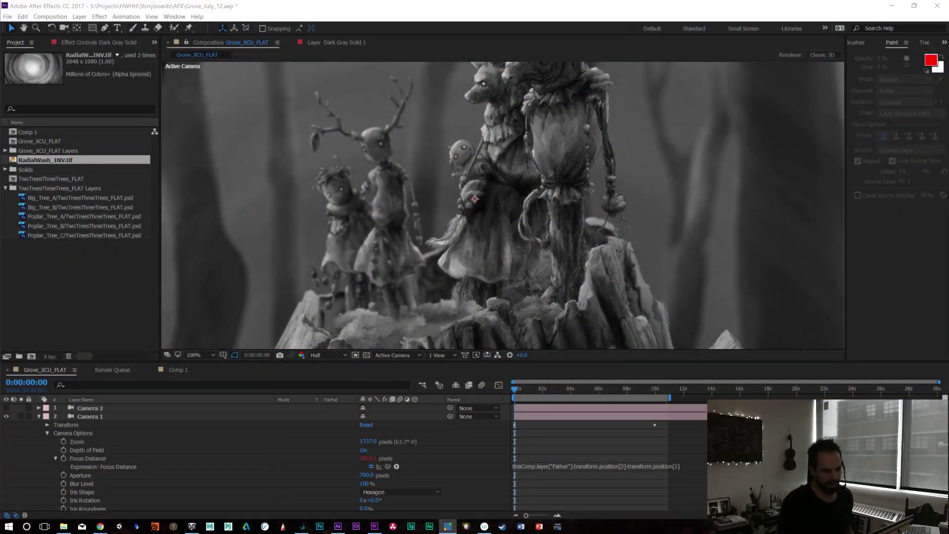
# Step: Return to the first frame and set the viewer magnification to Fit
pyautogui.click(533, 390)
pyautogui.moveTo(534, 391); pyautogui.dragTo(234, 392)
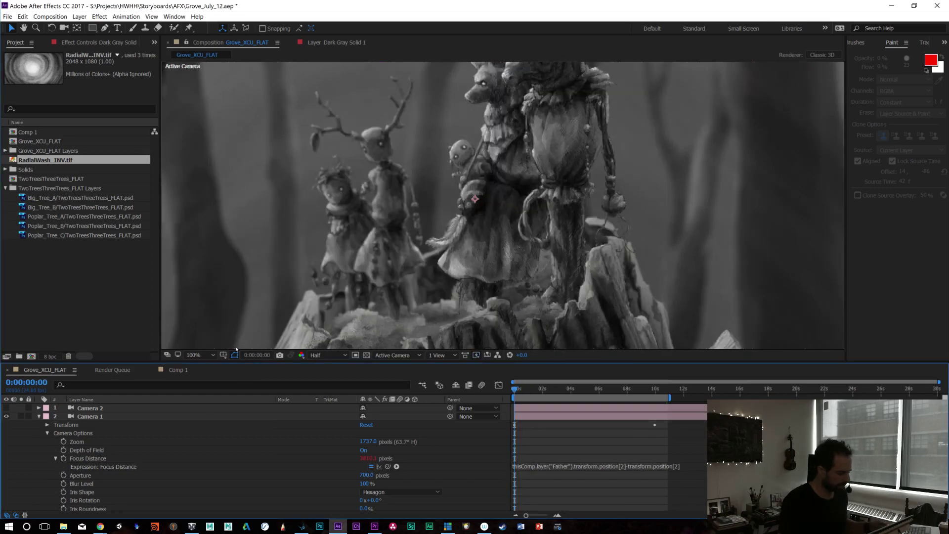
pyautogui.click(197, 355)
pyautogui.click(229, 360)
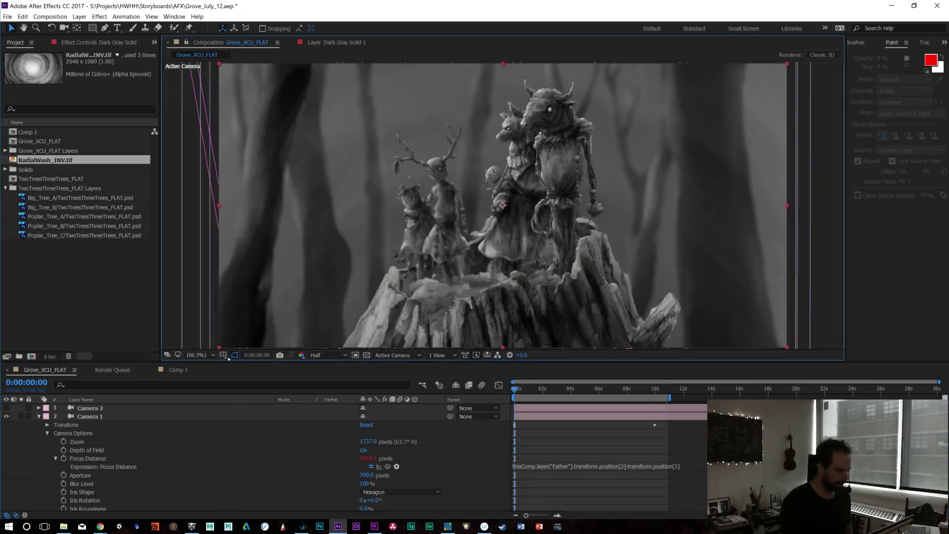
# Step: Scrub through the Grove_XCU_FLAT camera move and focus change, then minimize After Effects
pyautogui.moveTo(528, 393); pyautogui.dragTo(509, 402)
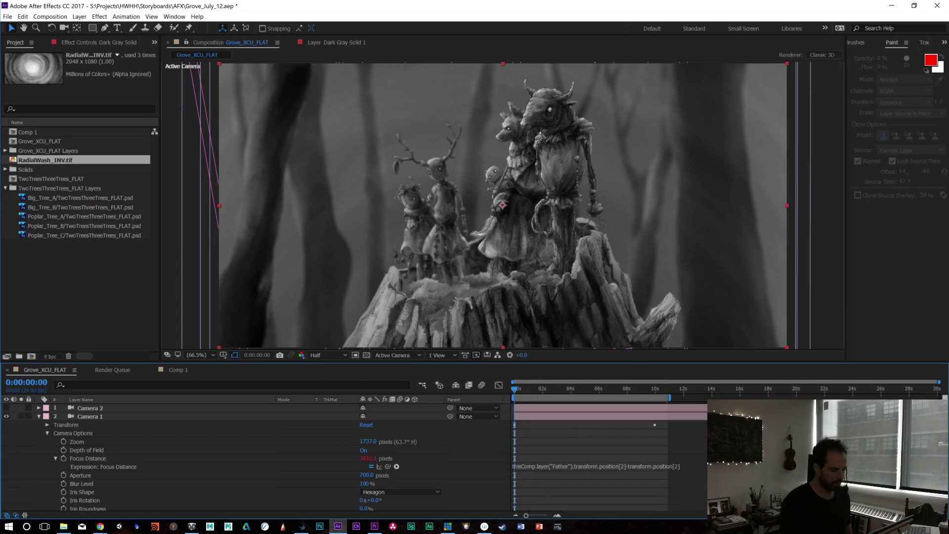
pyautogui.moveTo(541, 386); pyautogui.dragTo(502, 394)
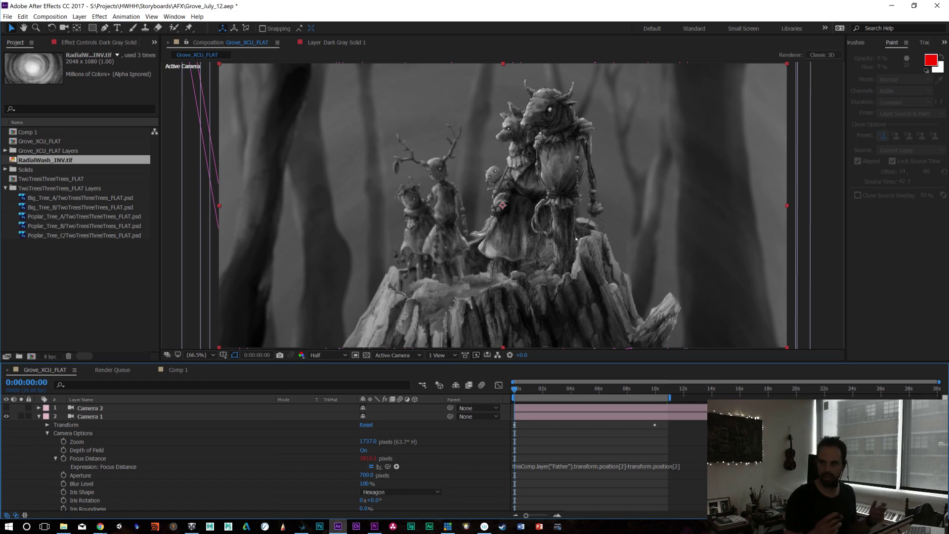
pyautogui.moveTo(537, 387); pyautogui.dragTo(628, 404)
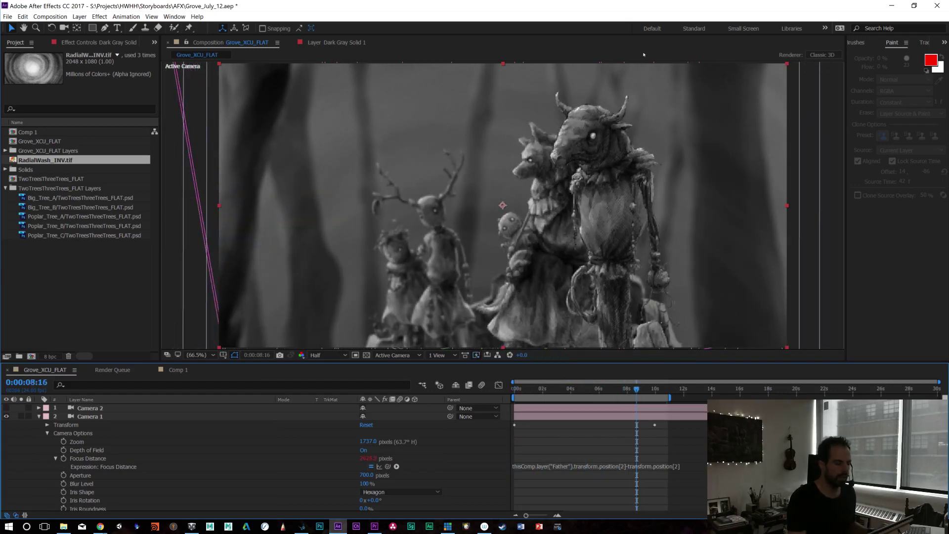
pyautogui.click(891, 6)
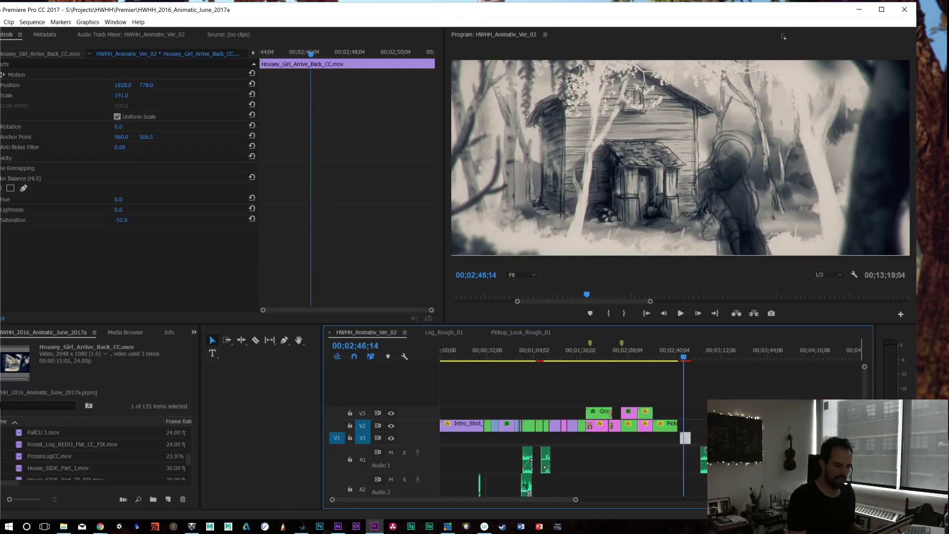
# Step: Maximize Premiere Pro and scrub and play the animatic with J, L and K
pyautogui.click(881, 9)
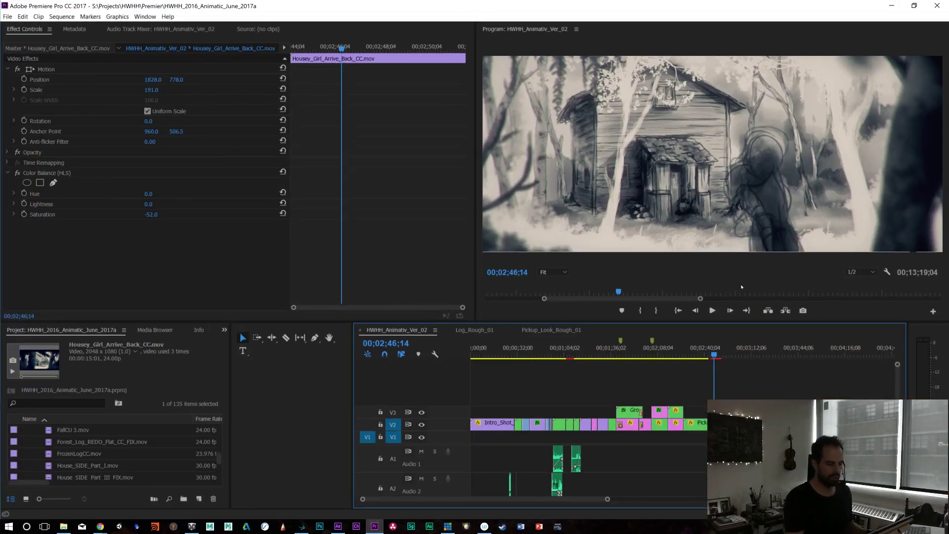
pyautogui.moveTo(710, 347); pyautogui.dragTo(714, 438)
pyautogui.press('j')
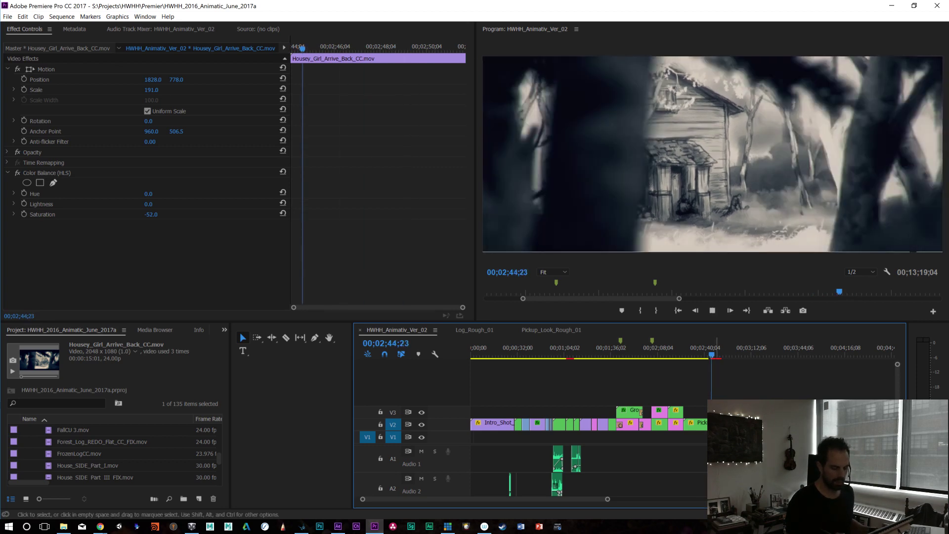
pyautogui.press('l')
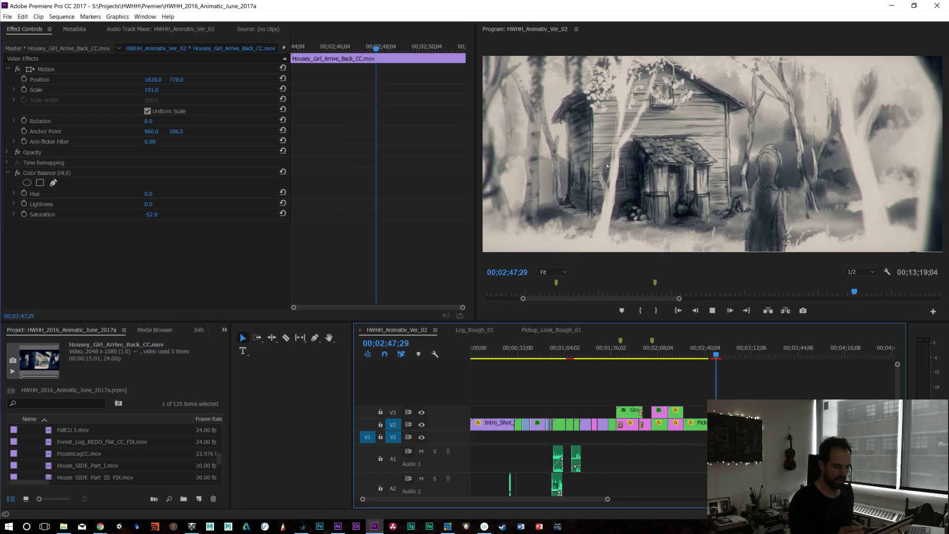
pyautogui.press('k')
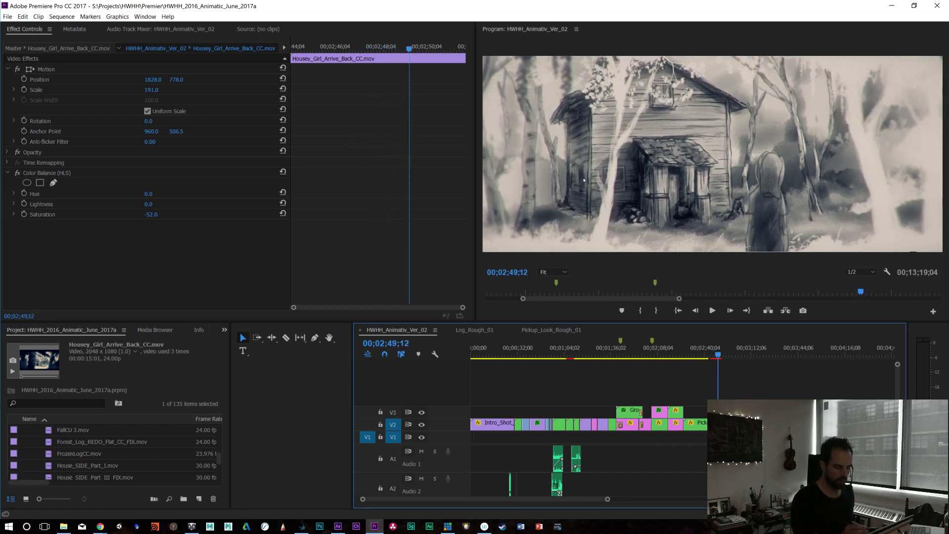
# Step: Replay the house shot, stop on it, then minimize Premiere Pro
pyautogui.press('l')
pyautogui.press('k')
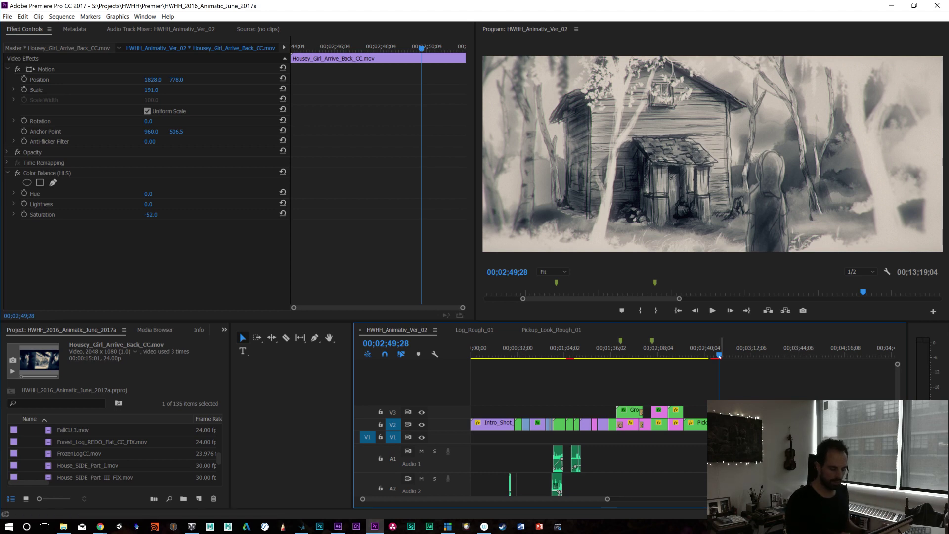
pyautogui.press('l')
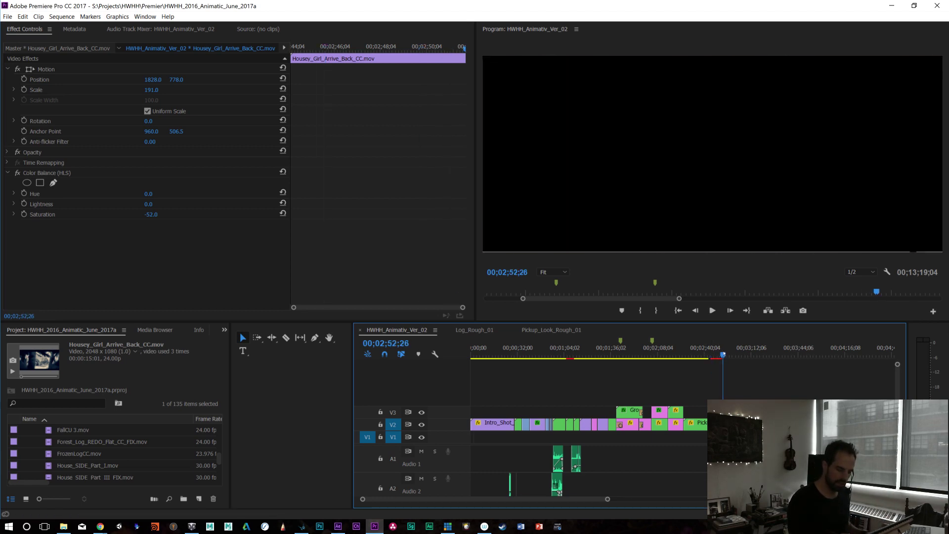
pyautogui.press('j')
pyautogui.press('l')
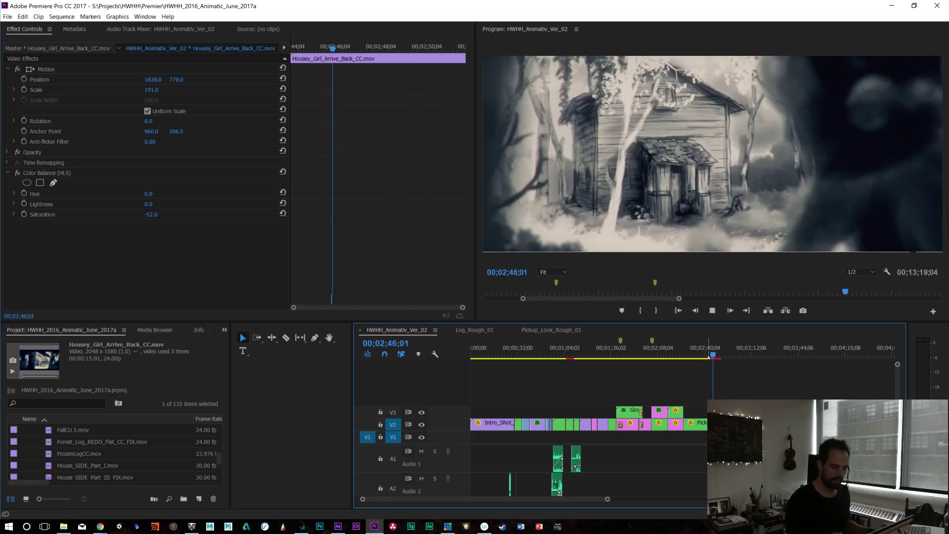
pyautogui.press('k')
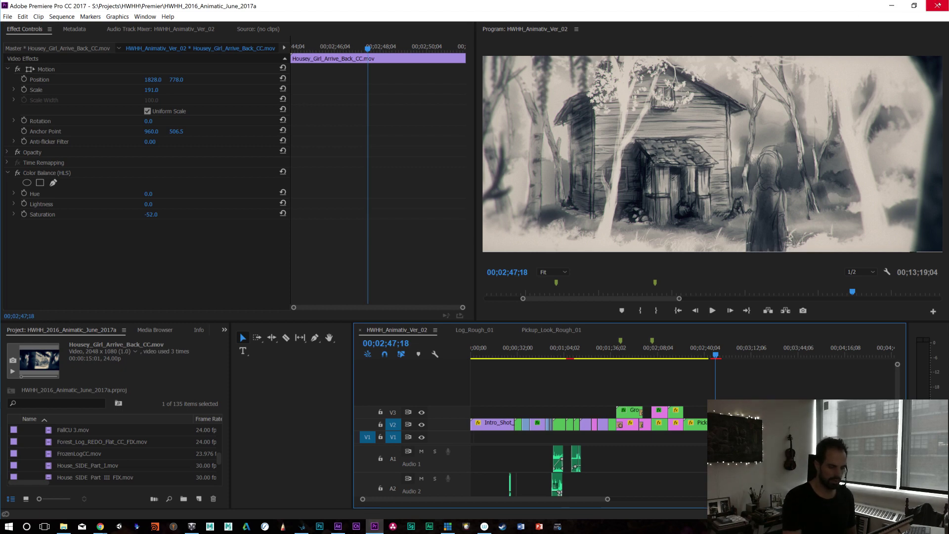
pyautogui.click(936, 6)
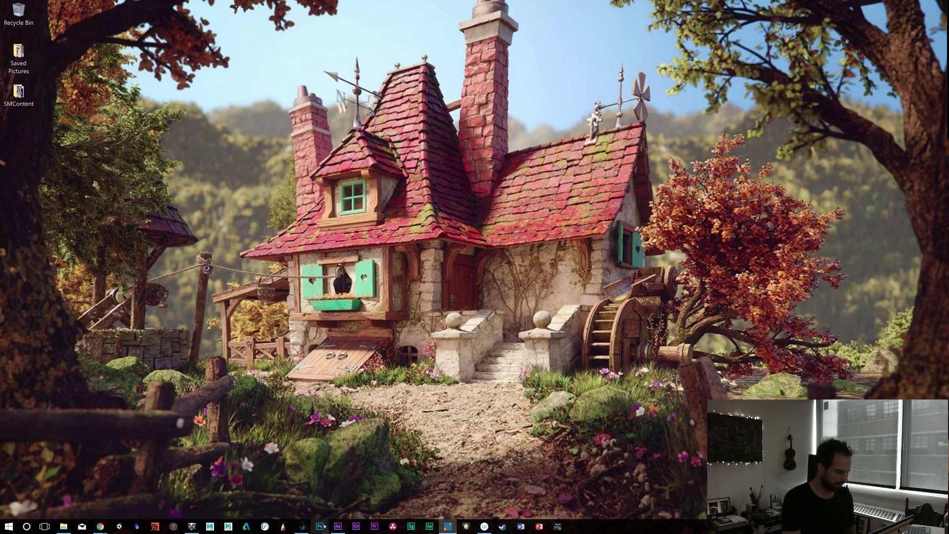
# Step: Bring up TVPaint, flip between the two sketch frames, and open the Help menu
pyautogui.click(302, 526)
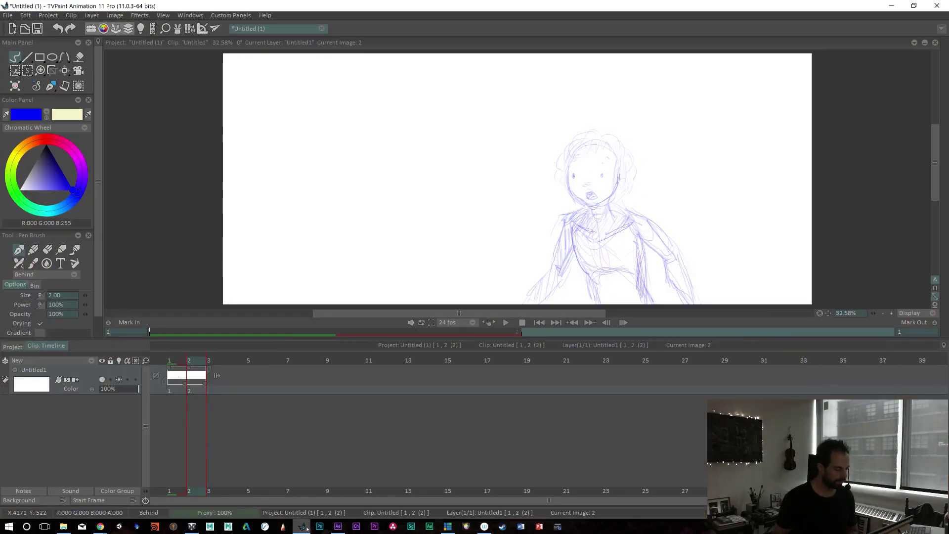
pyautogui.moveTo(197, 356)
pyautogui.mouseDown()
pyautogui.moveTo(177, 357)
pyautogui.moveTo(197, 356)
pyautogui.mouseUp()
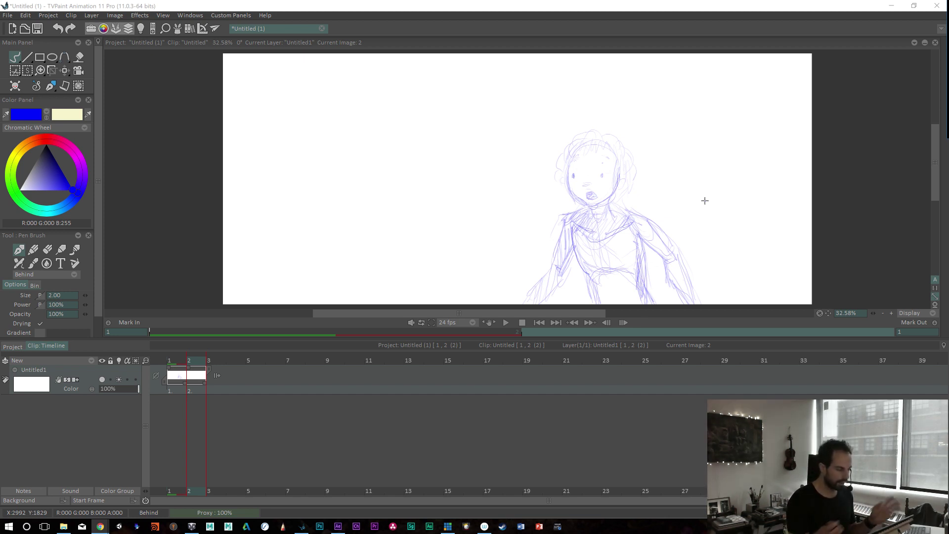
pyautogui.click(265, 15)
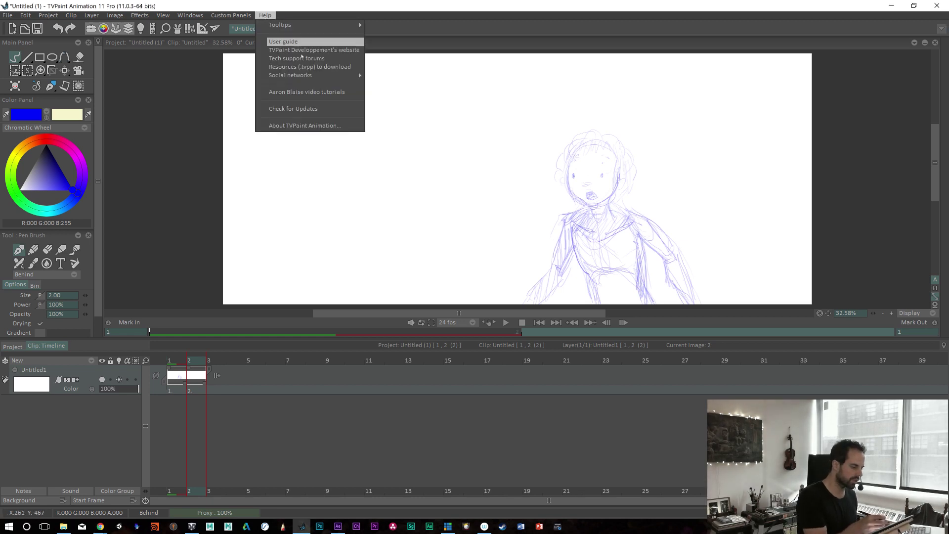
# Step: Open the TVPaint User guide and maximize the Chrome window
pyautogui.moveTo(347, 28)
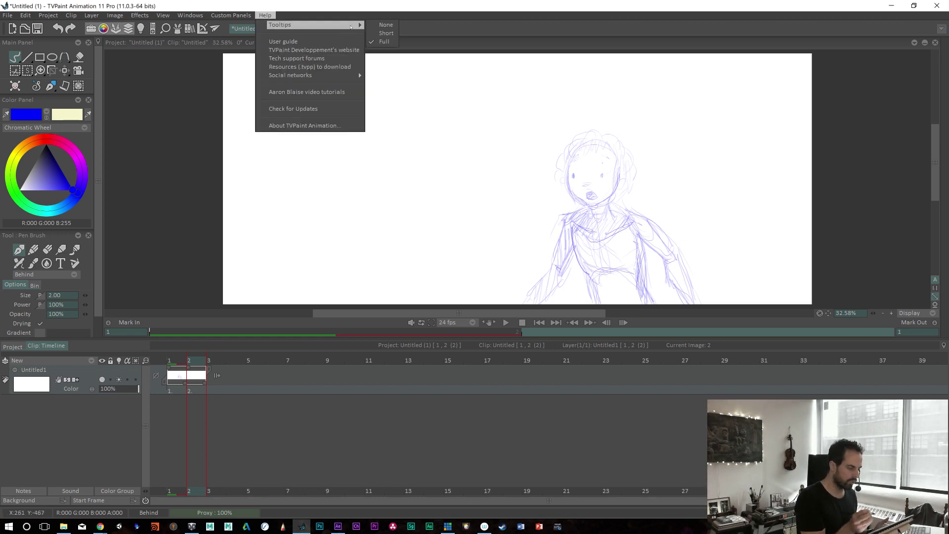
pyautogui.click(343, 43)
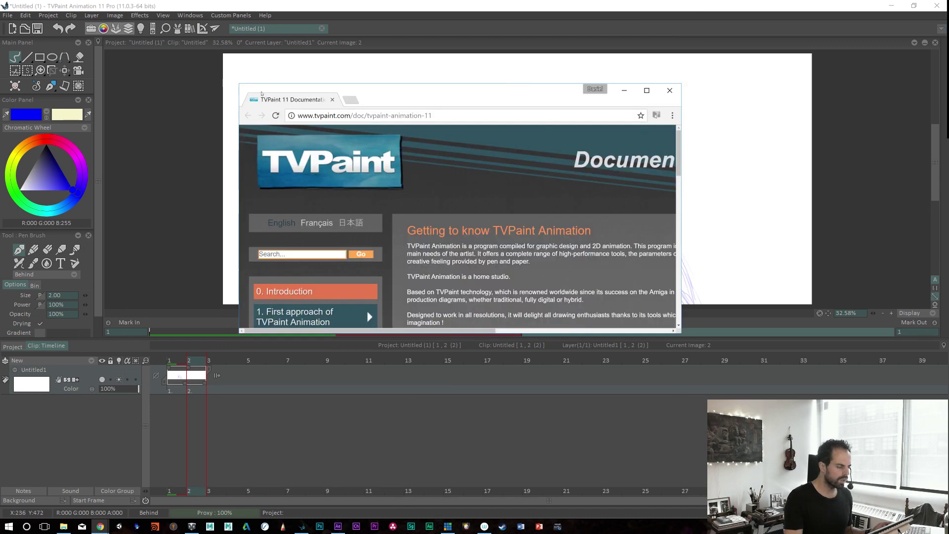
pyautogui.click(647, 91)
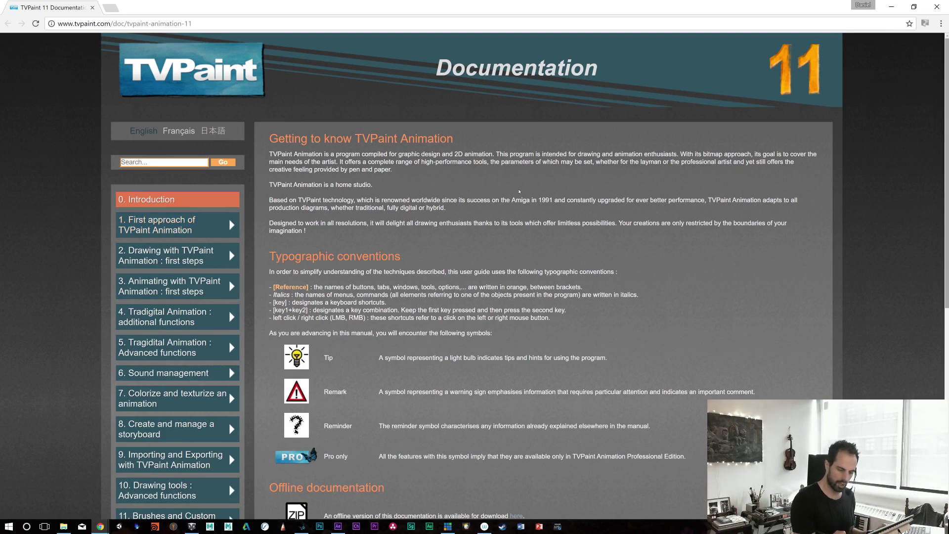
# Step: Scroll through the TVPaint 11 documentation page, then minimize Chrome
pyautogui.scroll(-5, 518, 191)
pyautogui.scroll(-3, 519, 191)
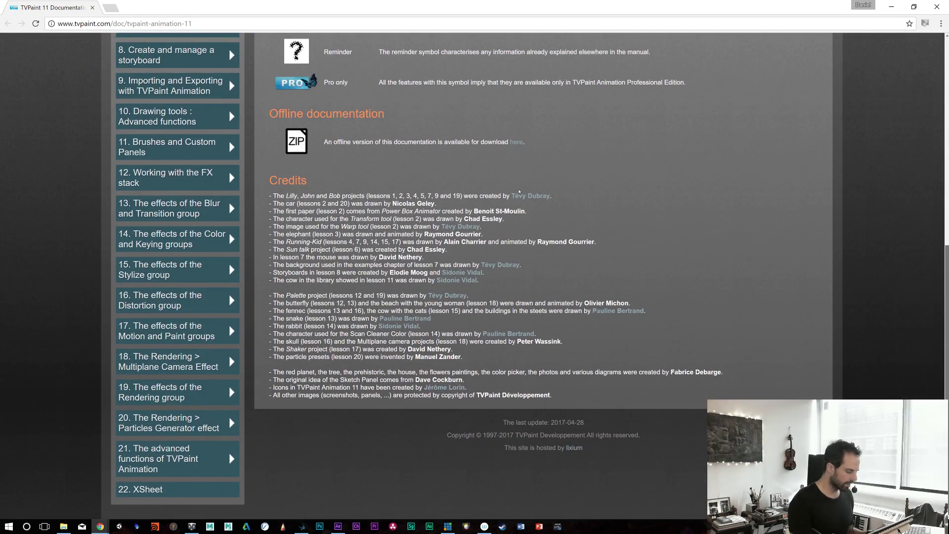
pyautogui.scroll(5, 519, 191)
pyautogui.scroll(-1, 519, 191)
pyautogui.scroll(4, 519, 191)
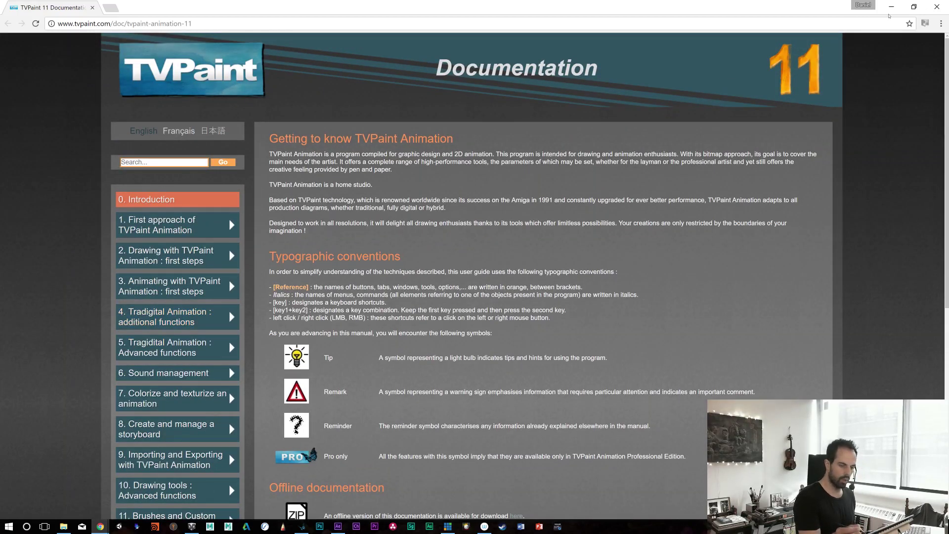
pyautogui.click(891, 7)
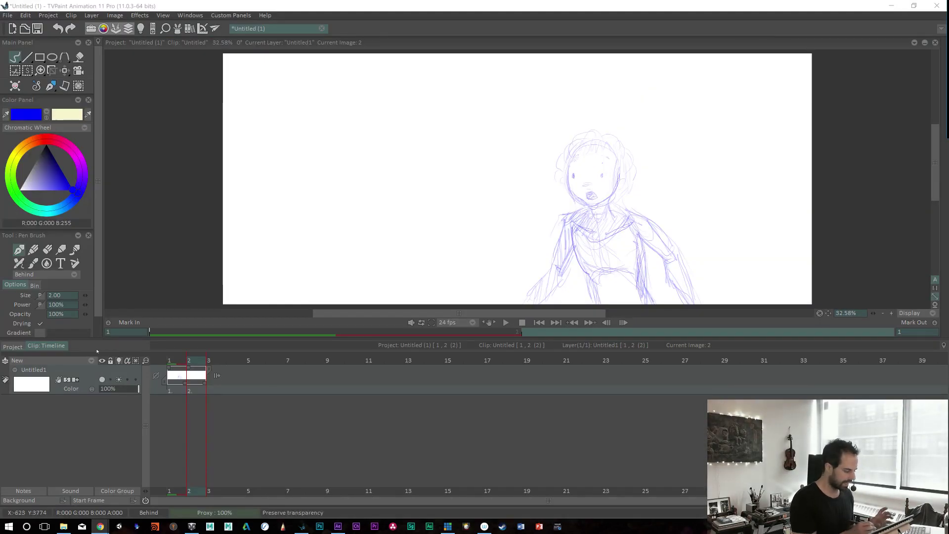
# Step: View the Project tab, return to Clip: Timeline, and minimize TVPaint
pyautogui.click(13, 347)
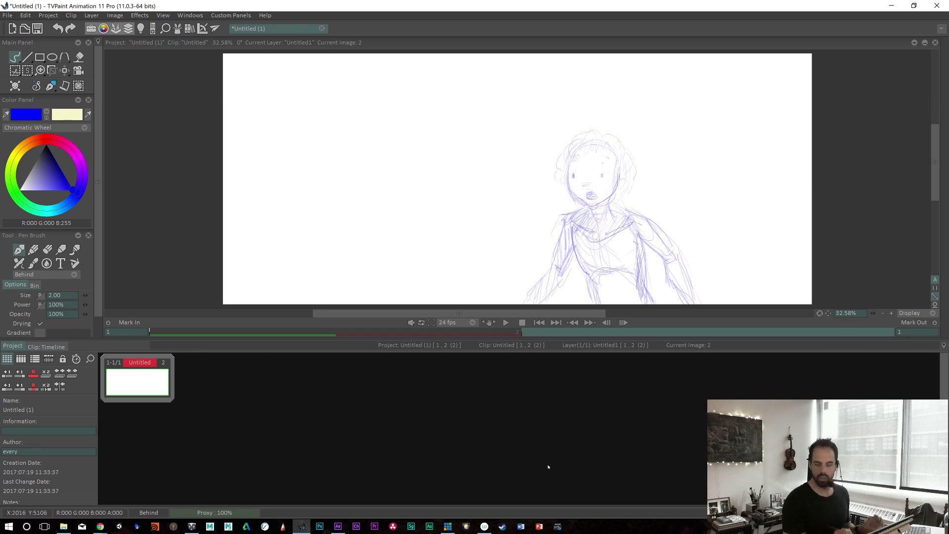
pyautogui.click(51, 346)
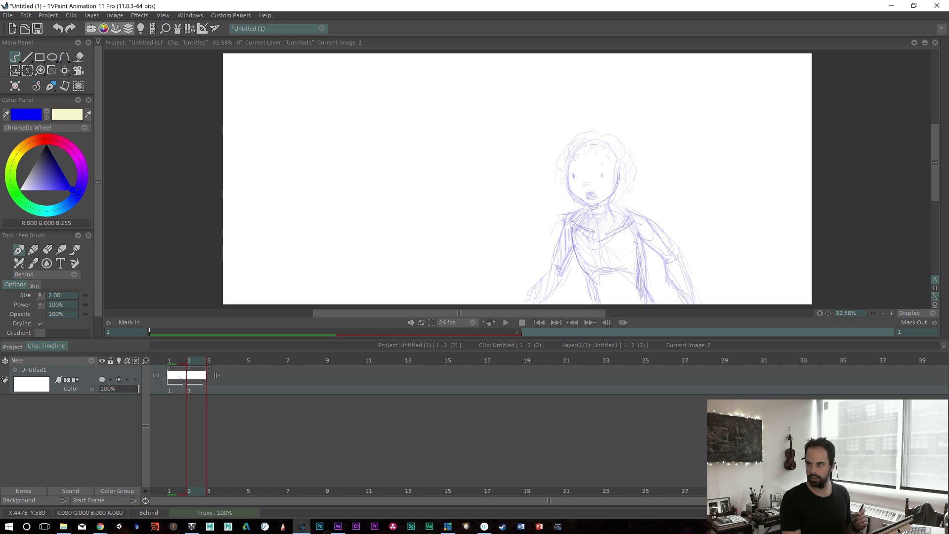
pyautogui.moveTo(944, 148)
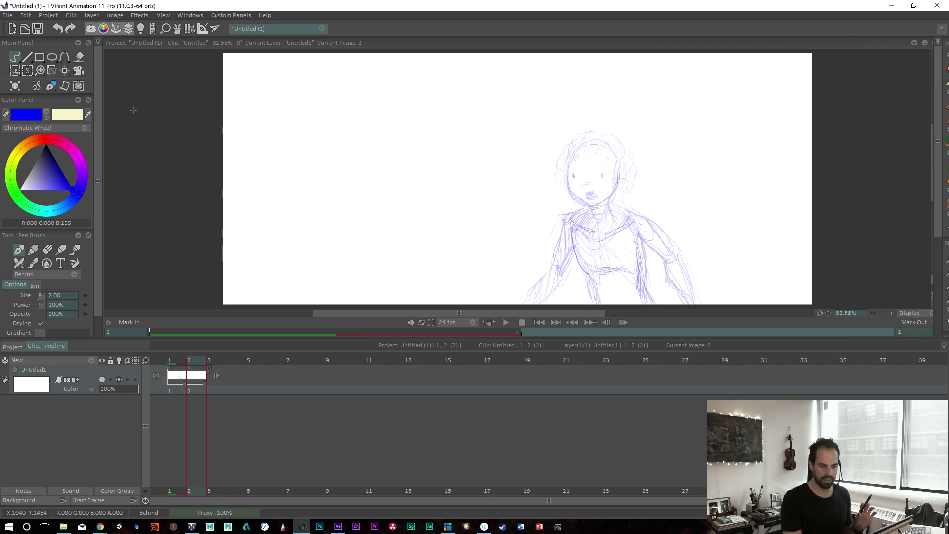
pyautogui.click(892, 7)
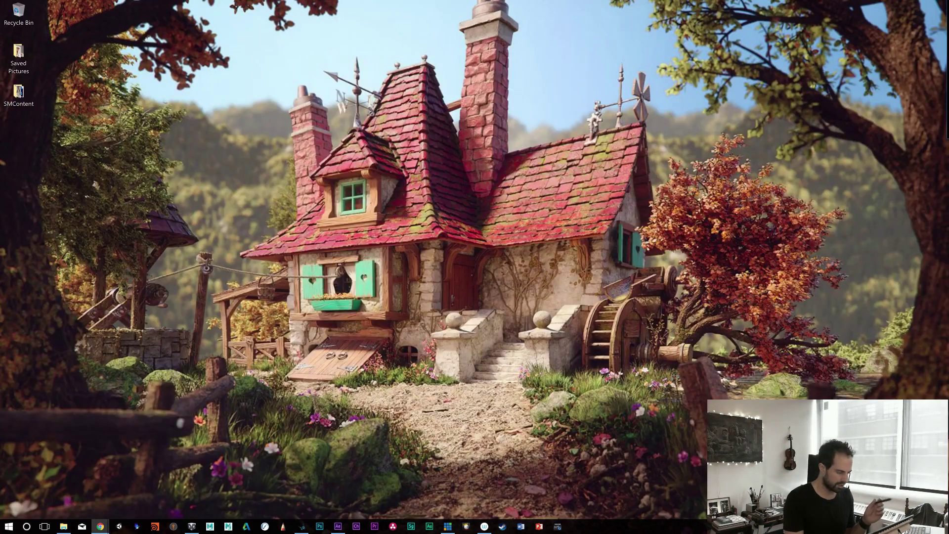
# Step: Bring up DesignDoll and orbit the view to face the doll's front
pyautogui.moveTo(341, 527)
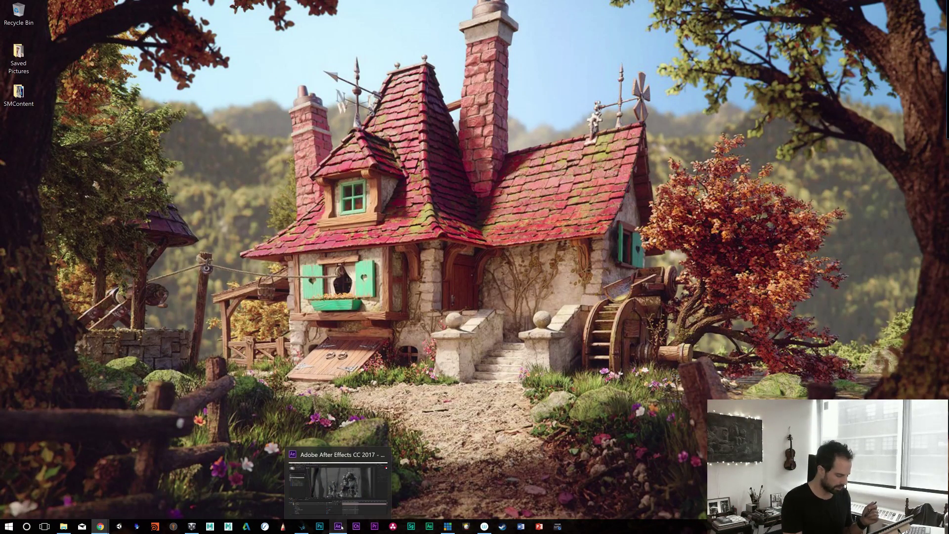
pyautogui.click(195, 528)
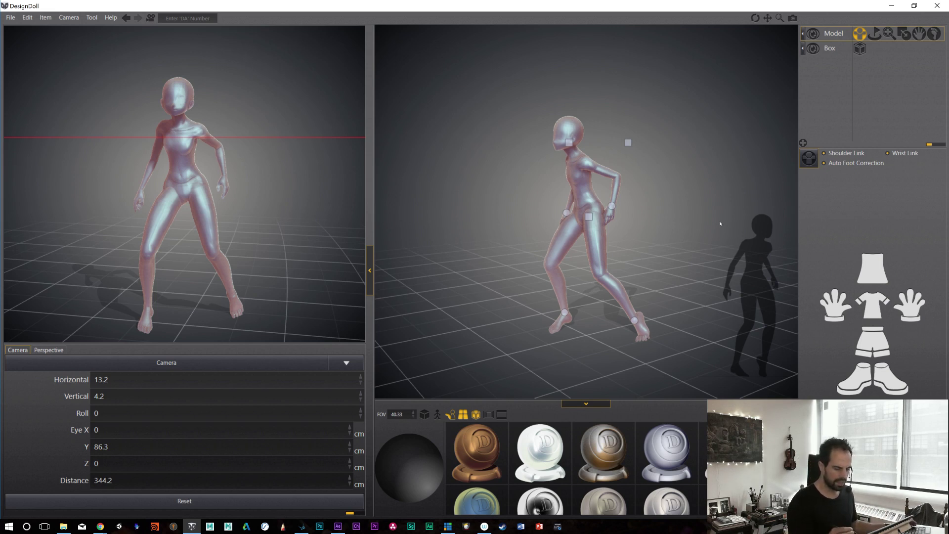
pyautogui.moveTo(677, 227)
pyautogui.keyDown('alt'); pyautogui.mouseDown()
pyautogui.moveTo(800, 228)
pyautogui.moveTo(717, 240)
pyautogui.mouseUp(); pyautogui.keyUp('alt')
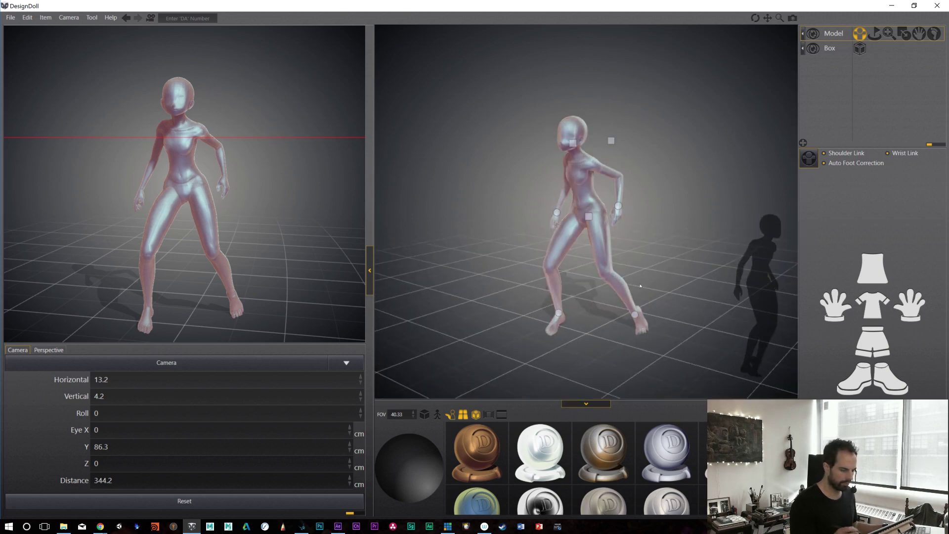
pyautogui.keyDown('alt'); pyautogui.moveTo(712, 246); pyautogui.dragTo(655, 254); pyautogui.keyUp('alt')
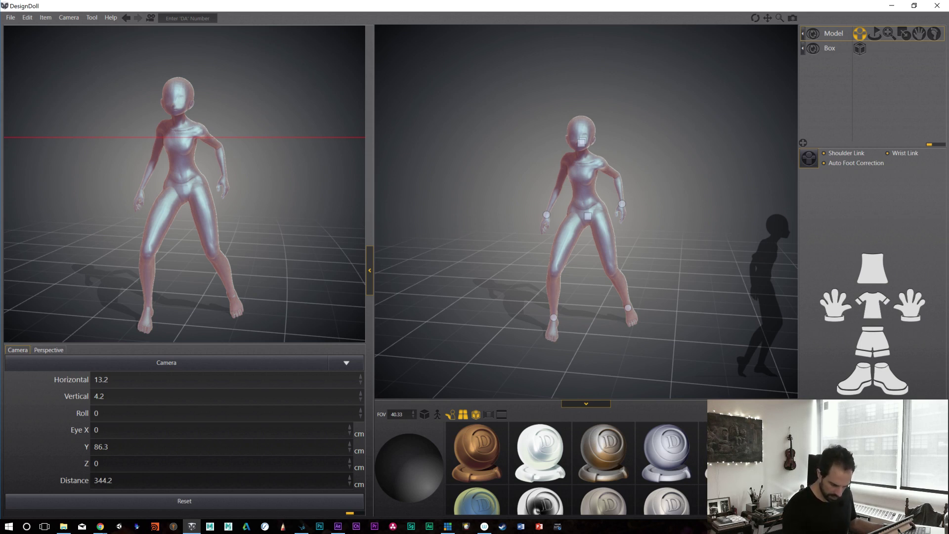
pyautogui.scroll(-5, 622, 488)
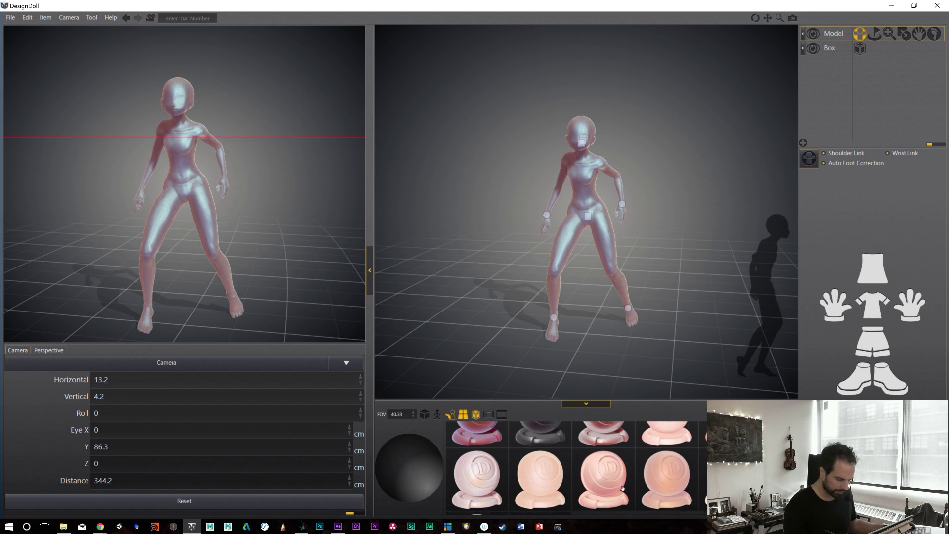
# Step: Apply a matte skin-tone material, then a matte red material, to the doll
pyautogui.click(680, 485)
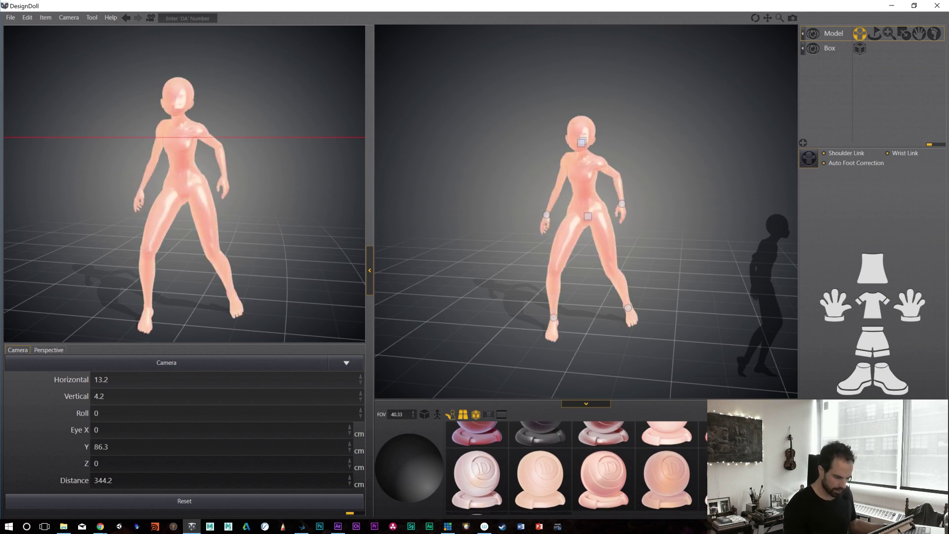
pyautogui.scroll(3, 688, 463)
pyautogui.click(688, 462)
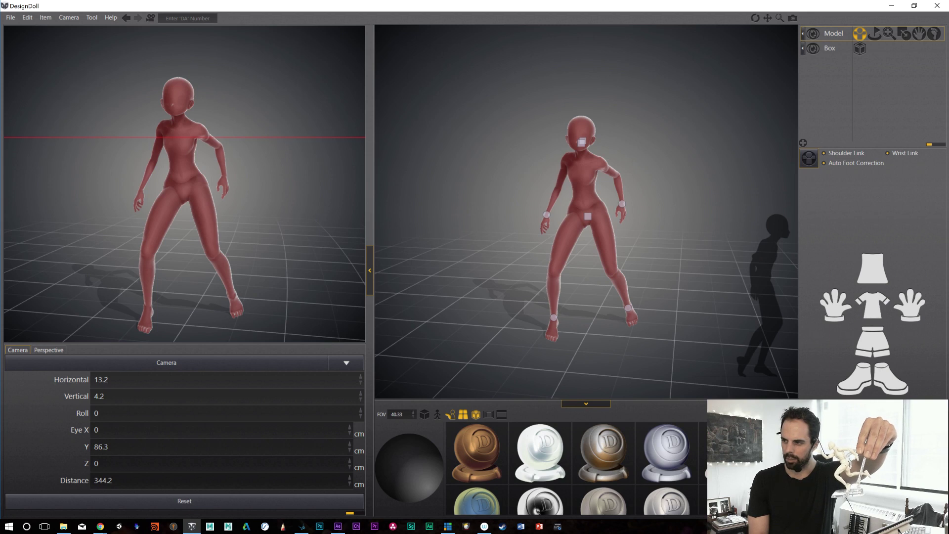
pyautogui.hotkey('alt', 'Tab')
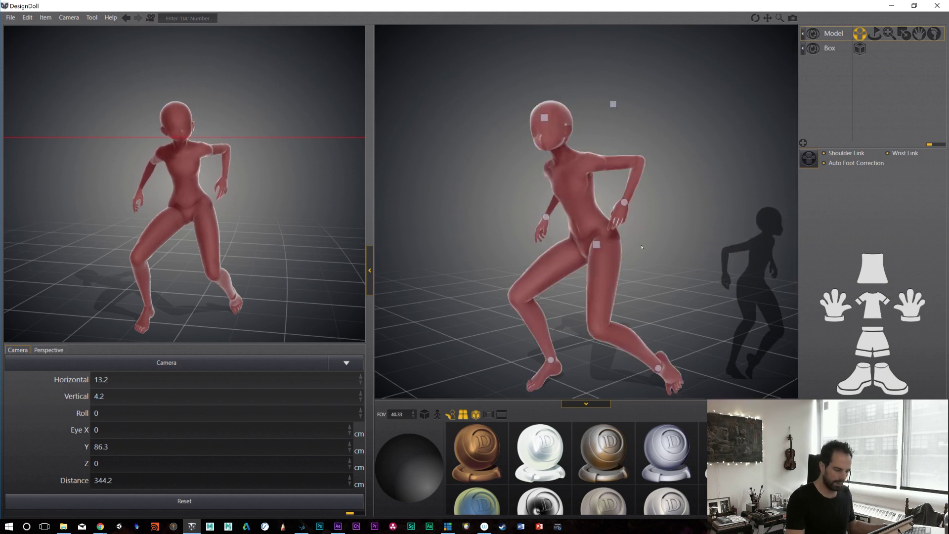
# Step: Undo a trial wrist move and raise the doll's hips, keeping its feet planted
pyautogui.moveTo(626, 205); pyautogui.dragTo(651, 215)
pyautogui.hotkey('ctrl', 'z')
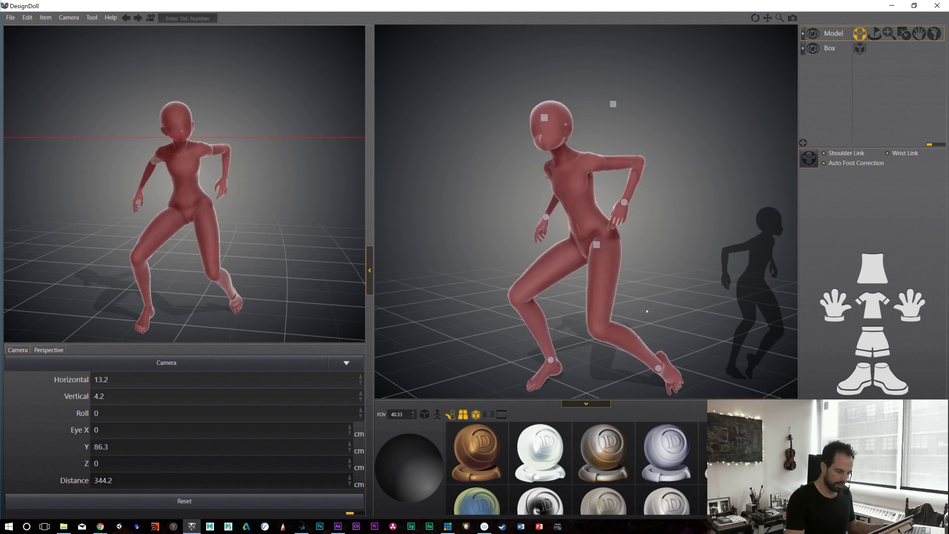
pyautogui.moveTo(597, 247); pyautogui.dragTo(590, 218)
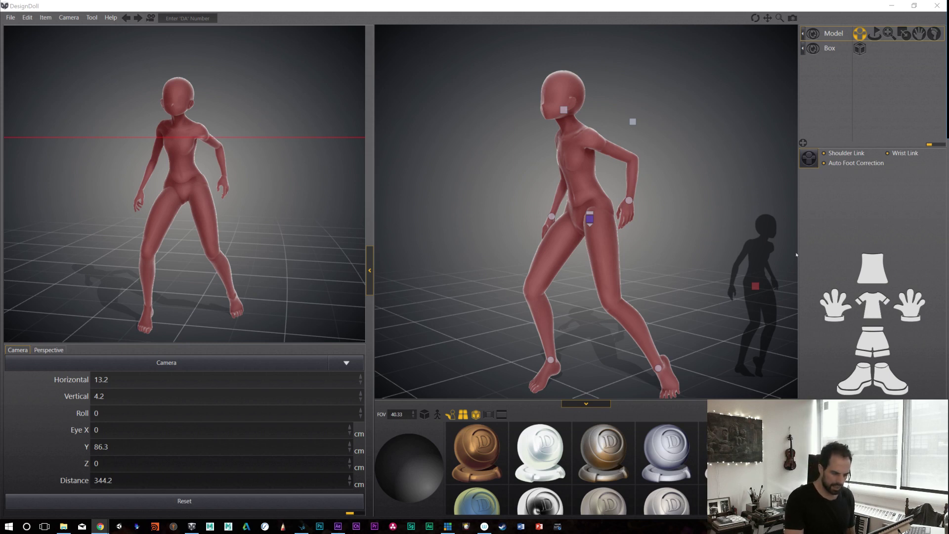
# Step: Select and frame the wrists, head and torso using the body-part icons
pyautogui.click(831, 310)
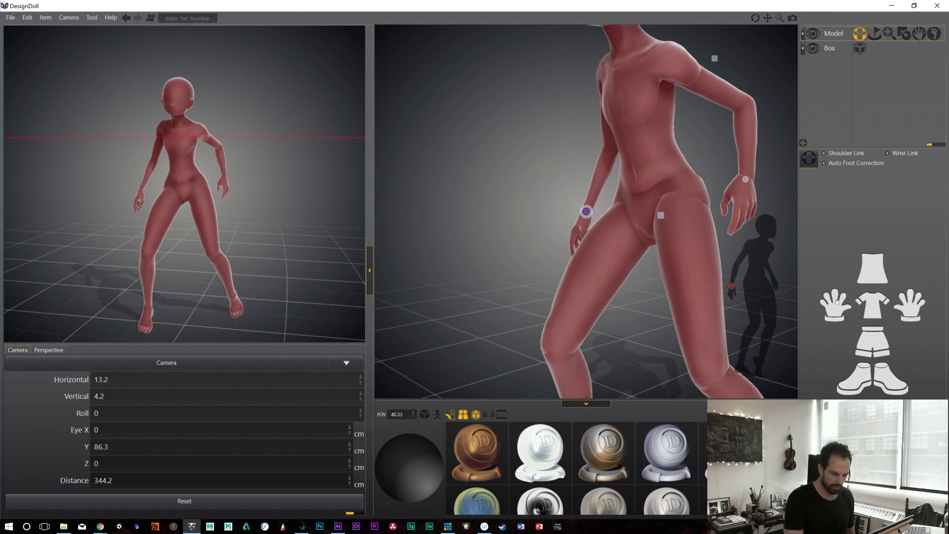
pyautogui.click(836, 309)
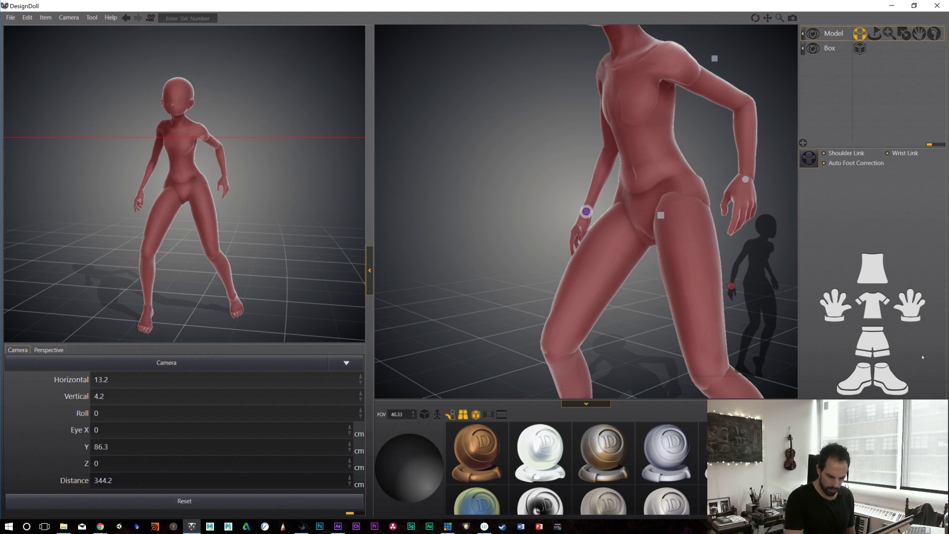
pyautogui.click(837, 296)
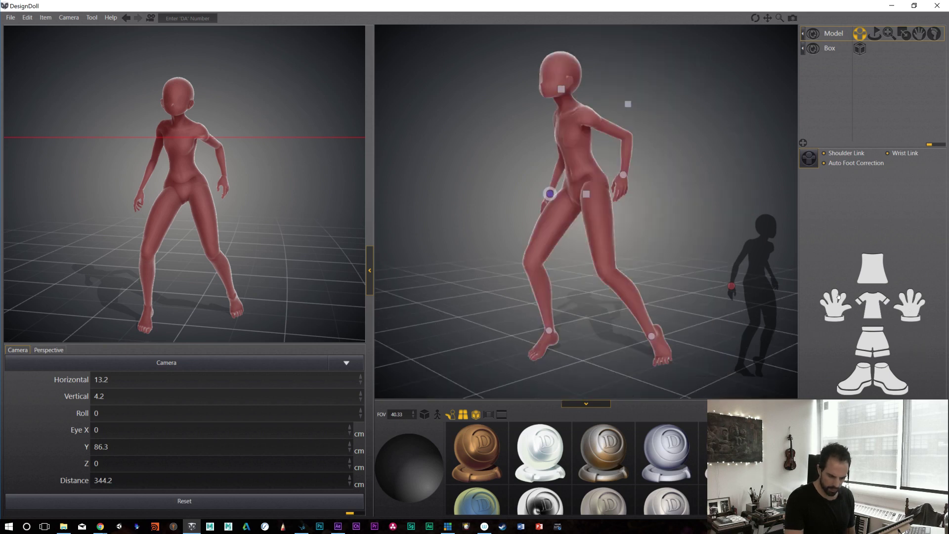
pyautogui.click(923, 300)
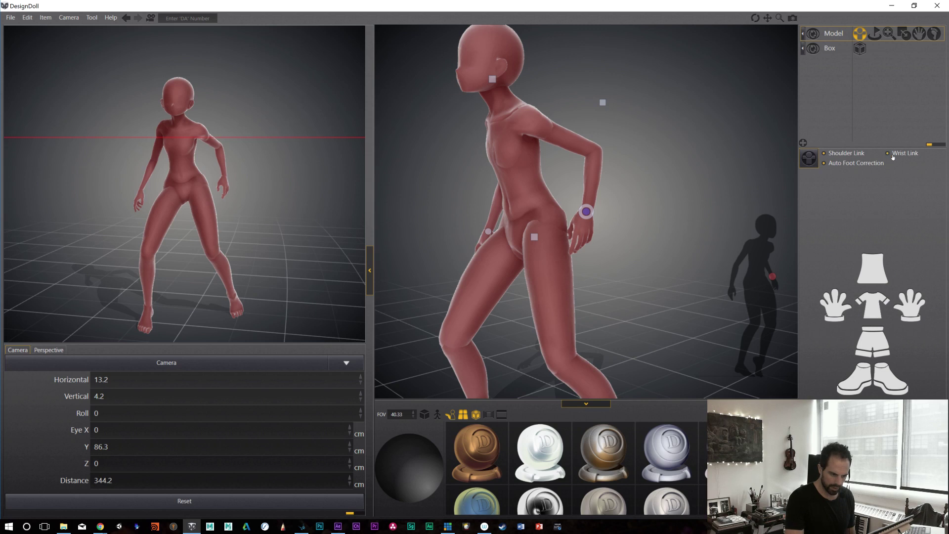
pyautogui.click(869, 271)
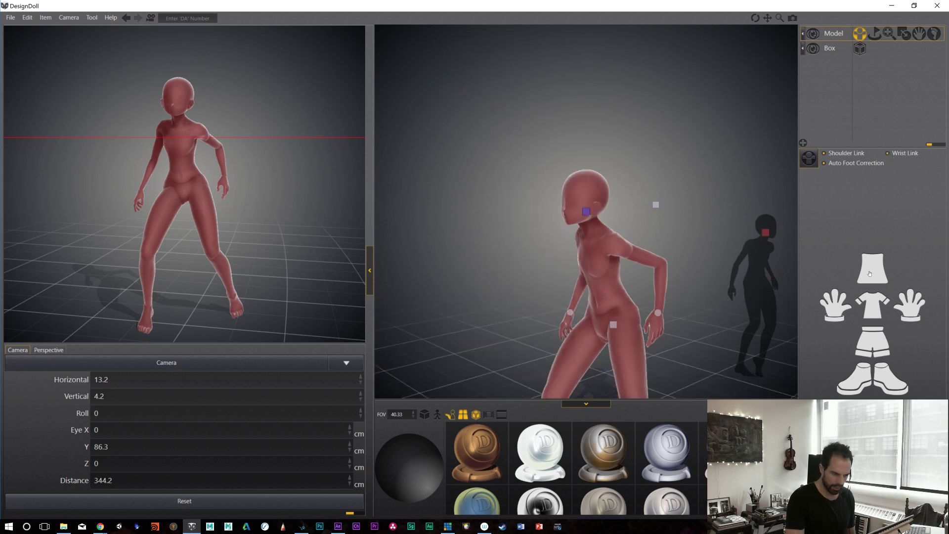
pyautogui.click(842, 309)
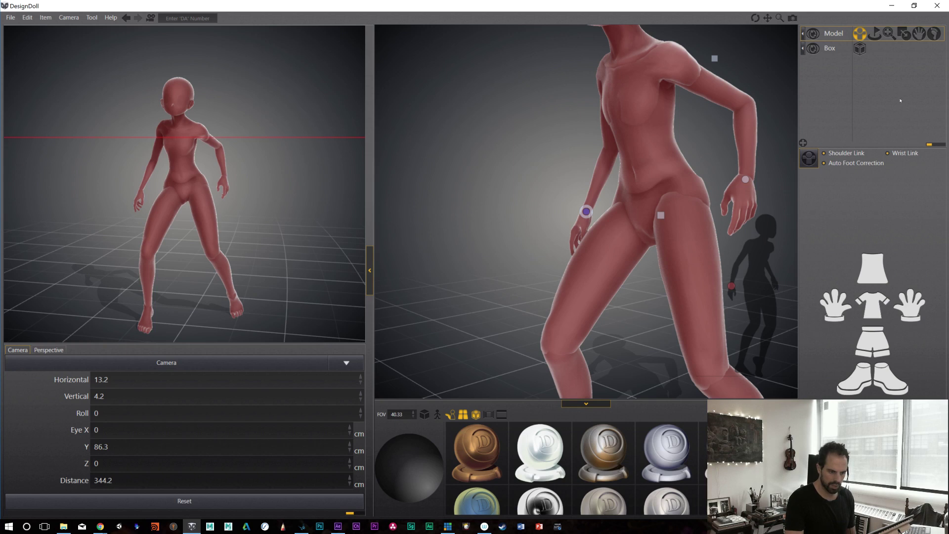
# Step: With the Hand tool on the right hand, bend the index finger and spread the fingers
pyautogui.click(917, 35)
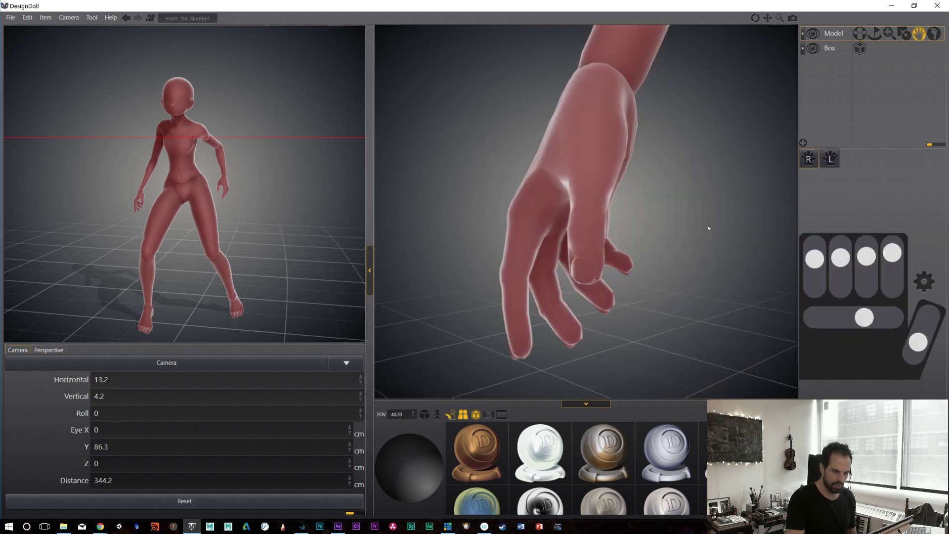
pyautogui.click(830, 158)
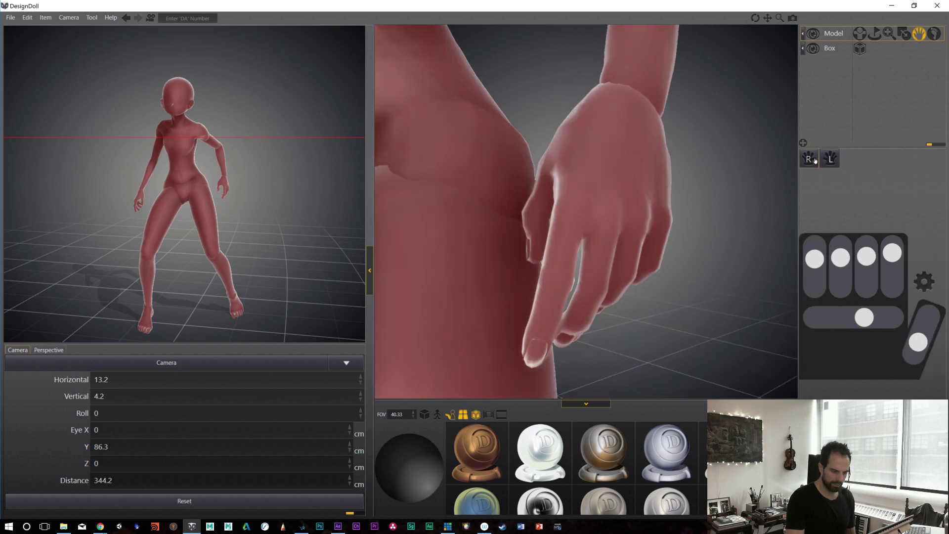
pyautogui.click(808, 158)
pyautogui.moveTo(840, 266); pyautogui.dragTo(843, 261)
pyautogui.moveTo(866, 324); pyautogui.dragTo(919, 342)
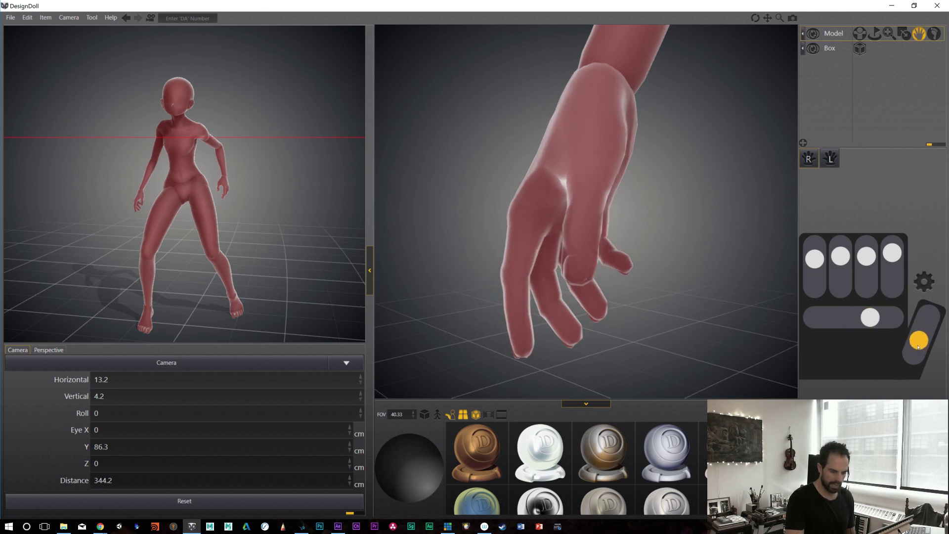
# Step: Reposition the thumb with the hand diagram, then return to the Body tool
pyautogui.click(924, 282)
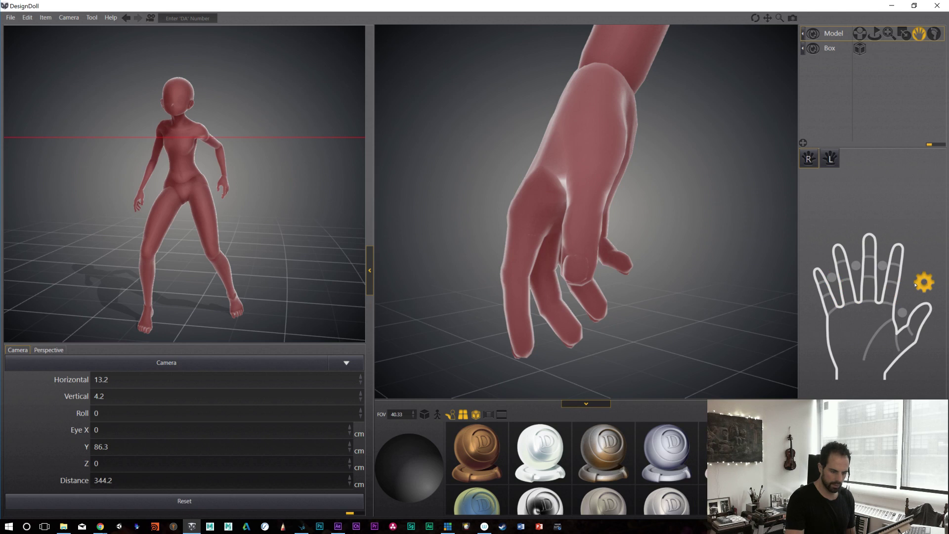
pyautogui.moveTo(900, 313)
pyautogui.mouseDown()
pyautogui.moveTo(910, 295)
pyautogui.moveTo(908, 312)
pyautogui.mouseUp()
pyautogui.click(924, 282)
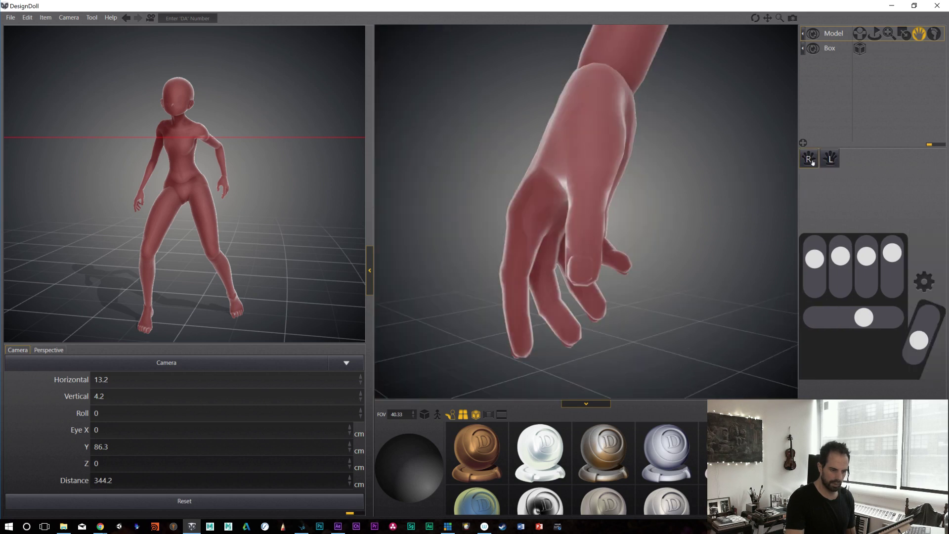
pyautogui.click(933, 33)
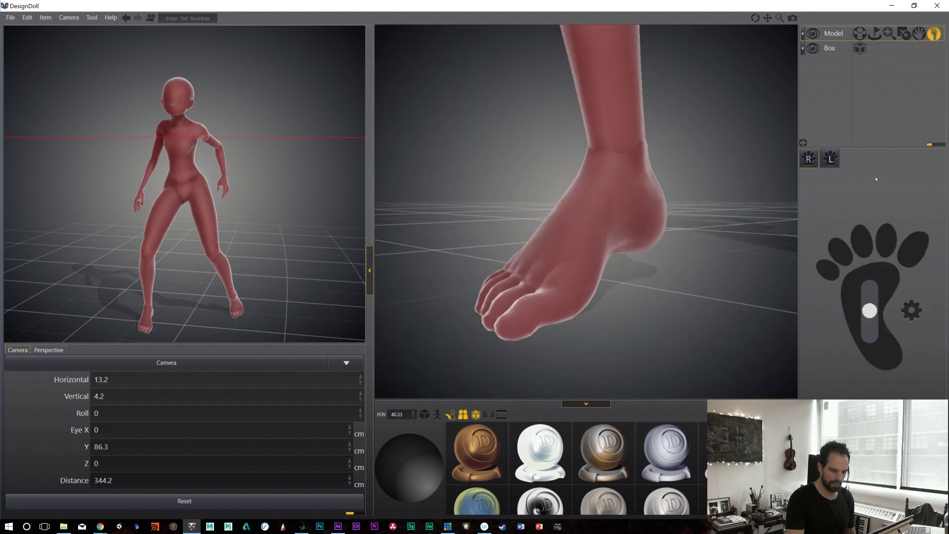
pyautogui.click(859, 33)
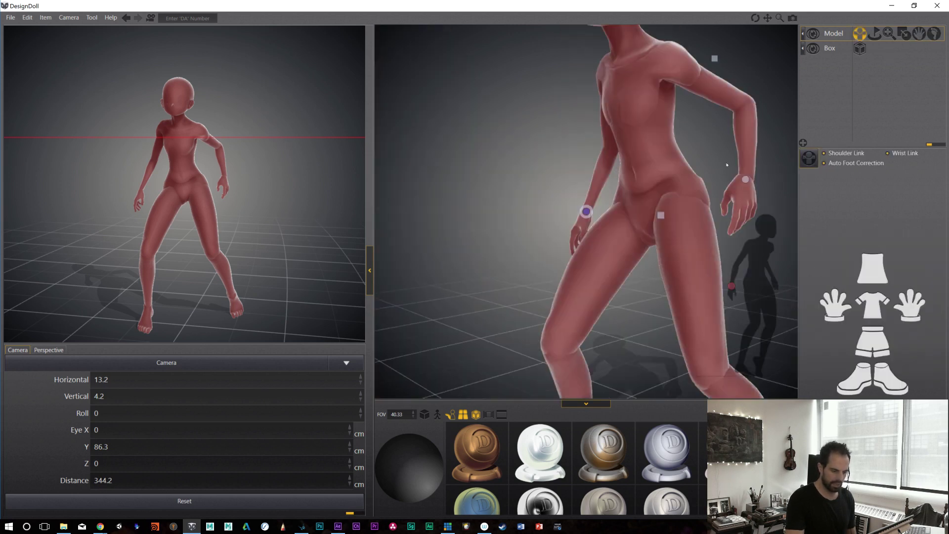
# Step: Select the hip, zoom out, and move the right foot to repose the leg
pyautogui.click(882, 349)
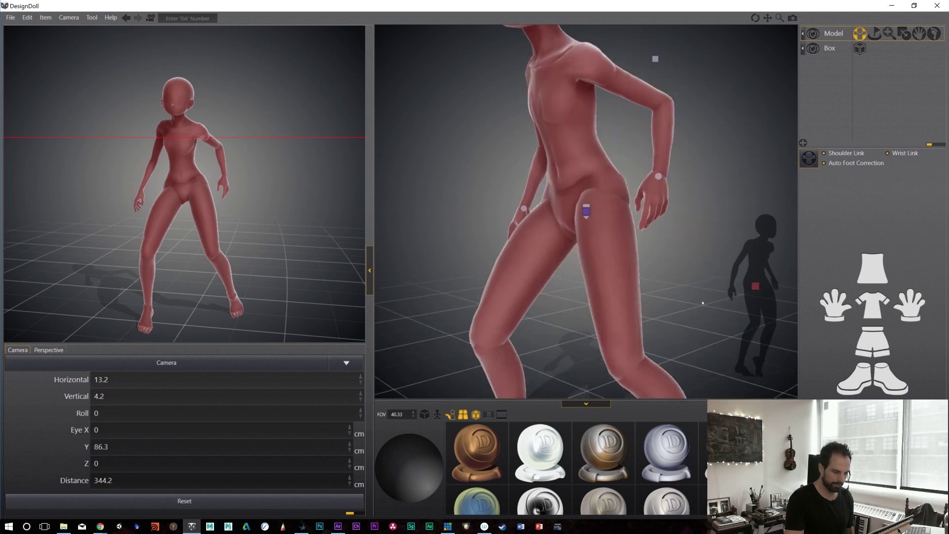
pyautogui.scroll(-3, 617, 260)
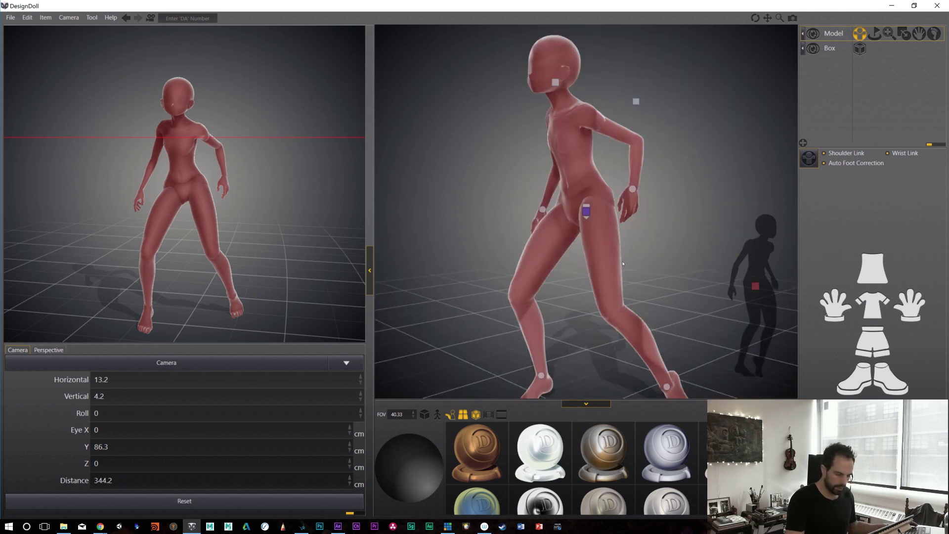
pyautogui.scroll(-2, 618, 260)
pyautogui.moveTo(650, 354); pyautogui.dragTo(642, 352)
# Step: Orbit to face the doll from the front and show the head shape library
pyautogui.moveTo(696, 354); pyautogui.dragTo(640, 386, button='right')
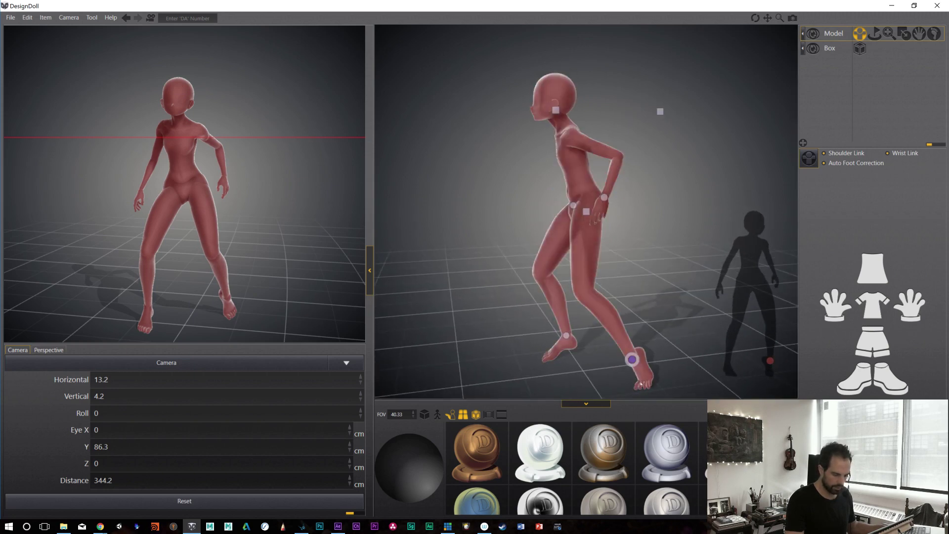
pyautogui.hotkey('ctrl', 'z')
pyautogui.moveTo(660, 389); pyautogui.dragTo(704, 326, button='right')
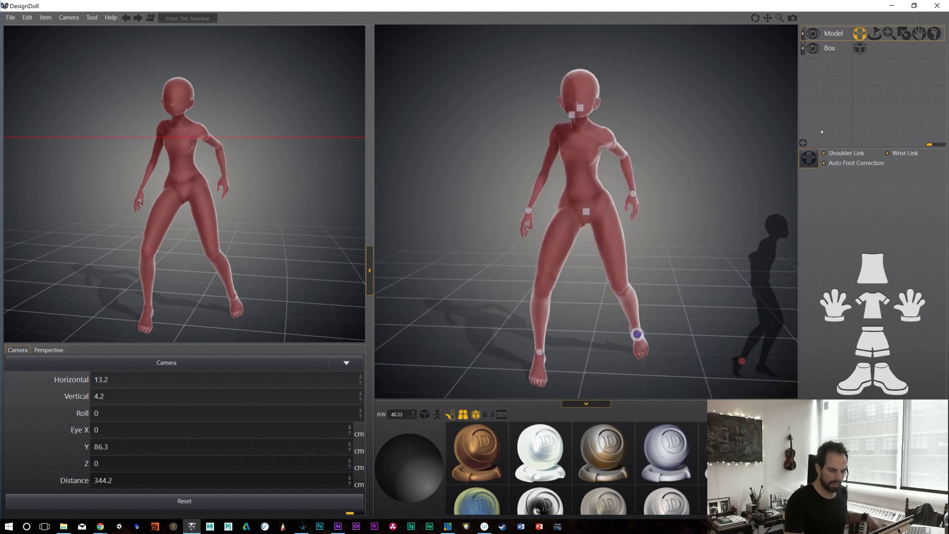
pyautogui.click(904, 34)
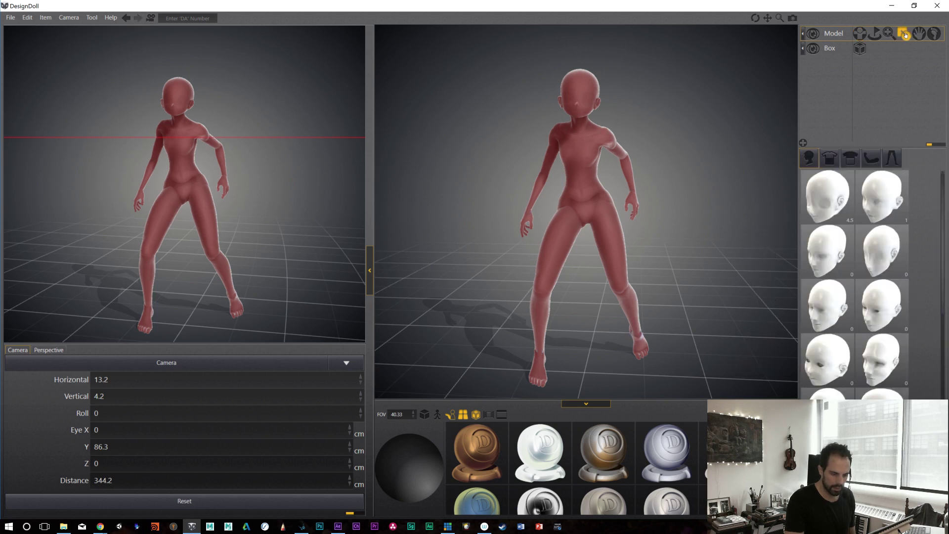
pyautogui.moveTo(888, 196)
pyautogui.moveTo(872, 216); pyautogui.dragTo(859, 194)
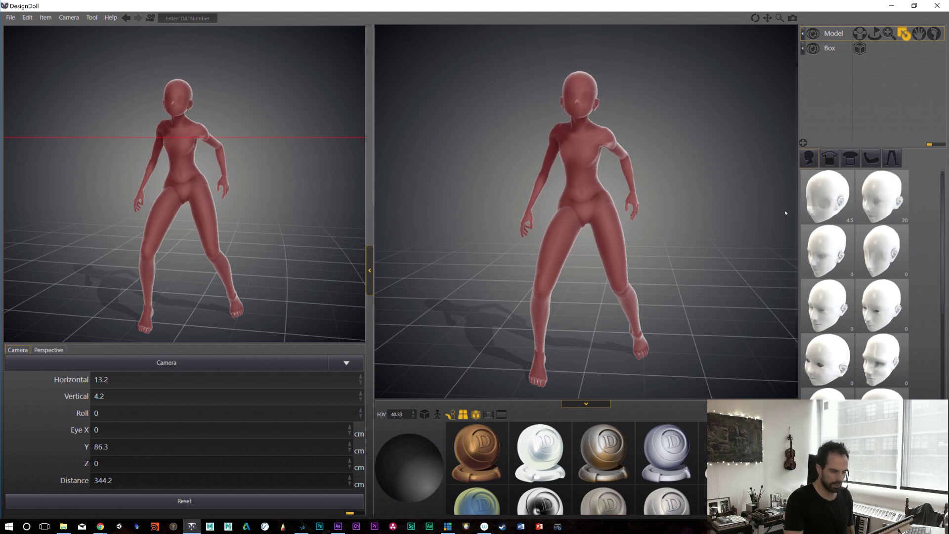
pyautogui.moveTo(864, 202)
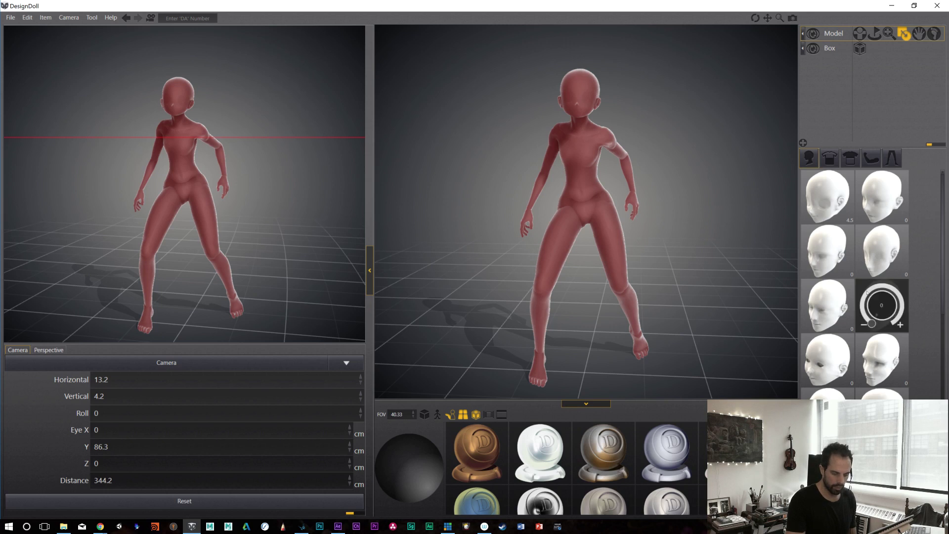
pyautogui.click(880, 160)
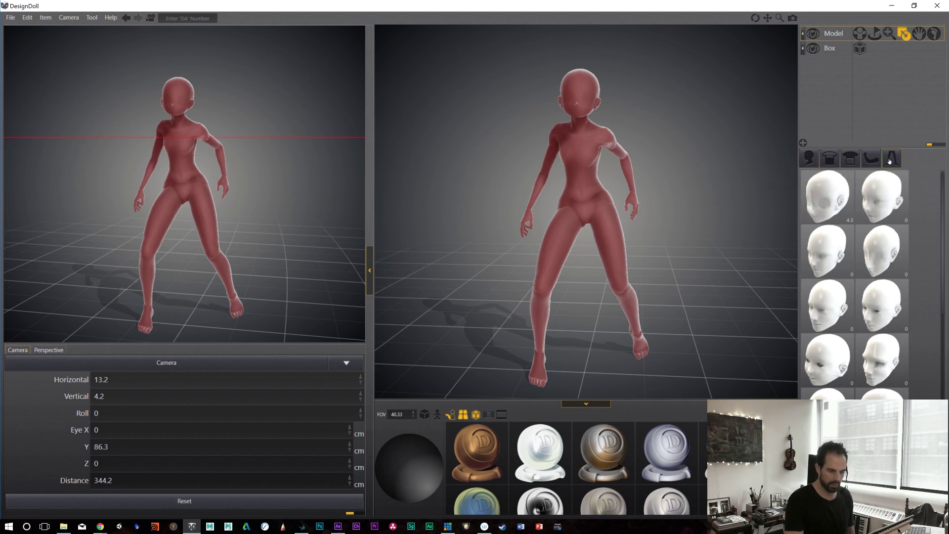
pyautogui.click(811, 158)
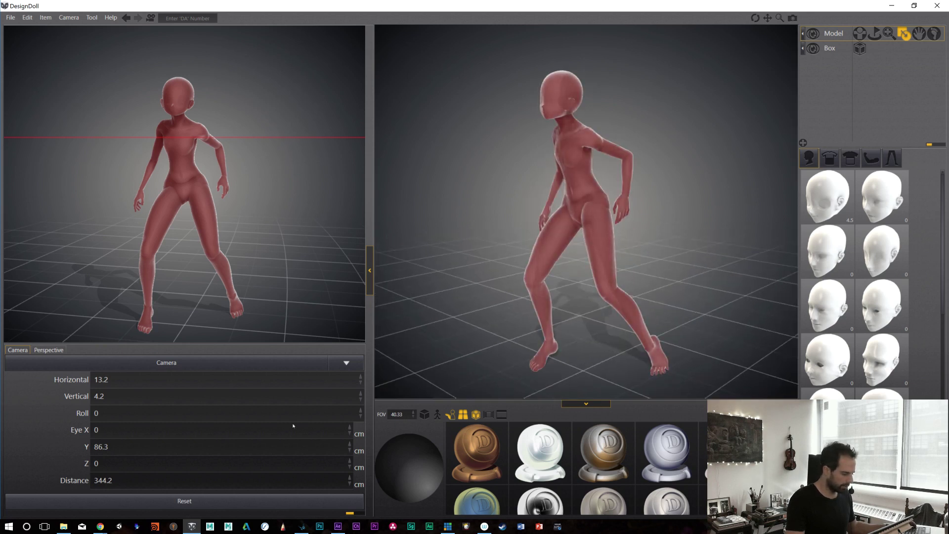
# Step: Narrow the left view's Real Perspective field of view to 23.96, then bring up Chrome's Patreon page
pyautogui.click(47, 350)
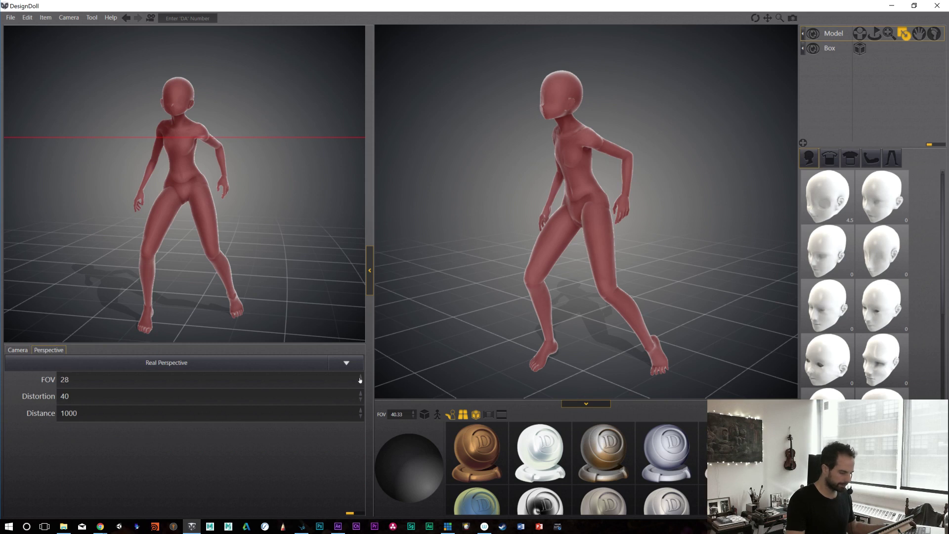
pyautogui.moveTo(360, 377); pyautogui.dragTo(346, 341)
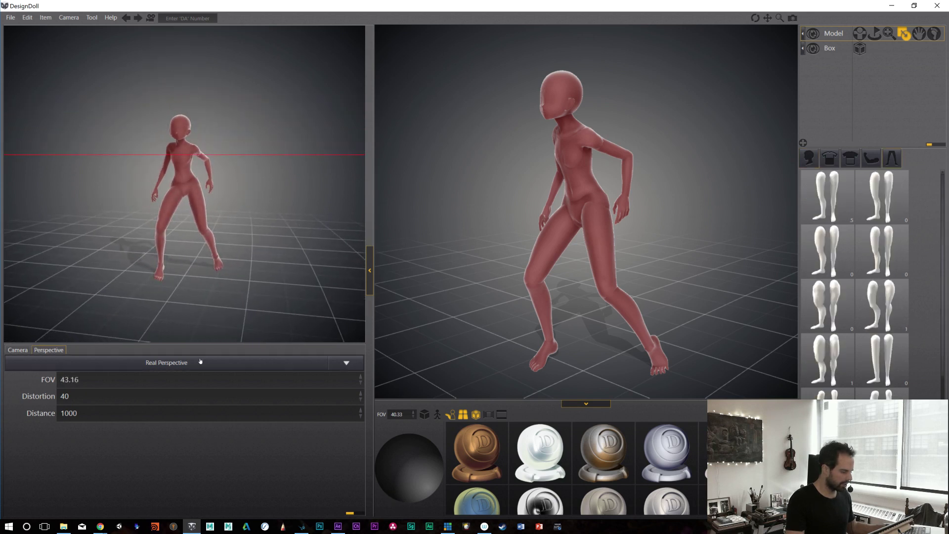
pyautogui.moveTo(361, 385); pyautogui.dragTo(247, 484)
pyautogui.click(99, 527)
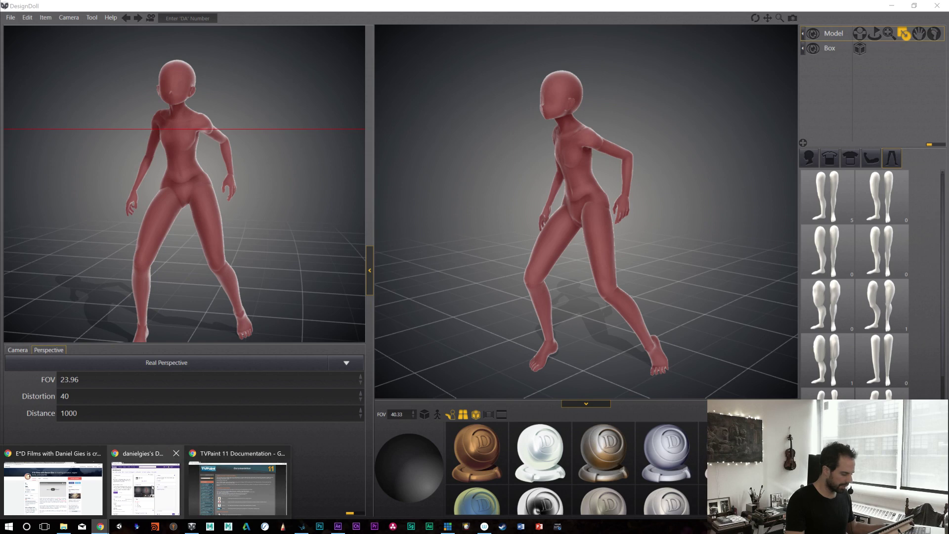
pyautogui.click(69, 489)
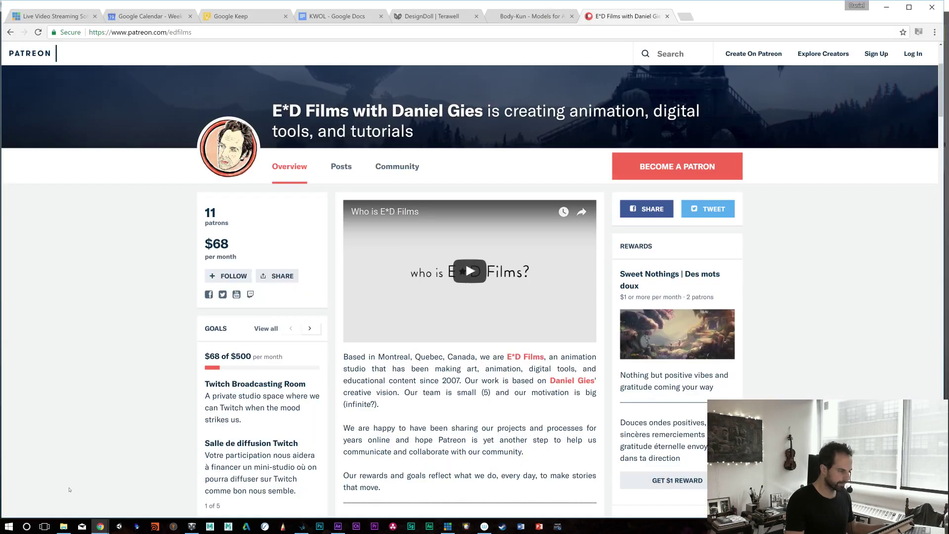
# Step: Look at the Body-Kun models page, then go to the DesignDoll | Terawell Version 4.0 release page
pyautogui.click(501, 16)
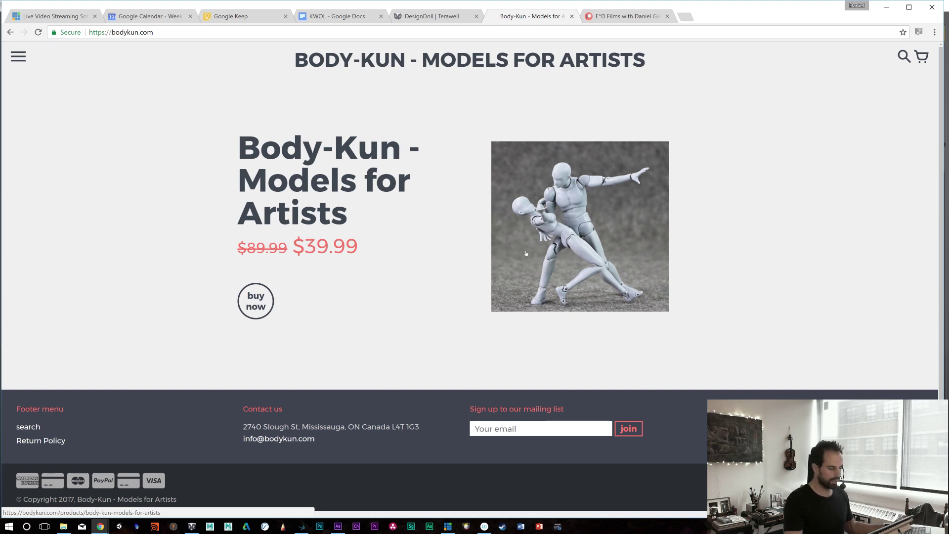
pyautogui.click(429, 33)
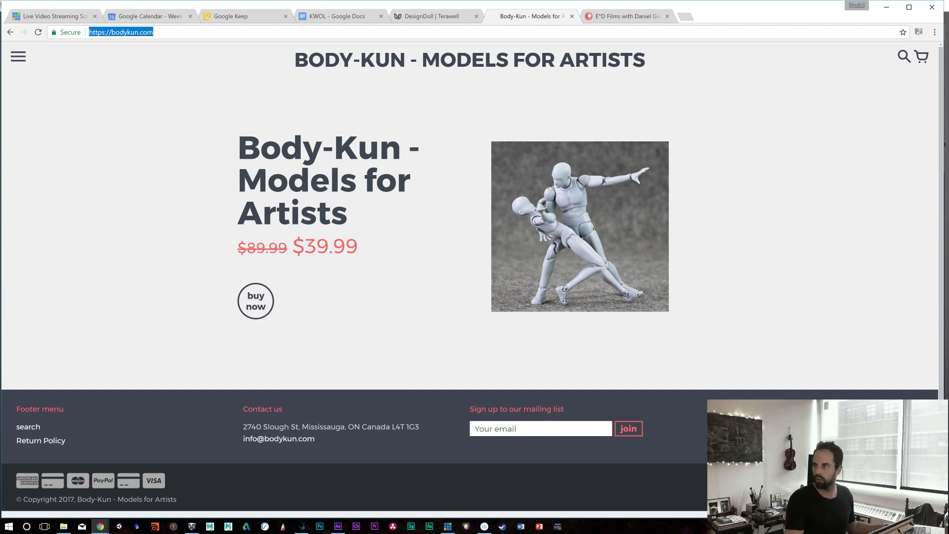
pyautogui.hotkey('alt', 'Tab')
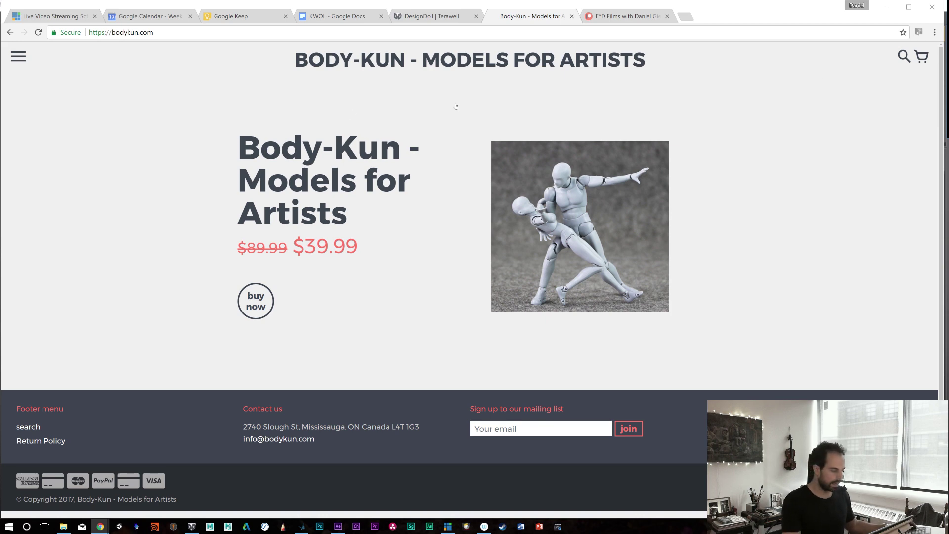
pyautogui.click(410, 20)
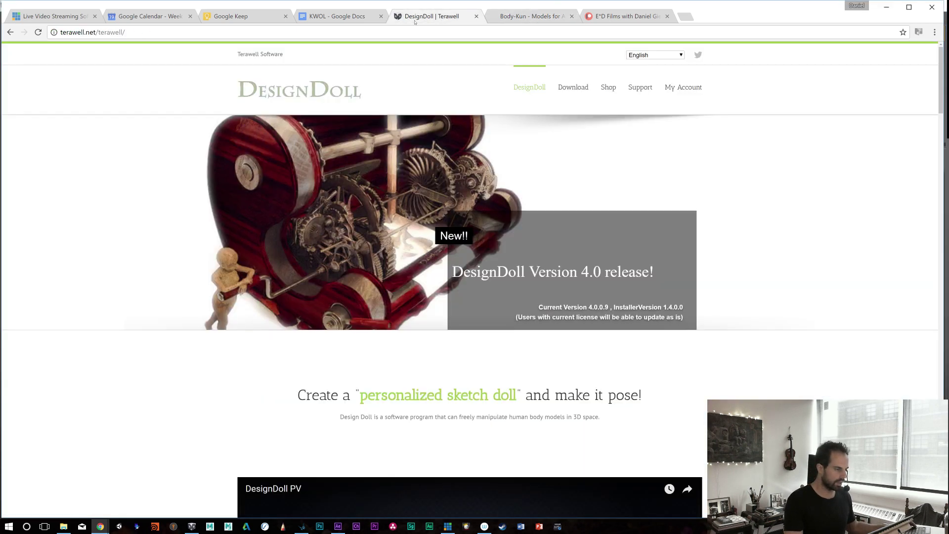
# Step: Scroll down the terawell.net page through the DesignDoll feature cards
pyautogui.click(148, 31)
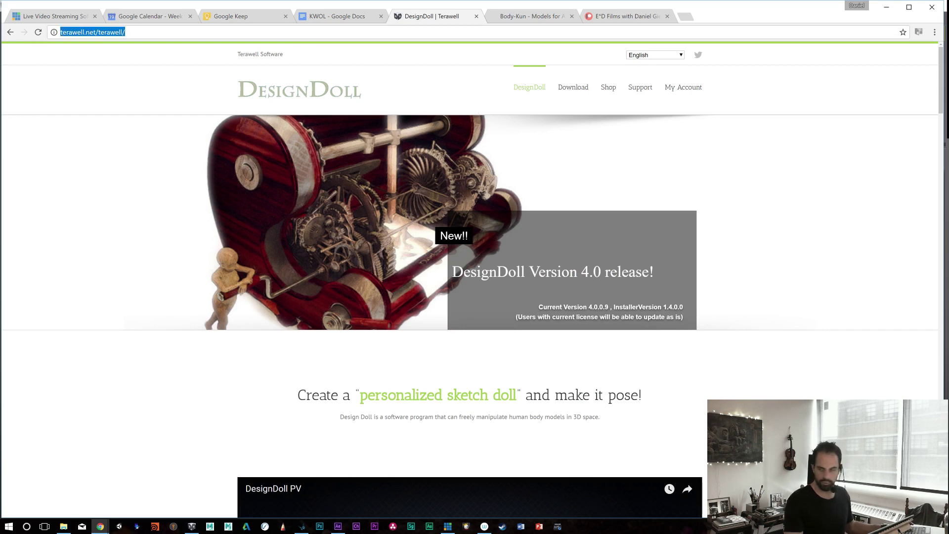
pyautogui.hotkey('alt', 'Tab')
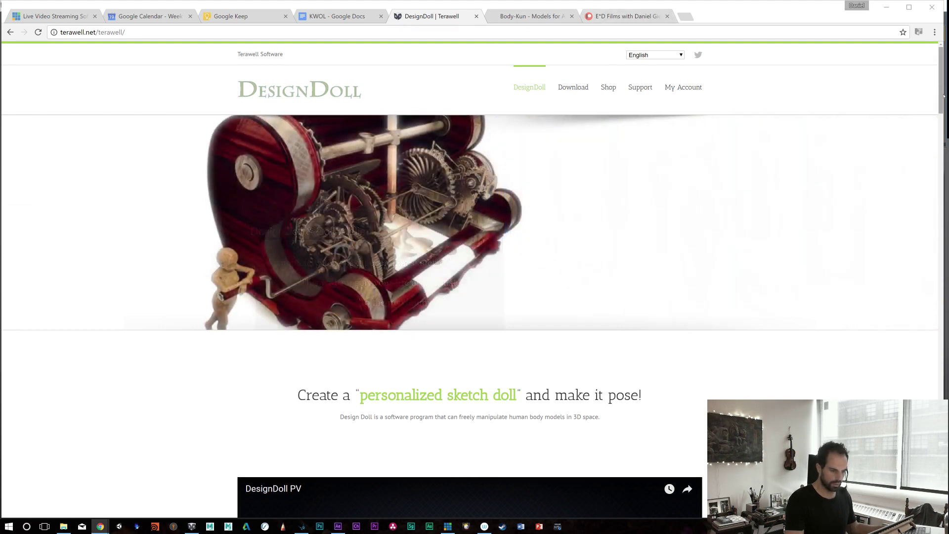
pyautogui.scroll(-10, 935, 205)
pyautogui.scroll(-6, 935, 205)
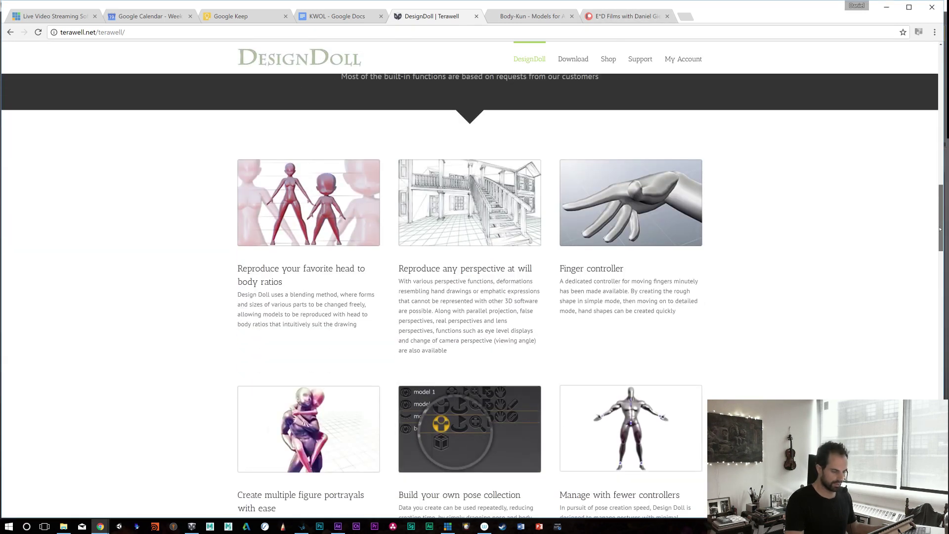
pyautogui.moveTo(943, 258)
pyautogui.mouseDown()
pyautogui.moveTo(947, 278)
pyautogui.moveTo(945, 255)
pyautogui.mouseUp()
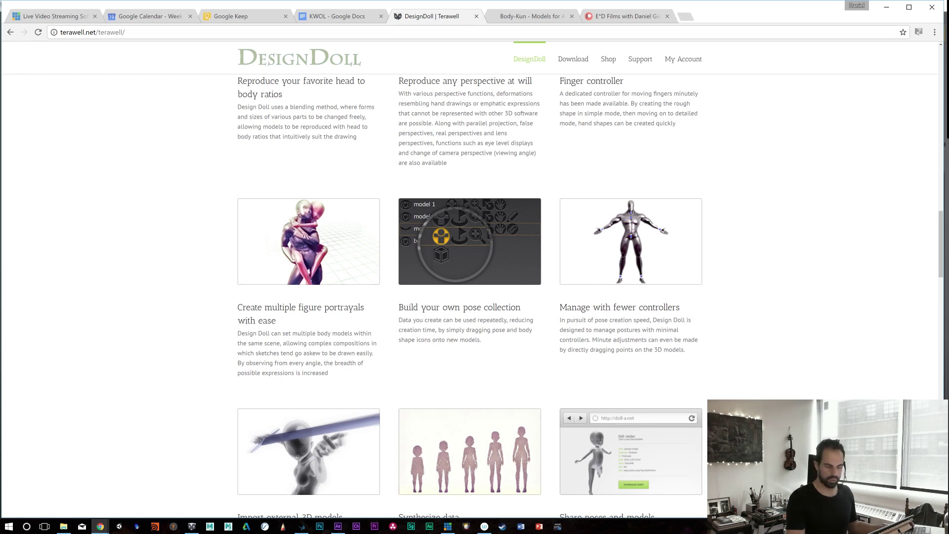
# Step: Minimize Chrome, show the desktop, and bring the TVPaint sketch project to the front
pyautogui.click(885, 7)
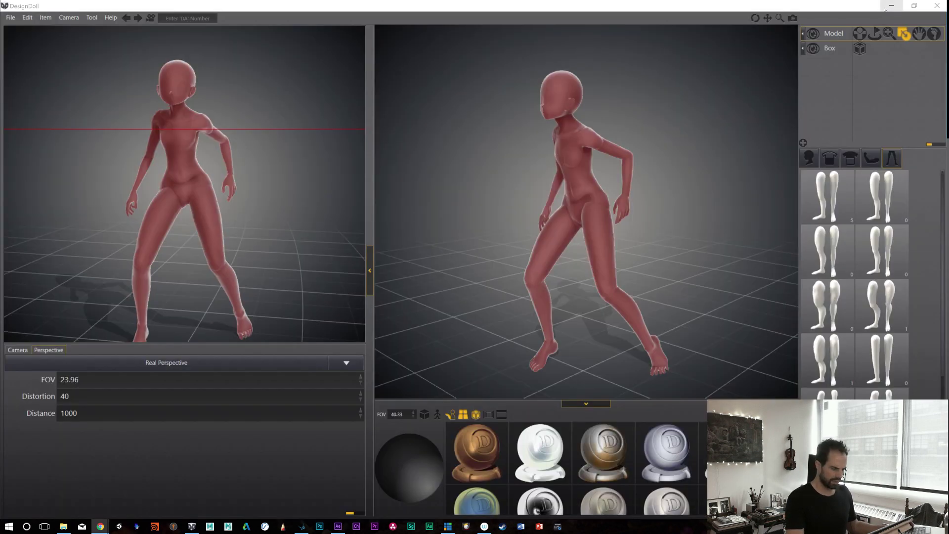
pyautogui.click(742, 6)
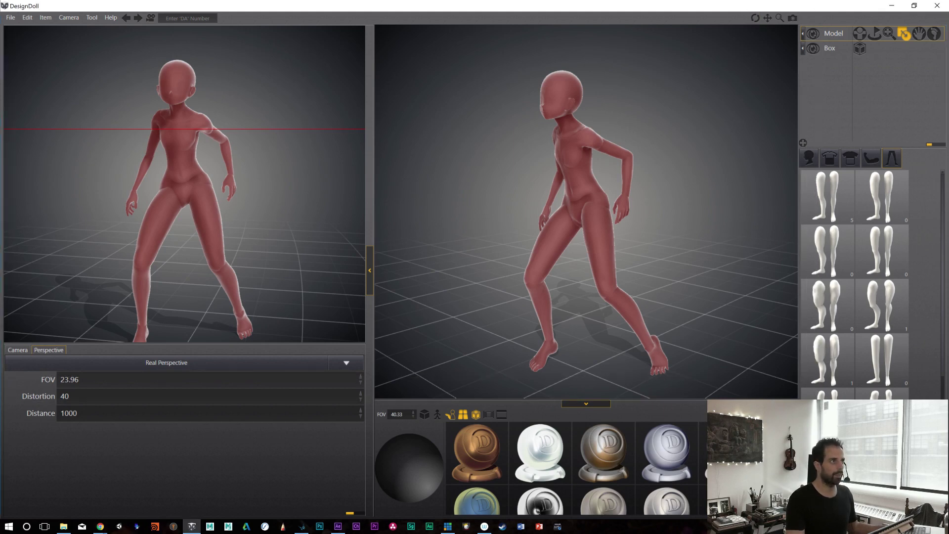
pyautogui.press('super+d')
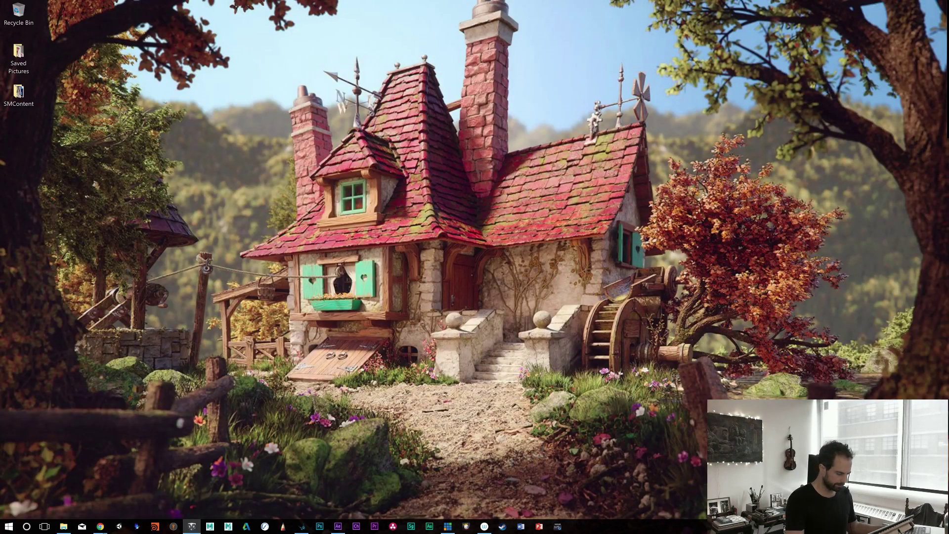
pyautogui.click(301, 526)
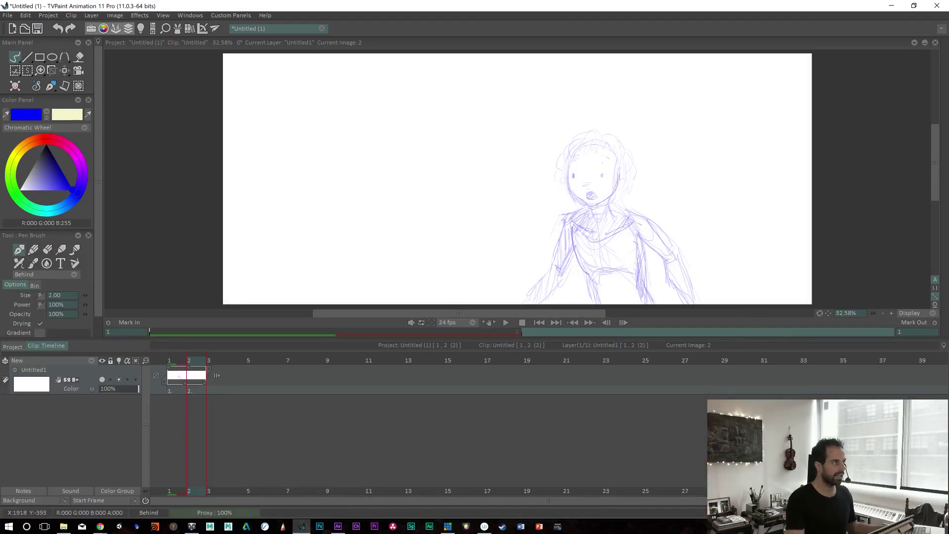
# Step: Flip between frames 1 and 2 of the TVPaint sketch to check them
pyautogui.hotkey('alt', 'Tab')
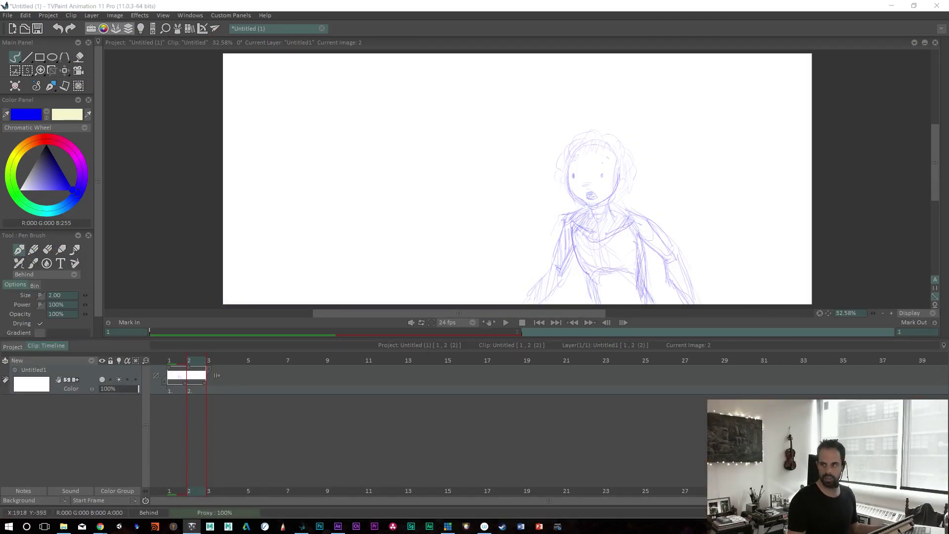
pyautogui.click(166, 365)
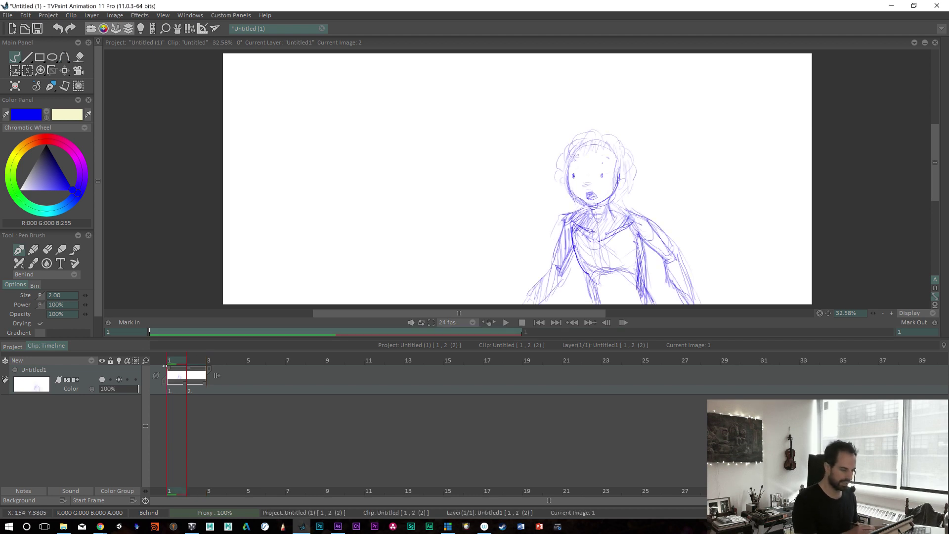
pyautogui.click(187, 365)
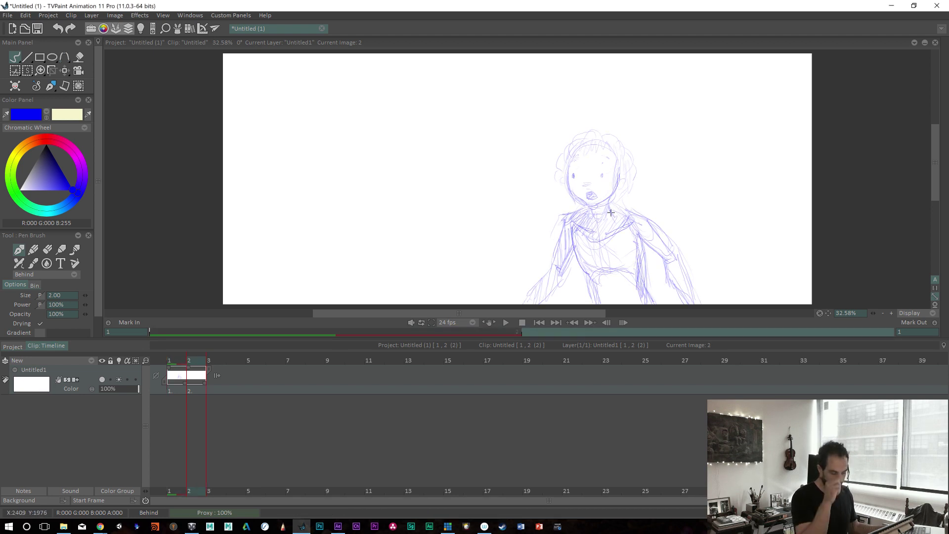
# Step: Bring DesignDoll over TVPaint and maximize it to fill the screen
pyautogui.moveTo(934, 168)
pyautogui.mouseDown()
pyautogui.moveTo(934, 195)
pyautogui.moveTo(935, 170)
pyautogui.moveTo(938, 179)
pyautogui.mouseUp()
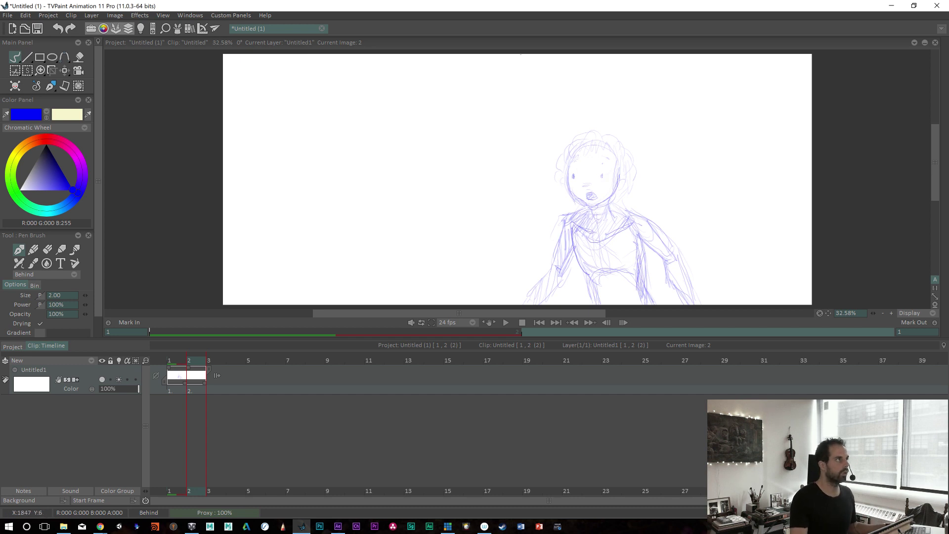
pyautogui.press('Print')
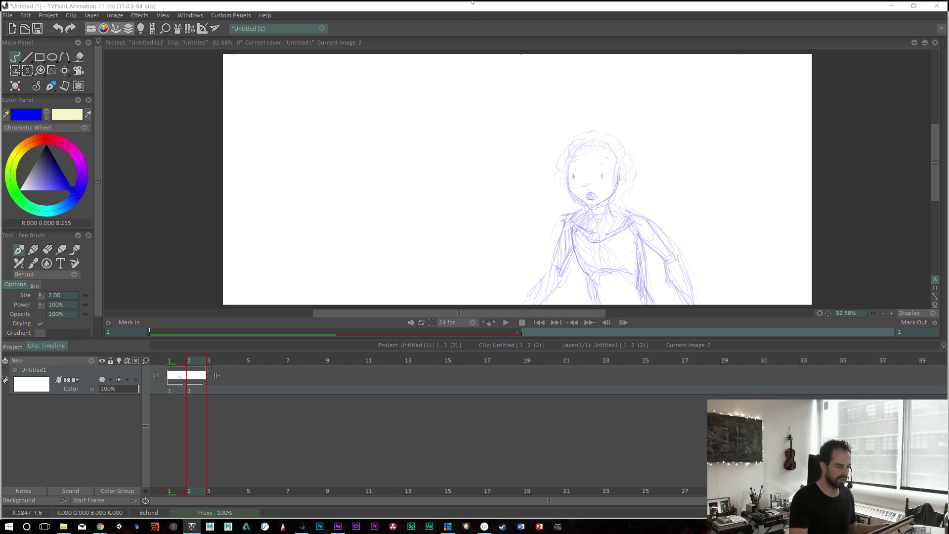
pyautogui.moveTo(478, 41); pyautogui.dragTo(495, 9)
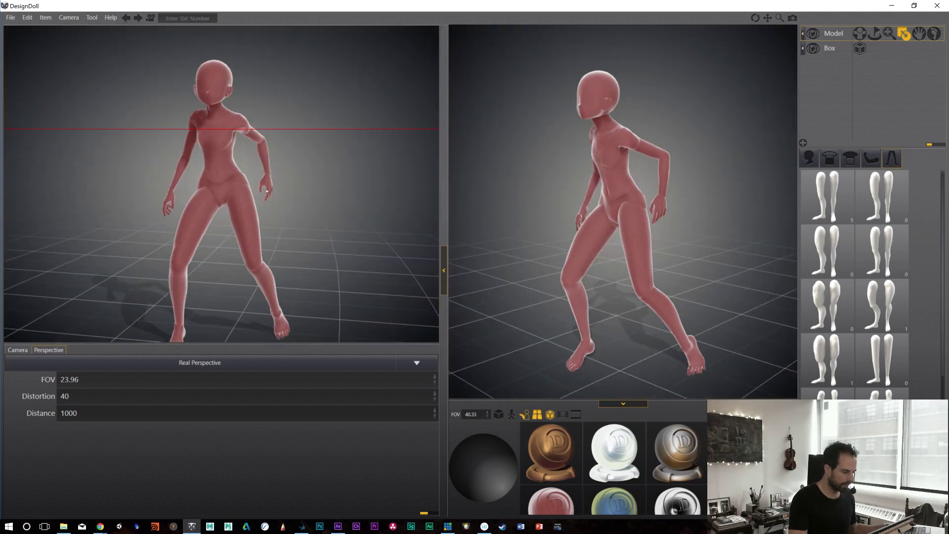
# Step: Pose the doll's hand up to her face with the elbow bent outward
pyautogui.moveTo(672, 196); pyautogui.dragTo(714, 190, button='right')
pyautogui.click(667, 207)
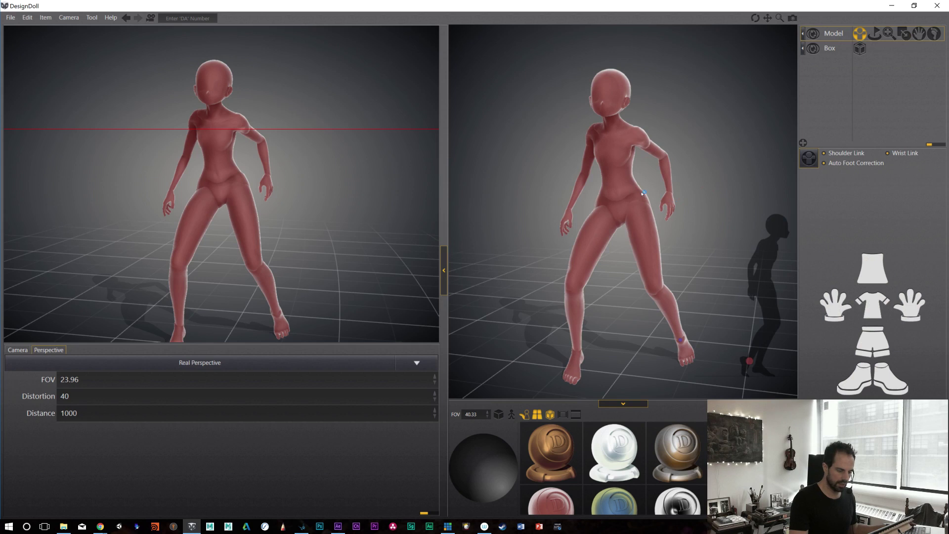
pyautogui.moveTo(670, 195); pyautogui.dragTo(635, 206)
pyautogui.moveTo(635, 205); pyautogui.dragTo(603, 199, button='right')
pyautogui.moveTo(626, 186); pyautogui.dragTo(572, 127)
pyautogui.moveTo(572, 128); pyautogui.dragTo(617, 131, button='right')
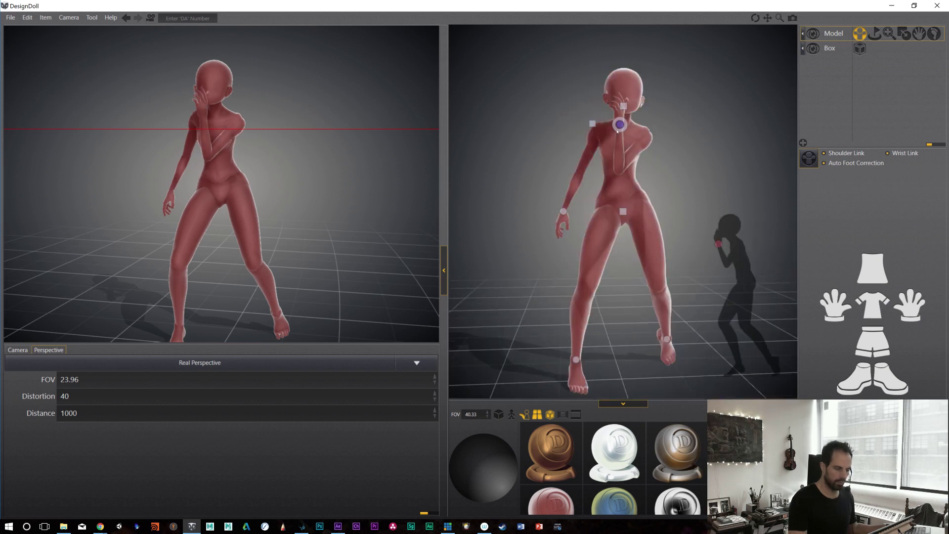
pyautogui.moveTo(620, 124); pyautogui.dragTo(631, 128)
pyautogui.moveTo(622, 173); pyautogui.dragTo(656, 166)
pyautogui.moveTo(632, 131); pyautogui.dragTo(646, 124)
pyautogui.moveTo(647, 124)
pyautogui.mouseDown(button='right')
pyautogui.moveTo(640, 184)
pyautogui.moveTo(672, 184)
pyautogui.moveTo(610, 131)
pyautogui.moveTo(540, 140)
pyautogui.moveTo(683, 144)
pyautogui.moveTo(649, 123)
pyautogui.mouseUp(button='right')
pyautogui.moveTo(641, 109); pyautogui.dragTo(628, 113)
# Step: Rotate the raised wrist in small increments, checking it from several angles
pyautogui.moveTo(750, 216); pyautogui.dragTo(566, 118, button='right')
pyautogui.moveTo(564, 99); pyautogui.dragTo(541, 113)
pyautogui.moveTo(684, 90); pyautogui.dragTo(709, 140, button='right')
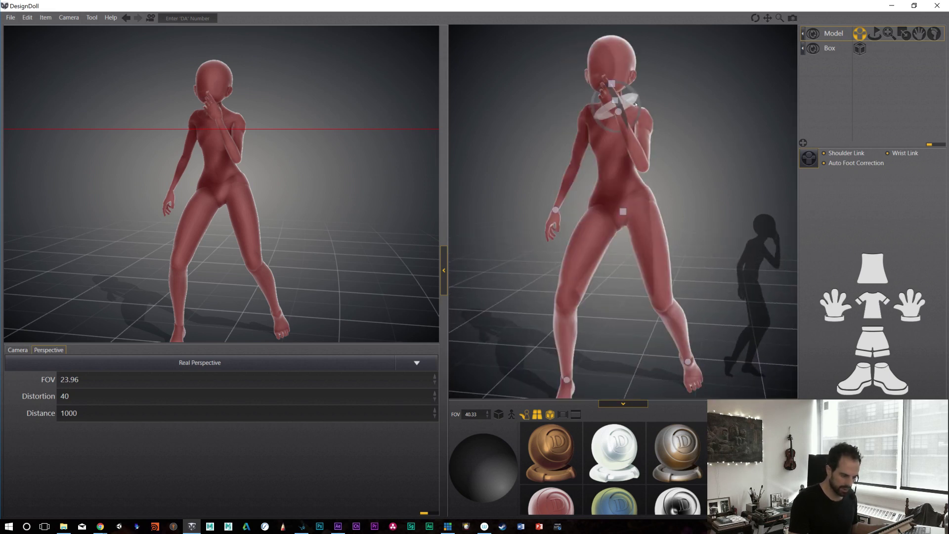
pyautogui.moveTo(640, 103); pyautogui.dragTo(638, 108)
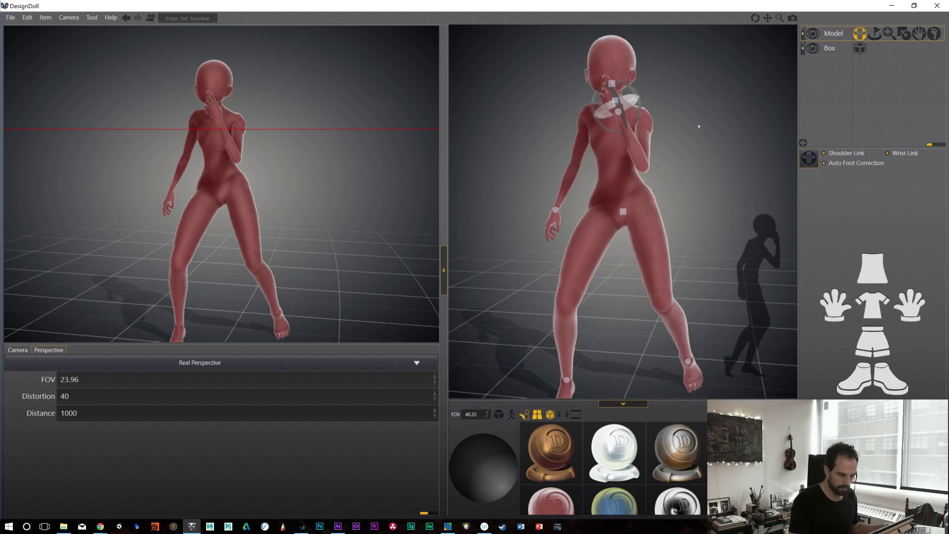
pyautogui.moveTo(728, 141)
pyautogui.mouseDown()
pyautogui.moveTo(748, 144)
pyautogui.moveTo(716, 151)
pyautogui.mouseUp()
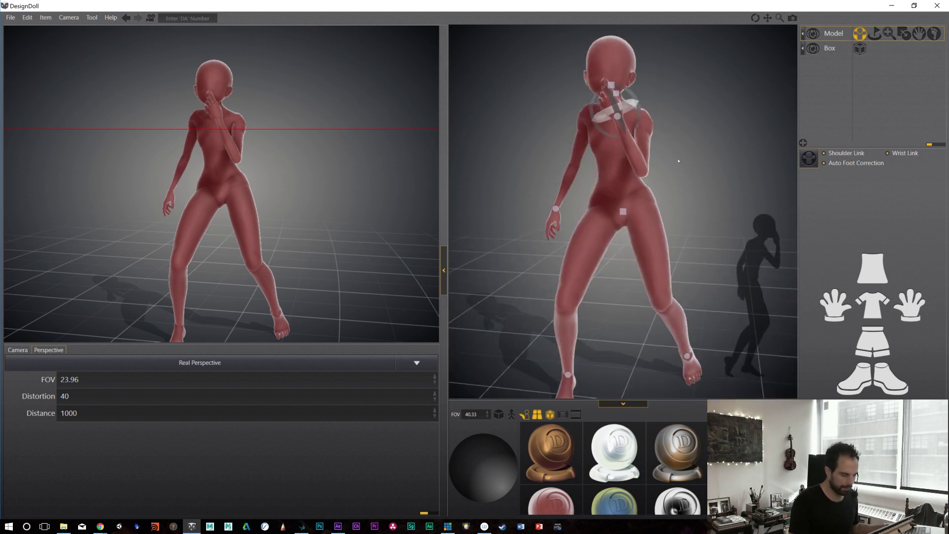
pyautogui.moveTo(640, 148); pyautogui.dragTo(558, 152, button='right')
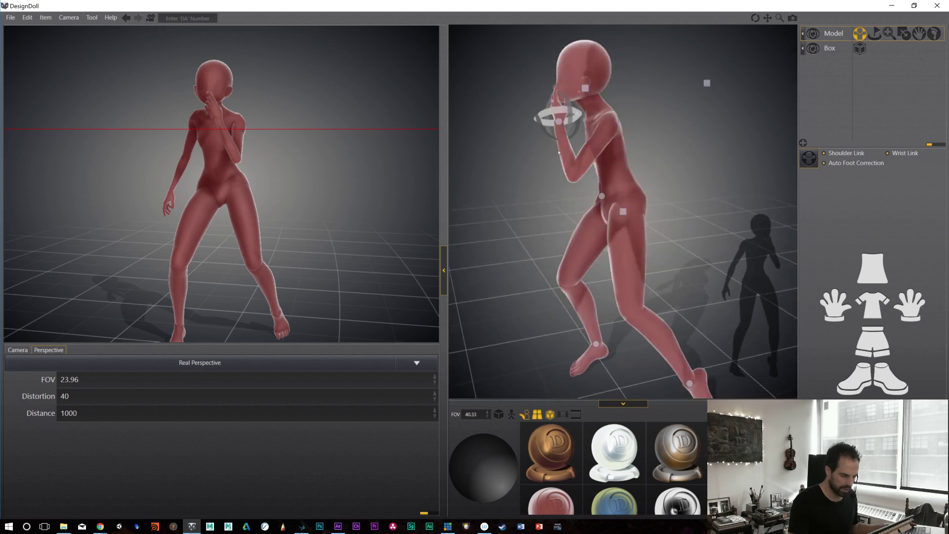
pyautogui.moveTo(540, 133); pyautogui.dragTo(566, 125)
pyautogui.moveTo(692, 148); pyautogui.dragTo(659, 145, button='right')
pyautogui.moveTo(607, 115); pyautogui.dragTo(616, 131, button='right')
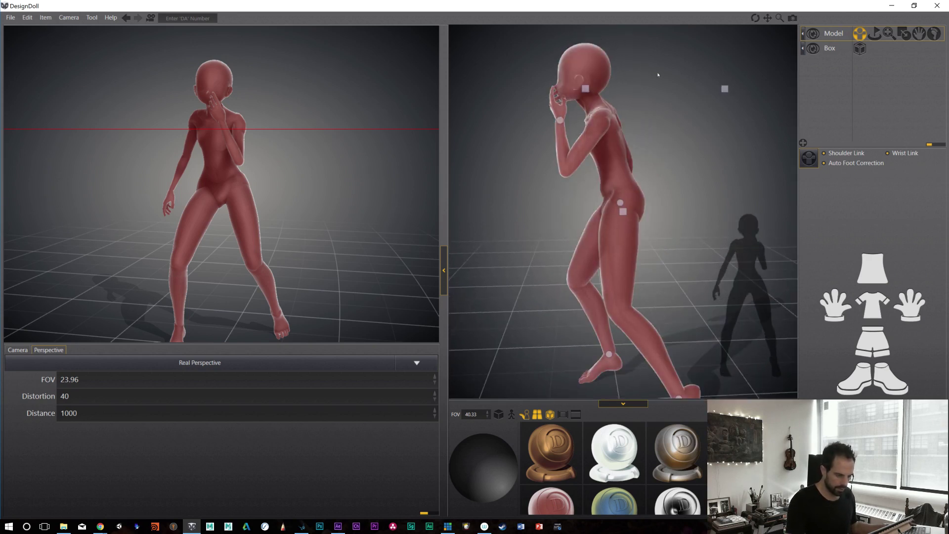
pyautogui.moveTo(726, 89); pyautogui.dragTo(683, 74, button='right')
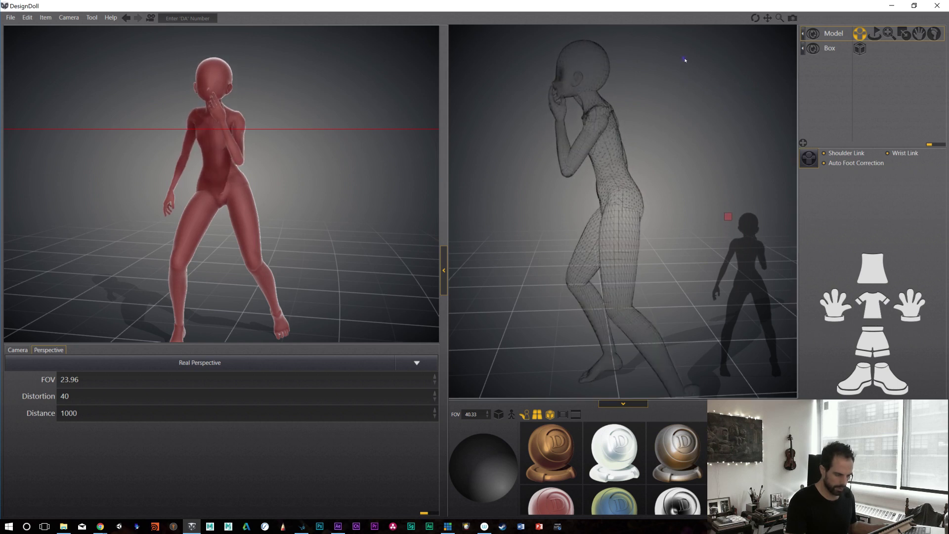
pyautogui.moveTo(691, 79); pyautogui.dragTo(691, 79, button='right')
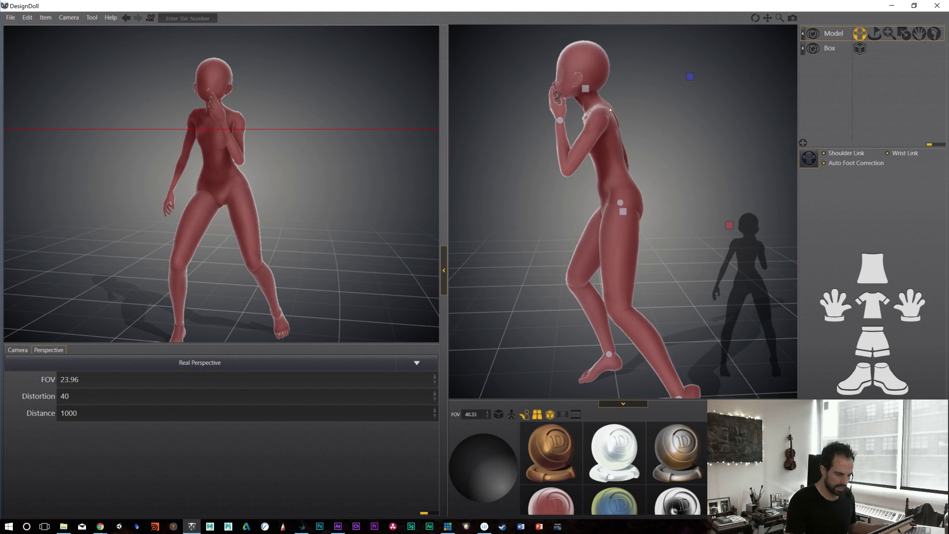
# Step: Adjust the doll's arm, shoulders and back, then select her head
pyautogui.moveTo(614, 133); pyautogui.dragTo(632, 144)
pyautogui.moveTo(632, 144); pyautogui.dragTo(616, 150, button='right')
pyautogui.moveTo(617, 121); pyautogui.dragTo(665, 162)
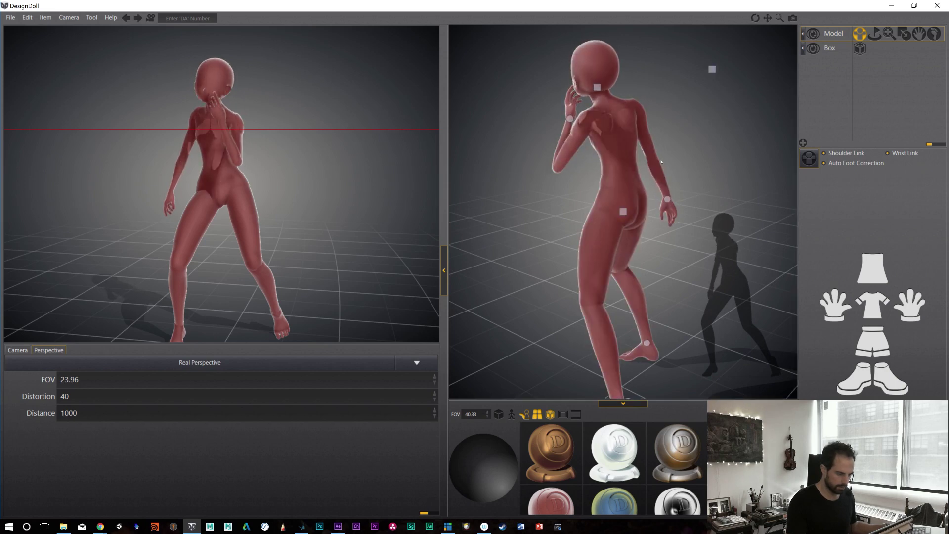
pyautogui.moveTo(665, 162); pyautogui.dragTo(658, 119, button='right')
pyautogui.click(612, 63)
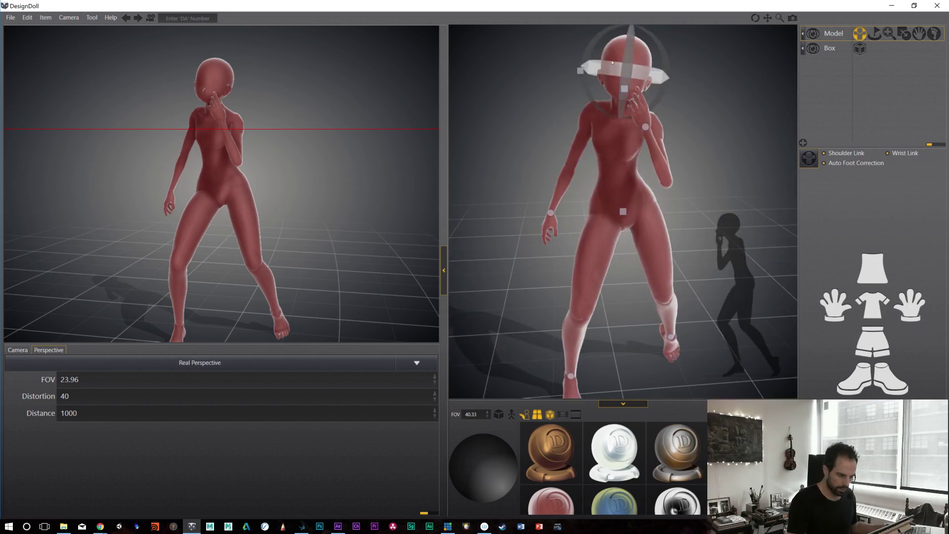
# Step: Turn the doll's head and settle her hand near her chin
pyautogui.moveTo(591, 47); pyautogui.dragTo(587, 63)
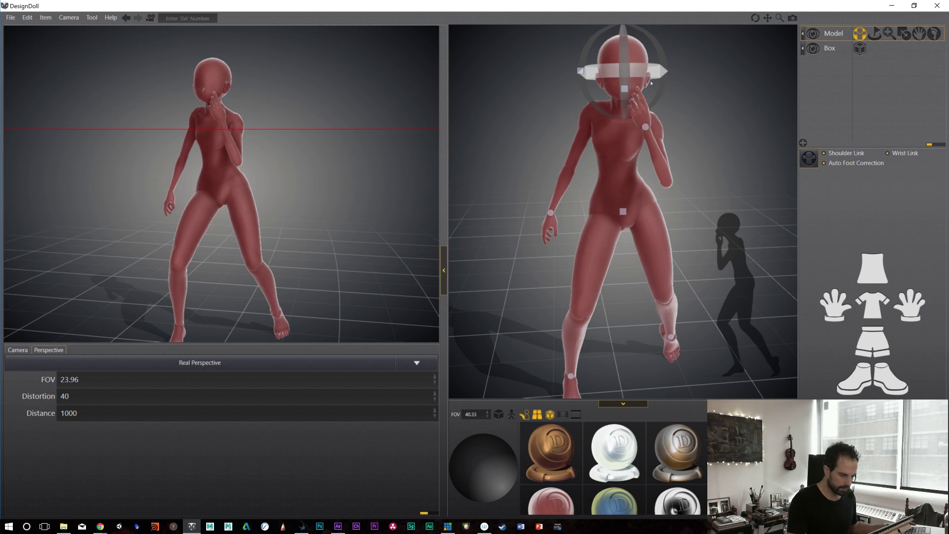
pyautogui.moveTo(647, 128); pyautogui.dragTo(657, 121)
pyautogui.moveTo(658, 120); pyautogui.dragTo(610, 121, button='right')
pyautogui.moveTo(564, 102); pyautogui.dragTo(558, 120)
pyautogui.moveTo(667, 68); pyautogui.dragTo(682, 104, button='right')
pyautogui.moveTo(628, 121); pyautogui.dragTo(633, 126)
pyautogui.moveTo(632, 124); pyautogui.dragTo(693, 112, button='right')
pyautogui.moveTo(698, 221); pyautogui.dragTo(642, 197, button='right')
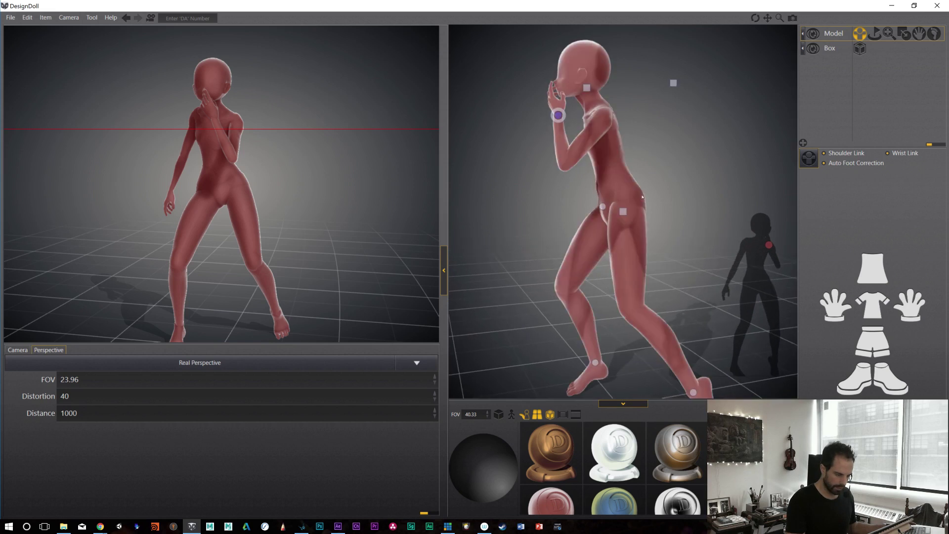
# Step: Shift the doll's hips, raise the hand toward her face, and rotate the whole body slightly
pyautogui.moveTo(624, 212); pyautogui.dragTo(607, 216)
pyautogui.moveTo(672, 85); pyautogui.dragTo(730, 262, button='right')
pyautogui.moveTo(672, 264); pyautogui.dragTo(662, 242, button='right')
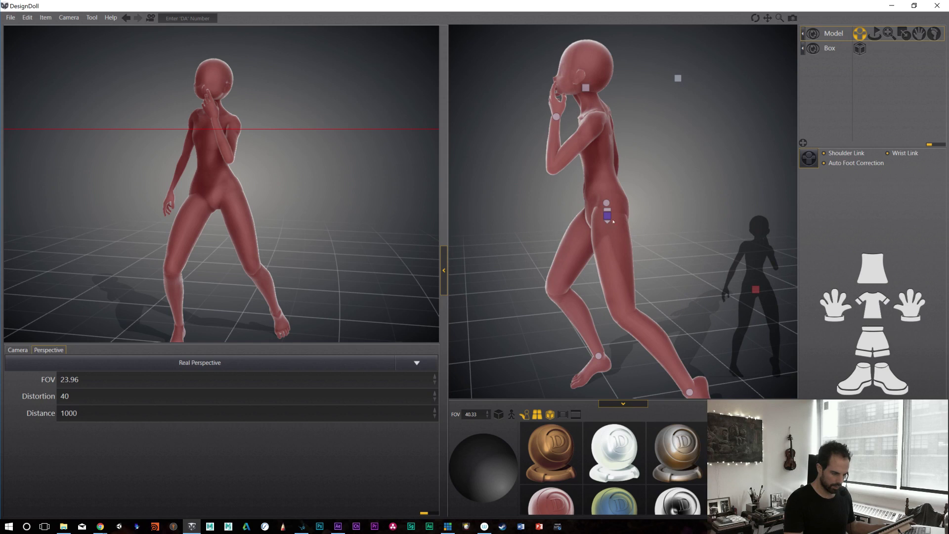
pyautogui.moveTo(607, 216); pyautogui.dragTo(611, 208)
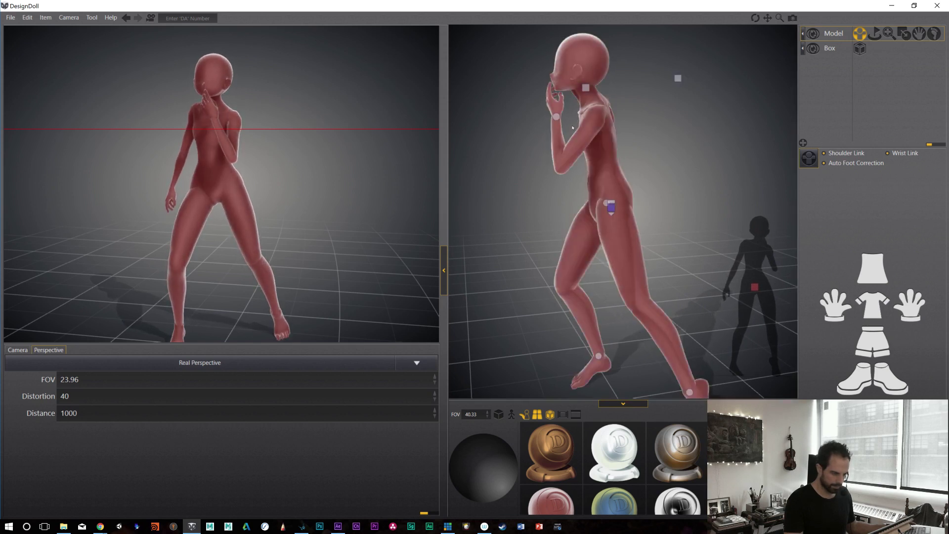
pyautogui.moveTo(556, 117); pyautogui.dragTo(555, 109)
pyautogui.moveTo(751, 225); pyautogui.dragTo(644, 373, button='right')
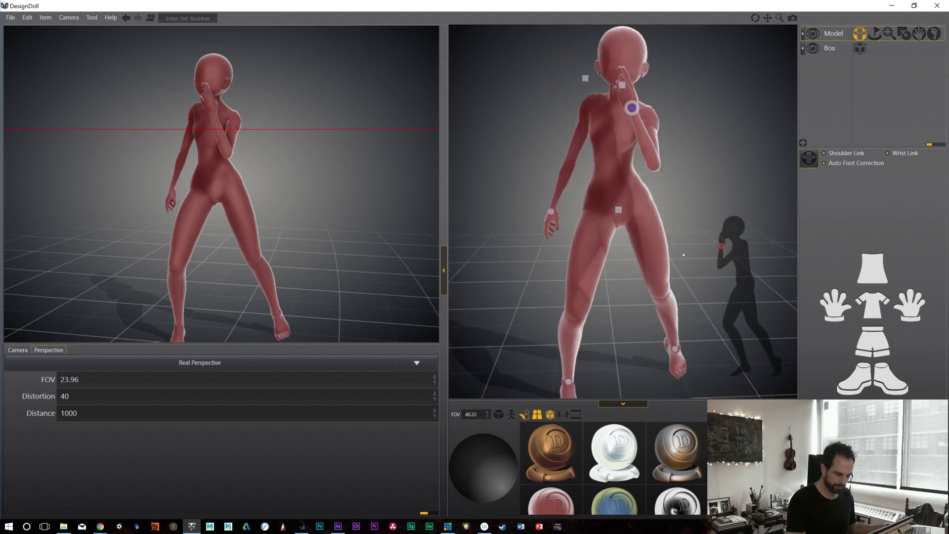
pyautogui.click(618, 204)
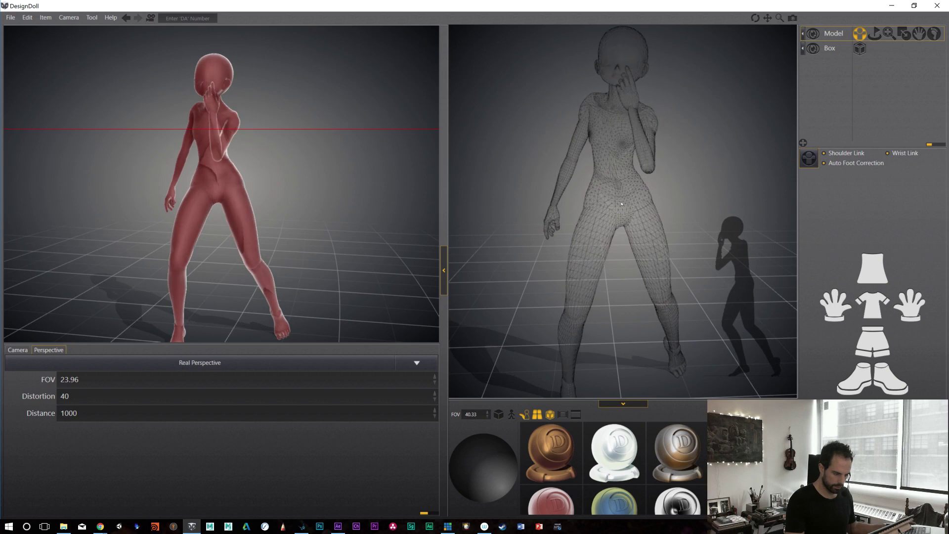
pyautogui.moveTo(613, 204); pyautogui.dragTo(658, 255)
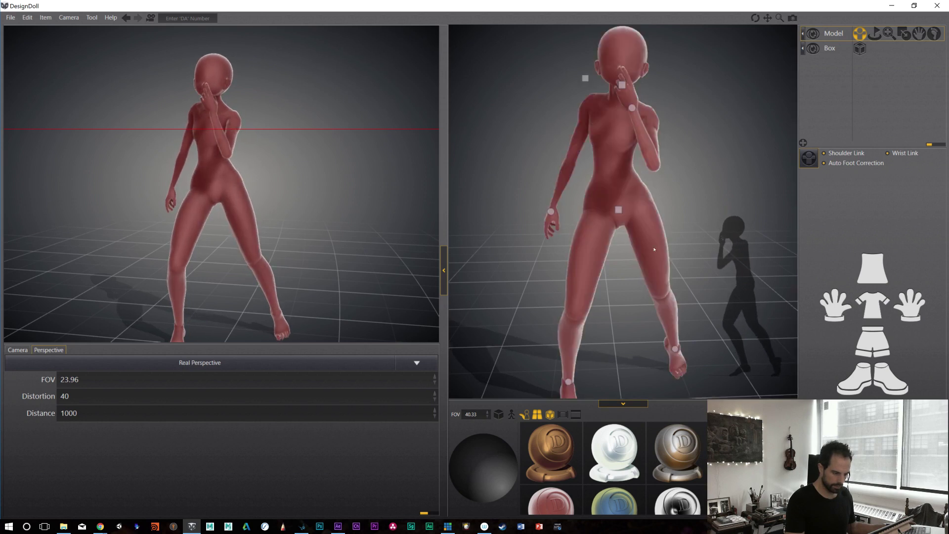
pyautogui.moveTo(641, 198); pyautogui.dragTo(645, 182)
# Step: Repose the right thigh, leg and hips, and swing the forward foot back
pyautogui.moveTo(645, 232); pyautogui.dragTo(657, 245)
pyautogui.moveTo(593, 200); pyautogui.dragTo(599, 205)
pyautogui.moveTo(584, 78); pyautogui.dragTo(613, 269)
pyautogui.moveTo(667, 105); pyautogui.dragTo(618, 326)
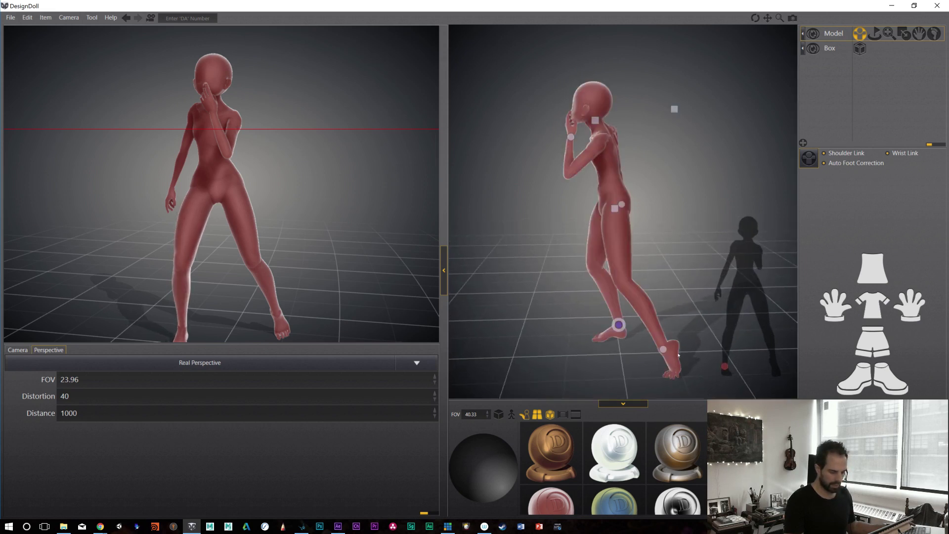
pyautogui.moveTo(664, 350); pyautogui.dragTo(643, 359)
pyautogui.moveTo(673, 106); pyautogui.dragTo(692, 269, button='right')
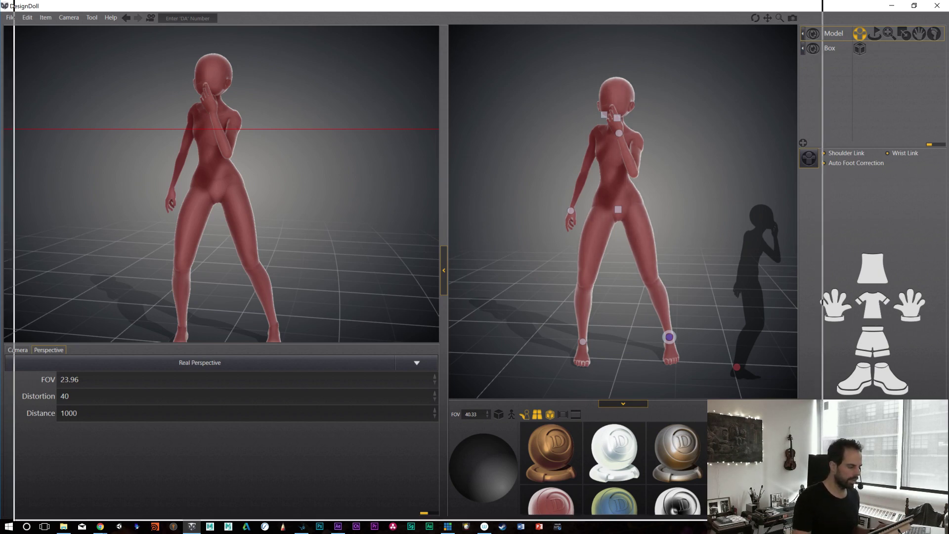
pyautogui.hotkey('alt', 'Tab')
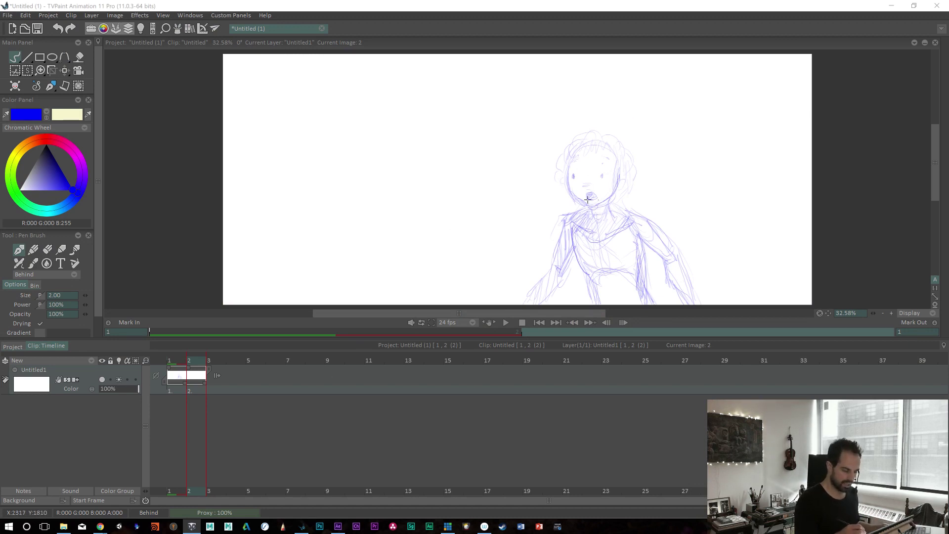
# Step: Sketch a blue circle for the head and the shoulder line on frame 2
pyautogui.moveTo(599, 147)
pyautogui.mouseDown()
pyautogui.moveTo(630, 140)
pyautogui.moveTo(612, 198)
pyautogui.mouseUp()
pyautogui.hotkey('ctrl', 'z')
pyautogui.moveTo(626, 136); pyautogui.dragTo(603, 195)
pyautogui.moveTo(647, 151)
pyautogui.mouseDown()
pyautogui.moveTo(615, 153)
pyautogui.moveTo(619, 201)
pyautogui.moveTo(651, 168)
pyautogui.moveTo(624, 171)
pyautogui.moveTo(613, 144)
pyautogui.moveTo(613, 198)
pyautogui.mouseUp()
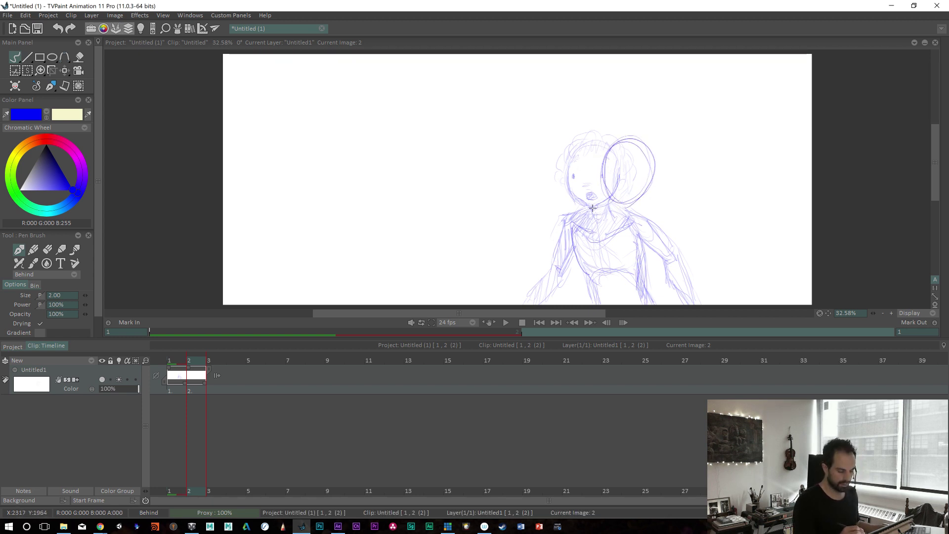
pyautogui.moveTo(618, 215); pyautogui.dragTo(660, 226)
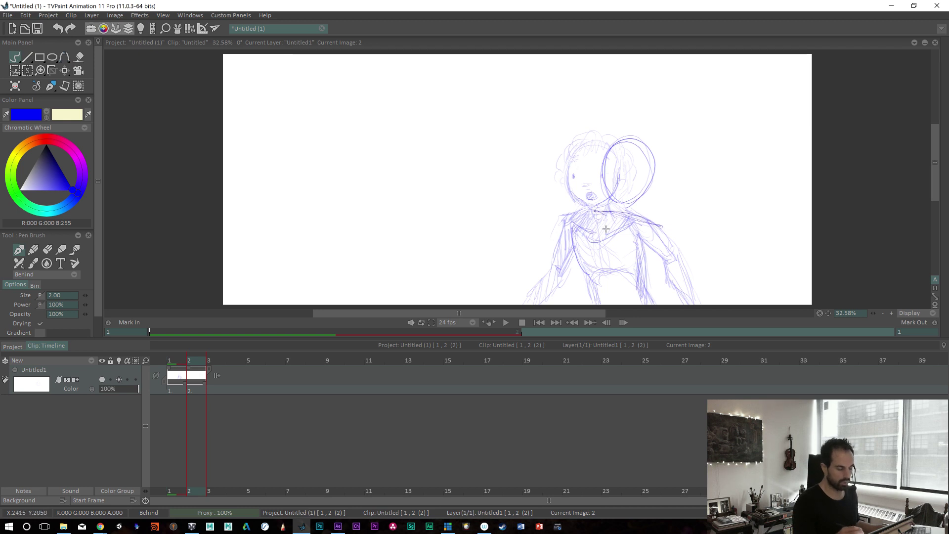
# Step: Sketch the torso's centre line, right side and waist with blue strokes
pyautogui.moveTo(595, 210); pyautogui.dragTo(596, 268)
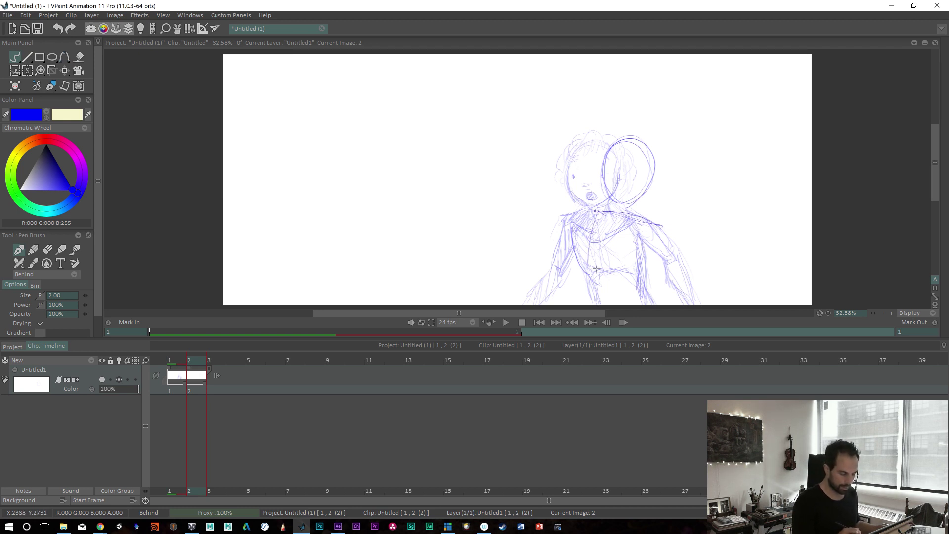
pyautogui.moveTo(654, 232)
pyautogui.mouseDown()
pyautogui.moveTo(611, 275)
pyautogui.moveTo(615, 266)
pyautogui.moveTo(595, 271)
pyautogui.moveTo(641, 282)
pyautogui.moveTo(594, 278)
pyautogui.mouseUp()
pyautogui.moveTo(648, 292)
pyautogui.mouseDown()
pyautogui.moveTo(640, 245)
pyautogui.moveTo(674, 247)
pyautogui.moveTo(655, 262)
pyautogui.mouseUp()
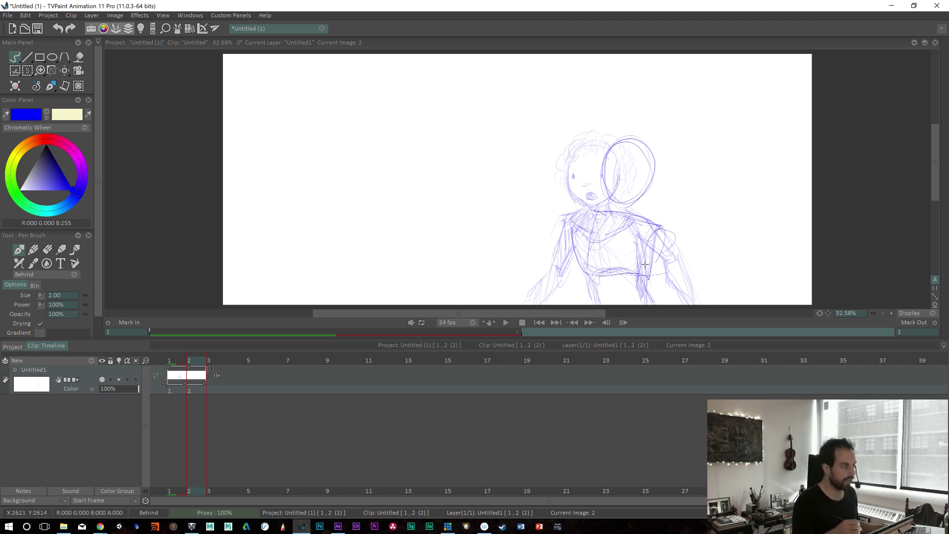
pyautogui.moveTo(662, 230); pyautogui.dragTo(629, 298)
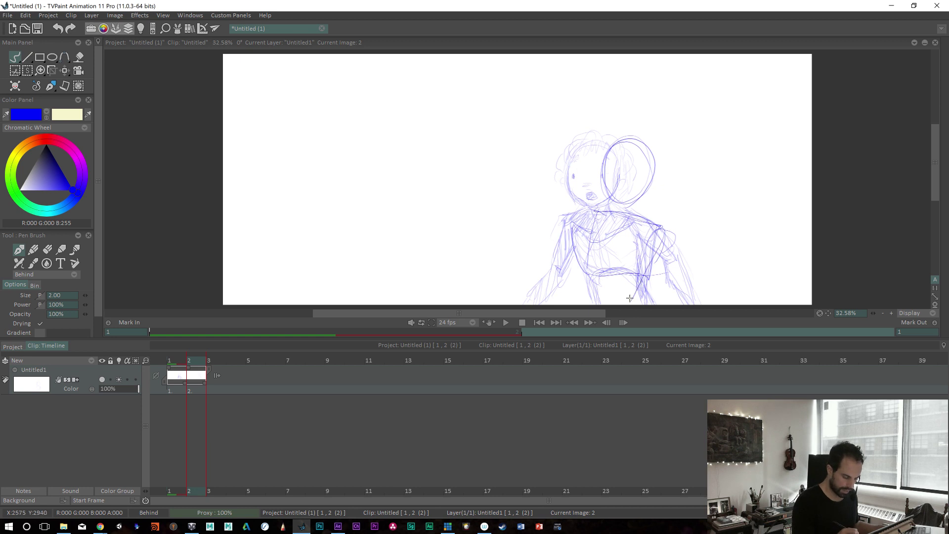
pyautogui.moveTo(667, 245); pyautogui.dragTo(641, 295)
pyautogui.moveTo(612, 217); pyautogui.dragTo(625, 265)
pyautogui.moveTo(605, 199); pyautogui.dragTo(629, 288)
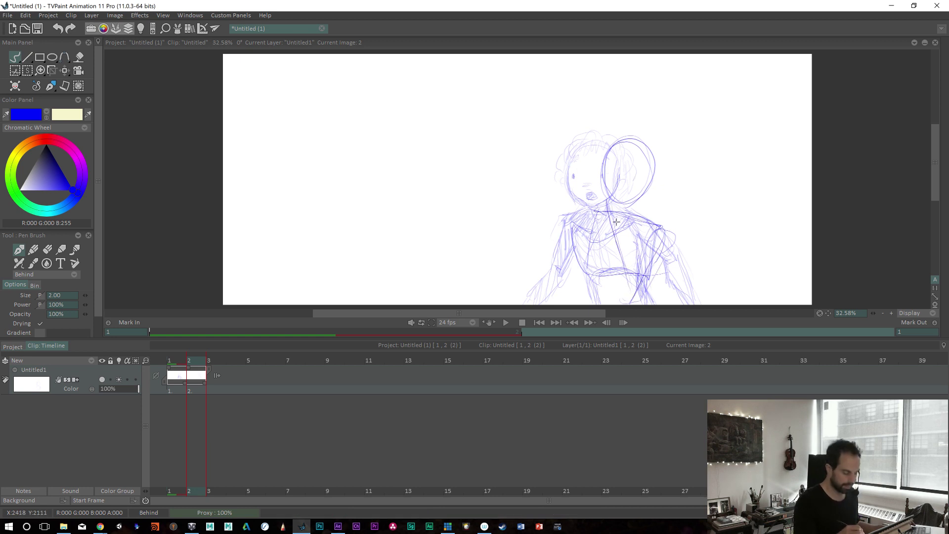
# Step: Add the neckline, collar and left shoulder, compare frames, and start saving
pyautogui.moveTo(617, 216); pyautogui.dragTo(604, 213)
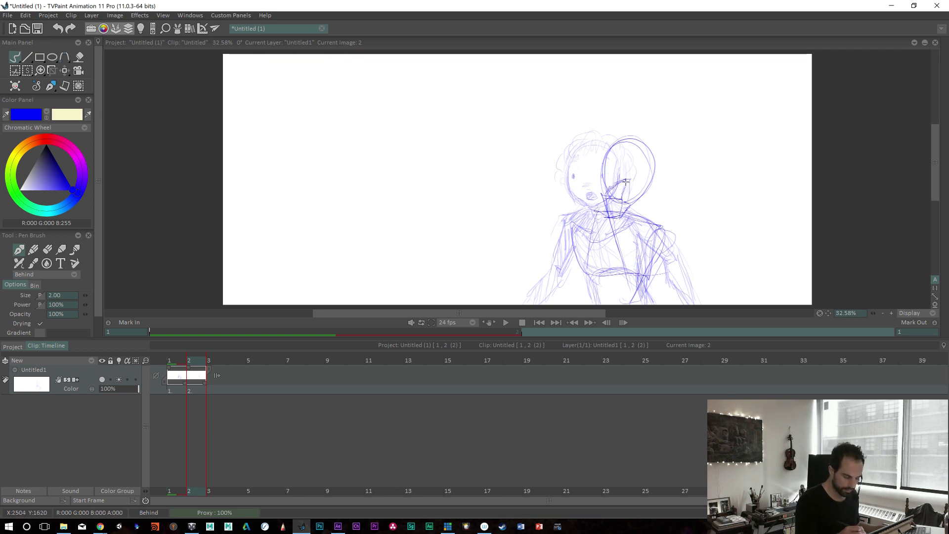
pyautogui.moveTo(625, 229); pyautogui.dragTo(645, 291)
pyautogui.moveTo(615, 216)
pyautogui.mouseDown()
pyautogui.moveTo(585, 206)
pyautogui.moveTo(581, 228)
pyautogui.moveTo(612, 213)
pyautogui.moveTo(604, 207)
pyautogui.moveTo(585, 252)
pyautogui.mouseUp()
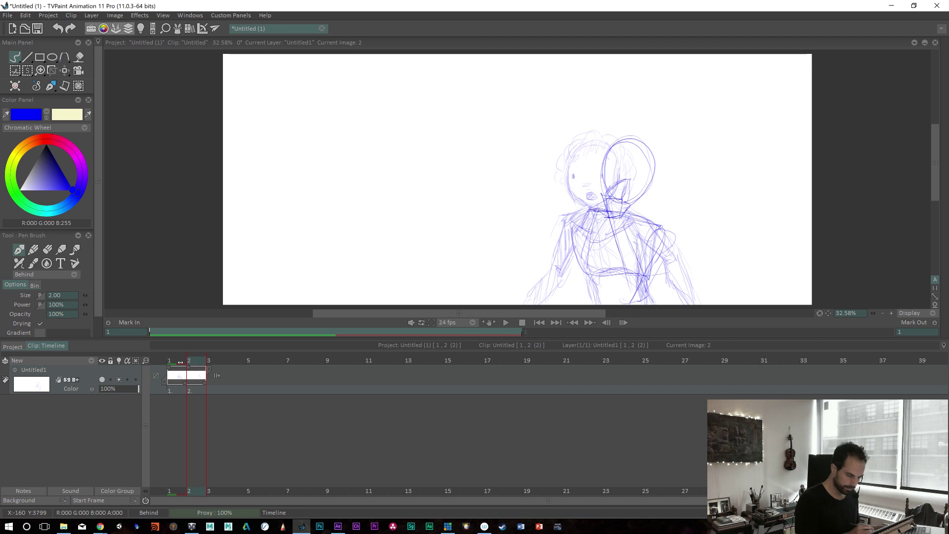
pyautogui.moveTo(489, 322)
pyautogui.mouseDown()
pyautogui.moveTo(478, 324)
pyautogui.moveTo(485, 317)
pyautogui.mouseUp()
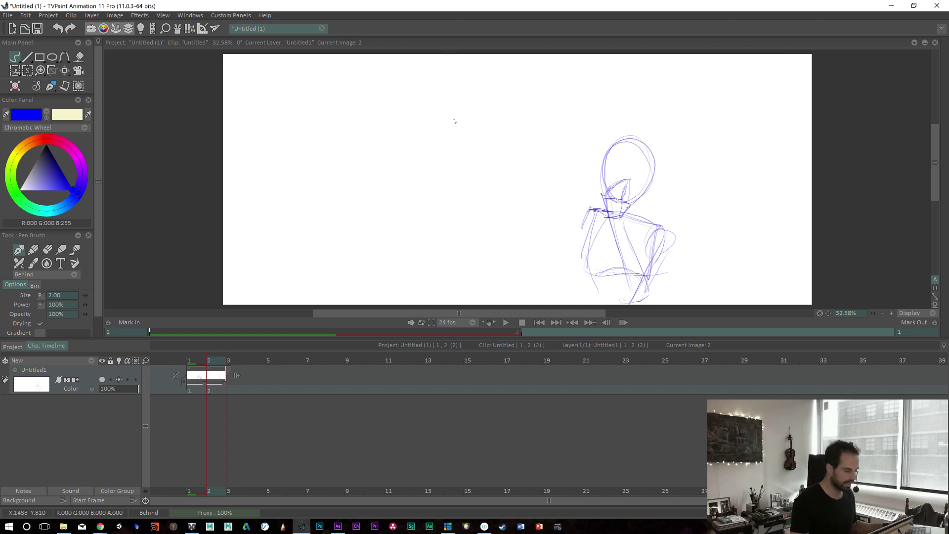
pyautogui.hotkey('ctrl', 's')
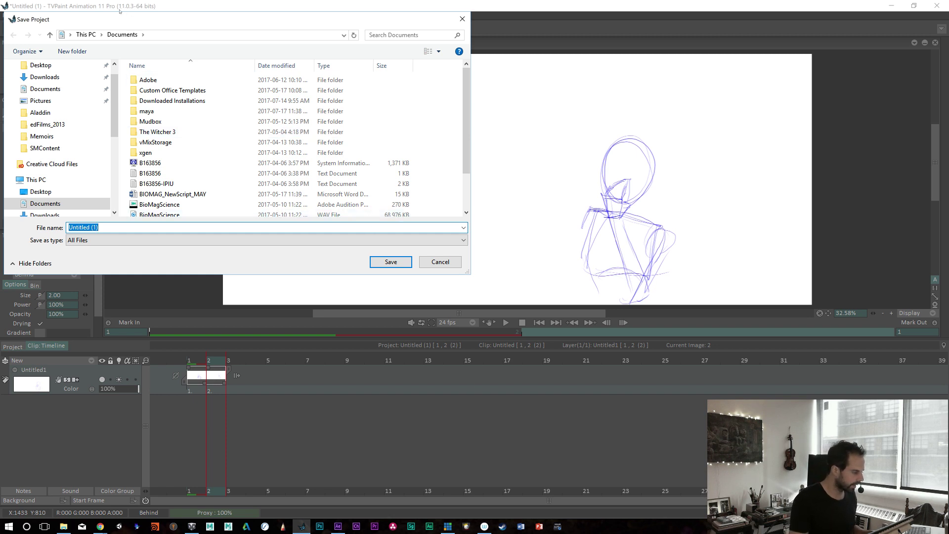
# Step: Navigate the Save Project dialog to S:\Projects\HWHH\TVPaint
pyautogui.scroll(-4, 122, 115)
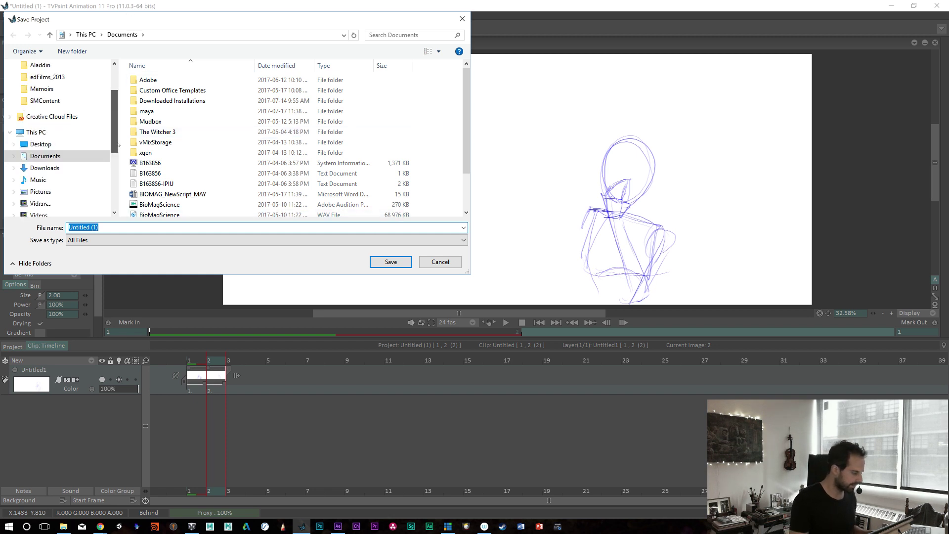
pyautogui.click(48, 172)
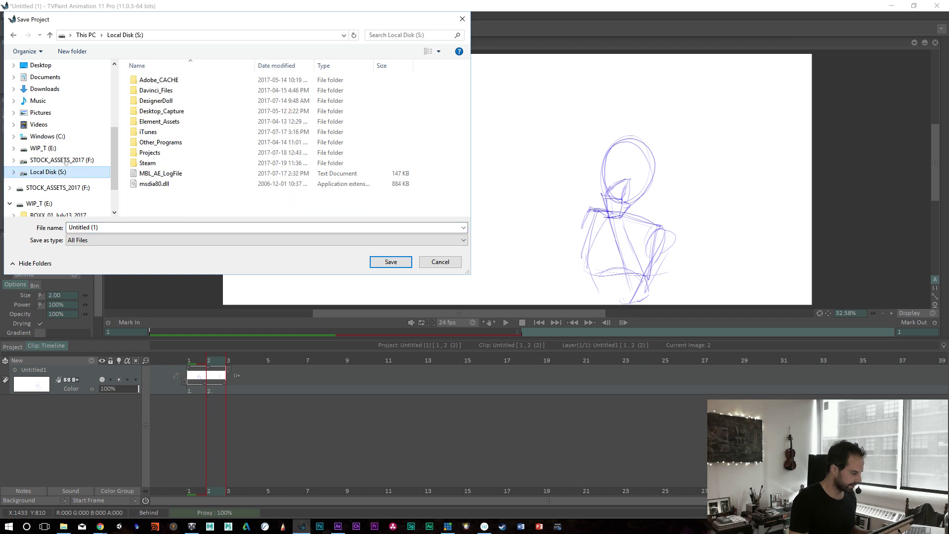
pyautogui.doubleClick(150, 153)
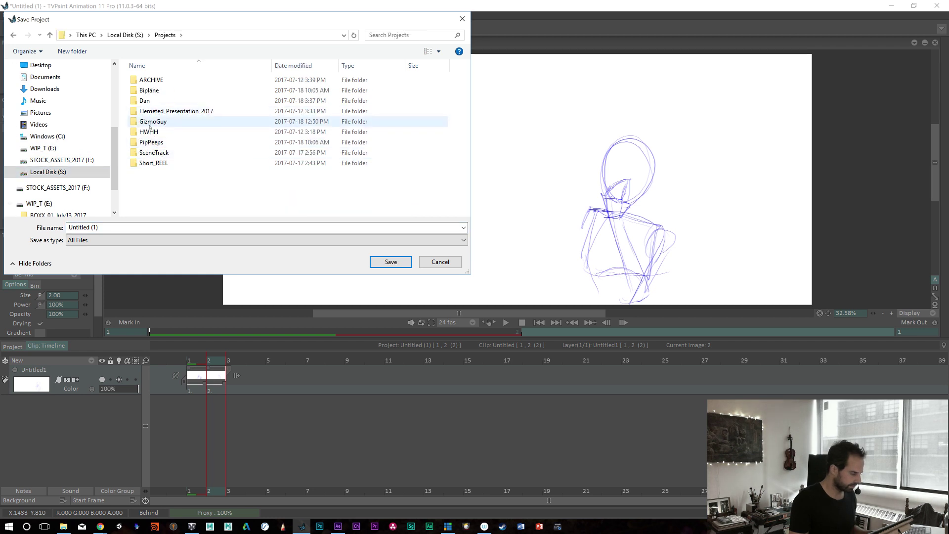
pyautogui.click(149, 132)
pyautogui.doubleClick(149, 132)
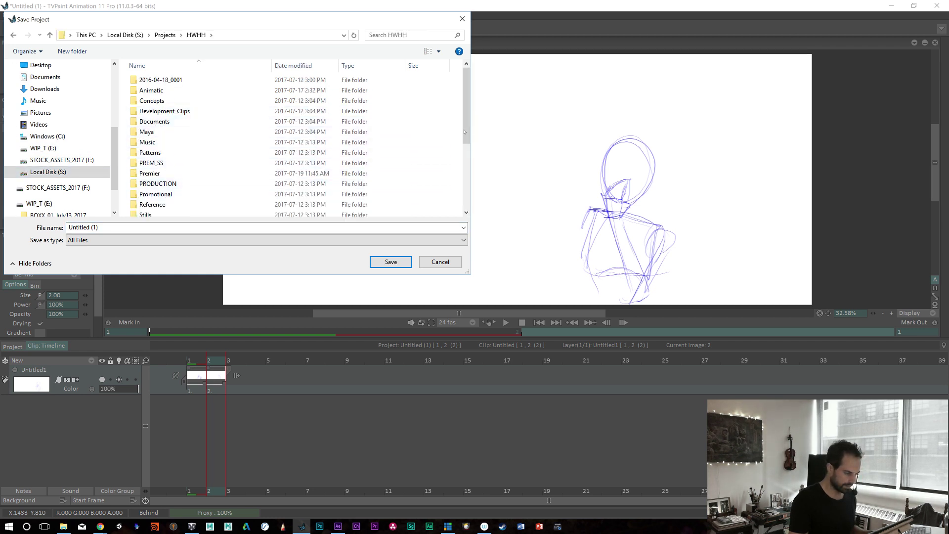
pyautogui.scroll(-4, 469, 134)
pyautogui.click(158, 130)
pyautogui.doubleClick(158, 129)
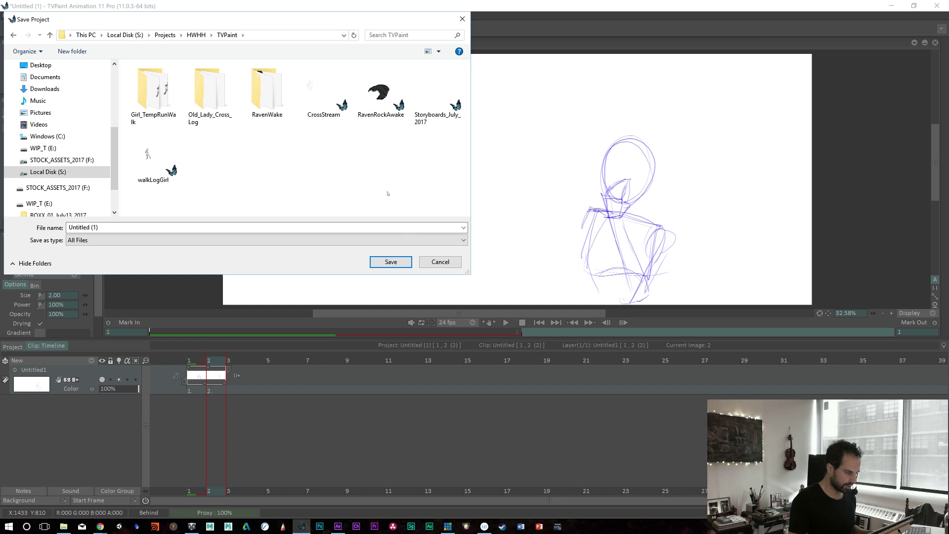
# Step: Save over Storyboards_July_2017, confirm the replacement, and minimize TVPaint
pyautogui.click(438, 105)
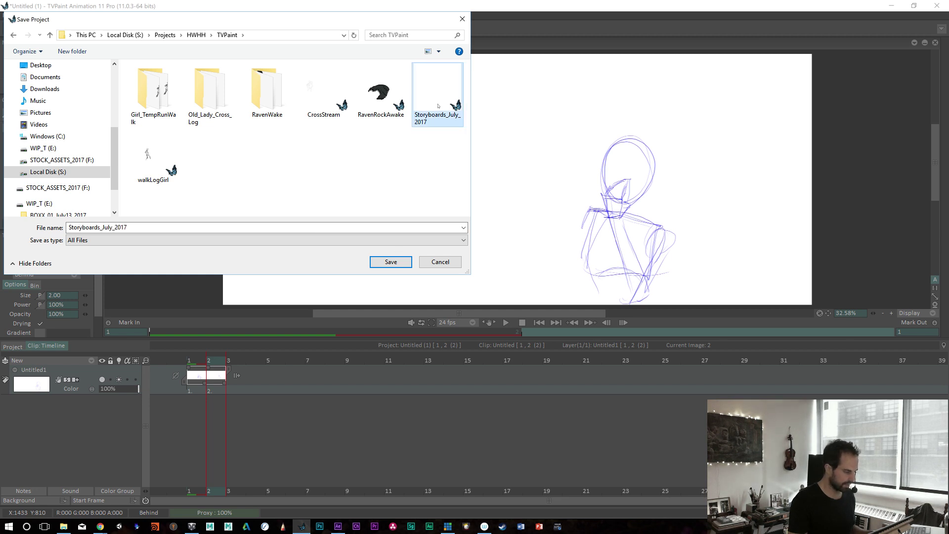
pyautogui.doubleClick(437, 106)
pyautogui.click(410, 286)
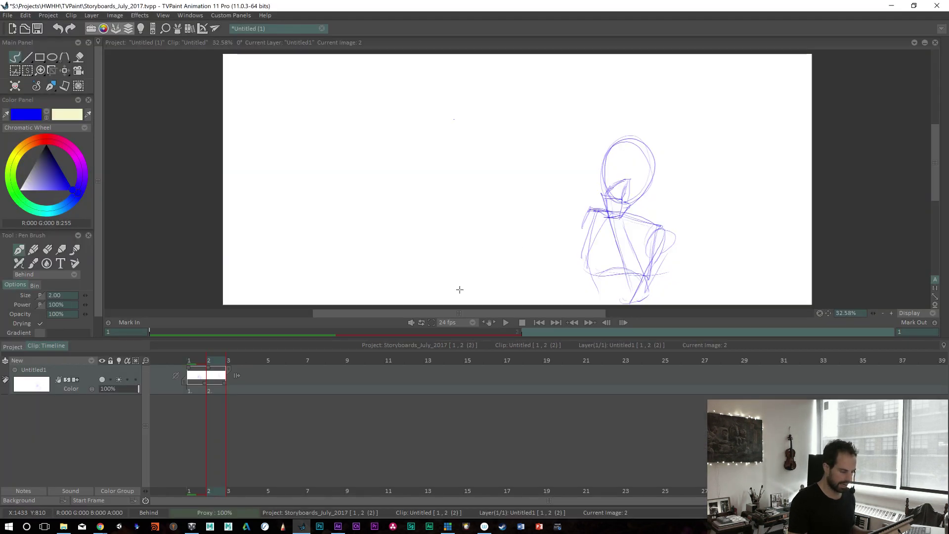
pyautogui.click(891, 6)
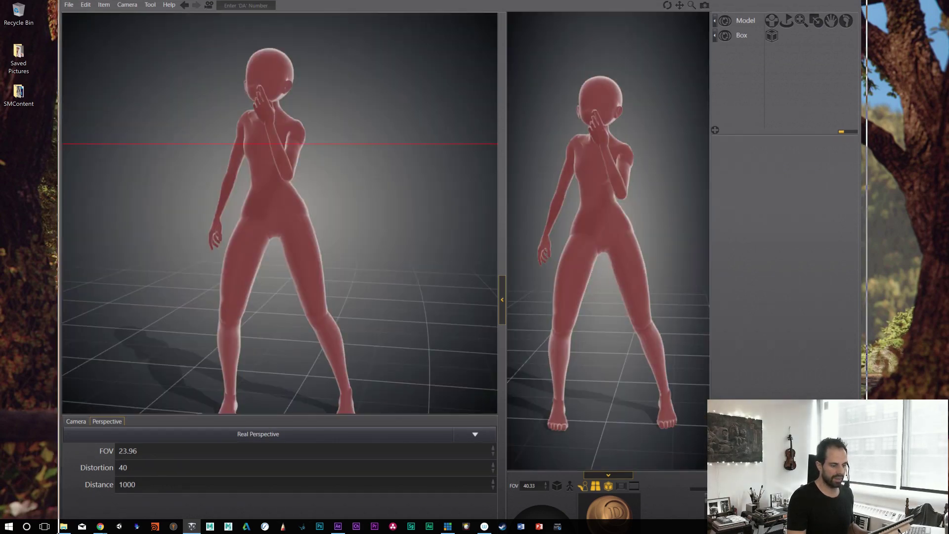
# Step: Maximize DesignDoll, give the doll the white glossy material, and close the program
pyautogui.doubleClick(829, 9)
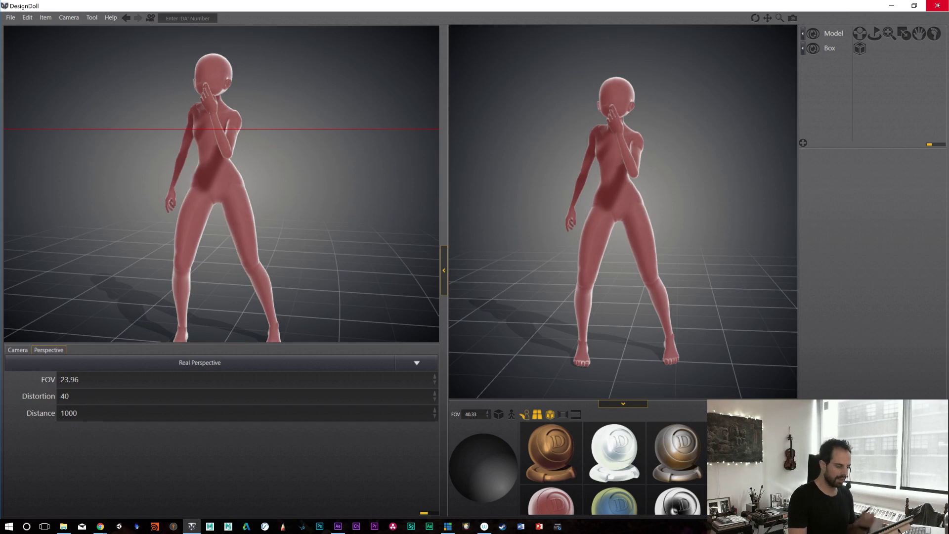
pyautogui.click(618, 452)
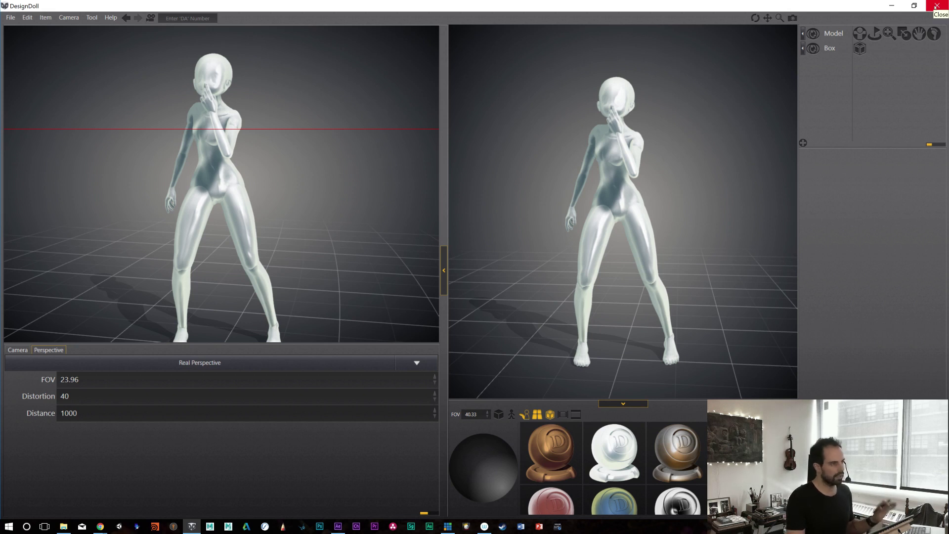
pyautogui.click(935, 6)
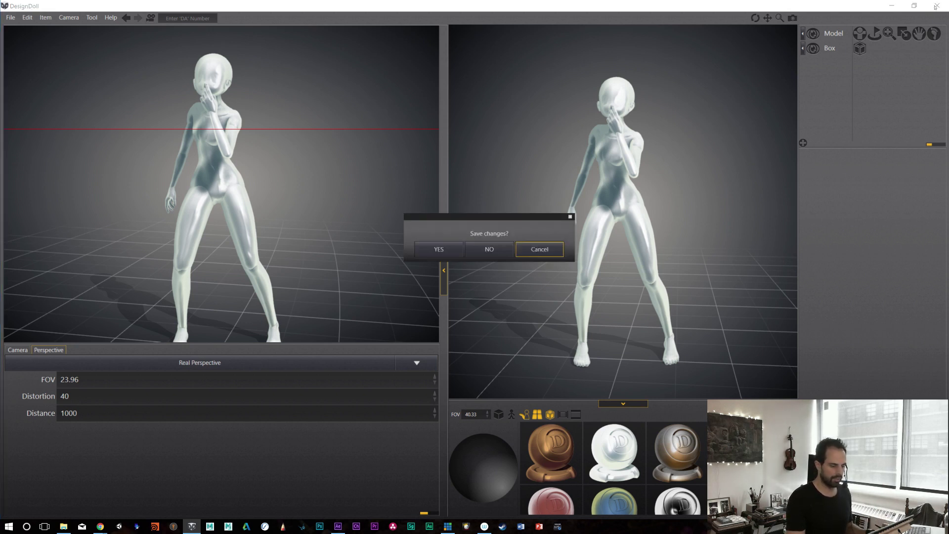
# Step: Cancel the Save changes? prompt and minimize DesignDoll to the taskbar
pyautogui.click(539, 249)
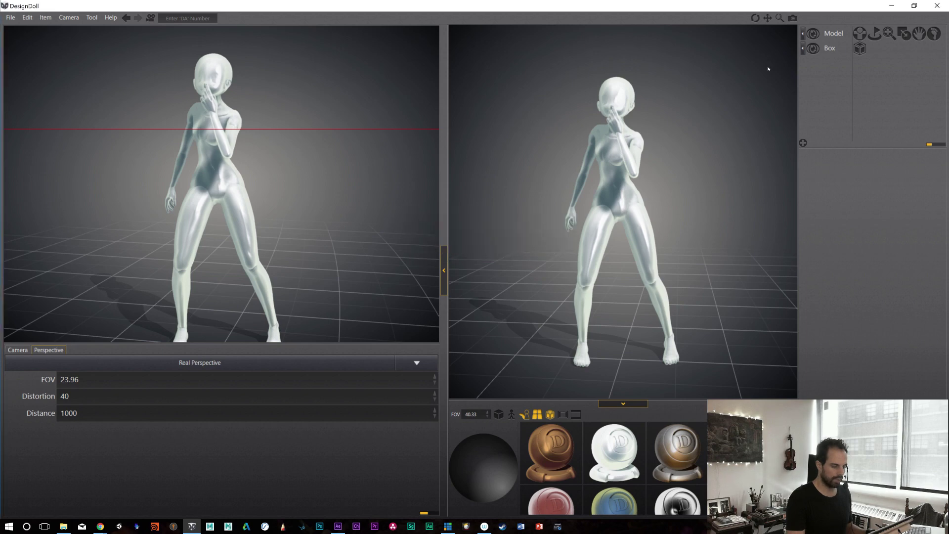
pyautogui.click(889, 8)
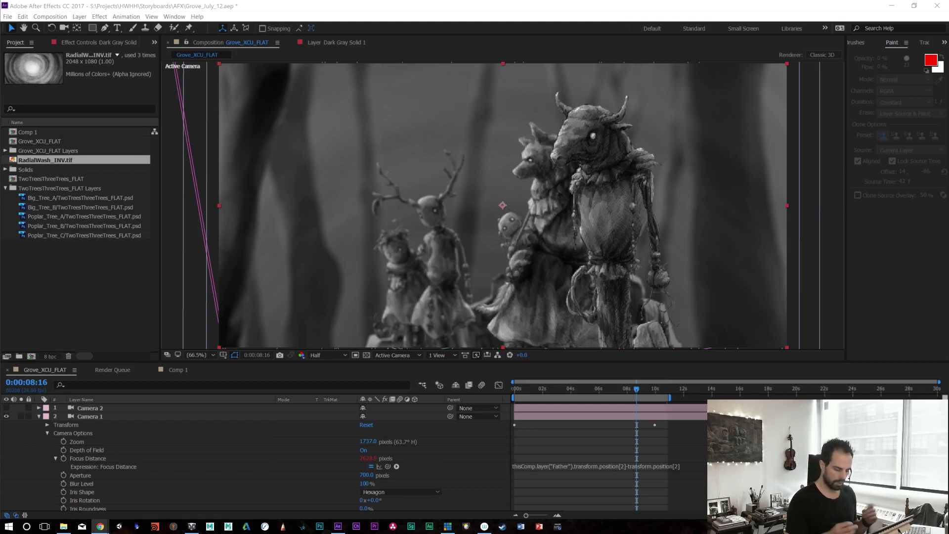
# Step: Bring the After Effects Grove_XCU_FLAT comp timeline into focus
pyautogui.click(580, 391)
pyautogui.click(579, 391)
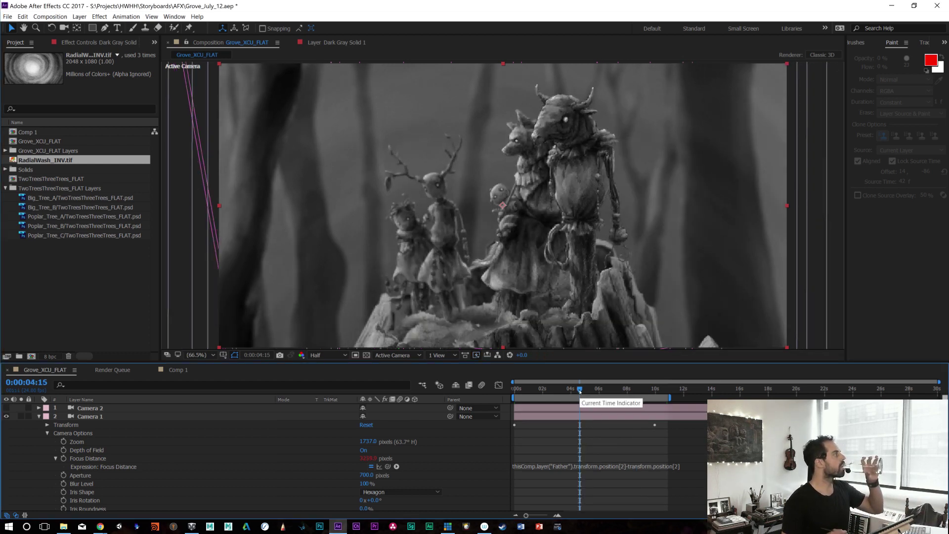
pyautogui.moveTo(579, 391); pyautogui.dragTo(538, 391)
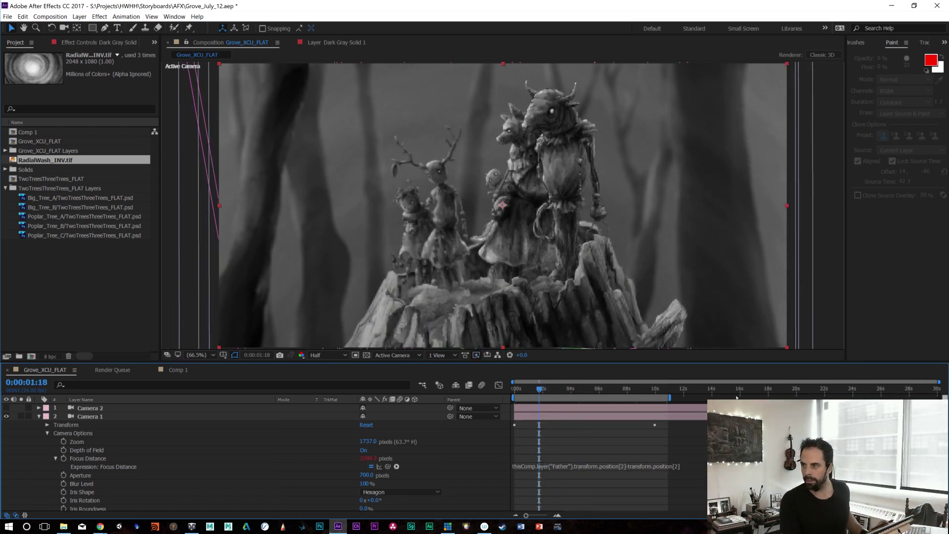
pyautogui.press('Home')
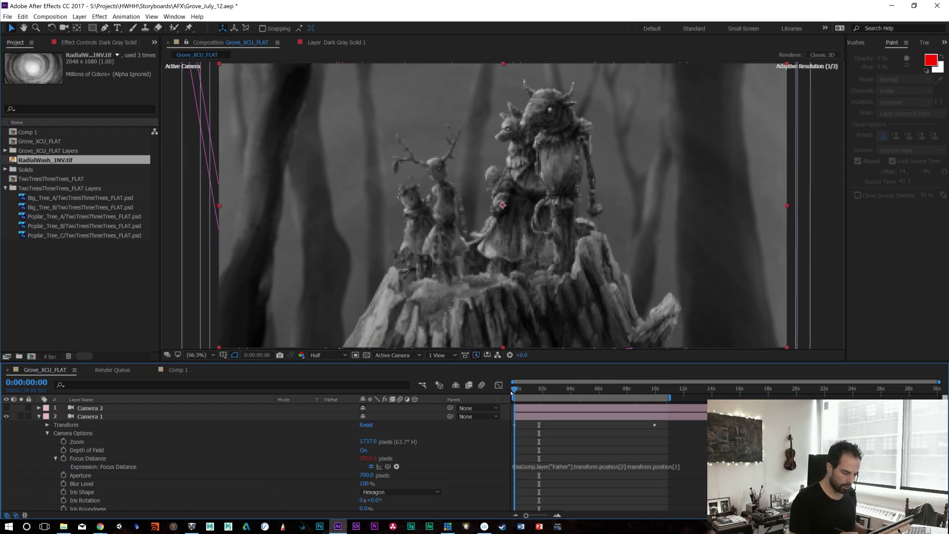
pyautogui.press('space')
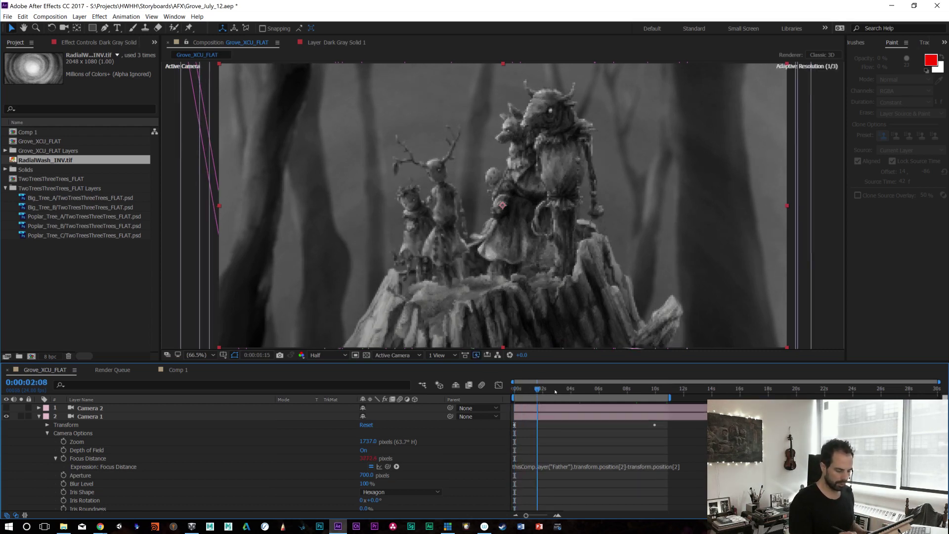
pyautogui.press('space')
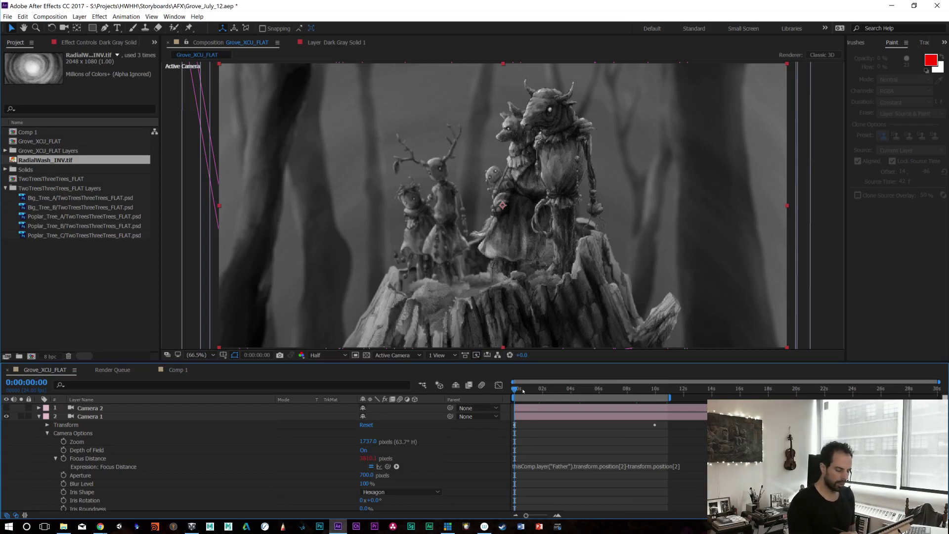
pyautogui.moveTo(522, 390); pyautogui.dragTo(630, 390)
pyautogui.press('Home')
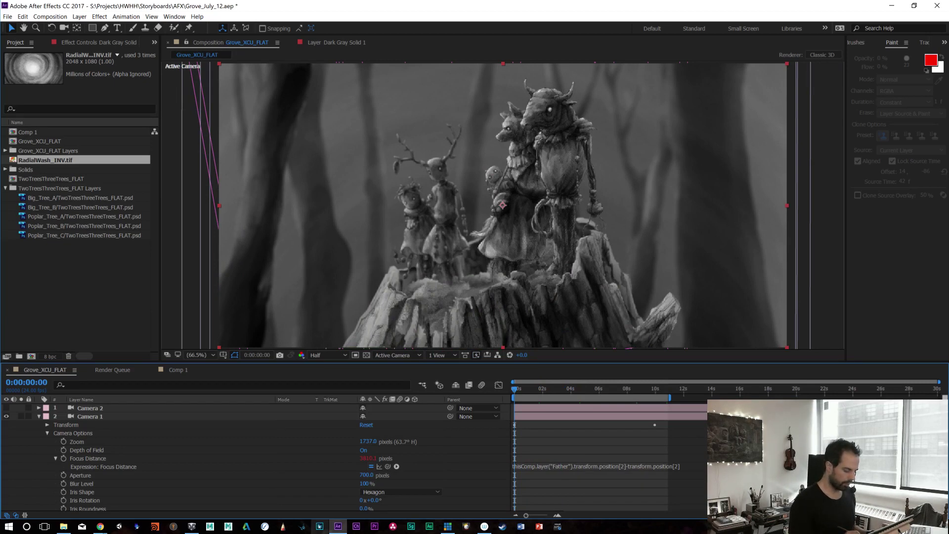
pyautogui.moveTo(534, 394); pyautogui.dragTo(494, 422)
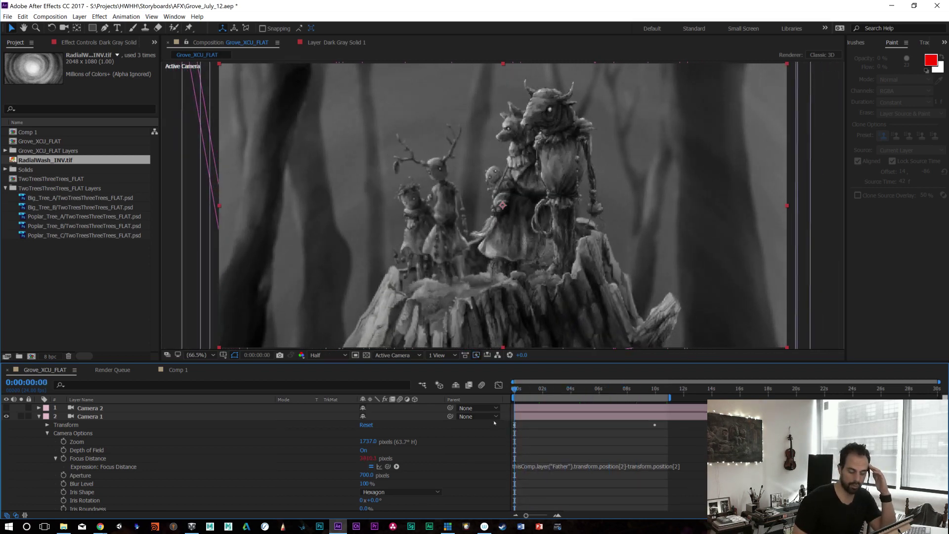
pyautogui.moveTo(527, 389); pyautogui.dragTo(558, 389)
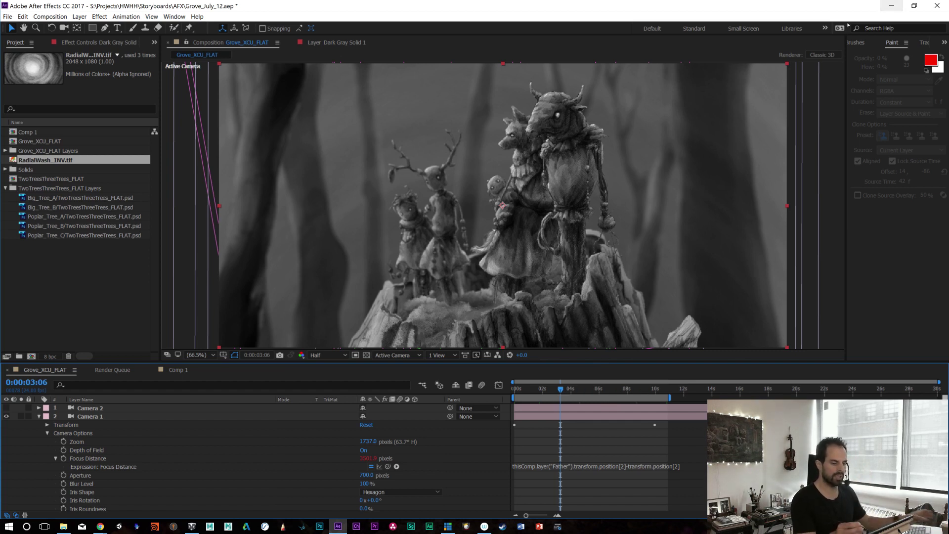
pyautogui.click(891, 8)
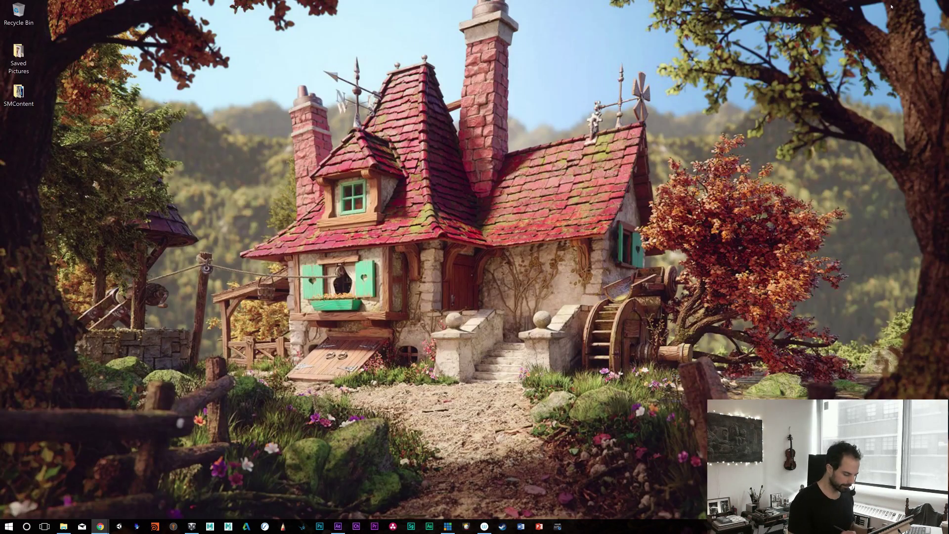
# Step: Try DesignDoll's File > Library Mode and dismiss the trial limitation notice
pyautogui.click(192, 525)
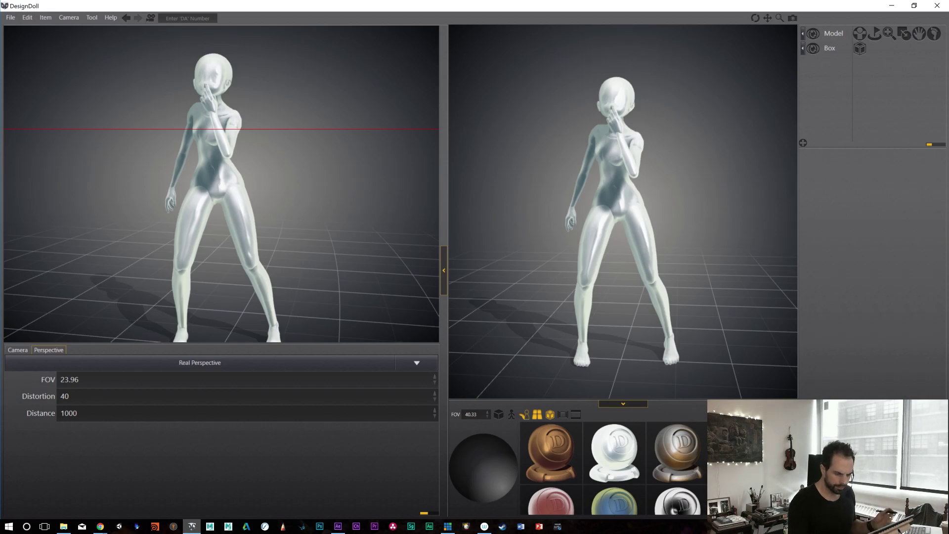
pyautogui.click(8, 17)
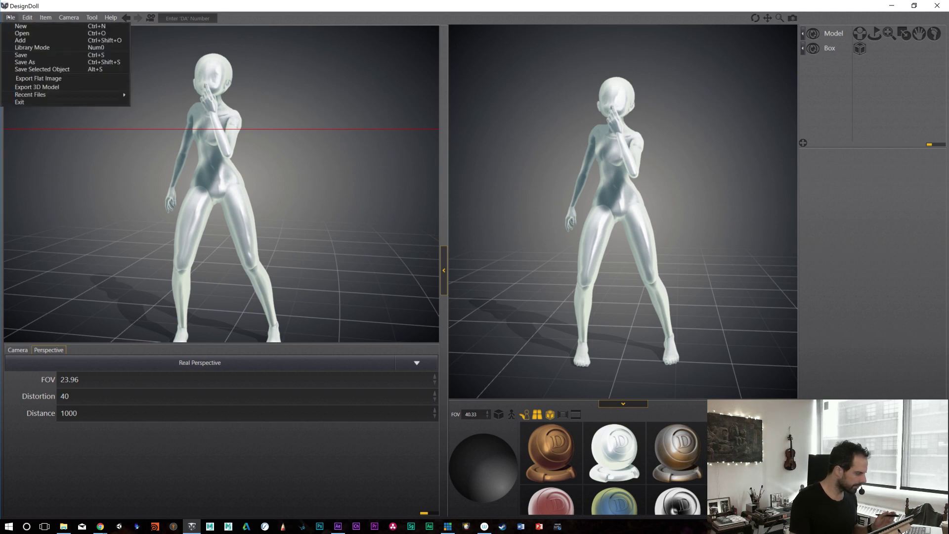
pyautogui.click(23, 46)
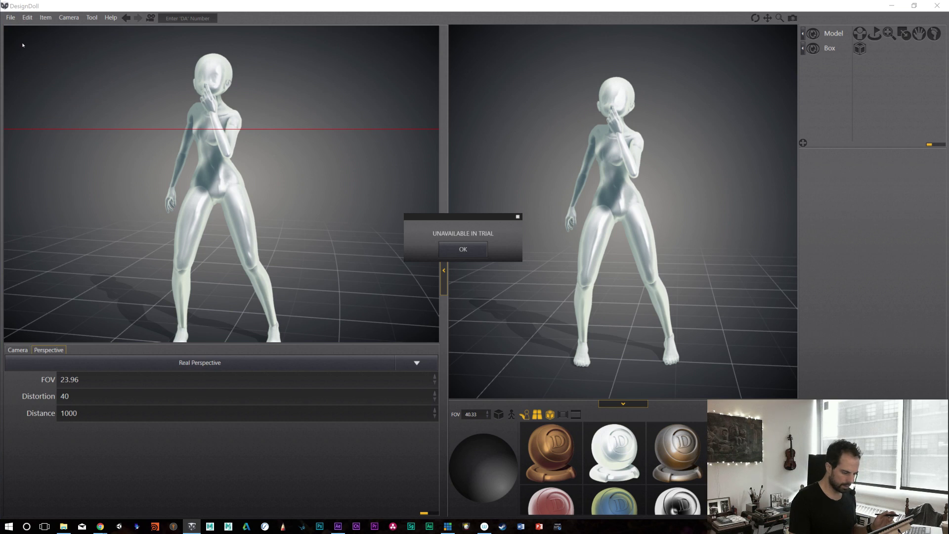
pyautogui.click(463, 249)
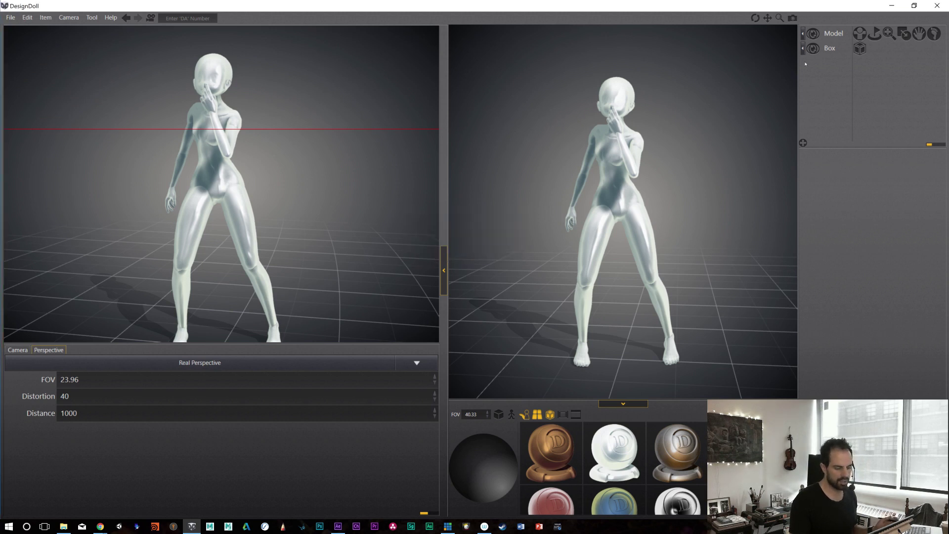
# Step: Close DesignDoll, saving the pose over Test.twd and confirming the replace
pyautogui.click(937, 5)
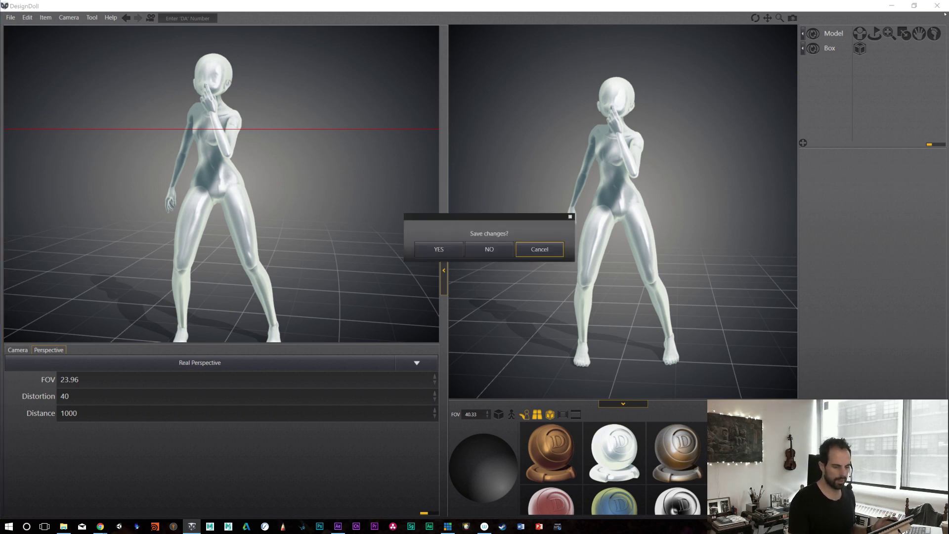
pyautogui.click(449, 250)
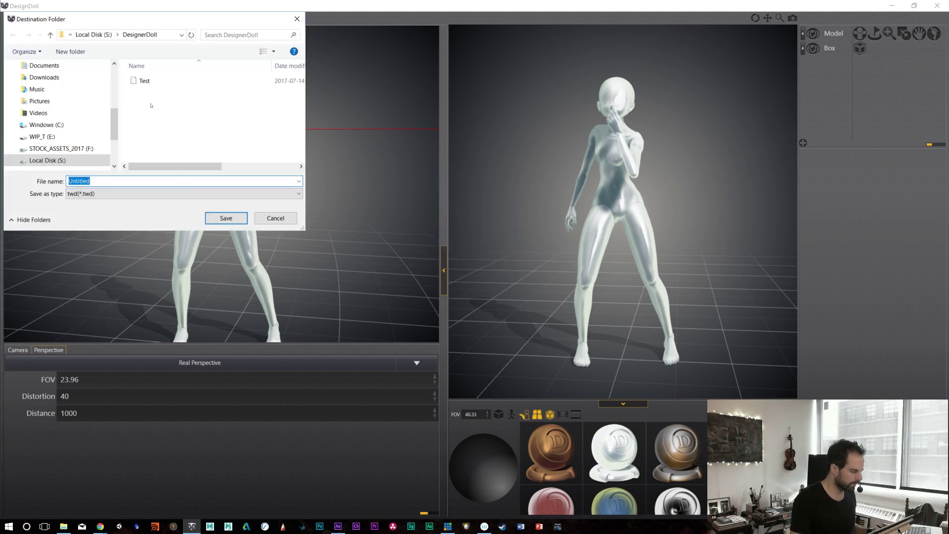
pyautogui.doubleClick(145, 80)
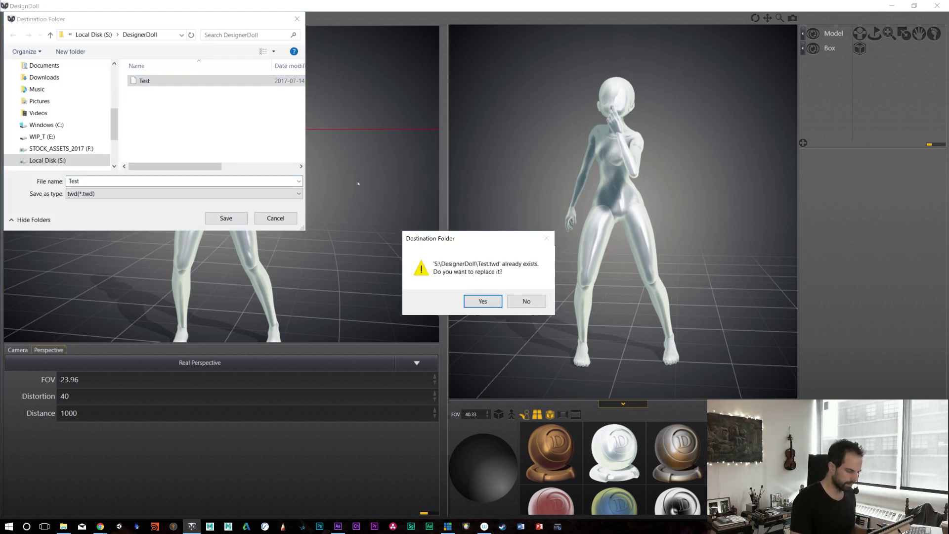
pyautogui.click(488, 306)
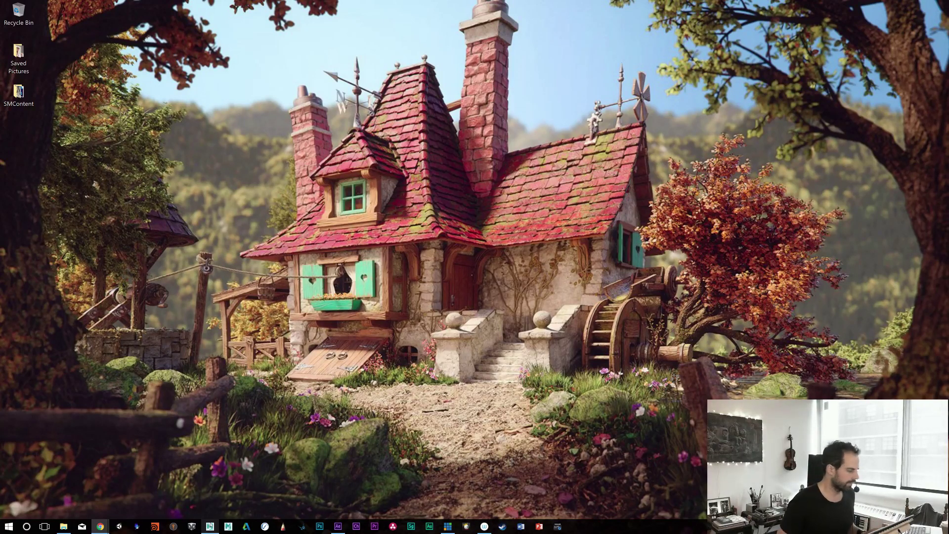
# Step: Launch Maya 2017, dismiss the What's New highlights notice, and show the FX shelf
pyautogui.click(209, 526)
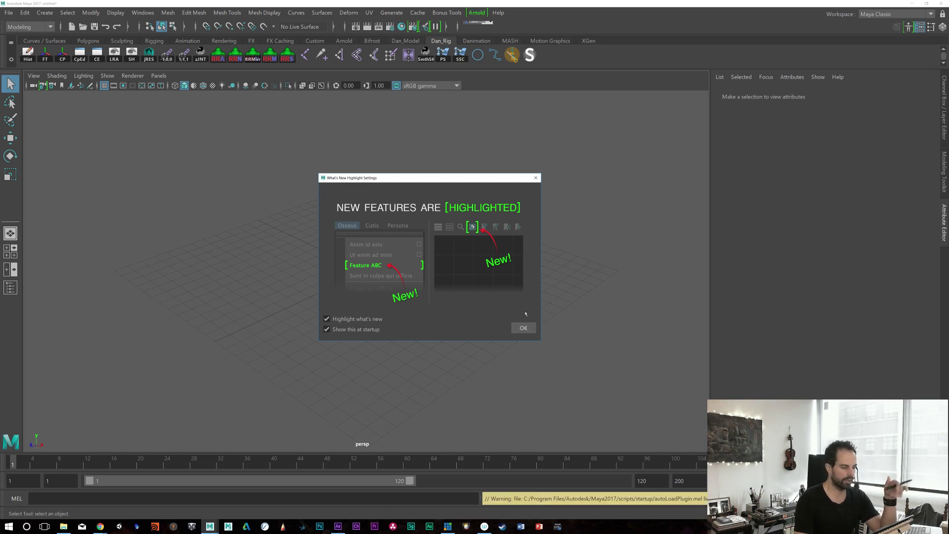
pyautogui.click(523, 327)
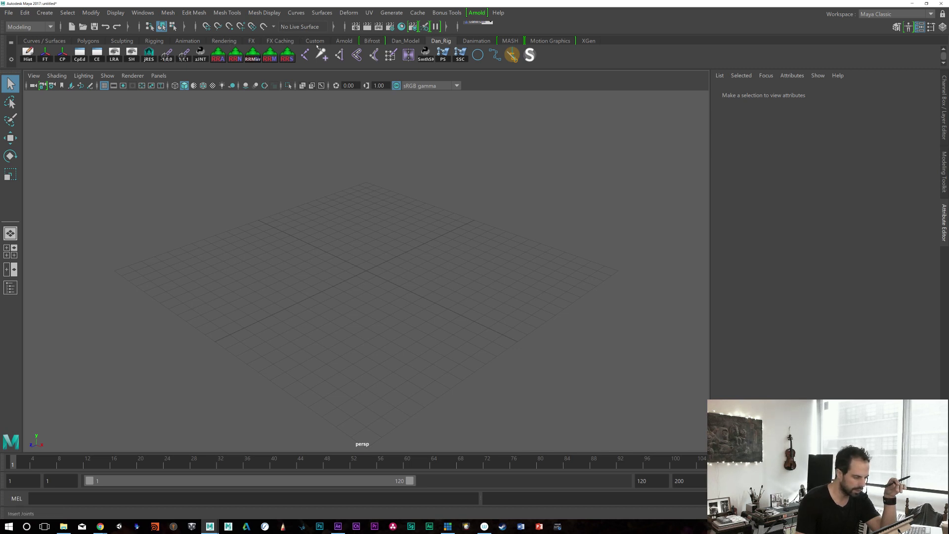
pyautogui.click(252, 41)
# Step: Browse the FX Caching and Dan_Rig shelves and tumble the view out over the grid
pyautogui.click(273, 40)
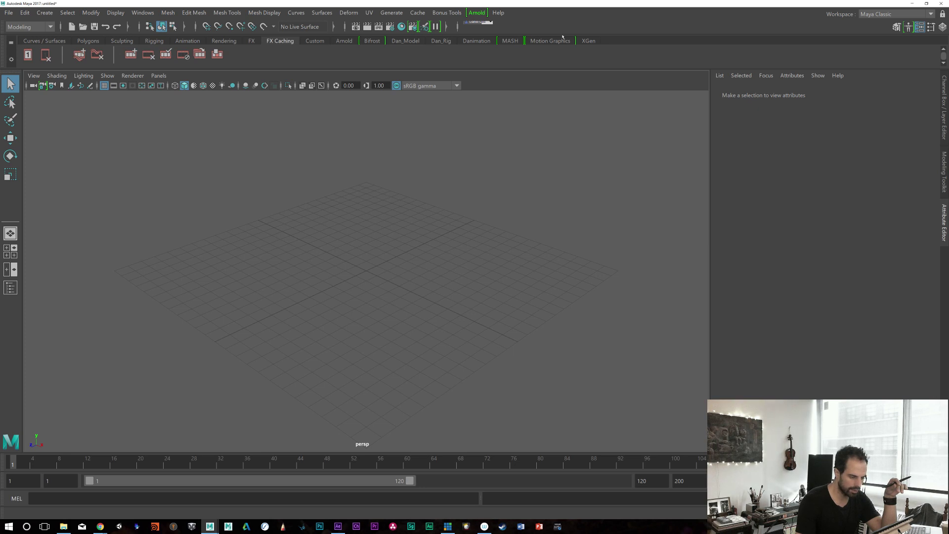
pyautogui.click(404, 41)
pyautogui.click(440, 41)
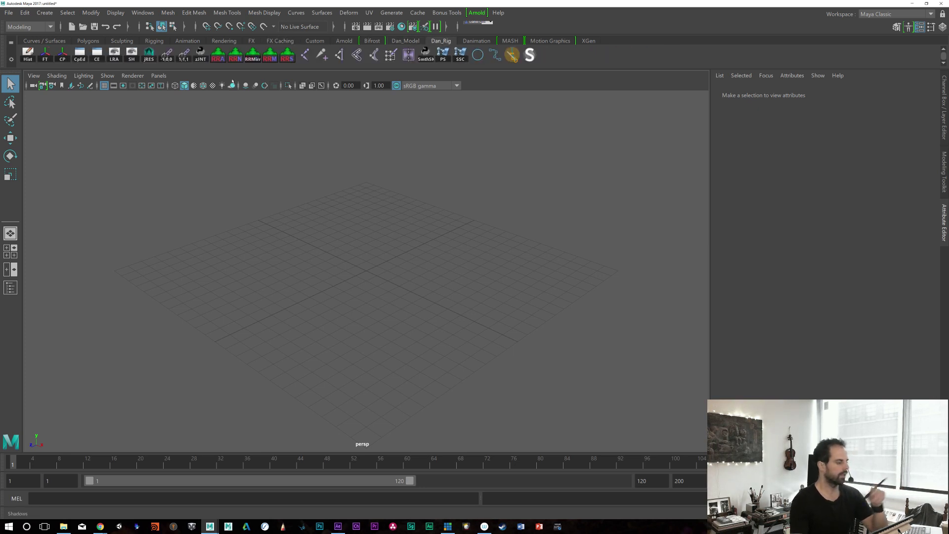
pyautogui.keyDown('alt'); pyautogui.moveTo(335, 275); pyautogui.dragTo(406, 324); pyautogui.keyUp('alt')
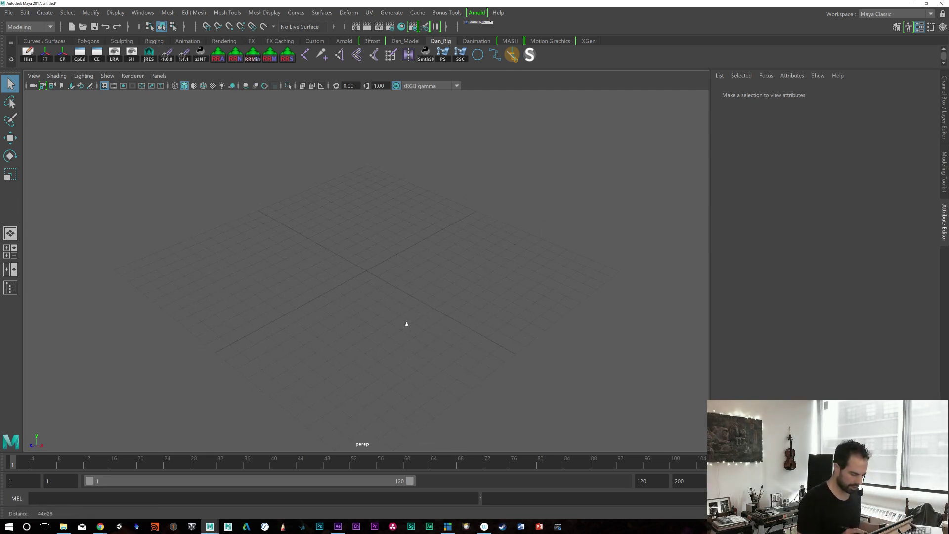
pyautogui.keyDown('alt'); pyautogui.moveTo(573, 343); pyautogui.dragTo(462, 257, button='right'); pyautogui.keyUp('alt')
# Step: Browse Windows > General Editors from the hotbox, then close the menus without choosing anything
pyautogui.press('space')
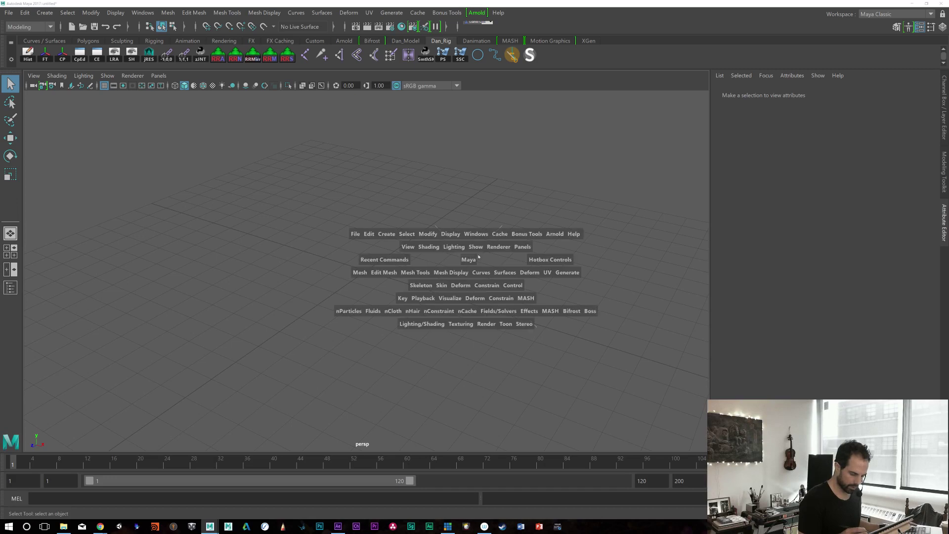
pyautogui.click(476, 234)
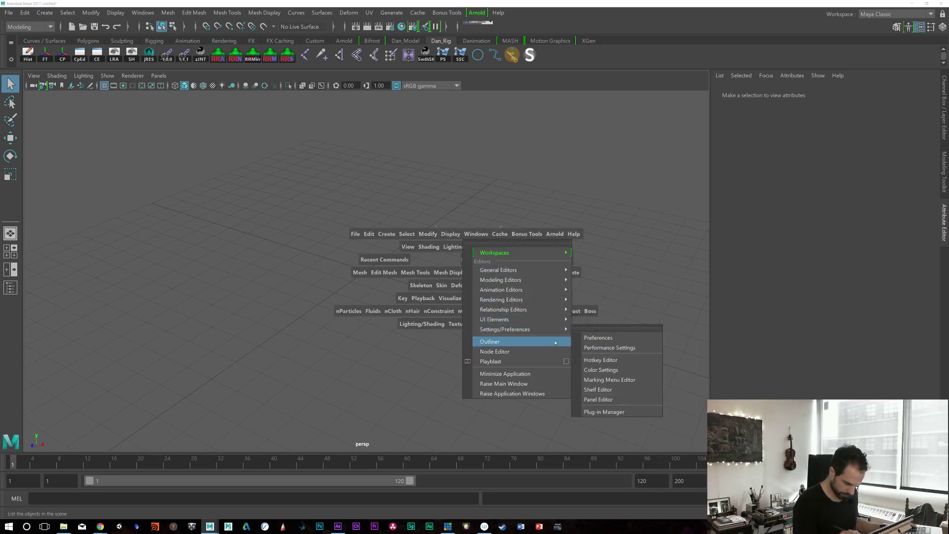
pyautogui.moveTo(563, 270)
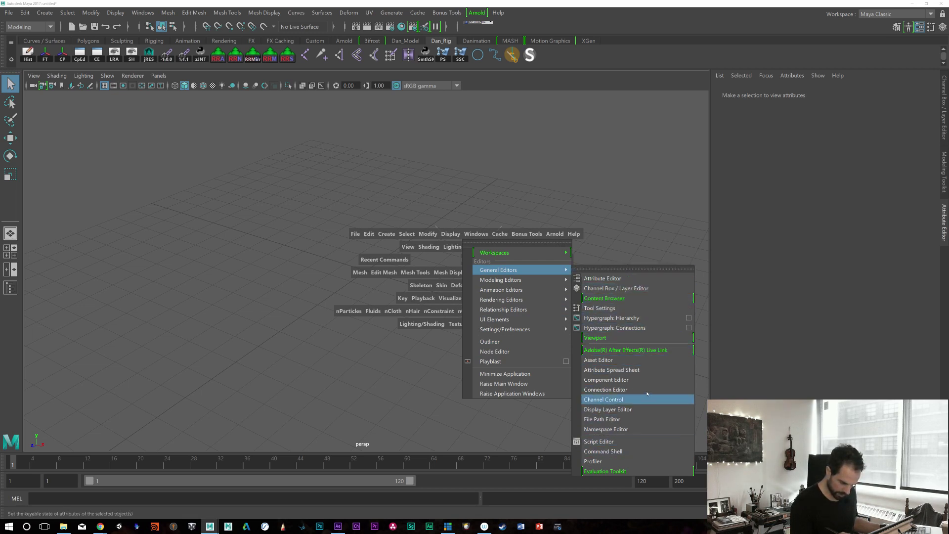
pyautogui.moveTo(551, 318)
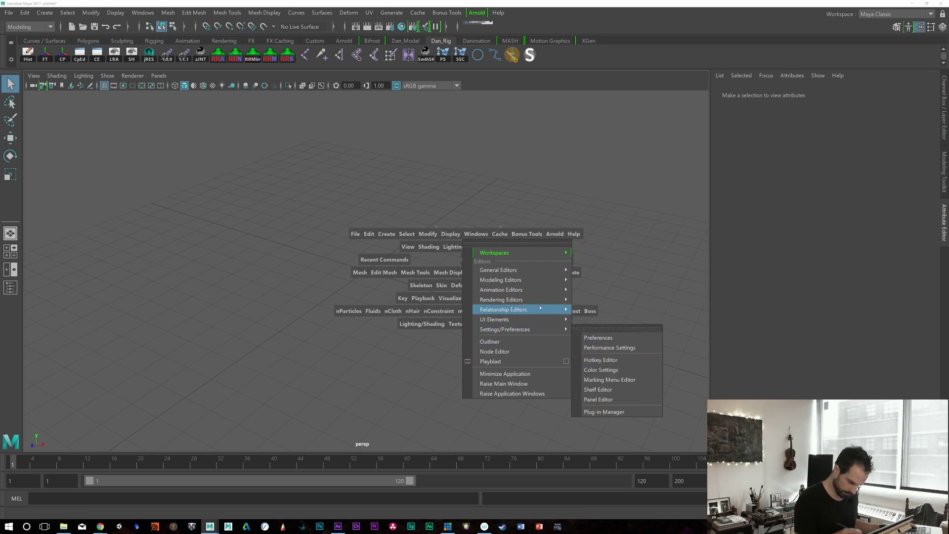
pyautogui.moveTo(555, 290)
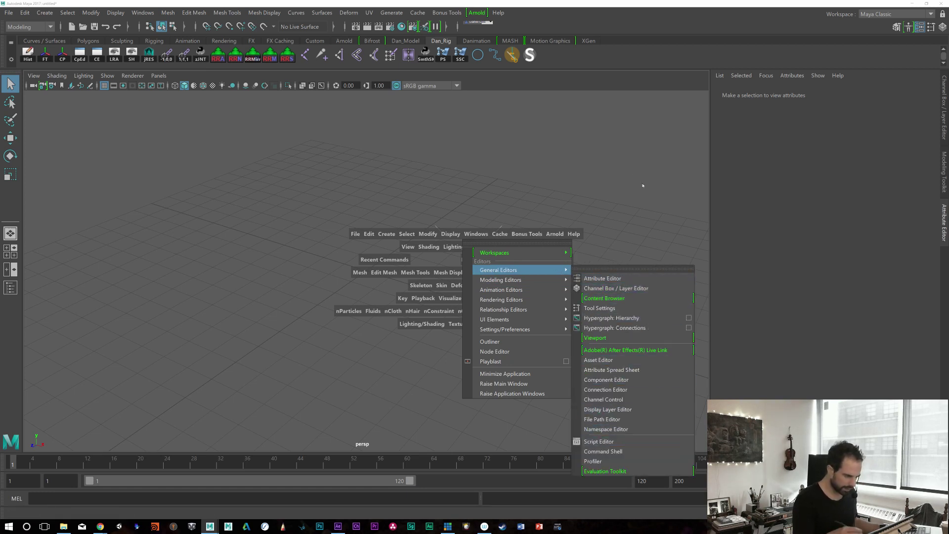
pyautogui.click(635, 169)
pyautogui.click(635, 169)
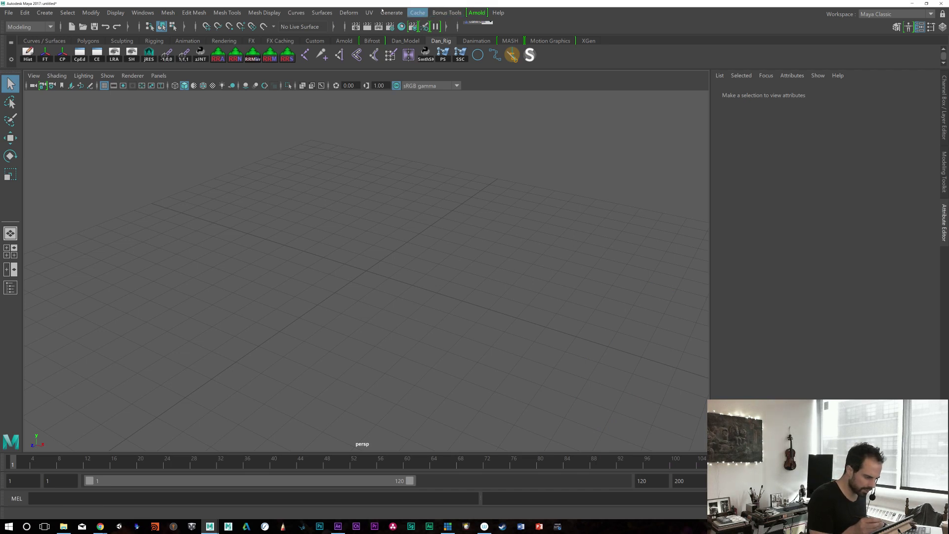
# Step: Cycle the menu set through FX and Animation, then back to Modeling
pyautogui.click(43, 26)
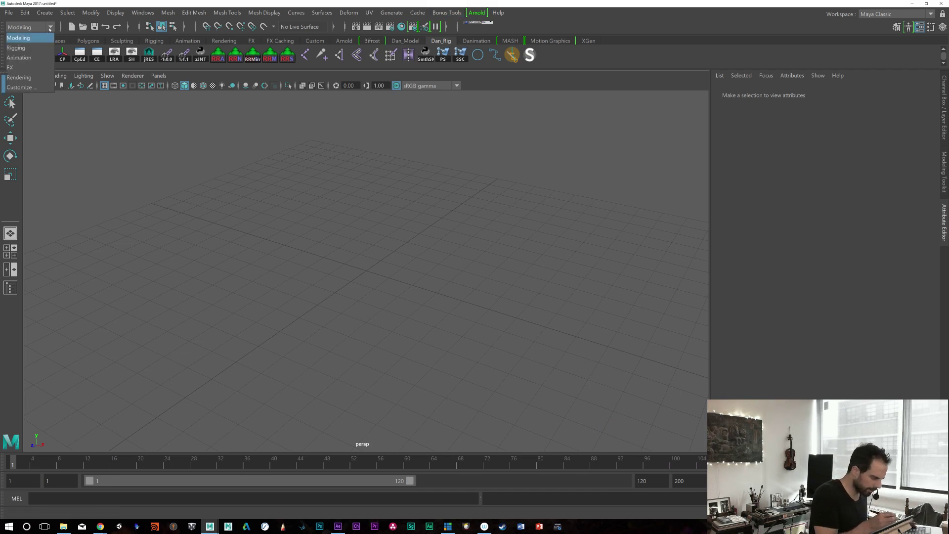
pyautogui.click(37, 69)
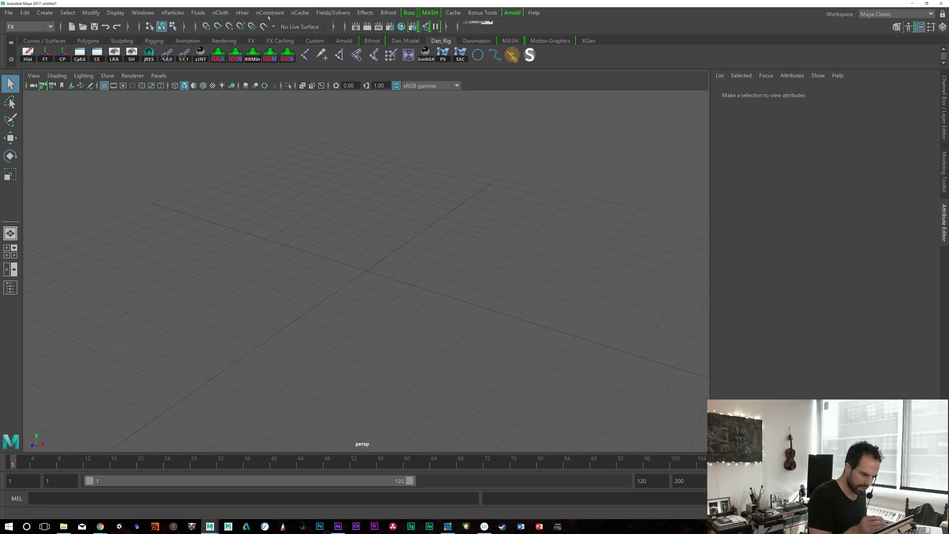
pyautogui.click(42, 27)
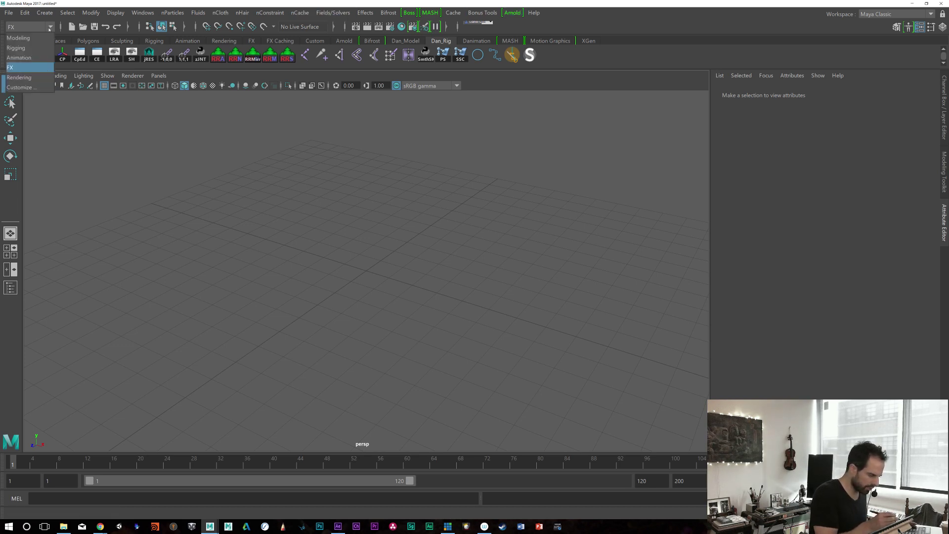
pyautogui.click(19, 57)
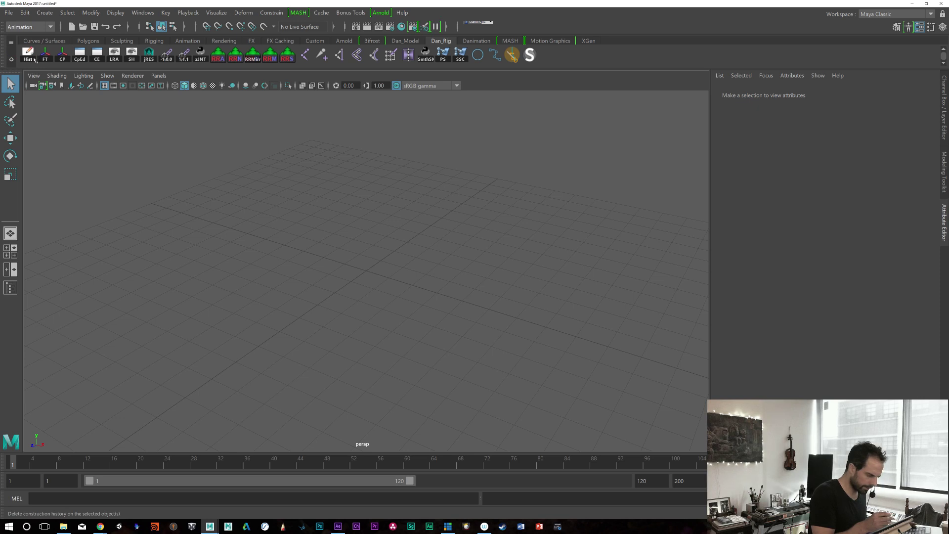
pyautogui.click(51, 28)
pyautogui.click(19, 38)
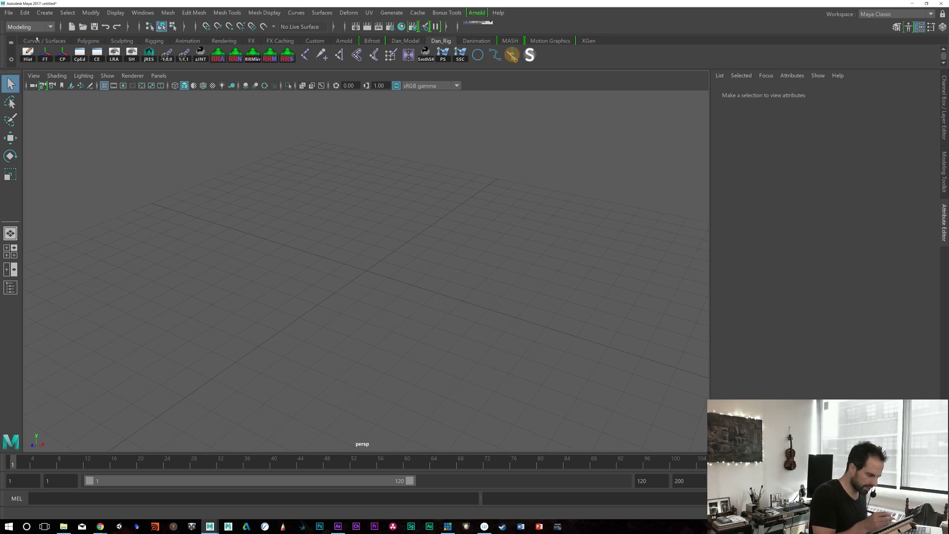
# Step: Browse the Create menu, close it, and open Windows > General Editors
pyautogui.click(44, 12)
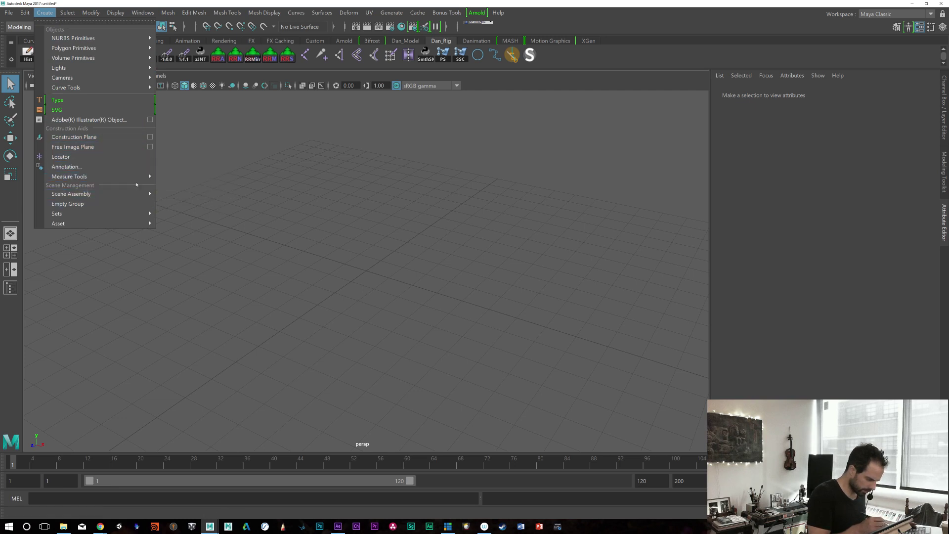
pyautogui.moveTo(138, 194)
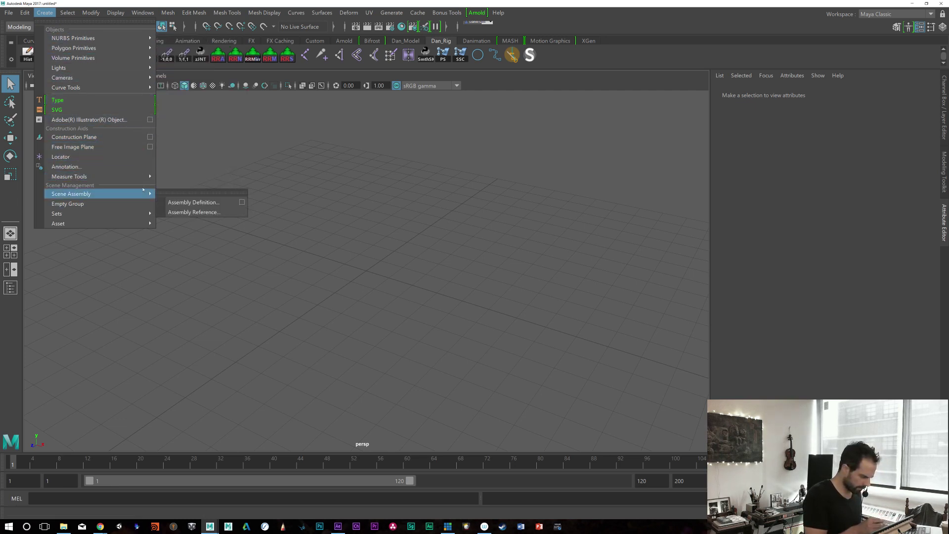
pyautogui.moveTo(147, 177)
pyautogui.click(303, 129)
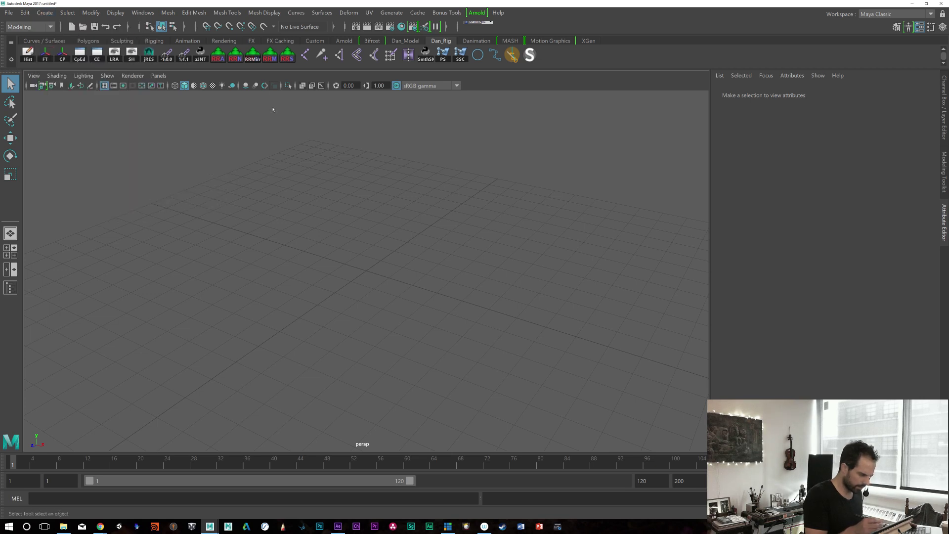
pyautogui.click(142, 13)
pyautogui.moveTo(220, 47)
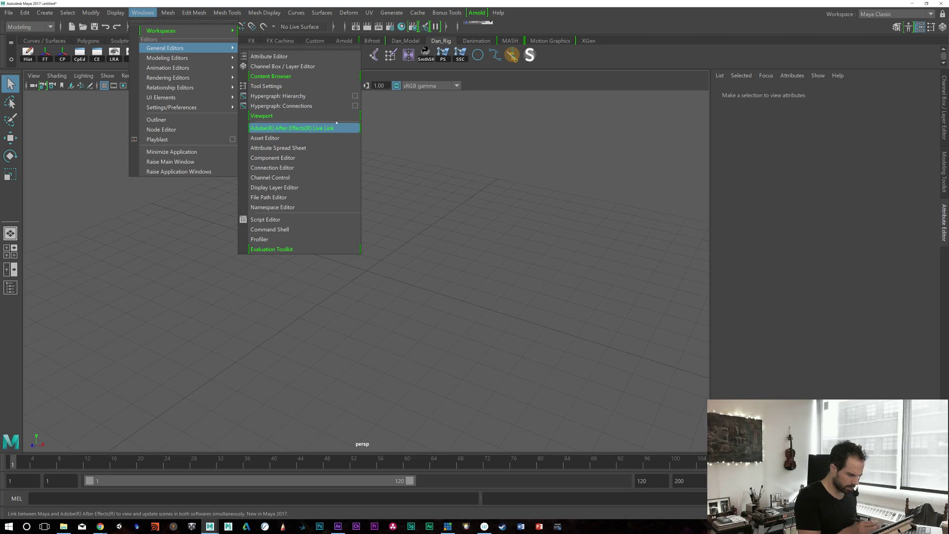
# Step: Open the Content Browser and expand the Paint Effects examples, starting at Airbrush
pyautogui.click(306, 76)
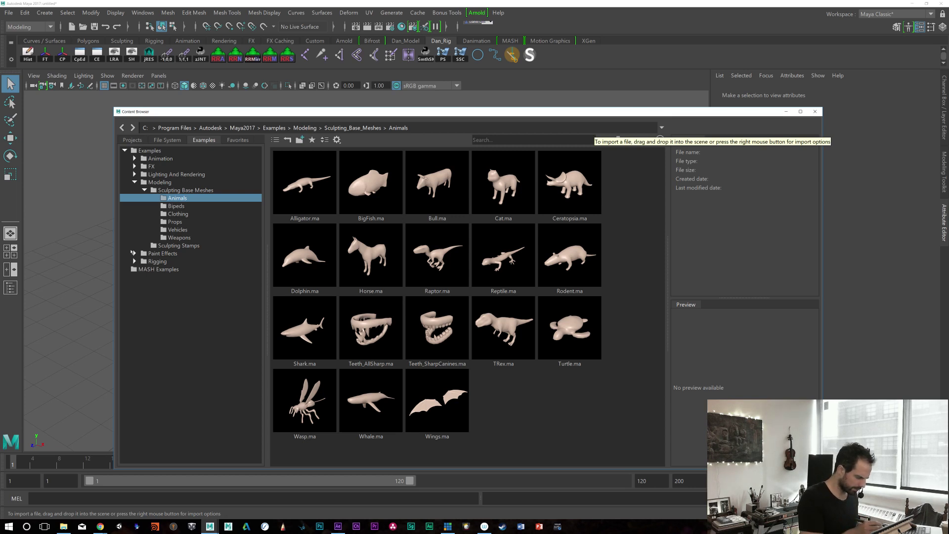
pyautogui.click(133, 253)
pyautogui.click(167, 260)
pyautogui.moveTo(258, 280); pyautogui.dragTo(257, 348)
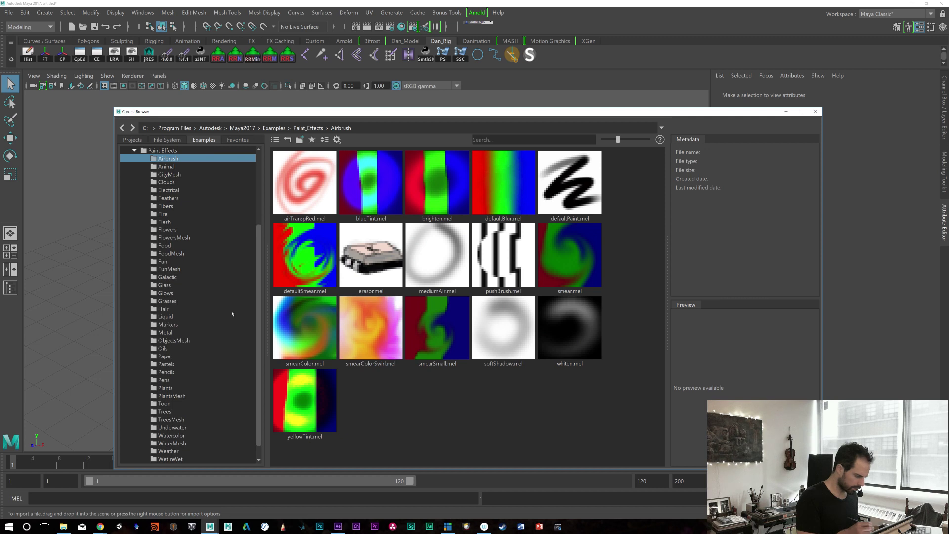
pyautogui.moveTo(255, 252)
pyautogui.mouseDown()
pyautogui.moveTo(256, 265)
pyautogui.moveTo(259, 233)
pyautogui.moveTo(259, 265)
pyautogui.mouseUp()
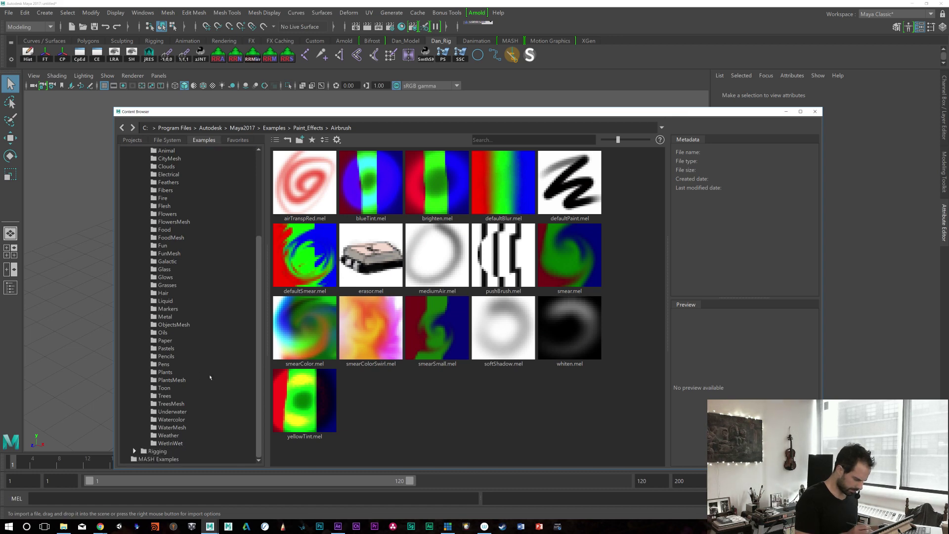
# Step: Load bushes.mel from the PlantsMesh examples and minimize the Content Browser
pyautogui.click(160, 378)
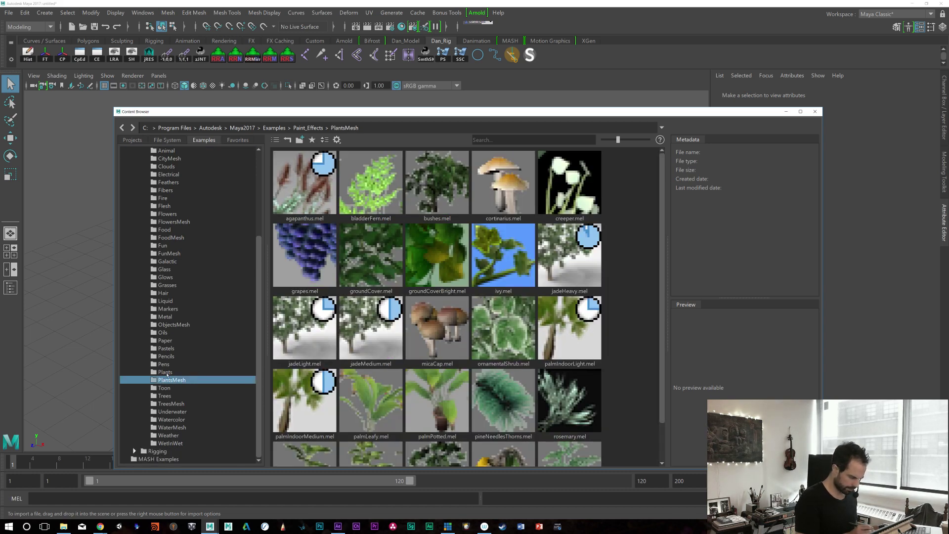
pyautogui.click(161, 372)
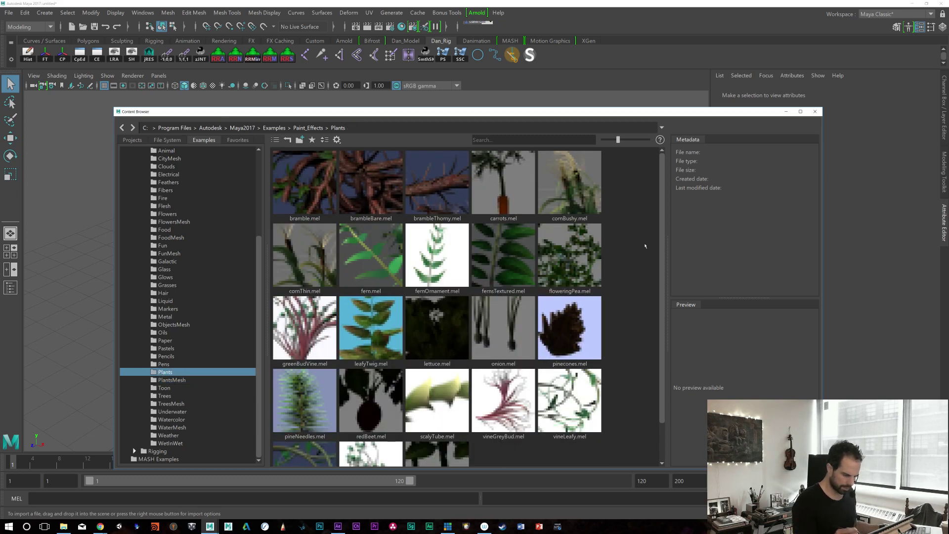
pyautogui.scroll(-2, 659, 280)
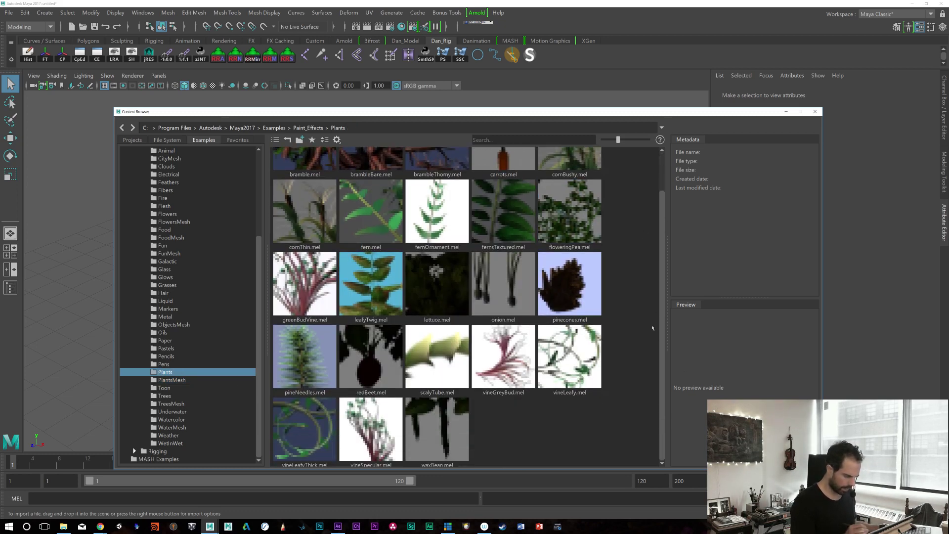
pyautogui.click(170, 379)
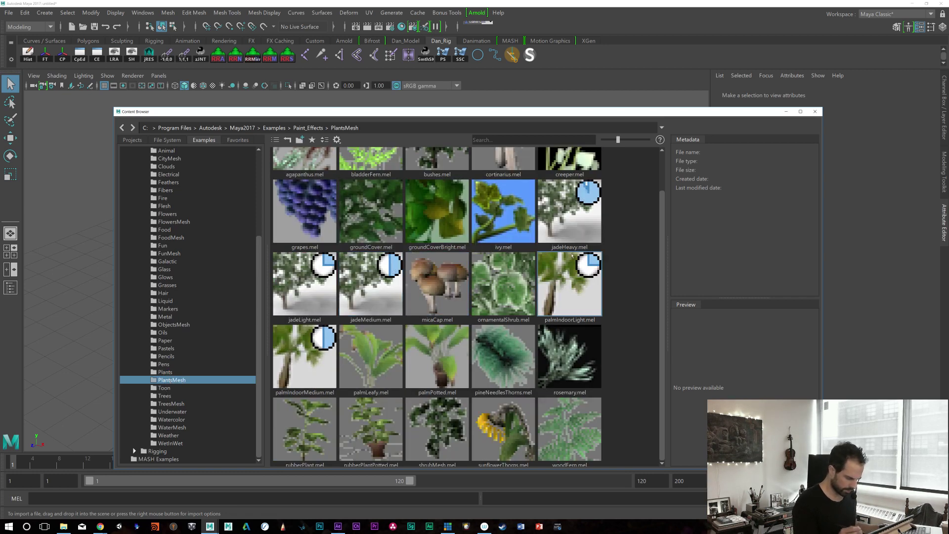
pyautogui.scroll(2, 656, 275)
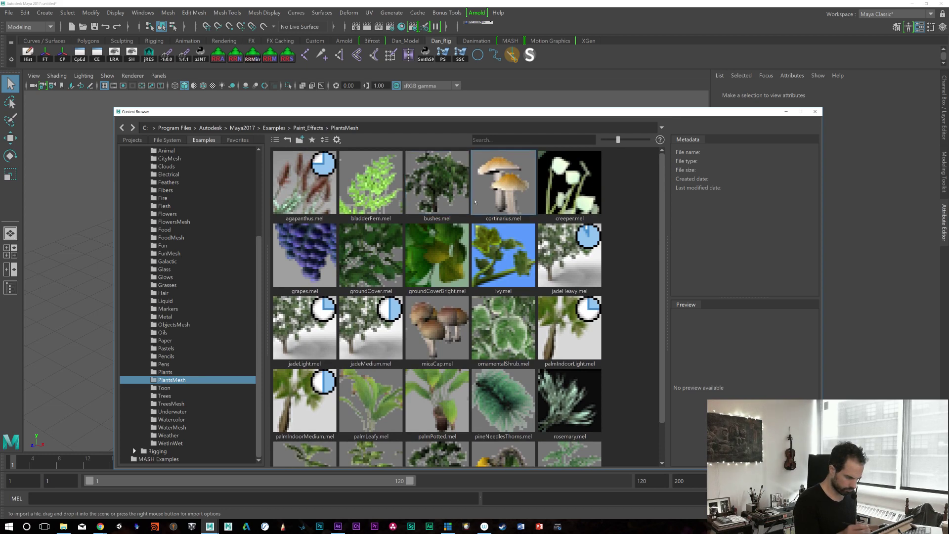
pyautogui.click(442, 183)
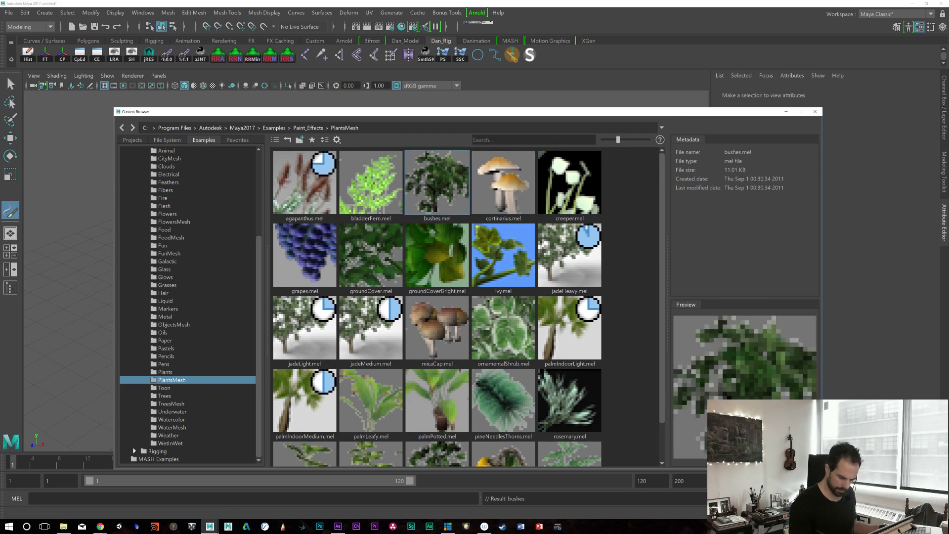
pyautogui.click(786, 111)
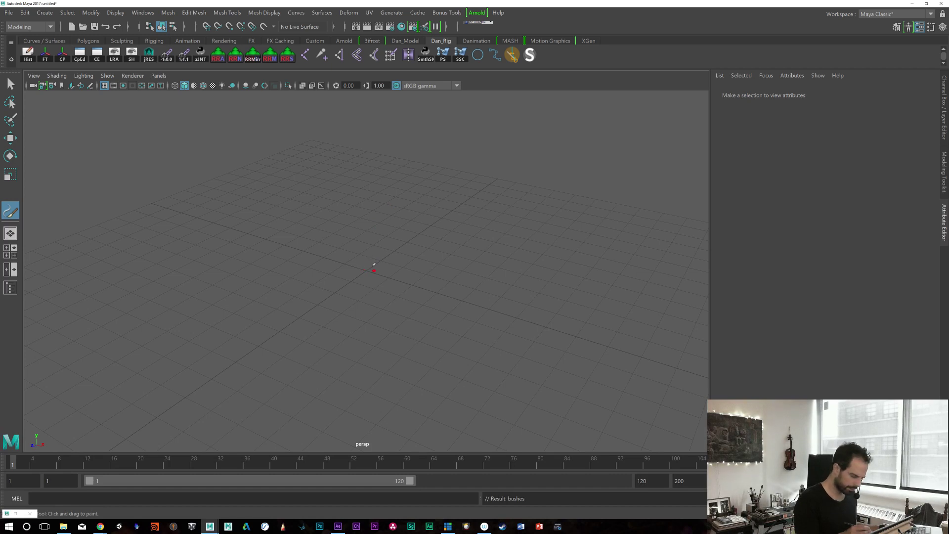
# Step: Resize the brush and paint a row of bushes across the grid, redoing the first stroke
pyautogui.moveTo(363, 265)
pyautogui.mouseDown()
pyautogui.moveTo(405, 262)
pyautogui.moveTo(368, 263)
pyautogui.moveTo(384, 259)
pyautogui.mouseUp()
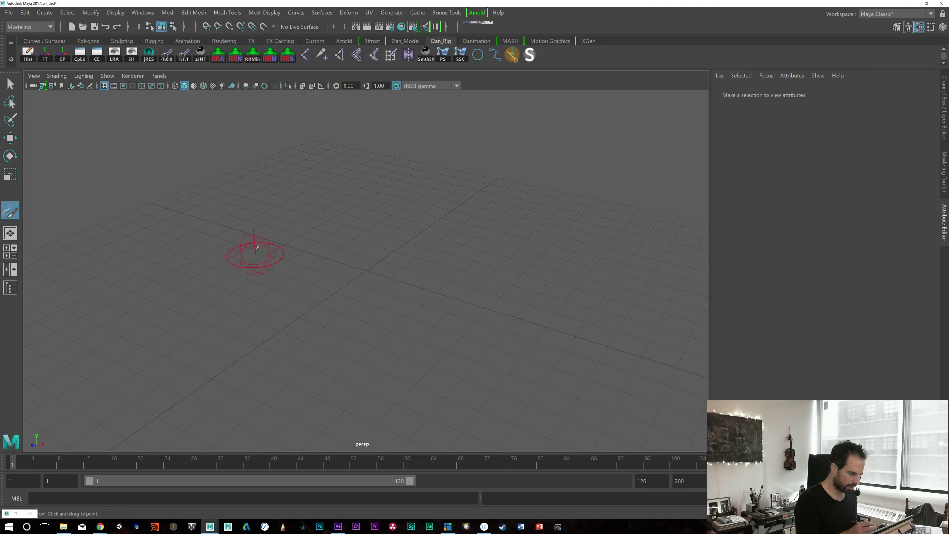
pyautogui.click(230, 298)
pyautogui.moveTo(230, 298)
pyautogui.mouseDown()
pyautogui.moveTo(258, 285)
pyautogui.moveTo(341, 284)
pyautogui.moveTo(510, 310)
pyautogui.mouseUp()
pyautogui.hotkey('ctrl', 'z')
pyautogui.hotkey('ctrl', 'z')
pyautogui.hotkey('ctrl', 'z')
pyautogui.hotkey('ctrl', 'z')
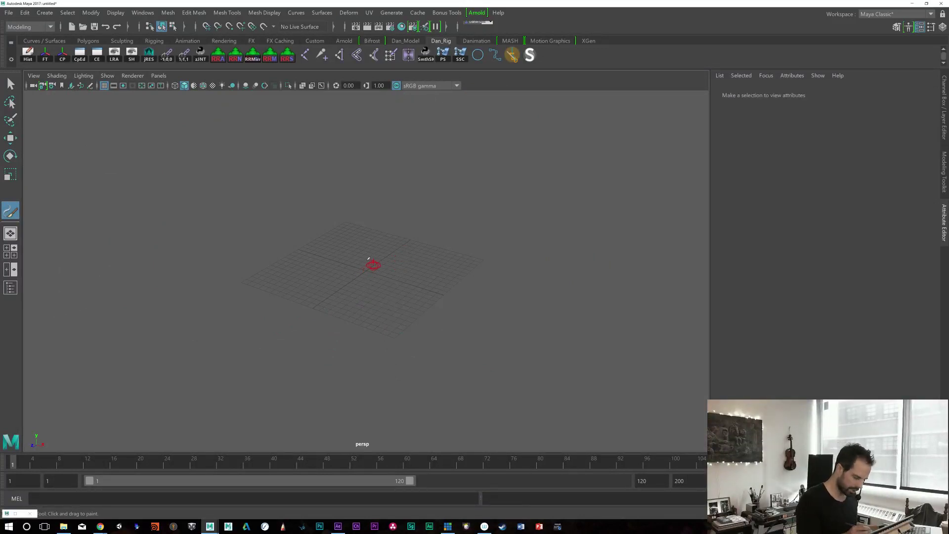
pyautogui.keyDown('alt'); pyautogui.moveTo(370, 275); pyautogui.dragTo(493, 308, button='right'); pyautogui.keyUp('alt')
pyautogui.keyDown('alt'); pyautogui.moveTo(673, 383); pyautogui.dragTo(573, 325, button='right'); pyautogui.keyUp('alt')
pyautogui.moveTo(220, 280)
pyautogui.mouseDown()
pyautogui.moveTo(341, 254)
pyautogui.moveTo(447, 266)
pyautogui.moveTo(597, 251)
pyautogui.mouseUp()
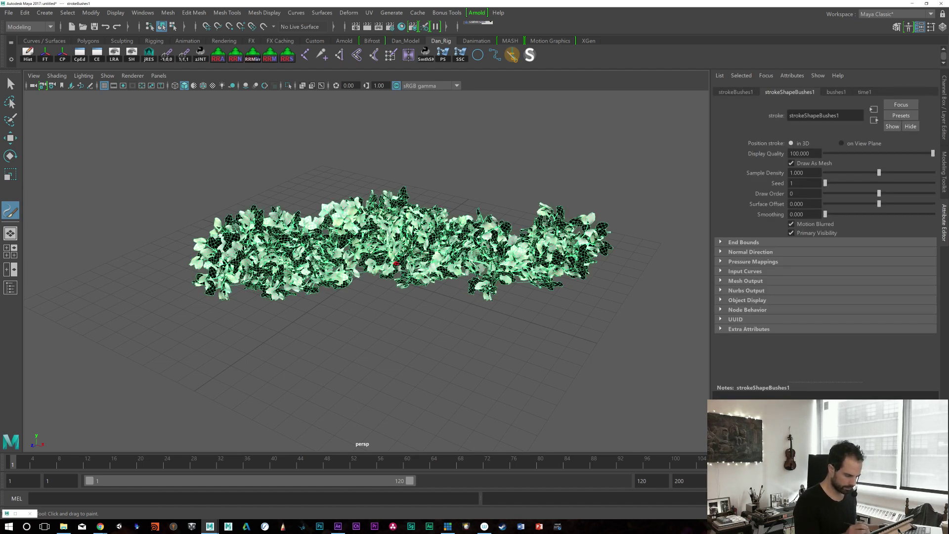
# Step: Orbit to inspect the bush row, play back the animation, and reselect the bushes1 brush
pyautogui.press('q')
pyautogui.moveTo(417, 303)
pyautogui.keyDown('alt'); pyautogui.mouseDown()
pyautogui.moveTo(550, 325)
pyautogui.moveTo(509, 358)
pyautogui.mouseUp(); pyautogui.keyUp('alt')
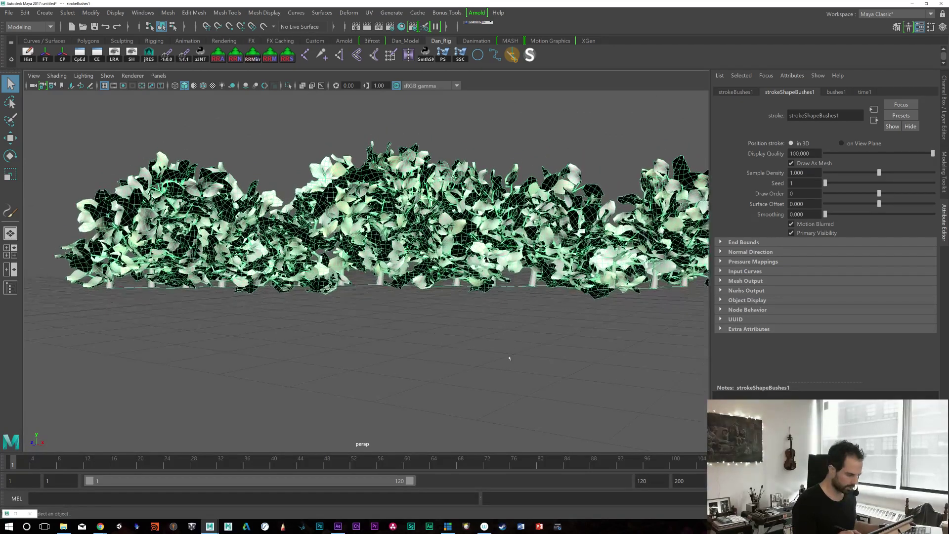
pyautogui.click(608, 154)
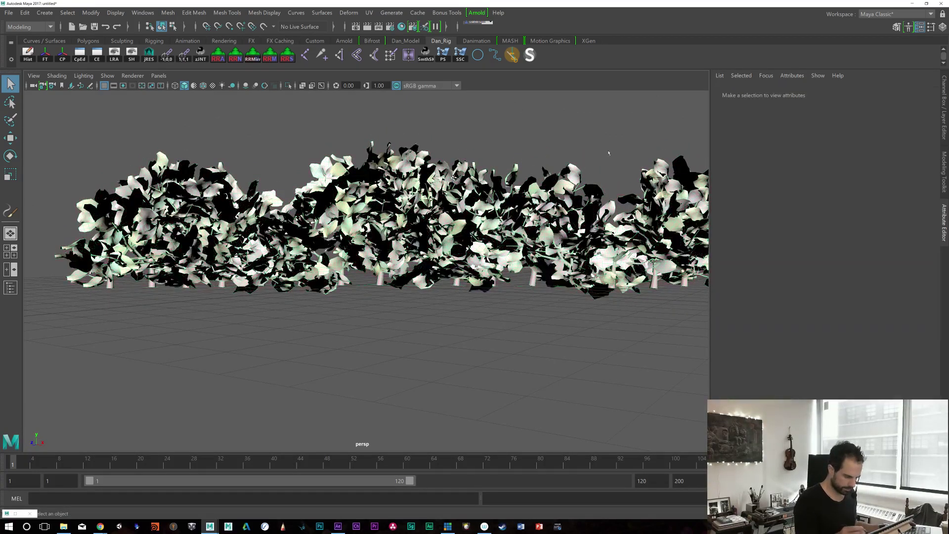
pyautogui.keyDown('alt'); pyautogui.moveTo(617, 381); pyautogui.dragTo(543, 380); pyautogui.keyUp('alt')
pyautogui.hotkey('alt', 'v')
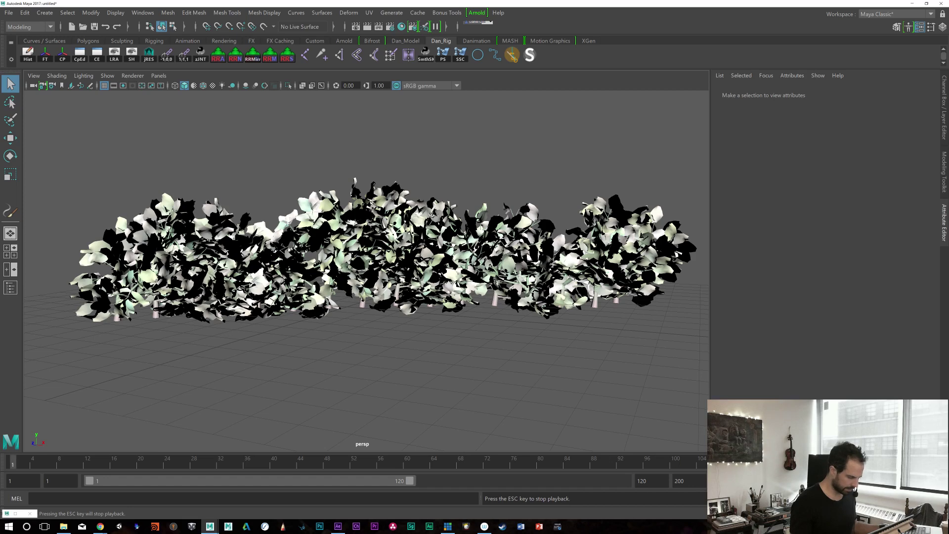
pyautogui.press('Escape')
pyautogui.hotkey('ctrl', 'shift', 'a')
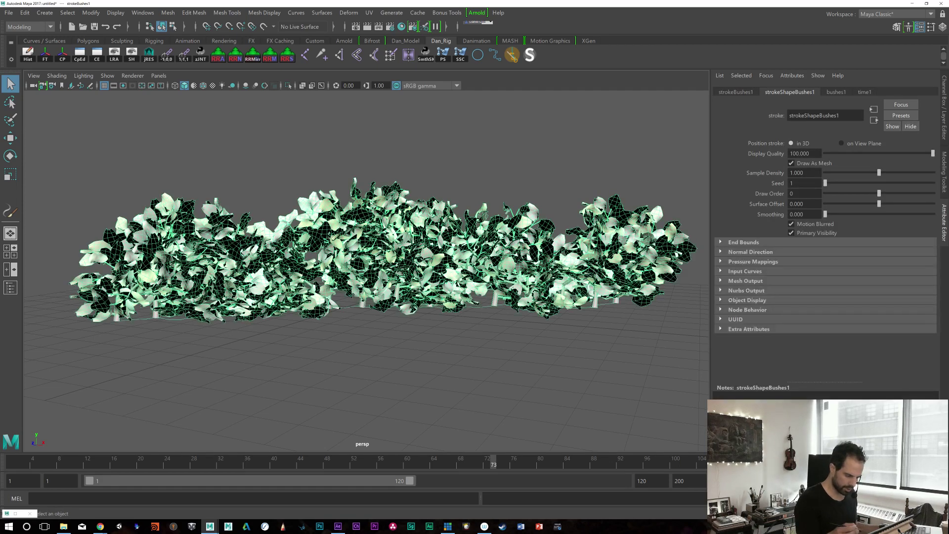
pyautogui.click(833, 92)
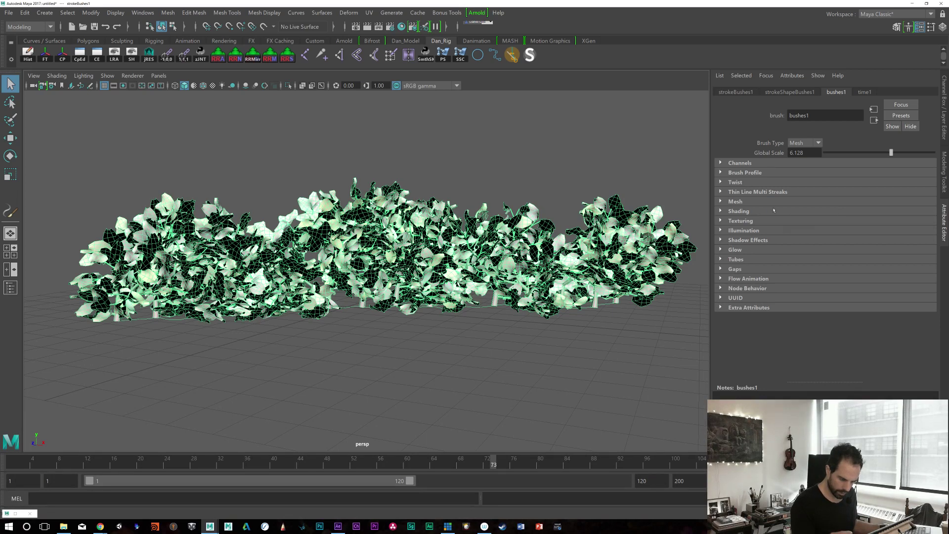
# Step: Set the bushes1 turbulence type to Tree Wind under Tubes > Behavior > Turbulence
pyautogui.click(719, 277)
pyautogui.click(720, 278)
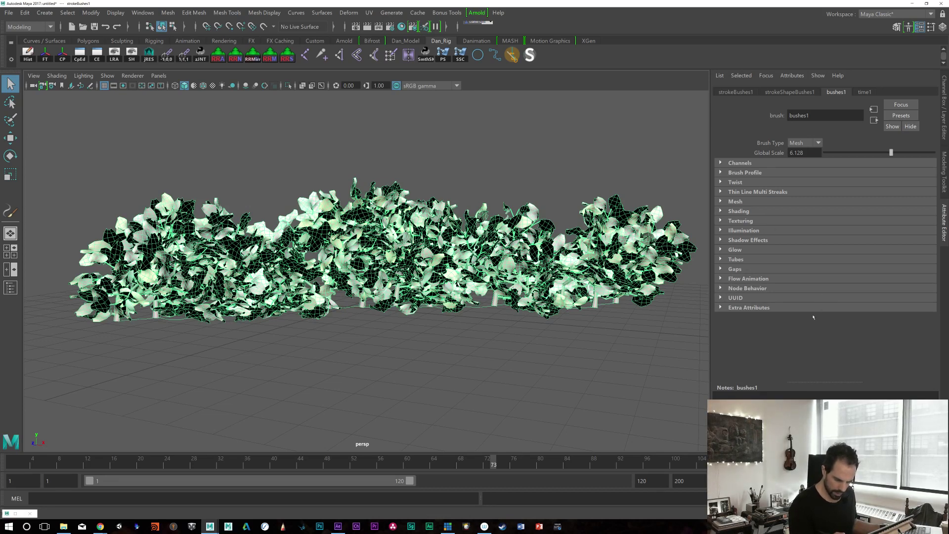
pyautogui.click(720, 278)
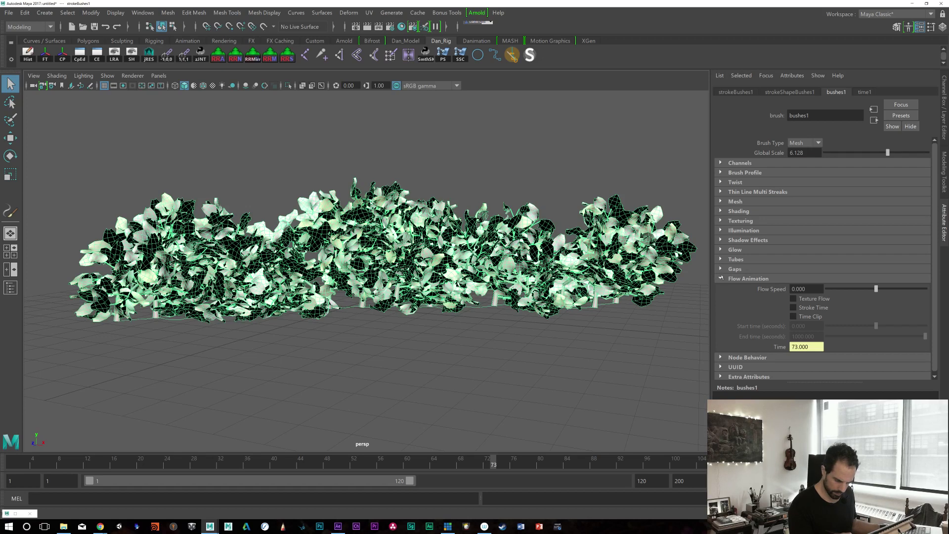
pyautogui.click(722, 277)
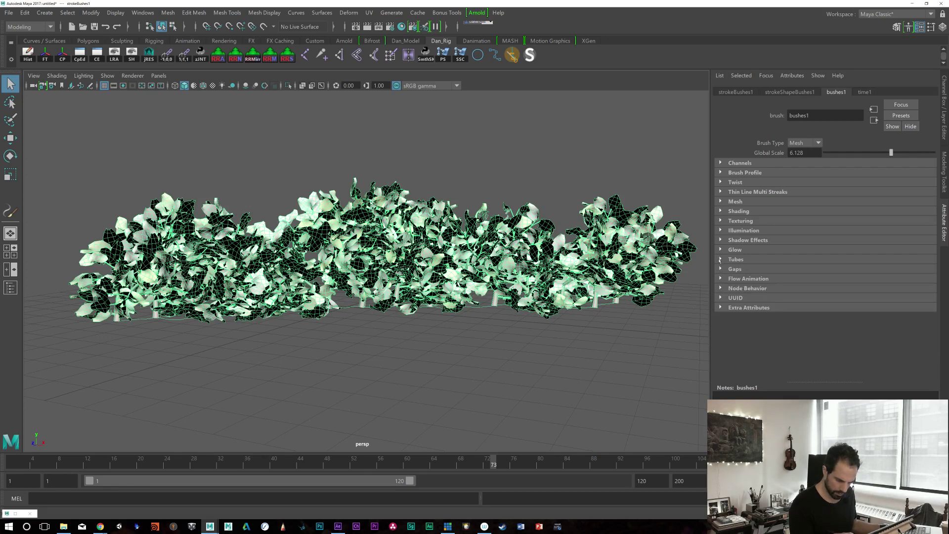
pyautogui.click(719, 259)
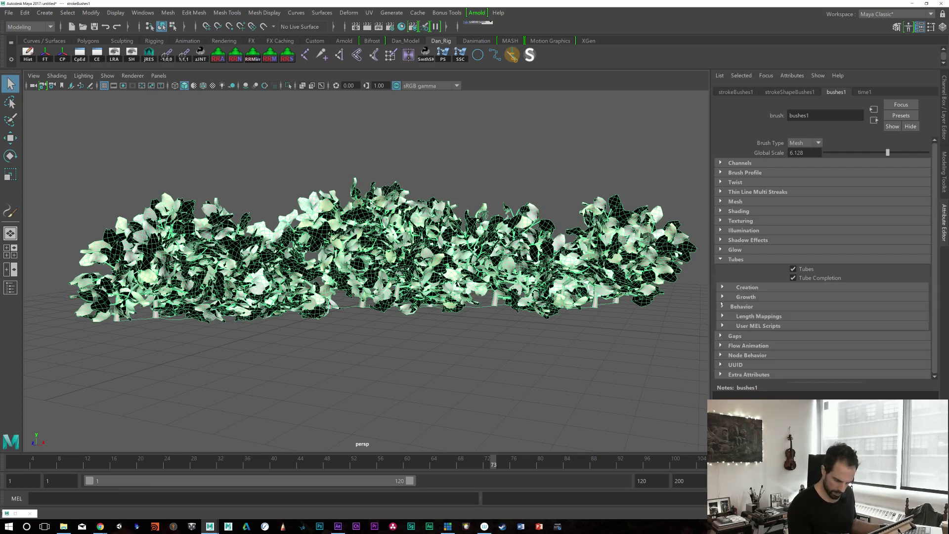
pyautogui.click(731, 306)
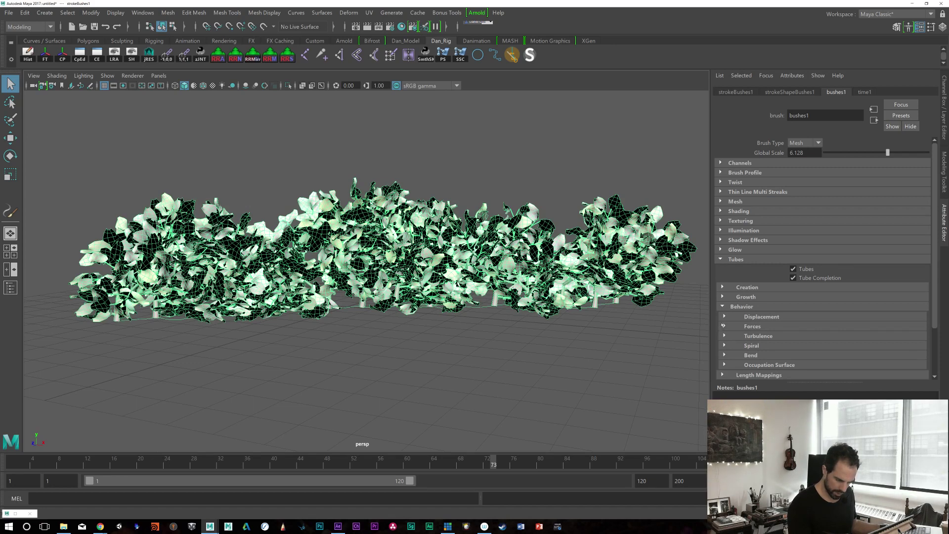
pyautogui.click(750, 325)
pyautogui.click(724, 326)
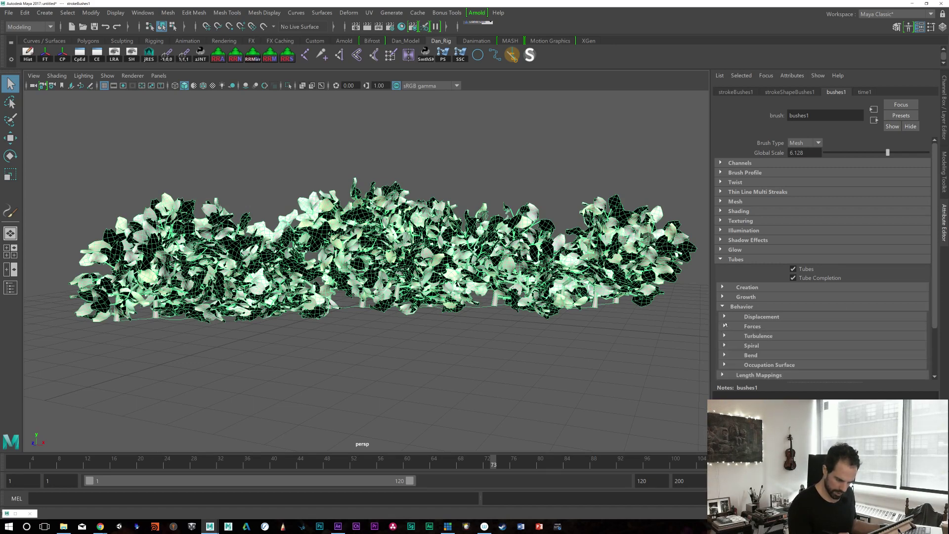
pyautogui.click(724, 335)
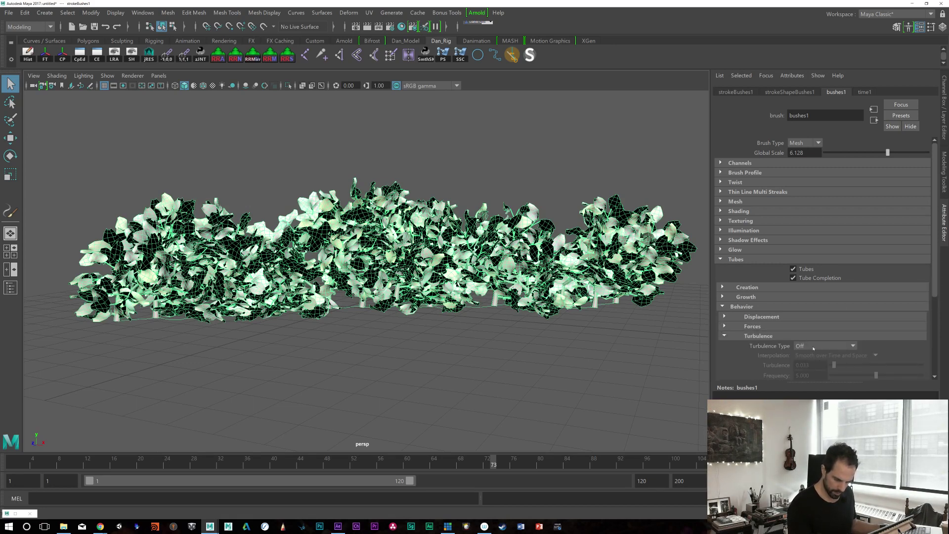
pyautogui.click(813, 348)
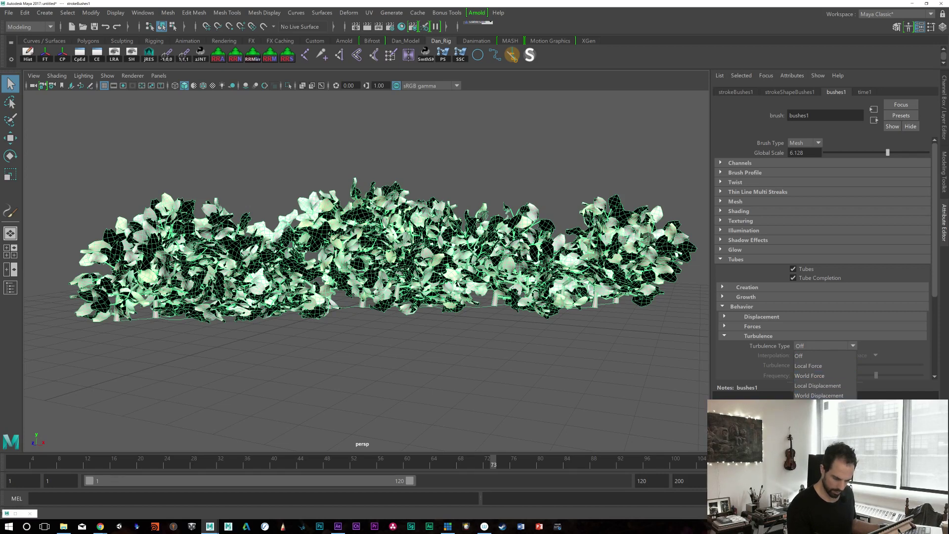
pyautogui.click(818, 405)
# Step: Preview Tree Wind from frame 32, then switch turbulence to Grass Wind and preview again
pyautogui.moveTo(22, 462); pyautogui.dragTo(220, 463)
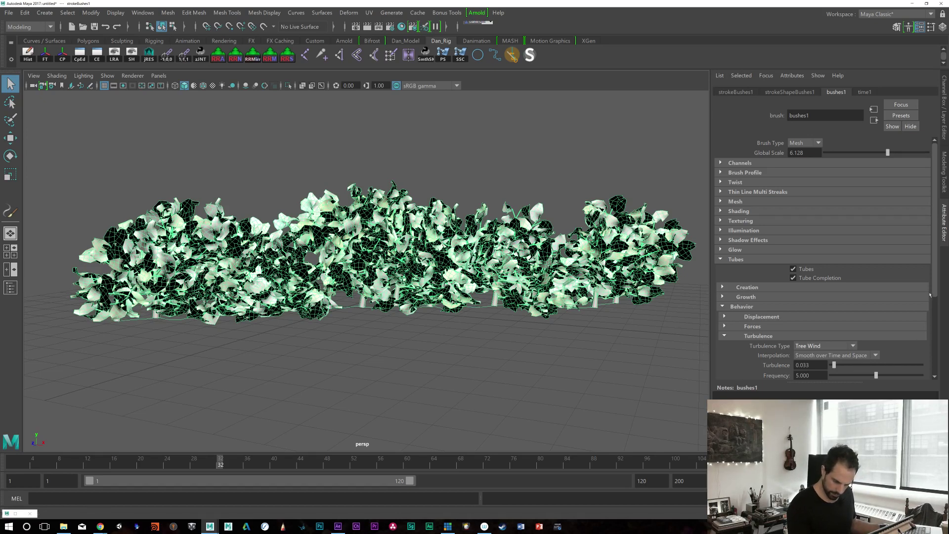
pyautogui.scroll(-5, 929, 295)
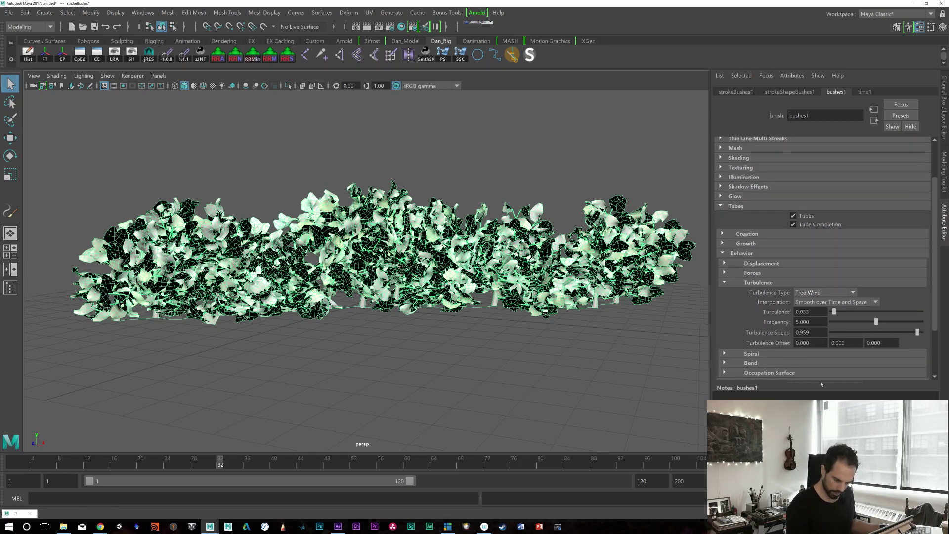
pyautogui.hotkey('alt', 'v')
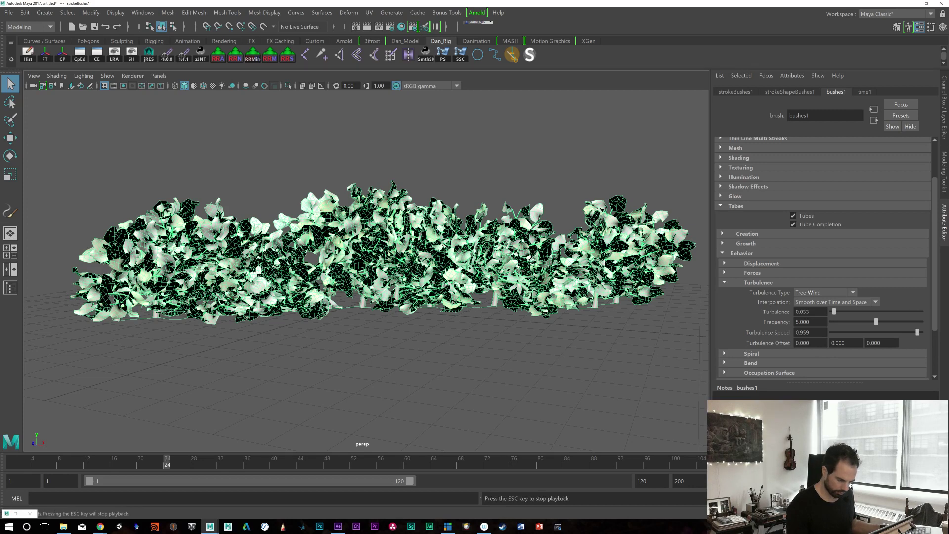
pyautogui.hotkey('alt', 'v')
pyautogui.click(831, 293)
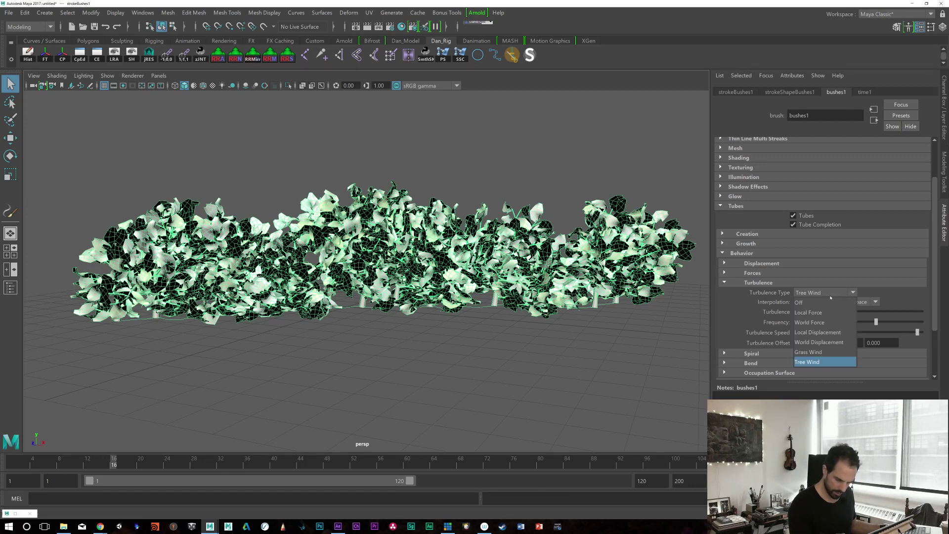
pyautogui.click(815, 352)
pyautogui.hotkey('alt', 'v')
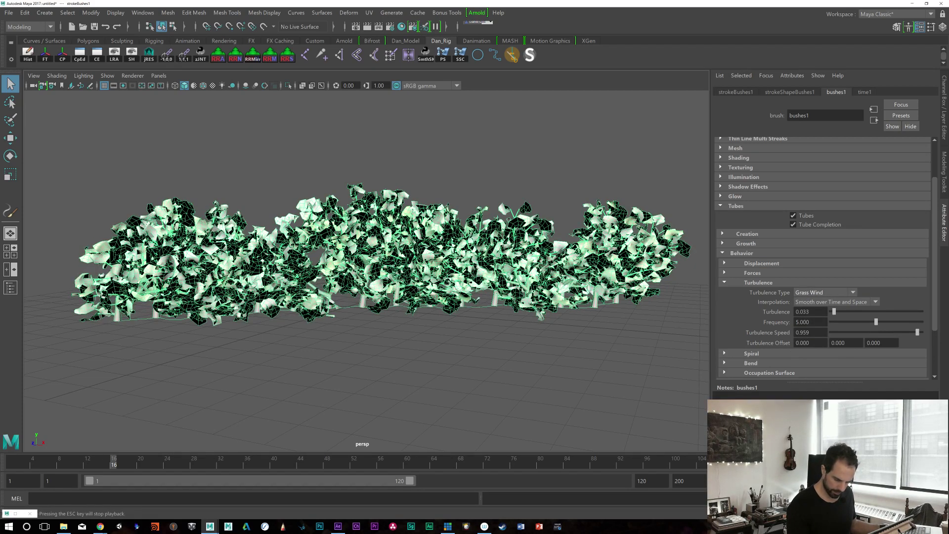
pyautogui.hotkey('alt', 'v')
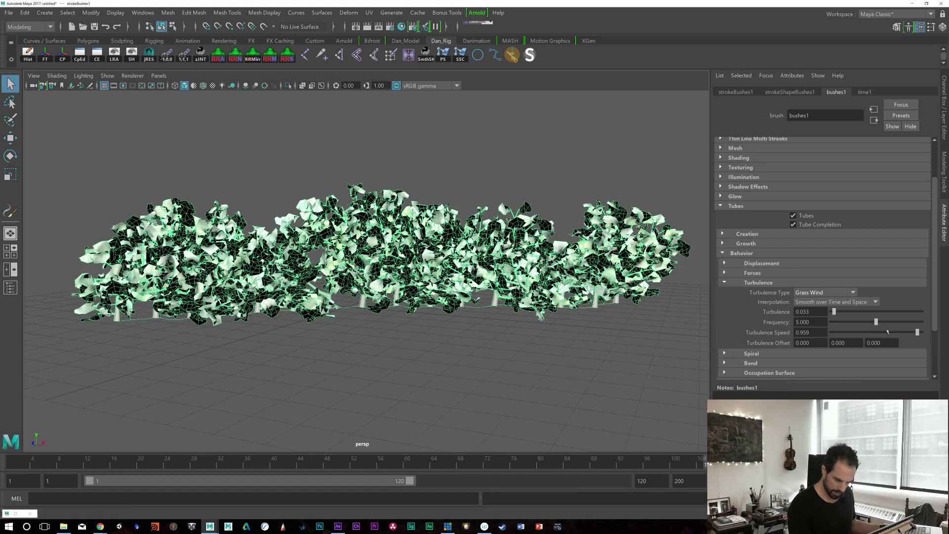
# Step: Lower Turbulence Speed slightly, switch to Local Displacement, then delete the bushes stroke
pyautogui.moveTo(916, 333)
pyautogui.mouseDown()
pyautogui.moveTo(895, 333)
pyautogui.moveTo(915, 332)
pyautogui.mouseUp()
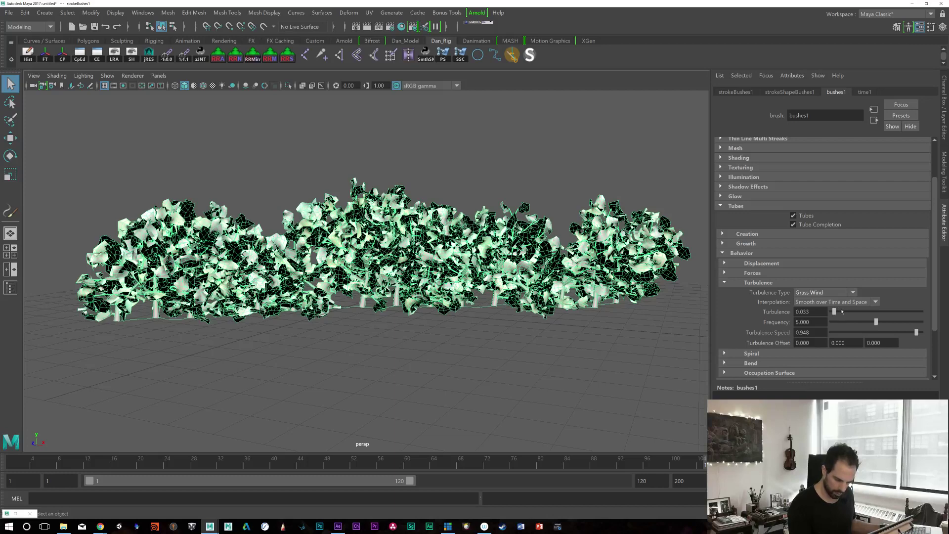
pyautogui.click(821, 293)
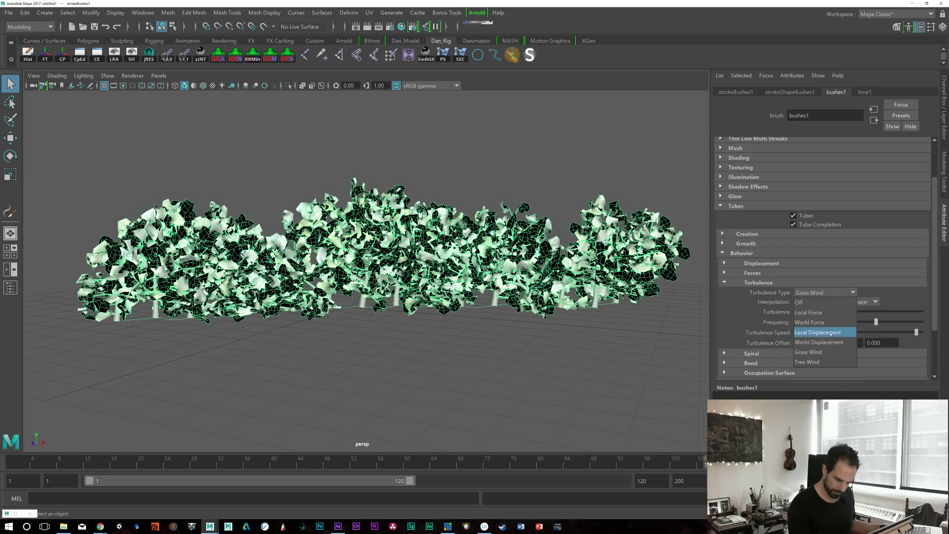
pyautogui.click(832, 333)
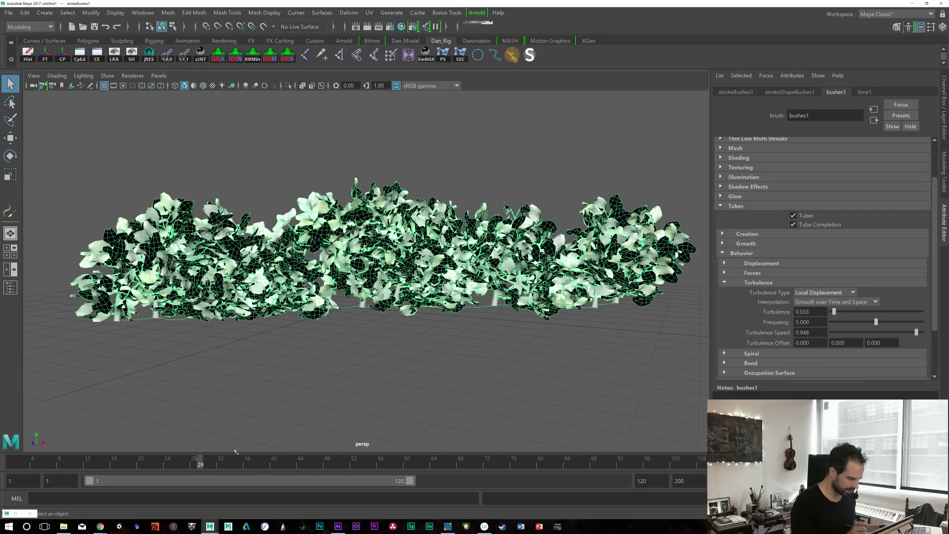
pyautogui.keyDown('shift'); pyautogui.click(451, 262); pyautogui.keyUp('shift')
pyautogui.click(451, 262)
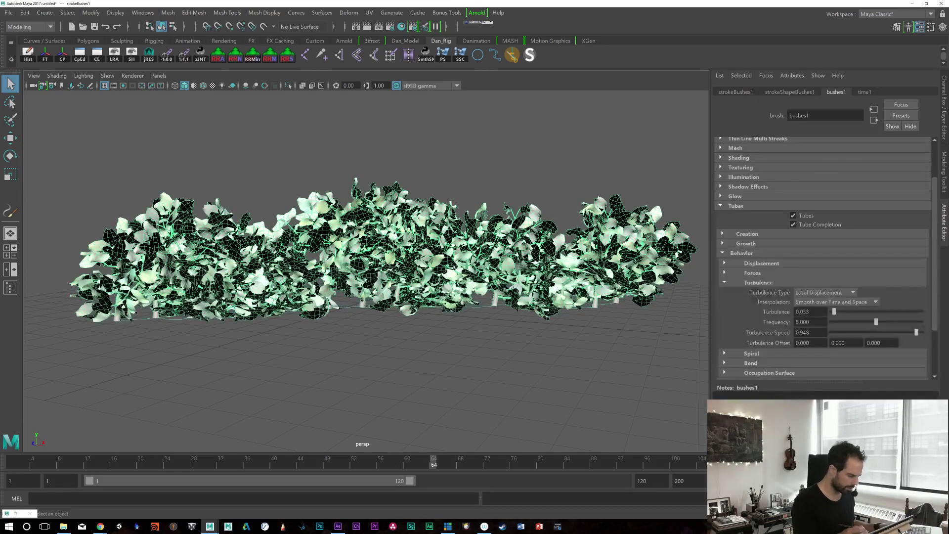
pyautogui.press('Delete')
pyautogui.press('space')
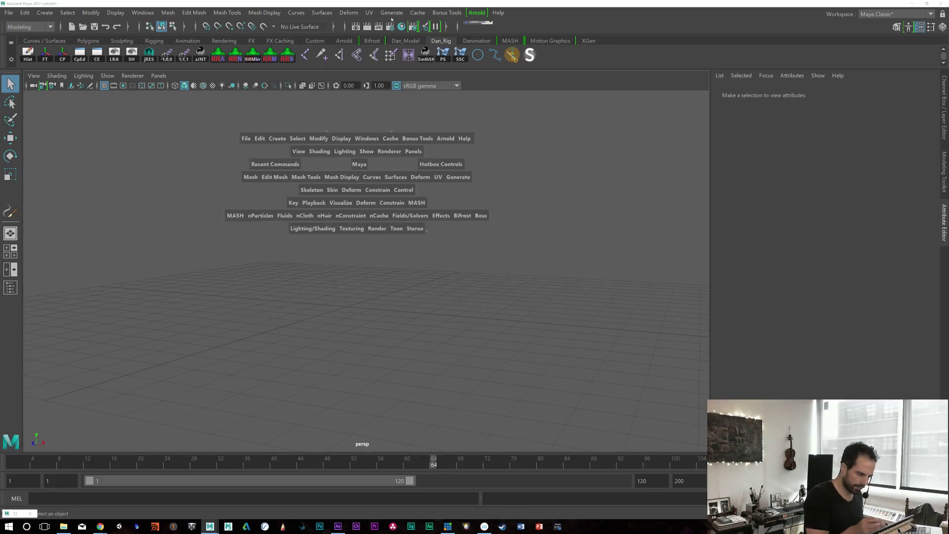
# Step: Check the Paint Effects menu, then open the Content Browser from Windows > General Editors
pyautogui.click(393, 14)
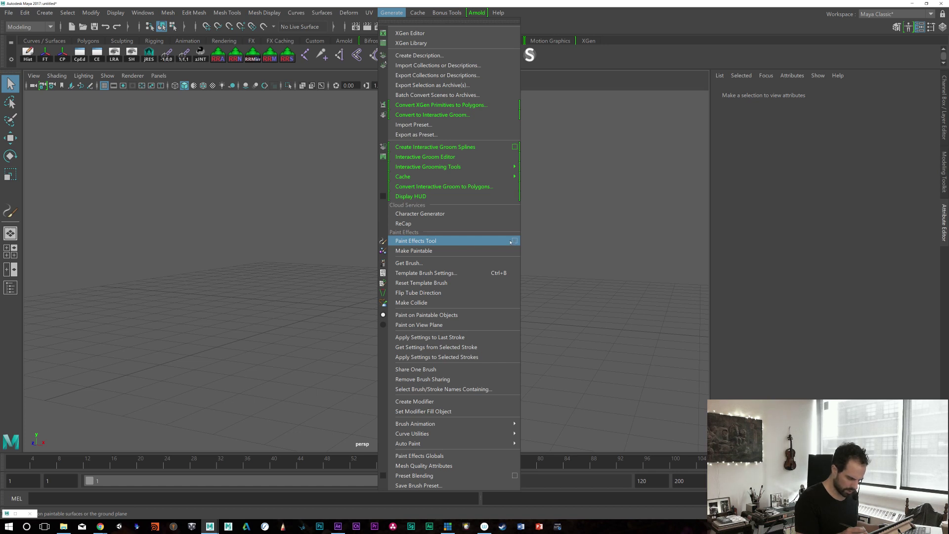
pyautogui.click(169, 142)
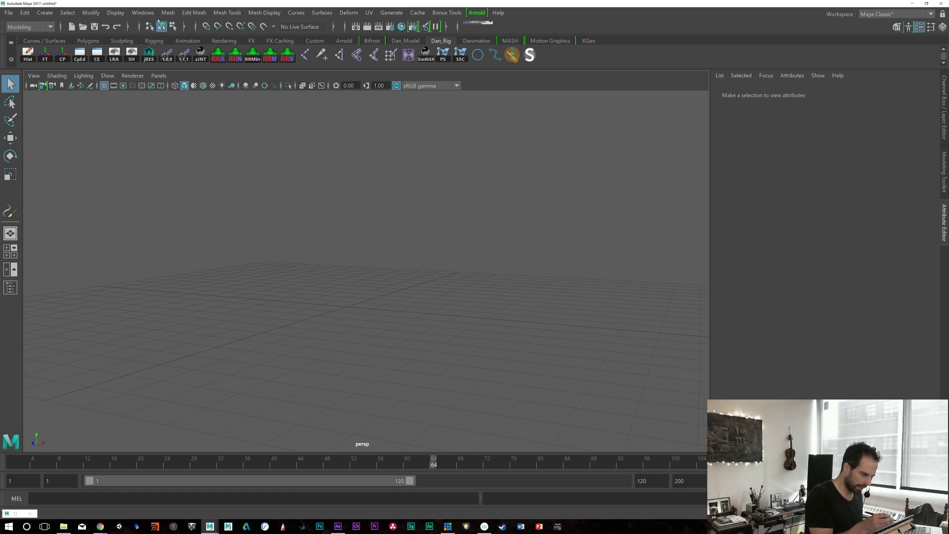
pyautogui.click(146, 13)
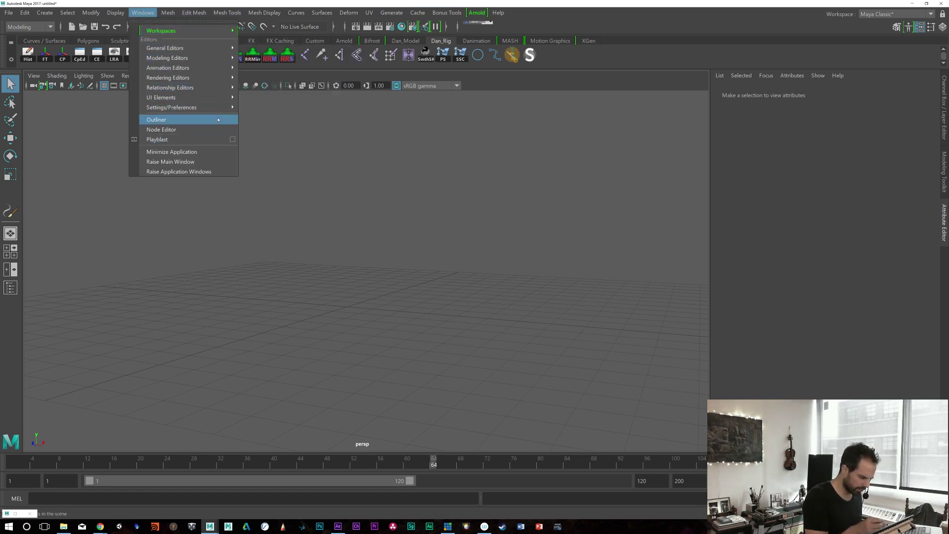
pyautogui.moveTo(221, 52)
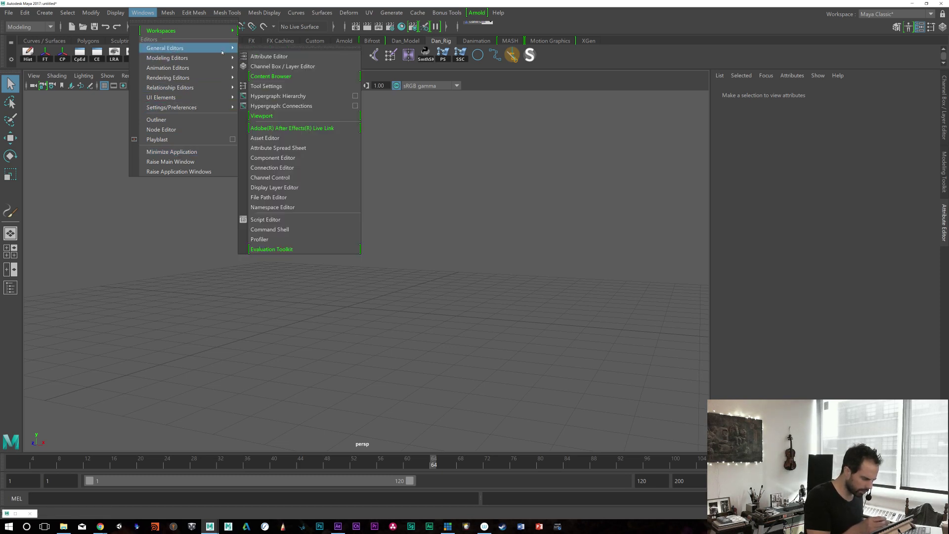
pyautogui.click(284, 76)
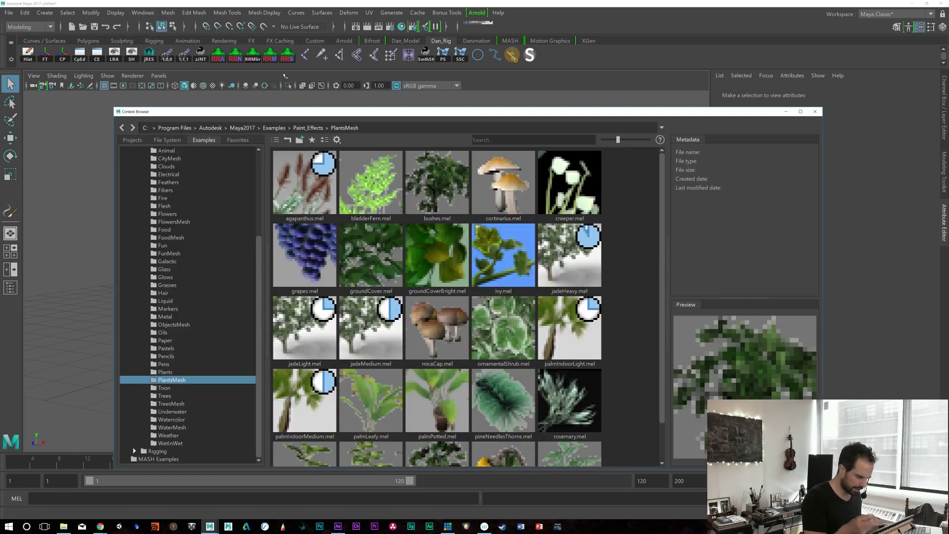
# Step: Browse the Plants, PlantsMesh and Trees example folders and load the birchBlowingLight brush
pyautogui.click(165, 372)
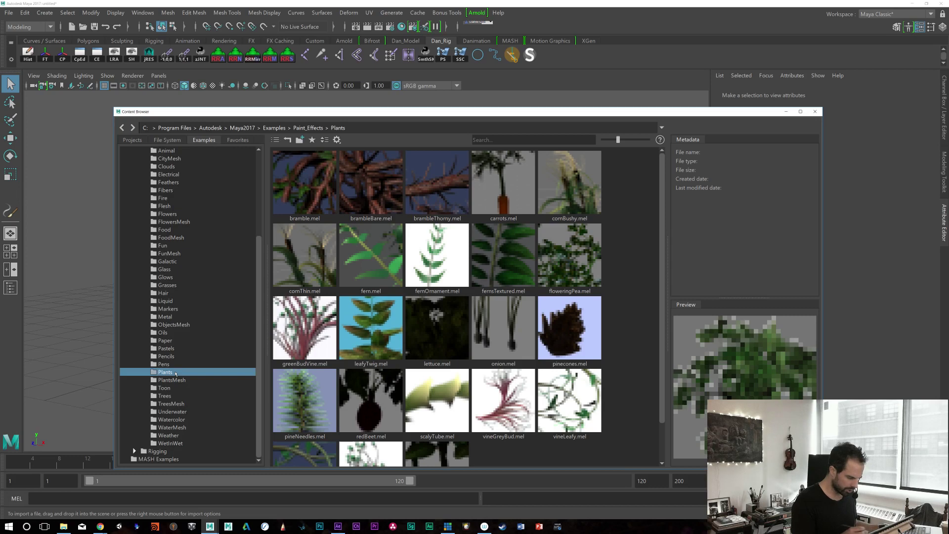
pyautogui.scroll(-1, 660, 322)
pyautogui.scroll(-2, 659, 321)
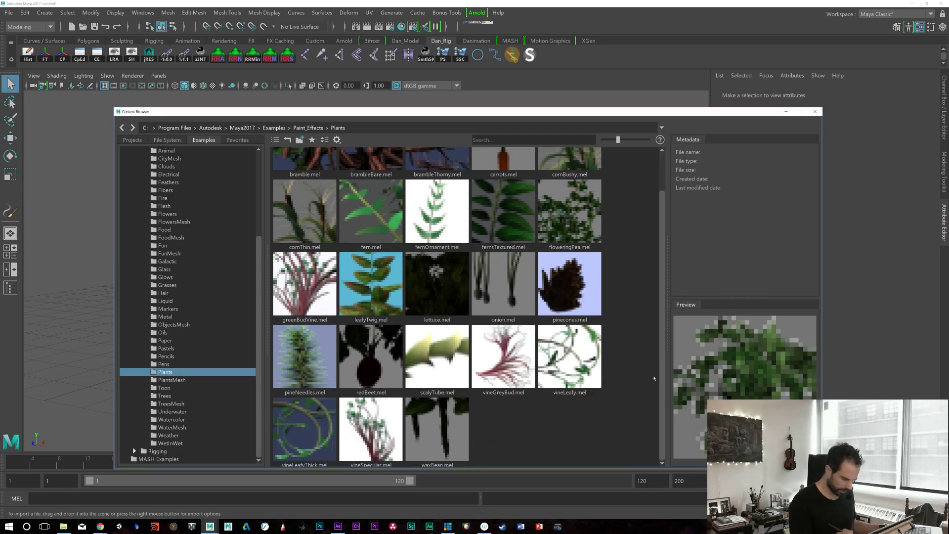
pyautogui.click(172, 380)
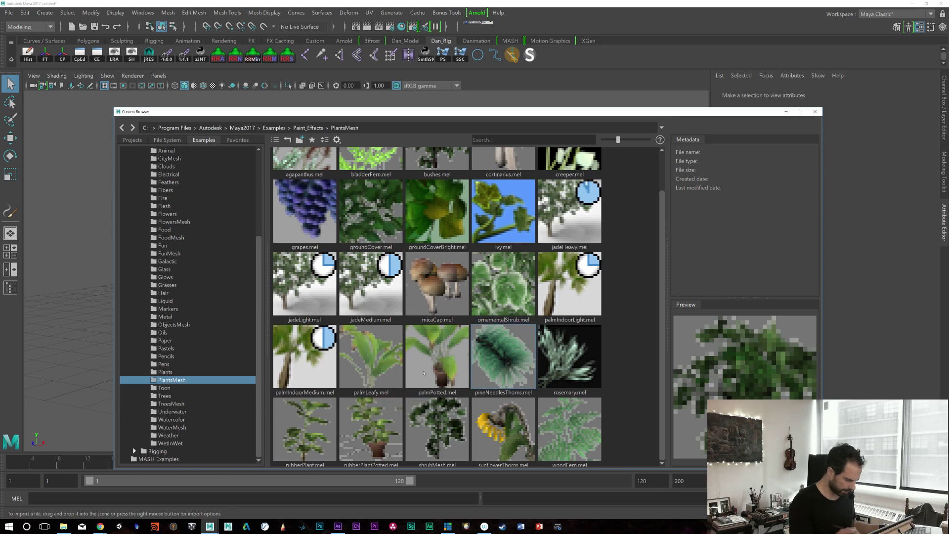
pyautogui.click(165, 395)
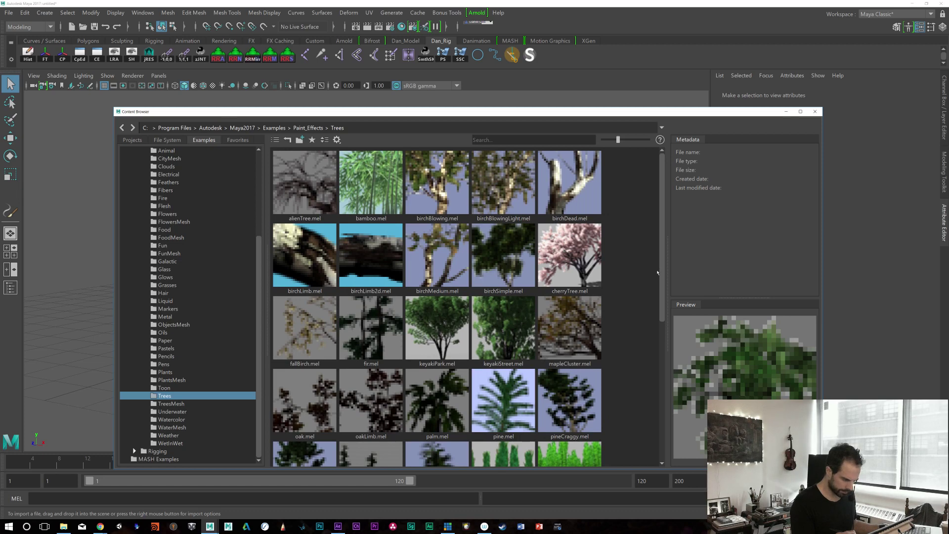
pyautogui.click(503, 191)
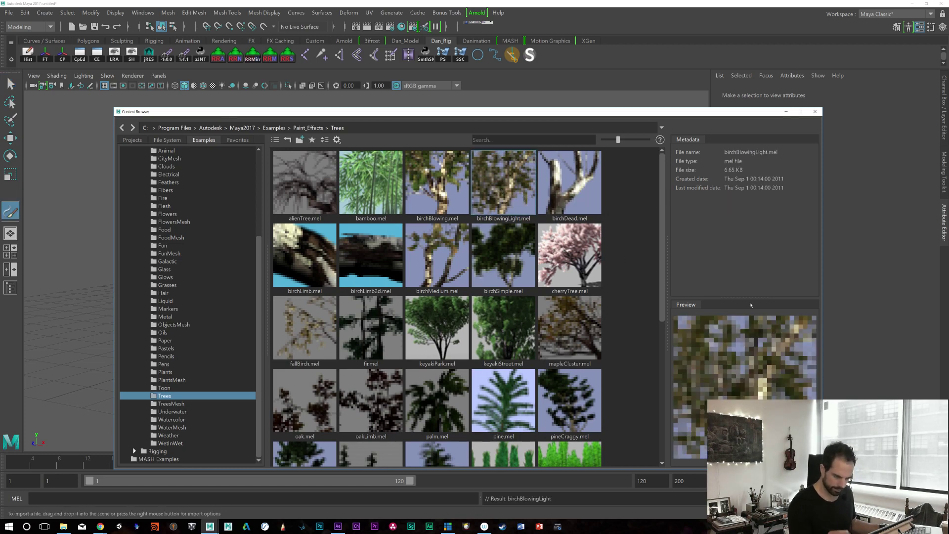
# Step: Paint a row of birch trees across the grid with the birch brush stroke
pyautogui.click(785, 112)
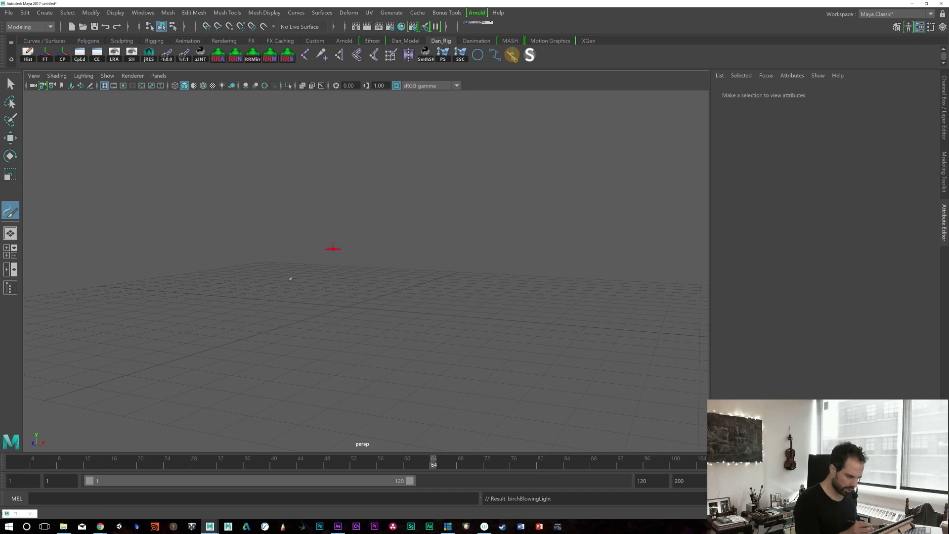
pyautogui.moveTo(191, 308)
pyautogui.mouseDown()
pyautogui.moveTo(305, 287)
pyautogui.moveTo(423, 293)
pyautogui.moveTo(556, 295)
pyautogui.mouseUp()
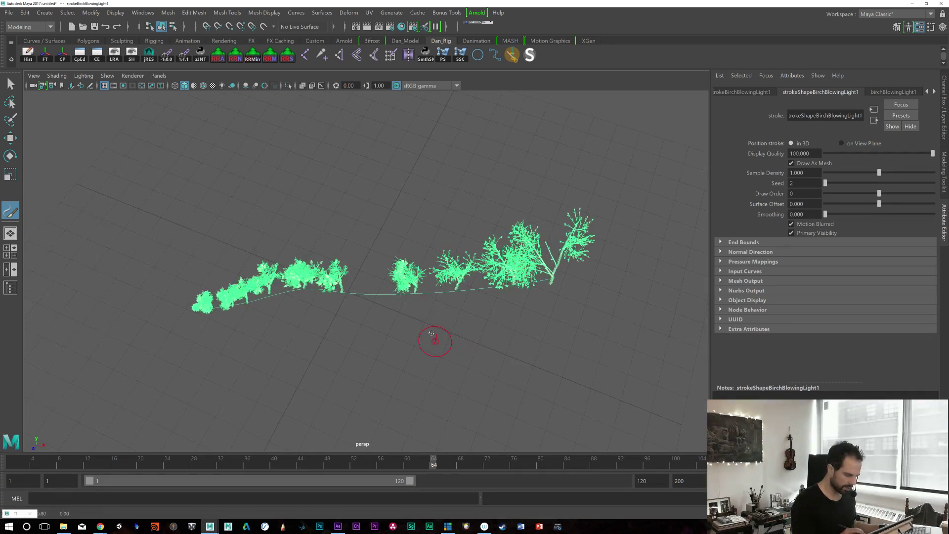
pyautogui.keyDown('alt'); pyautogui.moveTo(436, 322); pyautogui.dragTo(538, 296); pyautogui.keyUp('alt')
# Step: Raise the birchBlowingLight1 brush profile's Brush Width to 0.311
pyautogui.click(754, 91)
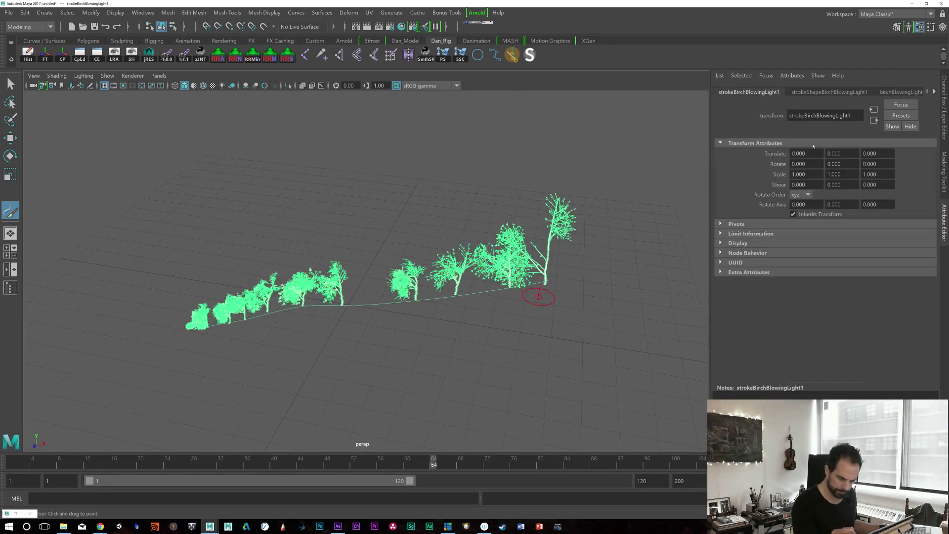
pyautogui.click(880, 92)
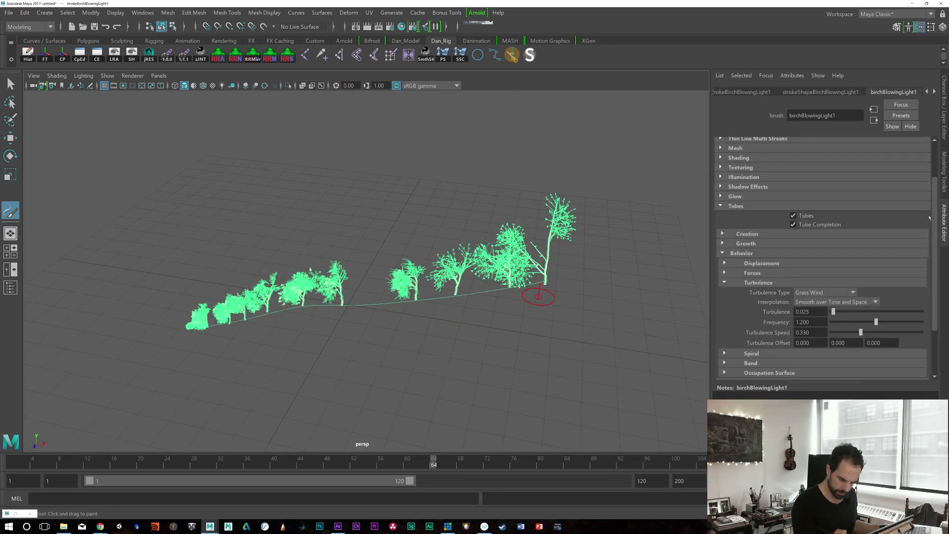
pyautogui.scroll(3, 929, 217)
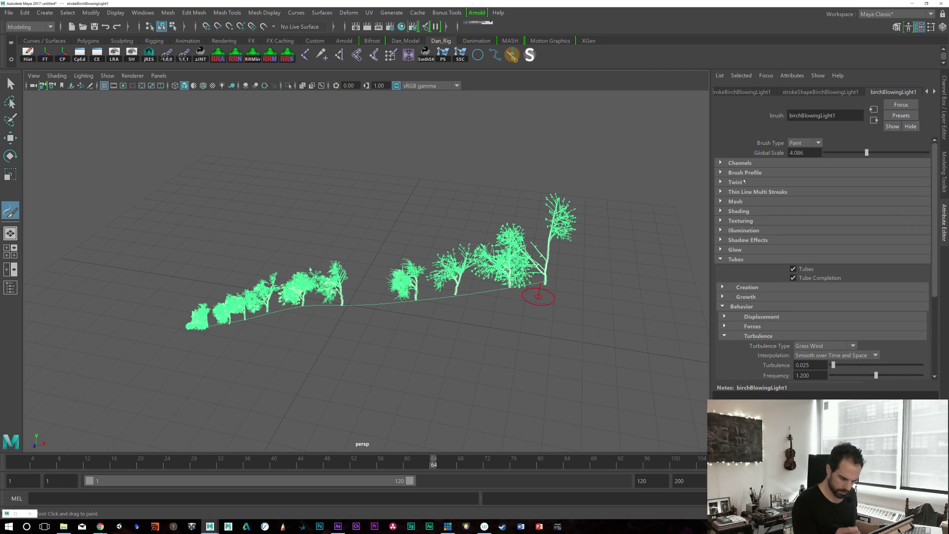
pyautogui.click(719, 172)
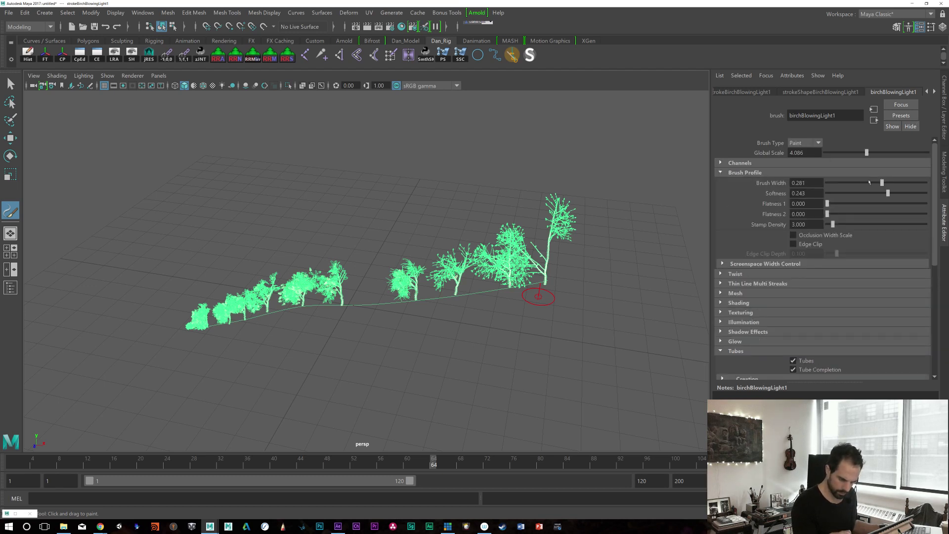
pyautogui.moveTo(881, 182); pyautogui.dragTo(895, 182)
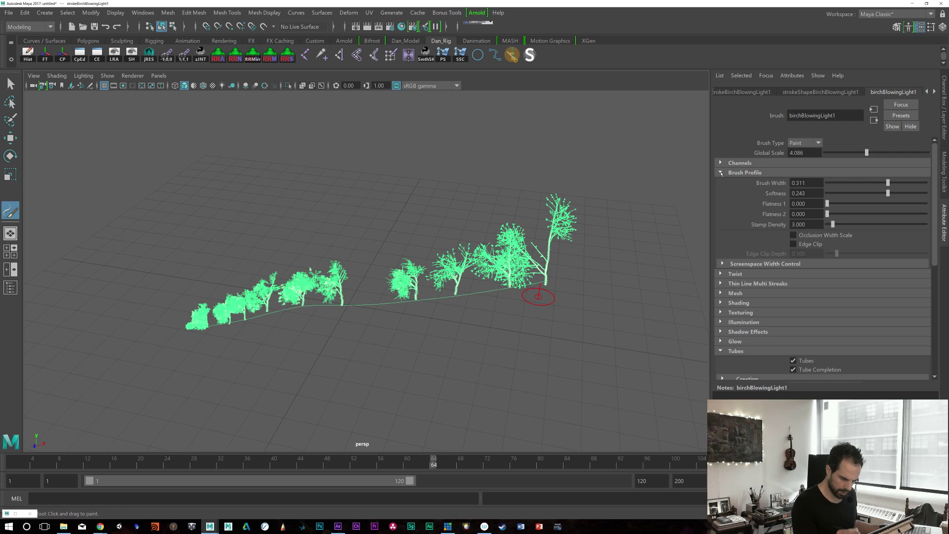
pyautogui.click(761, 172)
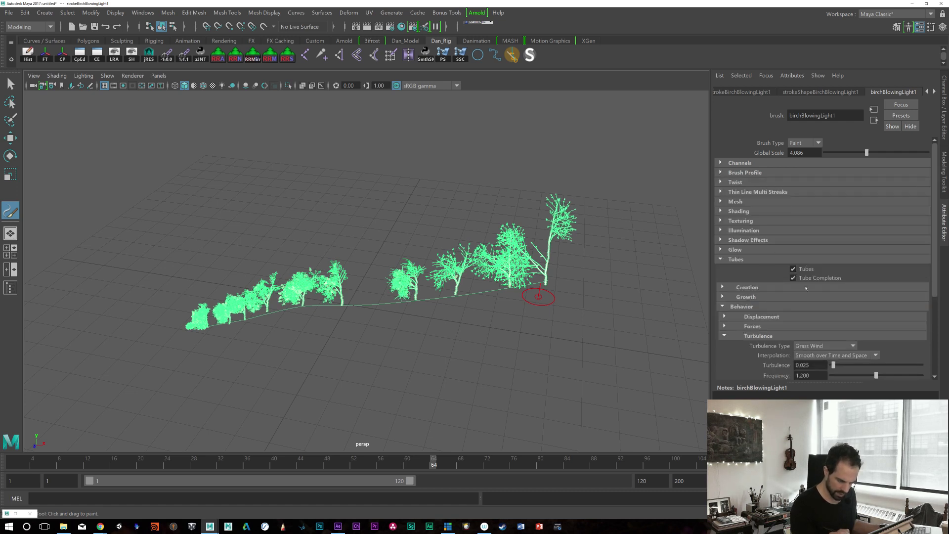
pyautogui.click(722, 288)
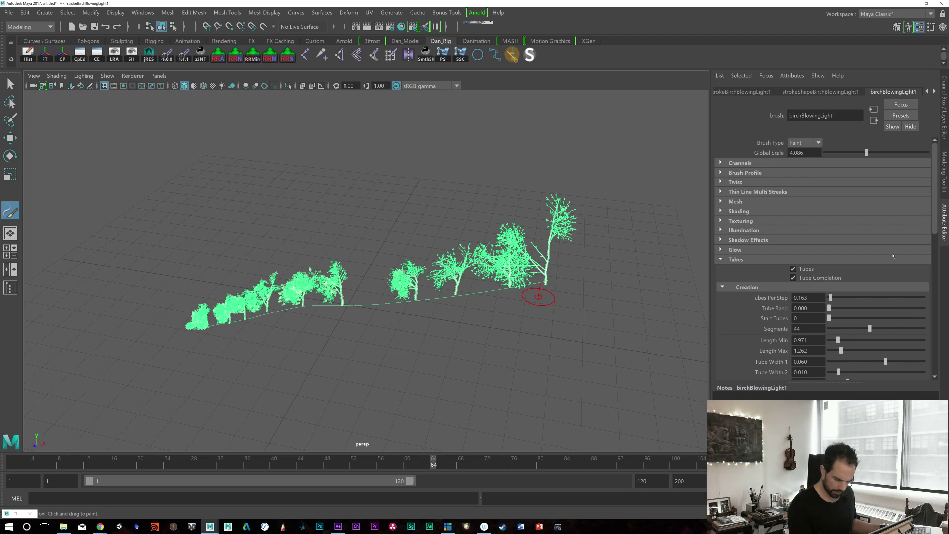
# Step: Set the birchBlowingLight1 Global Scale to 10 and view the enlarged trees
pyautogui.doubleClick(814, 153)
pyautogui.write('10')
pyautogui.press('Return')
pyautogui.keyDown('alt'); pyautogui.moveTo(546, 359); pyautogui.dragTo(518, 346); pyautogui.keyUp('alt')
pyautogui.keyDown('alt'); pyautogui.moveTo(519, 345); pyautogui.dragTo(593, 378, button='right'); pyautogui.keyUp('alt')
pyautogui.keyDown('alt'); pyautogui.moveTo(593, 378); pyautogui.dragTo(634, 412); pyautogui.keyUp('alt')
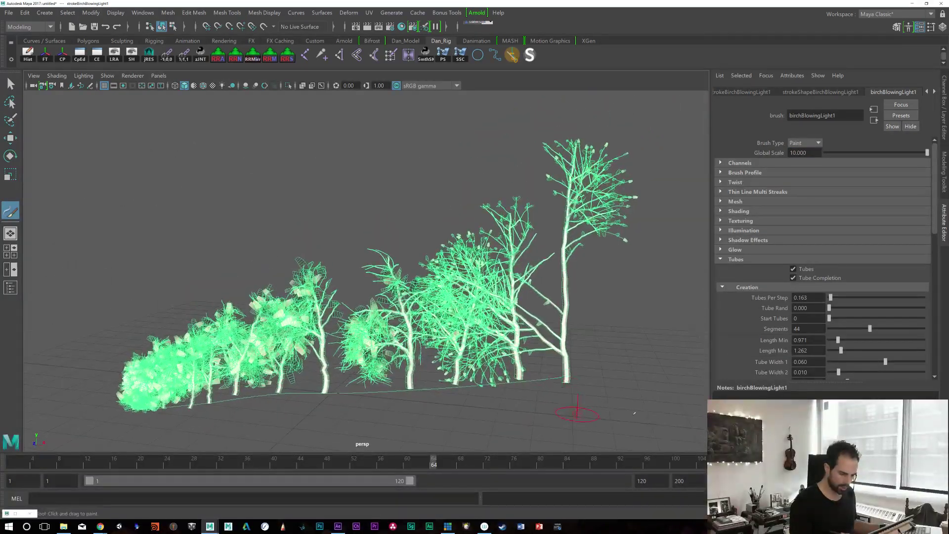
# Step: Play the animation to watch the birch trees sway, then stop and deselect the stroke
pyautogui.hotkey('alt', 'v')
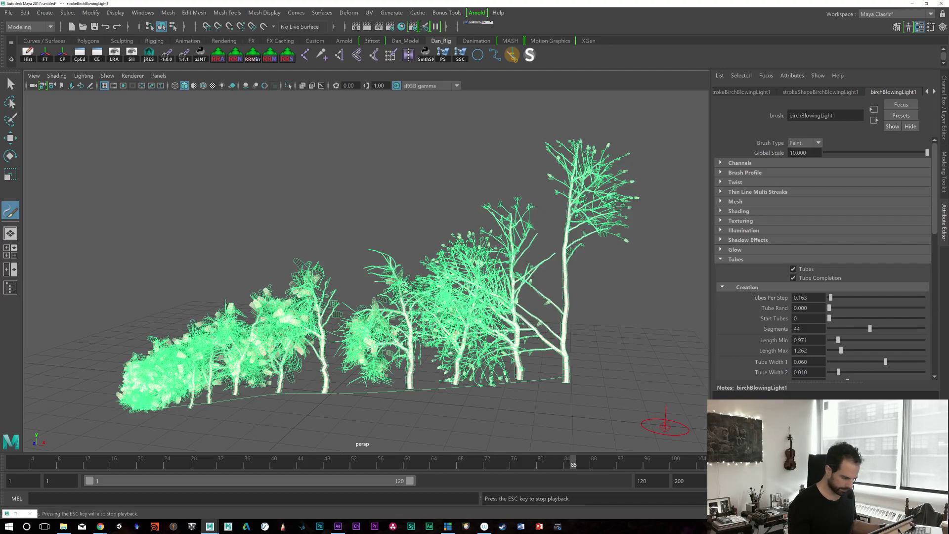
pyautogui.press('Escape')
pyautogui.press('q')
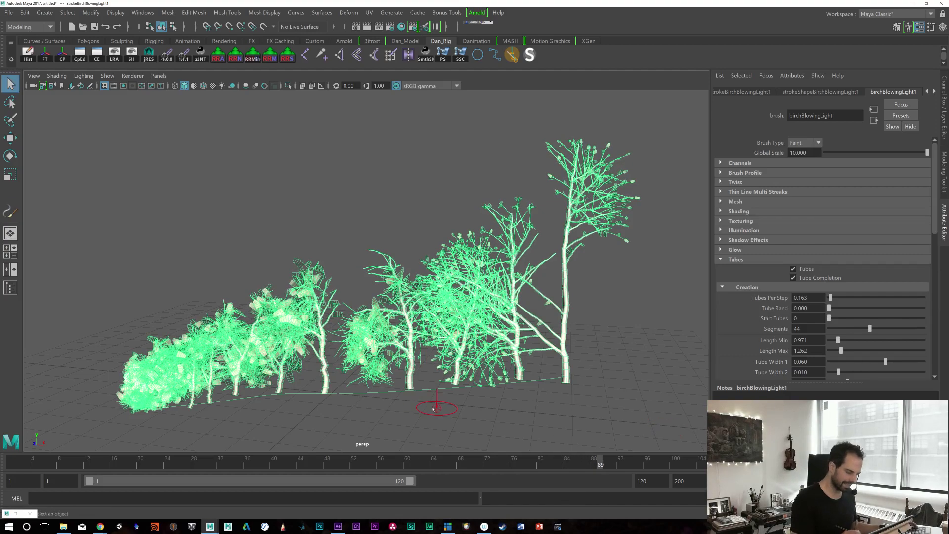
pyautogui.keyDown('alt'); pyautogui.moveTo(434, 408); pyautogui.dragTo(330, 374, button='right'); pyautogui.keyUp('alt')
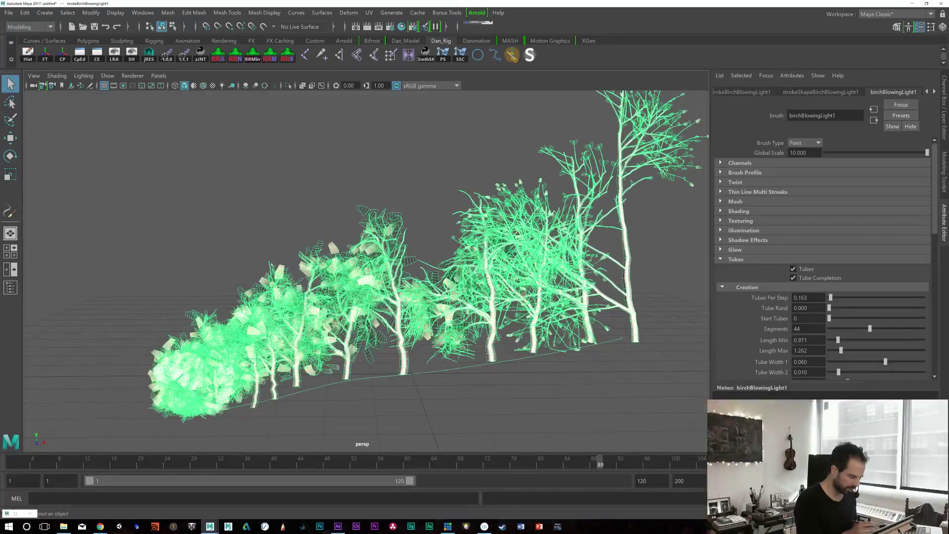
pyautogui.click(246, 241)
pyautogui.keyDown('alt'); pyautogui.moveTo(247, 241); pyautogui.dragTo(385, 255, button='right'); pyautogui.keyUp('alt')
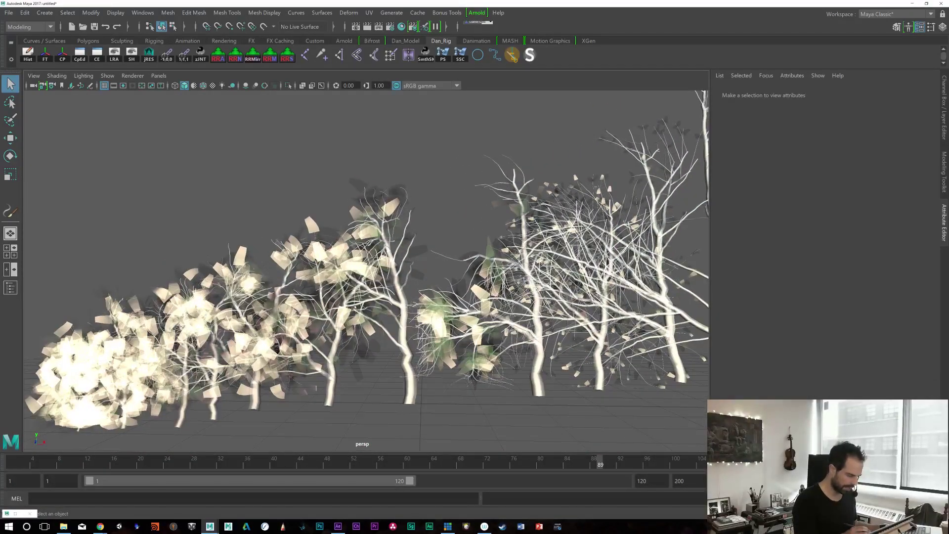
# Step: With the birch stroke selected, go to frame 32 and render it with Arnold
pyautogui.hotkey('ctrl', 'z')
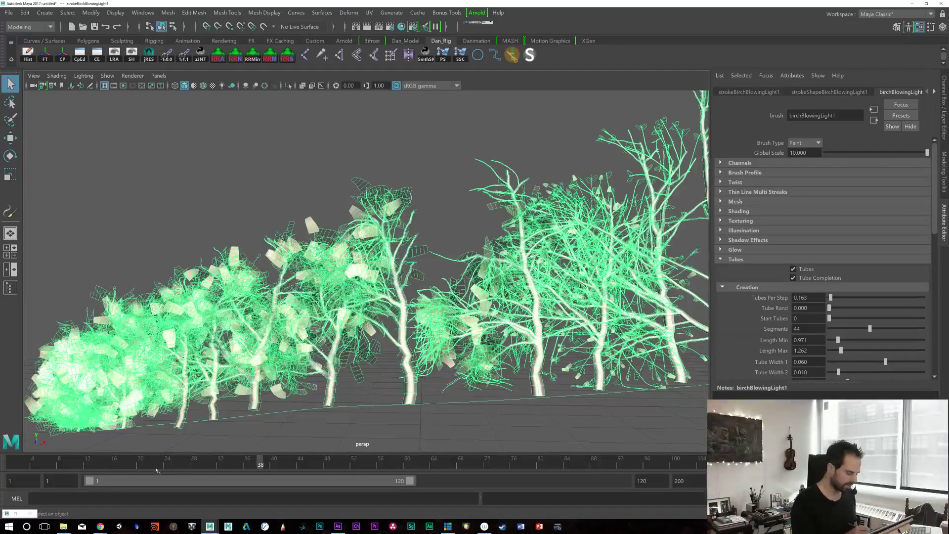
pyautogui.moveTo(170, 462); pyautogui.dragTo(214, 464)
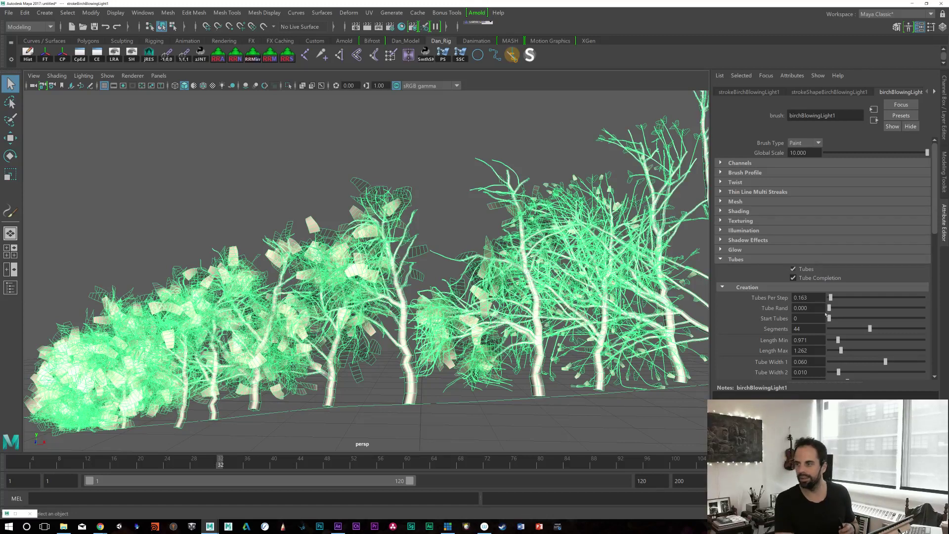
pyautogui.press('Escape')
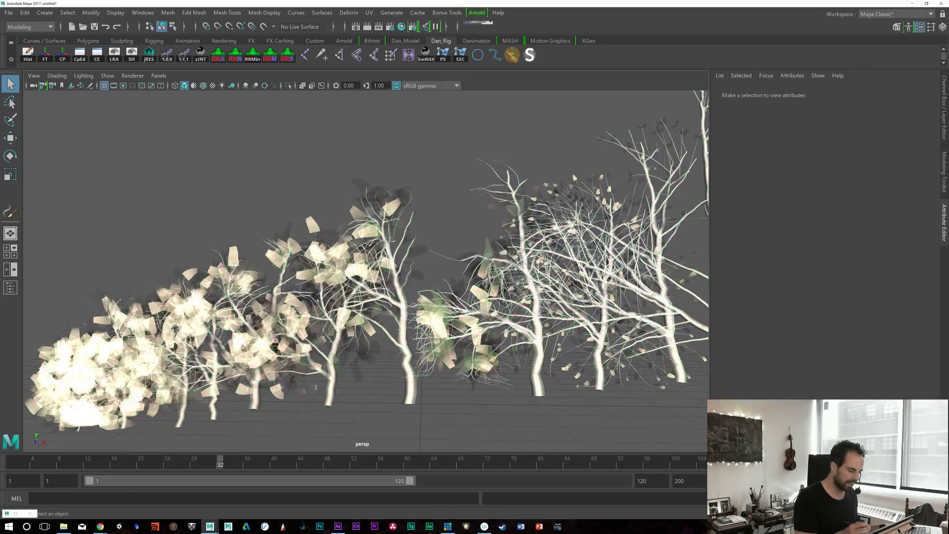
pyautogui.hotkey('ctrl', 'z')
pyautogui.click(449, 418)
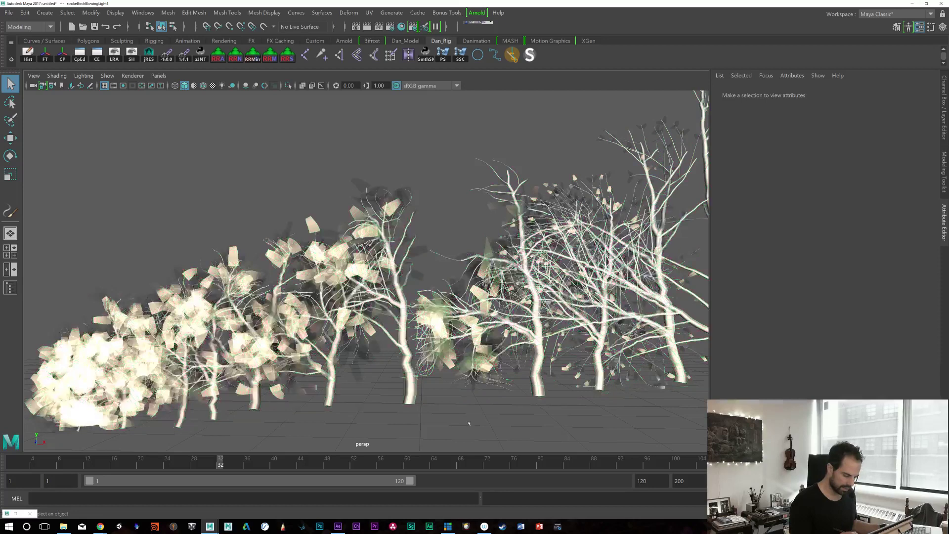
pyautogui.hotkey('ctrl', 'z')
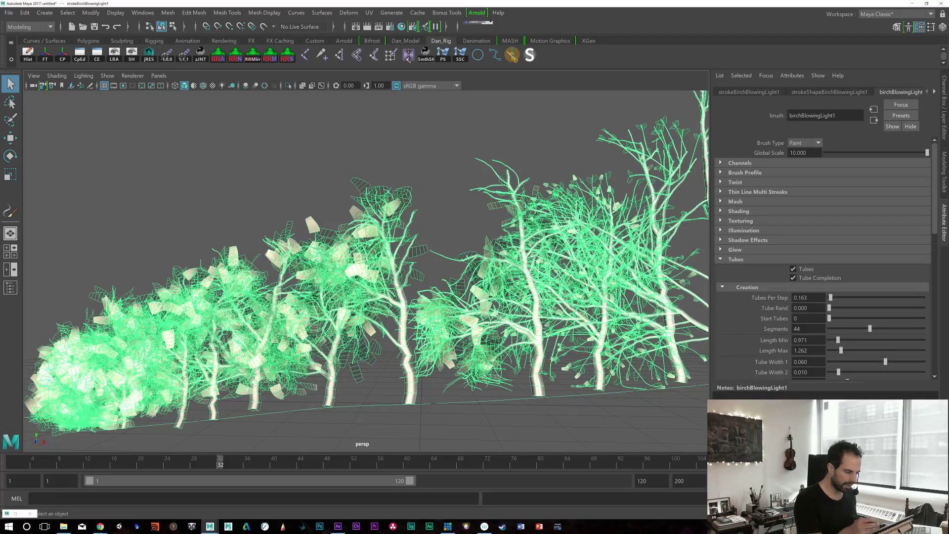
pyautogui.click(366, 27)
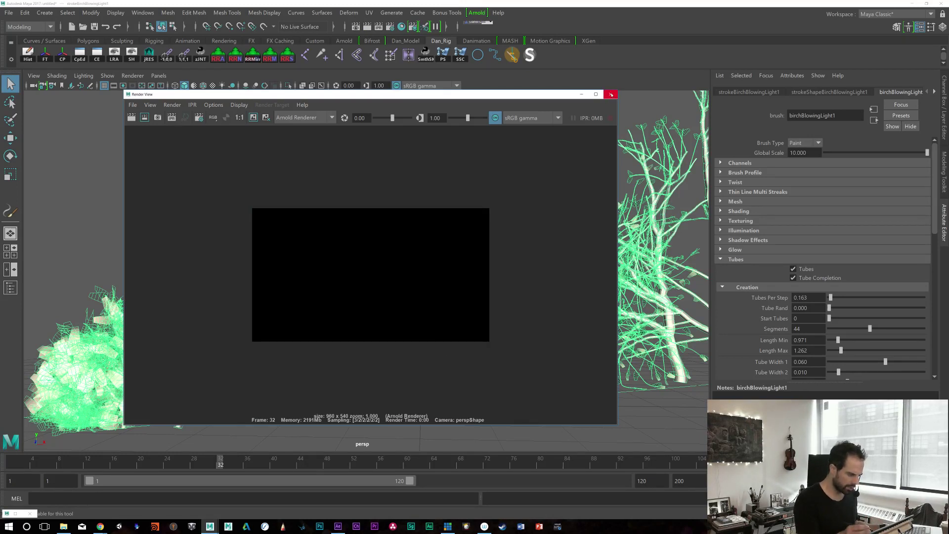
# Step: Render frame 32 with Maya Software, zoom into the trees, then close the Render View
pyautogui.click(321, 118)
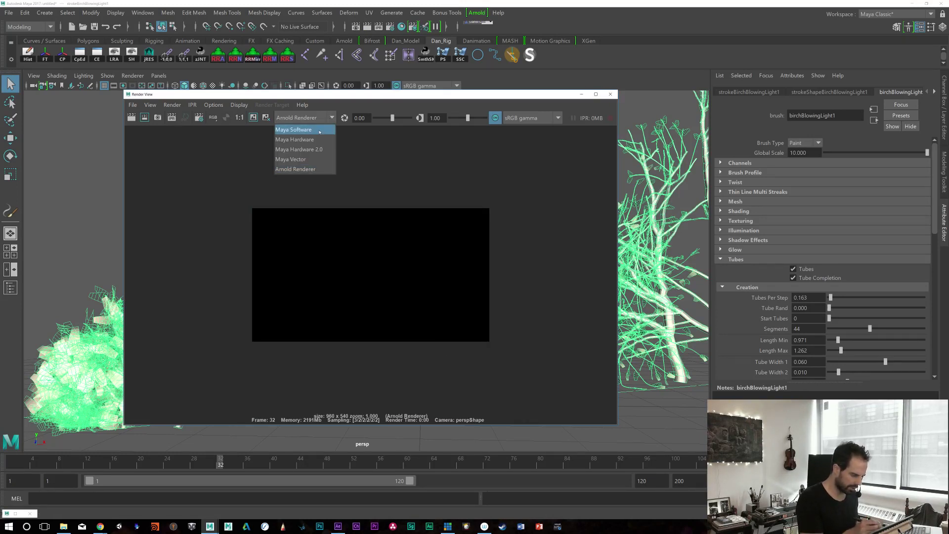
pyautogui.click(319, 130)
pyautogui.click(131, 118)
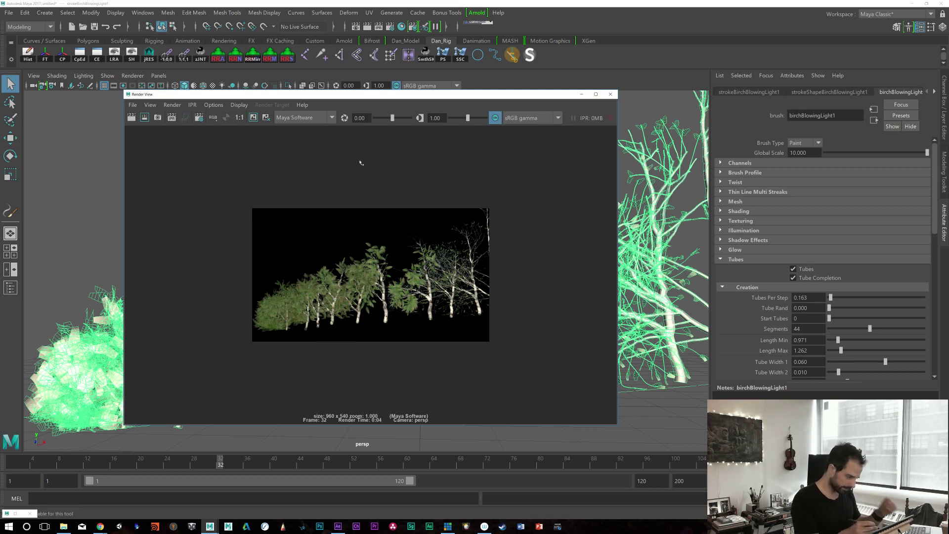
pyautogui.keyDown('alt'); pyautogui.moveTo(376, 311); pyautogui.dragTo(778, 312, button='right'); pyautogui.keyUp('alt')
pyautogui.keyDown('alt'); pyautogui.moveTo(306, 316); pyautogui.dragTo(366, 324, button='right'); pyautogui.keyUp('alt')
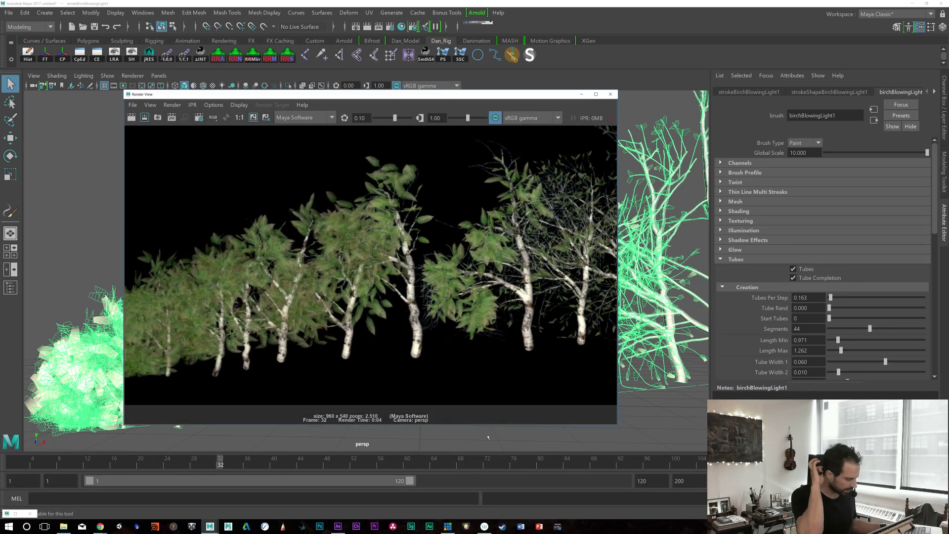
pyautogui.click(610, 95)
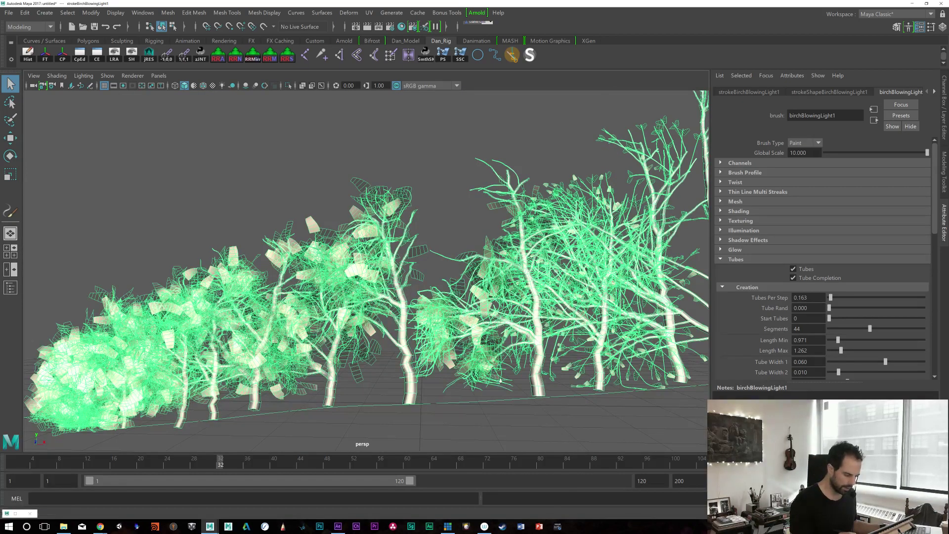
# Step: Delete the old birch stroke and paint a new row of birch trees across the grid
pyautogui.scroll(-3, 265, 362)
pyautogui.keyDown('alt'); pyautogui.moveTo(264, 362); pyautogui.dragTo(308, 365); pyautogui.keyUp('alt')
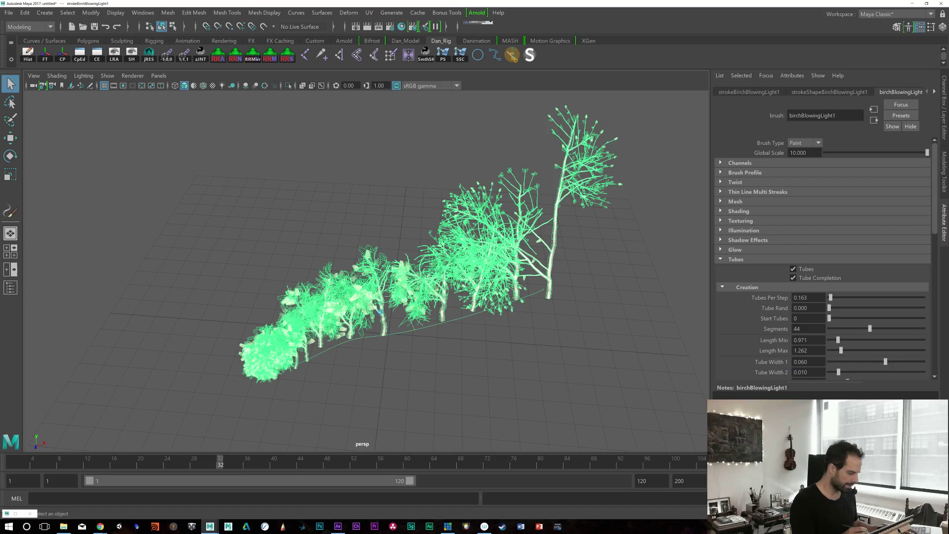
pyautogui.press('Delete')
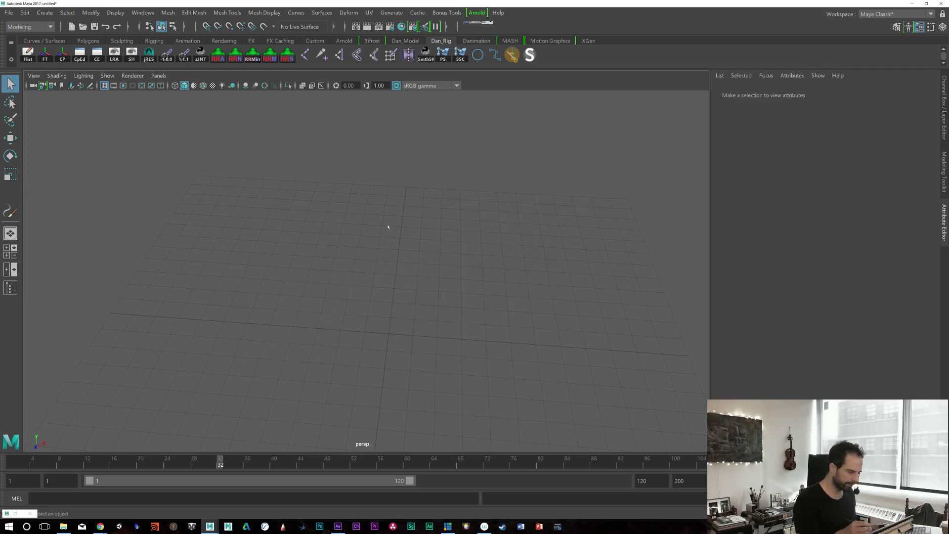
pyautogui.press('y')
pyautogui.moveTo(260, 329); pyautogui.dragTo(536, 311)
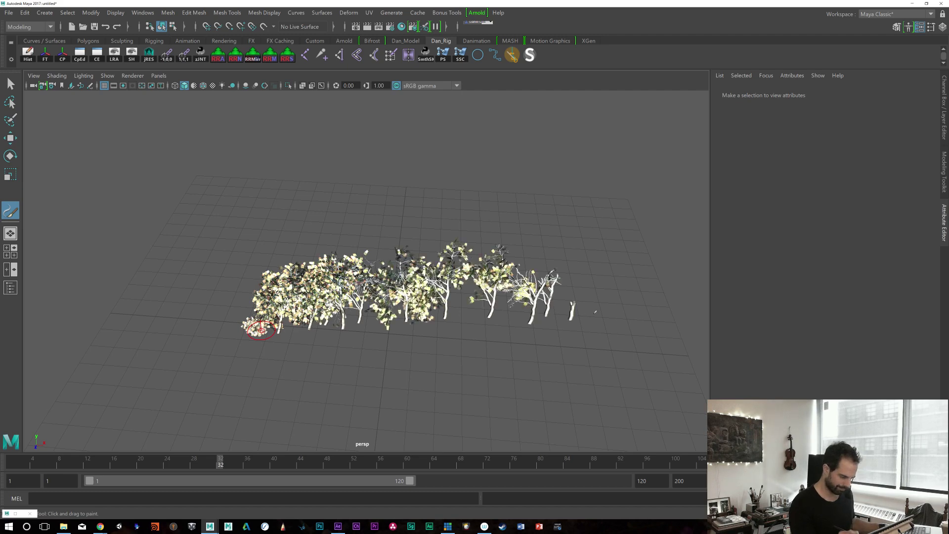
pyautogui.keyDown('alt'); pyautogui.moveTo(256, 324); pyautogui.dragTo(551, 352); pyautogui.keyUp('alt')
pyautogui.keyDown('alt'); pyautogui.moveTo(523, 323); pyautogui.dragTo(532, 363); pyautogui.keyUp('alt')
# Step: Set the new brush's Global Scale to 10, then lower it to 4
pyautogui.doubleClick(813, 152)
pyautogui.write('10')
pyautogui.press('Return')
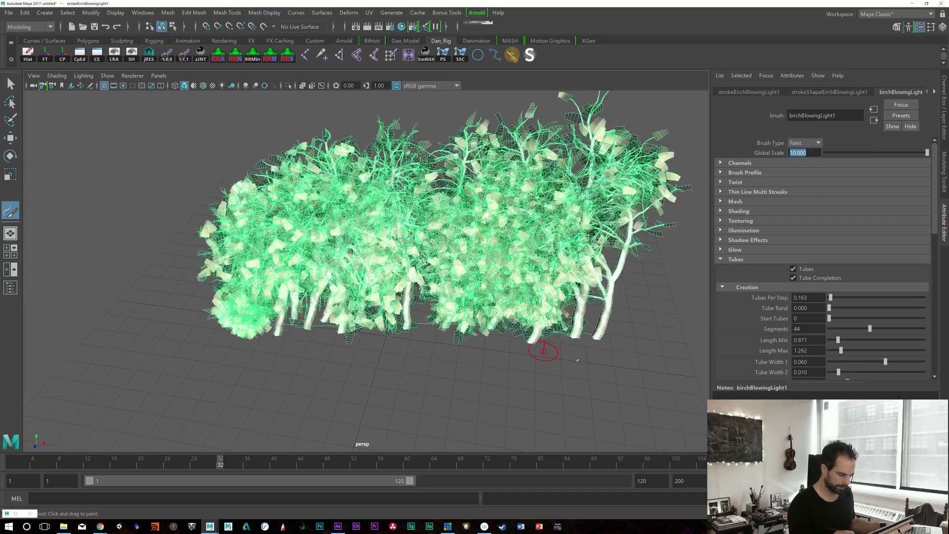
pyautogui.write('4')
pyautogui.press('Return')
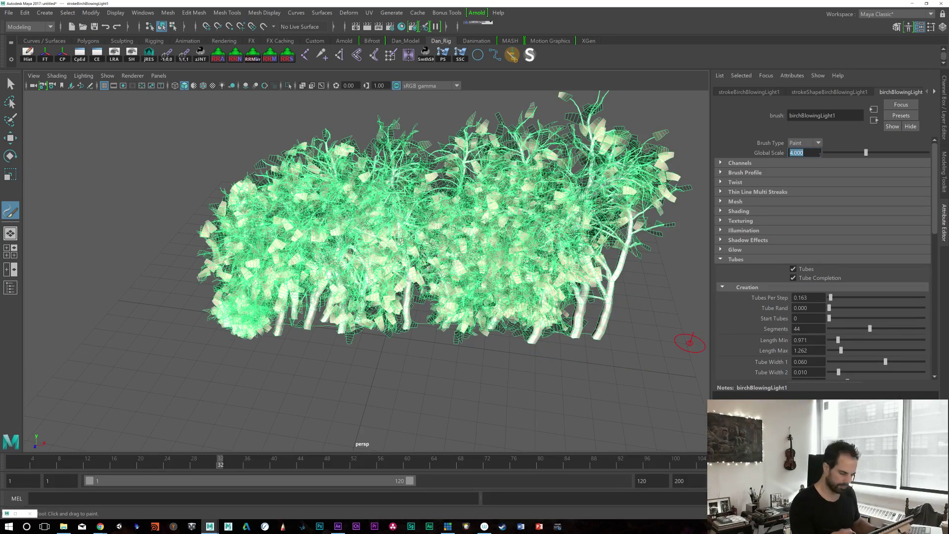
pyautogui.click(813, 339)
# Step: Set the tube Length Max to 8 and Length Min to 2
pyautogui.press('Tab')
pyautogui.write('3')
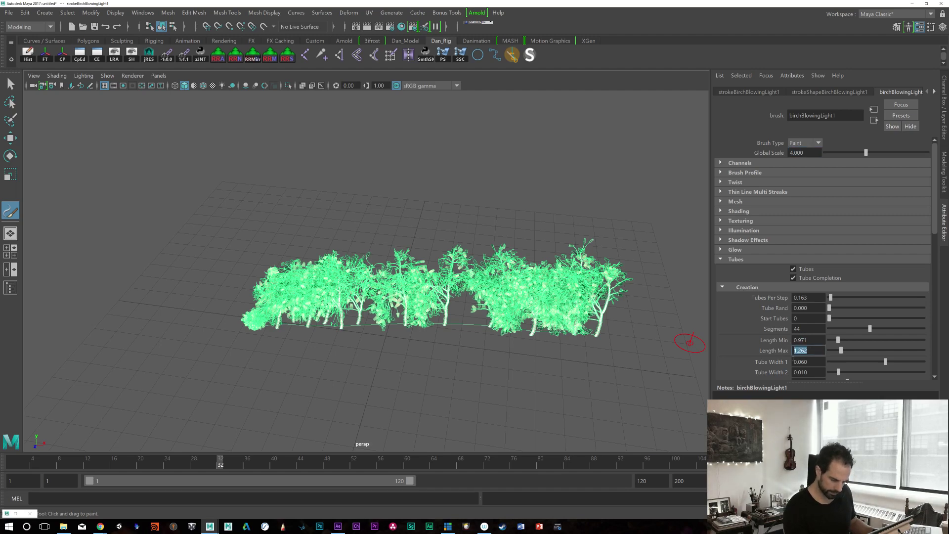
pyautogui.press('Return')
pyautogui.write('8')
pyautogui.press('Return')
pyautogui.click(815, 340)
pyautogui.write('2')
pyautogui.press('Return')
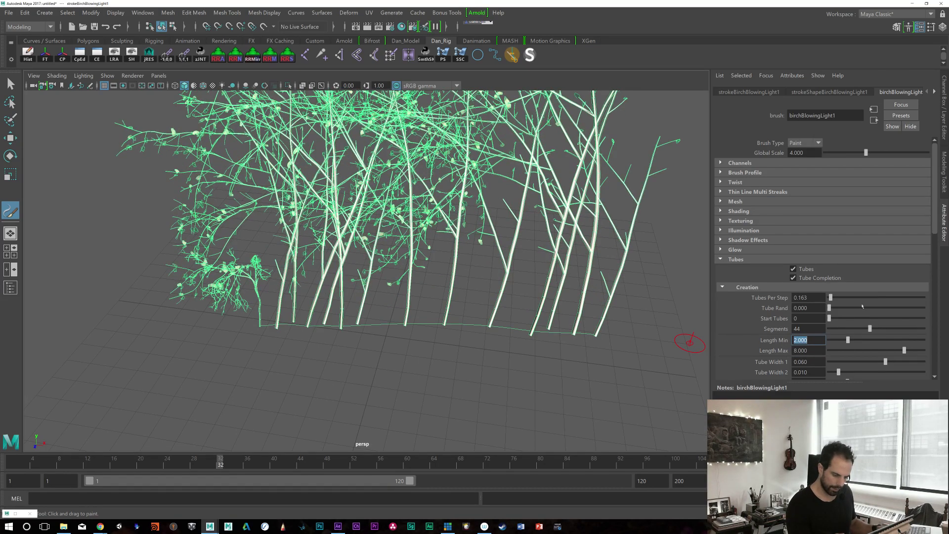
# Step: Raise Tube Width 2 to 0.038 to thicken the birch trunks
pyautogui.scroll(-3, 914, 267)
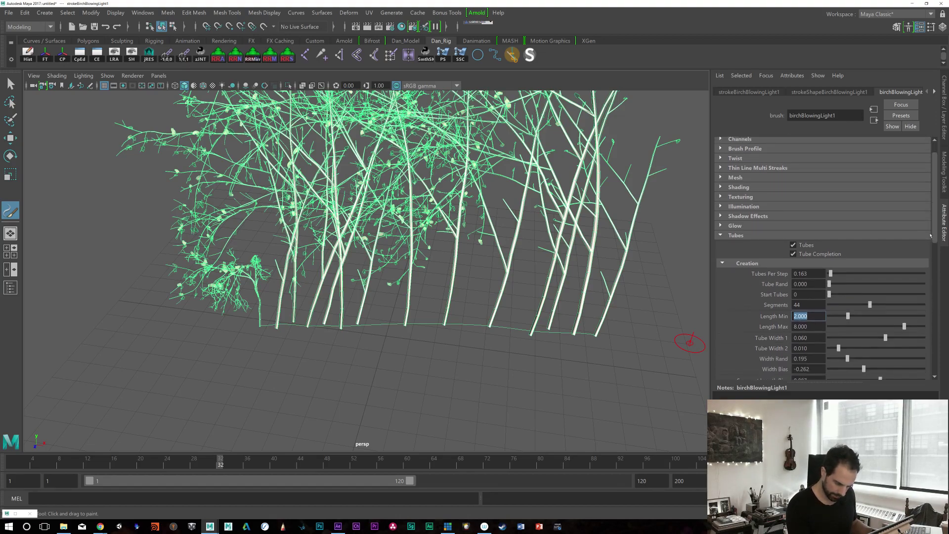
pyautogui.moveTo(836, 343); pyautogui.dragTo(920, 333)
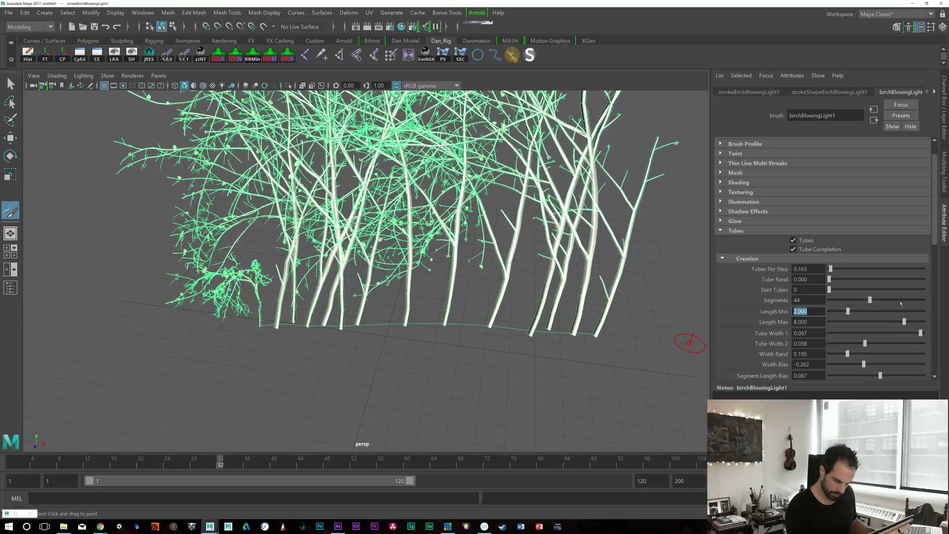
pyautogui.scroll(-6, 929, 230)
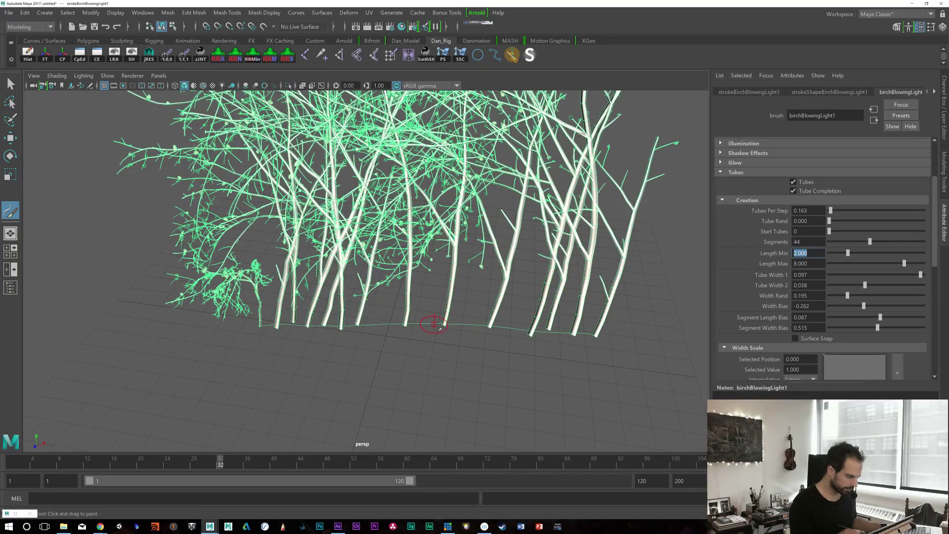
pyautogui.keyDown('alt'); pyautogui.moveTo(424, 321); pyautogui.dragTo(429, 403); pyautogui.keyUp('alt')
pyautogui.scroll(10, 429, 403)
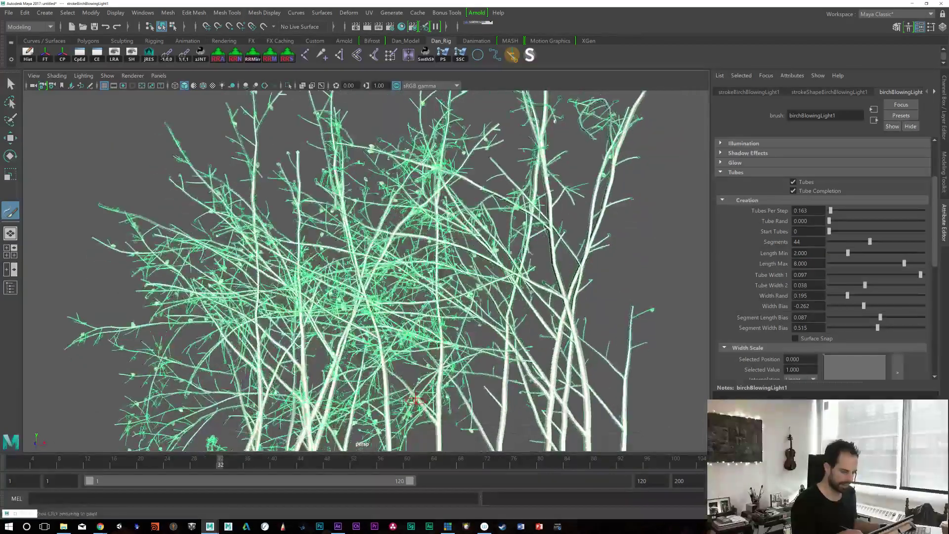
pyautogui.scroll(-10, 472, 362)
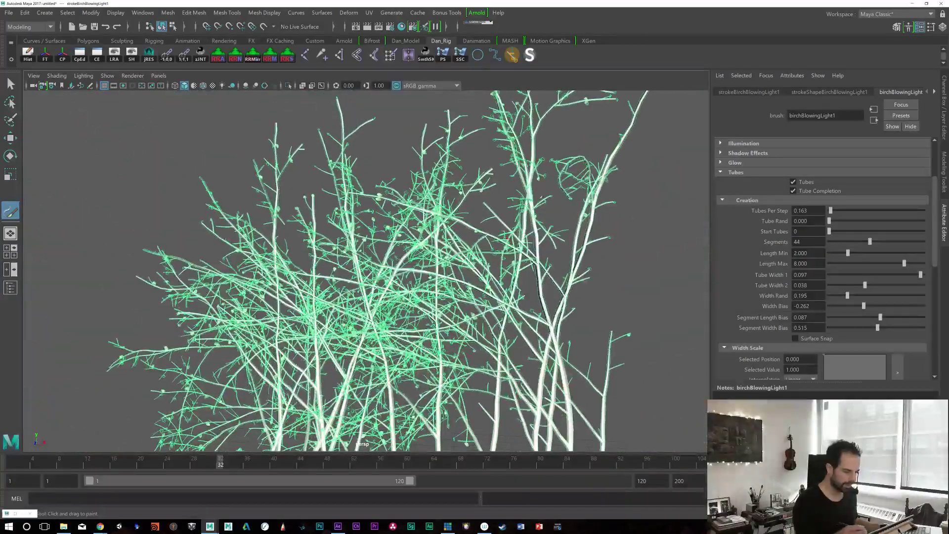
# Step: Deselect the birch strokes and render the current frame with Maya Software
pyautogui.press('q')
pyautogui.click(619, 249)
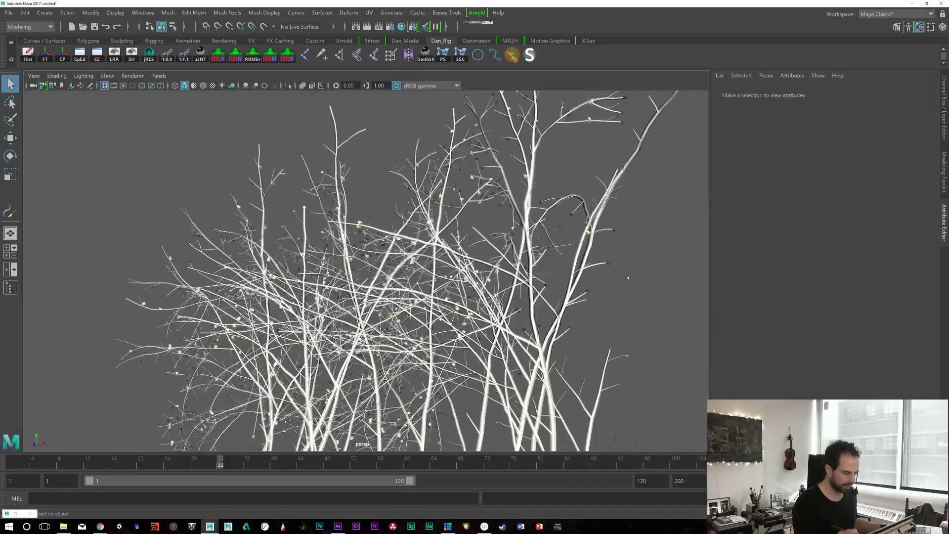
pyautogui.click(367, 26)
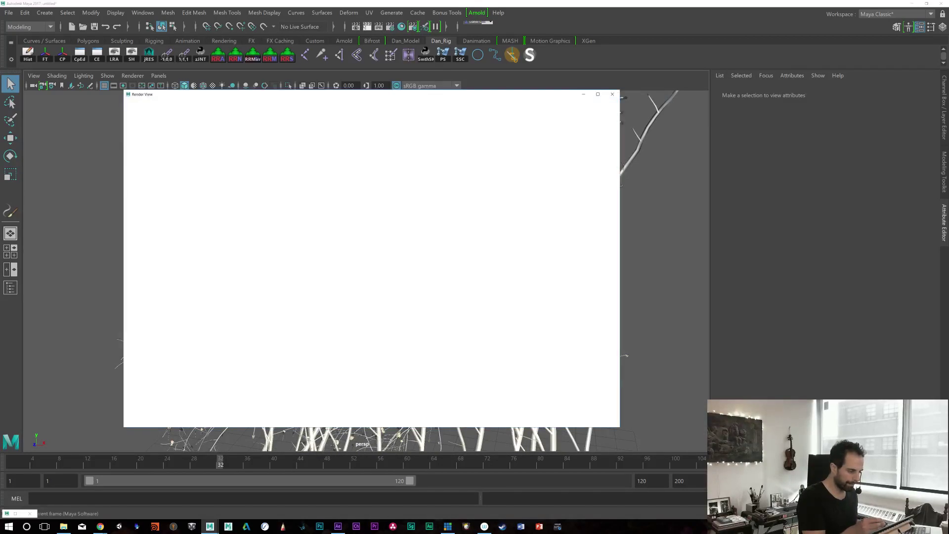
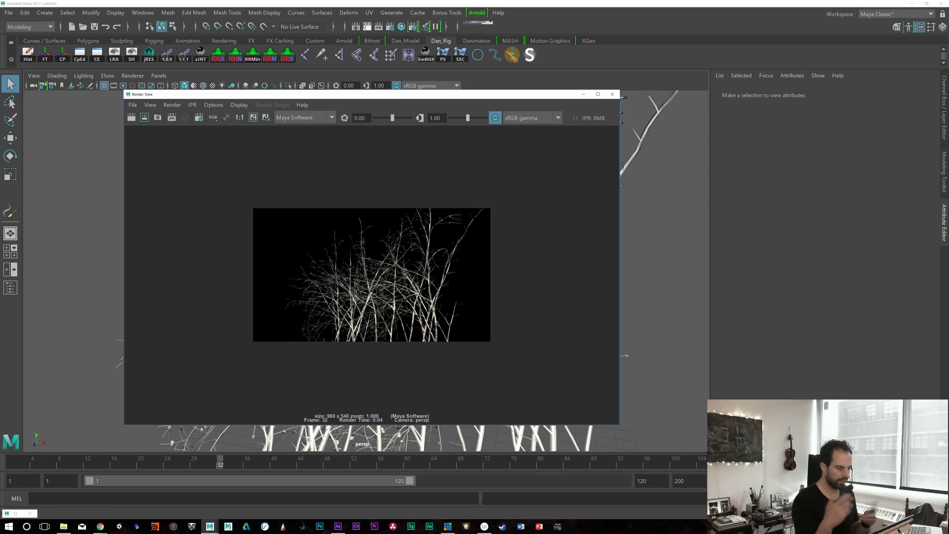
# Step: Close the Render View and play the birch trees' wind animation from frame 1
pyautogui.click(612, 93)
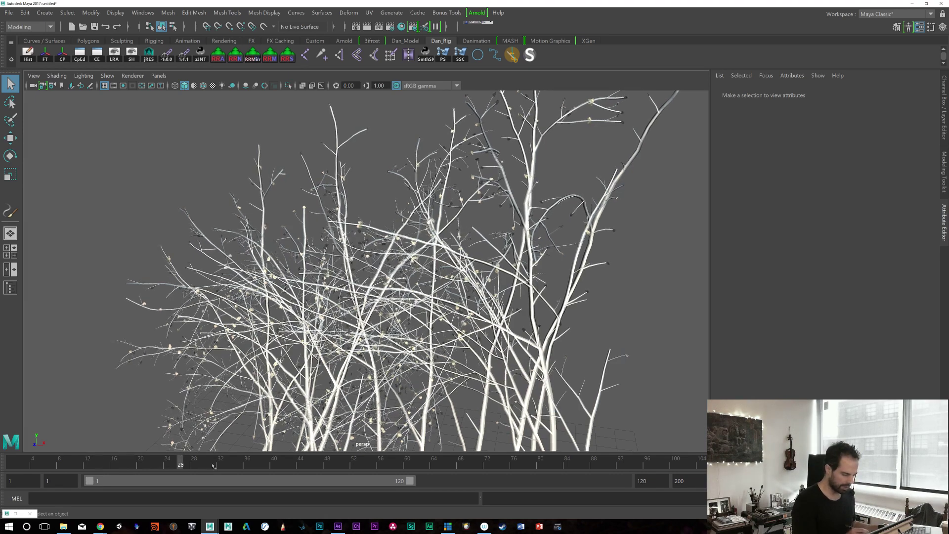
pyautogui.moveTo(90, 460); pyautogui.dragTo(13, 463)
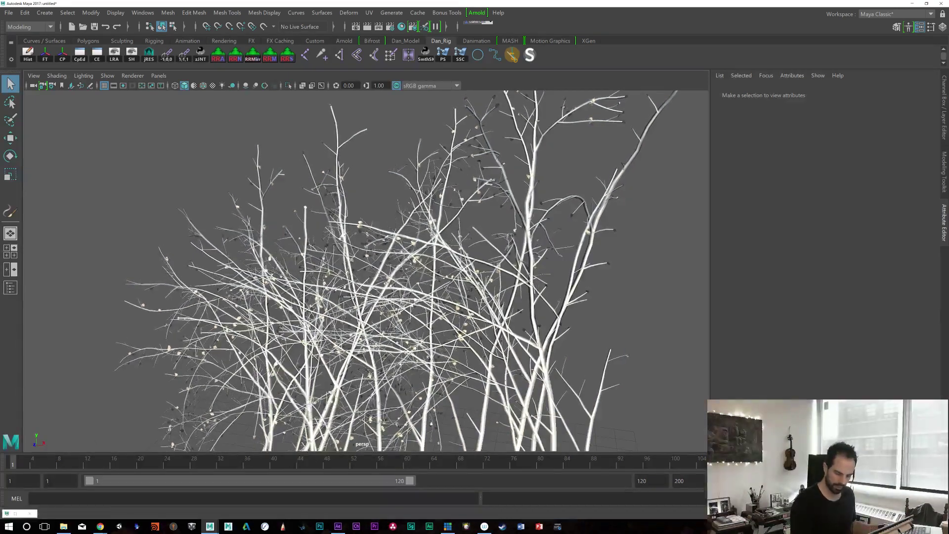
pyautogui.hotkey('alt', 'v')
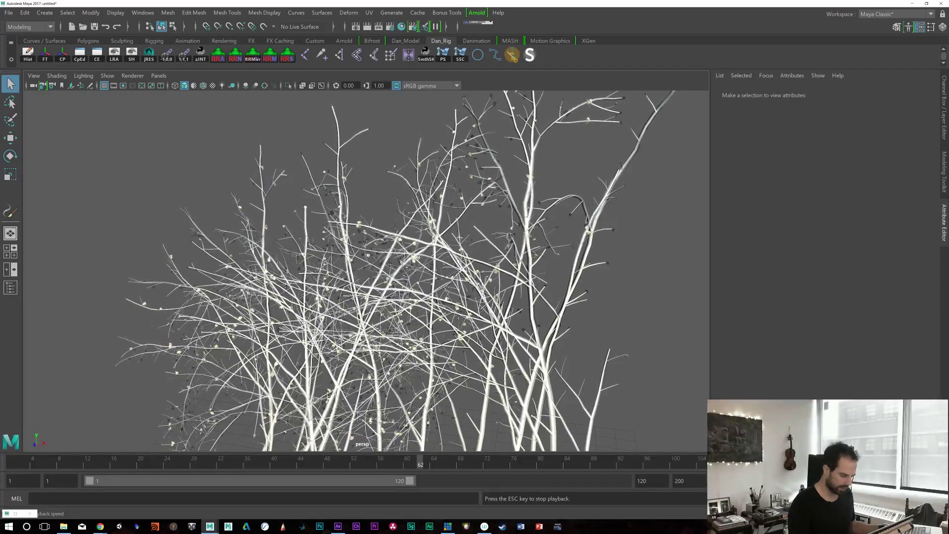
pyautogui.press('Escape')
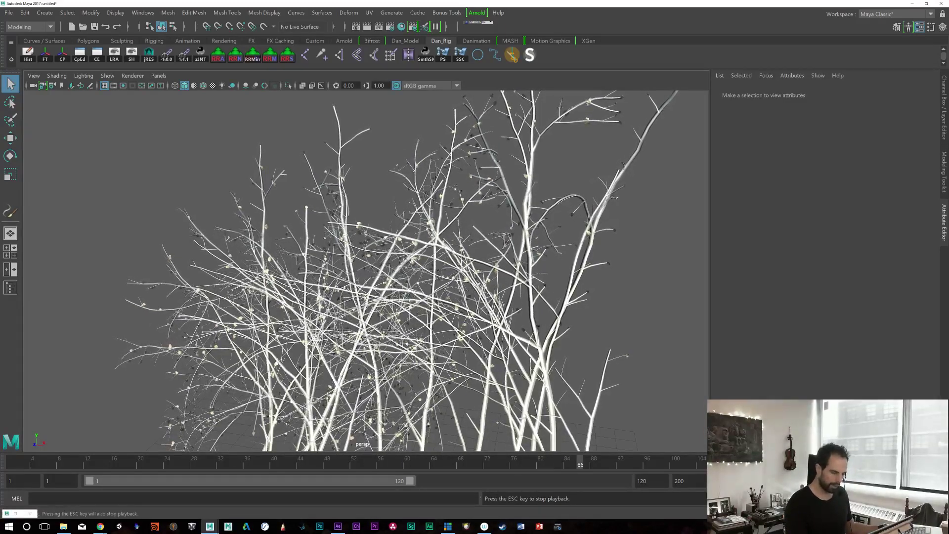
# Step: Replay the wind animation from the first frame and stop it at frame 80
pyautogui.scroll(5, 366, 270)
pyautogui.scroll(-5, 365, 270)
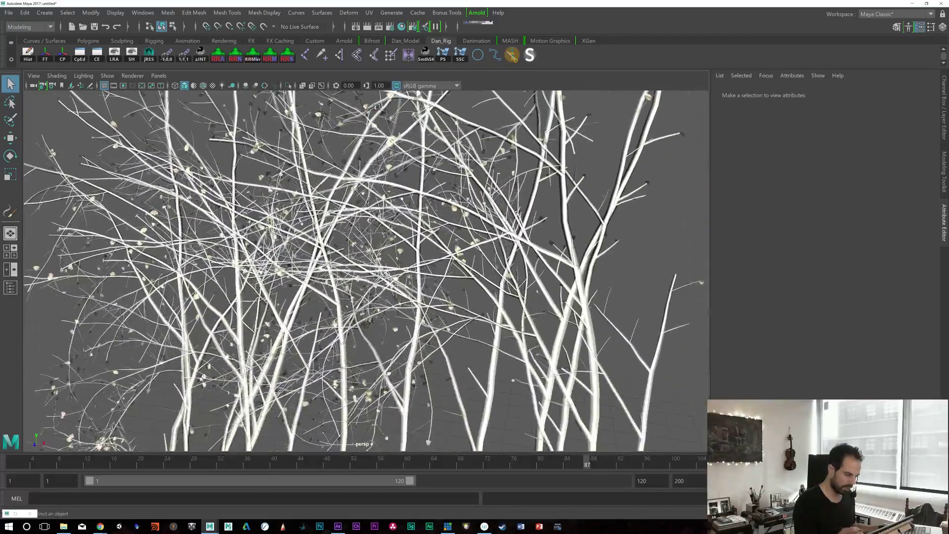
pyautogui.scroll(5, 365, 269)
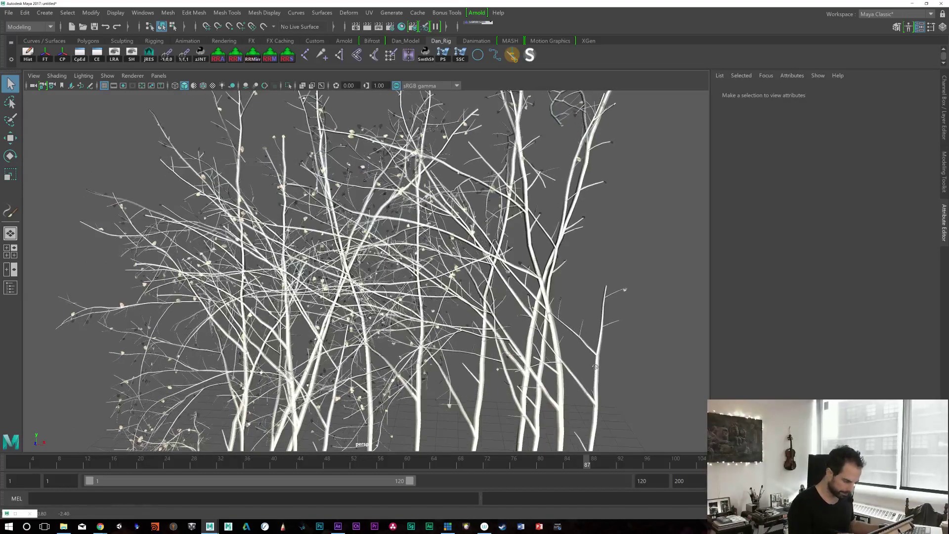
pyautogui.hotkey('alt', 'shift', 'v')
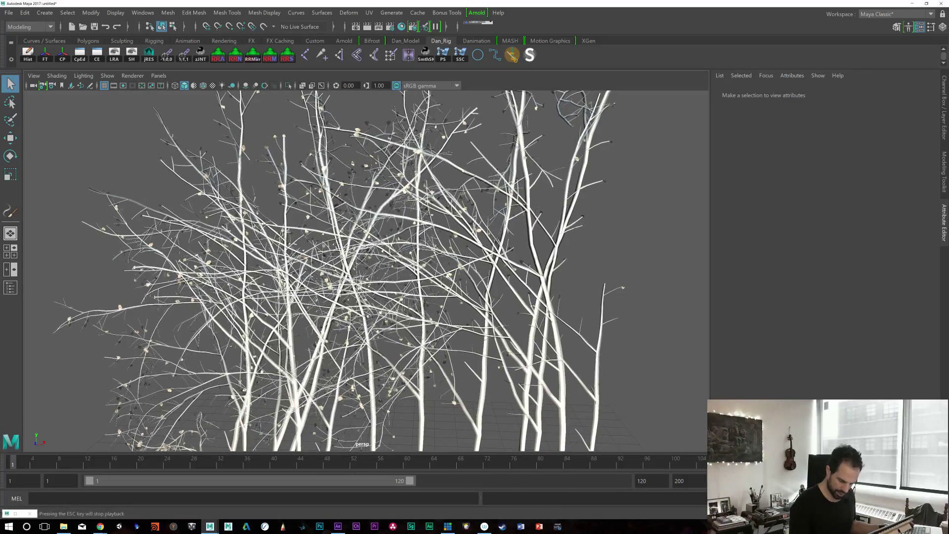
pyautogui.hotkey('alt', 'v')
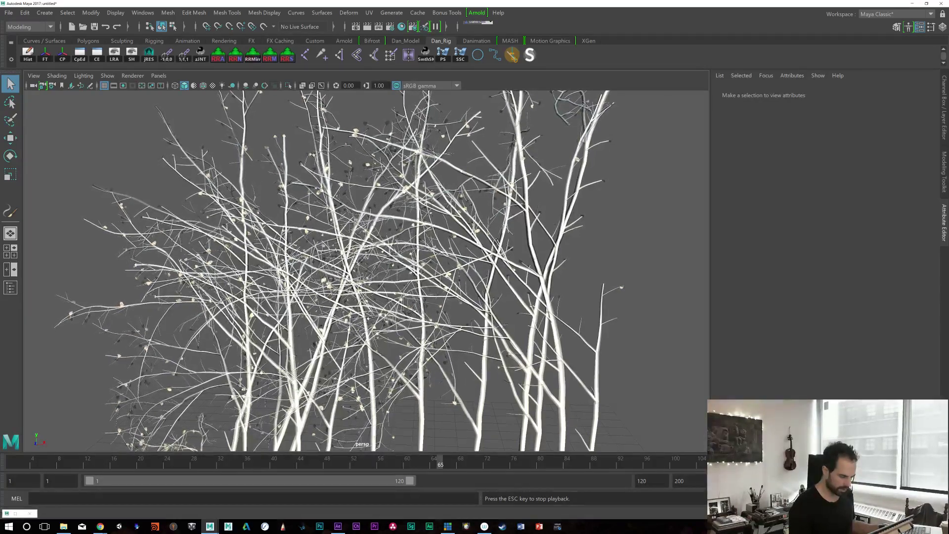
pyautogui.press('Escape')
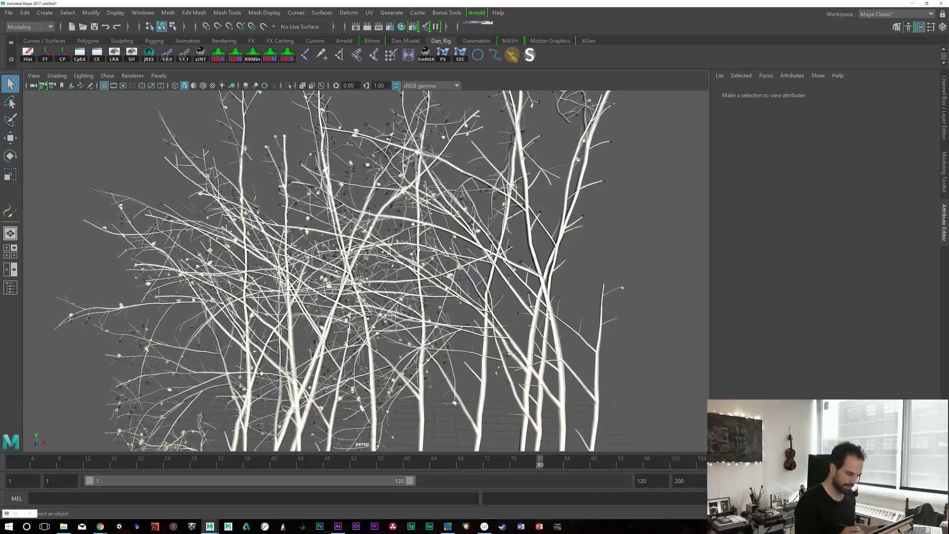
# Step: Select the birch stroke and set its Tubes Per Step to 0.1
pyautogui.click(495, 373)
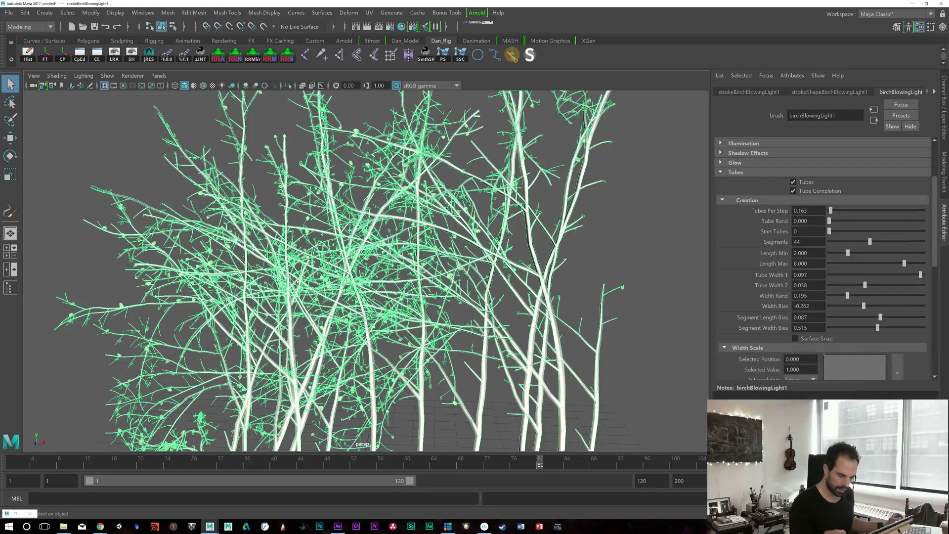
pyautogui.doubleClick(801, 211)
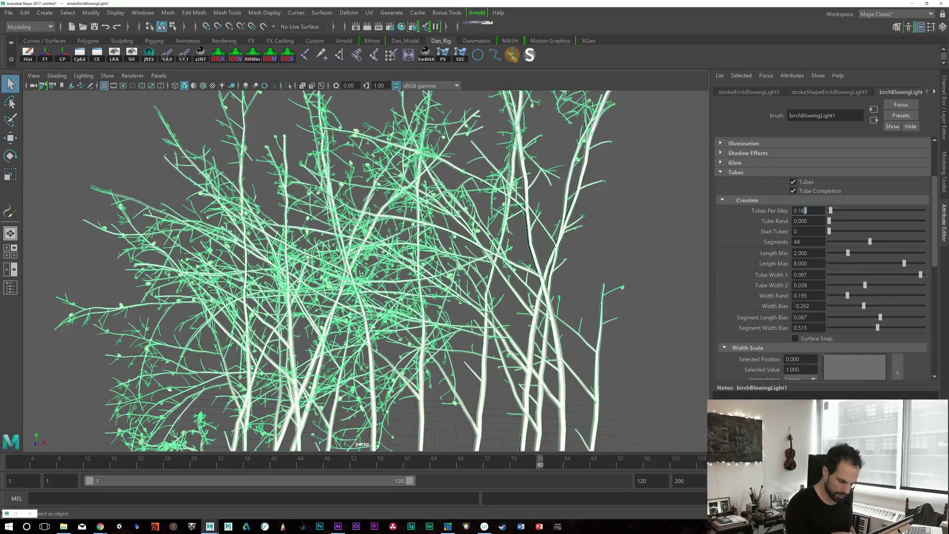
pyautogui.write('0.05')
pyautogui.press('Return')
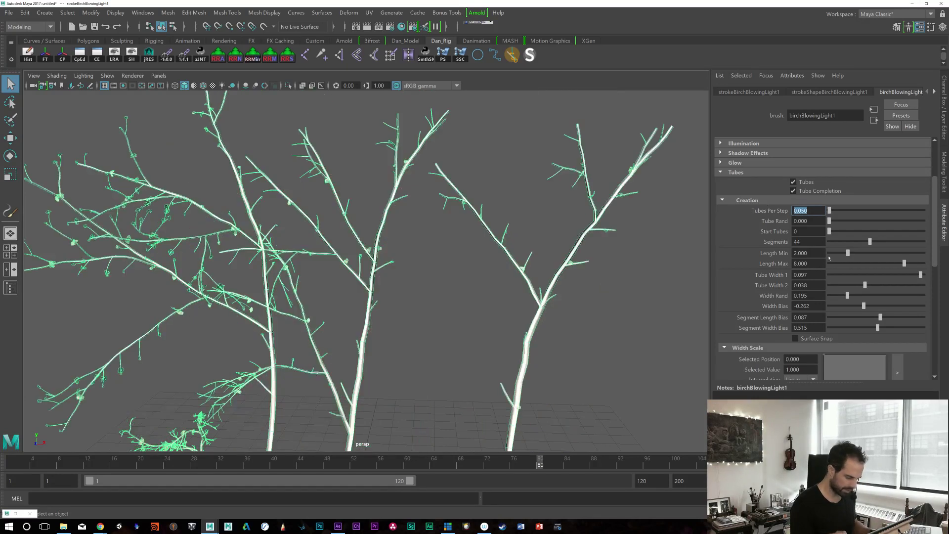
pyautogui.press('BackSpace')
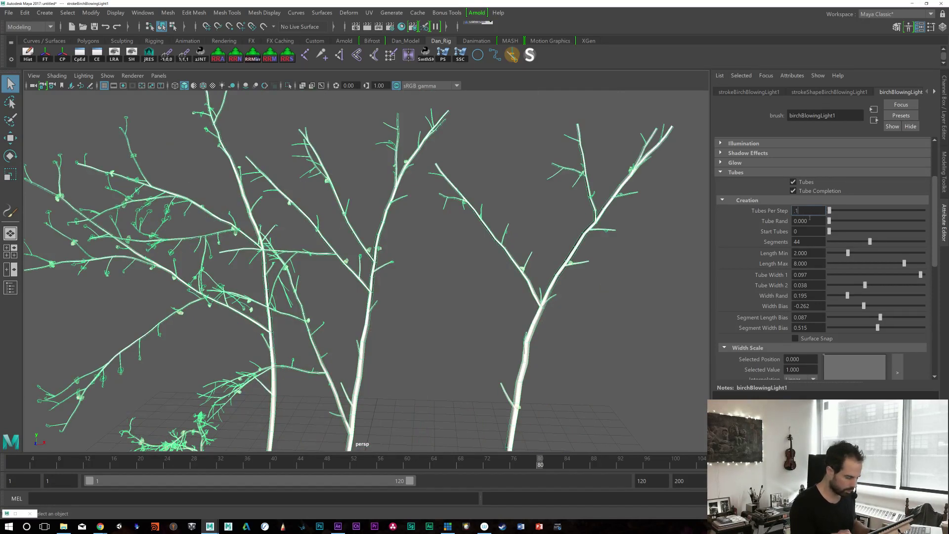
pyautogui.press('Return')
# Step: Expand the brush's Growth and Branches sections in the Attribute Editor
pyautogui.keyDown('alt'); pyautogui.moveTo(469, 317); pyautogui.dragTo(503, 340); pyautogui.keyUp('alt')
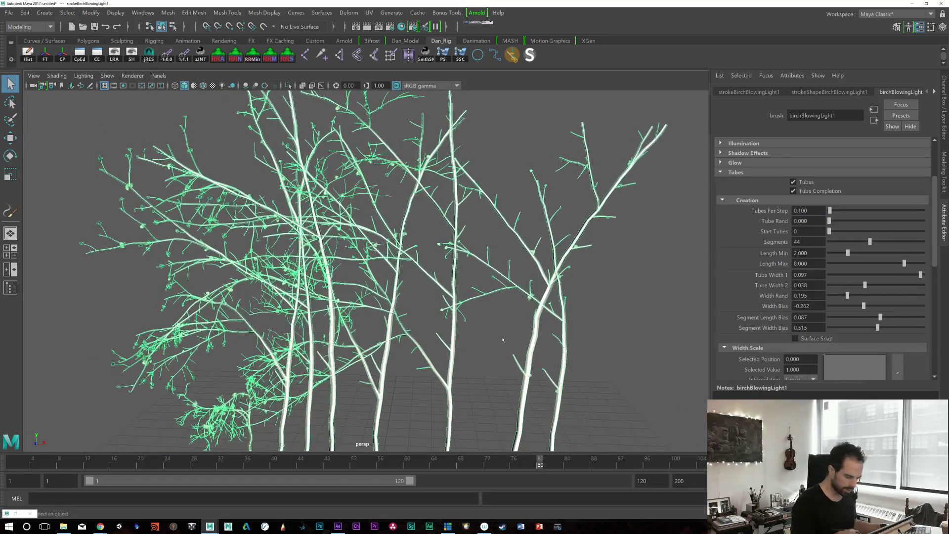
pyautogui.moveTo(931, 224); pyautogui.dragTo(929, 328)
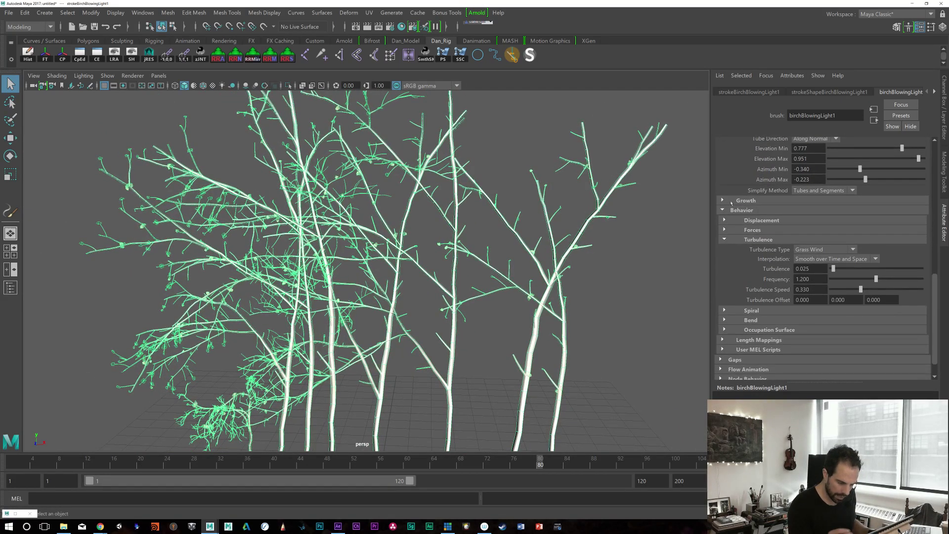
pyautogui.click(722, 200)
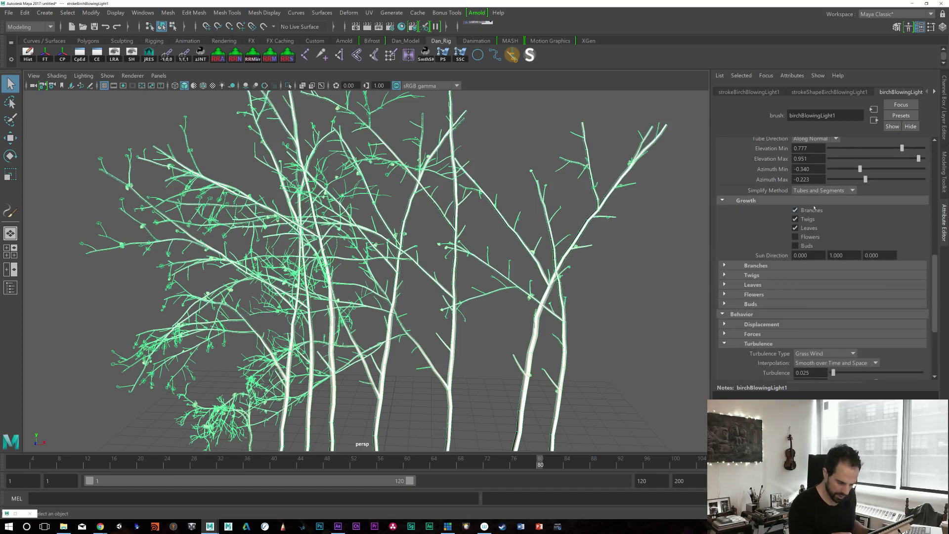
pyautogui.click(723, 265)
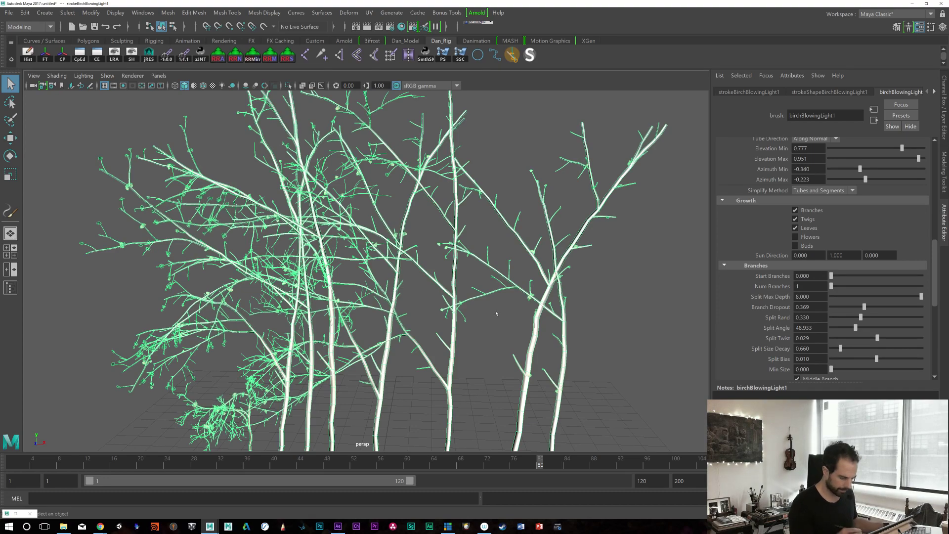
# Step: Test Start Branches and try Num Branches at 2, leaving it at 1
pyautogui.scroll(-3, 591, 383)
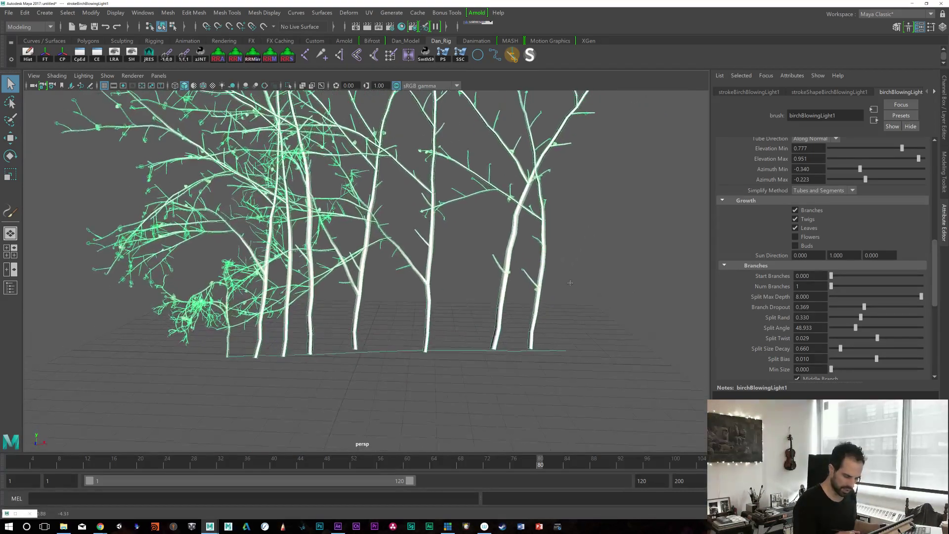
pyautogui.moveTo(831, 275)
pyautogui.mouseDown()
pyautogui.moveTo(856, 276)
pyautogui.moveTo(827, 281)
pyautogui.mouseUp()
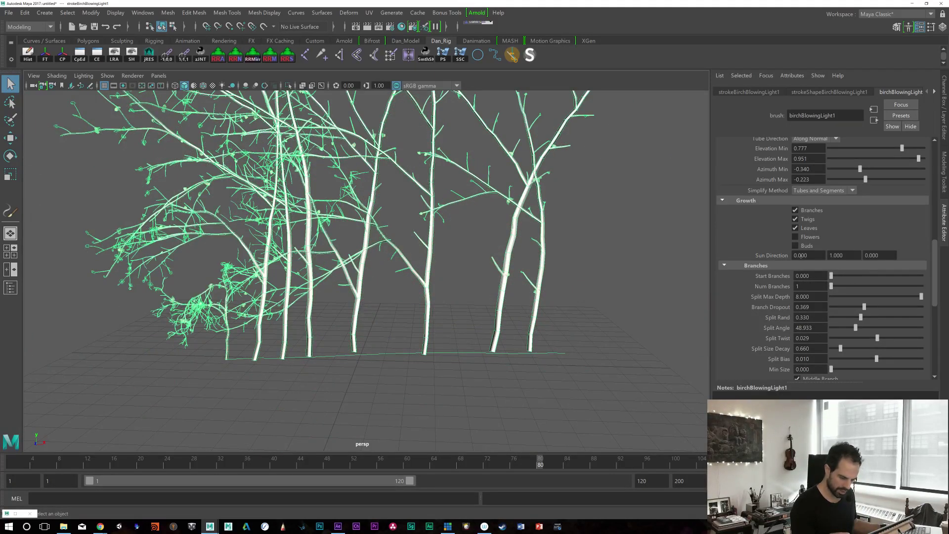
pyautogui.click(801, 286)
pyautogui.write('2')
pyautogui.press('Return')
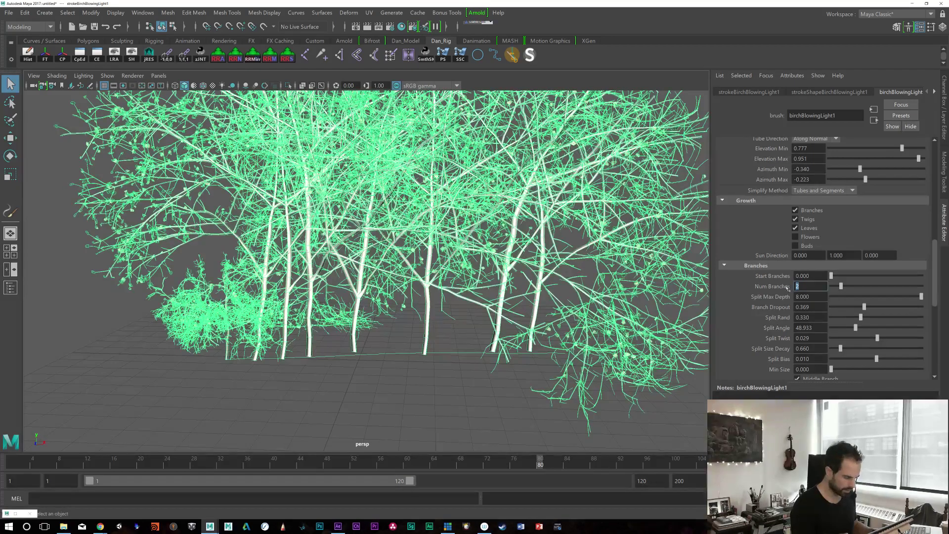
pyautogui.write('1')
pyautogui.press('Return')
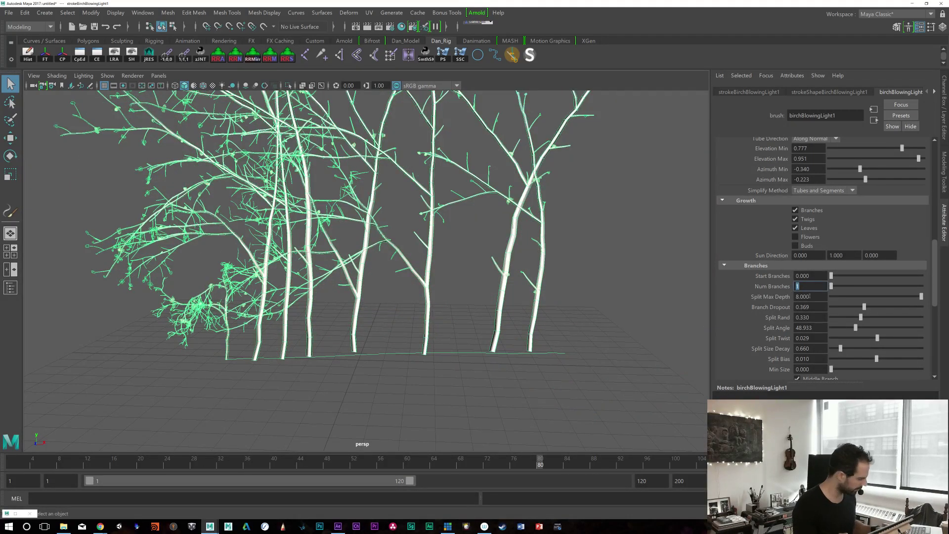
pyautogui.write('2')
pyautogui.press('Return')
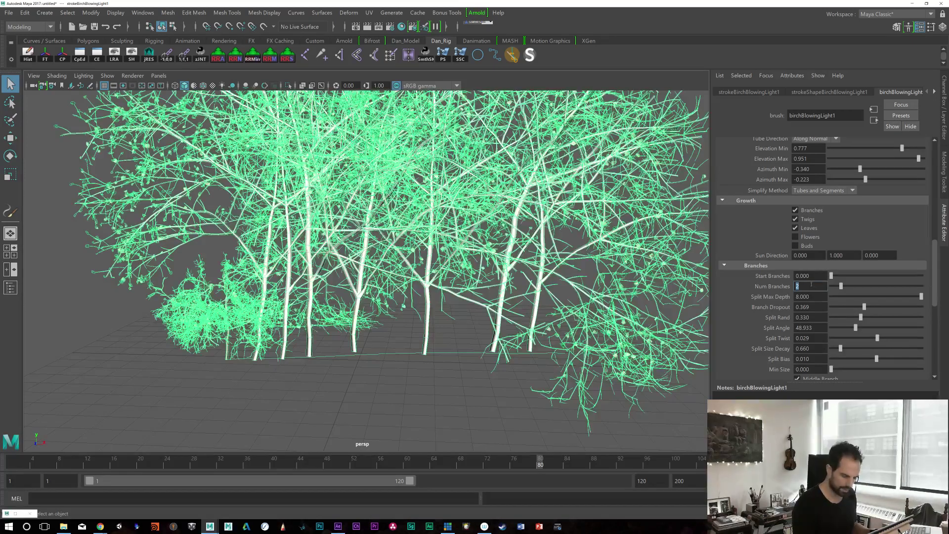
pyautogui.write('1')
pyautogui.press('Return')
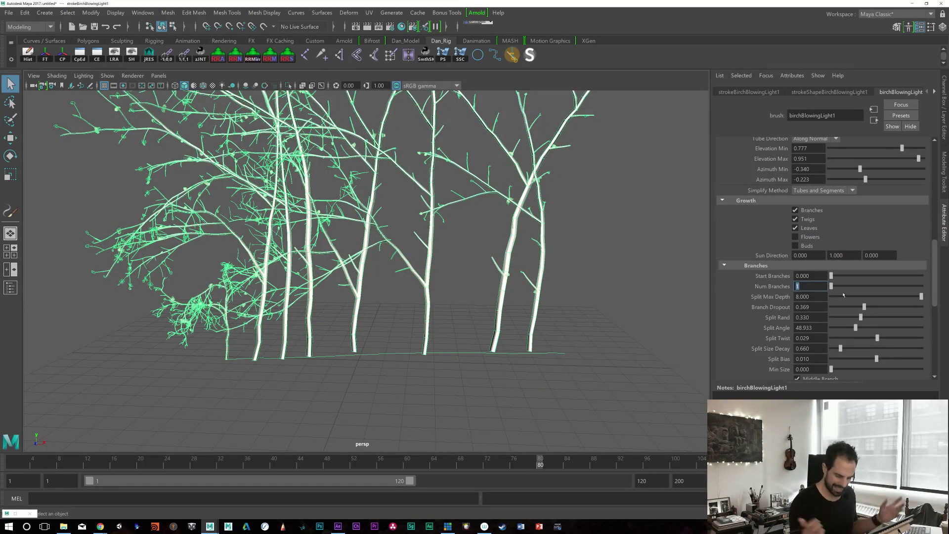
# Step: Lower Split Max Depth to 7.474 and raise Split Twist to 0.178
pyautogui.moveTo(917, 296)
pyautogui.mouseDown()
pyautogui.moveTo(904, 296)
pyautogui.moveTo(915, 296)
pyautogui.mouseUp()
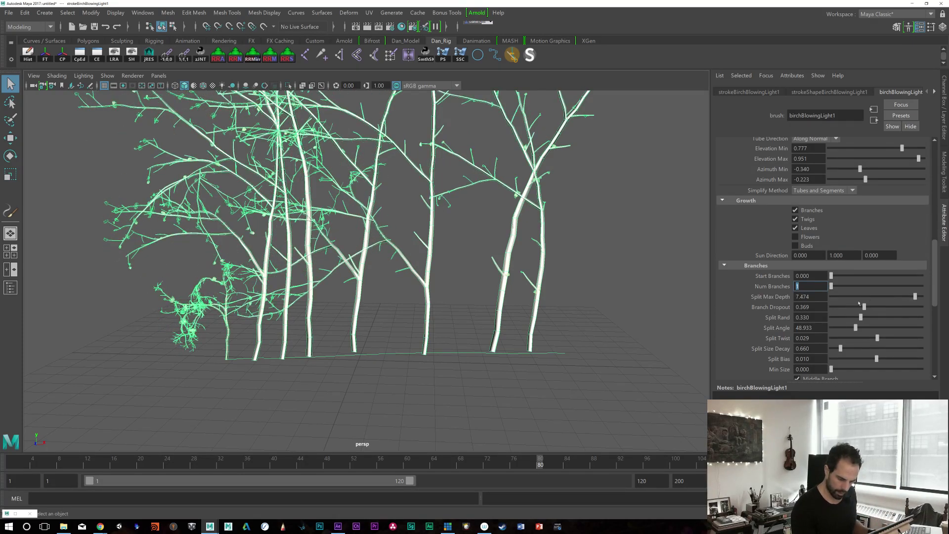
pyautogui.scroll(-3, 899, 286)
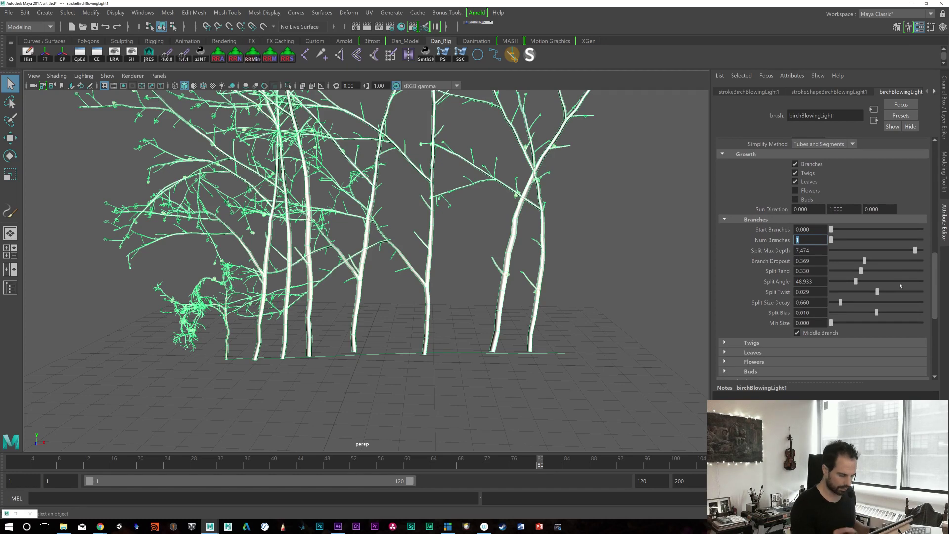
pyautogui.keyDown('alt'); pyautogui.moveTo(545, 275); pyautogui.dragTo(478, 323); pyautogui.keyUp('alt')
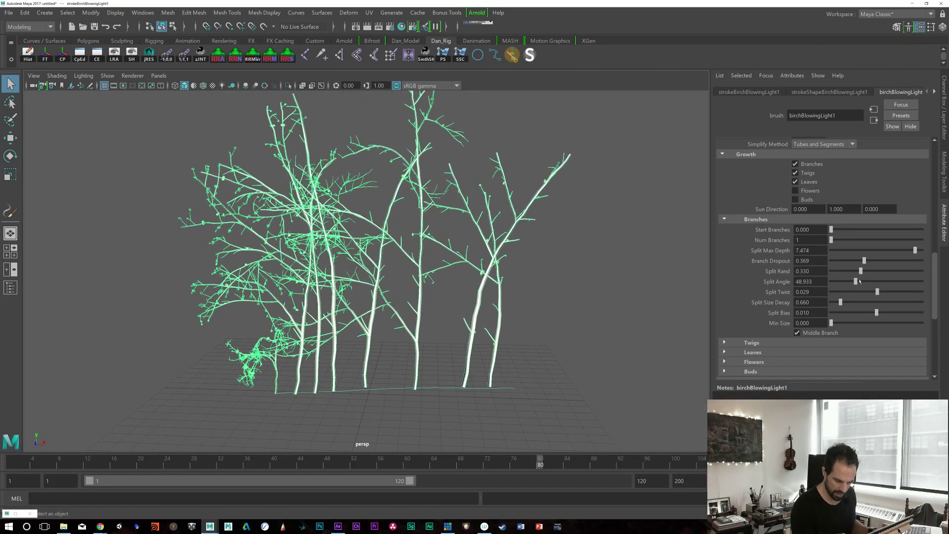
pyautogui.moveTo(877, 291); pyautogui.dragTo(883, 291)
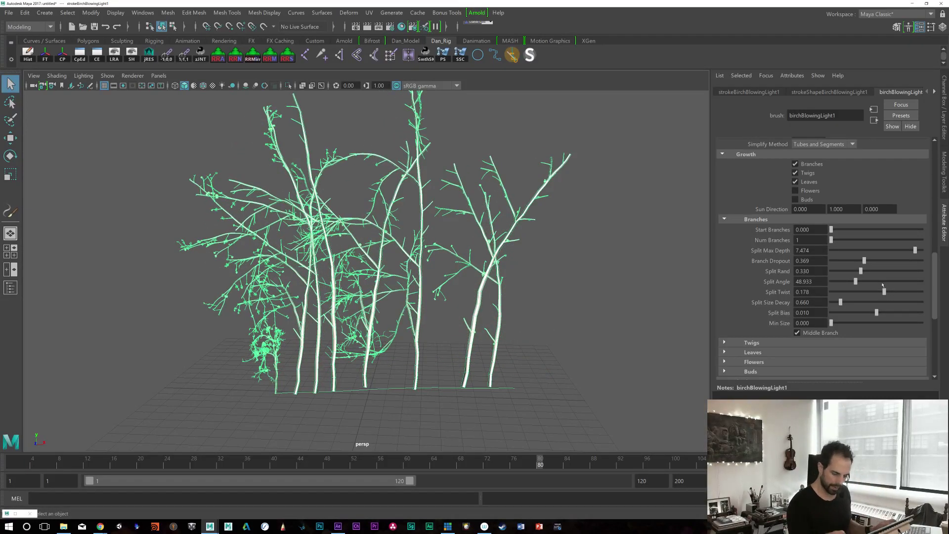
# Step: Toggle Middle Branch off and back on, then expand the Twigs section
pyautogui.click(796, 332)
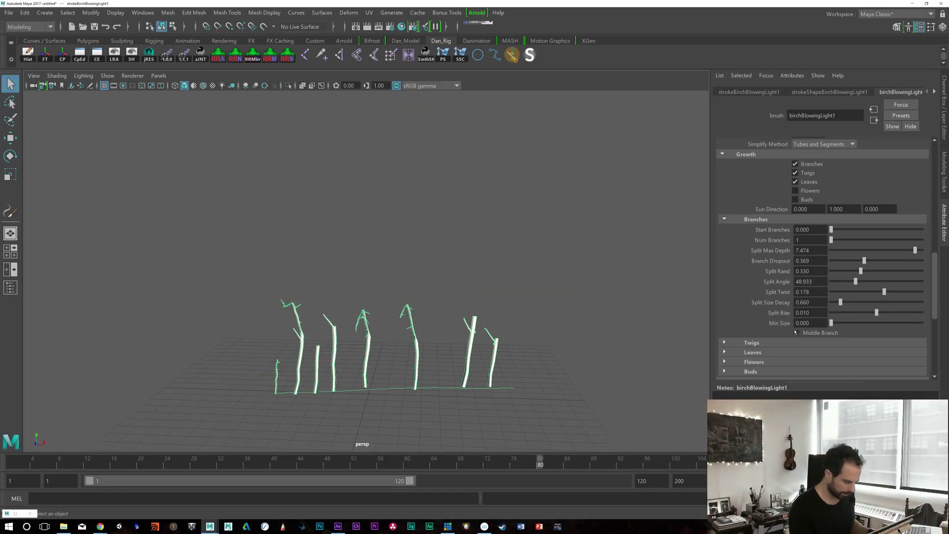
pyautogui.click(796, 332)
pyautogui.click(724, 342)
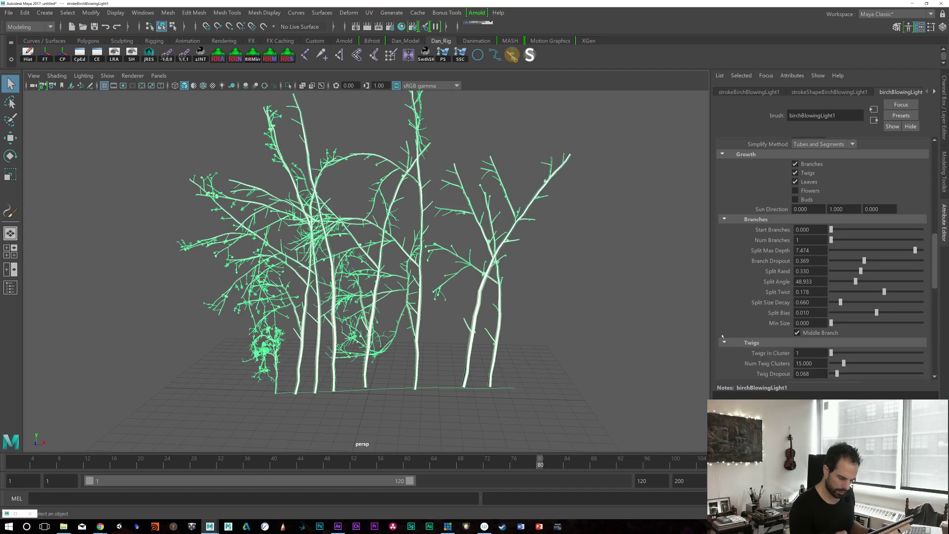
# Step: Set twigs to 2 per cluster, 15 twig clusters and a twig length of 1.205
pyautogui.moveTo(934, 250); pyautogui.dragTo(933, 271)
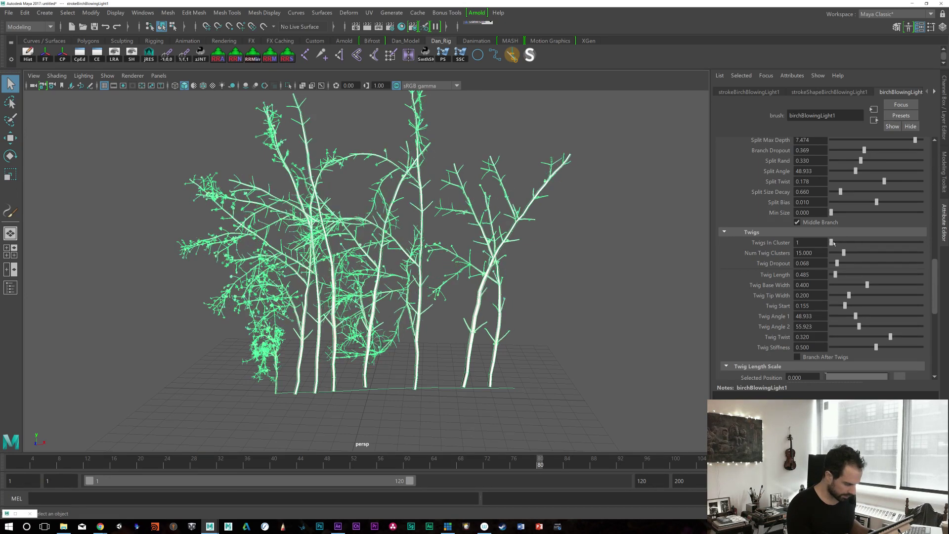
pyautogui.moveTo(831, 243); pyautogui.dragTo(844, 242)
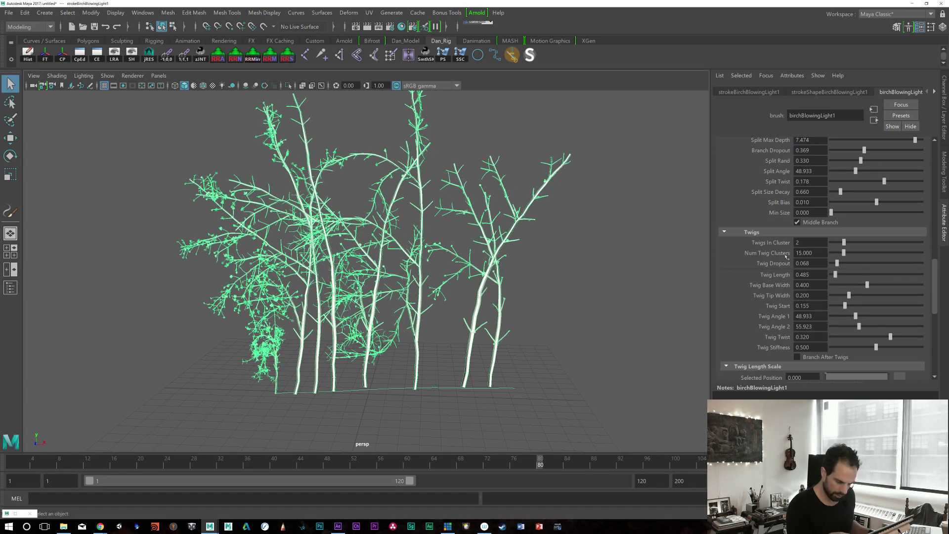
pyautogui.moveTo(835, 274); pyautogui.dragTo(841, 274)
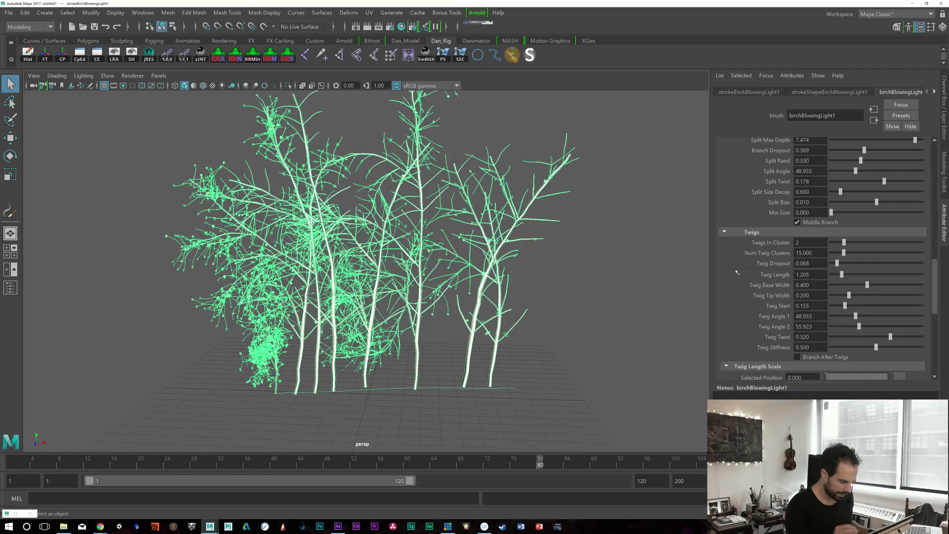
pyautogui.keyDown('alt'); pyautogui.moveTo(504, 335); pyautogui.dragTo(560, 346, button='right'); pyautogui.keyUp('alt')
pyautogui.scroll(-5, 930, 289)
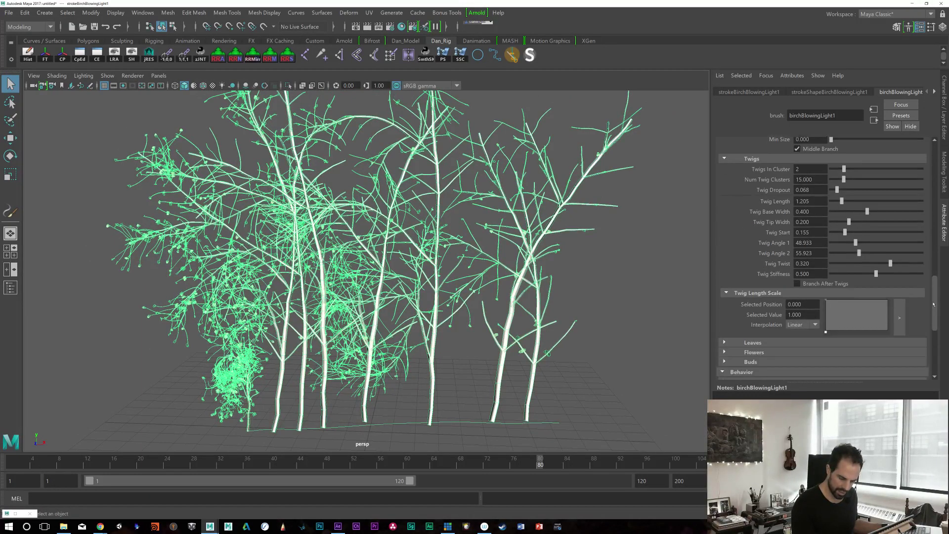
# Step: Reshape the Twig Length Scale ramp, raising its end and adding a point at 0.736, 0.750
pyautogui.moveTo(844, 277); pyautogui.dragTo(853, 285)
pyautogui.click(882, 302)
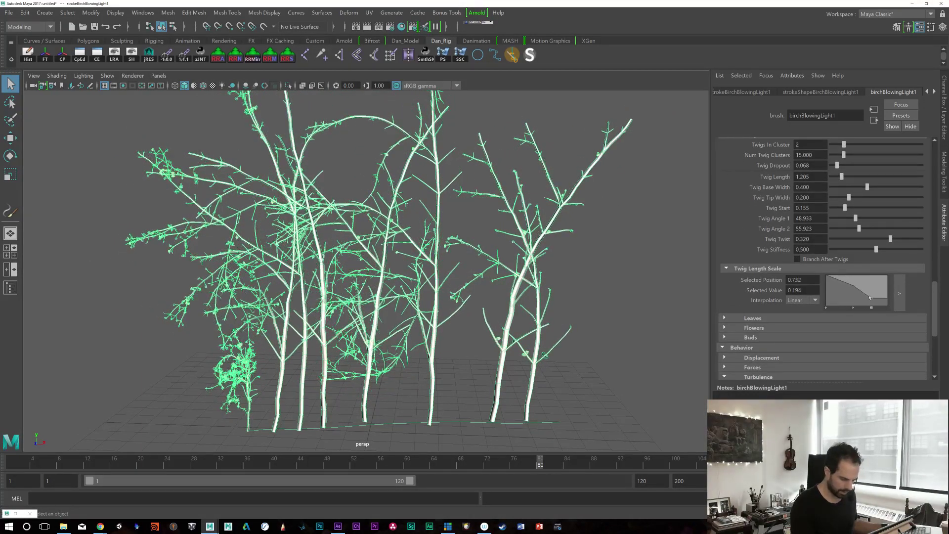
pyautogui.moveTo(882, 302); pyautogui.dragTo(884, 300)
pyautogui.click(842, 275)
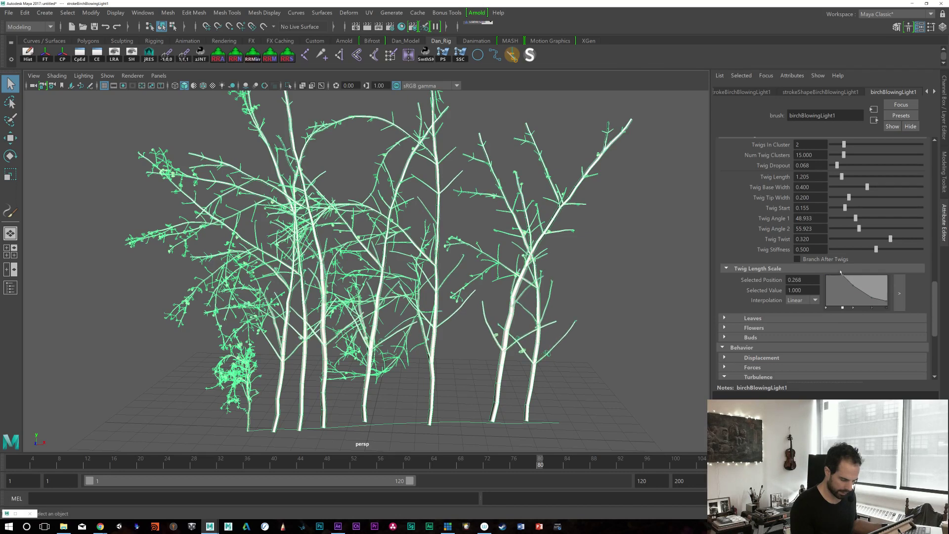
pyautogui.click(858, 282)
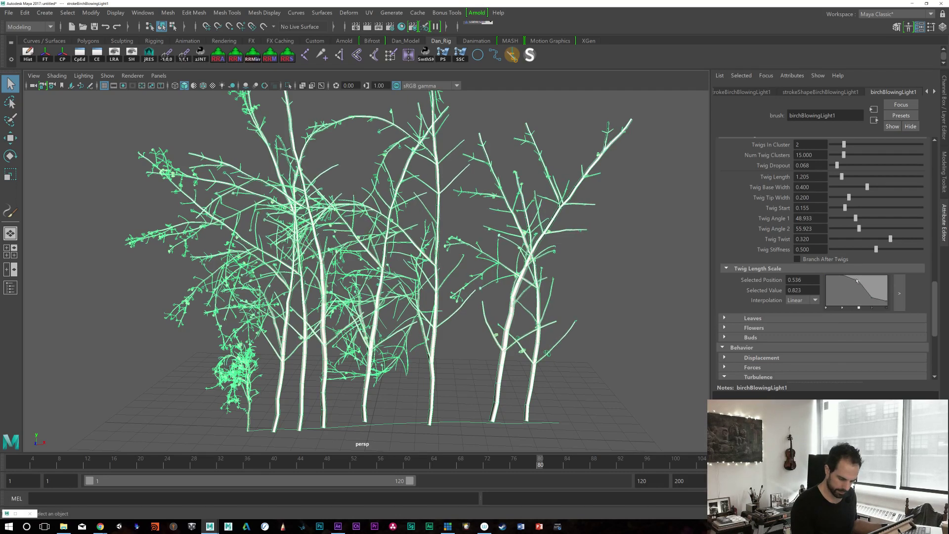
pyautogui.moveTo(870, 293); pyautogui.dragTo(887, 268)
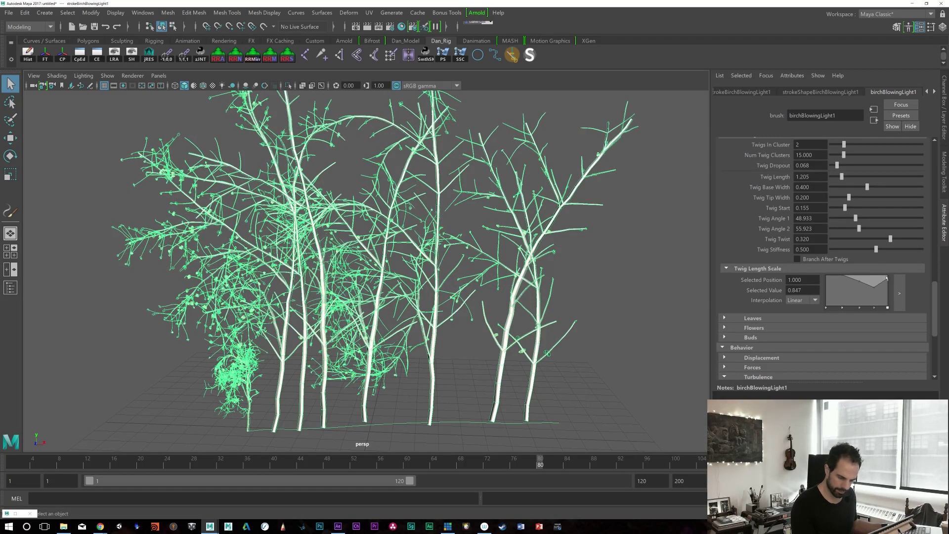
pyautogui.click(857, 280)
pyautogui.click(871, 285)
pyautogui.moveTo(514, 292)
pyautogui.keyDown('alt'); pyautogui.mouseDown()
pyautogui.moveTo(554, 295)
pyautogui.moveTo(508, 296)
pyautogui.mouseUp(); pyautogui.keyUp('alt')
pyautogui.keyDown('alt'); pyautogui.moveTo(508, 297); pyautogui.dragTo(474, 317, button='right'); pyautogui.keyUp('alt')
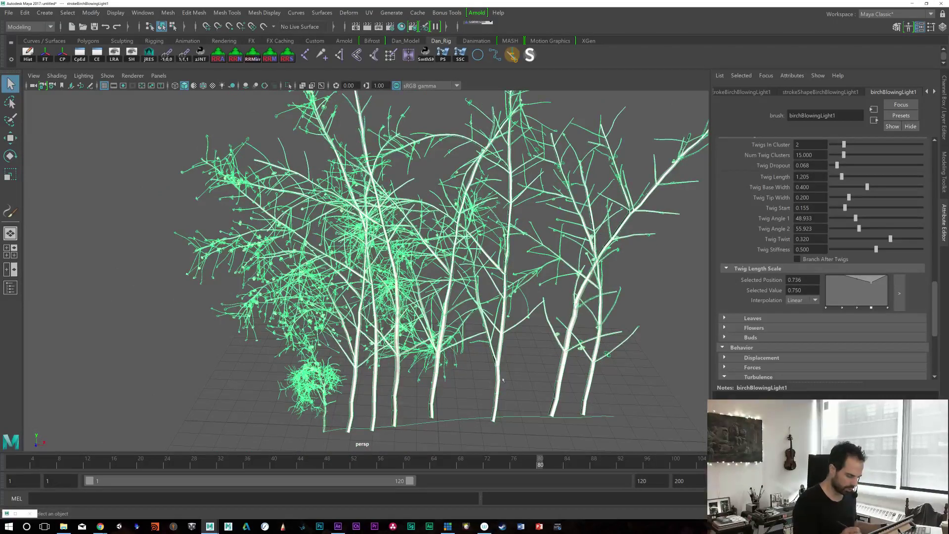
pyautogui.keyDown('alt'); pyautogui.moveTo(499, 356); pyautogui.dragTo(510, 389, button='right'); pyautogui.keyUp('alt')
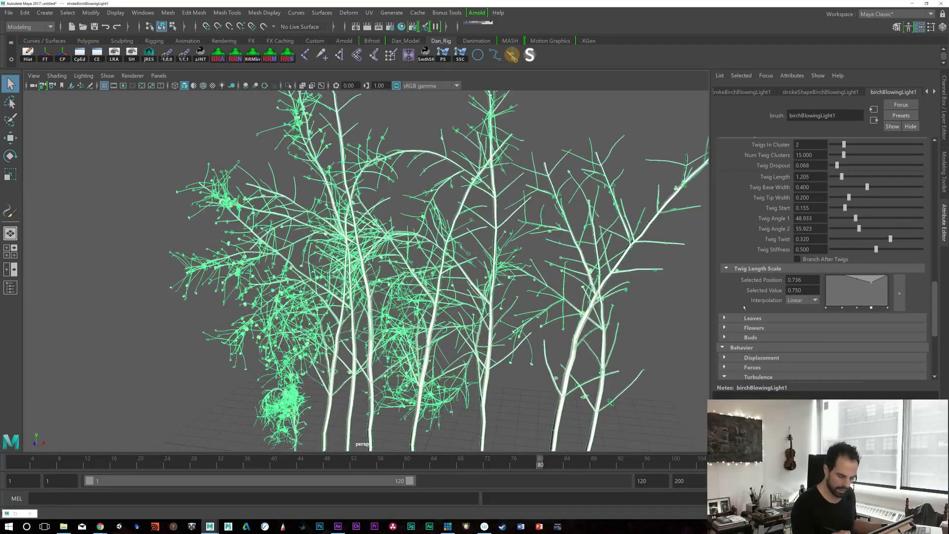
# Step: Expand Leaves and raise leaves per cluster from 2 to 3
pyautogui.click(730, 317)
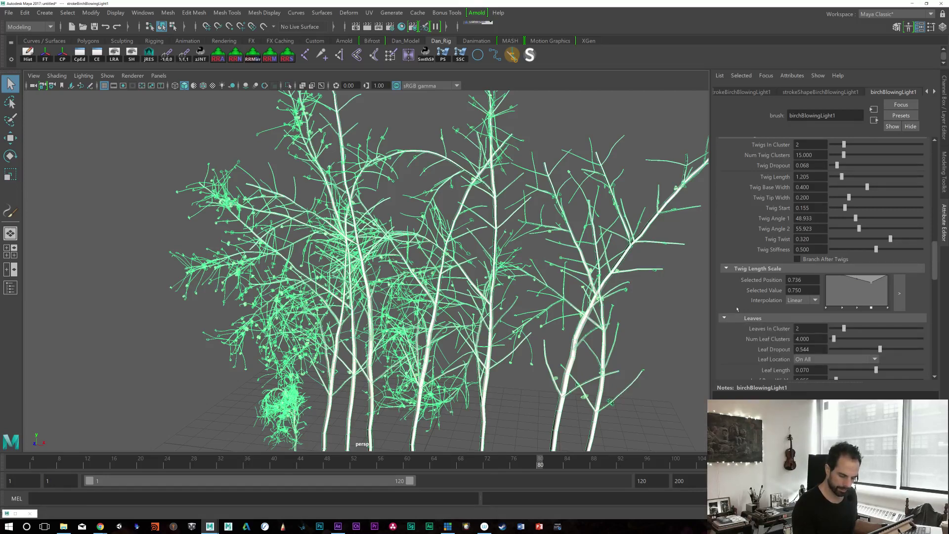
pyautogui.click(811, 328)
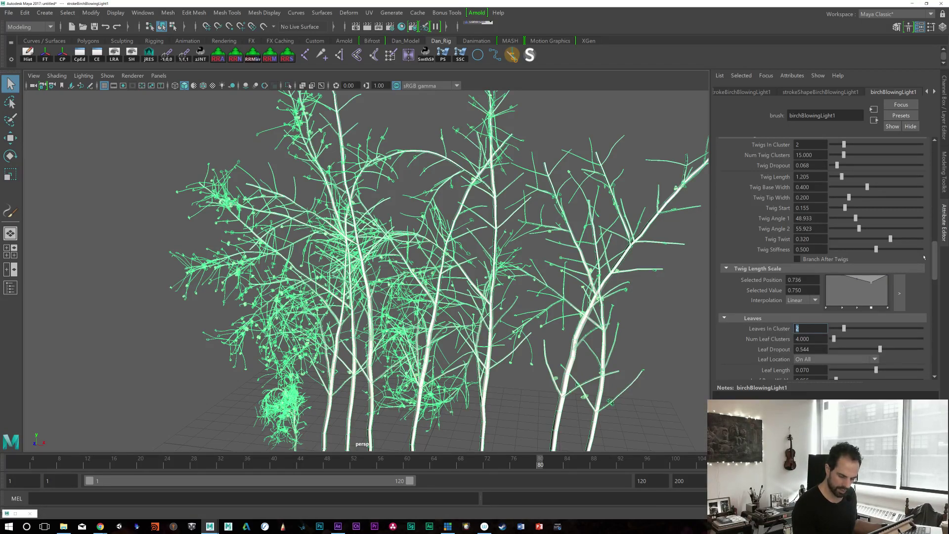
pyautogui.scroll(-3, 932, 261)
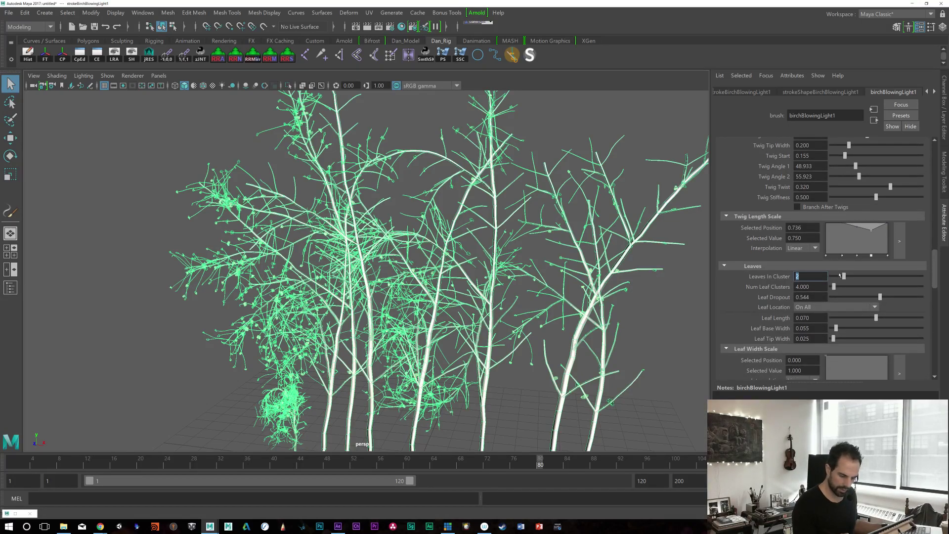
pyautogui.moveTo(844, 276); pyautogui.dragTo(856, 275)
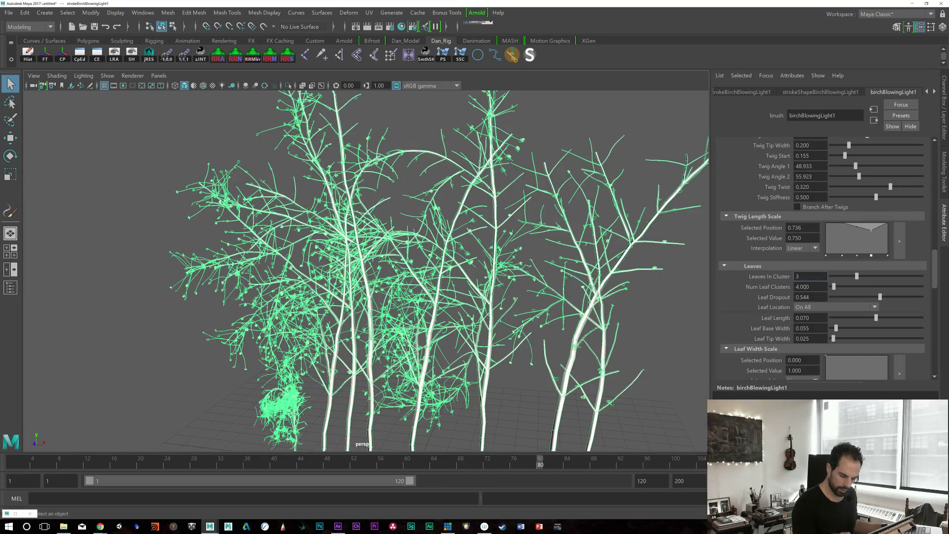
pyautogui.doubleClick(796, 275)
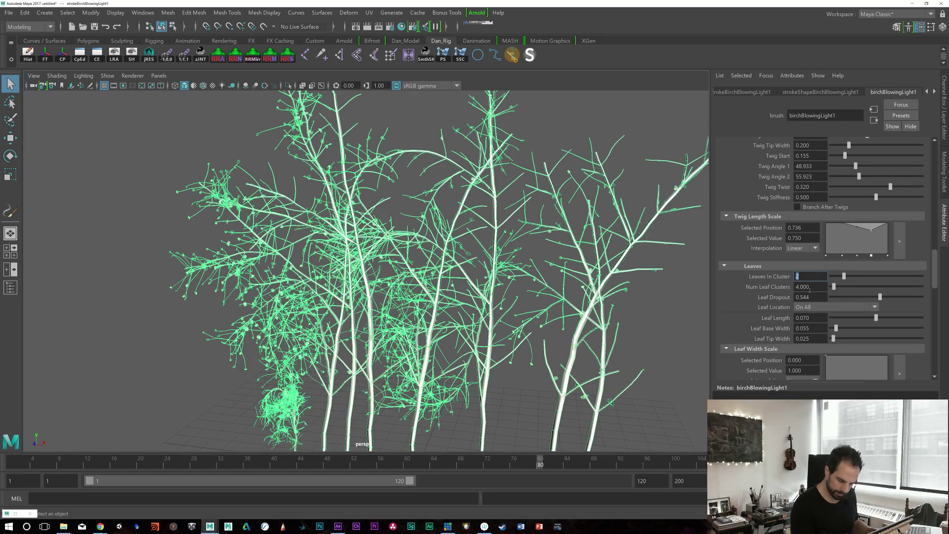
# Step: Set 8 leaf clusters, Leaf Length 0.124, Leaf Base Width 0.140 and Leaf Tip Width 0.132
pyautogui.moveTo(833, 286)
pyautogui.mouseDown()
pyautogui.moveTo(860, 287)
pyautogui.moveTo(845, 286)
pyautogui.mouseUp()
pyautogui.press('Tab')
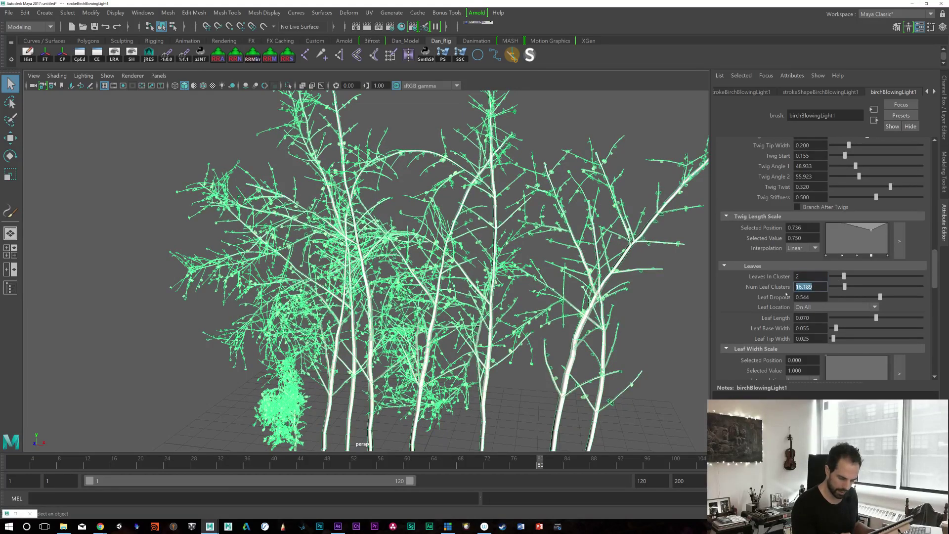
pyautogui.write('8')
pyautogui.press('Return')
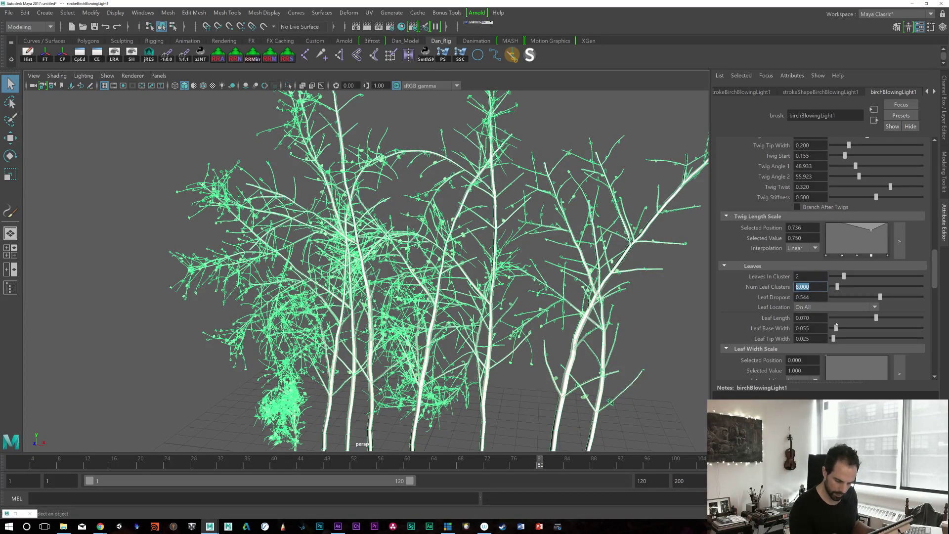
pyautogui.moveTo(891, 317); pyautogui.dragTo(911, 318)
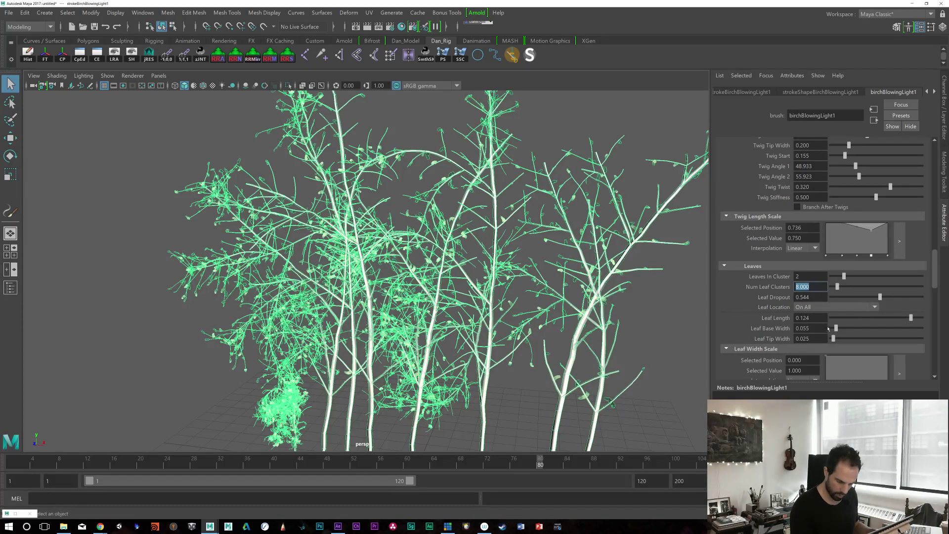
pyautogui.moveTo(854, 327)
pyautogui.mouseDown()
pyautogui.moveTo(825, 338)
pyautogui.moveTo(842, 338)
pyautogui.mouseUp()
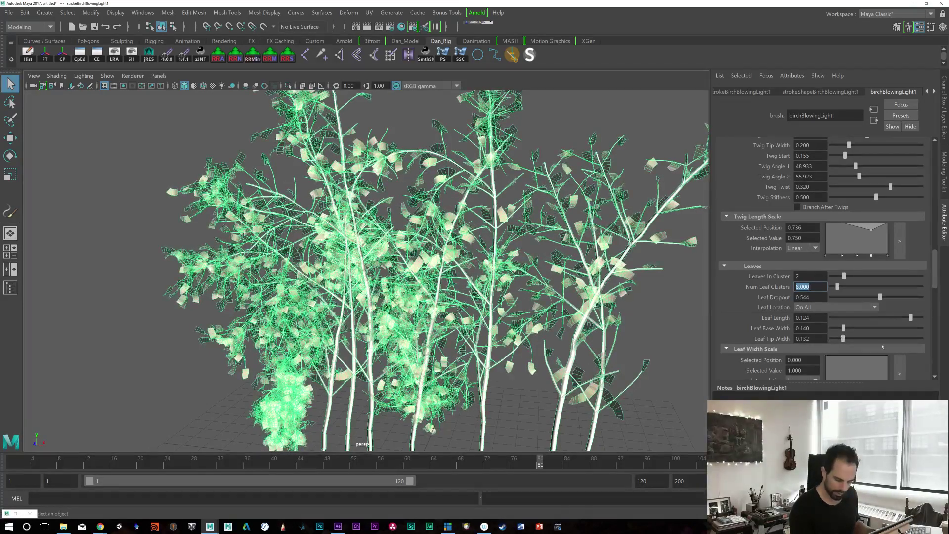
# Step: Shape the Leaf Width Scale ramp into an arch with a point at 0.836, value 0.484
pyautogui.scroll(-4, 933, 281)
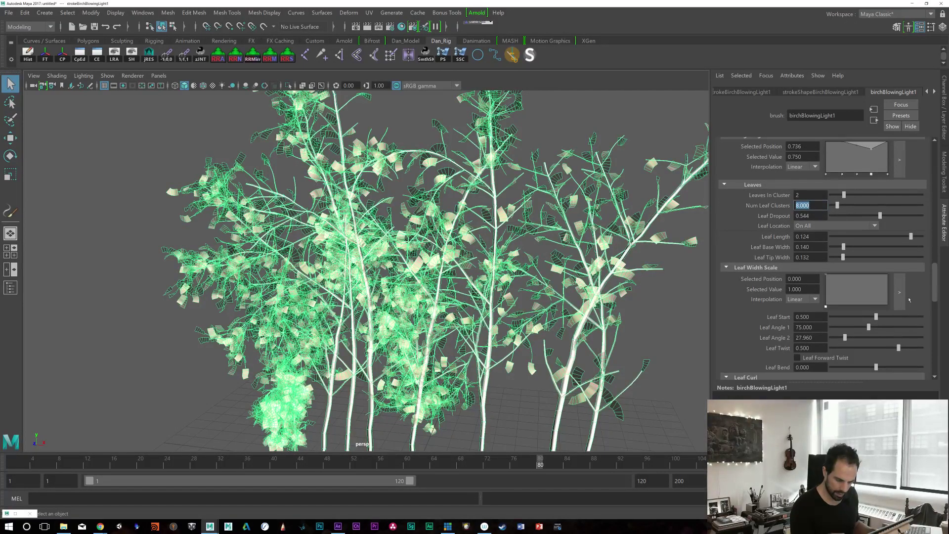
pyautogui.moveTo(824, 274); pyautogui.dragTo(883, 310)
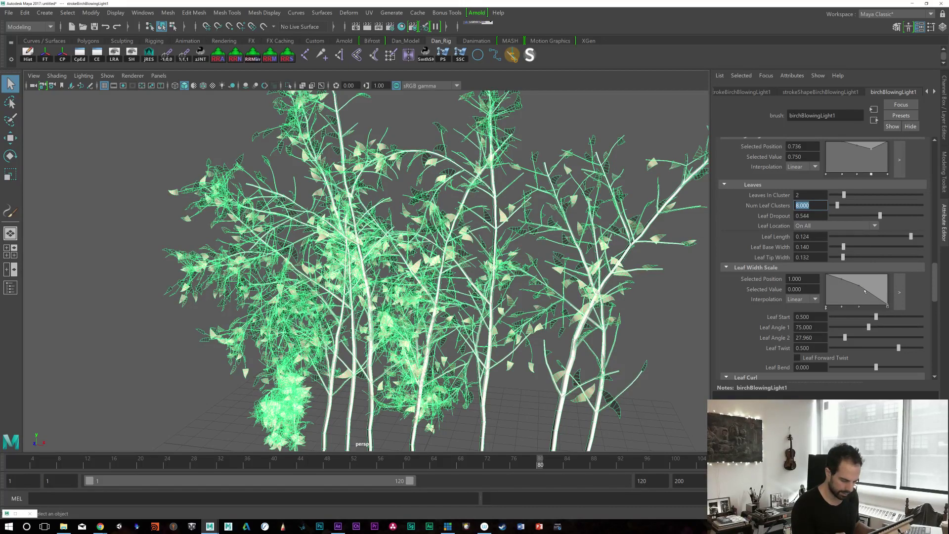
pyautogui.moveTo(876, 283); pyautogui.dragTo(840, 276)
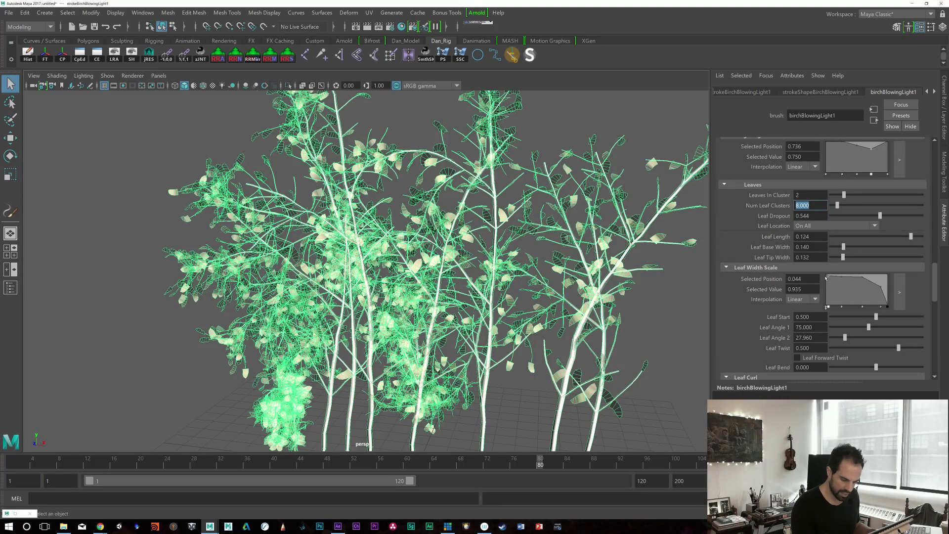
pyautogui.moveTo(825, 277); pyautogui.dragTo(831, 305)
pyautogui.click(832, 307)
pyautogui.moveTo(823, 274)
pyautogui.mouseDown()
pyautogui.moveTo(822, 306)
pyautogui.moveTo(828, 281)
pyautogui.mouseUp()
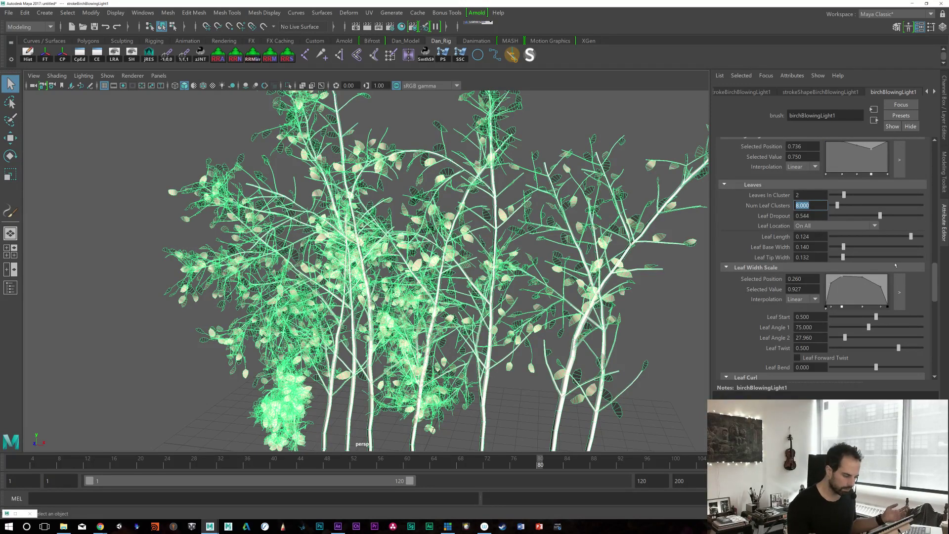
pyautogui.click(875, 287)
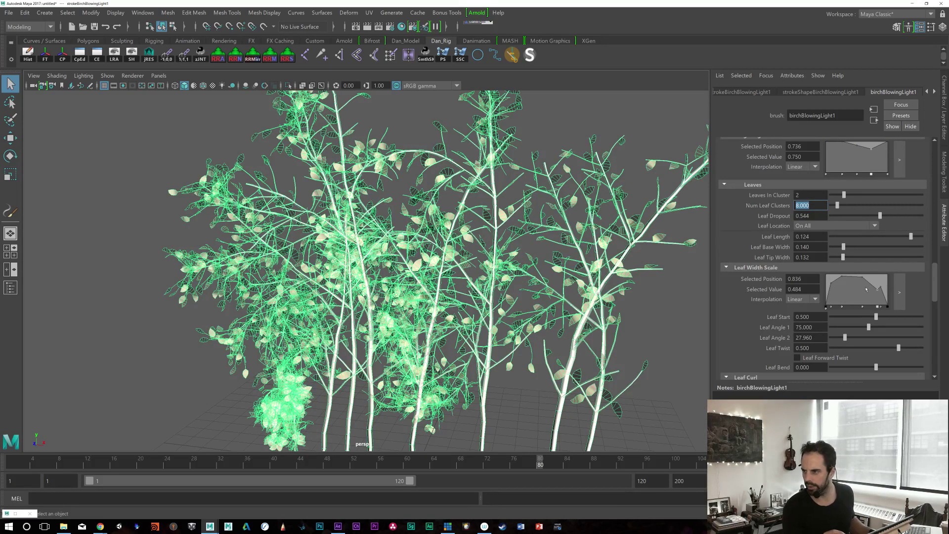
pyautogui.keyDown('alt'); pyautogui.moveTo(568, 296); pyautogui.dragTo(583, 311); pyautogui.keyUp('alt')
pyautogui.keyDown('alt'); pyautogui.moveTo(583, 310); pyautogui.dragTo(583, 345, button='right'); pyautogui.keyUp('alt')
pyautogui.keyDown('alt'); pyautogui.moveTo(583, 346); pyautogui.dragTo(623, 358); pyautogui.keyUp('alt')
pyautogui.keyDown('alt'); pyautogui.moveTo(434, 292); pyautogui.dragTo(455, 295, button='right'); pyautogui.keyUp('alt')
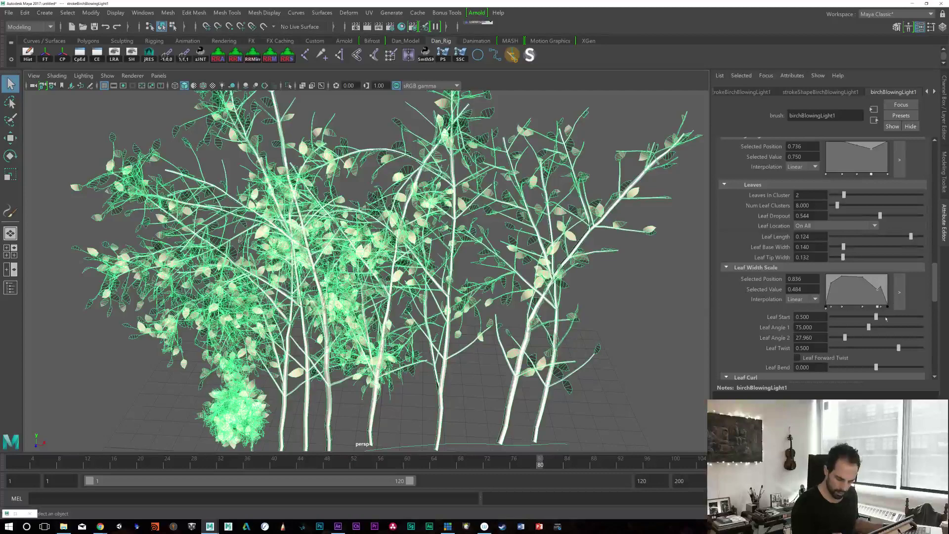
# Step: Set Leaf Start to 0.671 and add a Leaf Curl ramp point at 0.784, value 0.573
pyautogui.scroll(-3, 931, 288)
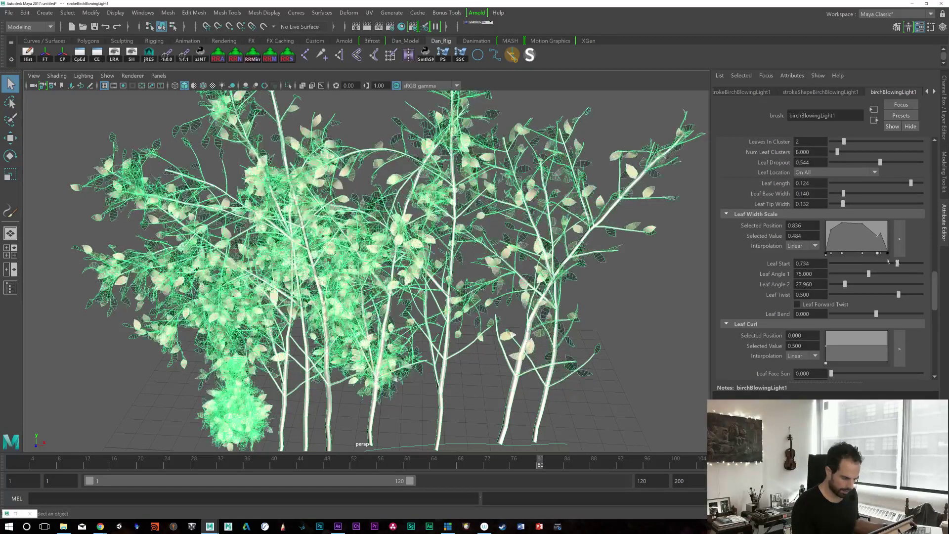
pyautogui.moveTo(875, 262)
pyautogui.mouseDown()
pyautogui.moveTo(815, 266)
pyautogui.moveTo(911, 261)
pyautogui.moveTo(891, 263)
pyautogui.mouseUp()
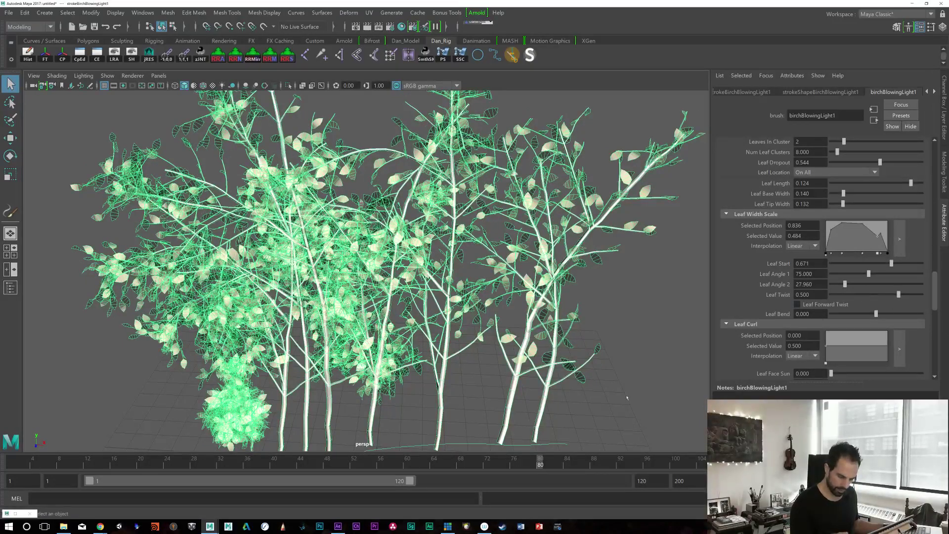
pyautogui.moveTo(846, 346); pyautogui.dragTo(879, 333)
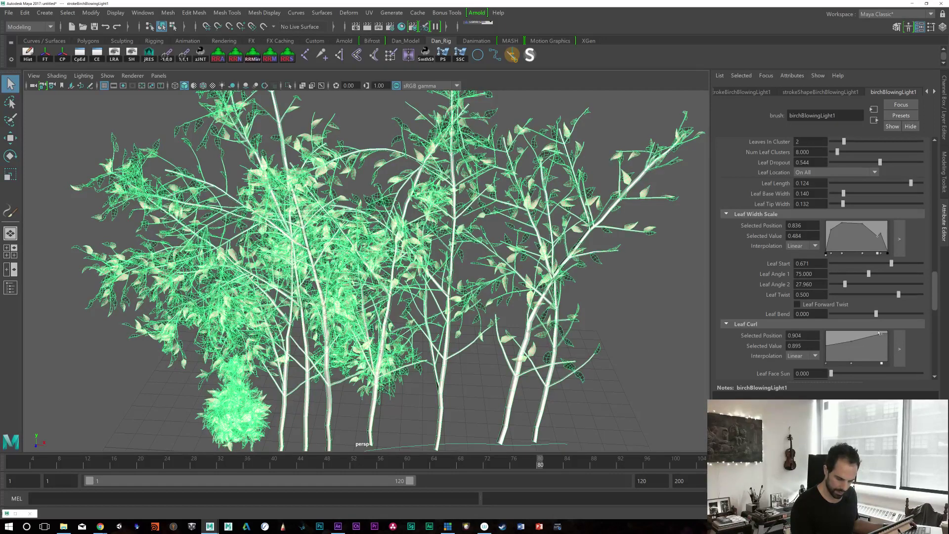
pyautogui.click(848, 339)
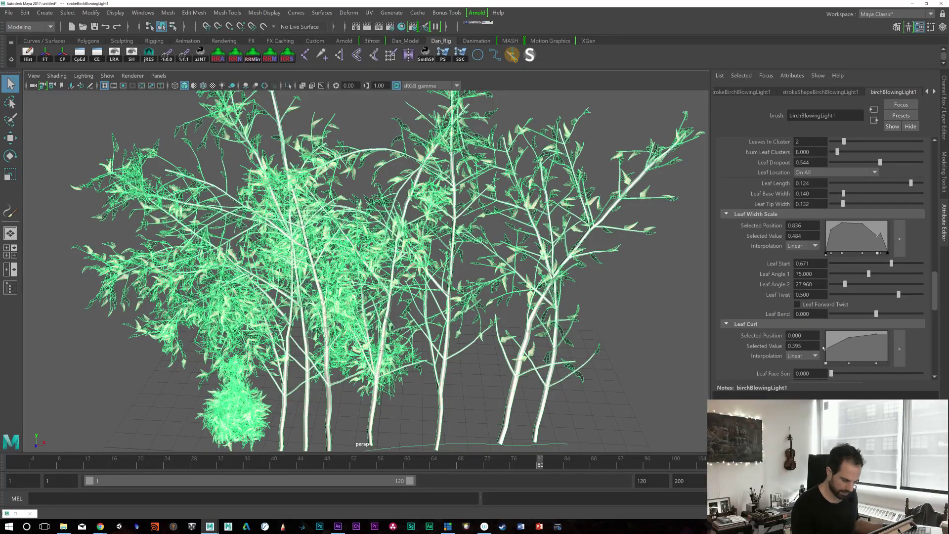
pyautogui.keyDown('alt'); pyautogui.moveTo(445, 321); pyautogui.dragTo(486, 353); pyautogui.keyUp('alt')
pyautogui.keyDown('alt'); pyautogui.moveTo(486, 353); pyautogui.dragTo(564, 392, button='right'); pyautogui.keyUp('alt')
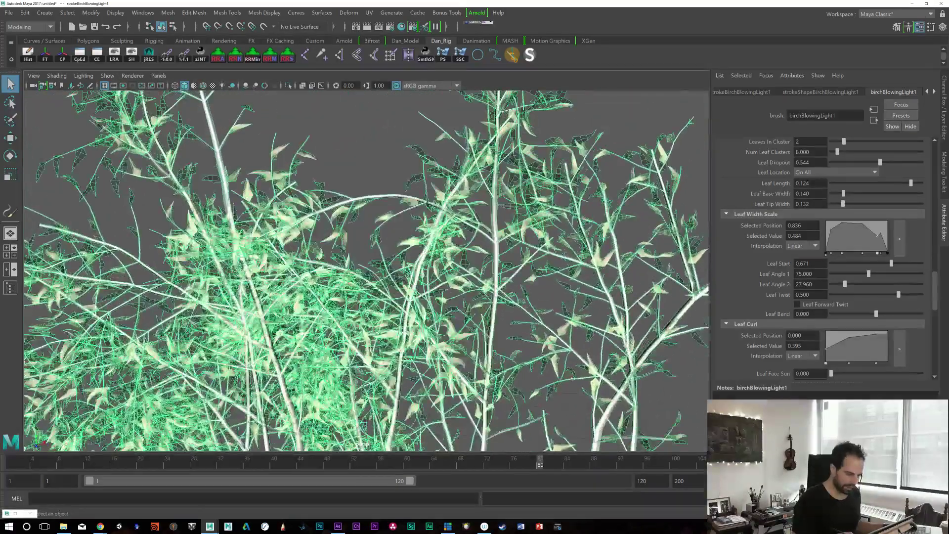
pyautogui.moveTo(849, 337); pyautogui.dragTo(870, 343)
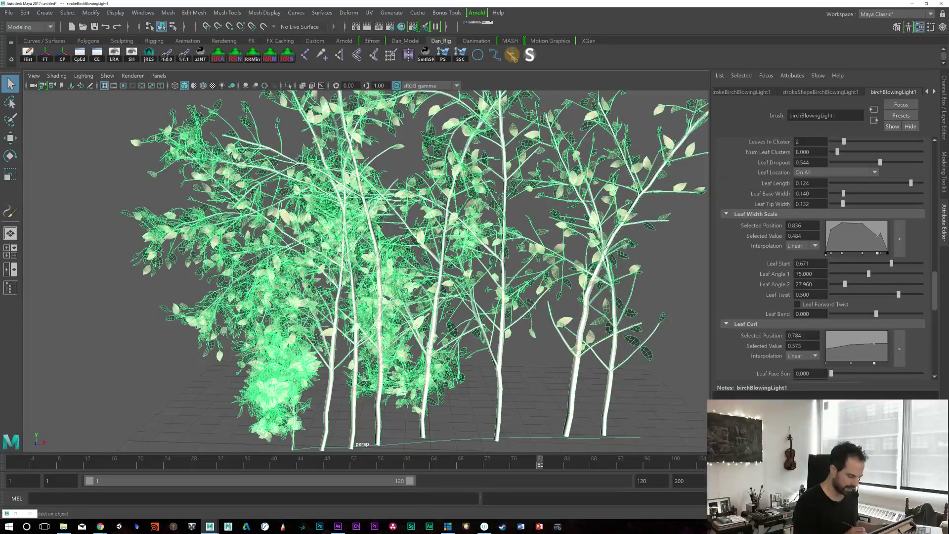
pyautogui.click(820, 92)
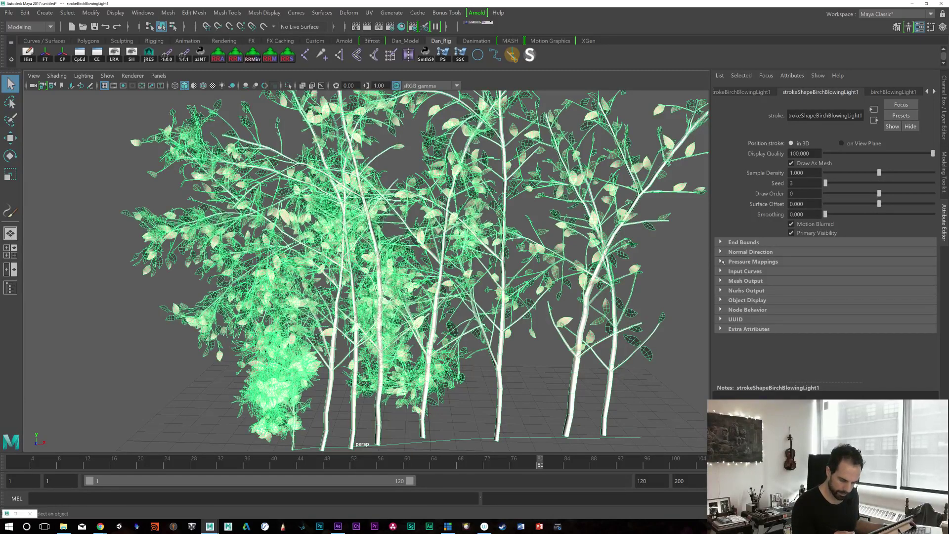
# Step: Expand the stroke's Pressure Mapping and set both pressure maps to Off
pyautogui.click(721, 262)
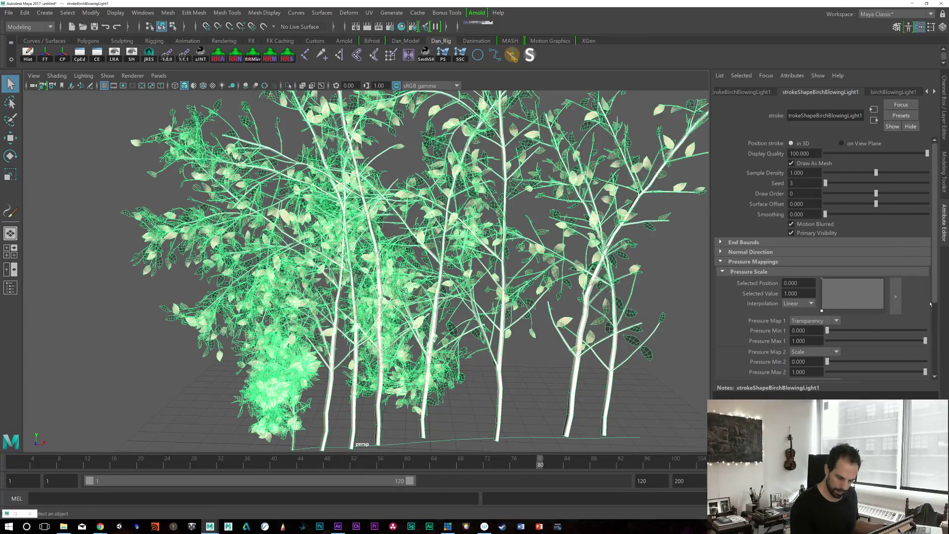
pyautogui.click(830, 321)
pyautogui.click(816, 327)
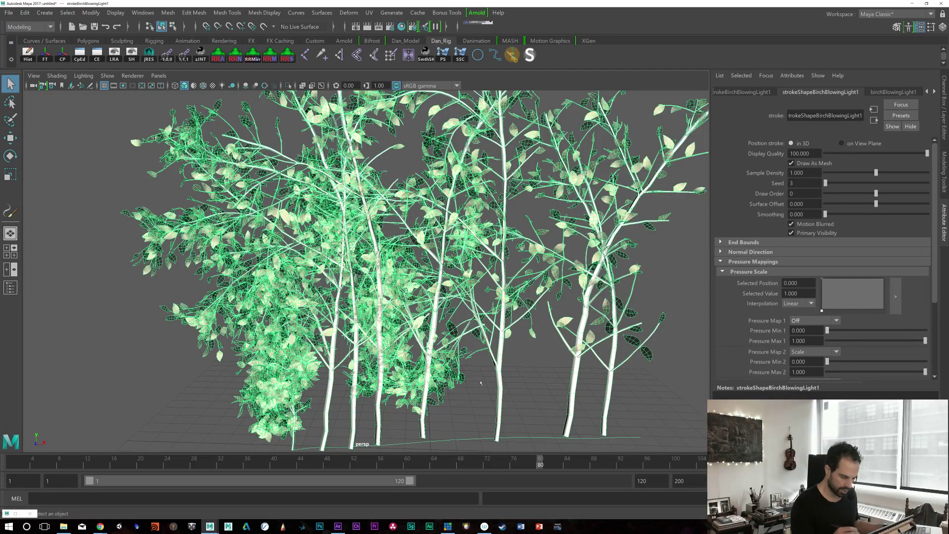
pyautogui.click(833, 352)
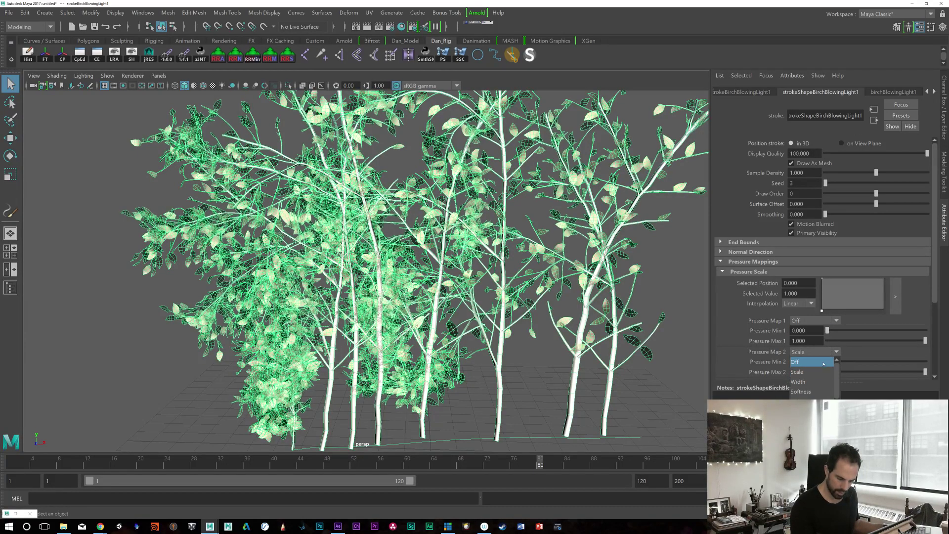
pyautogui.click(817, 363)
pyautogui.scroll(-8, 589, 360)
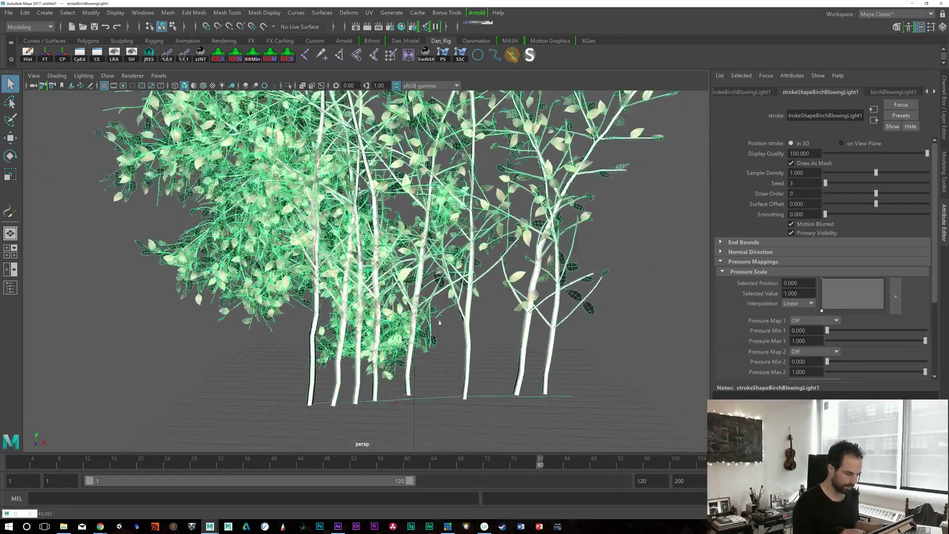
pyautogui.keyDown('alt'); pyautogui.moveTo(494, 376); pyautogui.dragTo(541, 342); pyautogui.keyUp('alt')
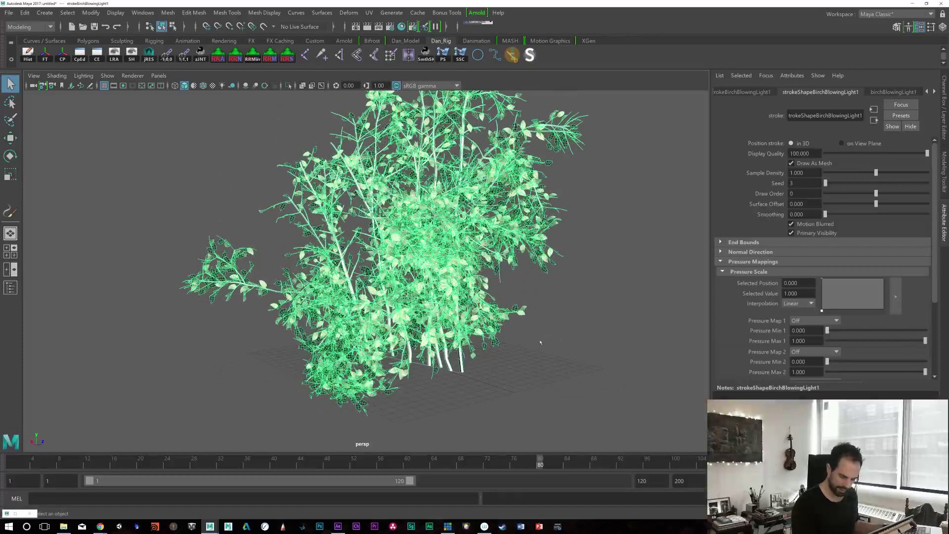
pyautogui.scroll(-3, 928, 297)
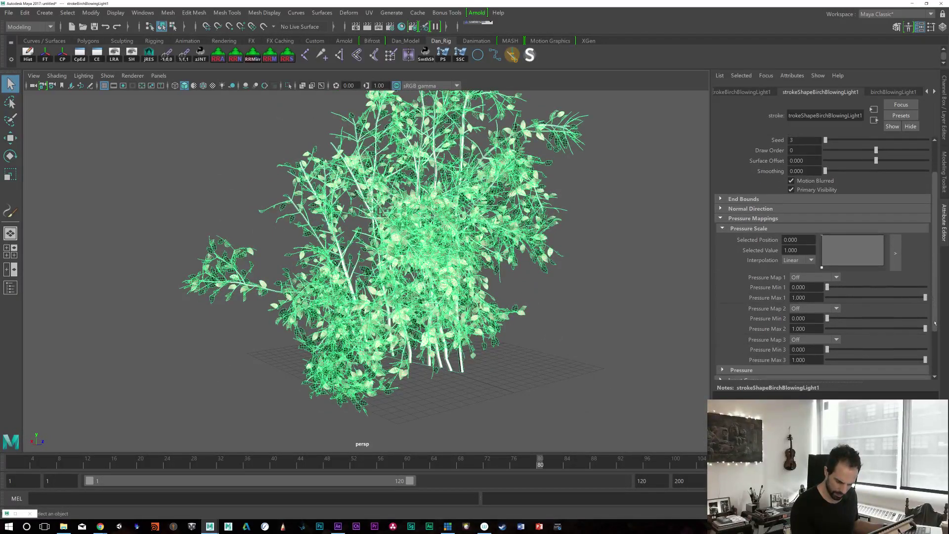
pyautogui.click(719, 360)
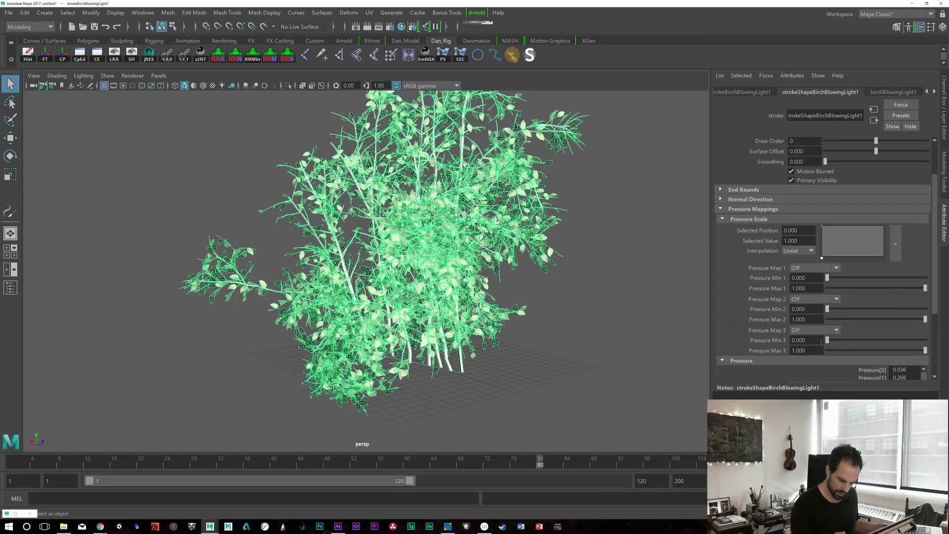
pyautogui.scroll(-3, 931, 292)
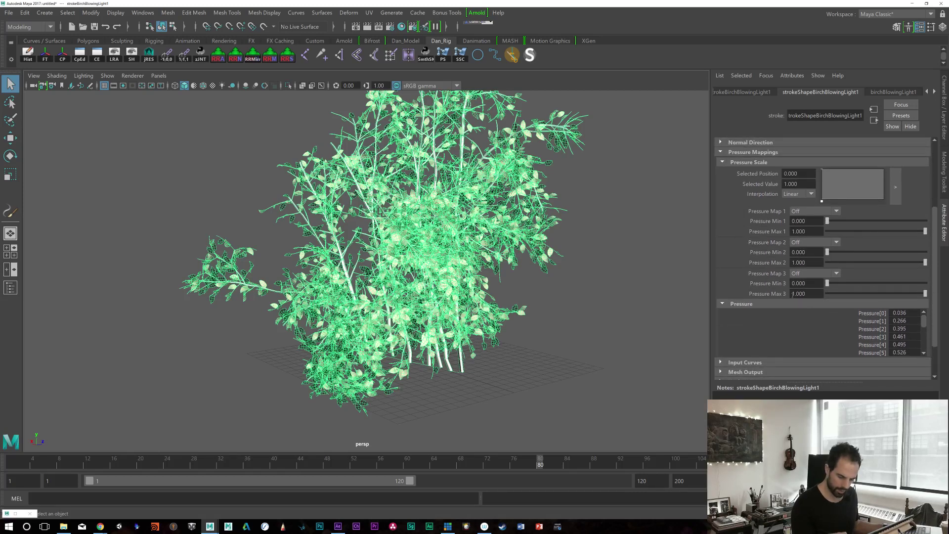
pyautogui.click(722, 303)
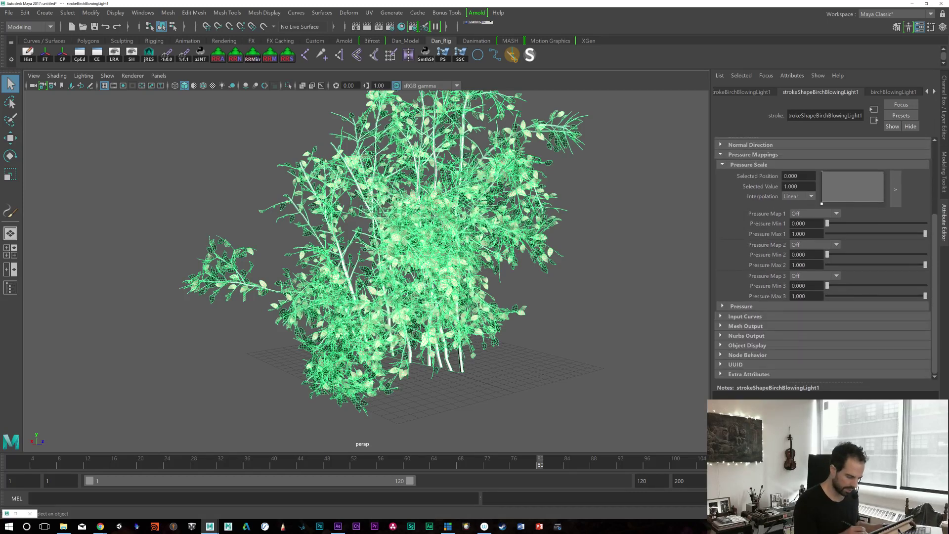
pyautogui.keyDown('alt'); pyautogui.moveTo(502, 371); pyautogui.dragTo(522, 376); pyautogui.keyUp('alt')
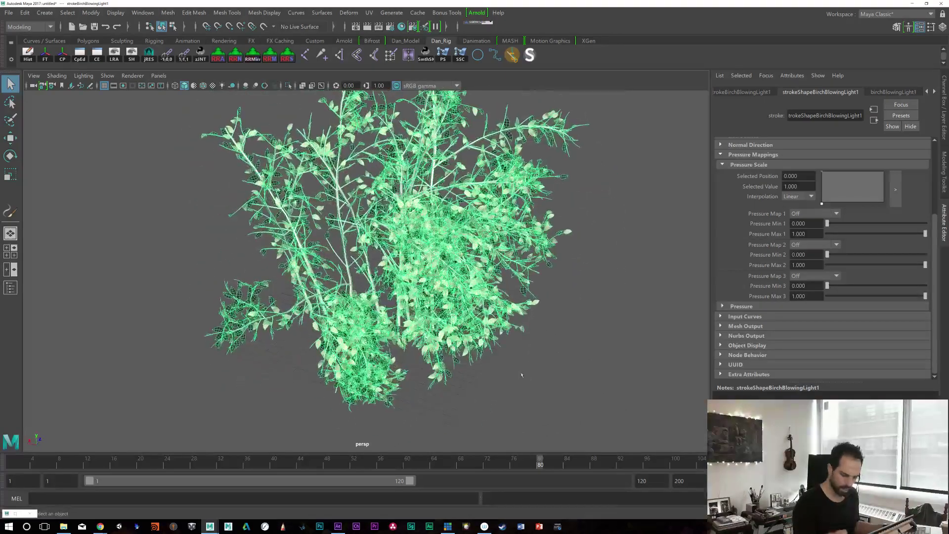
# Step: Map Pressure Map 1 to Scale with the Pressure Scale ramp starting at 0.621
pyautogui.moveTo(933, 255); pyautogui.dragTo(931, 215)
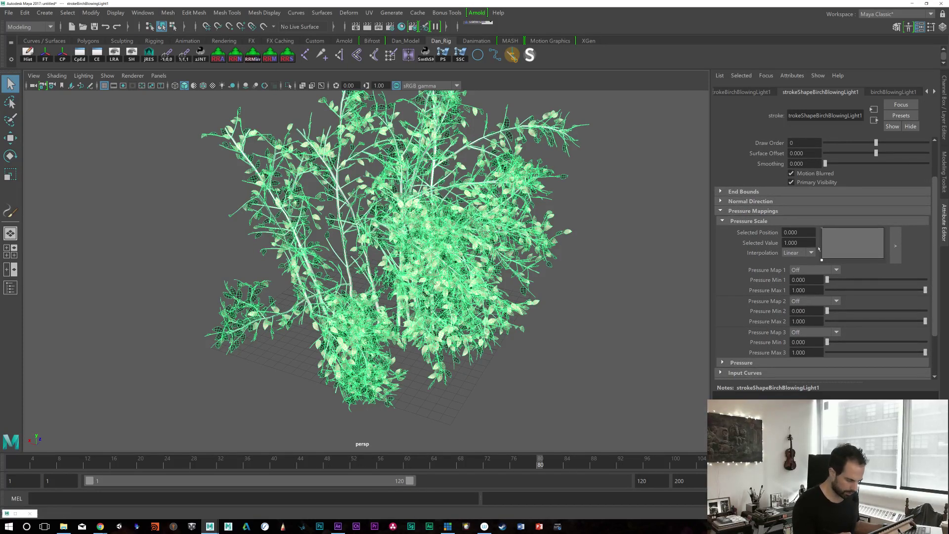
pyautogui.moveTo(821, 228); pyautogui.dragTo(820, 216)
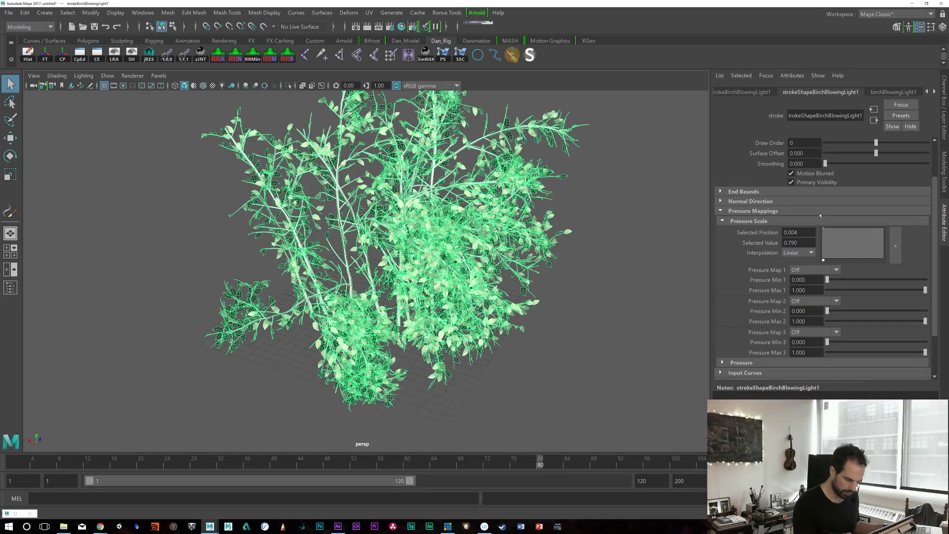
pyautogui.click(830, 268)
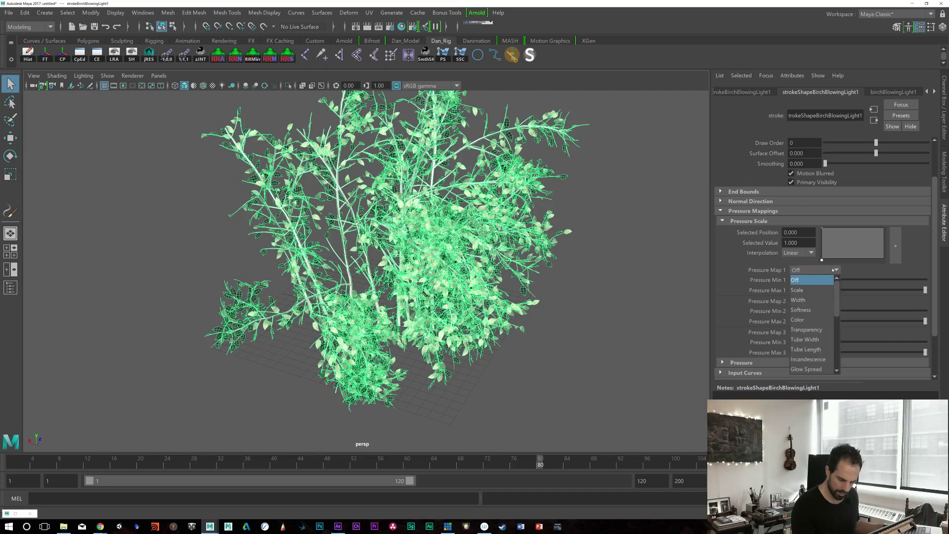
pyautogui.click(815, 285)
pyautogui.moveTo(821, 231)
pyautogui.mouseDown()
pyautogui.moveTo(834, 248)
pyautogui.moveTo(853, 229)
pyautogui.moveTo(882, 237)
pyautogui.moveTo(872, 230)
pyautogui.mouseUp()
pyautogui.moveTo(820, 244); pyautogui.dragTo(821, 238)
pyautogui.moveTo(489, 299)
pyautogui.keyDown('alt'); pyautogui.mouseDown()
pyautogui.moveTo(524, 301)
pyautogui.moveTo(489, 322)
pyautogui.mouseUp(); pyautogui.keyUp('alt')
pyautogui.scroll(6, 489, 321)
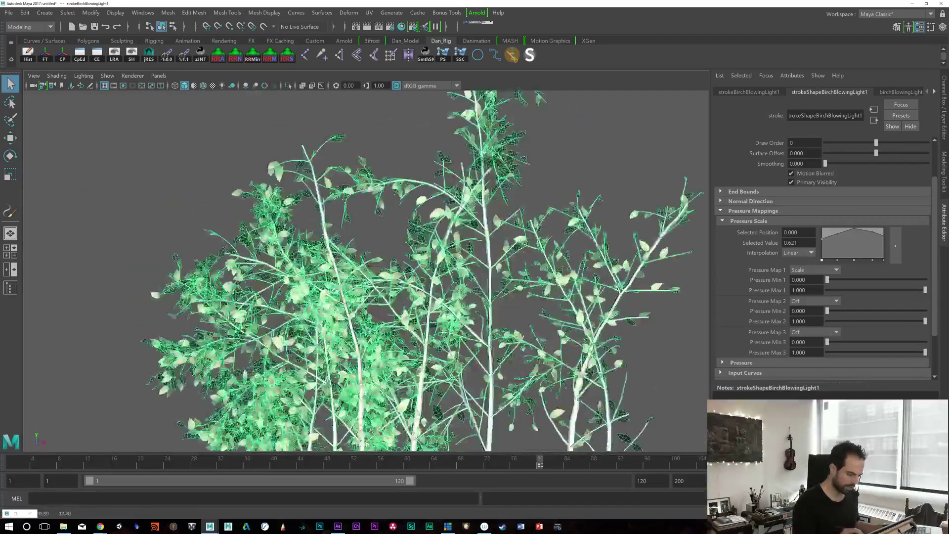
pyautogui.scroll(-4, 425, 270)
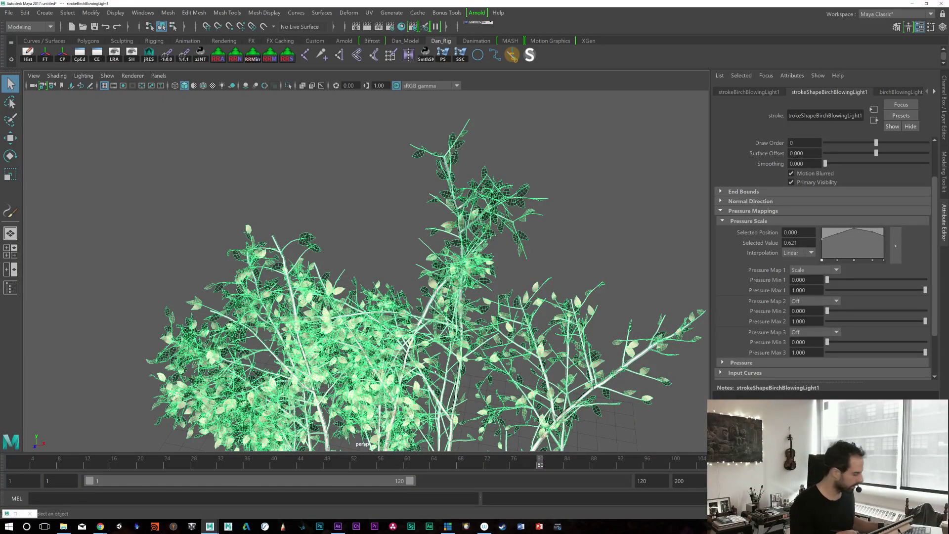
pyautogui.keyDown('alt'); pyautogui.moveTo(595, 282); pyautogui.dragTo(564, 245); pyautogui.keyUp('alt')
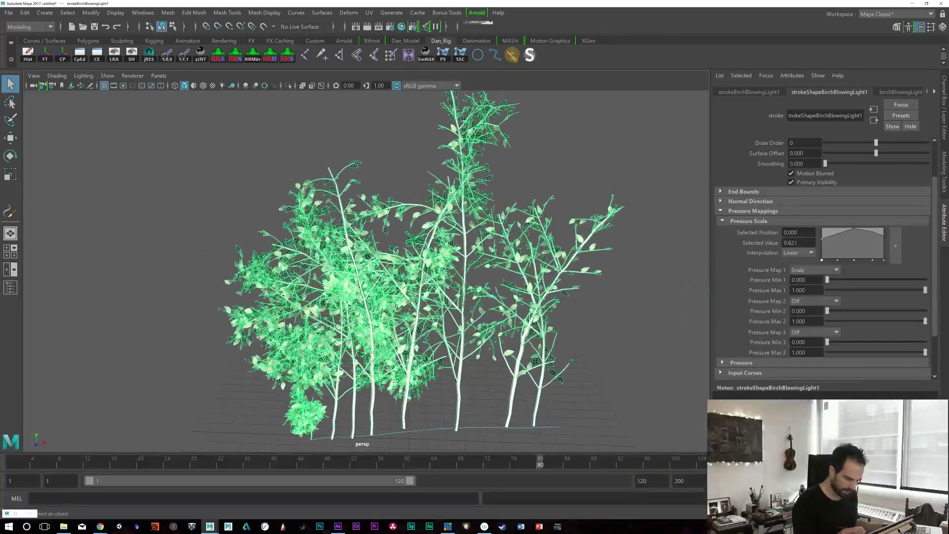
# Step: Return to the birchBlowingLight1 brush, expand Brush Profile and scroll to Behavior > Turbulence
pyautogui.click(893, 92)
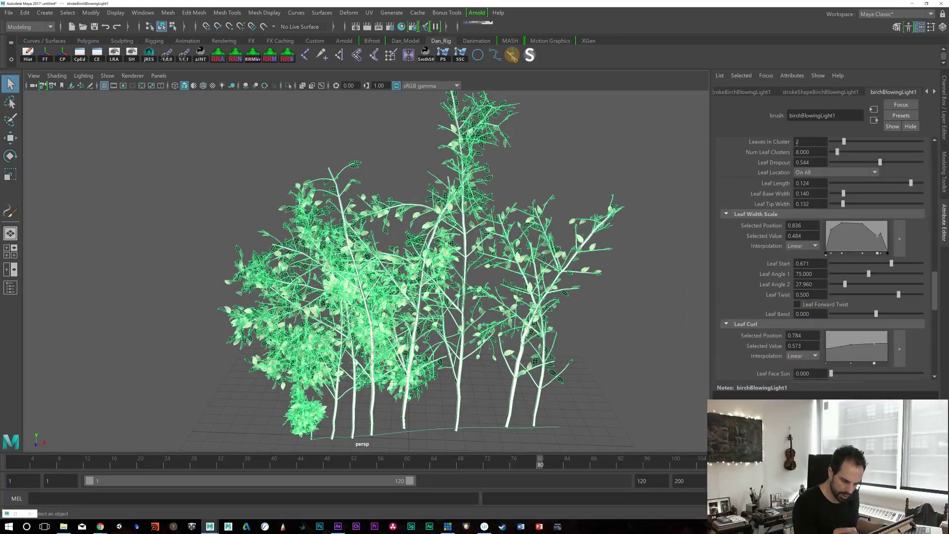
pyautogui.moveTo(933, 282); pyautogui.dragTo(929, 148)
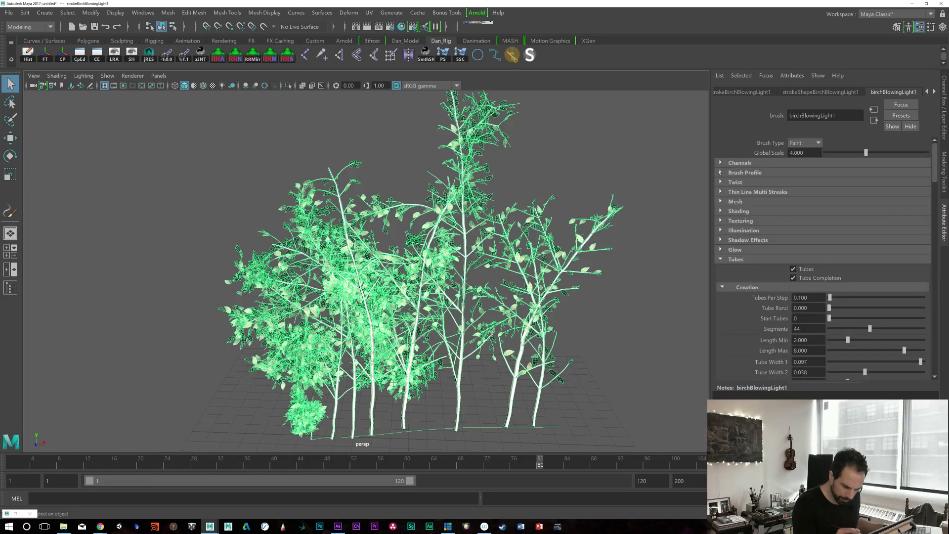
pyautogui.click(720, 173)
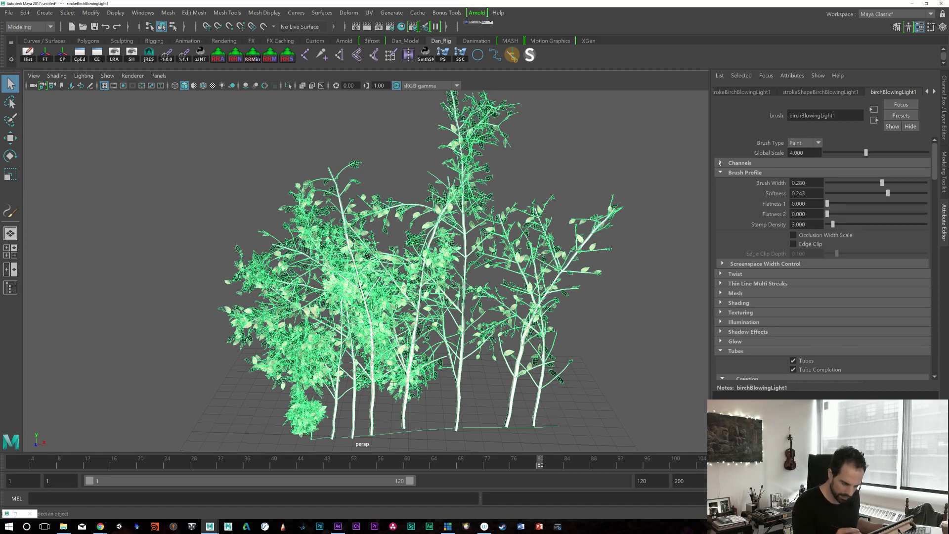
pyautogui.click(720, 162)
pyautogui.click(724, 163)
pyautogui.moveTo(933, 165); pyautogui.dragTo(928, 352)
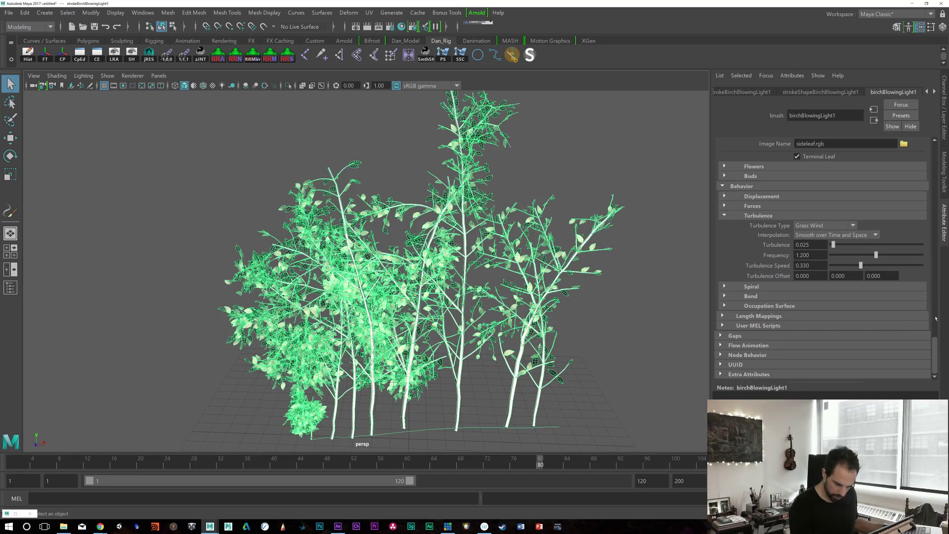
# Step: Give the birchBlowingLight1 leaves a slight Leaf Twirl so they twist a little on the branches
pyautogui.moveTo(933, 342); pyautogui.dragTo(936, 315)
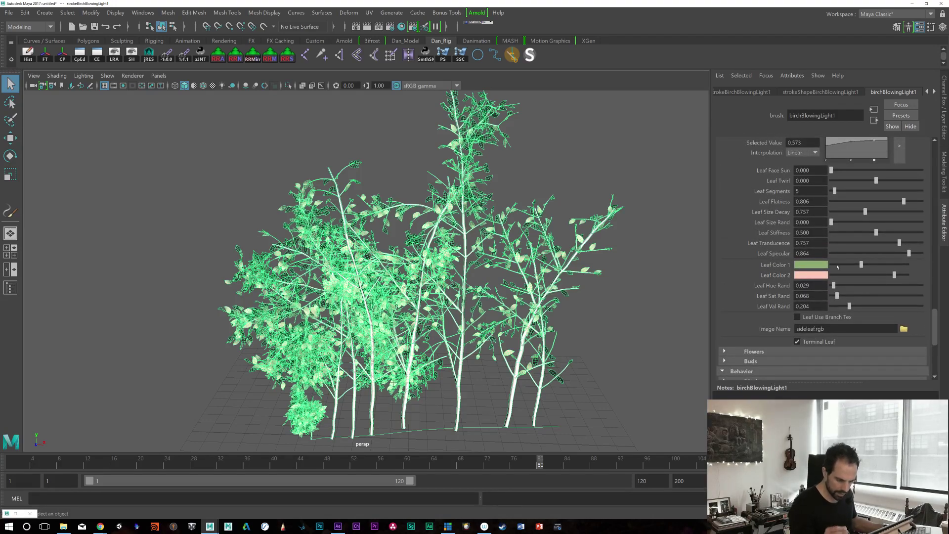
pyautogui.scroll(10, 557, 199)
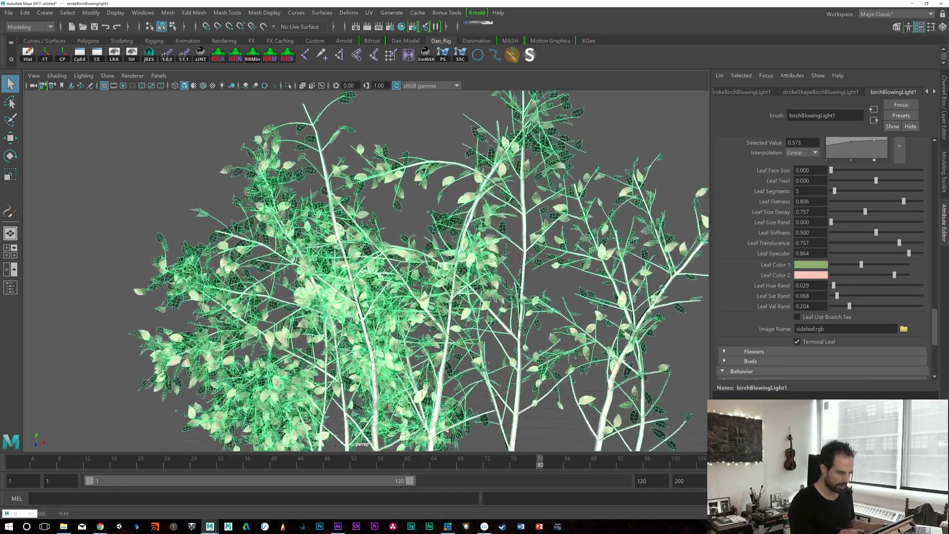
pyautogui.scroll(-10, 532, 319)
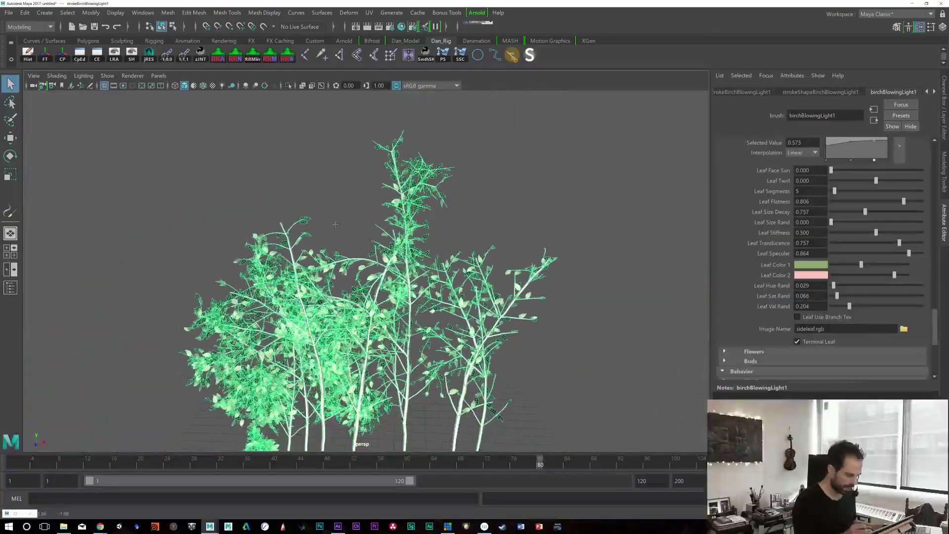
pyautogui.keyDown('alt'); pyautogui.moveTo(532, 319); pyautogui.dragTo(534, 338); pyautogui.keyUp('alt')
pyautogui.scroll(10, 534, 338)
pyautogui.scroll(8, 535, 347)
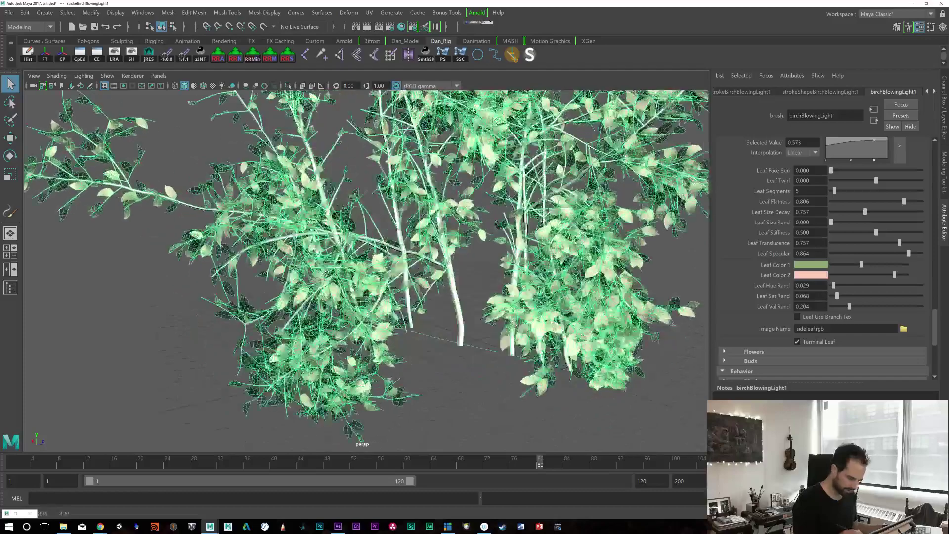
pyautogui.keyDown('alt'); pyautogui.moveTo(535, 347); pyautogui.dragTo(532, 318); pyautogui.keyUp('alt')
pyautogui.scroll(-10, 509, 336)
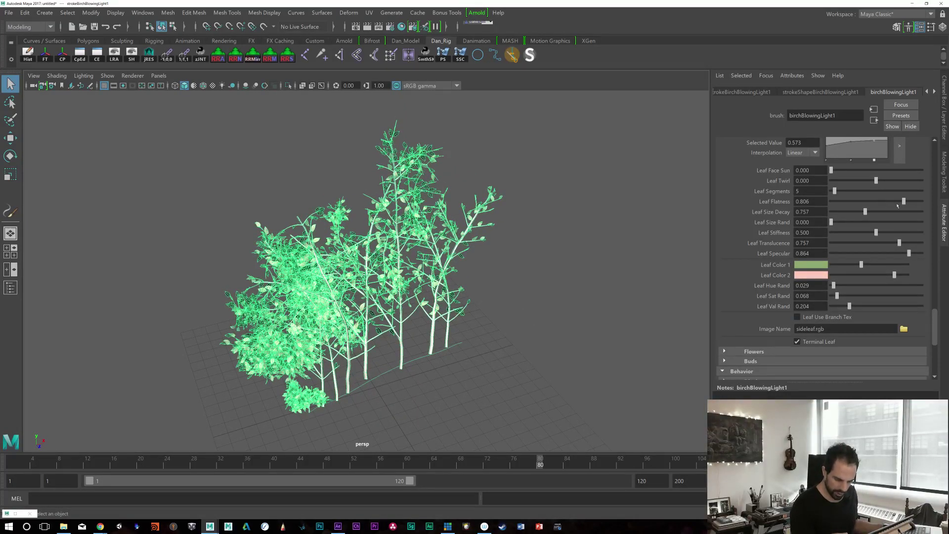
pyautogui.moveTo(878, 180); pyautogui.dragTo(876, 179)
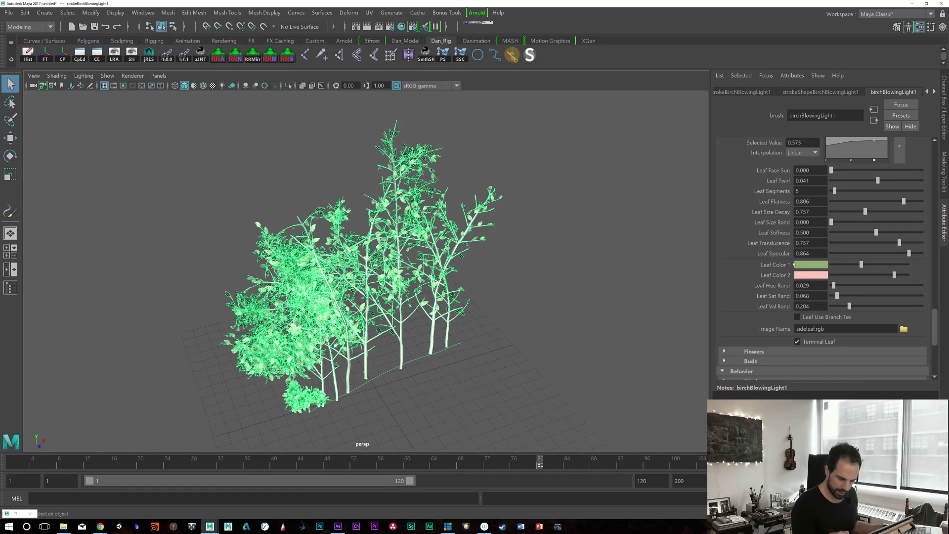
pyautogui.moveTo(931, 317)
pyautogui.mouseDown()
pyautogui.moveTo(931, 159)
pyautogui.moveTo(934, 211)
pyautogui.moveTo(928, 202)
pyautogui.mouseUp()
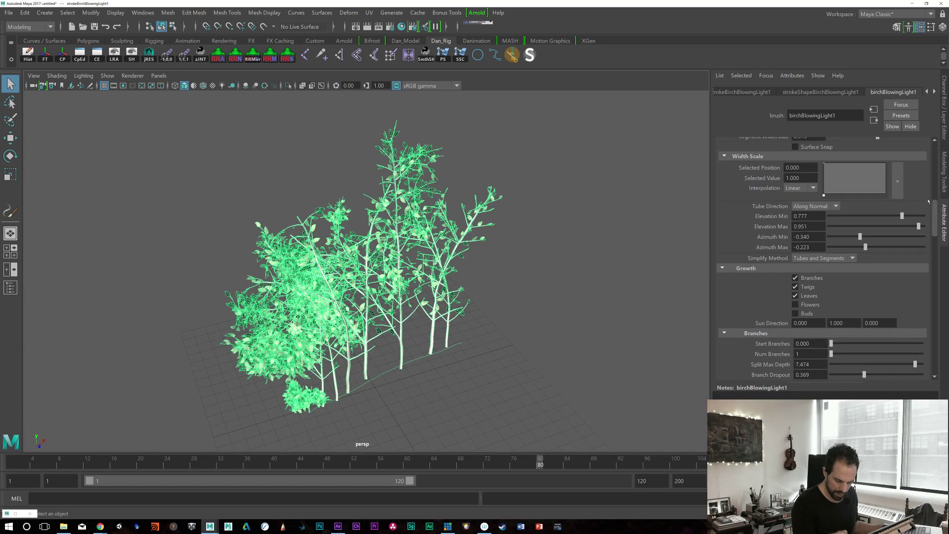
# Step: Turn off Flowers under Growth and toggle Buds on then off again
pyautogui.click(794, 304)
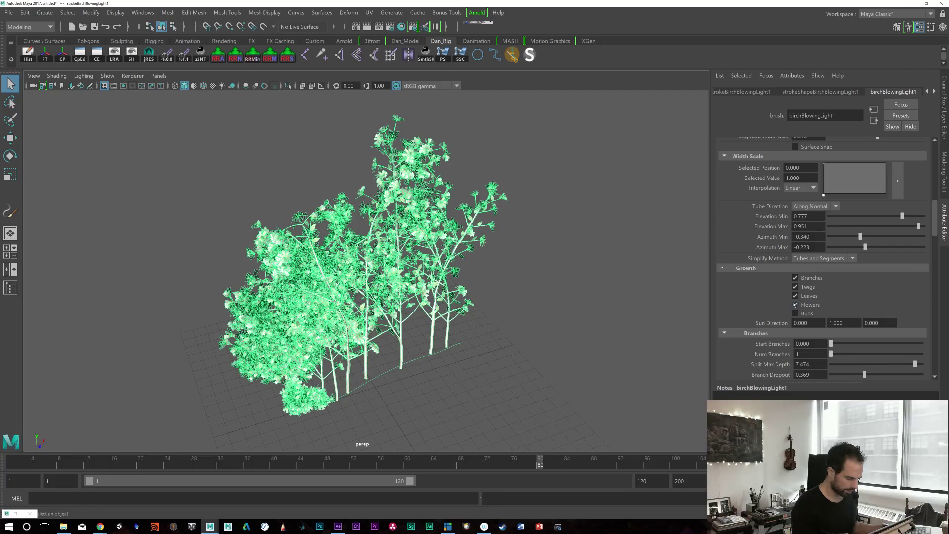
pyautogui.keyDown('alt'); pyautogui.moveTo(568, 320); pyautogui.dragTo(621, 318); pyautogui.keyUp('alt')
pyautogui.keyDown('alt'); pyautogui.moveTo(621, 318); pyautogui.dragTo(653, 337, button='right'); pyautogui.keyUp('alt')
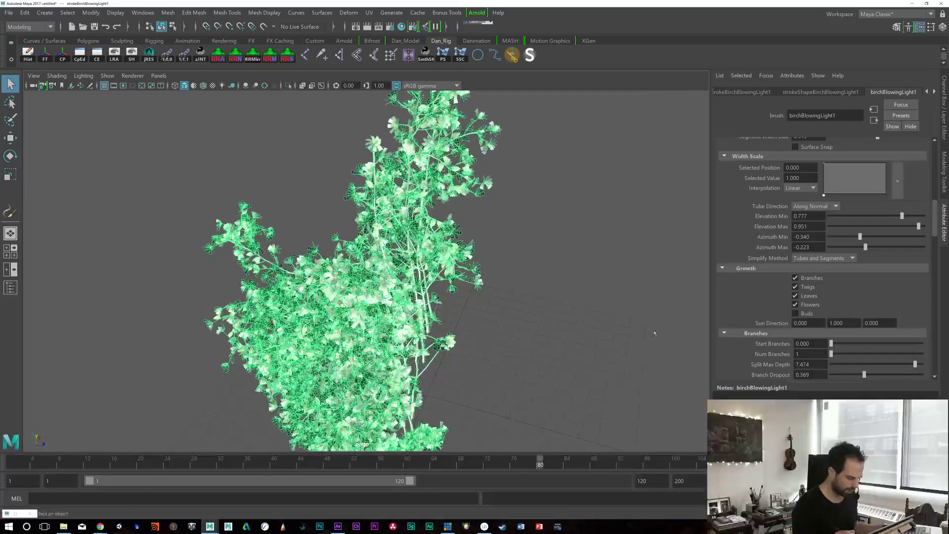
pyautogui.click(795, 305)
pyautogui.click(794, 313)
pyautogui.click(794, 314)
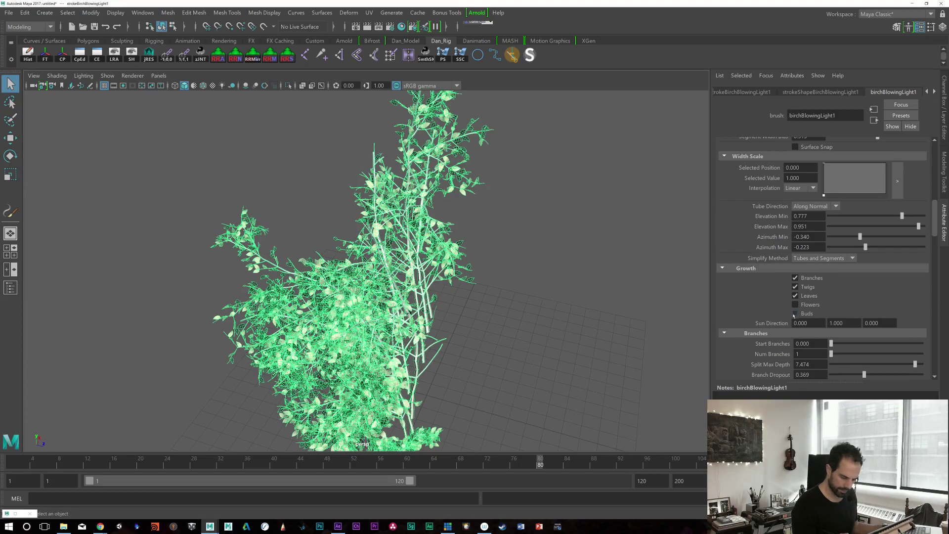
# Step: Compare flower growth once more, then slope the Width Scale ramp down to 0.371 at its end
pyautogui.keyDown('alt'); pyautogui.moveTo(524, 301); pyautogui.dragTo(549, 312); pyautogui.keyUp('alt')
pyautogui.keyDown('alt'); pyautogui.moveTo(548, 311); pyautogui.dragTo(654, 375, button='right'); pyautogui.keyUp('alt')
pyautogui.keyDown('alt'); pyautogui.moveTo(653, 376); pyautogui.dragTo(706, 346); pyautogui.keyUp('alt')
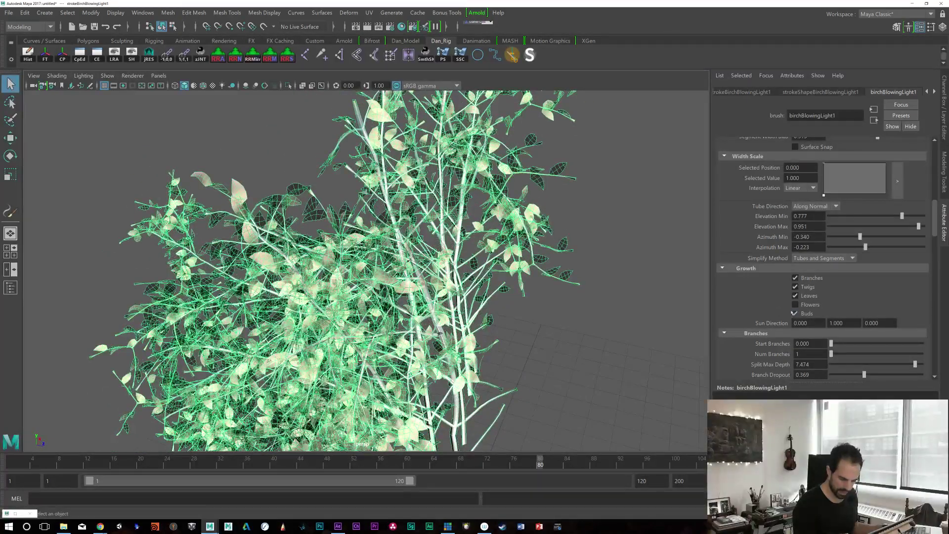
pyautogui.click(798, 306)
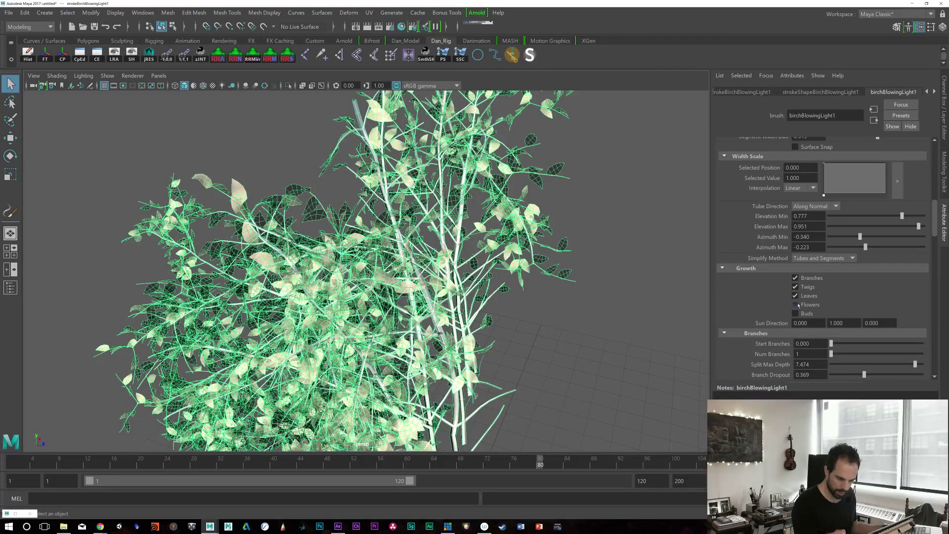
pyautogui.moveTo(932, 223); pyautogui.dragTo(931, 208)
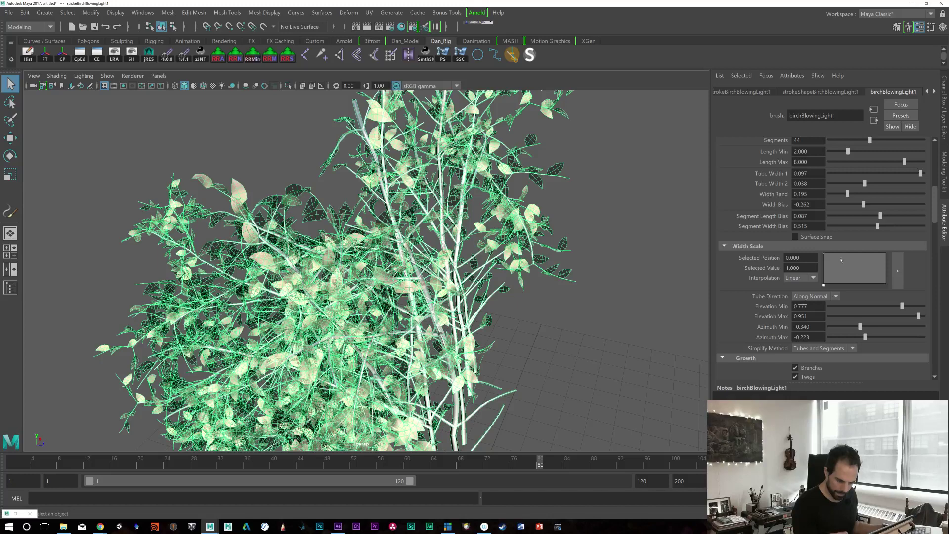
pyautogui.moveTo(845, 252); pyautogui.dragTo(883, 270)
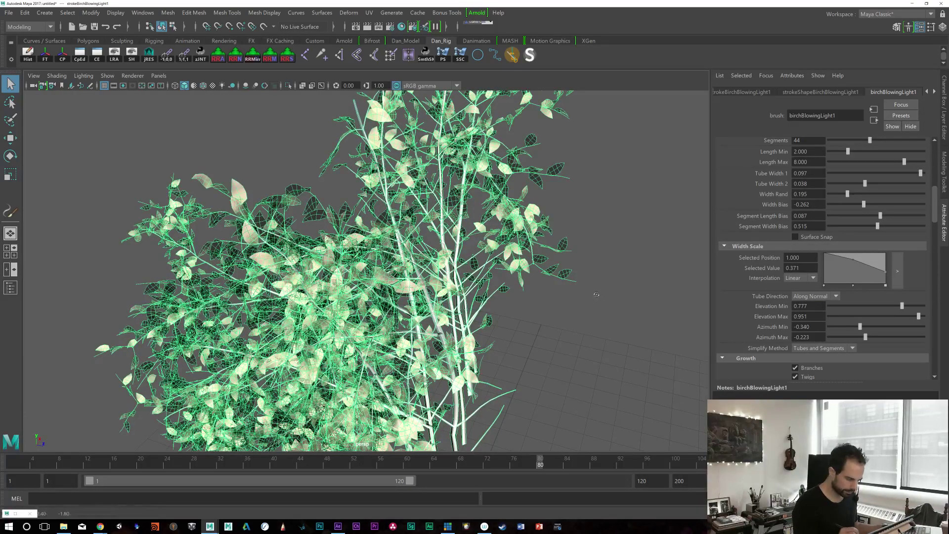
# Step: Bring Brush Profile into view (Global Scale 4.000, Brush Width 0.280) and expand the shading settings
pyautogui.scroll(-5, 424, 267)
pyautogui.keyDown('alt'); pyautogui.moveTo(424, 267); pyautogui.dragTo(597, 329, button='right'); pyautogui.keyUp('alt')
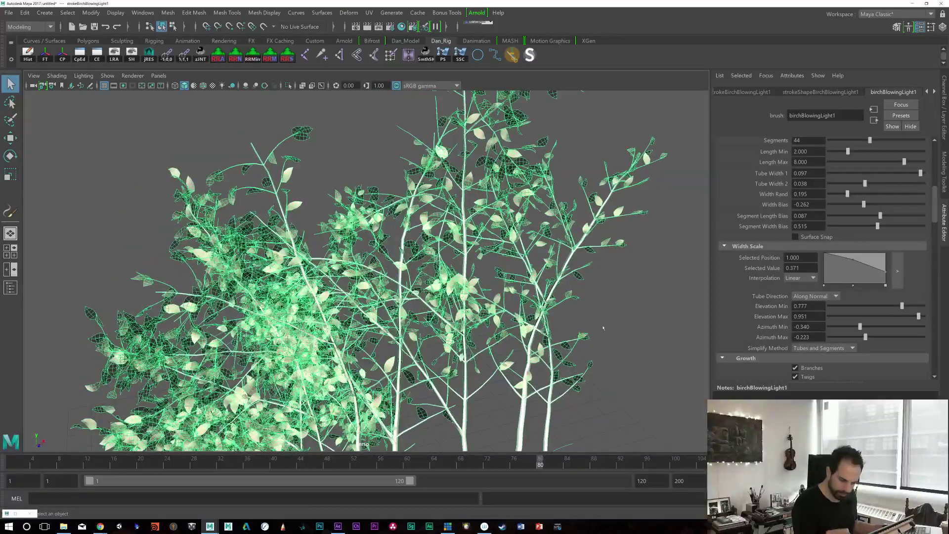
pyautogui.moveTo(932, 208); pyautogui.dragTo(929, 163)
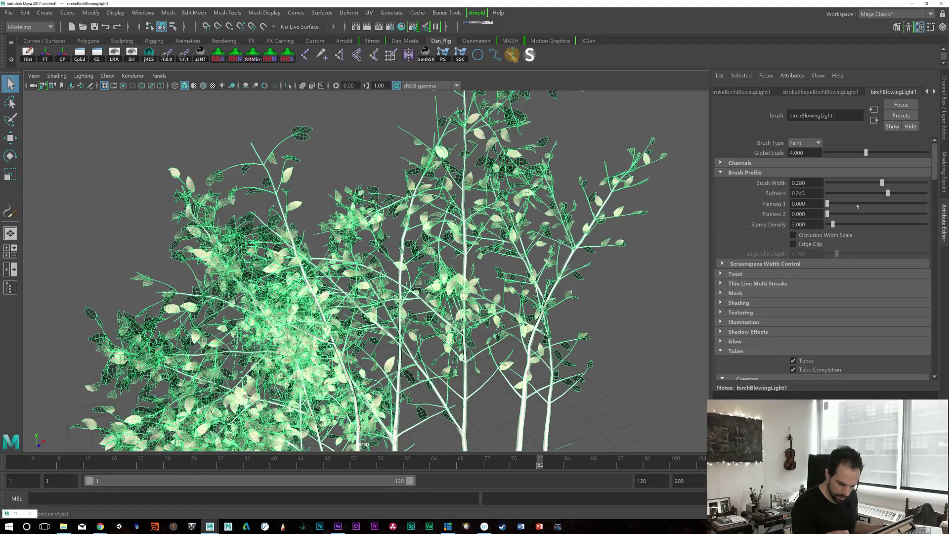
pyautogui.click(720, 303)
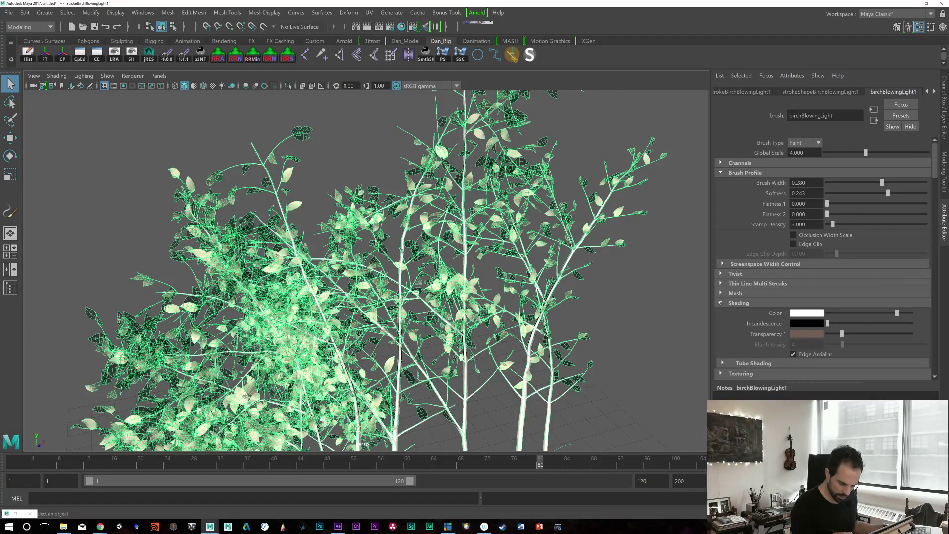
# Step: Collapse the shading settings and turn on the Depth channel under Channels
pyautogui.click(721, 302)
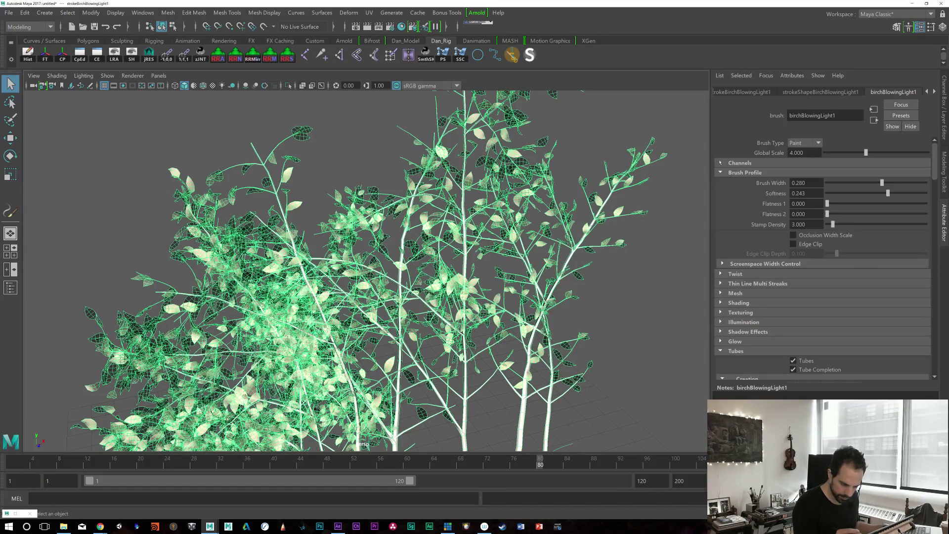
pyautogui.click(721, 162)
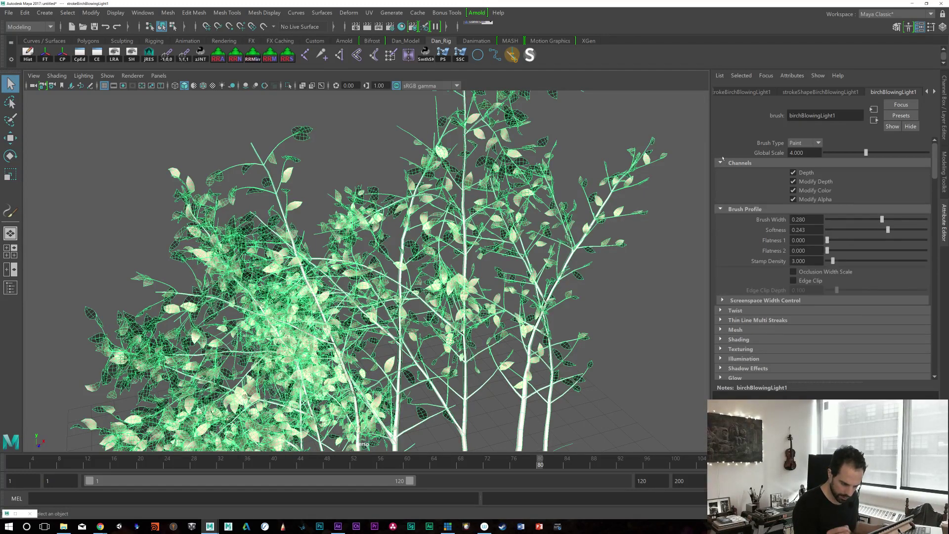
pyautogui.click(792, 172)
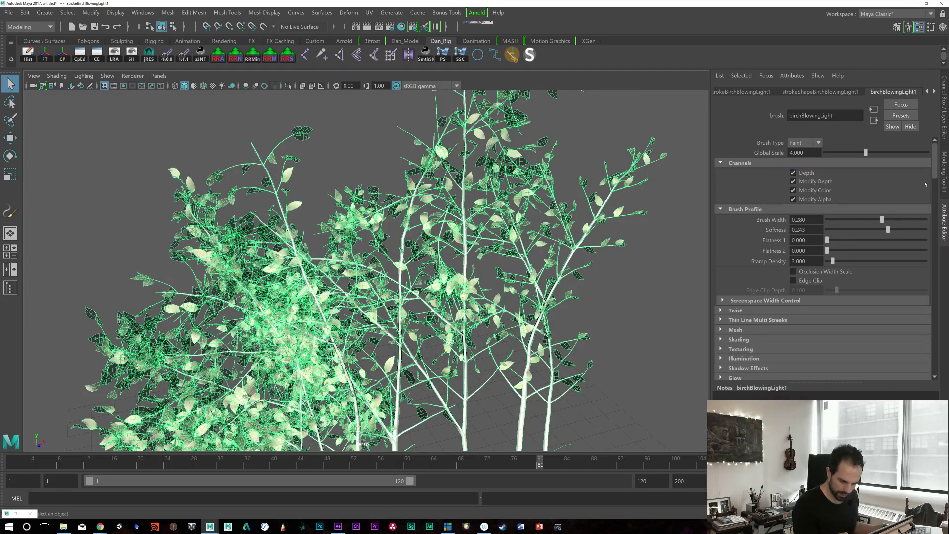
# Step: Keep Brush Type as Paint and scroll down to Tubes > Creation
pyautogui.scroll(-1, 931, 171)
pyautogui.scroll(1, 920, 162)
pyautogui.click(818, 143)
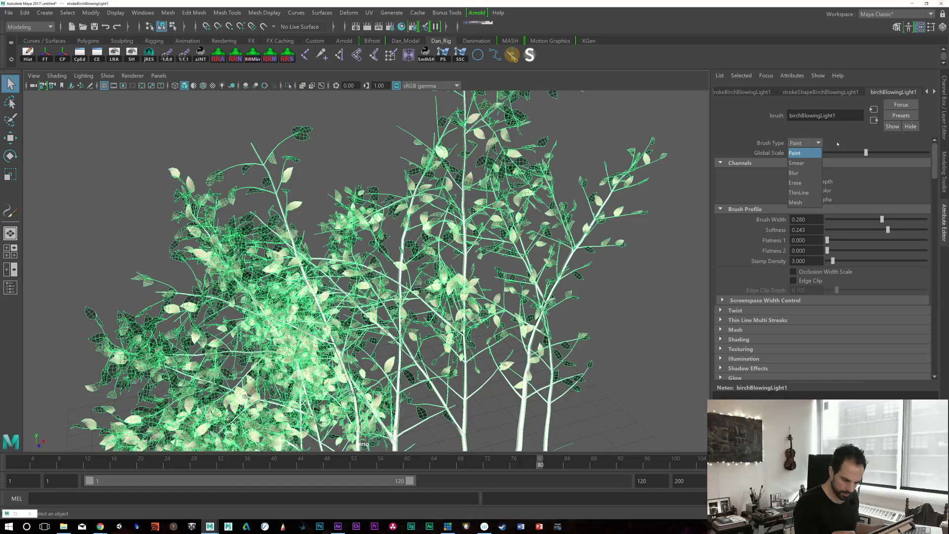
pyautogui.click(888, 163)
pyautogui.scroll(-5, 931, 174)
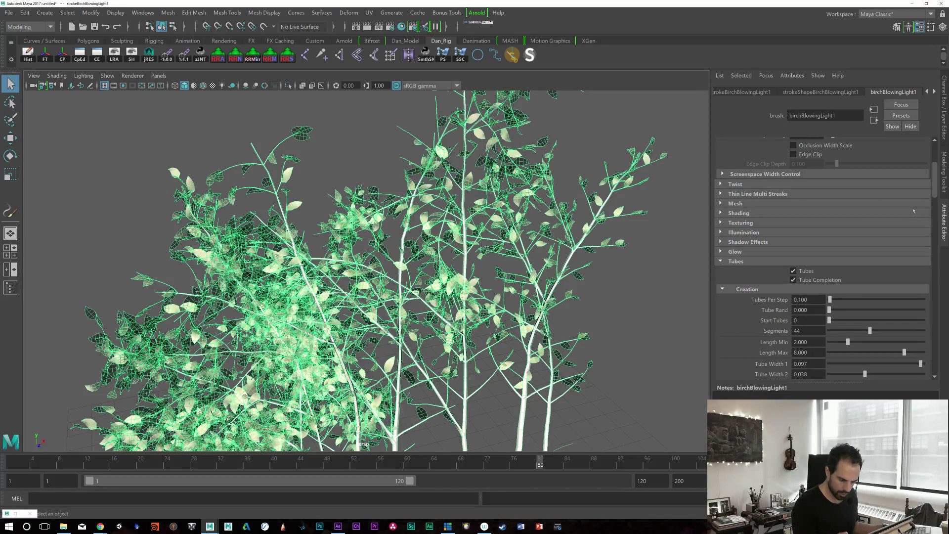
pyautogui.scroll(-4, 930, 186)
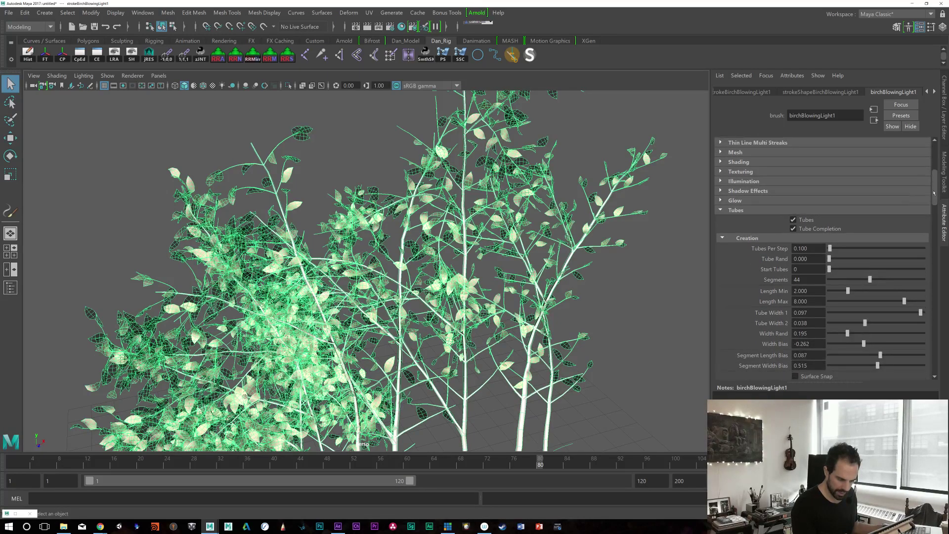
pyautogui.scroll(-5, 366, 272)
# Step: Try a higher Tube Rand value, then return it to 0.000
pyautogui.keyDown('alt'); pyautogui.moveTo(365, 272); pyautogui.dragTo(430, 276); pyautogui.keyUp('alt')
pyautogui.scroll(3, 430, 277)
pyautogui.keyDown('alt'); pyautogui.moveTo(494, 316); pyautogui.dragTo(523, 314); pyautogui.keyUp('alt')
pyautogui.scroll(-2, 929, 203)
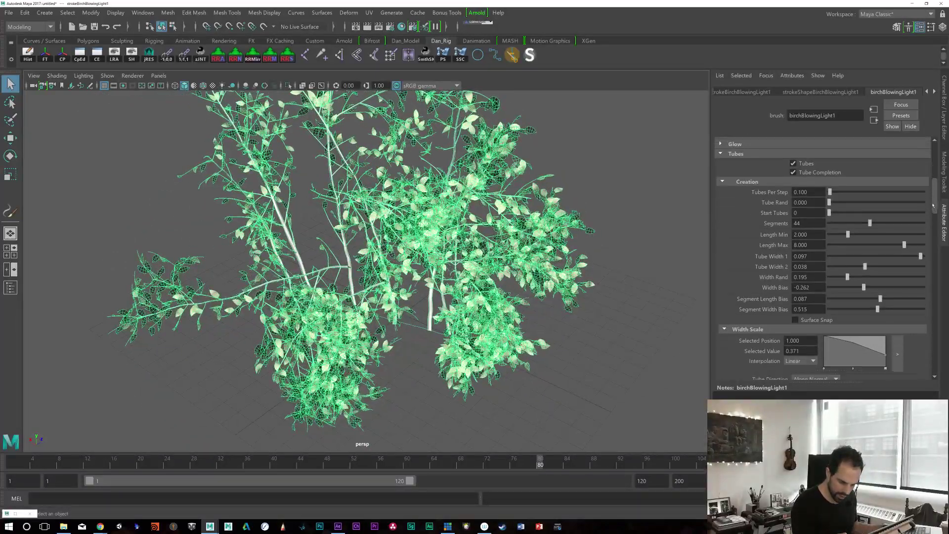
pyautogui.click(817, 188)
pyautogui.moveTo(831, 189); pyautogui.dragTo(812, 190)
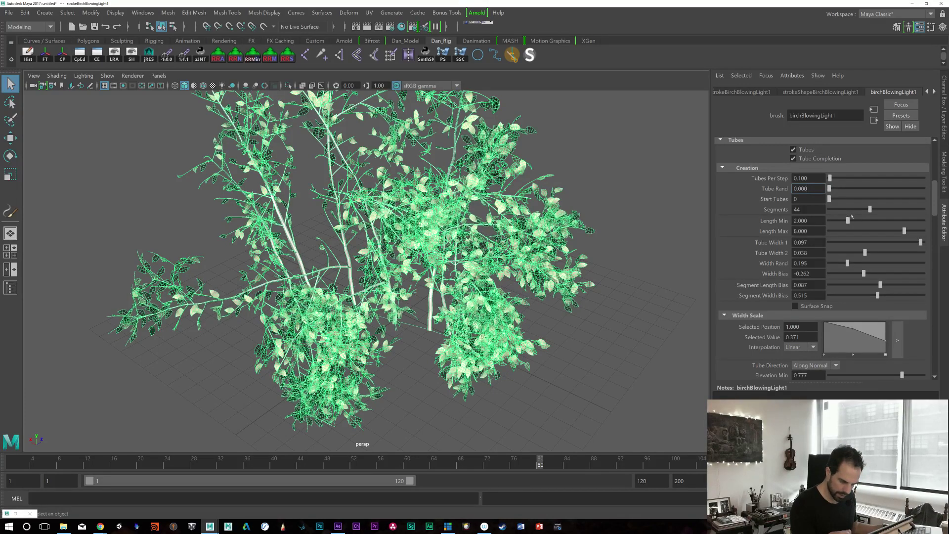
# Step: Raise the tube Segments from 44 to 61 for smoother trunks and branches
pyautogui.moveTo(864, 210); pyautogui.dragTo(885, 209)
pyautogui.scroll(5, 623, 373)
pyautogui.scroll(5, 623, 373)
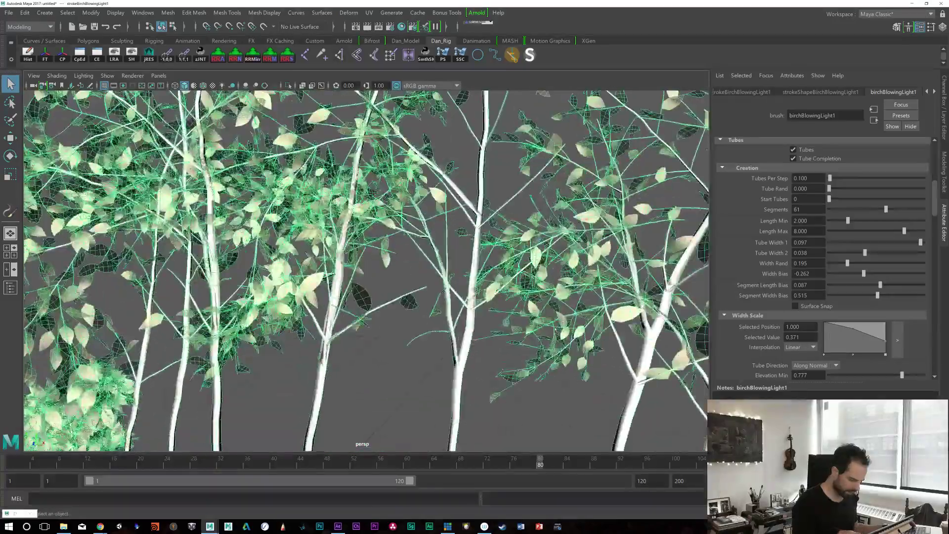
pyautogui.scroll(-10, 367, 269)
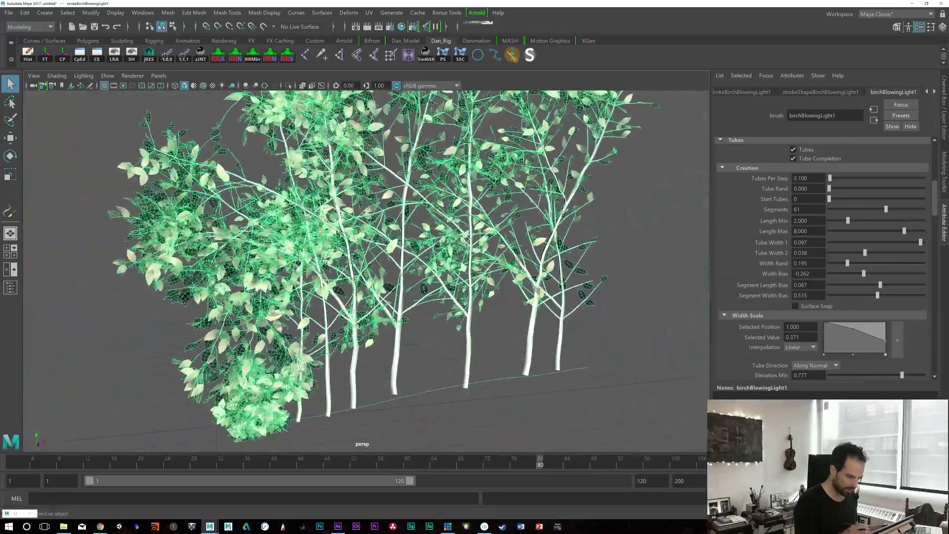
pyautogui.scroll(-3, 366, 269)
pyautogui.keyDown('alt'); pyautogui.moveTo(366, 269); pyautogui.dragTo(588, 334); pyautogui.keyUp('alt')
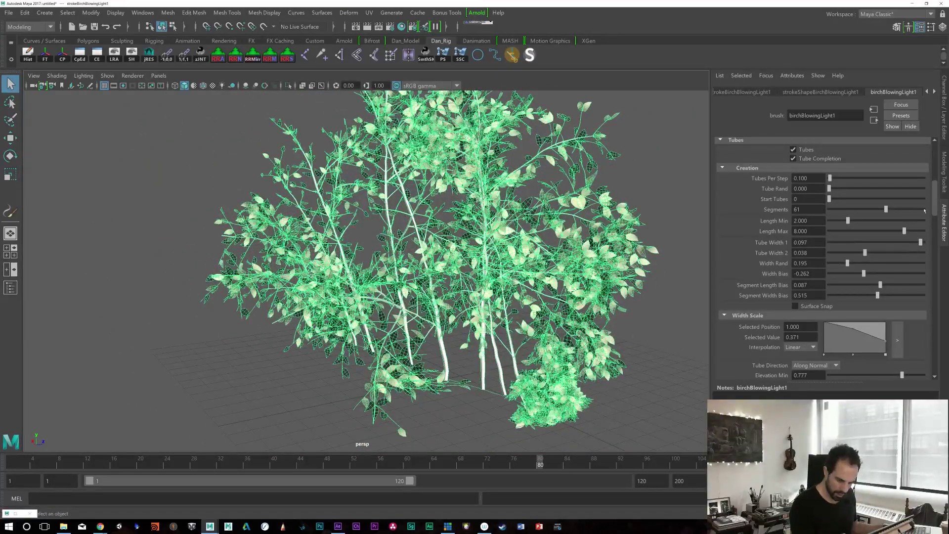
pyautogui.moveTo(934, 206); pyautogui.dragTo(933, 223)
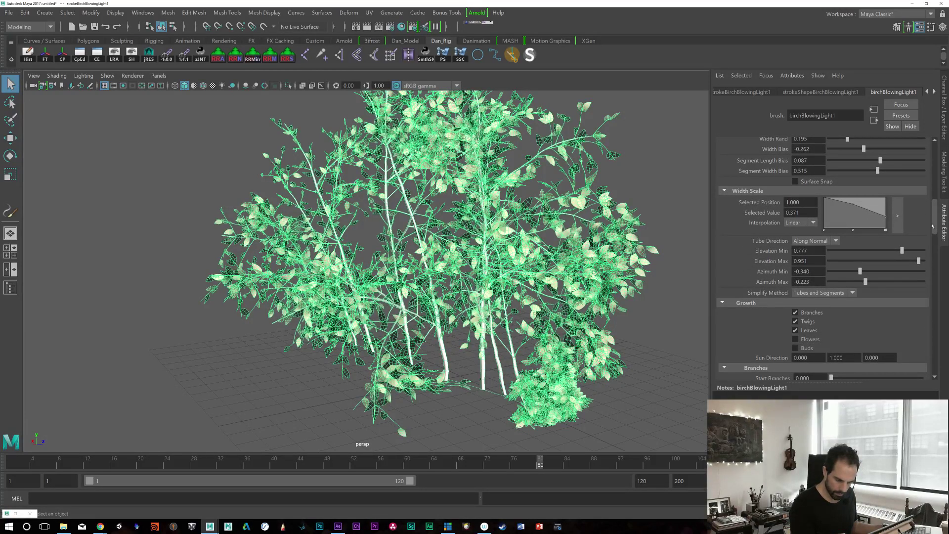
# Step: Turn Branches off to compare the trees, then turn it back on
pyautogui.scroll(-5, 873, 228)
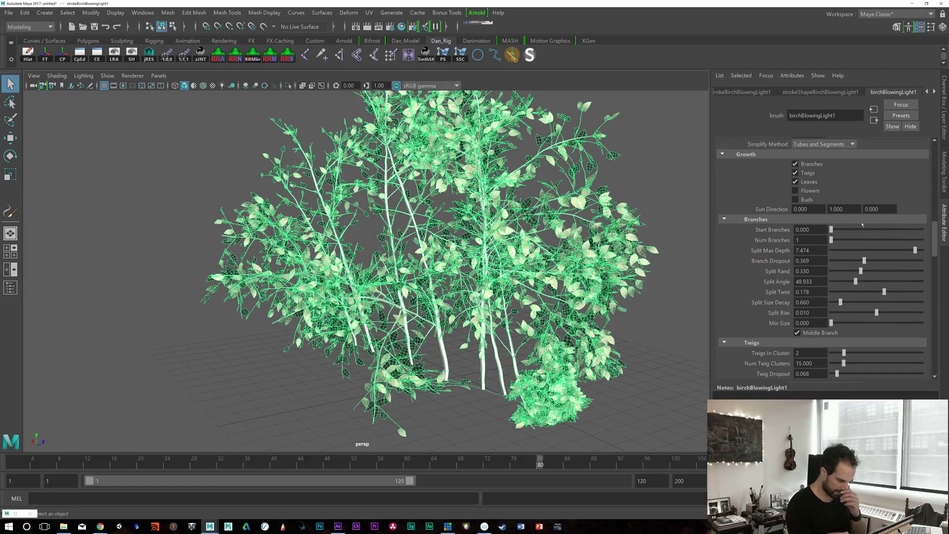
pyautogui.click(795, 164)
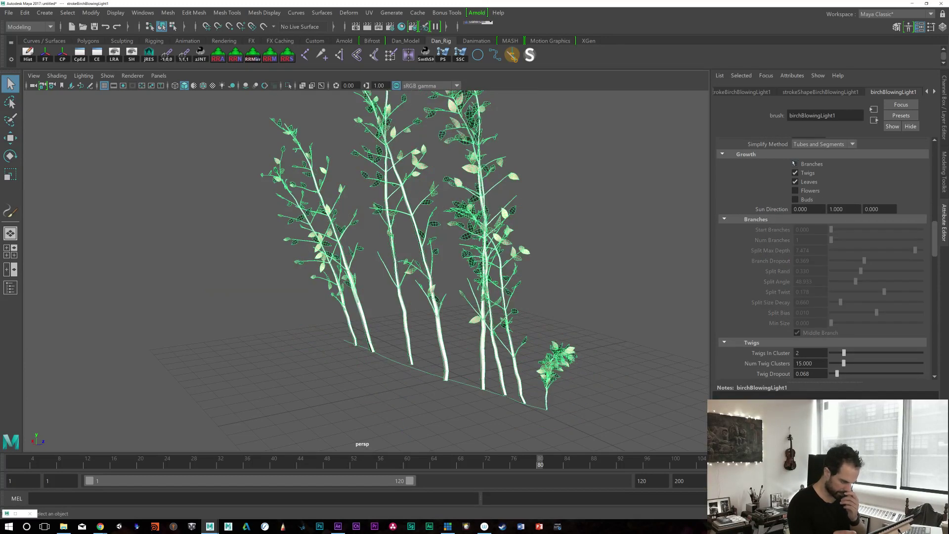
pyautogui.click(795, 164)
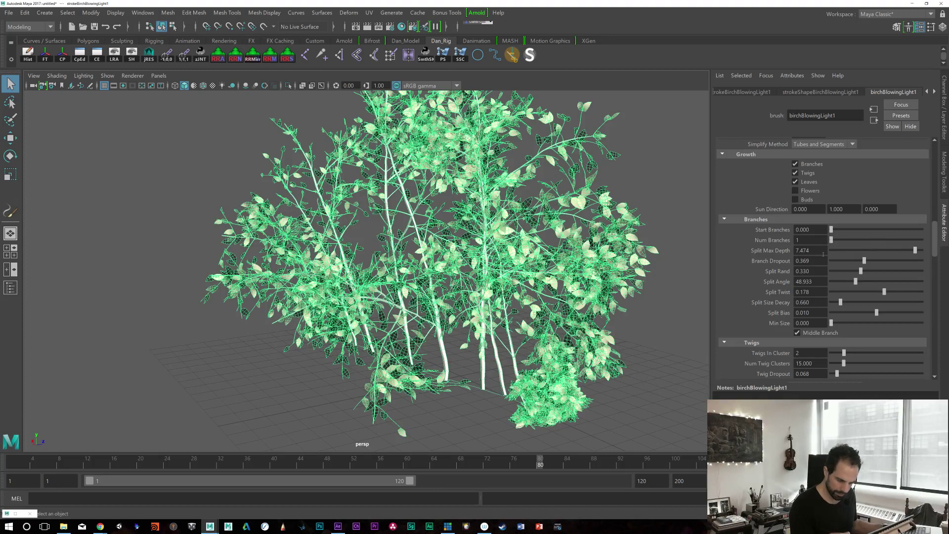
# Step: Reduce Branches Split Max Depth from 7.474 to 6.575
pyautogui.moveTo(915, 249); pyautogui.dragTo(844, 243)
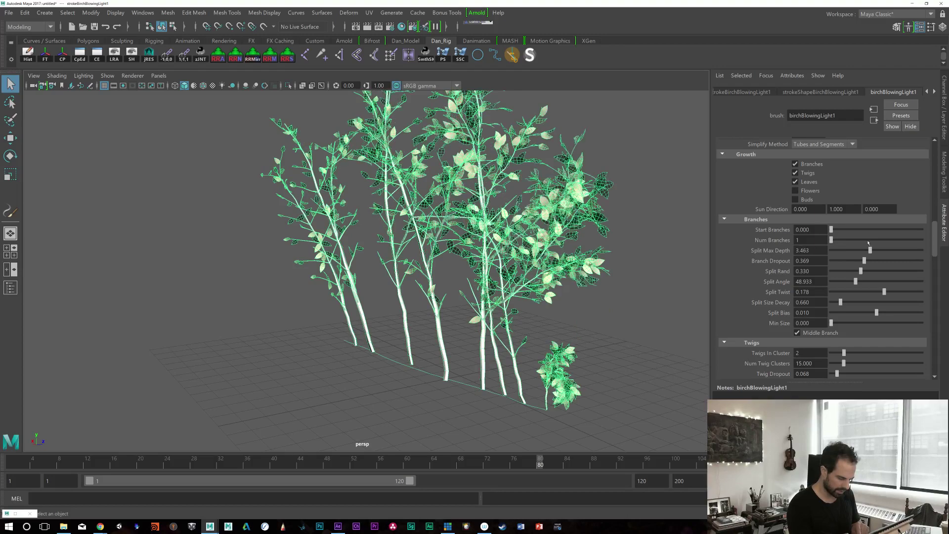
pyautogui.moveTo(873, 243); pyautogui.dragTo(903, 250)
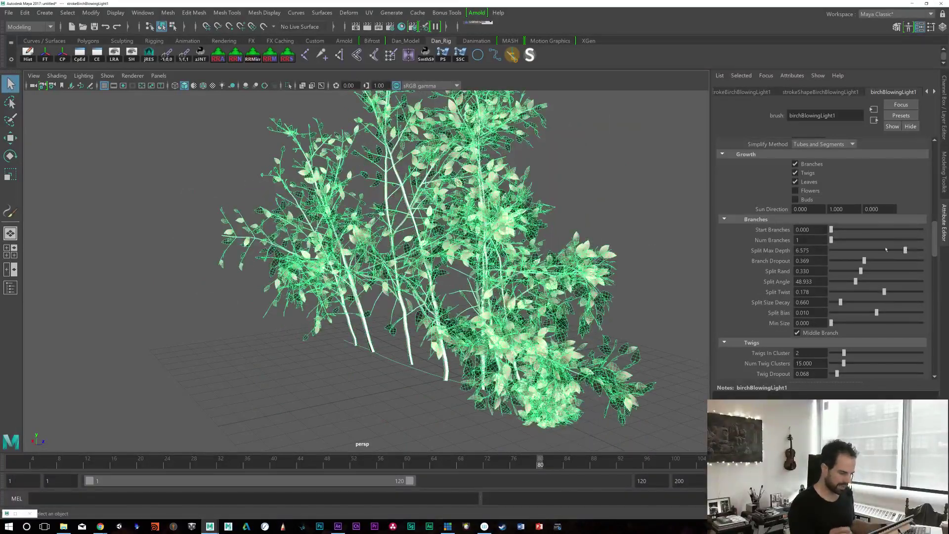
pyautogui.keyDown('alt'); pyautogui.moveTo(459, 247); pyautogui.dragTo(402, 370); pyautogui.keyUp('alt')
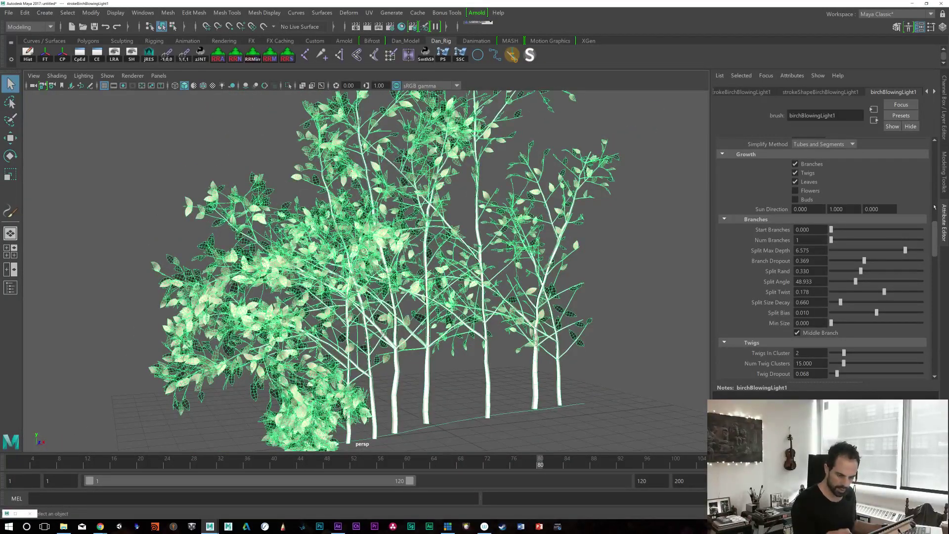
pyautogui.click(808, 92)
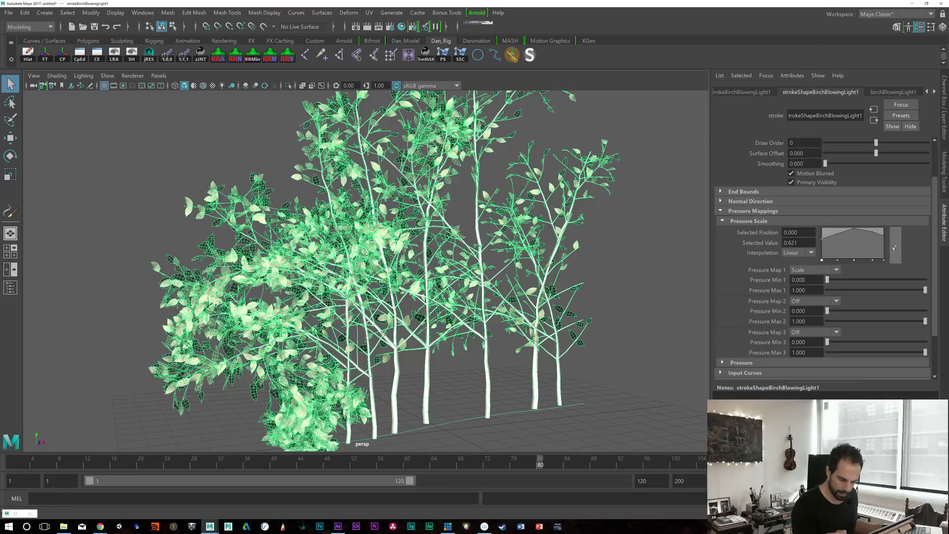
# Step: Reshape the stroke's Pressure Scale ramp: raise its start to full and add two points, ending near 0.379
pyautogui.moveTo(821, 238); pyautogui.dragTo(816, 214)
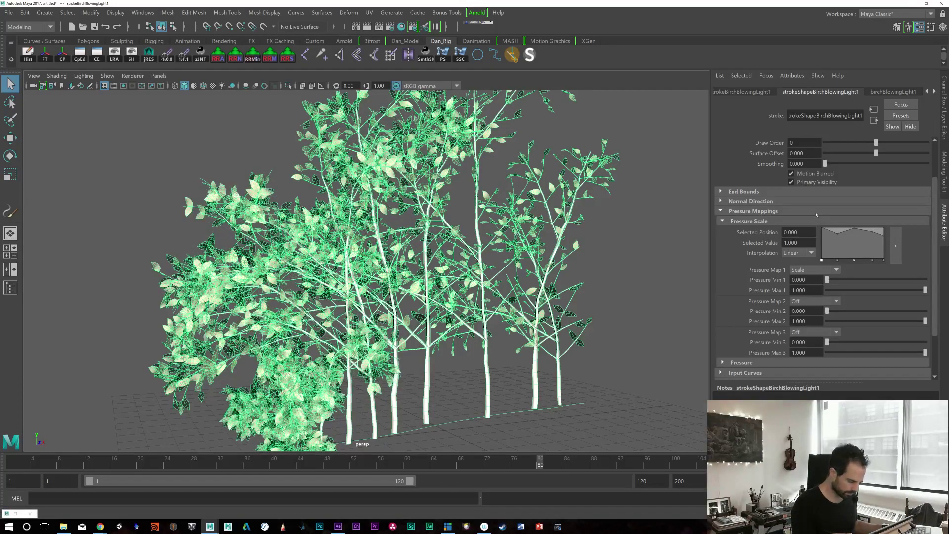
pyautogui.click(840, 233)
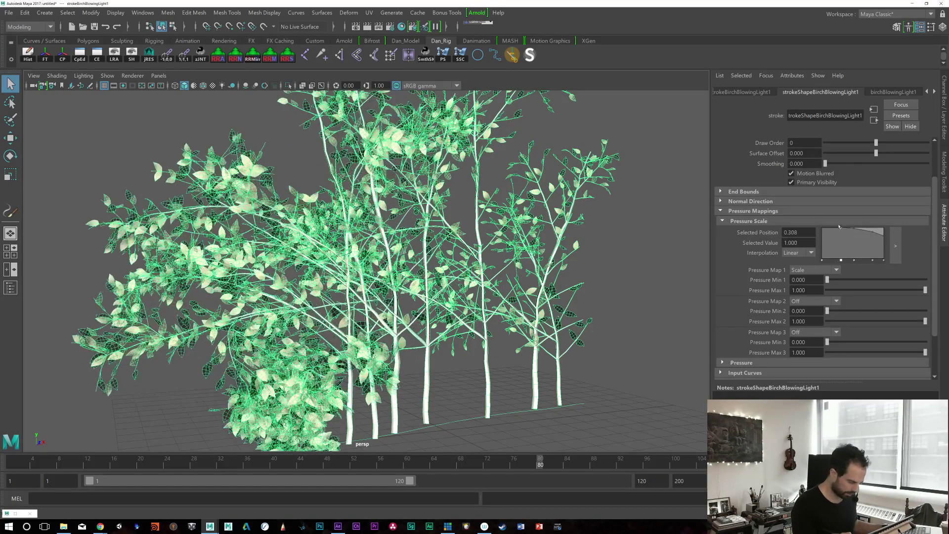
pyautogui.click(854, 235)
pyautogui.moveTo(855, 235); pyautogui.dragTo(881, 245)
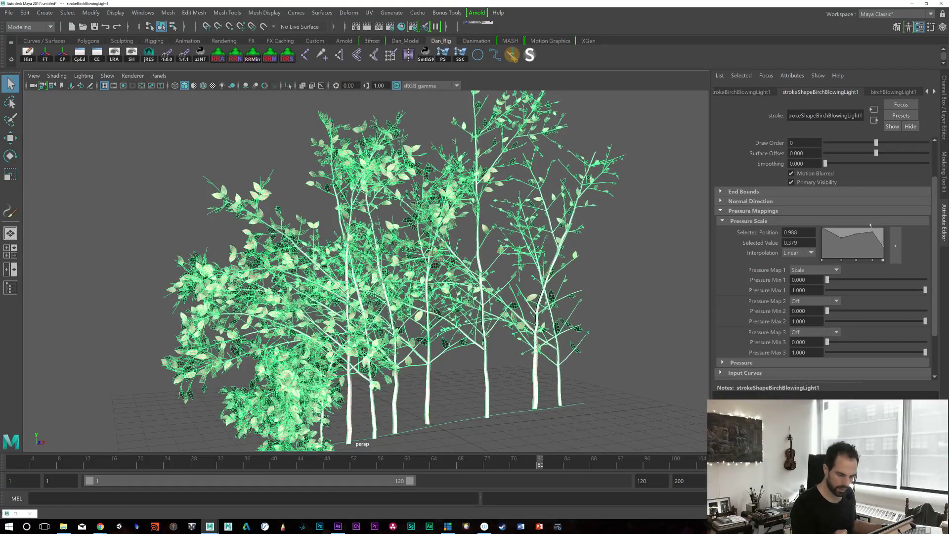
pyautogui.click(892, 91)
# Step: Lower Branches Split Bias from 0.010 to -0.074
pyautogui.moveTo(933, 232); pyautogui.dragTo(930, 238)
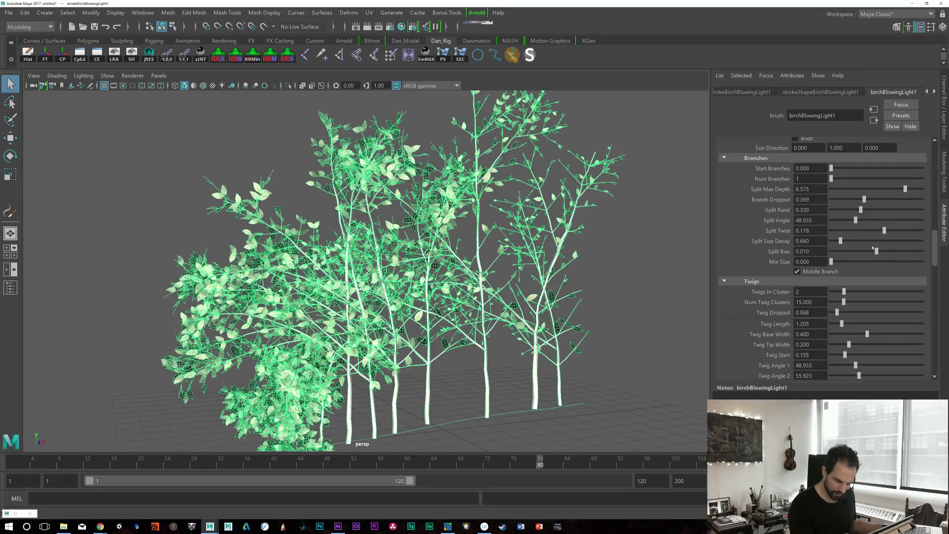
pyautogui.moveTo(875, 251); pyautogui.dragTo(870, 250)
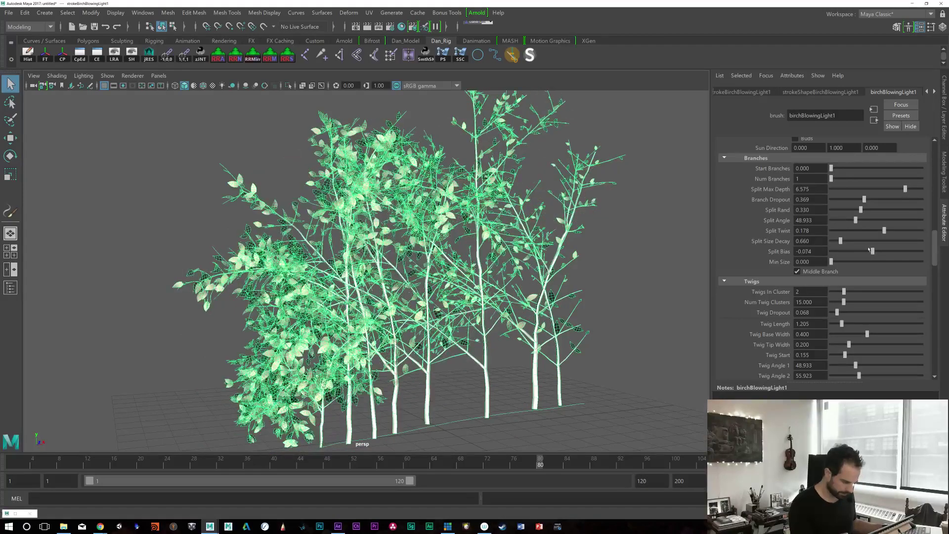
pyautogui.keyDown('alt'); pyautogui.moveTo(568, 346); pyautogui.dragTo(597, 333); pyautogui.keyUp('alt')
pyautogui.moveTo(931, 244)
pyautogui.mouseDown()
pyautogui.moveTo(930, 154)
pyautogui.moveTo(916, 158)
pyautogui.mouseUp()
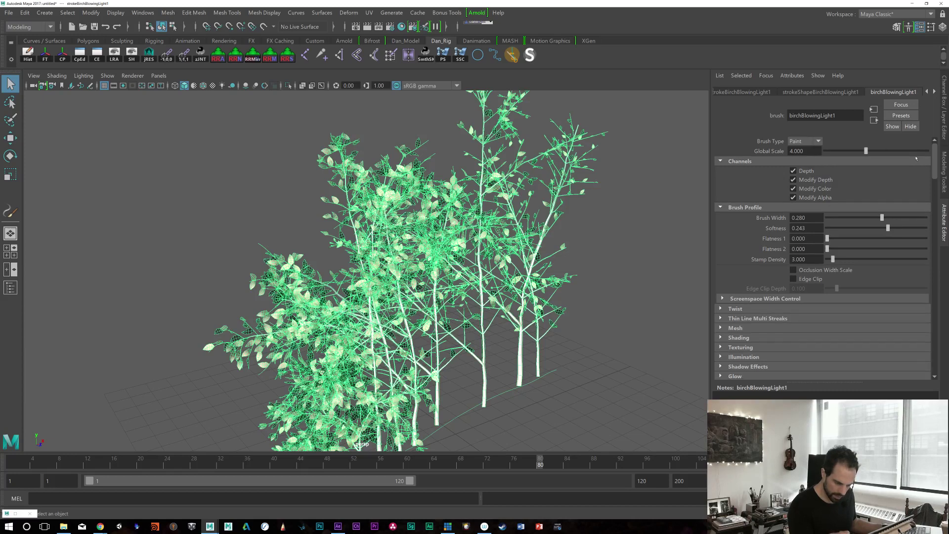
pyautogui.click(801, 259)
# Step: Set Stamp Density back to 3
pyautogui.moveTo(832, 259); pyautogui.dragTo(780, 252)
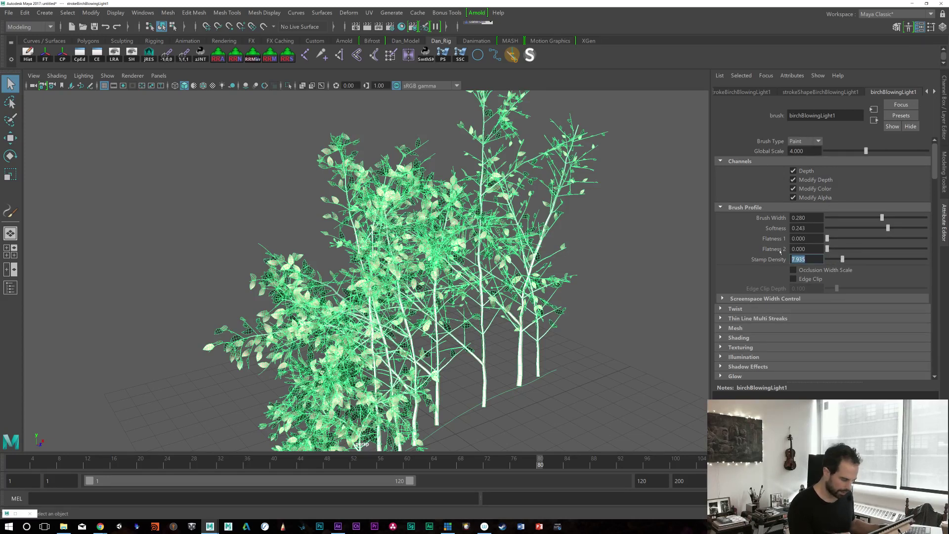
pyautogui.write('3')
pyautogui.press('Return')
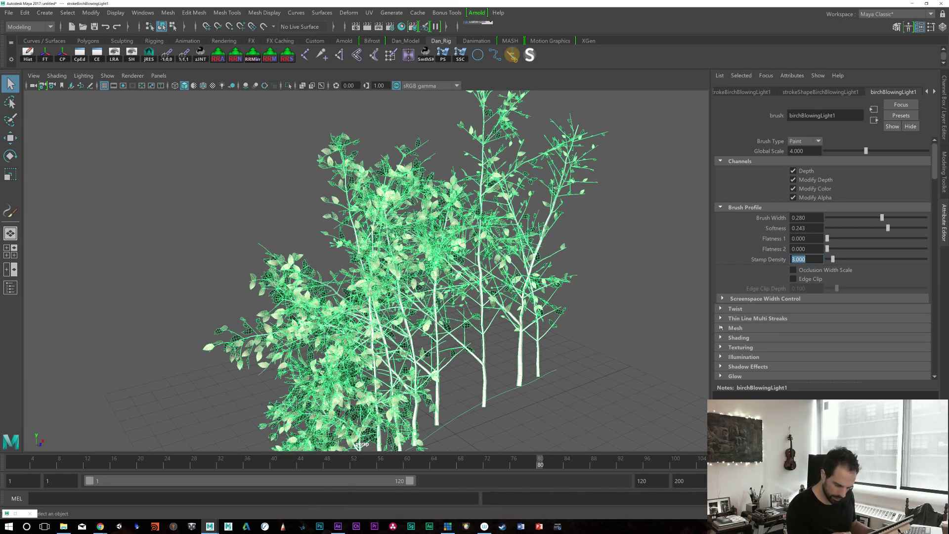
# Step: Give the brush mesh 12 tube sections in the Mesh settings
pyautogui.click(721, 328)
pyautogui.scroll(-2, 923, 170)
pyautogui.moveTo(798, 272); pyautogui.dragTo(781, 278)
pyautogui.write('12')
pyautogui.press('Return')
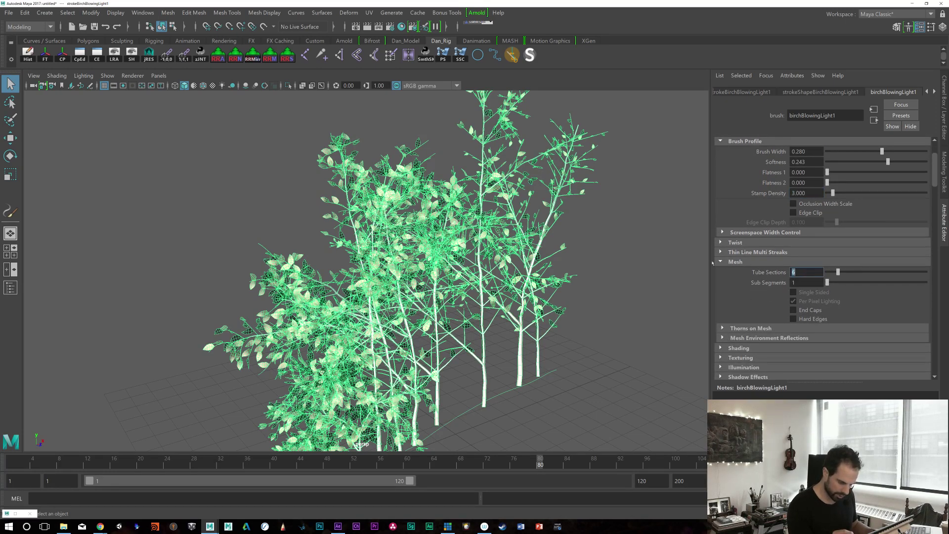
pyautogui.click(720, 261)
# Step: Set Shadow Effects Fake Shadow to 3D Cast, then switch to the stroke shape's attributes
pyautogui.click(720, 271)
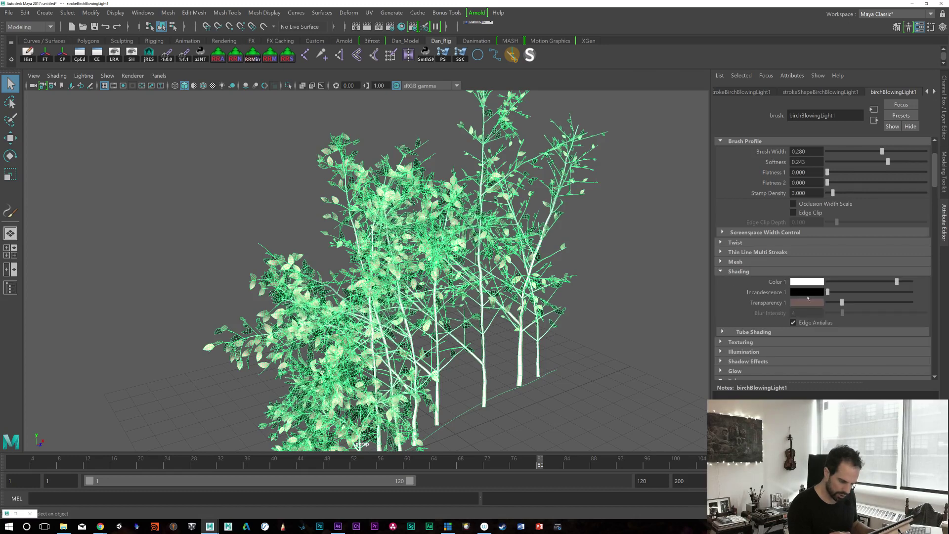
pyautogui.click(720, 271)
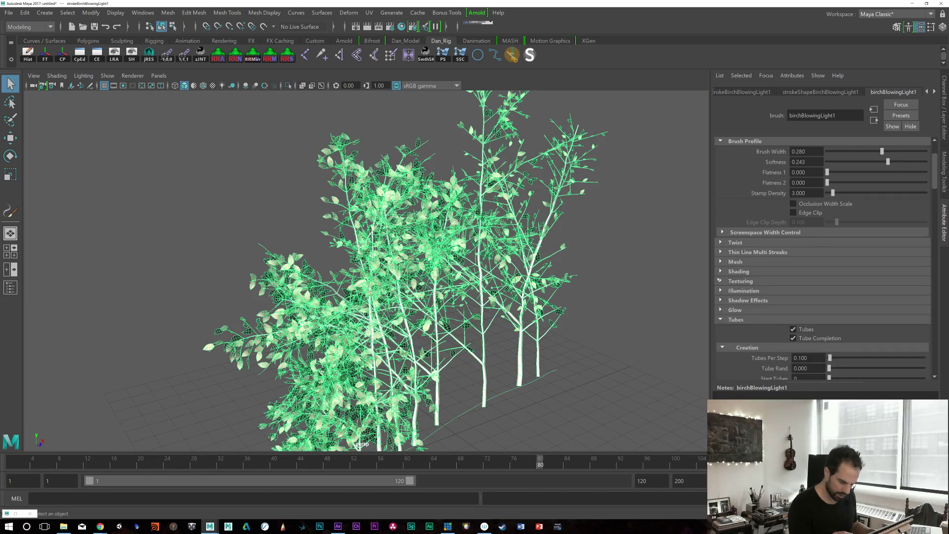
pyautogui.click(719, 280)
pyautogui.click(725, 280)
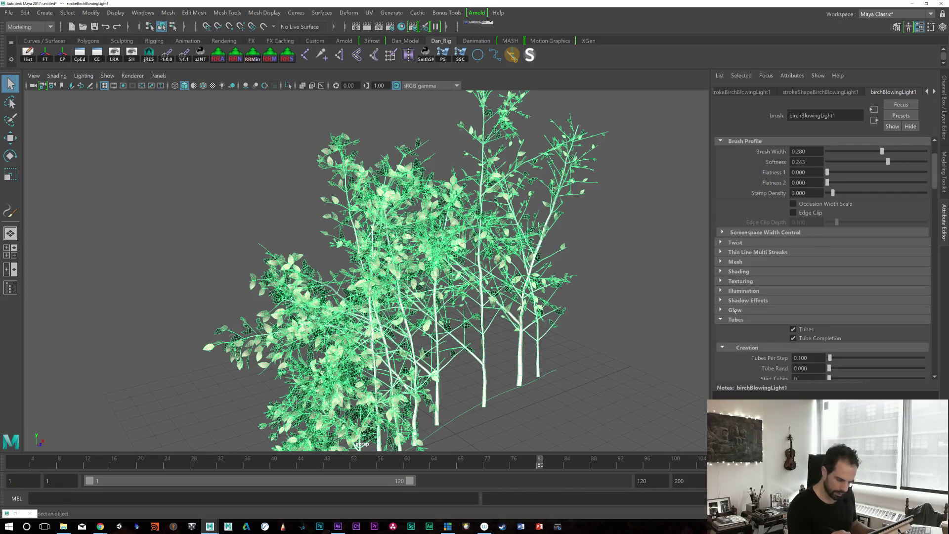
pyautogui.click(720, 298)
pyautogui.click(803, 310)
pyautogui.click(806, 339)
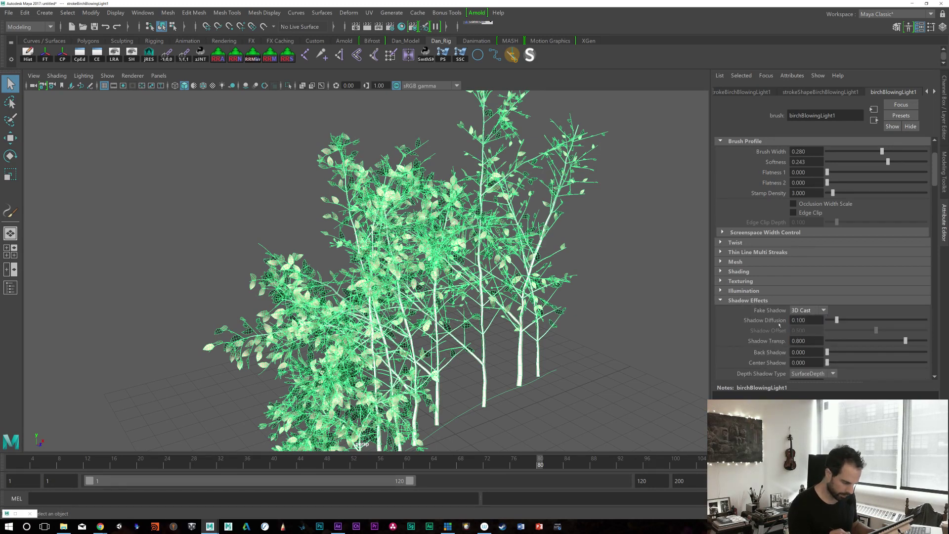
pyautogui.click(722, 300)
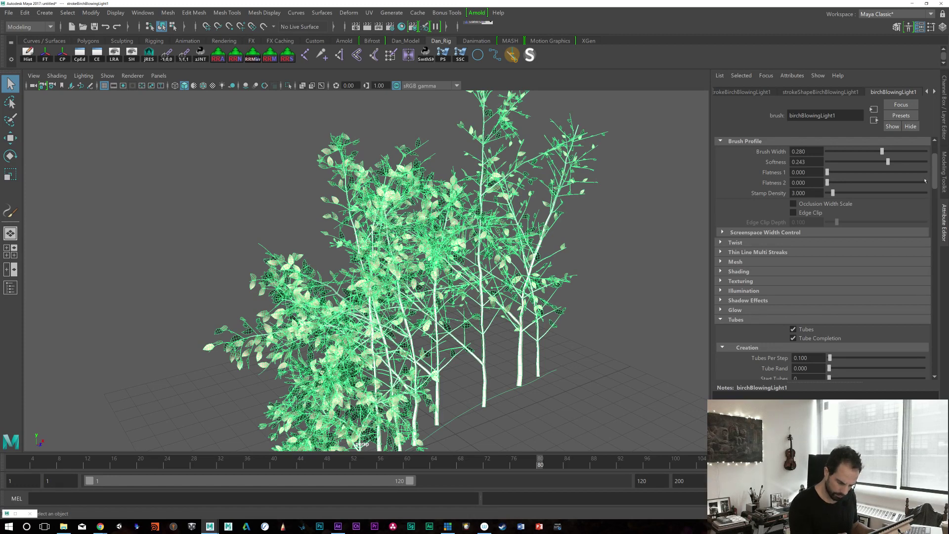
pyautogui.moveTo(930, 175); pyautogui.dragTo(929, 230)
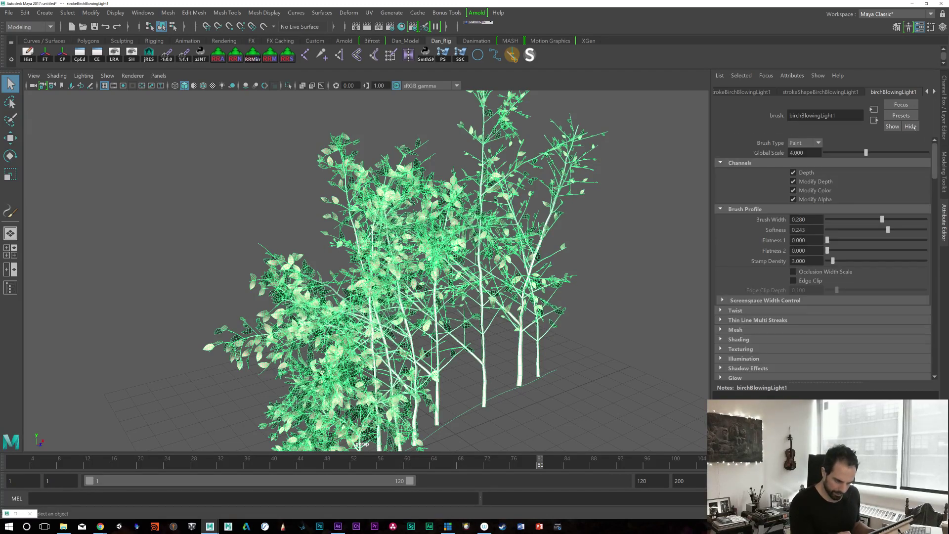
pyautogui.click(823, 92)
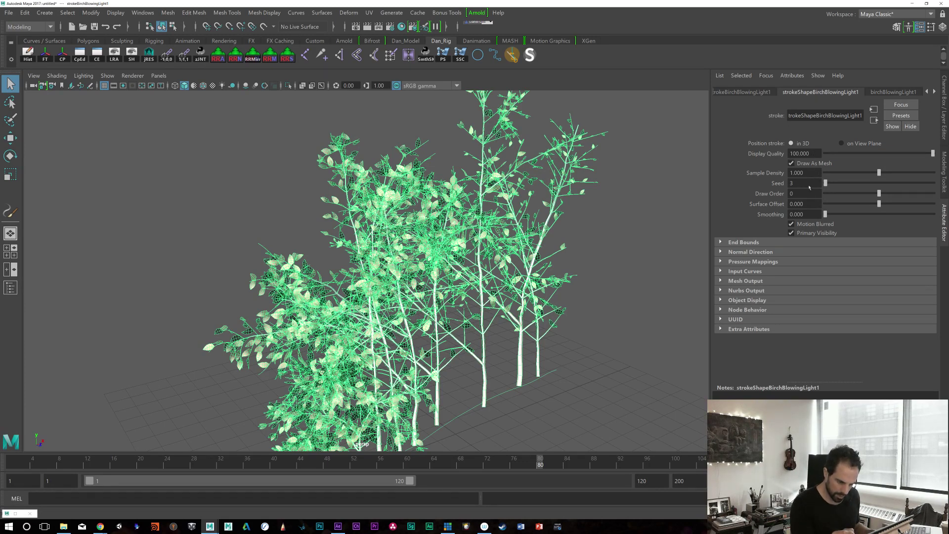
# Step: Change the stroke's Seed from 3 to 5 so the trees regrow
pyautogui.doubleClick(807, 182)
pyautogui.write('5')
pyautogui.press('Return')
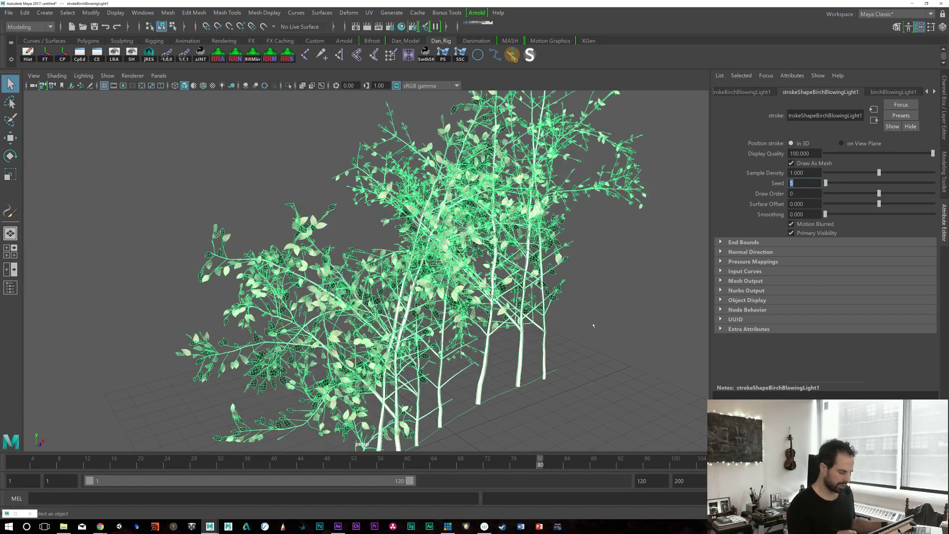
pyautogui.moveTo(548, 328)
pyautogui.keyDown('alt'); pyautogui.mouseDown()
pyautogui.moveTo(593, 338)
pyautogui.moveTo(522, 324)
pyautogui.moveTo(586, 310)
pyautogui.moveTo(682, 366)
pyautogui.moveTo(563, 359)
pyautogui.mouseUp(); pyautogui.keyUp('alt')
# Step: Reselect the birch strokes and display the birchBlowingLight1 brush settings
pyautogui.click(597, 308)
pyautogui.scroll(5, 557, 359)
pyautogui.scroll(-5, 557, 359)
pyautogui.click(346, 371)
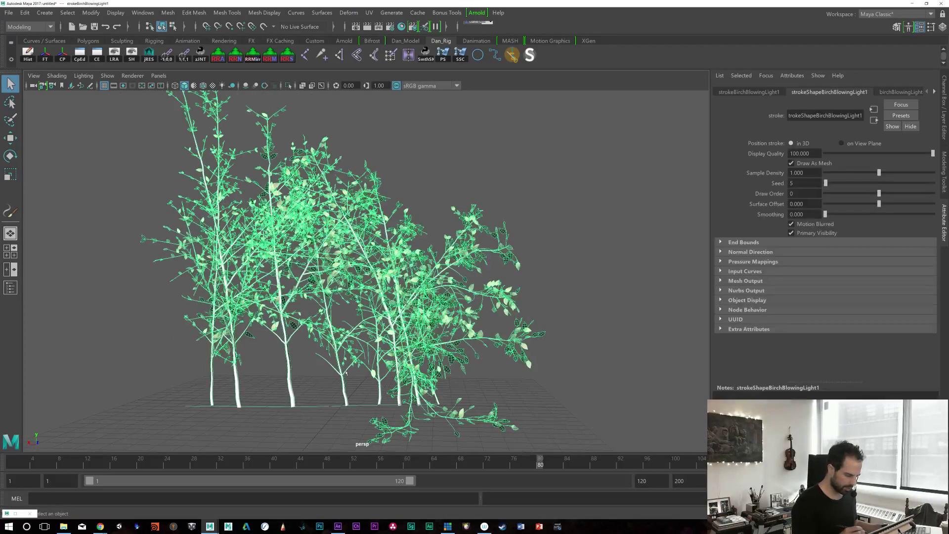
pyautogui.click(900, 92)
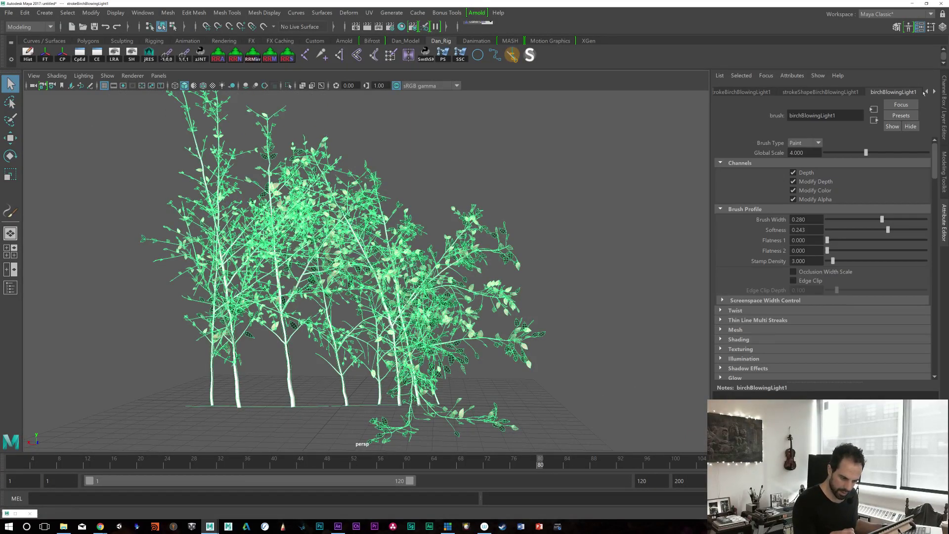
# Step: Expand the birch brush's Forces and adjust Path Follow and Path Attract to 0.047
pyautogui.click(932, 92)
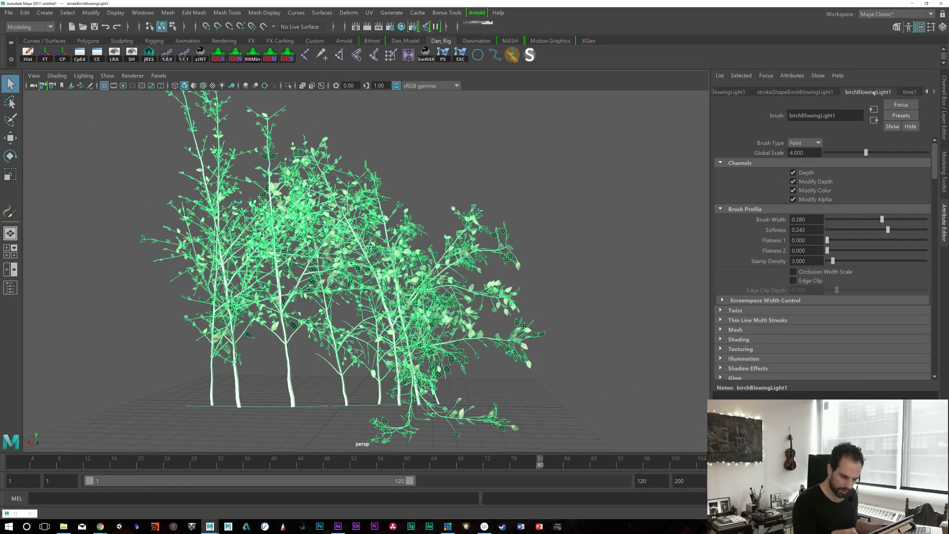
pyautogui.moveTo(932, 160); pyautogui.dragTo(911, 352)
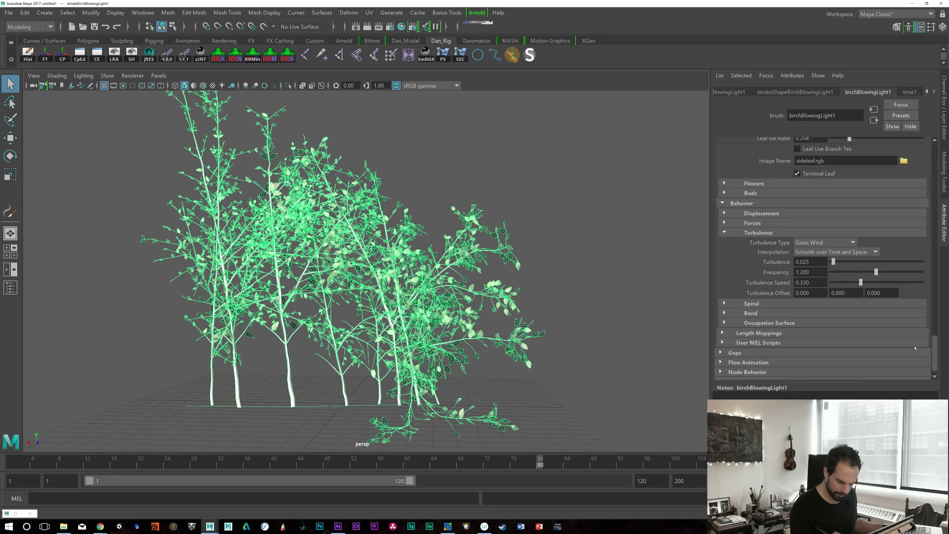
pyautogui.scroll(1, 915, 351)
pyautogui.click(723, 216)
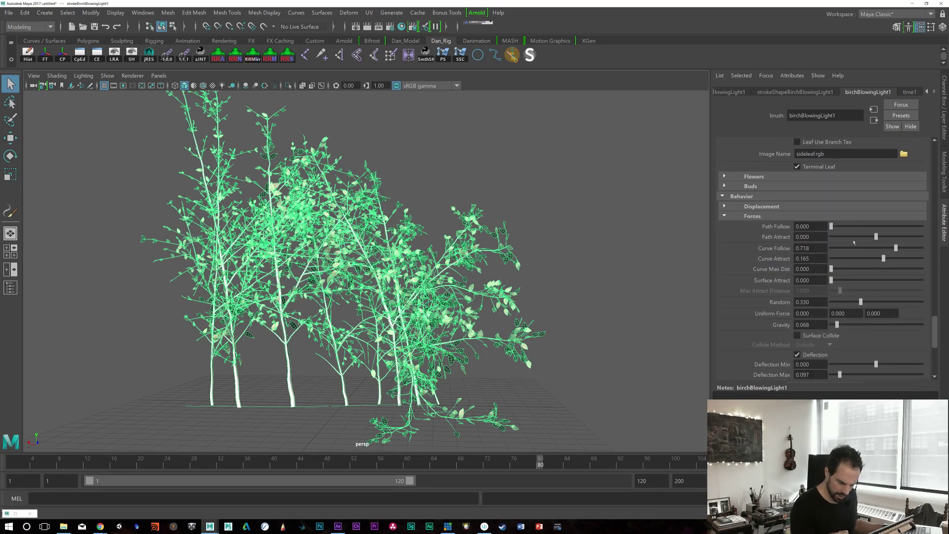
pyautogui.moveTo(826, 226)
pyautogui.mouseDown()
pyautogui.moveTo(881, 226)
pyautogui.moveTo(824, 225)
pyautogui.mouseUp()
pyautogui.moveTo(877, 237)
pyautogui.mouseDown()
pyautogui.moveTo(892, 236)
pyautogui.moveTo(864, 235)
pyautogui.moveTo(878, 237)
pyautogui.mouseUp()
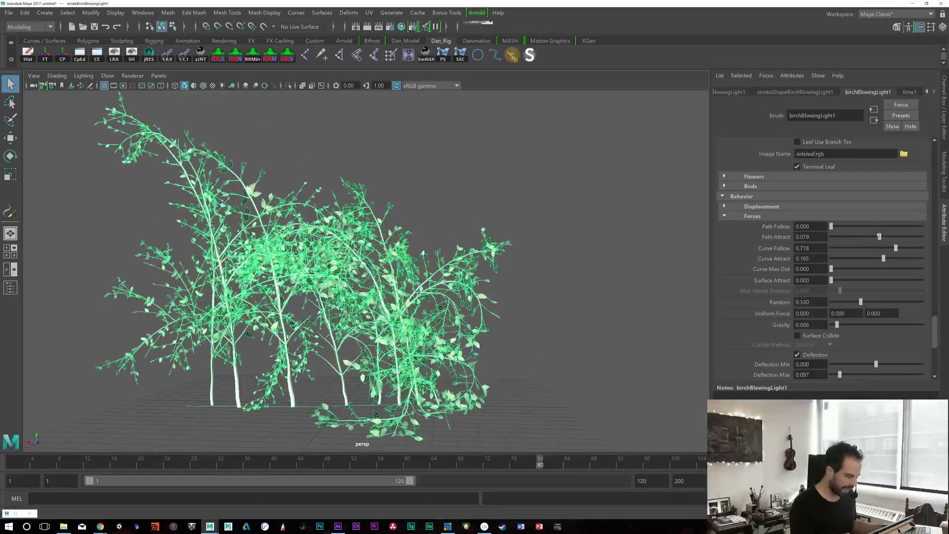
# Step: Test Surface Attract, then lower Curve Follow to 0.685 and Curve Attract to 0.151
pyautogui.keyDown('alt'); pyautogui.moveTo(554, 344); pyautogui.dragTo(503, 360); pyautogui.keyUp('alt')
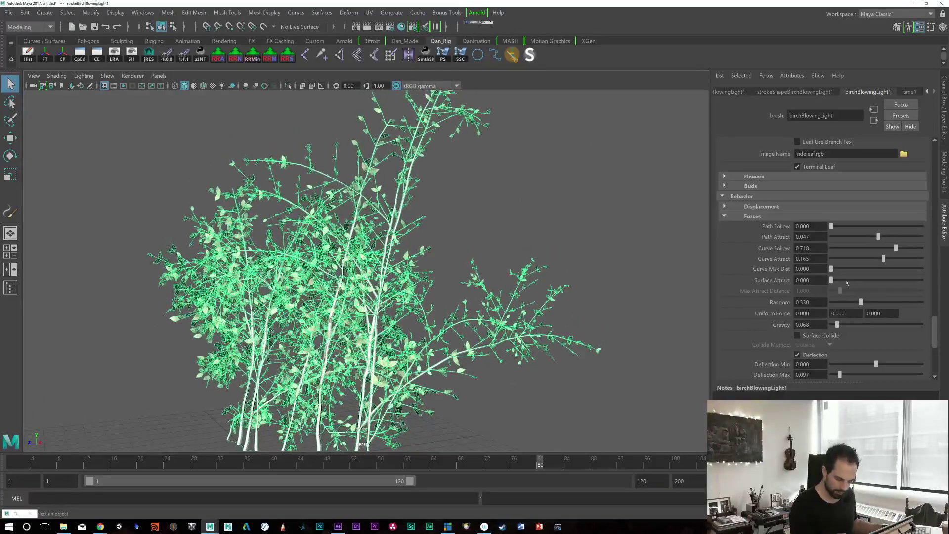
pyautogui.moveTo(830, 280); pyautogui.dragTo(845, 280)
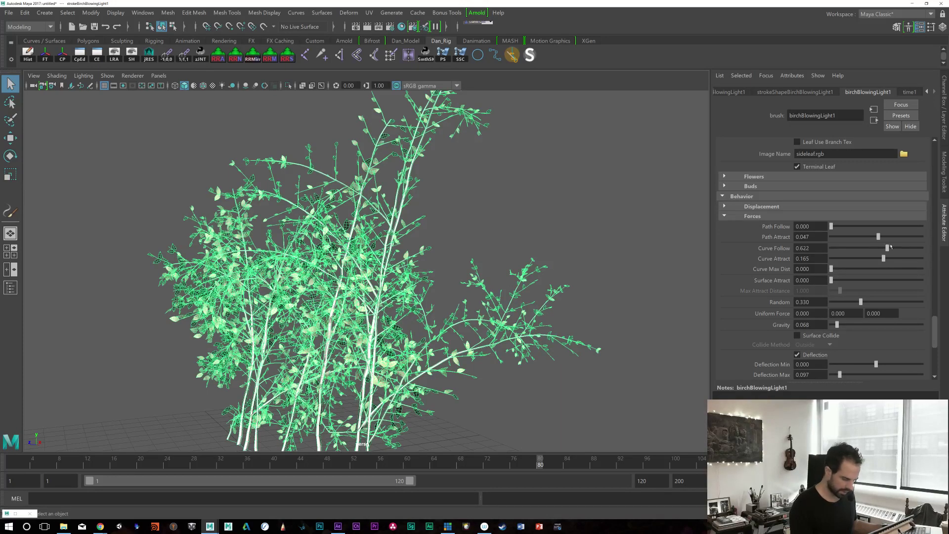
pyautogui.moveTo(894, 247); pyautogui.dragTo(892, 248)
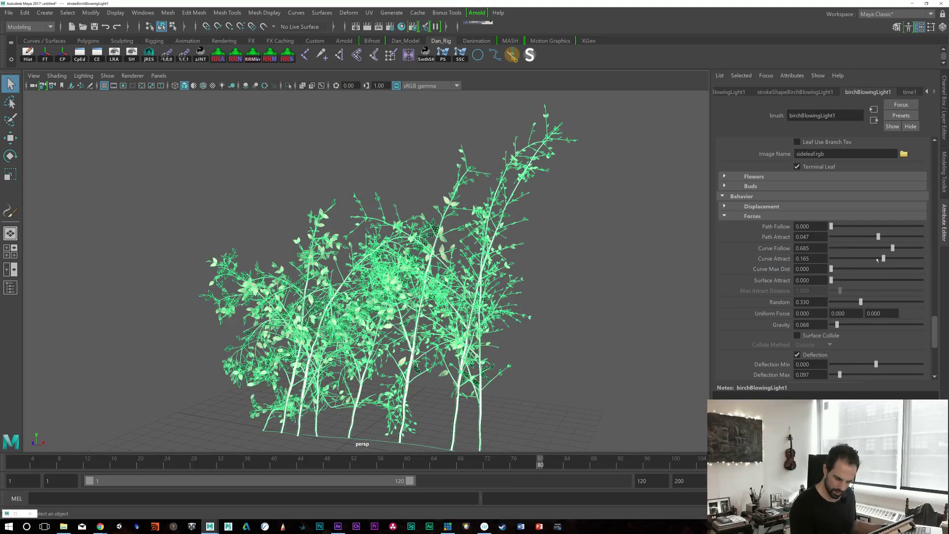
pyautogui.moveTo(884, 257); pyautogui.dragTo(882, 258)
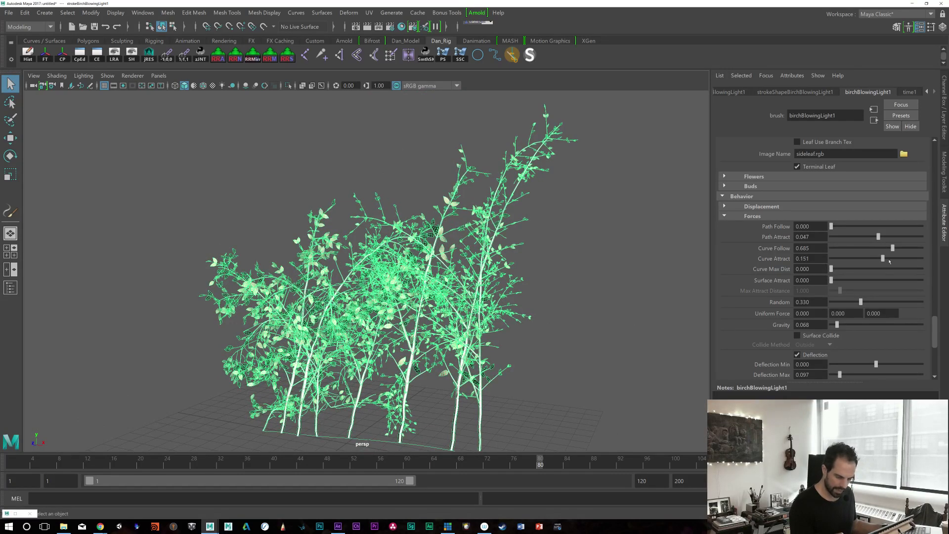
pyautogui.moveTo(931, 321); pyautogui.dragTo(933, 331)
pyautogui.scroll(-1, 916, 318)
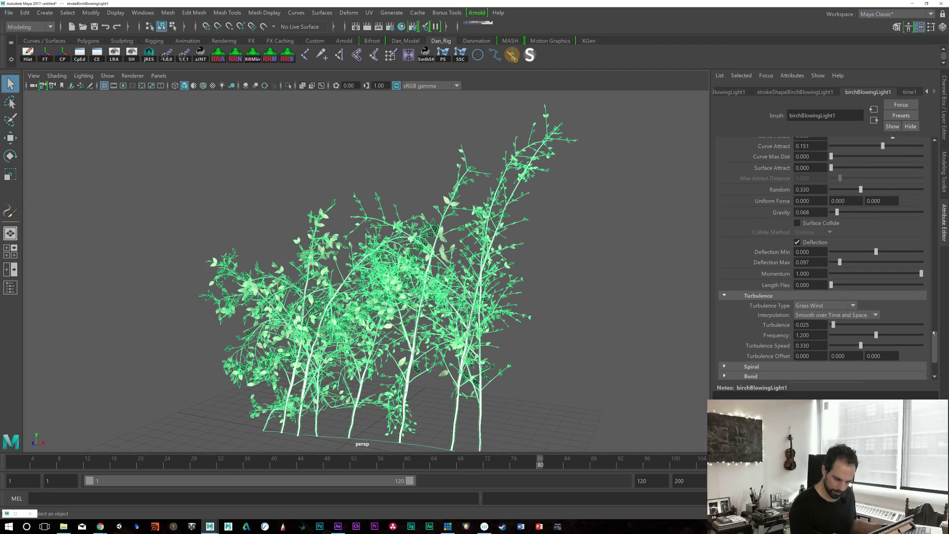
pyautogui.click(797, 237)
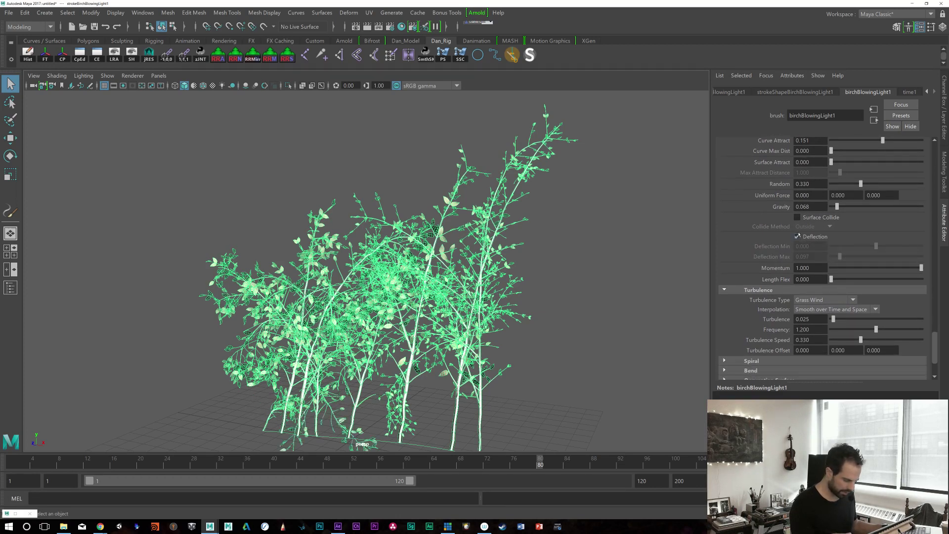
pyautogui.click(797, 236)
pyautogui.keyDown('alt'); pyautogui.moveTo(541, 356); pyautogui.dragTo(508, 287); pyautogui.keyUp('alt')
pyautogui.click(797, 236)
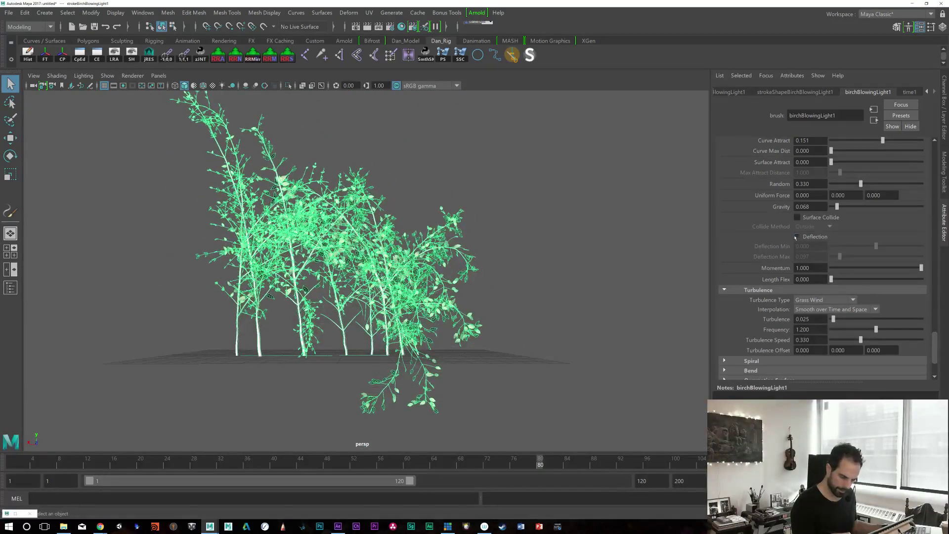
pyautogui.click(797, 237)
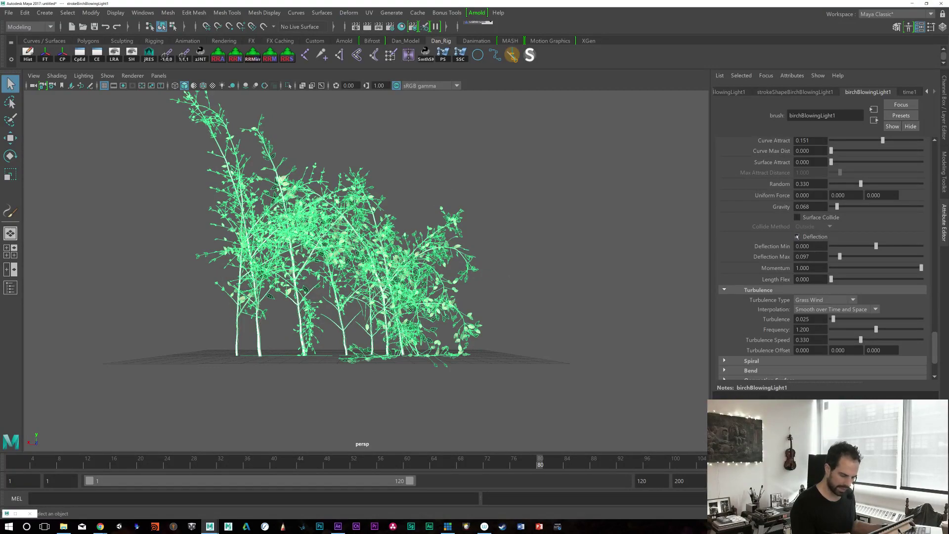
pyautogui.click(797, 237)
pyautogui.keyDown('alt'); pyautogui.moveTo(525, 275); pyautogui.dragTo(508, 289); pyautogui.keyUp('alt')
pyautogui.moveTo(507, 288)
pyautogui.keyDown('alt'); pyautogui.mouseDown(button='right')
pyautogui.moveTo(559, 383)
pyautogui.moveTo(501, 298)
pyautogui.mouseUp(button='right'); pyautogui.keyUp('alt')
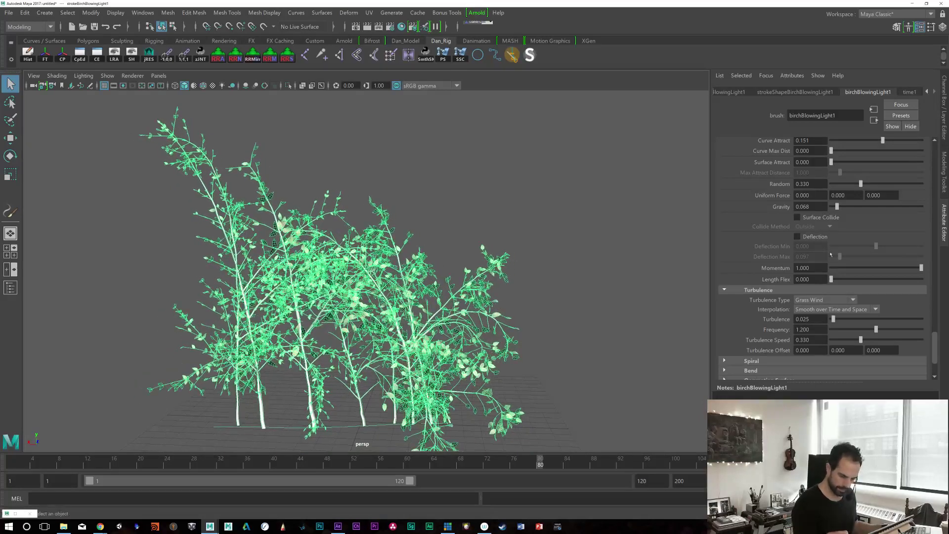
pyautogui.click(797, 237)
pyautogui.moveTo(933, 339); pyautogui.dragTo(935, 315)
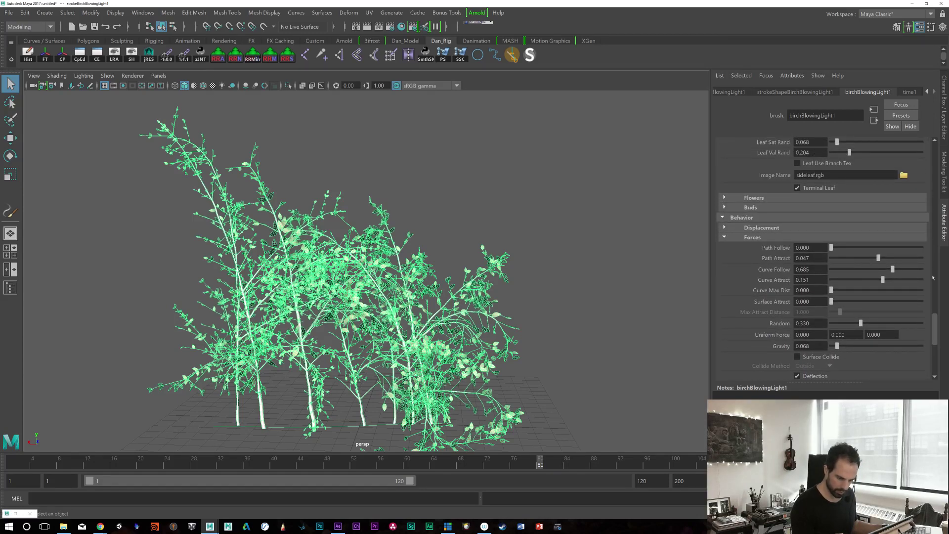
pyautogui.moveTo(931, 316); pyautogui.dragTo(931, 213)
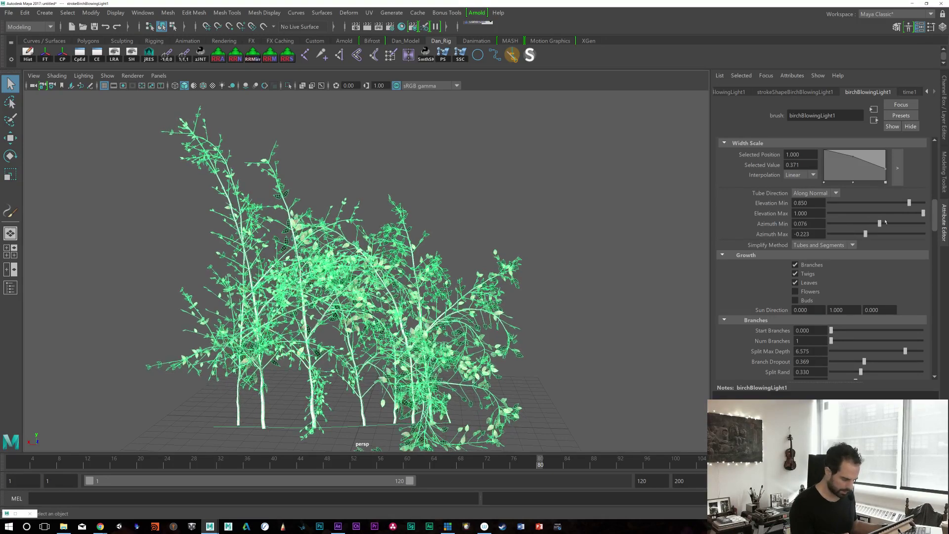
# Step: Set the tube Azimuth Min to -0.281 and Azimuth Max to 0.396, checking the tree row
pyautogui.moveTo(862, 223); pyautogui.dragTo(897, 234)
pyautogui.click(909, 234)
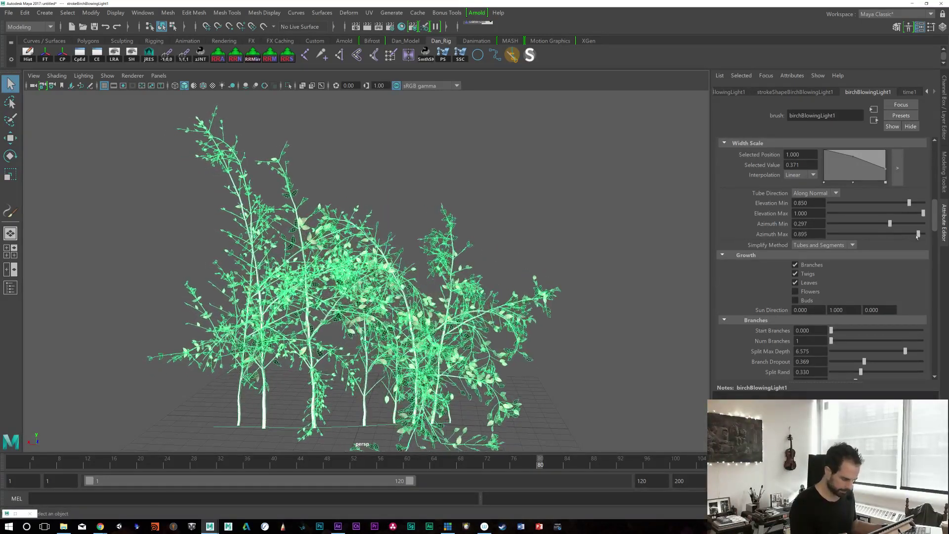
pyautogui.keyDown('alt'); pyautogui.moveTo(566, 347); pyautogui.dragTo(499, 348); pyautogui.keyUp('alt')
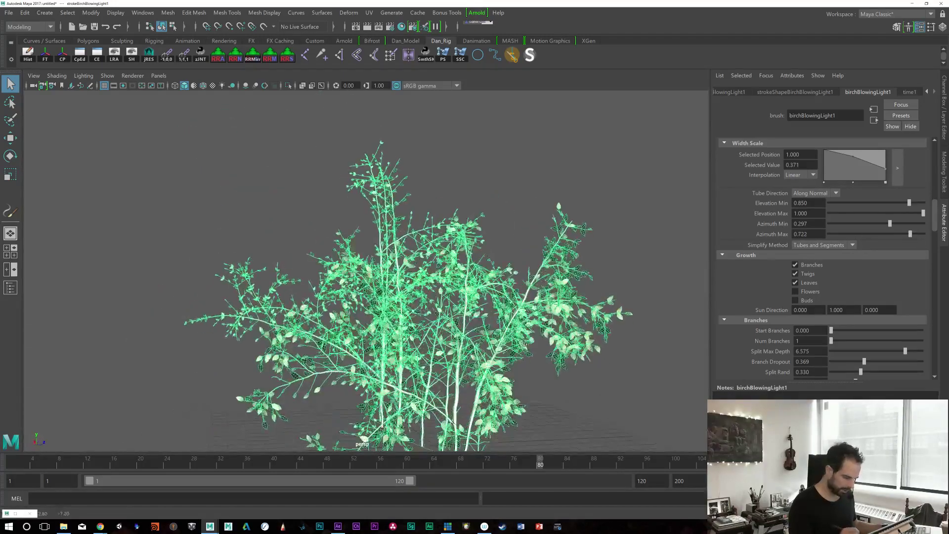
pyautogui.scroll(-3, 499, 349)
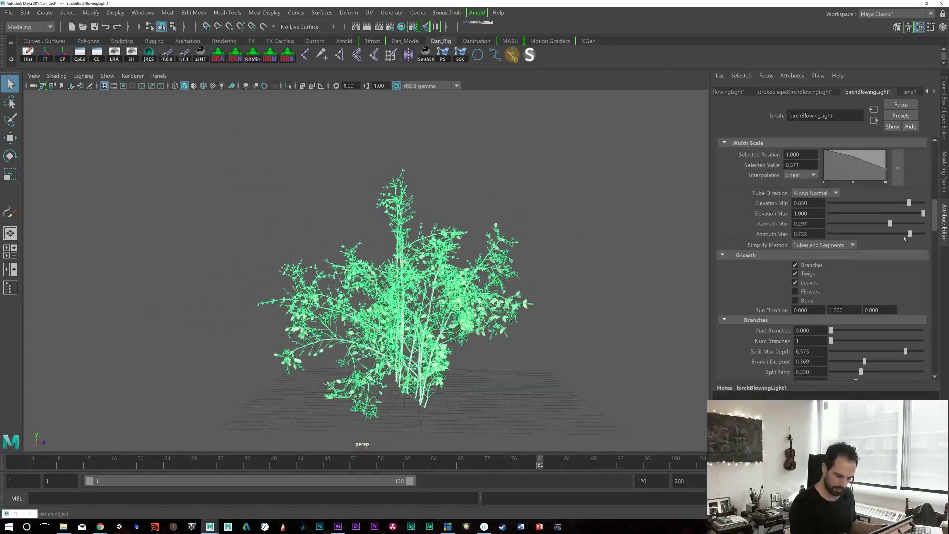
pyautogui.moveTo(904, 231); pyautogui.dragTo(852, 224)
pyautogui.scroll(2, 567, 323)
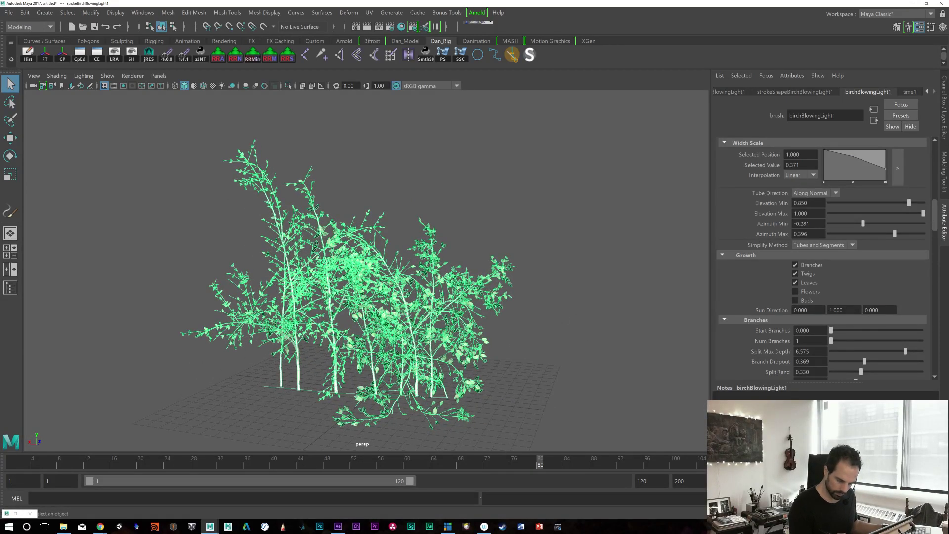
pyautogui.moveTo(932, 207); pyautogui.dragTo(924, 325)
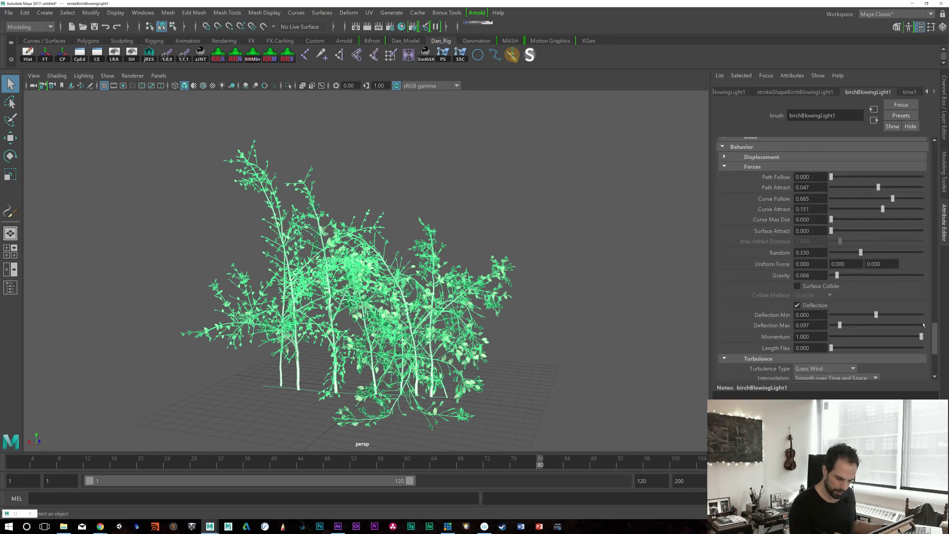
# Step: Raise the Gravity force to 0.110 so the birch trees droop
pyautogui.scroll(-2, 880, 296)
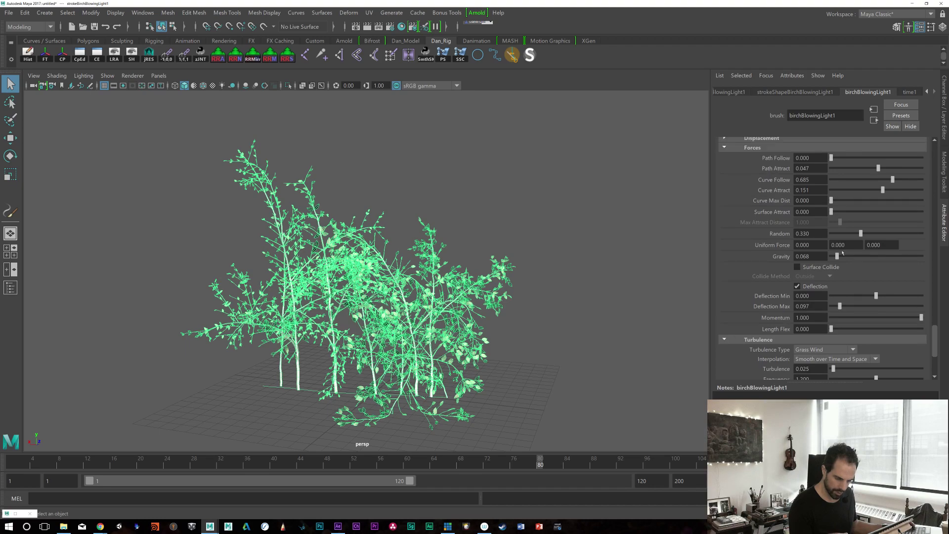
pyautogui.moveTo(838, 255)
pyautogui.mouseDown()
pyautogui.moveTo(882, 256)
pyautogui.moveTo(803, 265)
pyautogui.moveTo(842, 256)
pyautogui.mouseUp()
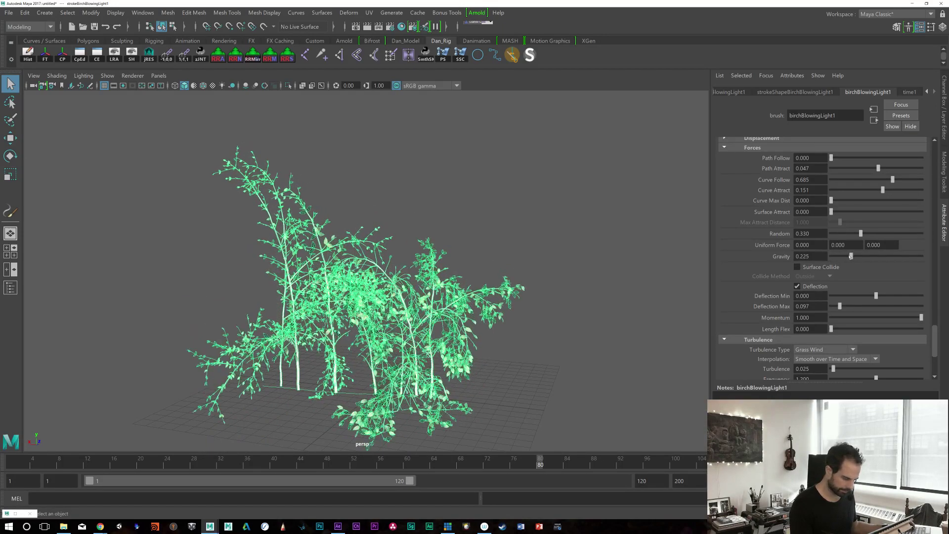
pyautogui.moveTo(838, 256); pyautogui.dragTo(841, 256)
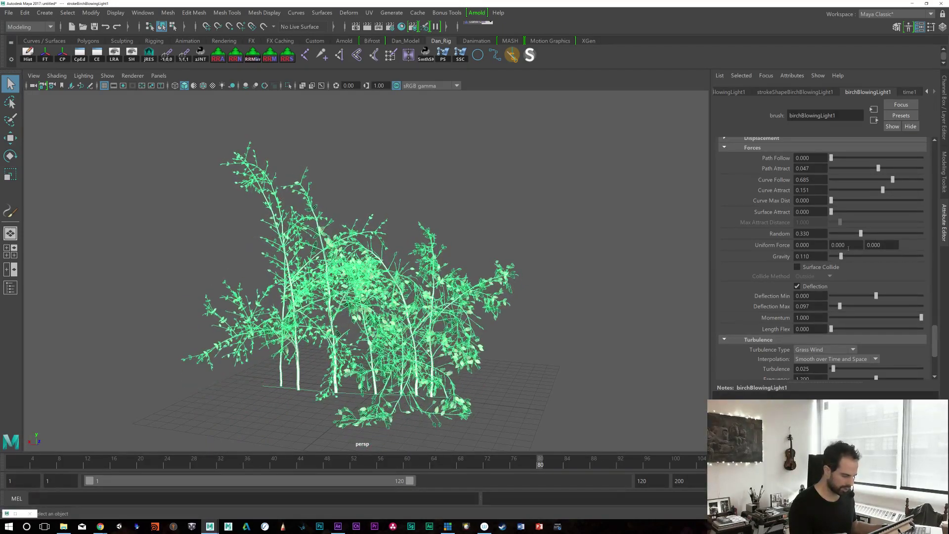
# Step: Play back the wind animation, replay it from frame one, and tumble to watch the trees sway
pyautogui.hotkey('alt', 'v')
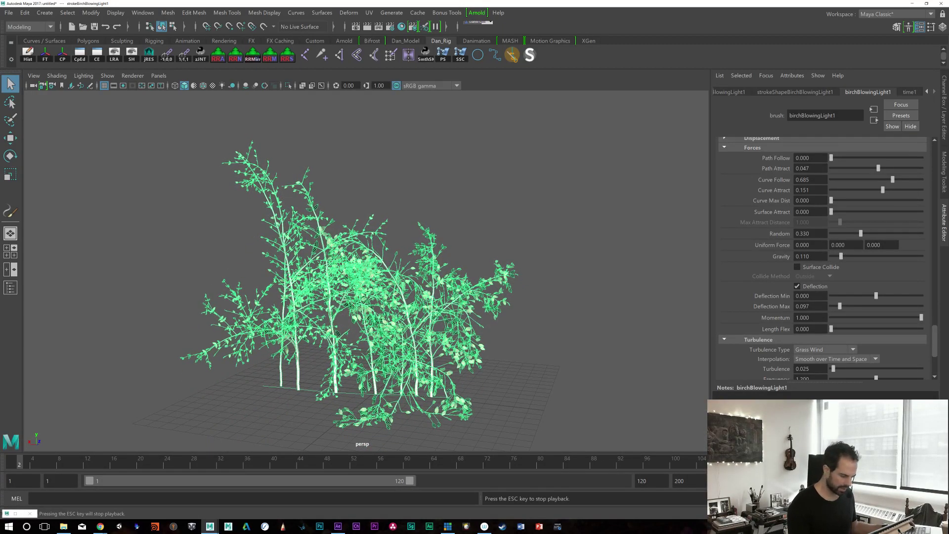
pyautogui.click(558, 357)
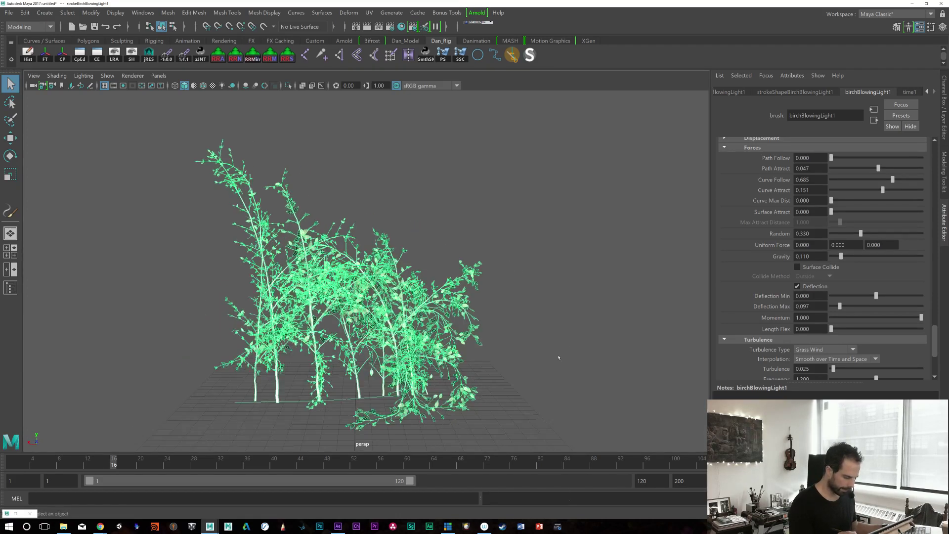
pyautogui.scroll(5, 588, 381)
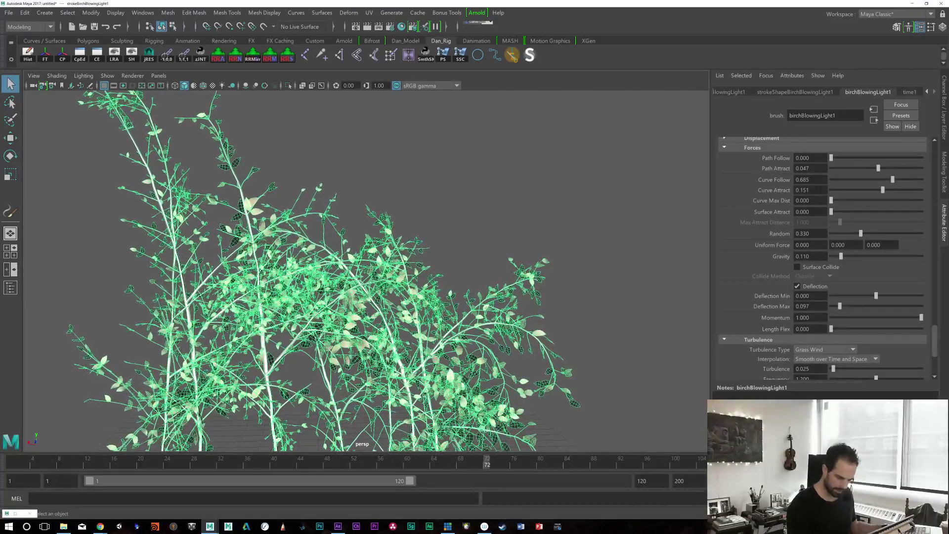
pyautogui.hotkey('alt', 'shift', 'v')
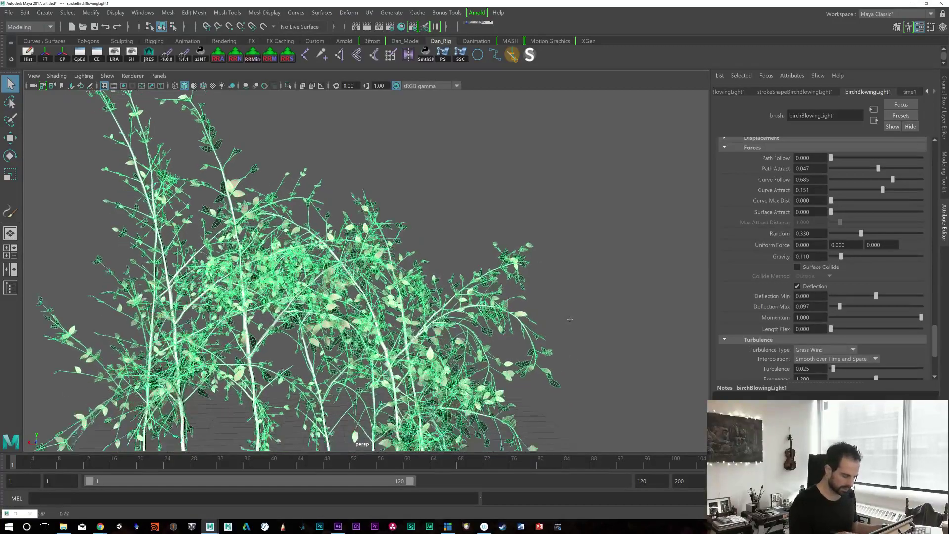
pyautogui.scroll(3, 559, 364)
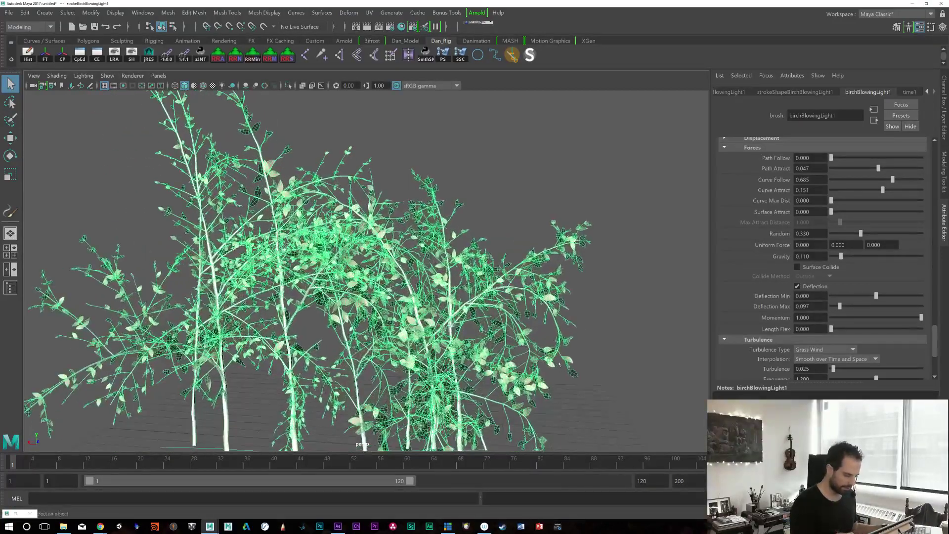
pyautogui.scroll(-5, 560, 364)
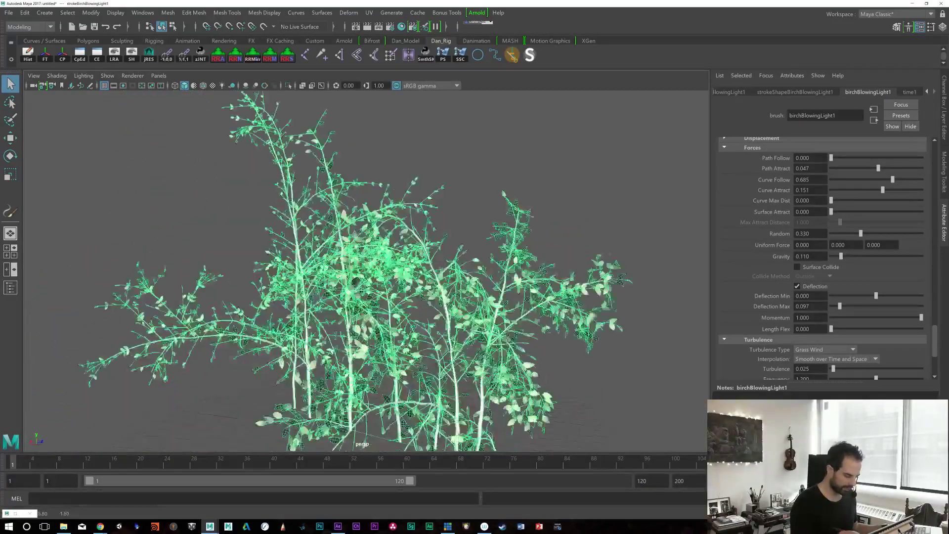
pyautogui.keyDown('alt'); pyautogui.moveTo(559, 364); pyautogui.dragTo(499, 360); pyautogui.keyUp('alt')
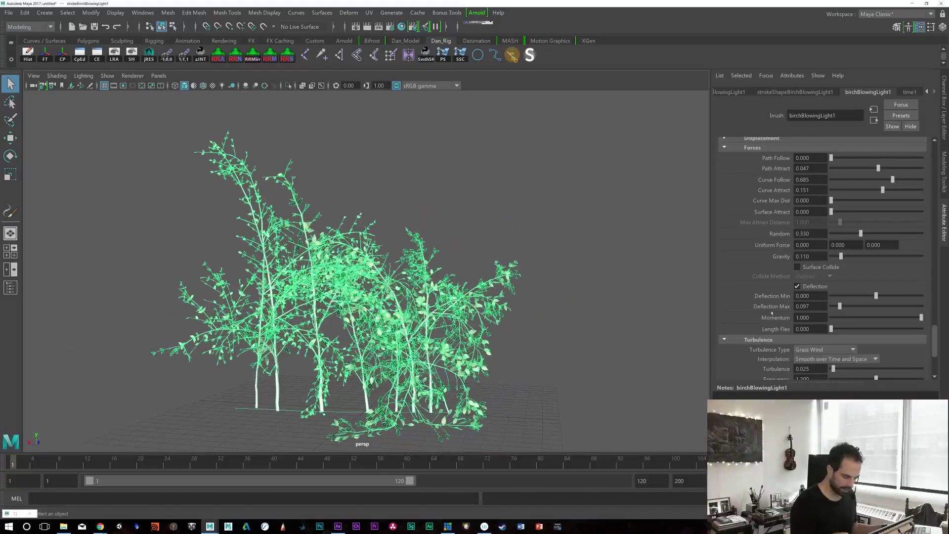
pyautogui.moveTo(932, 339); pyautogui.dragTo(936, 234)
pyautogui.scroll(5, 831, 287)
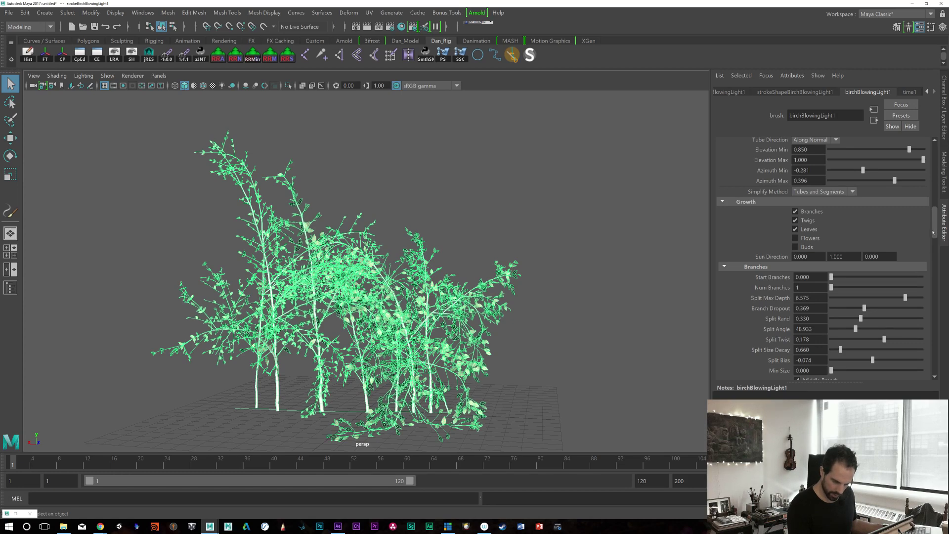
# Step: Drop the branch Min Size to 0.000 and reduce Split Size Decay to 0.500
pyautogui.scroll(-3, 895, 267)
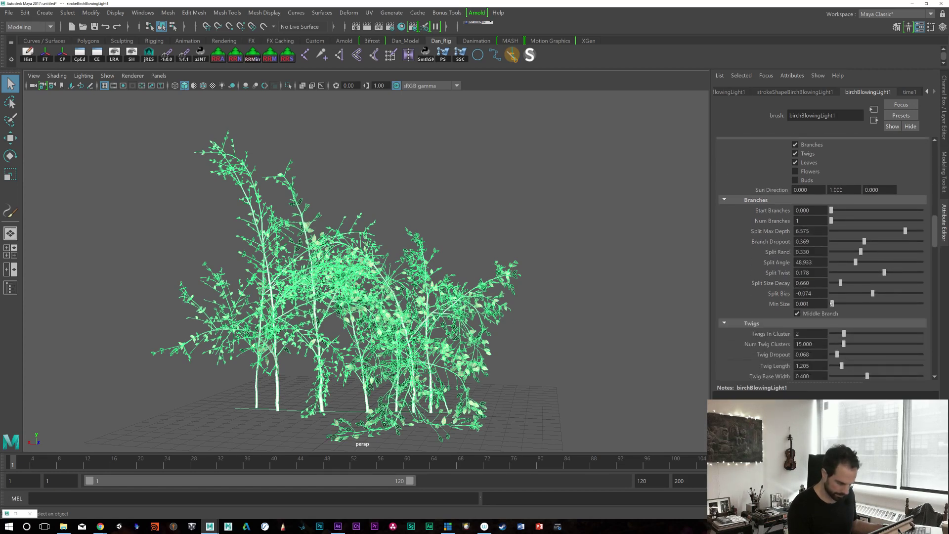
pyautogui.moveTo(836, 303); pyautogui.dragTo(888, 305)
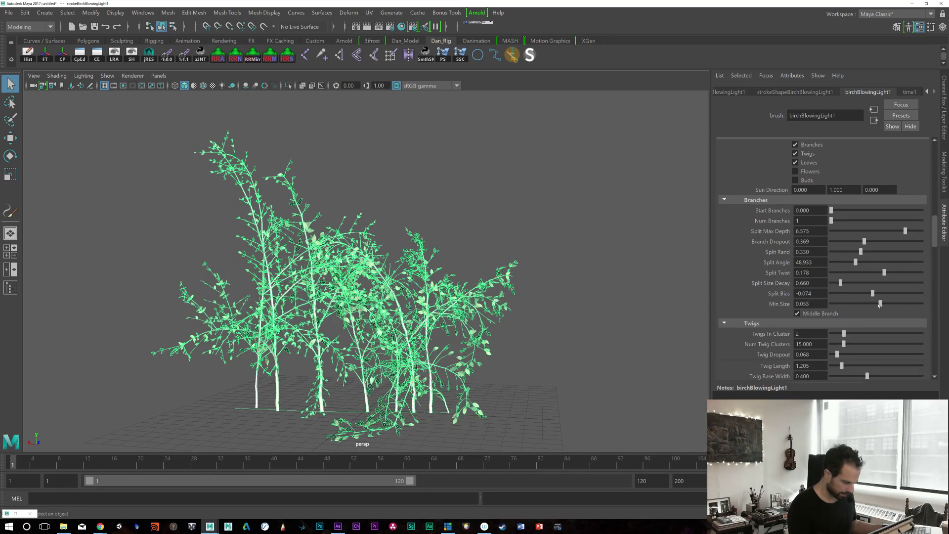
pyautogui.moveTo(879, 307); pyautogui.dragTo(819, 313)
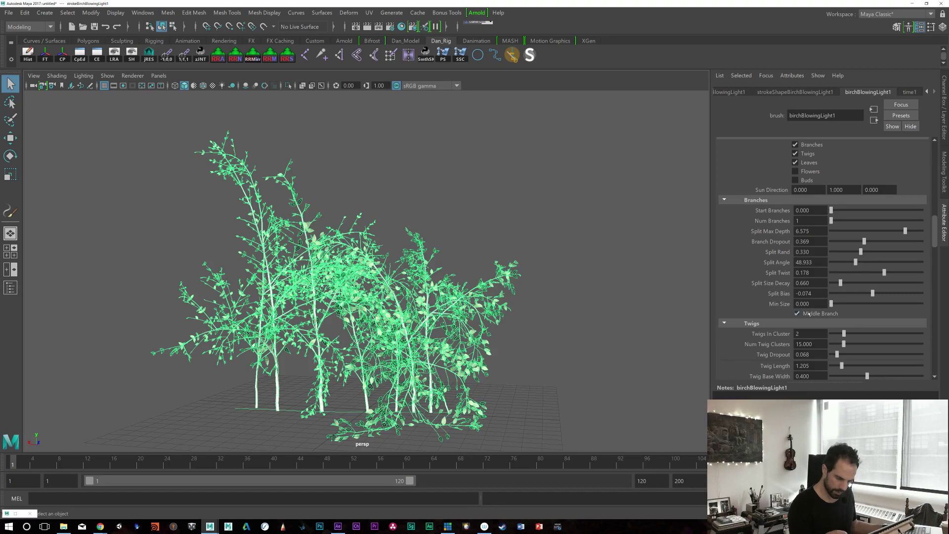
pyautogui.moveTo(842, 282)
pyautogui.mouseDown()
pyautogui.moveTo(868, 280)
pyautogui.moveTo(814, 281)
pyautogui.moveTo(829, 282)
pyautogui.mouseUp()
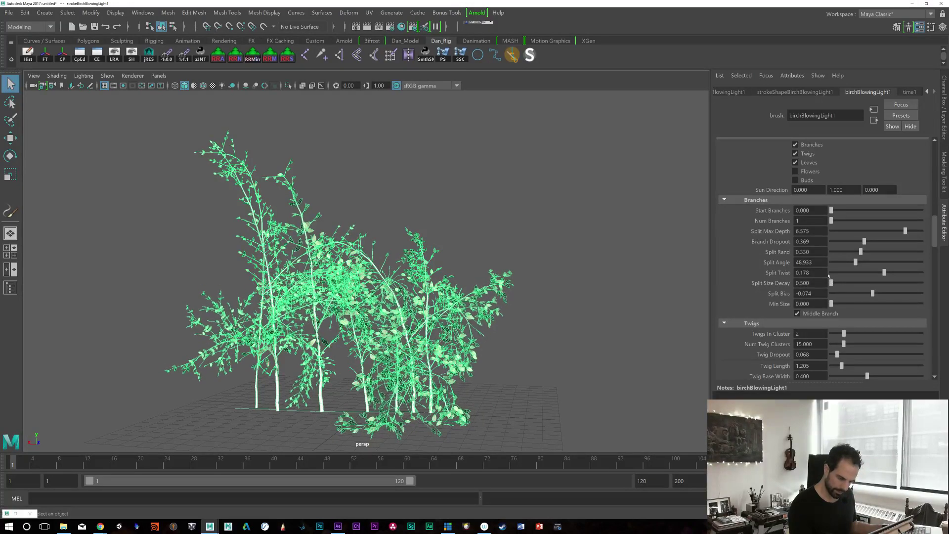
pyautogui.moveTo(932, 233); pyautogui.dragTo(923, 188)
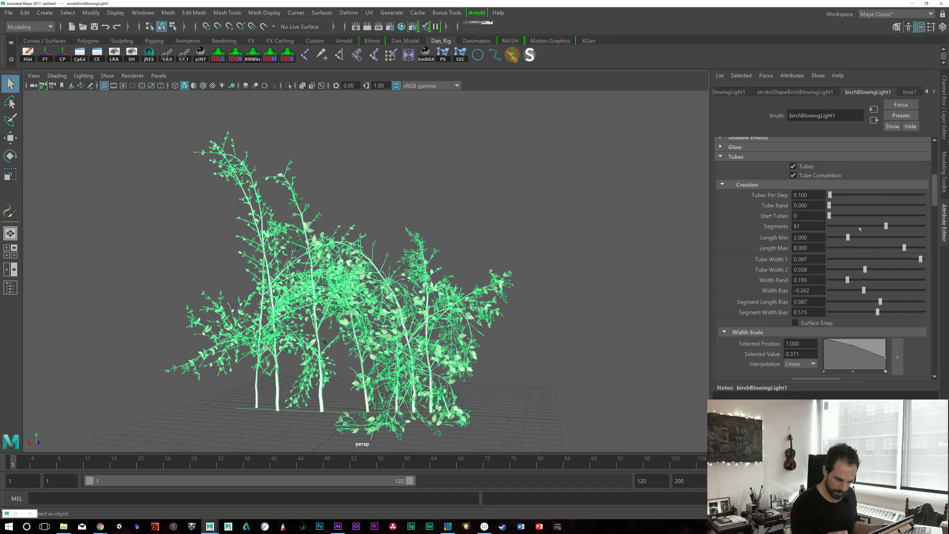
# Step: Try tube Length Max 20, then settle on Length Max 15 and Length Min 10
pyautogui.moveTo(909, 247); pyautogui.dragTo(934, 244)
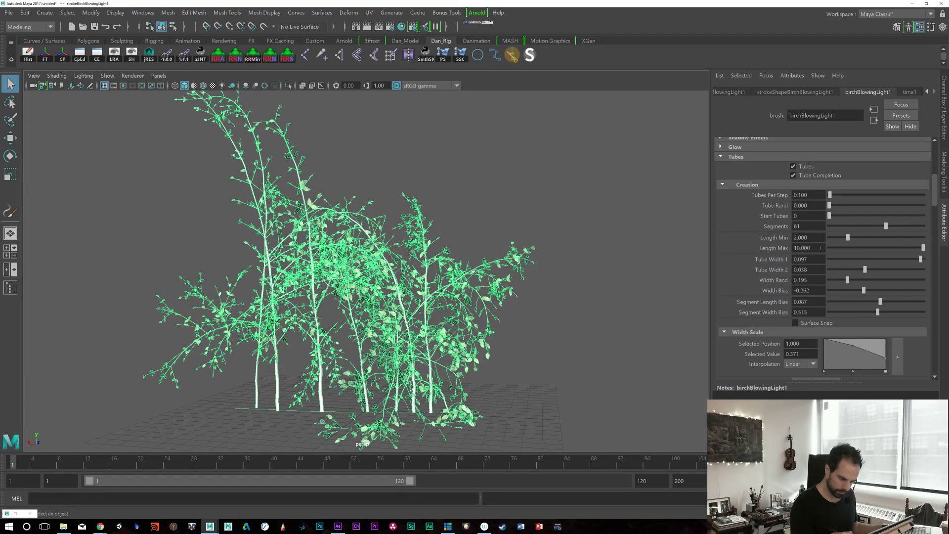
pyautogui.write('20')
pyautogui.press('Return')
pyautogui.moveTo(554, 362)
pyautogui.keyDown('alt'); pyautogui.mouseDown()
pyautogui.moveTo(398, 371)
pyautogui.moveTo(417, 360)
pyautogui.mouseUp(); pyautogui.keyUp('alt')
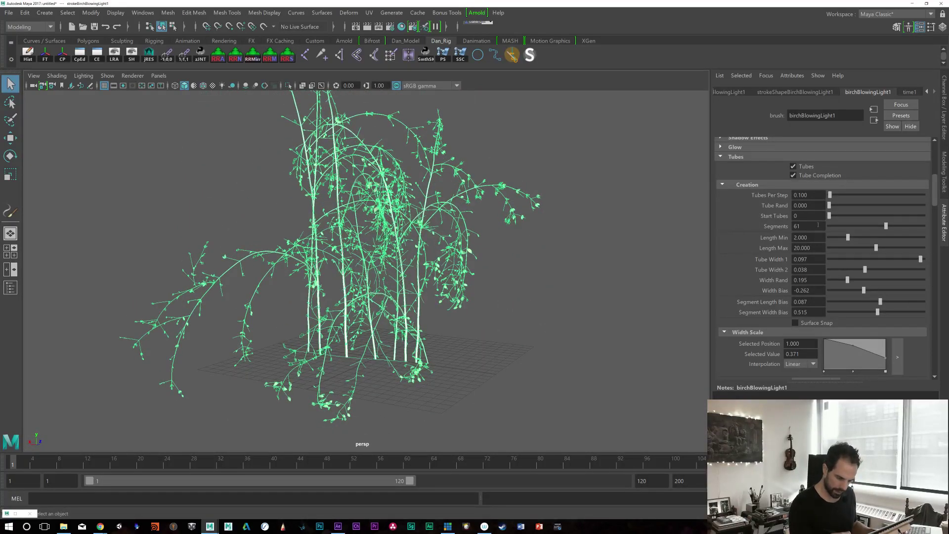
pyautogui.click(794, 253)
pyautogui.write('15')
pyautogui.press('Return')
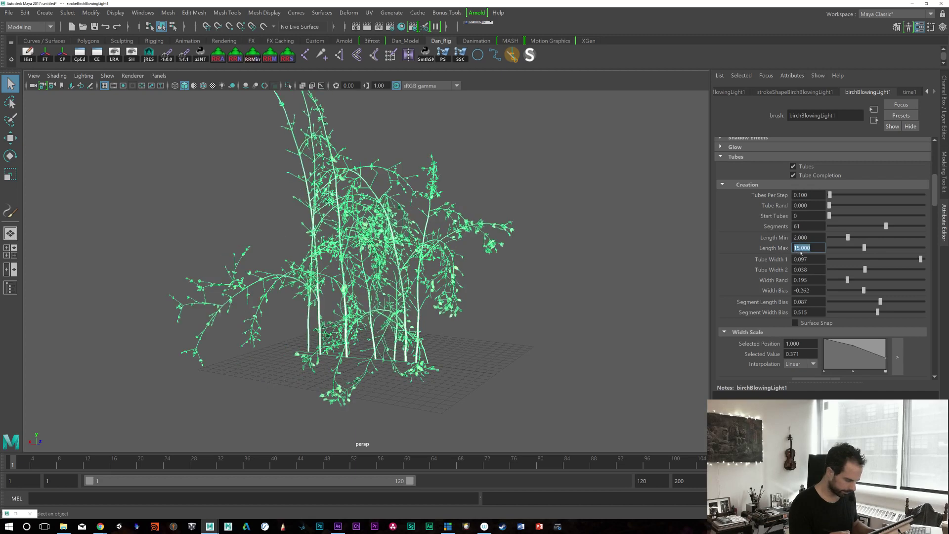
pyautogui.click(812, 238)
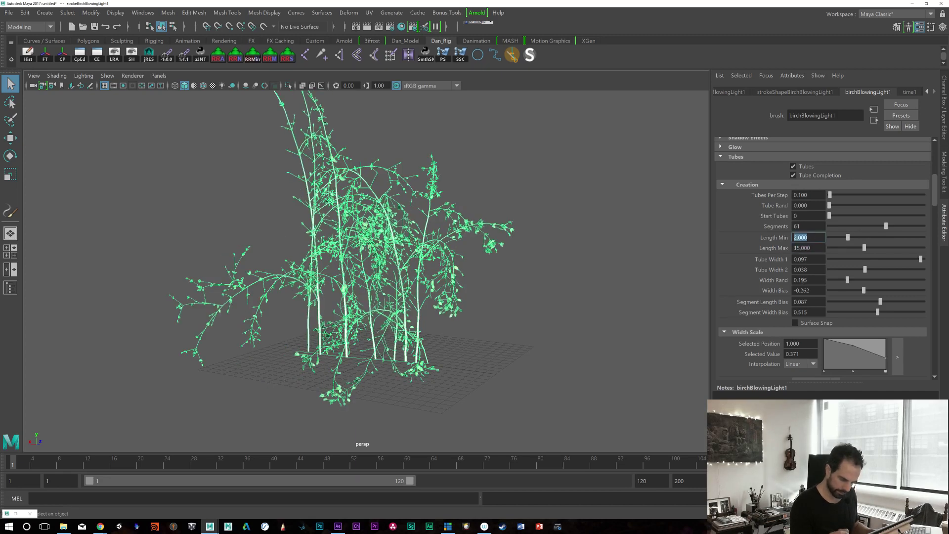
pyautogui.press('Return')
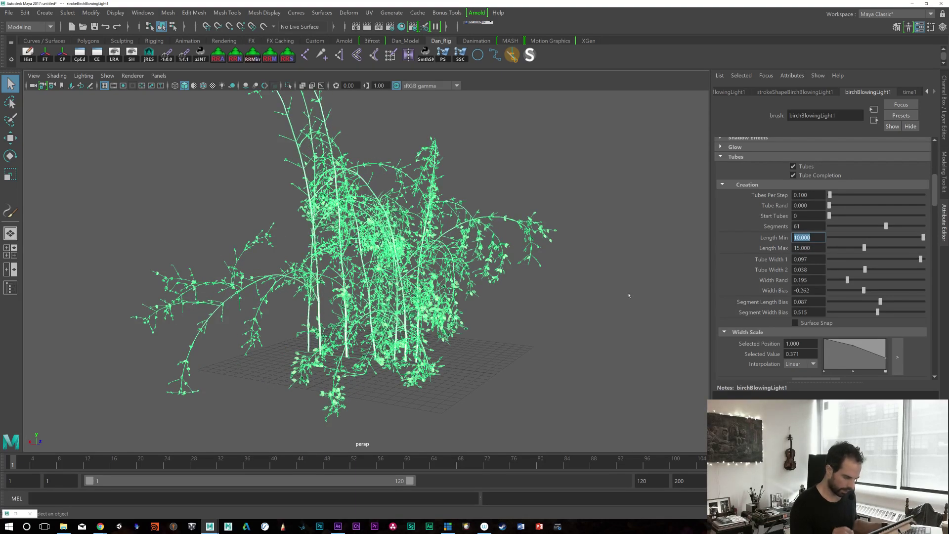
pyautogui.moveTo(553, 347)
pyautogui.keyDown('alt'); pyautogui.mouseDown()
pyautogui.moveTo(588, 339)
pyautogui.moveTo(575, 345)
pyautogui.mouseUp(); pyautogui.keyUp('alt')
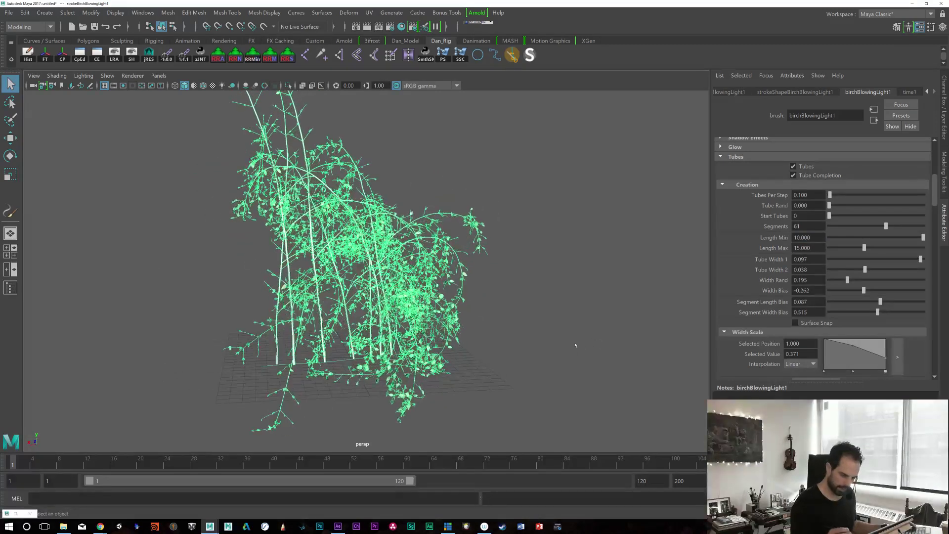
pyautogui.moveTo(930, 196); pyautogui.dragTo(923, 231)
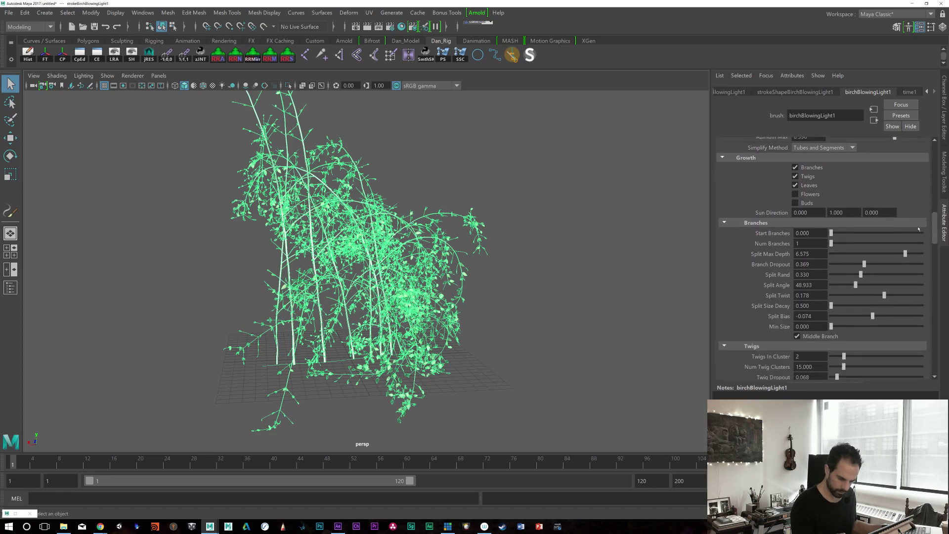
# Step: Toggle Branches off and back on, then set Split Twist to -0.310
pyautogui.click(794, 167)
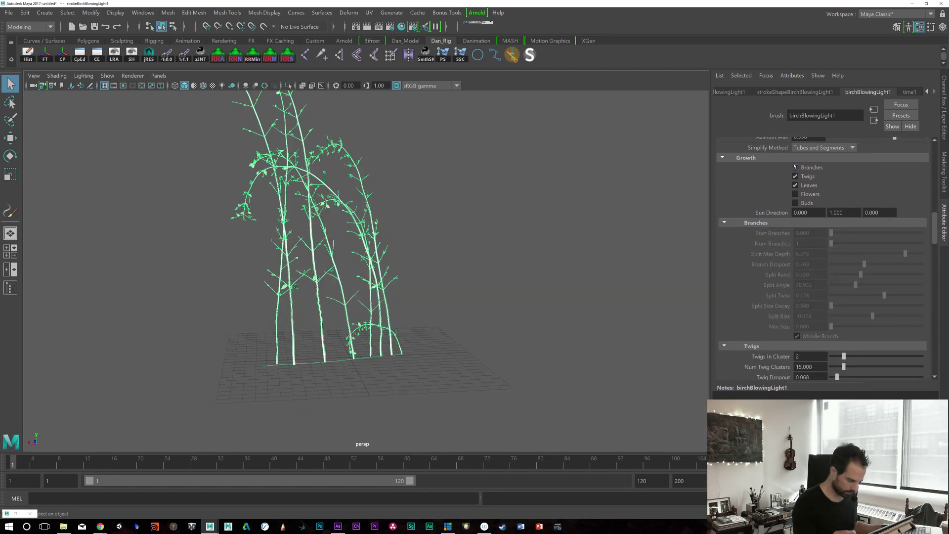
pyautogui.click(795, 167)
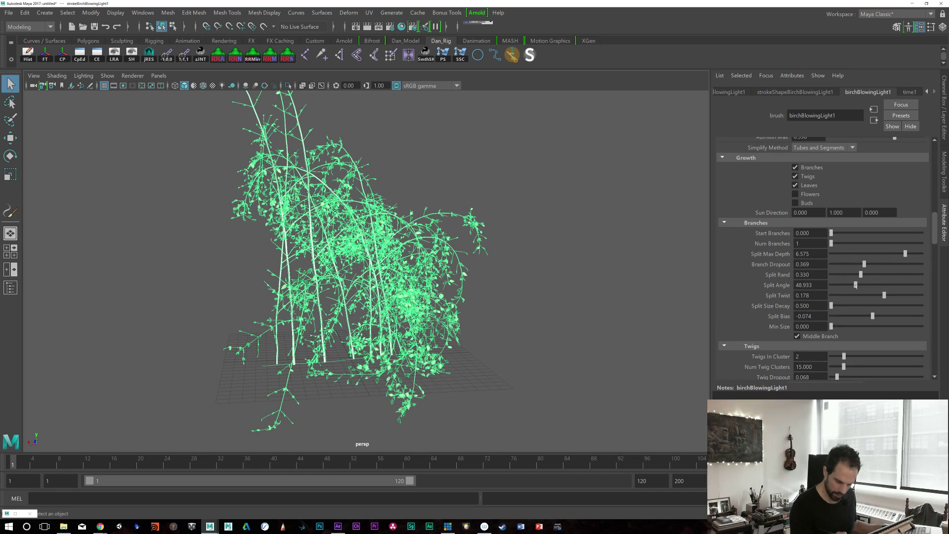
pyautogui.moveTo(831, 306); pyautogui.dragTo(809, 304)
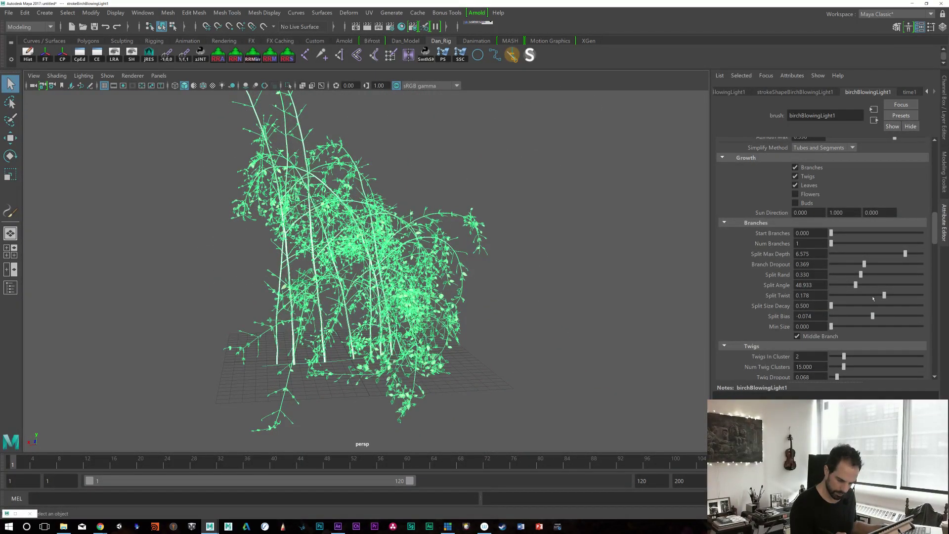
pyautogui.moveTo(884, 295); pyautogui.dragTo(861, 295)
pyautogui.keyDown('alt'); pyautogui.moveTo(565, 328); pyautogui.dragTo(538, 320); pyautogui.keyUp('alt')
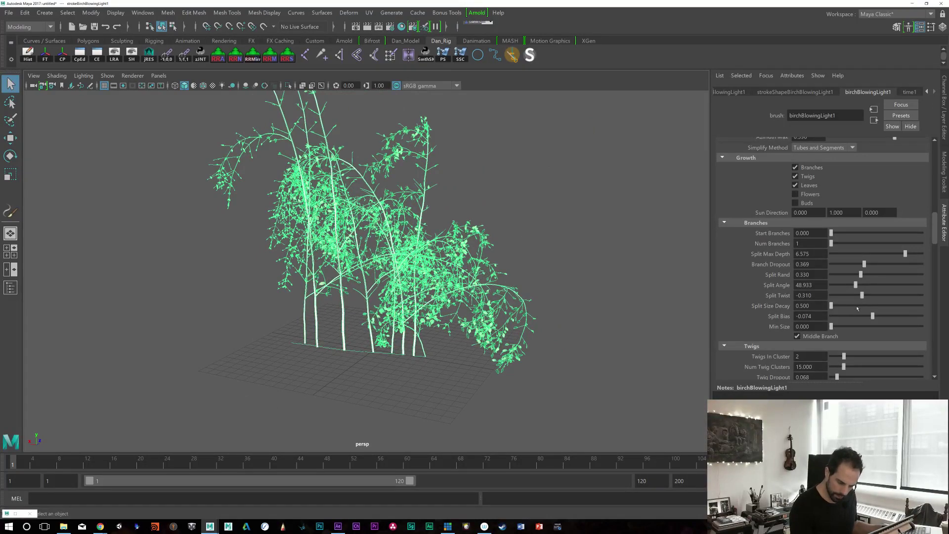
pyautogui.moveTo(932, 236)
pyautogui.mouseDown()
pyautogui.moveTo(933, 260)
pyautogui.moveTo(932, 236)
pyautogui.mouseUp()
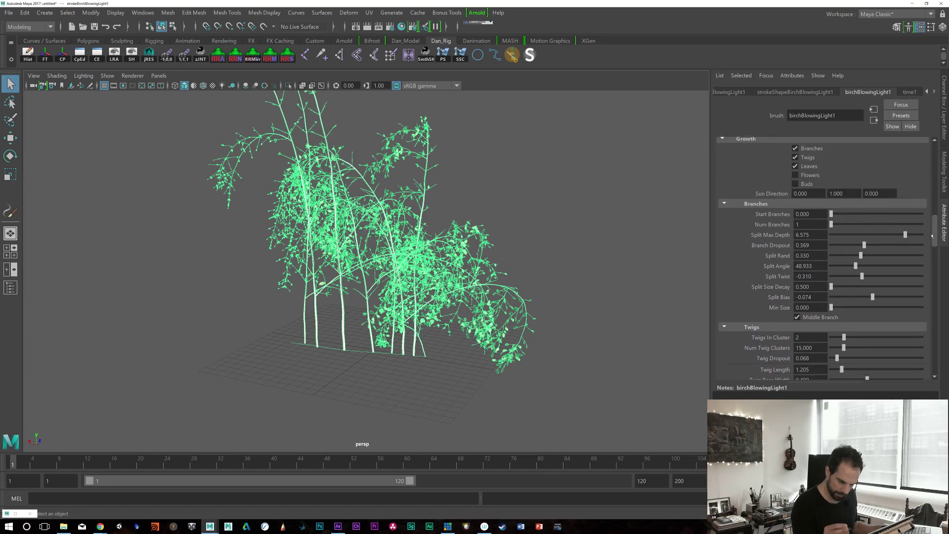
# Step: Lower Split Max Depth to 5.173 and raise Split Size Decay to 0.775
pyautogui.moveTo(892, 232); pyautogui.dragTo(870, 244)
pyautogui.keyDown('alt'); pyautogui.moveTo(405, 297); pyautogui.dragTo(491, 283); pyautogui.keyUp('alt')
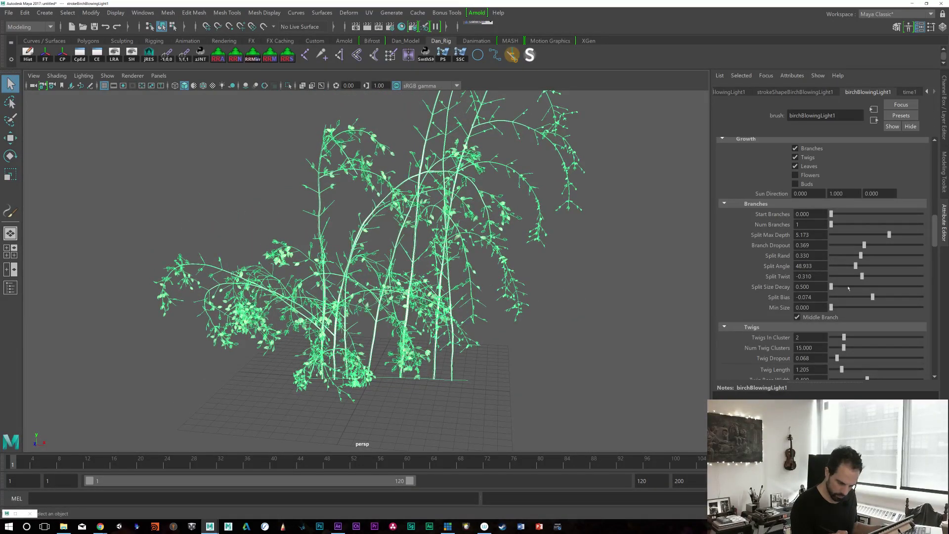
pyautogui.moveTo(830, 286); pyautogui.dragTo(848, 279)
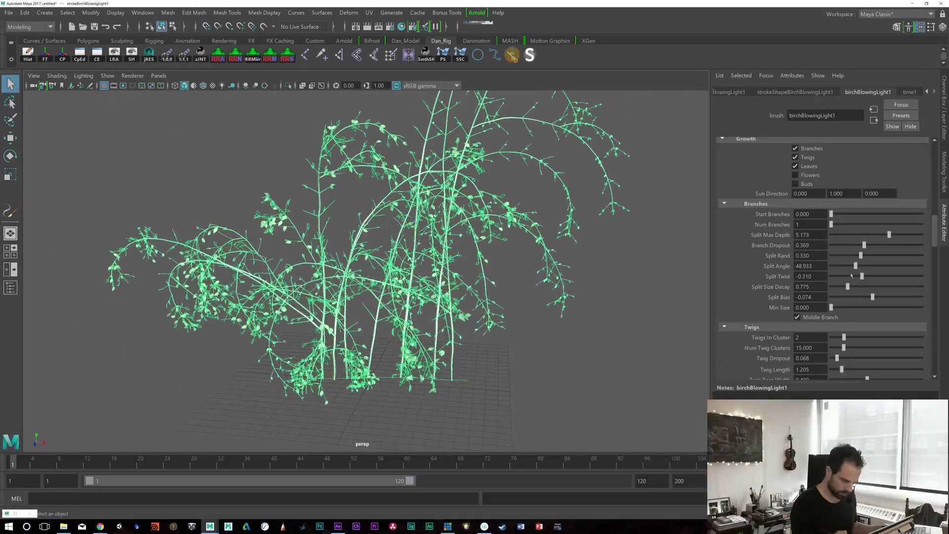
# Step: Set Min Size to 0.000 and leave Middle Branch on after comparing it off
pyautogui.moveTo(832, 306); pyautogui.dragTo(830, 307)
pyautogui.click(796, 317)
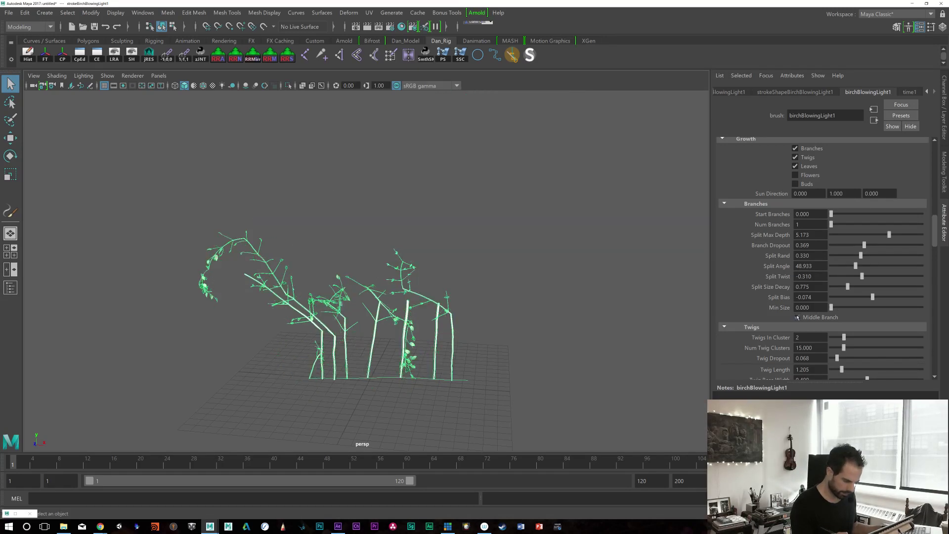
pyautogui.click(796, 317)
pyautogui.click(796, 317)
pyautogui.moveTo(836, 307); pyautogui.dragTo(820, 306)
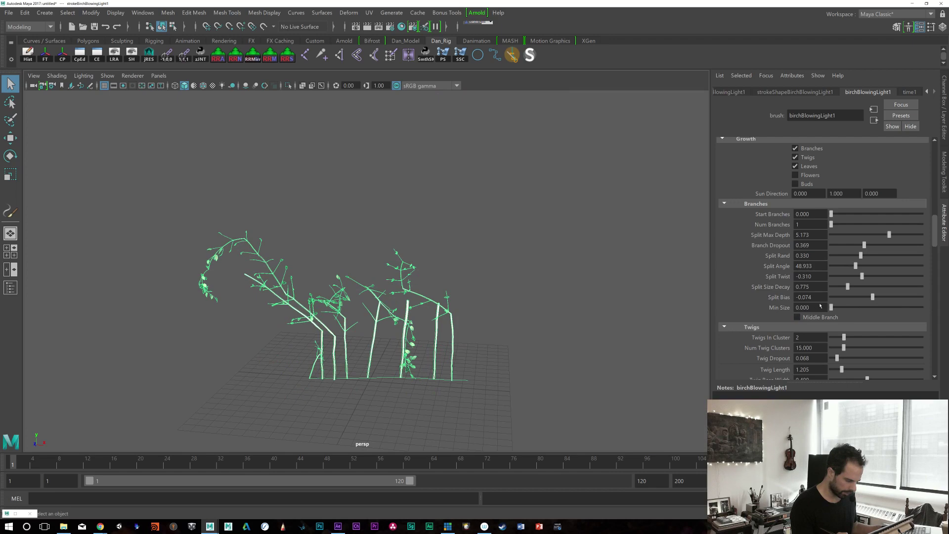
pyautogui.click(796, 317)
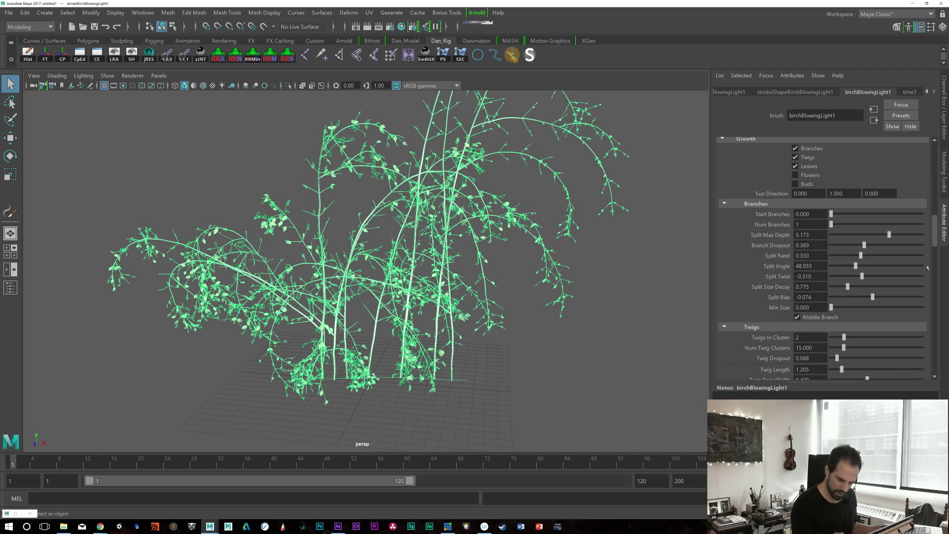
pyautogui.moveTo(932, 234); pyautogui.dragTo(929, 187)
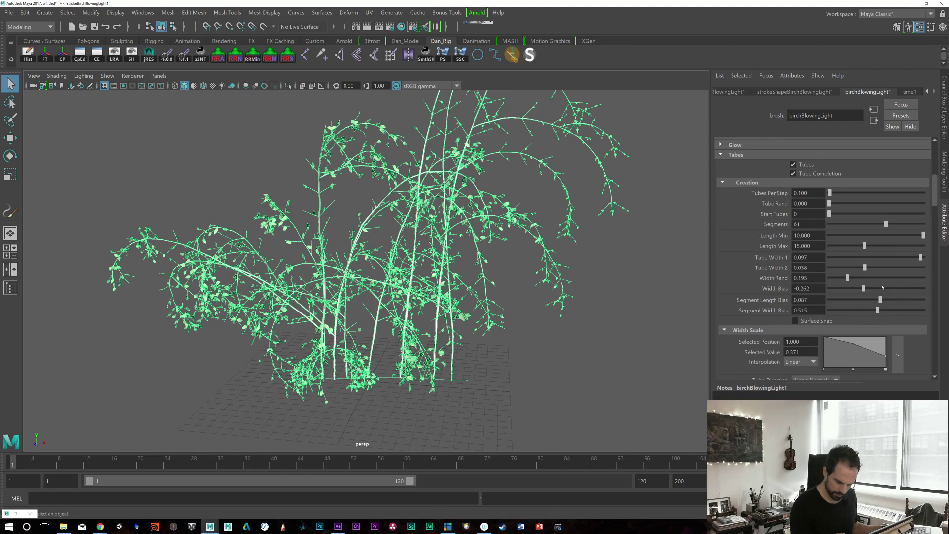
# Step: Thicken Tube Width 2, then step Tube Width 1 through 1, 0.2 and 0.3 to 0.4
pyautogui.moveTo(864, 267); pyautogui.dragTo(835, 268)
pyautogui.moveTo(911, 256); pyautogui.dragTo(938, 258)
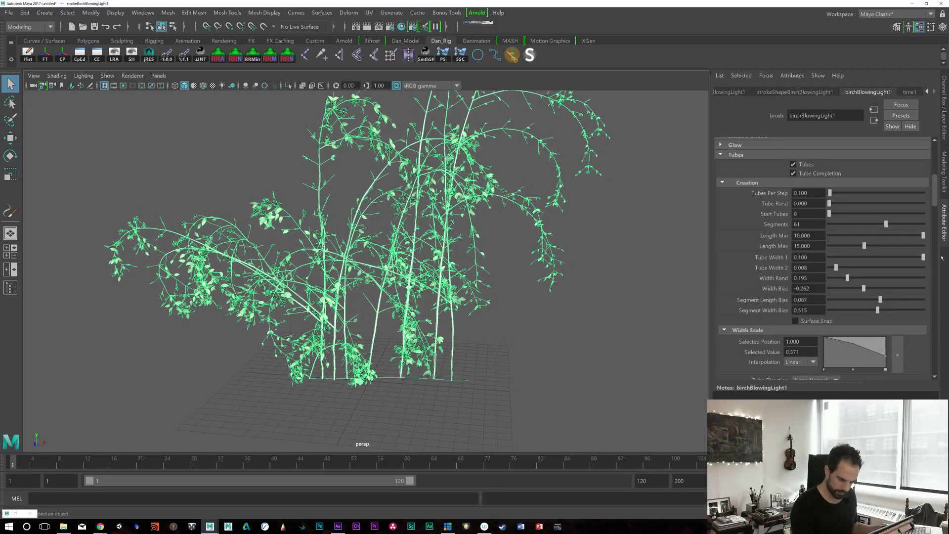
pyautogui.doubleClick(809, 258)
pyautogui.write('1')
pyautogui.press('Return')
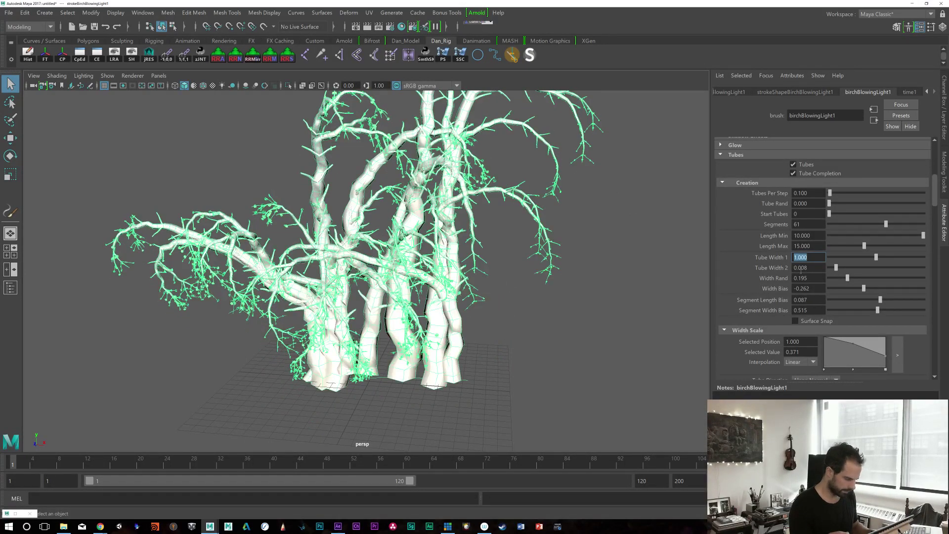
pyautogui.press('BackSpace')
pyautogui.write('.2')
pyautogui.press('Return')
pyautogui.write('.3')
pyautogui.press('Return')
pyautogui.write('.4')
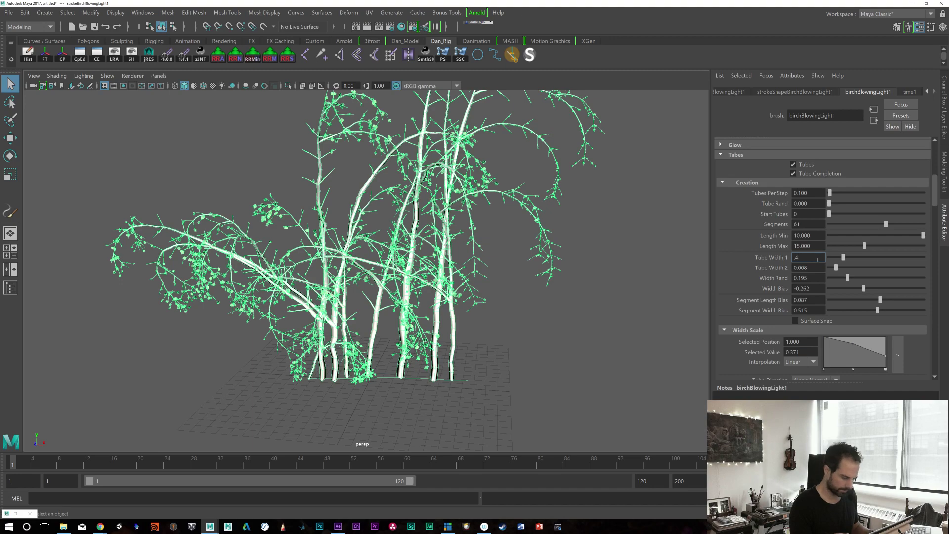
pyautogui.press('Return')
# Step: Set Tube Width 1 to 0.200 for thinner trunks
pyautogui.keyDown('alt'); pyautogui.moveTo(515, 285); pyautogui.dragTo(512, 378); pyautogui.keyUp('alt')
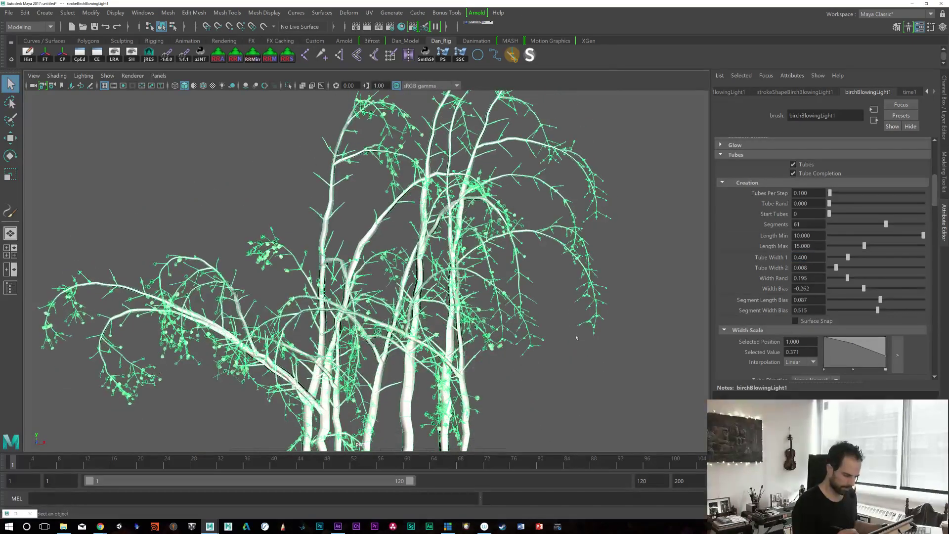
pyautogui.click(803, 258)
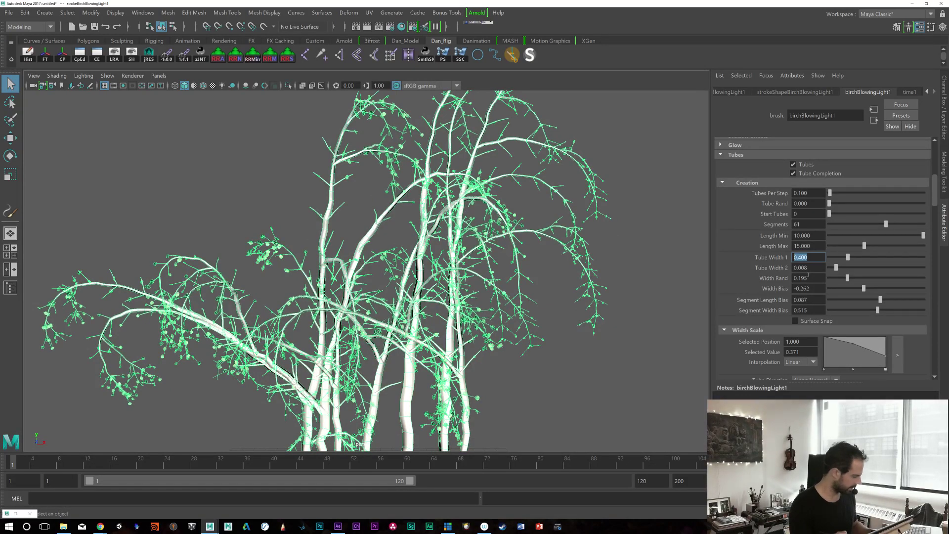
pyautogui.write('.2')
pyautogui.press('Return')
pyautogui.scroll(-10, 586, 329)
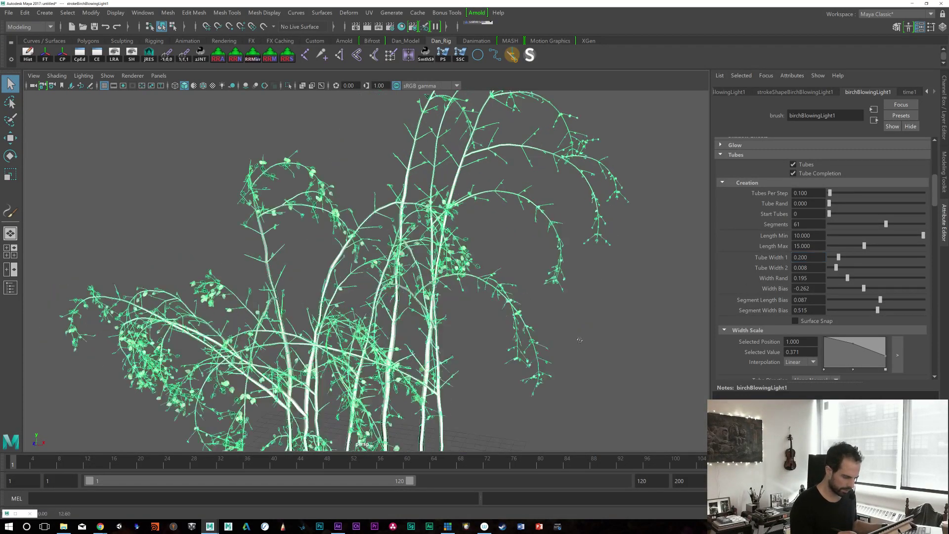
pyautogui.scroll(6, 612, 332)
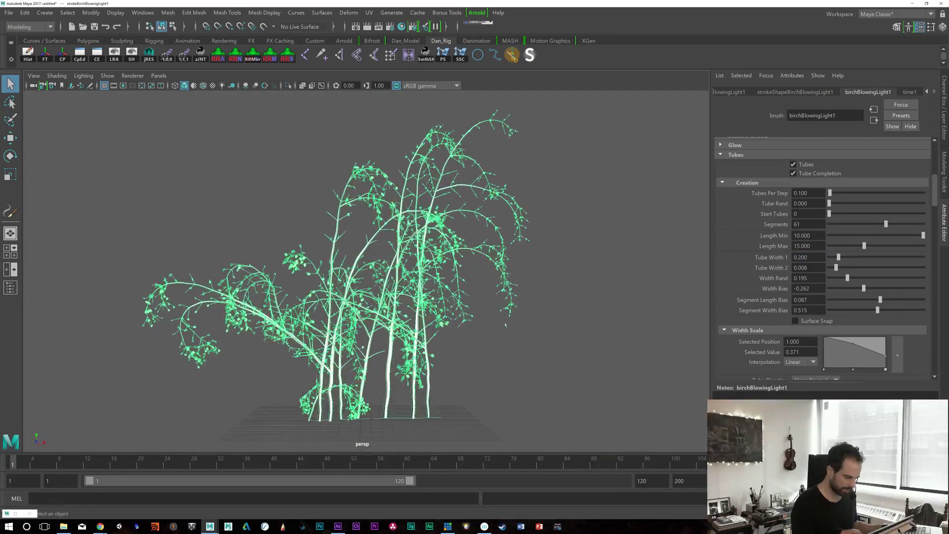
# Step: Turn Middle Branch off, set Num Branches to 2, raise Split Size Decay, lower Tubes Per Step to 0.052
pyautogui.moveTo(931, 199); pyautogui.dragTo(927, 244)
pyautogui.click(796, 312)
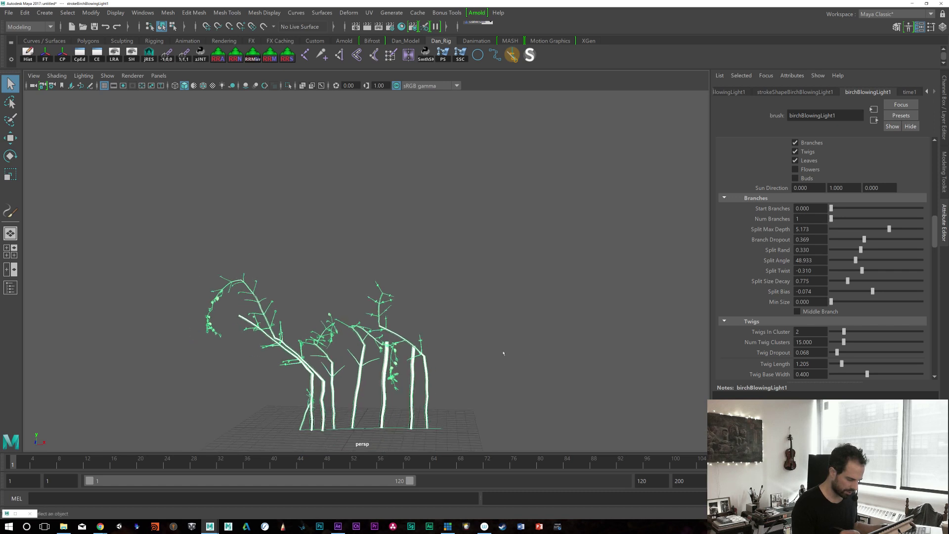
pyautogui.moveTo(832, 208)
pyautogui.mouseDown()
pyautogui.moveTo(873, 208)
pyautogui.moveTo(842, 208)
pyautogui.mouseUp()
pyautogui.click(831, 211)
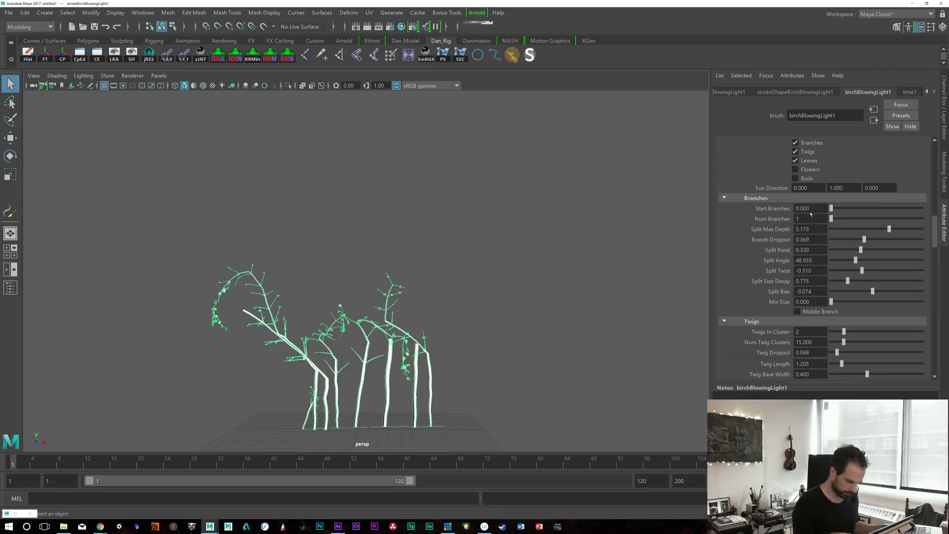
pyautogui.moveTo(830, 218); pyautogui.dragTo(841, 217)
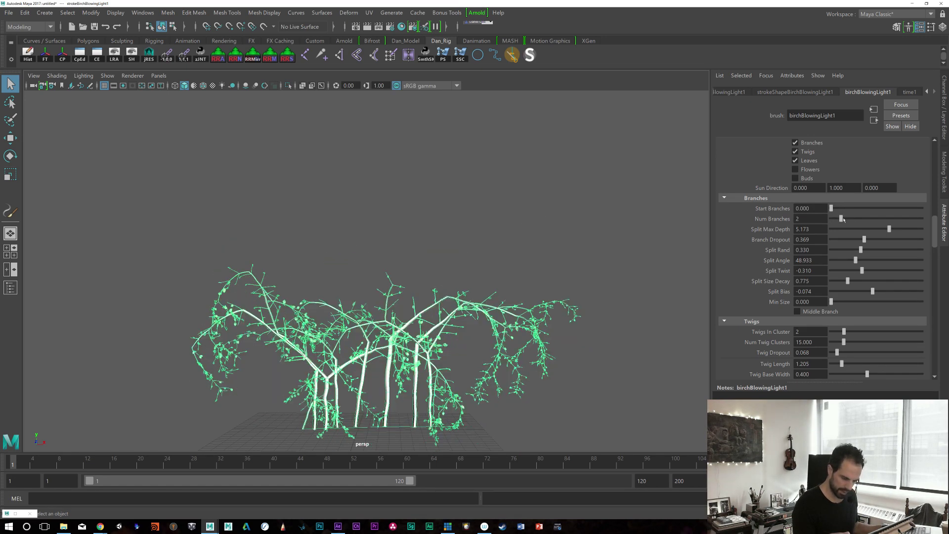
pyautogui.moveTo(842, 208); pyautogui.dragTo(822, 208)
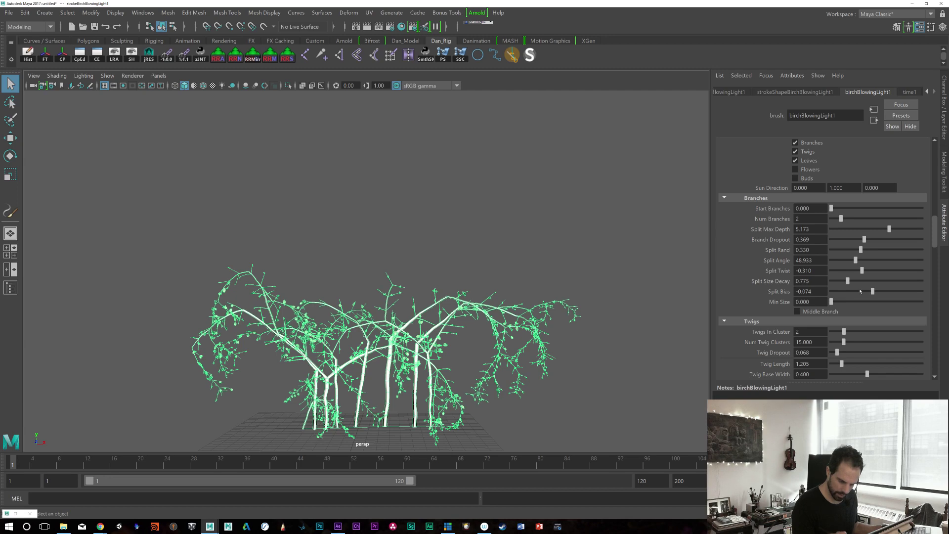
pyautogui.moveTo(847, 280)
pyautogui.mouseDown()
pyautogui.moveTo(872, 281)
pyautogui.moveTo(848, 281)
pyautogui.mouseUp()
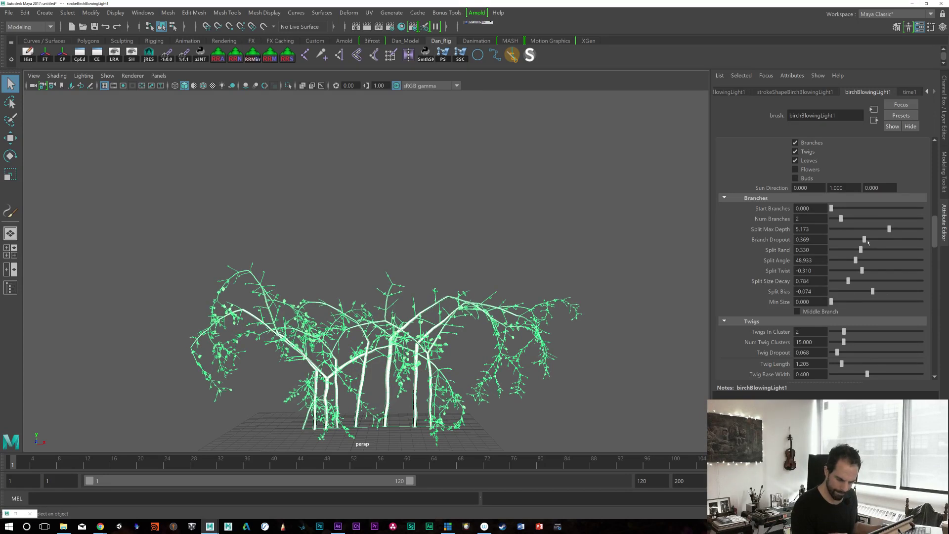
pyautogui.moveTo(933, 232); pyautogui.dragTo(930, 196)
pyautogui.moveTo(829, 219); pyautogui.dragTo(830, 198)
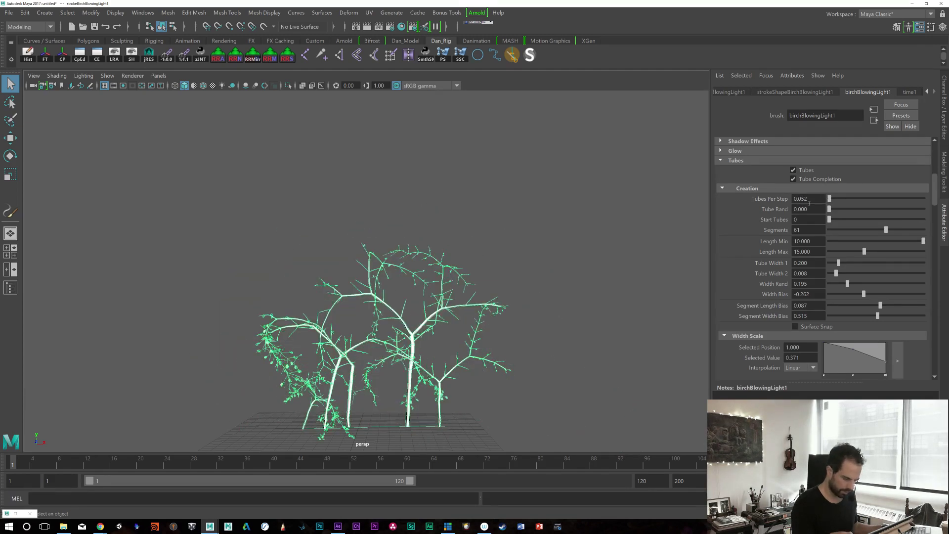
# Step: Set Tubes Per Step to 0.1 and, after trying 20, Length Min back to 10
pyautogui.click(819, 198)
pyautogui.write('0.1')
pyautogui.press('Return')
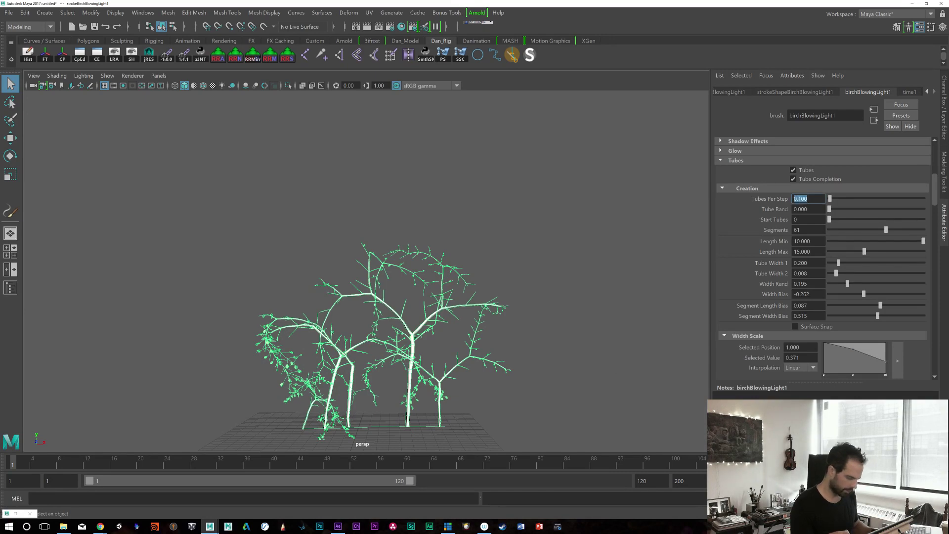
pyautogui.click(819, 241)
pyautogui.write('20')
pyautogui.press('Return')
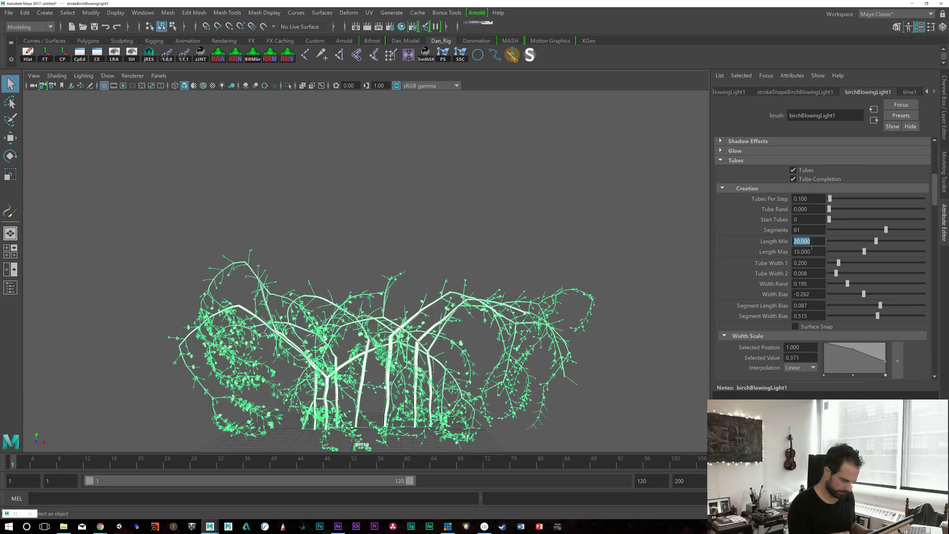
pyautogui.write('10')
pyautogui.press('Return')
# Step: Try Length Max values 25, 30 and 50, settling on 30
pyautogui.click(803, 252)
pyautogui.write('25')
pyautogui.press('Return')
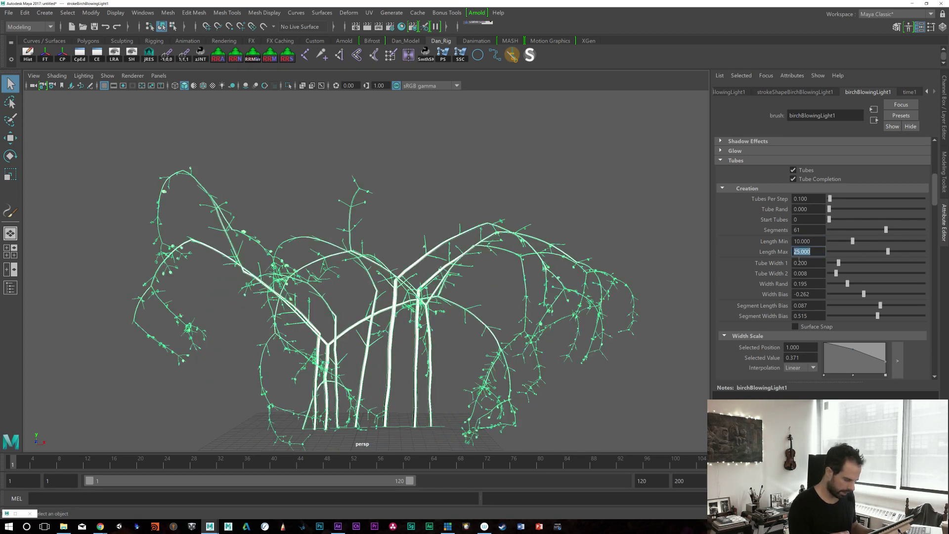
pyautogui.write('30')
pyautogui.press('Return')
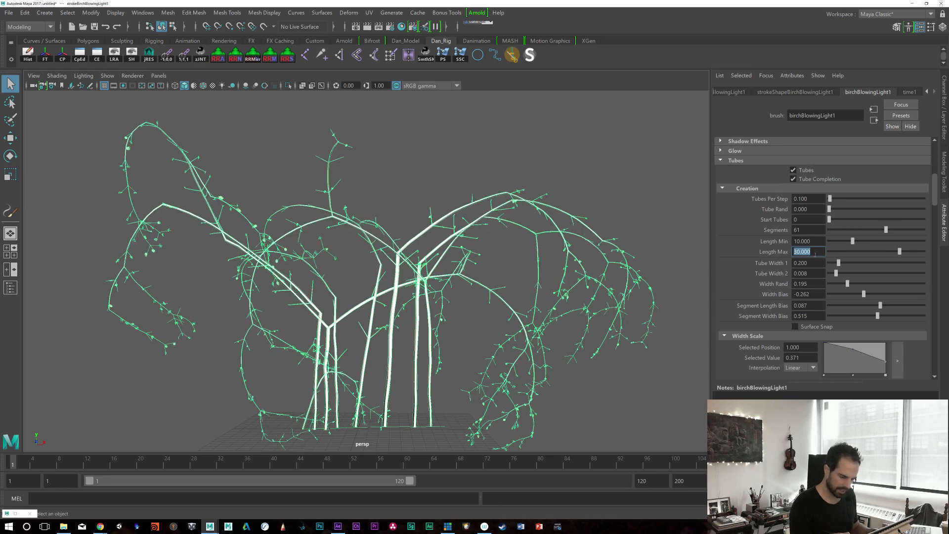
pyautogui.write('50')
pyautogui.press('Return')
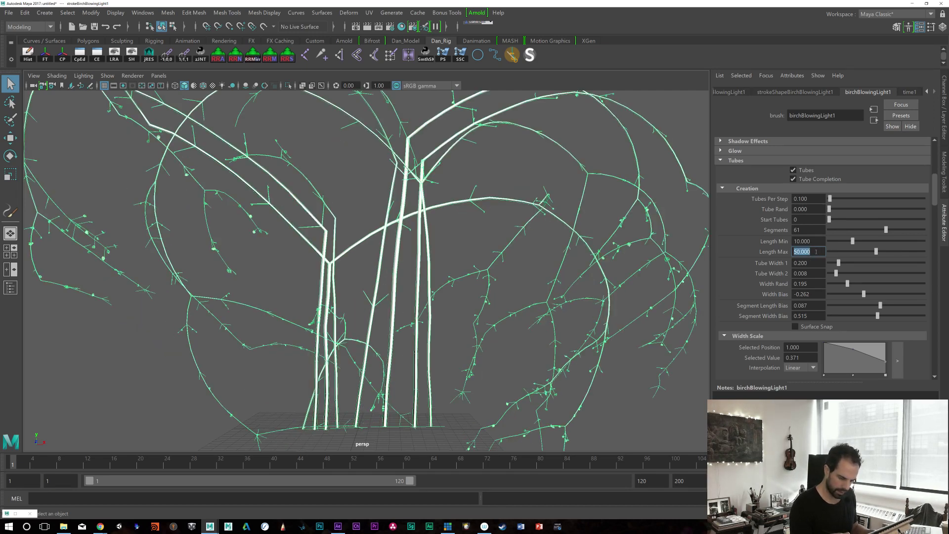
pyautogui.write('30')
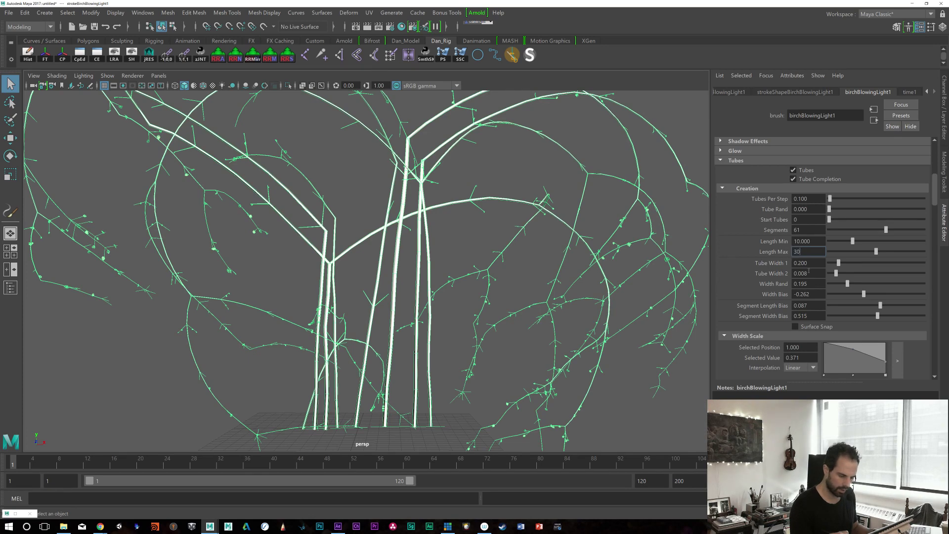
pyautogui.press('Return')
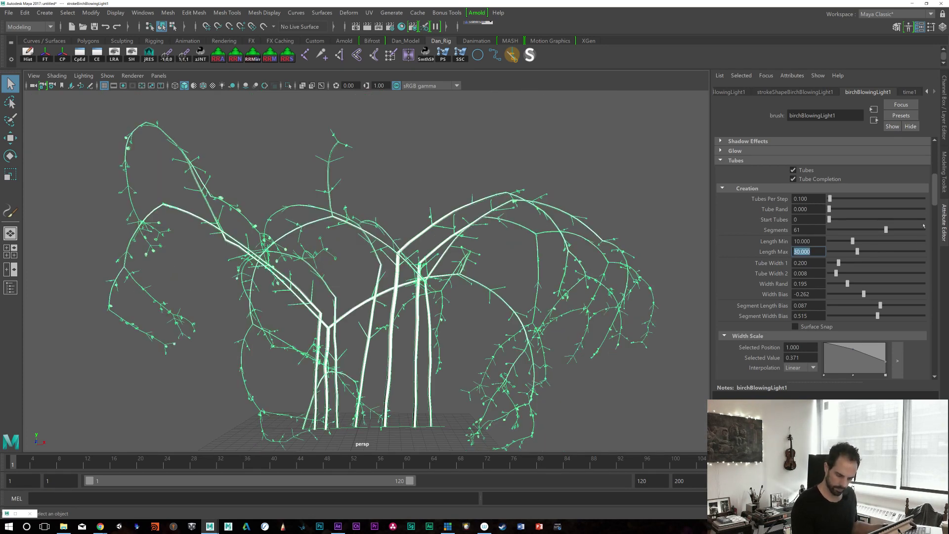
# Step: Set Tube Width 1 to 0.5, Tube Width 2 to 0.1, and raise Elevation Min toward 1
pyautogui.scroll(-3, 929, 192)
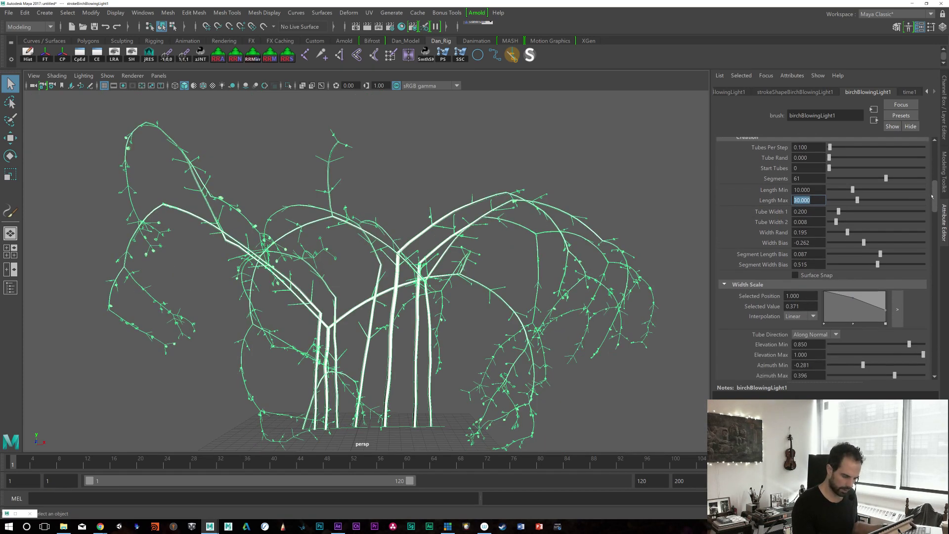
pyautogui.scroll(-1, 933, 196)
pyautogui.click(817, 213)
pyautogui.write('1')
pyautogui.press('Return')
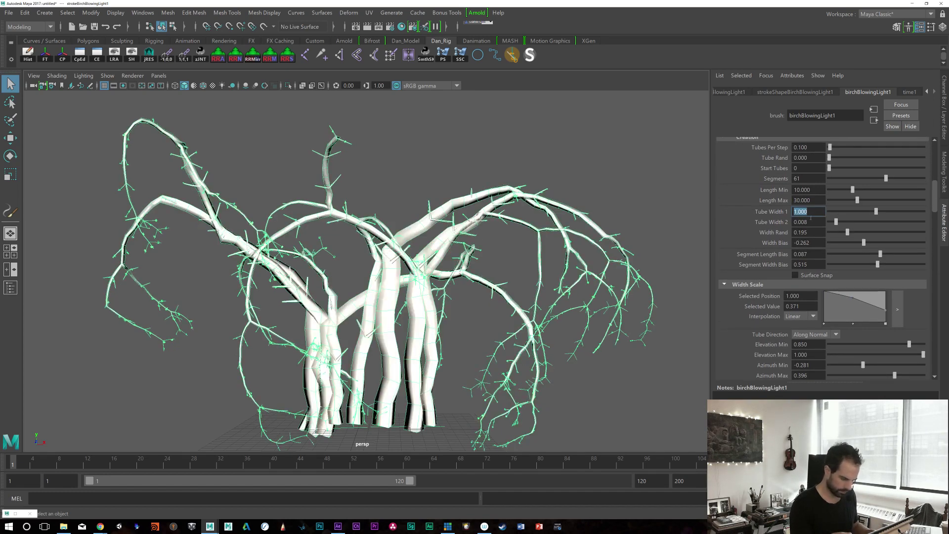
pyautogui.write('.5')
pyautogui.press('Return')
pyautogui.write('.5')
pyautogui.press('Return')
pyautogui.press('Tab')
pyautogui.write('.1')
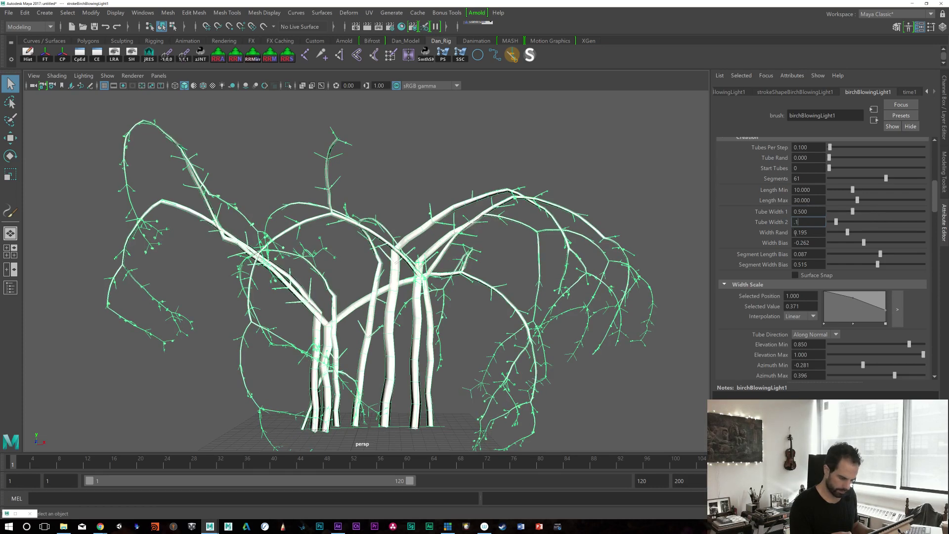
pyautogui.press('Return')
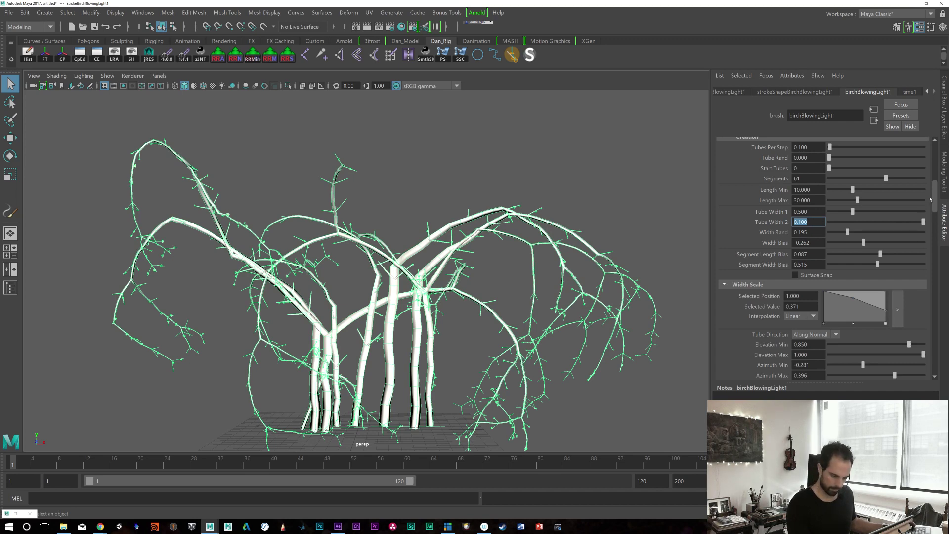
pyautogui.scroll(-5, 892, 247)
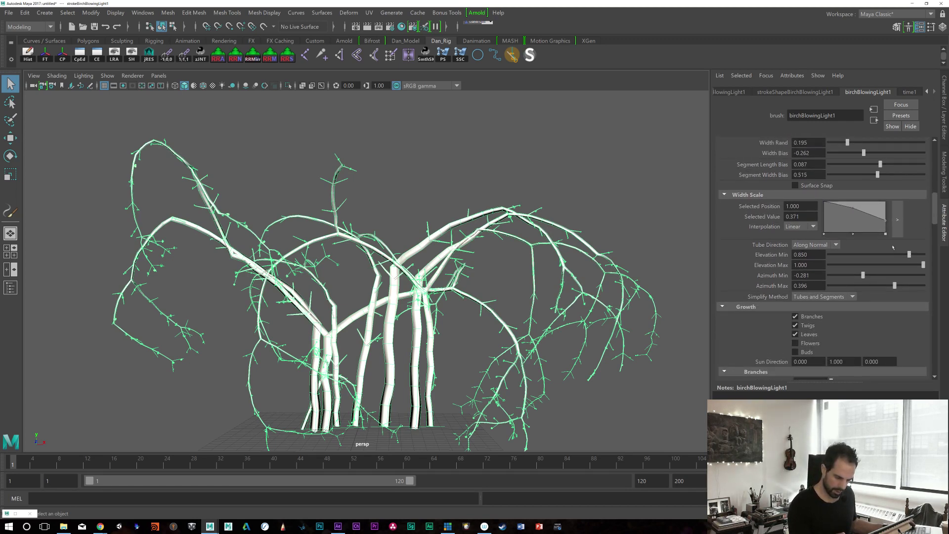
pyautogui.moveTo(906, 253)
pyautogui.mouseDown()
pyautogui.moveTo(922, 254)
pyautogui.moveTo(882, 265)
pyautogui.moveTo(927, 265)
pyautogui.moveTo(912, 254)
pyautogui.mouseUp()
# Step: Raise Azimuth Min to -0.197, increase Start Branches, and lower Split Angle to 14.795
pyautogui.moveTo(864, 275); pyautogui.dragTo(867, 274)
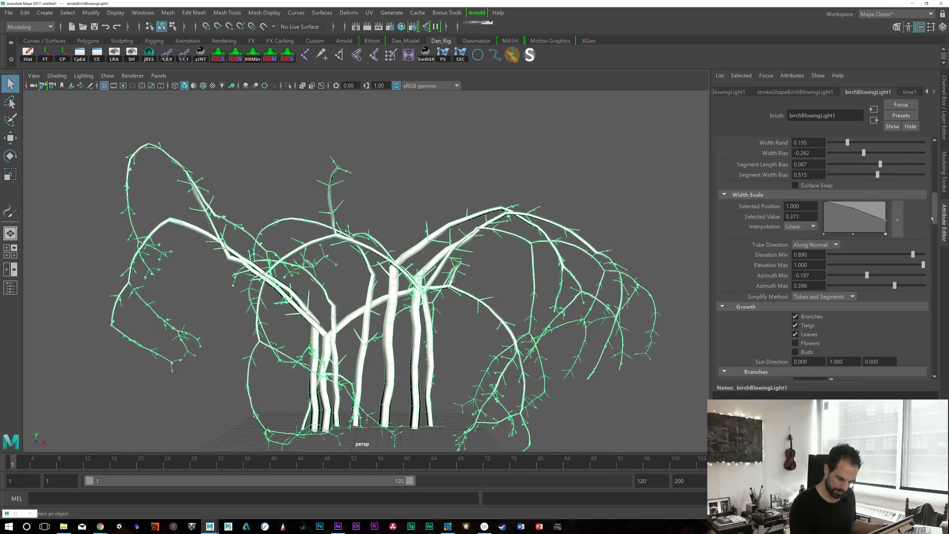
pyautogui.scroll(-4, 924, 242)
pyautogui.scroll(-3, 929, 233)
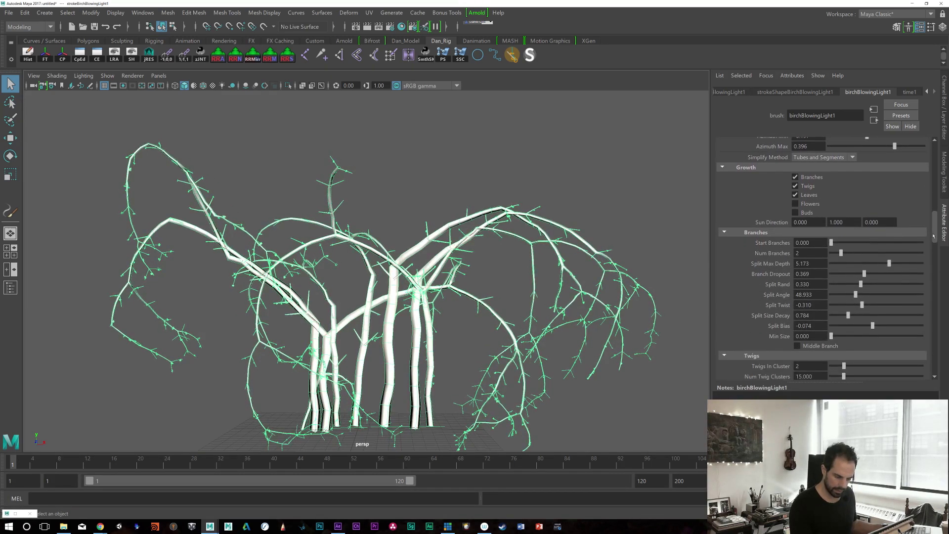
pyautogui.moveTo(831, 201)
pyautogui.mouseDown()
pyautogui.moveTo(882, 200)
pyautogui.moveTo(808, 203)
pyautogui.moveTo(859, 208)
pyautogui.moveTo(840, 210)
pyautogui.mouseUp()
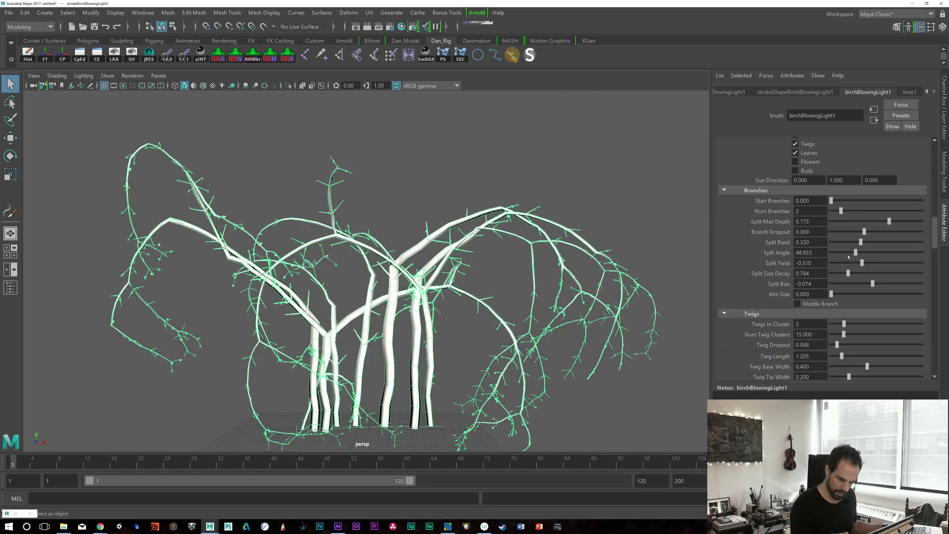
pyautogui.moveTo(855, 252); pyautogui.dragTo(837, 252)
pyautogui.keyDown('alt'); pyautogui.moveTo(614, 248); pyautogui.dragTo(494, 286); pyautogui.keyUp('alt')
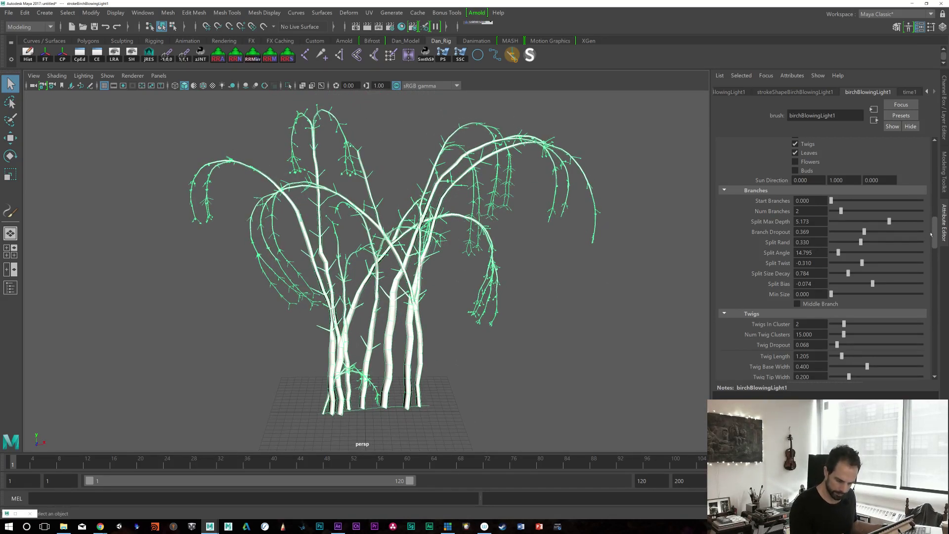
# Step: Adjust Split Twist, set Split Bias to -0.211, and raise Num Branches to 3
pyautogui.scroll(-2, 930, 235)
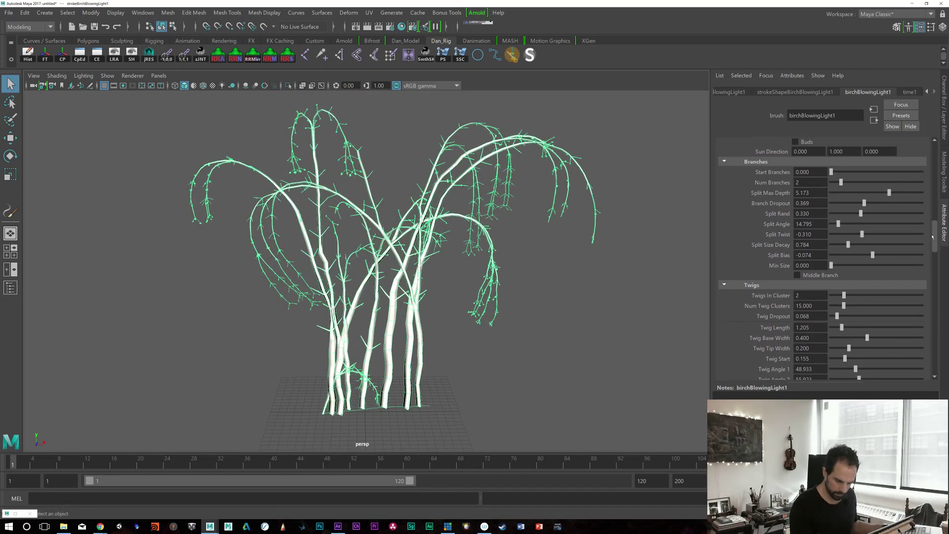
pyautogui.scroll(-1, 912, 236)
pyautogui.moveTo(860, 230)
pyautogui.mouseDown()
pyautogui.moveTo(851, 231)
pyautogui.moveTo(869, 229)
pyautogui.mouseUp()
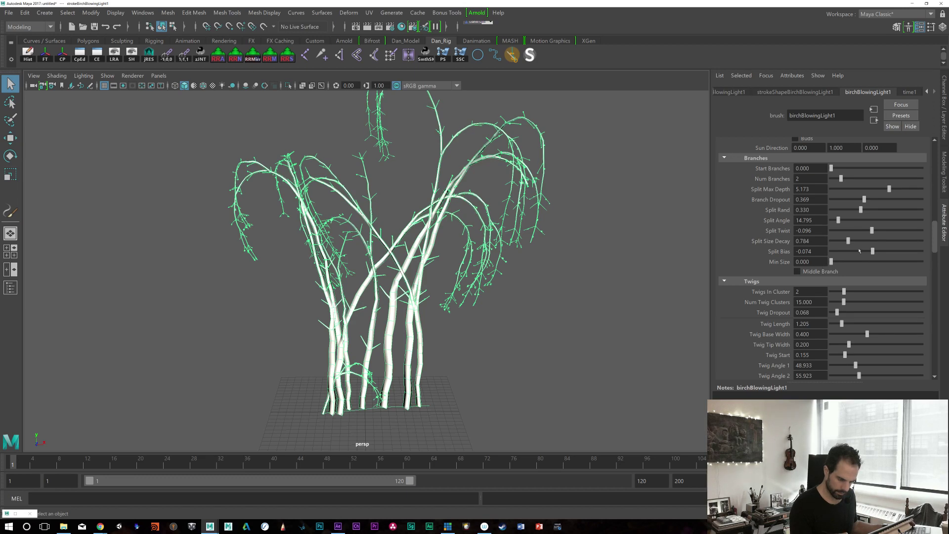
pyautogui.moveTo(872, 251); pyautogui.dragTo(866, 251)
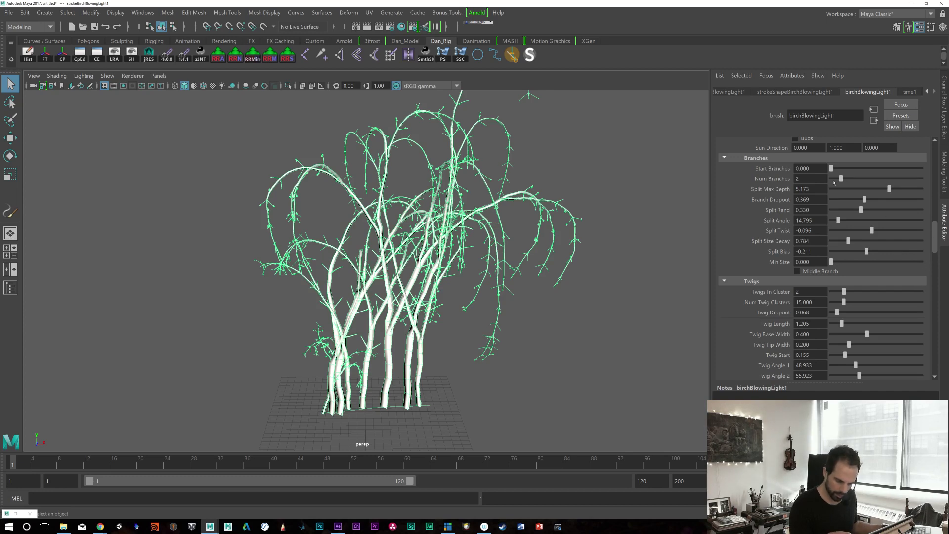
pyautogui.moveTo(851, 177); pyautogui.dragTo(850, 179)
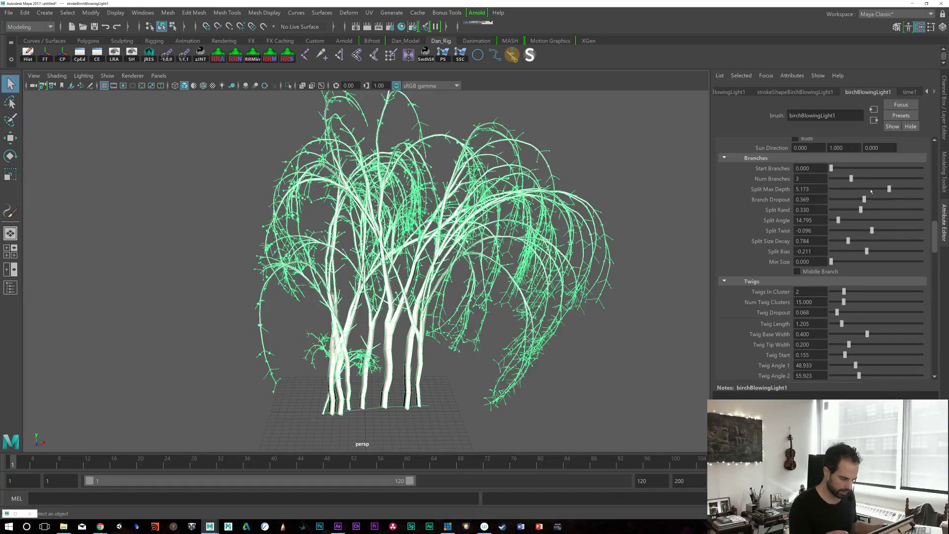
pyautogui.scroll(-3, 932, 229)
pyautogui.scroll(2, 931, 229)
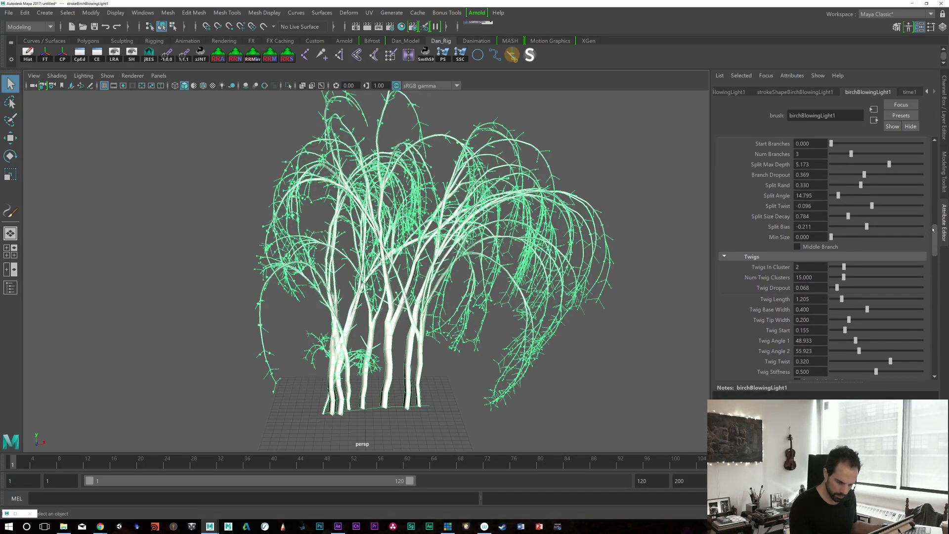
pyautogui.scroll(-2, 932, 228)
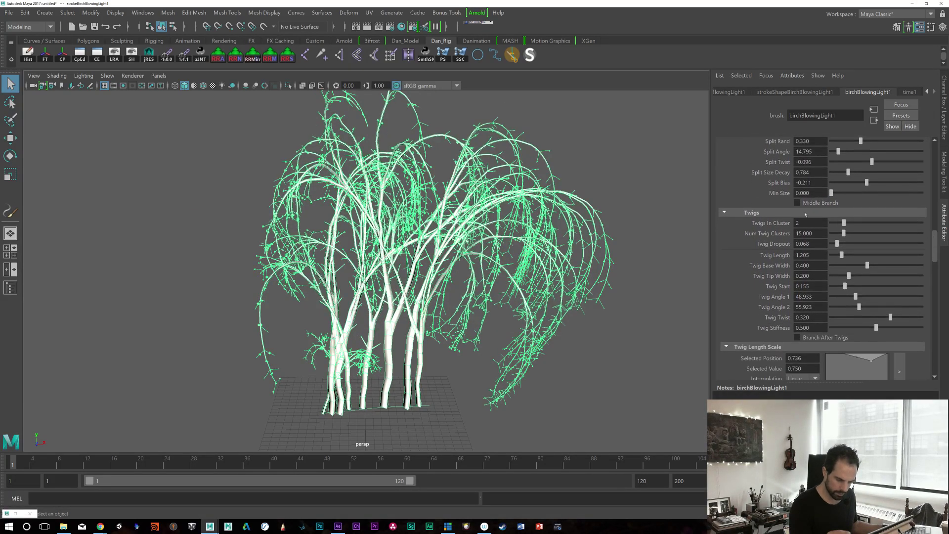
pyautogui.scroll(6, 930, 231)
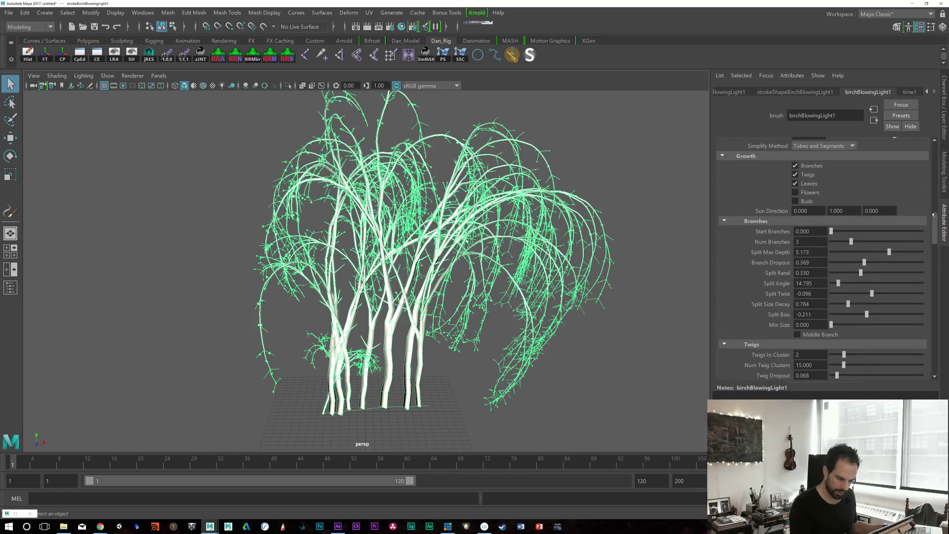
# Step: Make sure twigs are enabled, and try Middle Branch on and back off
pyautogui.click(794, 185)
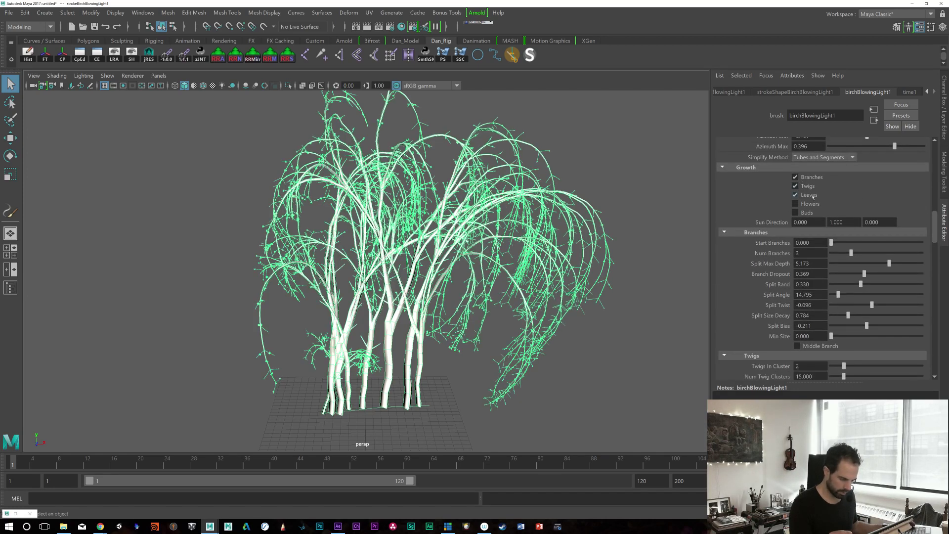
pyautogui.moveTo(933, 221)
pyautogui.mouseDown()
pyautogui.moveTo(934, 240)
pyautogui.moveTo(936, 220)
pyautogui.mouseUp()
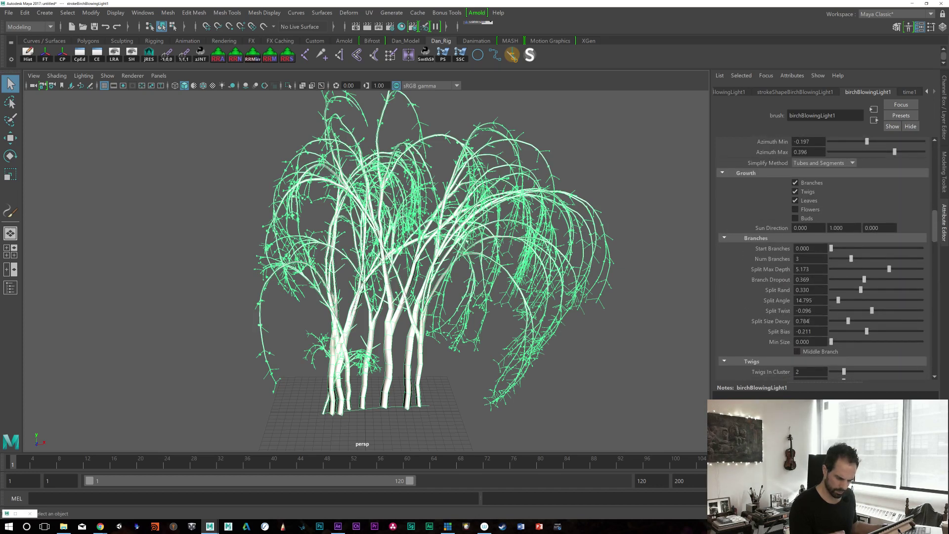
pyautogui.click(795, 351)
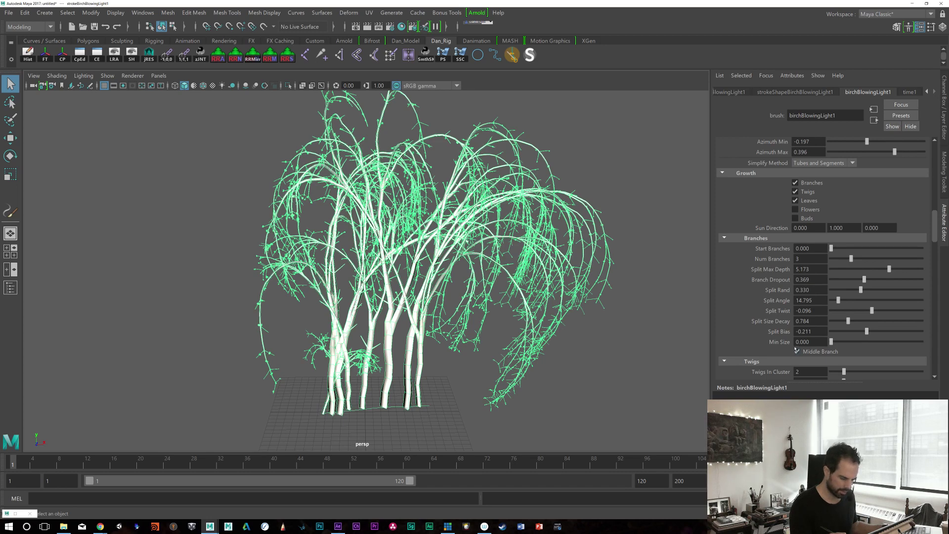
pyautogui.click(798, 351)
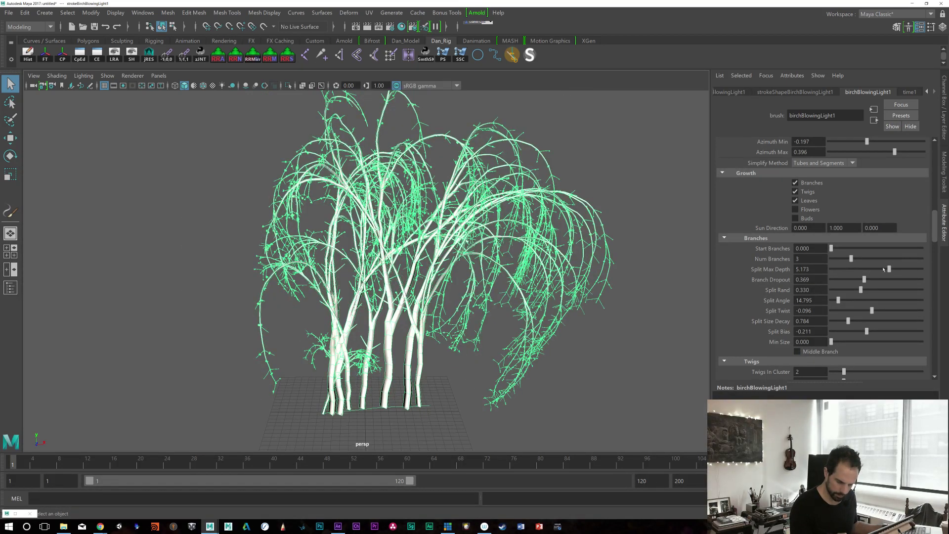
# Step: Tune branch splitting to Split Max Depth 3.397 and Split Rand 0.586
pyautogui.moveTo(884, 268); pyautogui.dragTo(848, 266)
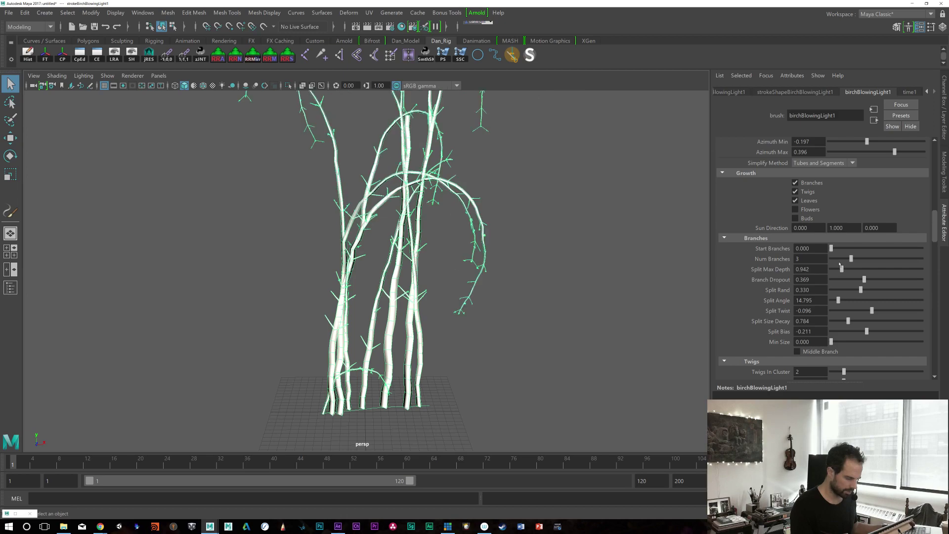
pyautogui.moveTo(841, 268); pyautogui.dragTo(868, 268)
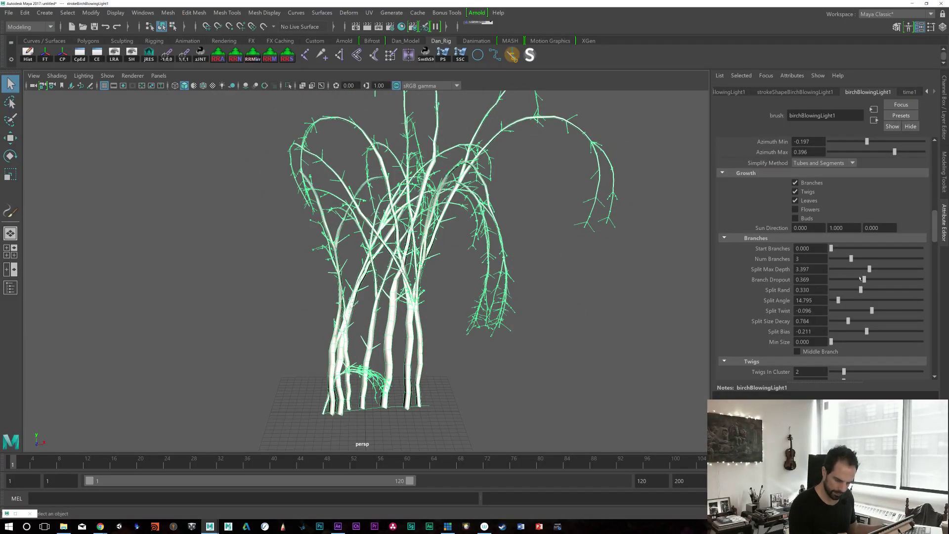
pyautogui.moveTo(858, 290); pyautogui.dragTo(840, 300)
# Step: Lower Gravity slightly and weaken the branches' Path Attract
pyautogui.moveTo(931, 231); pyautogui.dragTo(918, 349)
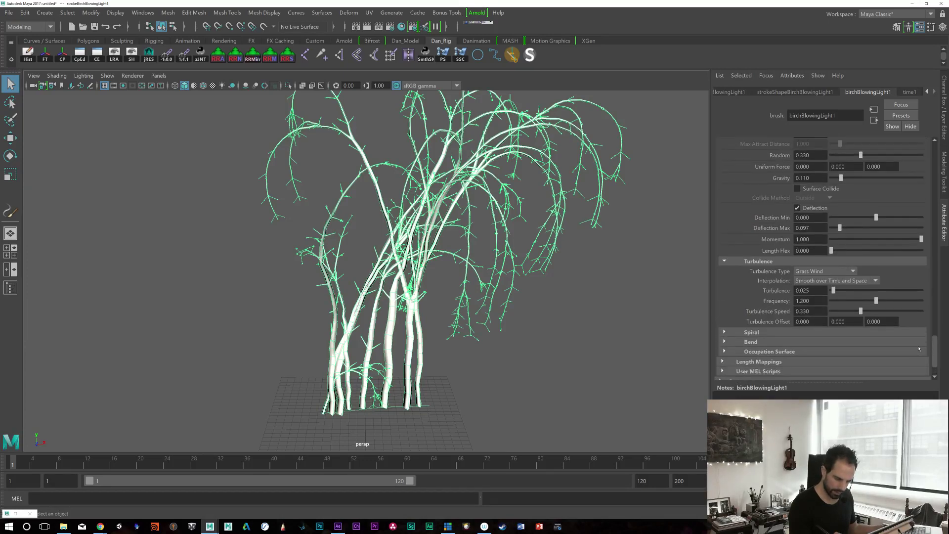
pyautogui.scroll(5, 834, 296)
pyautogui.moveTo(840, 294); pyautogui.dragTo(846, 294)
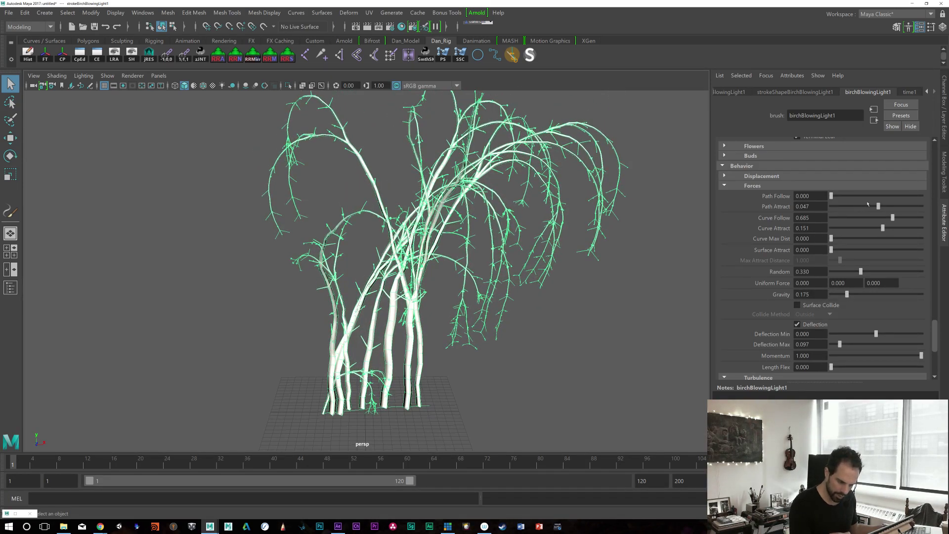
pyautogui.moveTo(877, 206); pyautogui.dragTo(877, 206)
pyautogui.keyDown('alt'); pyautogui.moveTo(499, 297); pyautogui.dragTo(459, 303); pyautogui.keyUp('alt')
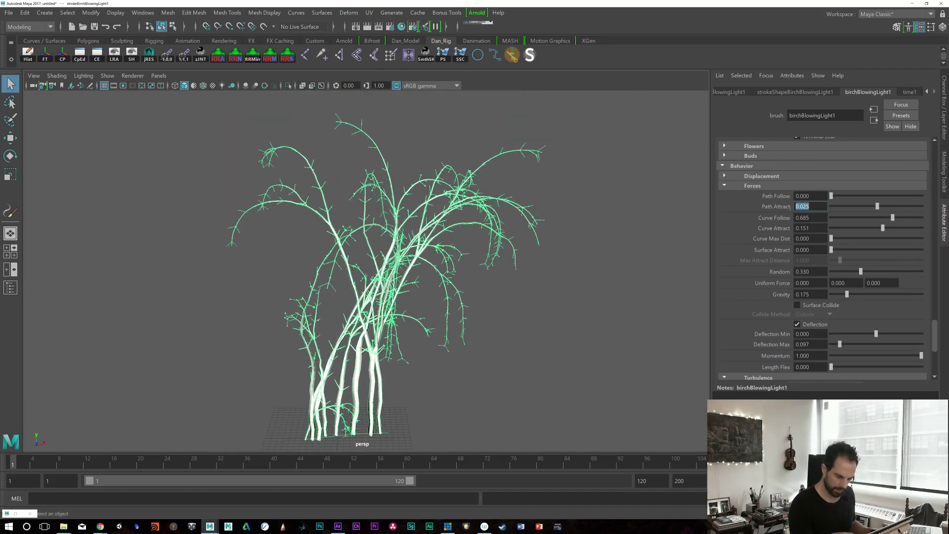
# Step: Set Path Attract to 0 and raise Gravity to 0.315
pyautogui.click(814, 208)
pyautogui.write('0')
pyautogui.press('Return')
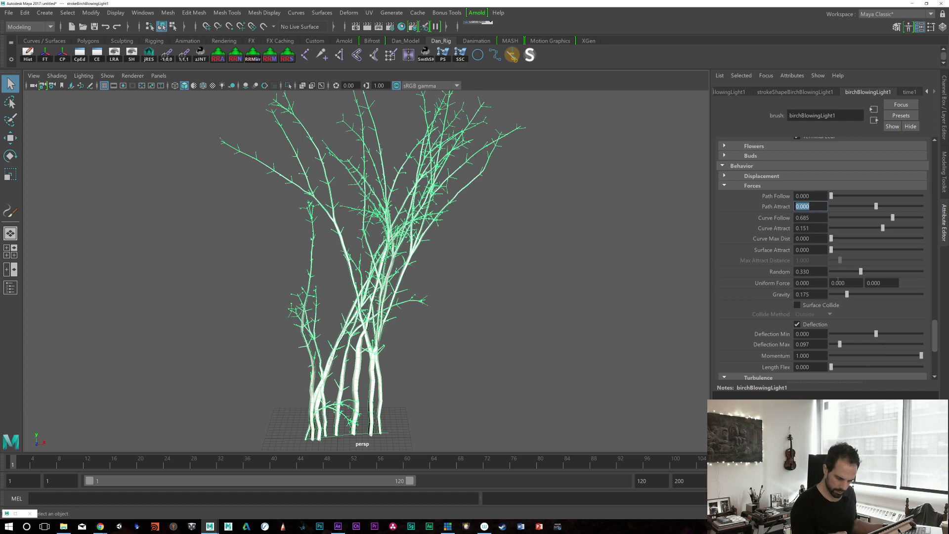
pyautogui.moveTo(847, 294); pyautogui.dragTo(858, 293)
pyautogui.keyDown('alt'); pyautogui.moveTo(533, 318); pyautogui.dragTo(561, 322); pyautogui.keyUp('alt')
pyautogui.keyDown('alt'); pyautogui.moveTo(561, 322); pyautogui.dragTo(638, 299, button='right'); pyautogui.keyUp('alt')
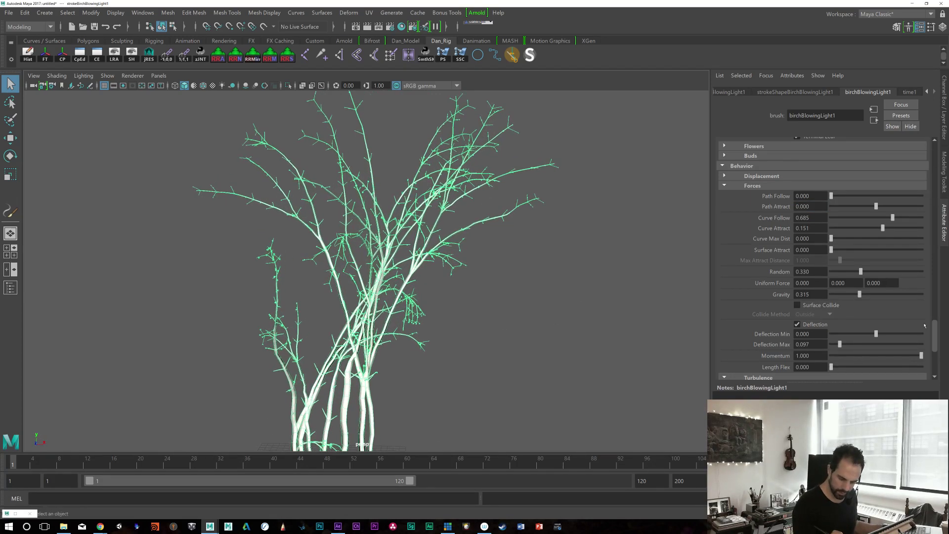
pyautogui.moveTo(934, 328); pyautogui.dragTo(934, 229)
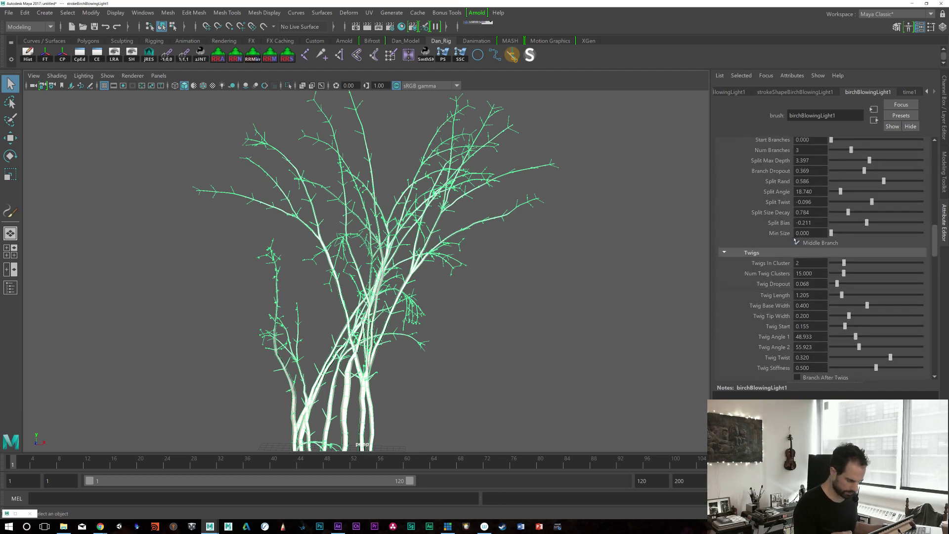
# Step: Turn Middle Branch back on and set Twig Angle 1 to 16.767 and Twig Angle 2 to 77.918
pyautogui.click(797, 242)
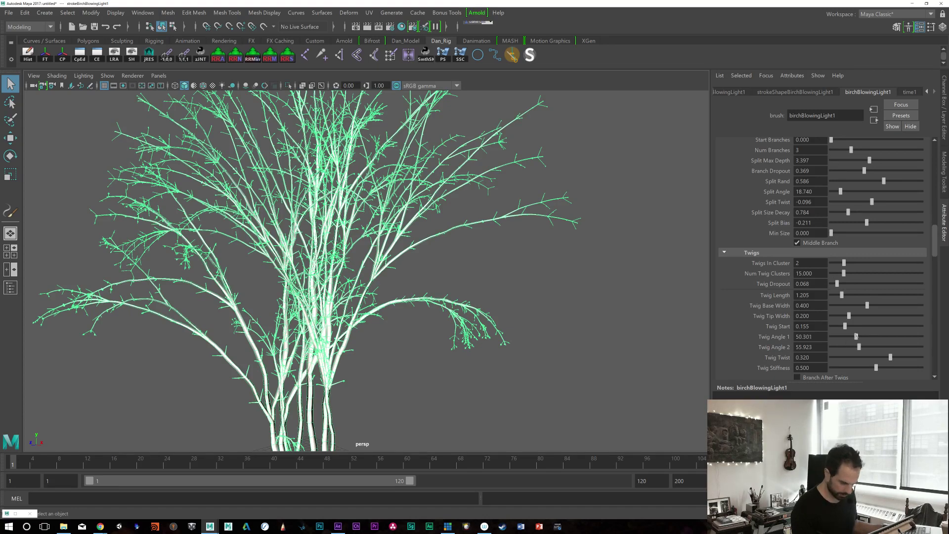
pyautogui.moveTo(855, 336); pyautogui.dragTo(836, 328)
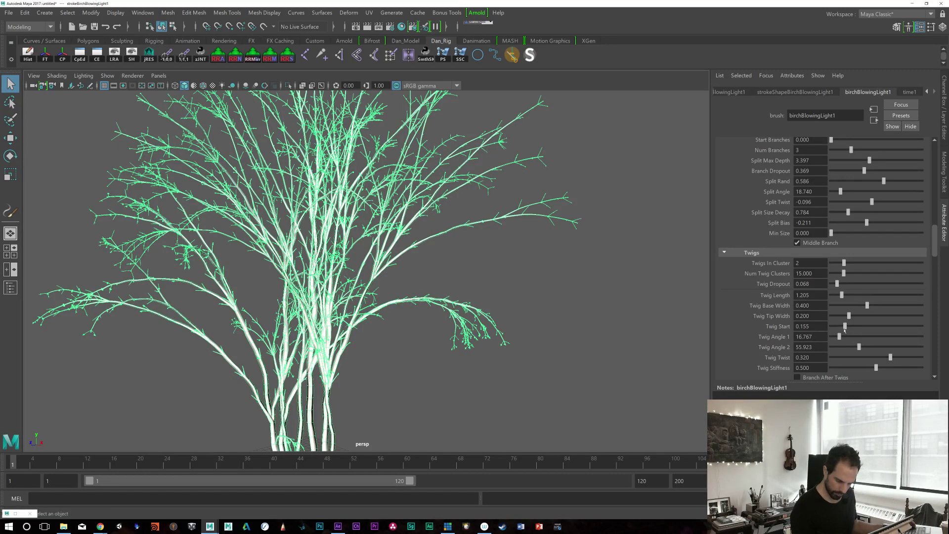
pyautogui.moveTo(856, 346); pyautogui.dragTo(874, 344)
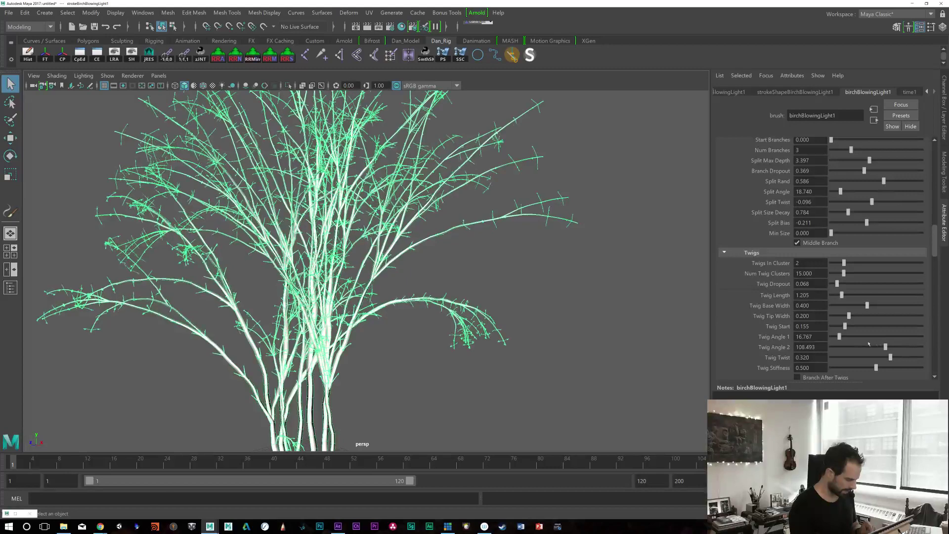
pyautogui.moveTo(870, 346); pyautogui.dragTo(869, 346)
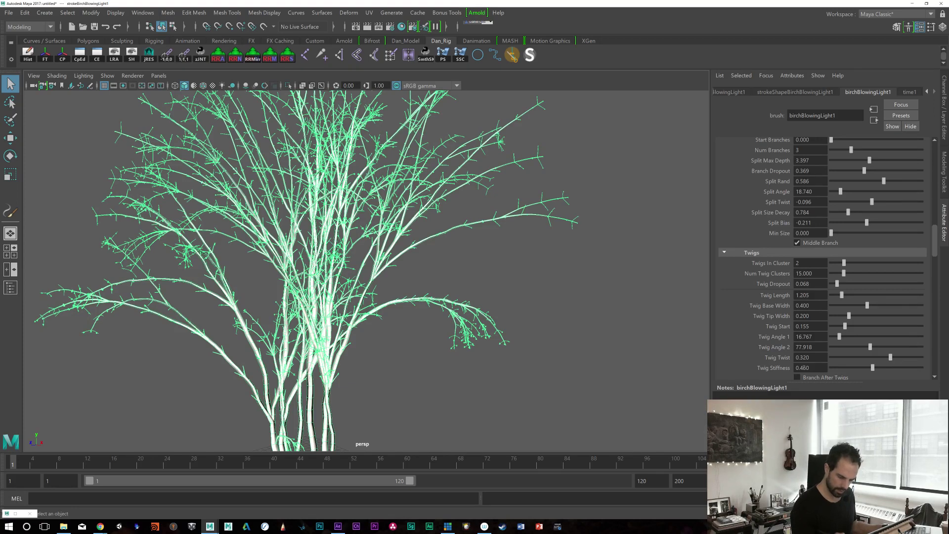
# Step: Try Branch After Twigs and lengthen the twigs to Twig Length 4.740
pyautogui.click(796, 377)
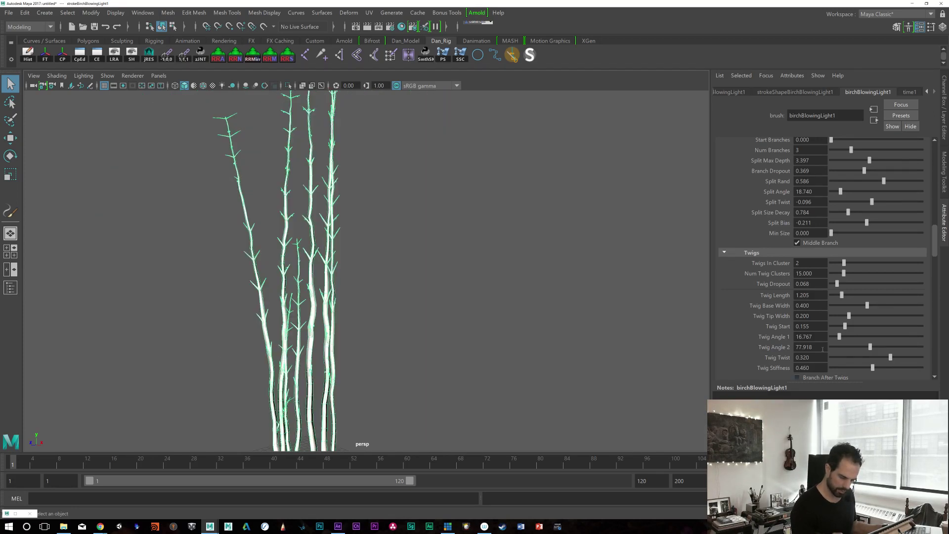
pyautogui.moveTo(932, 245); pyautogui.dragTo(931, 249)
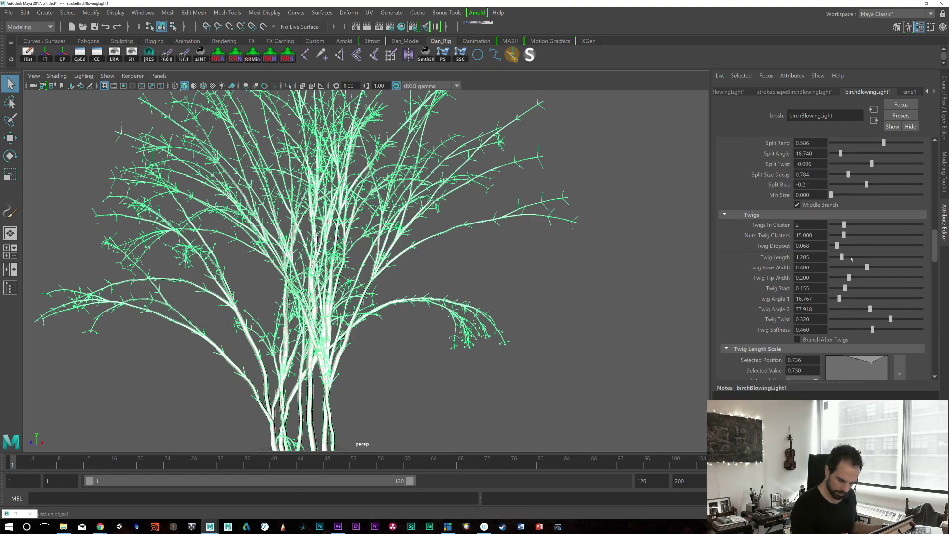
pyautogui.moveTo(841, 256); pyautogui.dragTo(873, 257)
pyautogui.keyDown('alt'); pyautogui.moveTo(470, 297); pyautogui.dragTo(536, 354); pyautogui.keyUp('alt')
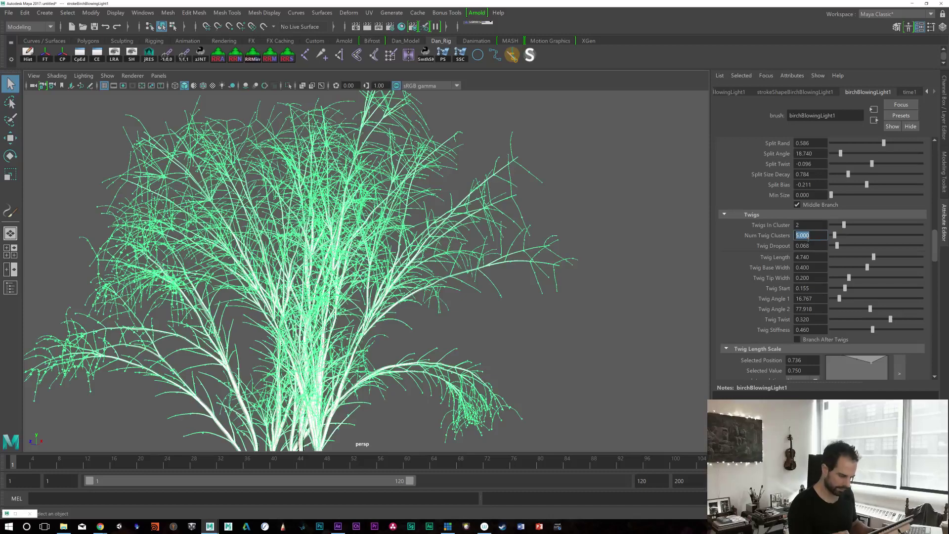
# Step: Reduce Twig Angle 2 to 38.959 and raise Twig Dropout to 0.329
pyautogui.keyDown('alt'); pyautogui.moveTo(517, 340); pyautogui.dragTo(602, 324); pyautogui.keyUp('alt')
pyautogui.scroll(-3, 928, 255)
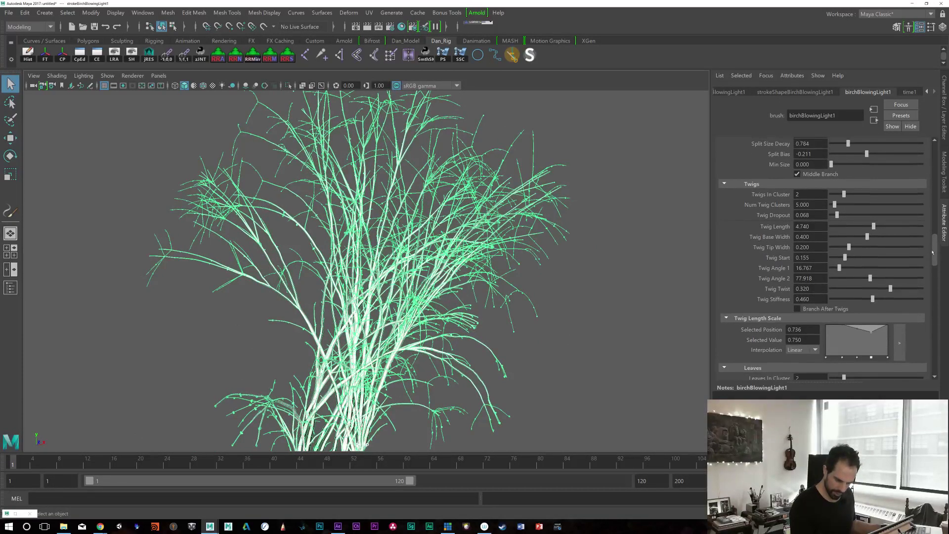
pyautogui.moveTo(869, 278); pyautogui.dragTo(850, 278)
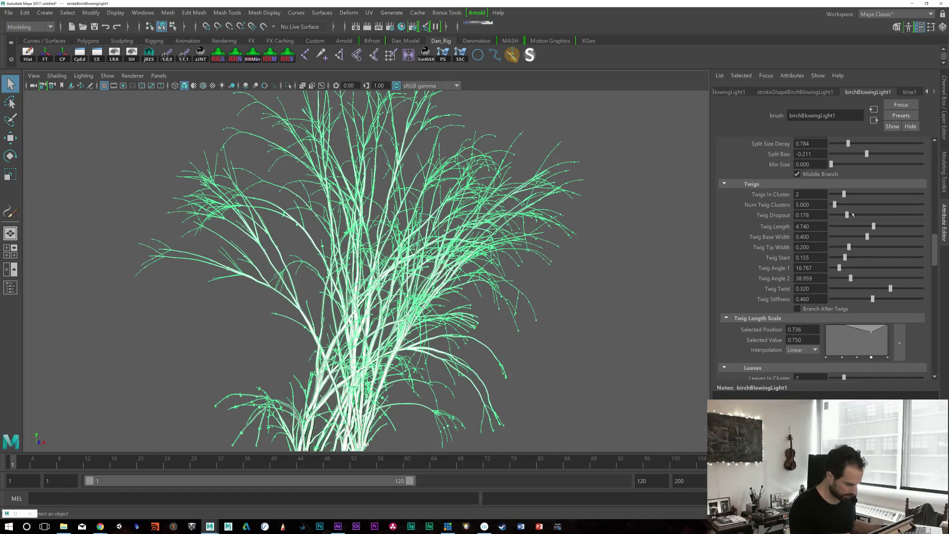
pyautogui.moveTo(853, 214); pyautogui.dragTo(859, 215)
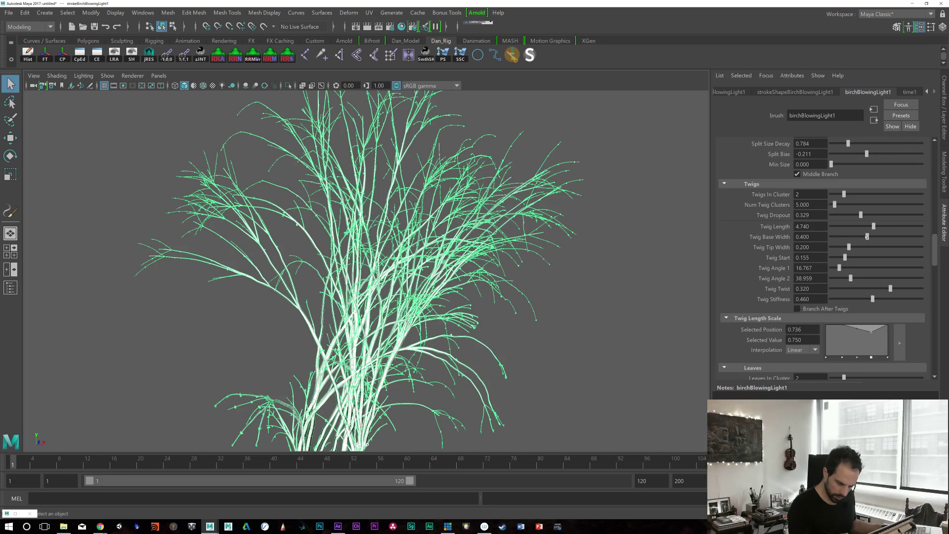
# Step: Thicken the twig base and tip widths and set Twig Start to 0.589
pyautogui.moveTo(914, 236); pyautogui.dragTo(916, 237)
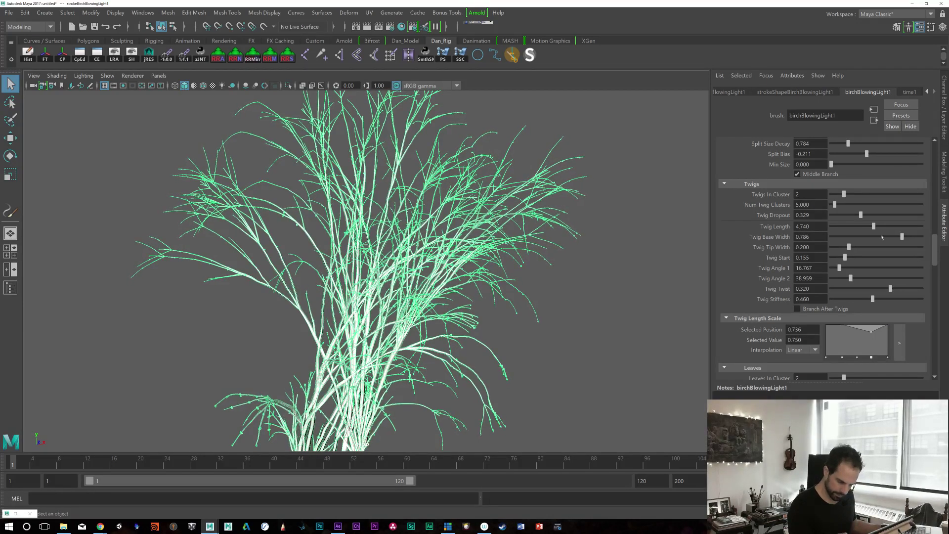
pyautogui.moveTo(846, 246); pyautogui.dragTo(893, 256)
pyautogui.click(883, 257)
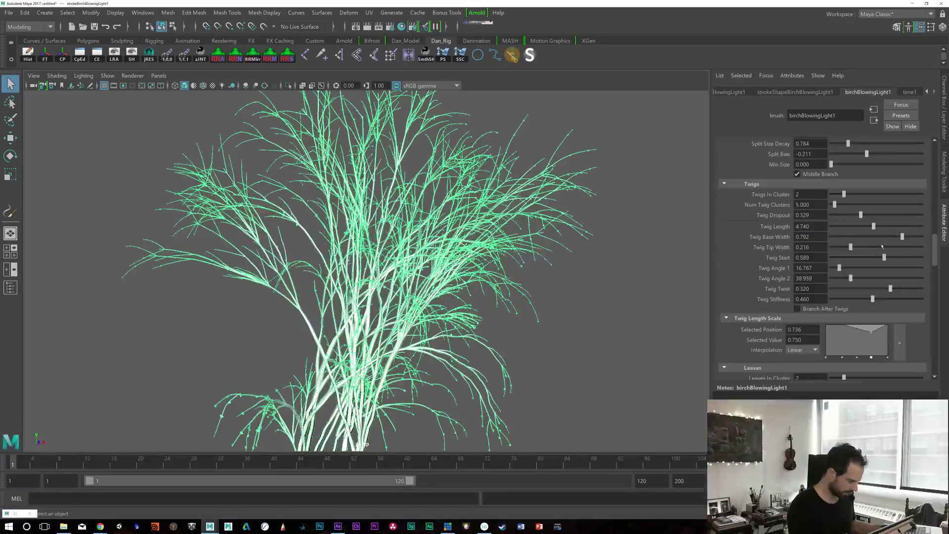
pyautogui.scroll(-3, 493, 310)
pyautogui.keyDown('alt'); pyautogui.moveTo(492, 309); pyautogui.dragTo(513, 352); pyautogui.keyUp('alt')
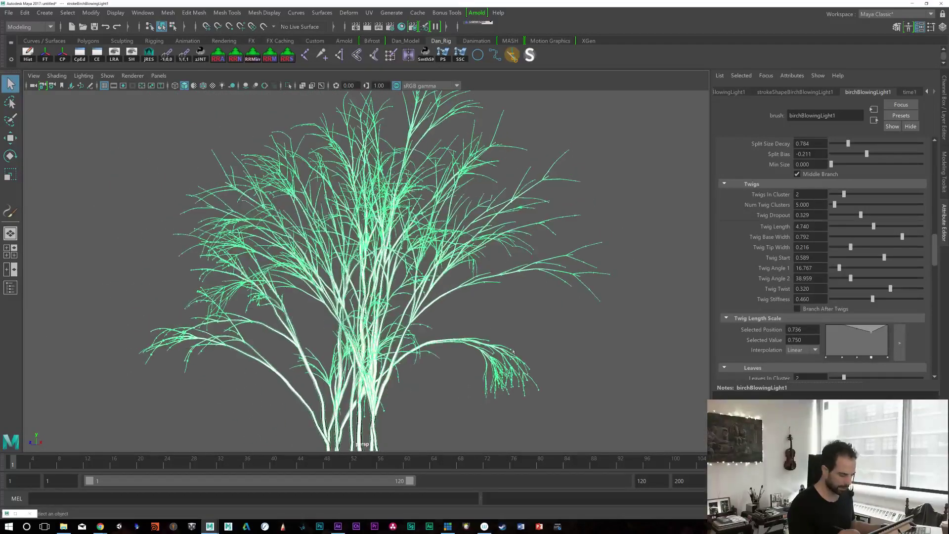
pyautogui.scroll(-2, 914, 246)
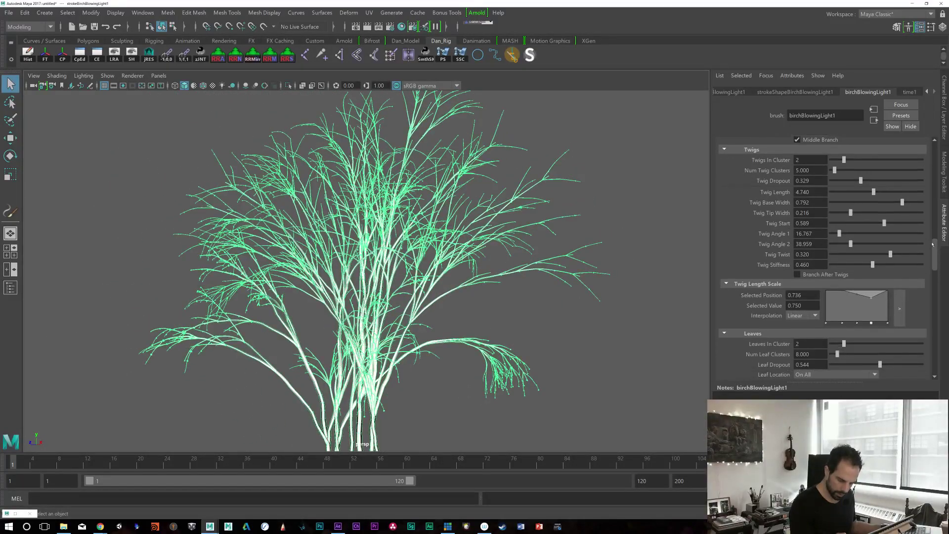
pyautogui.scroll(8, 929, 257)
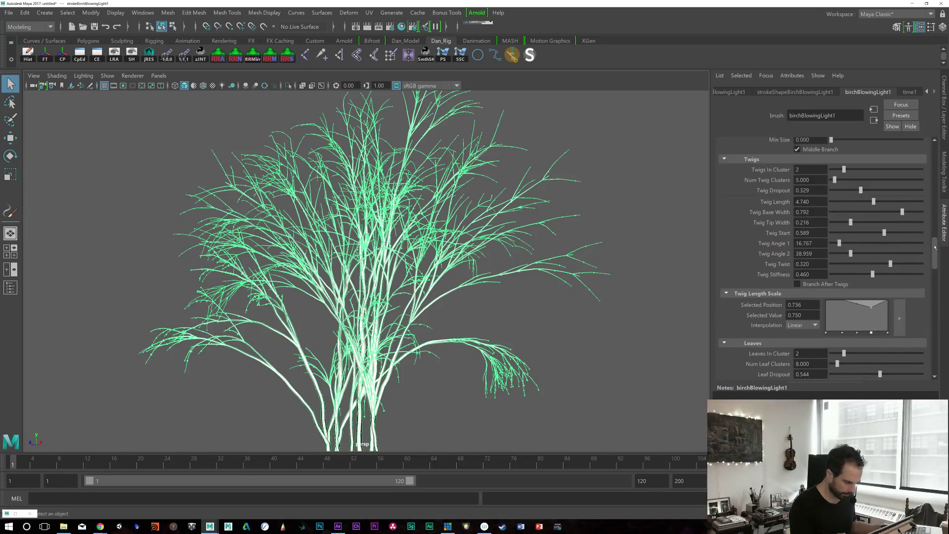
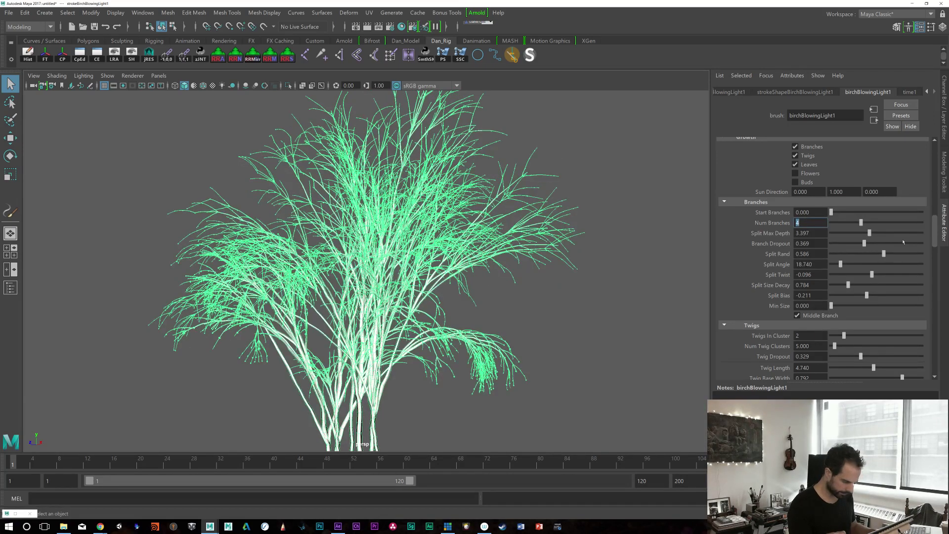
# Step: Give the birch brush 3 branches per split, Split Rand 0.307 and Split Size Decay 0.952
pyautogui.press('Return')
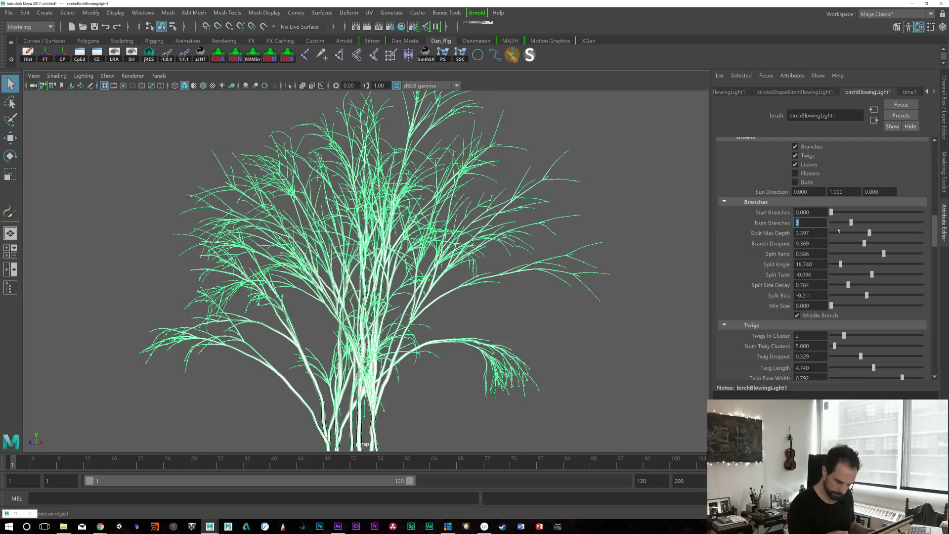
pyautogui.moveTo(883, 253); pyautogui.dragTo(858, 253)
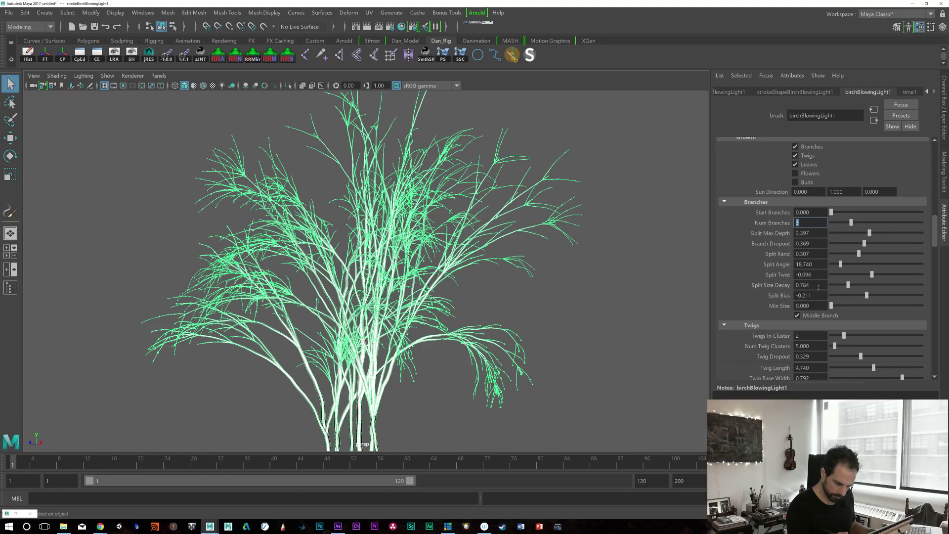
pyautogui.moveTo(847, 284); pyautogui.dragTo(855, 279)
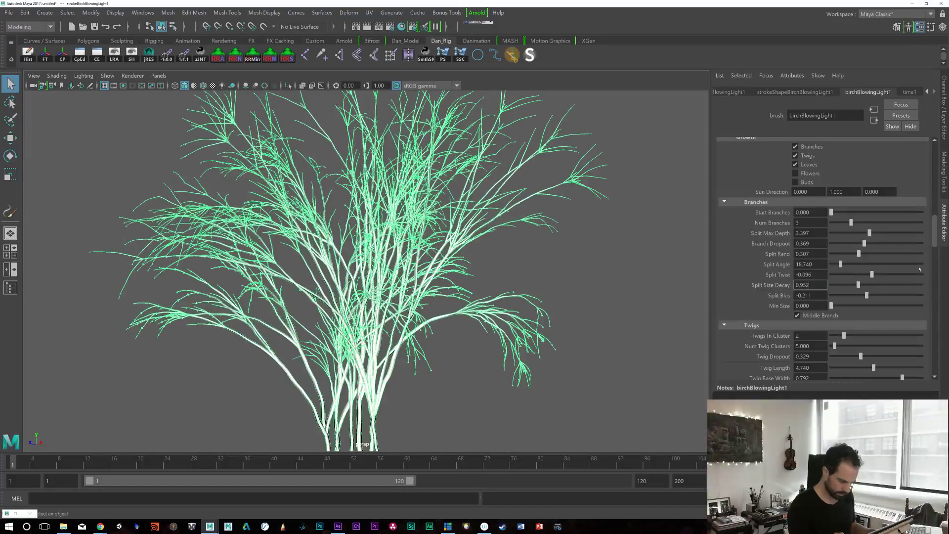
pyautogui.scroll(10, 931, 237)
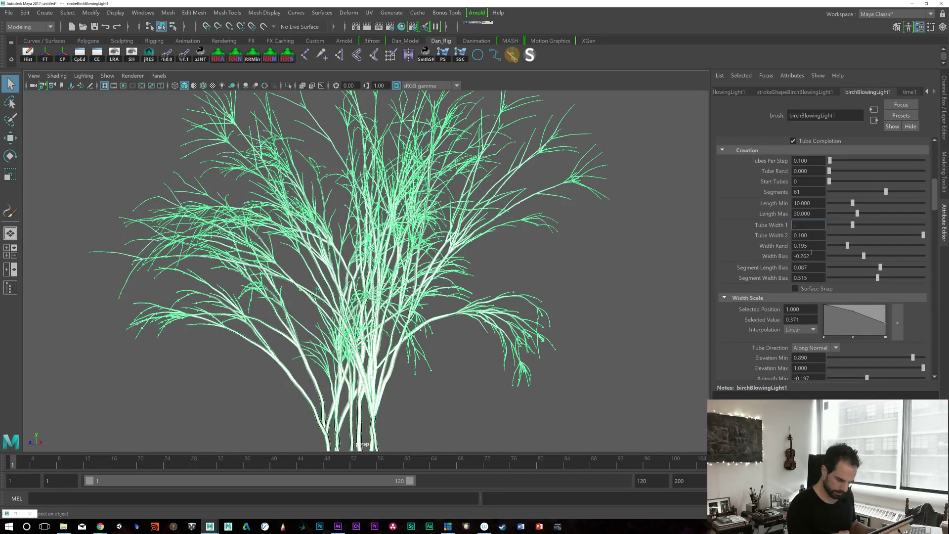
# Step: Set Tube Width 1 to 0.7 and Tube Width 2 to 0.2, framing the thicker tree
pyautogui.press('Tab')
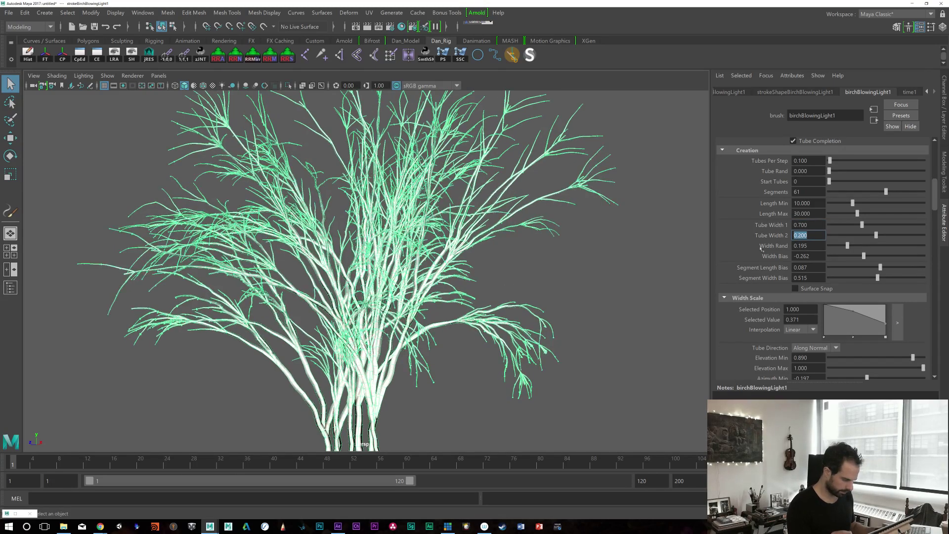
pyautogui.keyDown('alt'); pyautogui.moveTo(574, 325); pyautogui.dragTo(498, 328); pyautogui.keyUp('alt')
pyautogui.keyDown('alt'); pyautogui.moveTo(498, 328); pyautogui.dragTo(640, 354, button='right'); pyautogui.keyUp('alt')
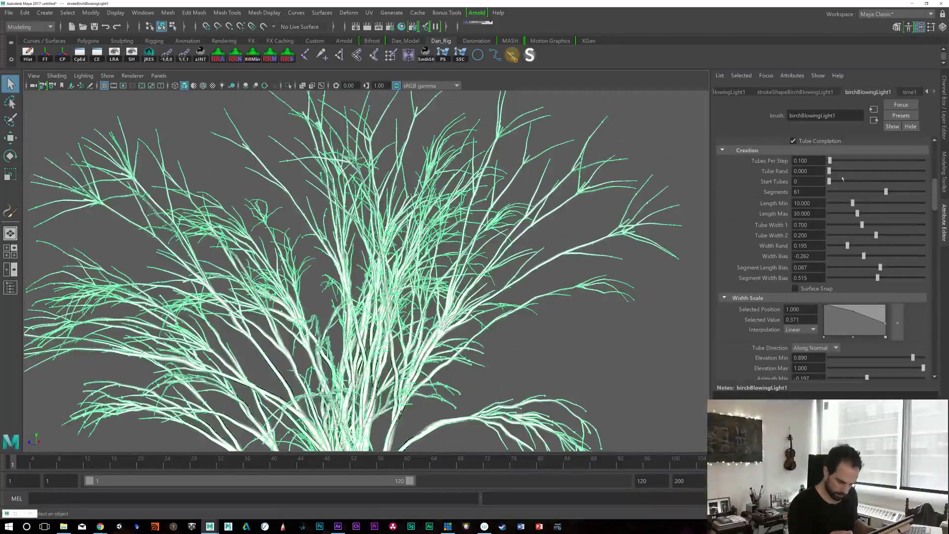
pyautogui.scroll(-12, 924, 200)
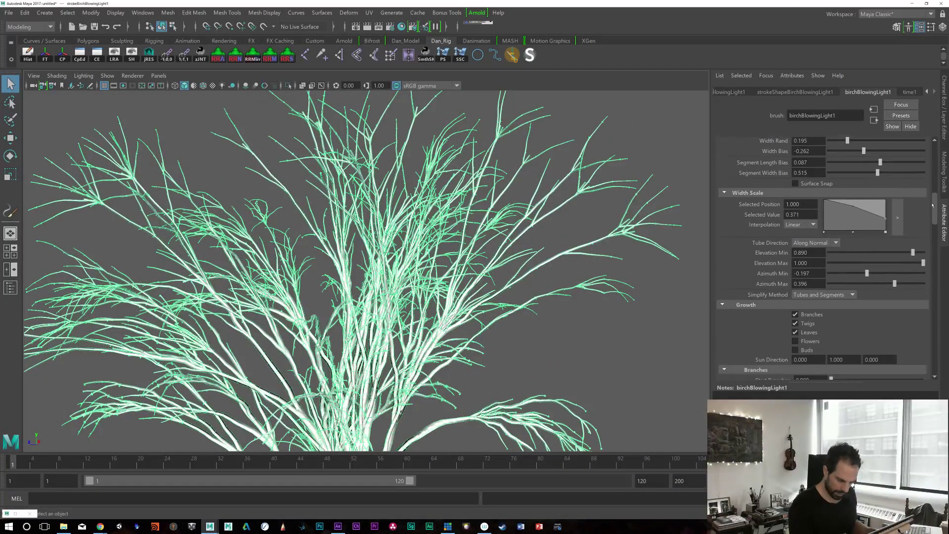
pyautogui.scroll(-1, 917, 226)
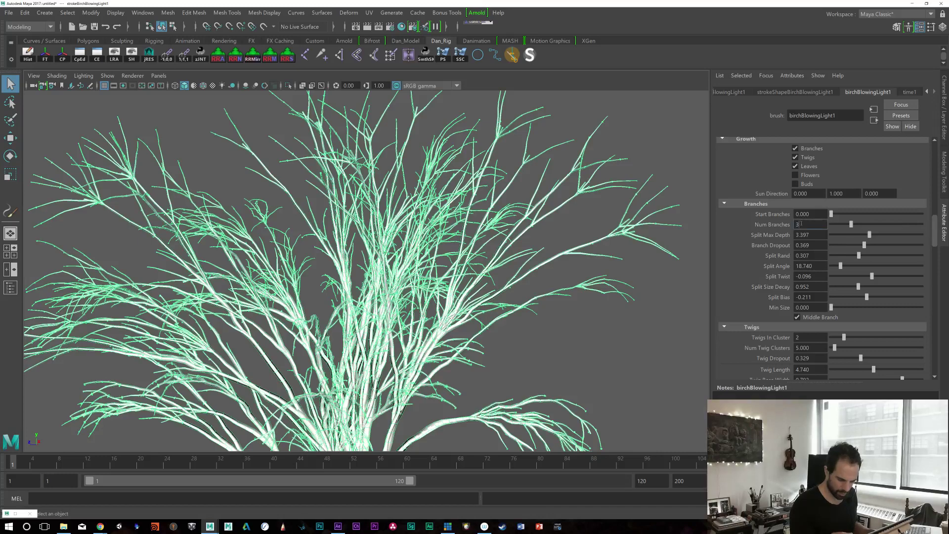
# Step: Try 2 branches per split, then restore Num Branches to 3
pyautogui.press('Return')
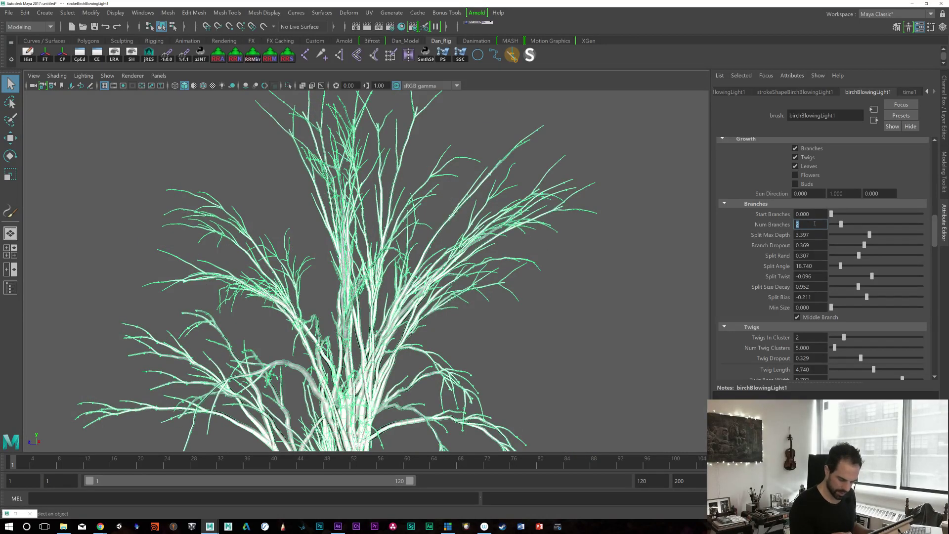
pyautogui.write('3')
pyautogui.press('Return')
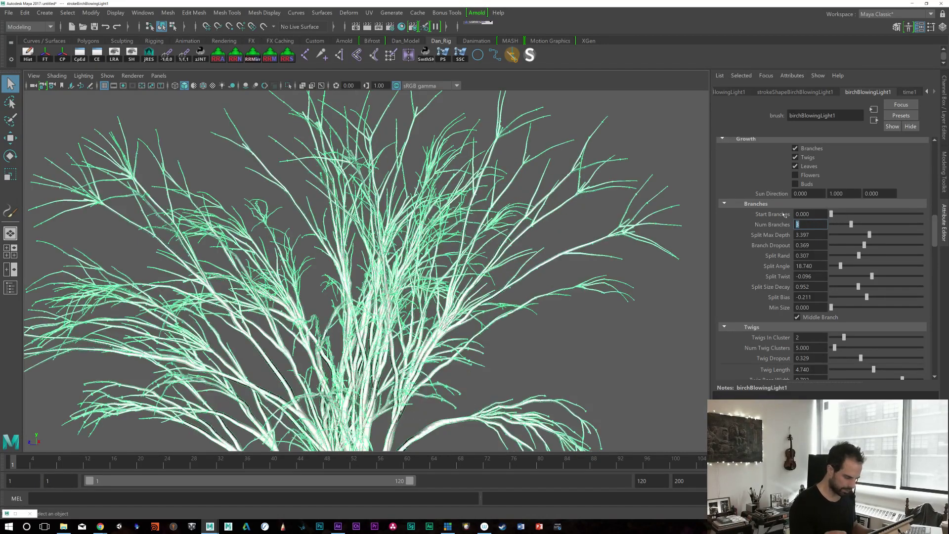
pyautogui.scroll(-5, 617, 341)
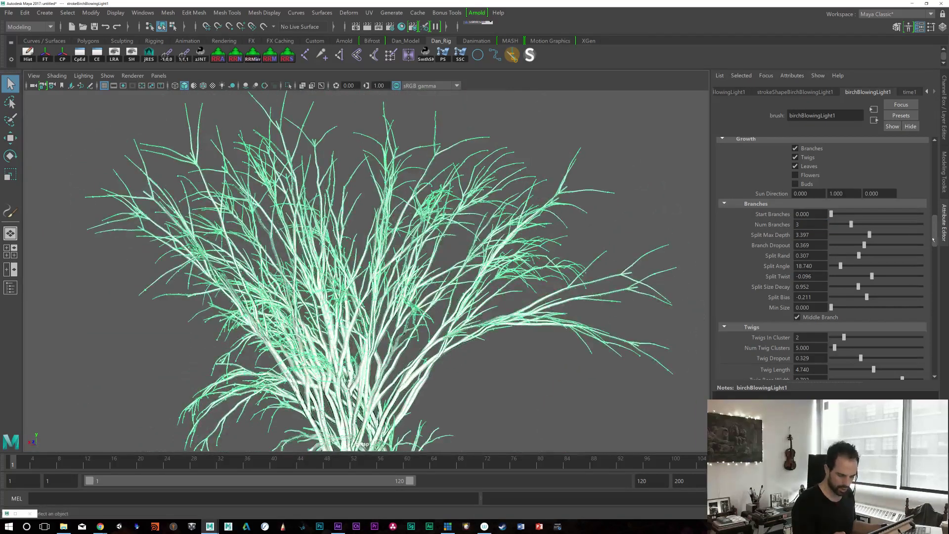
pyautogui.scroll(1, 931, 221)
pyautogui.moveTo(930, 221); pyautogui.dragTo(929, 186)
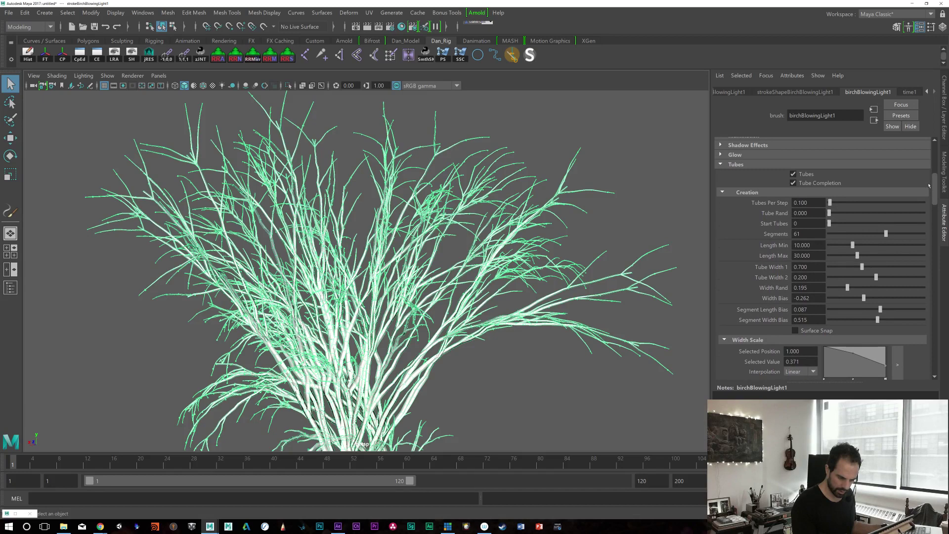
# Step: Set Tubes Per Step to 0.05 and frame the tree in the persp view
pyautogui.write('.0')
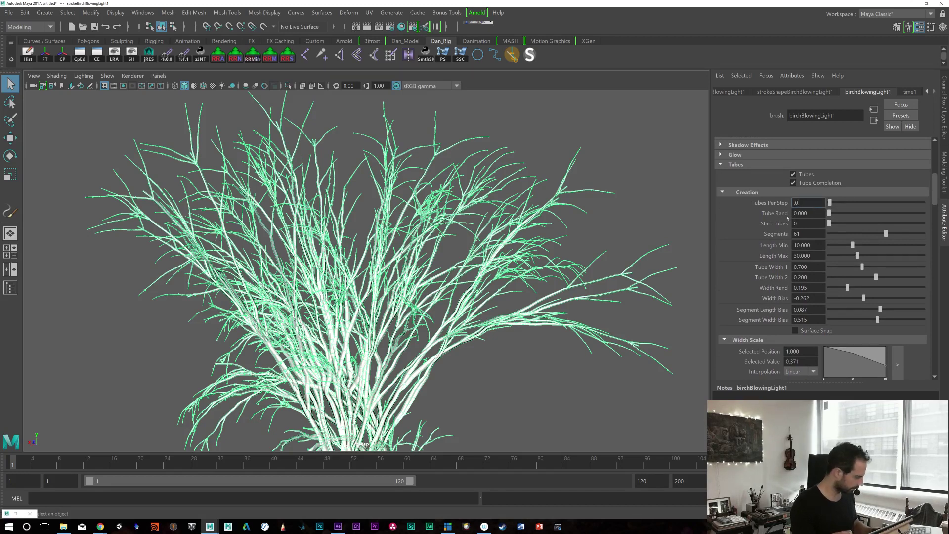
pyautogui.write('5')
pyautogui.press('Return')
pyautogui.keyDown('alt'); pyautogui.moveTo(516, 383); pyautogui.dragTo(401, 268); pyautogui.keyUp('alt')
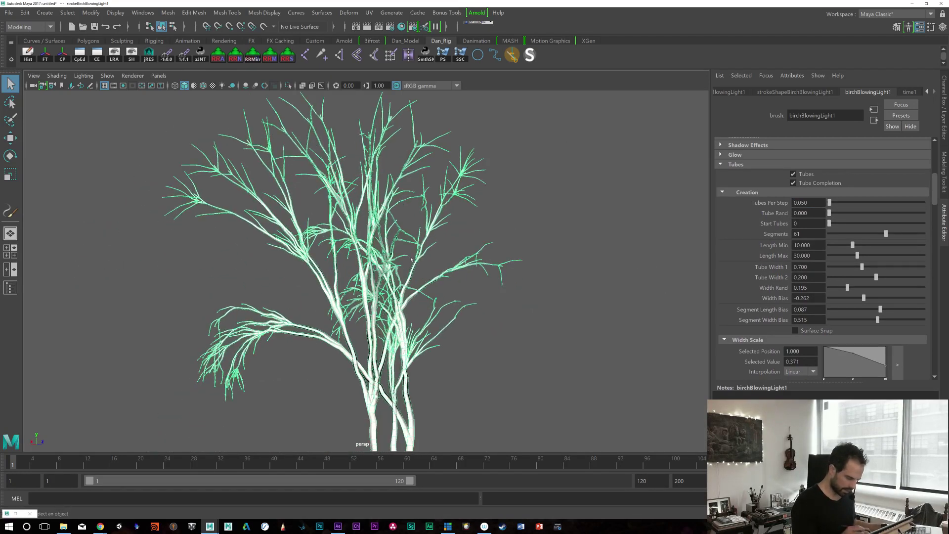
pyautogui.keyDown('alt'); pyautogui.moveTo(424, 306); pyautogui.dragTo(660, 411, button='right'); pyautogui.keyUp('alt')
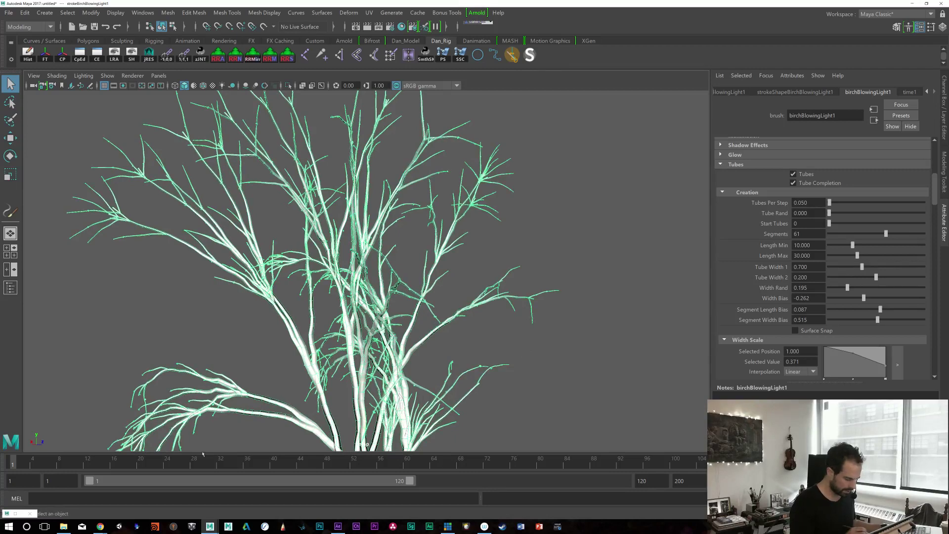
# Step: Play the animation to preview the branch sway, zooming in and out on the tree
pyautogui.hotkey('alt', 'v')
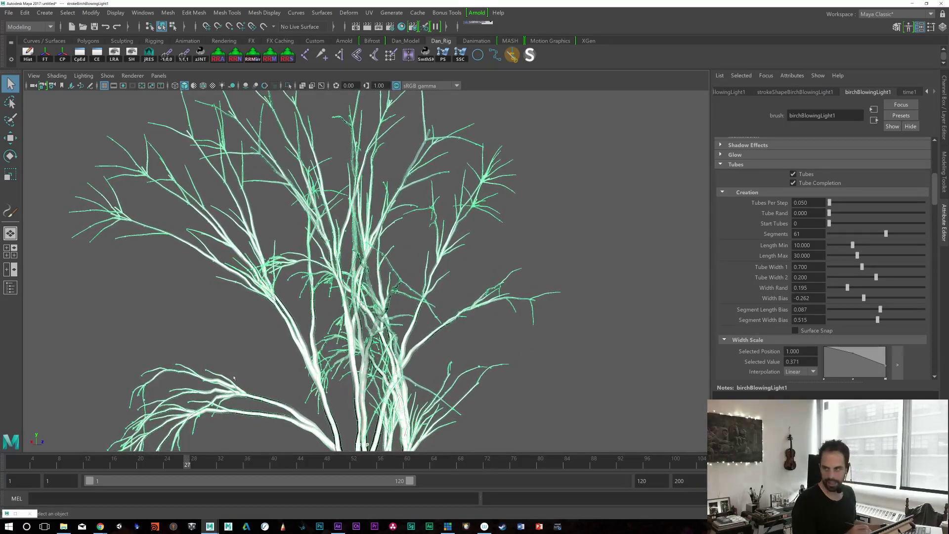
pyautogui.keyDown('alt'); pyautogui.moveTo(364, 445); pyautogui.dragTo(198, 457, button='right'); pyautogui.keyUp('alt')
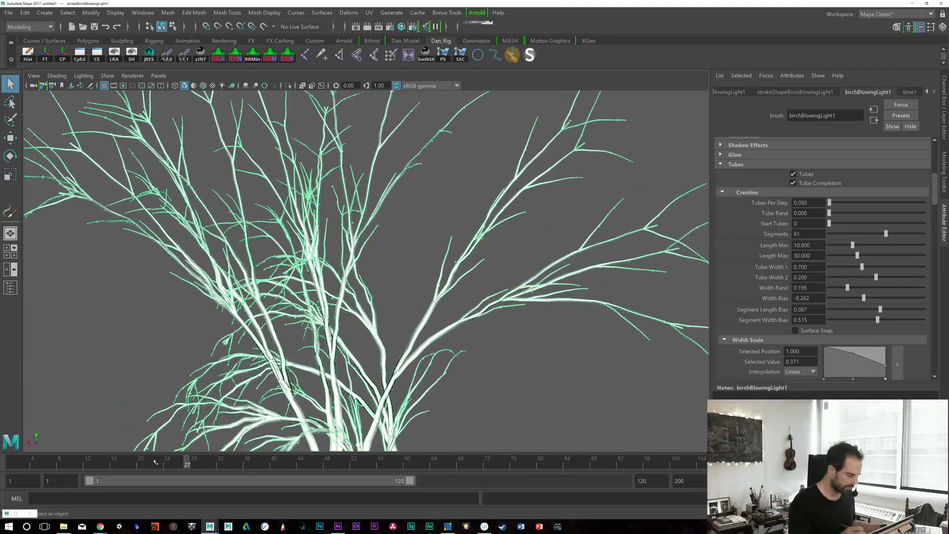
pyautogui.keyDown('alt'); pyautogui.moveTo(142, 448); pyautogui.dragTo(558, 307, button='right'); pyautogui.keyUp('alt')
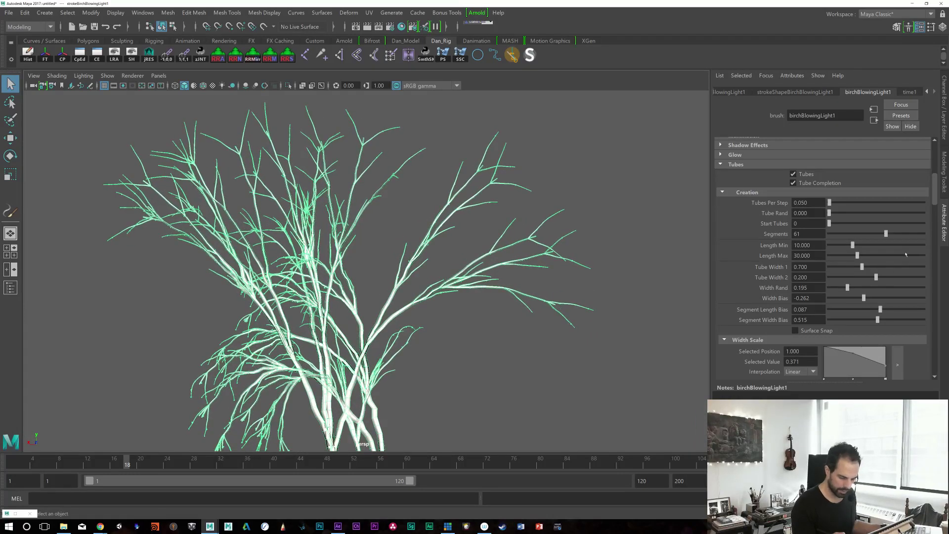
pyautogui.moveTo(932, 187); pyautogui.dragTo(931, 256)
pyautogui.scroll(-4, 814, 230)
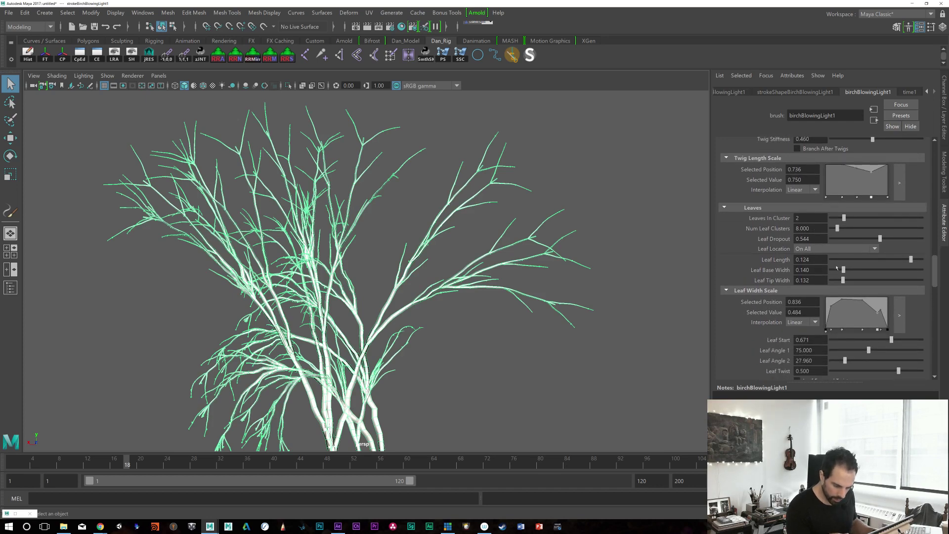
# Step: Try Leaf Length 1 then 1.5, and Leaf Base Width 0.5 then 1
pyautogui.doubleClick(809, 258)
pyautogui.write('1')
pyautogui.press('Return')
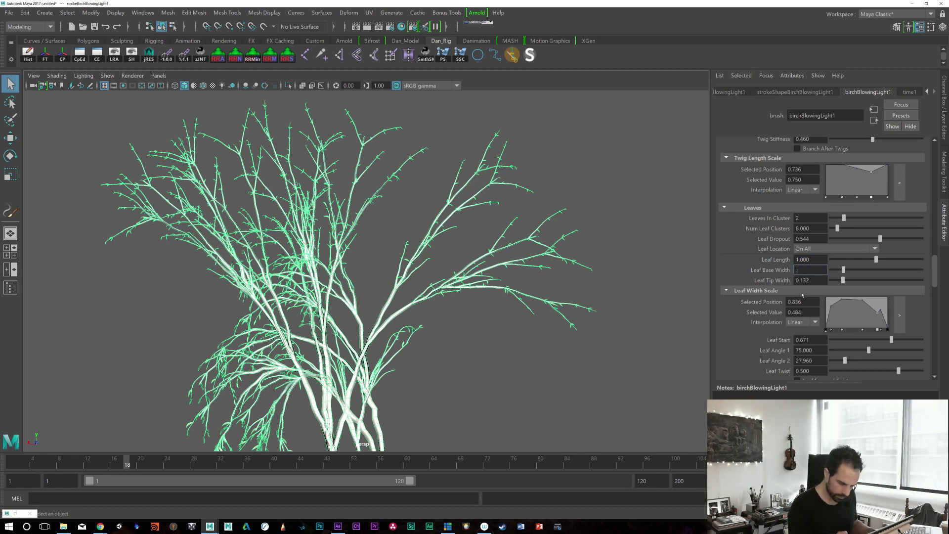
pyautogui.write('.5')
pyautogui.press('Return')
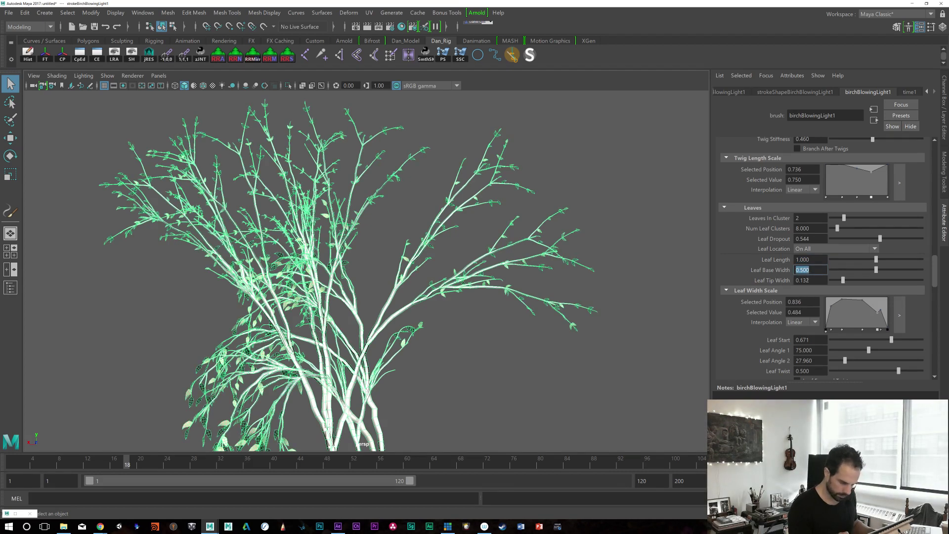
pyautogui.write('1')
pyautogui.press('Return')
pyautogui.click(810, 259)
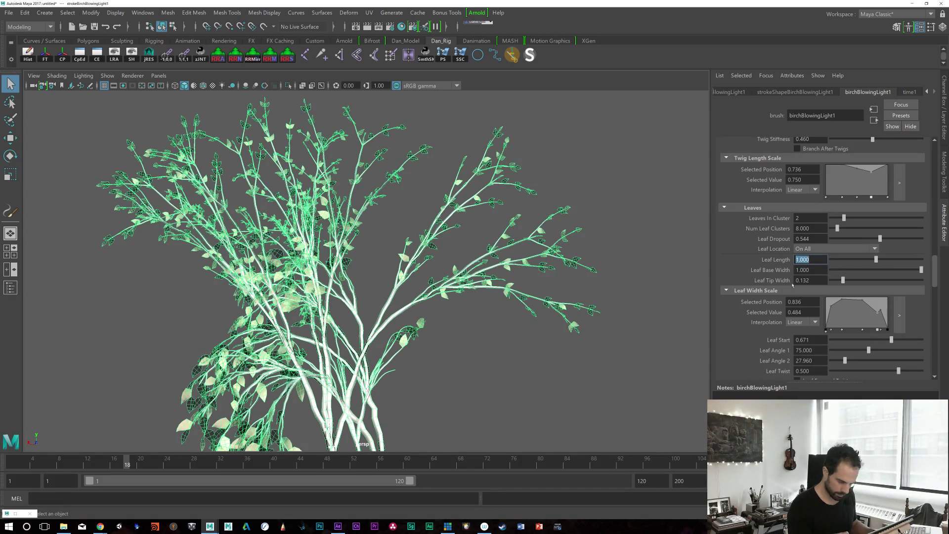
pyautogui.write('1.5')
pyautogui.press('Return')
# Step: Settle both Leaf Base Width and Leaf Length at 1.2, then inspect the leaves
pyautogui.click(810, 270)
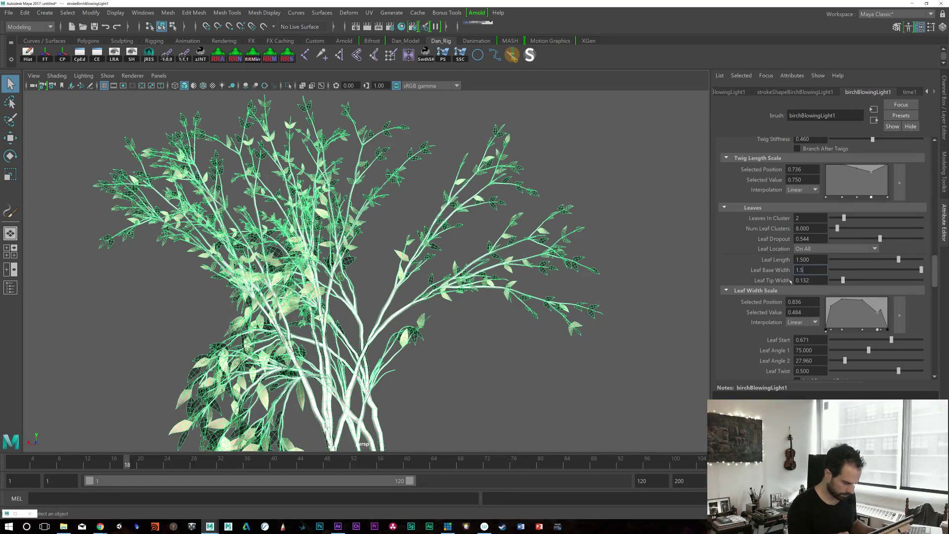
pyautogui.write('1.5')
pyautogui.press('Return')
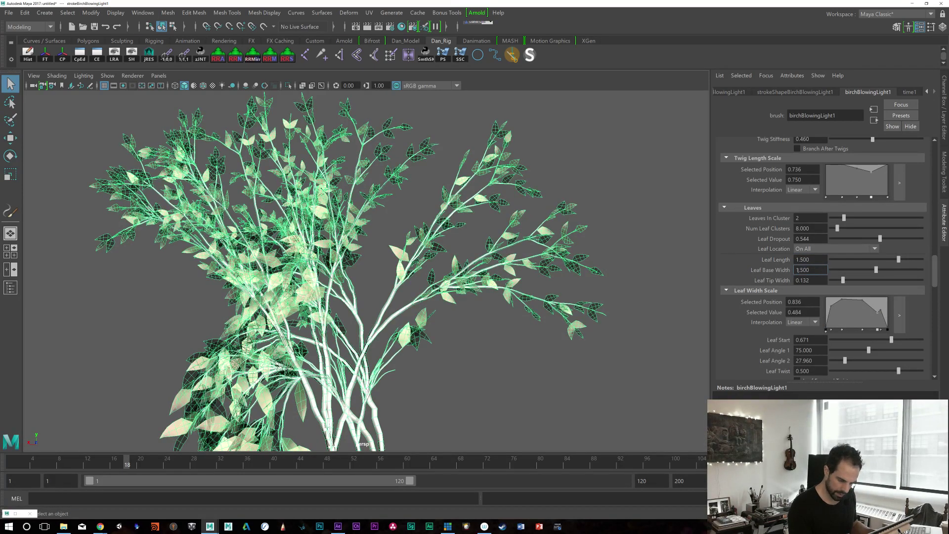
pyautogui.write('1.2')
pyautogui.hotkey('shift', 'Tab')
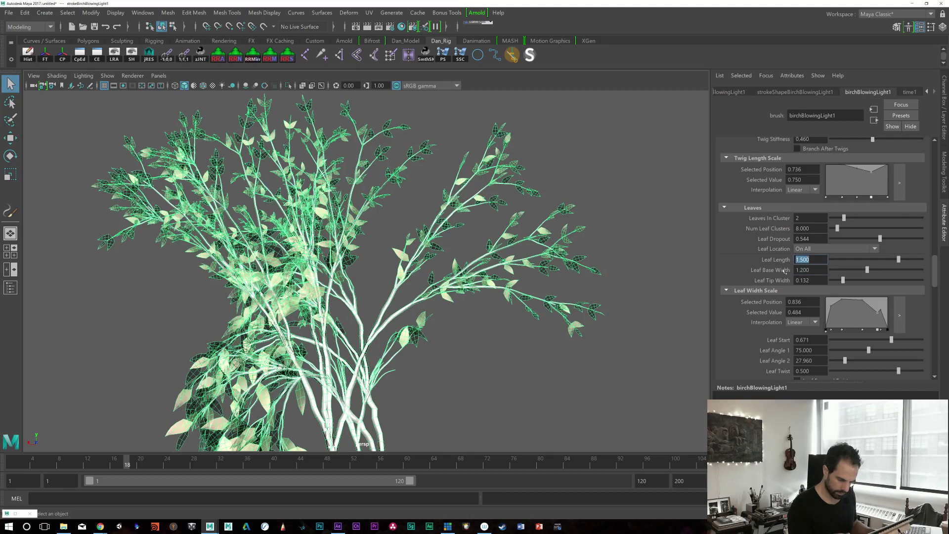
pyautogui.write('1.2')
pyautogui.press('Return')
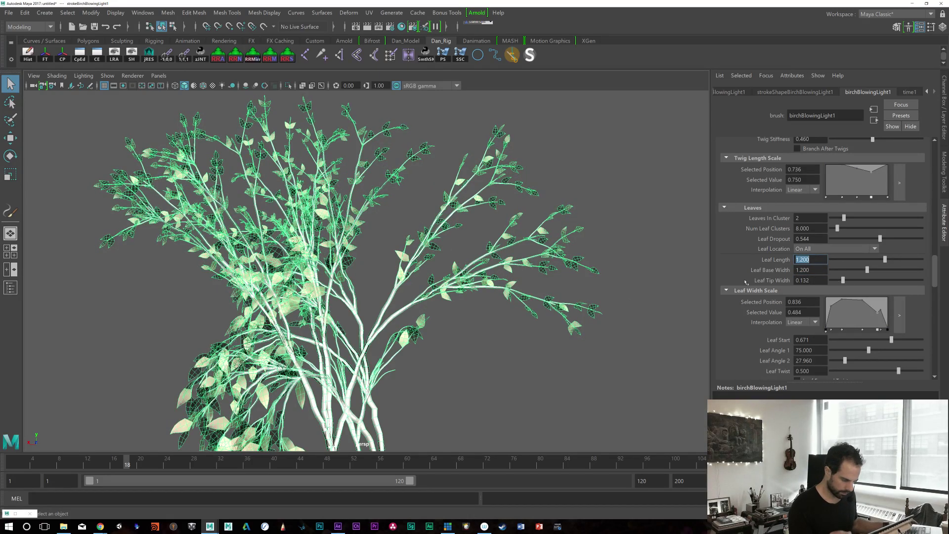
pyautogui.keyDown('alt'); pyautogui.moveTo(544, 371); pyautogui.dragTo(632, 369); pyautogui.keyUp('alt')
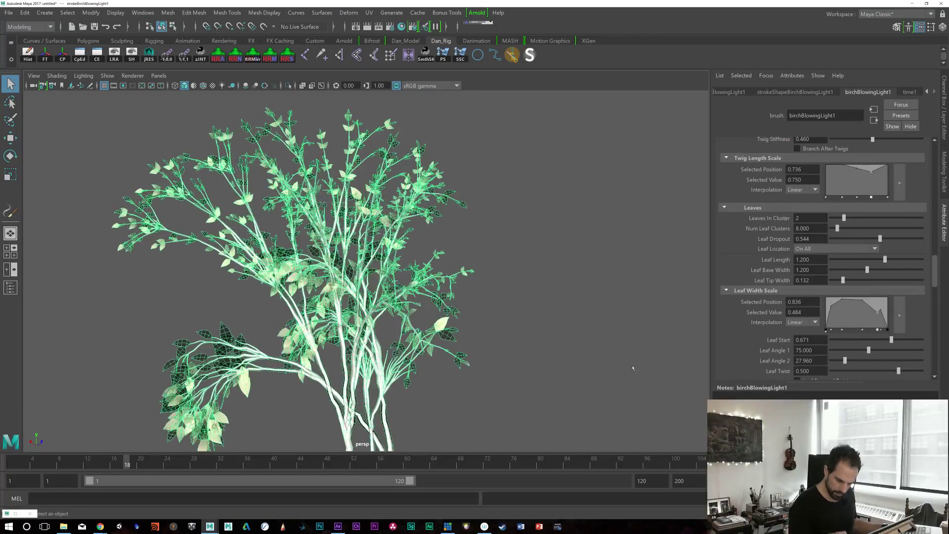
pyautogui.scroll(-3, 936, 270)
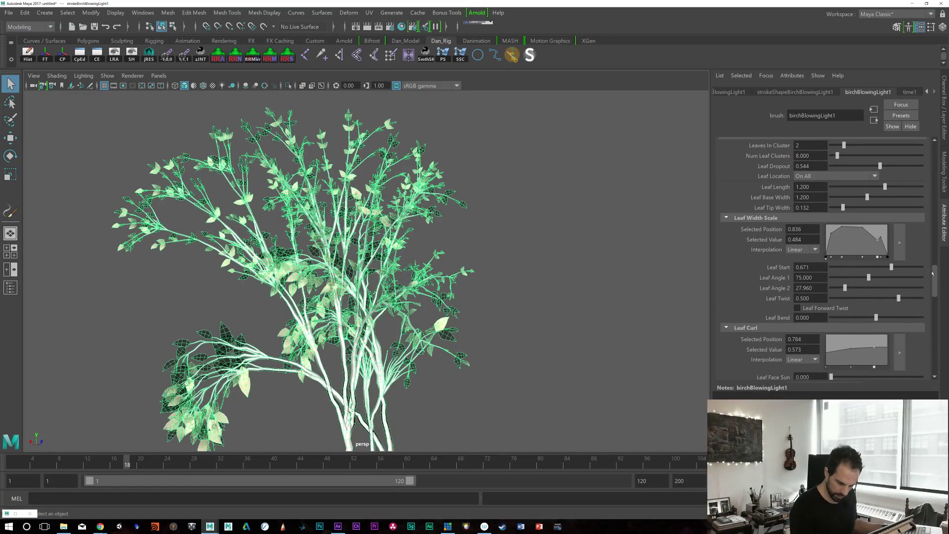
# Step: Lower Leaf Start so leaves begin further down the tree
pyautogui.moveTo(885, 281); pyautogui.dragTo(865, 292)
pyautogui.moveTo(933, 282); pyautogui.dragTo(933, 309)
pyautogui.keyDown('alt'); pyautogui.moveTo(558, 372); pyautogui.dragTo(489, 374); pyautogui.keyUp('alt')
pyautogui.moveTo(933, 299); pyautogui.dragTo(933, 216)
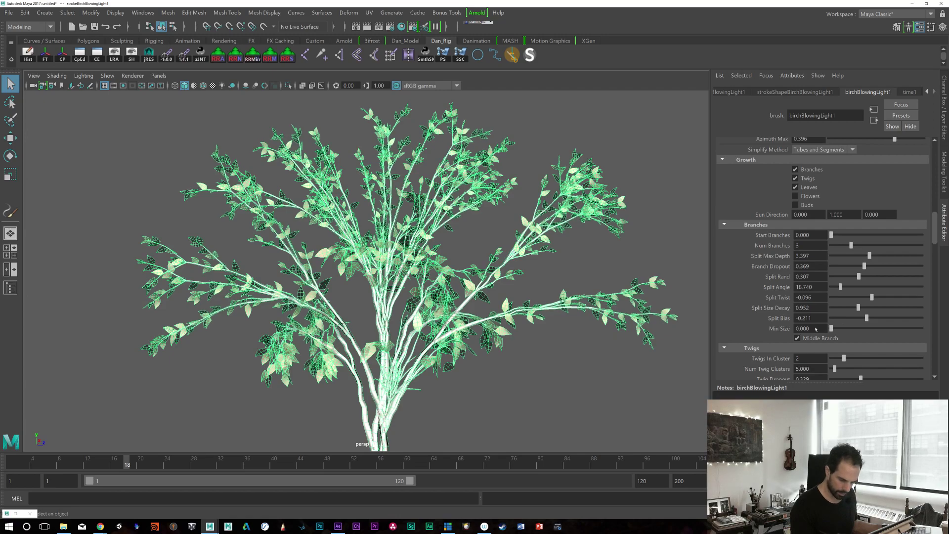
# Step: Tune Split Bias, trying 0, and settle near 0.008 for wider branching
pyautogui.moveTo(866, 317); pyautogui.dragTo(861, 317)
pyautogui.scroll(-5, 366, 267)
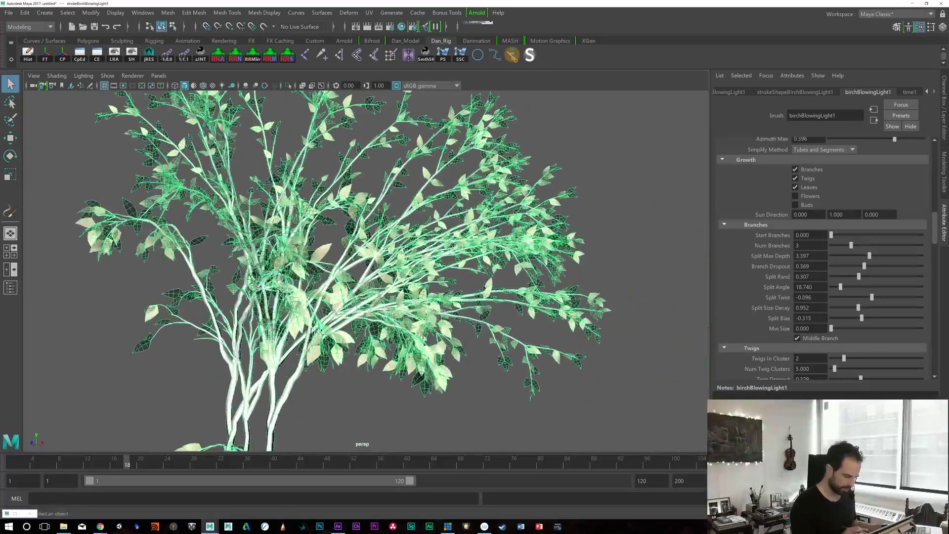
pyautogui.keyDown('alt'); pyautogui.moveTo(365, 266); pyautogui.dragTo(304, 272); pyautogui.keyUp('alt')
pyautogui.keyDown('alt'); pyautogui.moveTo(459, 329); pyautogui.dragTo(484, 329); pyautogui.keyUp('alt')
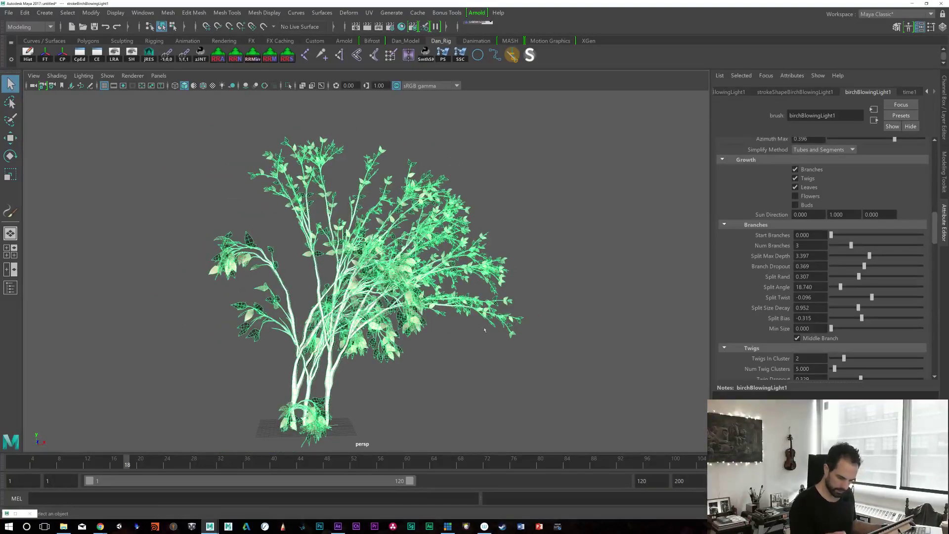
pyautogui.moveTo(861, 318); pyautogui.dragTo(848, 314)
pyautogui.keyDown('alt'); pyautogui.moveTo(346, 271); pyautogui.dragTo(406, 266); pyautogui.keyUp('alt')
pyautogui.scroll(3, 355, 272)
pyautogui.scroll(-3, 355, 272)
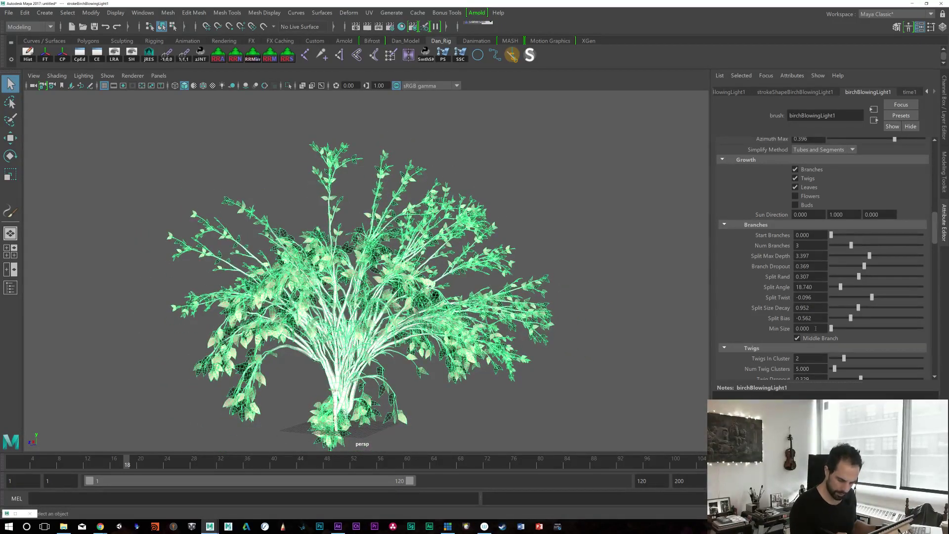
pyautogui.write('0')
pyautogui.press('Return')
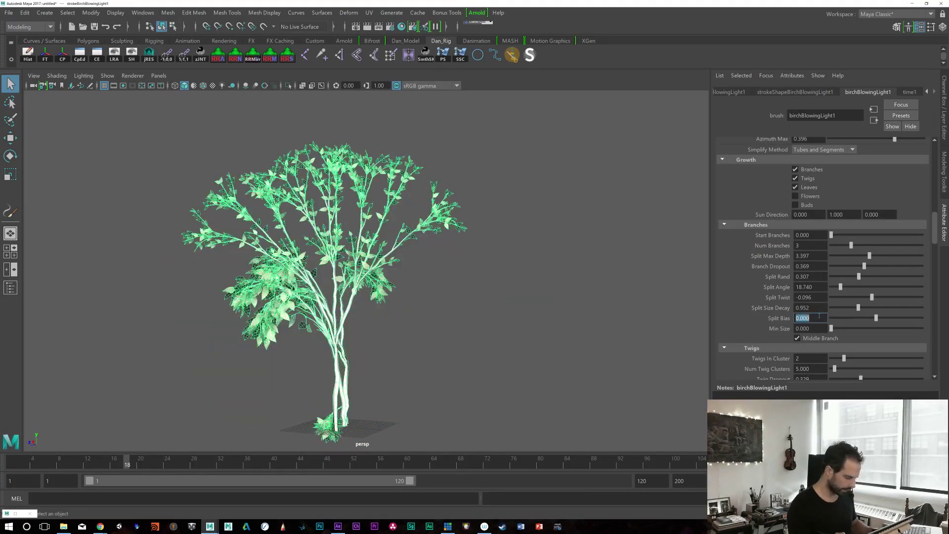
pyautogui.moveTo(875, 318); pyautogui.dragTo(888, 317)
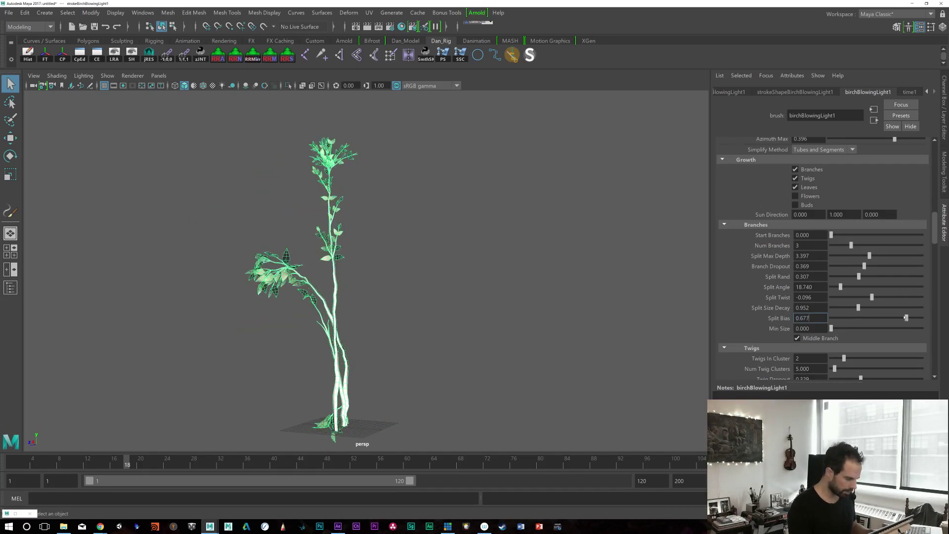
pyautogui.moveTo(892, 318); pyautogui.dragTo(875, 320)
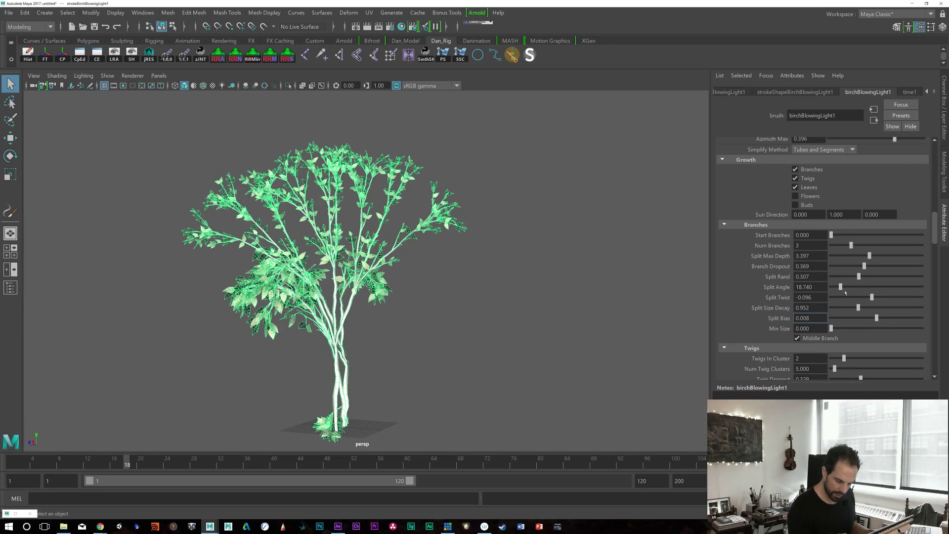
# Step: Raise Split Angle to about 38.466 and view the spread from another side
pyautogui.moveTo(842, 287); pyautogui.dragTo(849, 287)
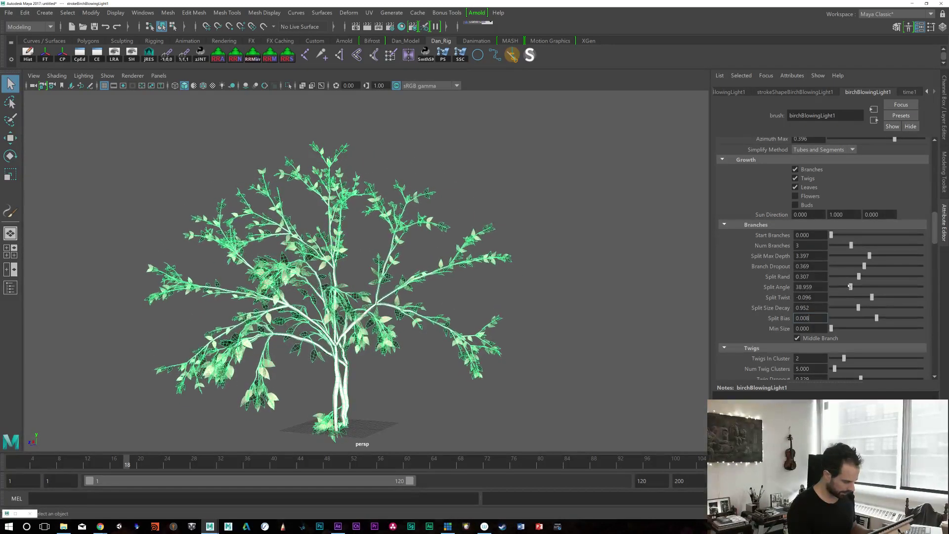
pyautogui.keyDown('alt'); pyautogui.moveTo(470, 378); pyautogui.dragTo(423, 380); pyautogui.keyUp('alt')
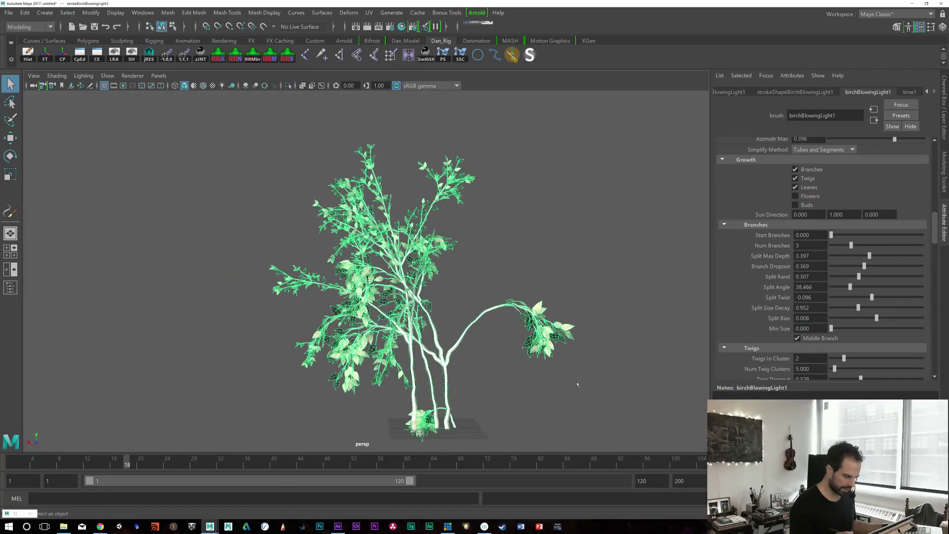
pyautogui.scroll(10, 470, 391)
pyautogui.scroll(-10, 470, 392)
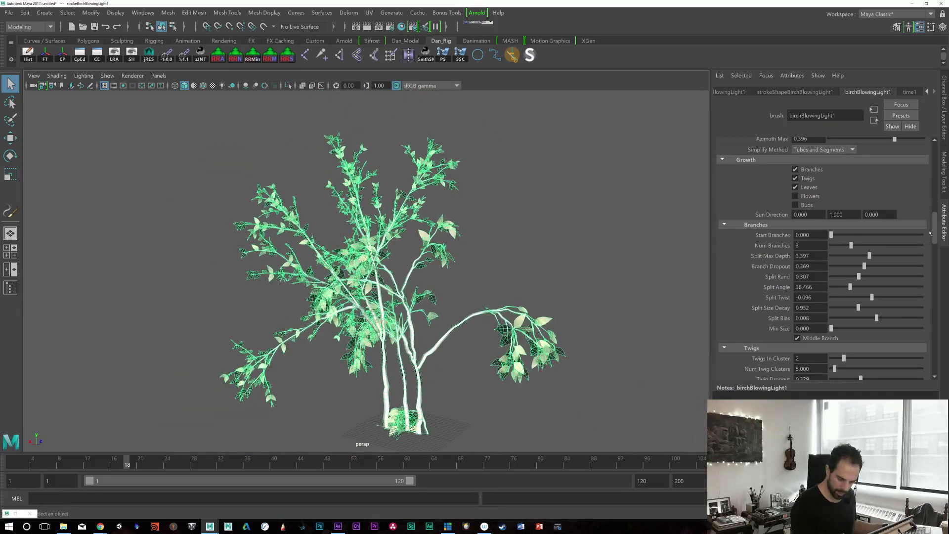
pyautogui.scroll(-12, 929, 233)
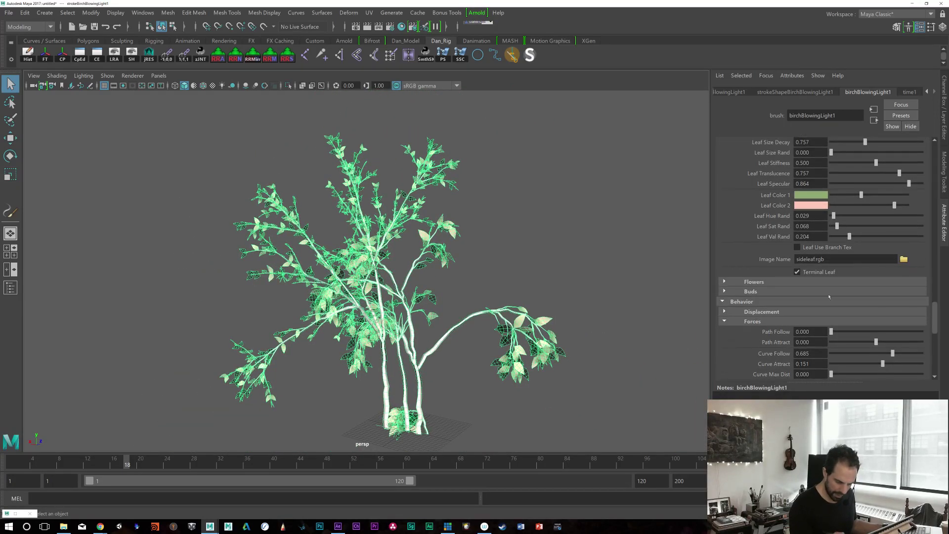
# Step: Set Displacement Delay to 0, raise Noise to 0.152 and Curl to 0.045
pyautogui.click(724, 312)
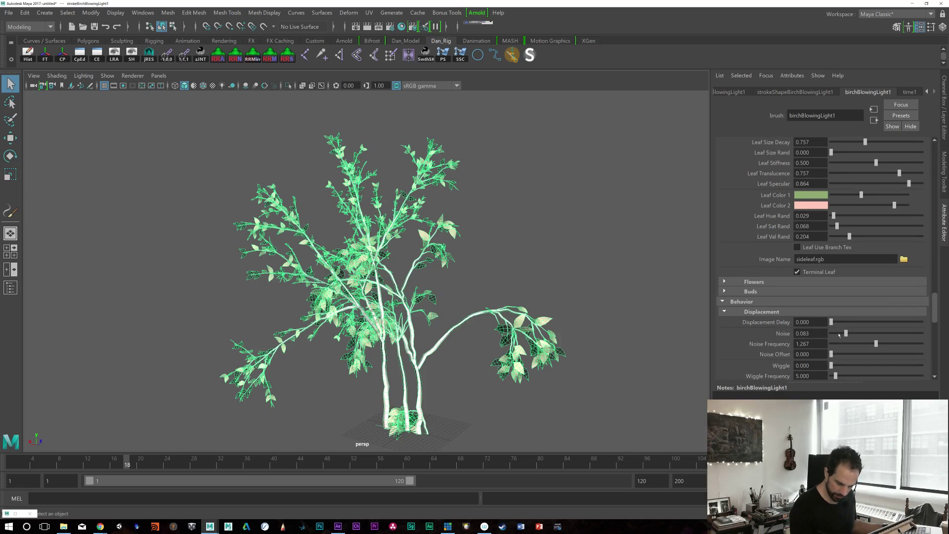
pyautogui.moveTo(832, 322); pyautogui.dragTo(857, 336)
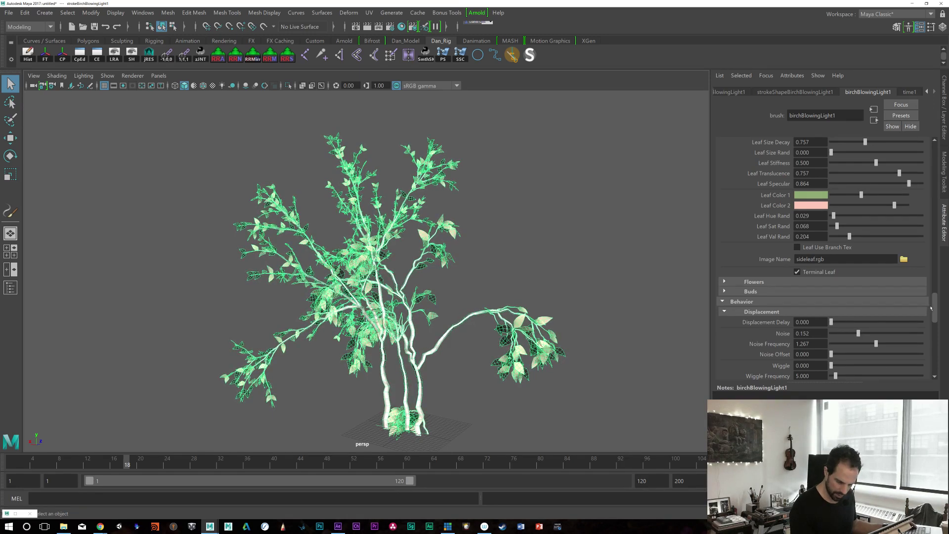
pyautogui.scroll(-3, 931, 308)
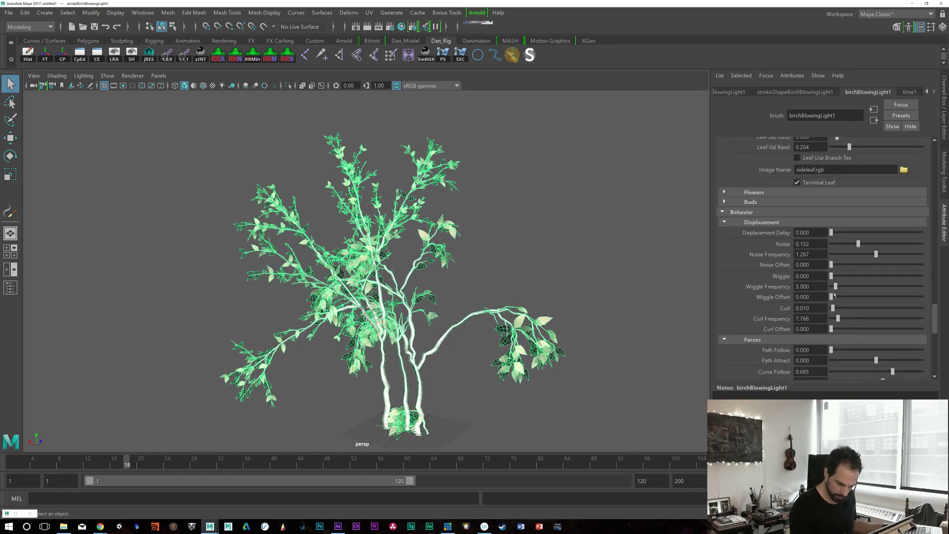
pyautogui.moveTo(832, 307); pyautogui.dragTo(836, 308)
pyautogui.keyDown('alt'); pyautogui.moveTo(633, 328); pyautogui.dragTo(620, 366, button='right'); pyautogui.keyUp('alt')
pyautogui.keyDown('alt'); pyautogui.moveTo(620, 366); pyautogui.dragTo(611, 357); pyautogui.keyUp('alt')
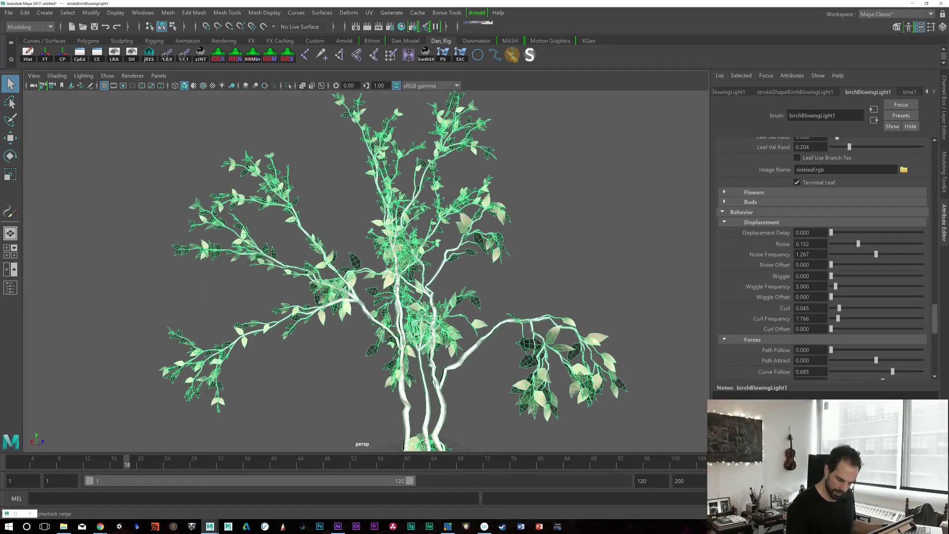
# Step: Play back the sway animation to frame 58, then stop it
pyautogui.hotkey('alt', 'v')
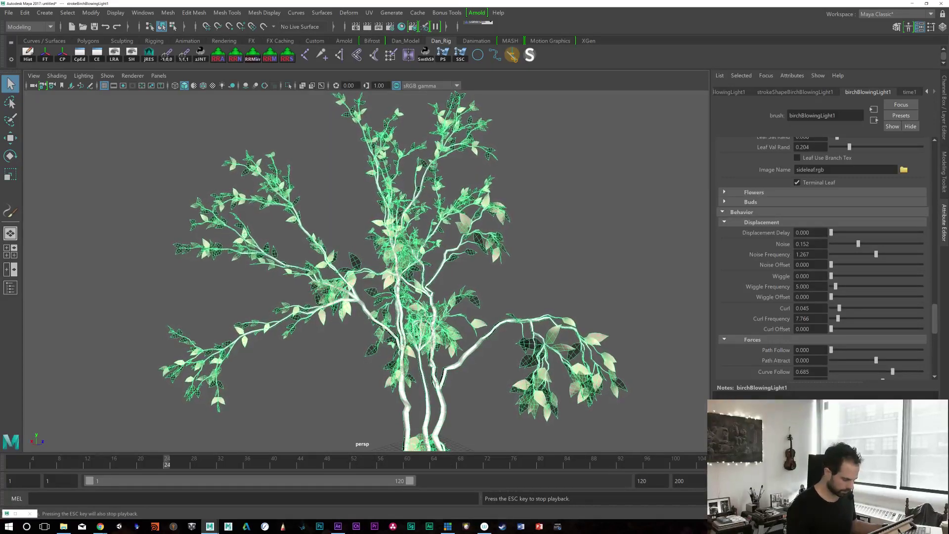
pyautogui.press('Escape')
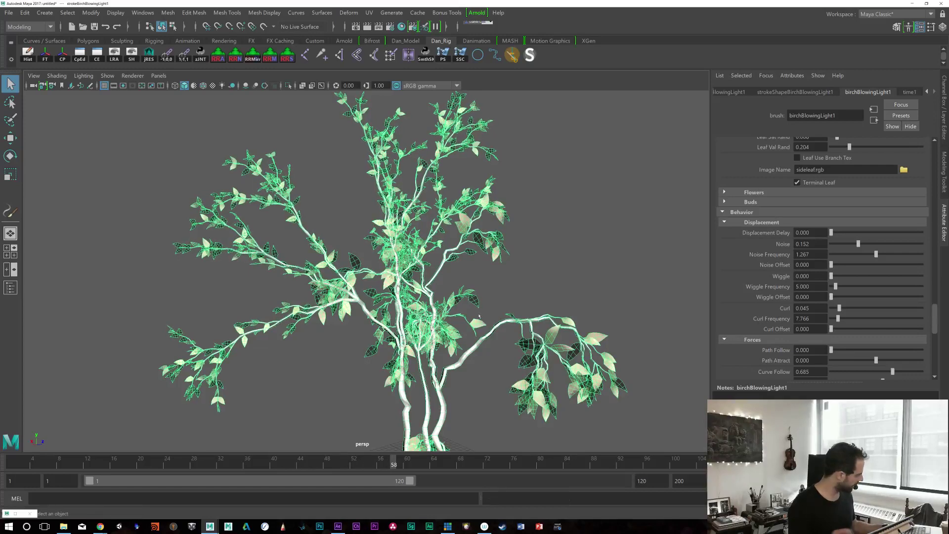
pyautogui.click(9, 13)
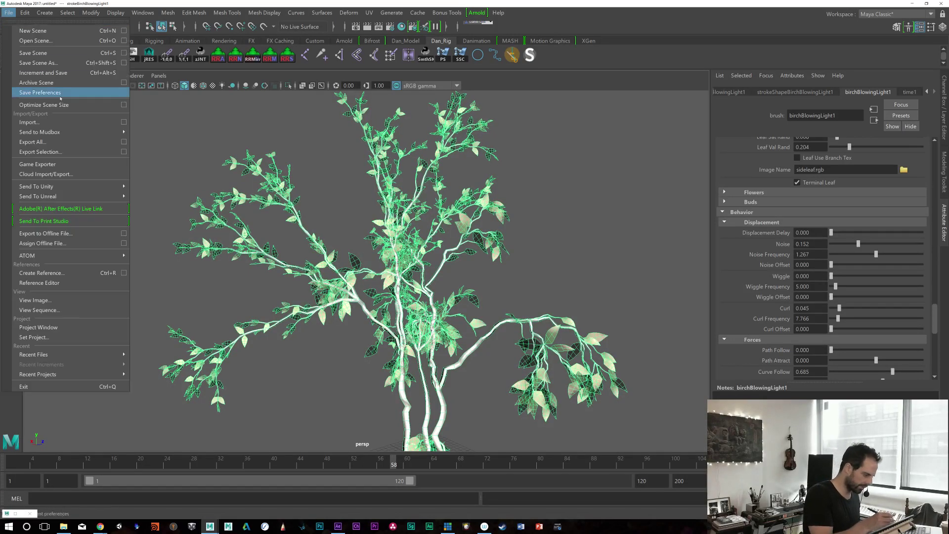
# Step: Start Save Scene As and create a new FX folder in scenes
pyautogui.click(64, 63)
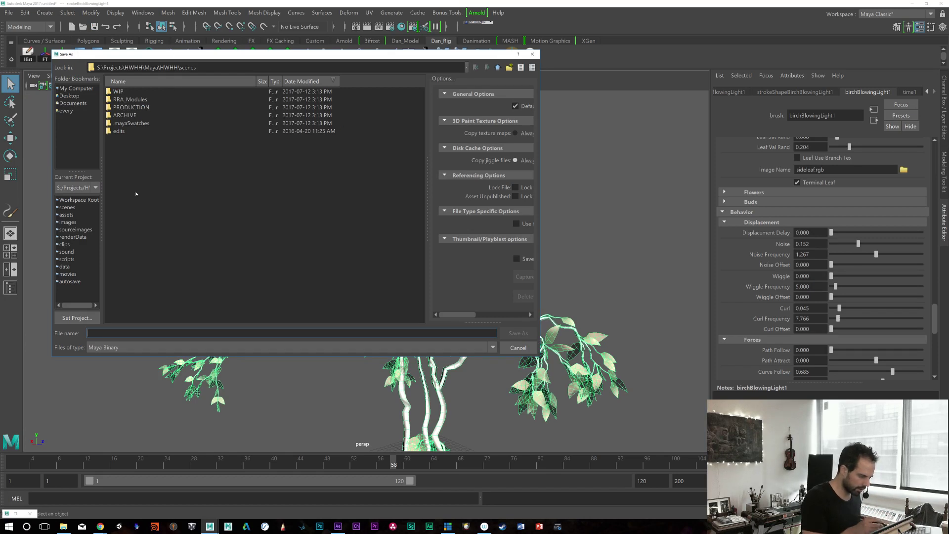
pyautogui.rightClick(141, 176)
pyautogui.press('Escape')
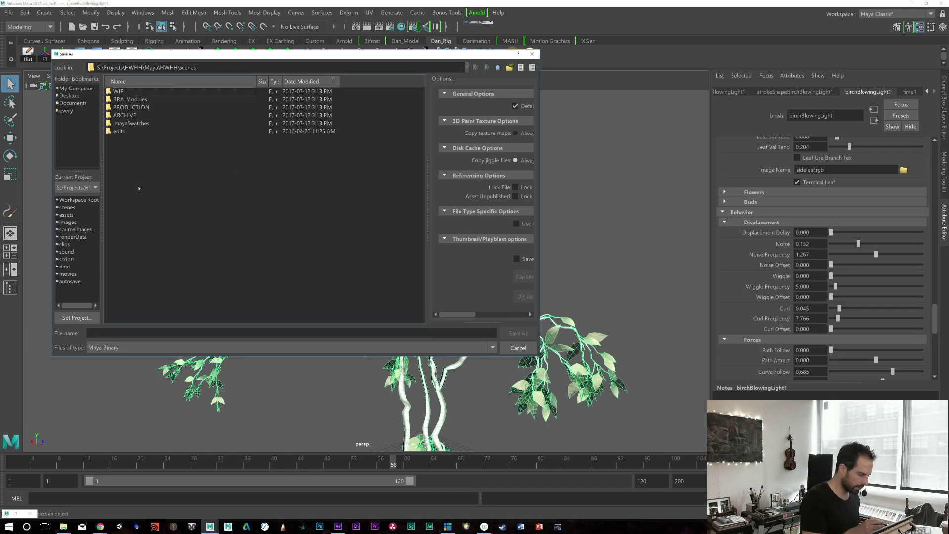
pyautogui.rightClick(139, 188)
pyautogui.press('Escape')
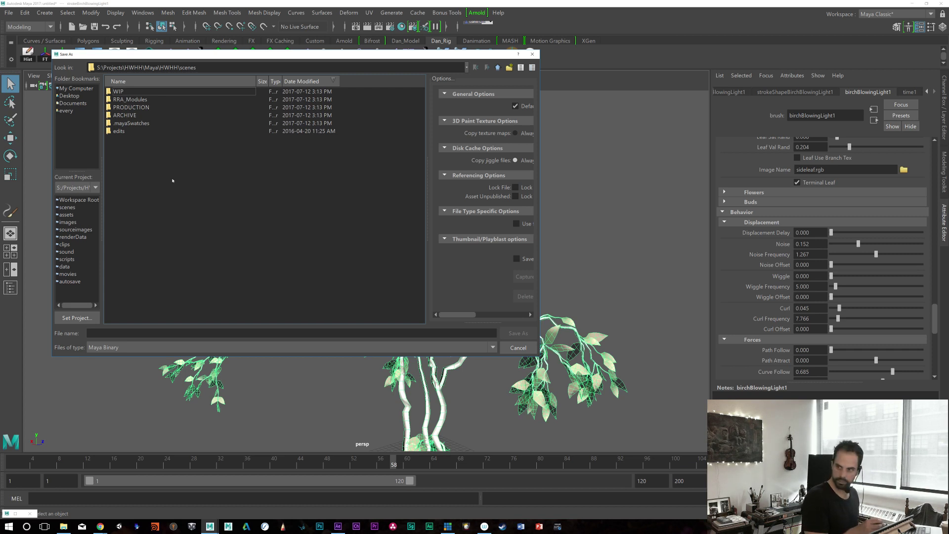
pyautogui.hotkey('ctrl', 'shift', 'n')
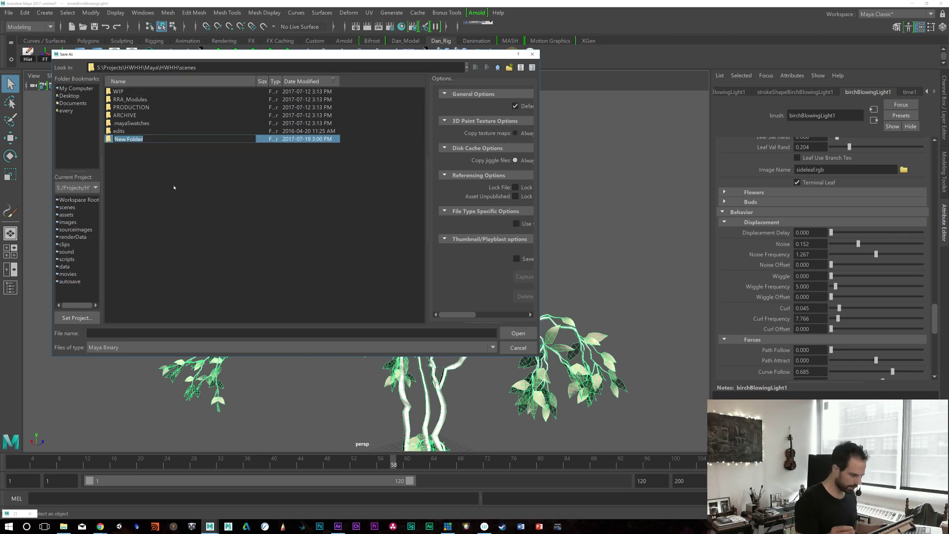
pyautogui.write('FX')
pyautogui.press('Return')
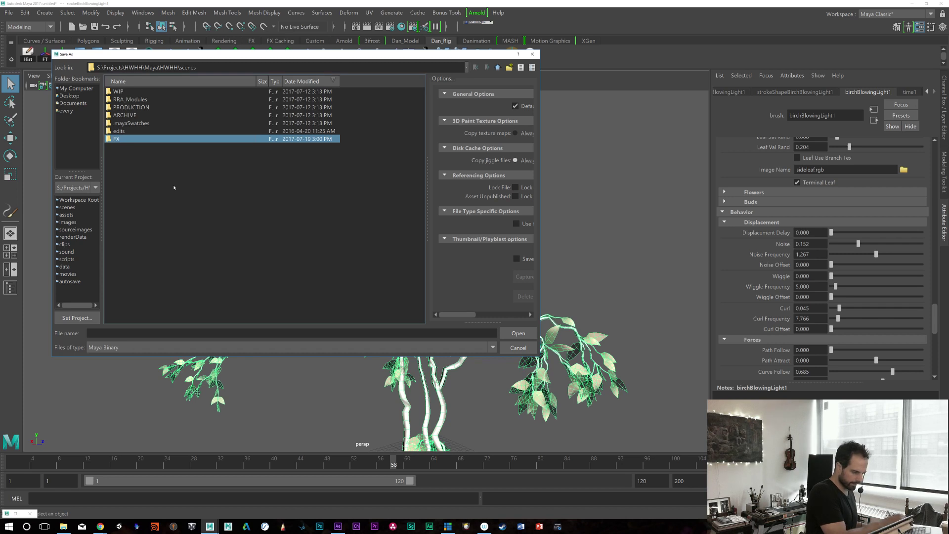
# Step: Create a Trees folder inside the FX folder
pyautogui.doubleClick(118, 139)
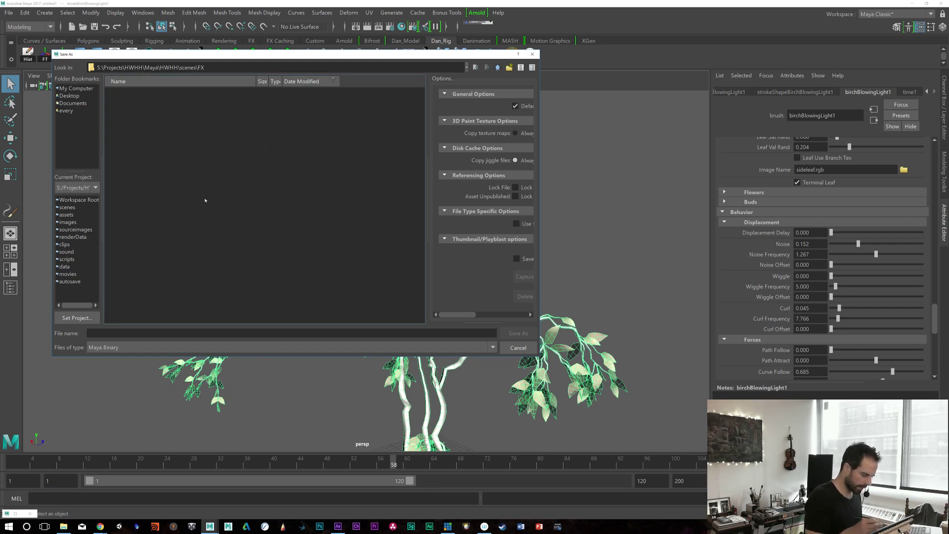
pyautogui.rightClick(160, 161)
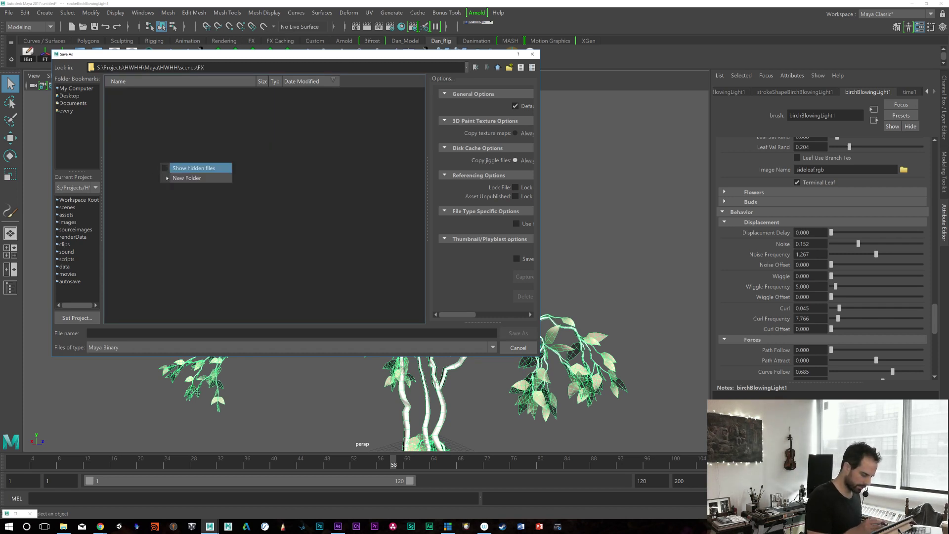
pyautogui.click(184, 178)
pyautogui.write('Trees')
pyautogui.press('Return')
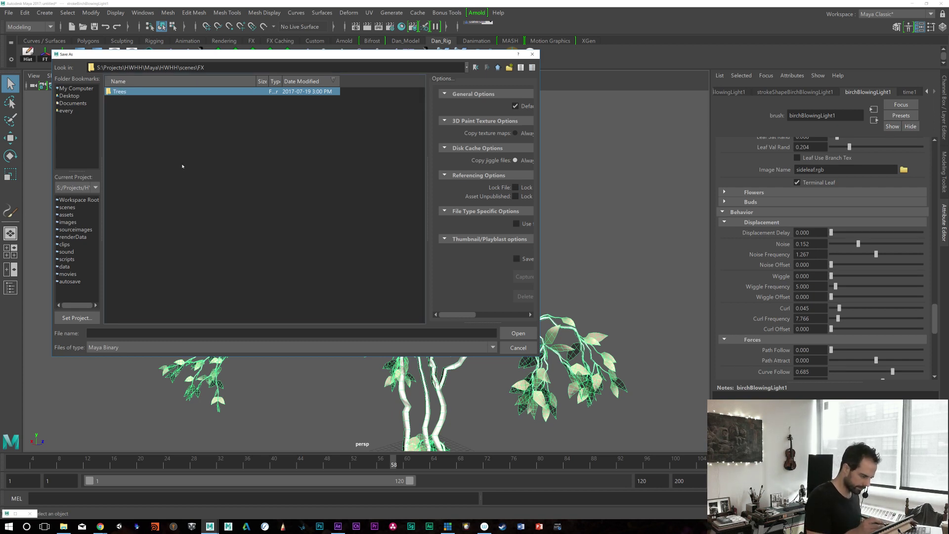
# Step: Save the scene as PFX_Tree_Bush_A.mb in the Trees folder
pyautogui.doubleClick(134, 92)
pyautogui.click(120, 334)
pyautogui.write('PFX_Tree_Bush_A')
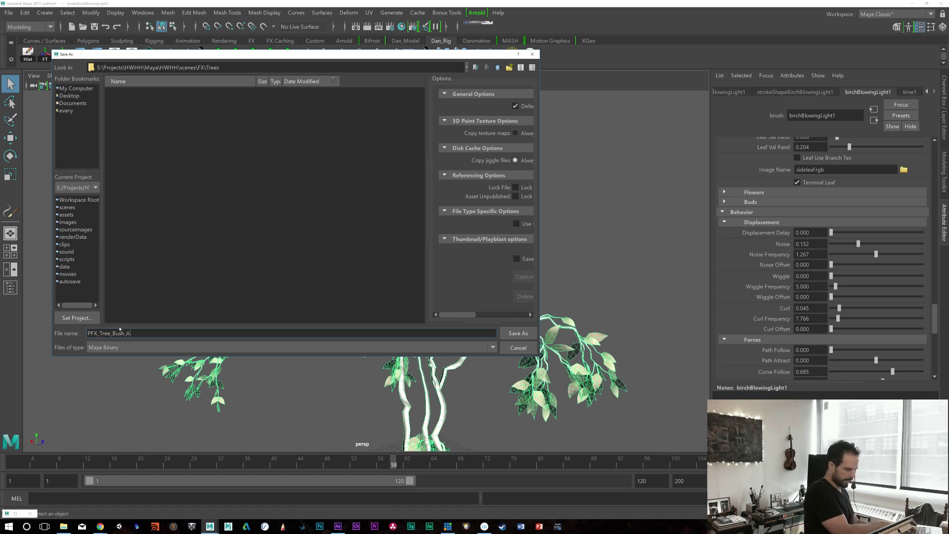
pyautogui.press('Return')
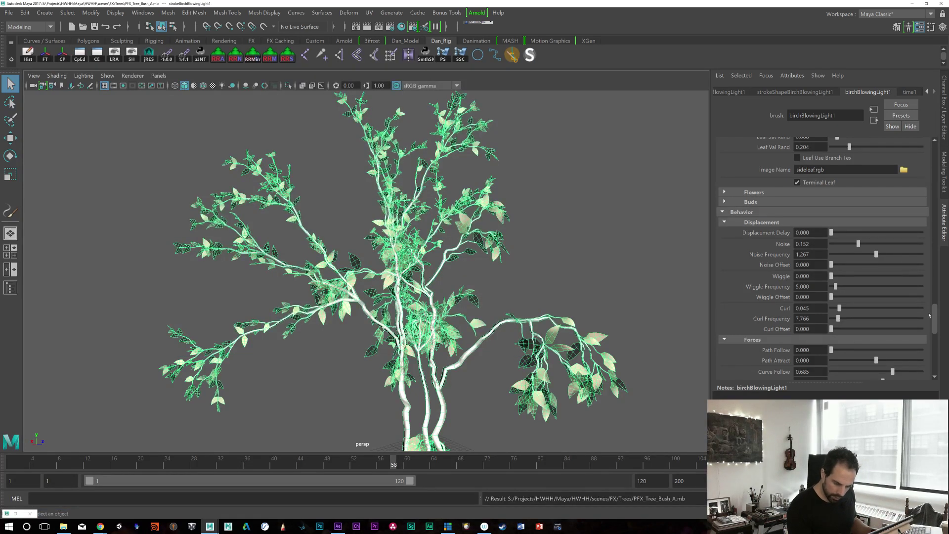
# Step: Set Turbulence Type to Tree Wind and preview the wind in playback
pyautogui.moveTo(933, 313); pyautogui.dragTo(932, 349)
pyautogui.click(810, 226)
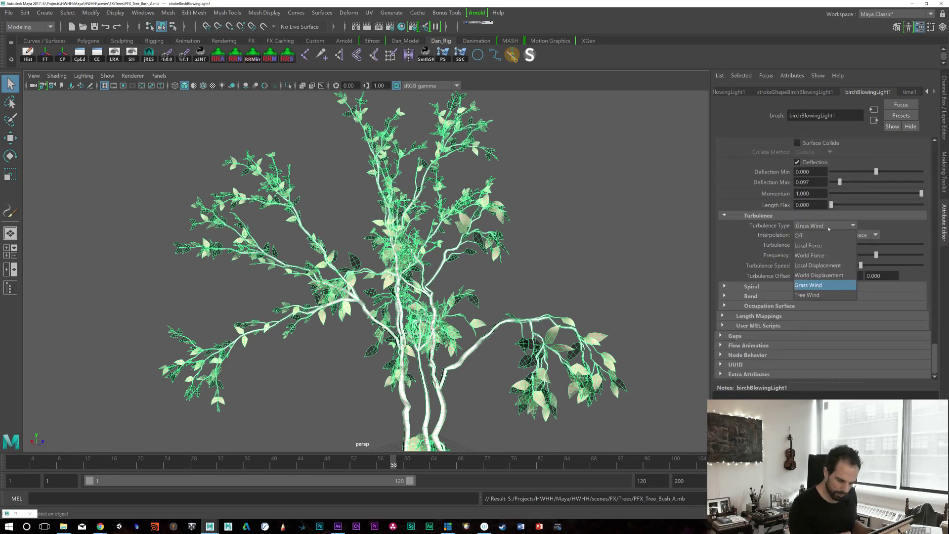
pyautogui.click(827, 295)
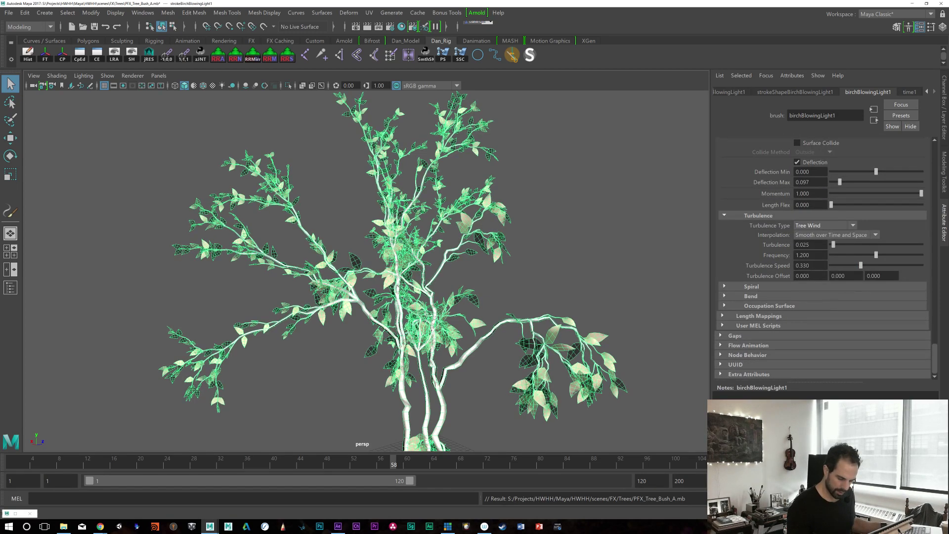
pyautogui.hotkey('alt', 'v')
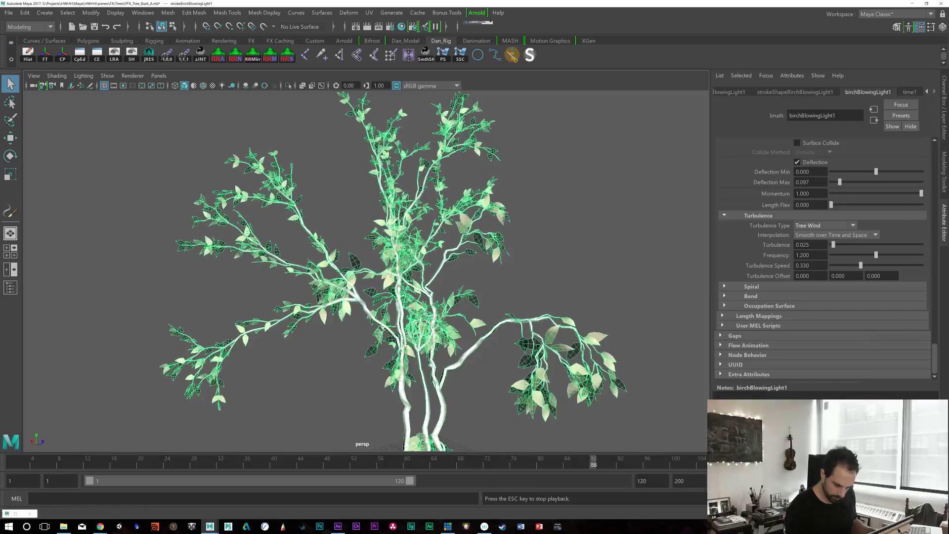
pyautogui.press('Escape')
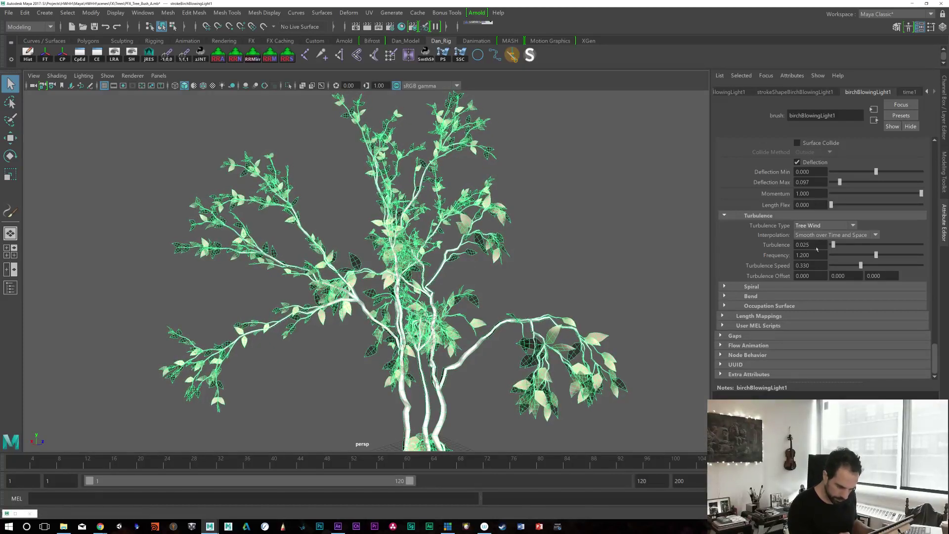
# Step: Set Turbulence to 0.1, trying Frequency 2 then 1.5, and replay the sway
pyautogui.click(820, 244)
pyautogui.click(817, 255)
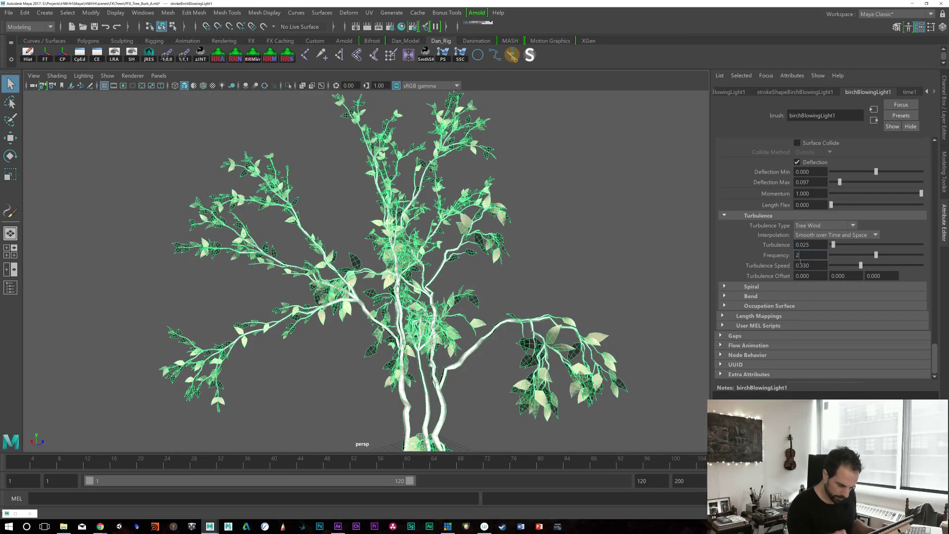
pyautogui.write('2')
pyautogui.press('Return')
pyautogui.hotkey('alt', 'v')
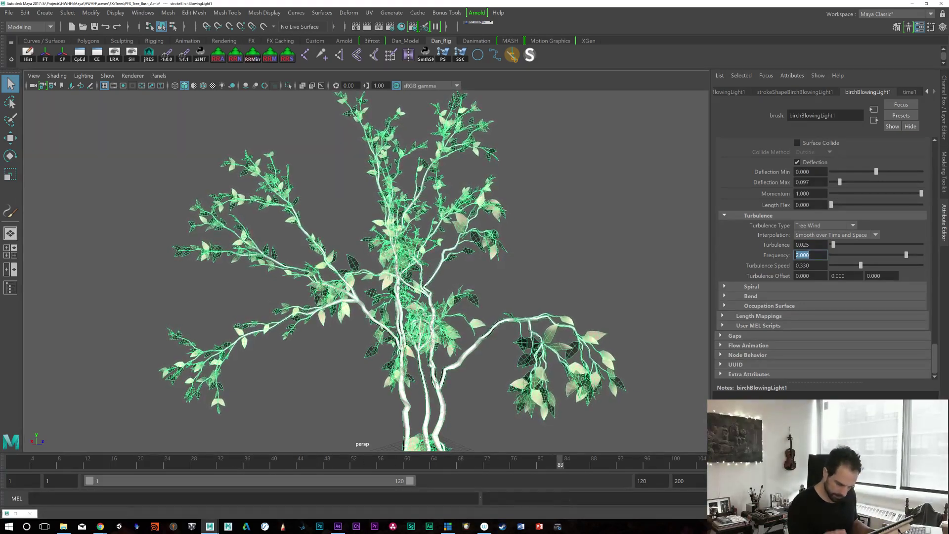
pyautogui.hotkey('shift', 'Tab')
pyautogui.press('Return')
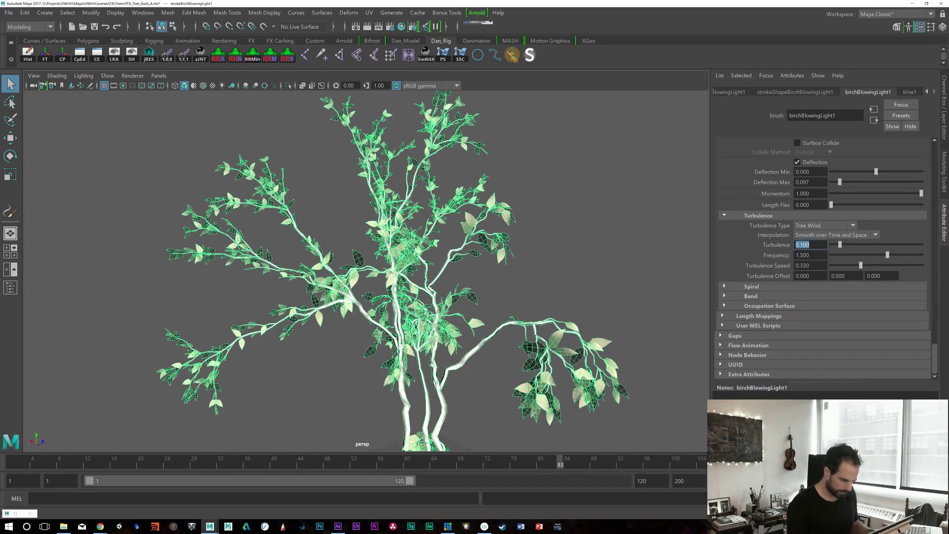
pyautogui.hotkey('shift', 'alt', 'v')
pyautogui.hotkey('alt', 'v')
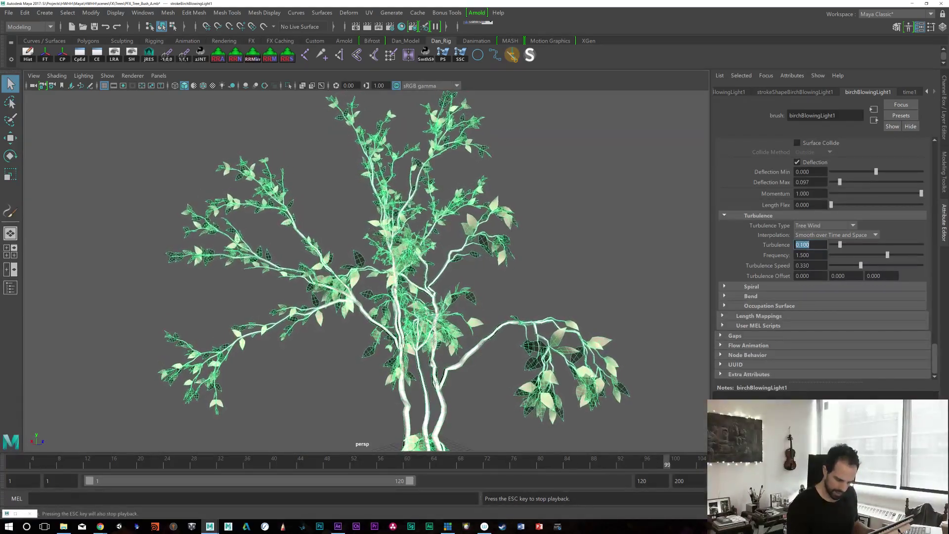
pyautogui.press('Escape')
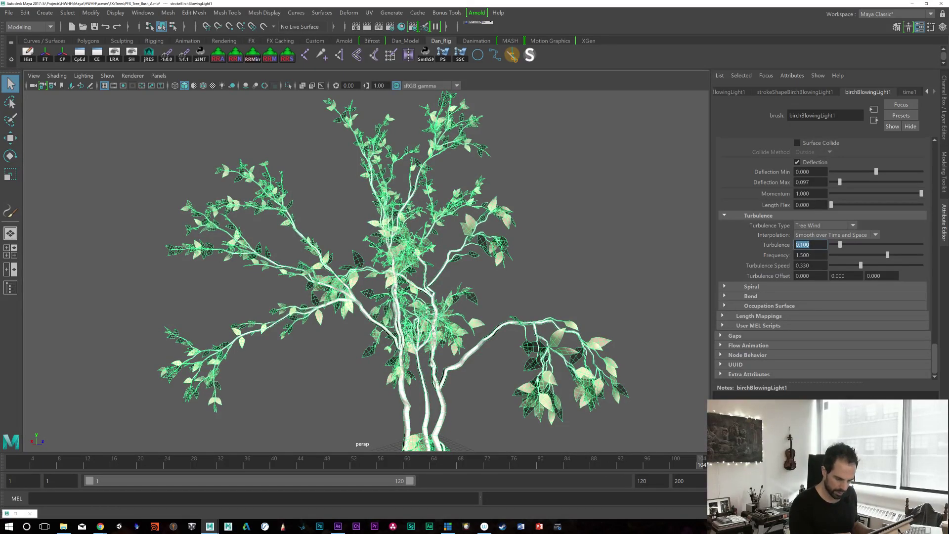
# Step: Set Turbulence Speed to 0.2, lower Frequency again, and replay to judge the sway
pyautogui.click(814, 265)
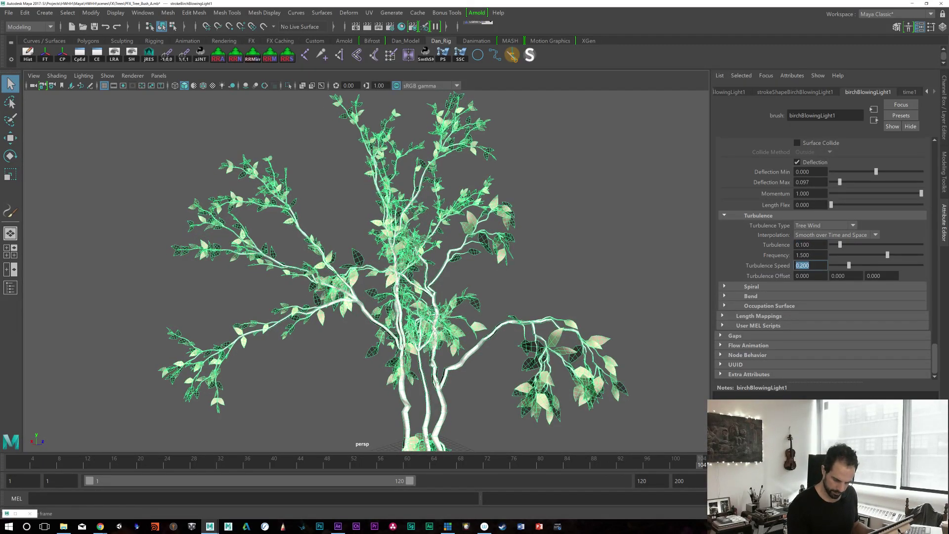
pyautogui.hotkey('alt', 'v')
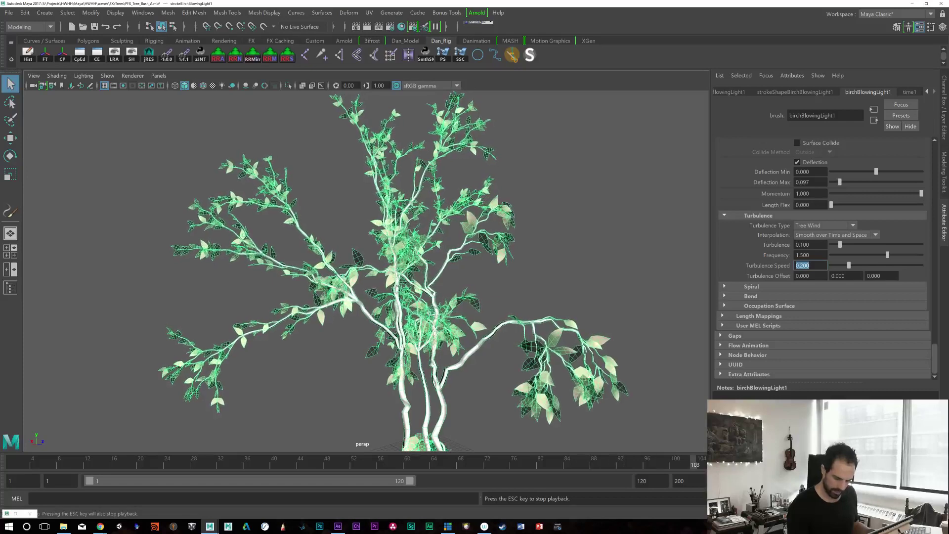
pyautogui.click(817, 255)
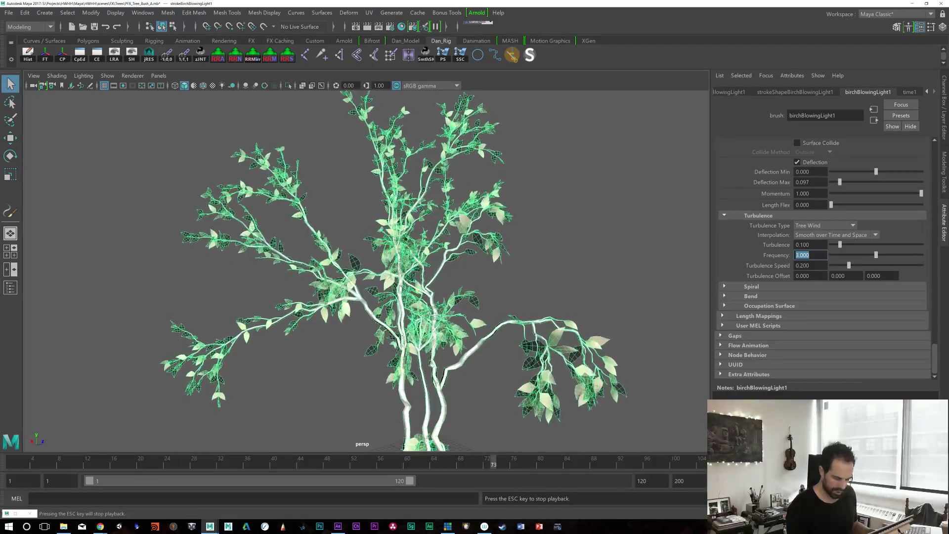
pyautogui.press('Return')
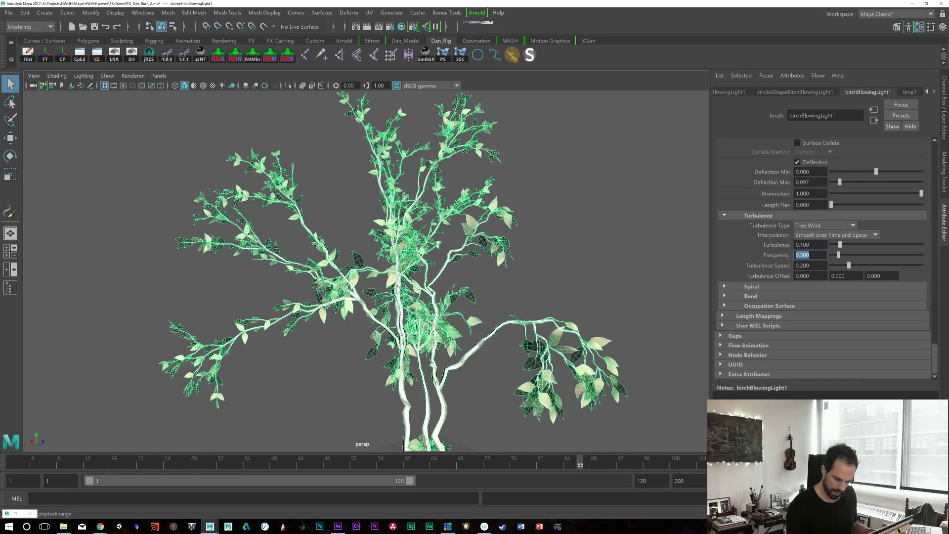
pyautogui.hotkey('alt', 'shift', 'v')
pyautogui.hotkey('alt', 'v')
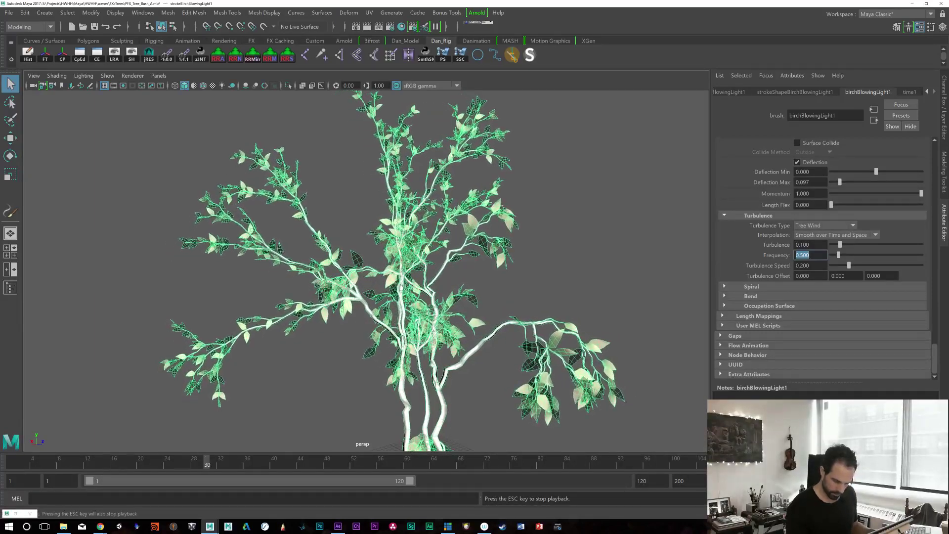
pyautogui.click(838, 225)
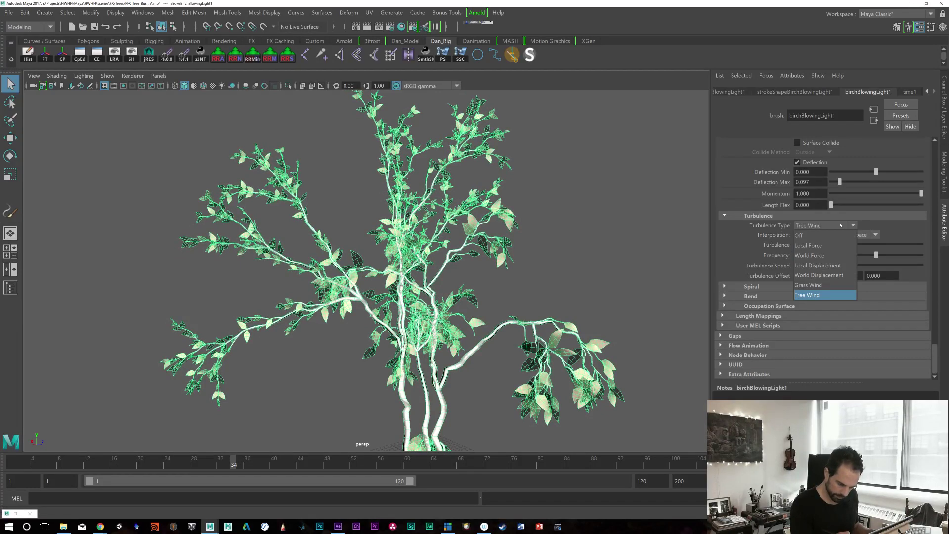
# Step: Keep Tree Wind with Smooth over Time and Space, set Frequency 0.2, and preview playback
pyautogui.click(840, 225)
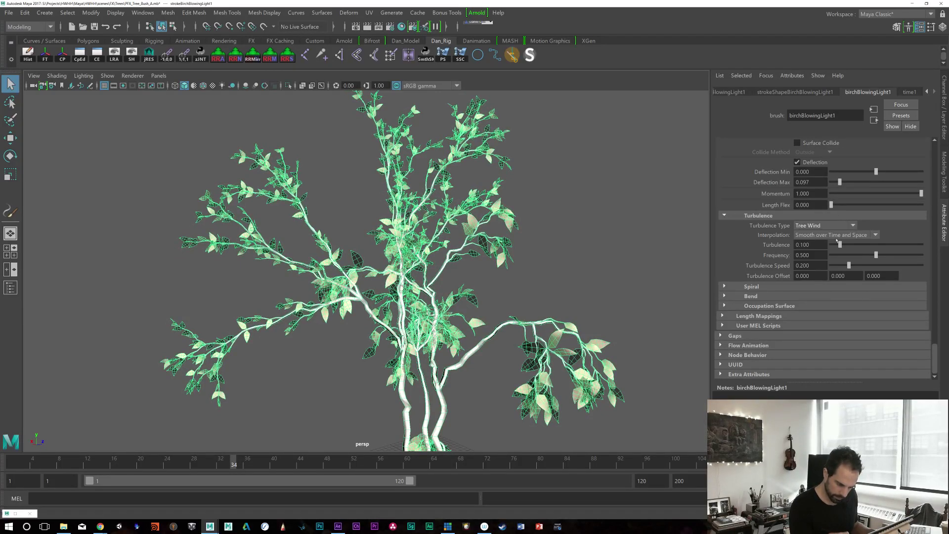
pyautogui.click(854, 235)
pyautogui.click(891, 228)
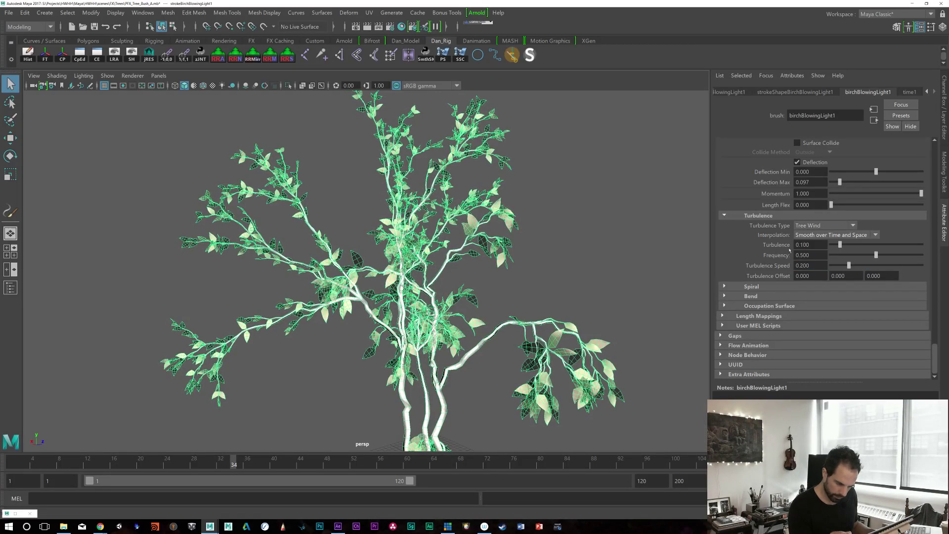
pyautogui.click(819, 244)
pyautogui.press('Tab')
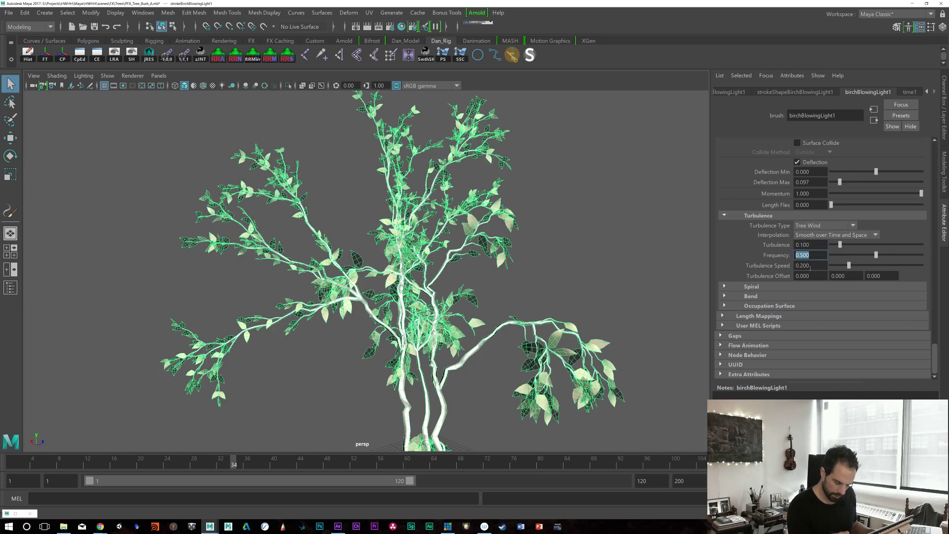
pyautogui.write('0.2')
pyautogui.press('Return')
pyautogui.hotkey('alt', 'v')
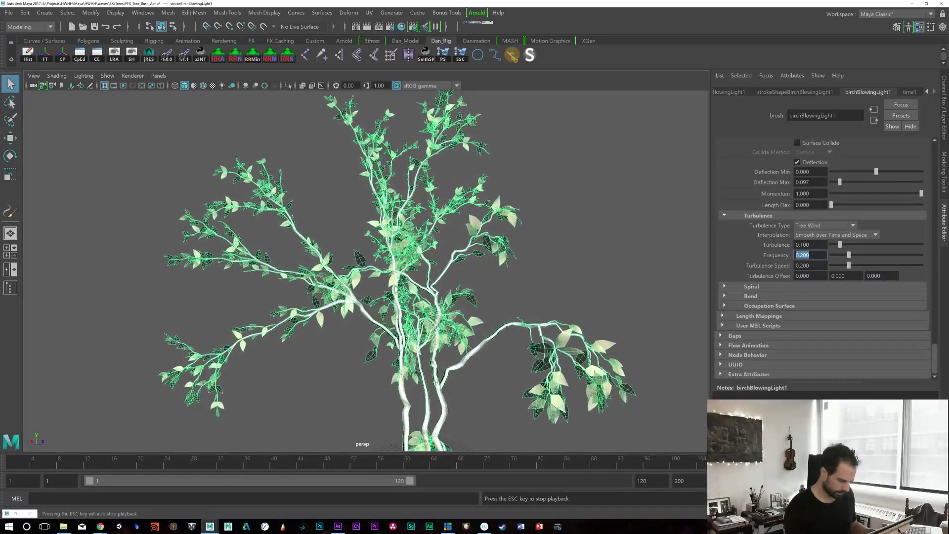
pyautogui.press('Escape')
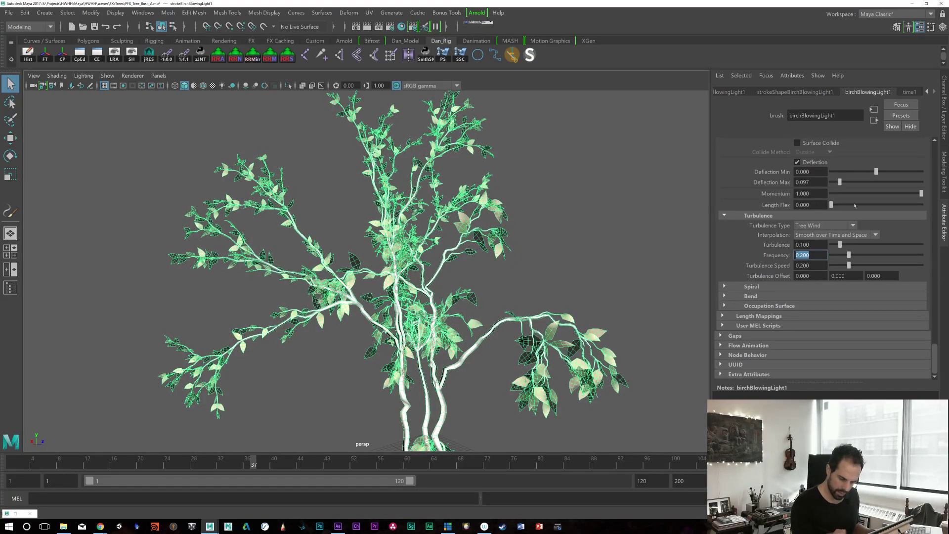
pyautogui.moveTo(934, 352); pyautogui.dragTo(938, 281)
# Step: Drop Leaf Stiffness to 0.1 and replay from frame one to watch the leaves sway
pyautogui.scroll(-1, 830, 271)
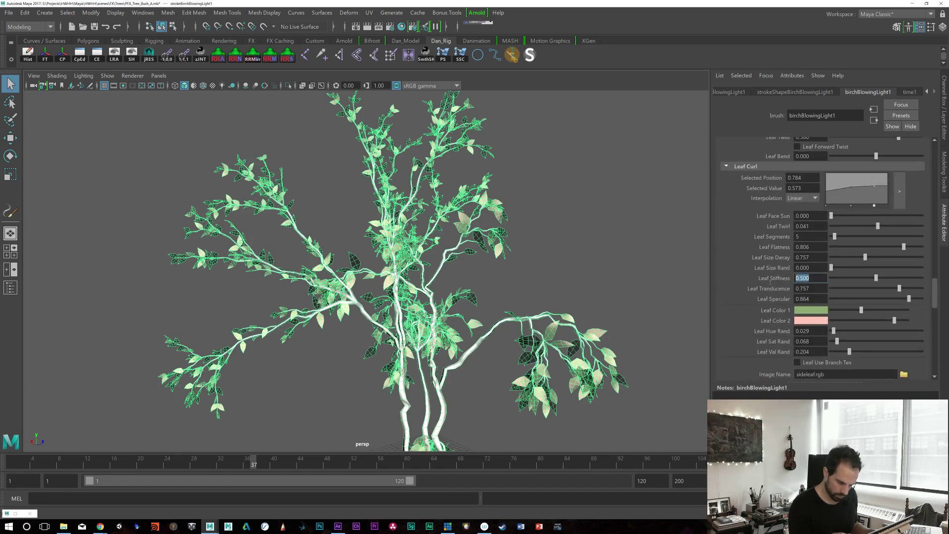
pyautogui.hotkey('alt', 'shift', 'v')
pyautogui.hotkey('alt', 'v')
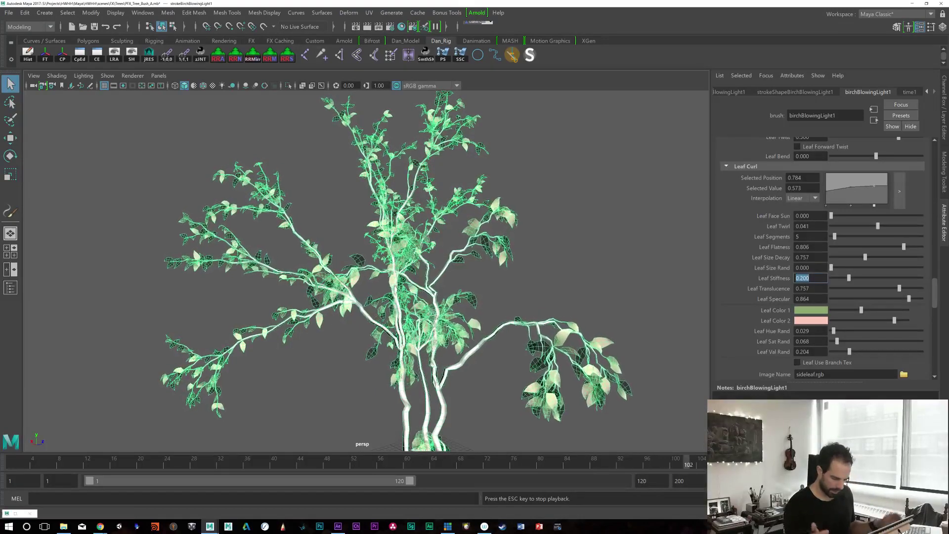
pyautogui.press('Escape')
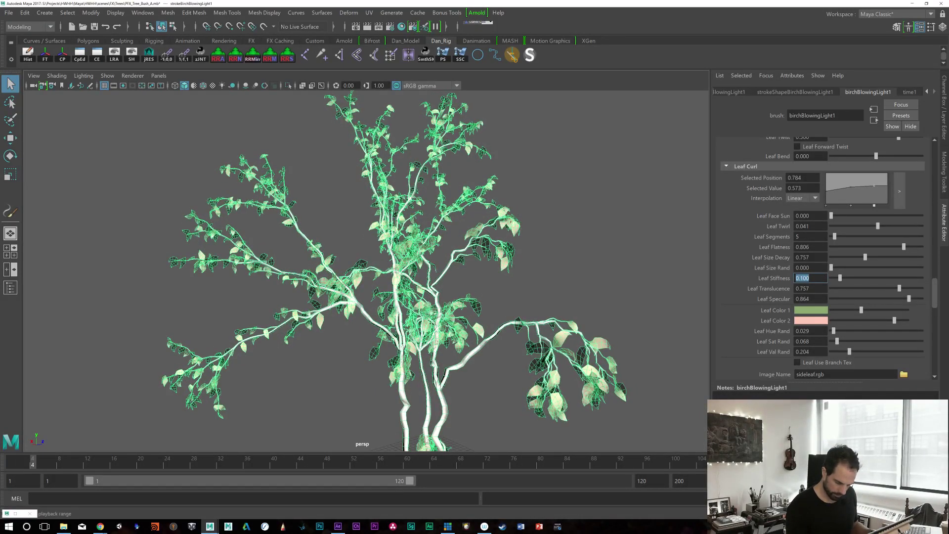
pyautogui.hotkey('alt', 'v')
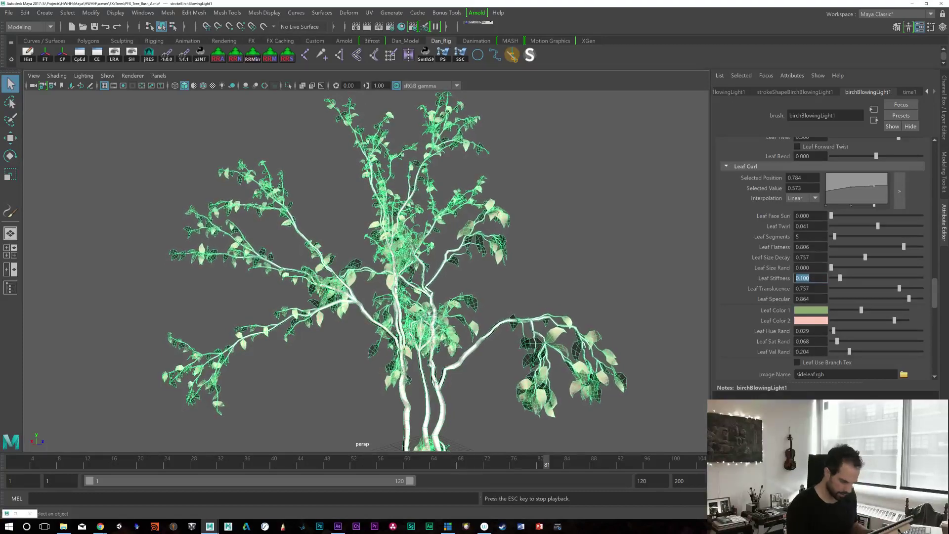
pyautogui.moveTo(932, 289); pyautogui.dragTo(929, 358)
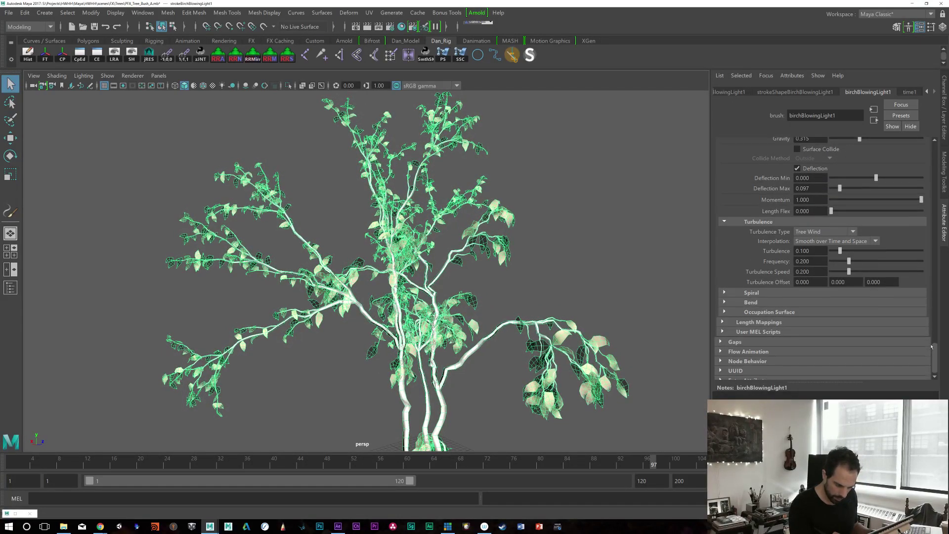
# Step: Try Frequency 12 and Turbulence Speed 0.05, then 0.01, replaying to check the sway
pyautogui.scroll(2, 840, 277)
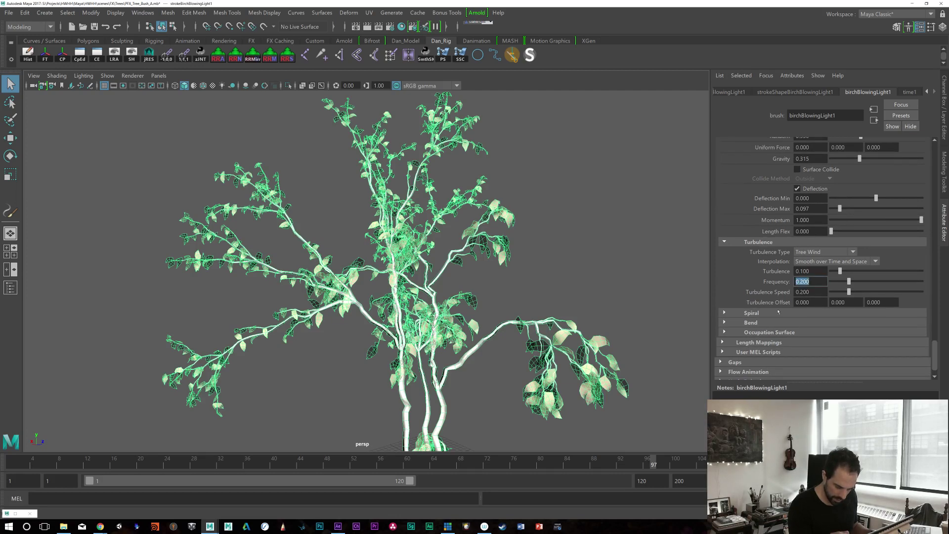
pyautogui.write('2')
pyautogui.press('Return')
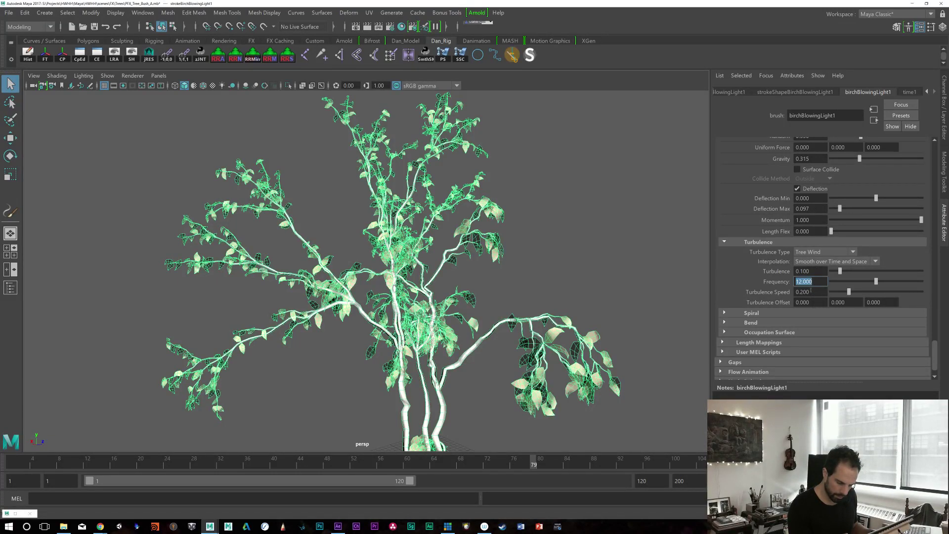
pyautogui.press('Tab')
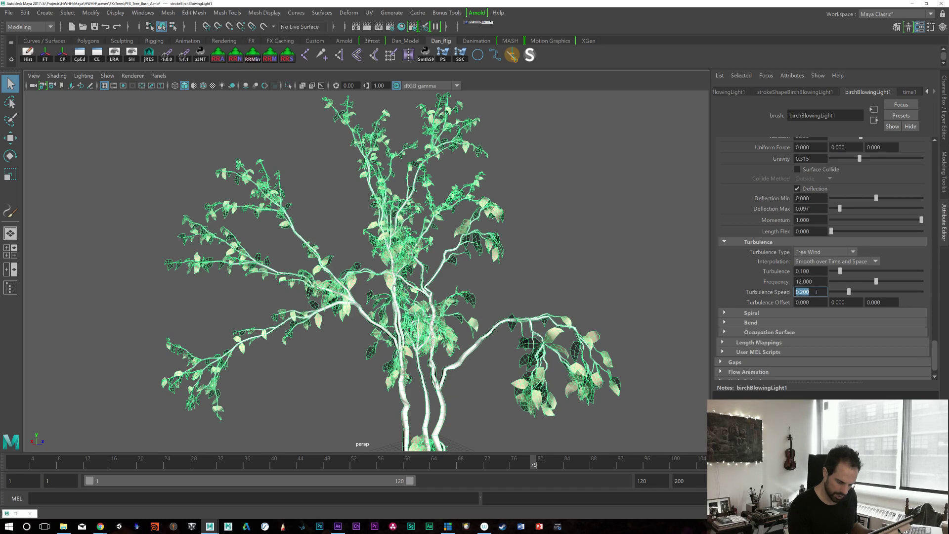
pyautogui.write('.05')
pyautogui.press('Return')
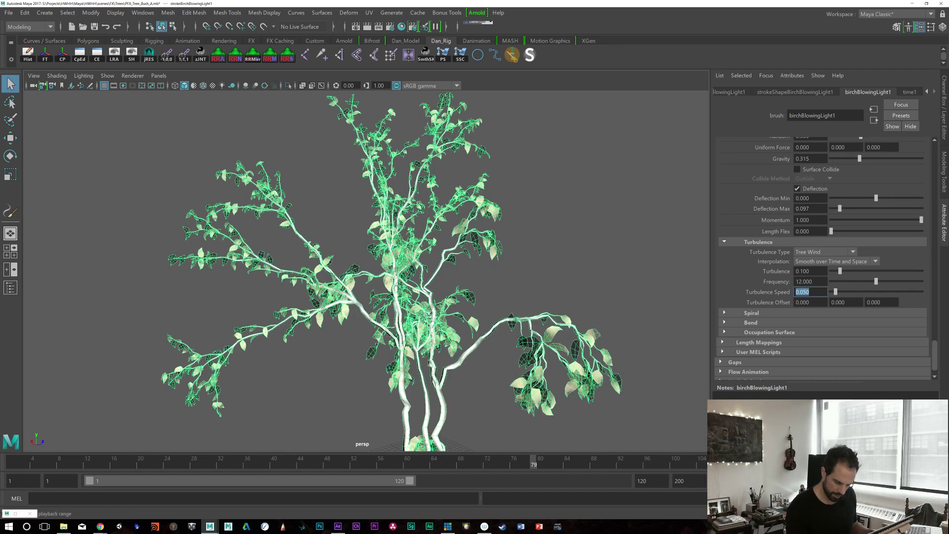
pyautogui.hotkey('alt', 'v')
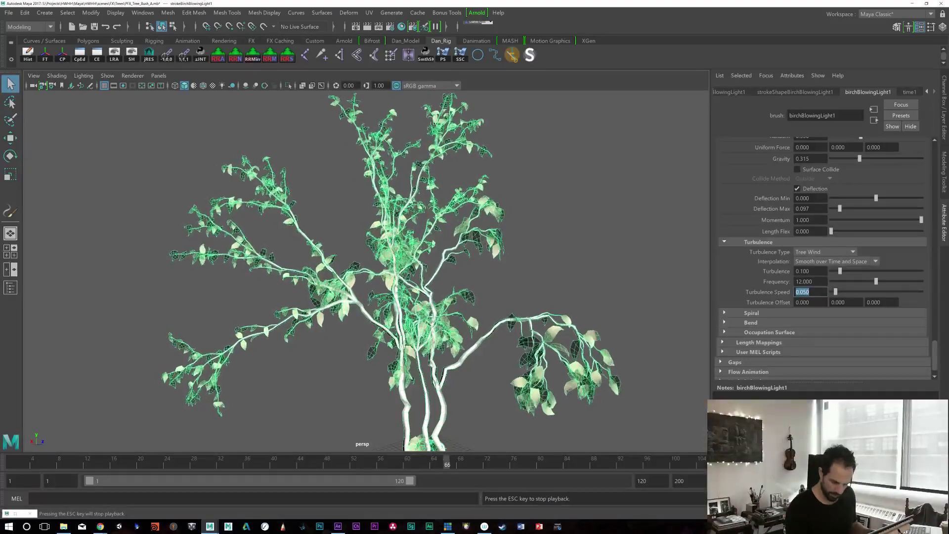
pyautogui.press('BackSpace')
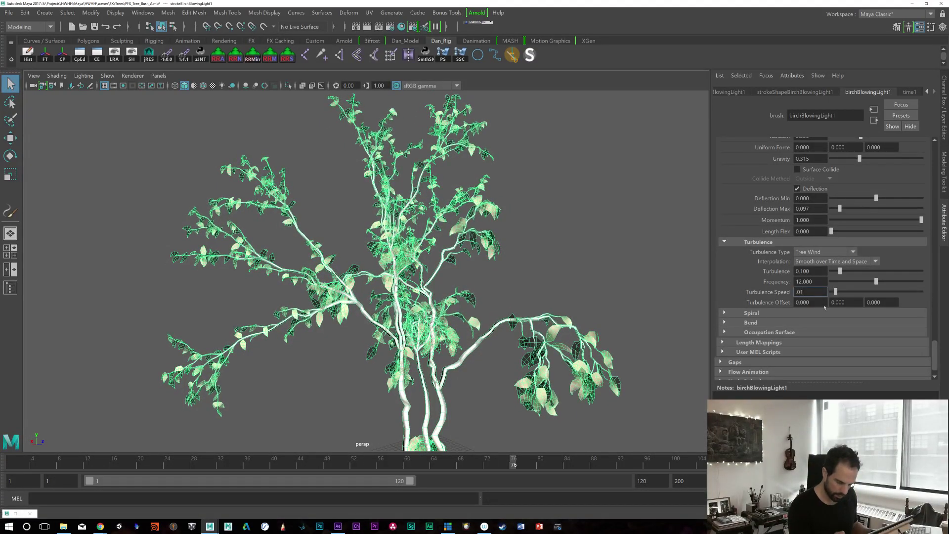
pyautogui.press('Return')
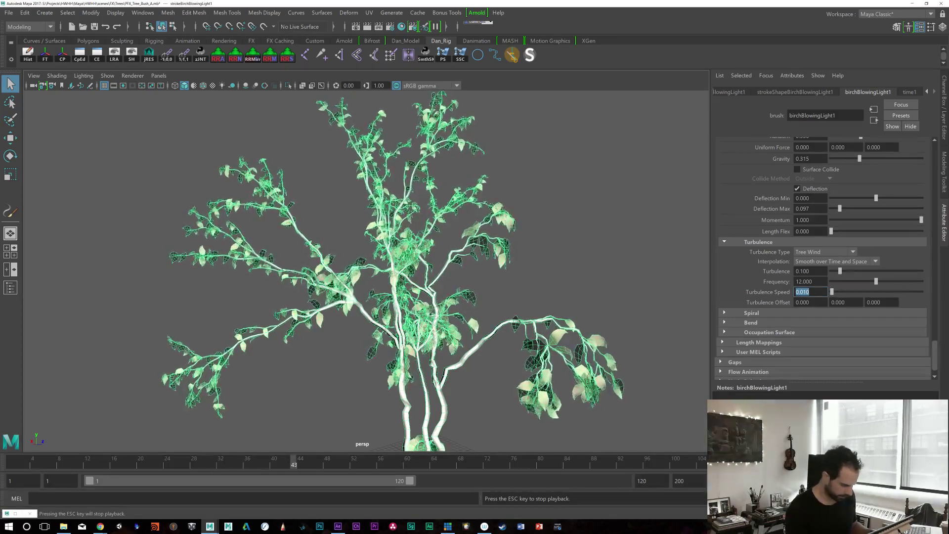
# Step: Try turbulence Frequency 6, then 3, replaying the wind animation after each
pyautogui.doubleClick(810, 281)
pyautogui.write('6')
pyautogui.press('Return')
pyautogui.hotkey('alt', 'shift', 'v')
pyautogui.hotkey('alt', 'v')
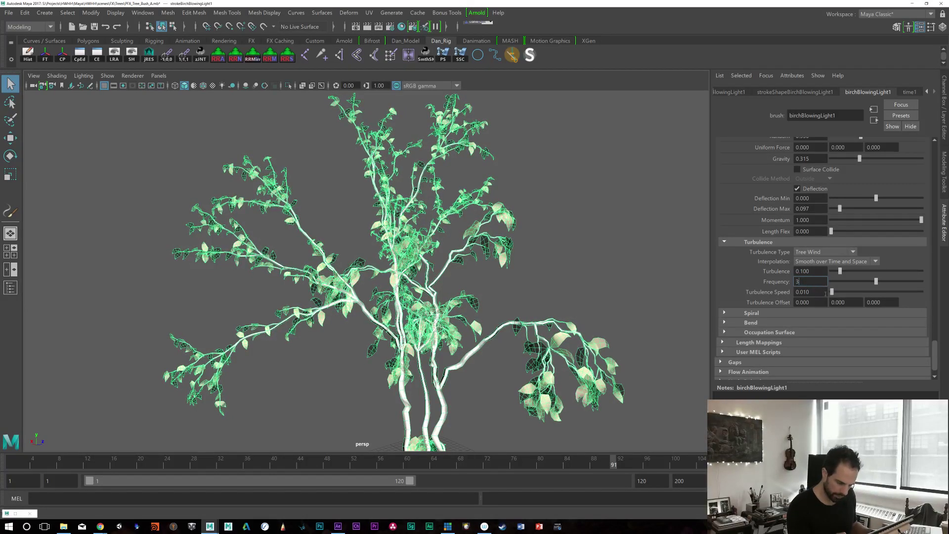
pyautogui.press('Return')
pyautogui.hotkey('shift', 'alt', 'v')
pyautogui.hotkey('alt', 'v')
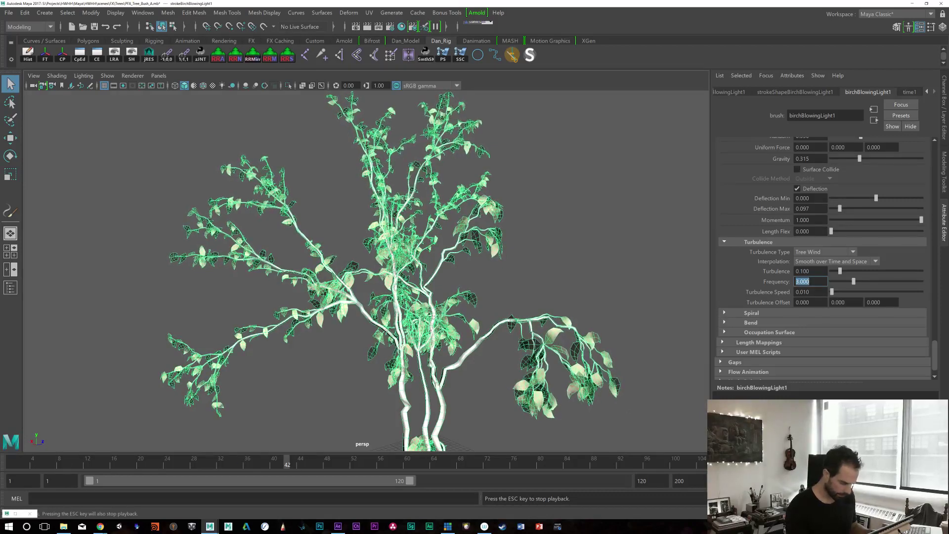
pyautogui.press('Tab')
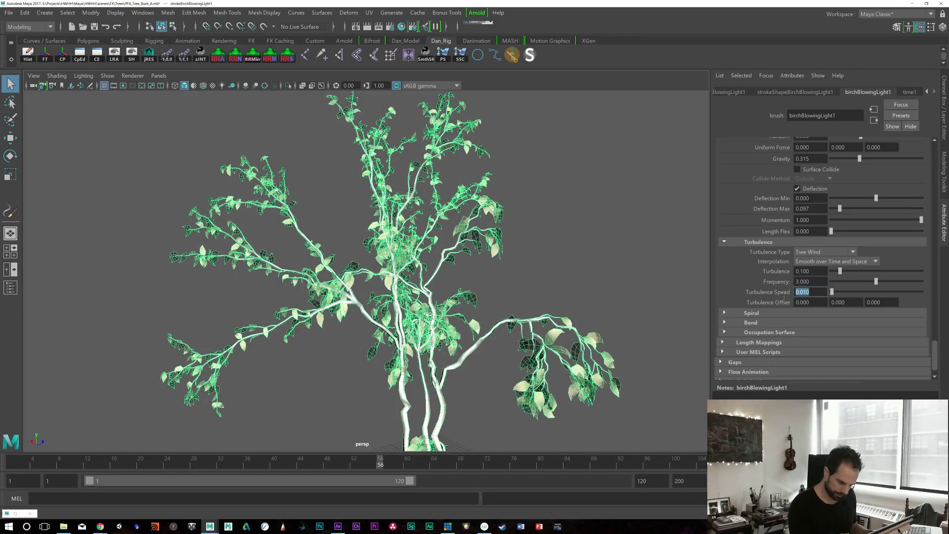
pyautogui.click(812, 270)
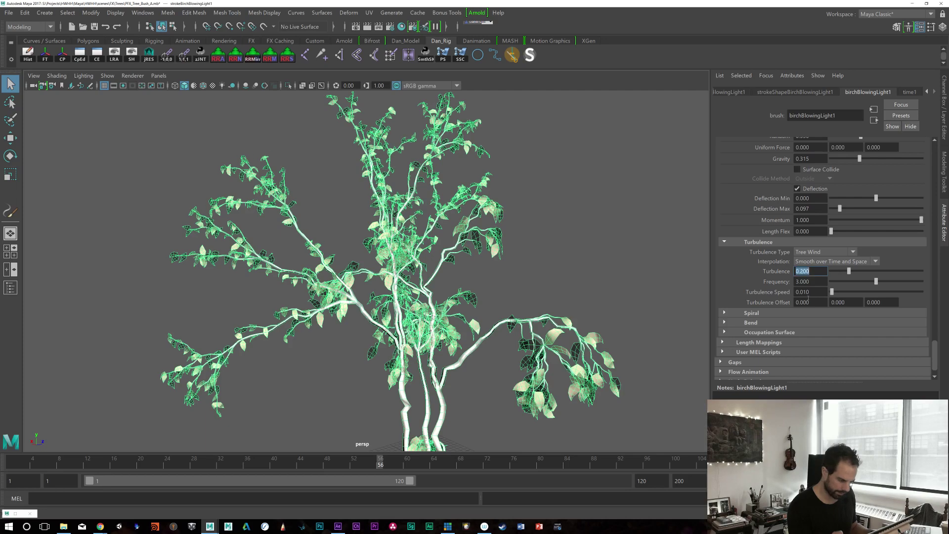
pyautogui.hotkey('alt', 'v')
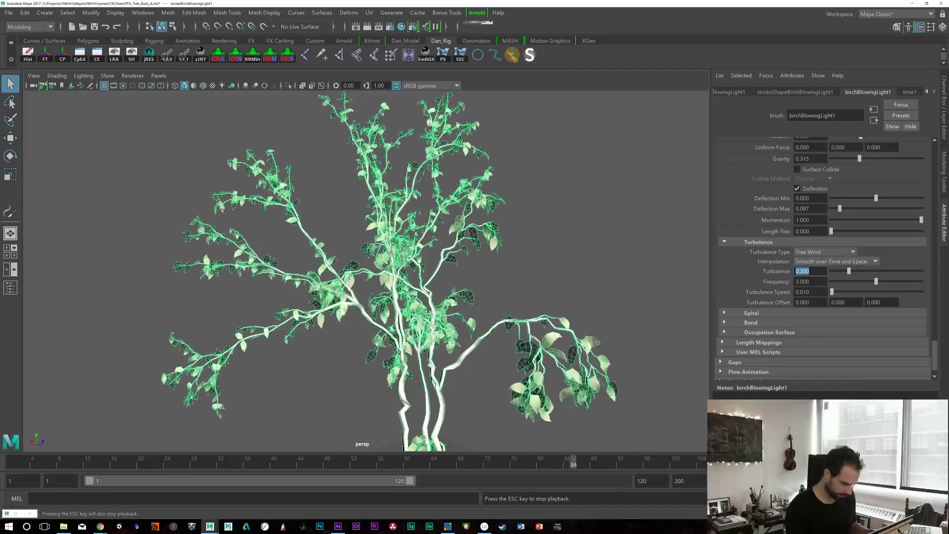
# Step: Set Frequency to 2 and Turbulence Speed to 0.005, then replay the sway
pyautogui.press('Tab')
pyautogui.write('2')
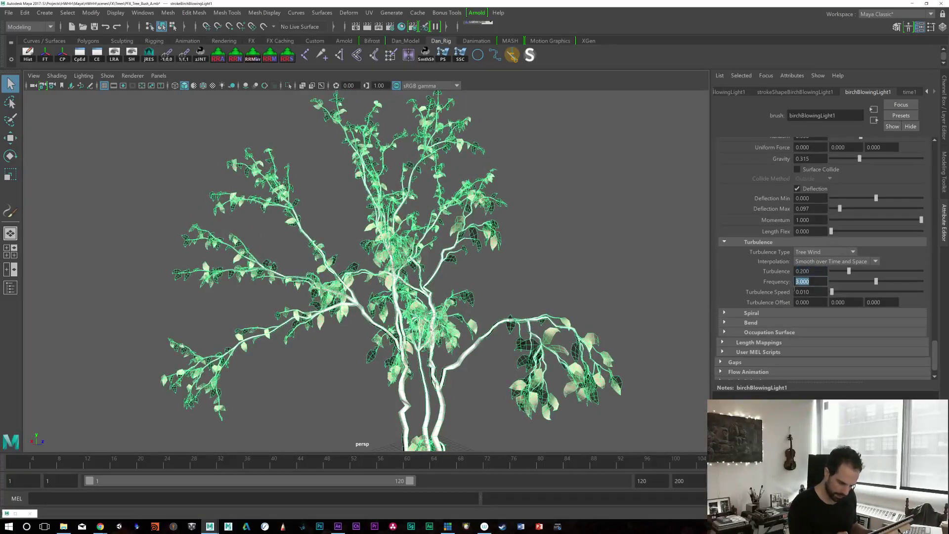
pyautogui.press('Return')
pyautogui.hotkey('alt', 'v')
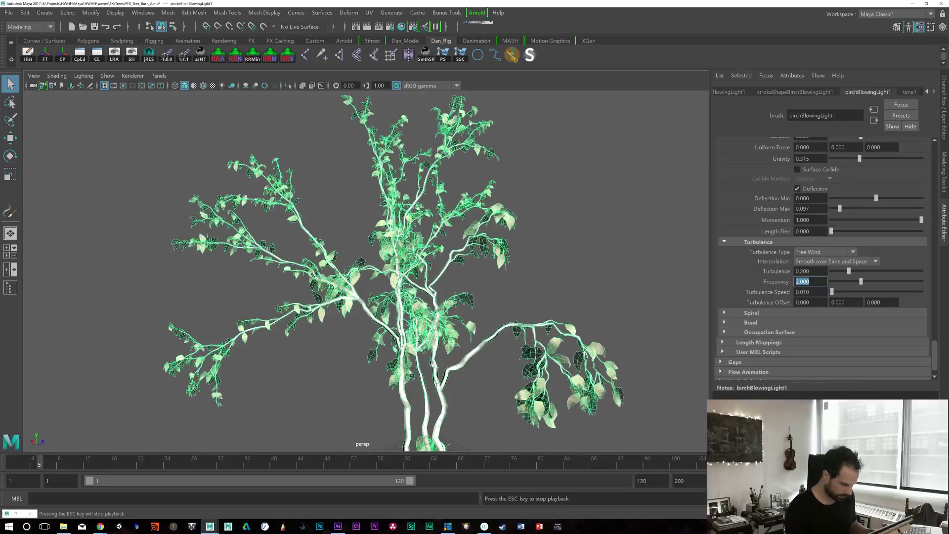
pyautogui.press('Return')
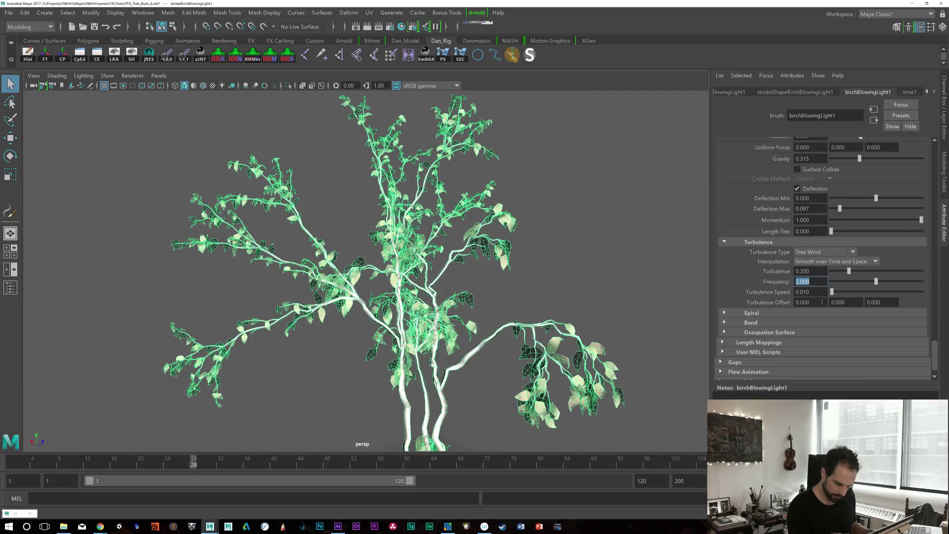
pyautogui.press('Tab')
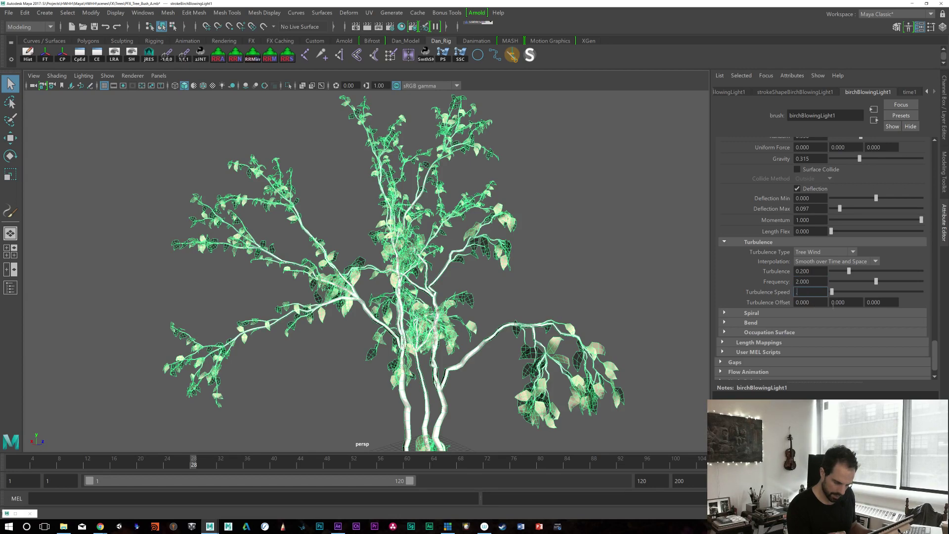
pyautogui.press('Return')
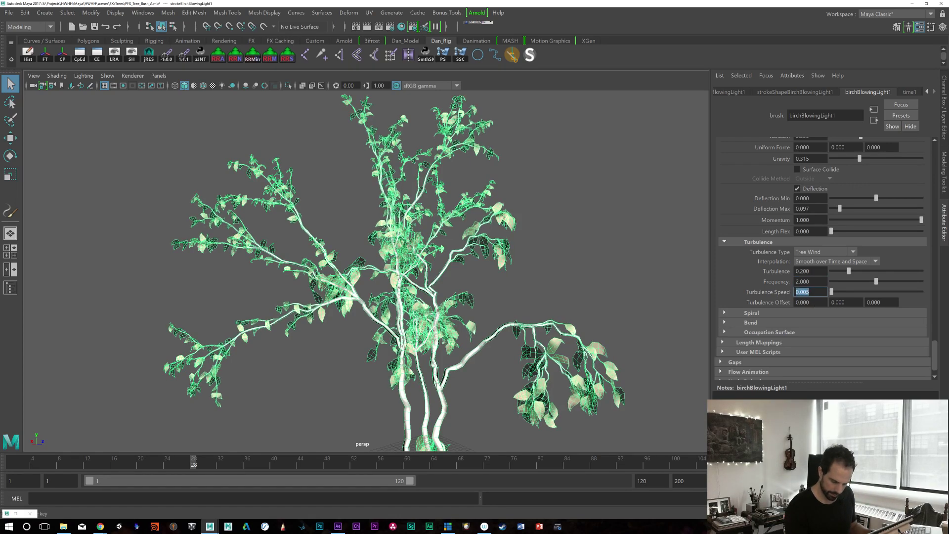
pyautogui.hotkey('alt', 'v')
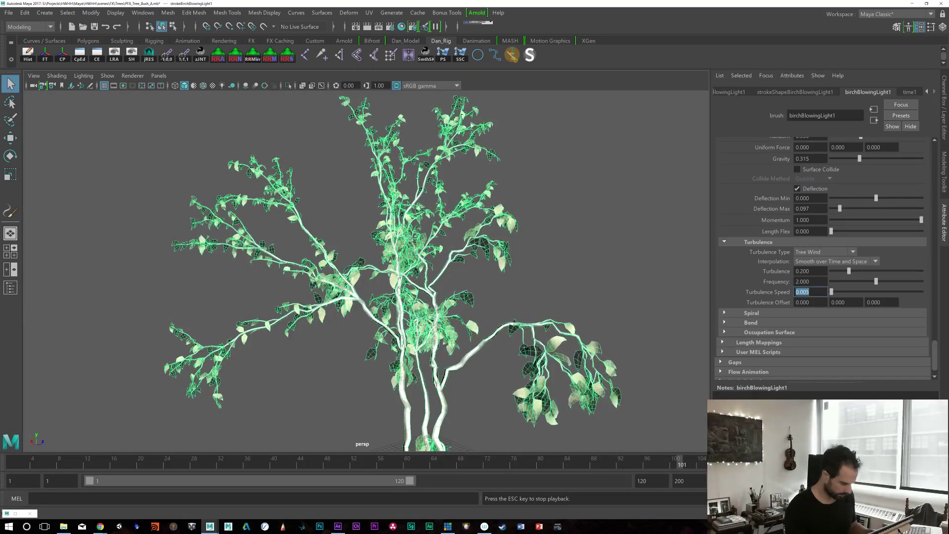
pyautogui.press('Escape')
# Step: Set Turbulence strength to 0.400 and play back with the view closer to the bush
pyautogui.click(813, 271)
pyautogui.write('0.4')
pyautogui.press('Return')
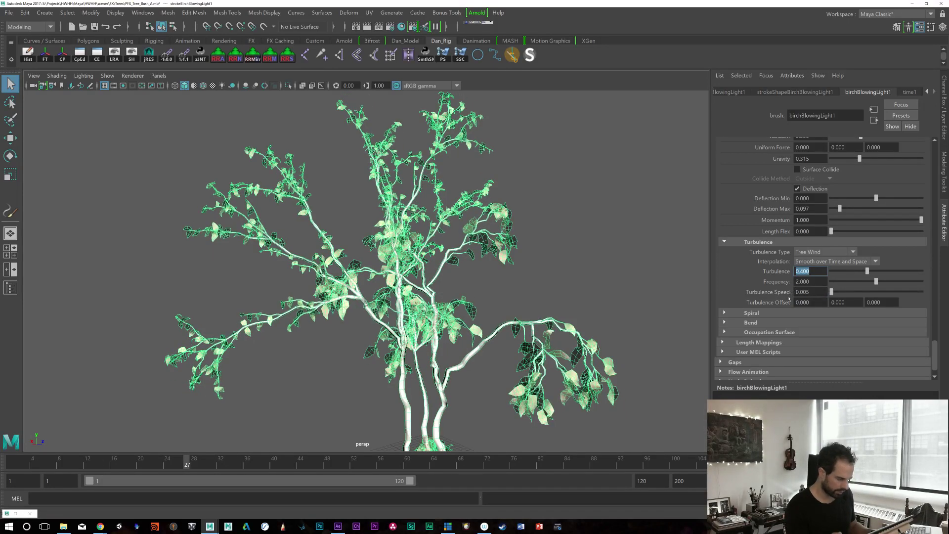
pyautogui.doubleClick(808, 281)
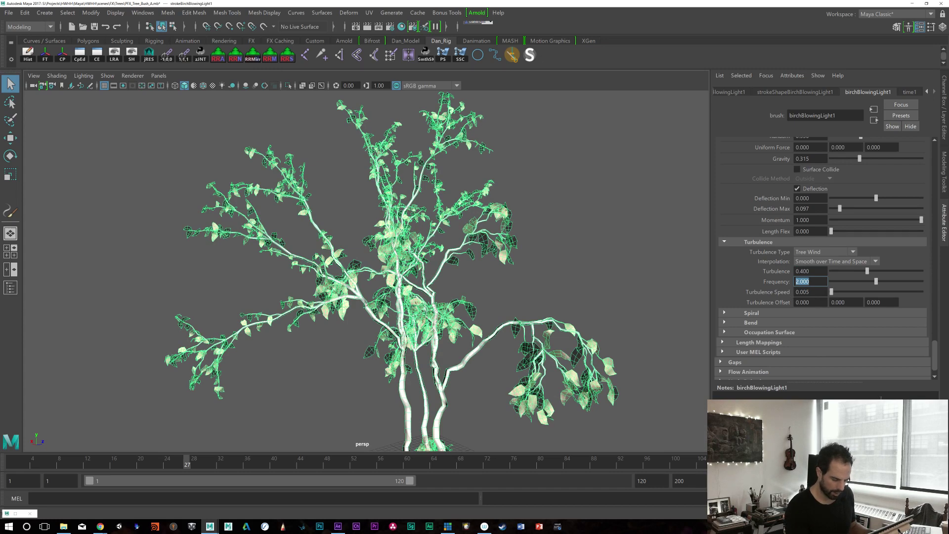
pyautogui.hotkey('alt', 'v')
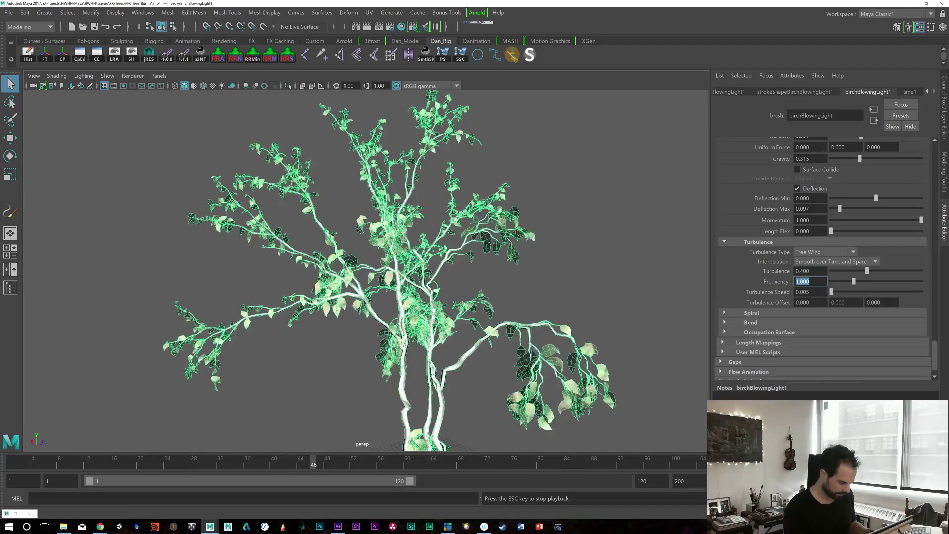
pyautogui.keyDown('alt'); pyautogui.moveTo(614, 322); pyautogui.dragTo(581, 320, button='right'); pyautogui.keyUp('alt')
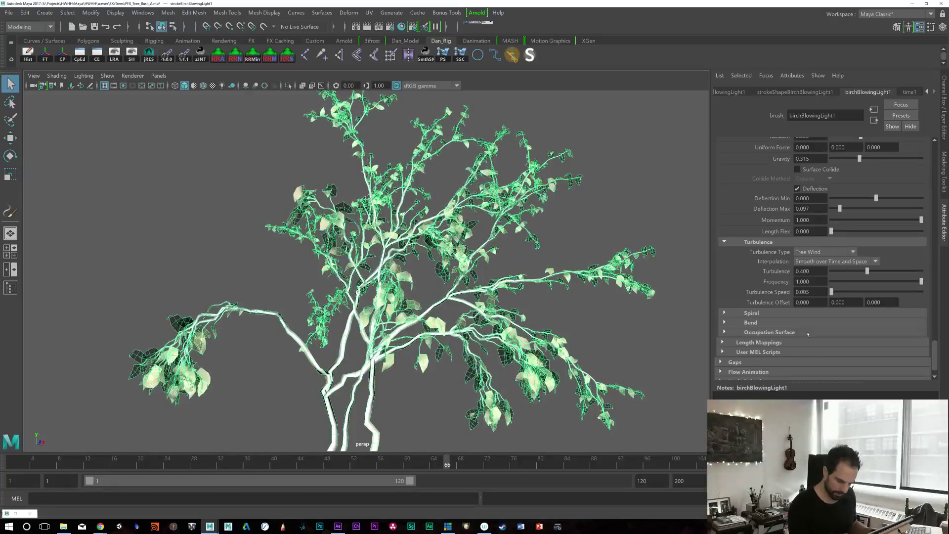
pyautogui.moveTo(934, 341); pyautogui.dragTo(936, 310)
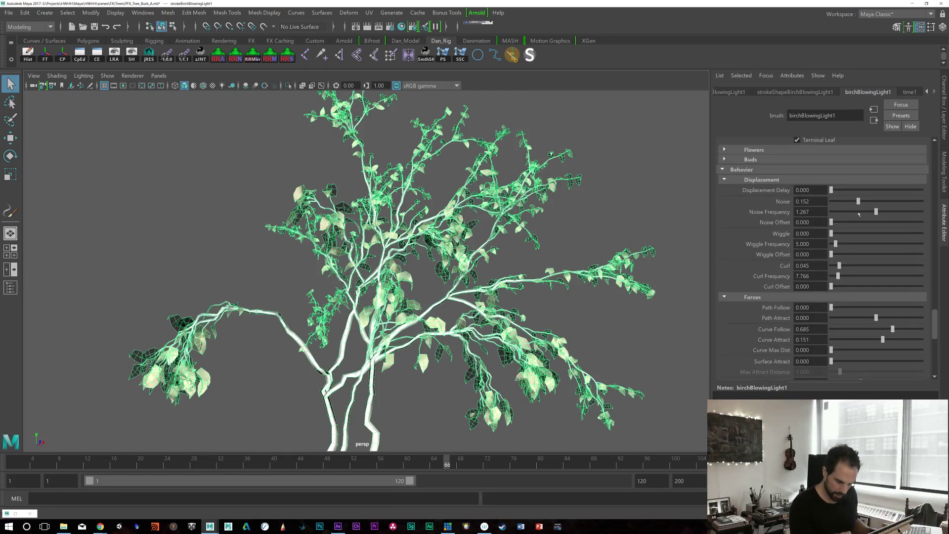
# Step: Set displacement Noise Frequency 0.181, Noise 0.134 and Noise Offset 0.064, then play back
pyautogui.moveTo(875, 211)
pyautogui.mouseDown()
pyautogui.moveTo(887, 212)
pyautogui.moveTo(866, 211)
pyautogui.mouseUp()
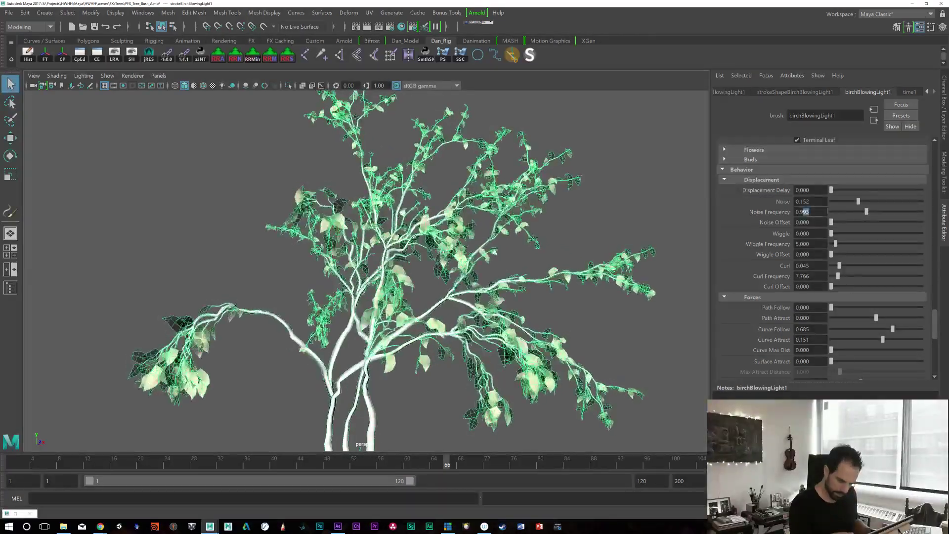
pyautogui.write('8')
pyautogui.press('Return')
pyautogui.moveTo(861, 211); pyautogui.dragTo(865, 211)
pyautogui.moveTo(864, 212); pyautogui.dragTo(814, 202)
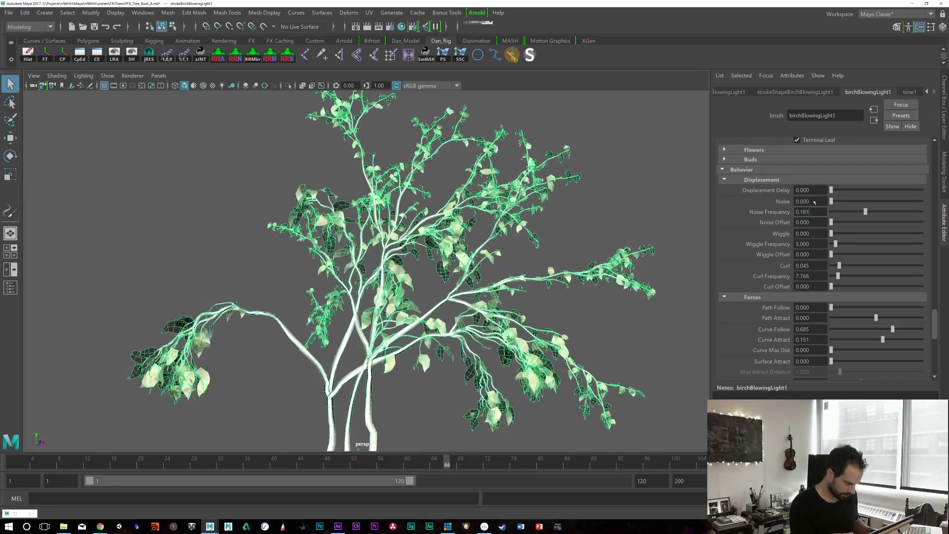
pyautogui.moveTo(830, 202); pyautogui.dragTo(853, 206)
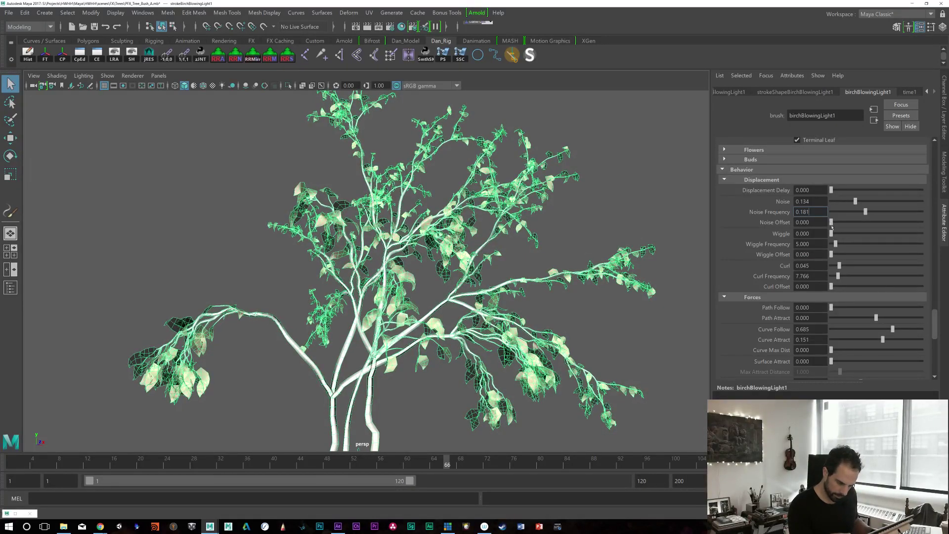
pyautogui.moveTo(831, 222); pyautogui.dragTo(888, 223)
pyautogui.keyDown('alt'); pyautogui.moveTo(583, 316); pyautogui.dragTo(588, 345); pyautogui.keyUp('alt')
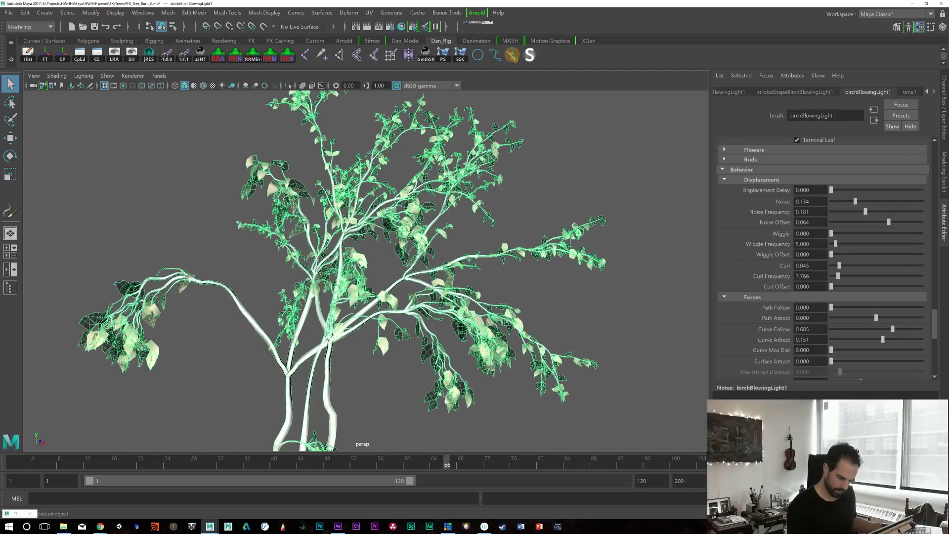
pyautogui.hotkey('alt', 'v')
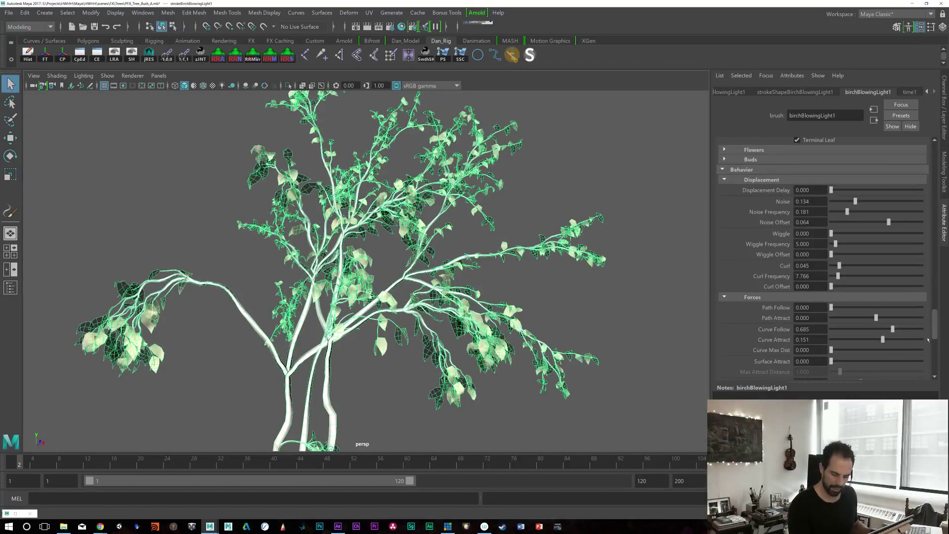
pyautogui.scroll(-10, 931, 324)
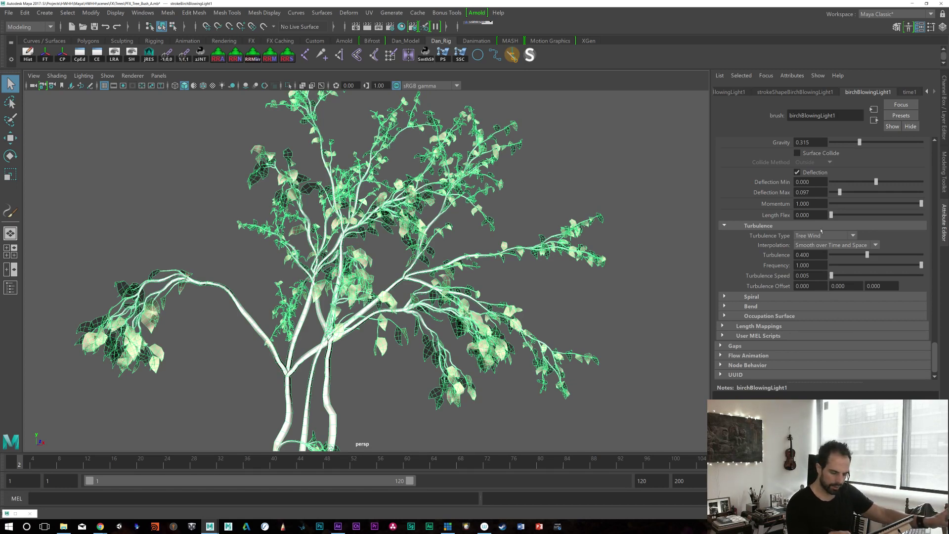
# Step: Compare Turbulence strength 0.3 against 1.0 in playback, keeping 1.0
pyautogui.moveTo(832, 215)
pyautogui.mouseDown()
pyautogui.moveTo(853, 214)
pyautogui.moveTo(810, 225)
pyautogui.mouseUp()
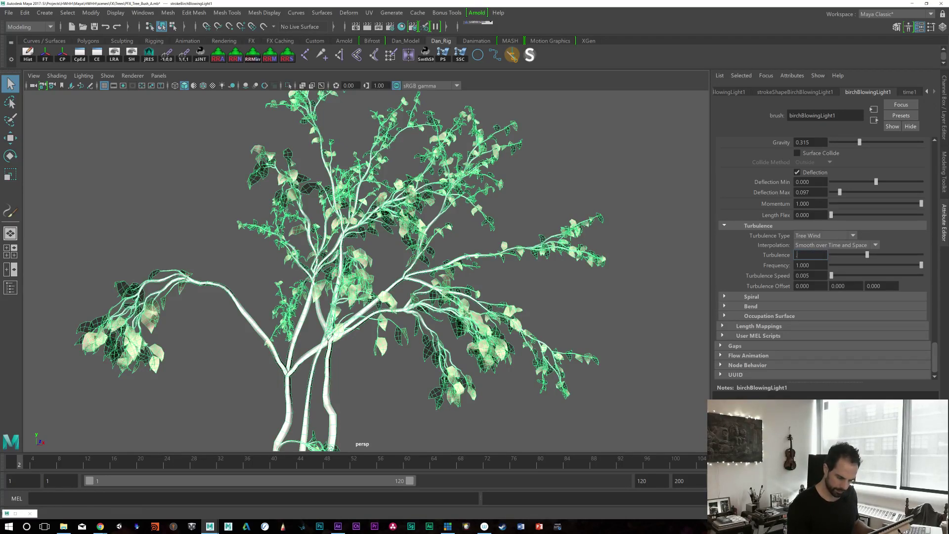
pyautogui.write('.3')
pyautogui.press('Return')
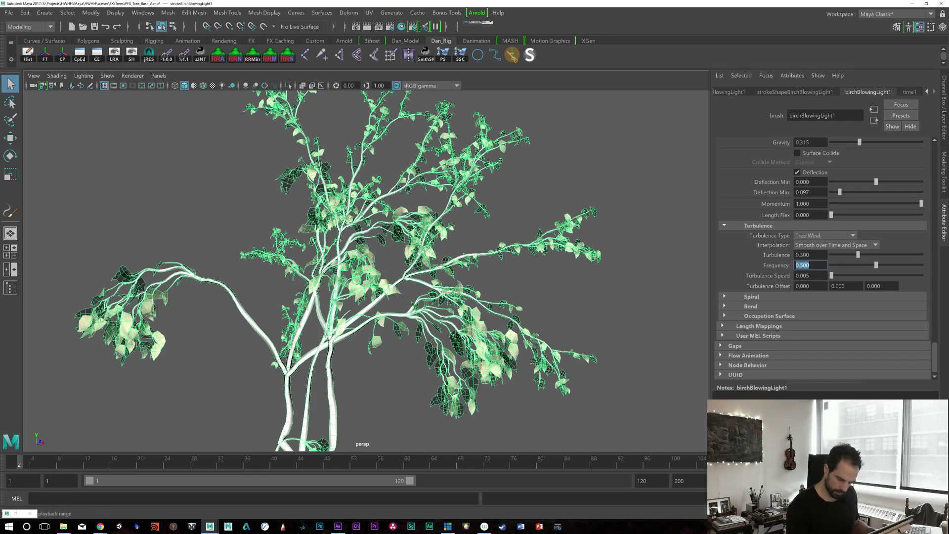
pyautogui.hotkey('alt', 'v')
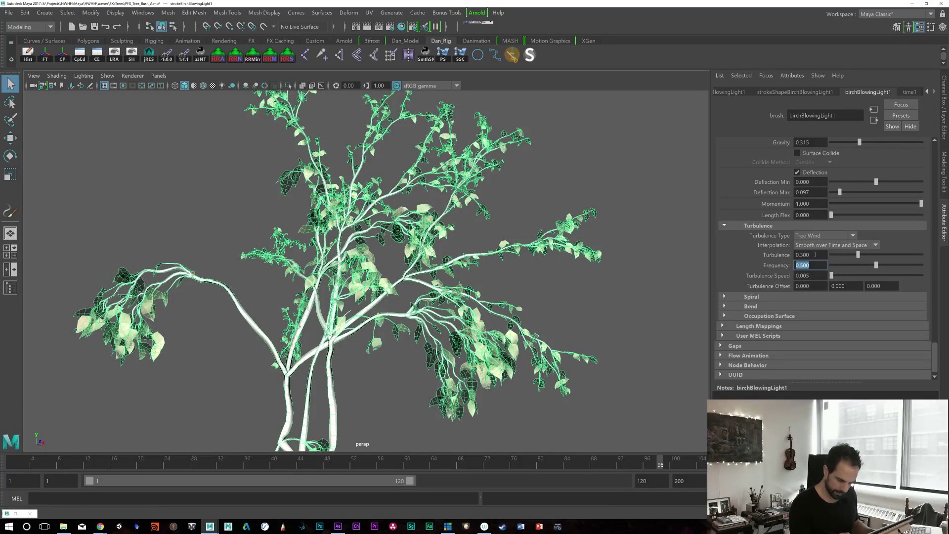
pyautogui.write('1')
pyautogui.press('Return')
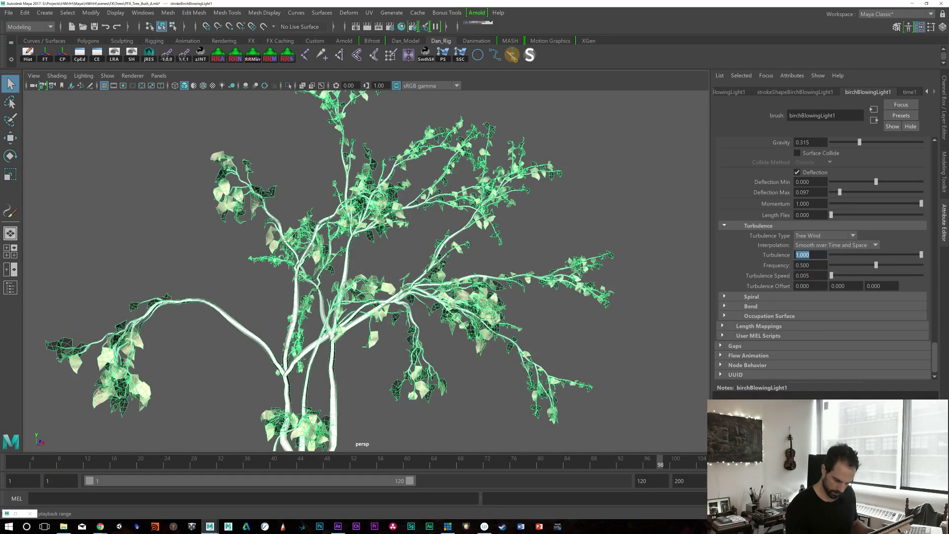
pyautogui.hotkey('alt', 'v')
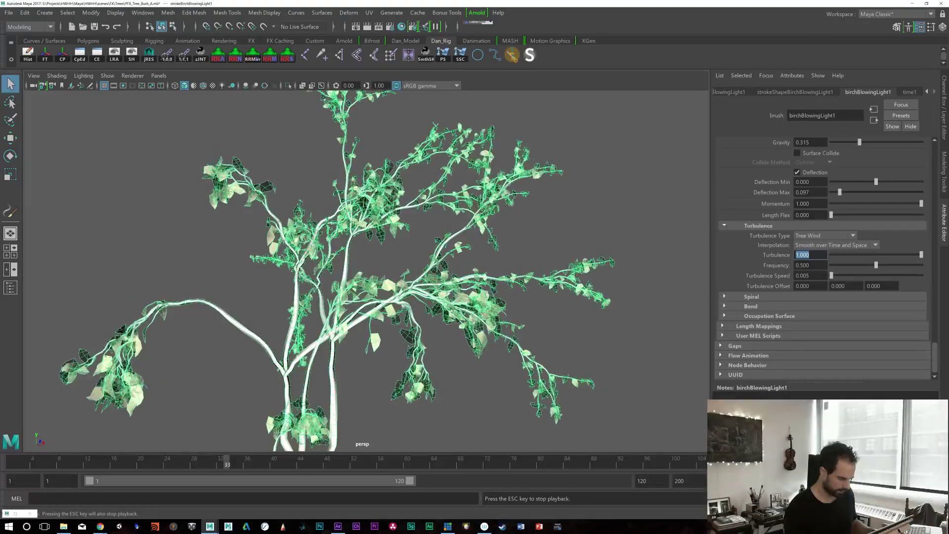
pyautogui.press('Escape')
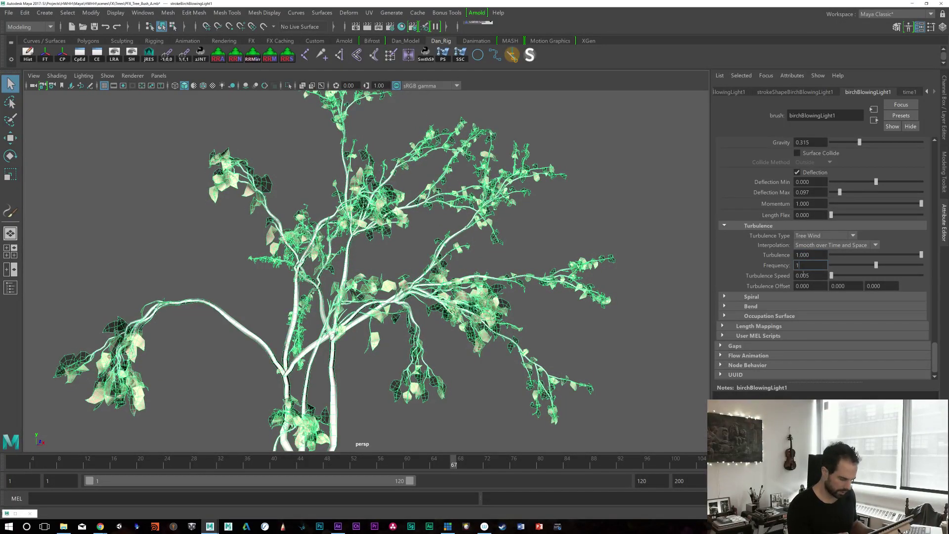
# Step: Try turbulence Frequency values 1, 0.5, 0.2 and 0 while viewing the whole bush
pyautogui.press('Return')
pyautogui.write('.5')
pyautogui.press('Return')
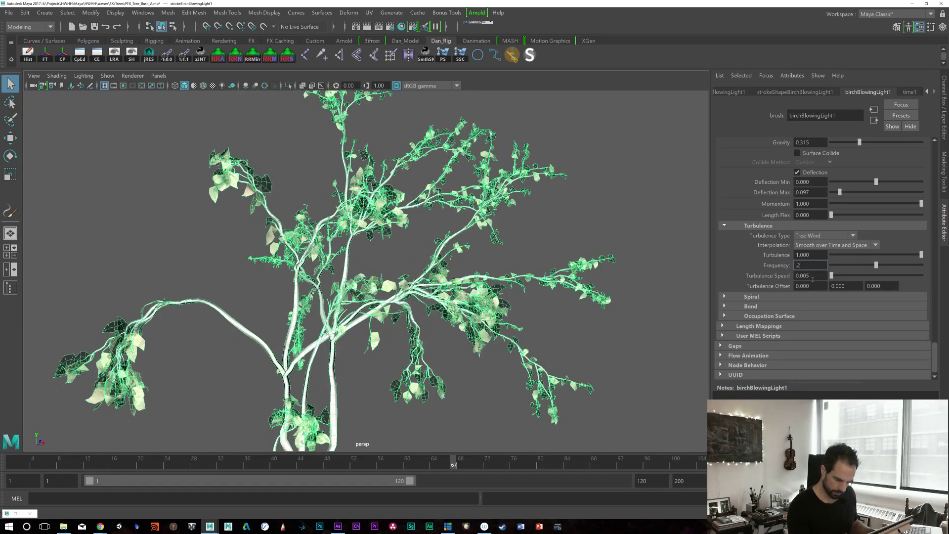
pyautogui.write('.2')
pyautogui.press('Return')
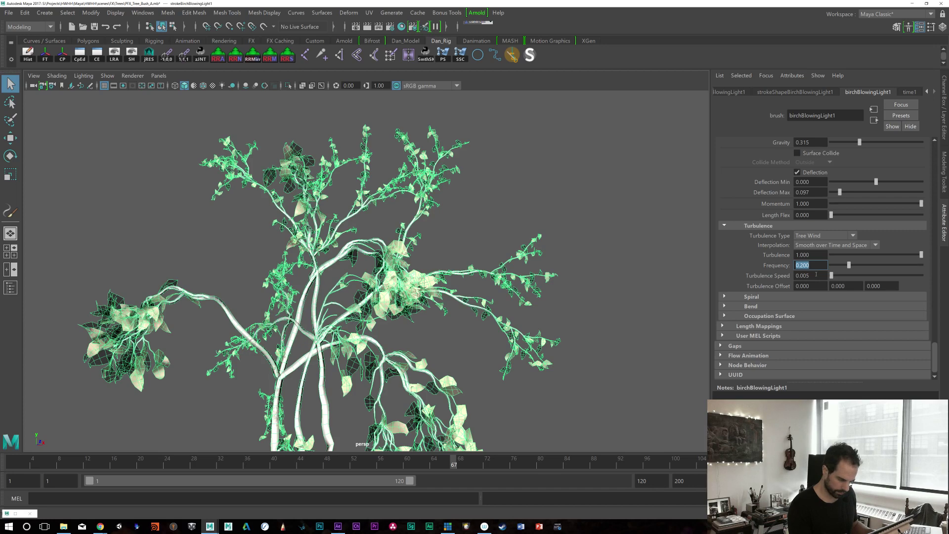
pyautogui.write('0')
pyautogui.press('Return')
pyautogui.keyDown('alt'); pyautogui.moveTo(587, 330); pyautogui.dragTo(456, 260, button='right'); pyautogui.keyUp('alt')
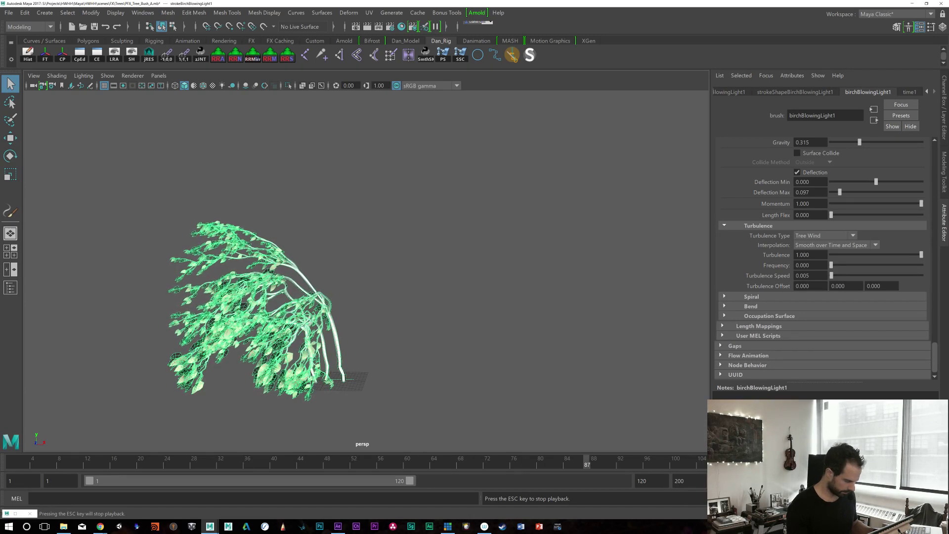
pyautogui.press('Escape')
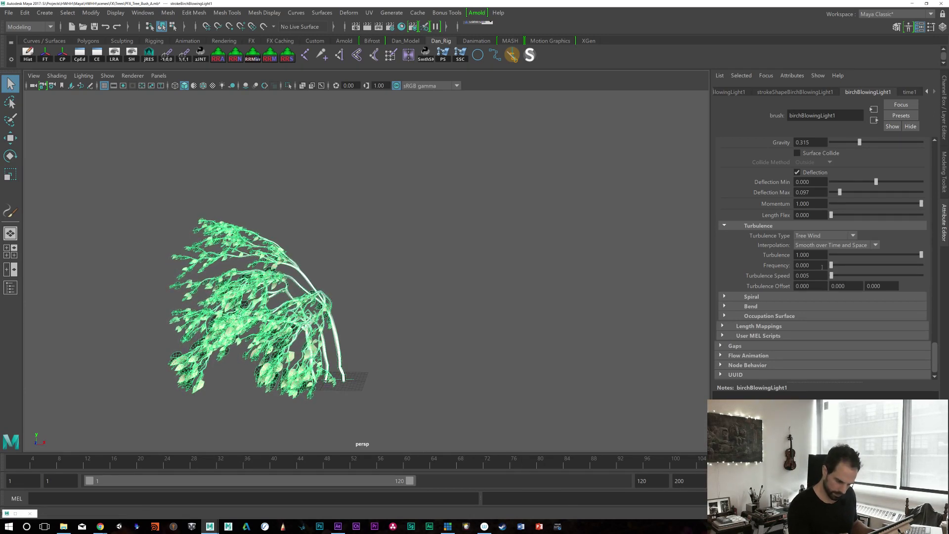
# Step: Preview Frequency 1 again, then settle on Frequency 0.2 and replay
pyautogui.write('1')
pyautogui.press('Return')
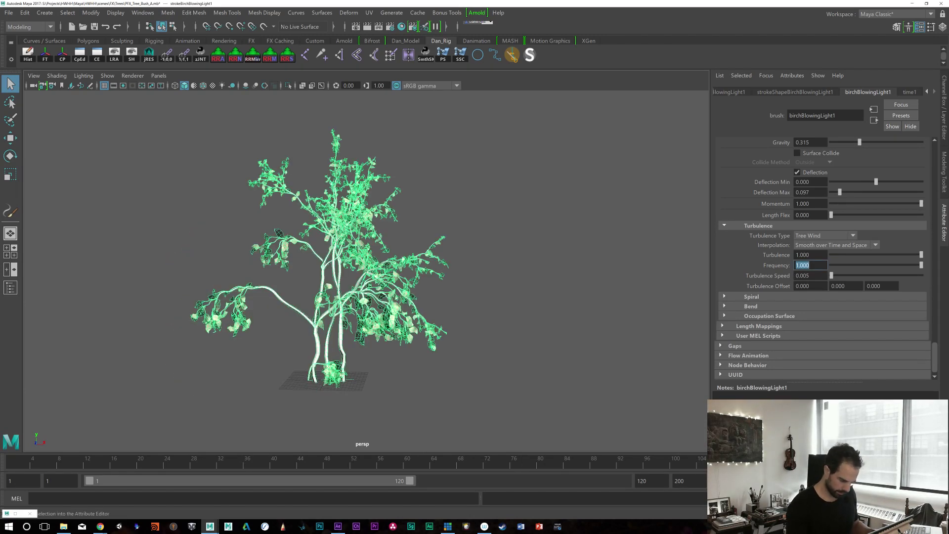
pyautogui.hotkey('alt', 'v')
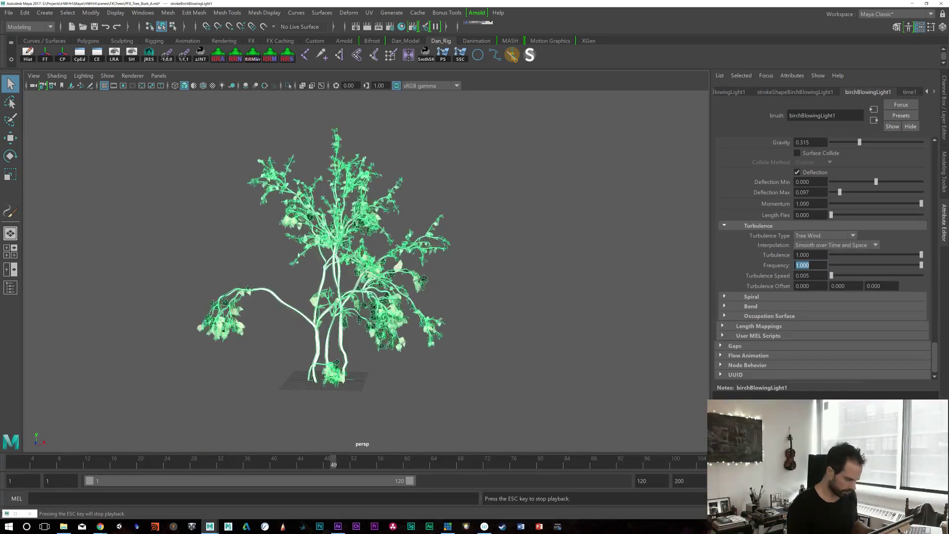
pyautogui.press('Escape')
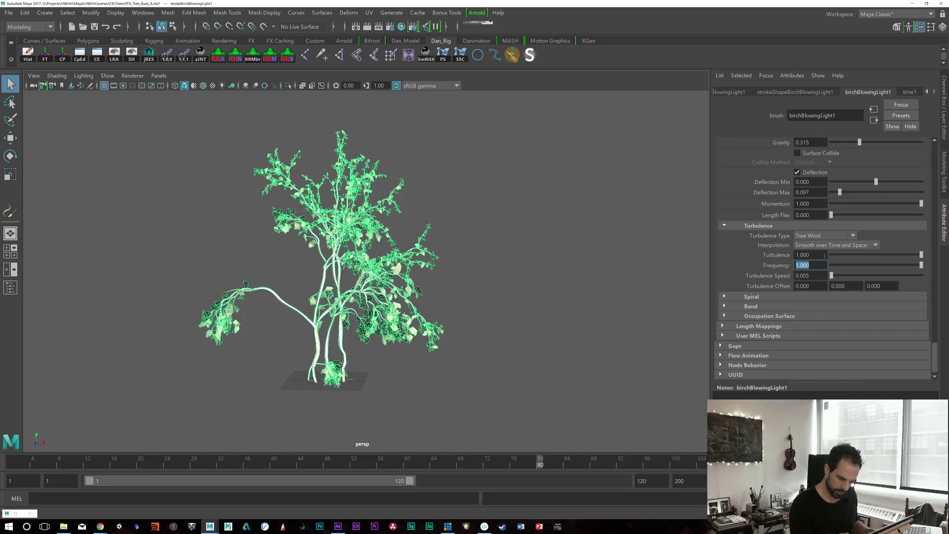
pyautogui.write('0.2')
pyautogui.press('Return')
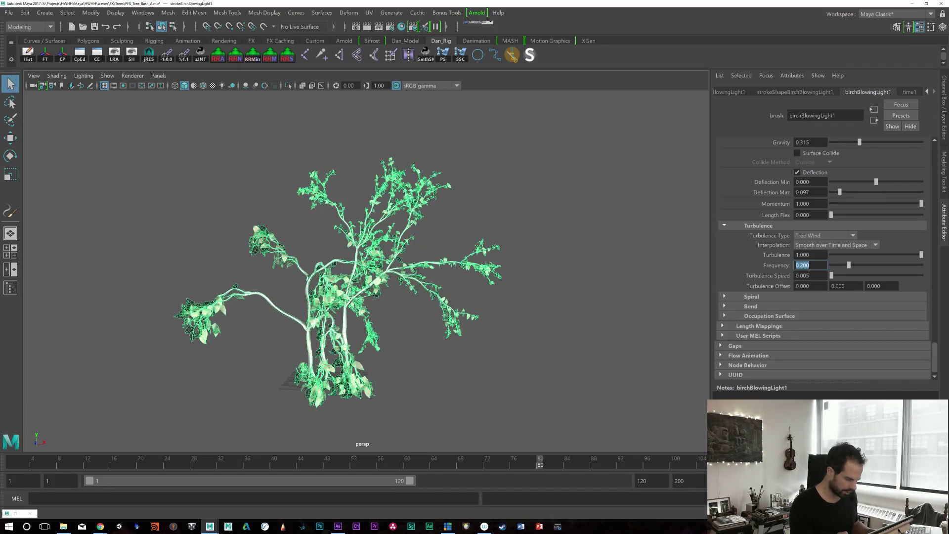
pyautogui.hotkey('alt', 'v')
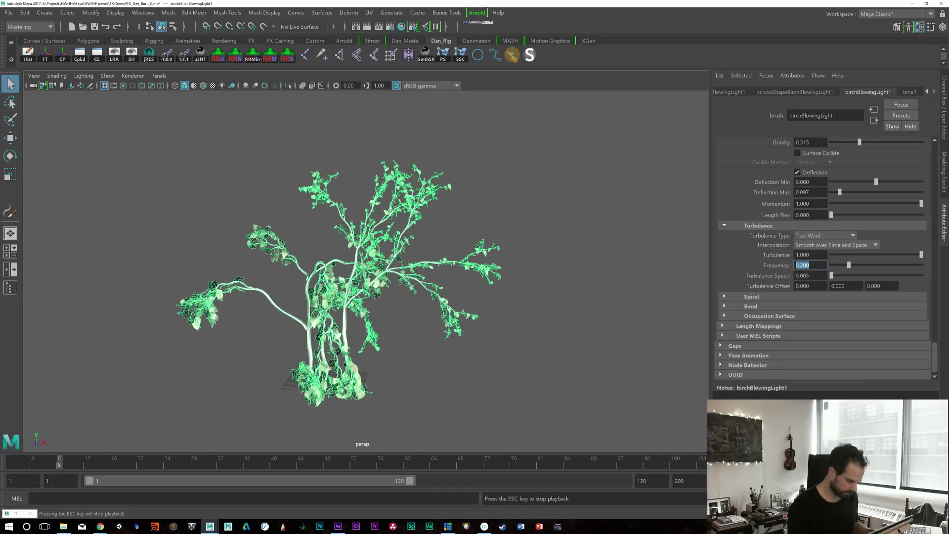
pyautogui.keyDown('alt'); pyautogui.moveTo(484, 335); pyautogui.dragTo(577, 363, button='right'); pyautogui.keyUp('alt')
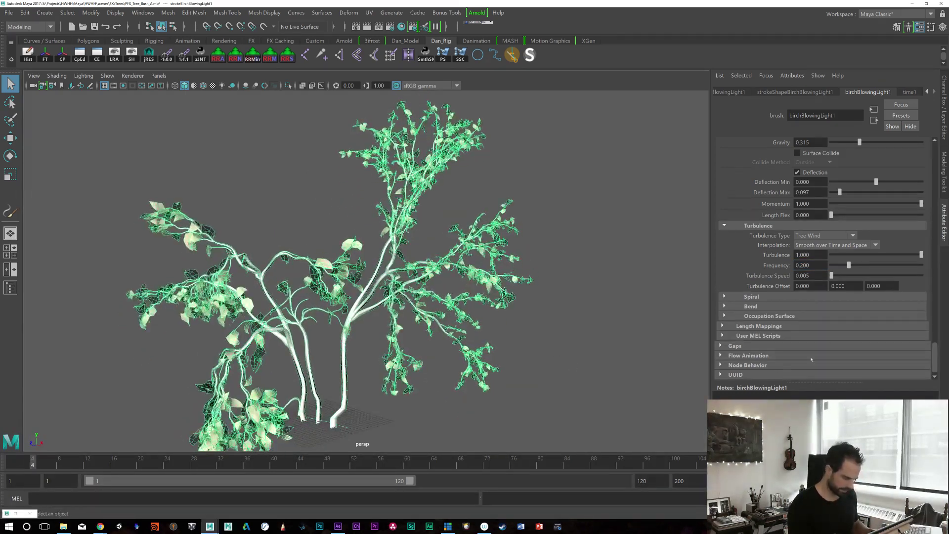
# Step: Switch Turbulence Type to Grass Wind and preview it from the first frame
pyautogui.click(824, 235)
pyautogui.click(813, 295)
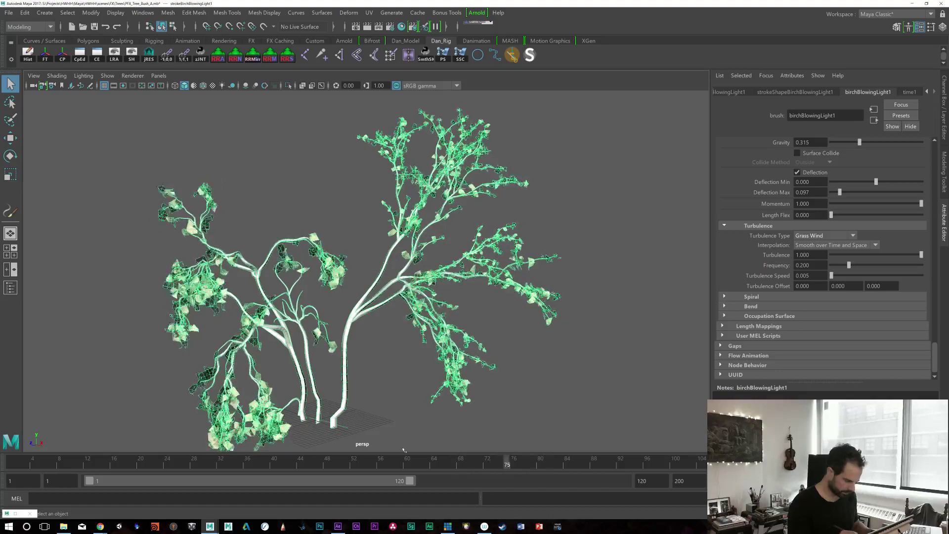
pyautogui.click(1, 455)
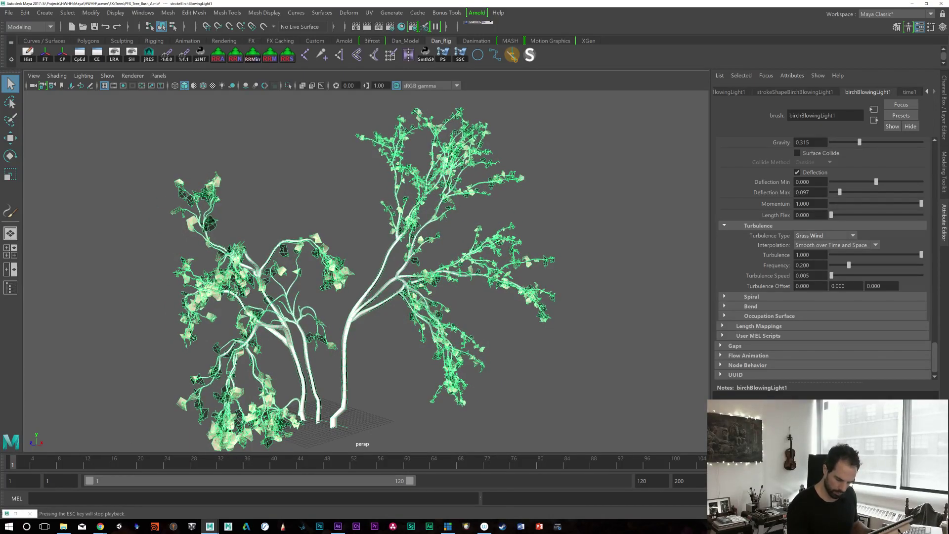
pyautogui.hotkey('alt', 'v')
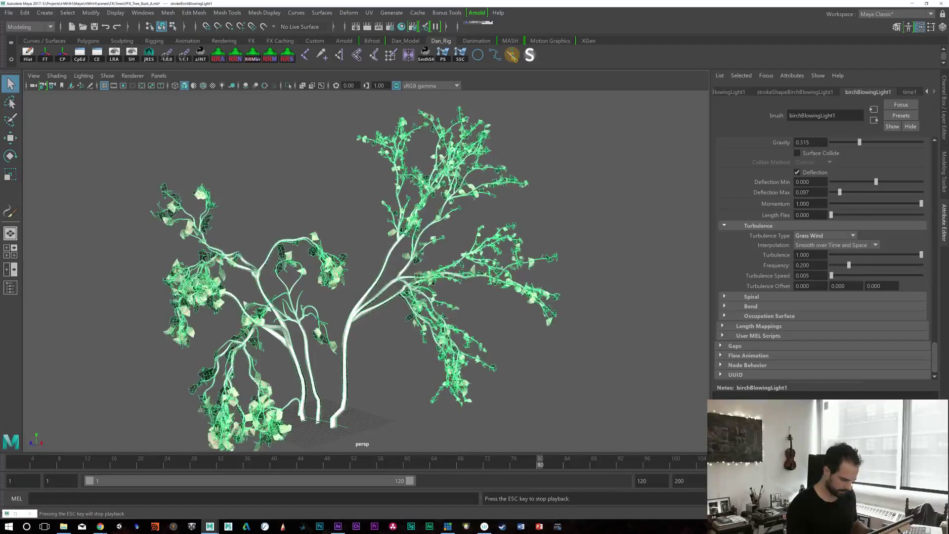
pyautogui.press('Escape')
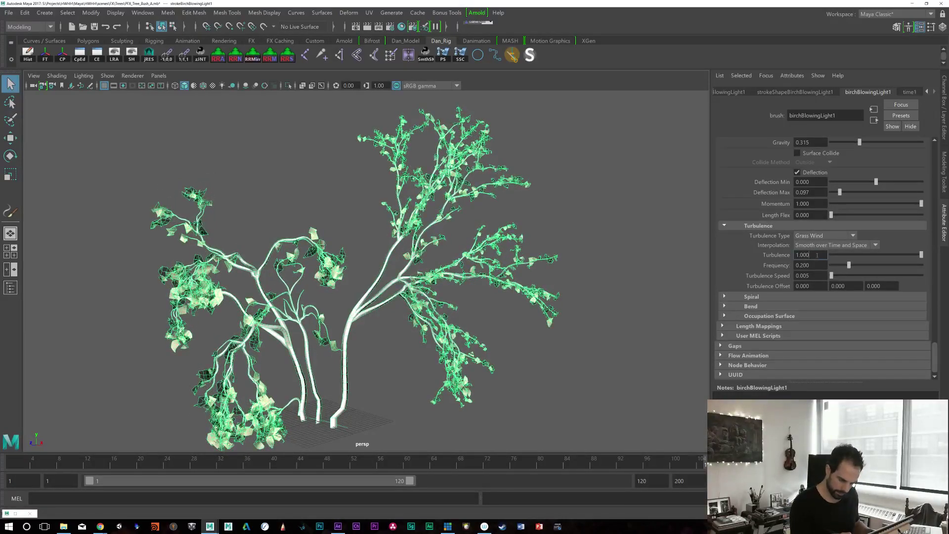
# Step: Lower Turbulence to 0.5, then 0.1, scrub to frame 12, and restore Tree Wind
pyautogui.write('0.5')
pyautogui.press('Return')
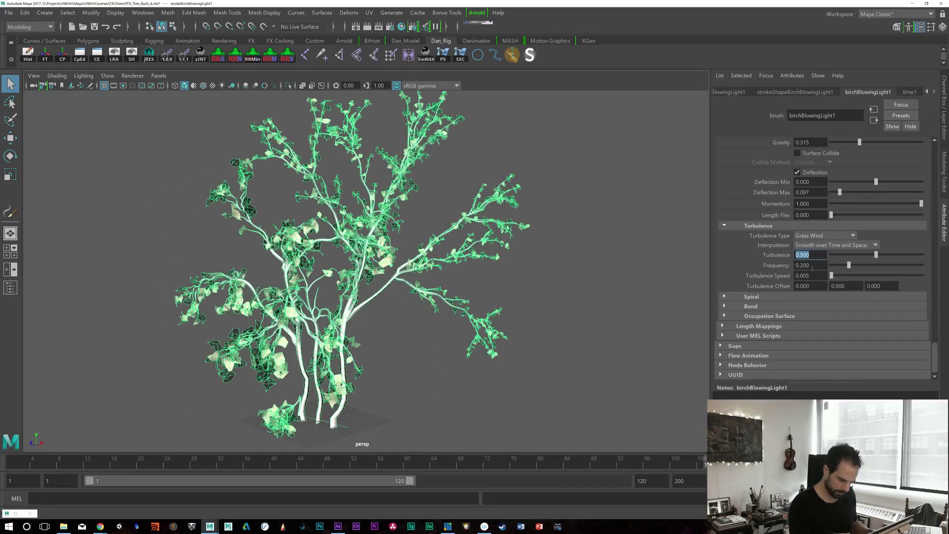
pyautogui.write('0.1')
pyautogui.press('Return')
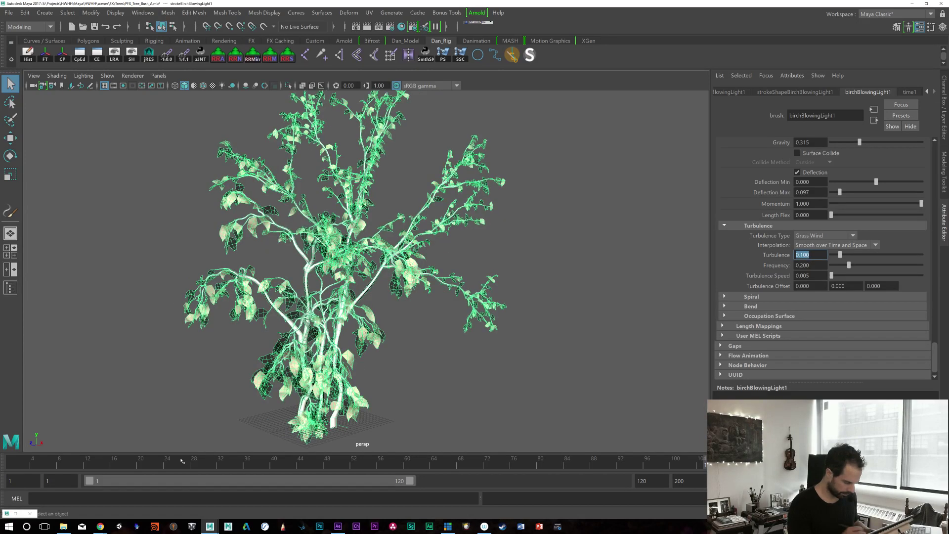
pyautogui.moveTo(50, 461); pyautogui.dragTo(300, 461)
pyautogui.click(90, 456)
pyautogui.click(822, 236)
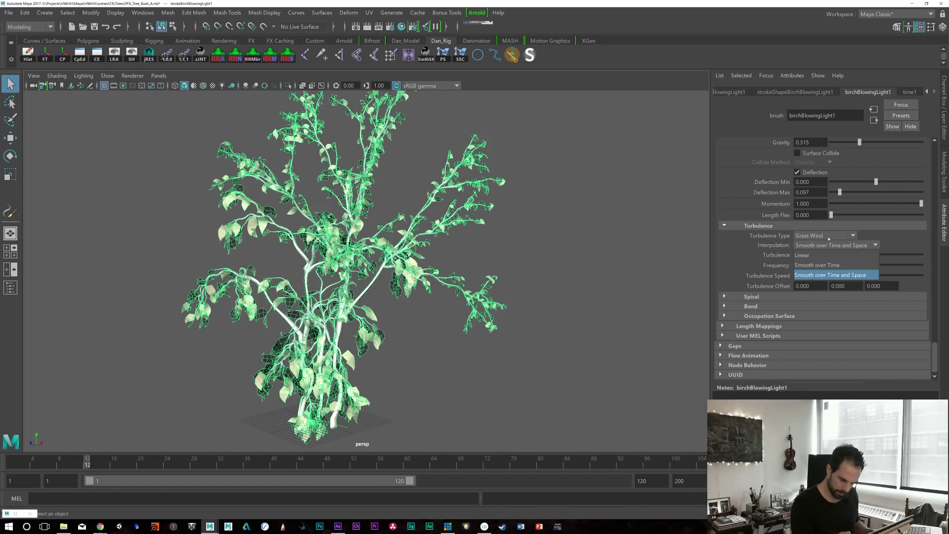
pyautogui.click(818, 305)
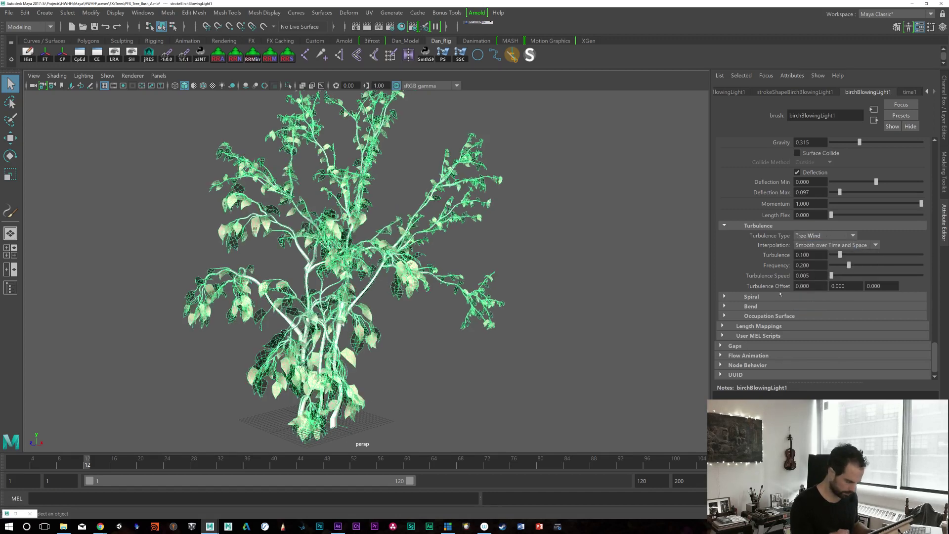
# Step: Restore Turbulence strength to 1 and preview the wind in playback
pyautogui.moveTo(380, 459); pyautogui.dragTo(12, 462)
pyautogui.hotkey('alt', 'v')
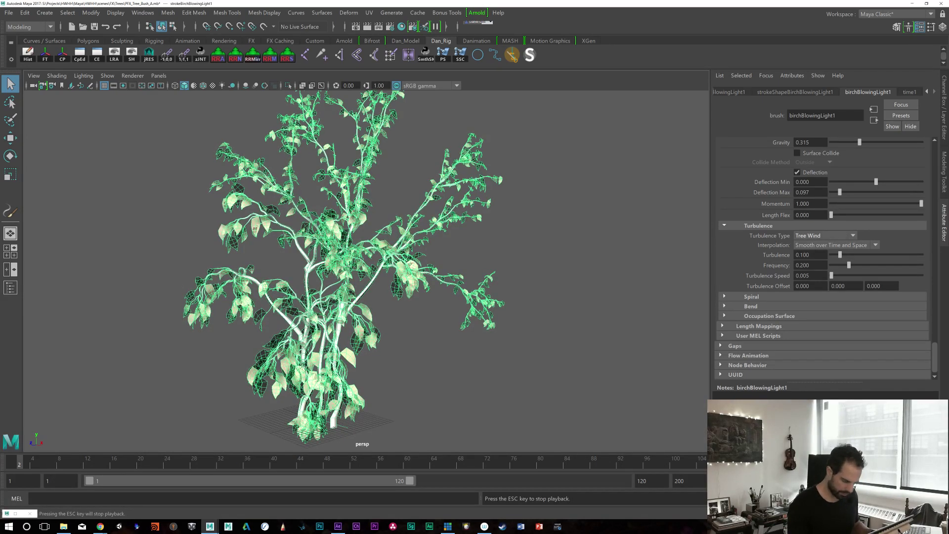
pyautogui.press('Escape')
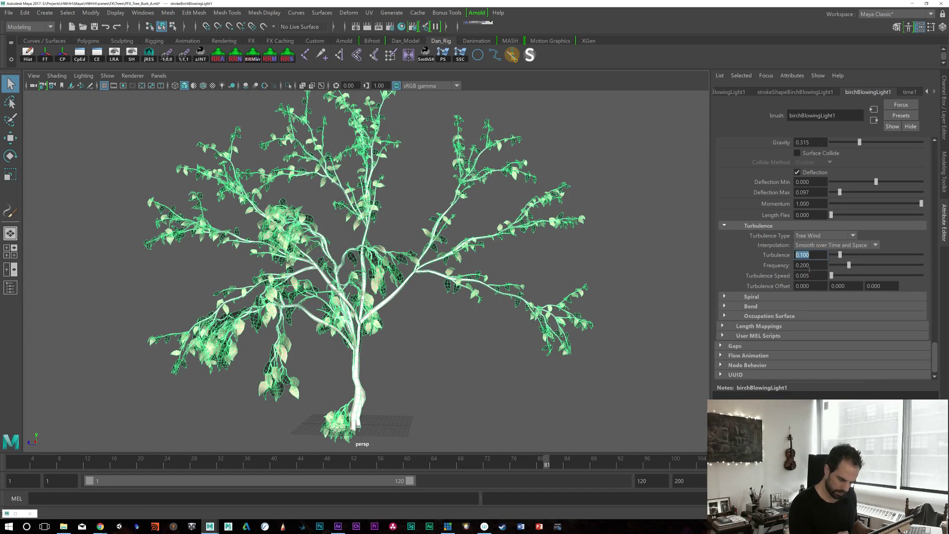
pyautogui.write('1')
pyautogui.press('Return')
pyautogui.hotkey('alt', 'v')
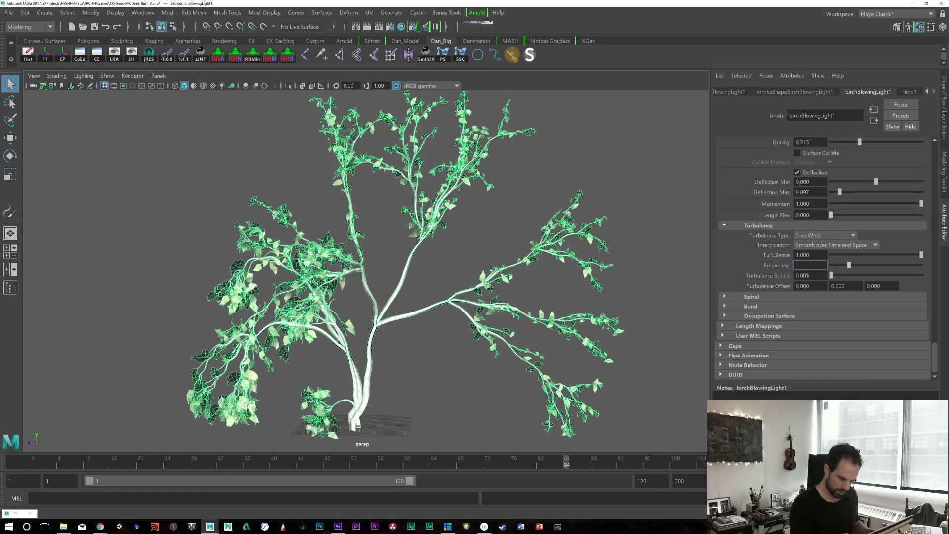
# Step: Try Frequency 0.1 and 0.05, then settle on Frequency 0.5
pyautogui.write('0.1')
pyautogui.press('Return')
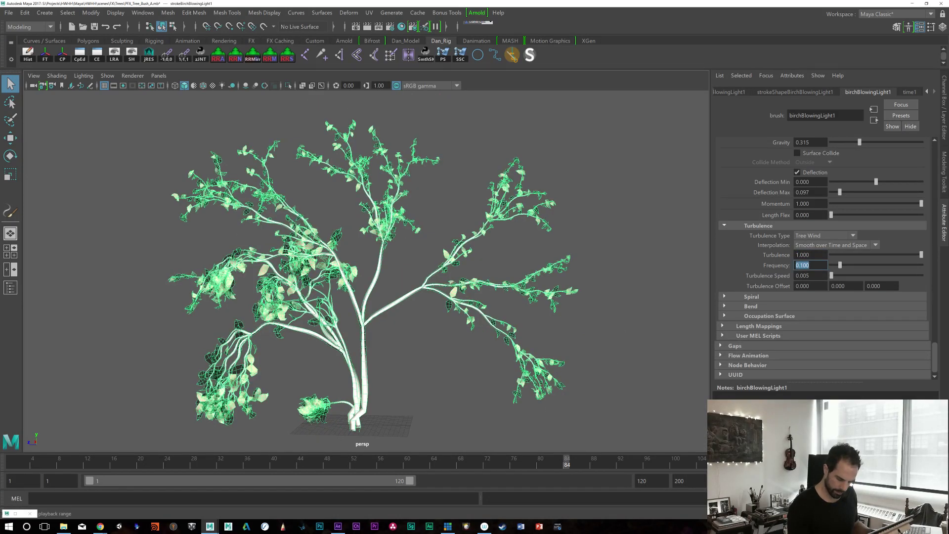
pyautogui.hotkey('alt', 'shift', 'v')
pyautogui.hotkey('alt', 'v')
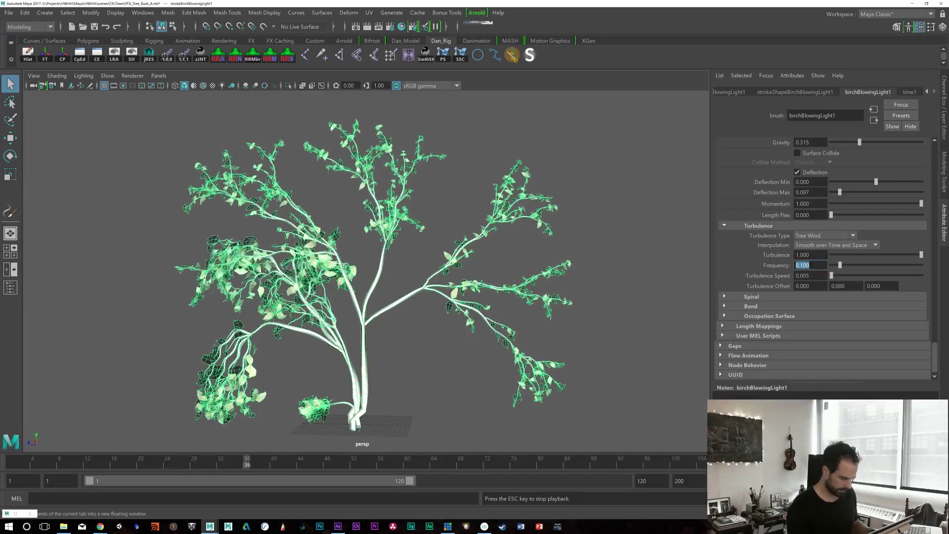
pyautogui.press('Tab')
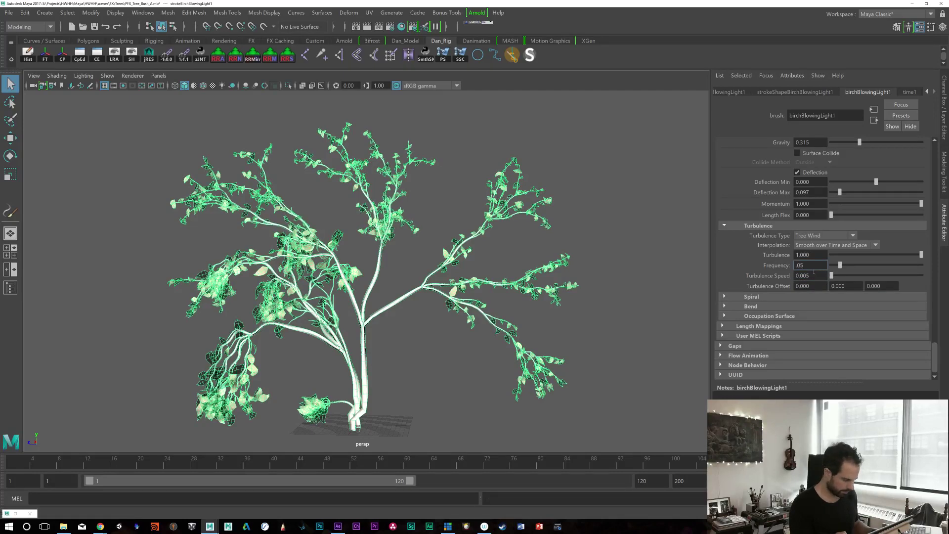
pyautogui.click(813, 269)
pyautogui.write('.05')
pyautogui.press('Return')
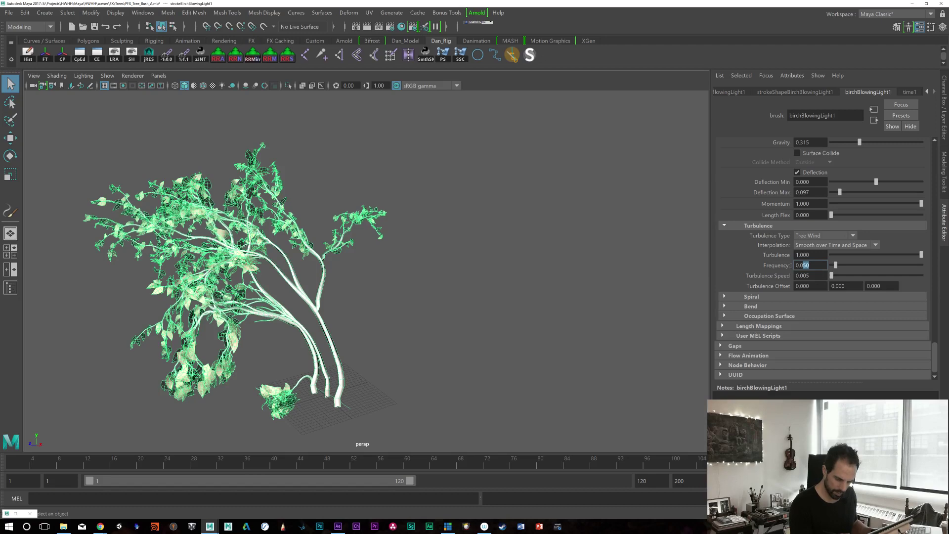
pyautogui.write('.5')
pyautogui.press('Return')
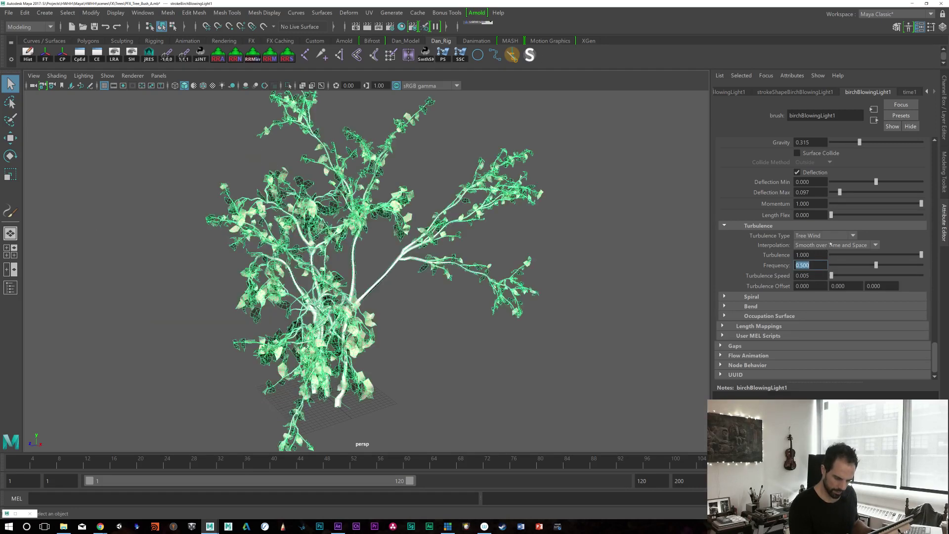
pyautogui.click(830, 245)
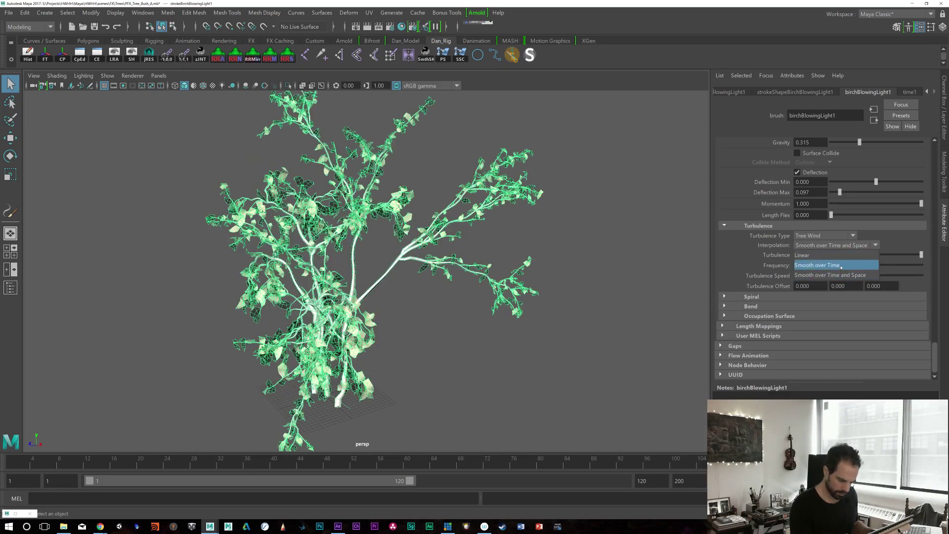
# Step: Switch interpolation to Smooth over Time and try Turbulence 0.1, previewing each change
pyautogui.click(833, 266)
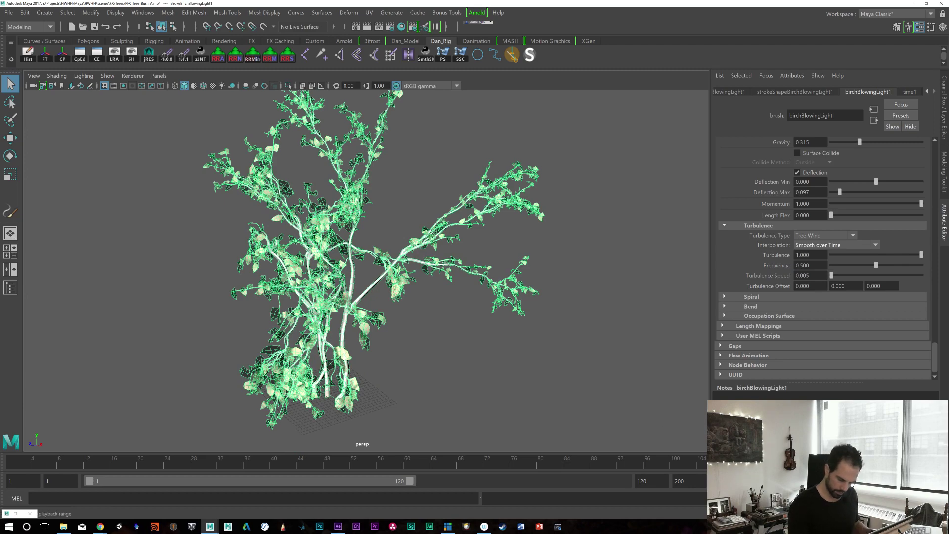
pyautogui.hotkey('alt', 'v')
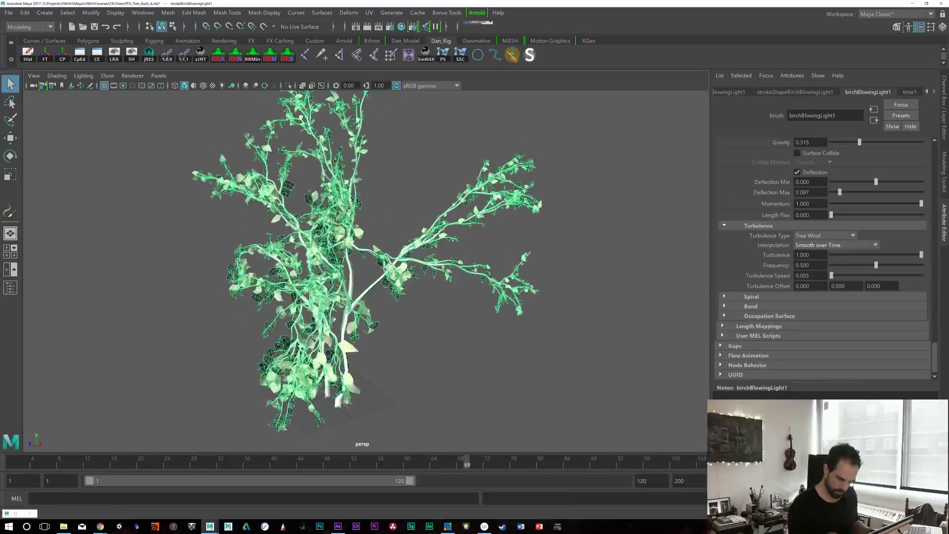
pyautogui.write('0.1')
pyautogui.press('Return')
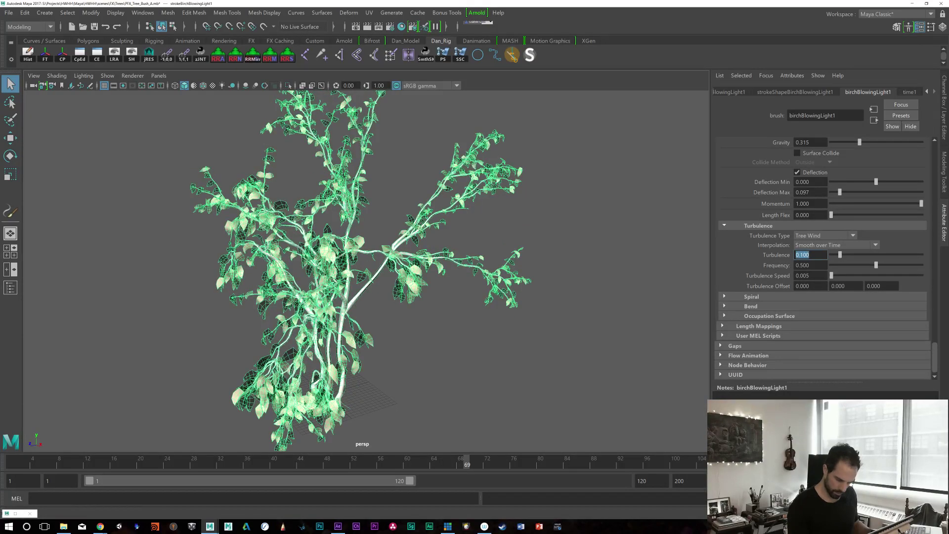
pyautogui.hotkey('alt', 'v')
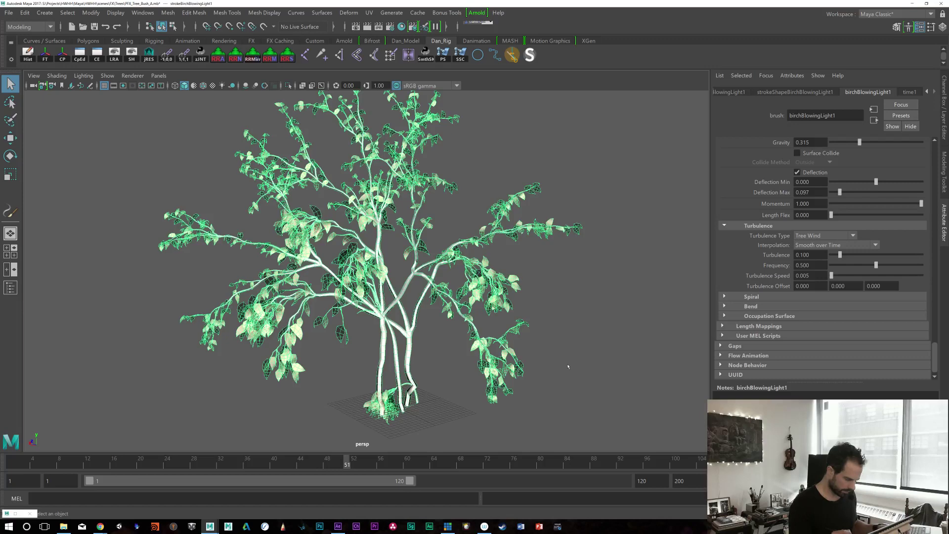
# Step: Raise Turbulence to 0.2, then 0.3
pyautogui.click(807, 255)
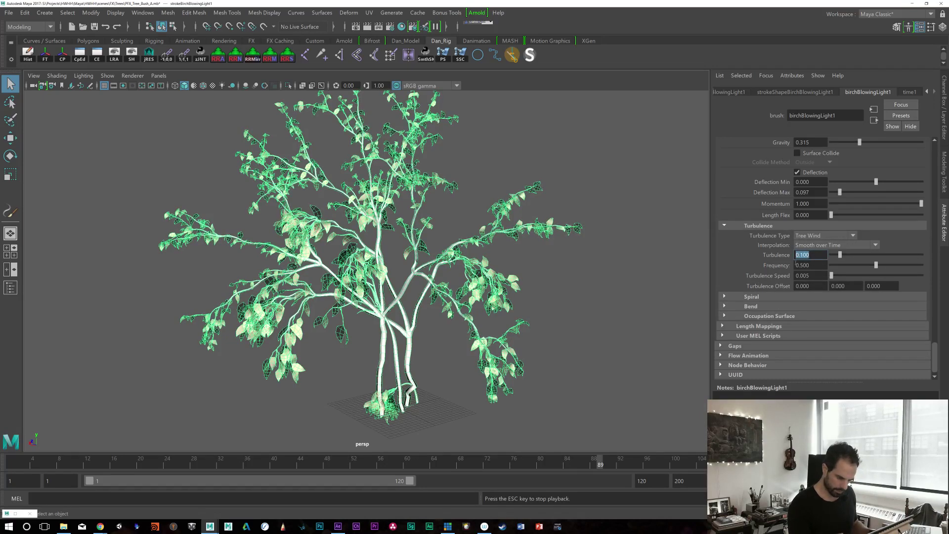
pyautogui.write('0.2')
pyautogui.press('Return')
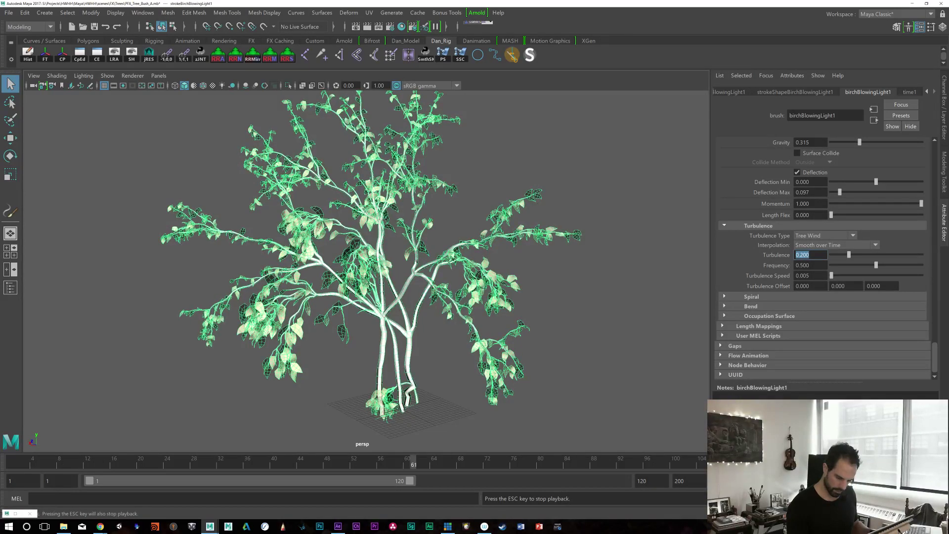
pyautogui.write('0.3')
pyautogui.press('Return')
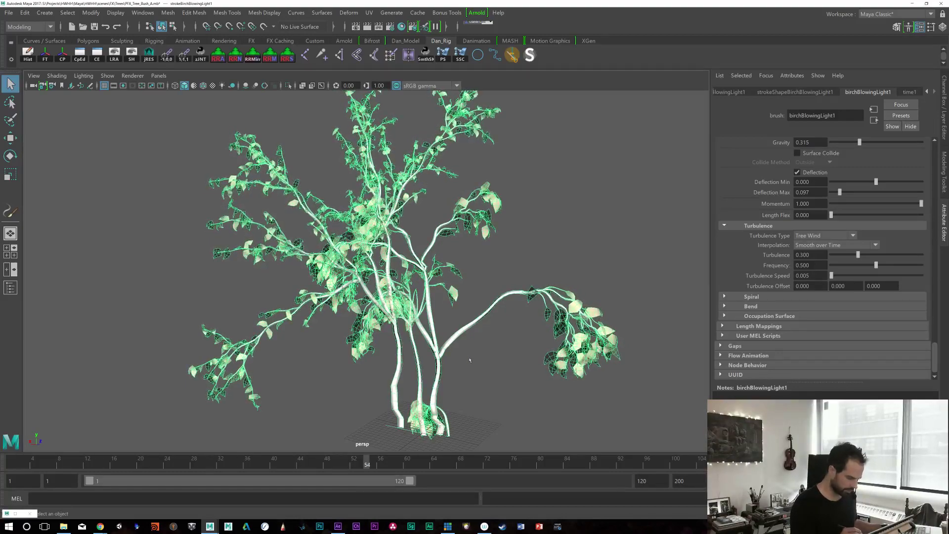
pyautogui.scroll(5, 491, 352)
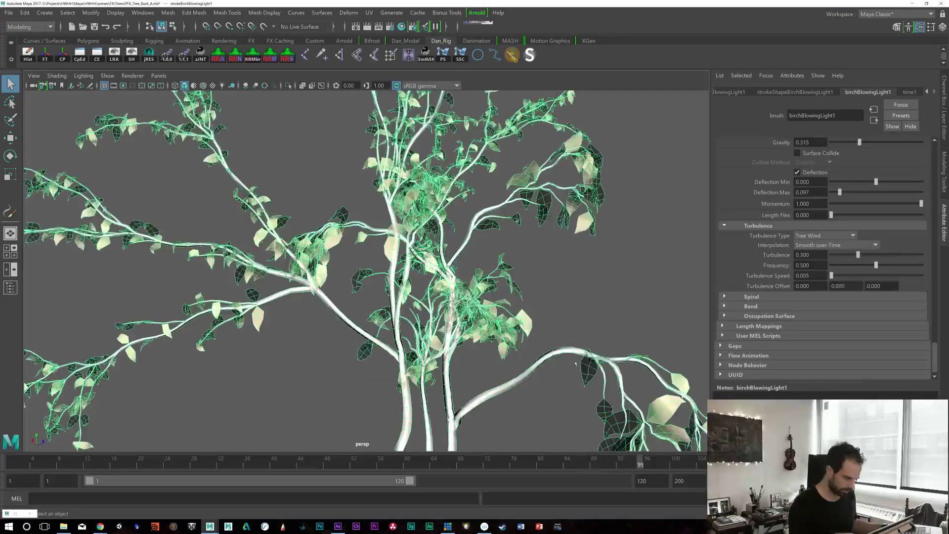
pyautogui.scroll(-4, 491, 352)
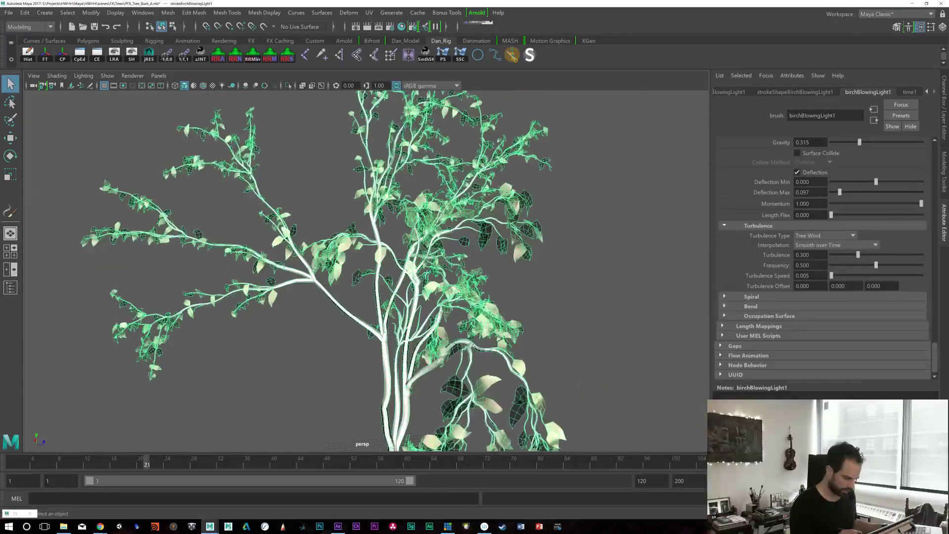
pyautogui.keyDown('alt'); pyautogui.moveTo(403, 437); pyautogui.dragTo(350, 442, button='middle'); pyautogui.keyUp('alt')
pyautogui.scroll(-3, 494, 337)
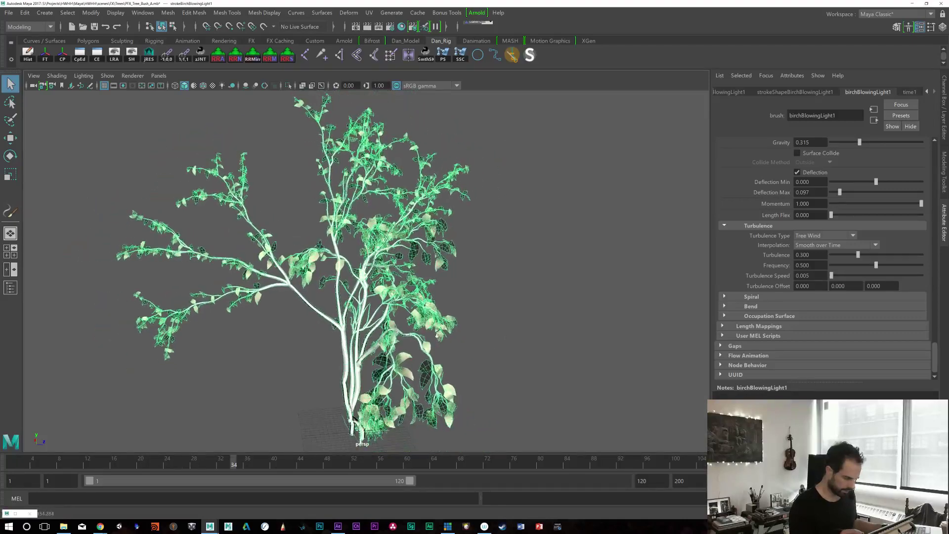
pyautogui.keyDown('alt'); pyautogui.moveTo(505, 339); pyautogui.dragTo(476, 345); pyautogui.keyUp('alt')
pyautogui.keyDown('alt'); pyautogui.moveTo(519, 350); pyautogui.dragTo(487, 363, button='right'); pyautogui.keyUp('alt')
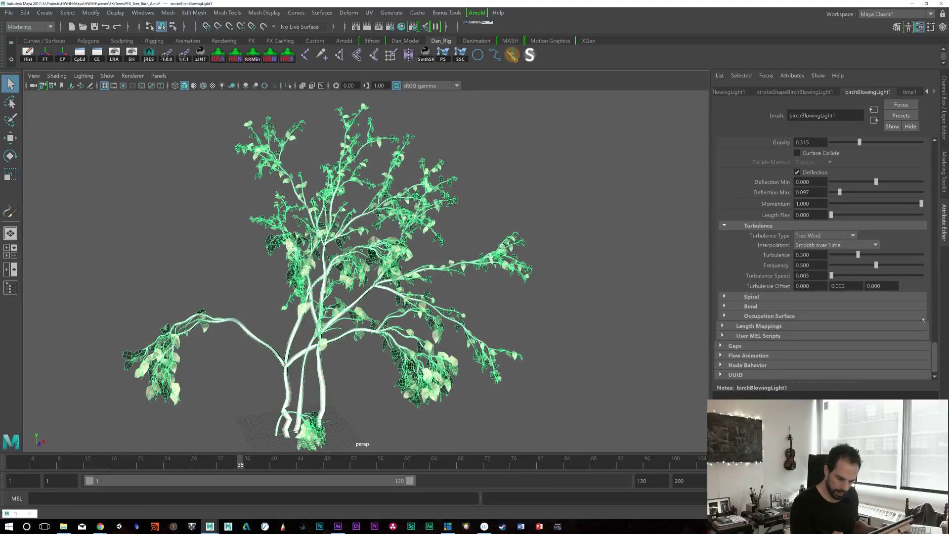
pyautogui.moveTo(934, 353); pyautogui.dragTo(930, 190)
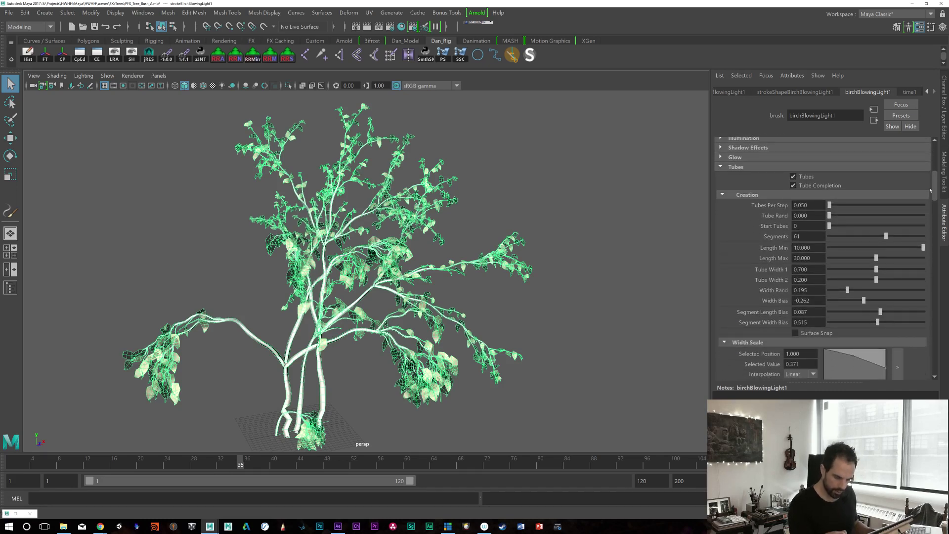
# Step: Shorten tube Length Max to 20, then orbit the smaller bush and play back
pyautogui.press('Tab')
pyautogui.press('Return')
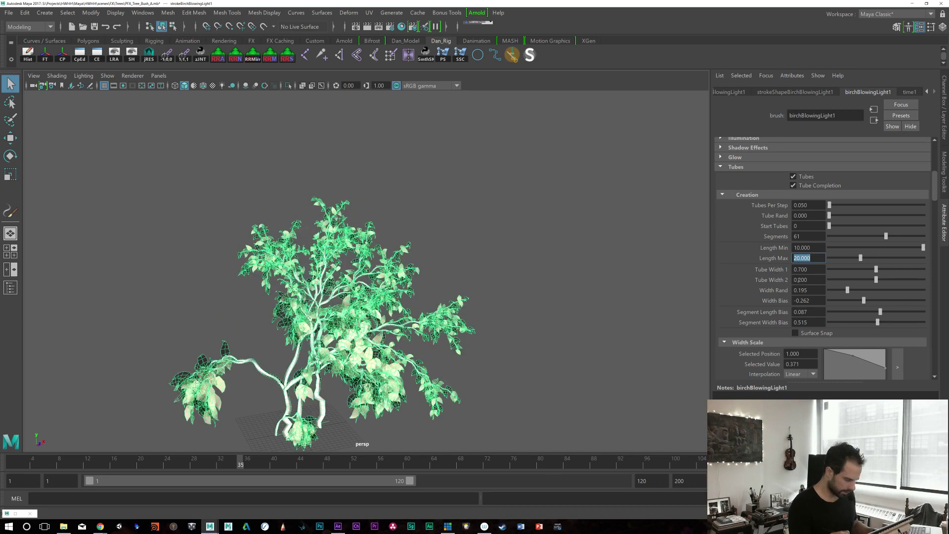
pyautogui.keyDown('alt'); pyautogui.moveTo(485, 377); pyautogui.dragTo(461, 293); pyautogui.keyUp('alt')
pyautogui.keyDown('alt'); pyautogui.moveTo(461, 293); pyautogui.dragTo(565, 349, button='right'); pyautogui.keyUp('alt')
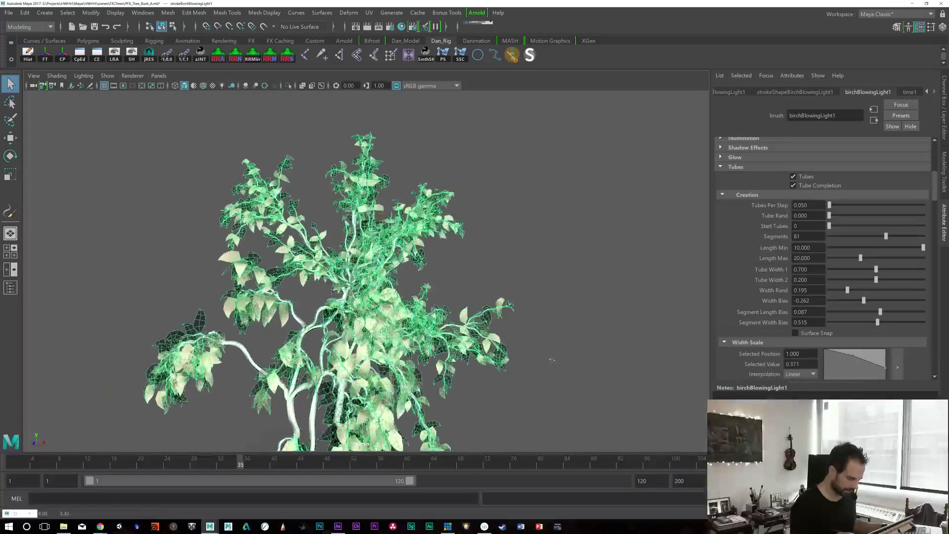
pyautogui.keyDown('alt'); pyautogui.moveTo(533, 339); pyautogui.dragTo(503, 315); pyautogui.keyUp('alt')
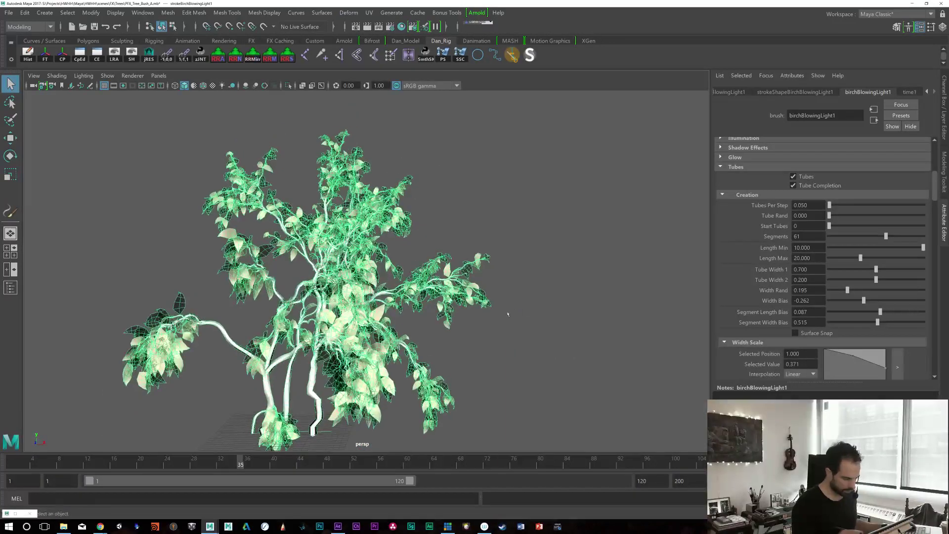
pyautogui.hotkey('alt', 'v')
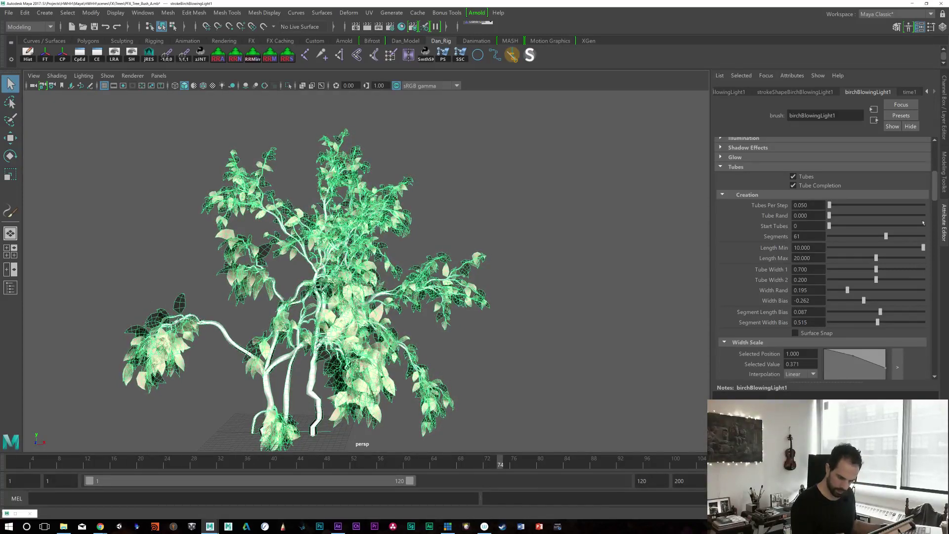
pyautogui.moveTo(931, 186); pyautogui.dragTo(920, 360)
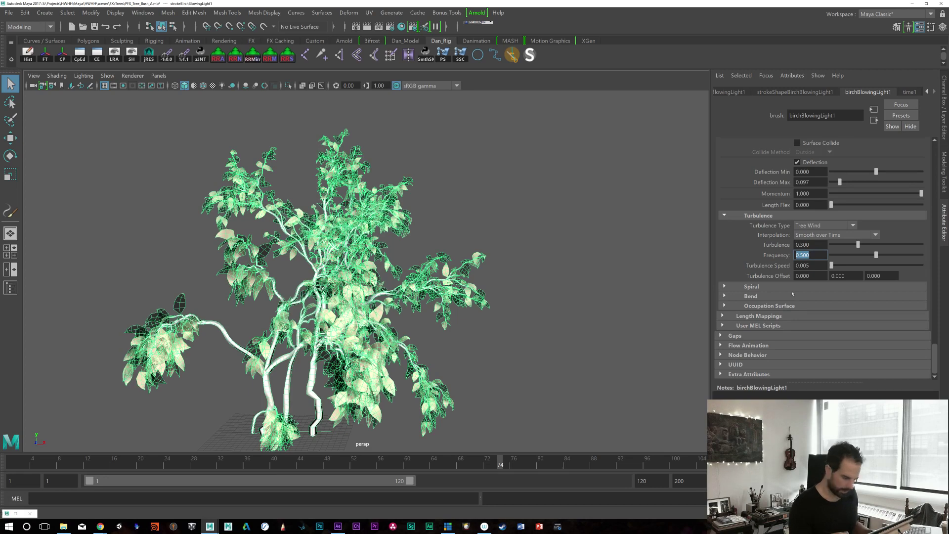
# Step: Set turbulence Frequency to 0.6 and replay from the first frame
pyautogui.write('0.6')
pyautogui.press('Return')
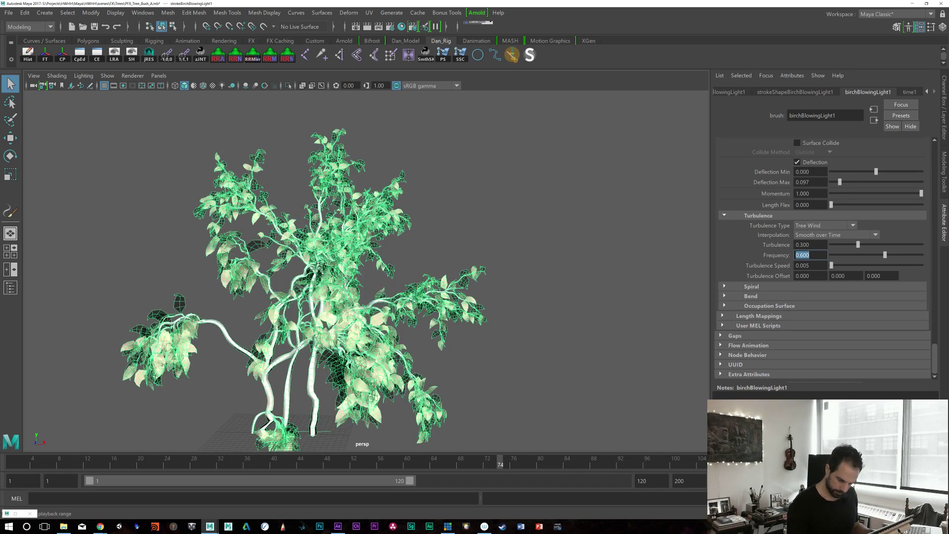
pyautogui.hotkey('alt', 'shift', 'v')
pyautogui.hotkey('alt', 'v')
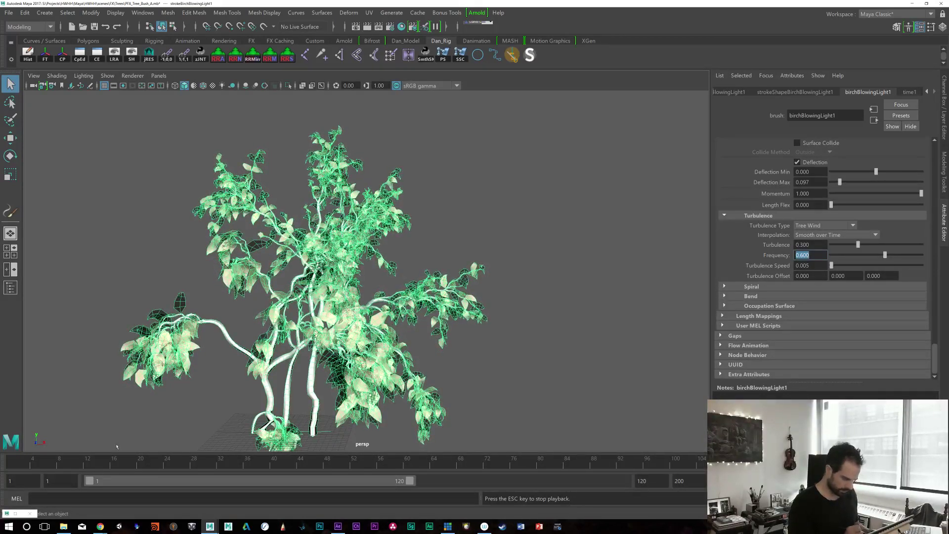
pyautogui.press('Escape')
# Step: Preview Grass Wind turbulence, then return to Tree Wind and play again
pyautogui.click(820, 225)
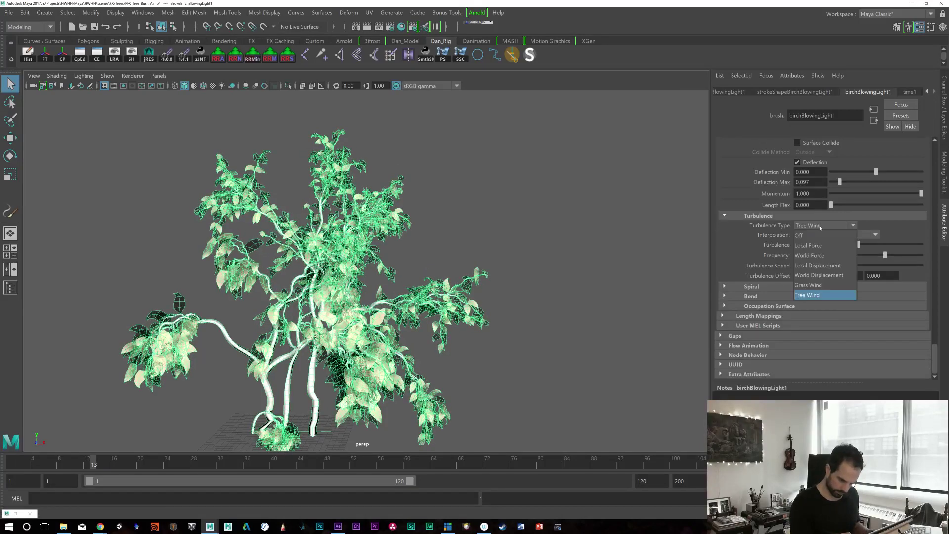
pyautogui.click(809, 286)
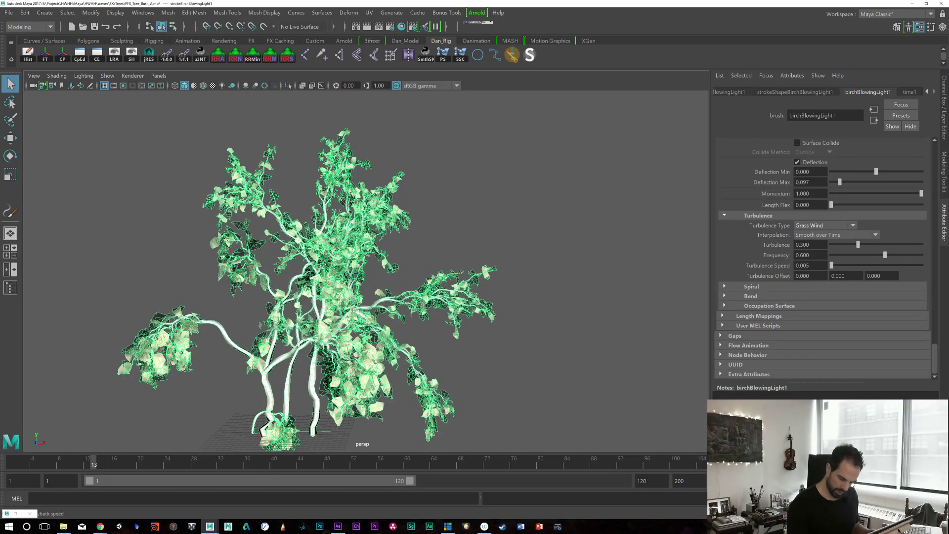
pyautogui.hotkey('alt', 'v')
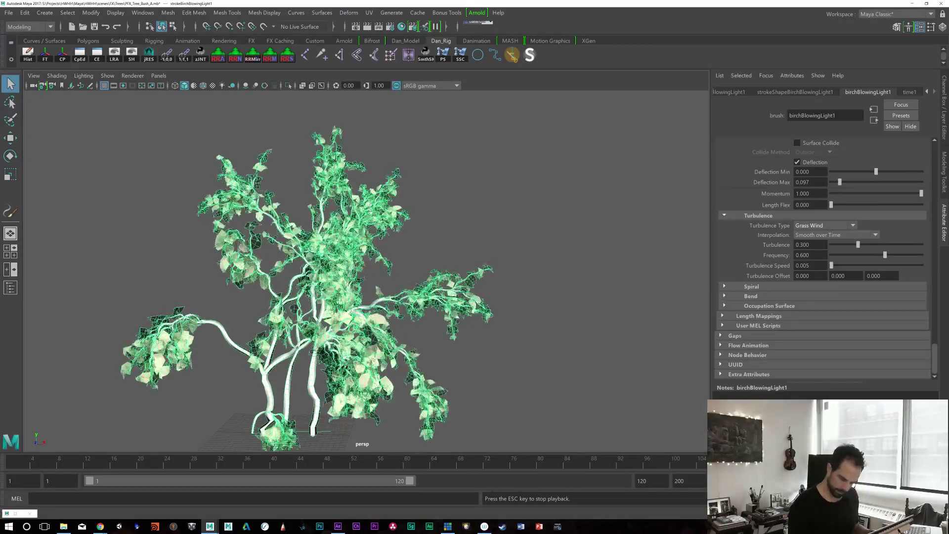
pyautogui.press('Escape')
pyautogui.click(824, 226)
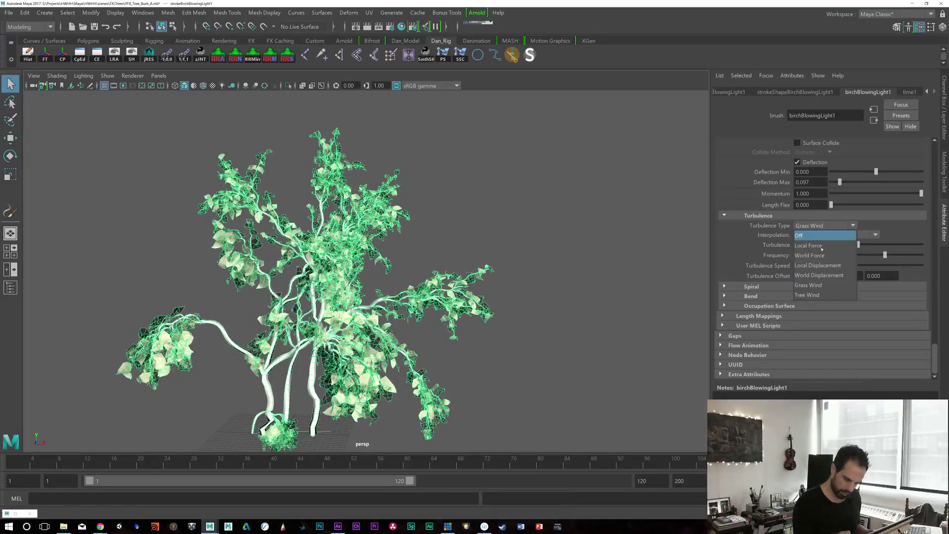
pyautogui.click(814, 295)
pyautogui.hotkey('alt', 'v')
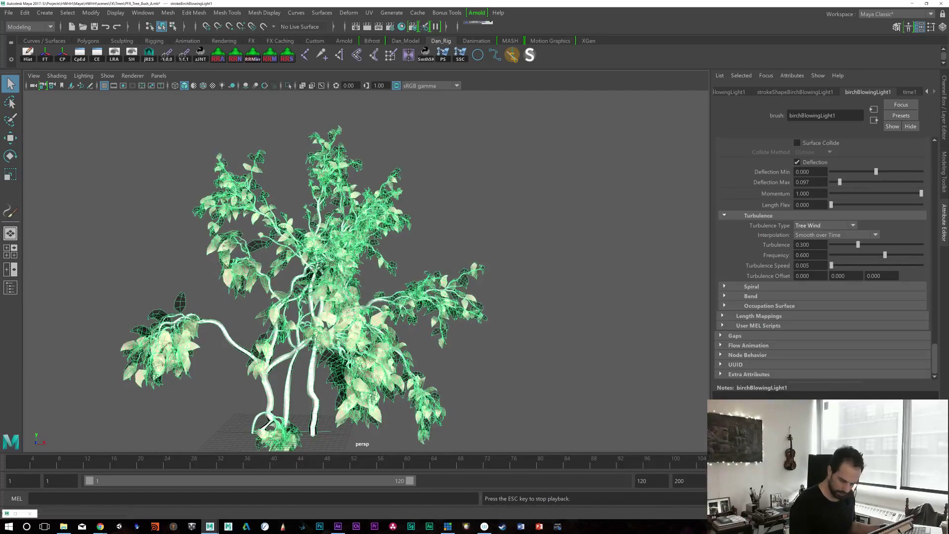
# Step: Set Turbulence 0.4 and Turbulence Speed 0.1, then orbit the bush and play back
pyautogui.click(814, 244)
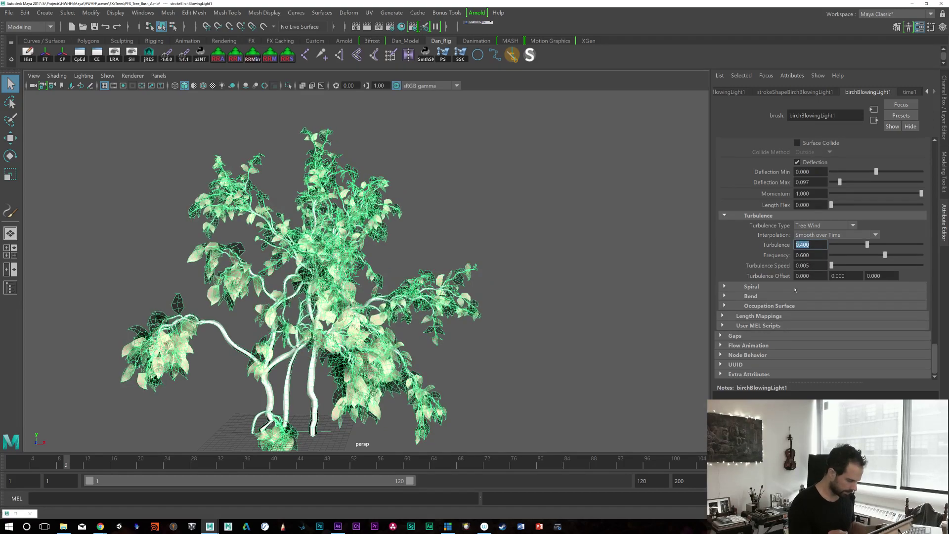
pyautogui.keyDown('alt'); pyautogui.moveTo(445, 370); pyautogui.dragTo(563, 375); pyautogui.keyUp('alt')
pyautogui.keyDown('alt'); pyautogui.moveTo(564, 375); pyautogui.dragTo(612, 368, button='right'); pyautogui.keyUp('alt')
pyautogui.keyDown('alt'); pyautogui.moveTo(612, 367); pyautogui.dragTo(589, 325); pyautogui.keyUp('alt')
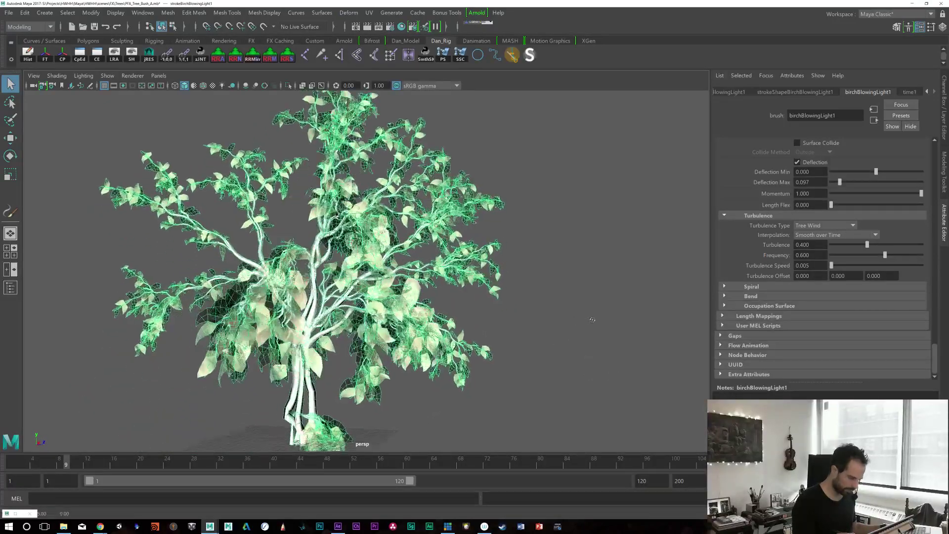
pyautogui.keyDown('alt'); pyautogui.moveTo(589, 326); pyautogui.dragTo(522, 307, button='right'); pyautogui.keyUp('alt')
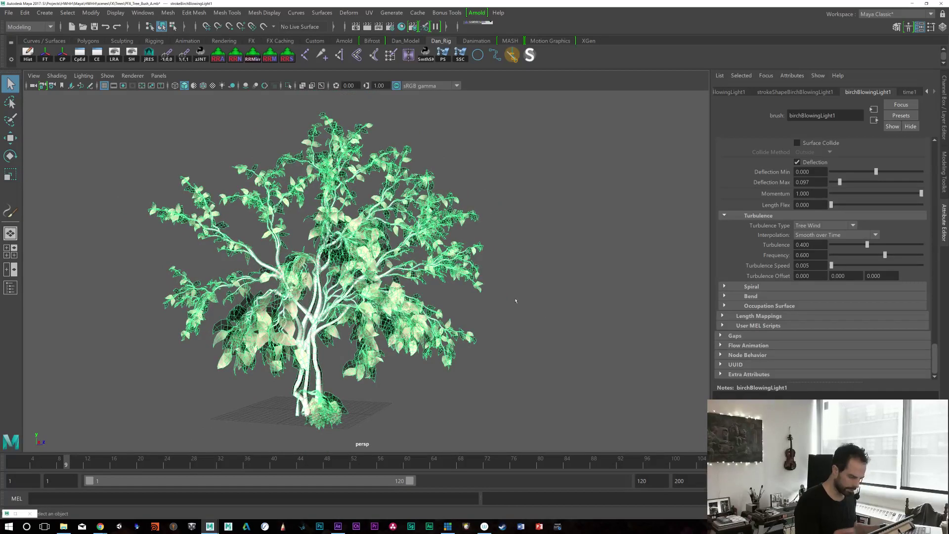
pyautogui.hotkey('alt', 'v')
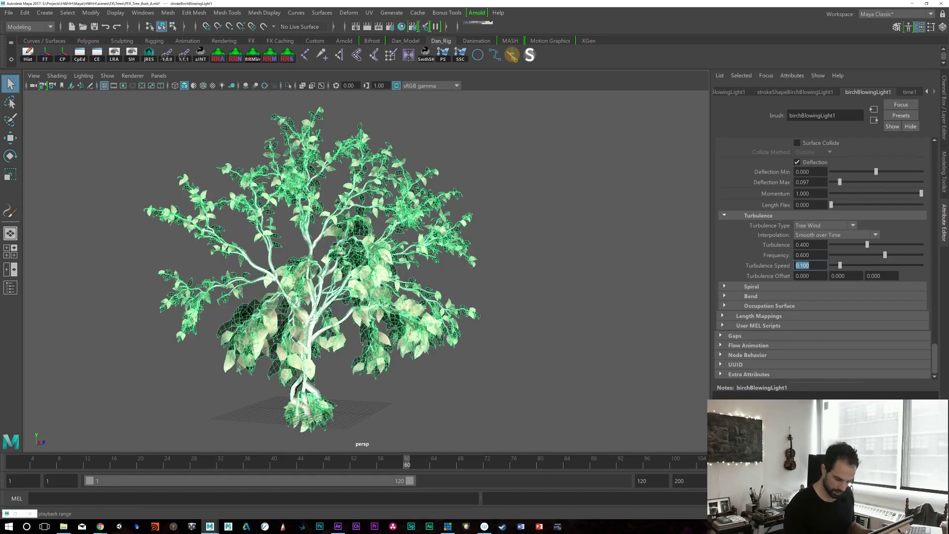
# Step: Replay the wind animation and re-enter the Tree Wind Turbulence value of 0.300
pyautogui.hotkey('shift', 'alt', 'v')
pyautogui.hotkey('alt', 'v')
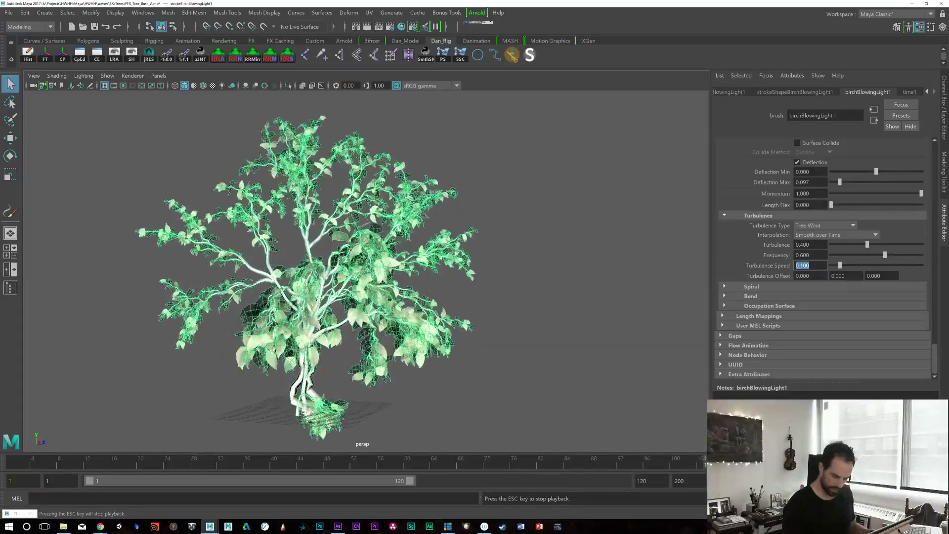
pyautogui.press('Escape')
pyautogui.click(809, 245)
pyautogui.doubleClick(809, 245)
pyautogui.press('BackSpace')
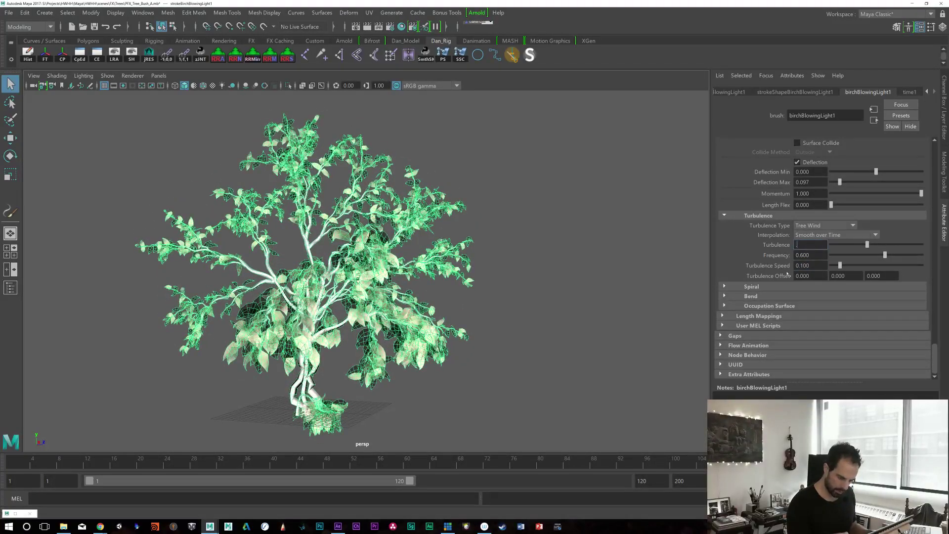
pyautogui.hotkey('alt', 'v')
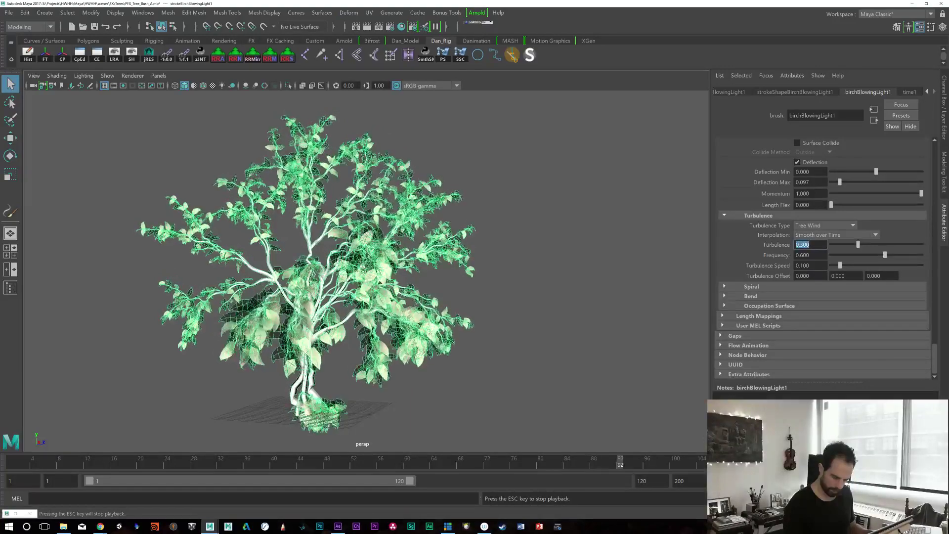
# Step: Set the turbulence Frequency to 0.400, replay the sway, and save the scene
pyautogui.click(809, 255)
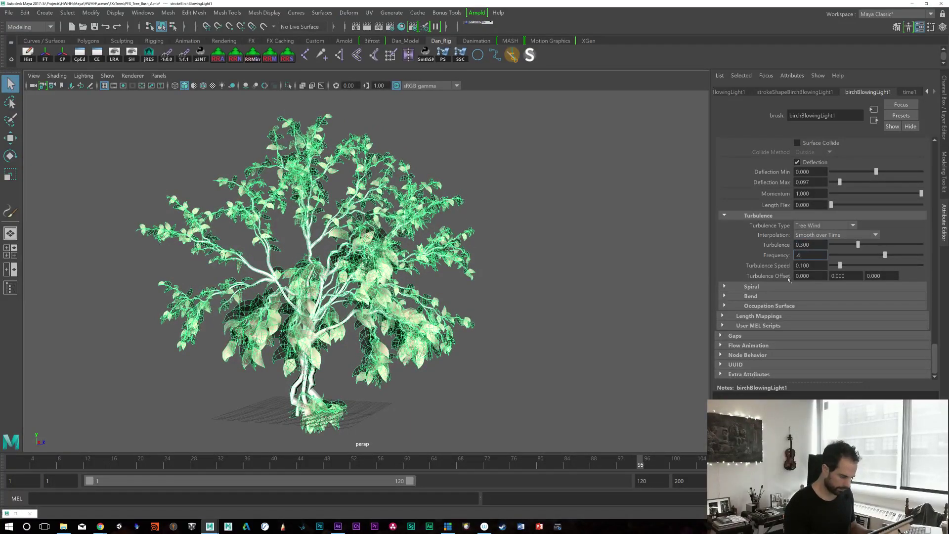
pyautogui.hotkey('alt', 'shift', 'v')
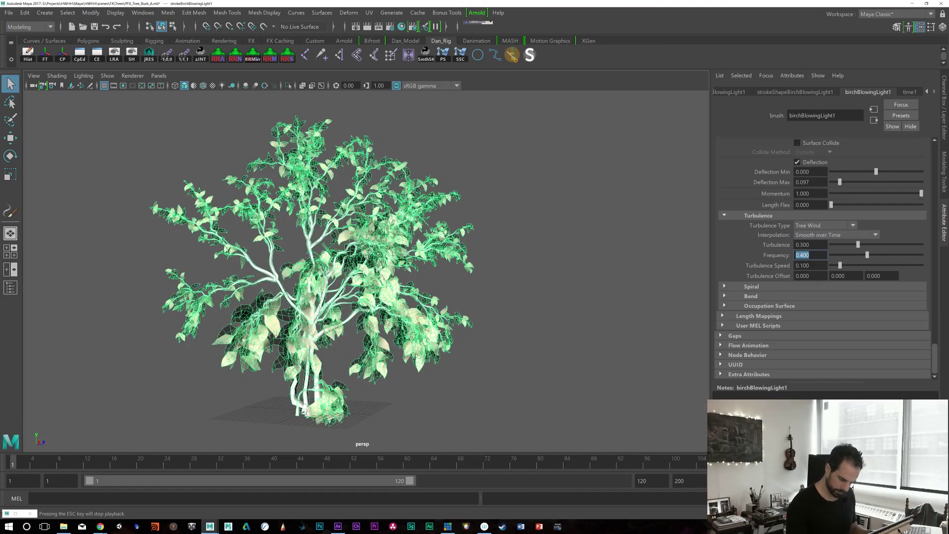
pyautogui.hotkey('alt', 'v')
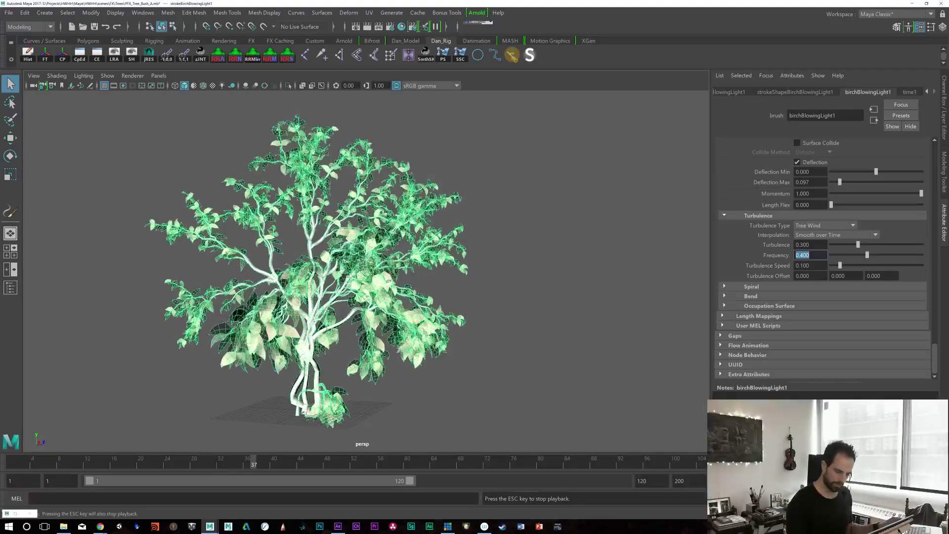
pyautogui.hotkey('ctrl', 's')
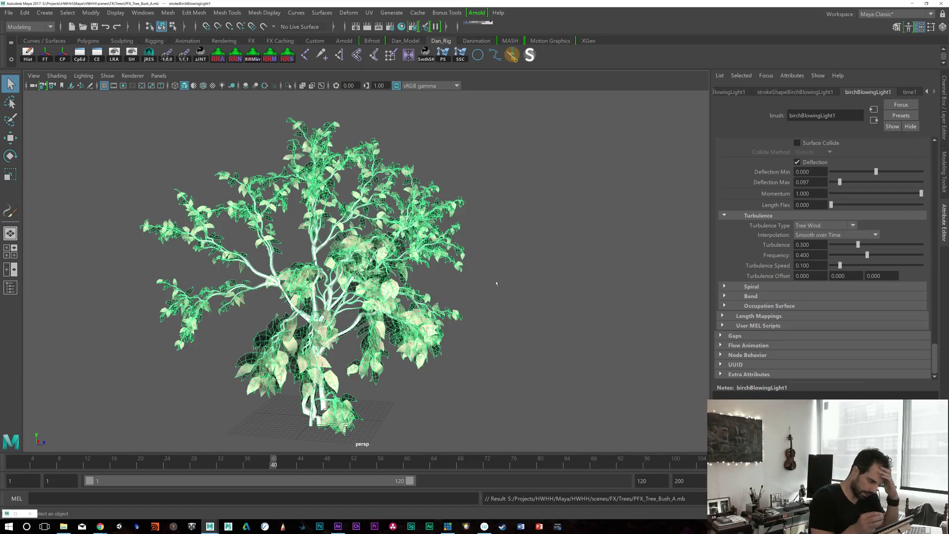
pyautogui.click(385, 26)
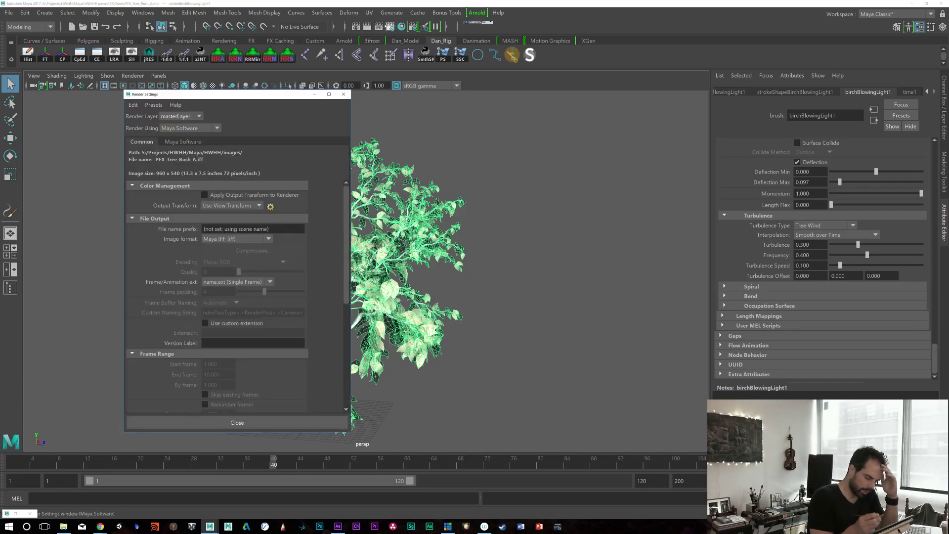
# Step: Set the render image size to the 2k Square preset (2048 × 2048) and show the resolution gate
pyautogui.scroll(-5, 342, 317)
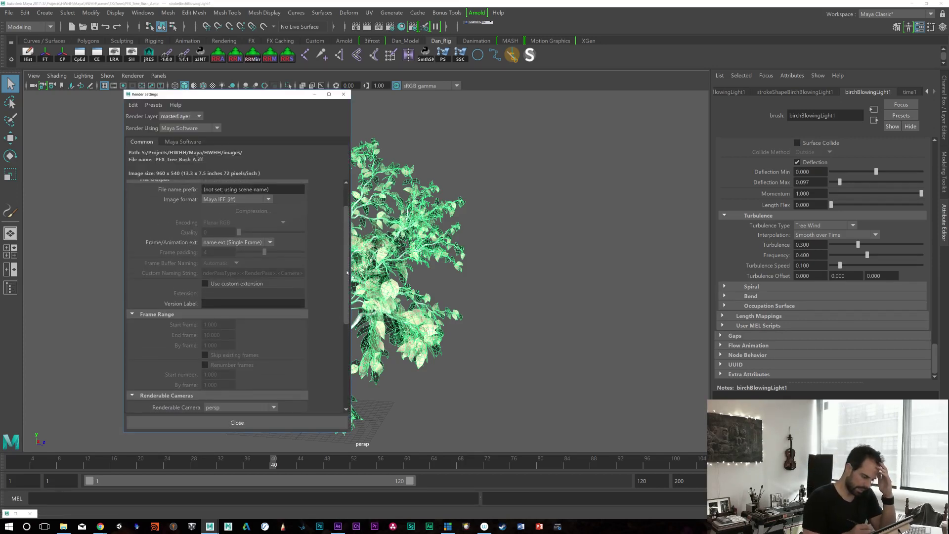
pyautogui.scroll(-4, 342, 317)
pyautogui.click(222, 322)
pyautogui.click(235, 285)
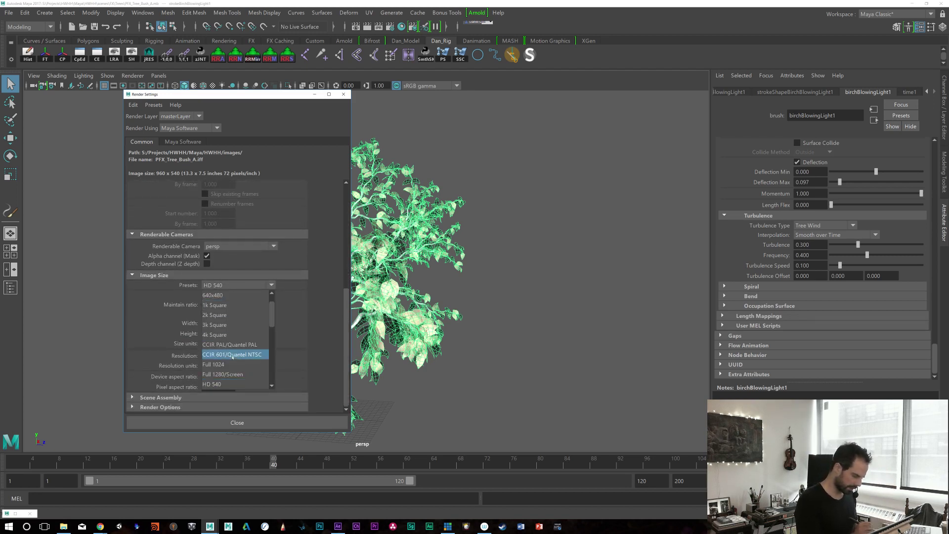
pyautogui.click(229, 325)
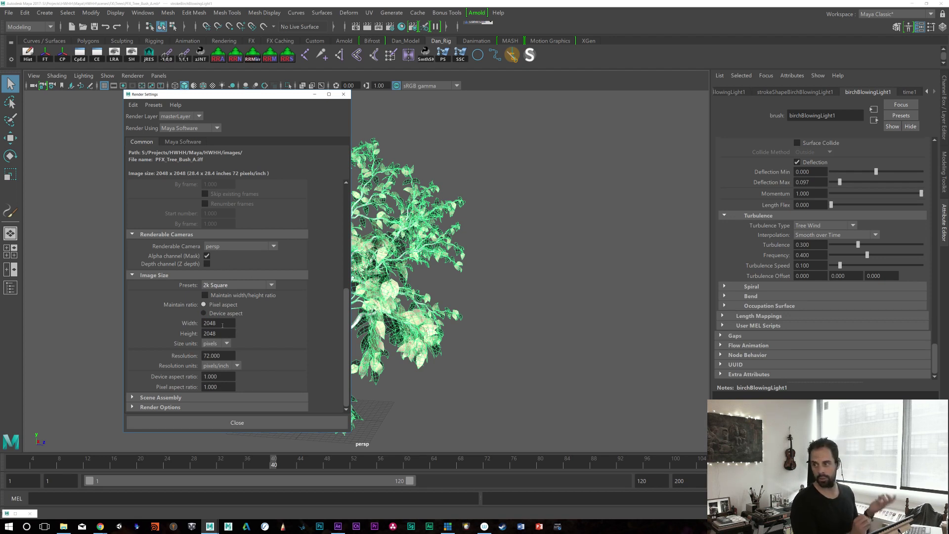
pyautogui.click(269, 422)
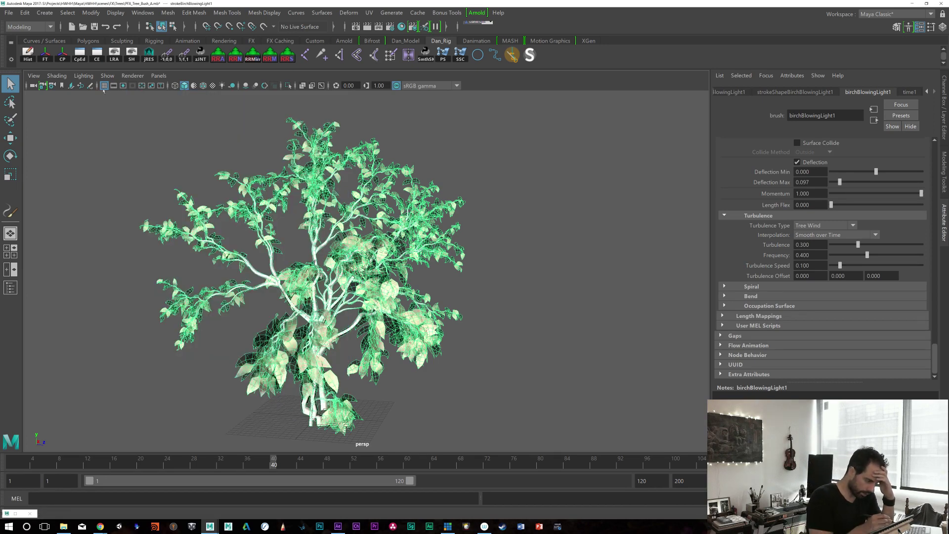
pyautogui.click(124, 86)
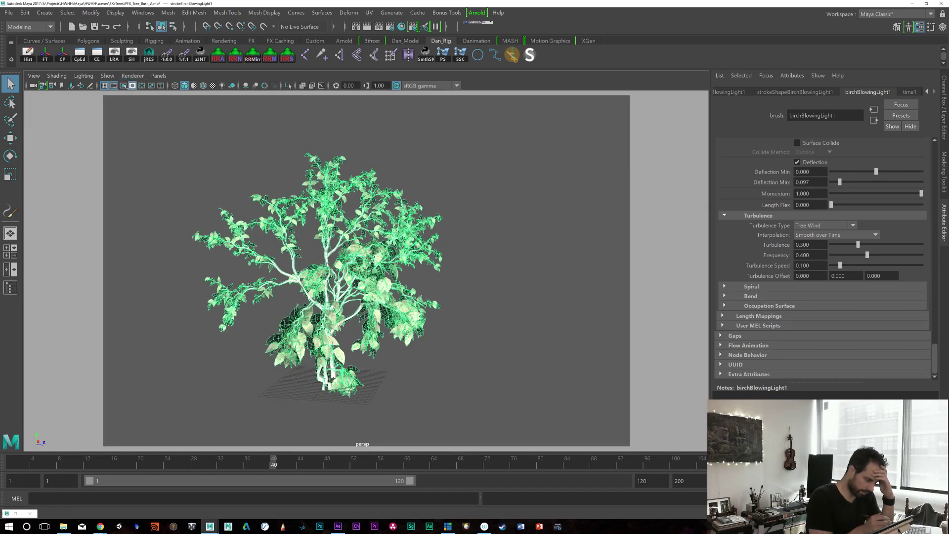
# Step: Create camera1 via Create › Cameras › Camera and look through it in the viewport
pyautogui.keyDown('alt'); pyautogui.moveTo(531, 363); pyautogui.dragTo(500, 356); pyautogui.keyUp('alt')
pyautogui.keyDown('alt'); pyautogui.moveTo(500, 356); pyautogui.dragTo(550, 381, button='right'); pyautogui.keyUp('alt')
pyautogui.keyDown('alt'); pyautogui.moveTo(550, 381); pyautogui.dragTo(540, 380); pyautogui.keyUp('alt')
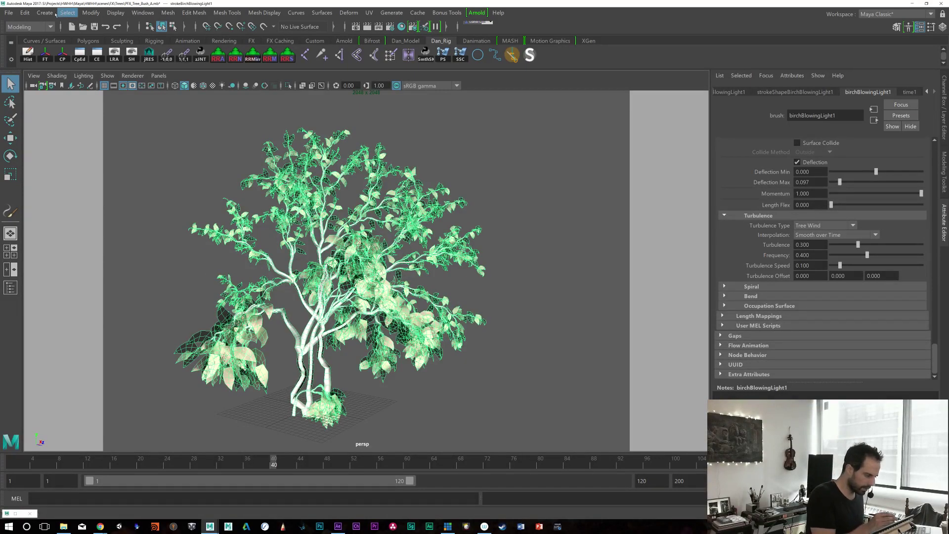
pyautogui.click(90, 12)
pyautogui.moveTo(99, 77)
pyautogui.click(177, 86)
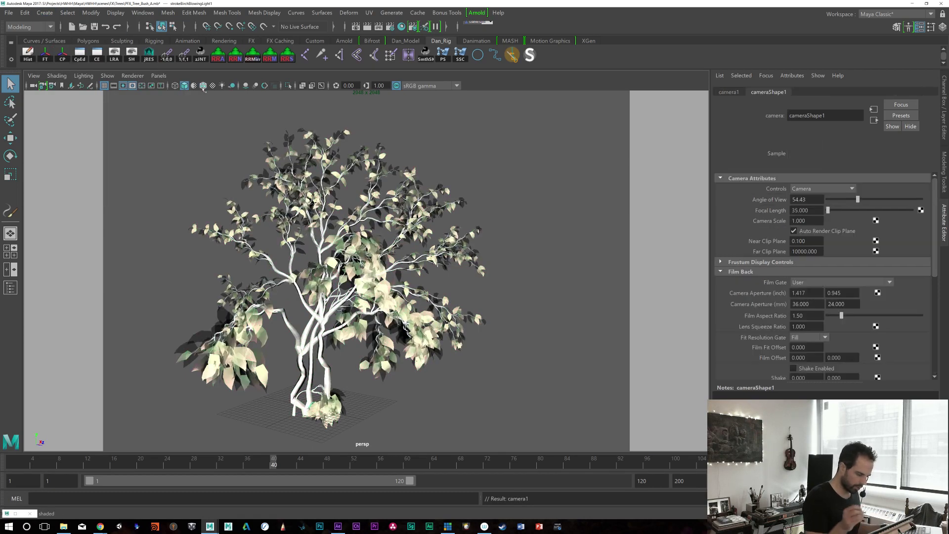
pyautogui.click(160, 76)
pyautogui.moveTo(223, 84)
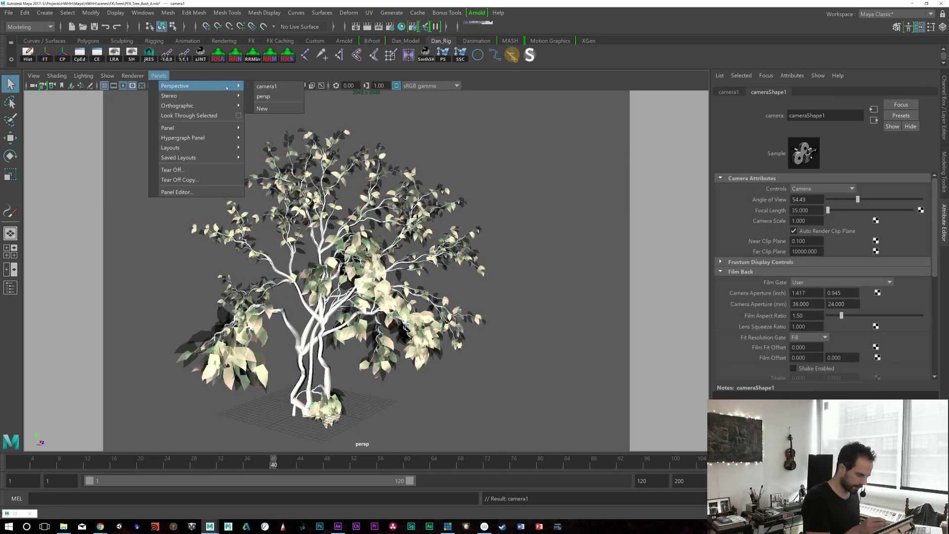
pyautogui.click(288, 86)
# Step: Frame the whole birch bush through camera1, play back with end frame 120, and select the stroke
pyautogui.keyDown('alt'); pyautogui.moveTo(376, 306); pyautogui.dragTo(437, 316); pyautogui.keyUp('alt')
pyautogui.keyDown('alt'); pyautogui.moveTo(438, 316); pyautogui.dragTo(277, 316, button='right'); pyautogui.keyUp('alt')
pyautogui.keyDown('alt'); pyautogui.moveTo(331, 315); pyautogui.dragTo(568, 366); pyautogui.keyUp('alt')
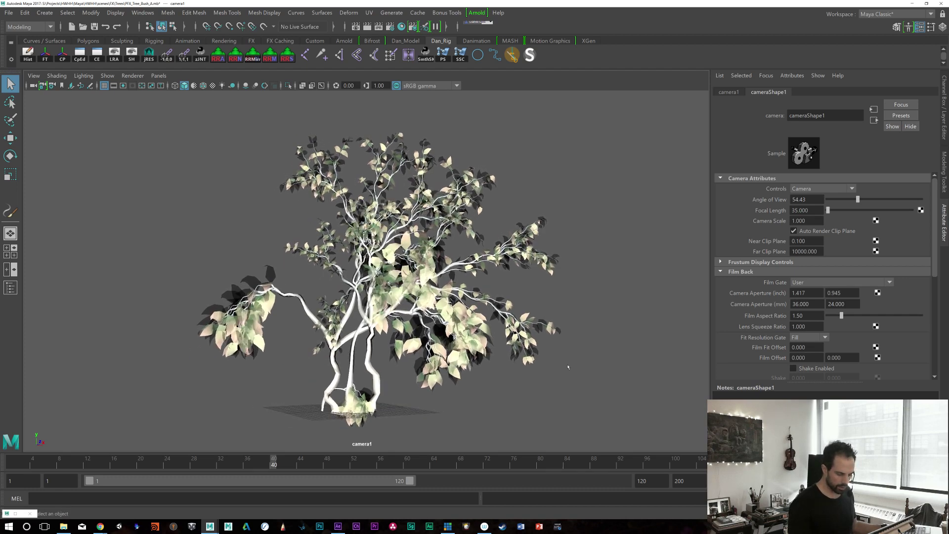
pyautogui.hotkey('alt', 'v')
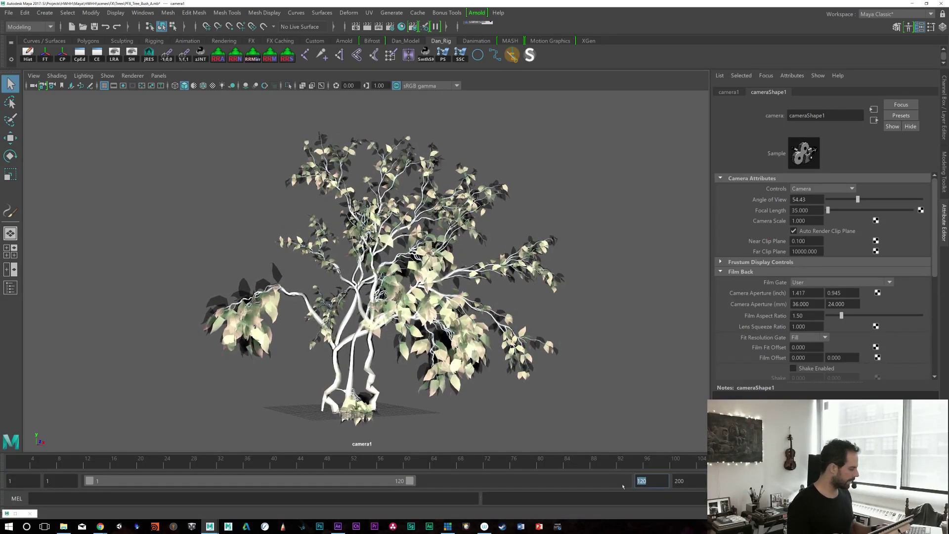
pyautogui.doubleClick(687, 480)
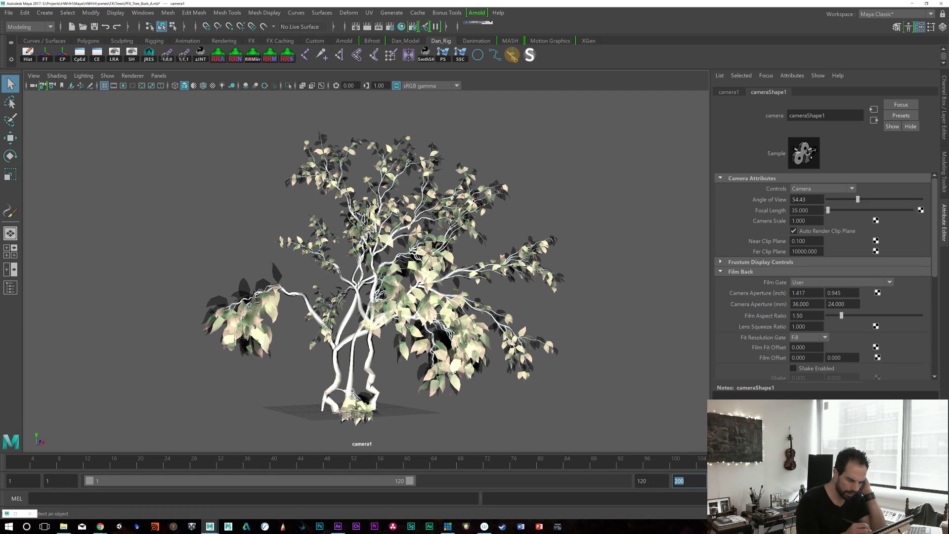
pyautogui.click(356, 306)
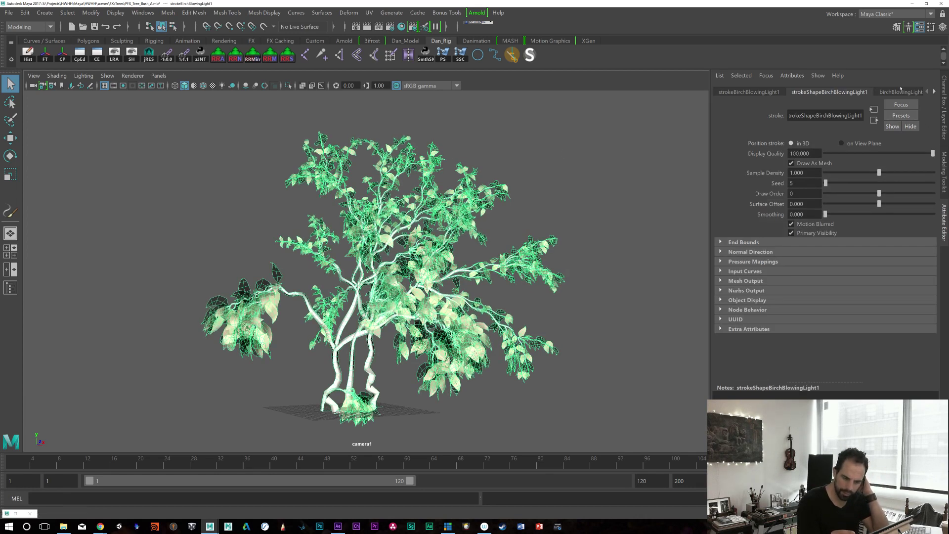
# Step: Expand the brush's Tubes › Behavior › Turbulence settings, keeping Smooth over Time interpolation
pyautogui.click(900, 91)
pyautogui.click(933, 92)
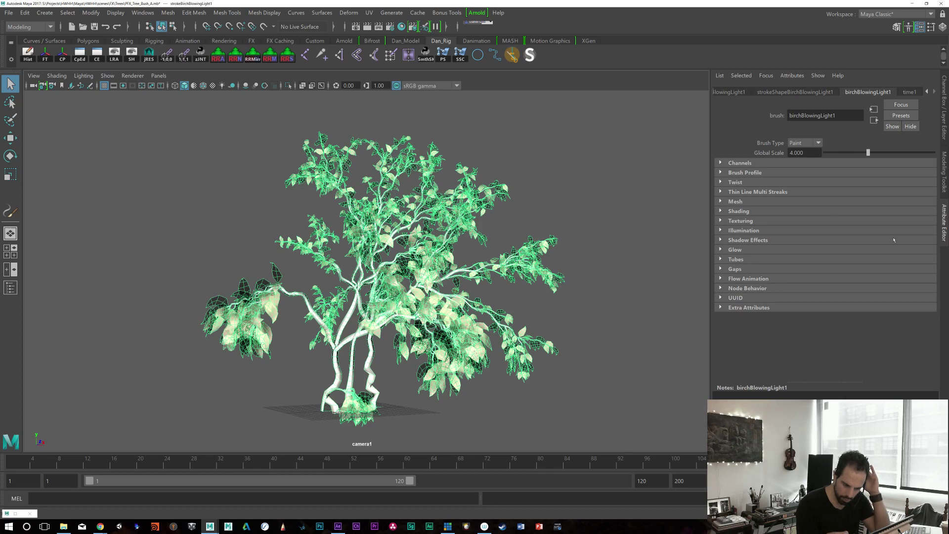
pyautogui.click(720, 259)
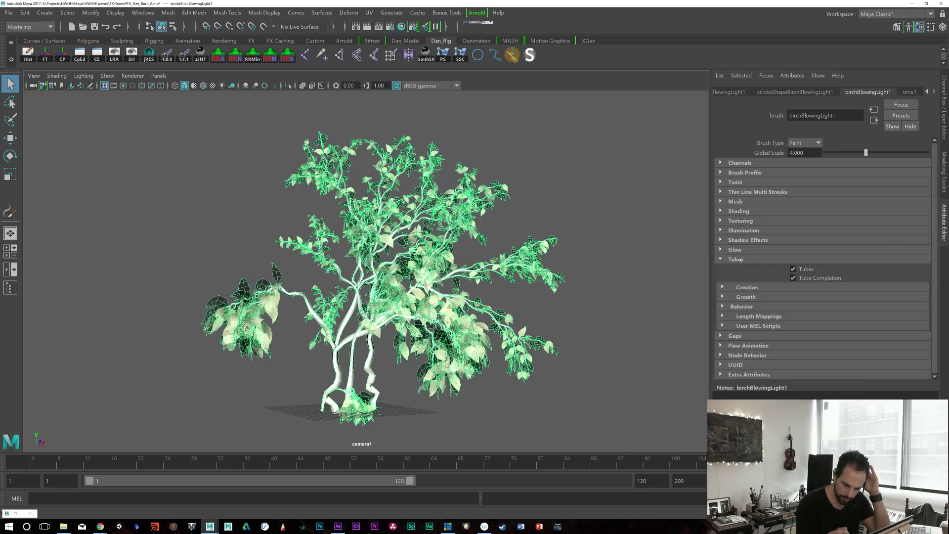
pyautogui.click(721, 306)
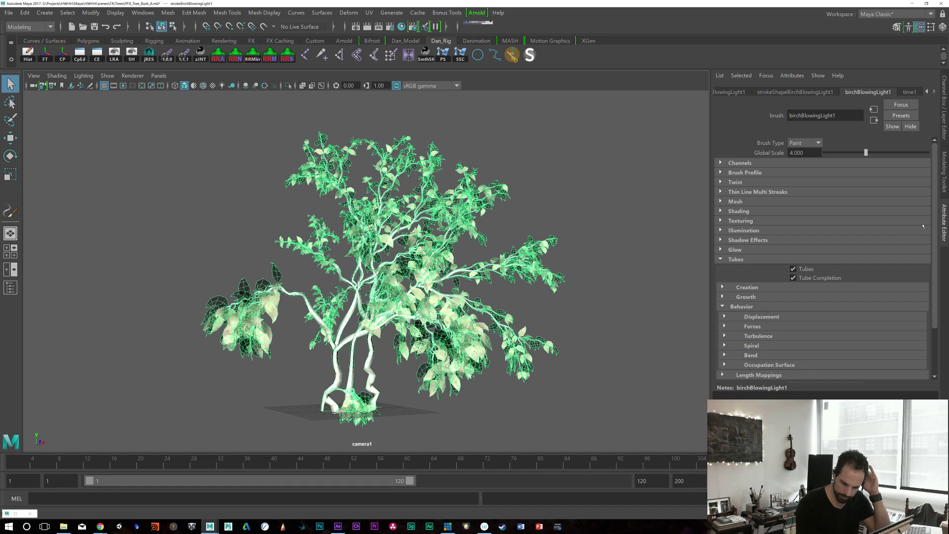
pyautogui.click(724, 335)
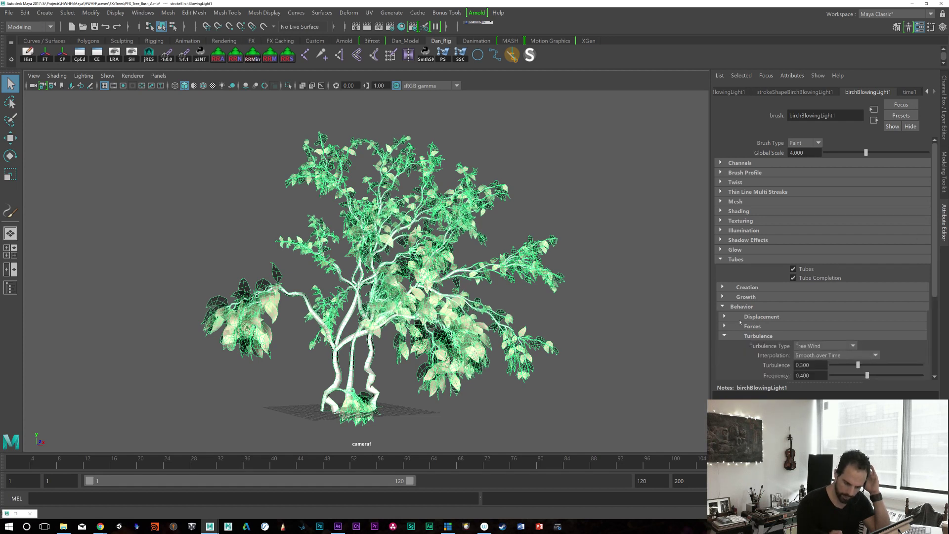
pyautogui.moveTo(931, 239); pyautogui.dragTo(926, 295)
pyautogui.click(874, 260)
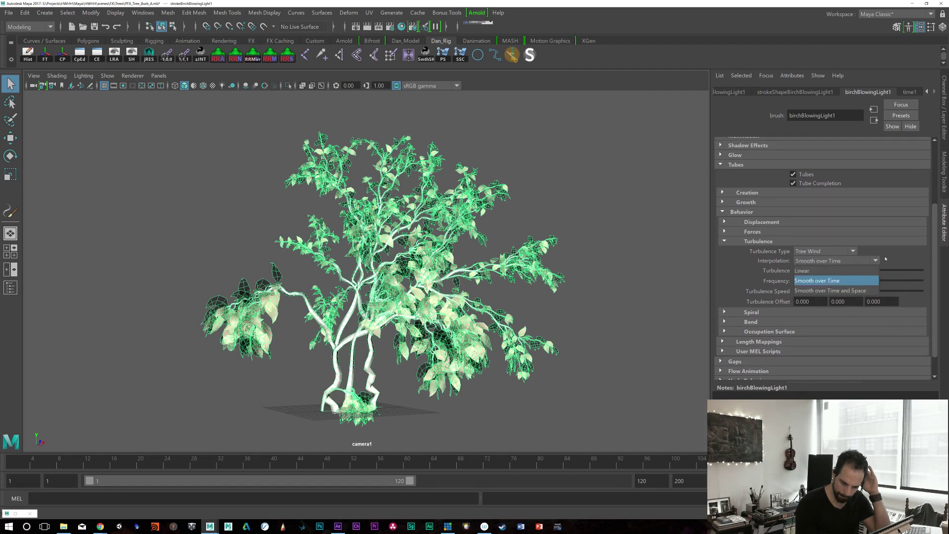
pyautogui.click(898, 257)
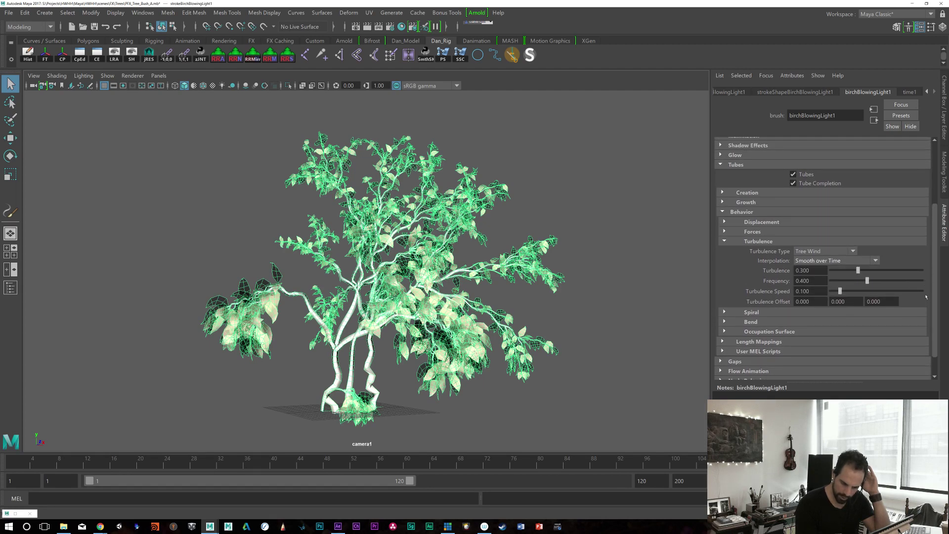
pyautogui.moveTo(932, 260); pyautogui.dragTo(936, 282)
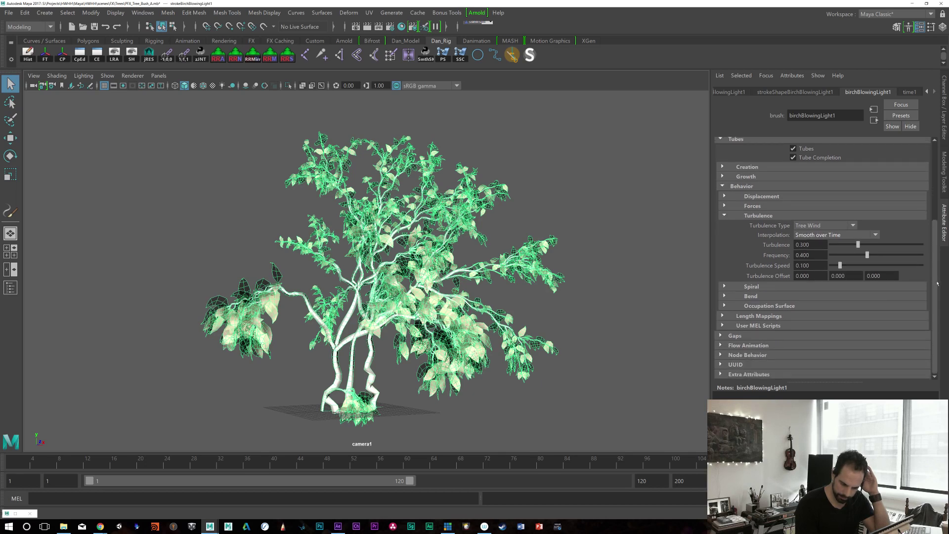
# Step: Inspect the Flow Animation, UUID and Node Behavior sections, then show strokeShapeBirchBlowingLight1 attributes
pyautogui.click(727, 345)
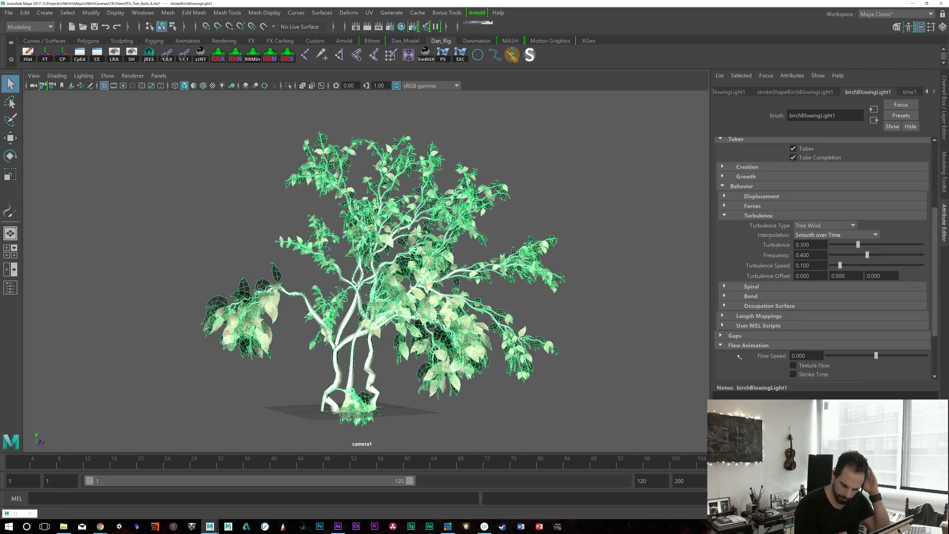
pyautogui.moveTo(933, 284); pyautogui.dragTo(934, 326)
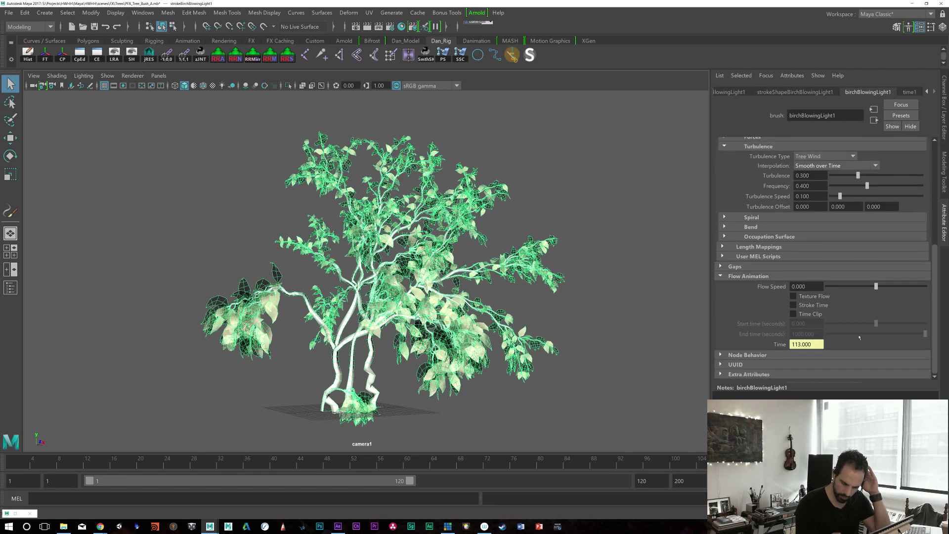
pyautogui.click(720, 276)
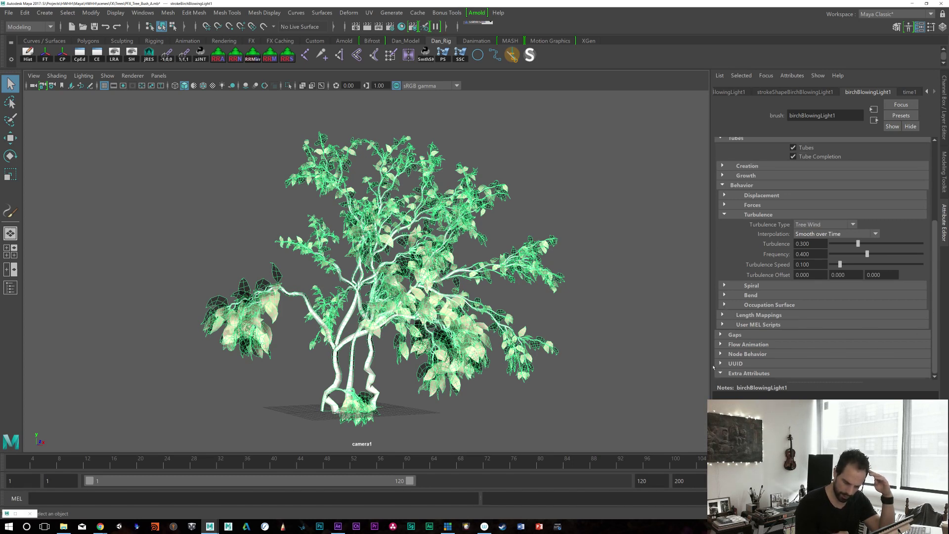
pyautogui.click(720, 363)
pyautogui.click(730, 363)
pyautogui.click(730, 354)
pyautogui.scroll(-3, 856, 339)
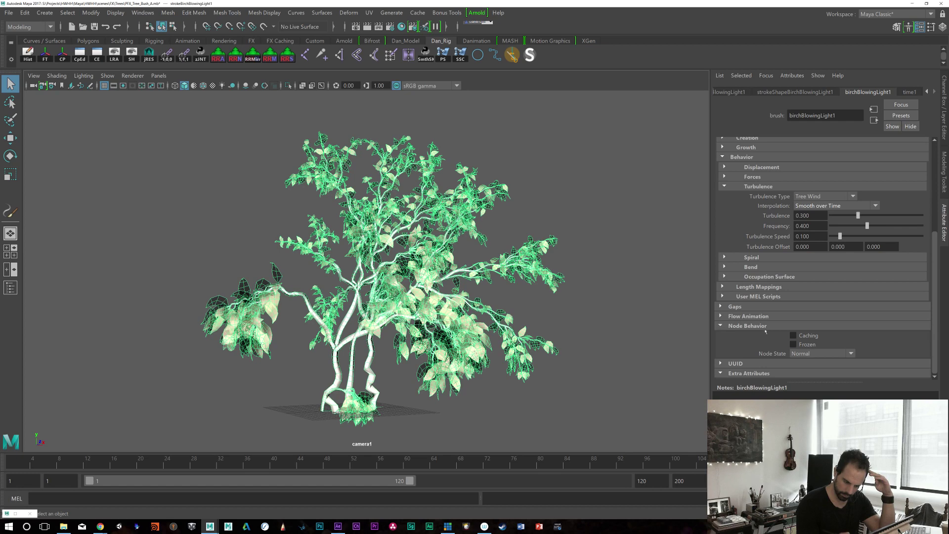
pyautogui.click(828, 354)
pyautogui.click(892, 344)
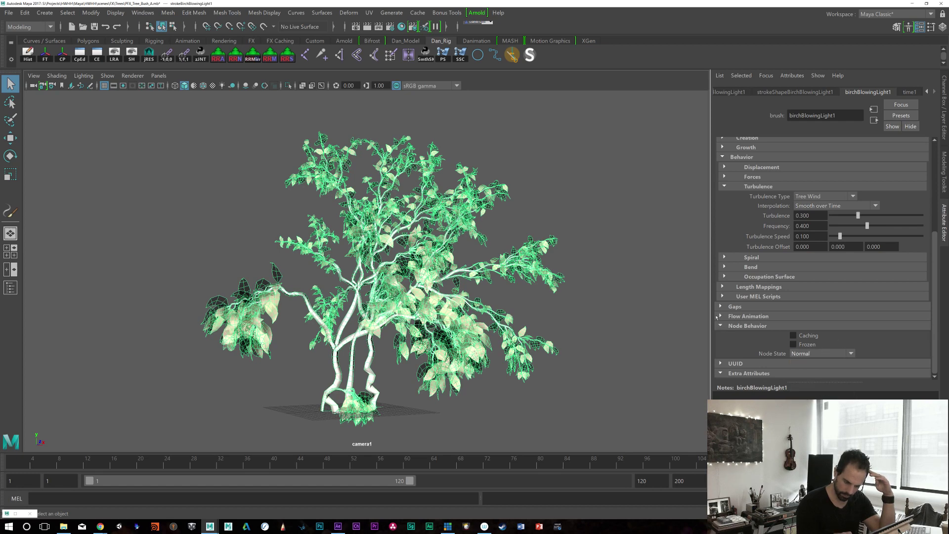
pyautogui.click(721, 325)
pyautogui.moveTo(930, 298); pyautogui.dragTo(939, 223)
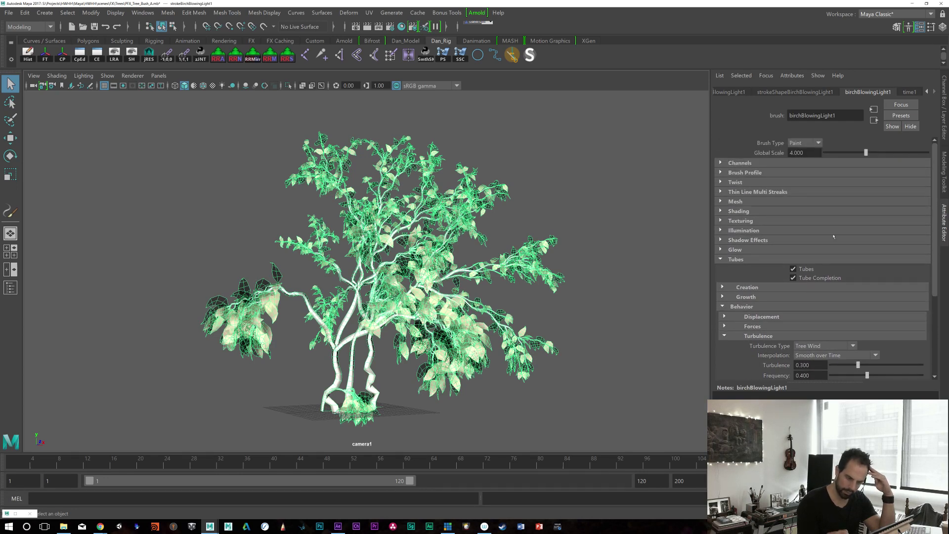
pyautogui.click(815, 93)
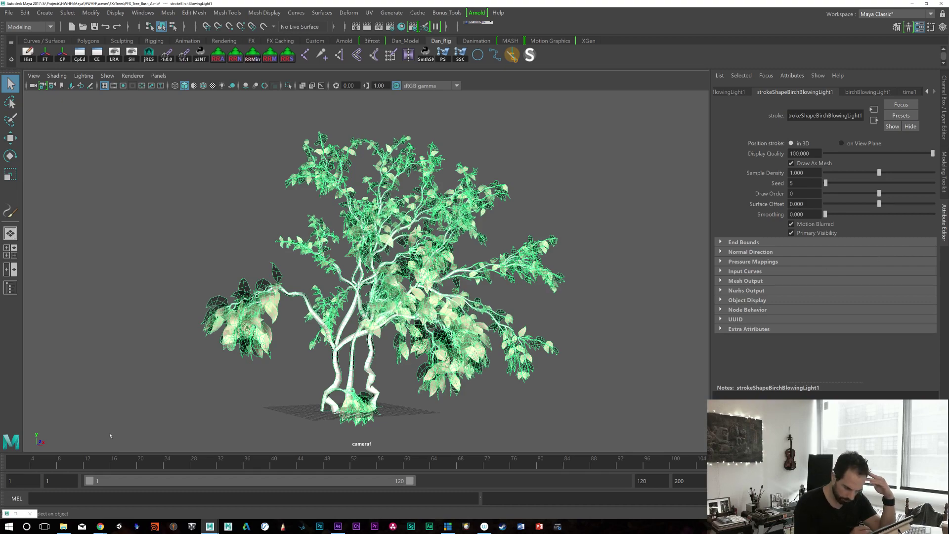
# Step: Show the 2048 × 2048 resolution gate in camera1 while scrubbing the wind animation
pyautogui.moveTo(38, 459); pyautogui.dragTo(652, 479)
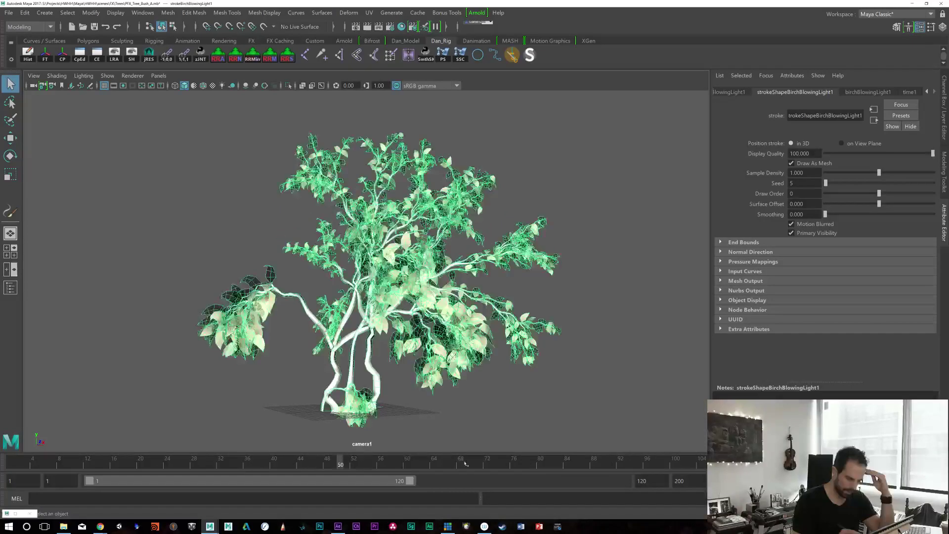
pyautogui.press('Escape')
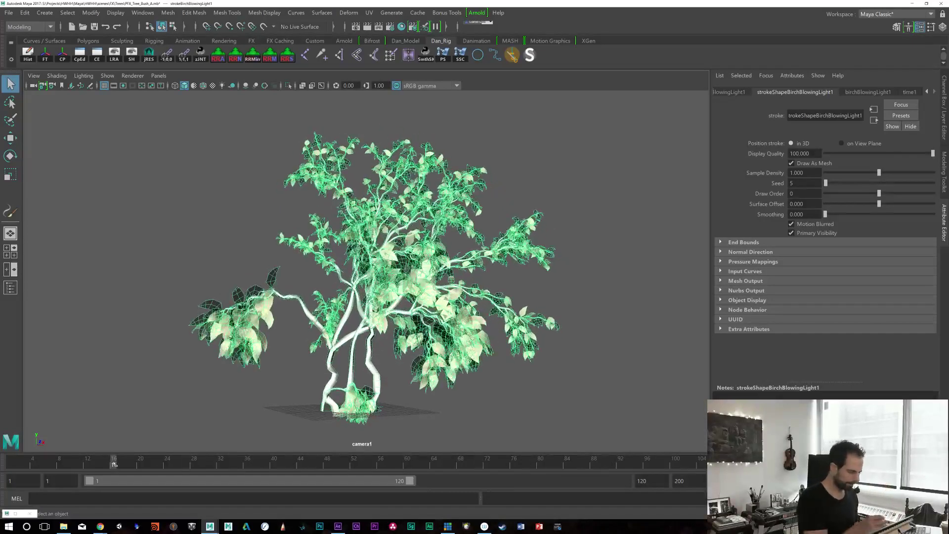
pyautogui.click(123, 85)
pyautogui.keyDown('alt'); pyautogui.moveTo(425, 354); pyautogui.dragTo(479, 348); pyautogui.keyUp('alt')
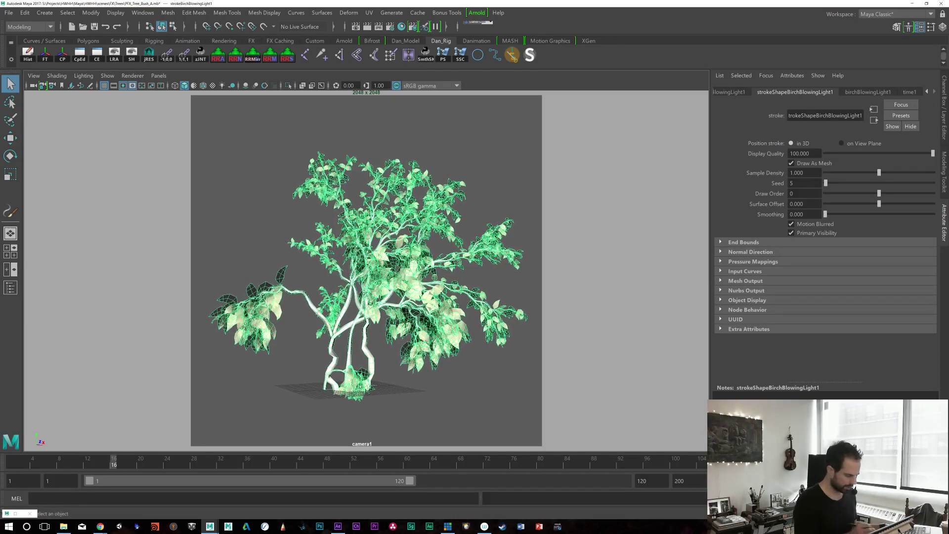
# Step: Play back the wind sway, save as PFX_Tree_Bush_A.mb, and return to birchBlowingLight1 attributes
pyautogui.moveTo(144, 462); pyautogui.dragTo(677, 469)
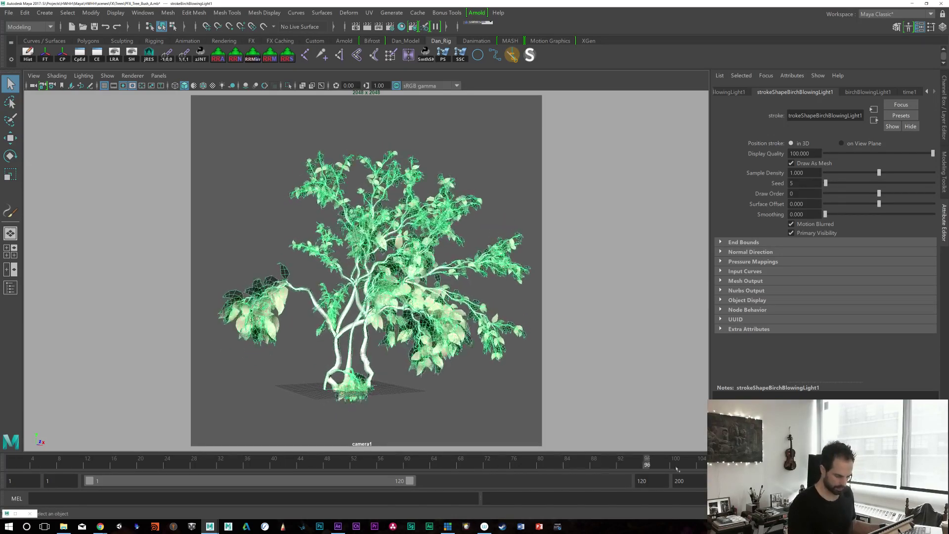
pyautogui.hotkey('alt', 'v')
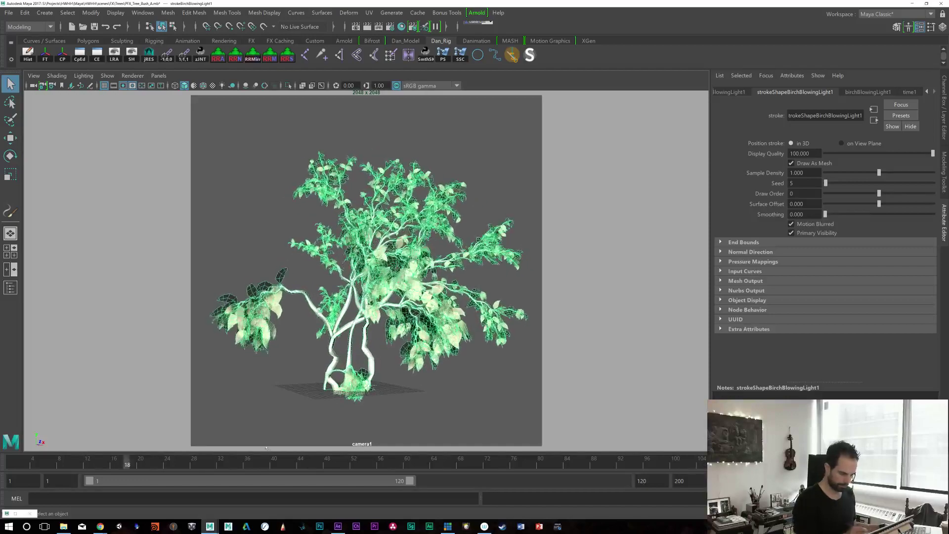
pyautogui.press('Escape')
pyautogui.hotkey('ctrl', 's')
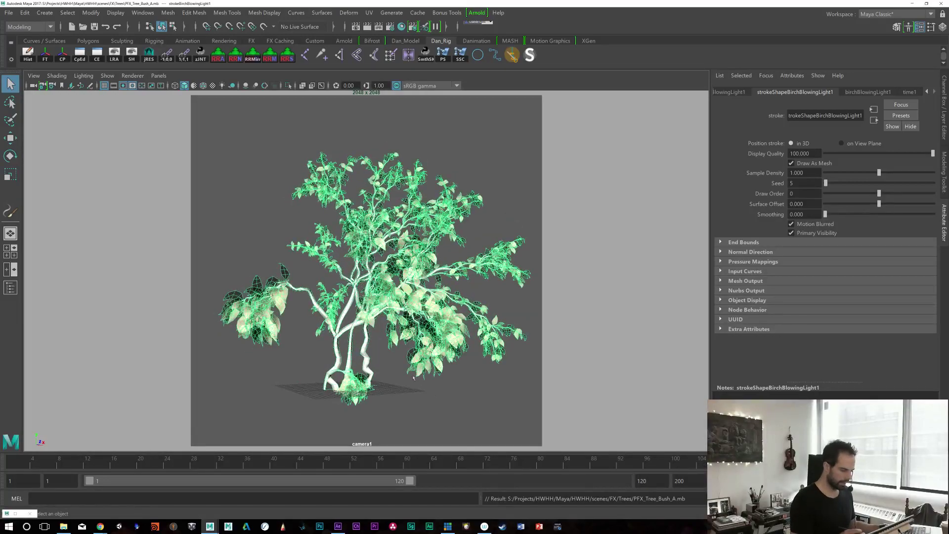
pyautogui.hotkey('alt', 'v')
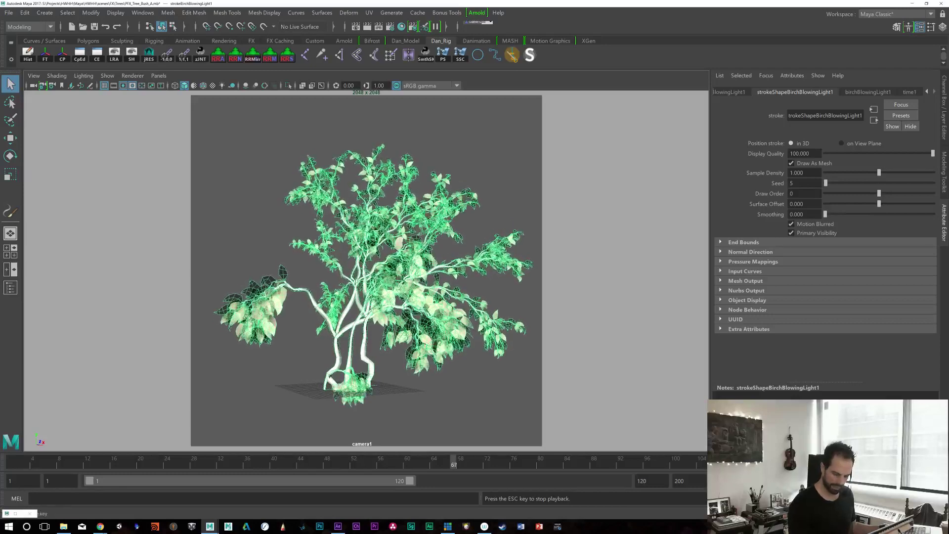
pyautogui.press('Escape')
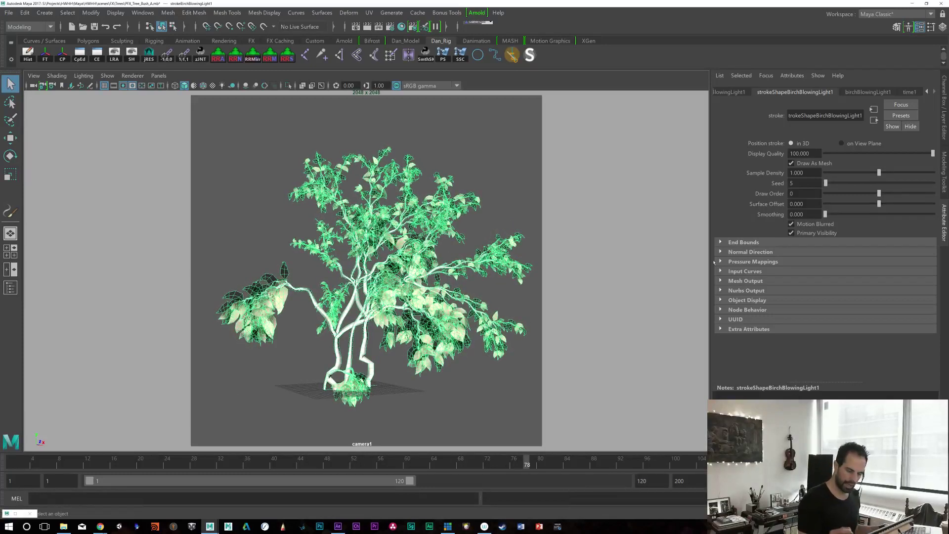
pyautogui.click(869, 92)
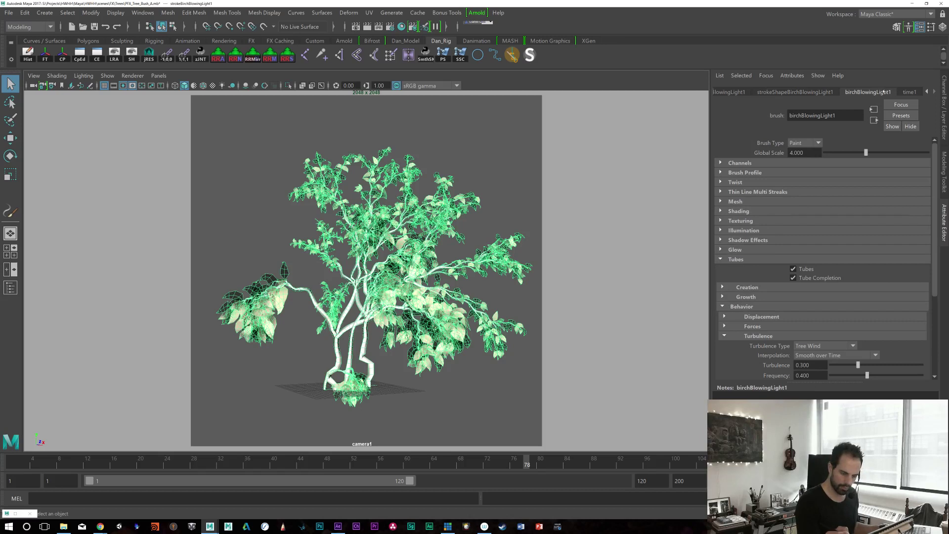
# Step: Lower the turbulence Frequency to 0.300 and play the animation from frame 1
pyautogui.scroll(-5, 932, 230)
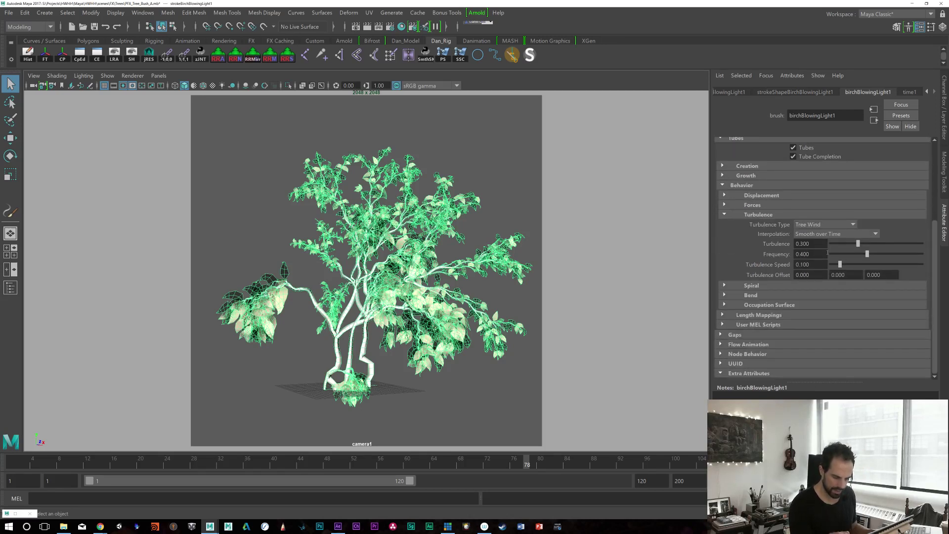
pyautogui.write('.3')
pyautogui.press('Return')
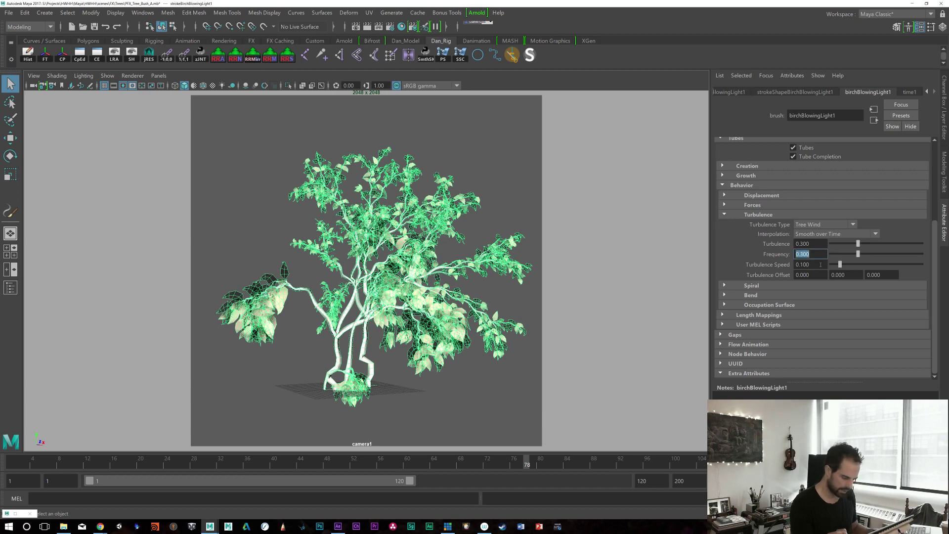
pyautogui.hotkey('alt', 'shift', 'v')
pyautogui.hotkey('alt', 'v')
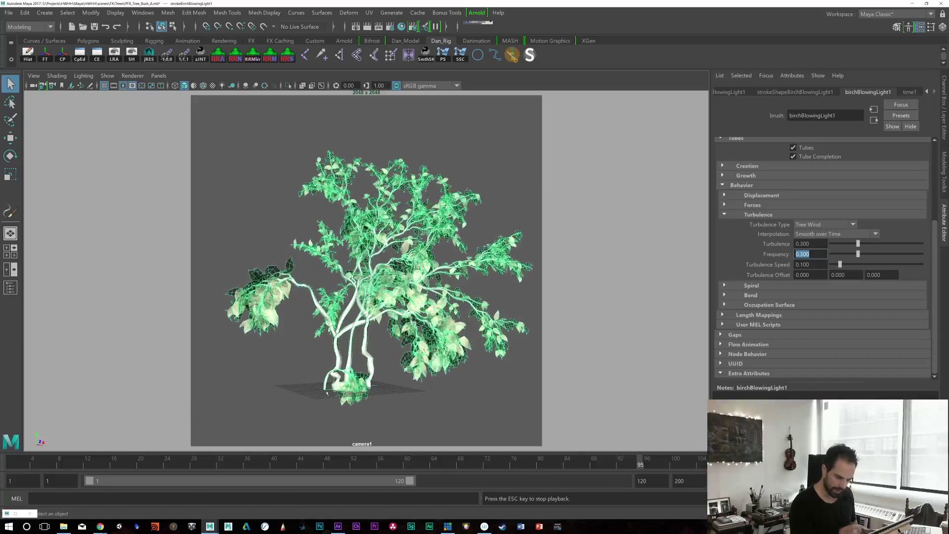
pyautogui.press('Escape')
# Step: Set turbulence Interpolation to Smooth over Time and Space and replay the sway
pyautogui.click(835, 233)
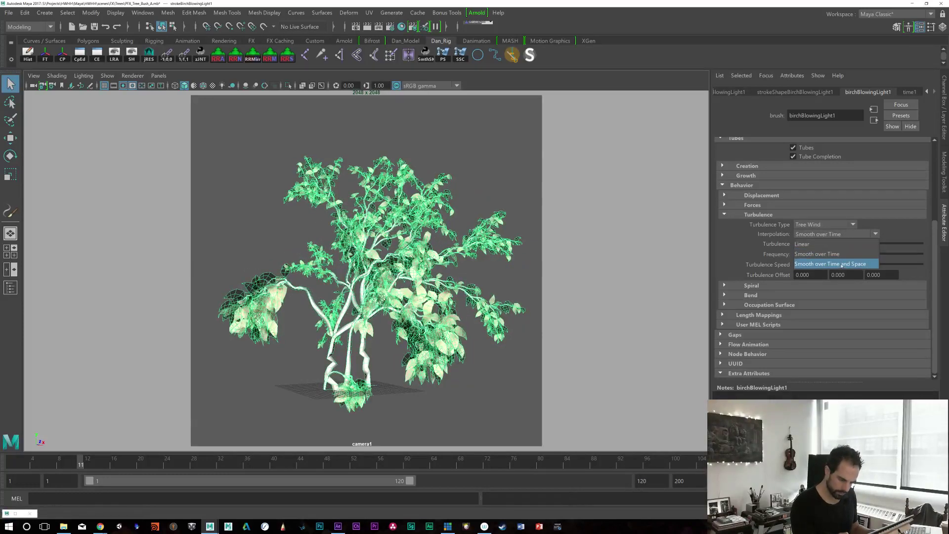
pyautogui.click(834, 263)
pyautogui.hotkey('alt', 'v')
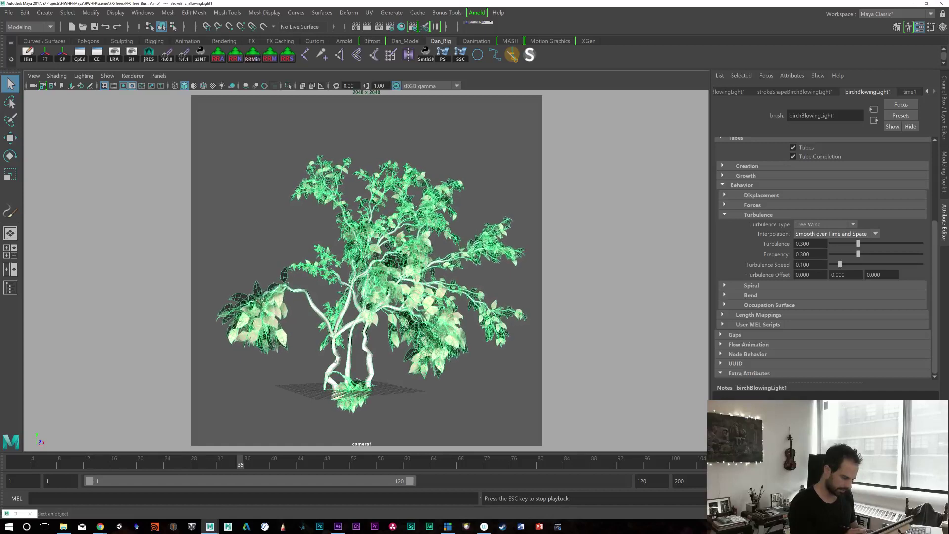
pyautogui.press('Escape')
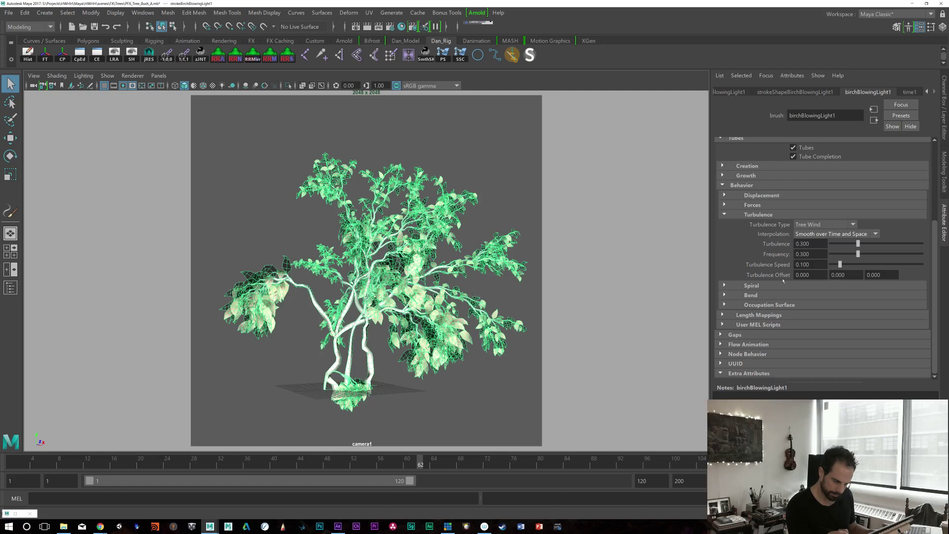
pyautogui.click(725, 294)
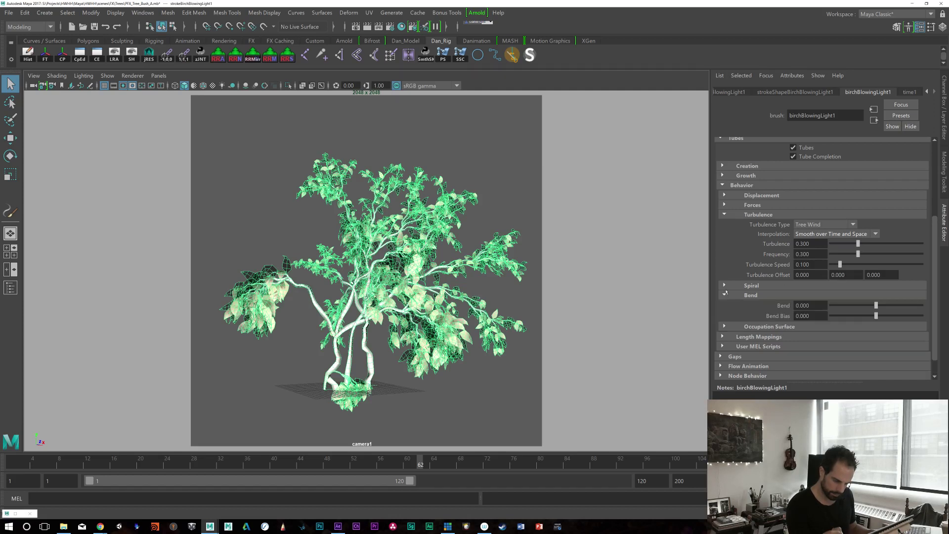
# Step: Set displacement Noise to 0 and lower Curl from 0.045 to 0.022, replaying between changes
pyautogui.click(724, 285)
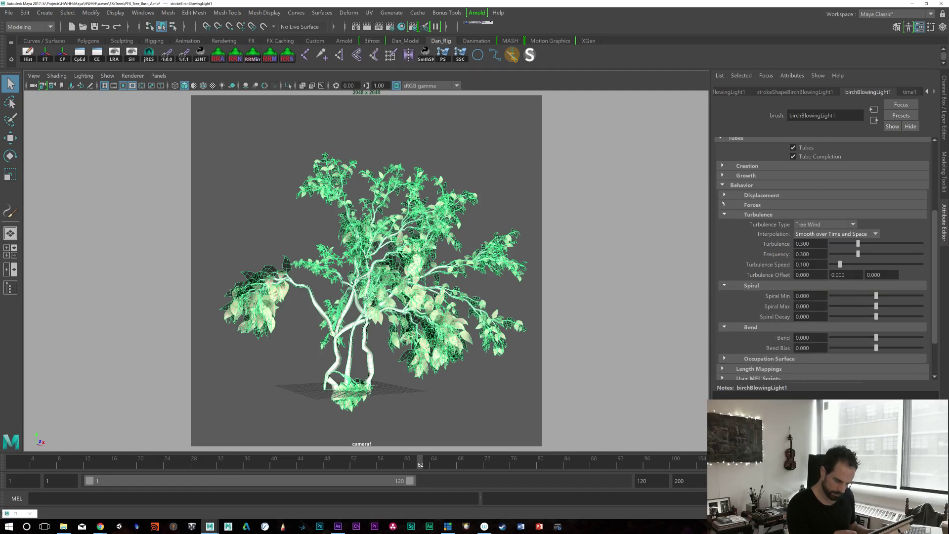
pyautogui.click(724, 195)
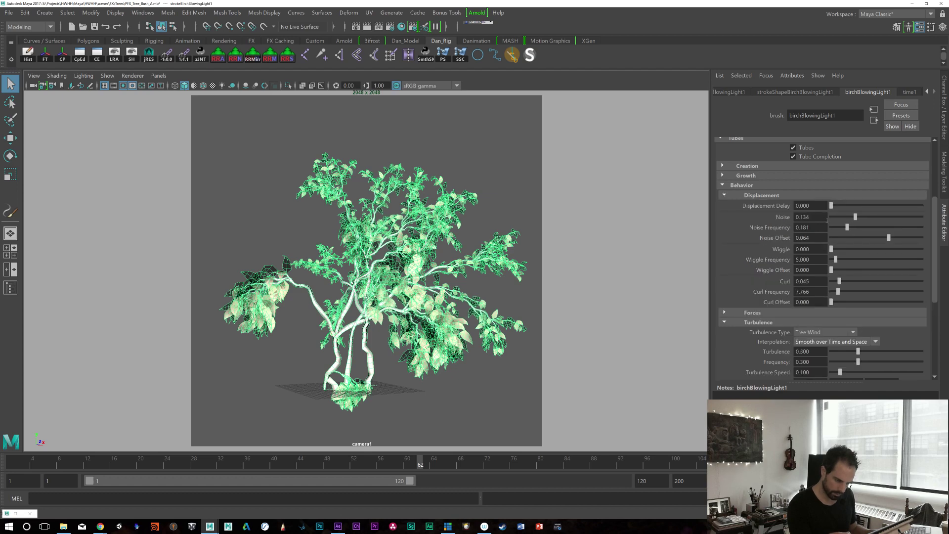
pyautogui.moveTo(853, 216); pyautogui.dragTo(808, 216)
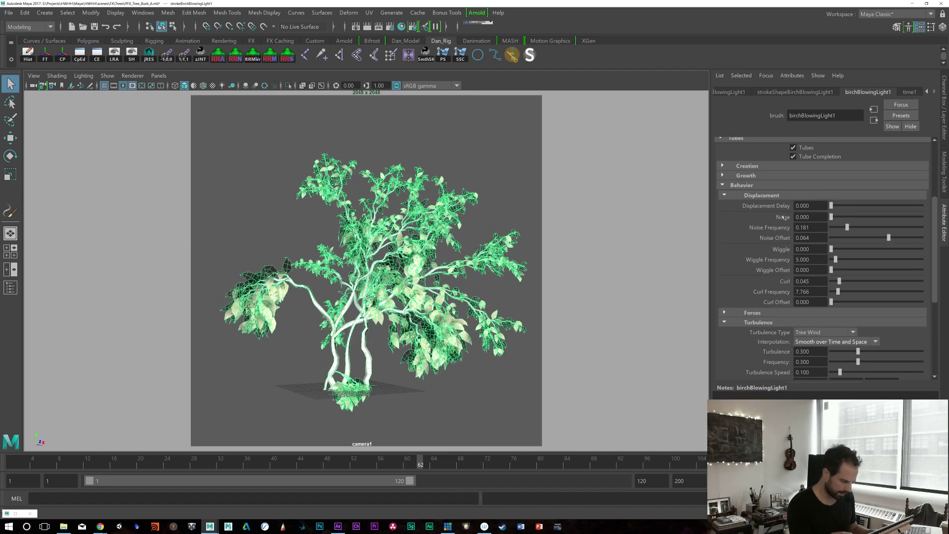
pyautogui.hotkey('alt', 'shift', 'v')
pyautogui.hotkey('alt', 'v')
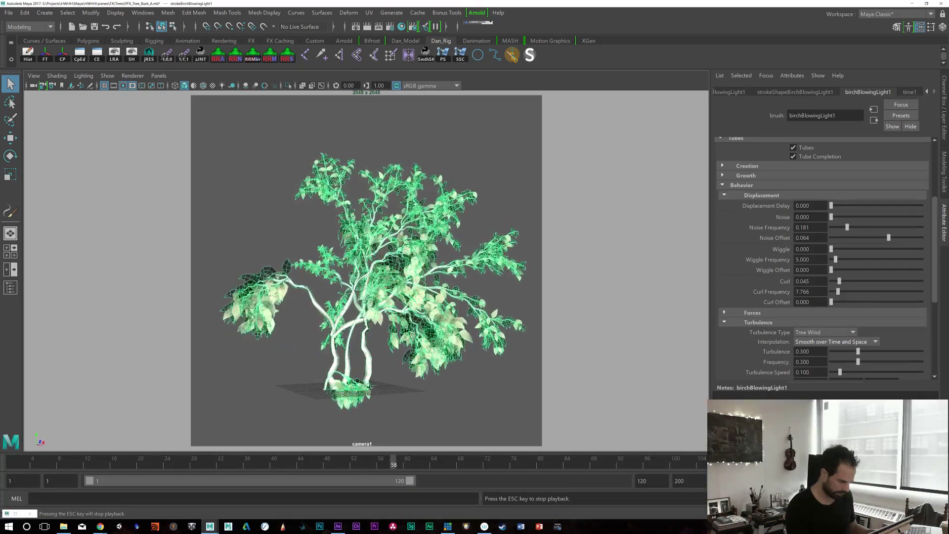
pyautogui.press('Escape')
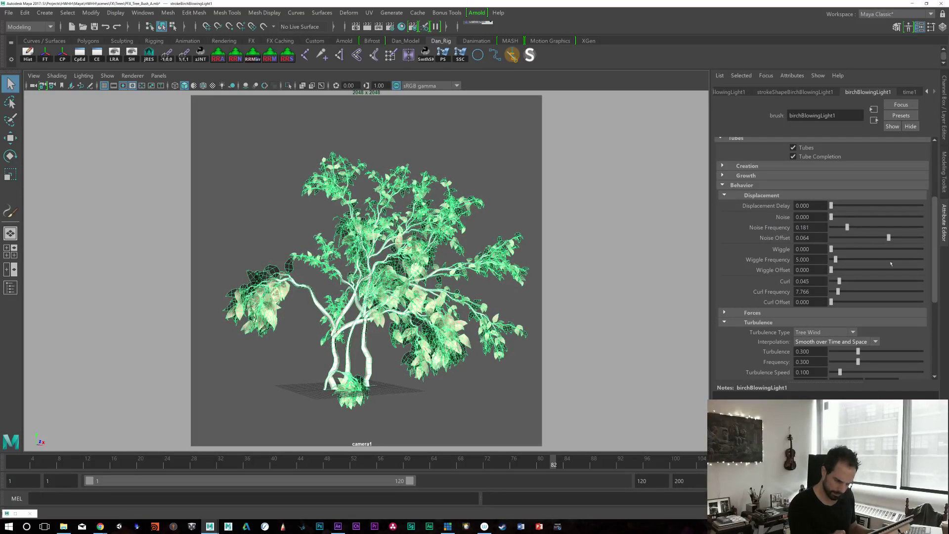
pyautogui.moveTo(838, 280); pyautogui.dragTo(833, 280)
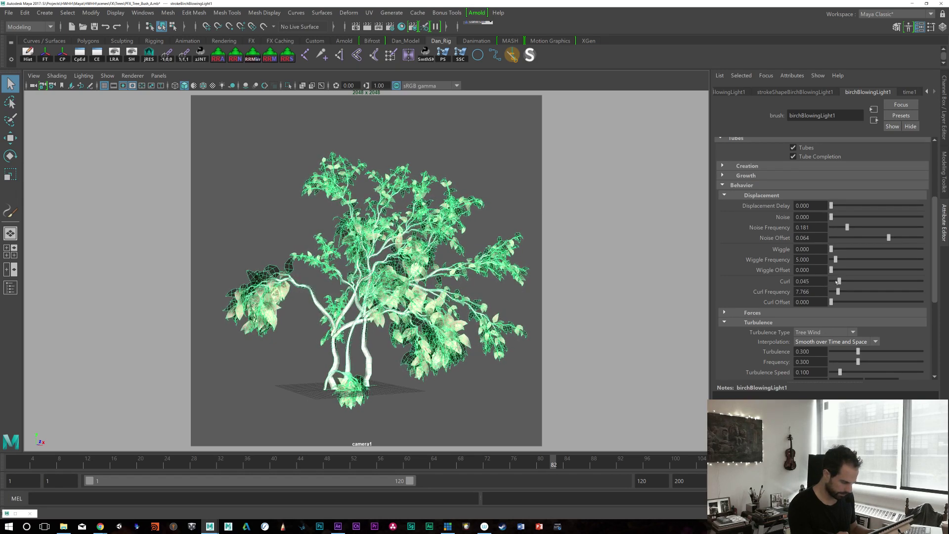
pyautogui.hotkey('alt', 'v')
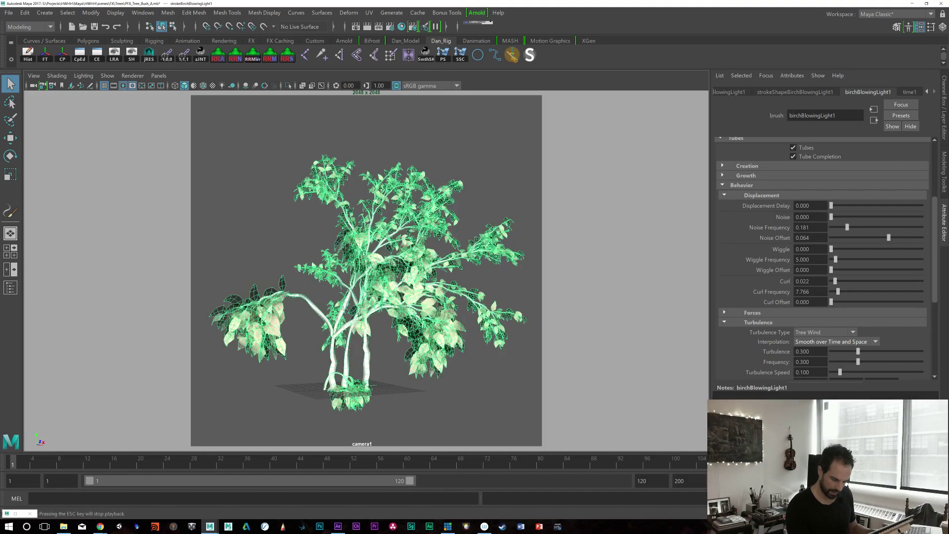
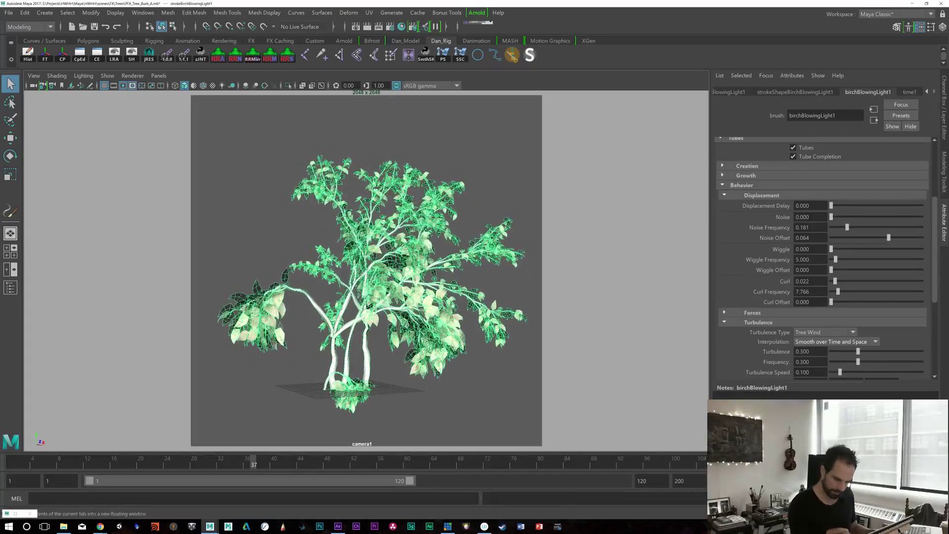
# Step: Test Curl and Noise displacement on the birch branches and play the wind animation
pyautogui.moveTo(835, 280); pyautogui.dragTo(823, 280)
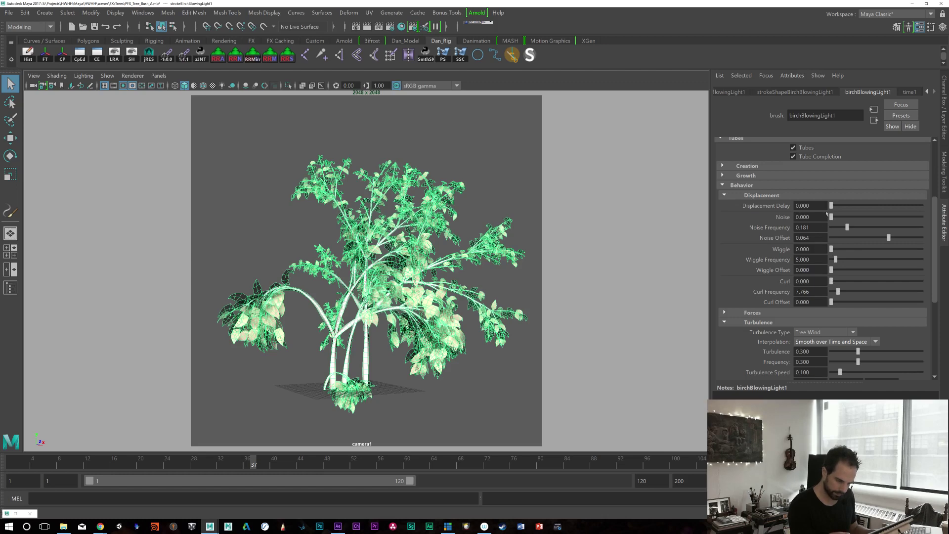
pyautogui.moveTo(832, 217)
pyautogui.mouseDown()
pyautogui.moveTo(851, 221)
pyautogui.moveTo(841, 217)
pyautogui.mouseUp()
pyautogui.hotkey('shift', 'alt', 'v')
pyautogui.hotkey('alt', 'v')
pyautogui.hotkey('alt', 'v')
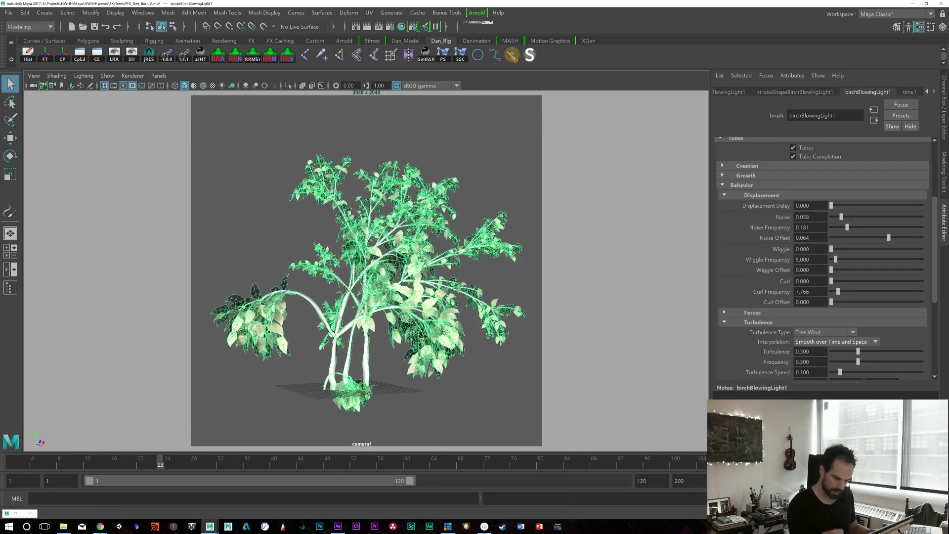
# Step: Reset Noise and Curl displacement to 0 and replay the animation from frame 1
pyautogui.moveTo(838, 216); pyautogui.dragTo(823, 218)
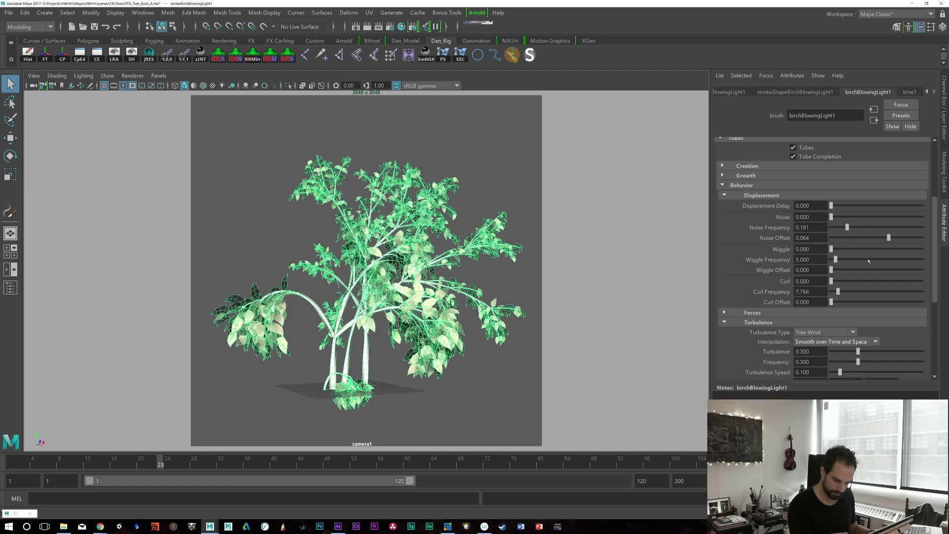
pyautogui.moveTo(830, 280)
pyautogui.mouseDown()
pyautogui.moveTo(844, 281)
pyautogui.moveTo(824, 281)
pyautogui.mouseUp()
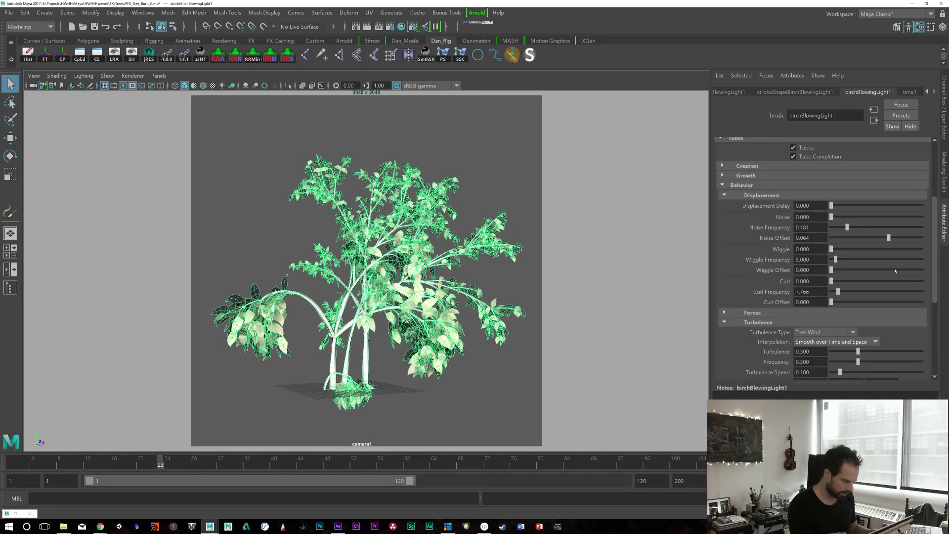
pyautogui.hotkey('alt', 'v')
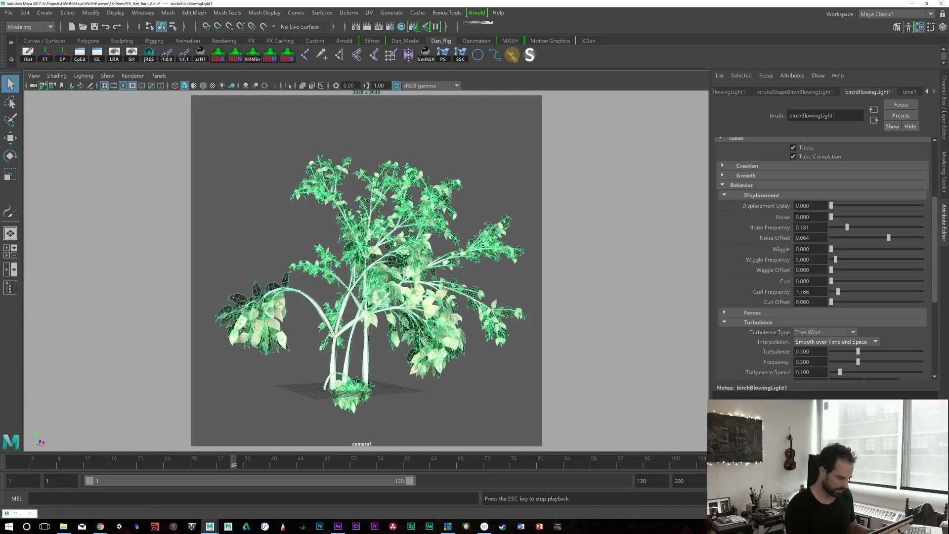
pyautogui.hotkey('alt', 'shift', 'v')
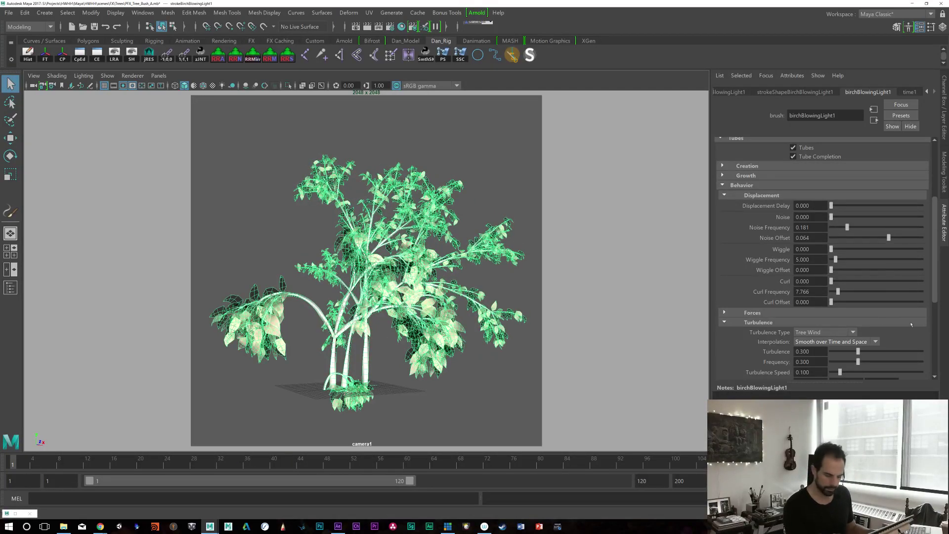
pyautogui.moveTo(931, 294); pyautogui.dragTo(933, 240)
pyautogui.click(448, 526)
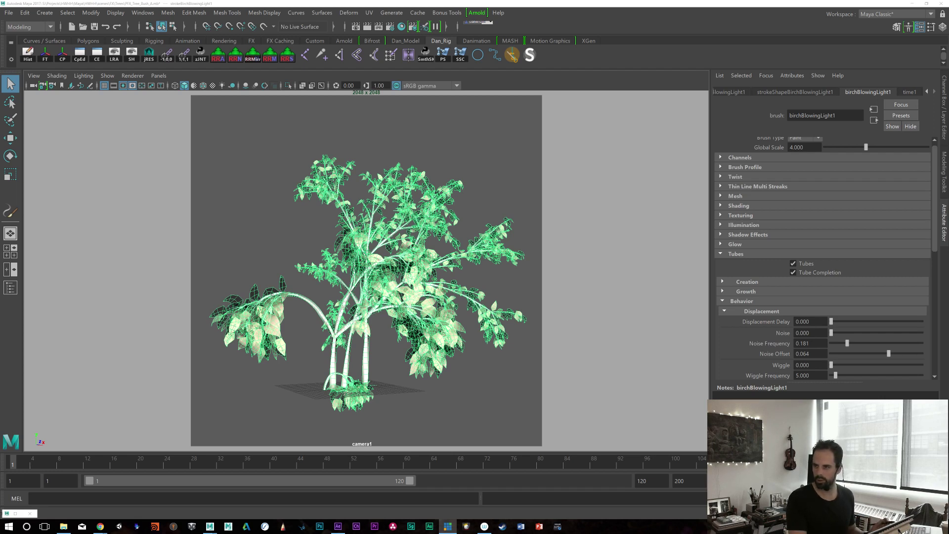
# Step: Back in Maya, play the wind animation and expand the Creation, Growth, Branches and Twigs sections
pyautogui.hotkey('alt', 'Tab')
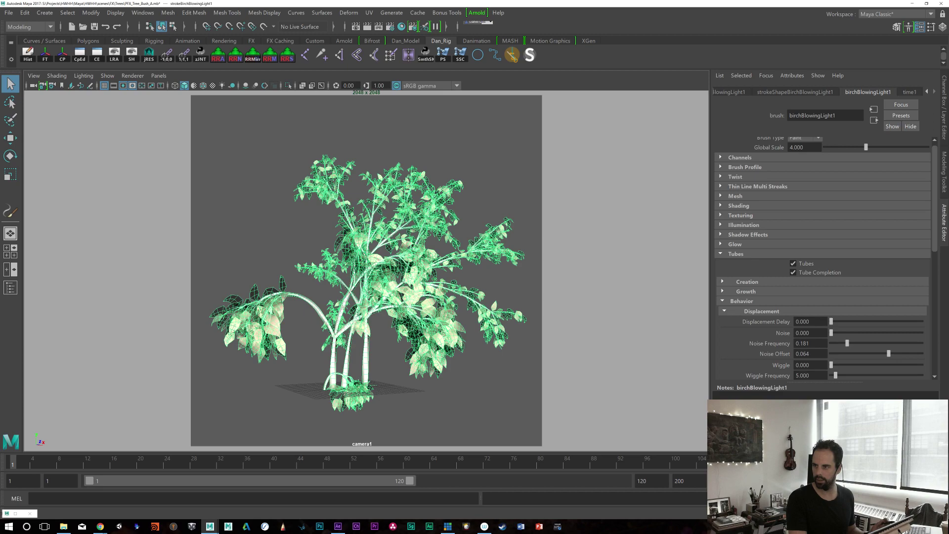
pyautogui.hotkey('alt', 'v')
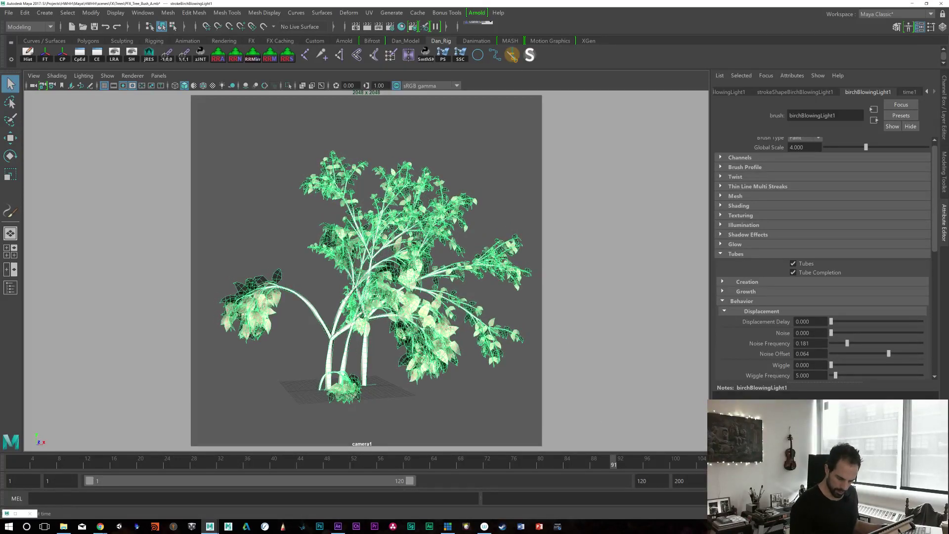
pyautogui.click(721, 282)
pyautogui.scroll(-8, 929, 227)
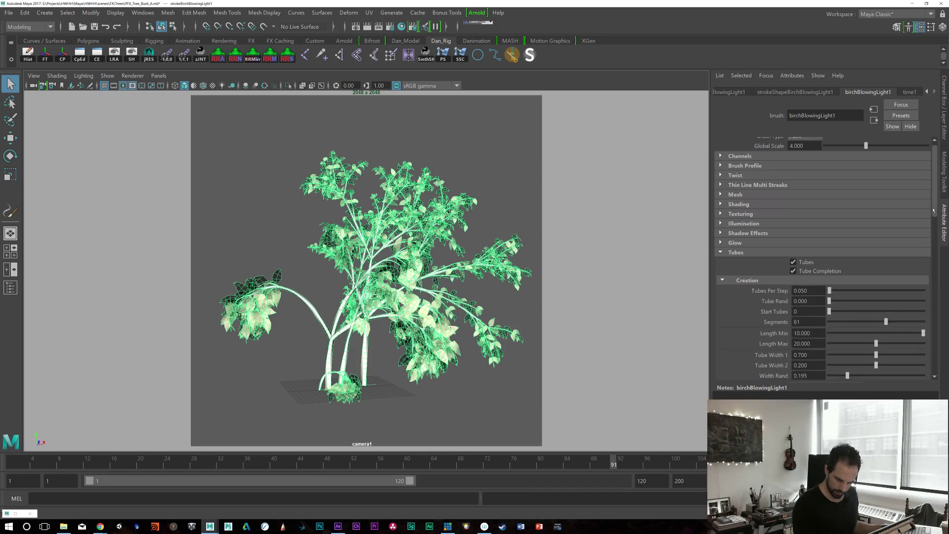
pyautogui.scroll(-5, 926, 249)
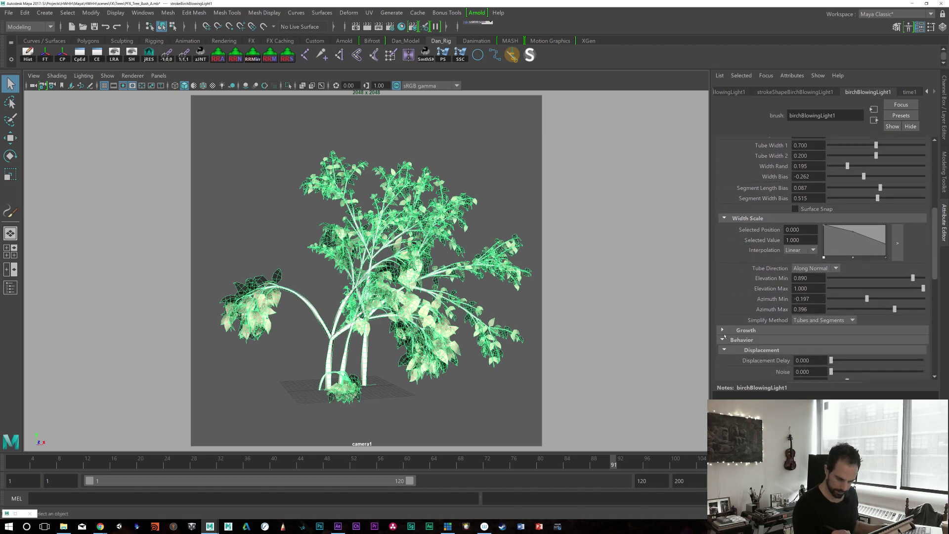
pyautogui.click(722, 330)
pyautogui.scroll(-10, 738, 231)
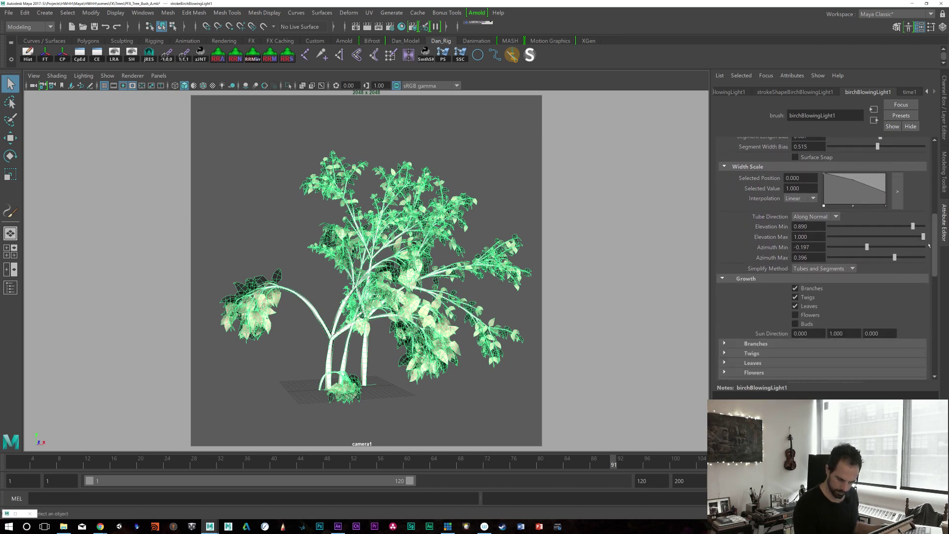
pyautogui.click(724, 222)
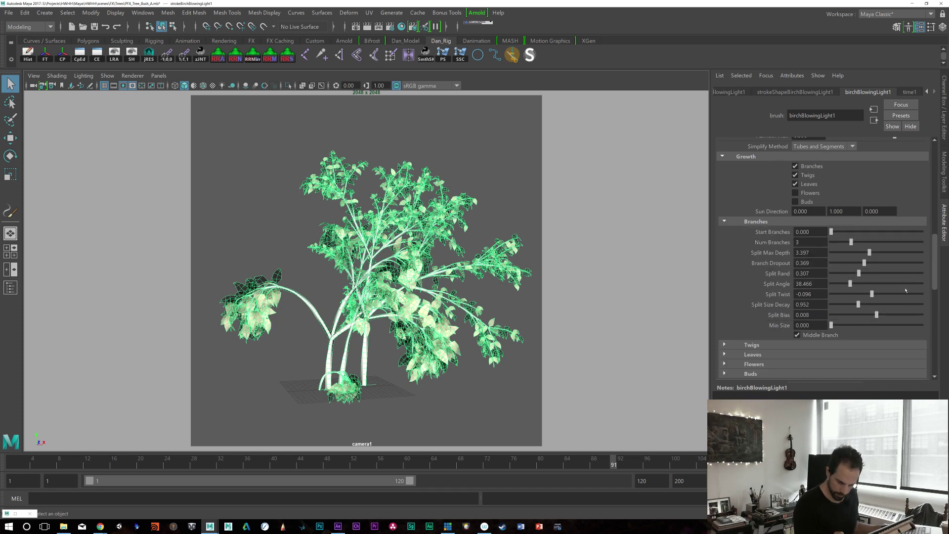
pyautogui.scroll(-3, 932, 267)
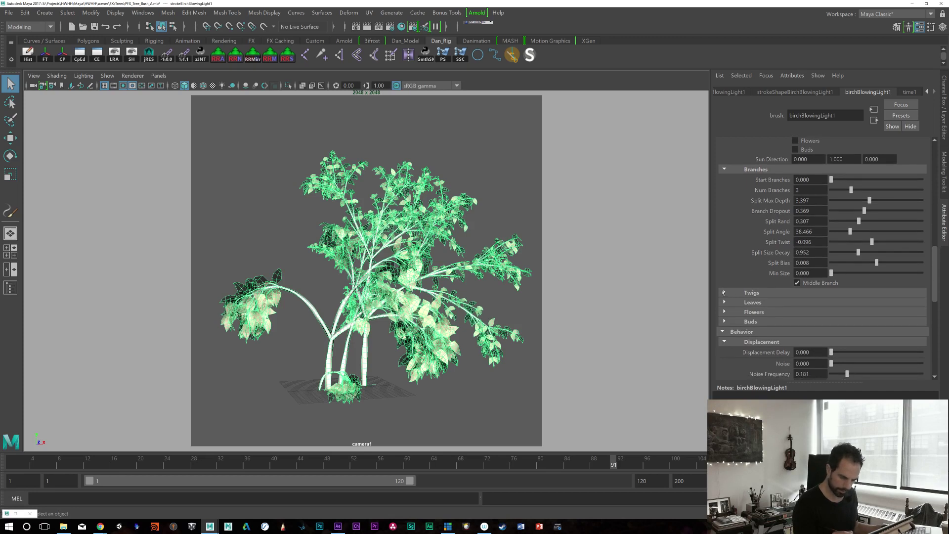
pyautogui.click(724, 293)
pyautogui.scroll(-7, 932, 247)
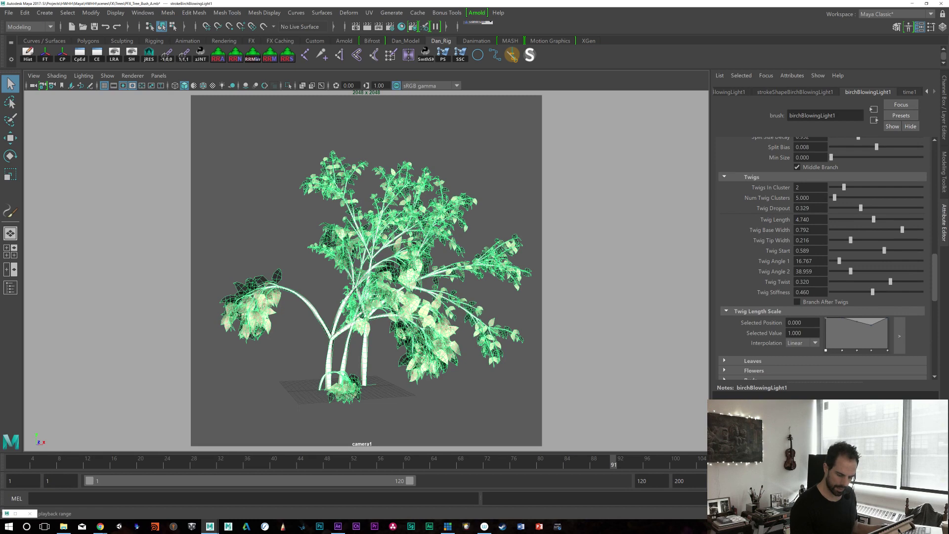
# Step: Replay the animation from frame 1, stop it, and bring up Render Settings
pyautogui.hotkey('alt', 'shift', 'v')
pyautogui.hotkey('alt', 'v')
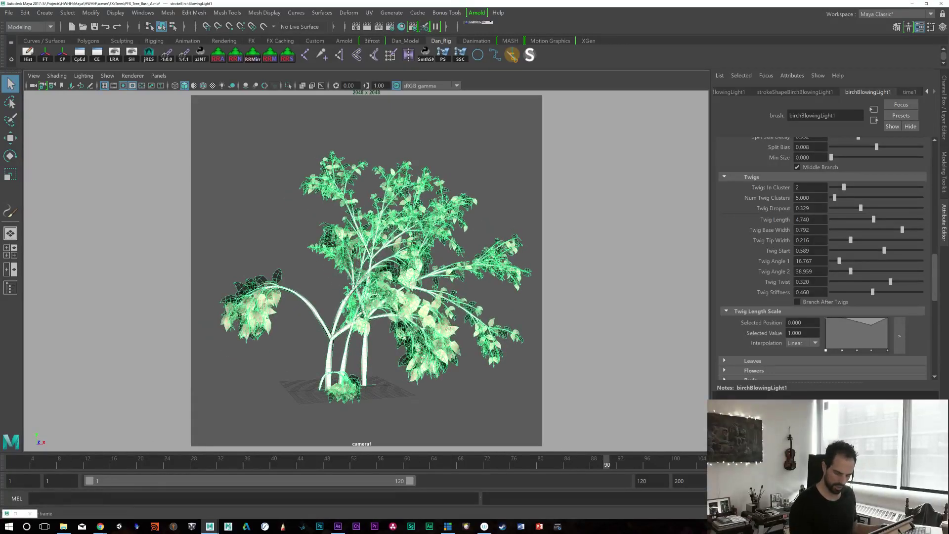
pyautogui.hotkey('alt', 'v')
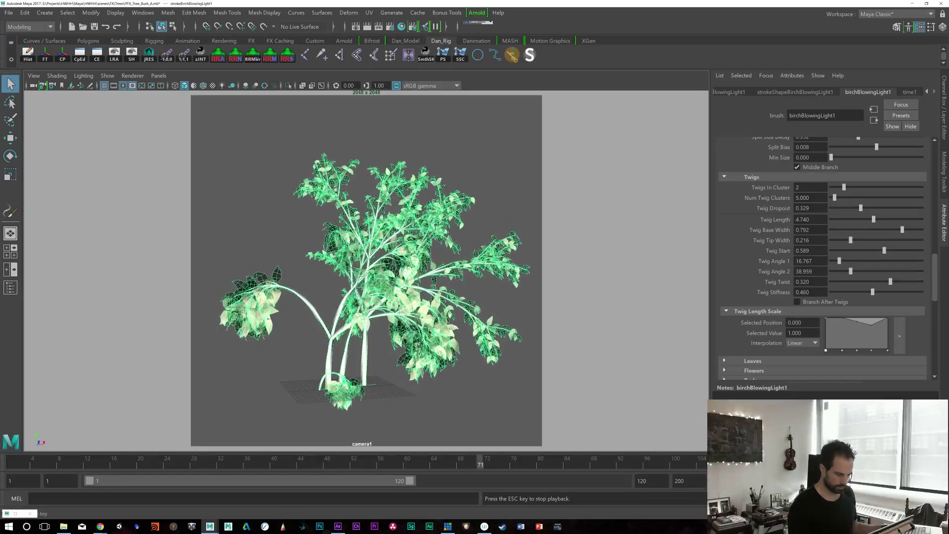
pyautogui.press('Escape')
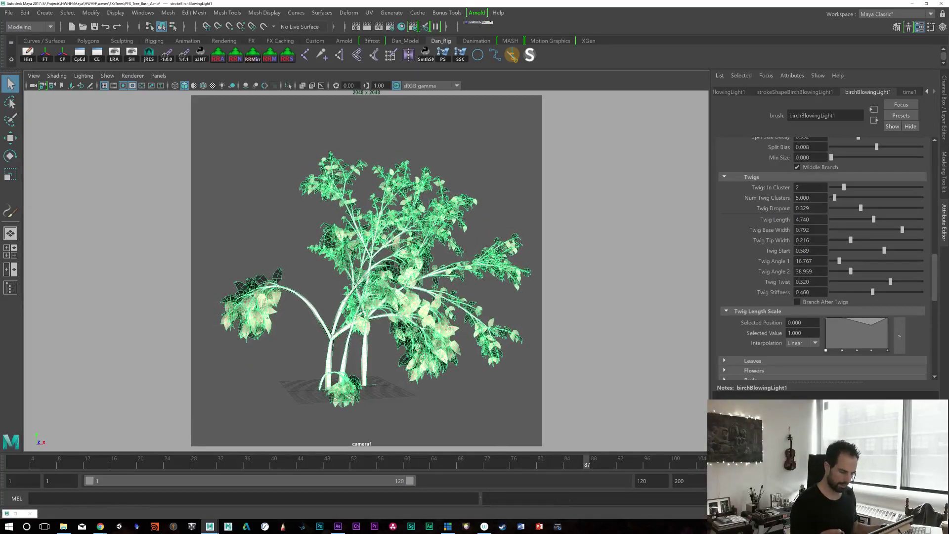
pyautogui.click(390, 26)
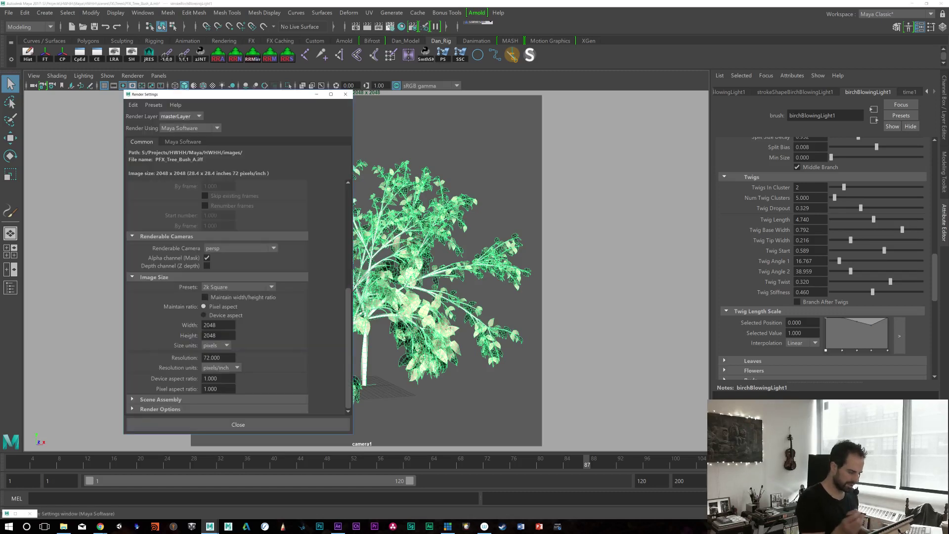
# Step: Render from camera1 as PNG images numbered name.#.ext
pyautogui.click(240, 248)
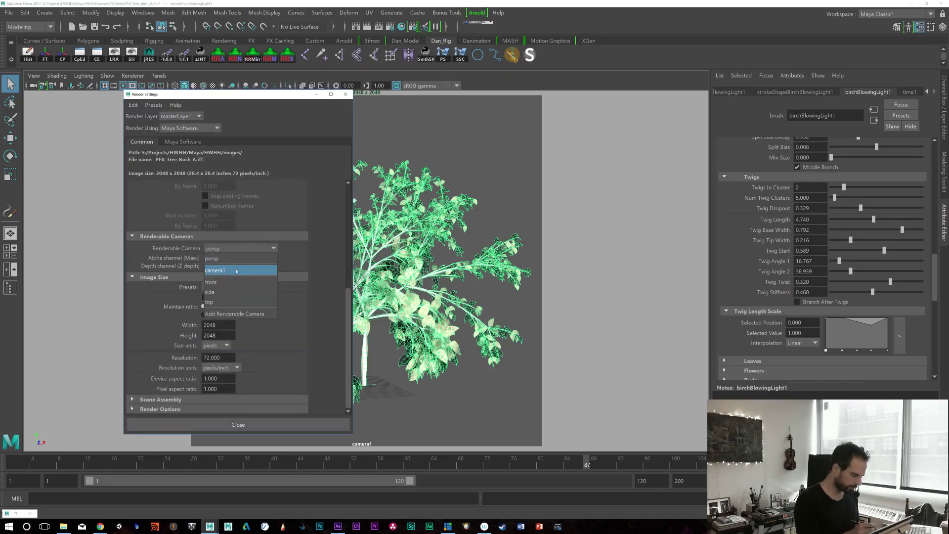
pyautogui.click(240, 277)
pyautogui.moveTo(346, 300); pyautogui.dragTo(348, 189)
pyautogui.click(252, 240)
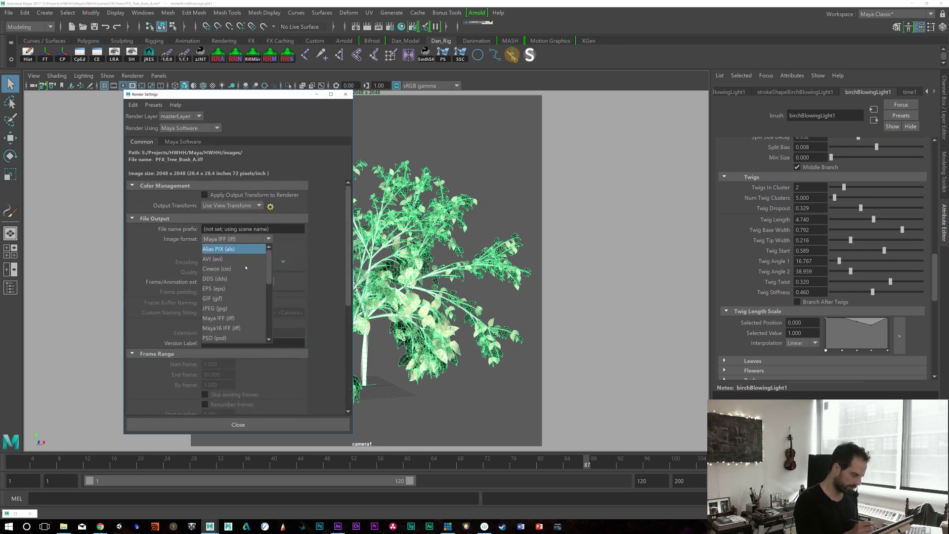
pyautogui.scroll(-2, 249, 292)
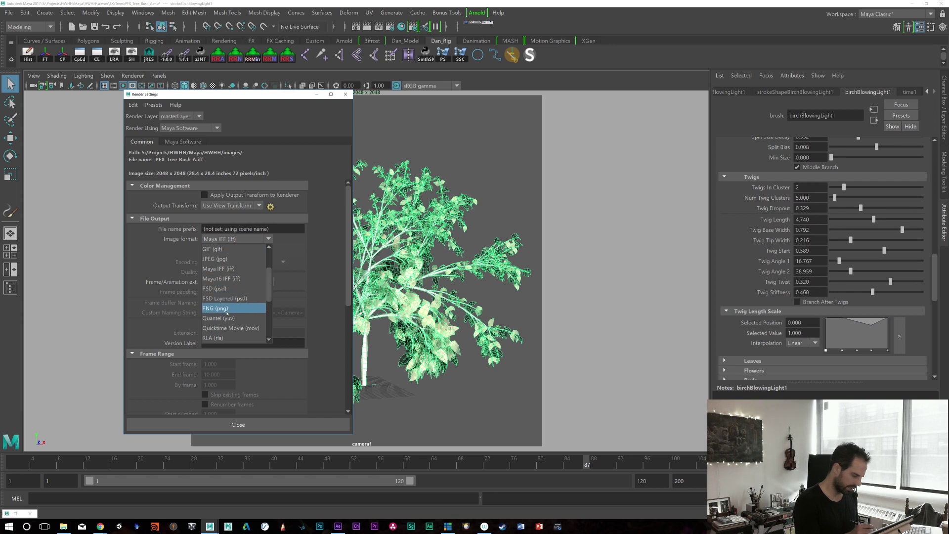
pyautogui.click(242, 308)
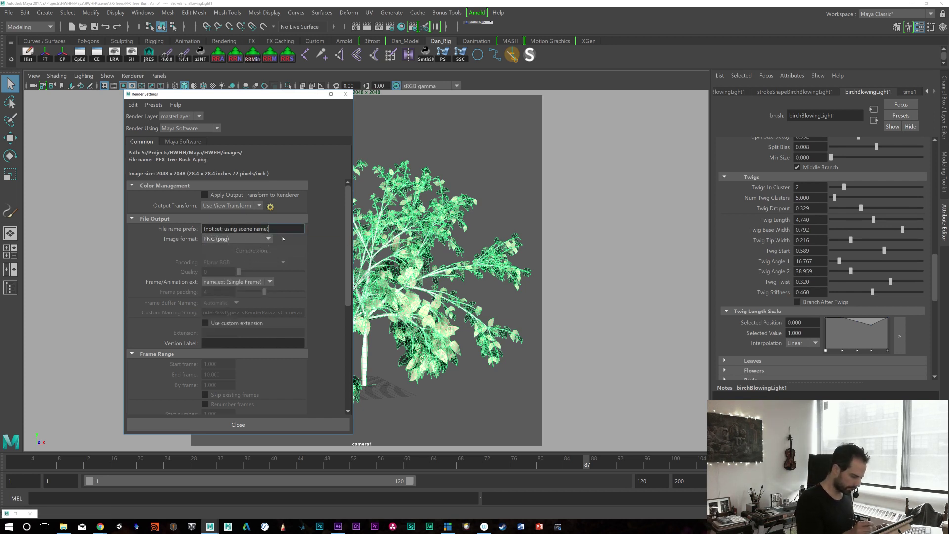
pyautogui.click(252, 281)
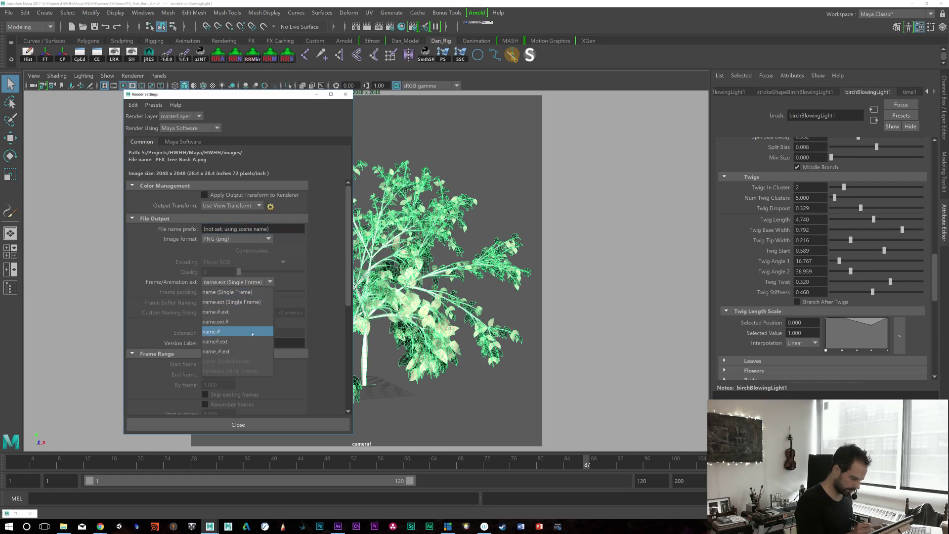
pyautogui.click(251, 312)
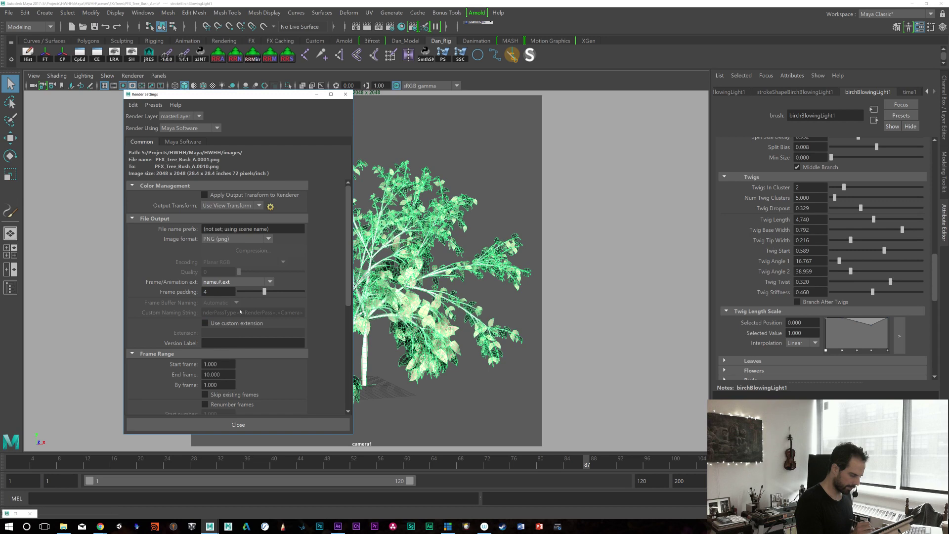
# Step: Set the file name prefix to TreeBranch_Windy_Straight and the End frame to 480
pyautogui.moveTo(270, 228); pyautogui.dragTo(163, 239)
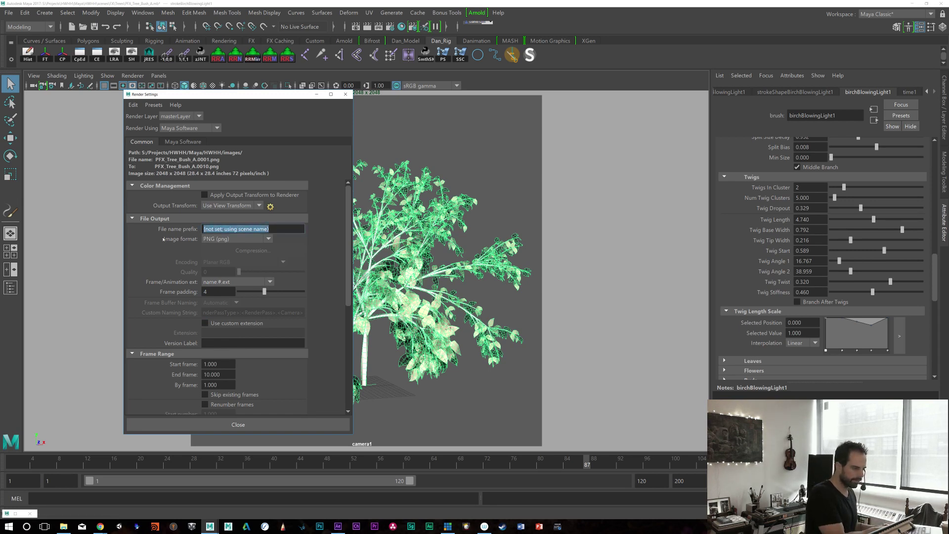
pyautogui.write('TreeB')
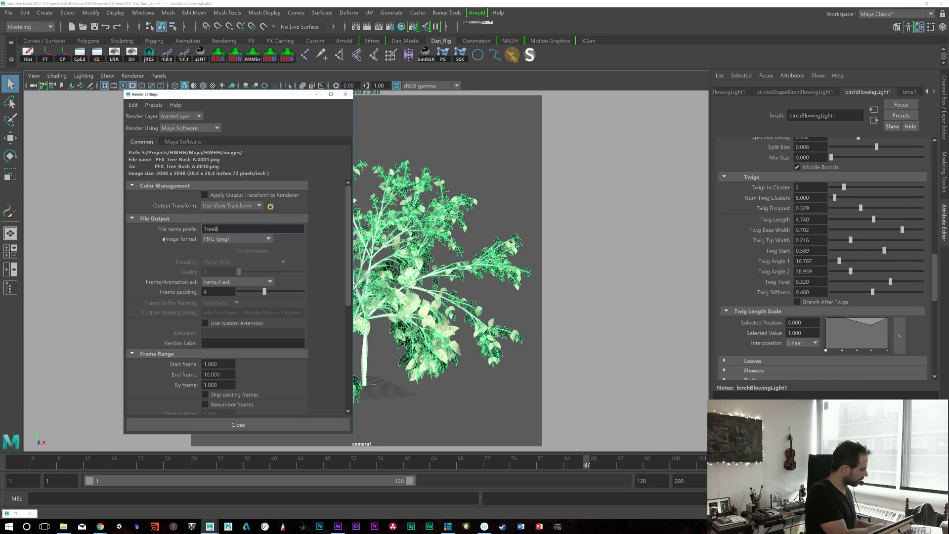
pyautogui.write('ranch_Windy_Str')
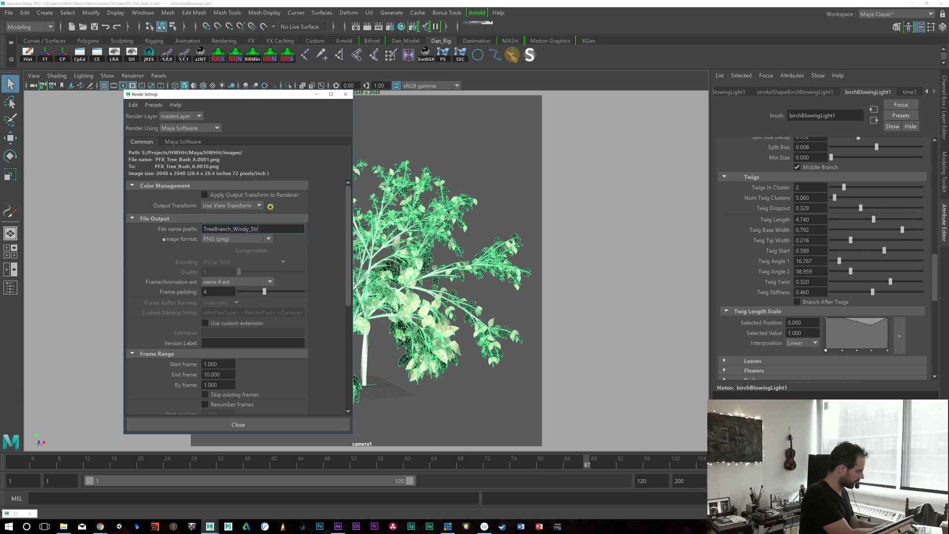
pyautogui.write('t')
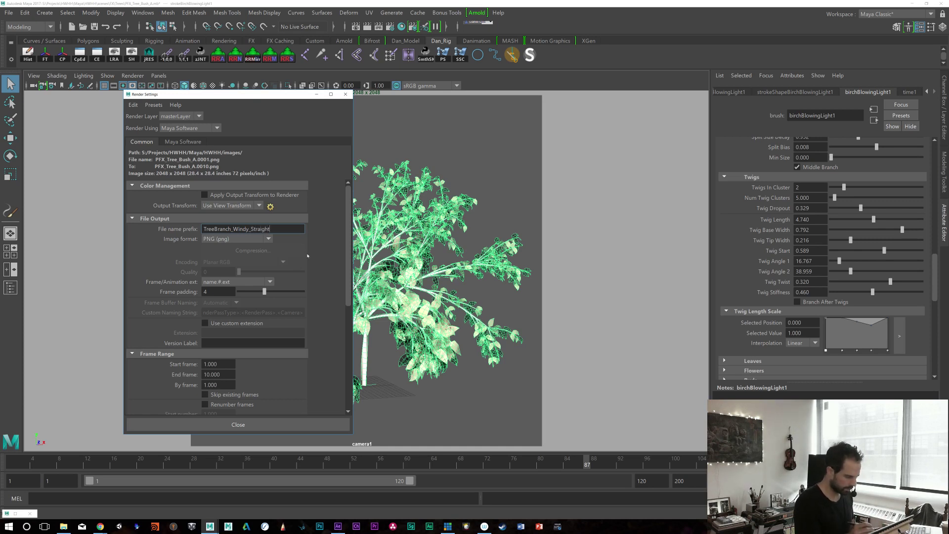
pyautogui.click(224, 375)
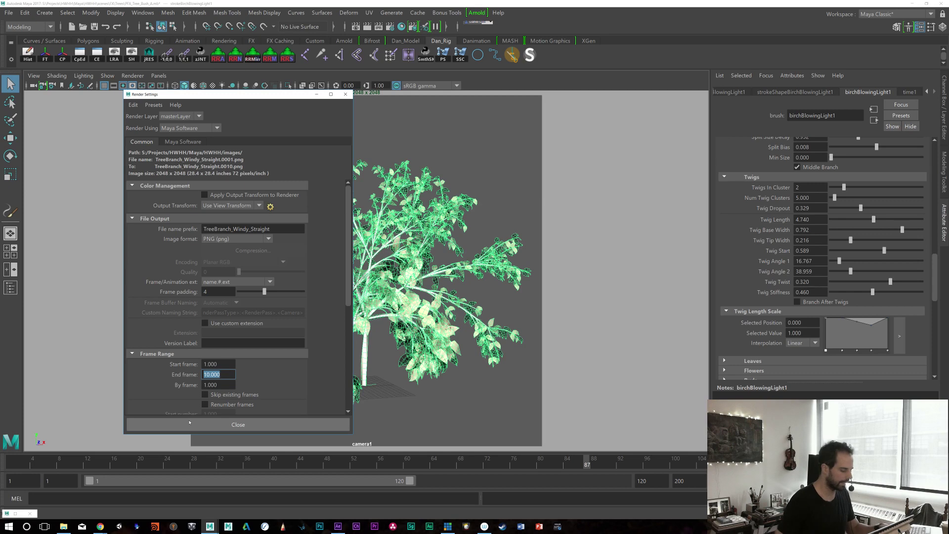
pyautogui.write('480')
pyautogui.press('Return')
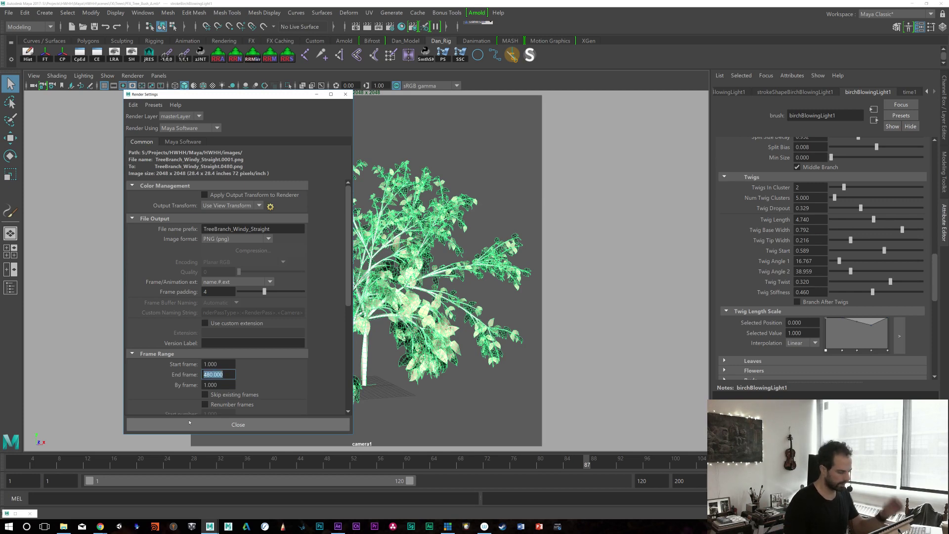
# Step: Append 2K to make the prefix TreeBranch_Windy_Straight_2K and close Render Settings
pyautogui.scroll(-8, 348, 397)
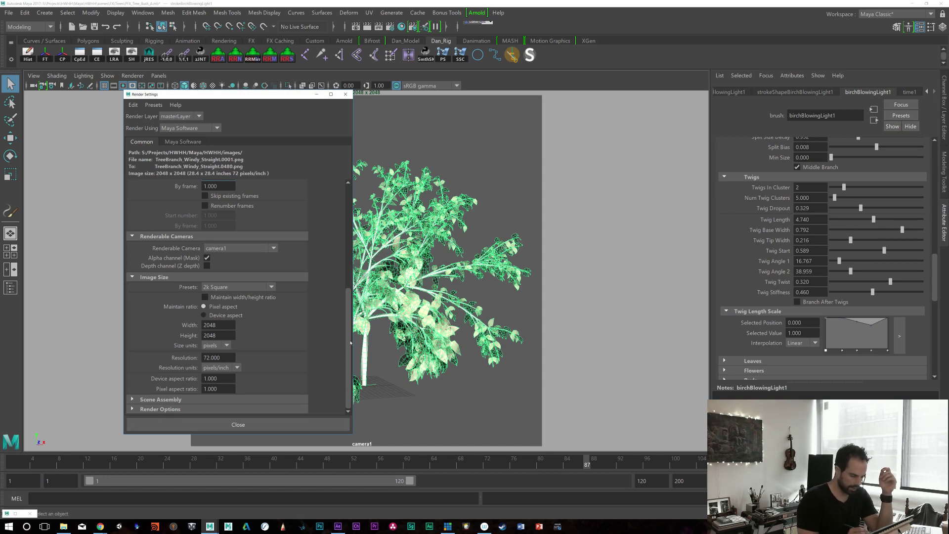
pyautogui.scroll(8, 350, 343)
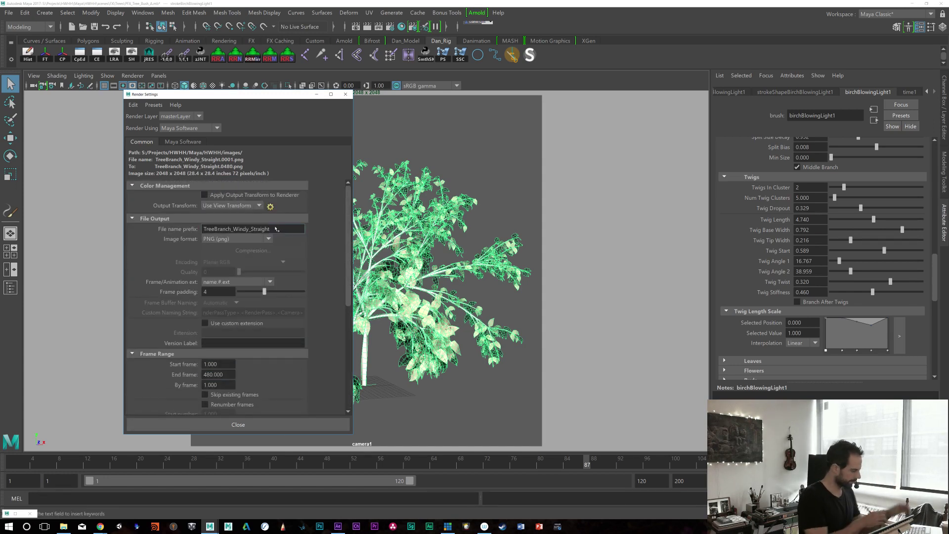
pyautogui.write('2')
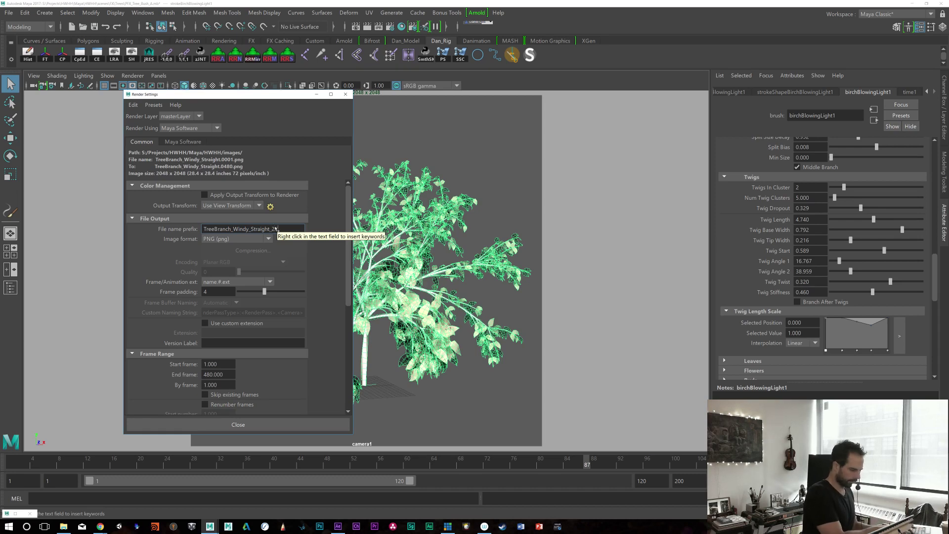
pyautogui.write('K')
pyautogui.press('Return')
pyautogui.click(238, 424)
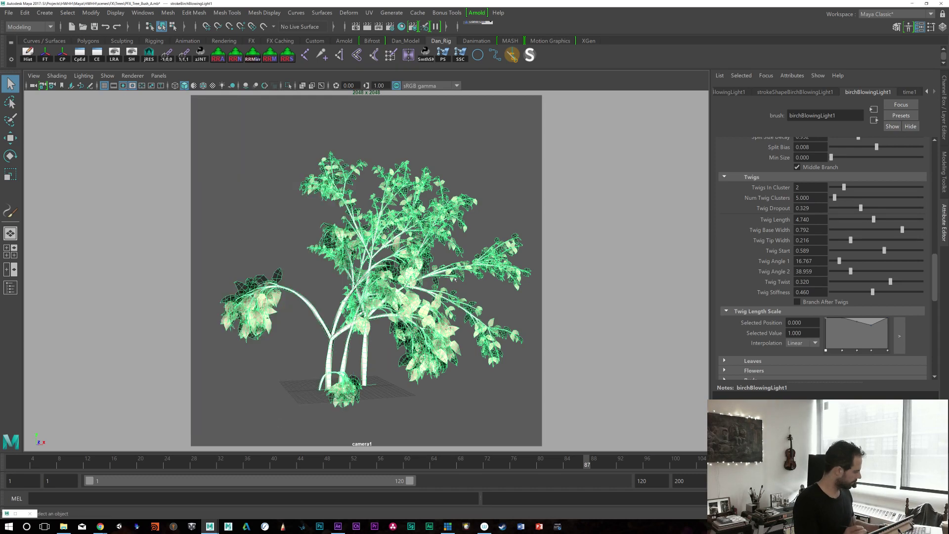
# Step: Save the scene, then set Maya Software edge anti-aliasing to Highest and quality to Production
pyautogui.hotkey('ctrl', 's')
pyautogui.press('space')
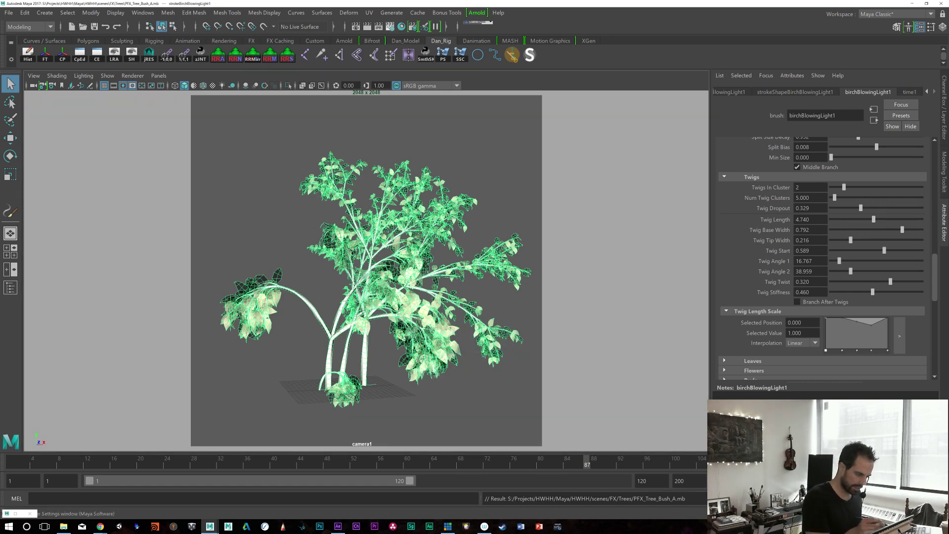
pyautogui.click(390, 26)
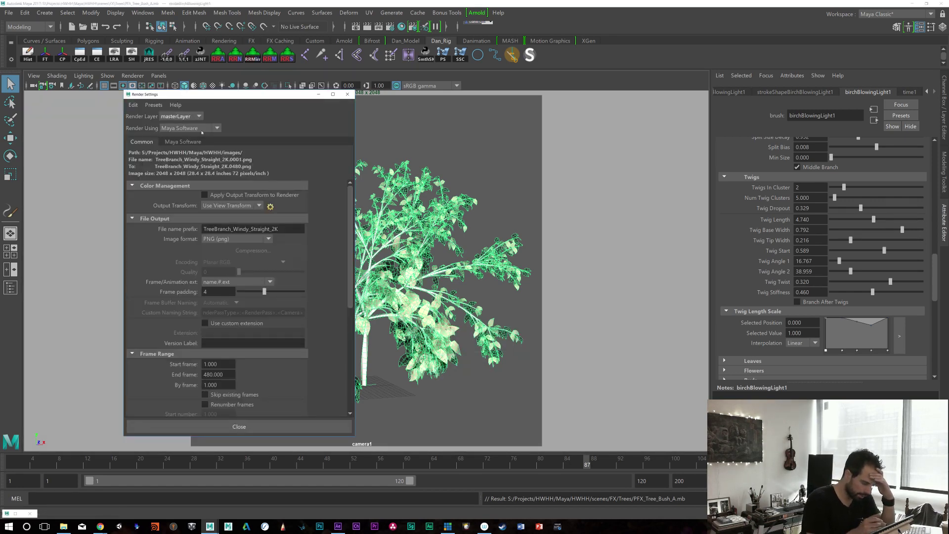
pyautogui.click(183, 142)
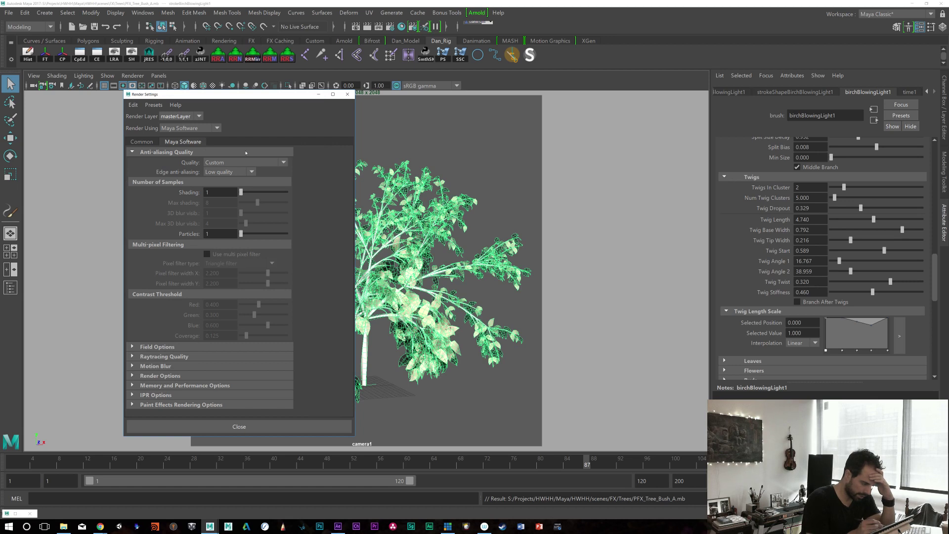
pyautogui.click(253, 172)
pyautogui.click(238, 209)
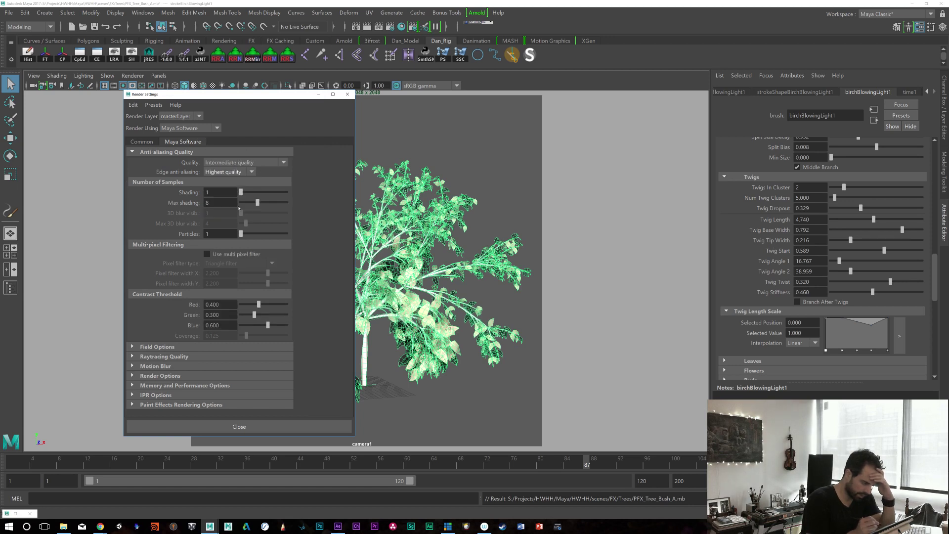
pyautogui.click(273, 163)
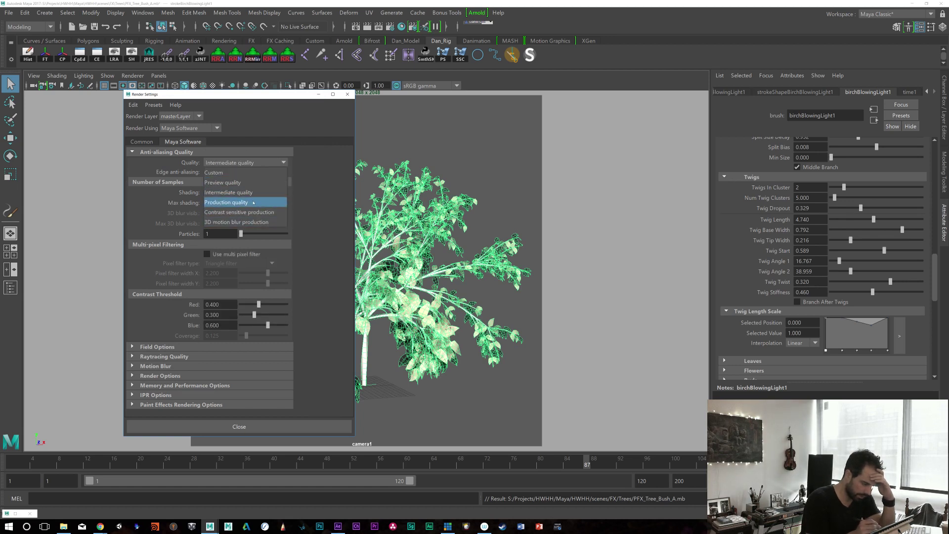
pyautogui.click(242, 202)
pyautogui.click(240, 427)
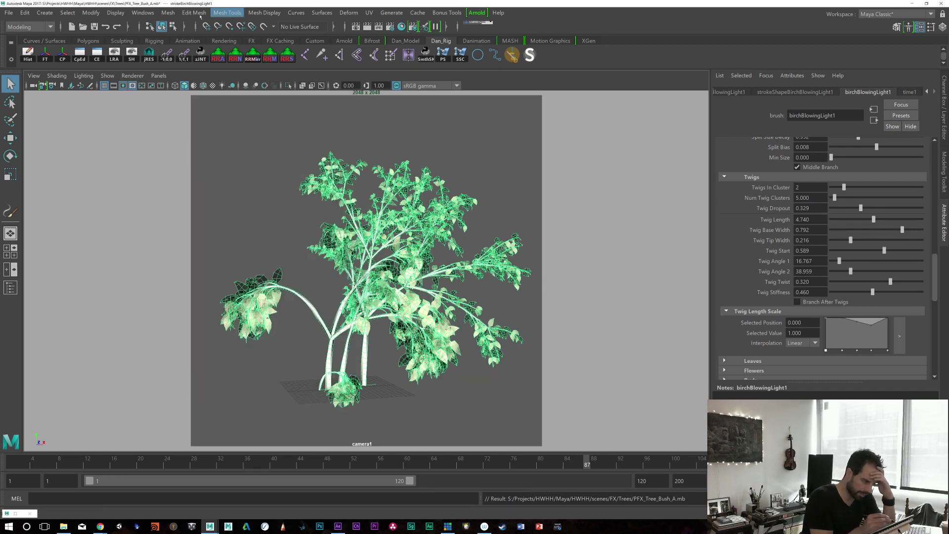
pyautogui.click(41, 29)
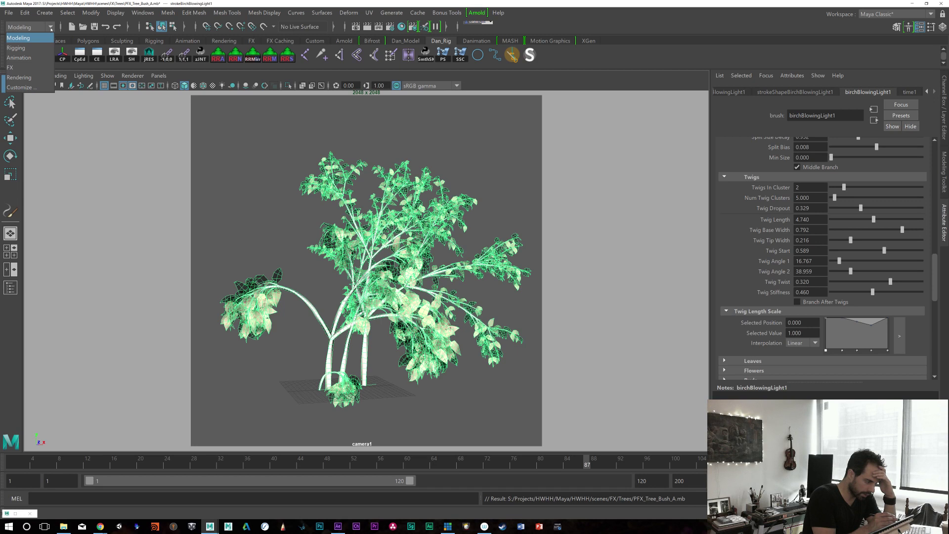
# Step: Set the test resolution to 50% (1024x1024) and render the current frame
pyautogui.click(19, 77)
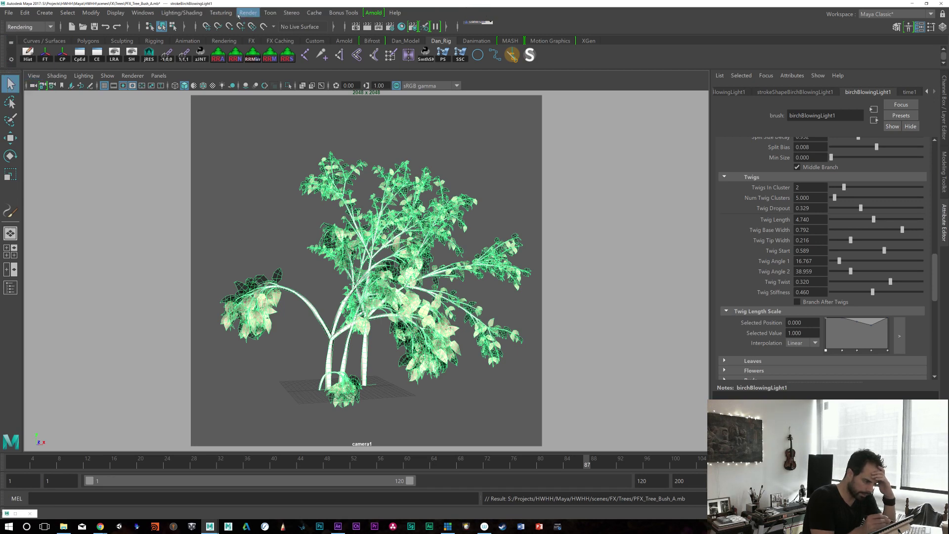
pyautogui.click(249, 12)
pyautogui.moveTo(326, 57)
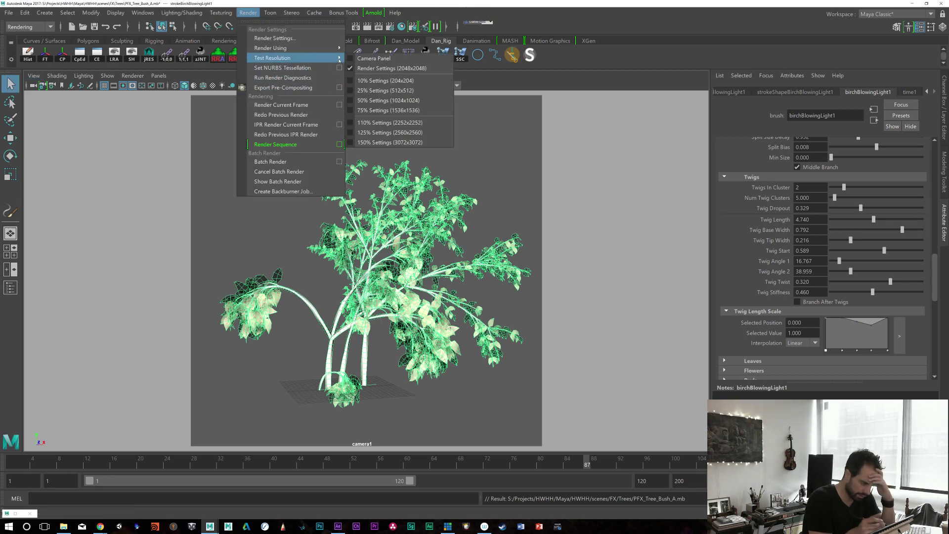
pyautogui.click(399, 99)
pyautogui.click(367, 26)
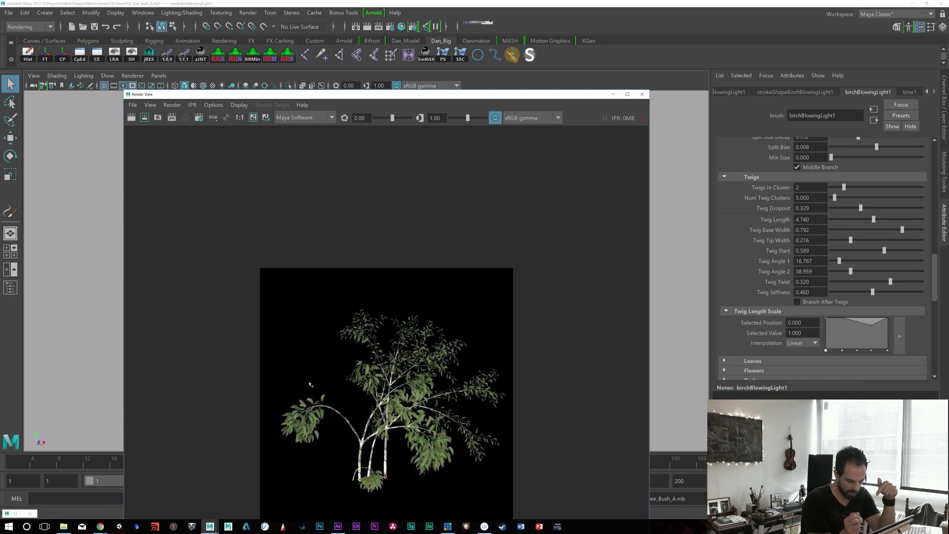
# Step: Resize the Render View, pan and zoom over the rendered birch bush, then reopen Render Settings
pyautogui.moveTo(489, 95); pyautogui.dragTo(504, 15)
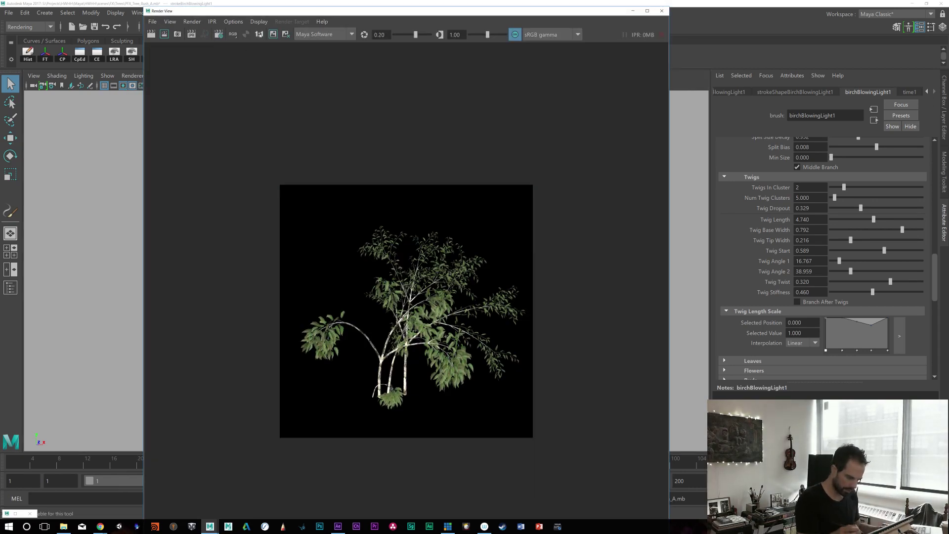
pyautogui.moveTo(670, 6); pyautogui.dragTo(528, 243)
pyautogui.moveTo(420, 248); pyautogui.dragTo(480, 91)
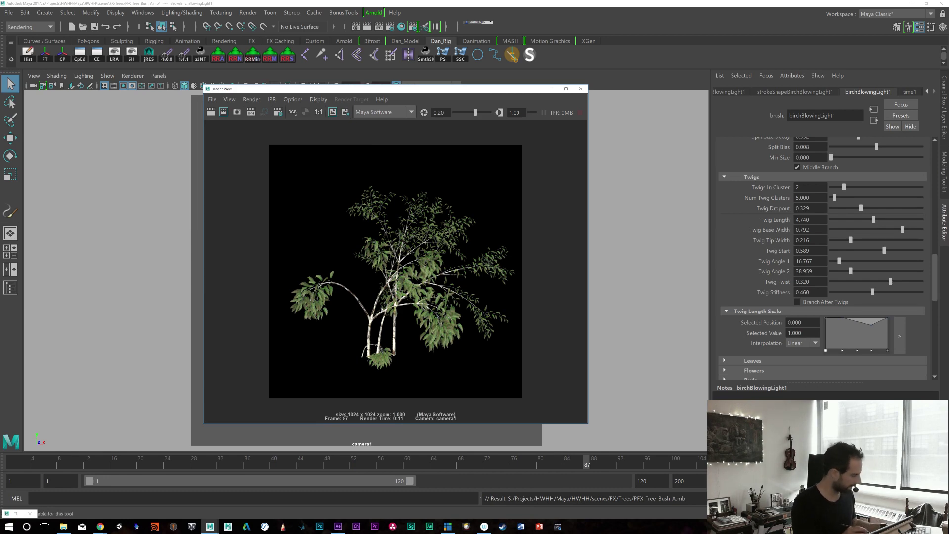
pyautogui.scroll(5, 395, 272)
pyautogui.keyDown('alt'); pyautogui.moveTo(549, 230); pyautogui.dragTo(482, 252, button='middle'); pyautogui.keyUp('alt')
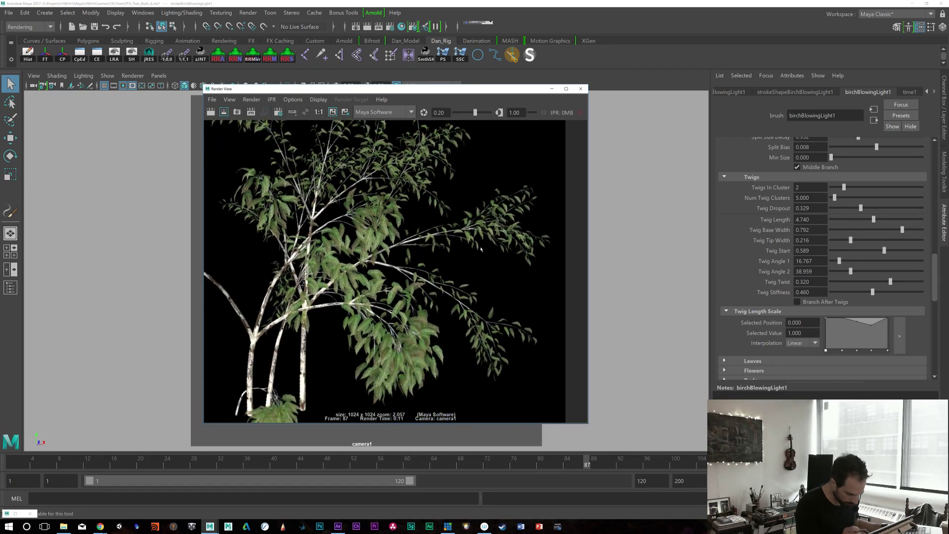
pyautogui.keyDown('alt'); pyautogui.moveTo(481, 249); pyautogui.dragTo(510, 383, button='middle'); pyautogui.keyUp('alt')
pyautogui.scroll(-2, 403, 315)
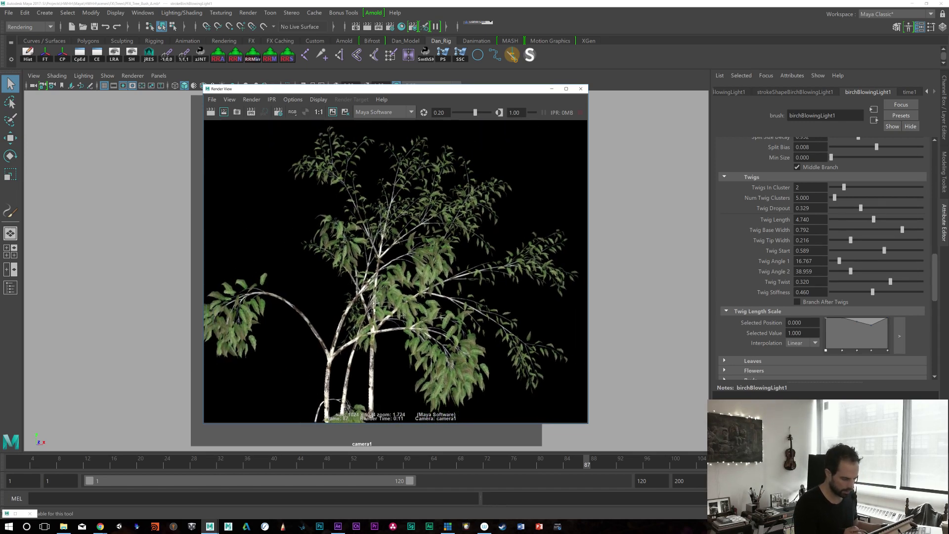
pyautogui.keyDown('alt'); pyautogui.moveTo(403, 315); pyautogui.dragTo(403, 281, button='middle'); pyautogui.keyUp('alt')
pyautogui.scroll(-2, 403, 281)
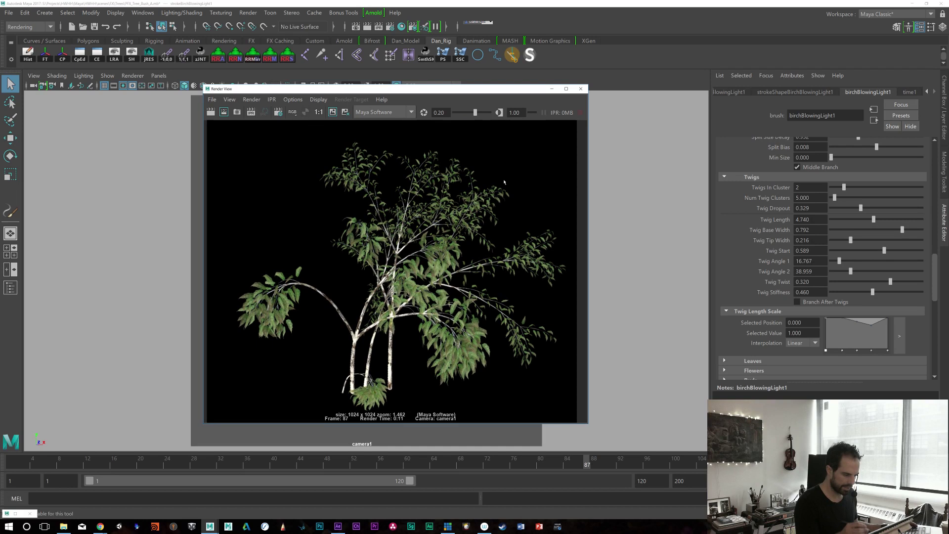
pyautogui.click(389, 26)
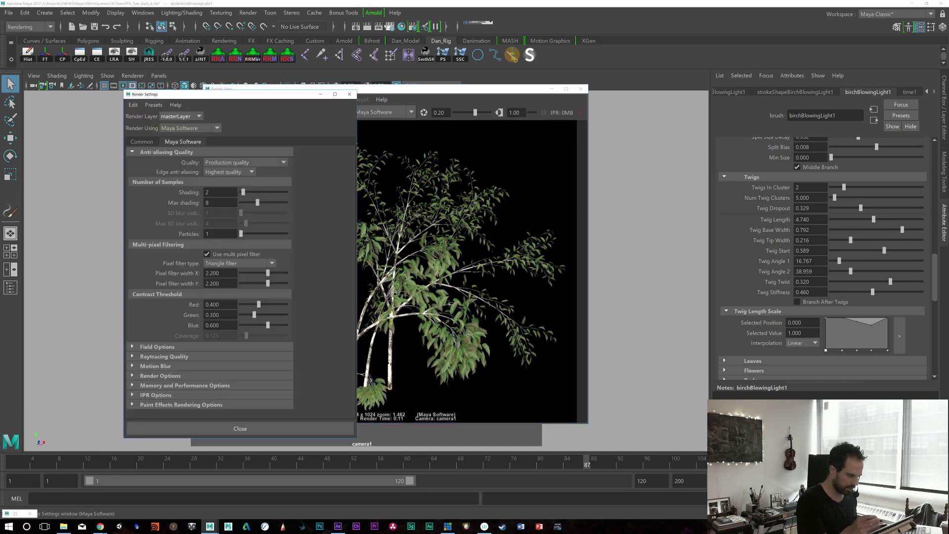
# Step: Switch anti-aliasing quality to Preview quality and close Render Settings
pyautogui.click(251, 171)
pyautogui.click(278, 162)
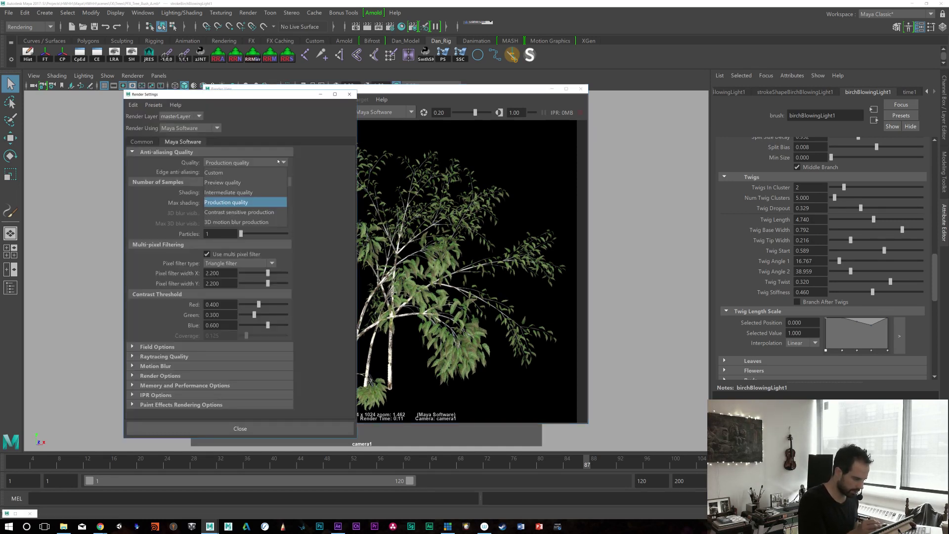
pyautogui.click(253, 183)
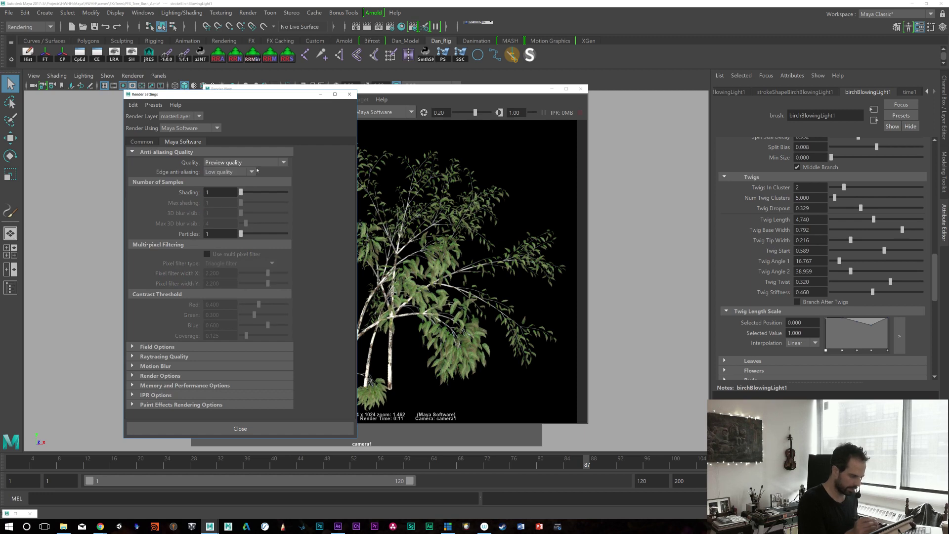
pyautogui.click(350, 93)
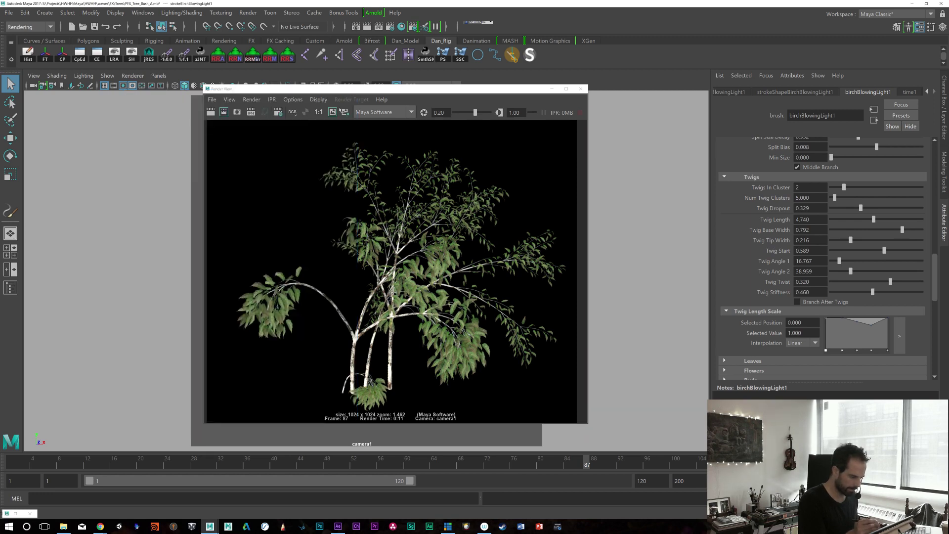
# Step: Re-render the frame at preview quality, zoom in to inspect it, and close Render View
pyautogui.click(236, 112)
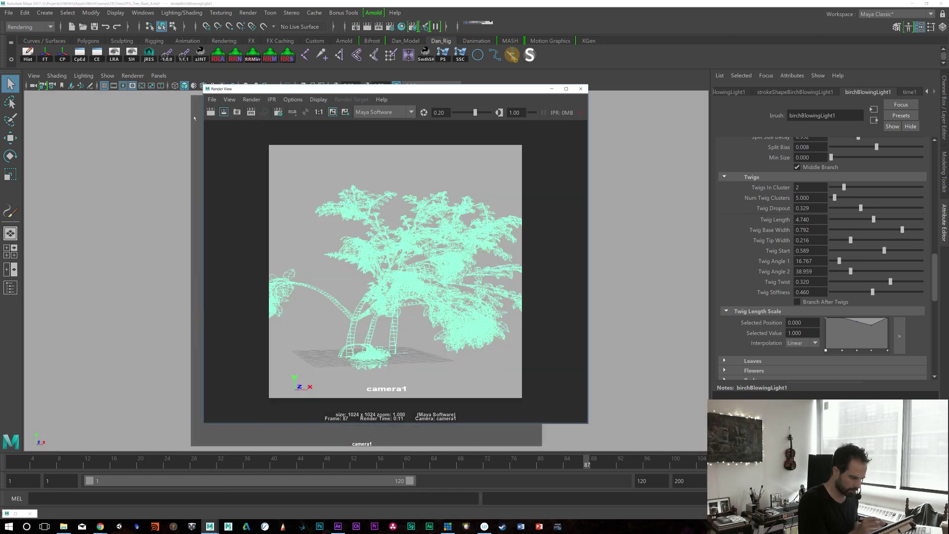
pyautogui.click(210, 112)
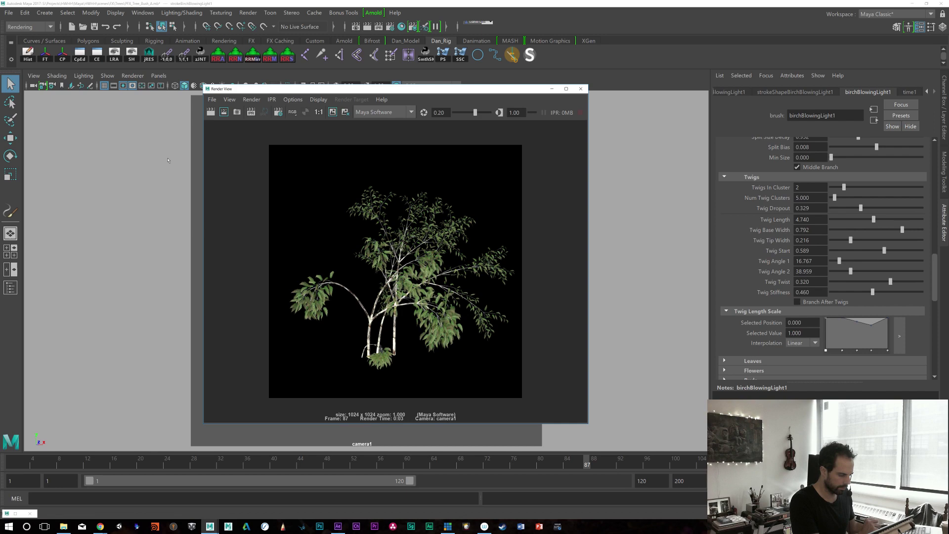
pyautogui.scroll(4, 375, 296)
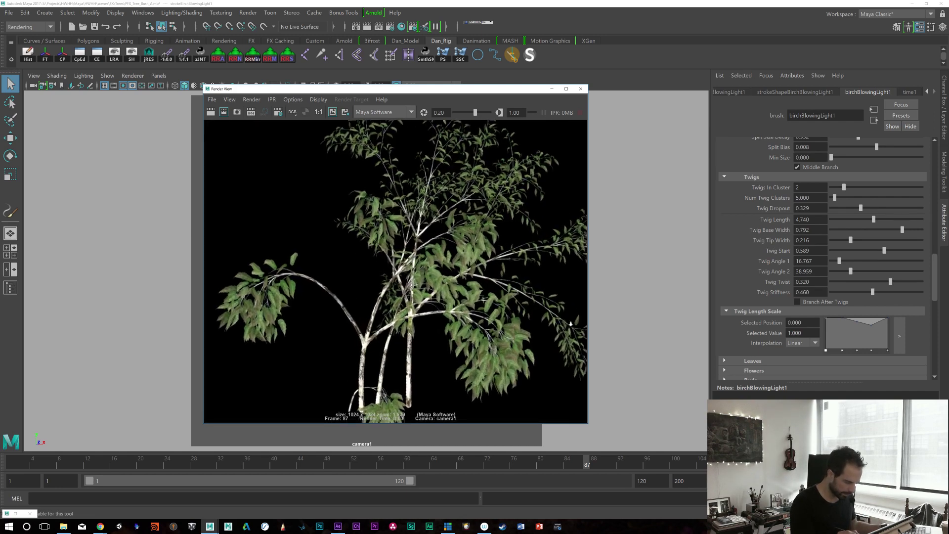
pyautogui.scroll(2, 557, 346)
pyautogui.scroll(2, 558, 360)
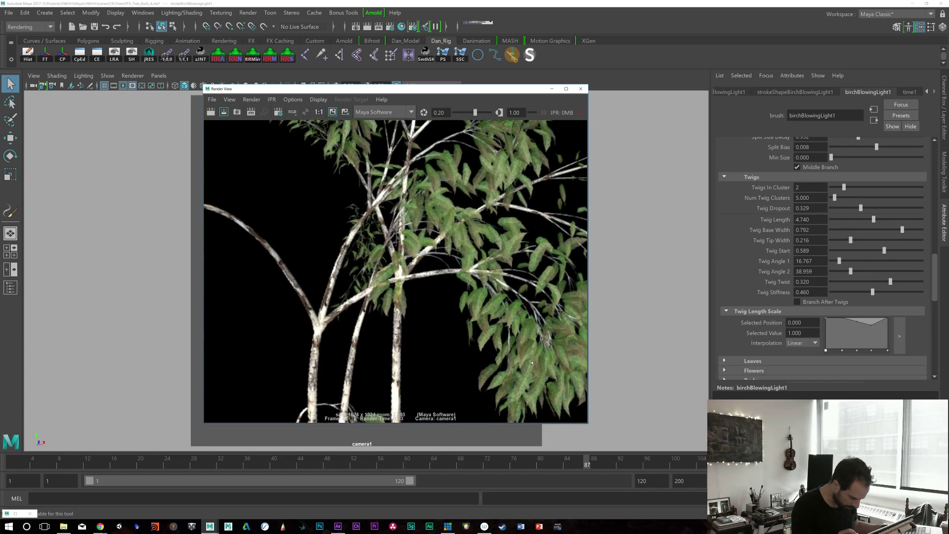
pyautogui.scroll(-5, 527, 361)
pyautogui.scroll(3, 332, 346)
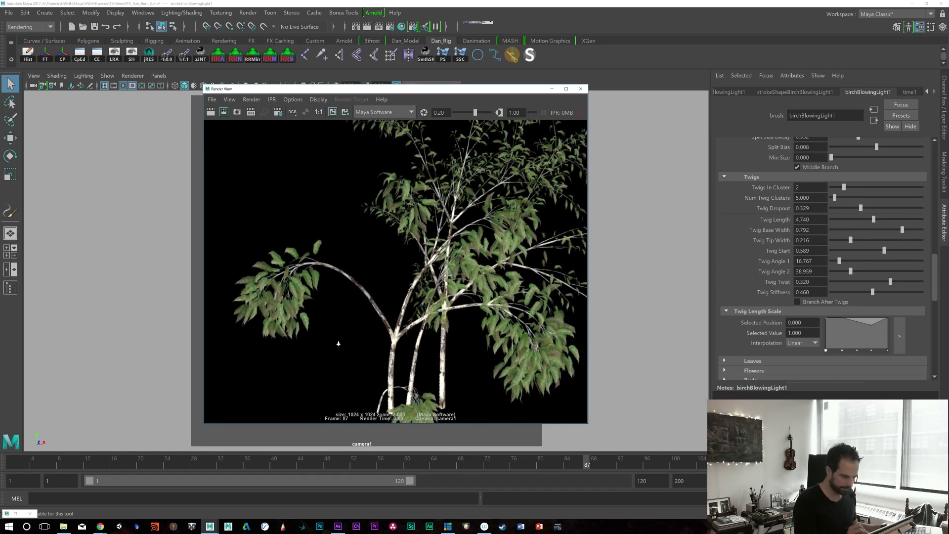
pyautogui.click(581, 89)
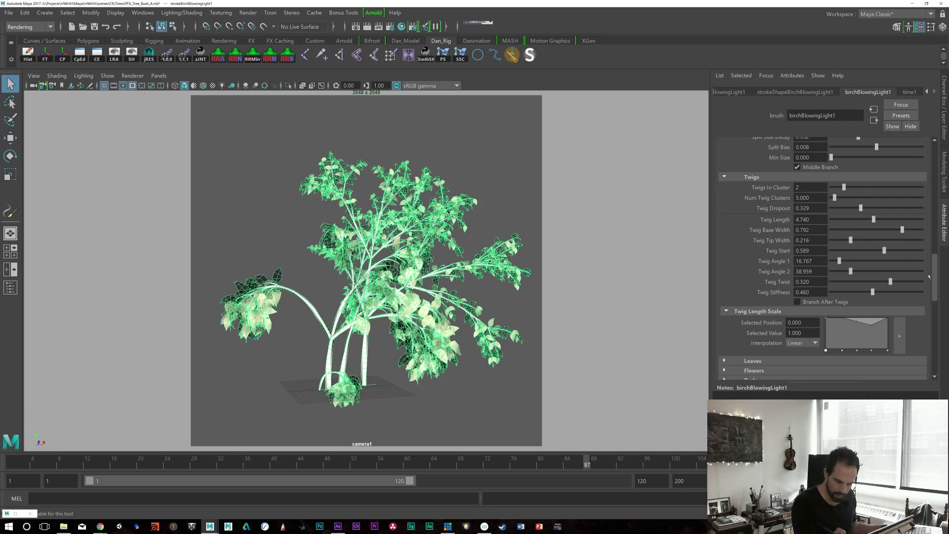
# Step: Set the stroke's Sample Density to 1
pyautogui.moveTo(933, 269); pyautogui.dragTo(925, 135)
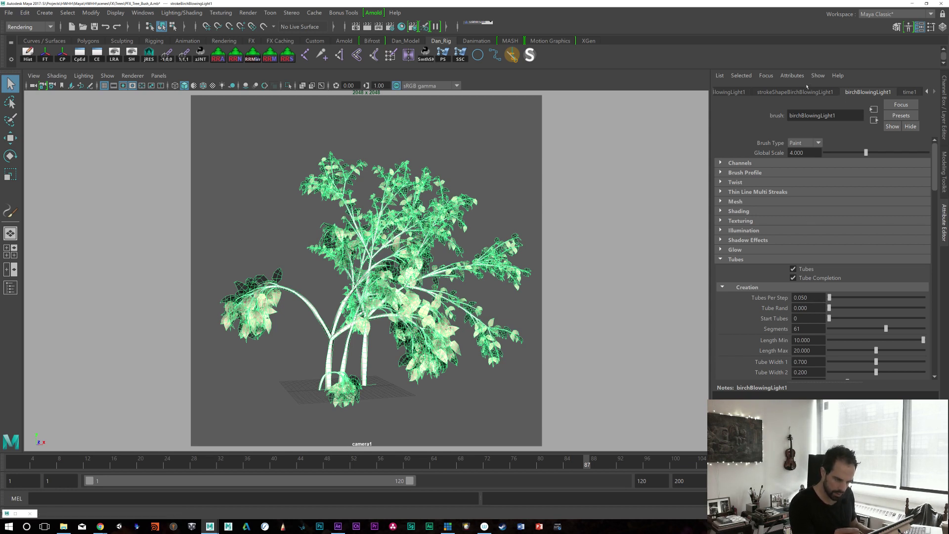
pyautogui.click(873, 120)
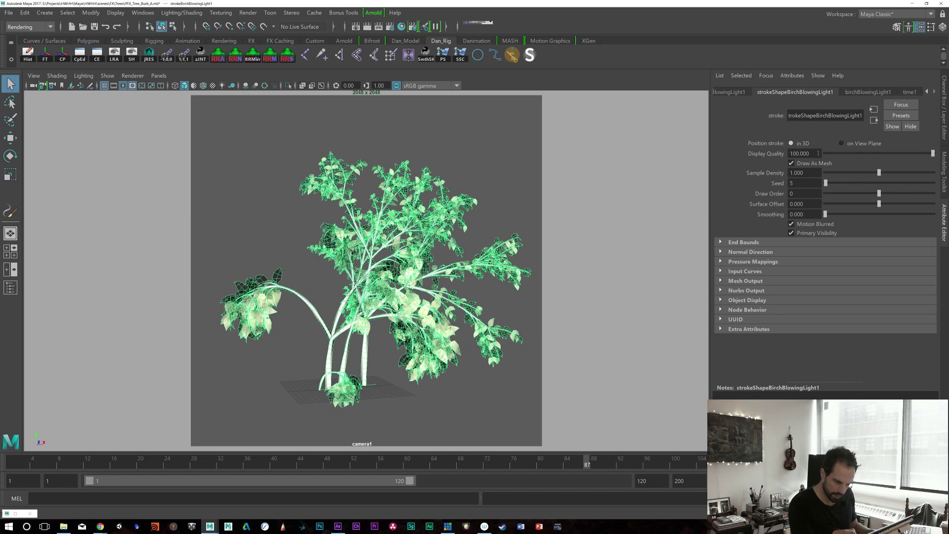
pyautogui.doubleClick(815, 173)
pyautogui.write('2')
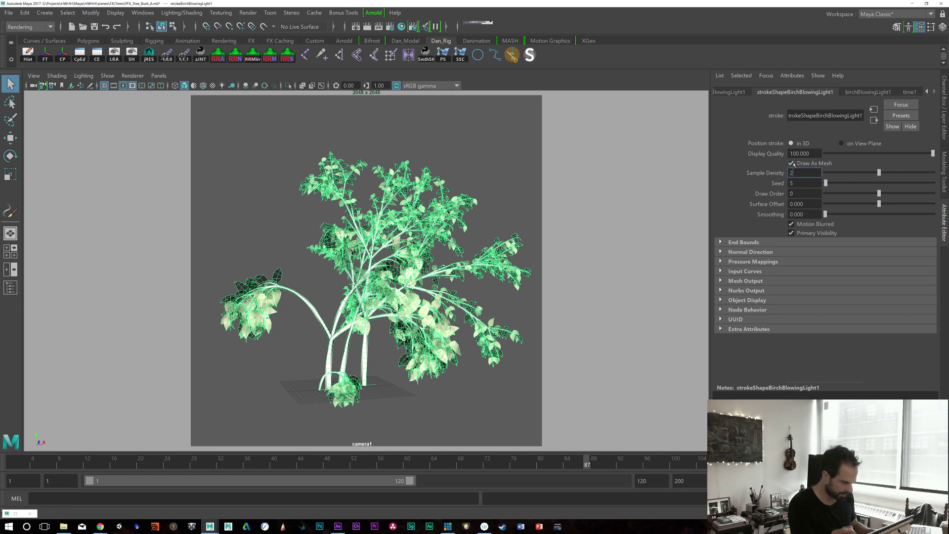
pyautogui.press('Return')
pyautogui.write('1')
pyautogui.press('Return')
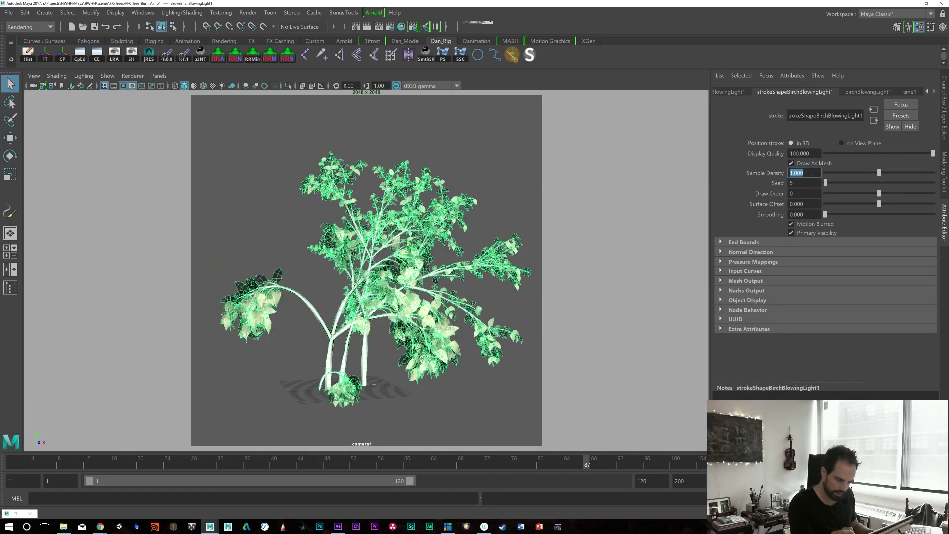
# Step: Try Tubes Per Step 0.063 on the birch brush, then revert it to 0.05
pyautogui.click(859, 92)
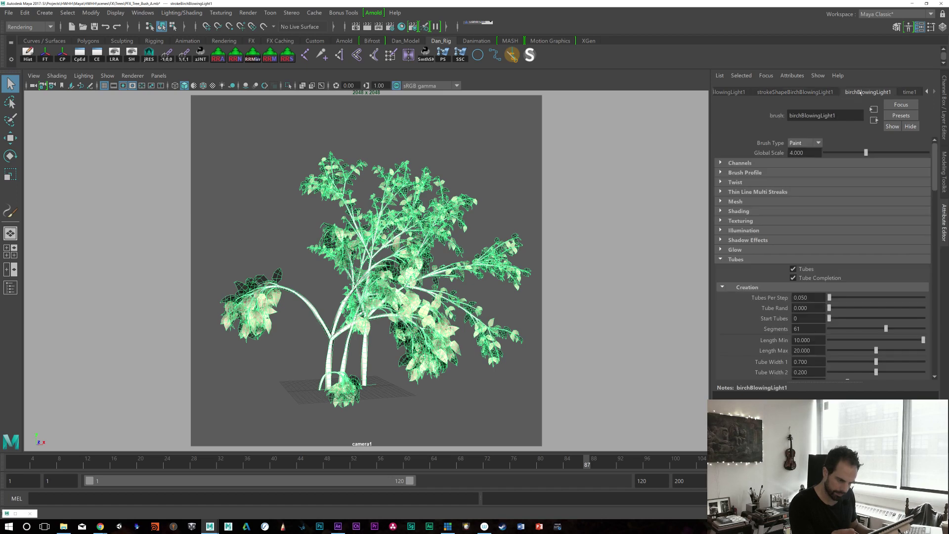
pyautogui.click(819, 297)
pyautogui.press('BackSpace')
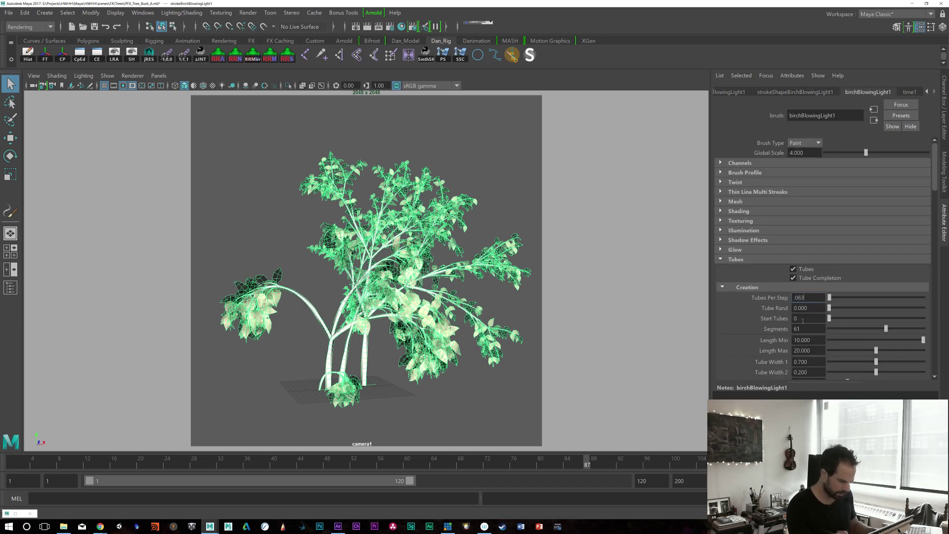
pyautogui.write('.063')
pyautogui.press('Return')
pyautogui.press('BackSpace')
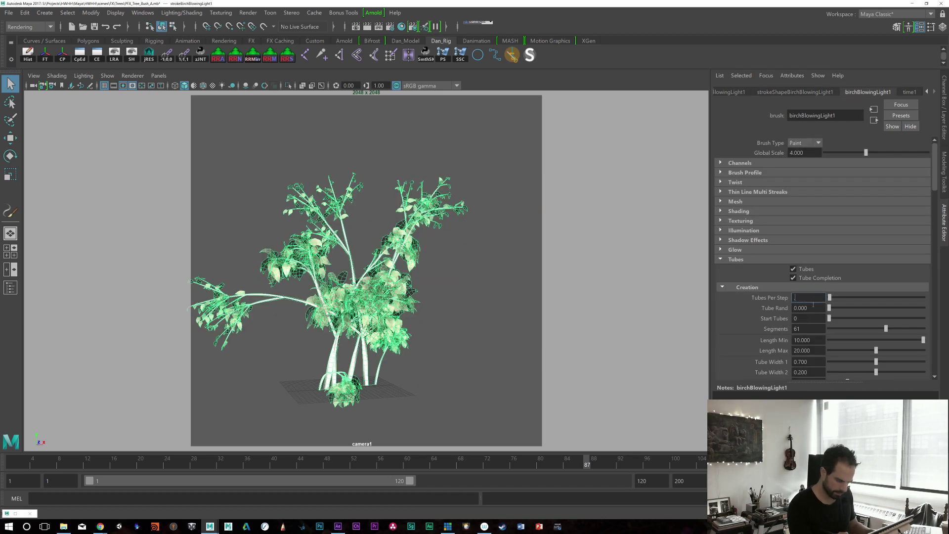
pyautogui.write('.05')
pyautogui.press('Return')
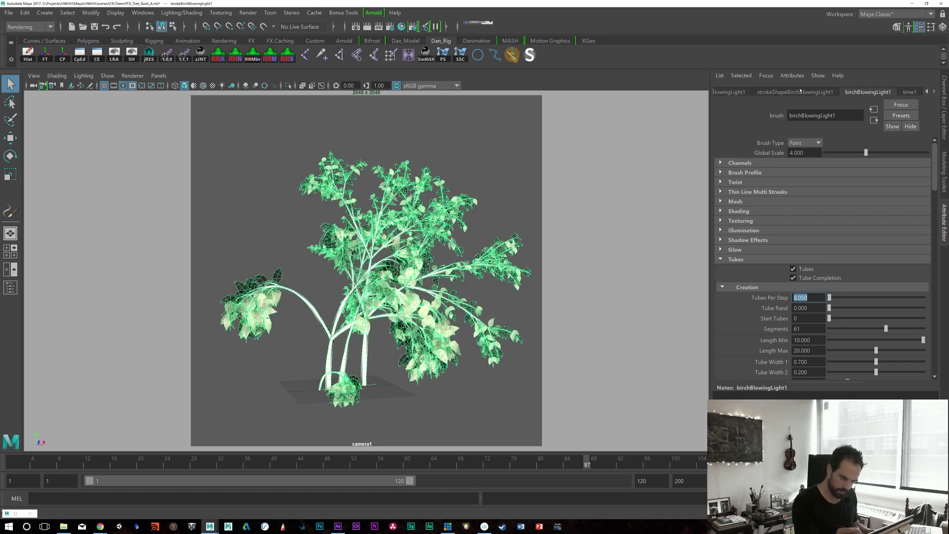
# Step: Set the stroke's Smoothing to 1
pyautogui.click(808, 91)
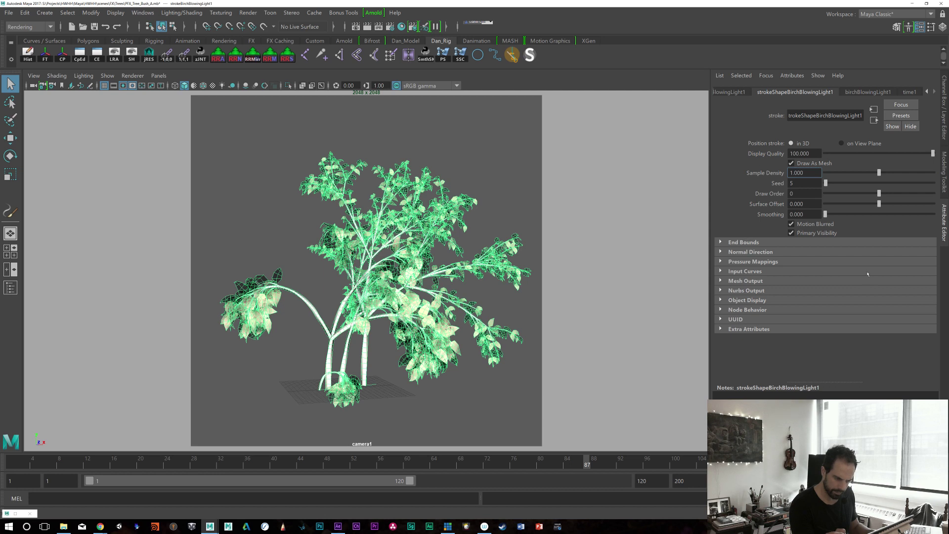
pyautogui.doubleClick(805, 214)
pyautogui.write('1')
pyautogui.press('Return')
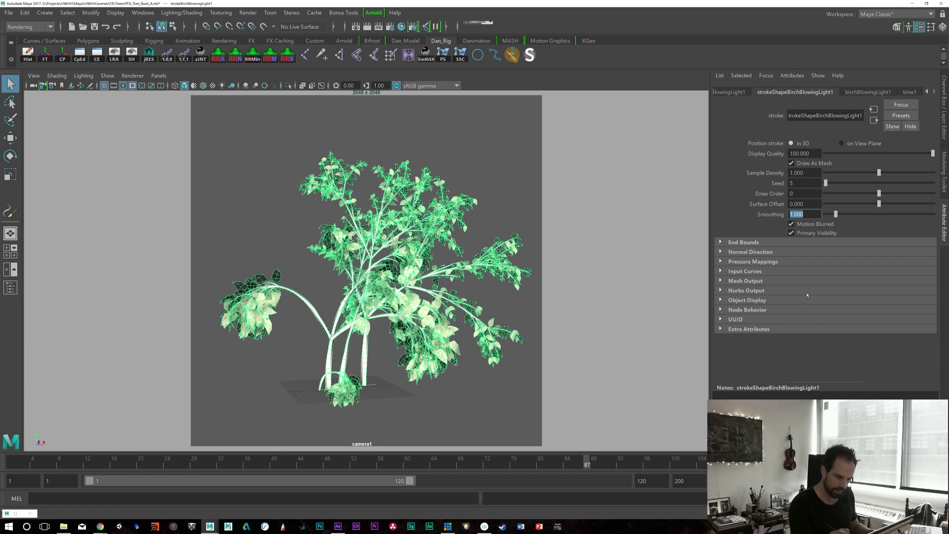
# Step: Turn on Surface Snap for the birch brush and save the scene
pyautogui.click(863, 92)
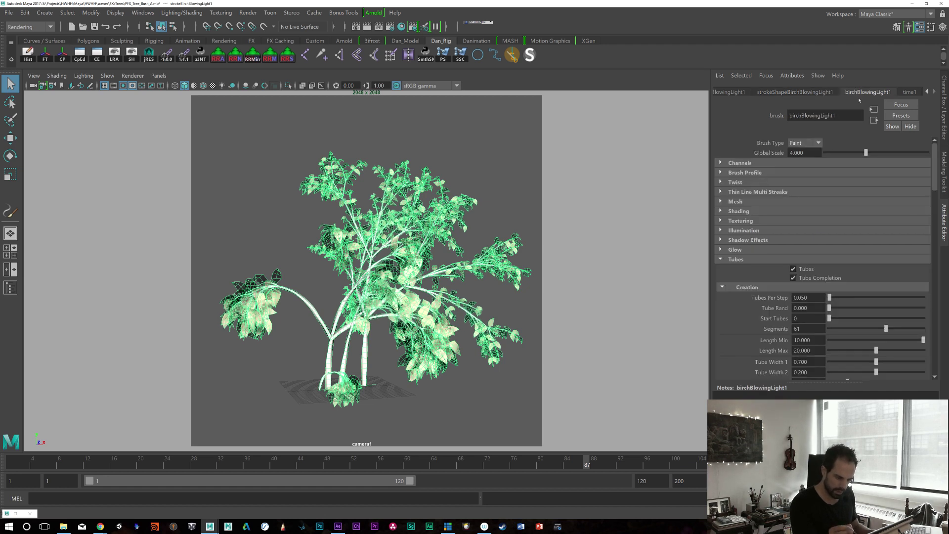
pyautogui.moveTo(935, 146); pyautogui.dragTo(927, 172)
pyautogui.scroll(-3, 915, 173)
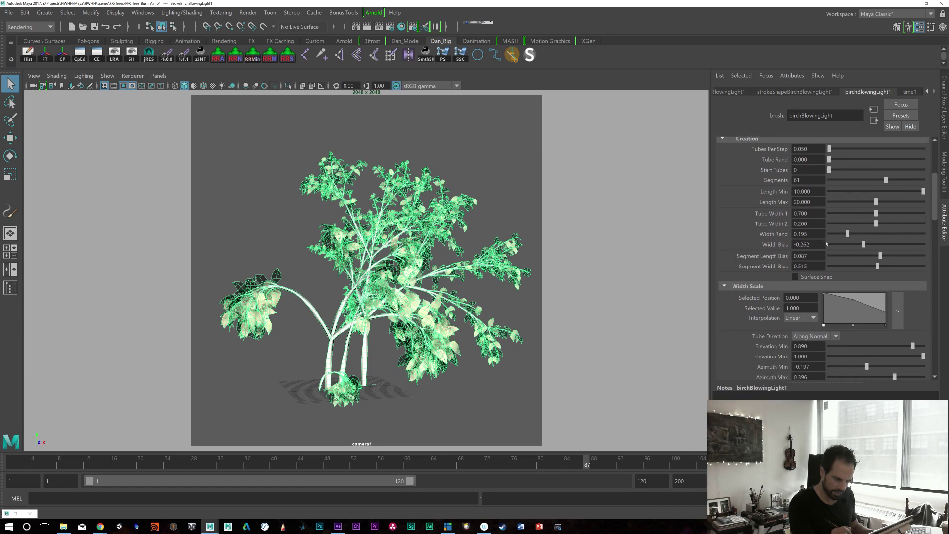
pyautogui.click(817, 277)
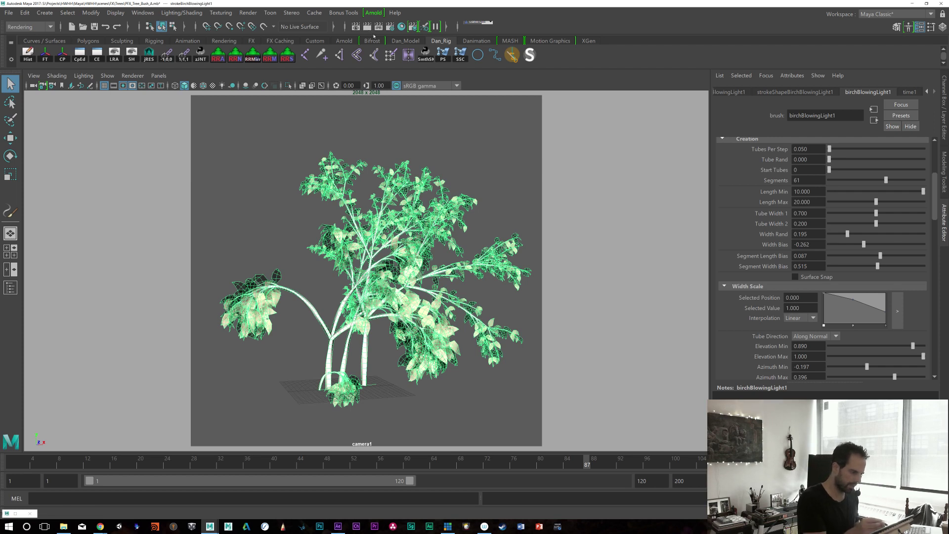
pyautogui.click(361, 27)
pyautogui.hotkey('ctrl', 's')
pyautogui.press('space')
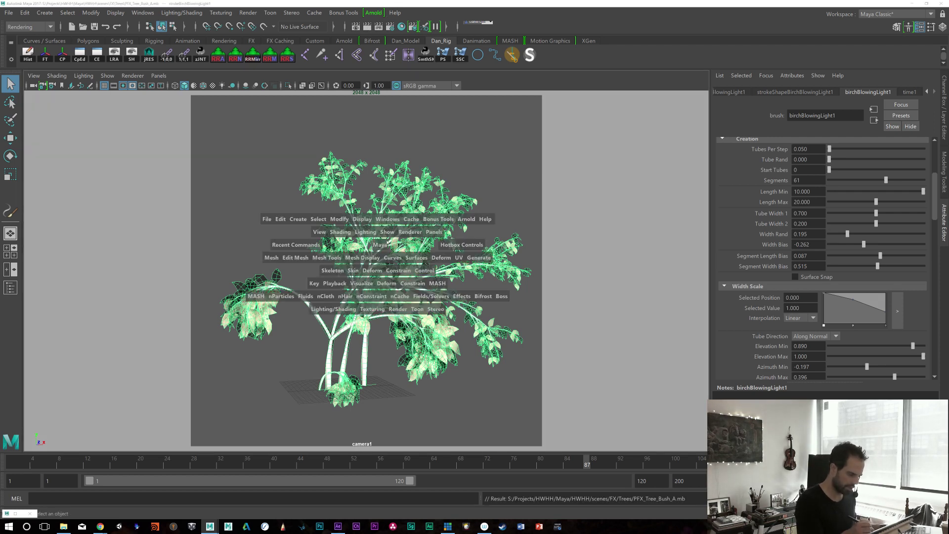
# Step: Launch a Batch Render of the birch bush image sequence from the hotbox Render menu
pyautogui.click(397, 309)
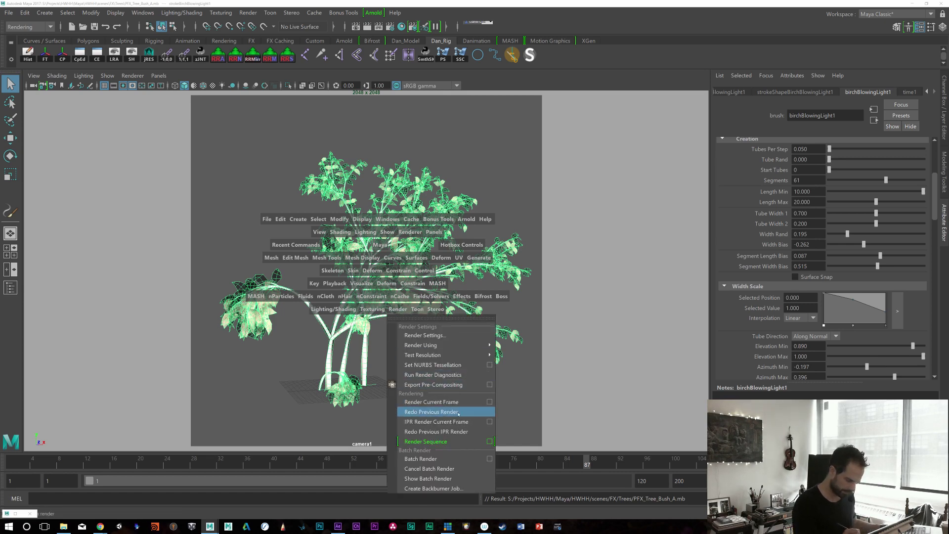
pyautogui.click(445, 458)
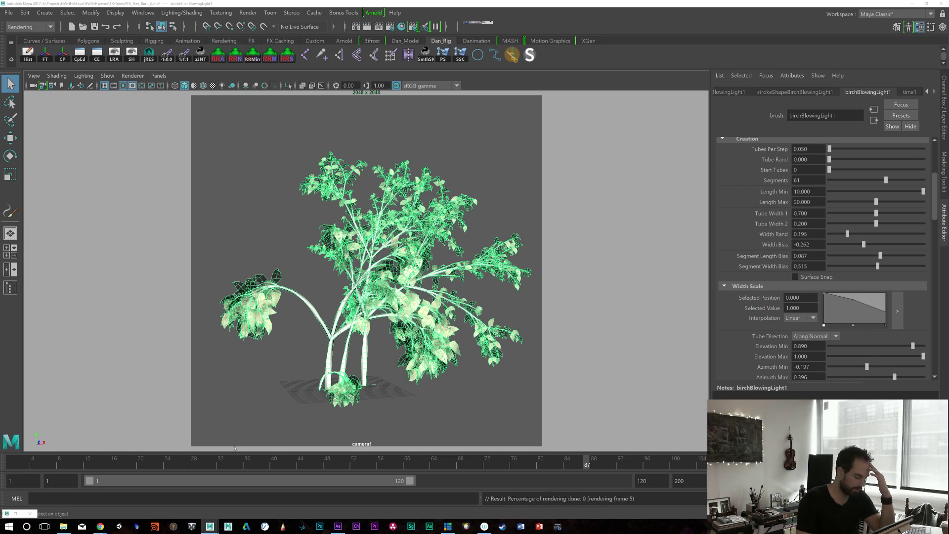
pyautogui.moveTo(103, 527)
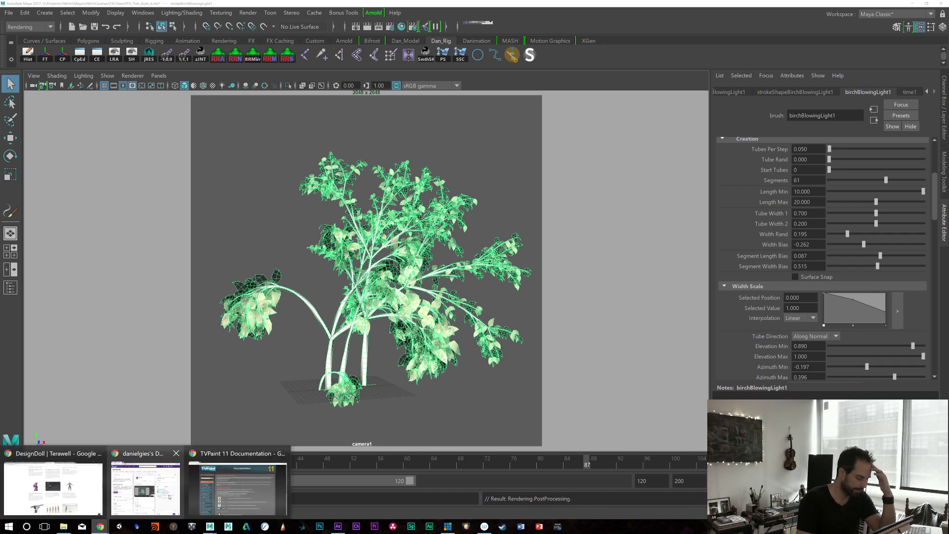
# Step: In a new Chrome tab, search Google for 'tree frog', then refine it to 'tree frog 3D'
pyautogui.click(237, 488)
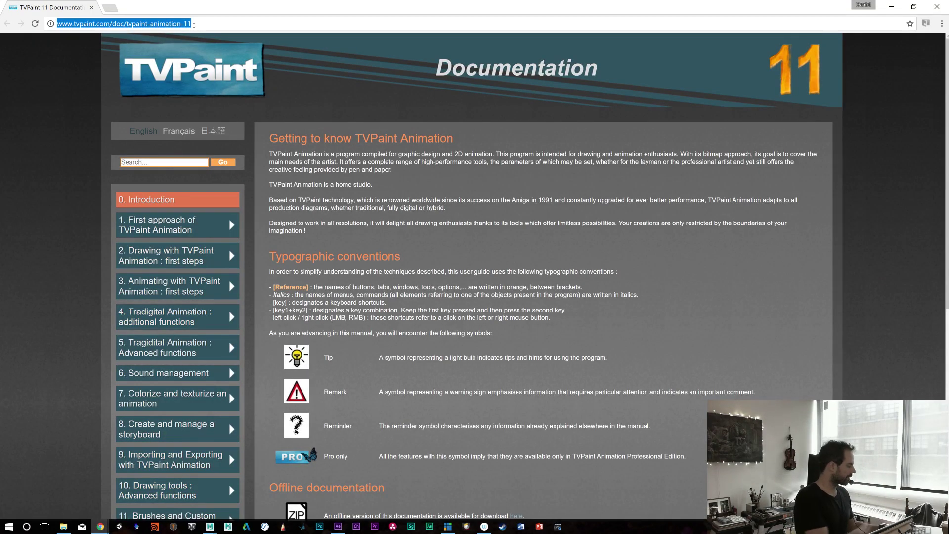
pyautogui.hotkey('ctrl', 't')
pyautogui.write('tree frog')
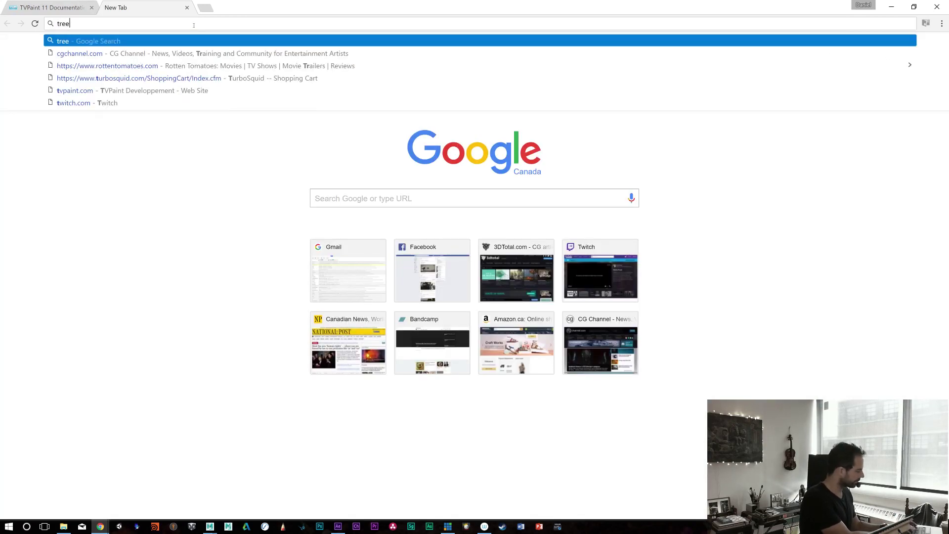
pyautogui.press('Return')
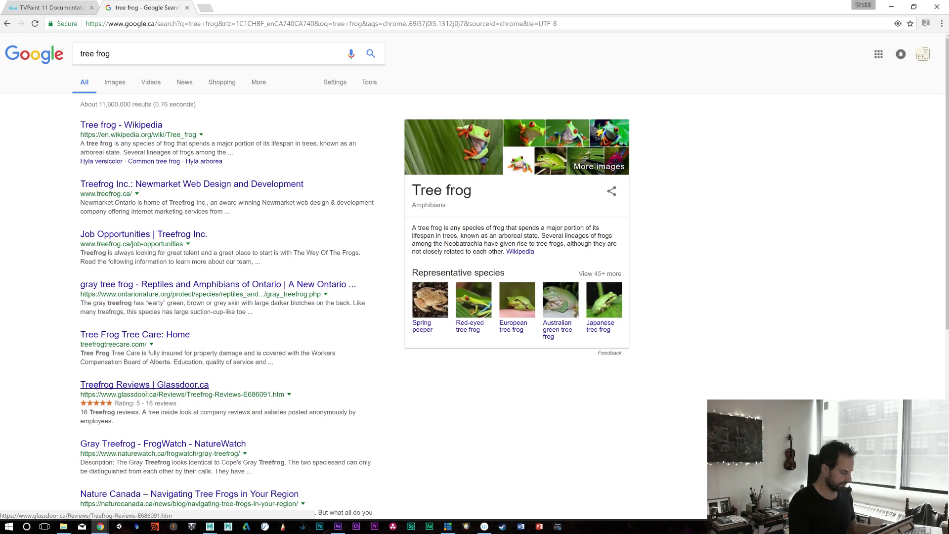
pyautogui.click(137, 56)
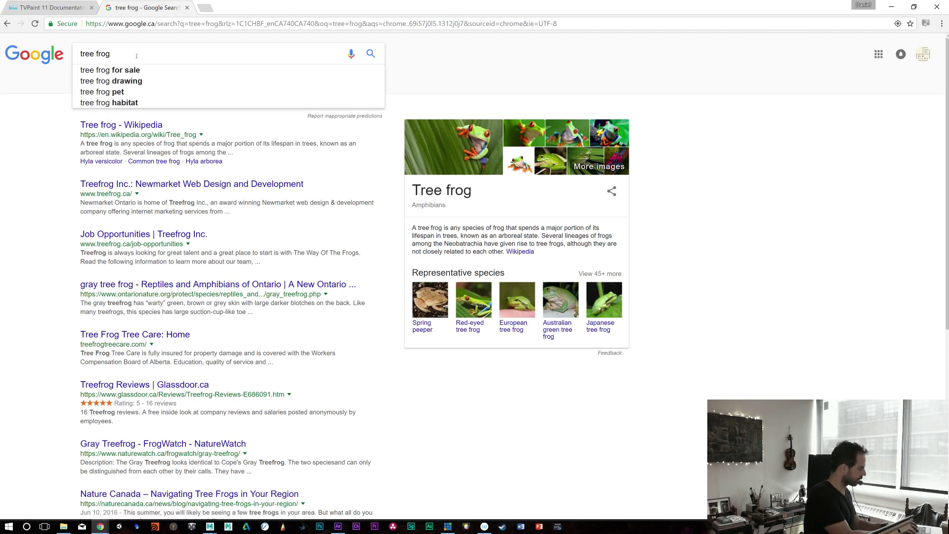
pyautogui.write('3D')
pyautogui.press('Return')
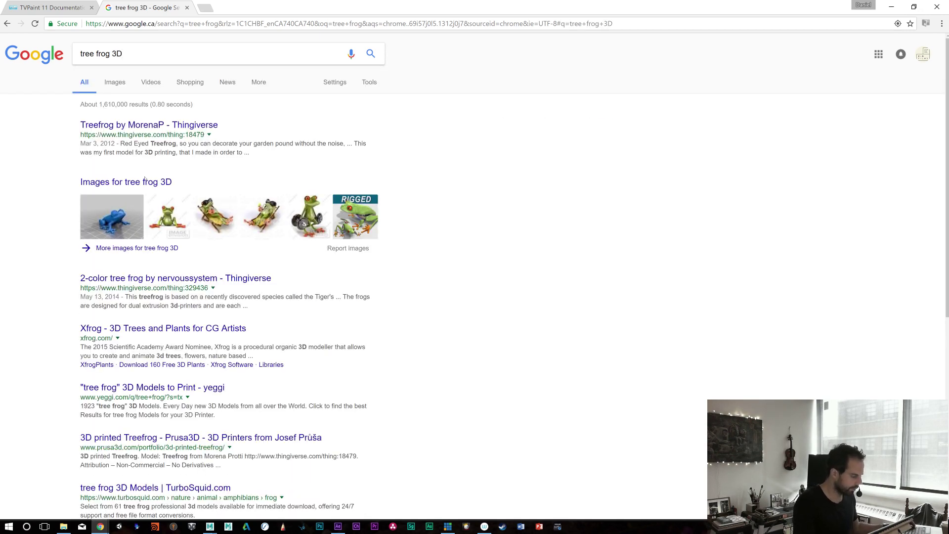
# Step: Open the Xfrog site and browse the Image of the Day and trees gallery
pyautogui.click(125, 332)
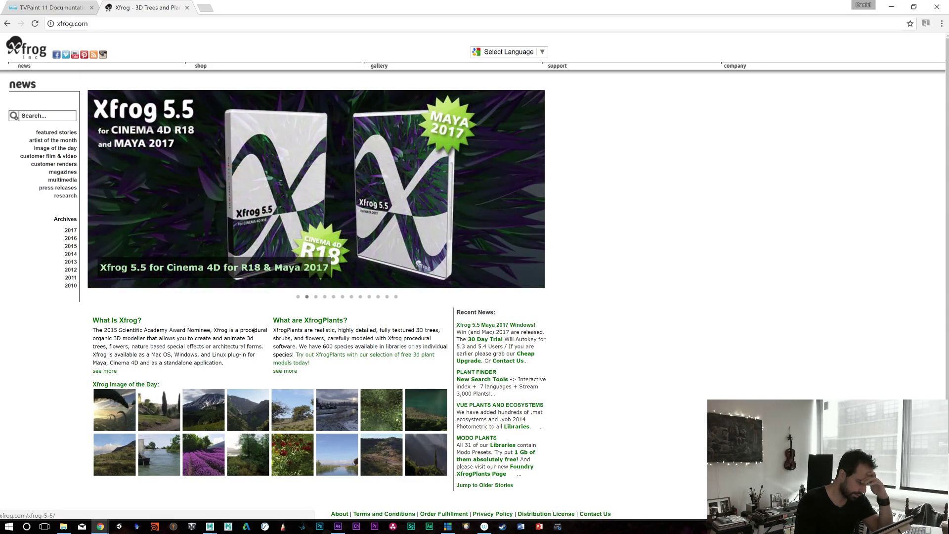
pyautogui.click(173, 414)
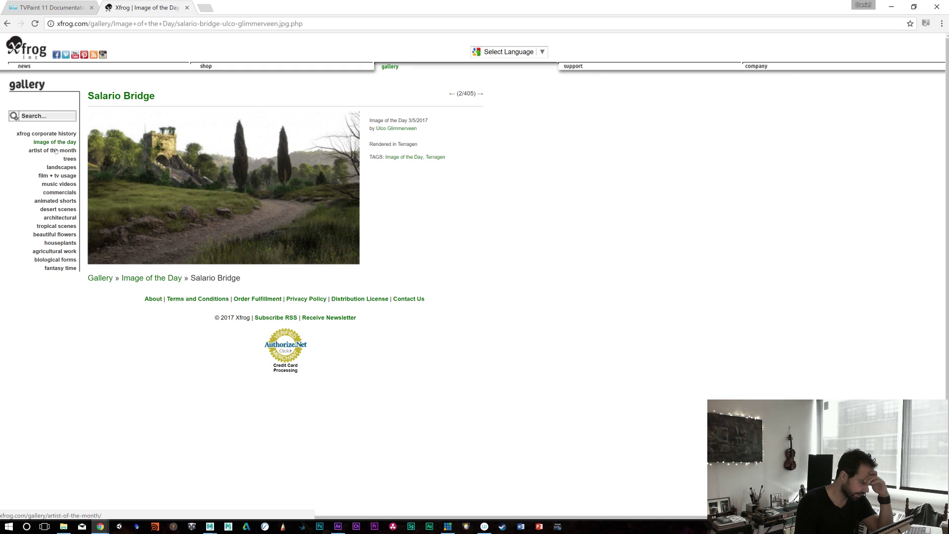
pyautogui.click(68, 160)
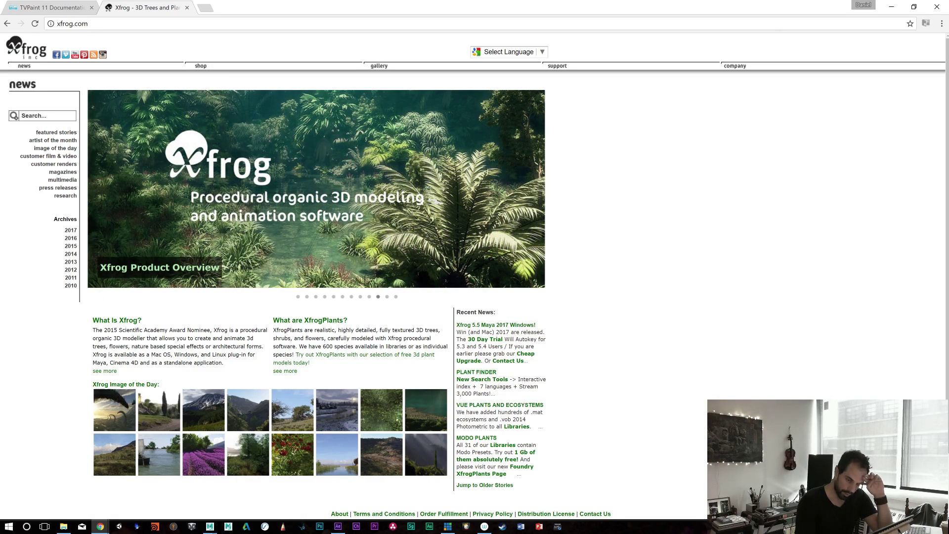
pyautogui.scroll(-3, 474, 276)
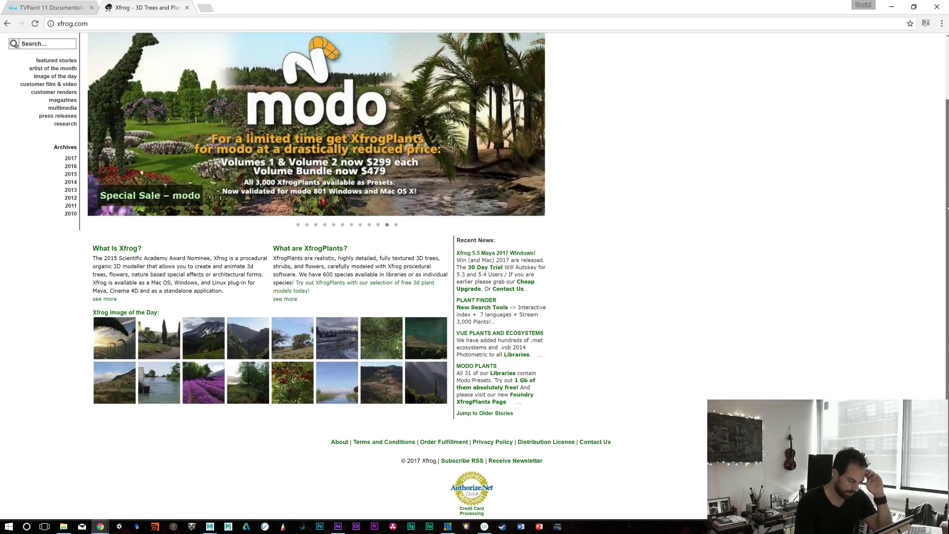
pyautogui.scroll(3, 930, 133)
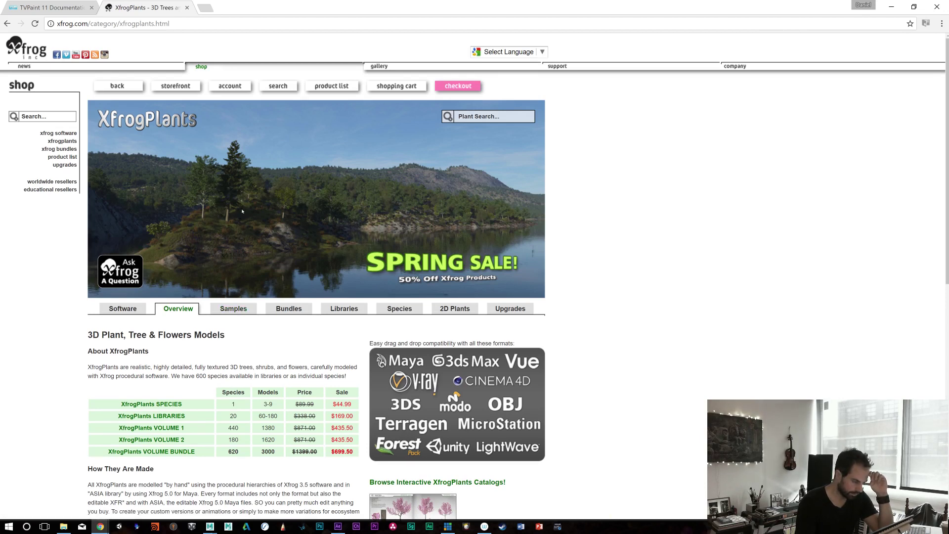
# Step: Show the XfrogPlants Bundles list with prices and open a new browser tab
pyautogui.click(284, 310)
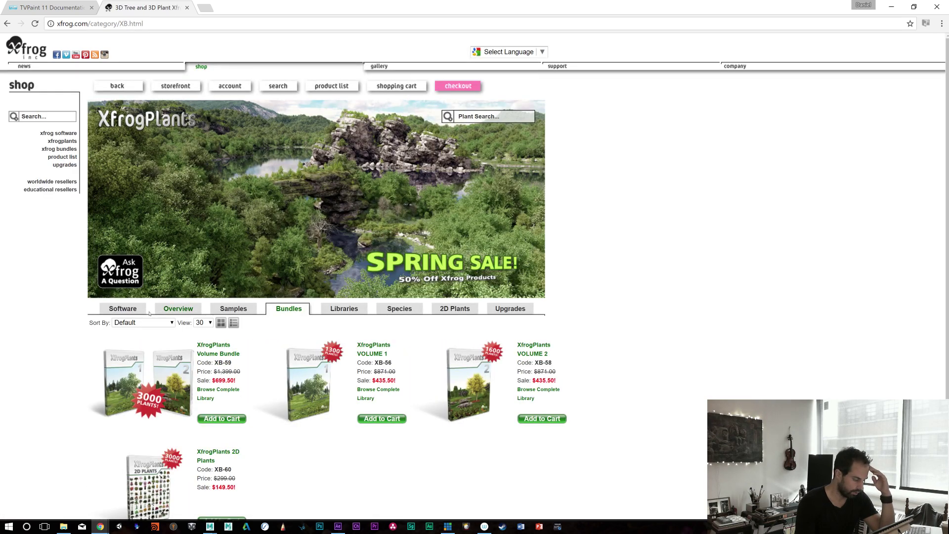
pyautogui.click(143, 24)
pyautogui.hotkey('ctrl', 't')
# Step: Search Google for 'vue' and navigate the e-on software site to the PlantFactory product page
pyautogui.write('vue')
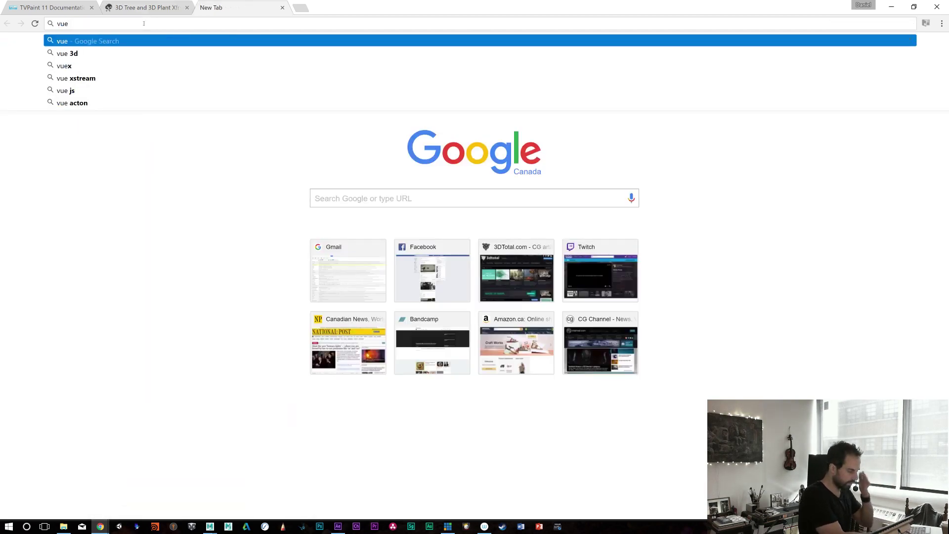
pyautogui.press('Return')
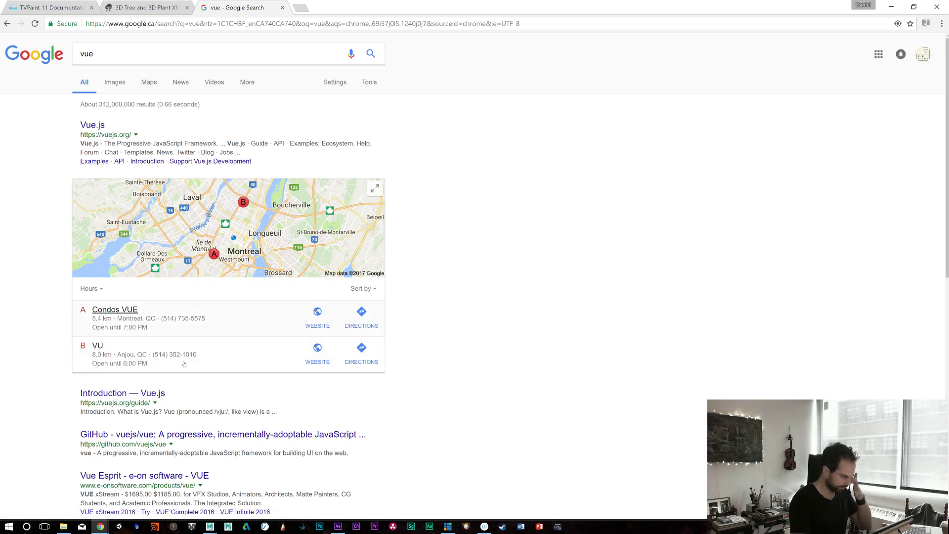
pyautogui.click(167, 475)
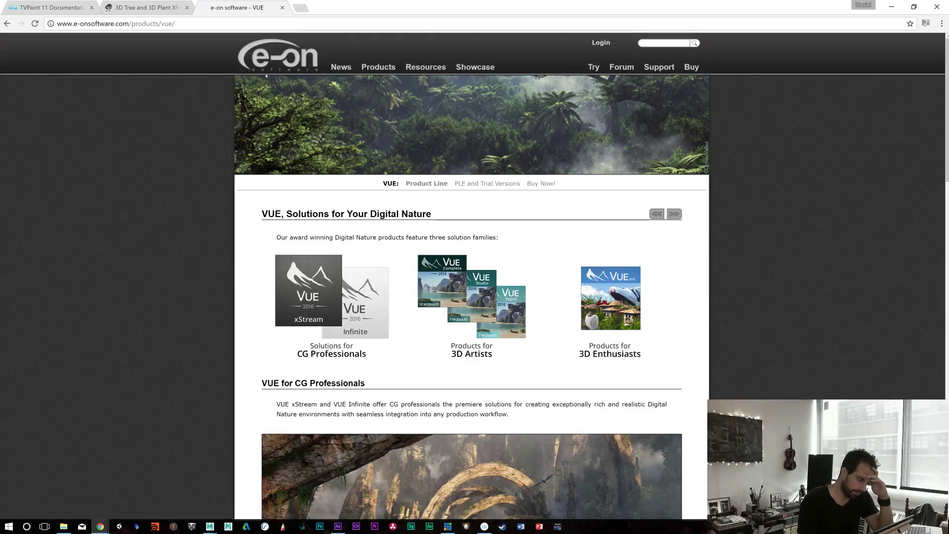
pyautogui.click(277, 54)
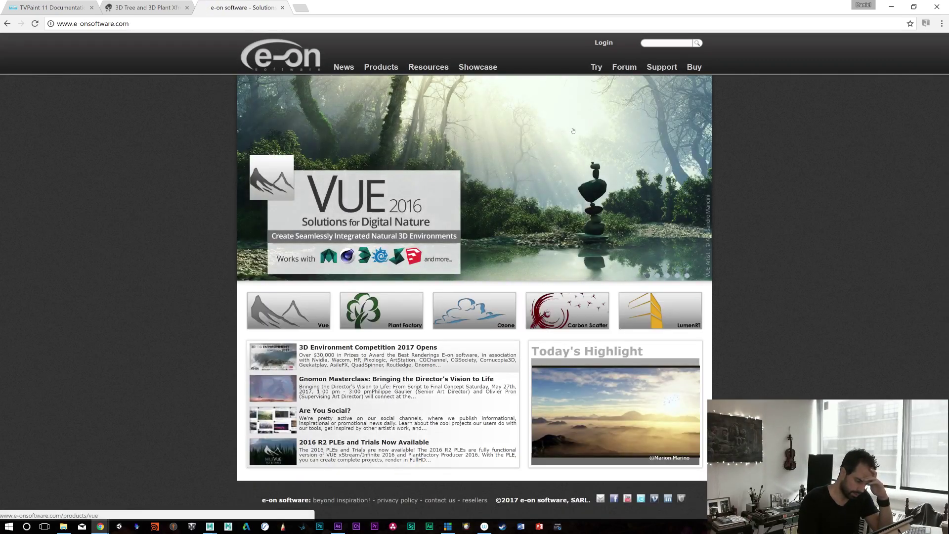
pyautogui.click(415, 306)
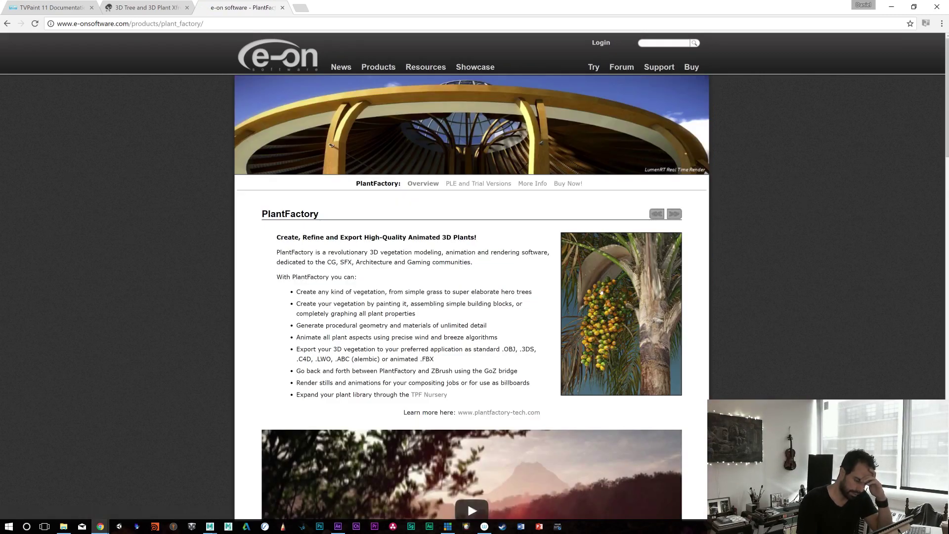
pyautogui.scroll(-1, 946, 92)
# Step: Play the PlantFactory presentation video and scroll down to the versions priced $199 Artist to $1995 Producer
pyautogui.scroll(-3, 946, 92)
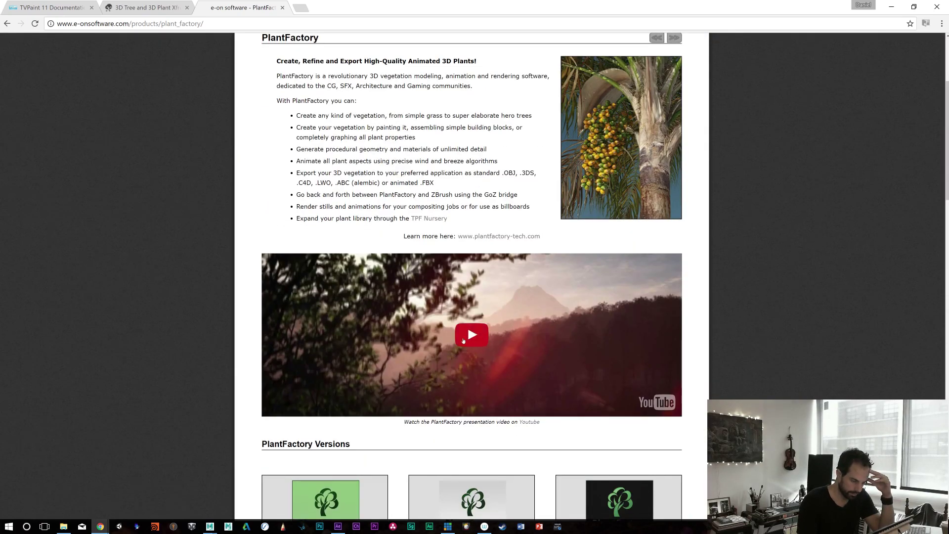
pyautogui.click(470, 337)
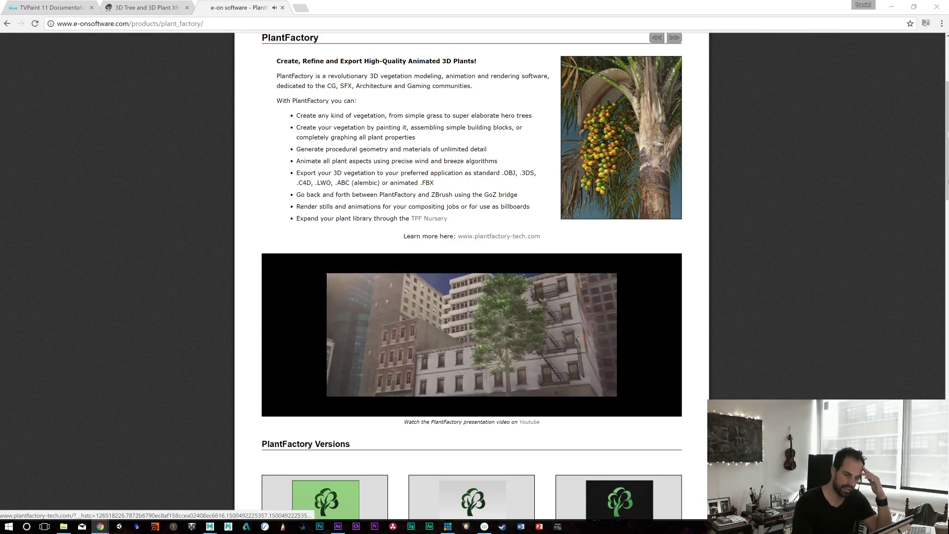
pyautogui.moveTo(946, 177); pyautogui.dragTo(944, 227)
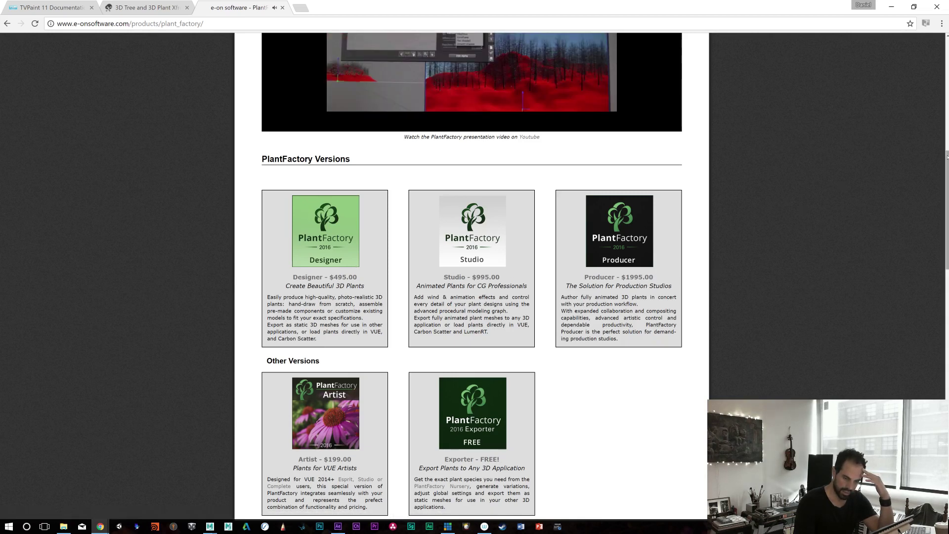
# Step: Review the PlantFactory Versions, highlight the Studio description, and open the purchase page listing Studio at $995
pyautogui.scroll(-2, 472, 276)
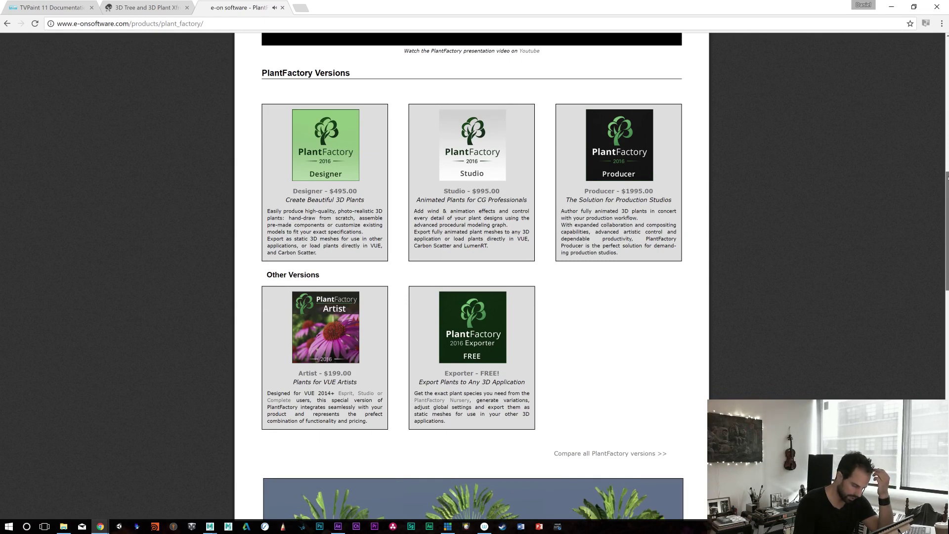
pyautogui.scroll(-1, 472, 277)
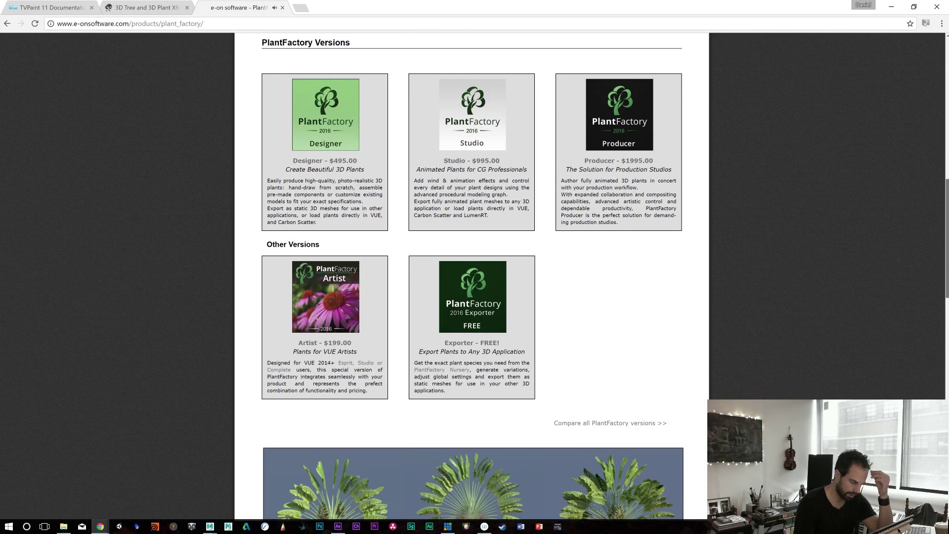
pyautogui.scroll(-1, 471, 276)
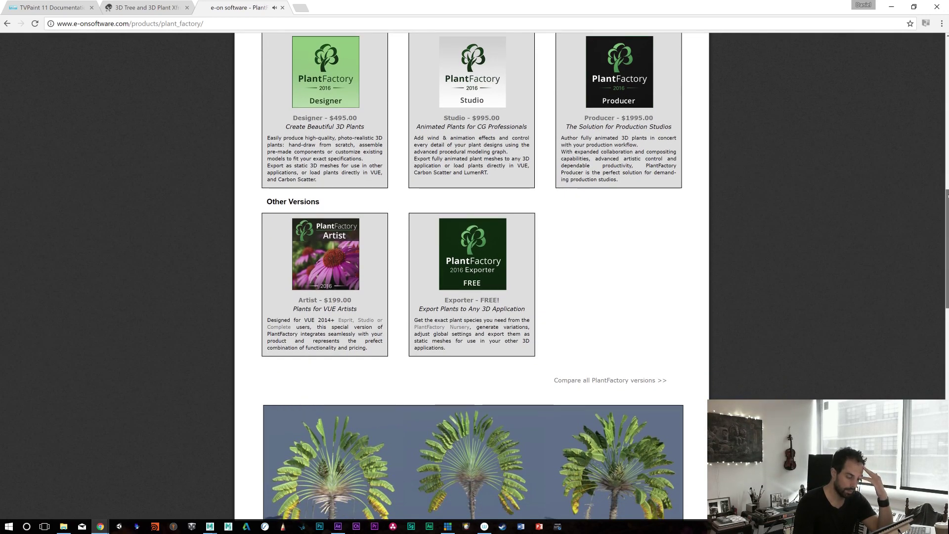
pyautogui.scroll(1, 947, 196)
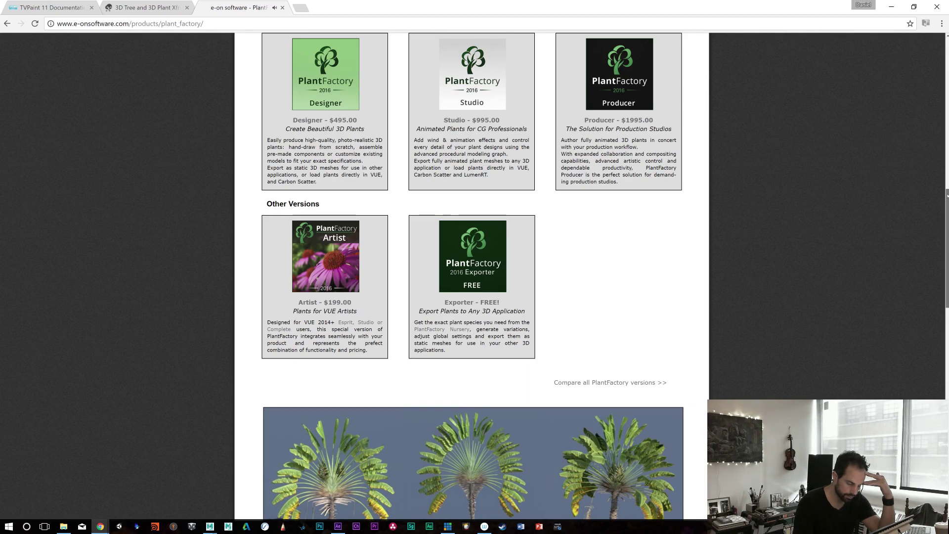
pyautogui.scroll(1, 947, 195)
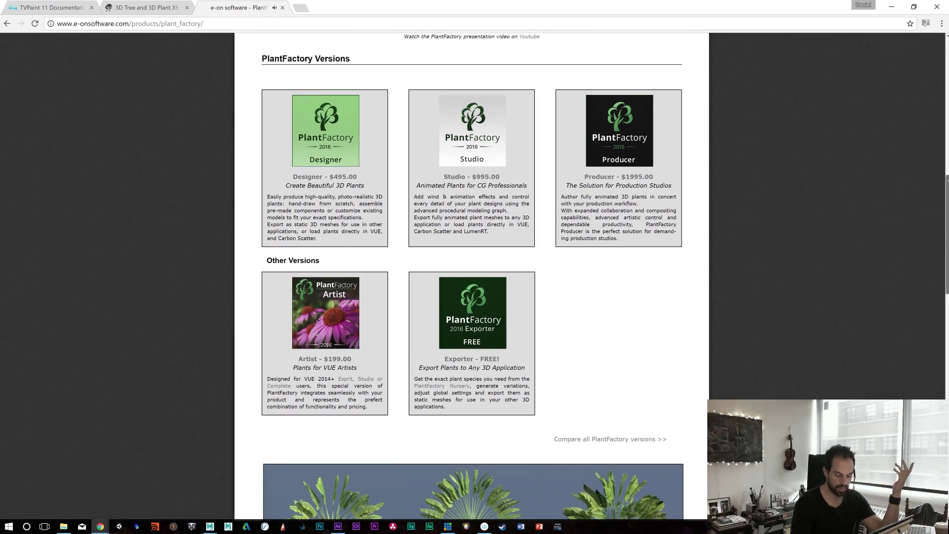
pyautogui.scroll(1, 946, 175)
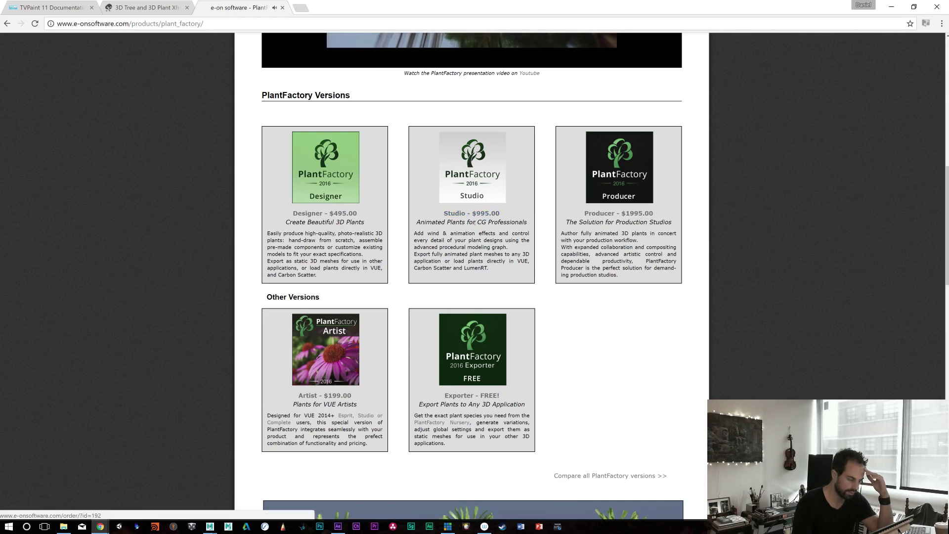
pyautogui.moveTo(415, 234); pyautogui.dragTo(516, 263)
pyautogui.click(509, 267)
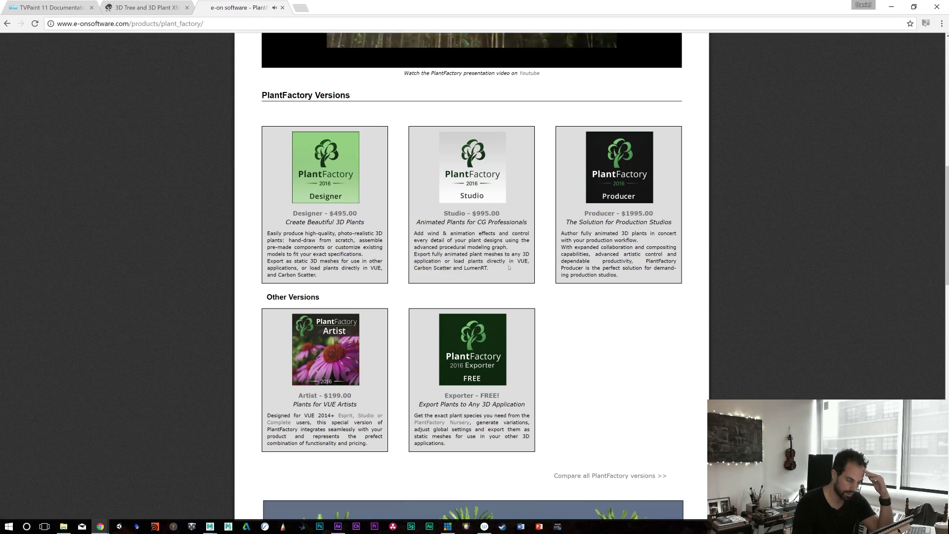
pyautogui.moveTo(508, 268); pyautogui.dragTo(415, 223)
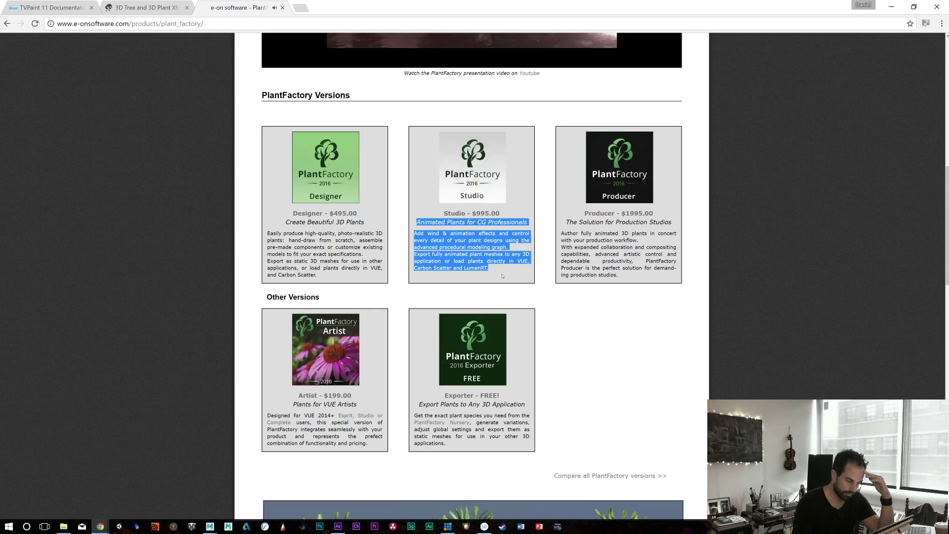
pyautogui.click(473, 191)
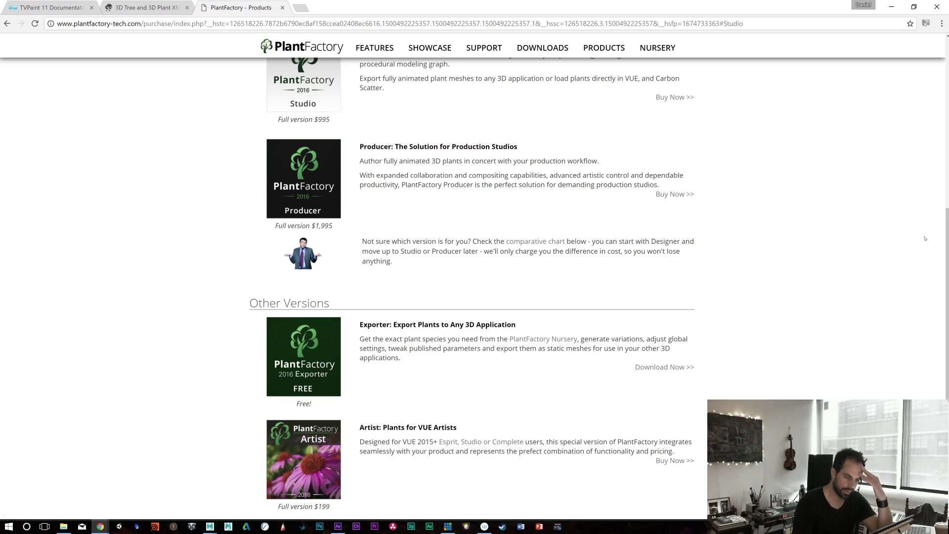
# Step: View the PlantFactory Studio 2016 listing at US$995.00 in the US/Canada store, then return to the Xfrog shop tab
pyautogui.scroll(2, 551, 310)
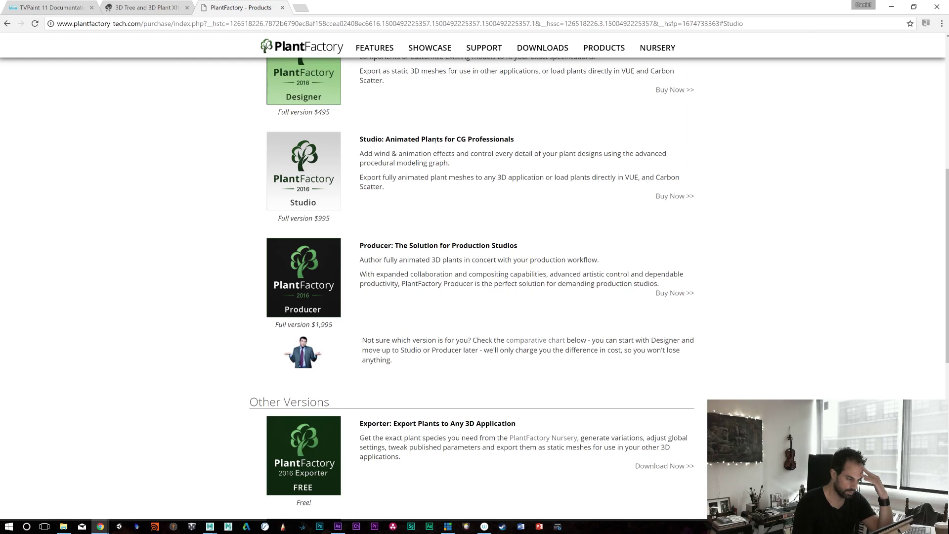
pyautogui.click(320, 156)
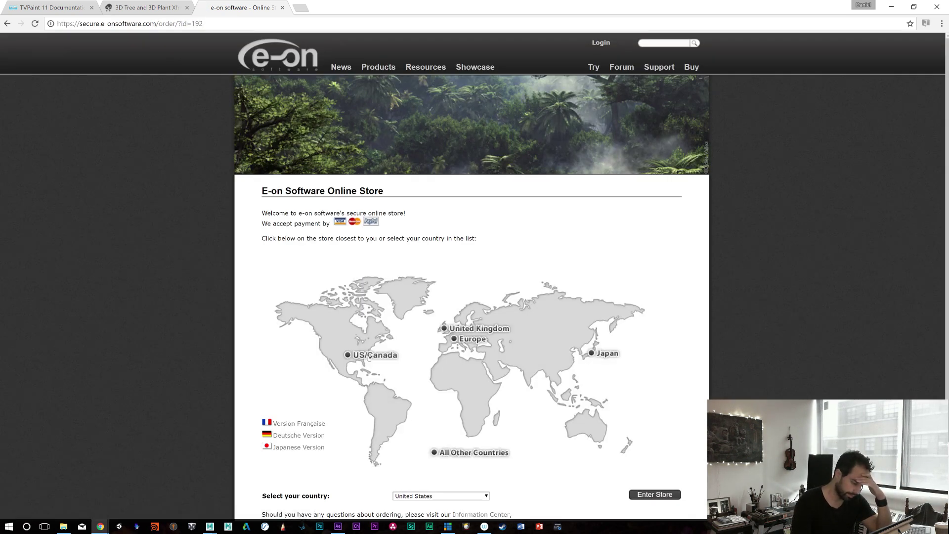
pyautogui.click(368, 357)
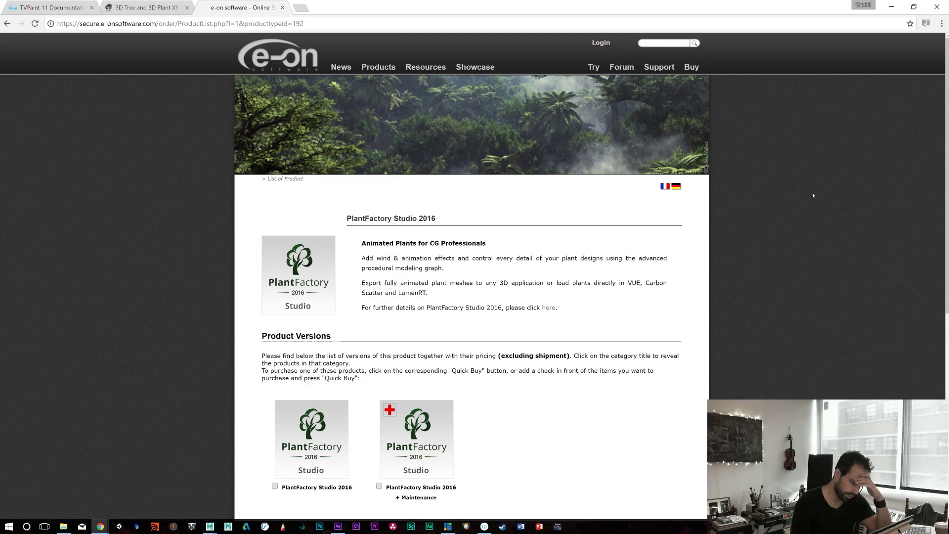
pyautogui.moveTo(945, 124); pyautogui.dragTo(944, 142)
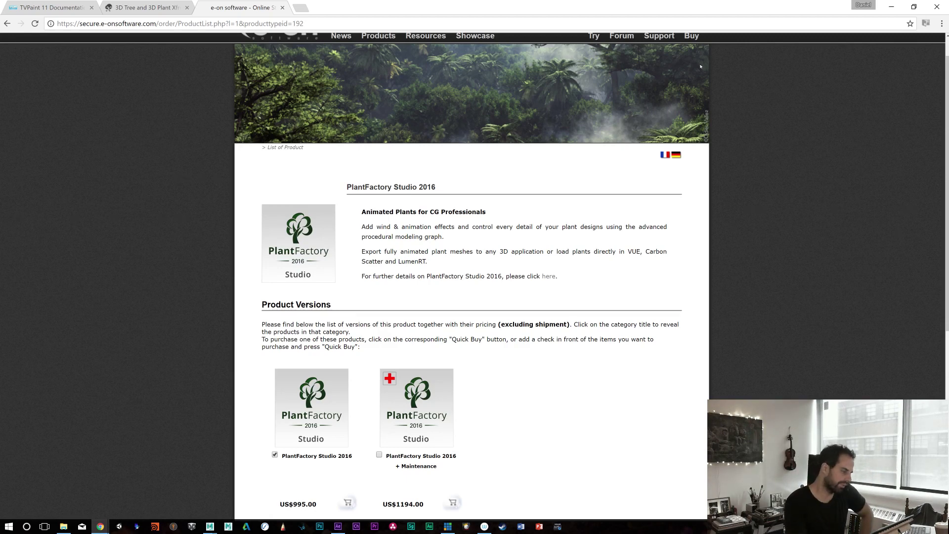
pyautogui.click(156, 6)
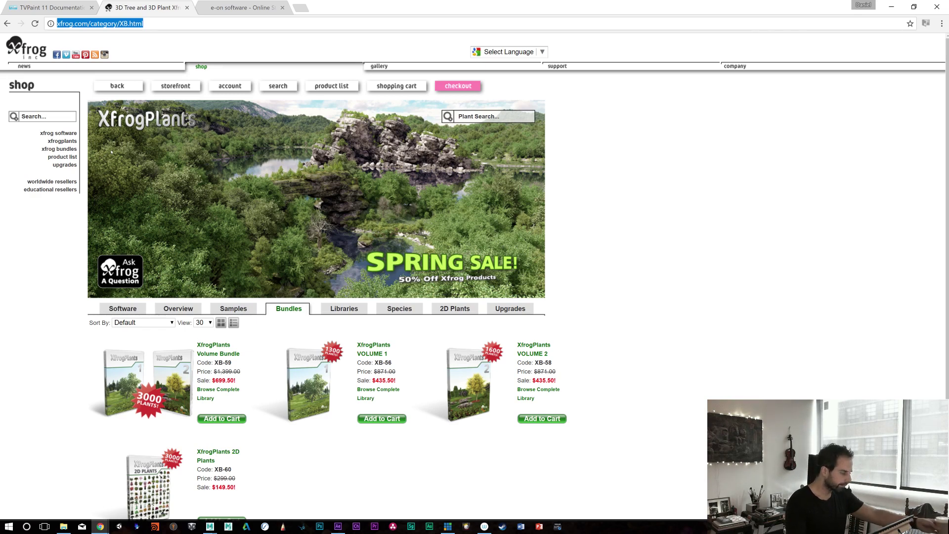
# Step: Open the Xfrog software overview and highlight the $249.50 single-licence Maya price
pyautogui.click(128, 313)
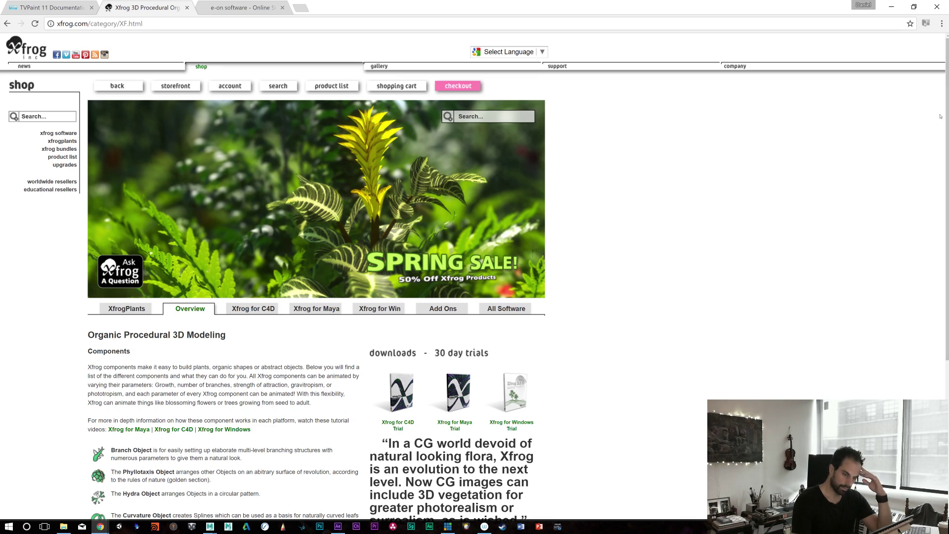
pyautogui.scroll(-3, 900, 228)
pyautogui.scroll(-1, 635, 261)
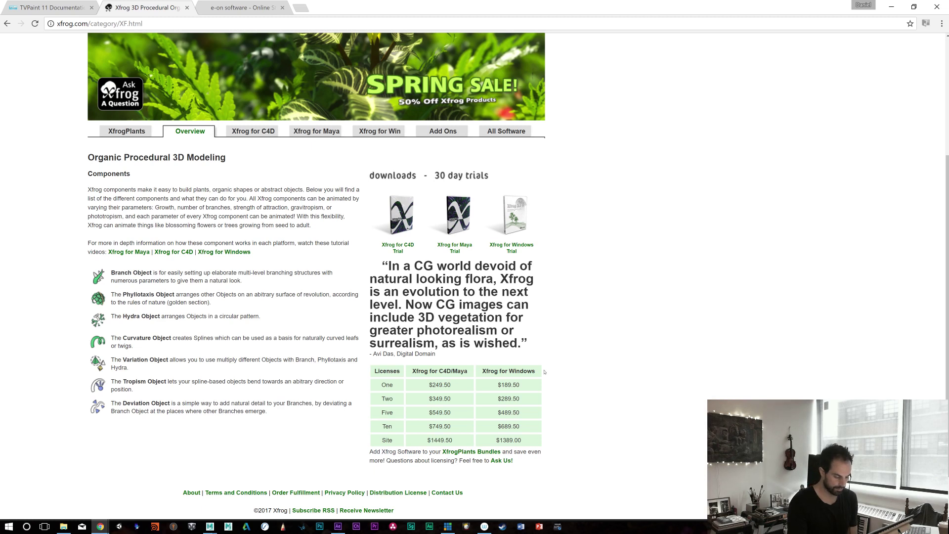
pyautogui.moveTo(447, 384); pyautogui.dragTo(424, 384)
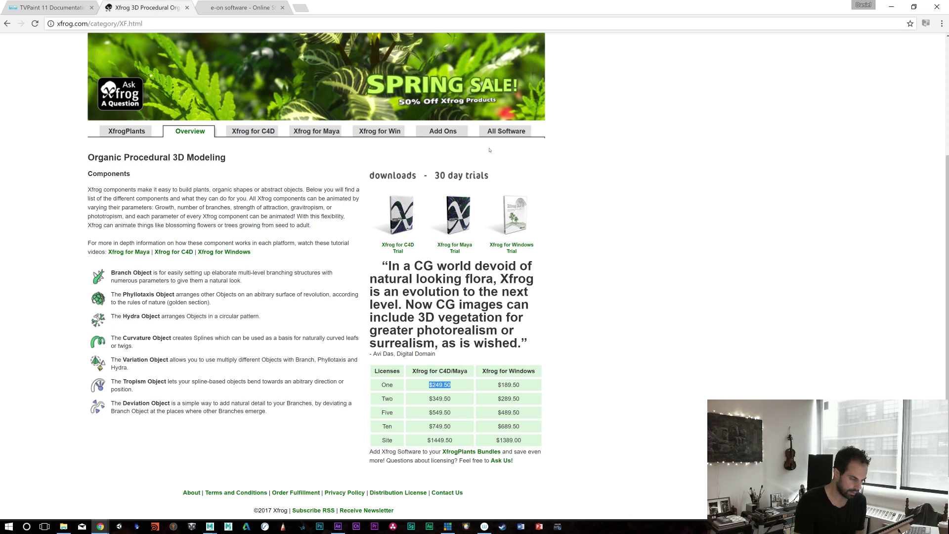
# Step: Open the free Xfrog for Maya Trial page and its Part 1 manual at page 1 of 57
pyautogui.click(438, 193)
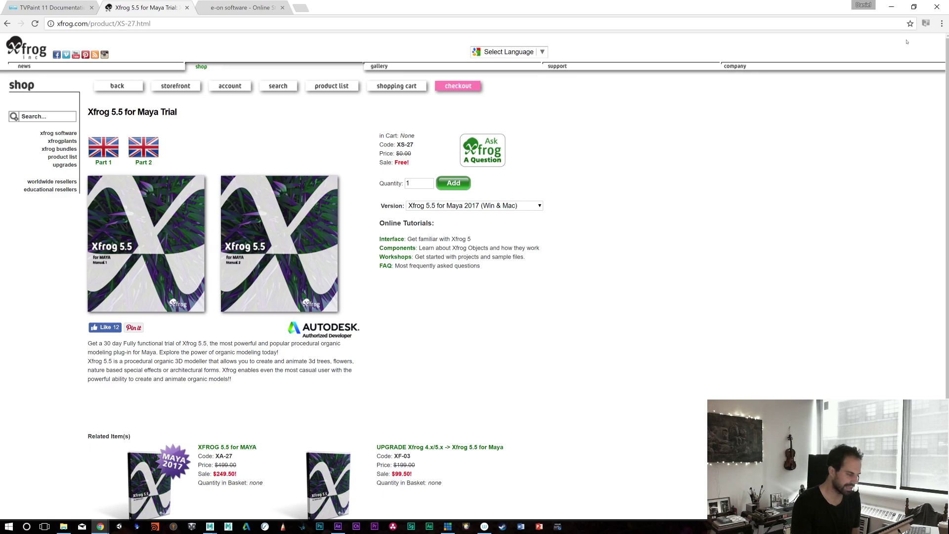
pyautogui.scroll(-2, 942, 58)
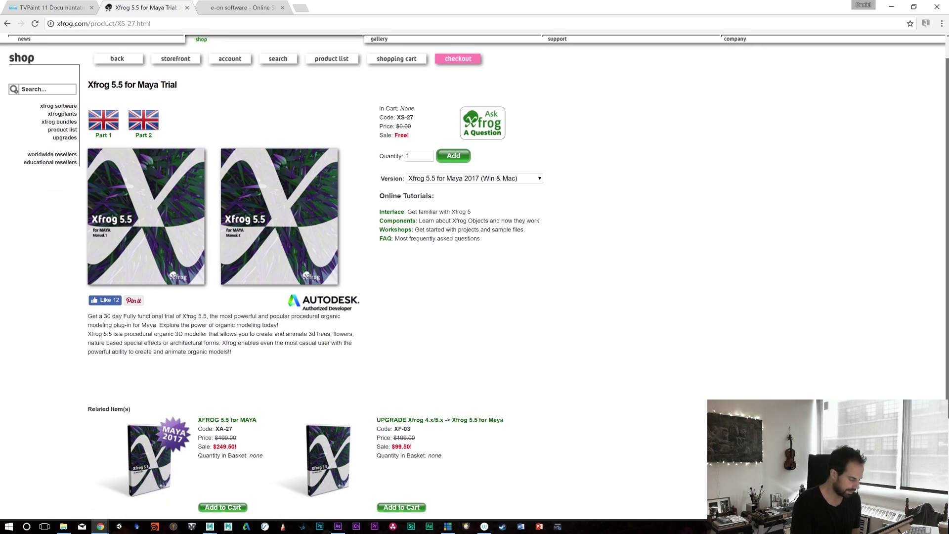
pyautogui.scroll(1, 941, 58)
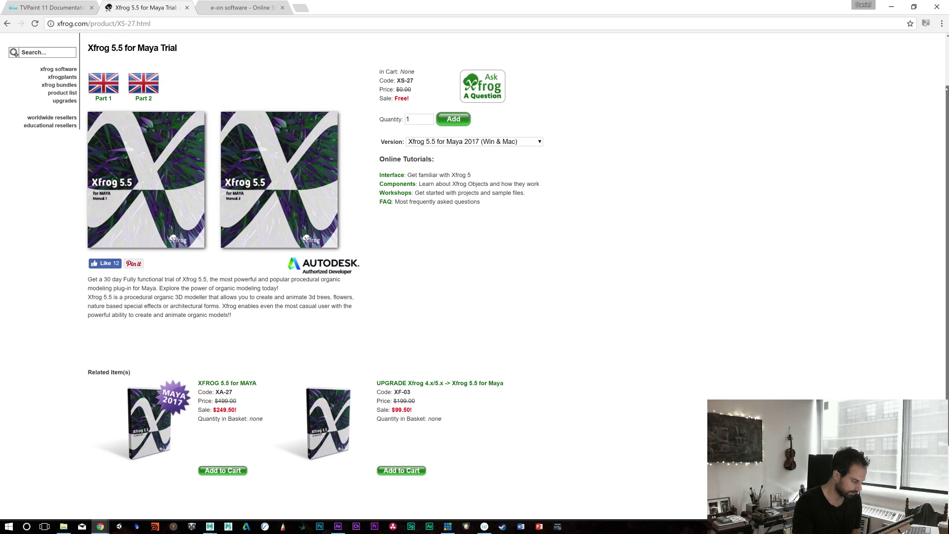
pyautogui.scroll(2, 207, 200)
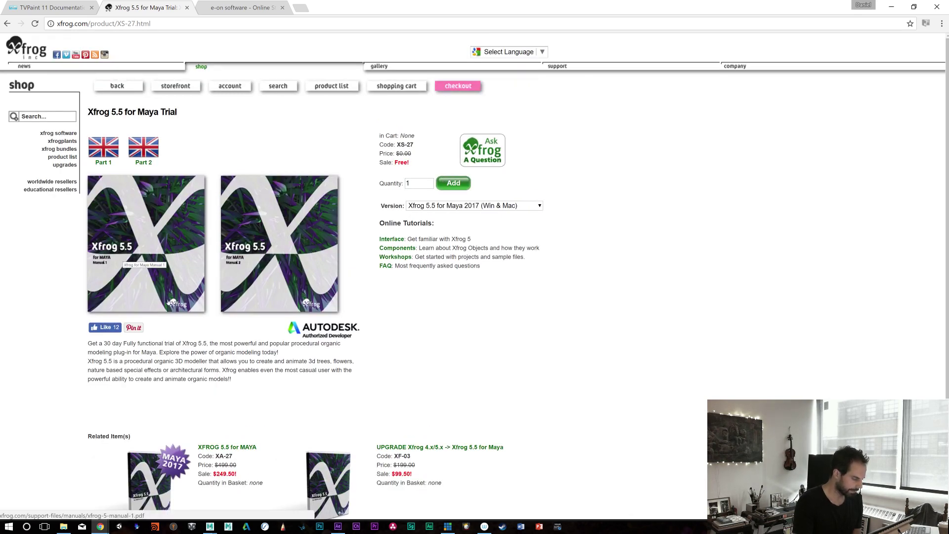
pyautogui.click(151, 240)
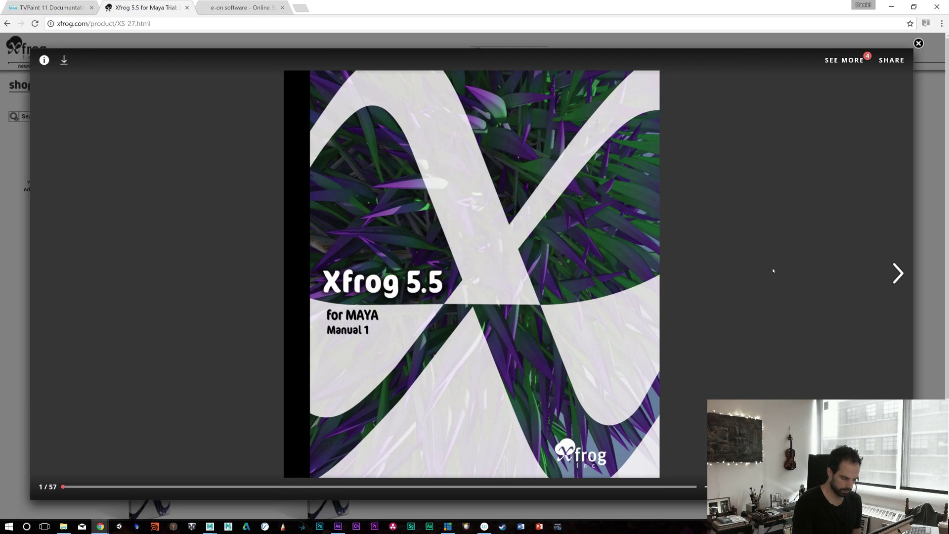
# Step: Page through the Xfrog 5.5 for Maya Manual 1 to its final spread, pages 56-57
pyautogui.click(896, 274)
pyautogui.click(897, 274)
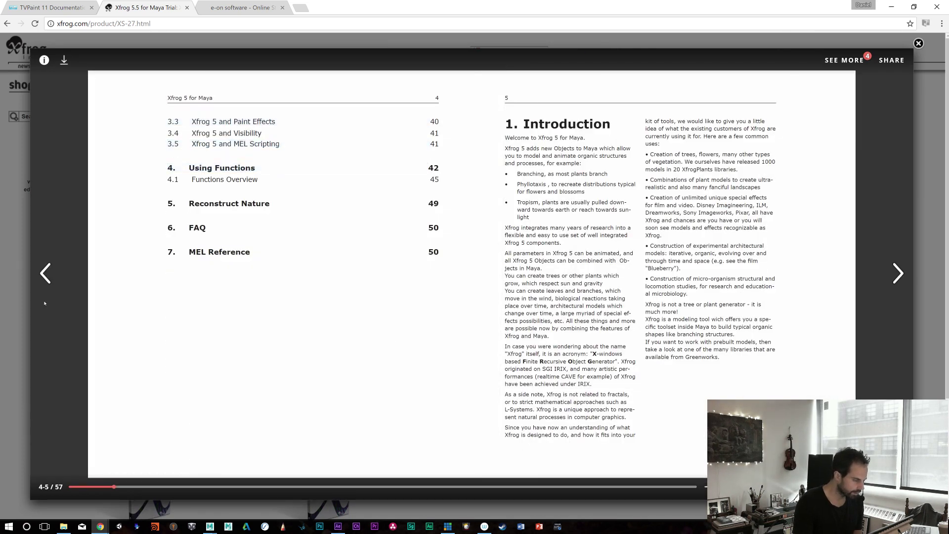
pyautogui.click(45, 274)
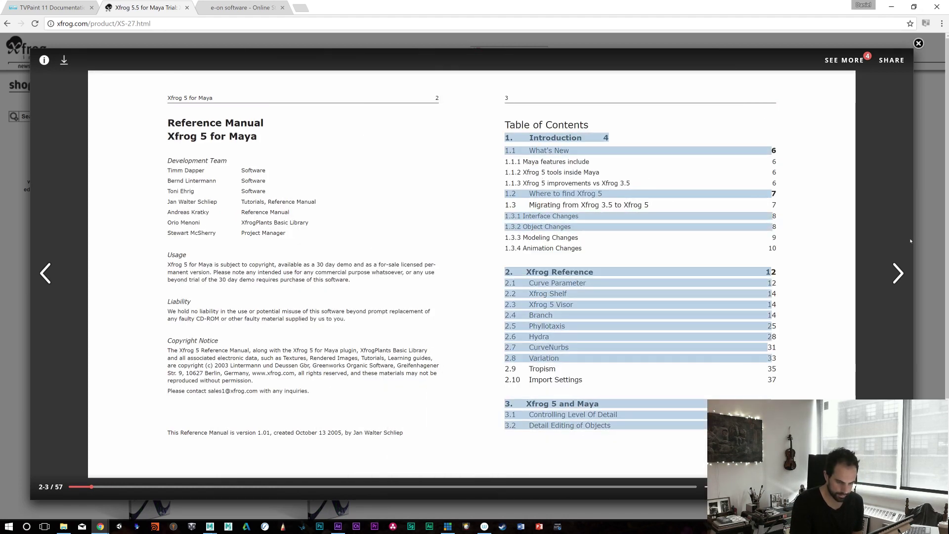
pyautogui.click(898, 274)
pyautogui.click(898, 274)
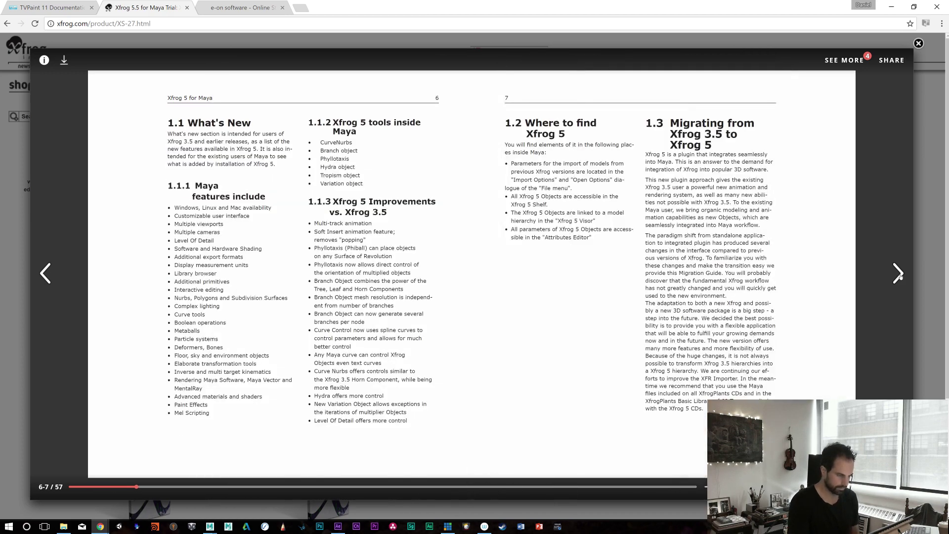
pyautogui.click(897, 275)
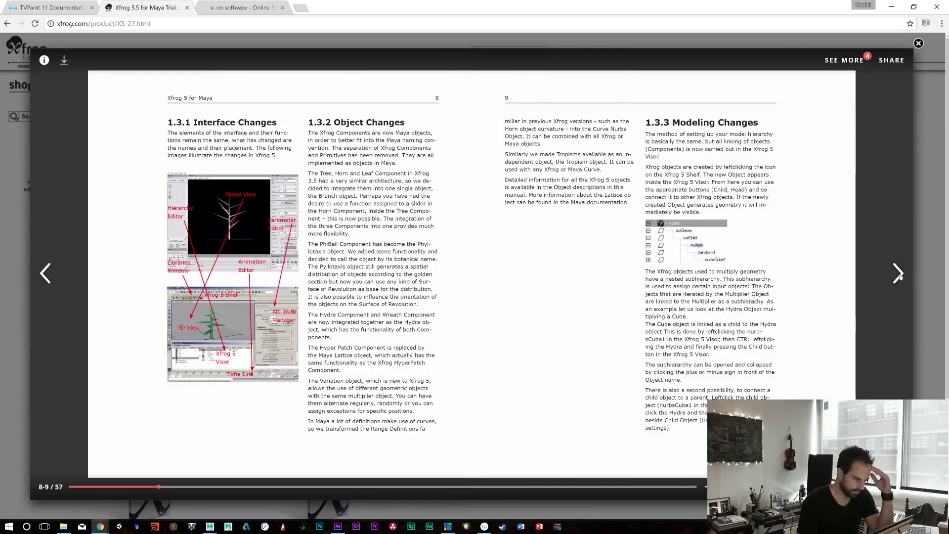
pyautogui.click(897, 274)
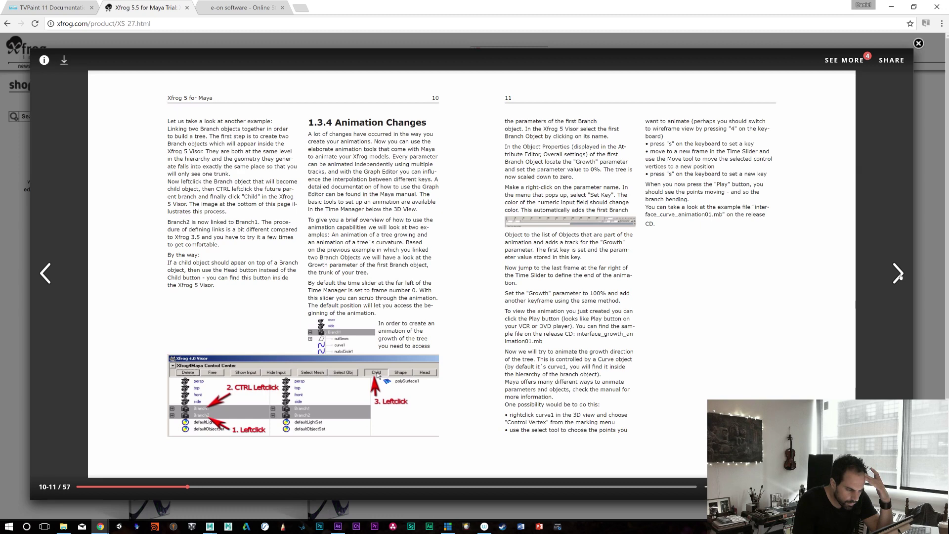
pyautogui.click(898, 273)
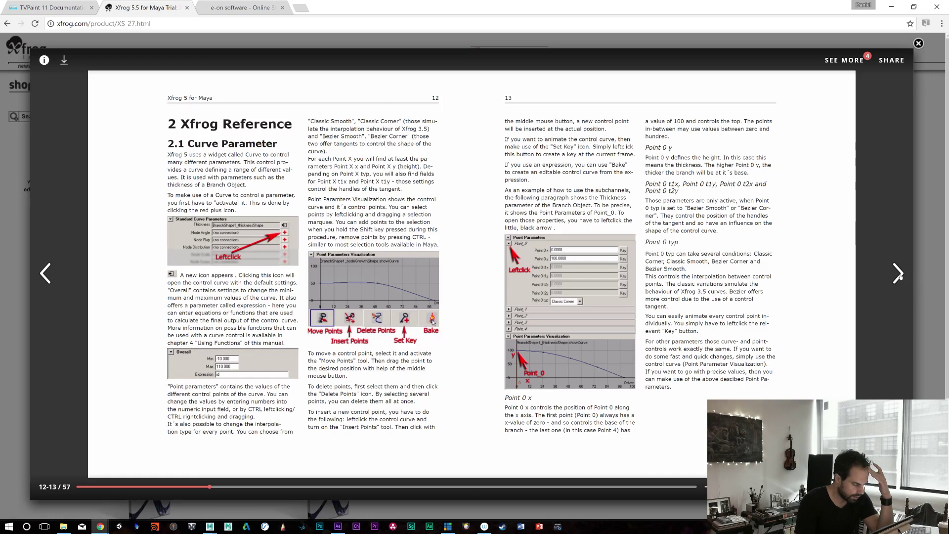
pyautogui.click(898, 273)
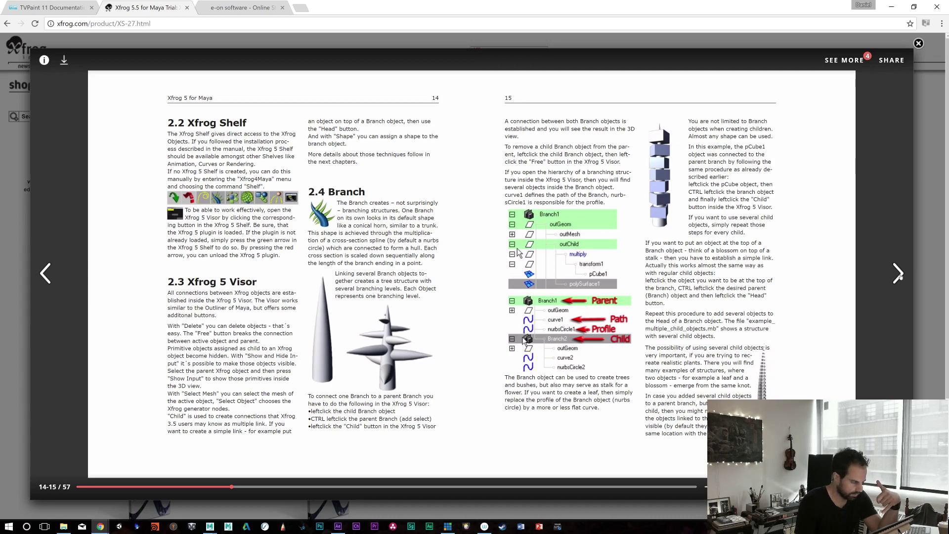
pyautogui.click(897, 273)
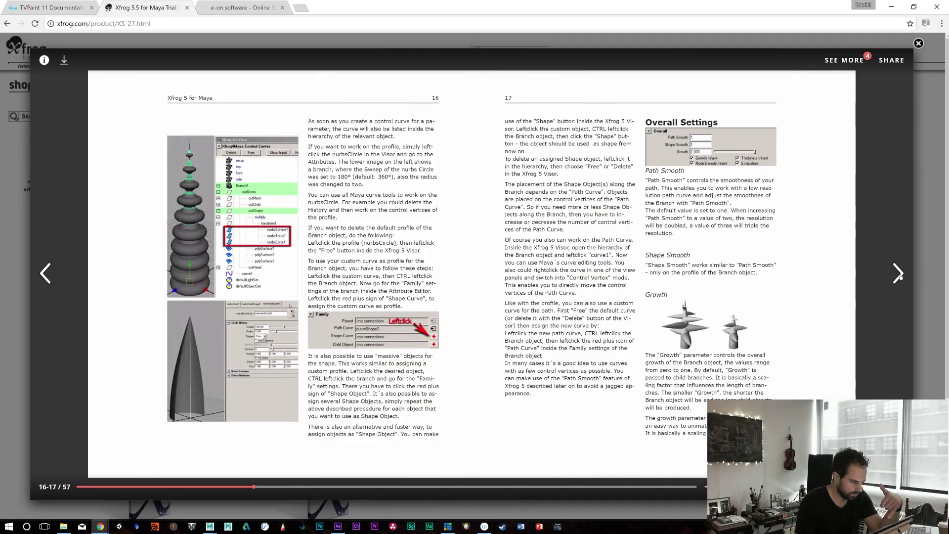
pyautogui.click(897, 273)
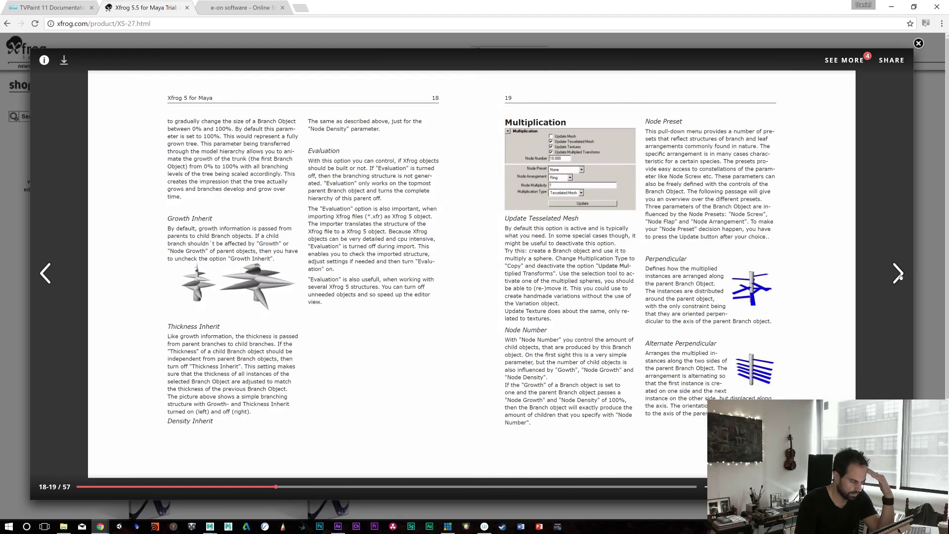
pyautogui.click(897, 273)
pyautogui.click(898, 273)
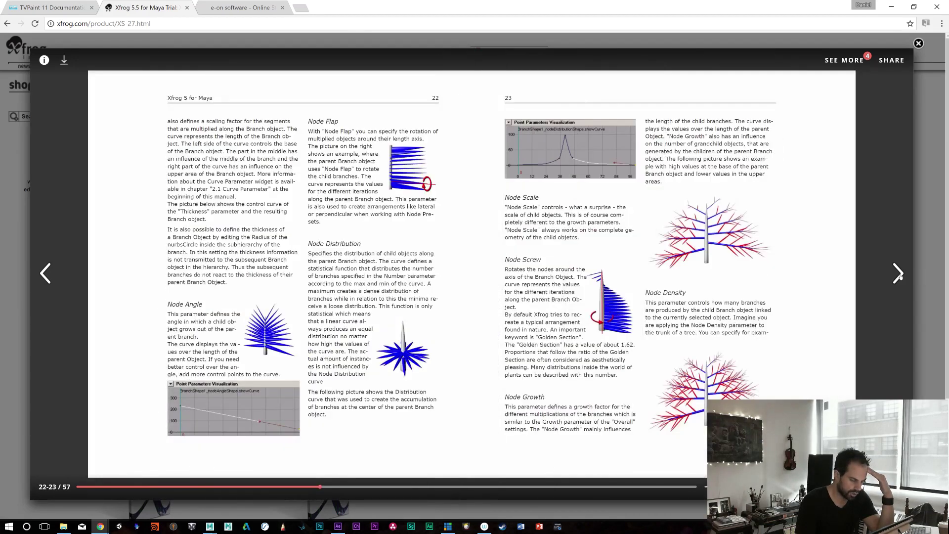
pyautogui.click(897, 274)
pyautogui.click(897, 273)
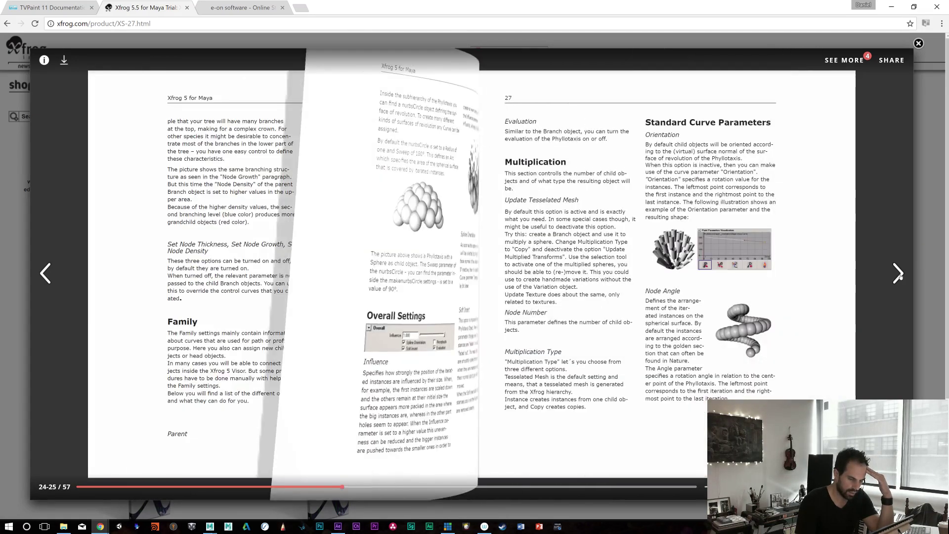
pyautogui.click(898, 273)
pyautogui.click(897, 273)
pyautogui.click(897, 273)
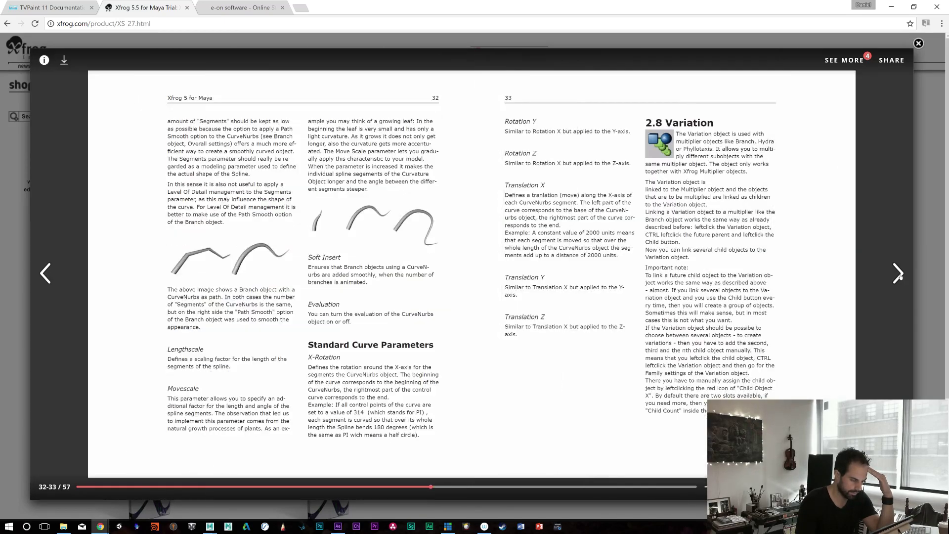
pyautogui.click(897, 273)
pyautogui.click(897, 273)
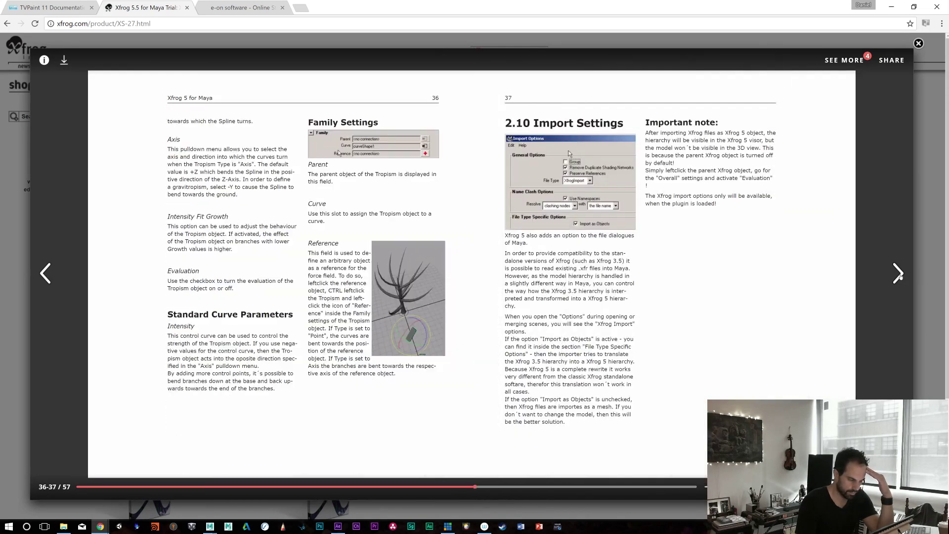
pyautogui.click(897, 273)
pyautogui.click(897, 274)
pyautogui.click(897, 273)
pyautogui.click(898, 273)
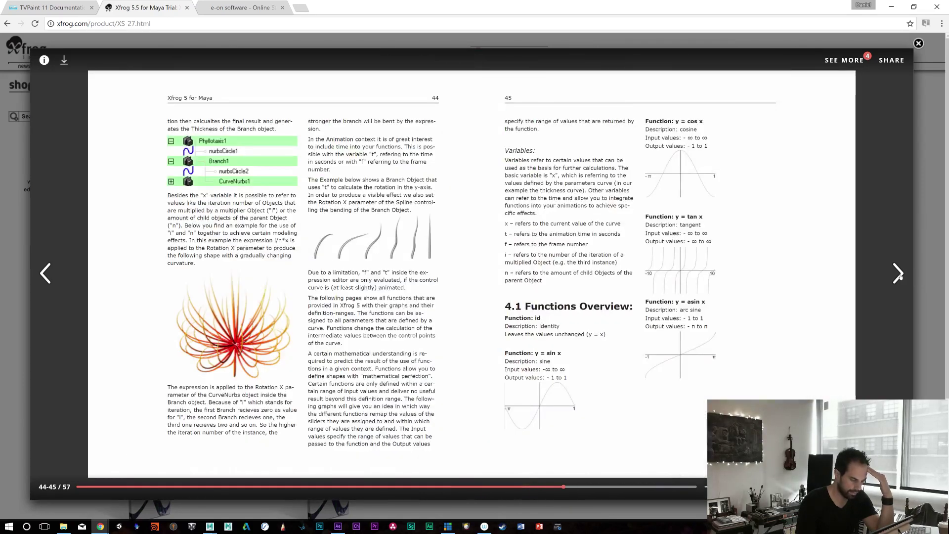
pyautogui.click(897, 274)
pyautogui.click(897, 273)
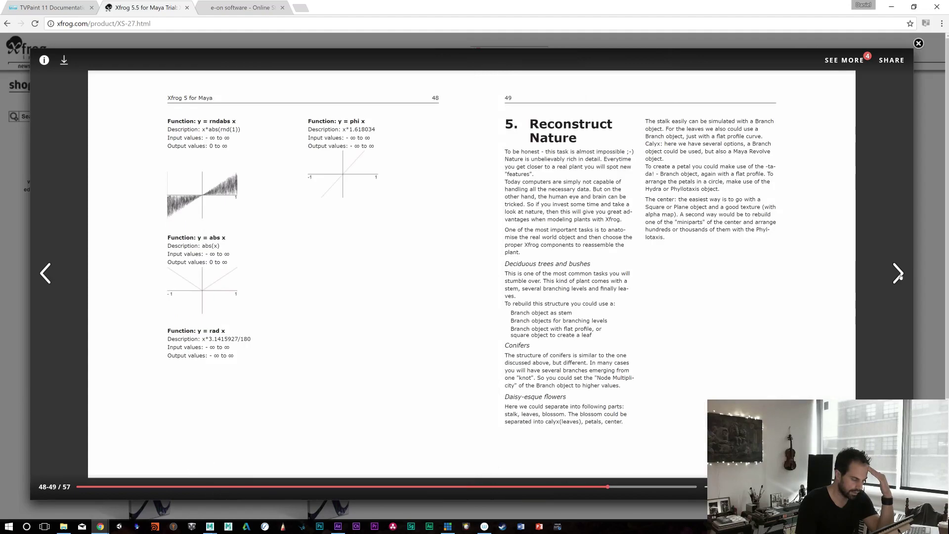
pyautogui.click(897, 273)
pyautogui.click(897, 273)
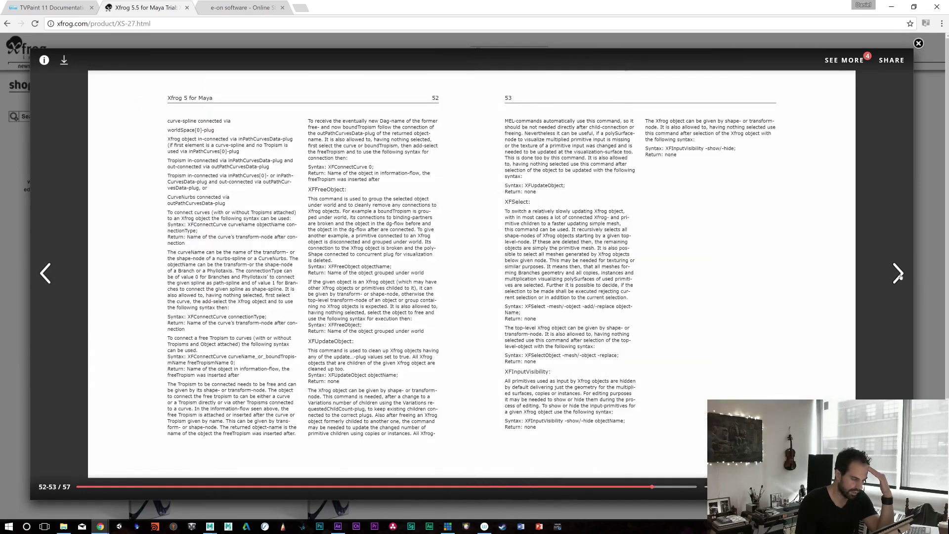
pyautogui.click(898, 273)
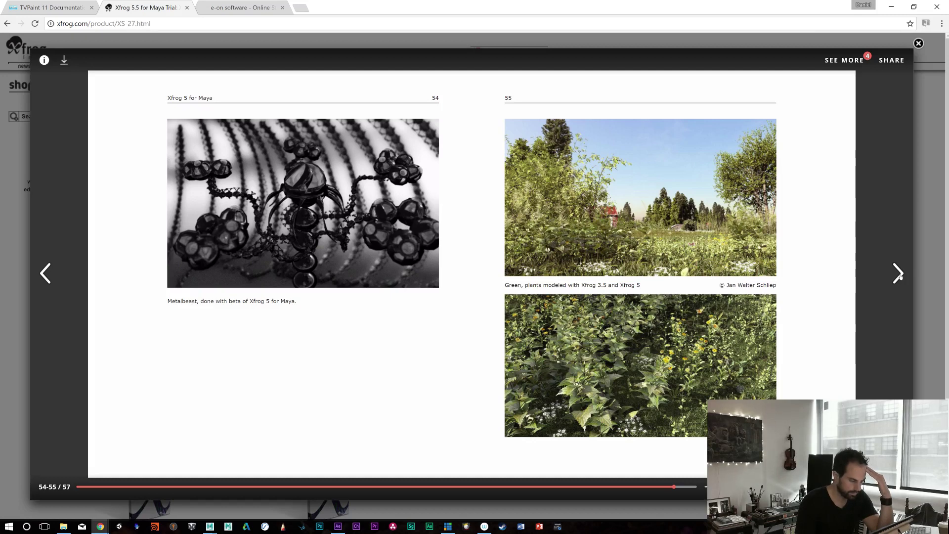
pyautogui.click(899, 274)
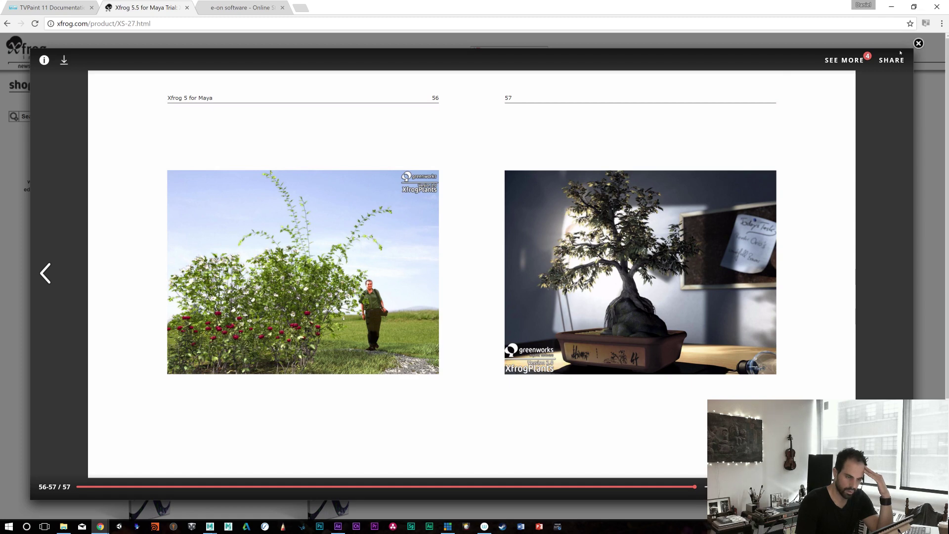
# Step: Open Xfrog 5 manual 2 from the more-to-read suggestions and page forward to pages 40-41
pyautogui.click(858, 61)
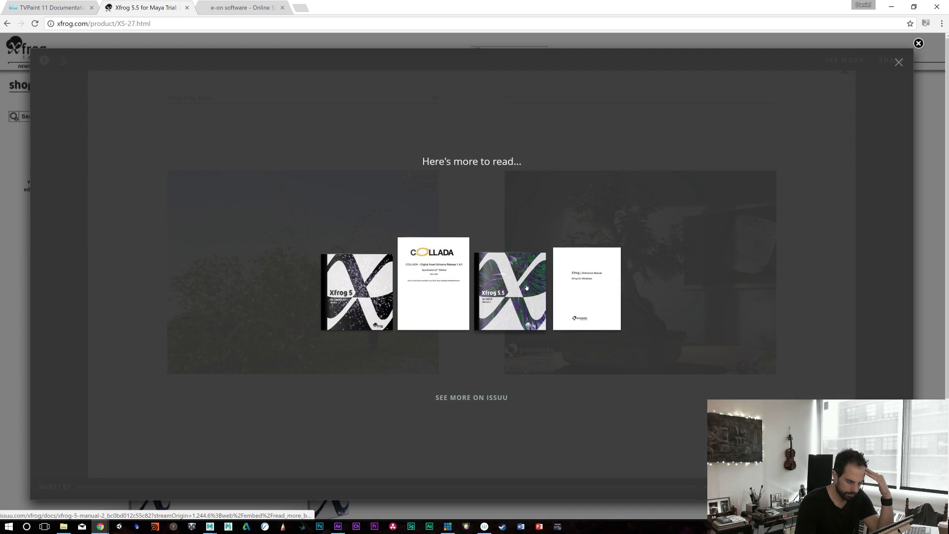
pyautogui.click(525, 288)
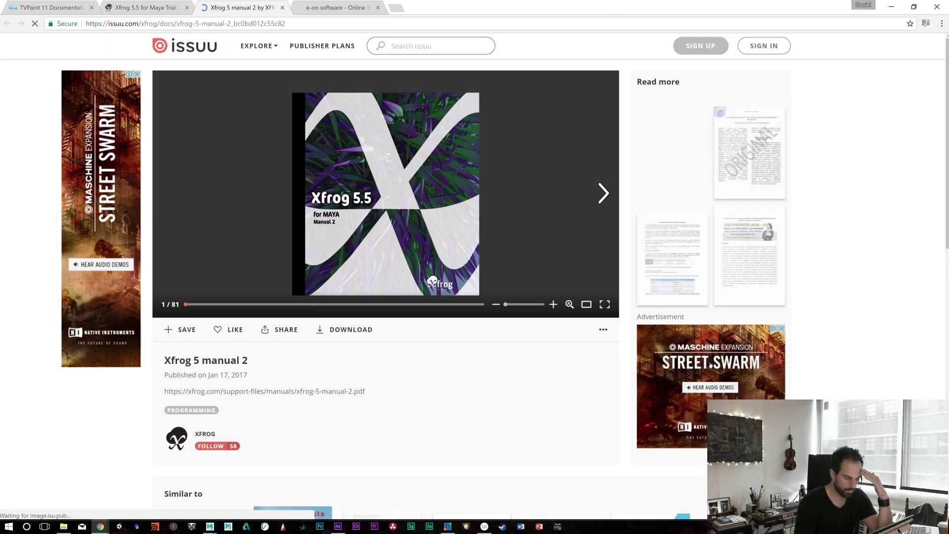
pyautogui.click(604, 194)
pyautogui.click(603, 193)
pyautogui.click(602, 195)
pyautogui.click(603, 195)
pyautogui.click(602, 195)
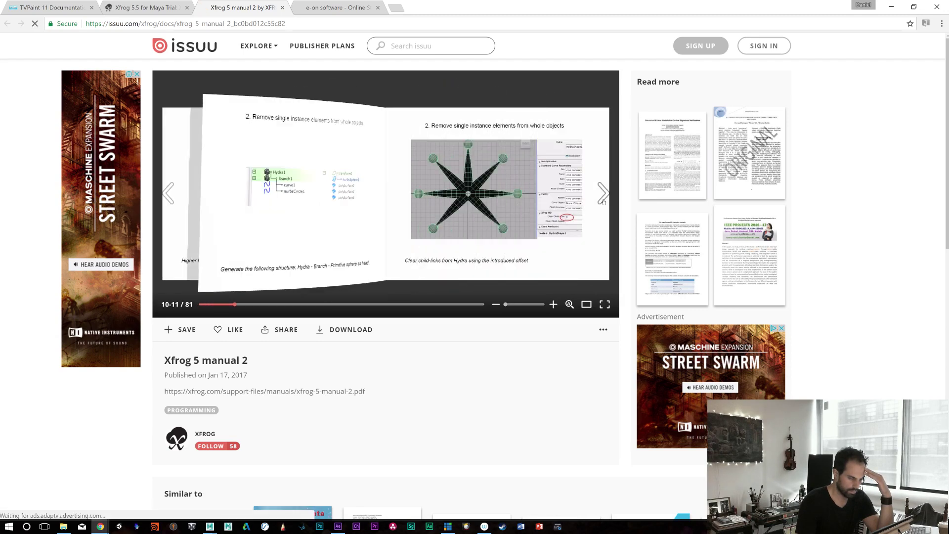
pyautogui.click(603, 196)
pyautogui.click(603, 196)
pyautogui.click(602, 195)
pyautogui.click(602, 195)
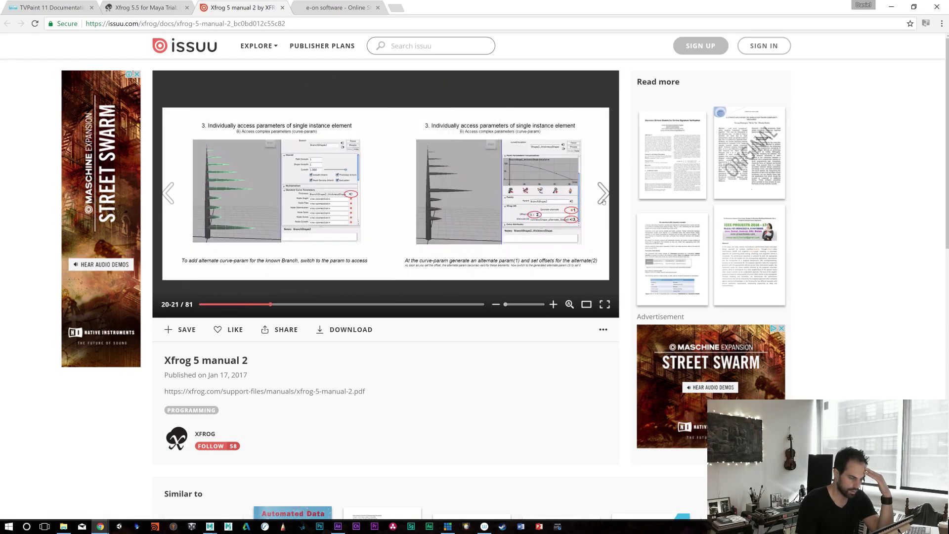
pyautogui.click(603, 195)
pyautogui.click(603, 198)
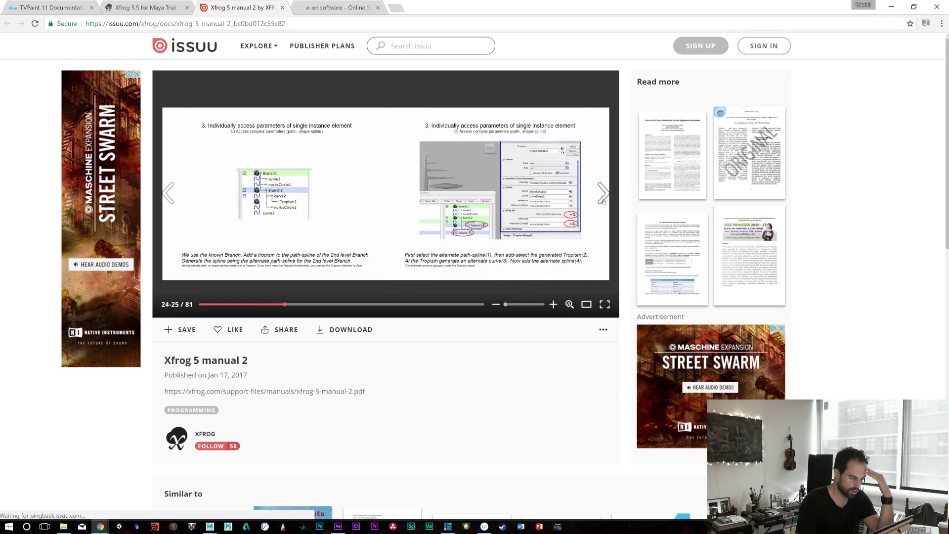
pyautogui.click(603, 198)
pyautogui.click(602, 198)
pyautogui.click(603, 197)
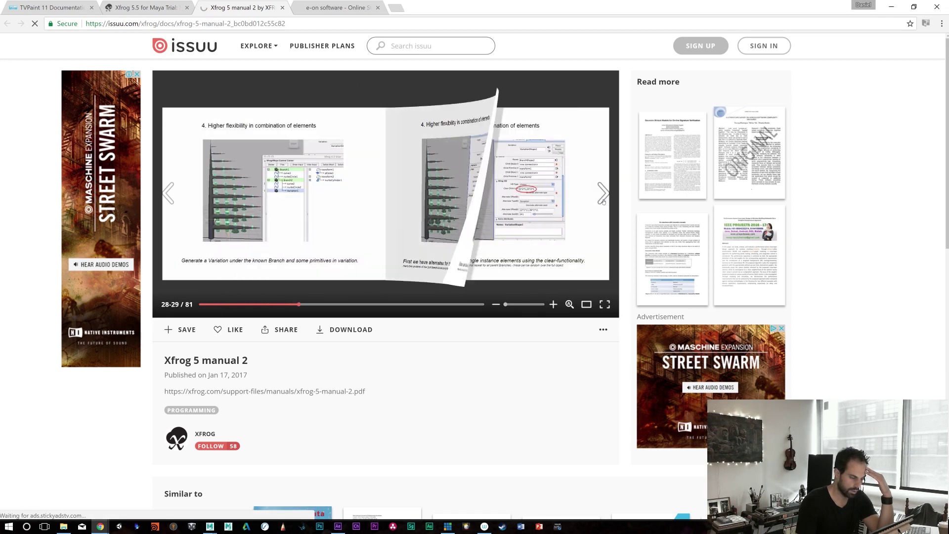
pyautogui.click(603, 197)
pyautogui.click(603, 198)
pyautogui.click(603, 198)
pyautogui.click(602, 198)
pyautogui.click(603, 197)
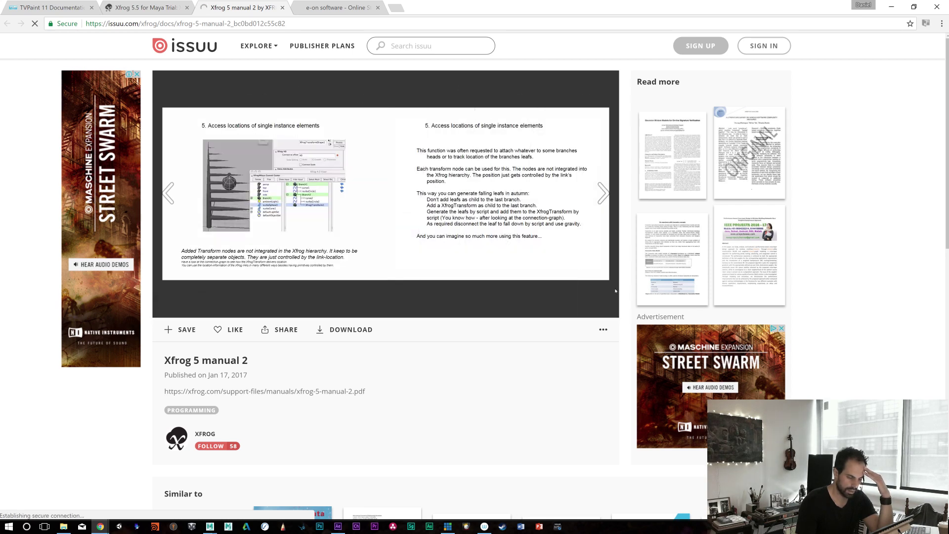
# Step: Browse Xfrog 5 manual 2 fullscreen through to pages 76-77, then exit fullscreen
pyautogui.click(605, 304)
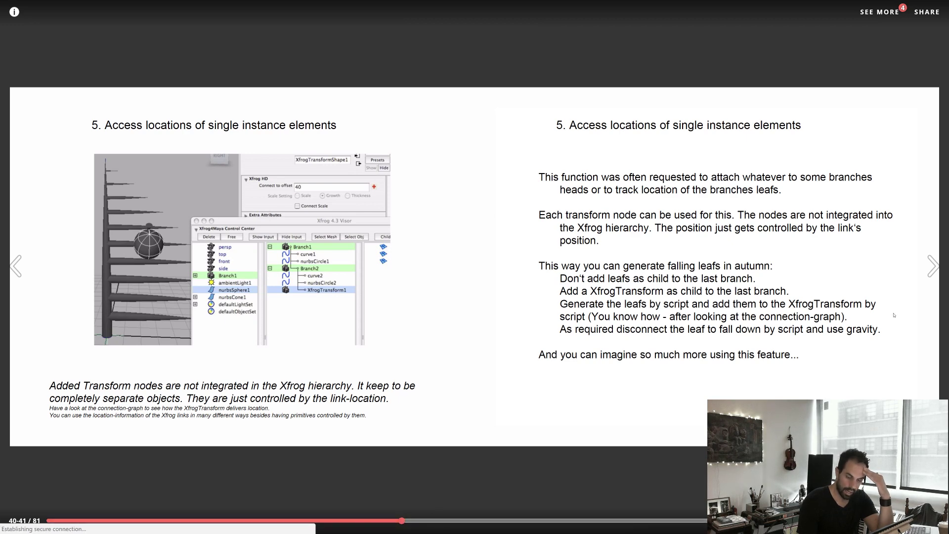
pyautogui.click(929, 273)
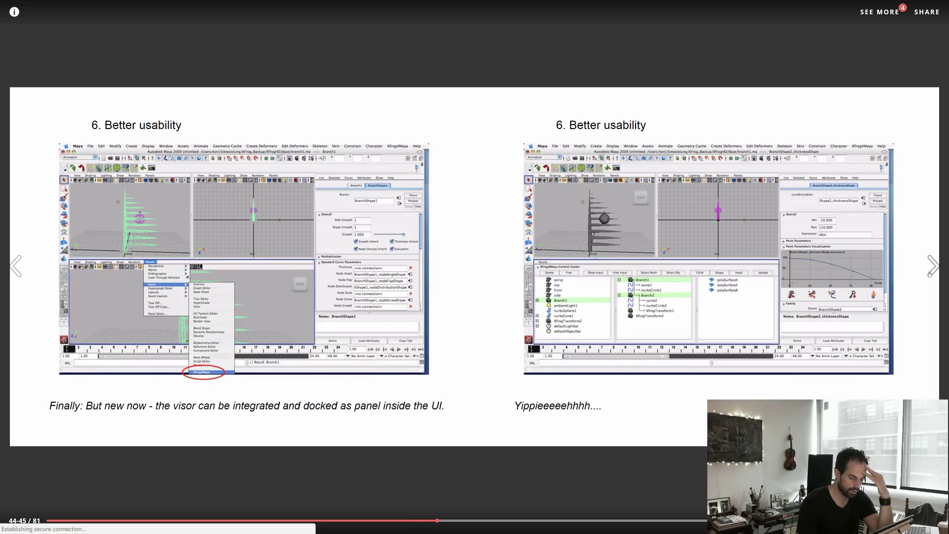
pyautogui.click(929, 273)
pyautogui.click(930, 274)
pyautogui.click(929, 273)
pyautogui.click(929, 273)
pyautogui.click(930, 274)
pyautogui.click(930, 274)
pyautogui.click(930, 273)
pyautogui.click(930, 273)
pyautogui.click(930, 273)
pyautogui.click(929, 273)
pyautogui.click(929, 273)
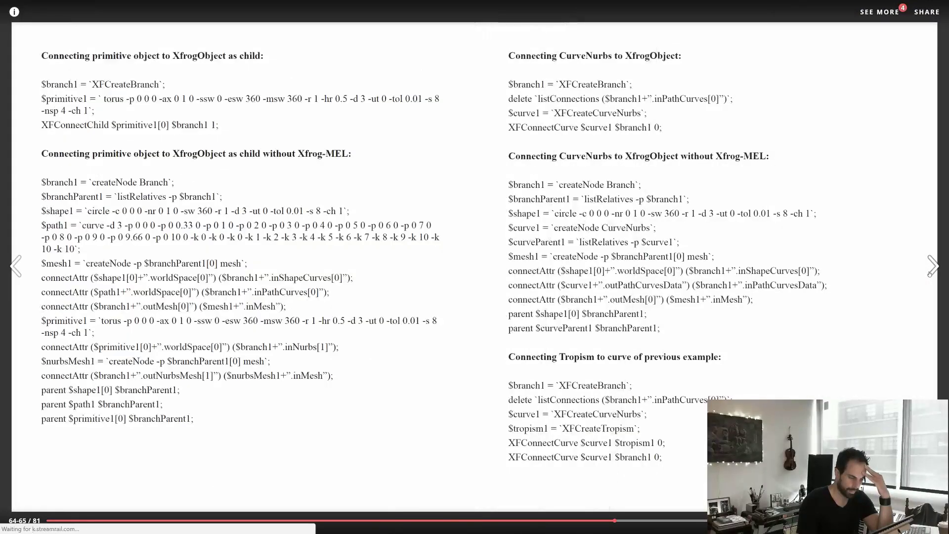
pyautogui.click(929, 273)
pyautogui.click(929, 273)
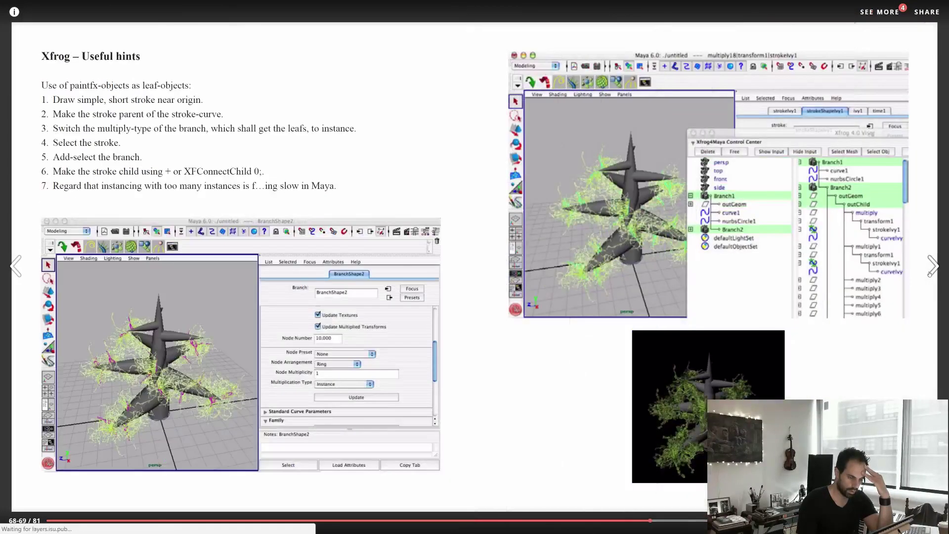
pyautogui.click(930, 273)
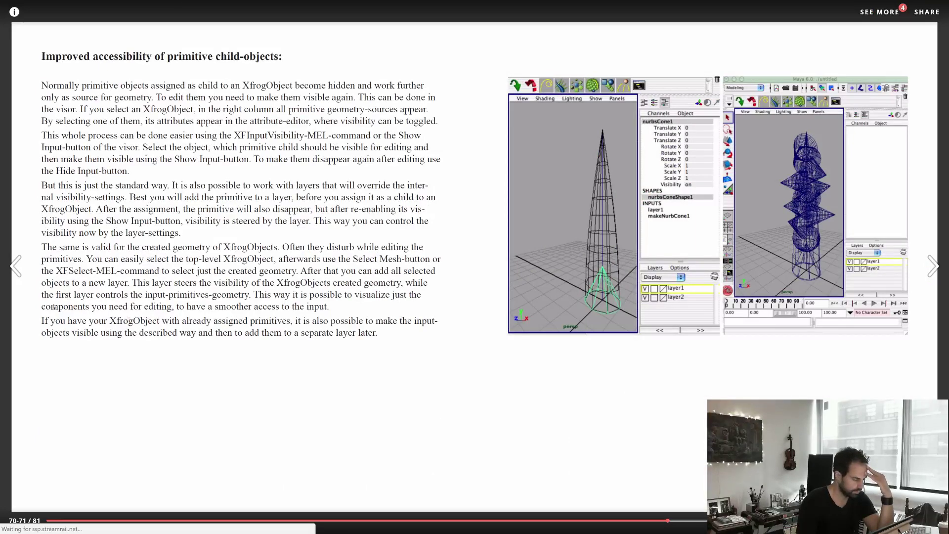
pyautogui.click(19, 271)
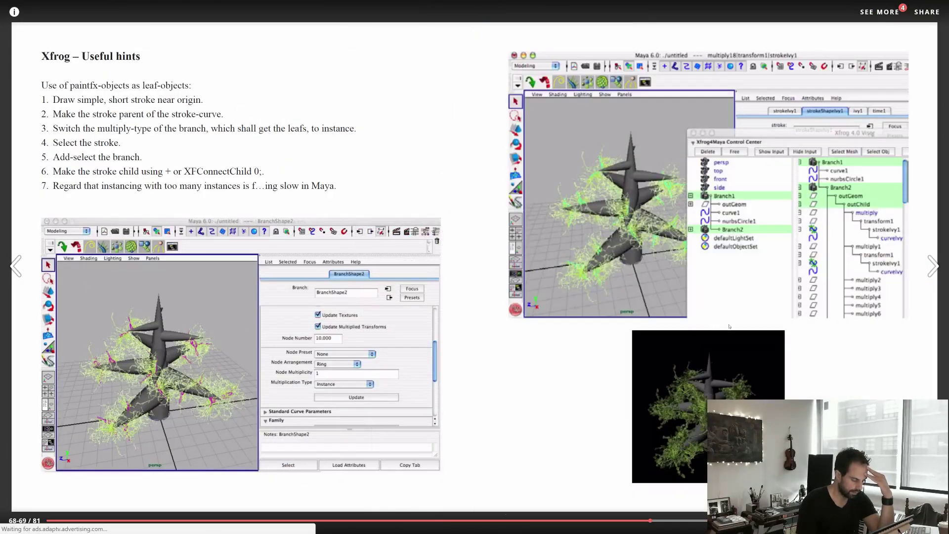
pyautogui.click(926, 266)
pyautogui.click(932, 266)
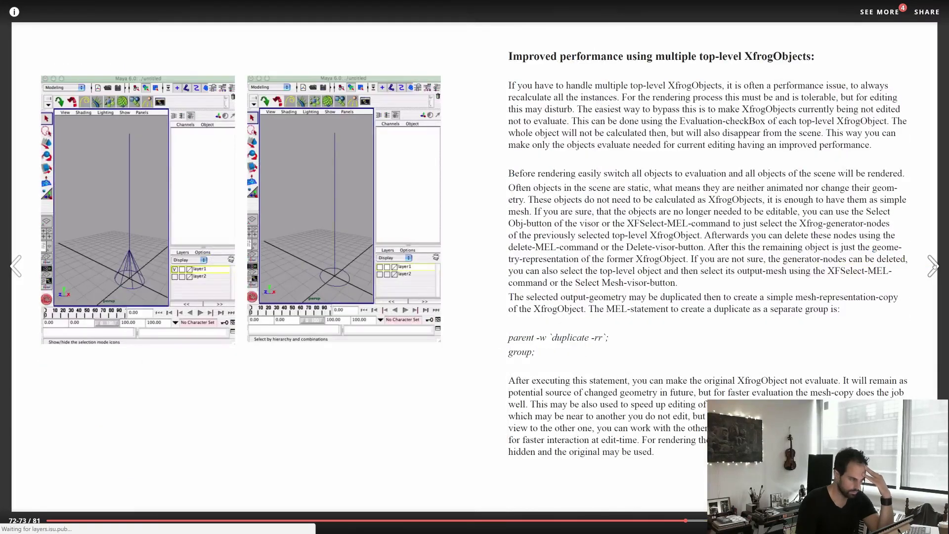
pyautogui.click(933, 266)
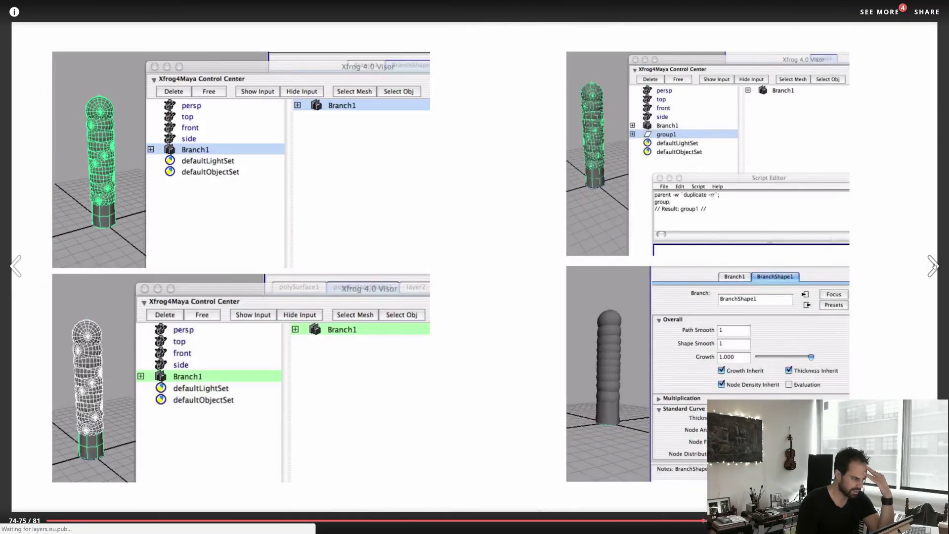
pyautogui.click(933, 266)
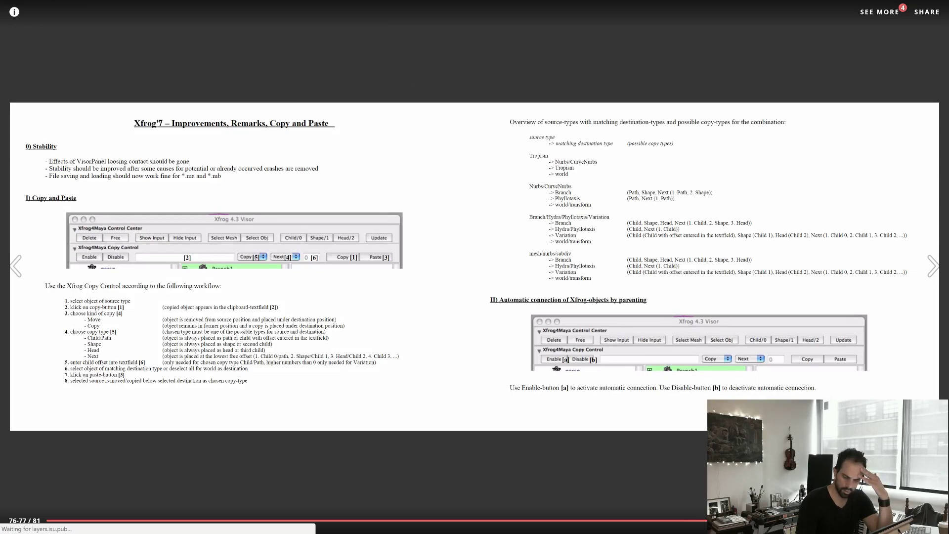
pyautogui.press('Escape')
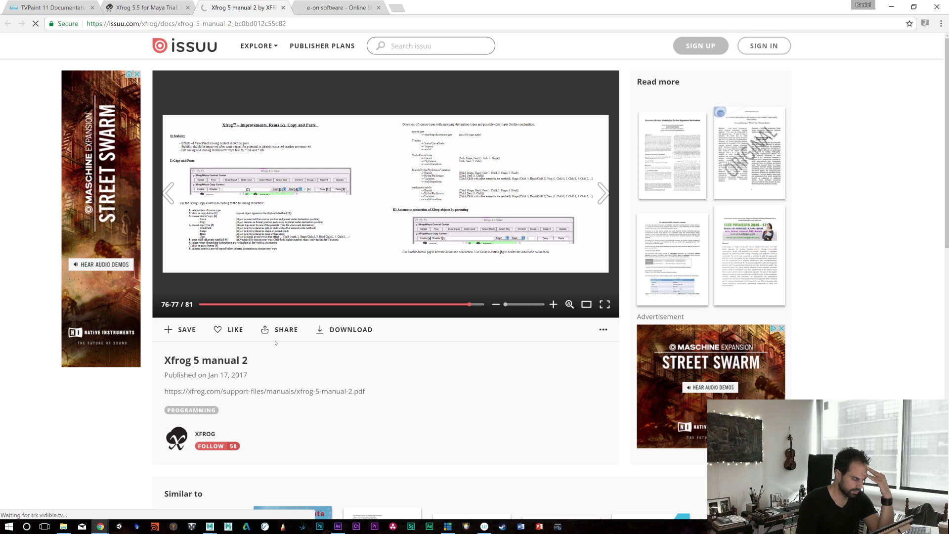
# Step: Select the manual's publication date, turn one more spread, and close the manual 2 tab
pyautogui.moveTo(248, 375); pyautogui.dragTo(179, 375)
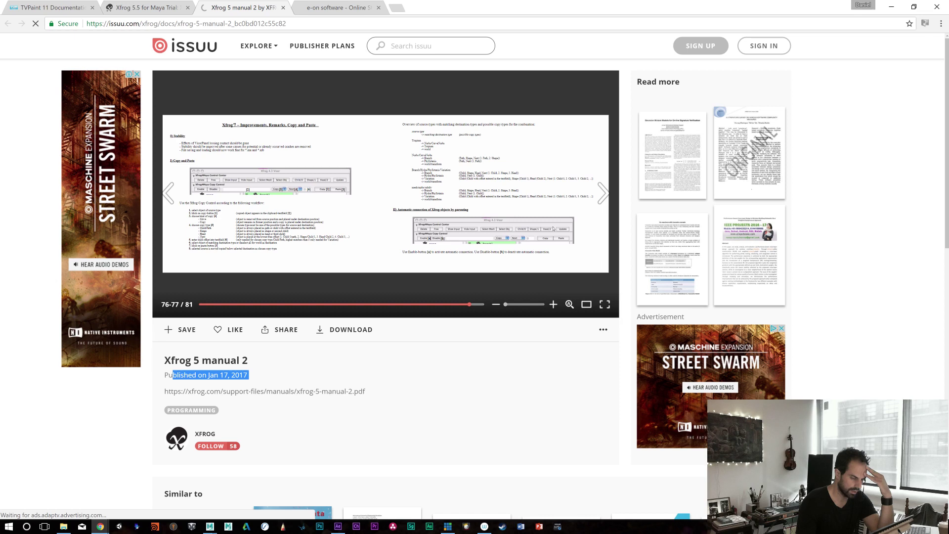
pyautogui.click(602, 193)
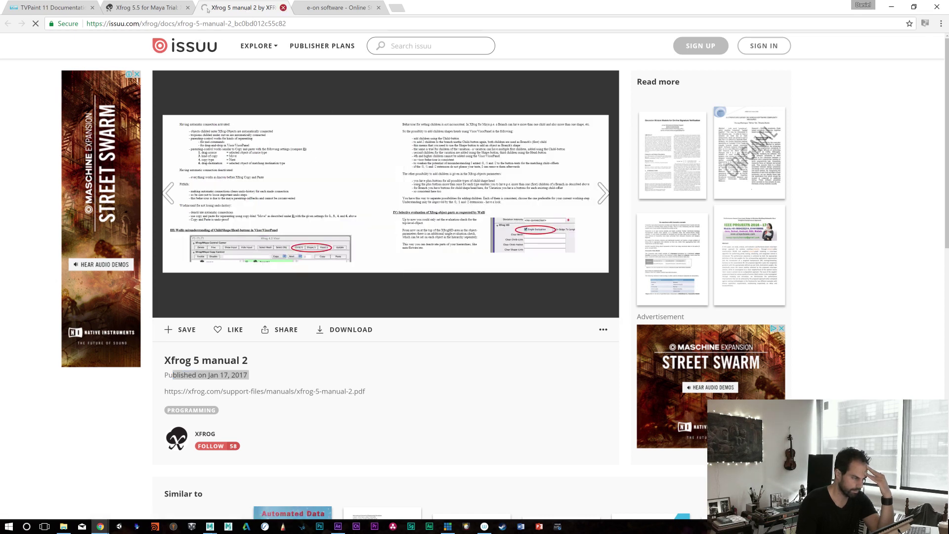
pyautogui.click(283, 7)
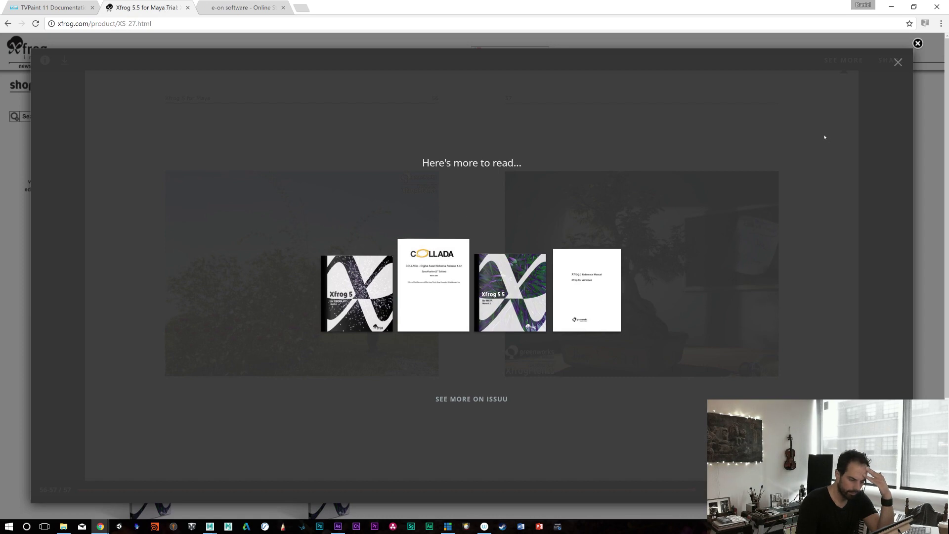
# Step: Close the manual viewer and preview the first Xfrog in Maya screenshot before returning to the shop
pyautogui.click(898, 62)
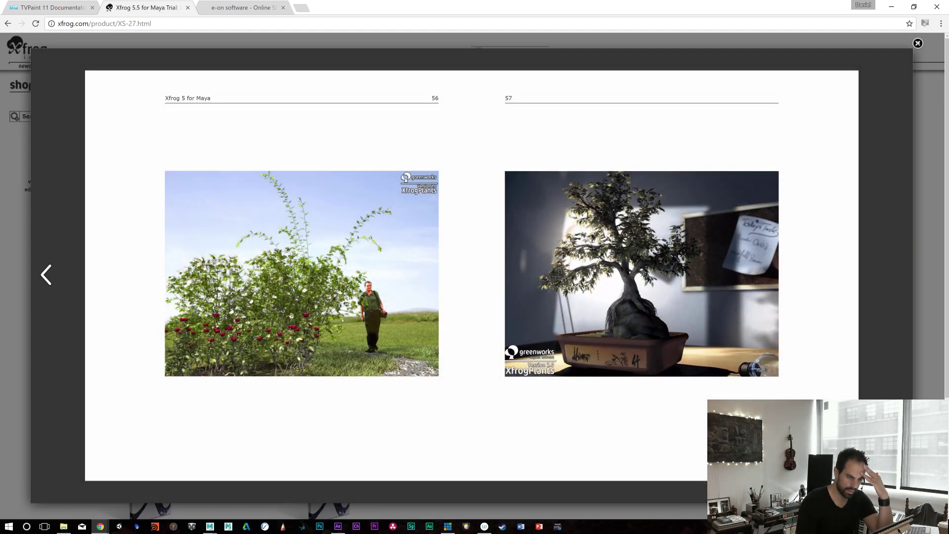
pyautogui.click(919, 44)
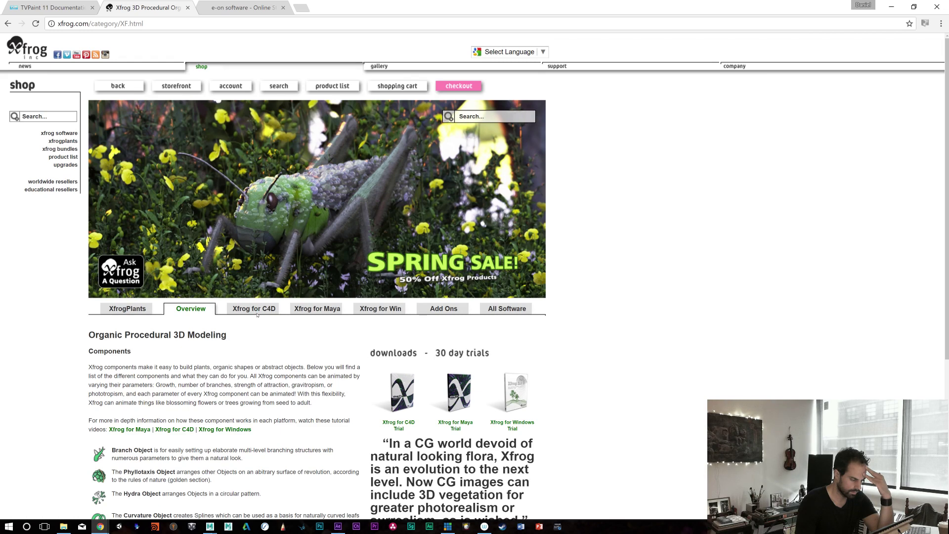
pyautogui.click(315, 308)
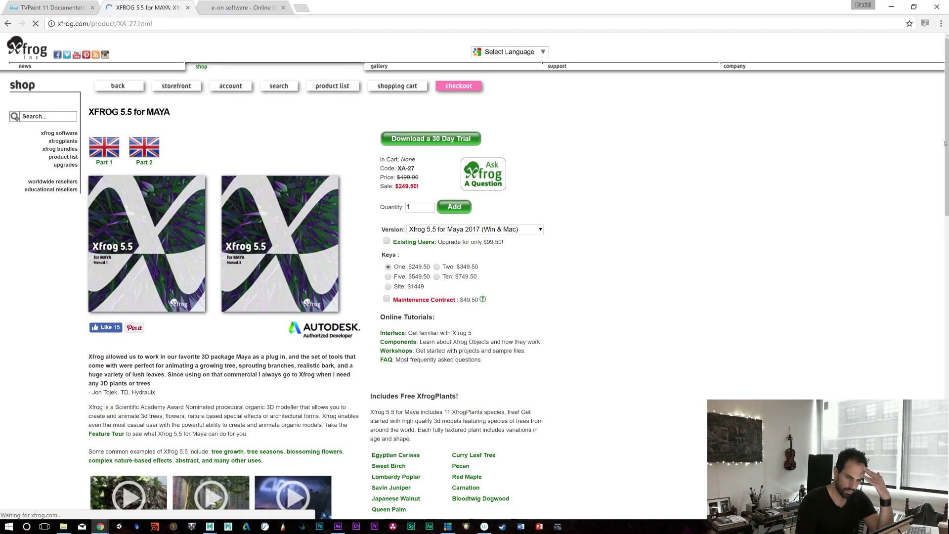
pyautogui.scroll(-4, 383, 281)
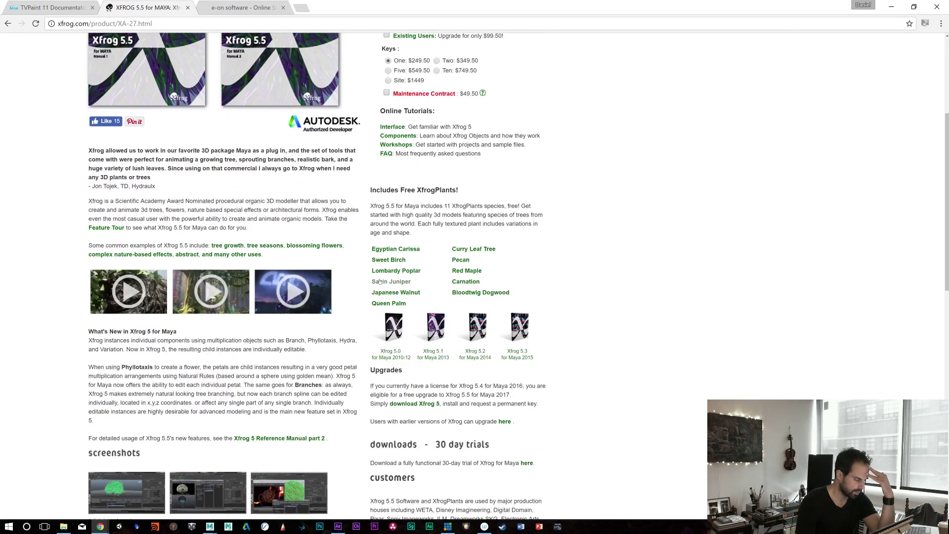
pyautogui.click(122, 486)
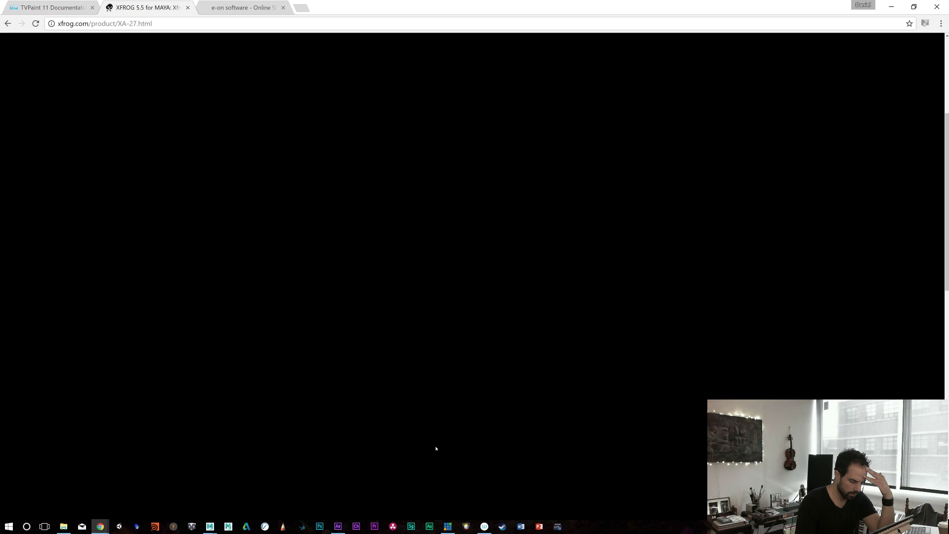
pyautogui.click(8, 23)
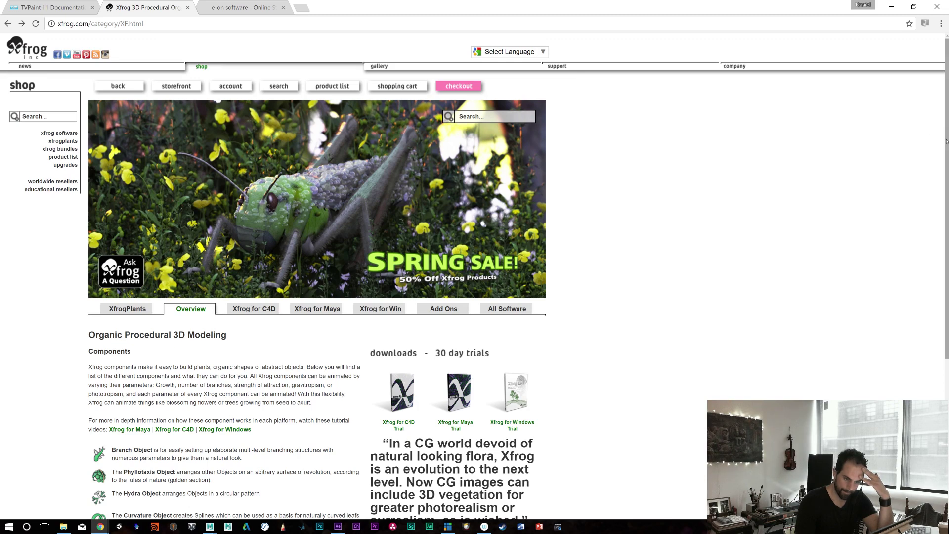
# Step: Reopen the Xfrog 5.5 for Maya product page and load the FedEx: Forest demo video
pyautogui.scroll(-4, 928, 163)
pyautogui.scroll(3, 512, 163)
pyautogui.scroll(-1, 512, 164)
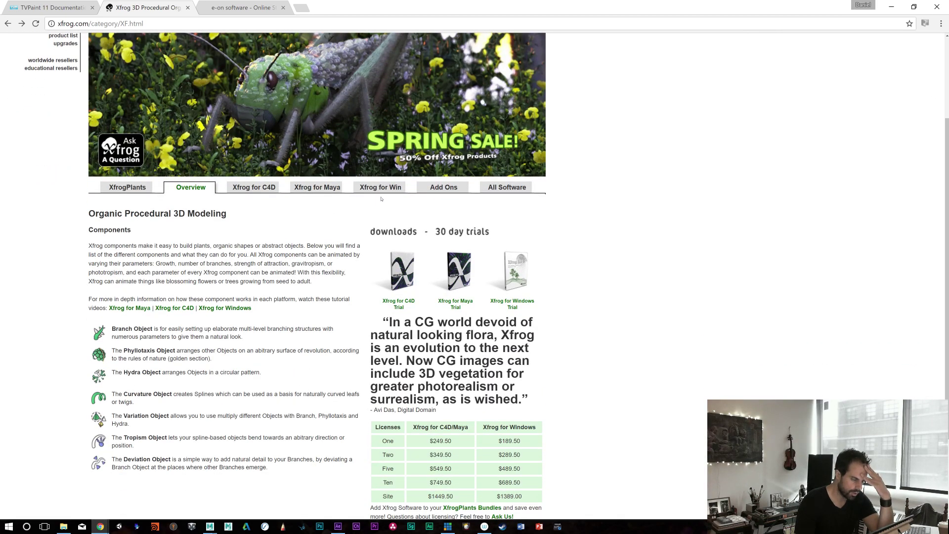
pyautogui.click(319, 187)
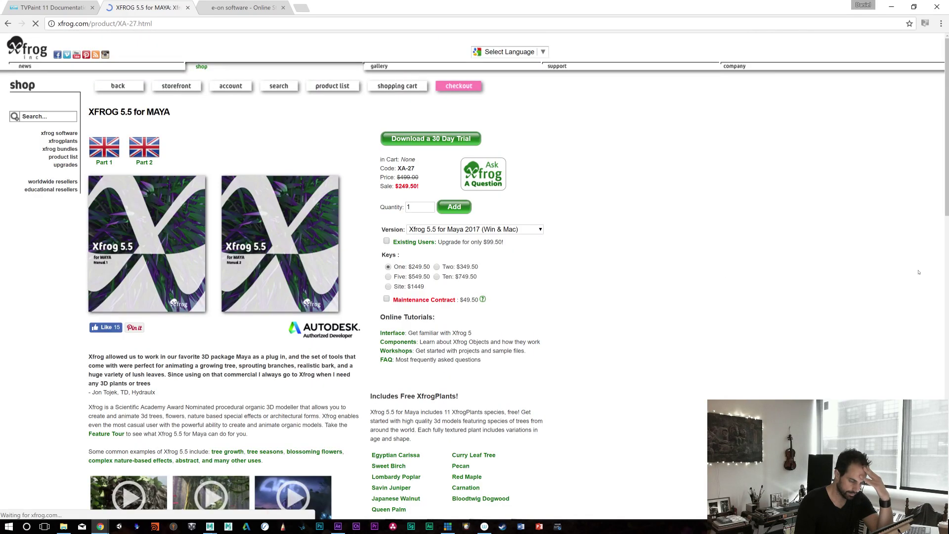
pyautogui.moveTo(943, 138); pyautogui.dragTo(946, 251)
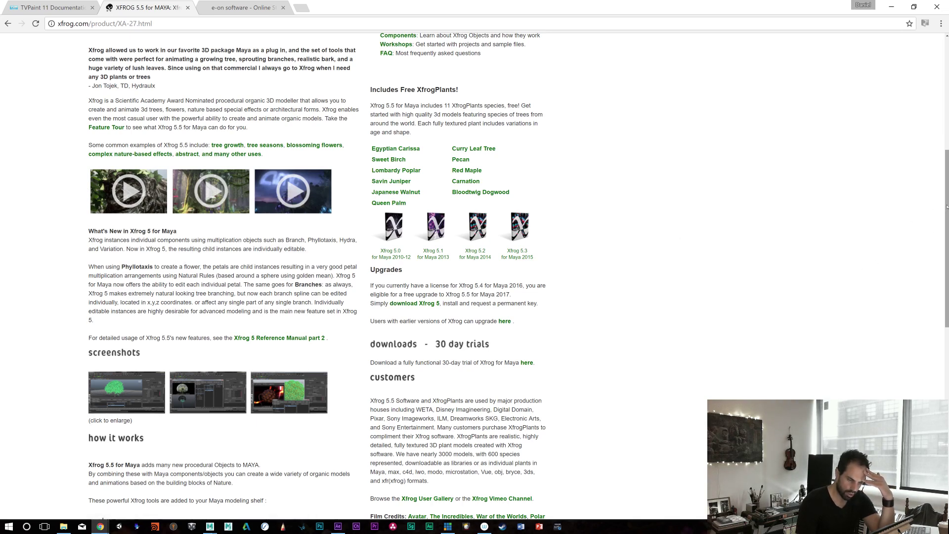
pyautogui.scroll(-4, 942, 223)
pyautogui.scroll(3, 943, 258)
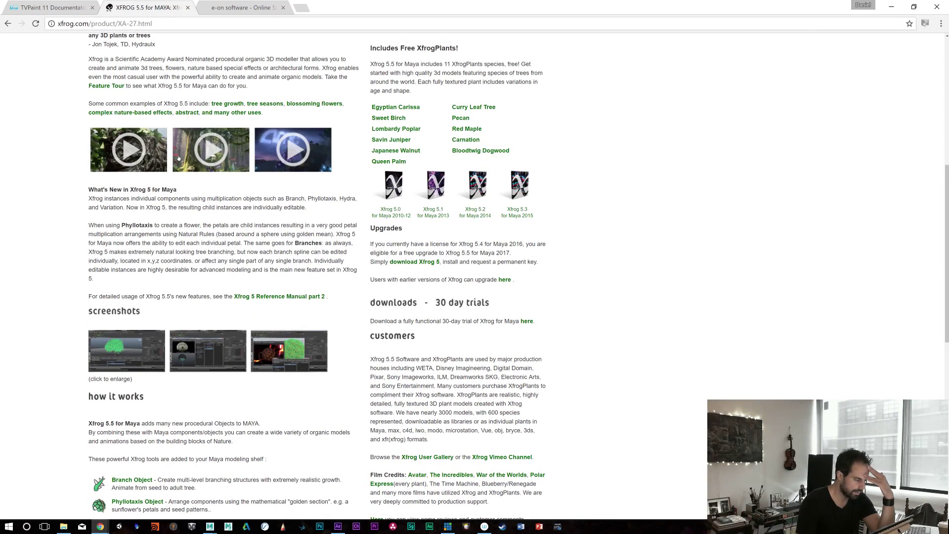
pyautogui.click(202, 155)
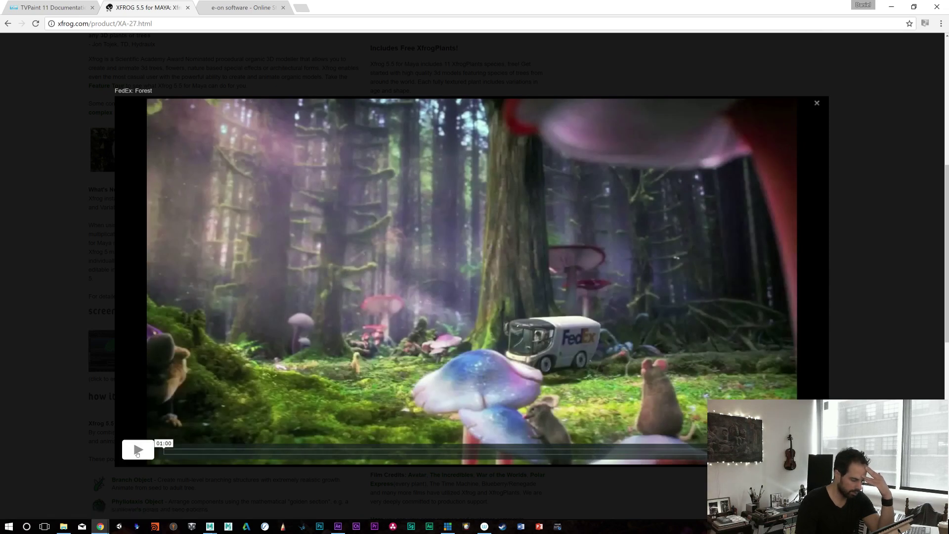
# Step: Watch about 24 seconds of the FedEx: Forest video, then close its lightbox
pyautogui.click(138, 451)
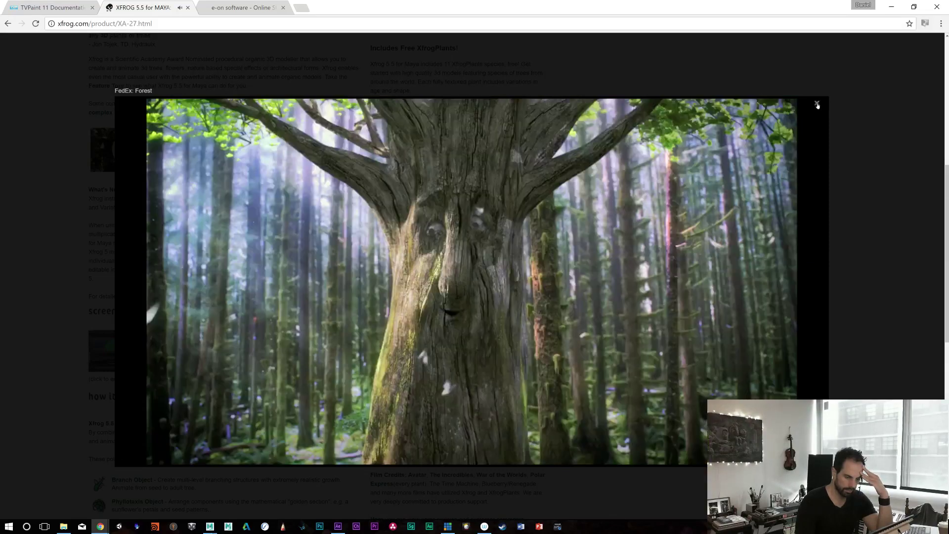
pyautogui.press('Escape')
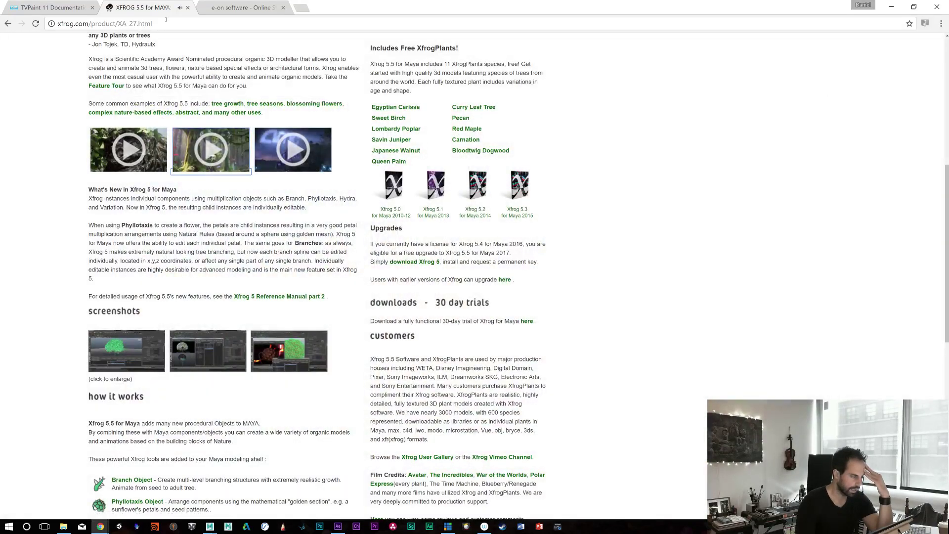
# Step: Close the Xfrog tab, returning to the PlantFactory Studio 2016 listing, and minimize Chrome
pyautogui.click(187, 8)
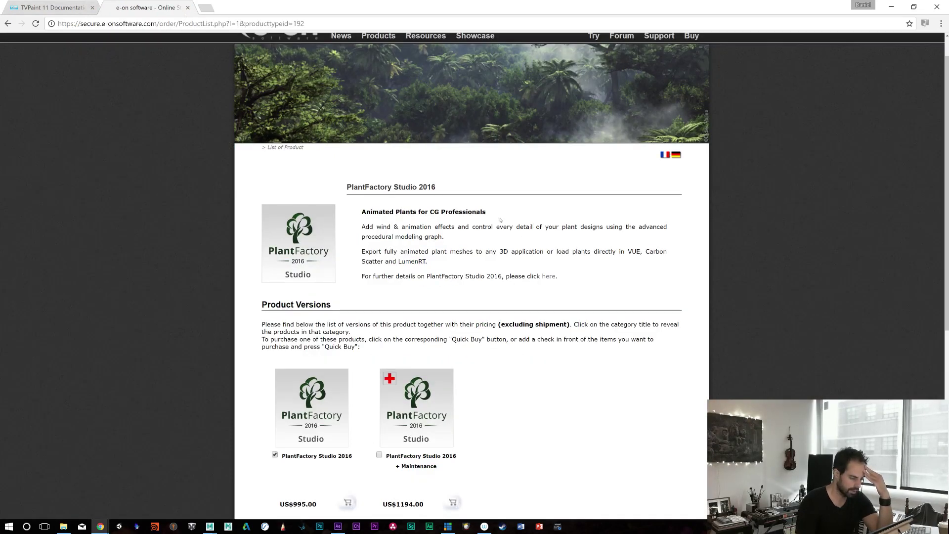
pyautogui.click(891, 7)
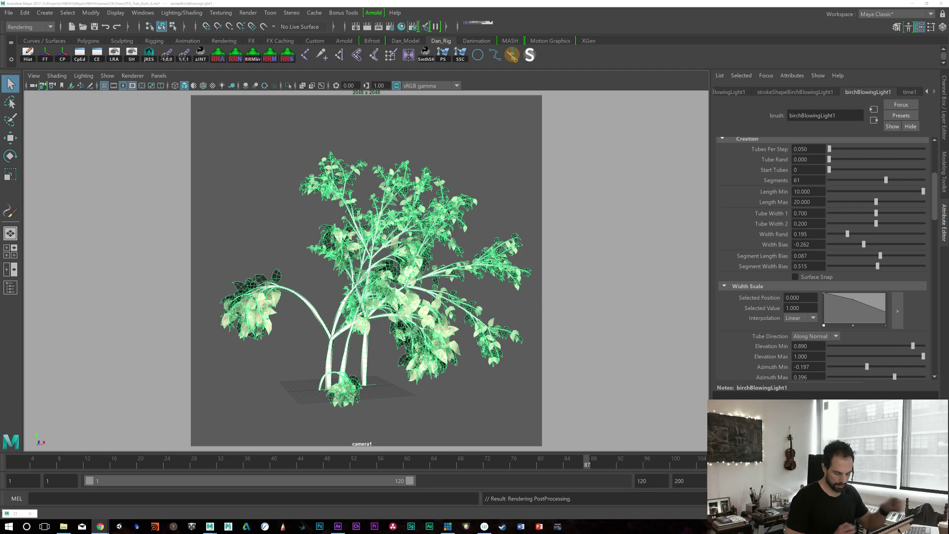
# Step: Scrub and play back the windblown bush animation, then minimize Maya and bring After Effects forward
pyautogui.moveTo(149, 462)
pyautogui.mouseDown()
pyautogui.moveTo(506, 457)
pyautogui.moveTo(385, 458)
pyautogui.moveTo(469, 446)
pyautogui.moveTo(296, 452)
pyautogui.moveTo(94, 434)
pyautogui.mouseUp()
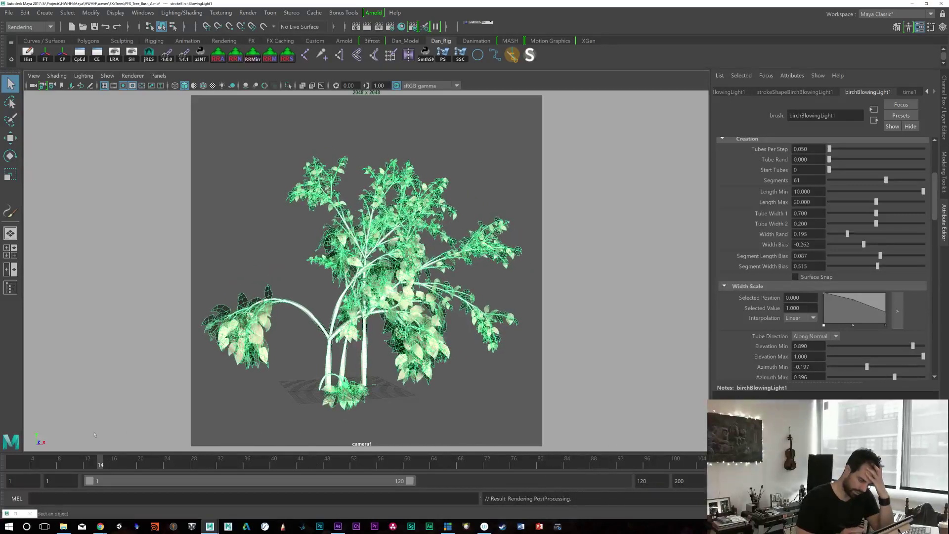
pyautogui.hotkey('alt', 'v')
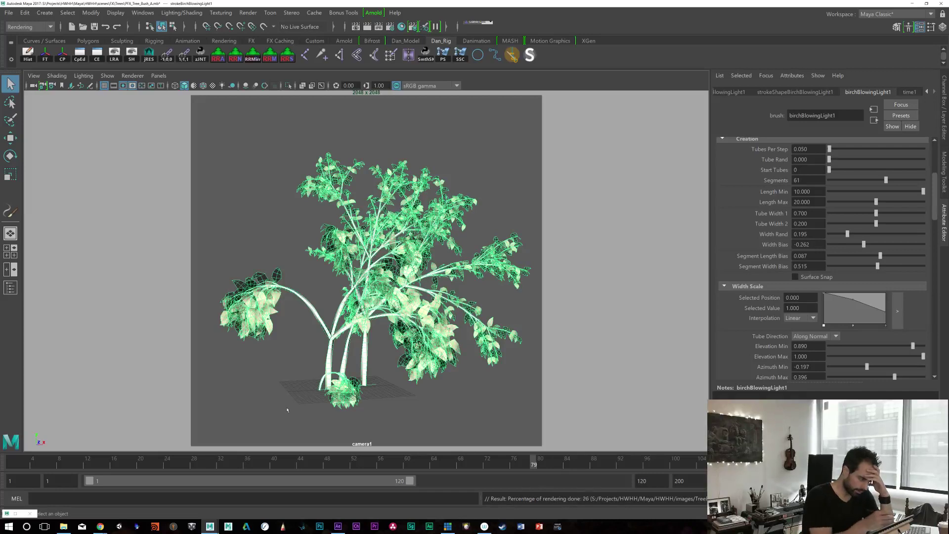
pyautogui.click(8, 12)
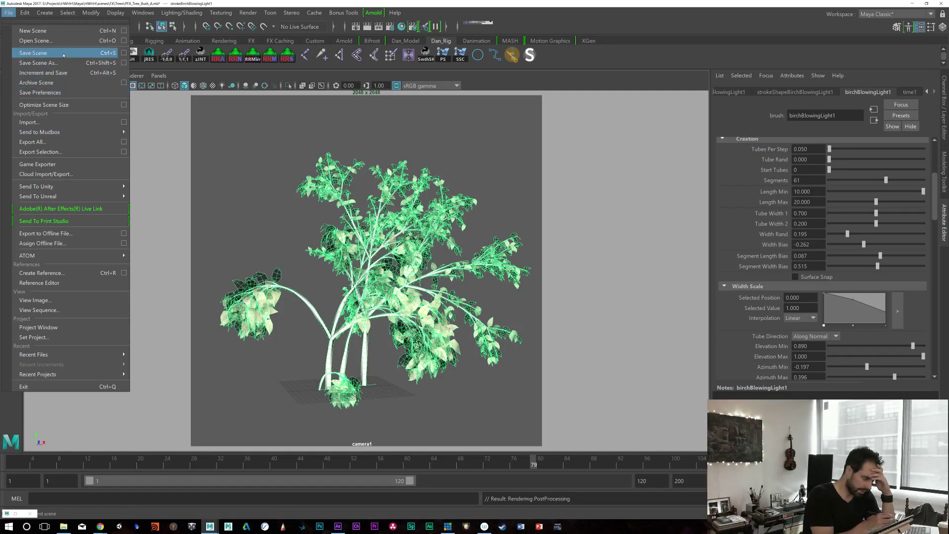
pyautogui.click(8, 11)
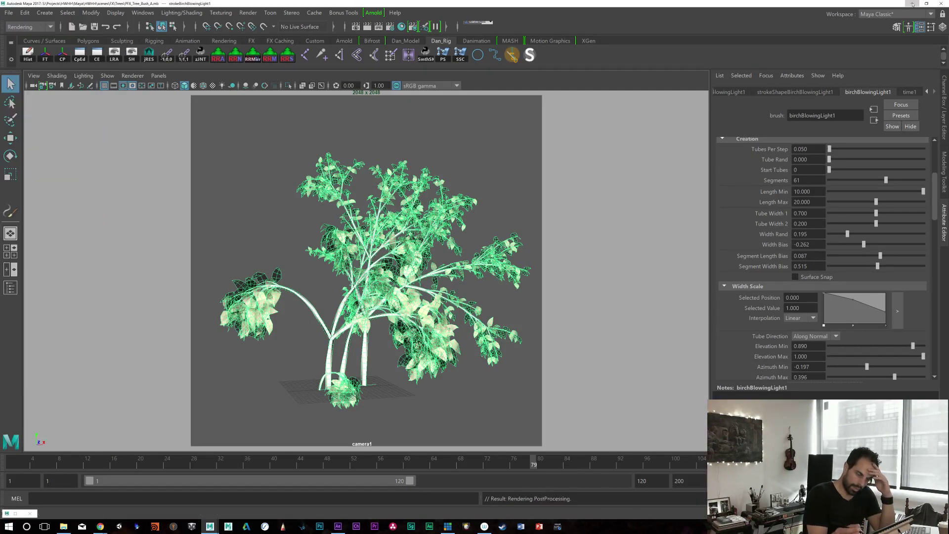
pyautogui.click(912, 3)
pyautogui.click(338, 526)
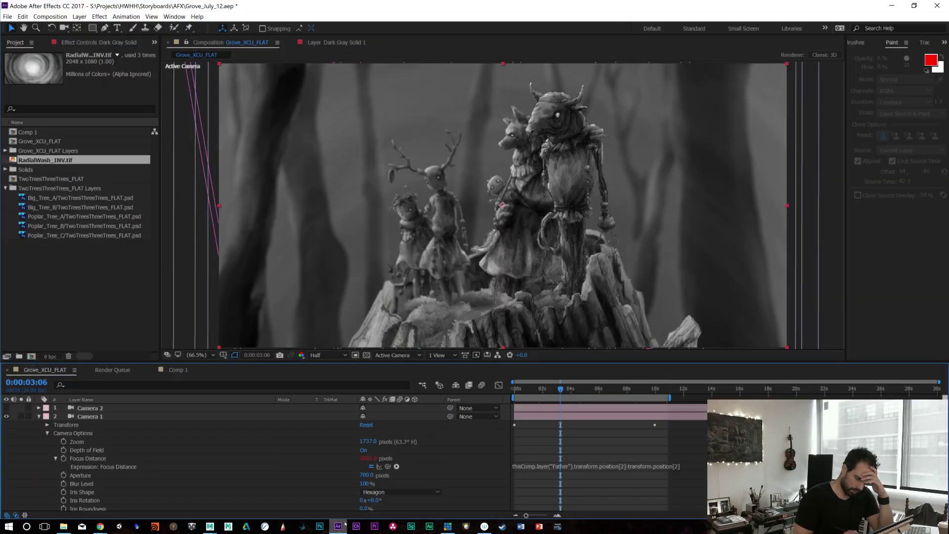
# Step: Scrub the Grove_XCU_FLAT timeline to 0:00:05:14 to preview the camera move, then switch to Photoshop
pyautogui.moveTo(569, 390); pyautogui.dragTo(593, 389)
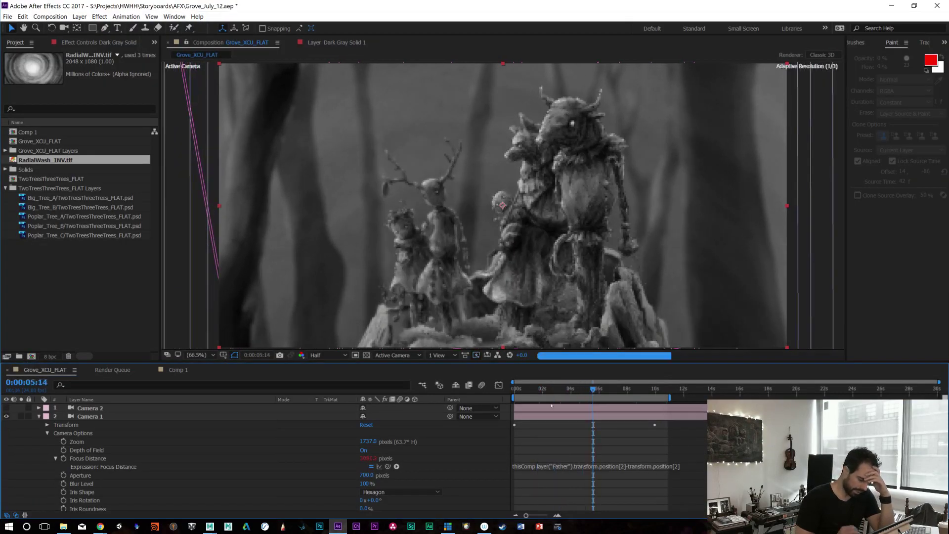
pyautogui.click(319, 525)
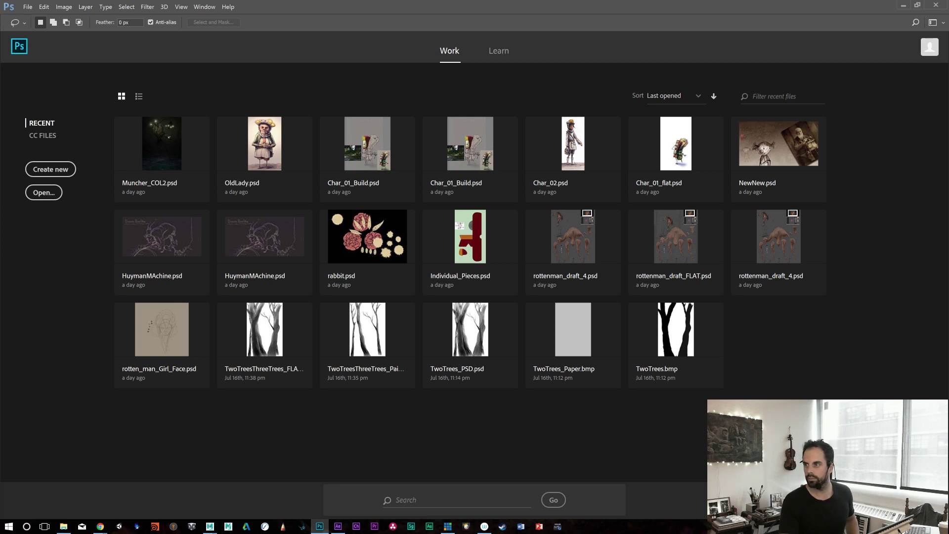
# Step: Create a blank 2000 × 2000 px Photoshop document, then bring Chrome's e-on store window forward
pyautogui.hotkey('alt', 'Tab')
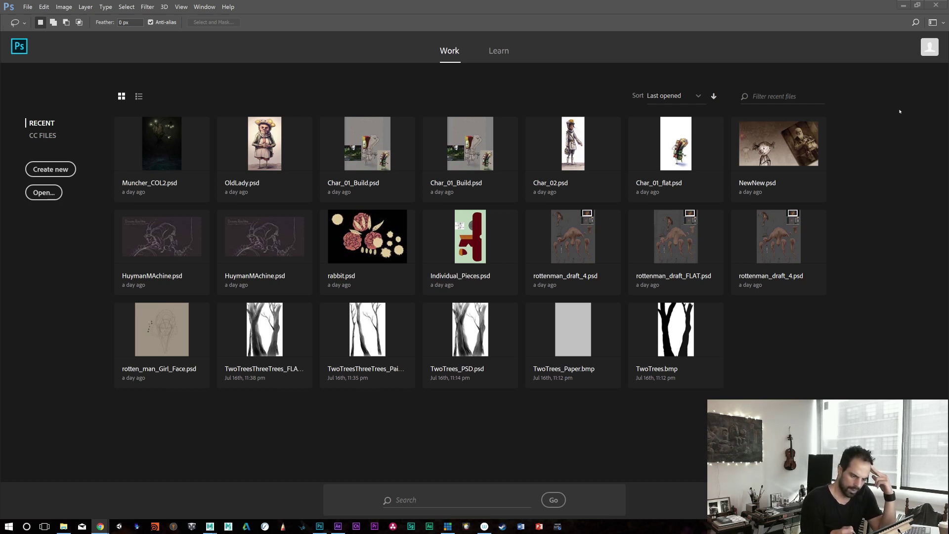
pyautogui.click(53, 166)
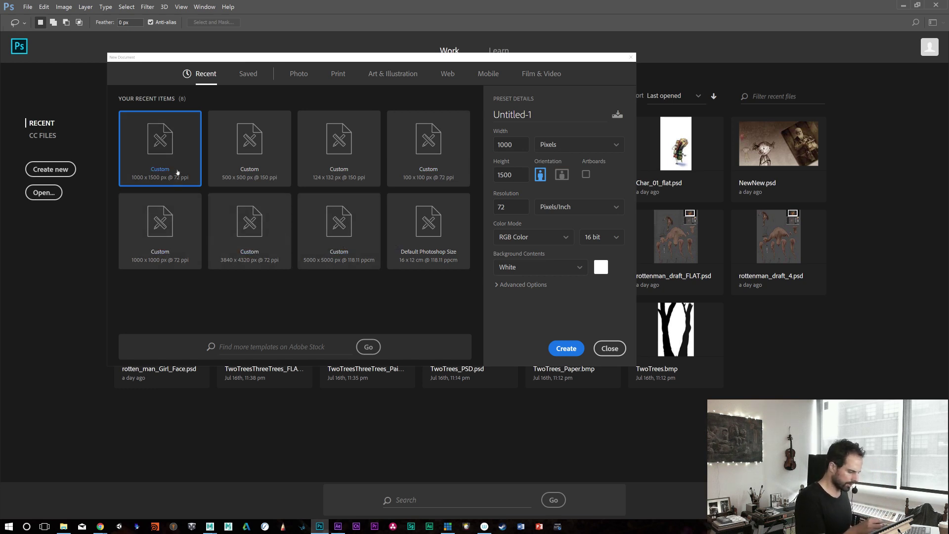
pyautogui.doubleClick(520, 142)
pyautogui.write('2000')
pyautogui.doubleClick(521, 173)
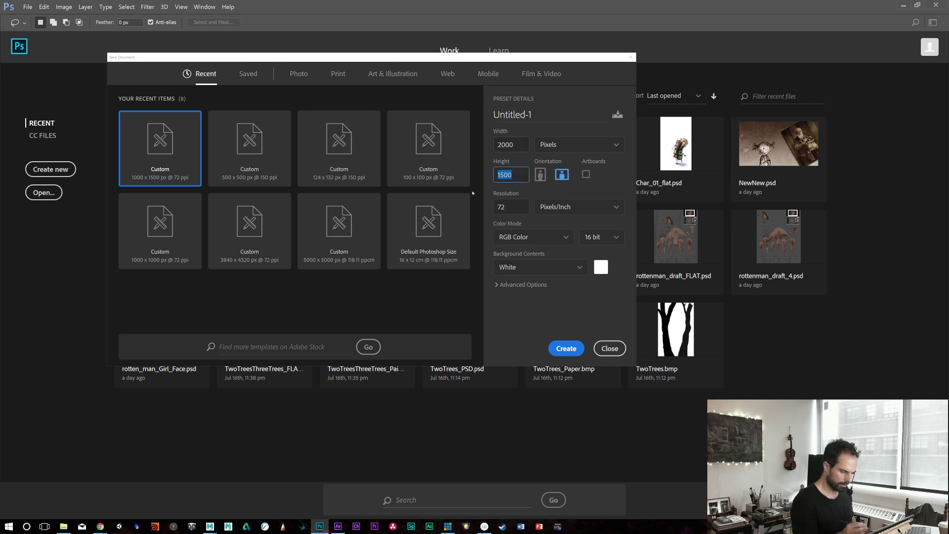
pyautogui.write('2000')
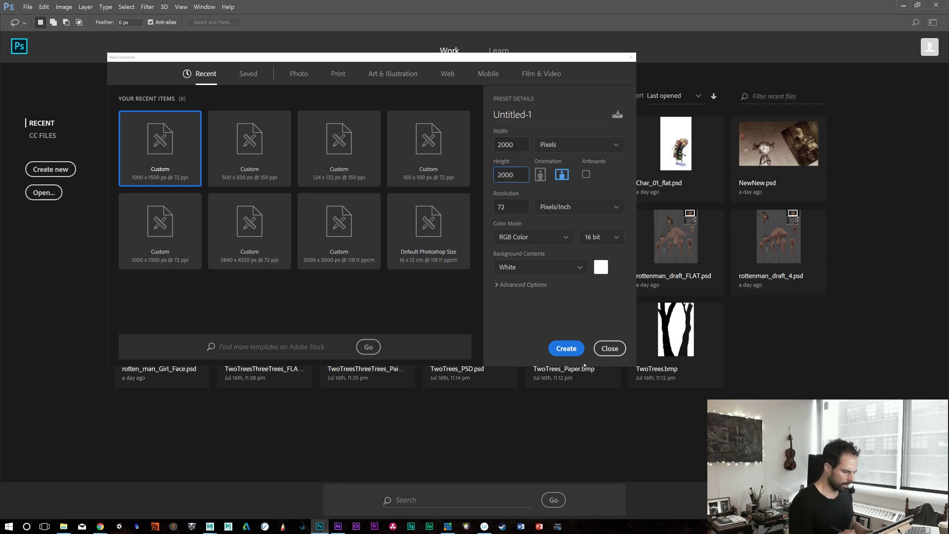
pyautogui.click(565, 346)
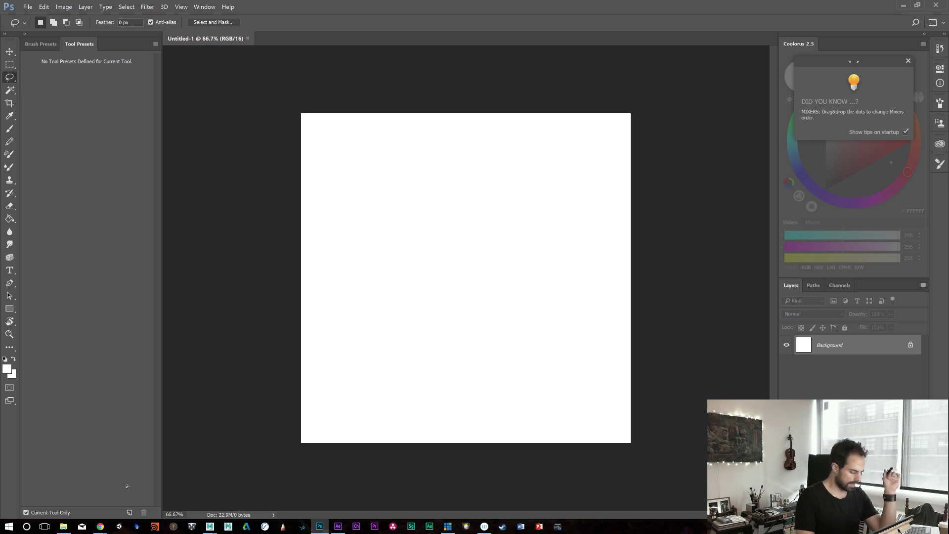
pyautogui.moveTo(100, 526)
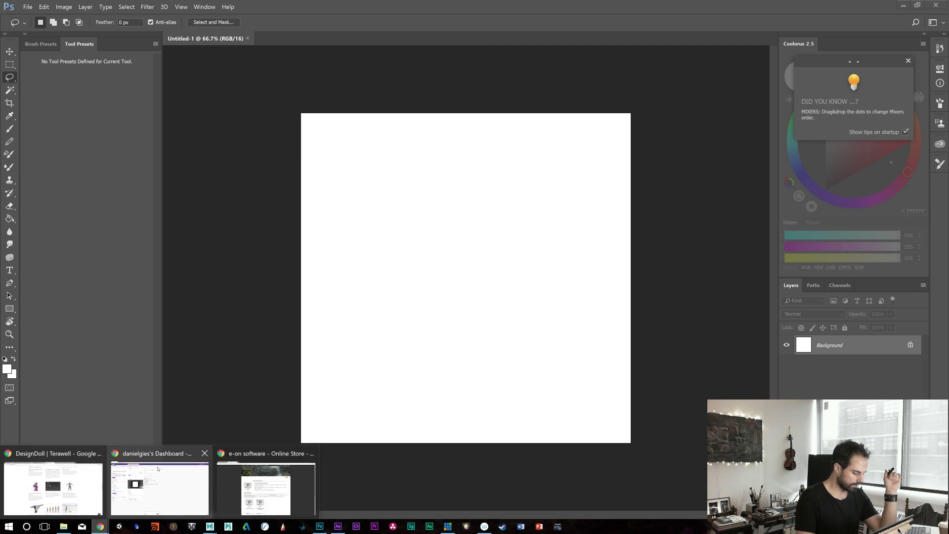
pyautogui.click(217, 475)
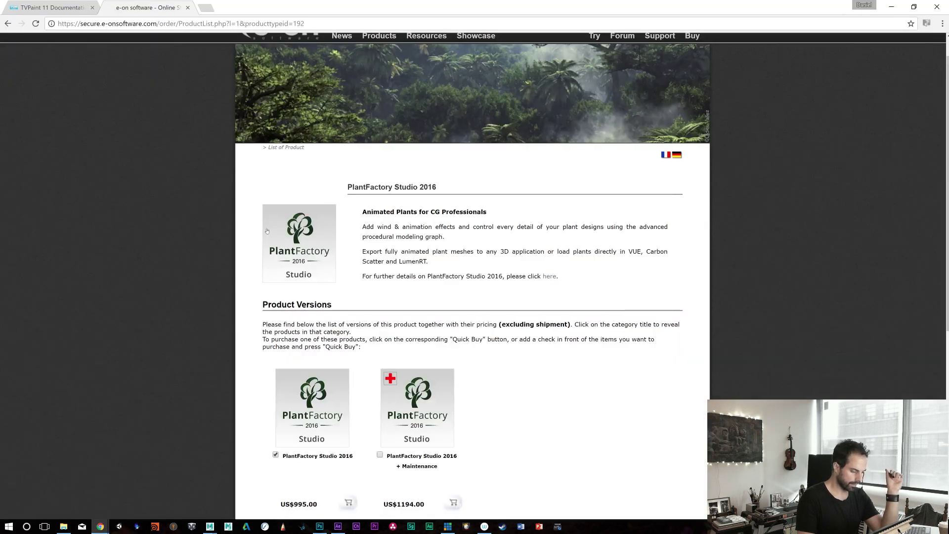
# Step: Search for 'speedtree' in a new Chrome tab and open the SpeedTree website
pyautogui.click(271, 24)
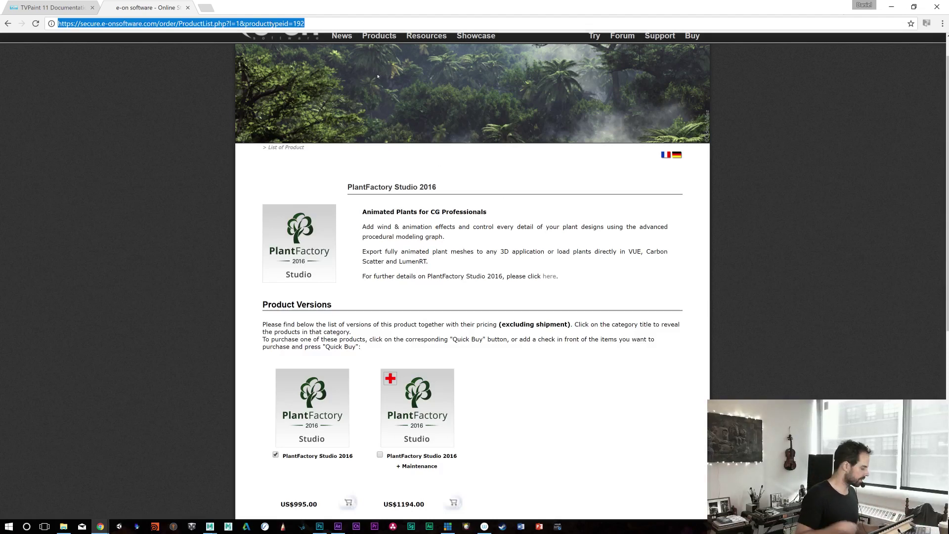
pyautogui.hotkey('ctrl', 't')
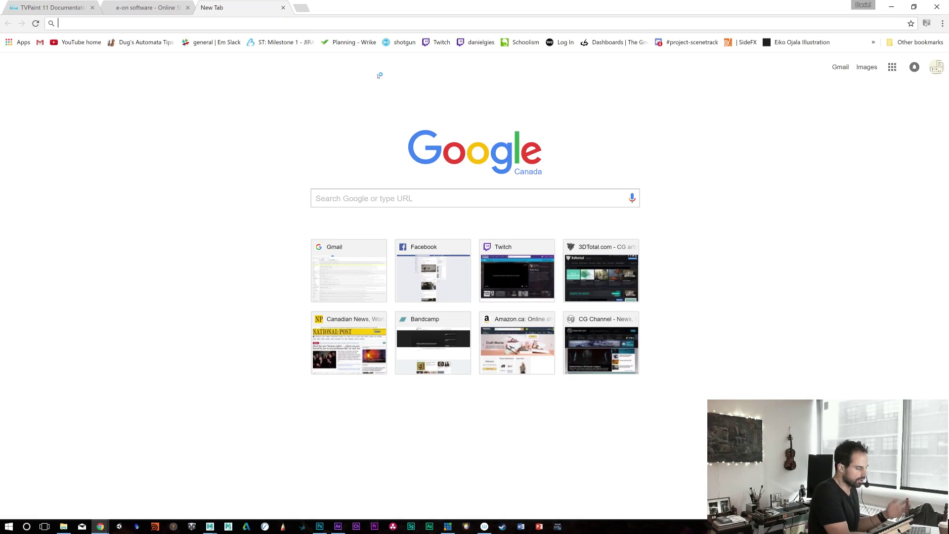
pyautogui.write('speed')
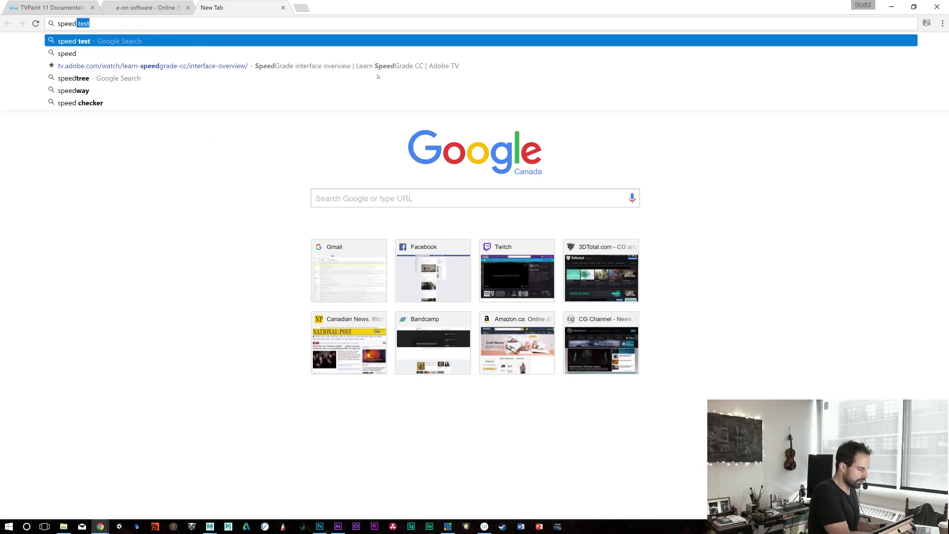
pyautogui.write('tree')
pyautogui.press('Return')
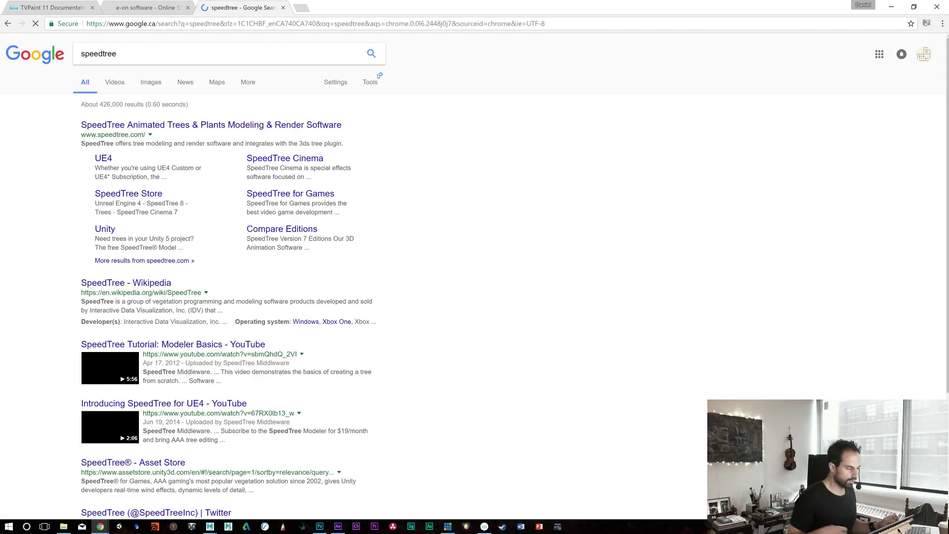
pyautogui.click(167, 125)
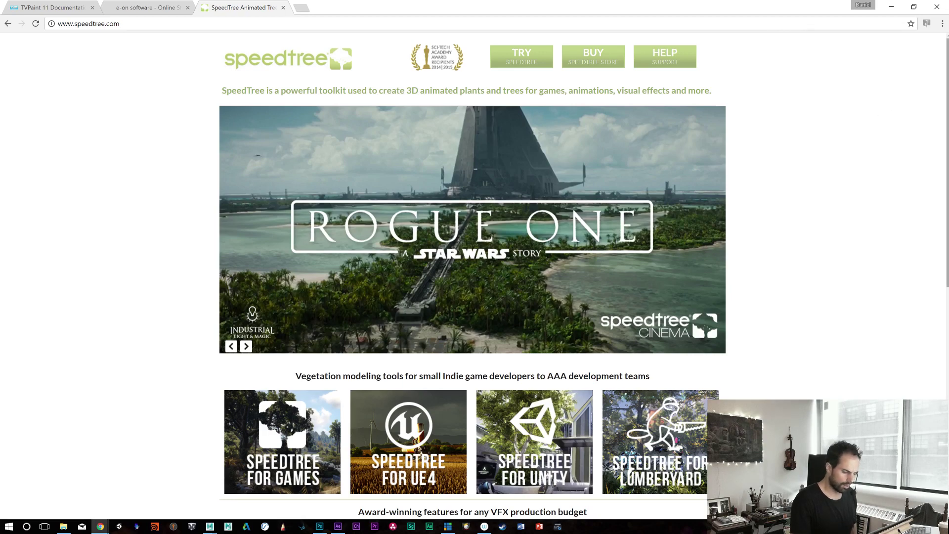
# Step: Go to the Evaluate SpeedTree page's Cinema, Studio or Architect evaluation downloads
pyautogui.moveTo(946, 79)
pyautogui.mouseDown()
pyautogui.moveTo(943, 282)
pyautogui.moveTo(945, 75)
pyautogui.mouseUp()
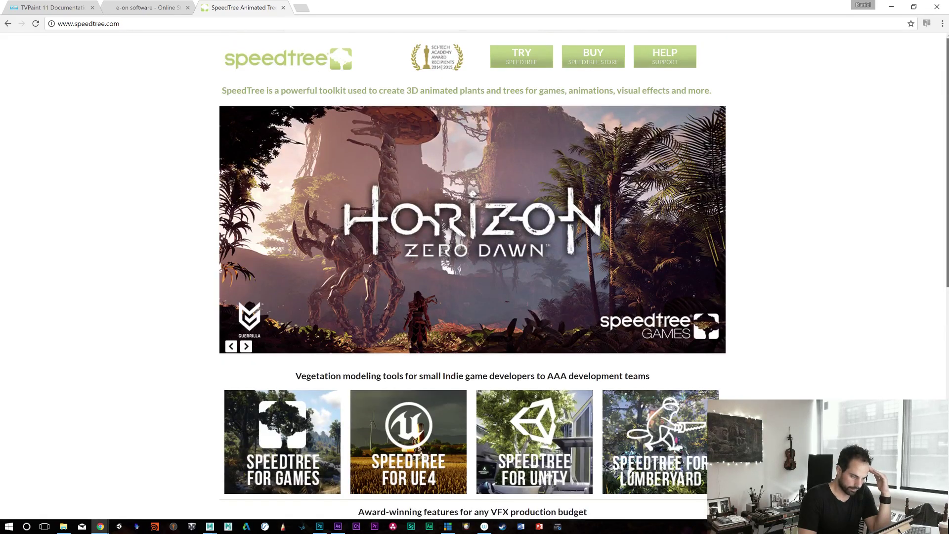
pyautogui.click(522, 56)
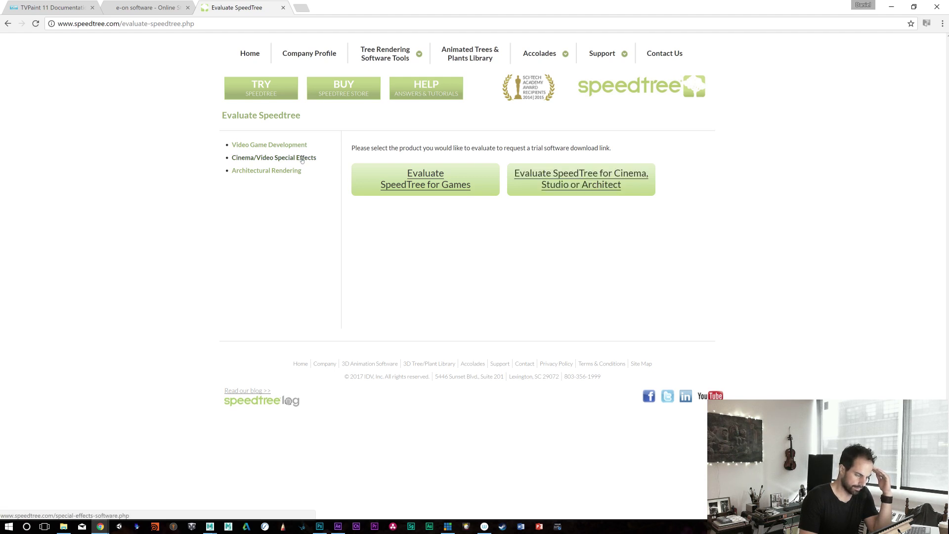
pyautogui.click(581, 187)
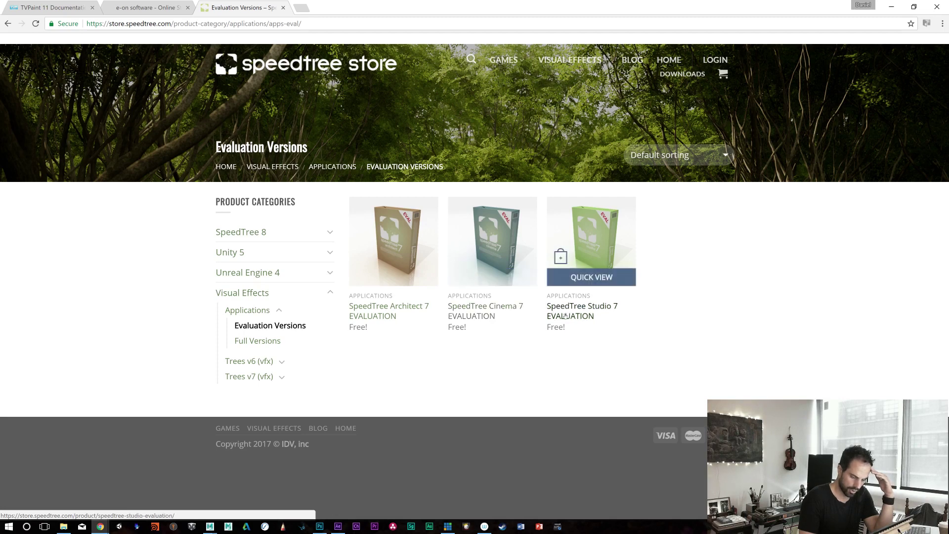
# Step: Quick-view the Studio 7 EVALUATION's platforms, then browse SpeedTree 8 to the Eastern White Pine product
pyautogui.click(581, 278)
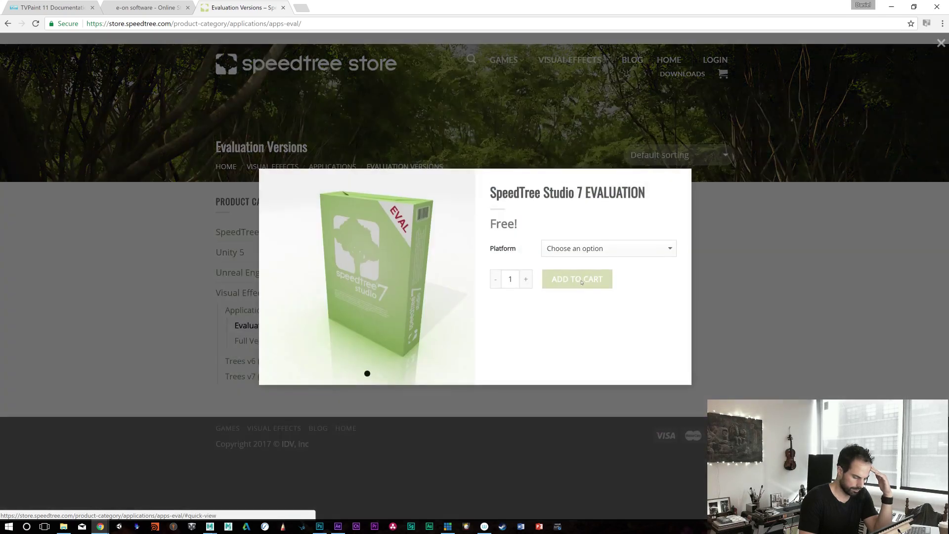
pyautogui.click(607, 248)
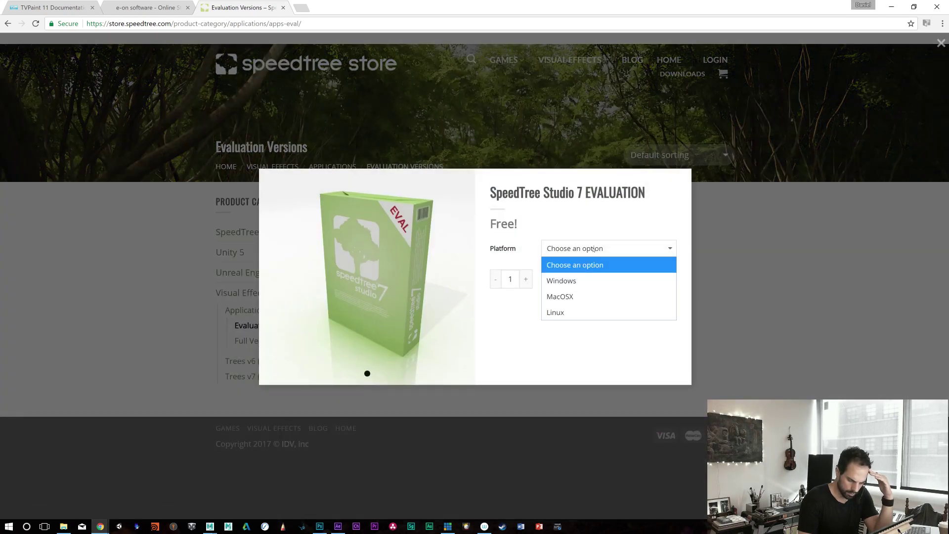
pyautogui.click(706, 123)
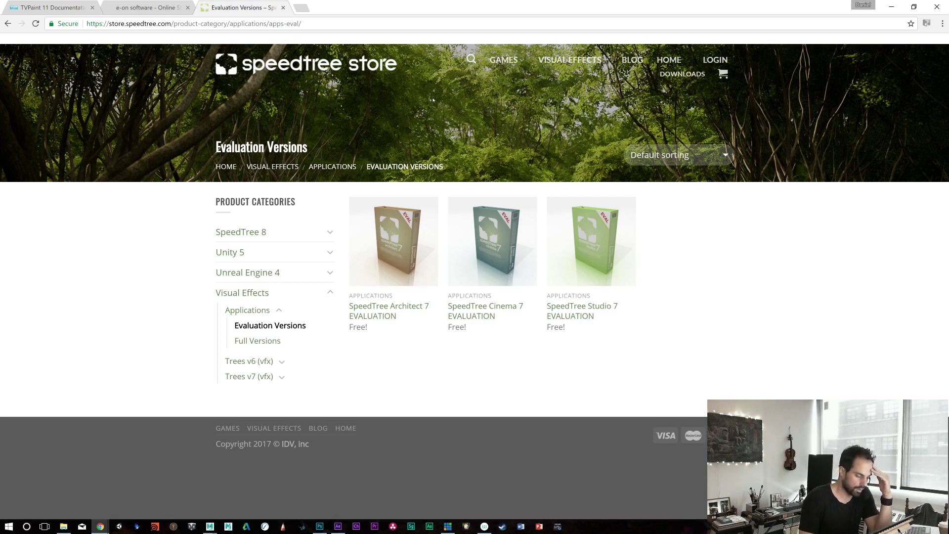
pyautogui.click(263, 233)
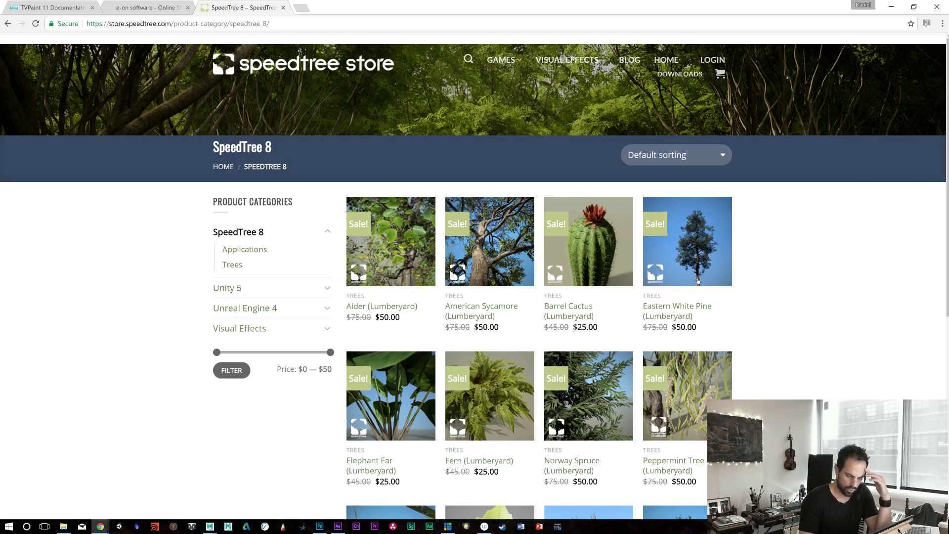
pyautogui.click(691, 256)
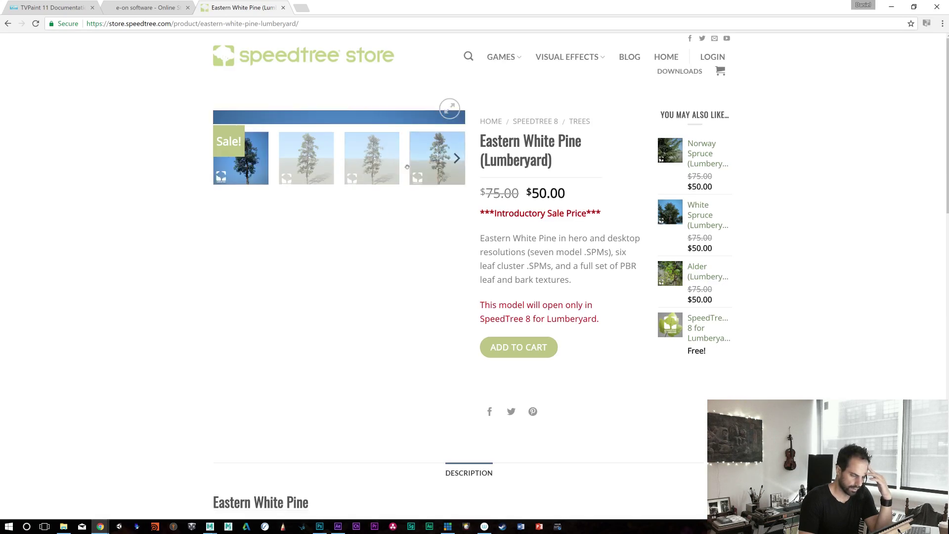
# Step: View the Eastern White Pine's second image enlarged, then open the SpeedTree Cinema 7 product page
pyautogui.click(313, 162)
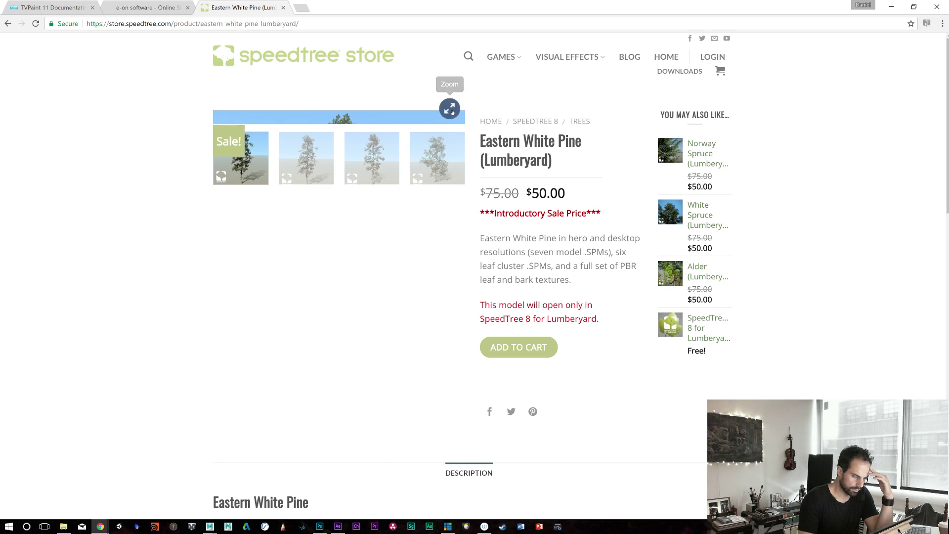
pyautogui.click(450, 110)
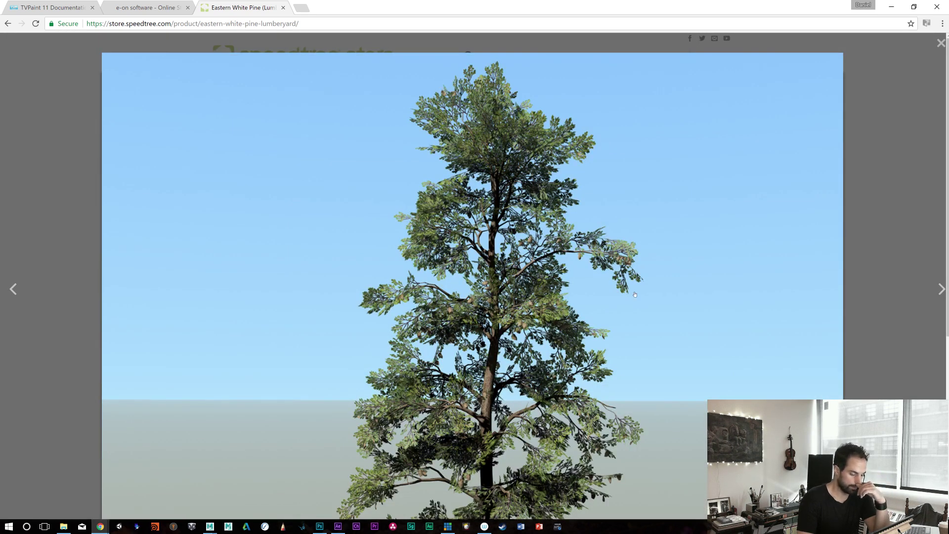
pyautogui.click(941, 43)
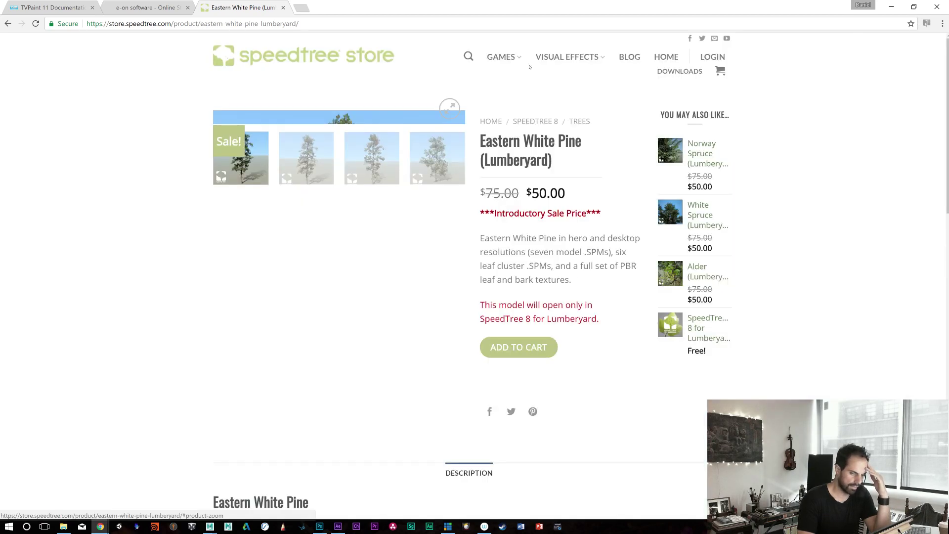
pyautogui.moveTo(566, 57)
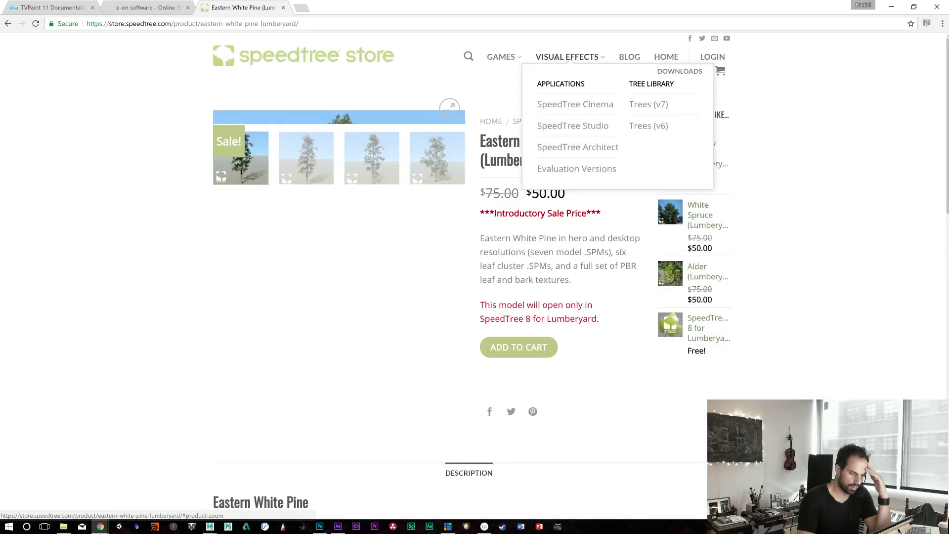
pyautogui.click(569, 105)
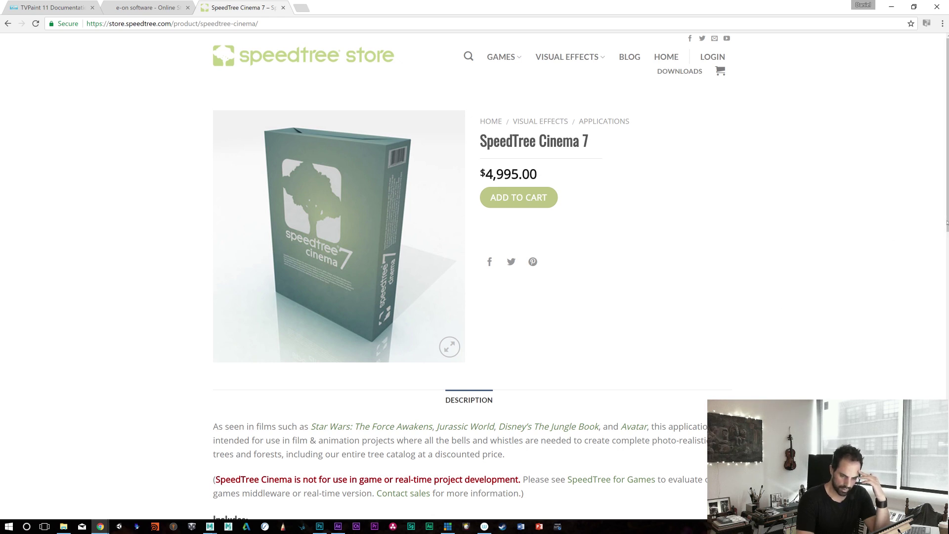
# Step: Scroll through the SpeedTree Cinema 7 description, feature list and Related Products
pyautogui.scroll(-4, 945, 312)
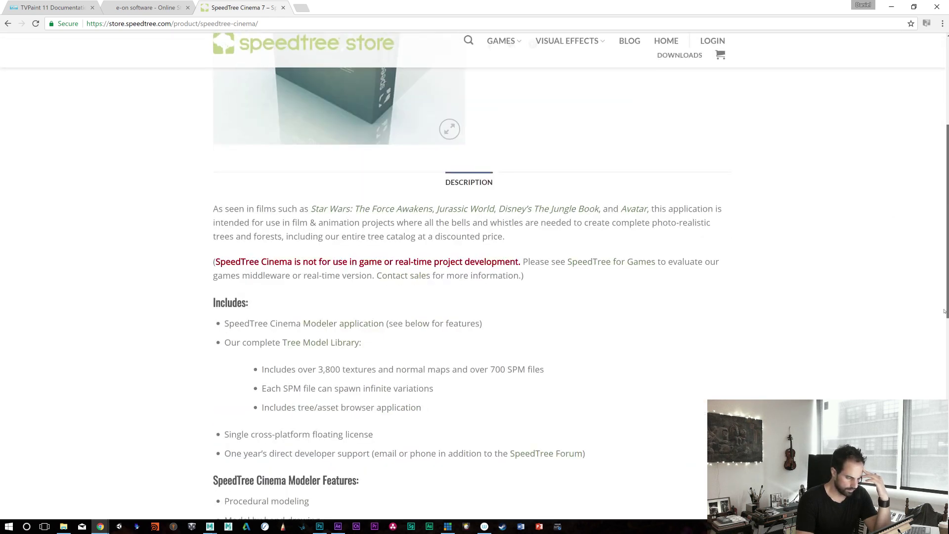
pyautogui.moveTo(944, 312); pyautogui.dragTo(946, 328)
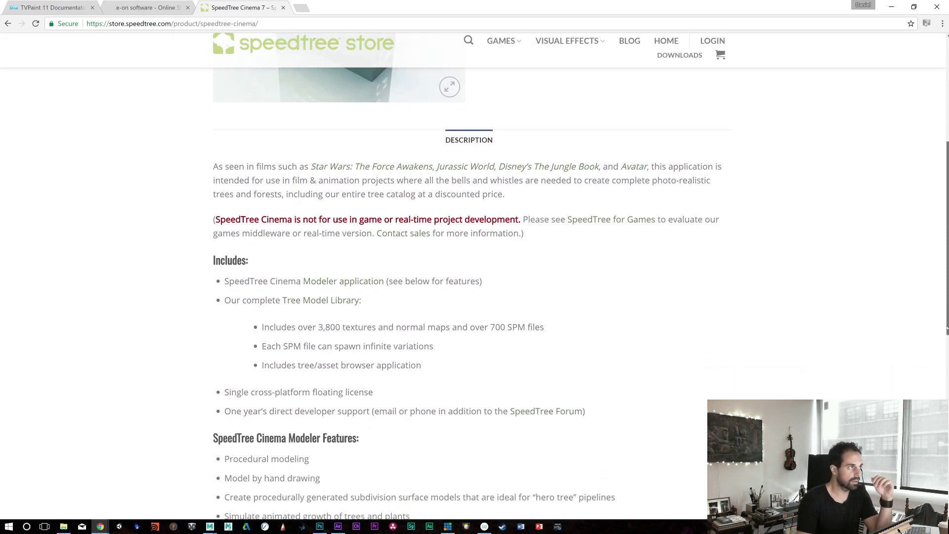
pyautogui.moveTo(947, 329); pyautogui.dragTo(946, 354)
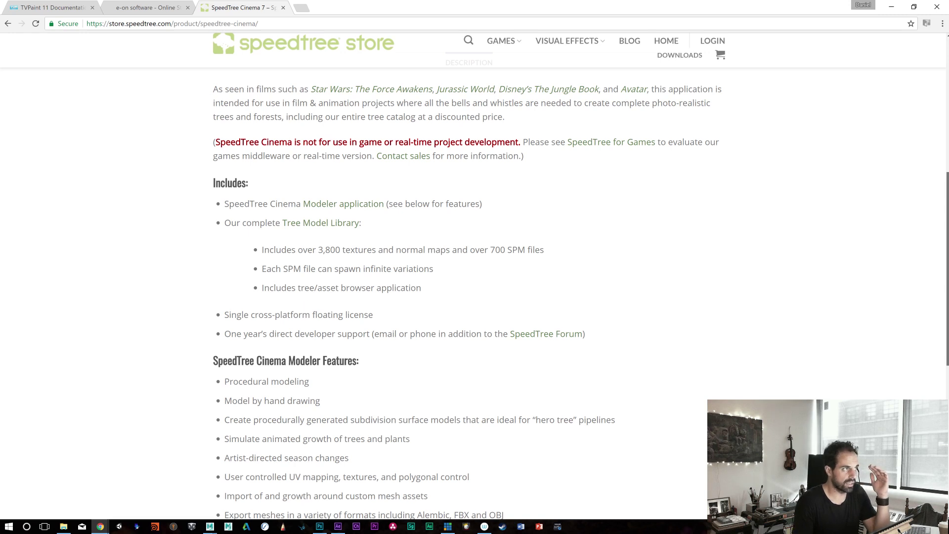
pyautogui.moveTo(947, 354); pyautogui.dragTo(946, 358)
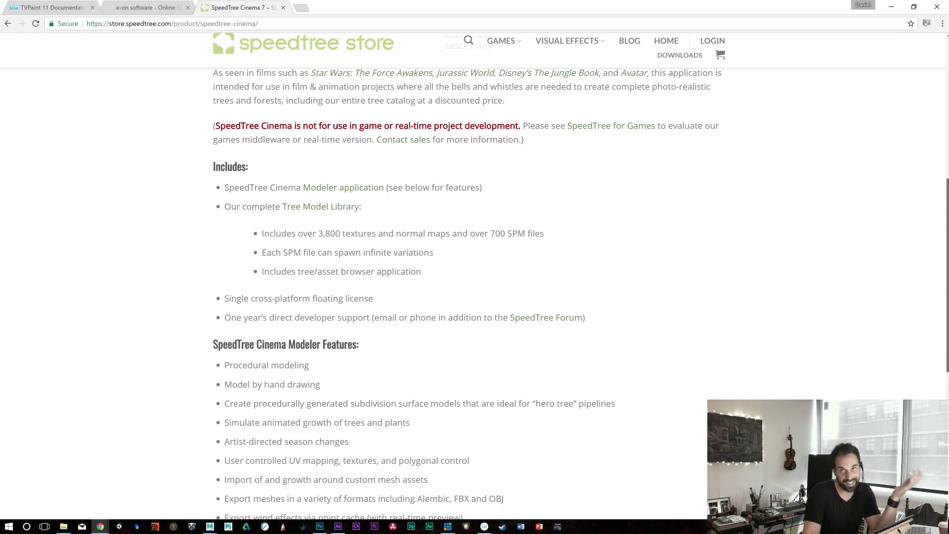
pyautogui.moveTo(946, 361); pyautogui.dragTo(946, 406)
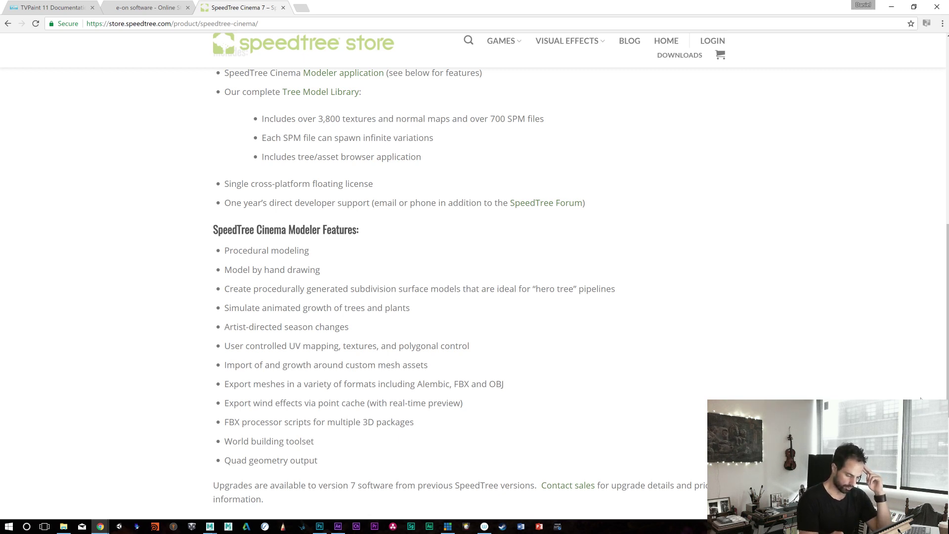
pyautogui.scroll(-5, 920, 399)
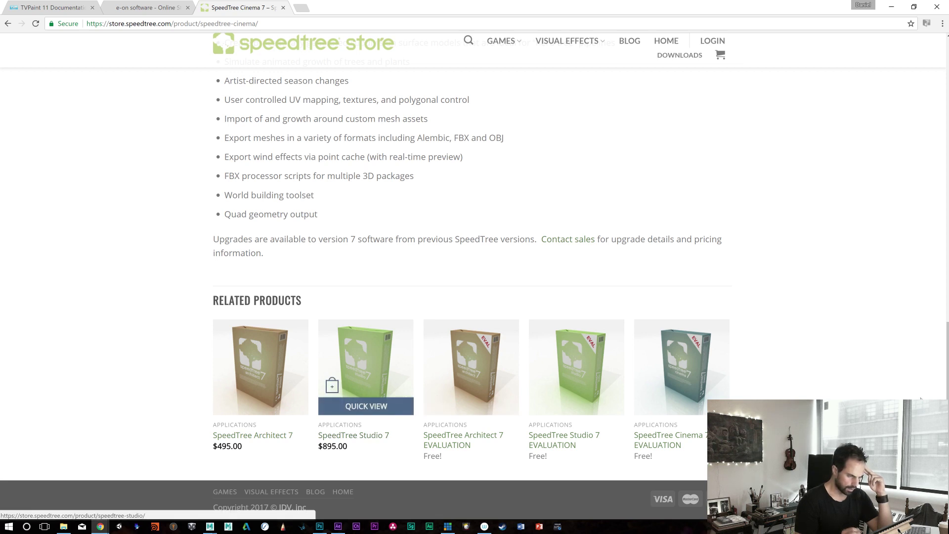
pyautogui.scroll(12, 920, 398)
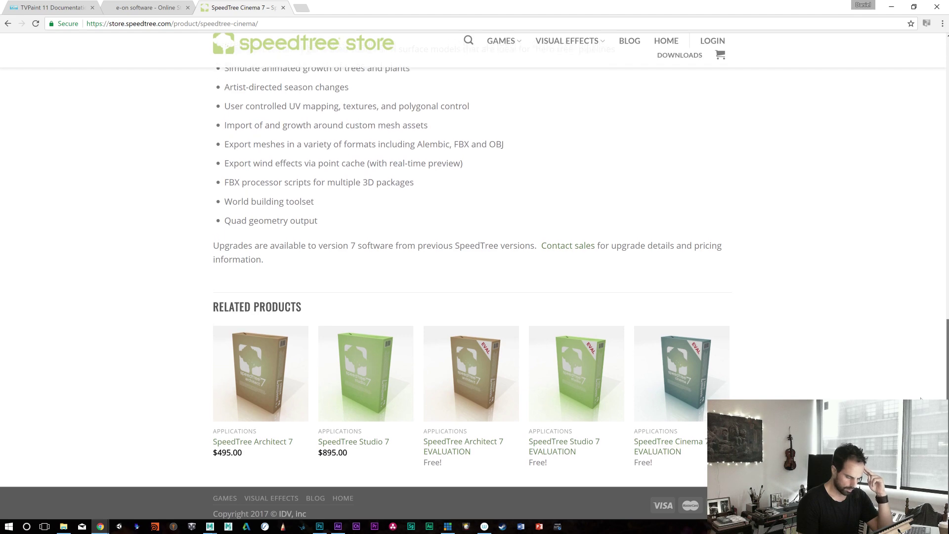
pyautogui.scroll(3, 920, 398)
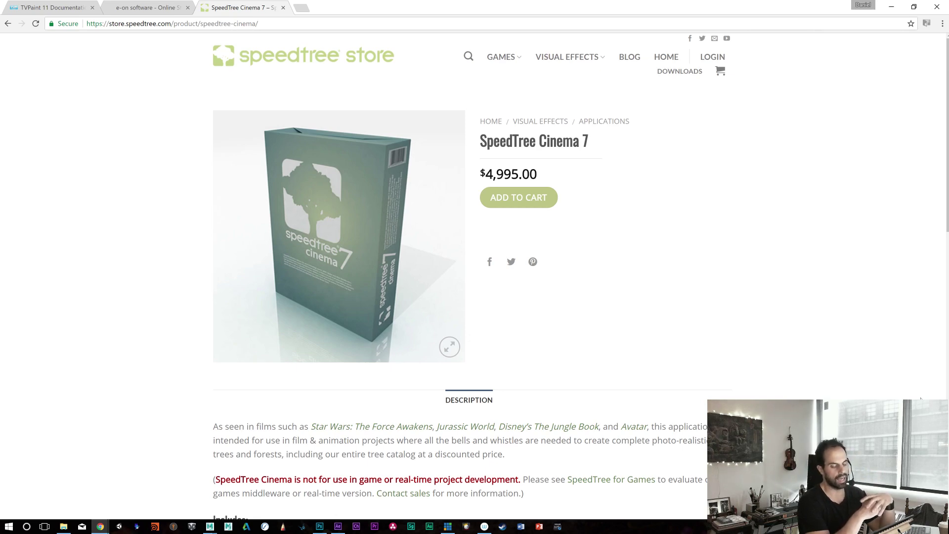
pyautogui.scroll(-15, 920, 399)
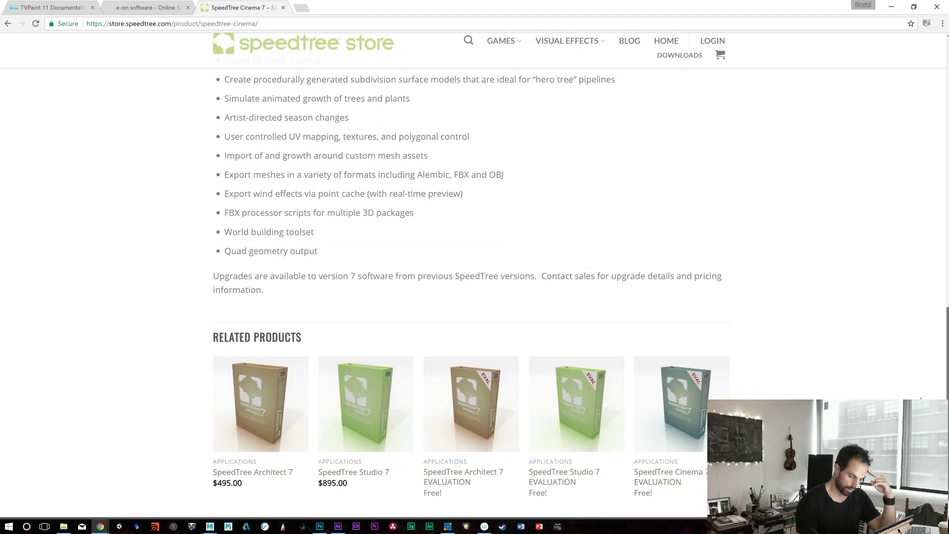
pyautogui.scroll(15, 920, 398)
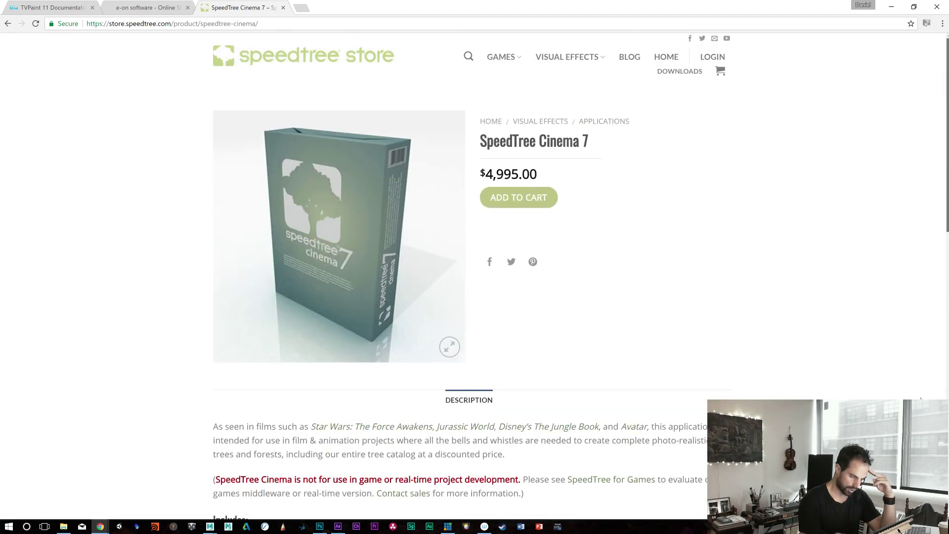
pyautogui.scroll(-15, 920, 398)
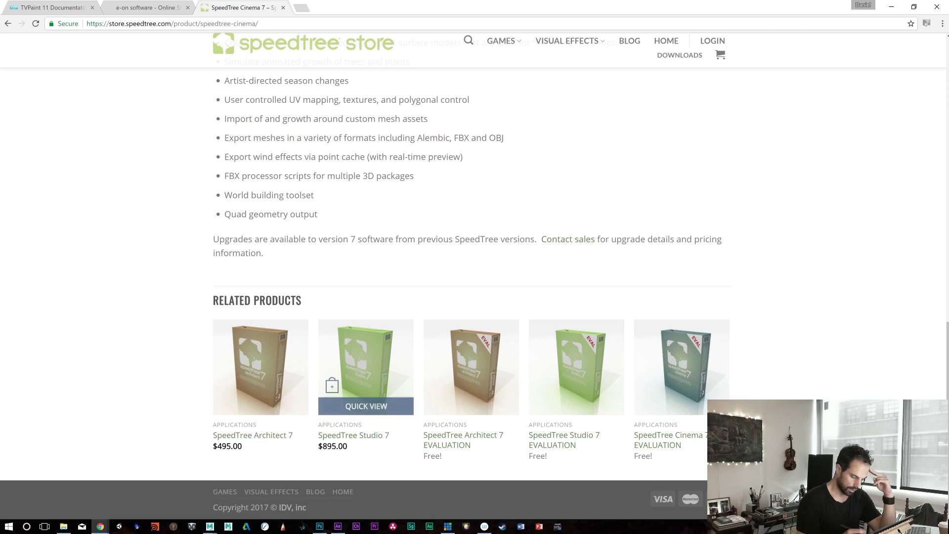
# Step: Browse the SpeedTree Studio 7 page, open Visual Effects, then switch to the YouTube tree animation
pyautogui.click(365, 366)
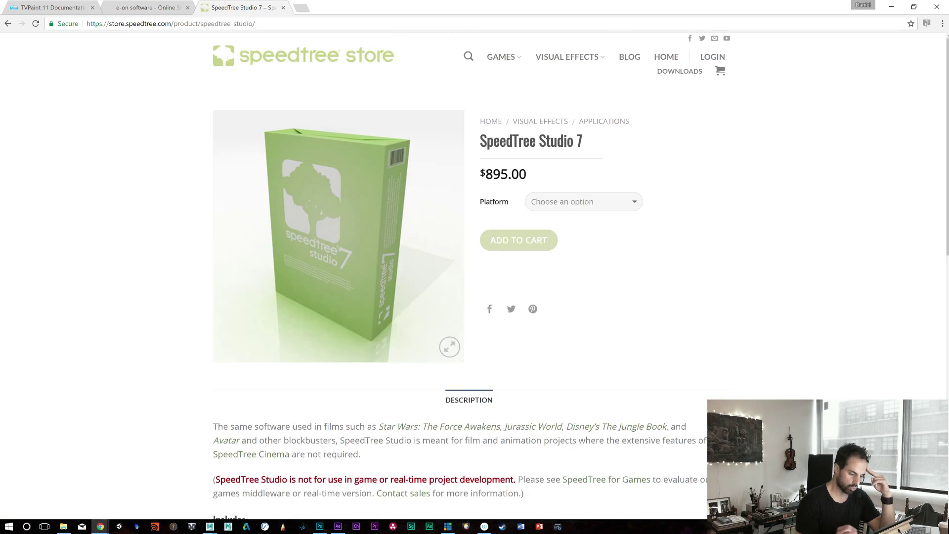
pyautogui.scroll(-4, 474, 276)
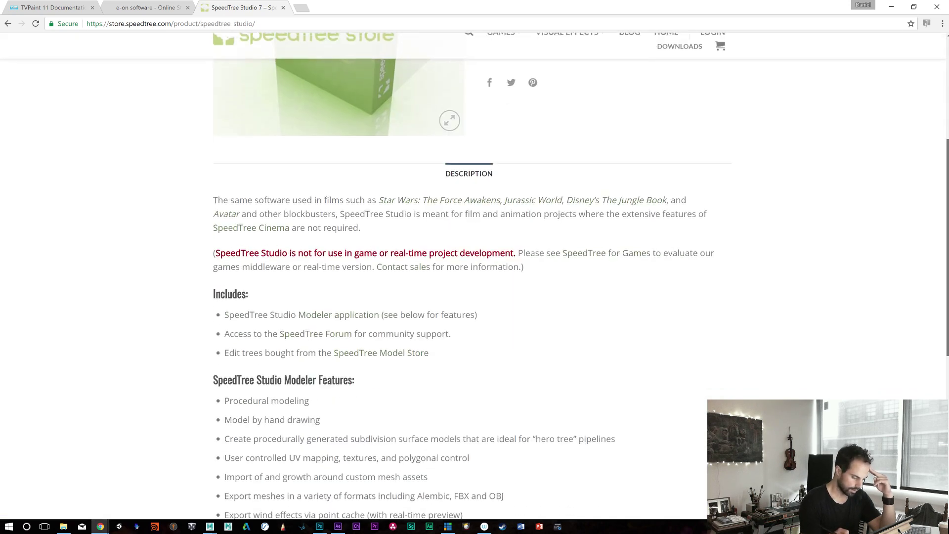
pyautogui.scroll(2, 475, 277)
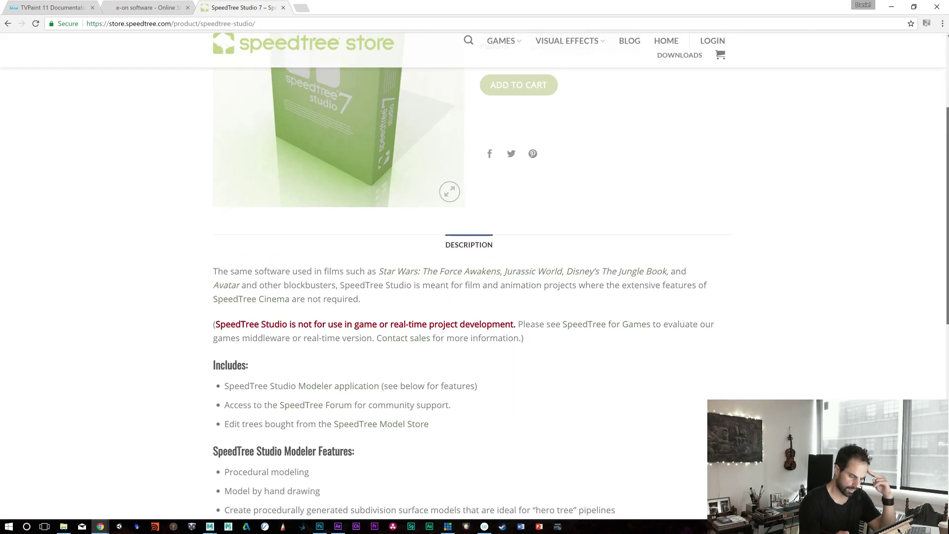
pyautogui.scroll(1, 475, 276)
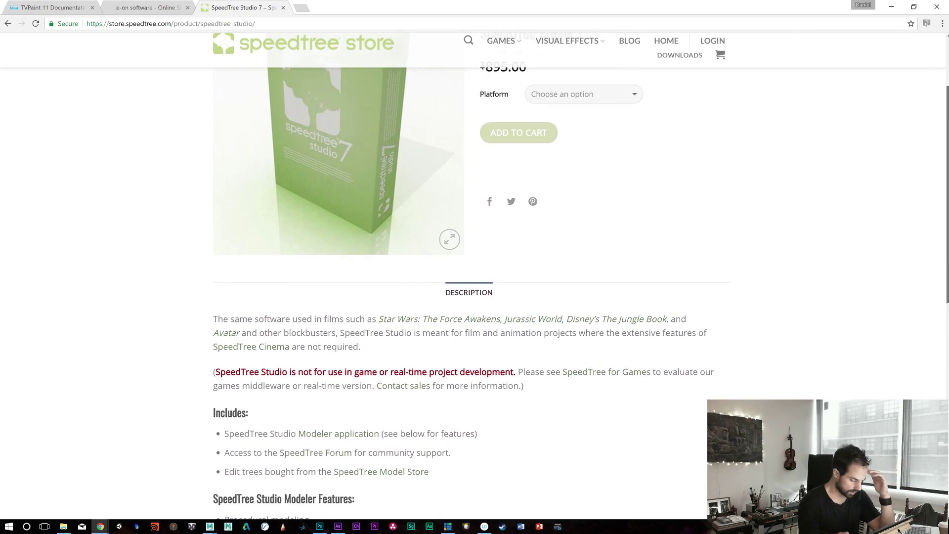
pyautogui.scroll(-1, 474, 277)
pyautogui.scroll(-2, 474, 276)
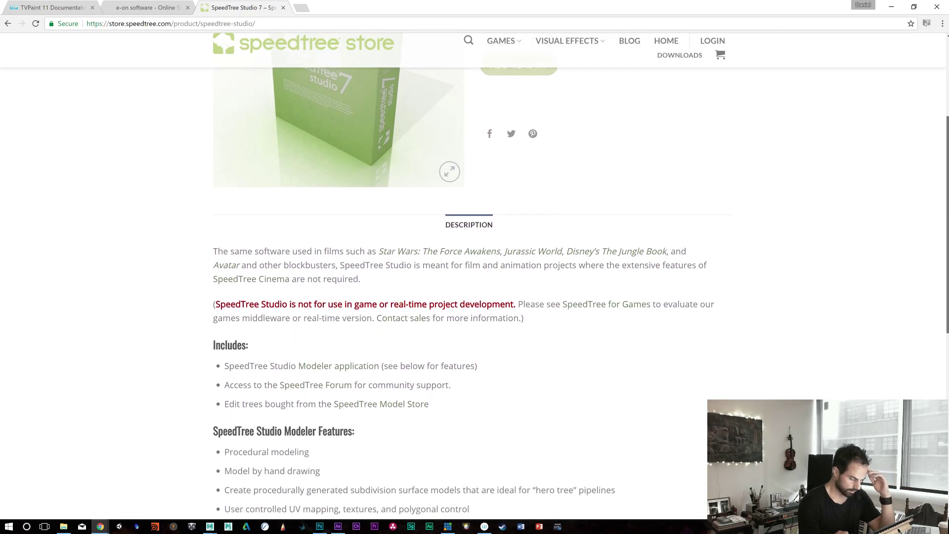
pyautogui.scroll(-2, 475, 276)
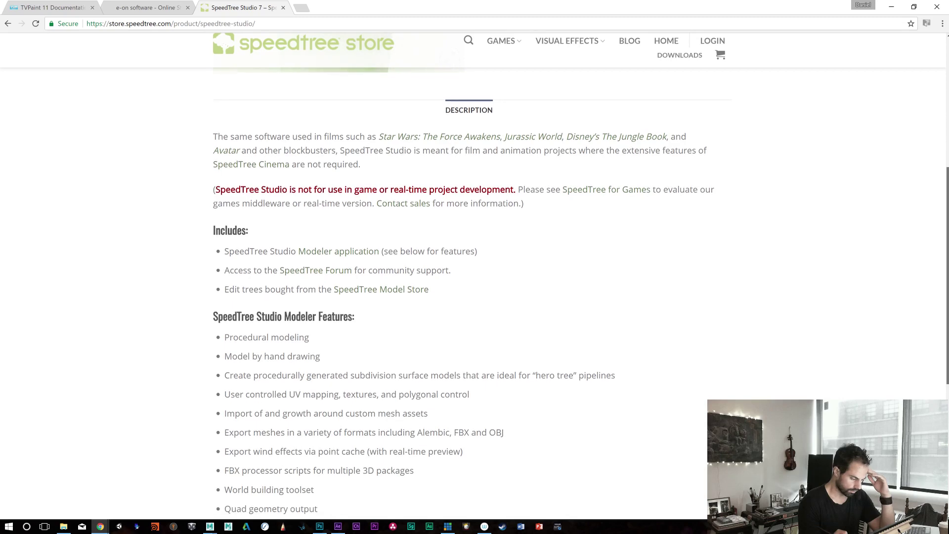
pyautogui.scroll(-1, 474, 277)
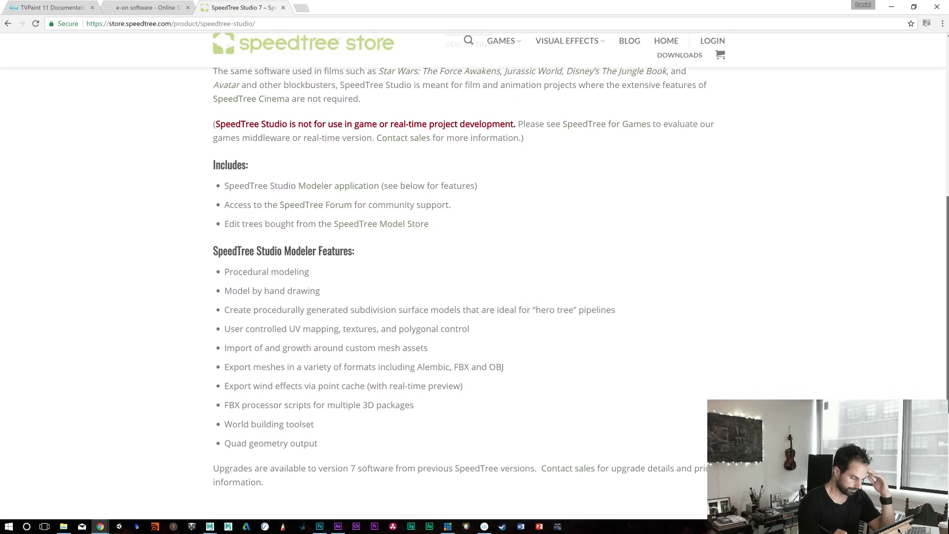
pyautogui.scroll(-1, 474, 277)
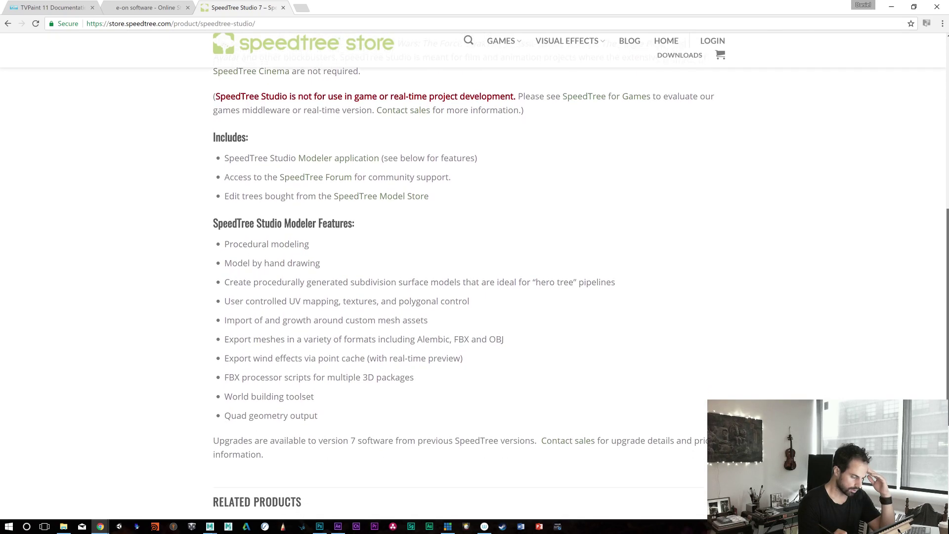
pyautogui.scroll(-1, 474, 277)
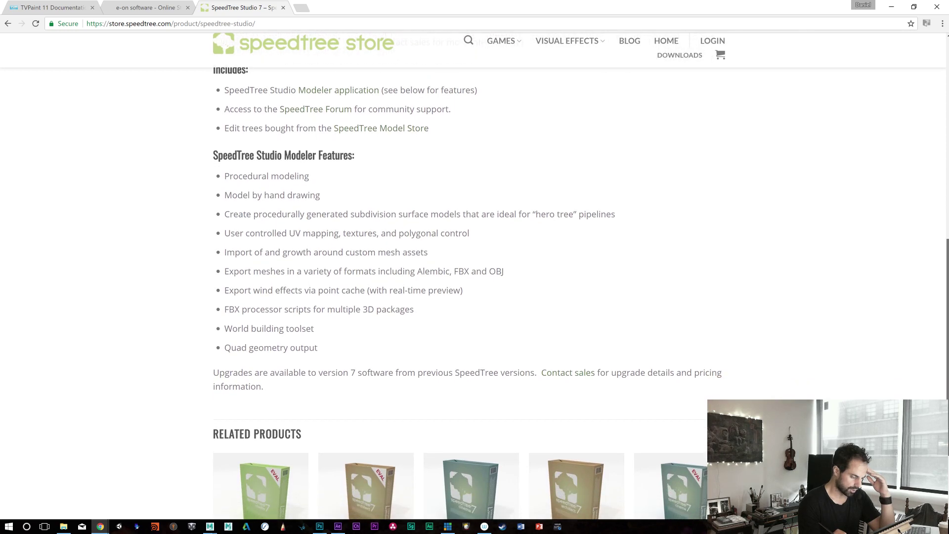
pyautogui.scroll(-1, 475, 276)
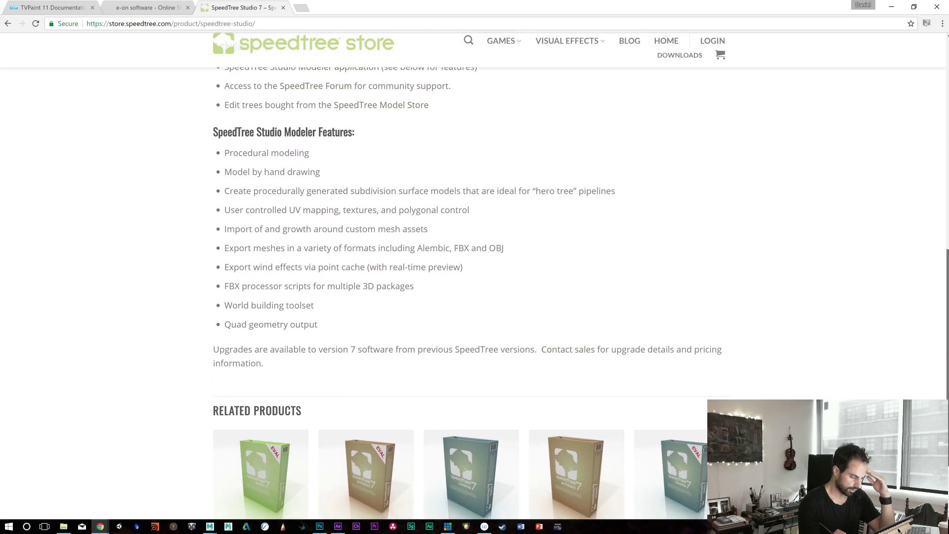
pyautogui.scroll(-1, 474, 277)
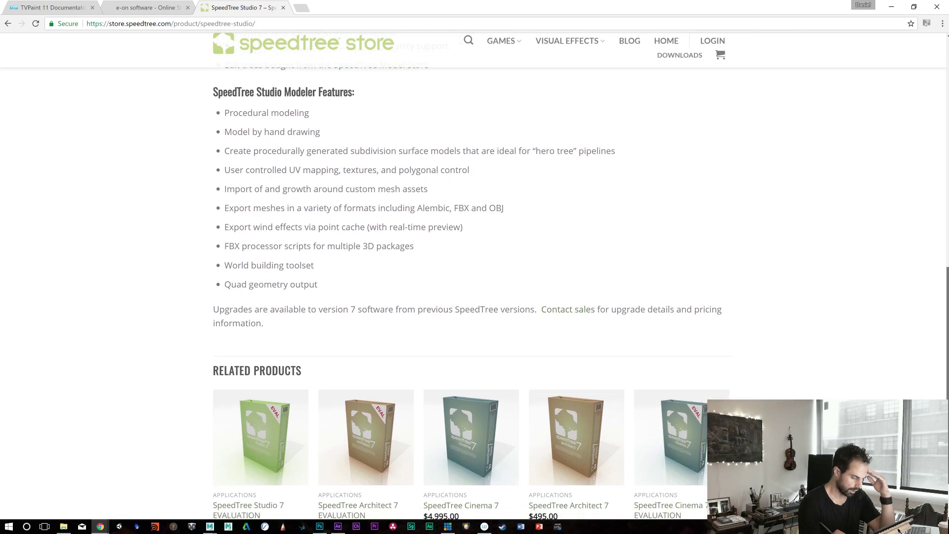
pyautogui.scroll(-2, 474, 277)
pyautogui.scroll(9, 474, 277)
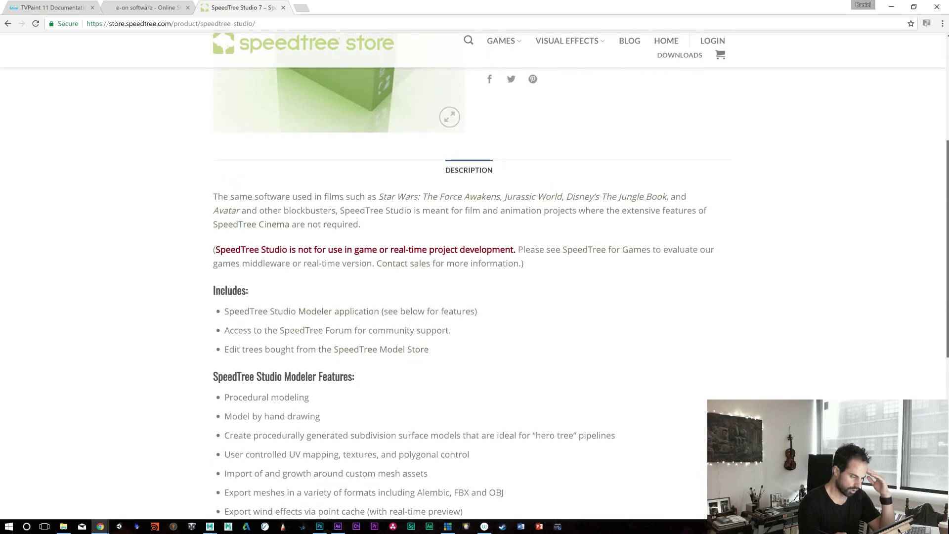
pyautogui.scroll(3, 475, 276)
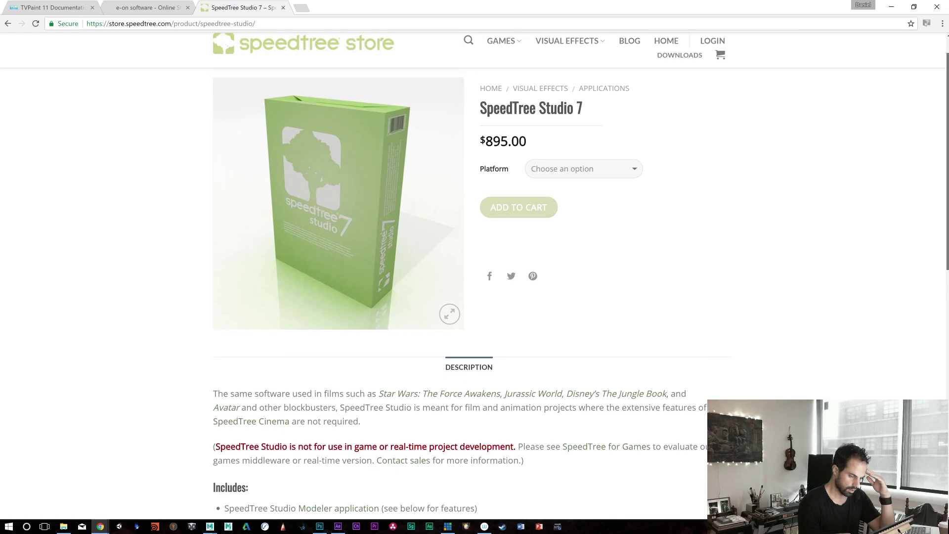
pyautogui.scroll(-5, 474, 277)
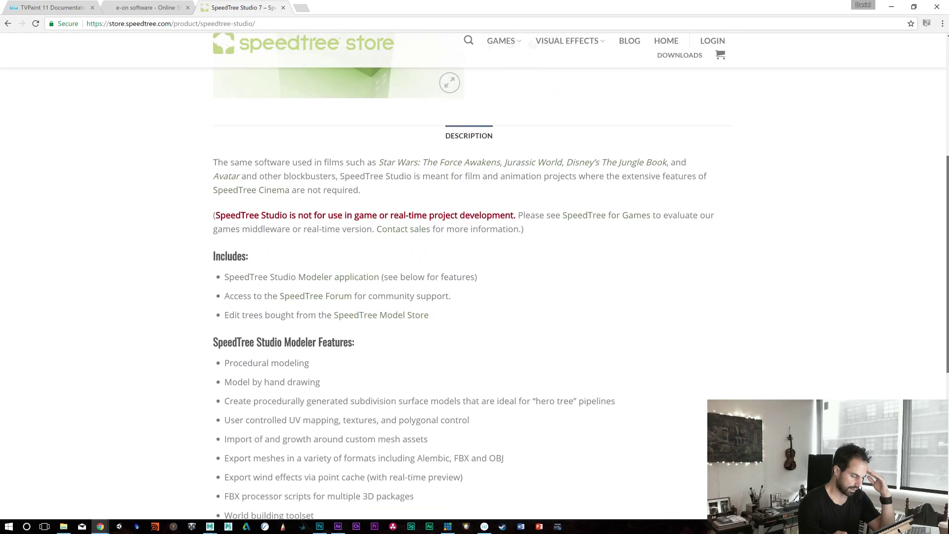
pyautogui.scroll(5, 474, 277)
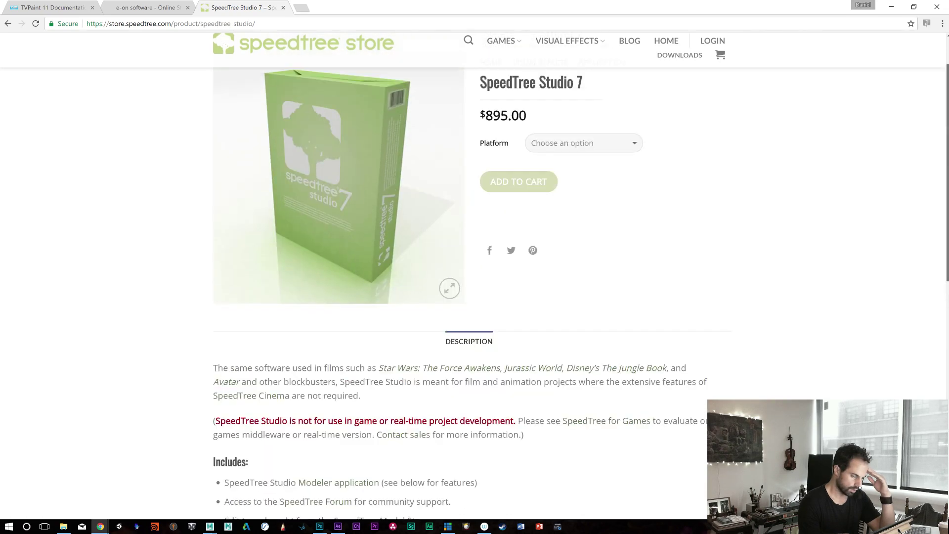
pyautogui.scroll(1, 474, 277)
pyautogui.click(540, 121)
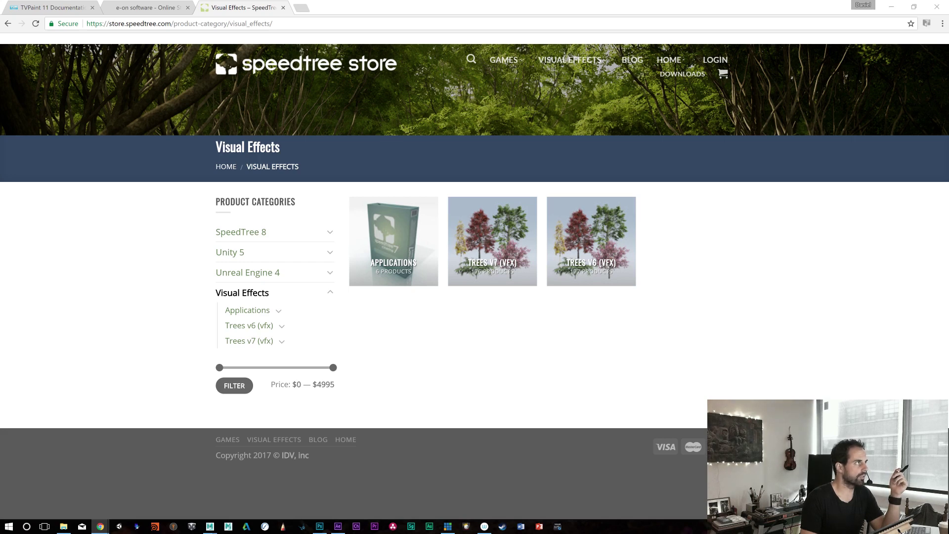
pyautogui.hotkey('alt', 'Tab')
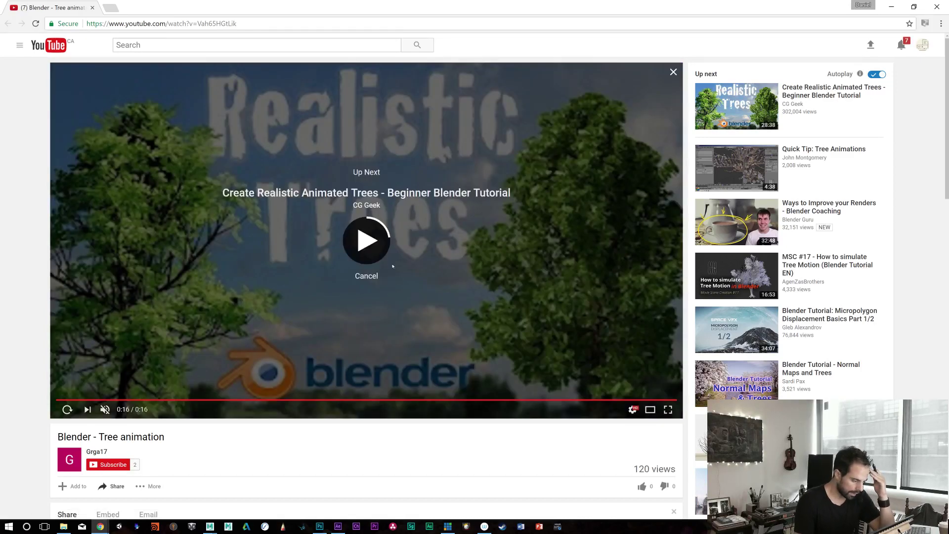
# Step: Play the queued animated-trees tutorial, skip its ad, and watch it full screen
pyautogui.click(368, 250)
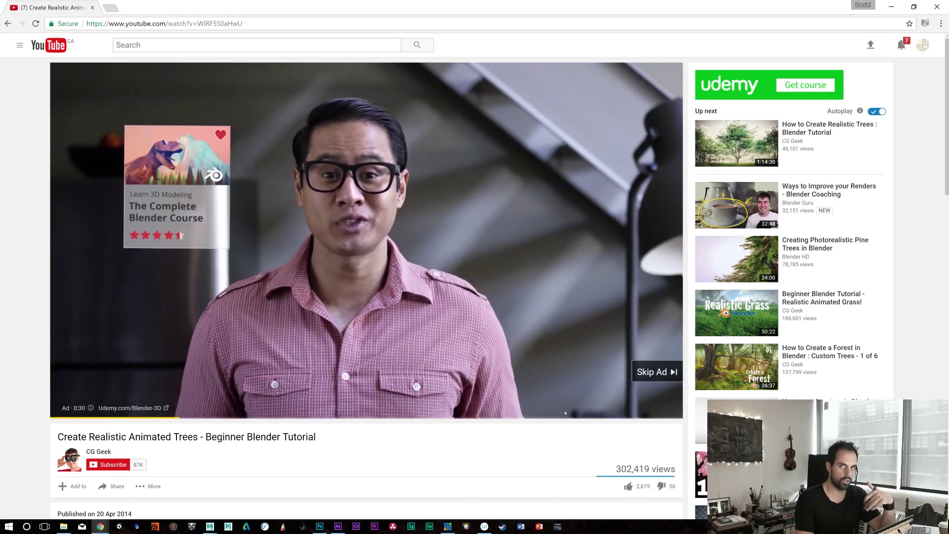
pyautogui.click(648, 372)
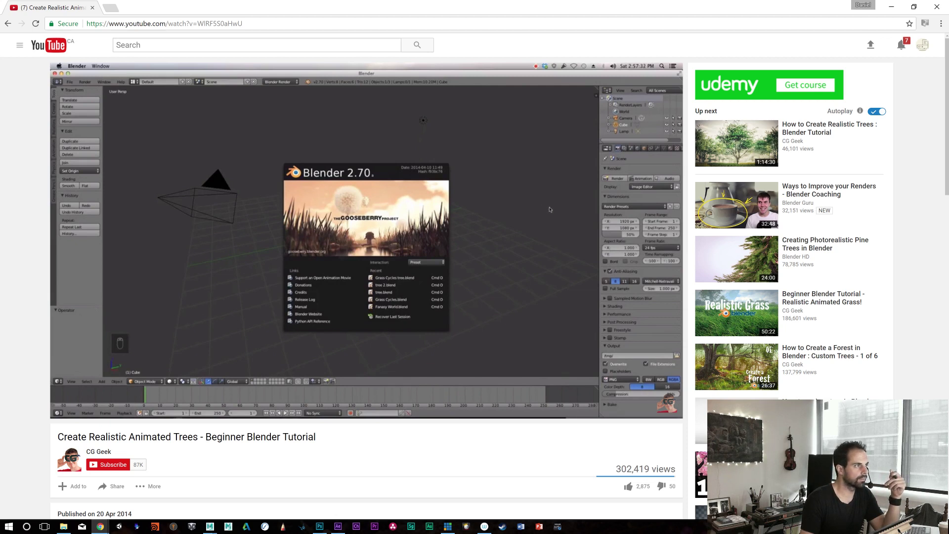
pyautogui.moveTo(440, 363)
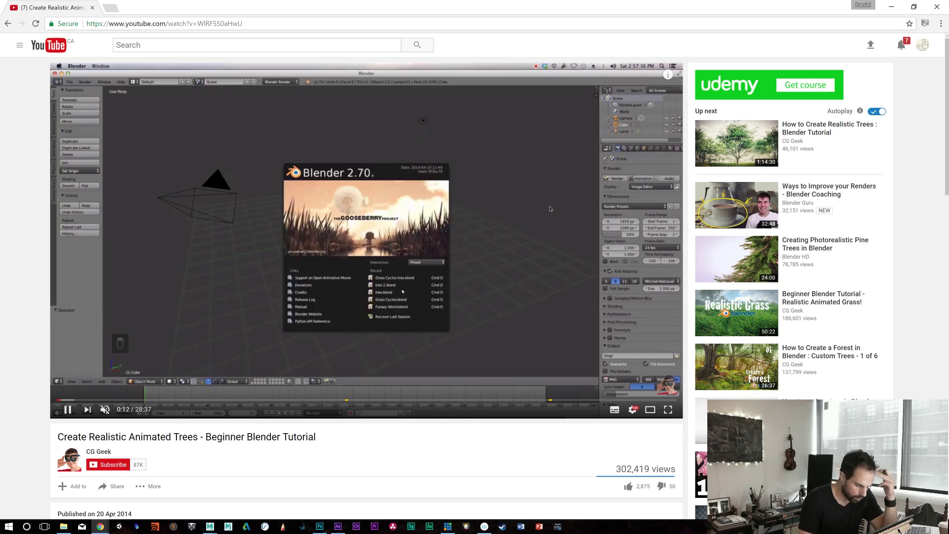
pyautogui.click(671, 414)
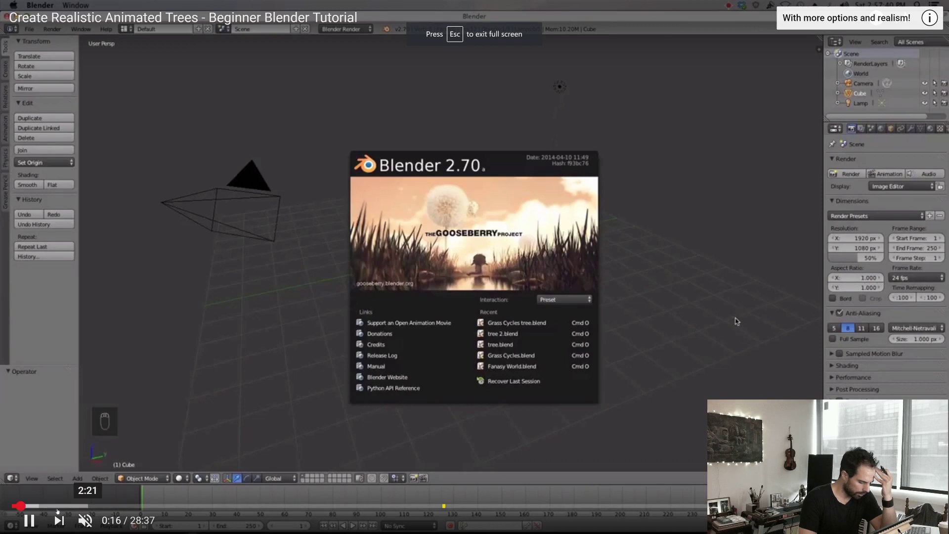
# Step: Skim the tutorial along the progress bar past the setup to the leaf-covered tree, around 13:48
pyautogui.click(31, 506)
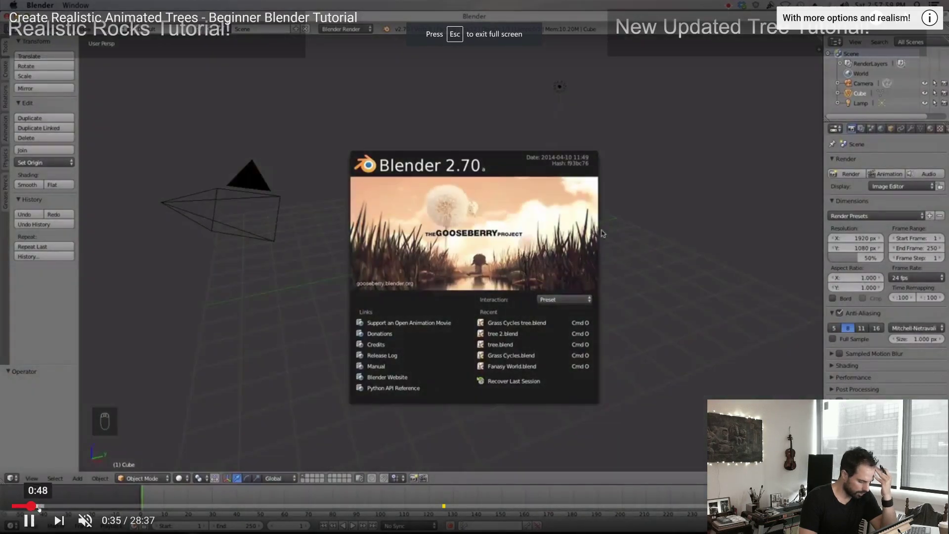
pyautogui.click(39, 507)
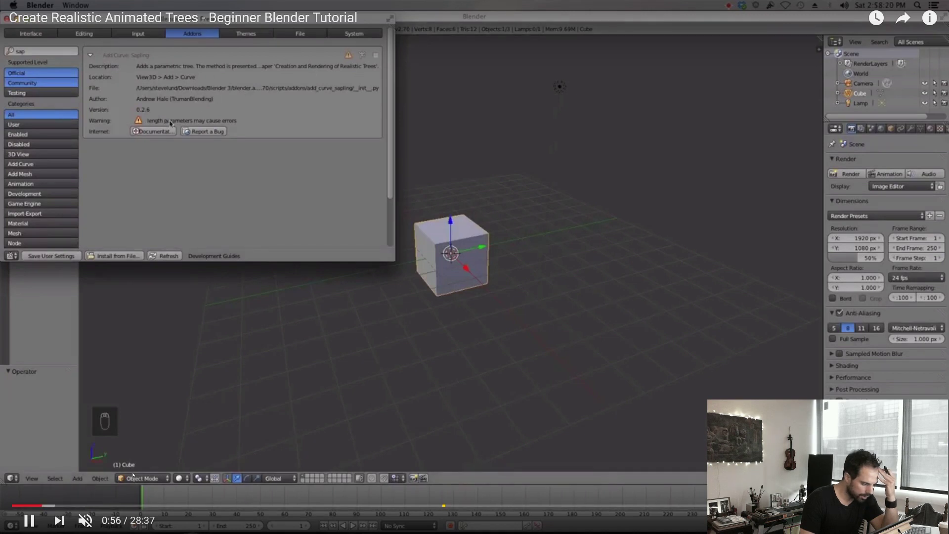
pyautogui.click(62, 506)
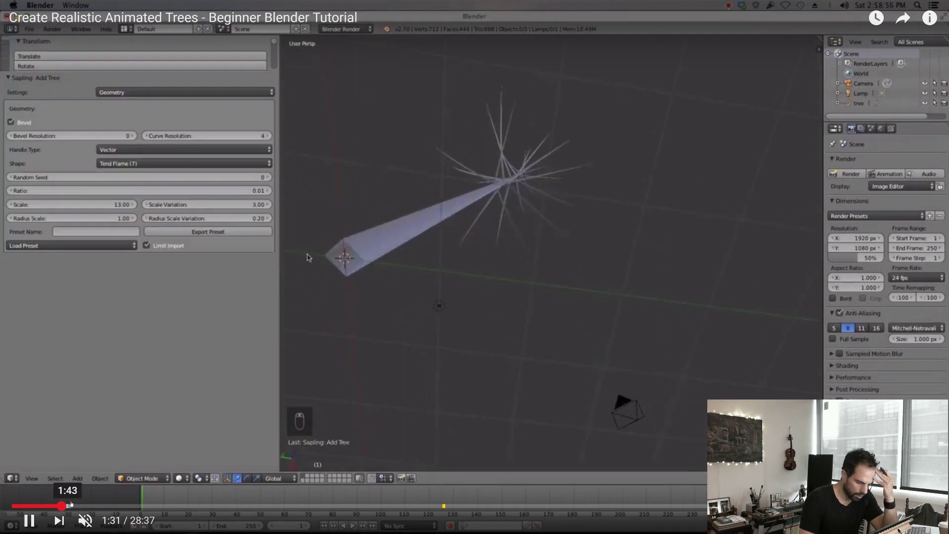
pyautogui.click(96, 506)
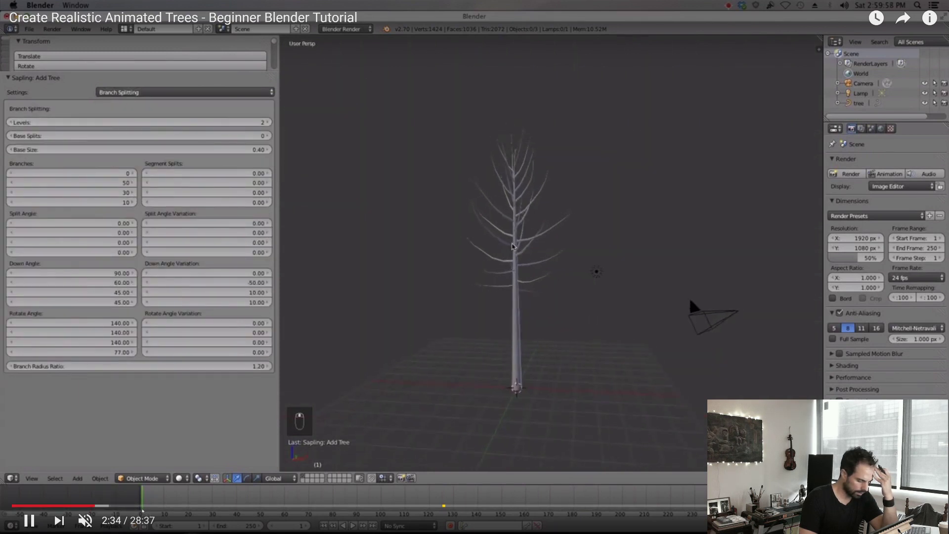
pyautogui.click(122, 506)
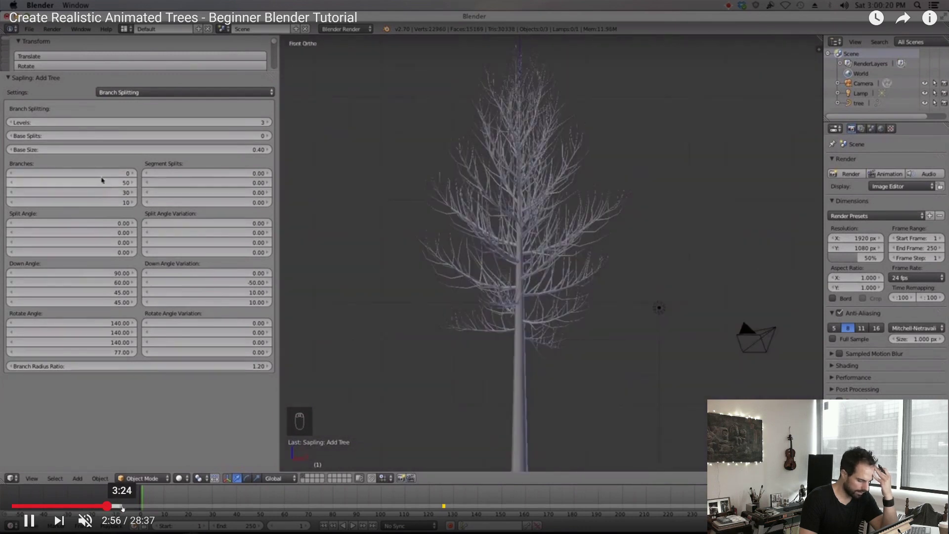
pyautogui.click(150, 506)
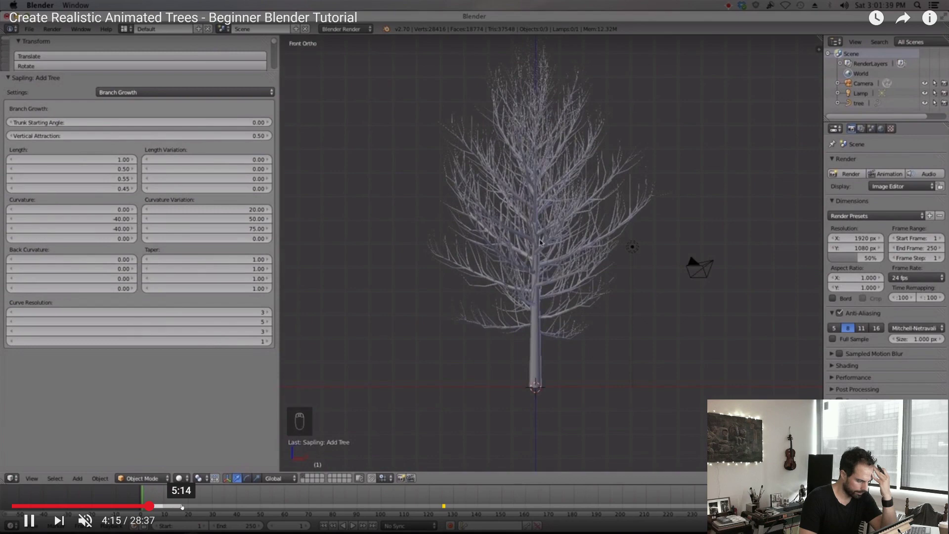
pyautogui.click(184, 506)
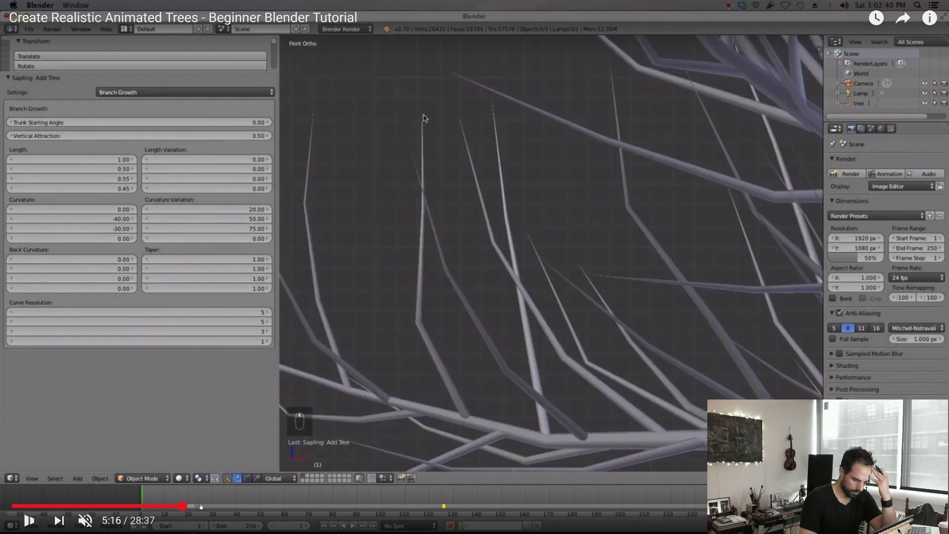
pyautogui.click(214, 506)
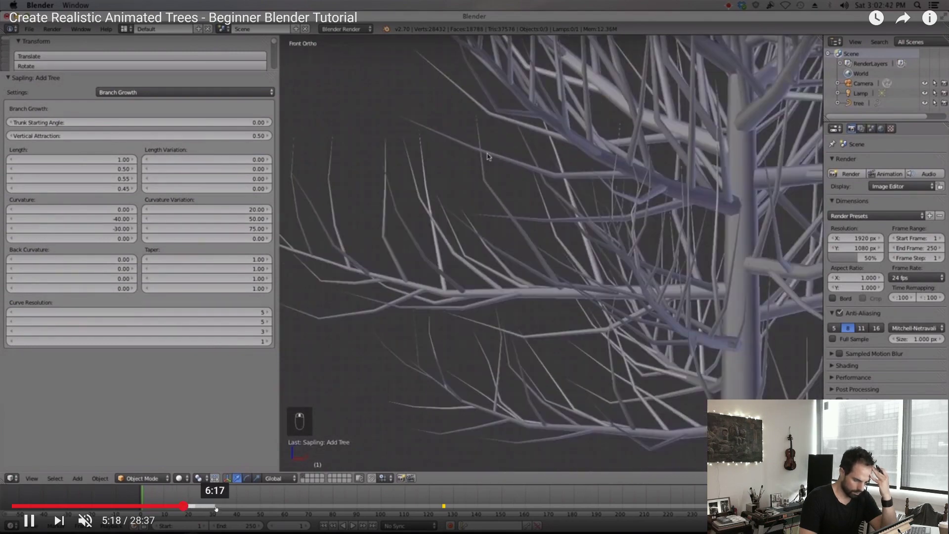
pyautogui.click(291, 506)
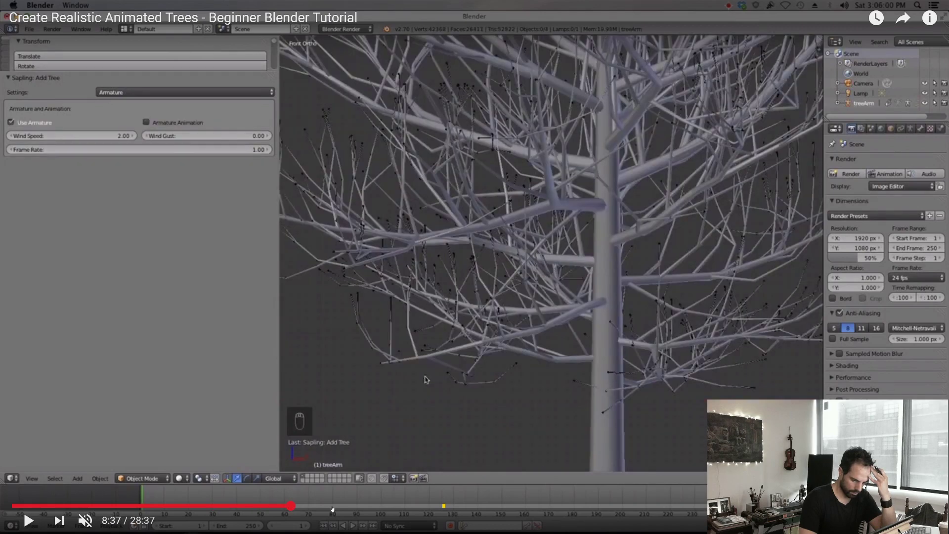
pyautogui.click(338, 506)
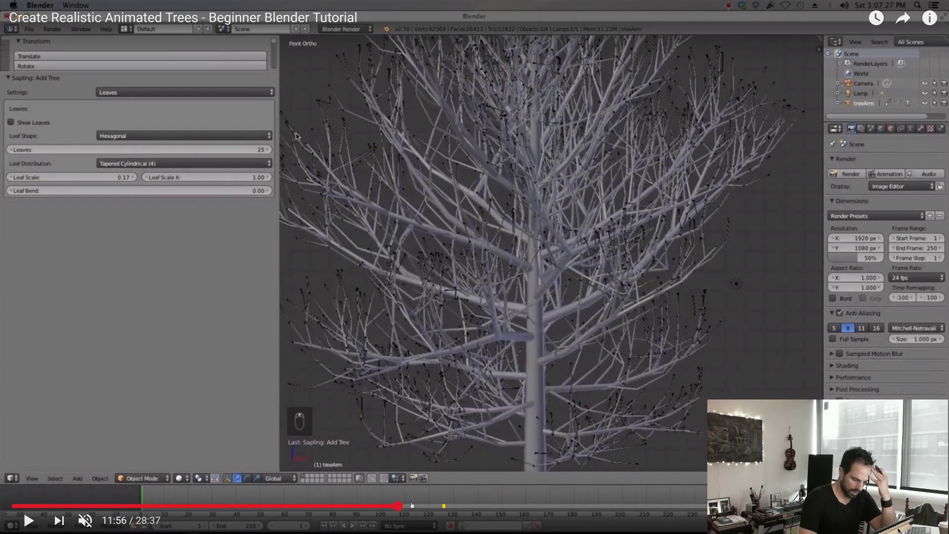
pyautogui.click(443, 505)
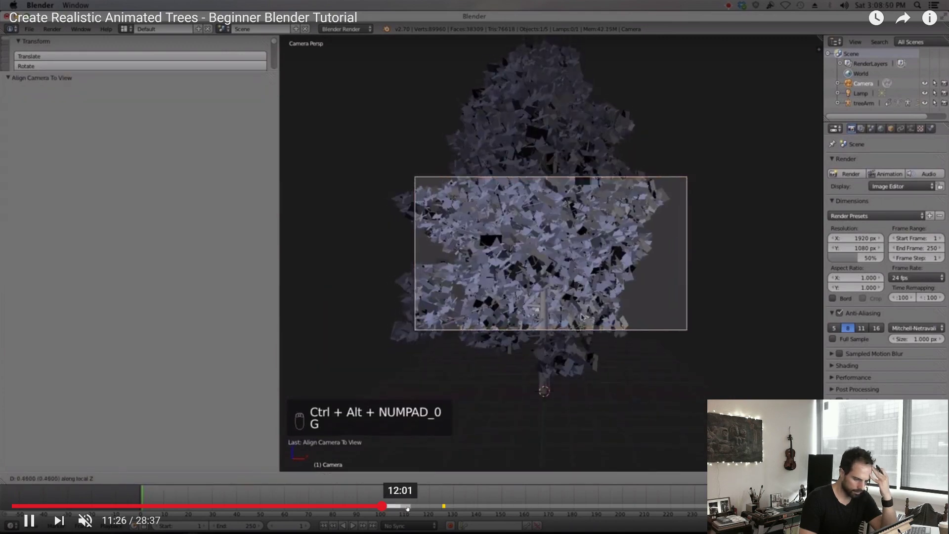
pyautogui.click(408, 507)
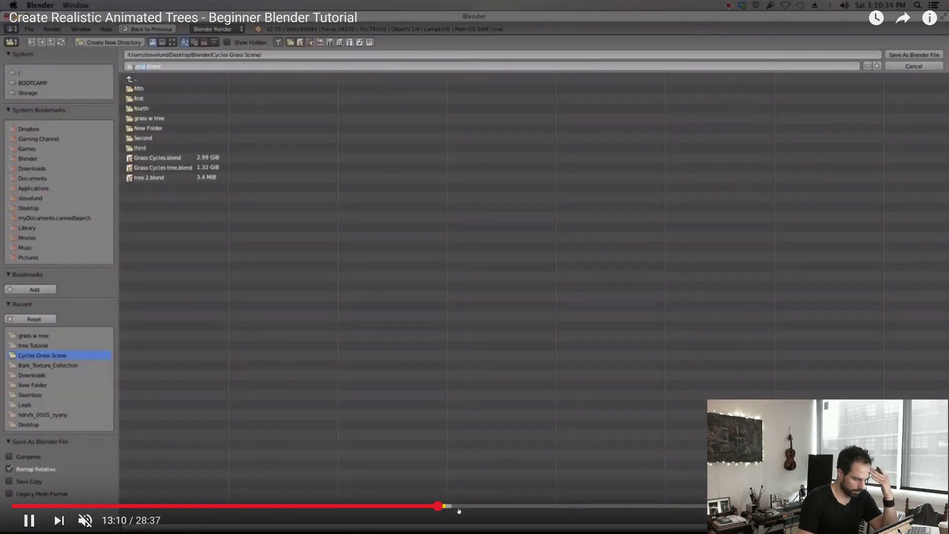
pyautogui.click(458, 510)
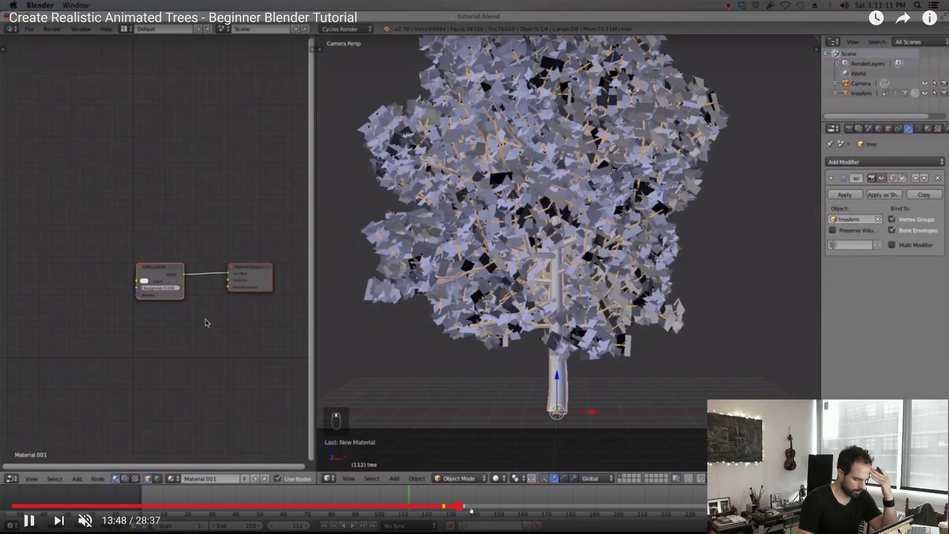
# Step: Skim the seek bar from about 14:38 past the shader nodes to the leafy tree at 20:37
pyautogui.click(486, 509)
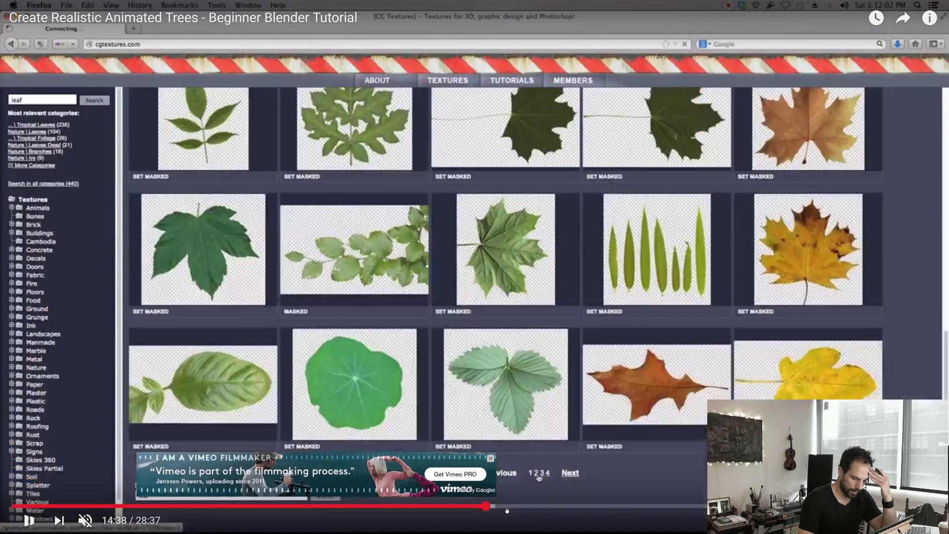
pyautogui.click(506, 510)
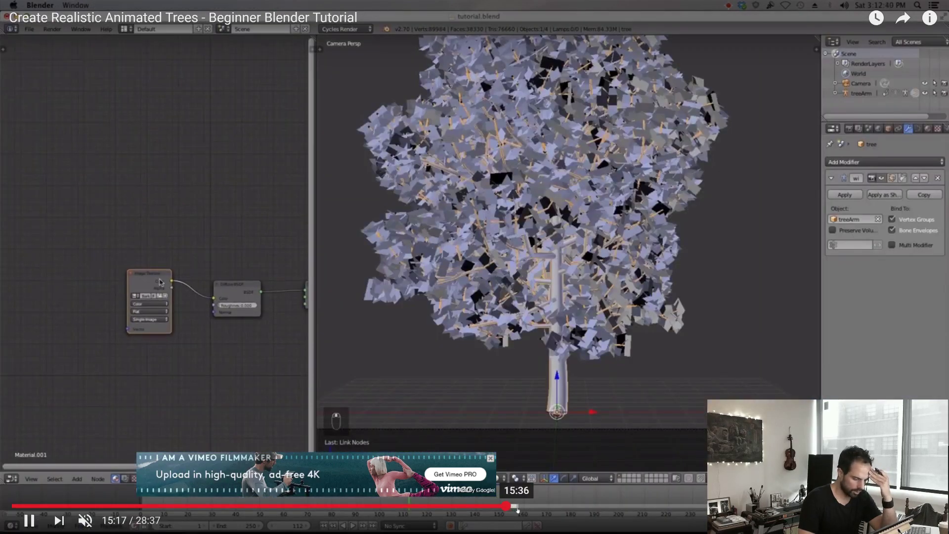
pyautogui.click(516, 508)
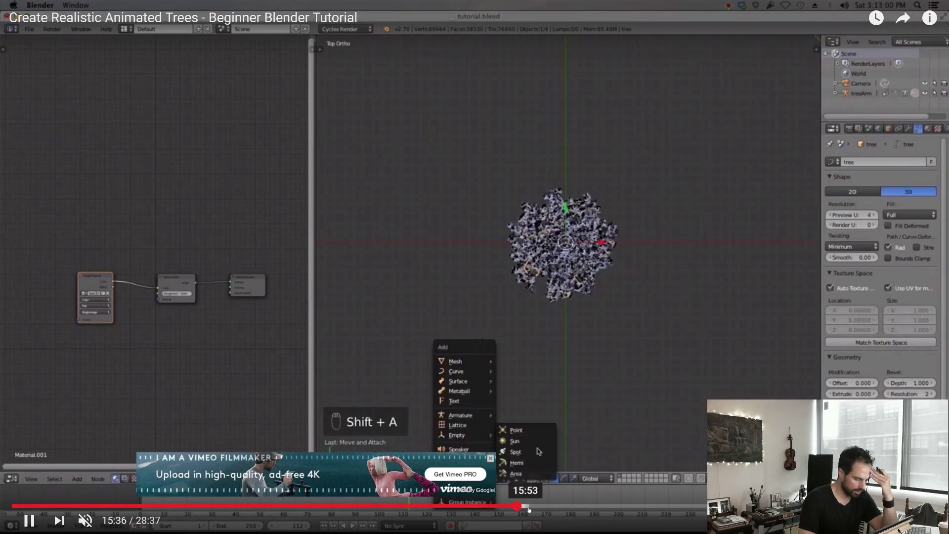
pyautogui.click(551, 508)
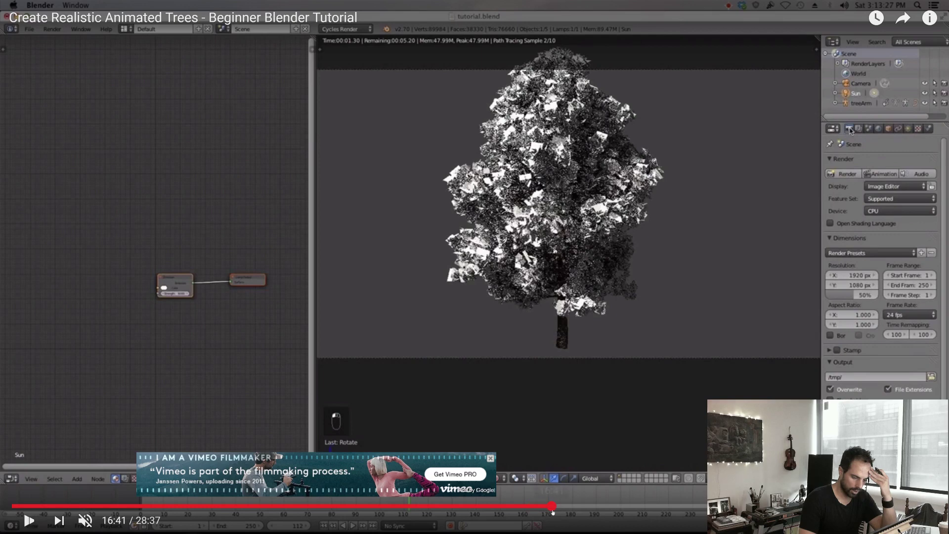
pyautogui.click(566, 509)
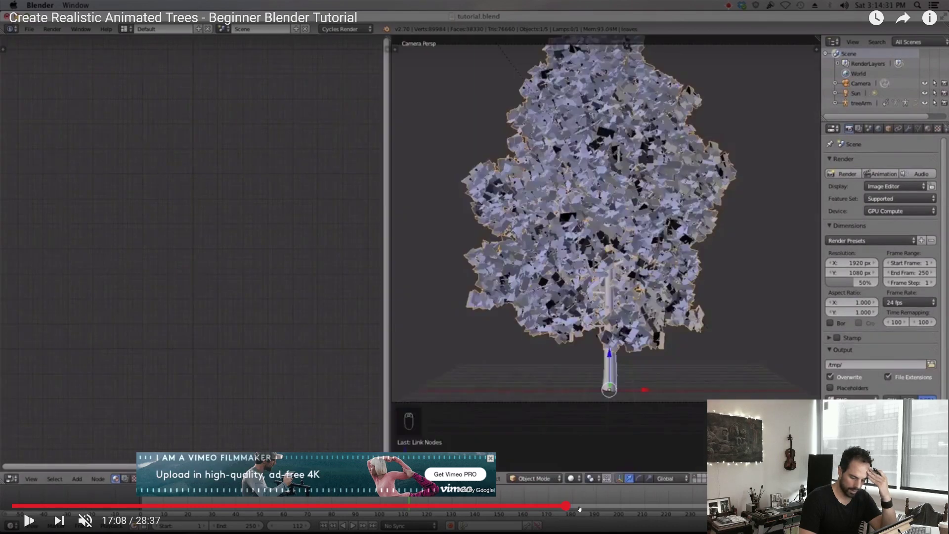
pyautogui.click(588, 508)
pyautogui.click(613, 508)
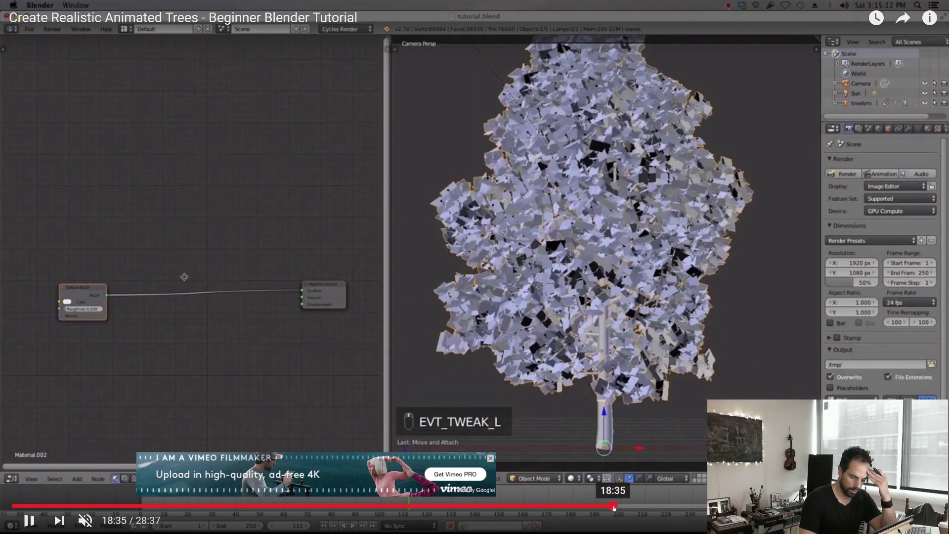
pyautogui.click(642, 508)
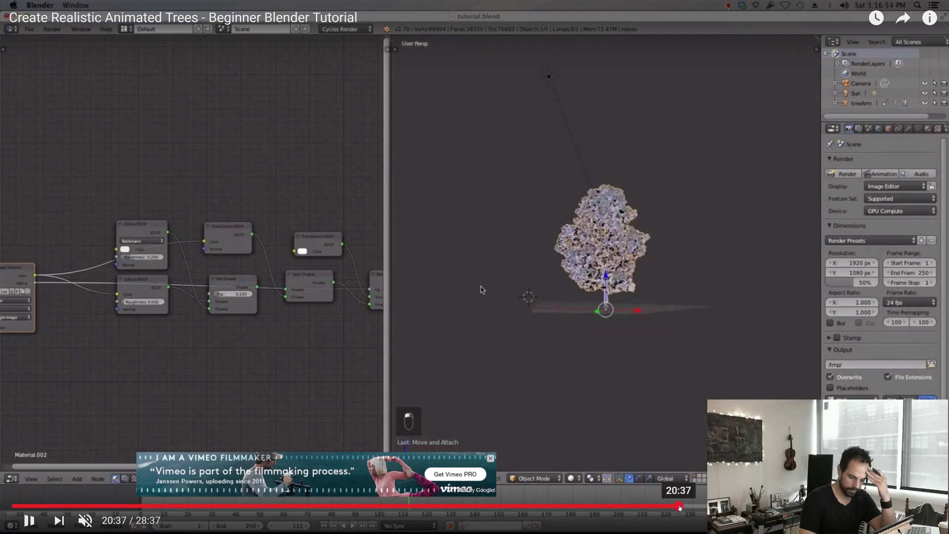
pyautogui.click(678, 507)
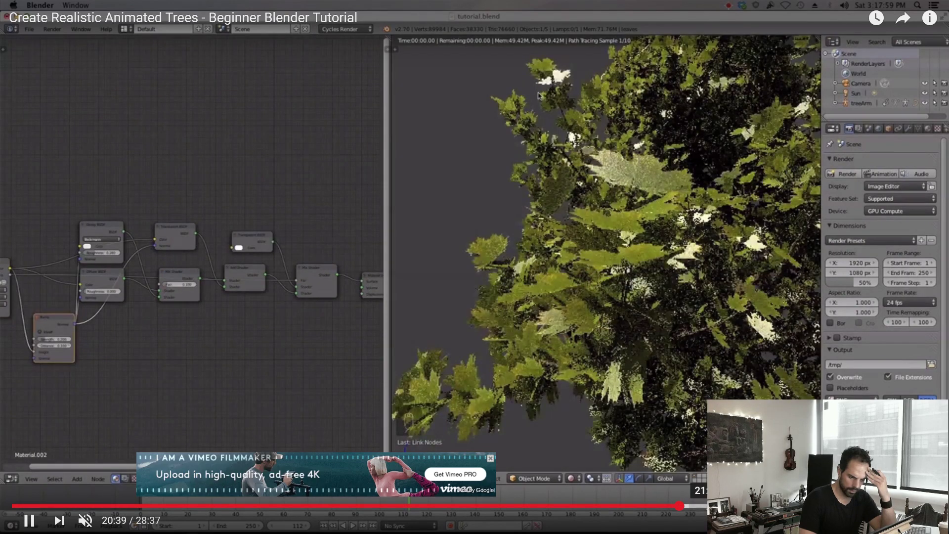
pyautogui.click(706, 508)
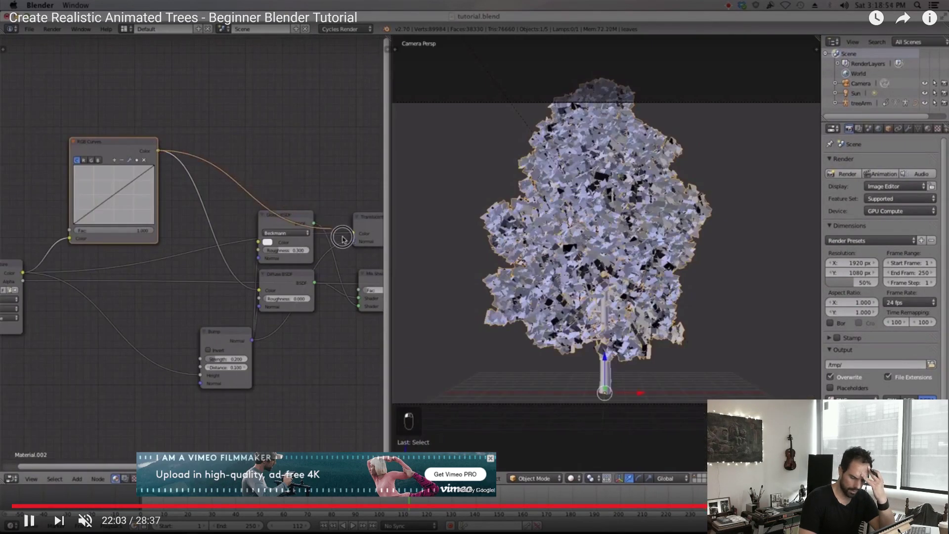
# Step: Skip forward with the L key to near the end, about 28:05, and exit full screen
pyautogui.press('l')
pyautogui.press('l')
pyautogui.press('l')
pyautogui.press('l')
pyautogui.press('l')
pyautogui.press('l')
pyautogui.press('l')
pyautogui.press('l')
pyautogui.press('l')
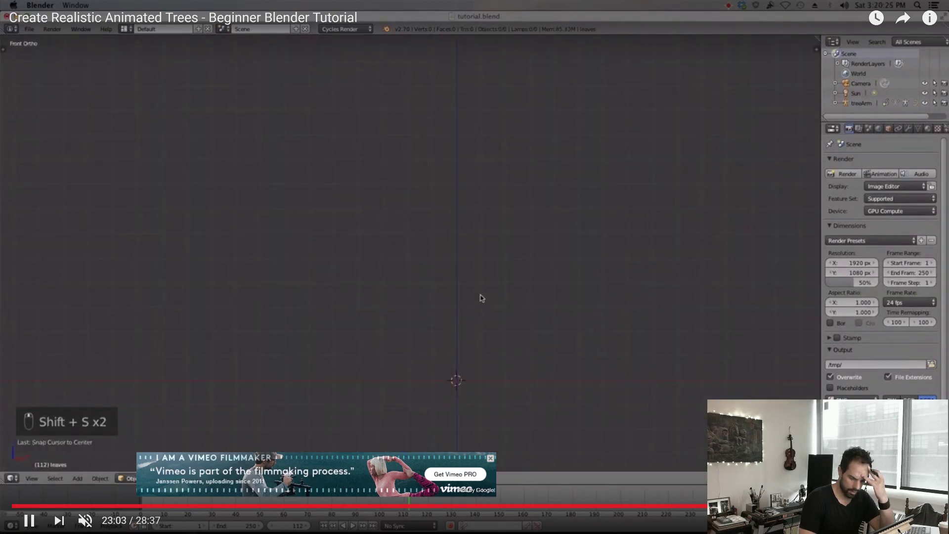
pyautogui.press('l')
pyautogui.press('l')
pyautogui.press('l')
pyautogui.press('l')
pyautogui.press('l')
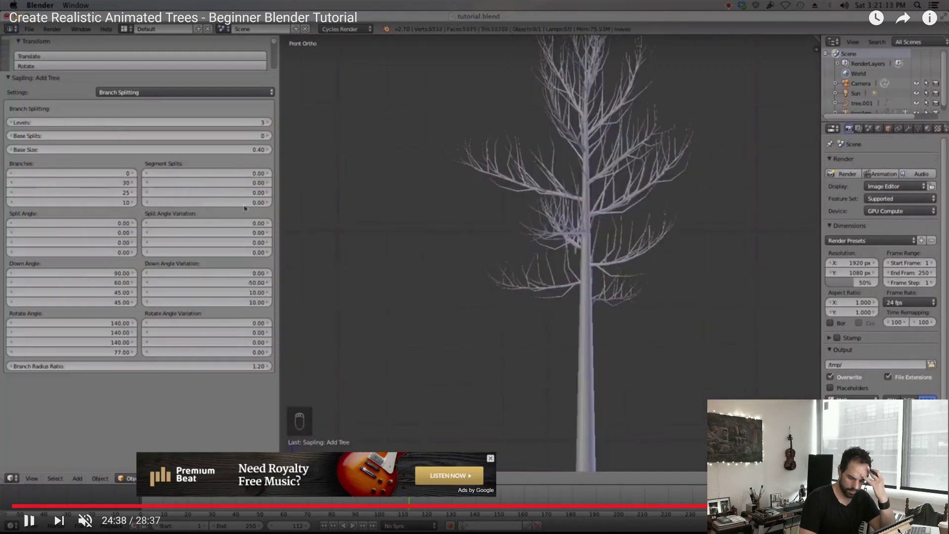
pyautogui.press('l')
pyautogui.press('l')
pyautogui.press('l')
pyautogui.press('l')
pyautogui.press('l')
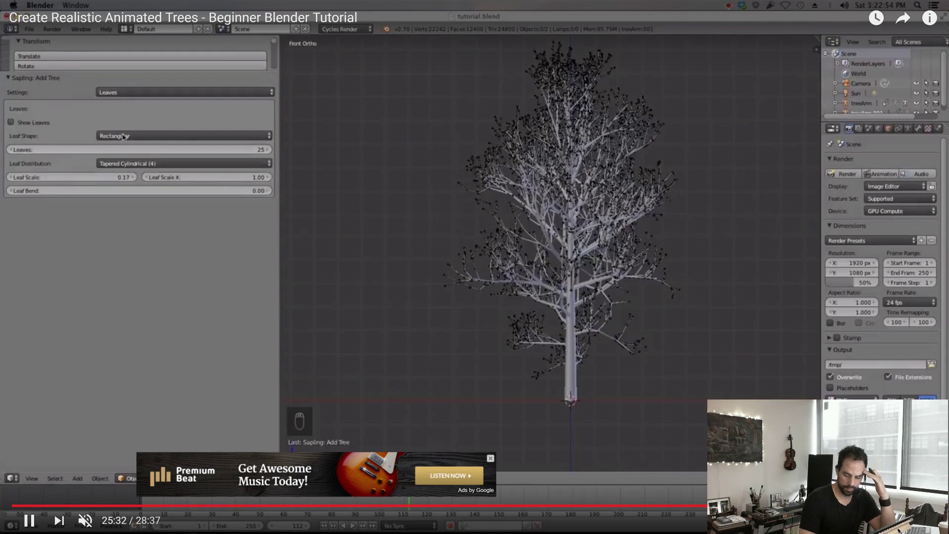
pyautogui.press('l')
pyautogui.press('l')
pyautogui.press('l')
pyautogui.press('l')
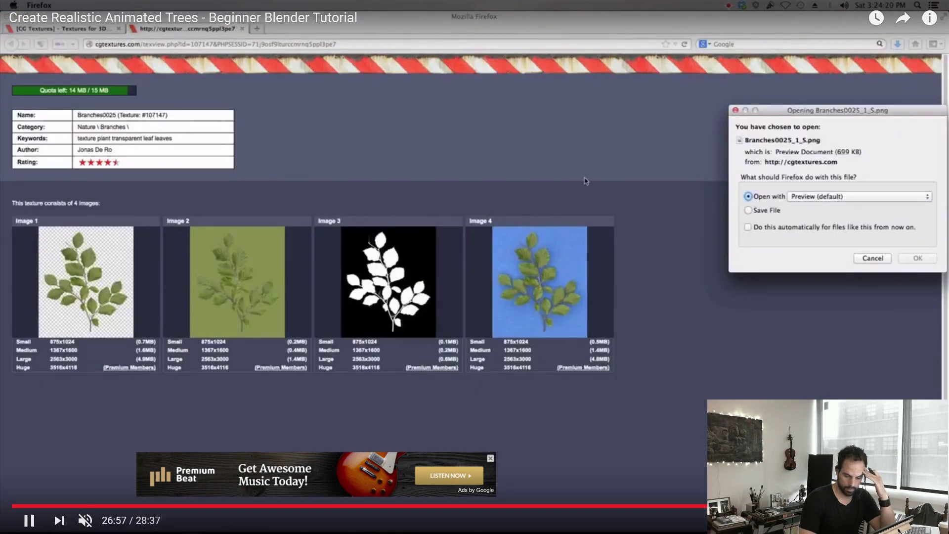
pyautogui.click(917, 258)
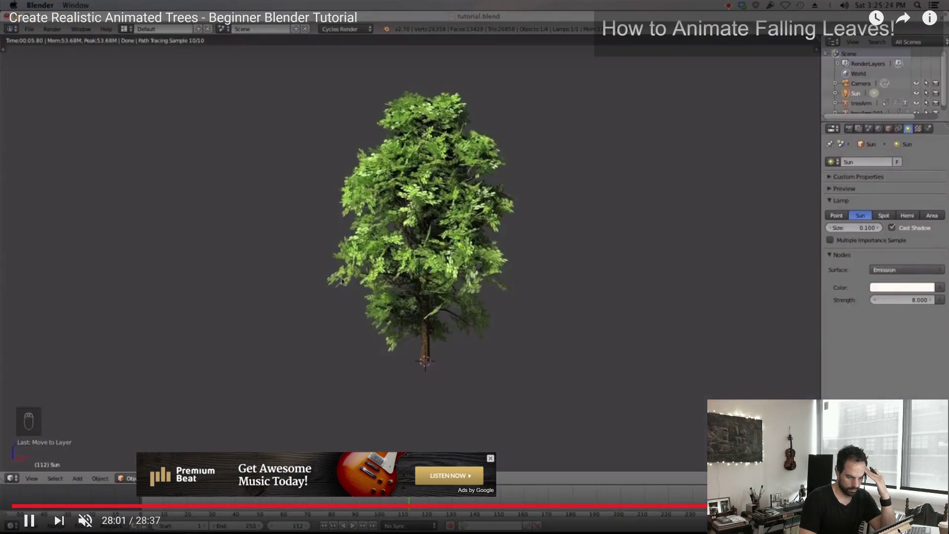
pyautogui.scroll(-3, 427, 232)
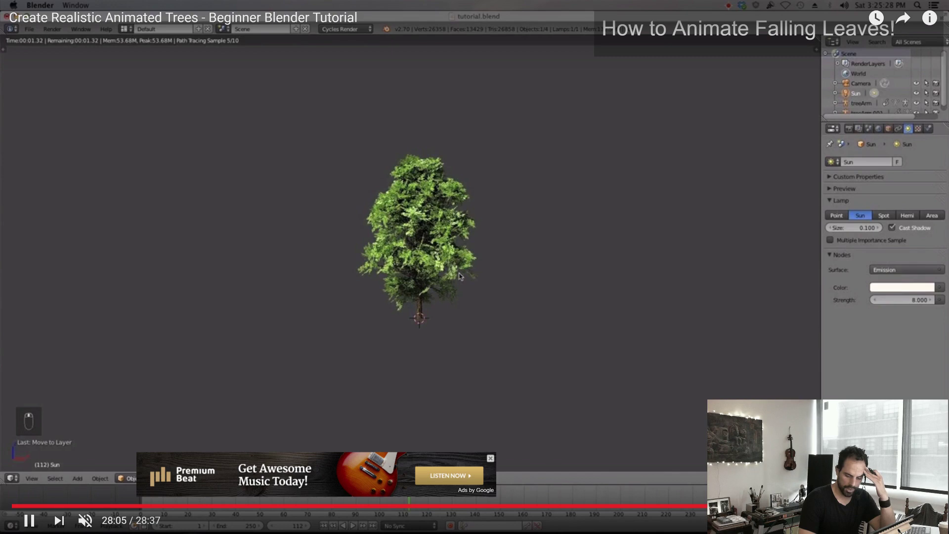
pyautogui.press('Escape')
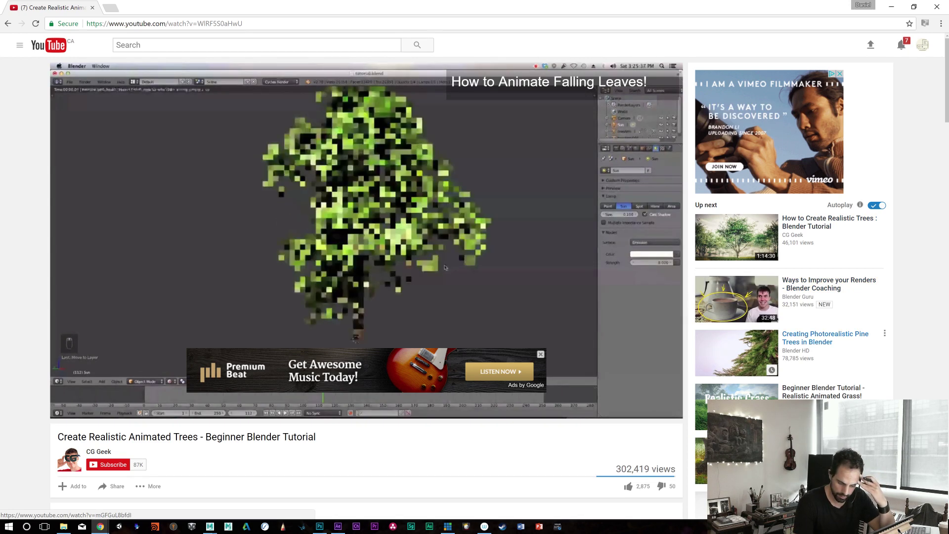
# Step: Open 'Beginner Blender Tutorial - Realistic Animated Grass!', skip the ad, and skim to about 34:37
pyautogui.click(736, 400)
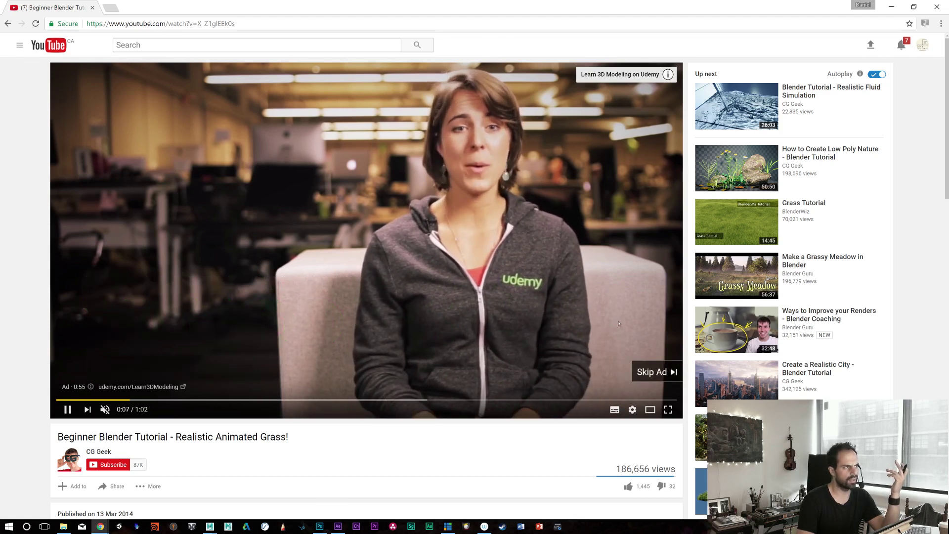
pyautogui.click(646, 371)
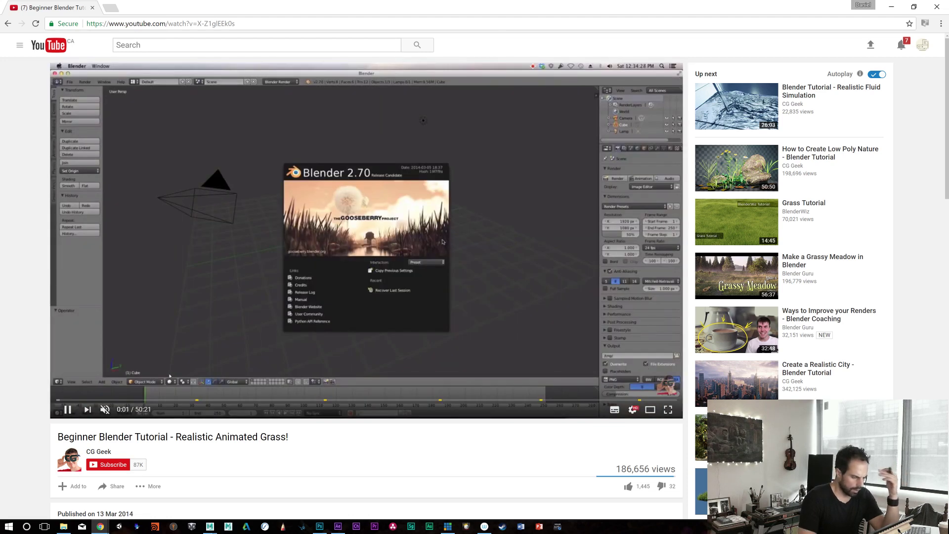
pyautogui.click(74, 399)
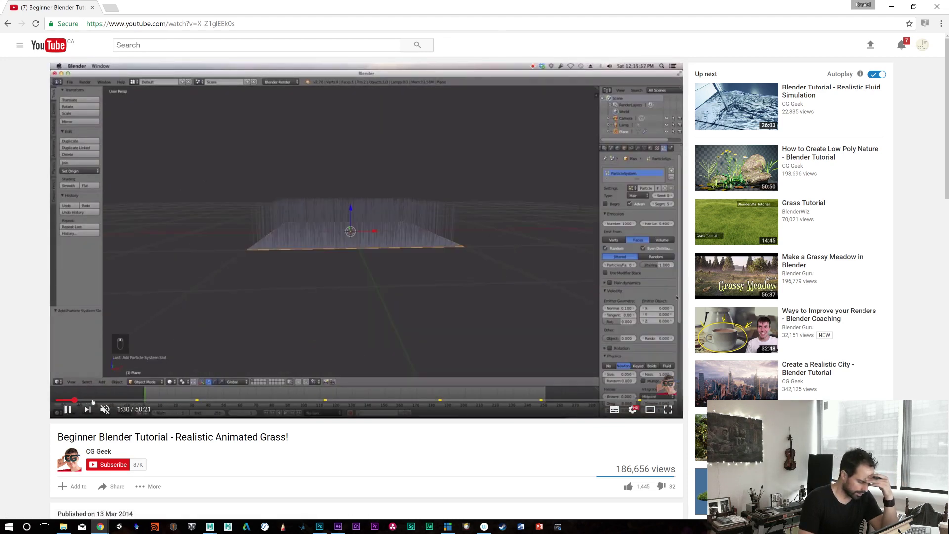
pyautogui.click(104, 400)
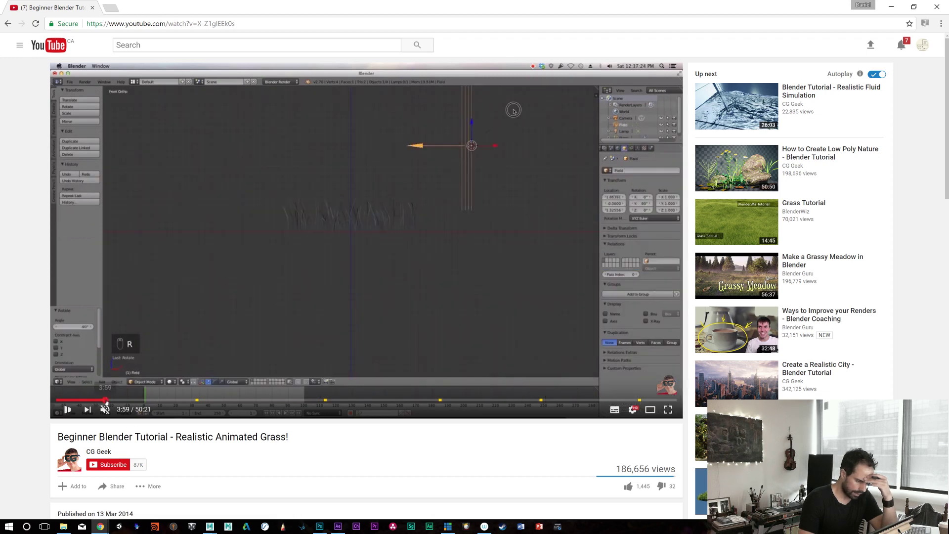
pyautogui.click(120, 400)
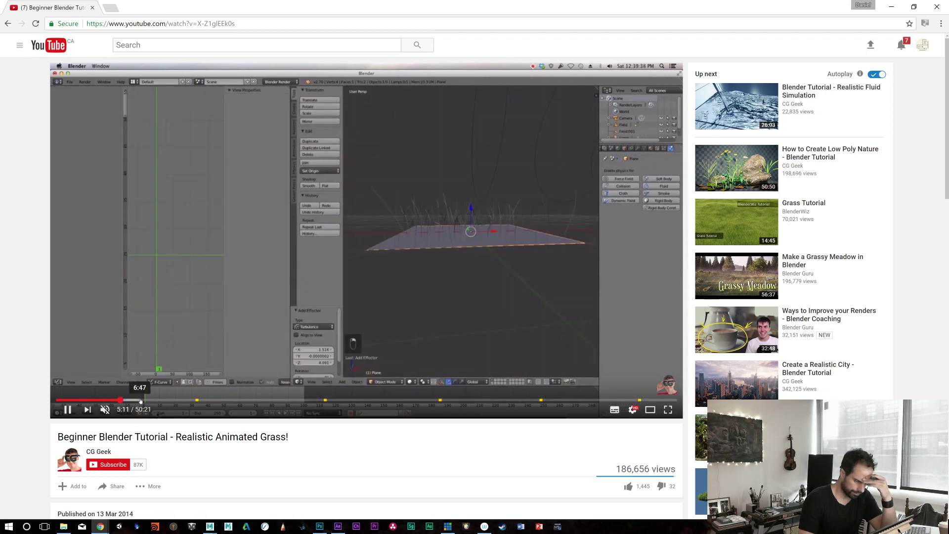
pyautogui.click(163, 400)
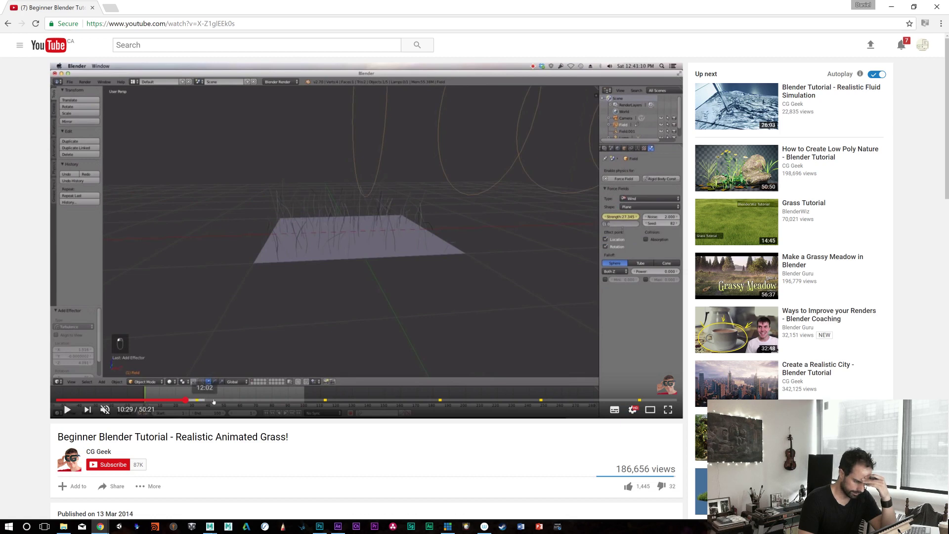
pyautogui.click(185, 400)
pyautogui.click(273, 399)
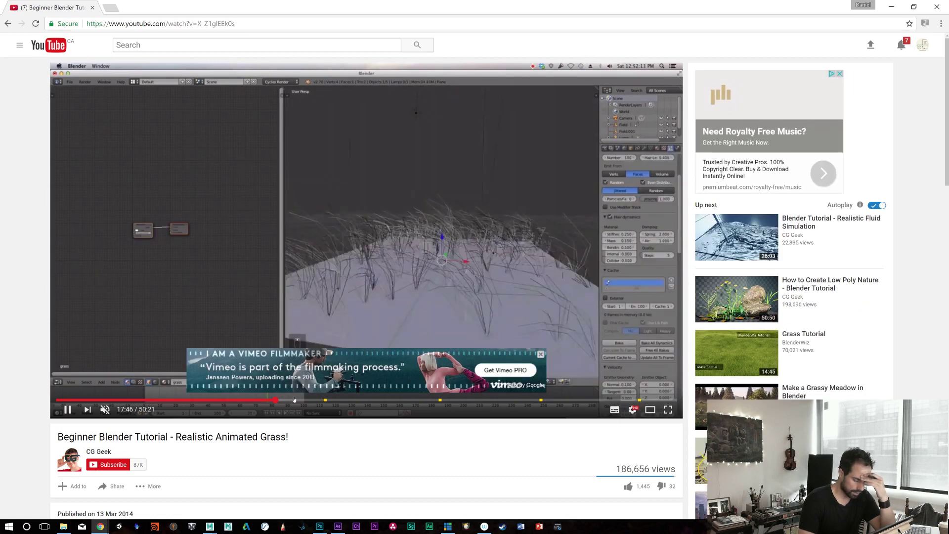
pyautogui.click(312, 400)
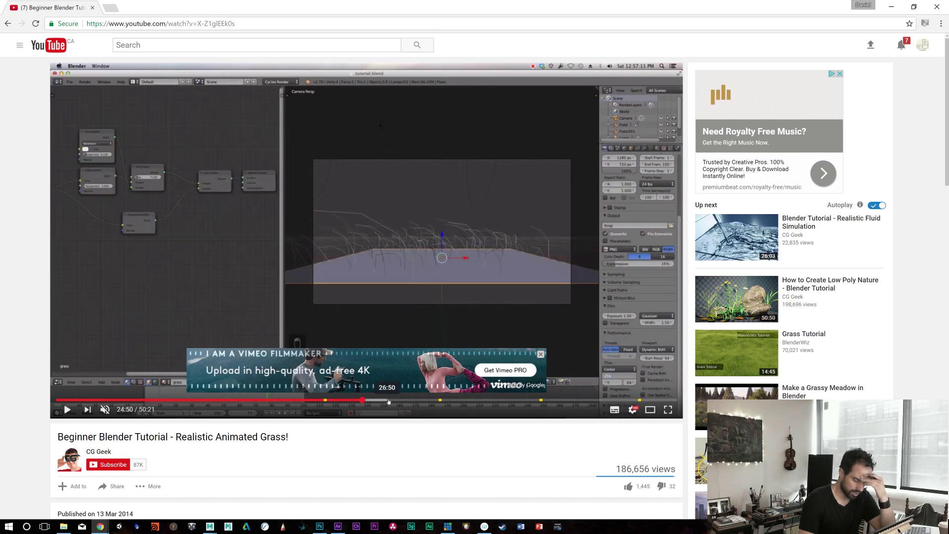
pyautogui.click(388, 401)
pyautogui.click(405, 400)
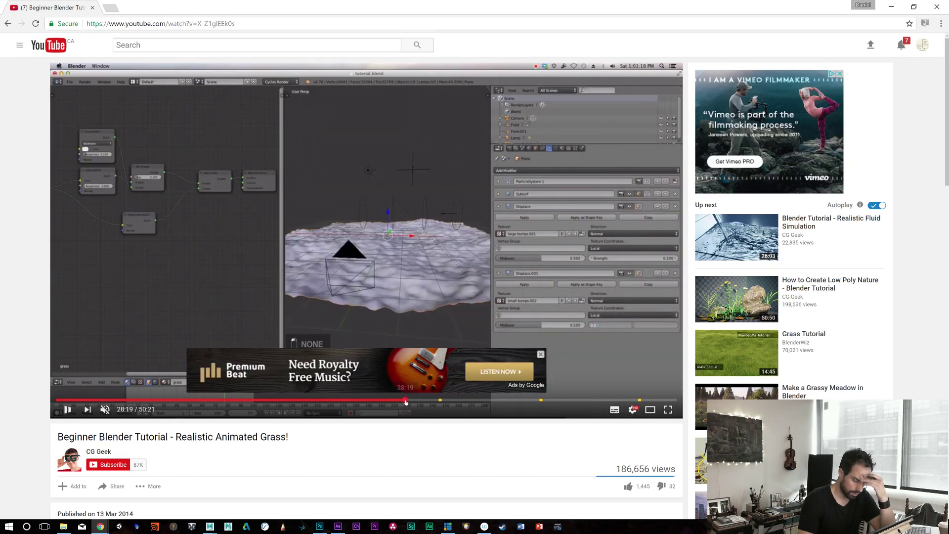
pyautogui.click(445, 401)
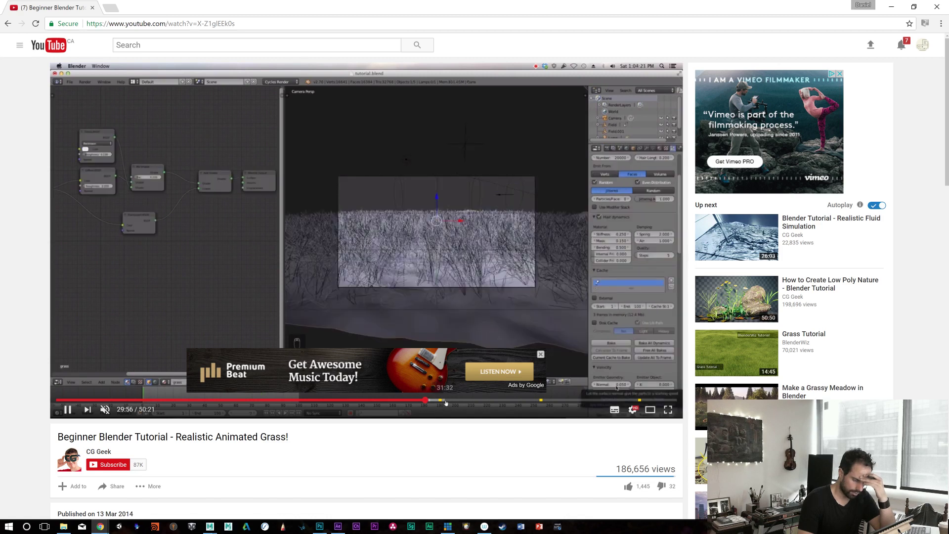
pyautogui.click(482, 400)
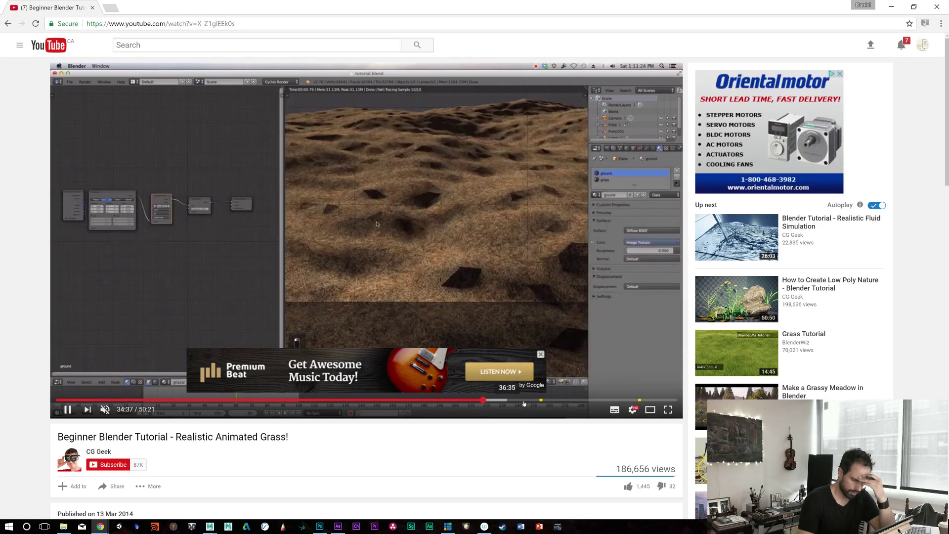
# Step: Make the grass tutorial full screen, skim past the HDR and render-setup parts to the final grass render, and resume playback
pyautogui.click(667, 414)
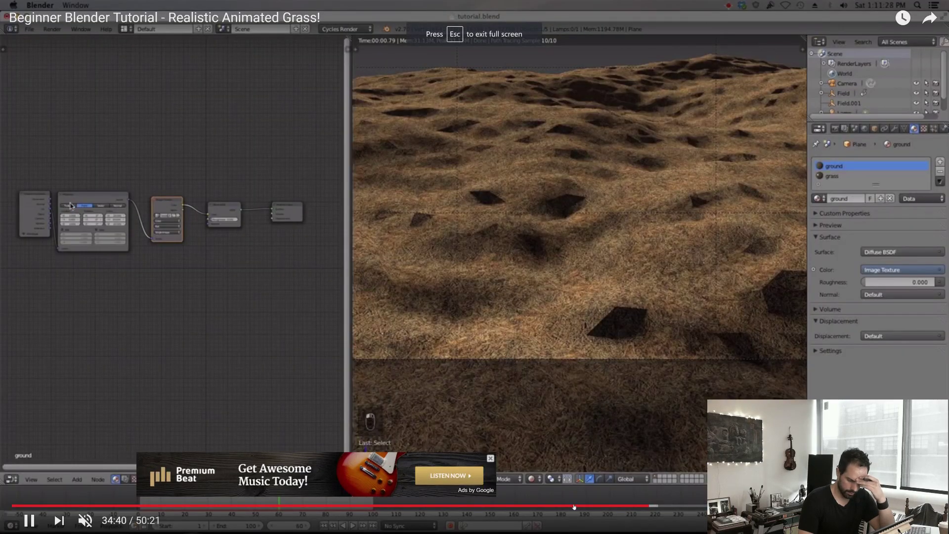
pyautogui.click(675, 506)
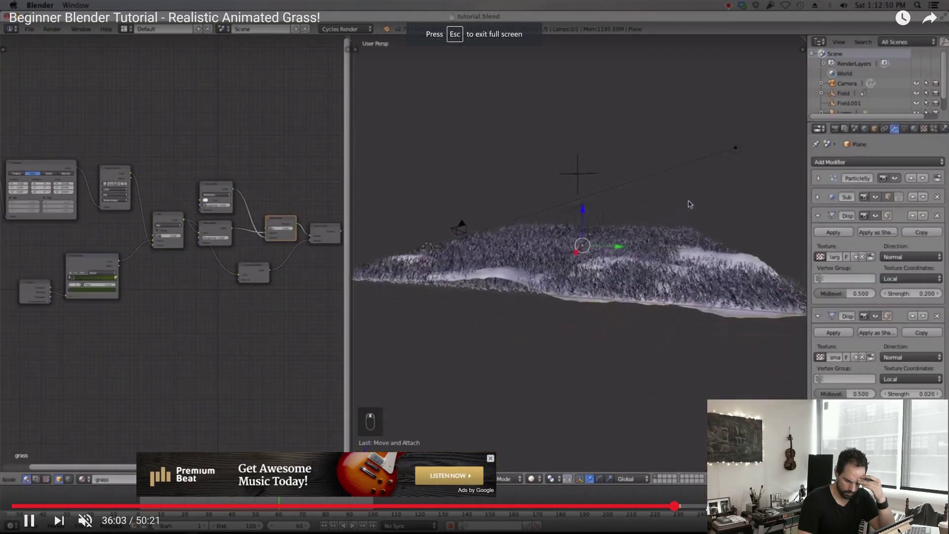
pyautogui.click(707, 506)
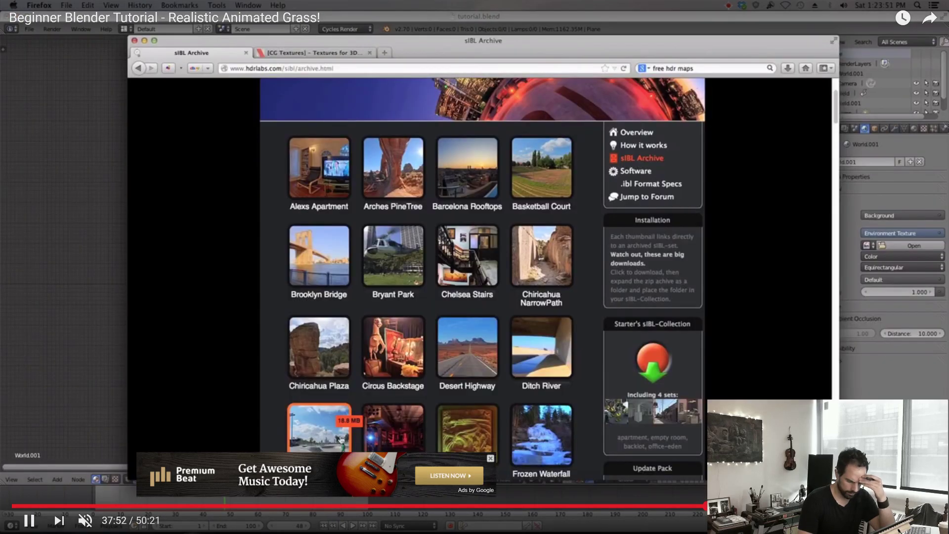
pyautogui.click(753, 506)
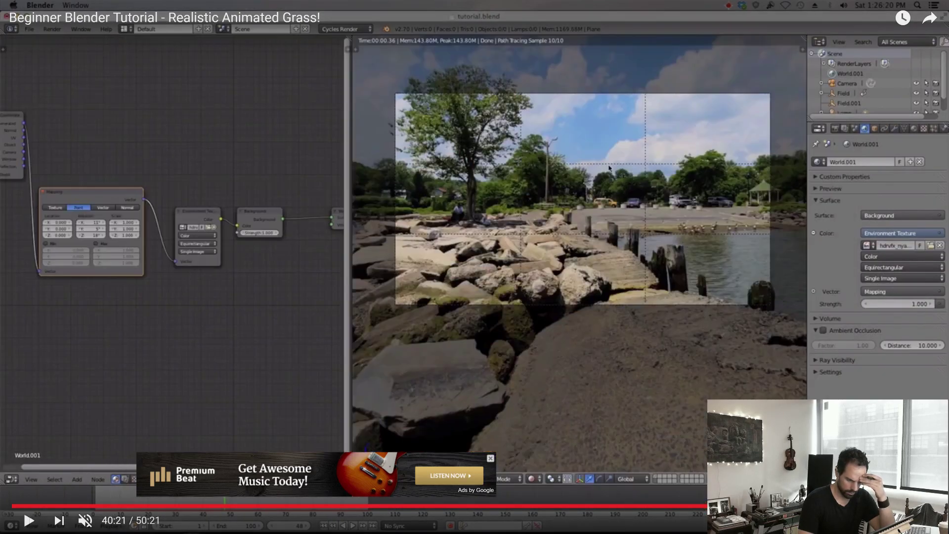
pyautogui.moveTo(766, 506); pyautogui.dragTo(788, 506)
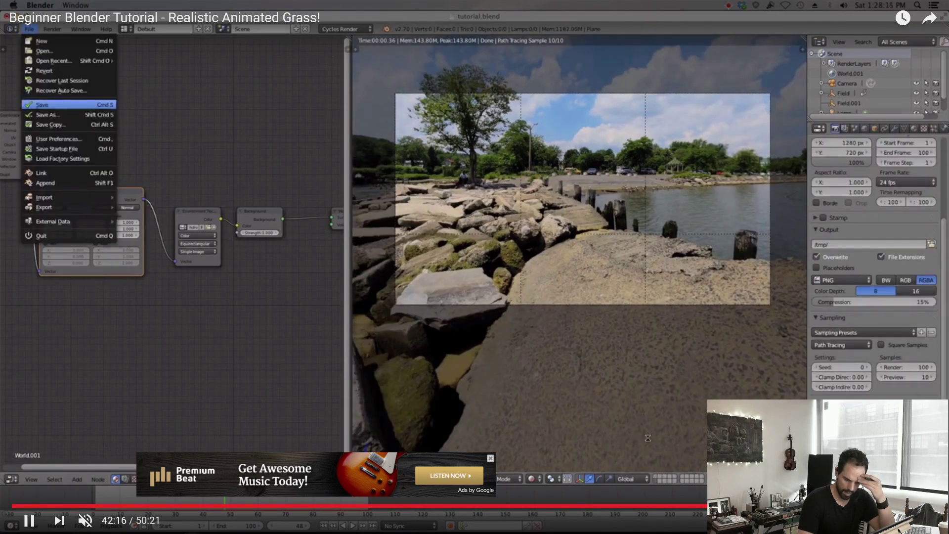
pyautogui.click(867, 506)
pyautogui.press('space')
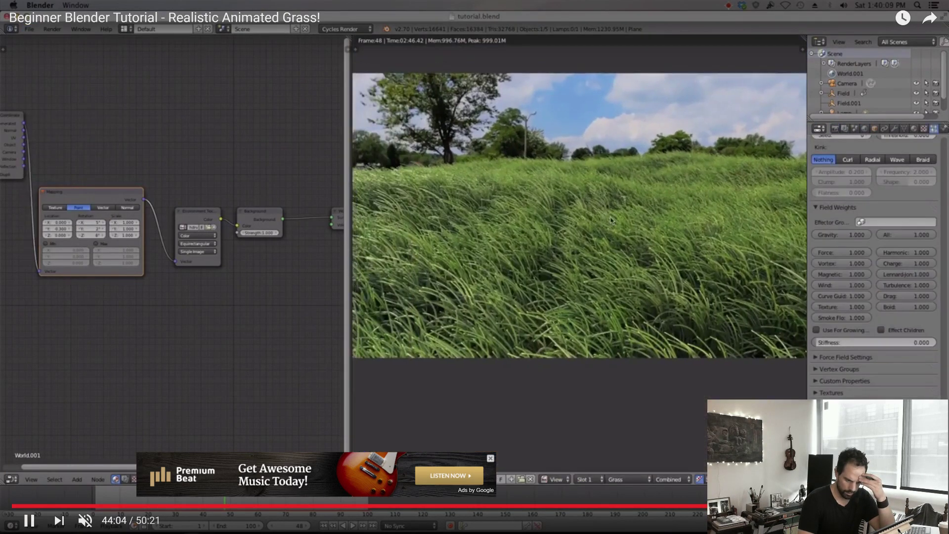
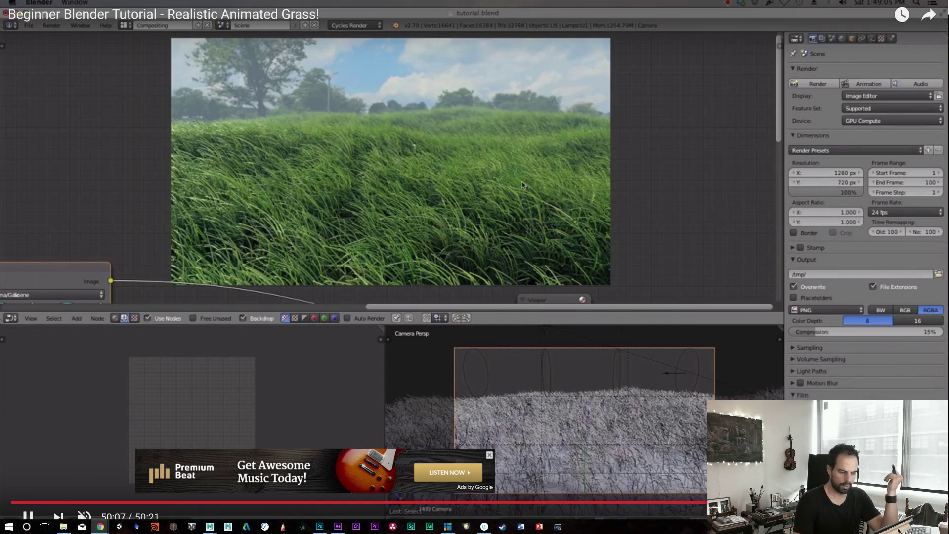
# Step: Exit fullscreen, then minimize the YouTube tutorial and SpeedTree store windows in Chrome
pyautogui.press('Escape')
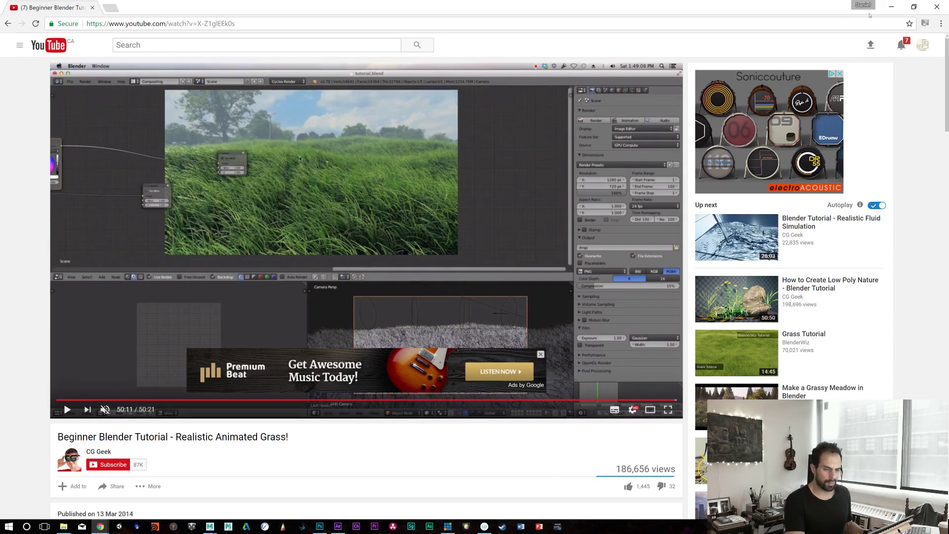
pyautogui.click(892, 6)
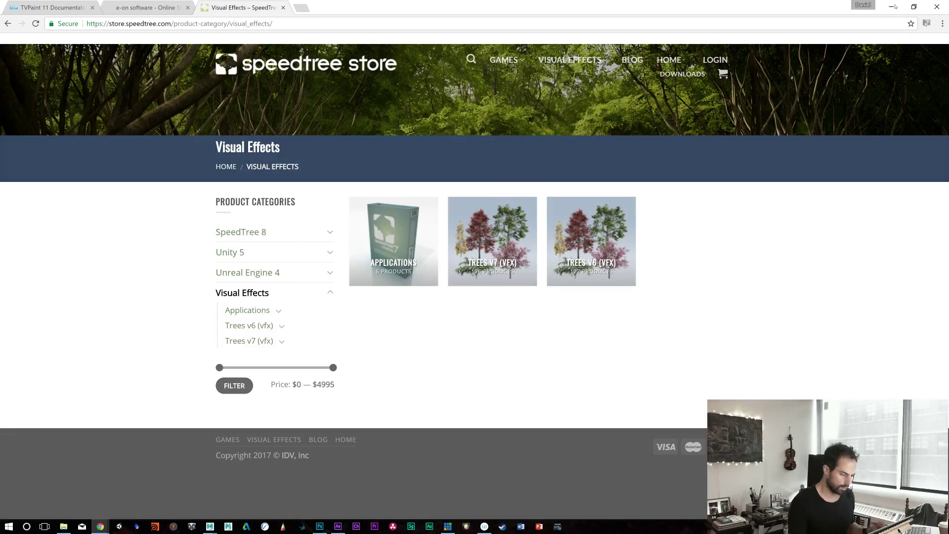
pyautogui.click(894, 7)
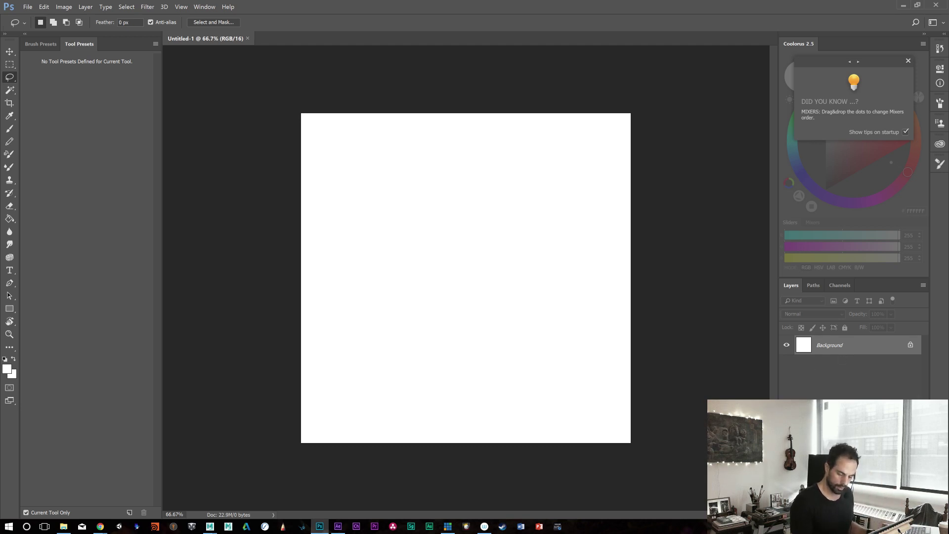
# Step: Add an empty Layer 1 in Photoshop, close Maya's Content Browser, and minimize Maya and Photoshop
pyautogui.hotkey('ctrl', 'shift', 'alt', 'n')
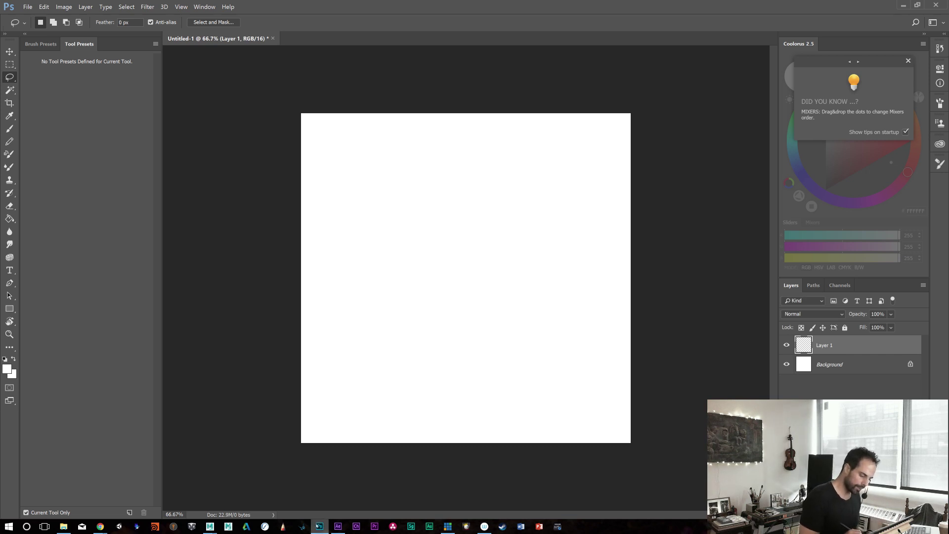
pyautogui.moveTo(210, 525)
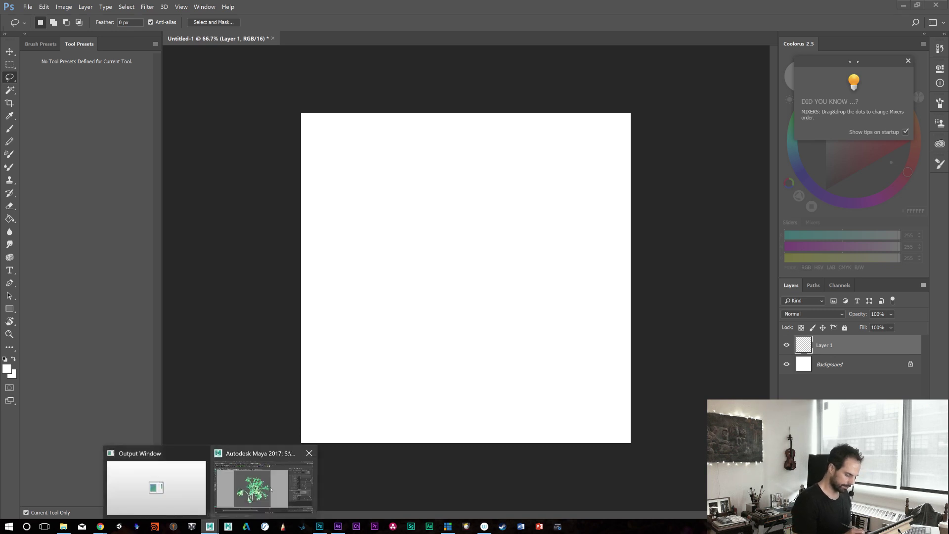
pyautogui.click(258, 482)
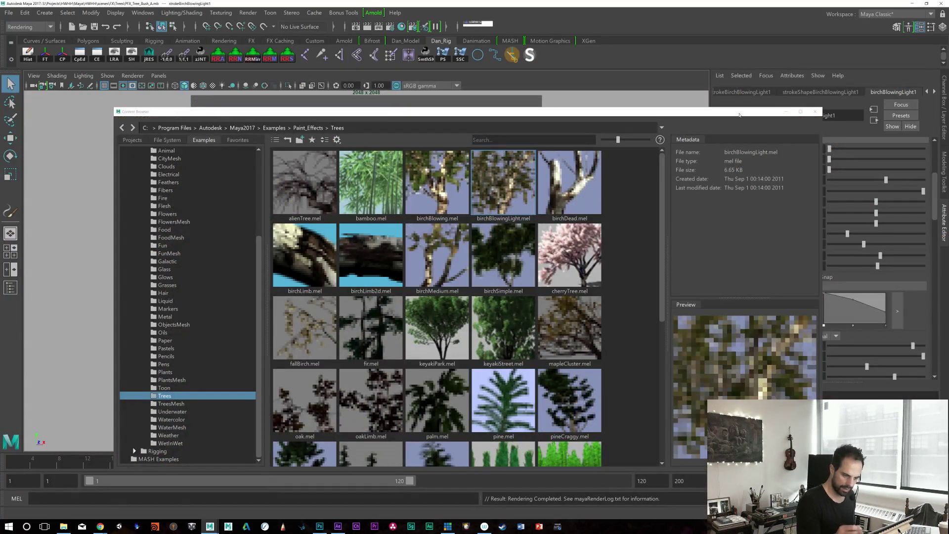
pyautogui.click(815, 112)
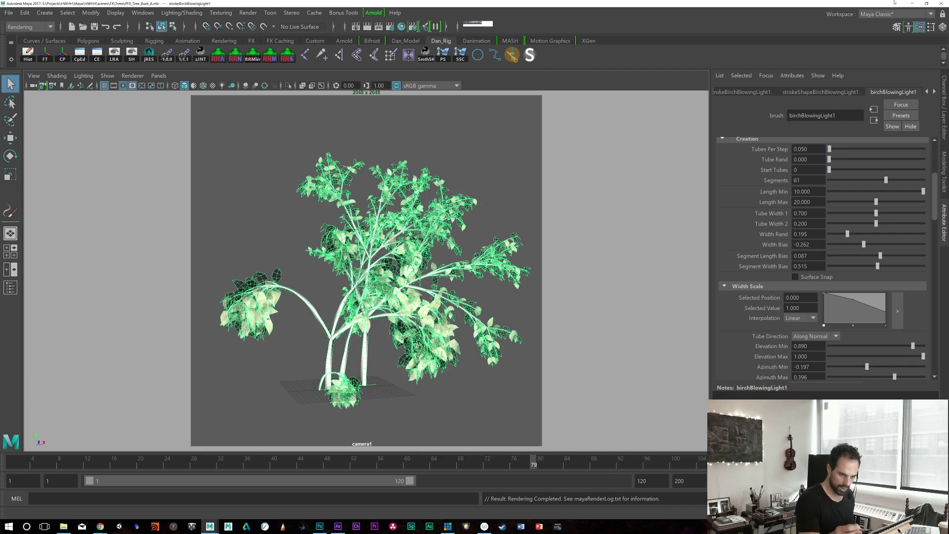
pyautogui.click(911, 4)
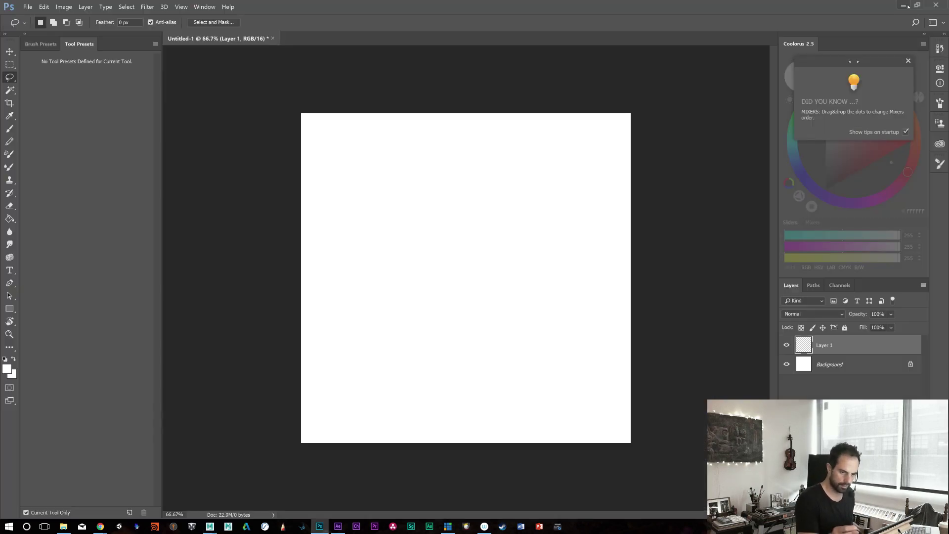
pyautogui.click(908, 61)
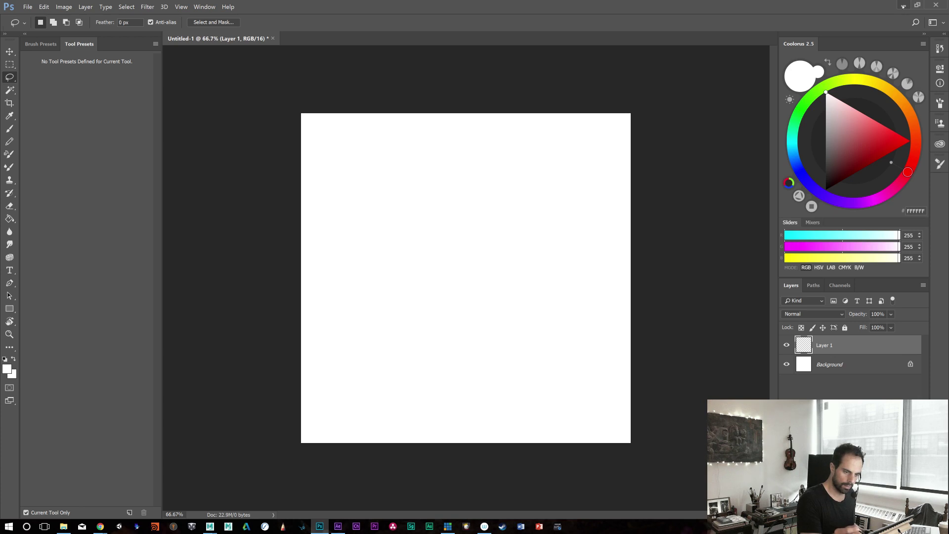
pyautogui.click(903, 6)
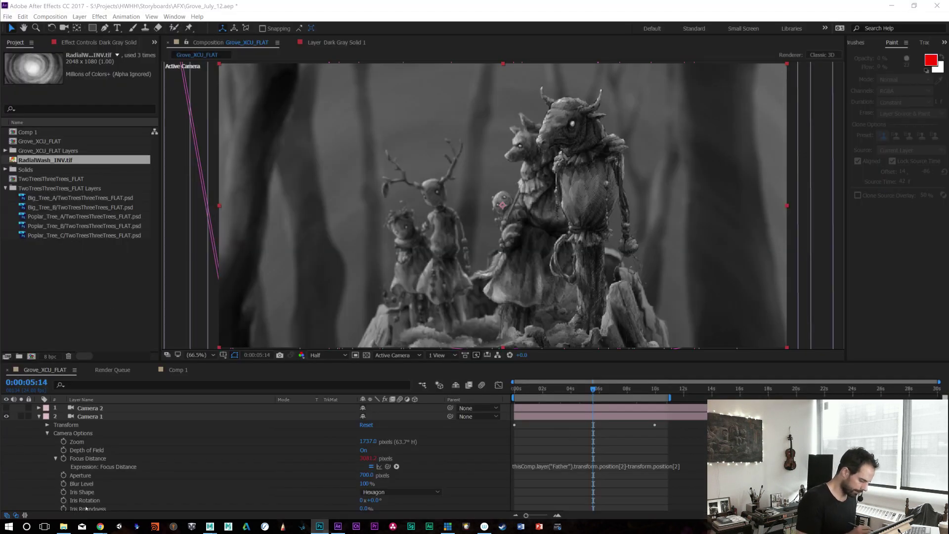
# Step: Browse the Import File dialog to S:\Projects\HWHH, cancel it, and launch File Explorer
pyautogui.click(66, 279)
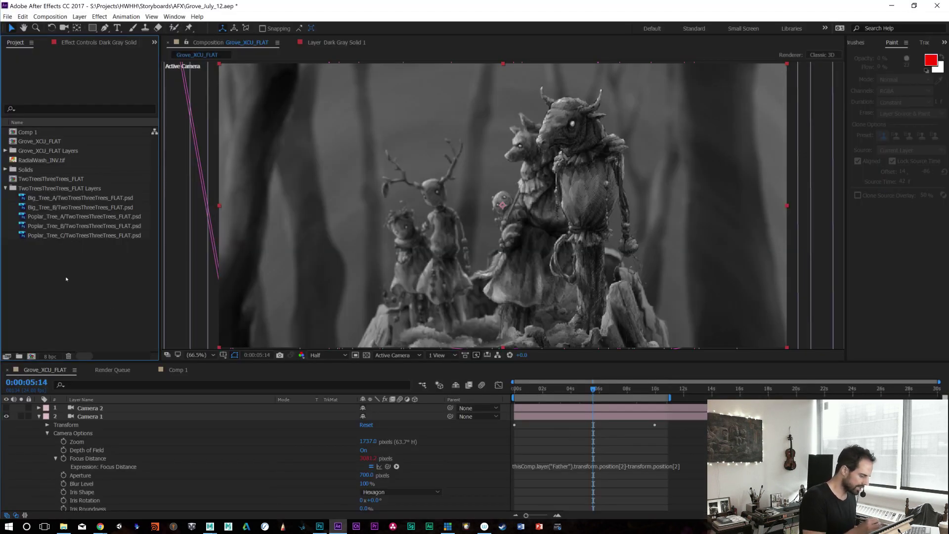
pyautogui.doubleClick(86, 312)
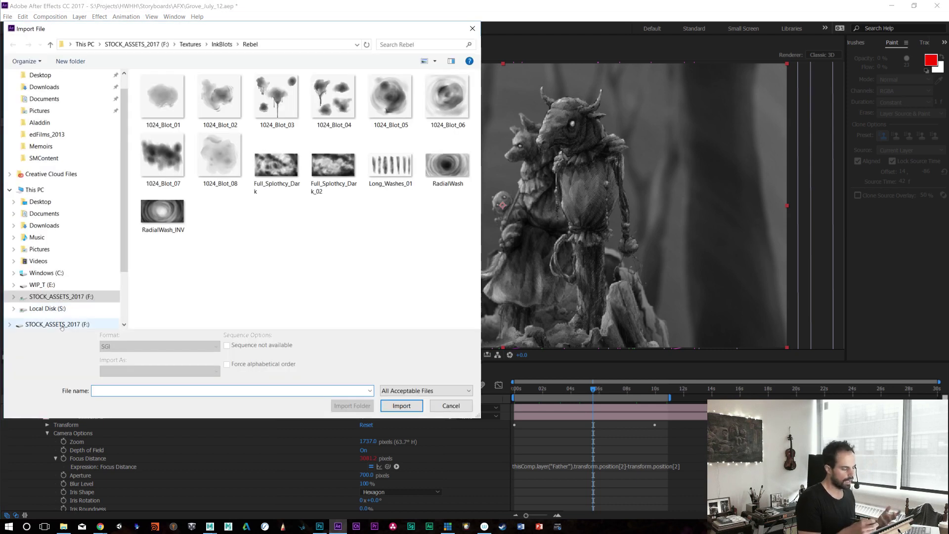
pyautogui.click(75, 307)
pyautogui.click(163, 167)
pyautogui.doubleClick(163, 167)
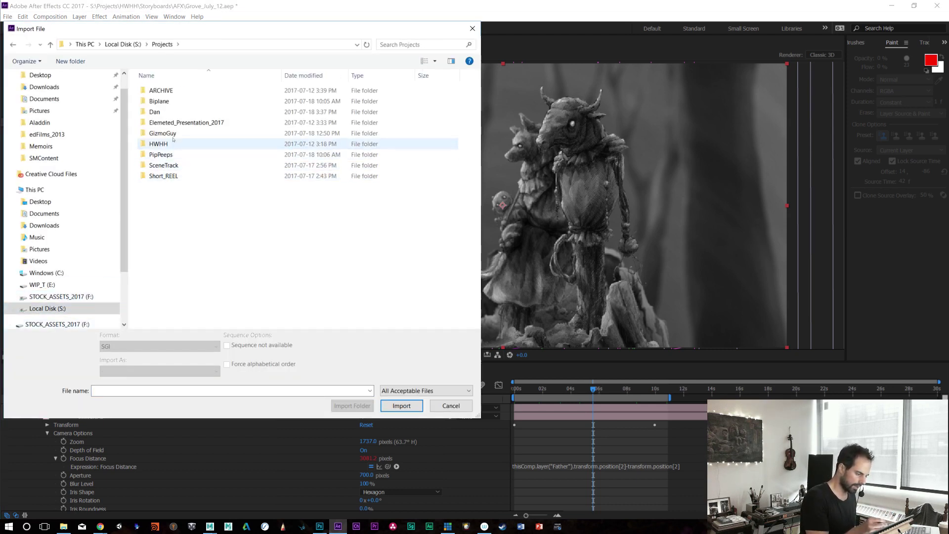
pyautogui.doubleClick(168, 144)
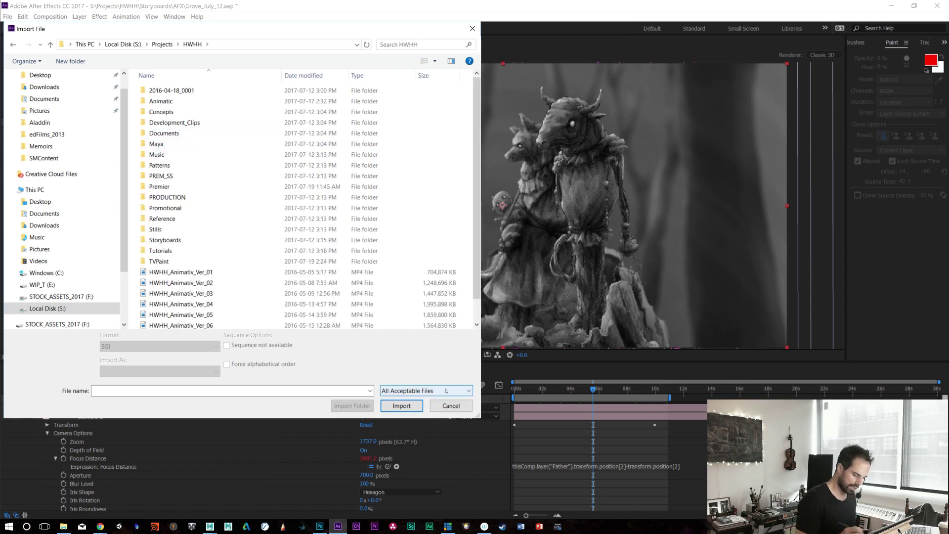
pyautogui.click(450, 405)
pyautogui.click(67, 521)
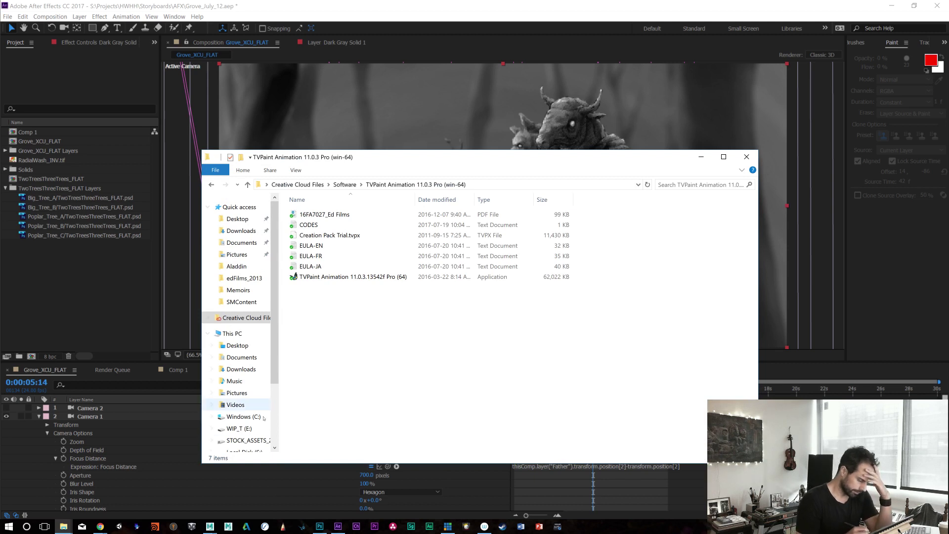
# Step: Navigate File Explorer to F:\Stock Footage FX\Grass_Plants_Paint_Effects
pyautogui.scroll(-1, 257, 402)
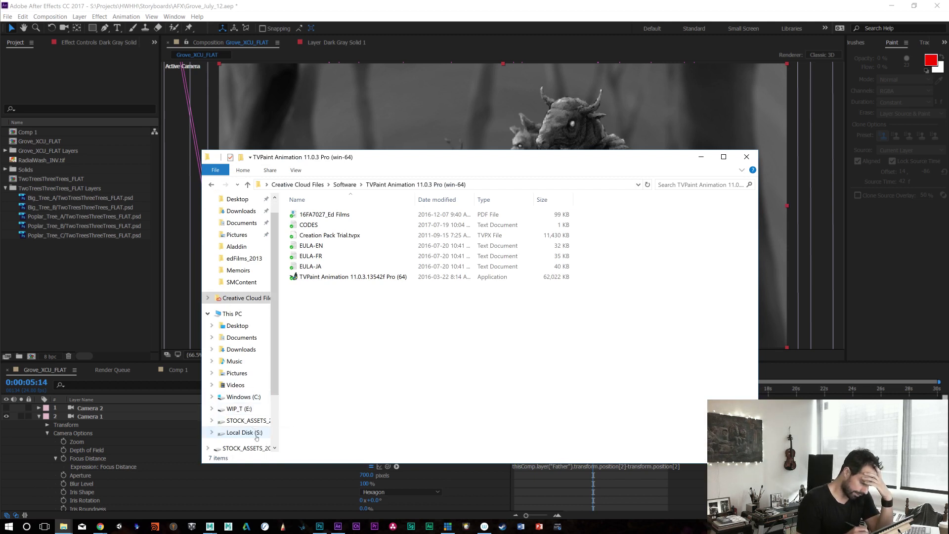
pyautogui.click(249, 420)
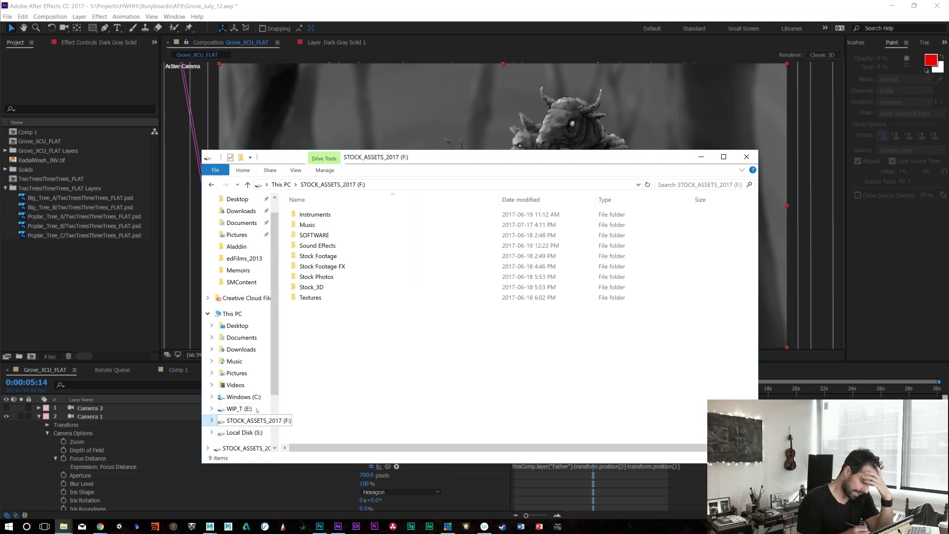
pyautogui.doubleClick(341, 266)
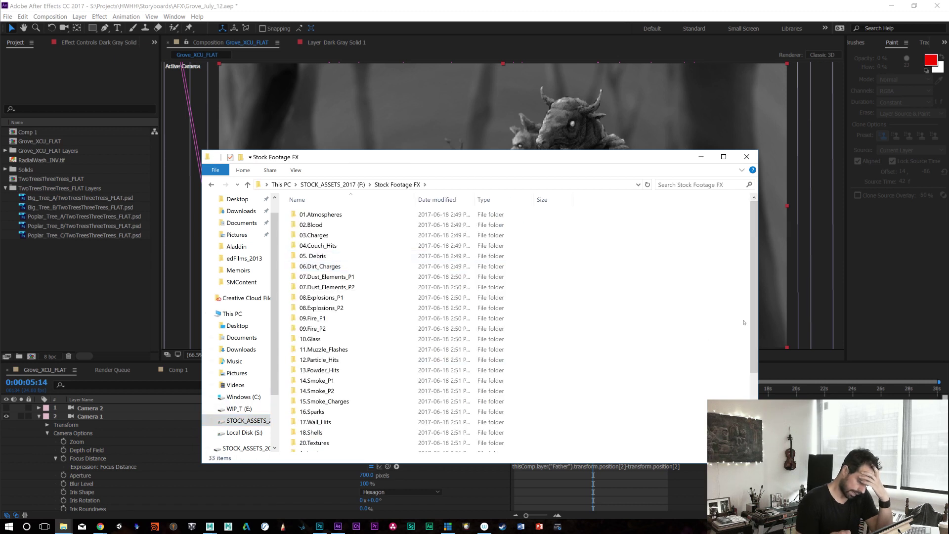
pyautogui.moveTo(755, 320); pyautogui.dragTo(755, 389)
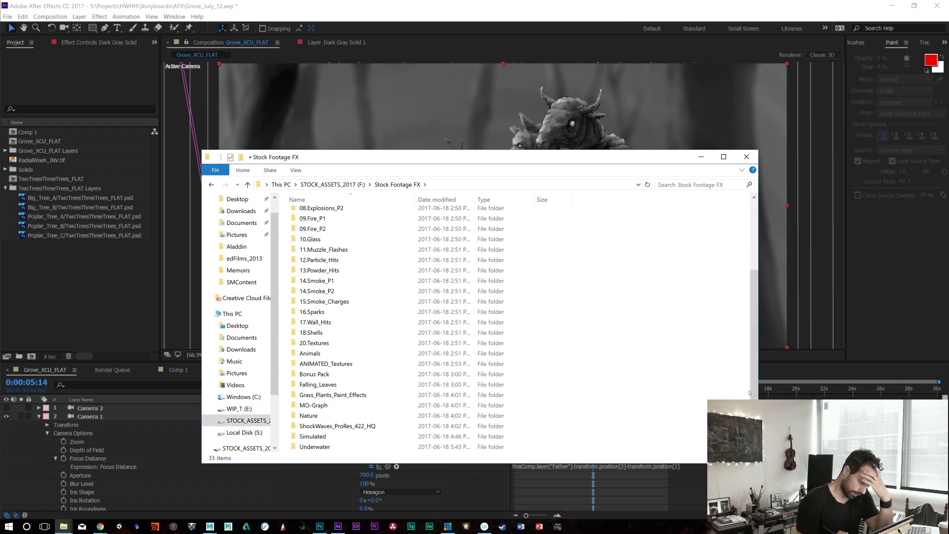
pyautogui.click(346, 398)
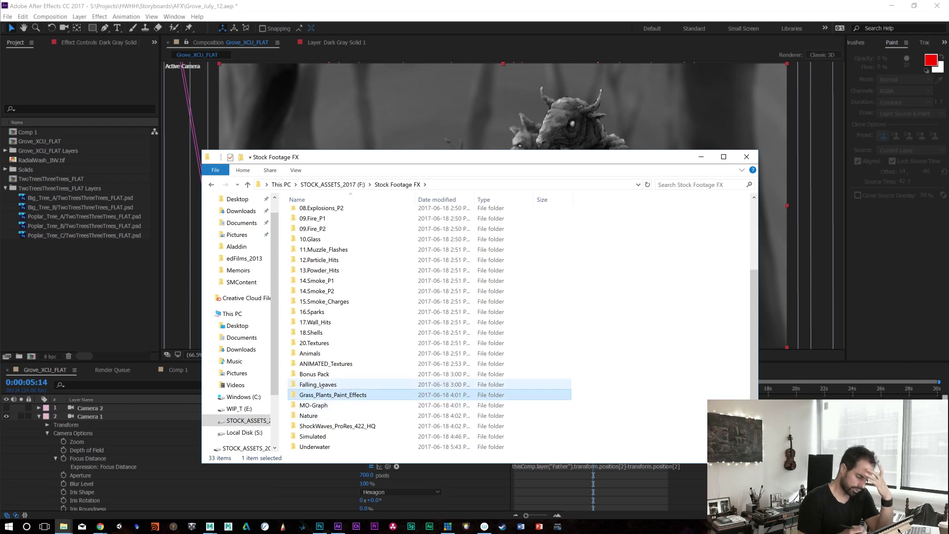
pyautogui.press('Return')
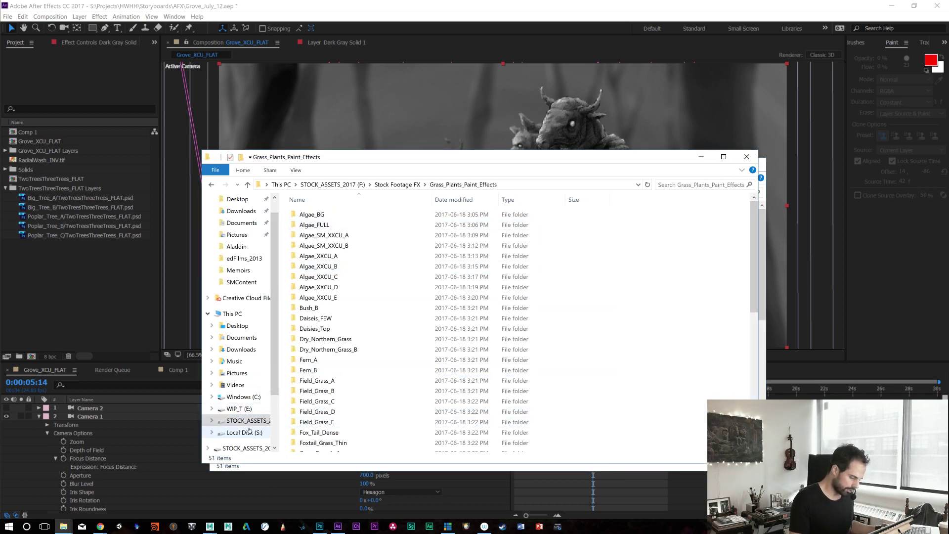
# Step: In a second window, navigate to S:\Projects\HWHH\Maya\HWHH\images
pyautogui.click(244, 432)
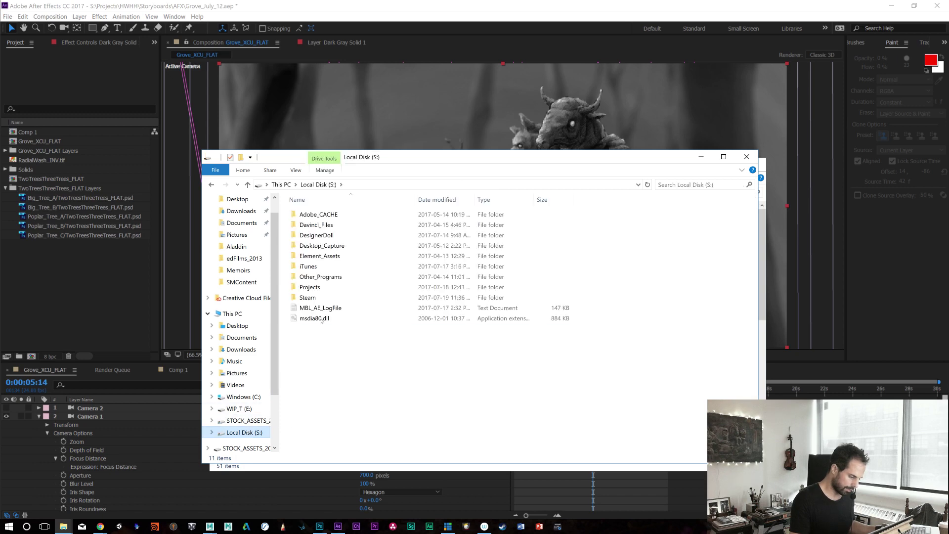
pyautogui.doubleClick(308, 289)
pyautogui.doubleClick(309, 266)
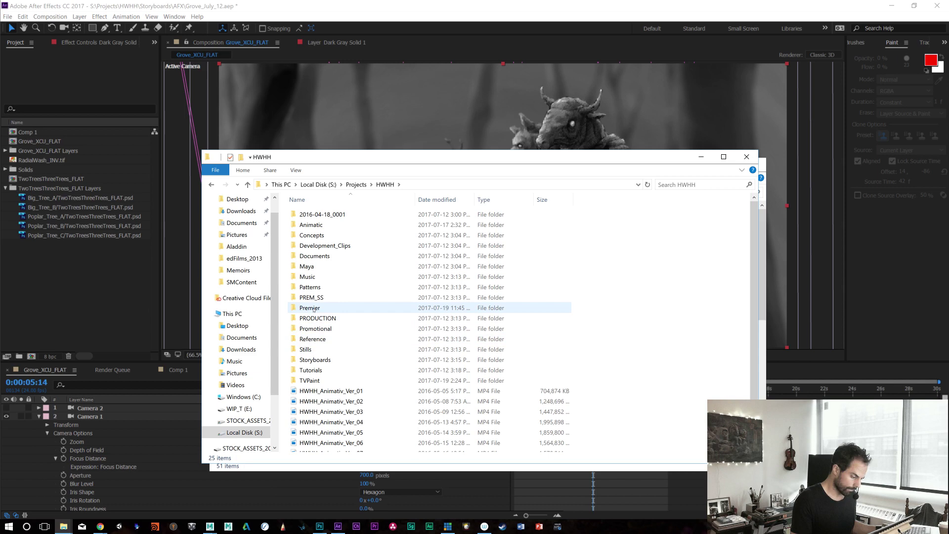
pyautogui.doubleClick(307, 266)
pyautogui.doubleClick(307, 215)
pyautogui.doubleClick(309, 297)
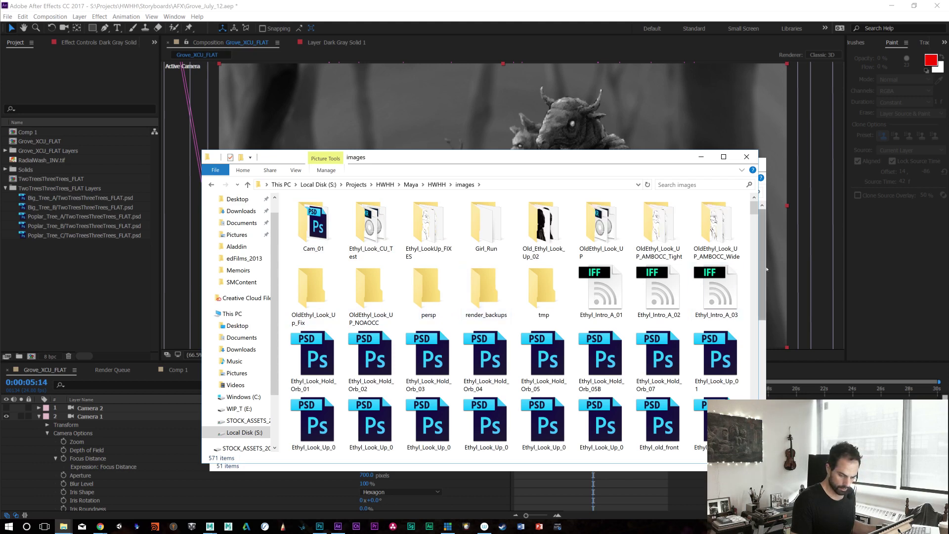
# Step: Raise the Grass_Plants_Paint_Effects window and shift it down and right
pyautogui.click(761, 302)
pyautogui.moveTo(761, 302); pyautogui.dragTo(720, 248)
pyautogui.moveTo(669, 166); pyautogui.dragTo(684, 203)
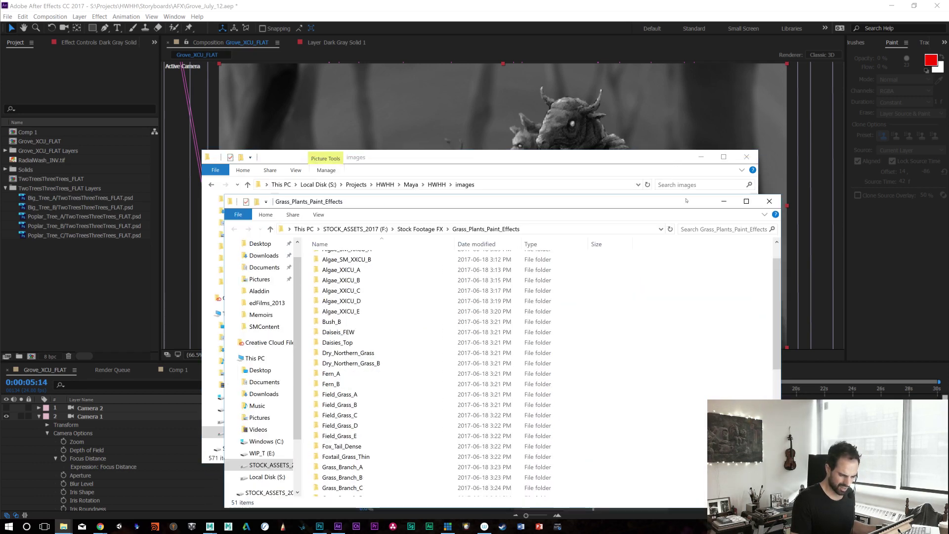
# Step: Select all TreeBranch_Windy_Straight_2K frames from the first through 0480 in the images folder
pyautogui.click(668, 166)
pyautogui.moveTo(753, 211); pyautogui.dragTo(767, 242)
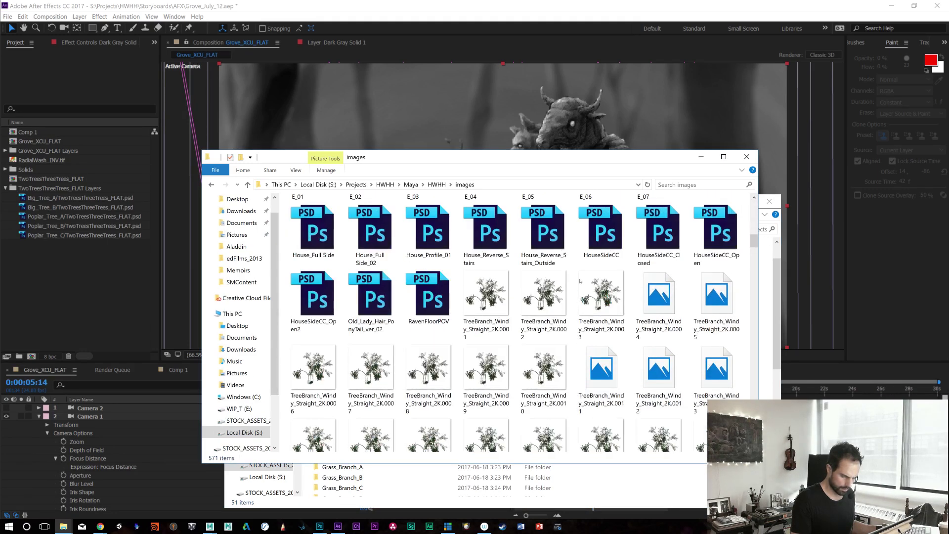
pyautogui.click(486, 302)
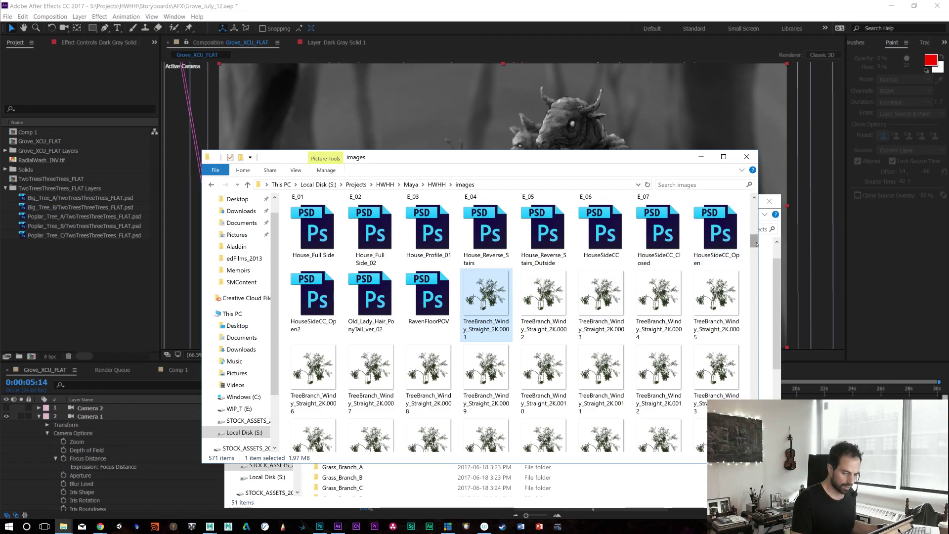
pyautogui.scroll(-15, 657, 238)
pyautogui.scroll(-10, 658, 241)
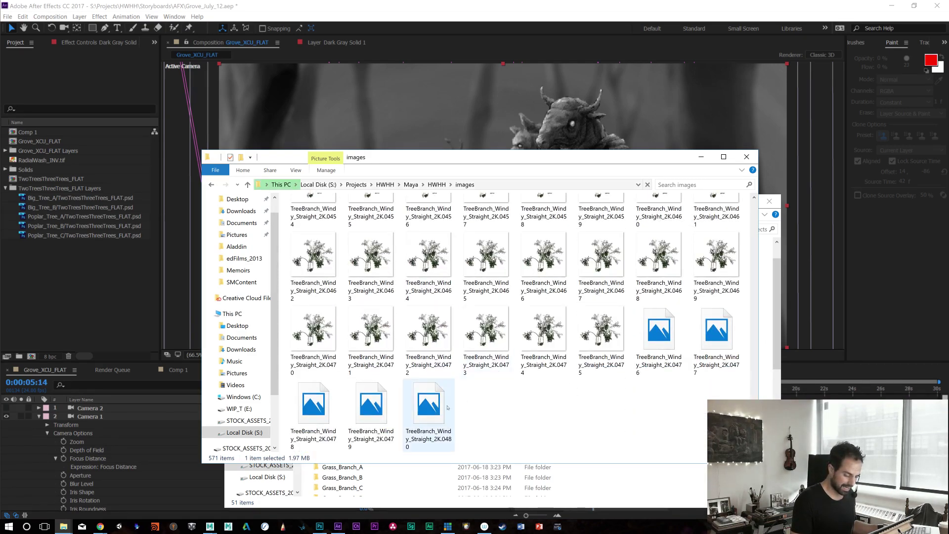
pyautogui.keyDown('shift'); pyautogui.click(428, 410); pyautogui.keyUp('shift')
# Step: Move the images window up-left and the Grass_Plants_Paint_Effects window up-right in front
pyautogui.moveTo(427, 157); pyautogui.dragTo(287, 89)
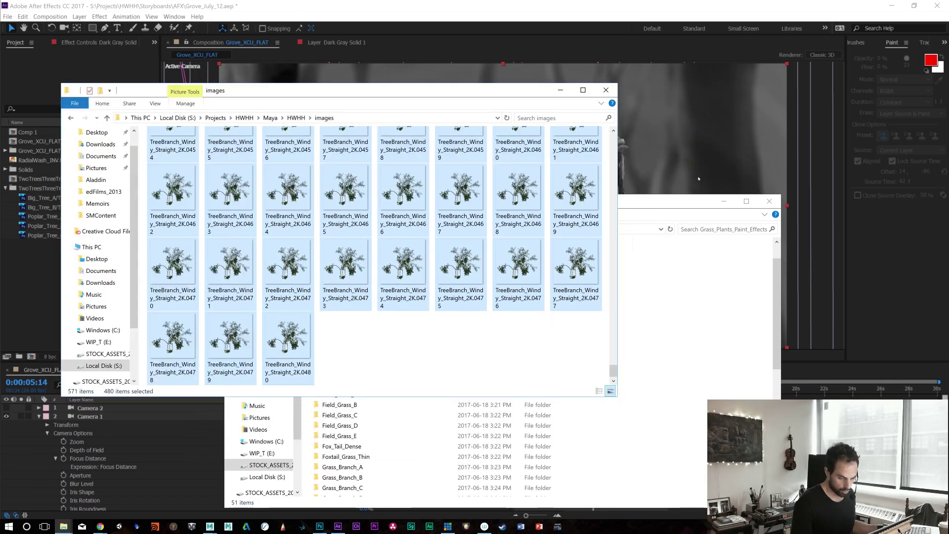
pyautogui.click(689, 198)
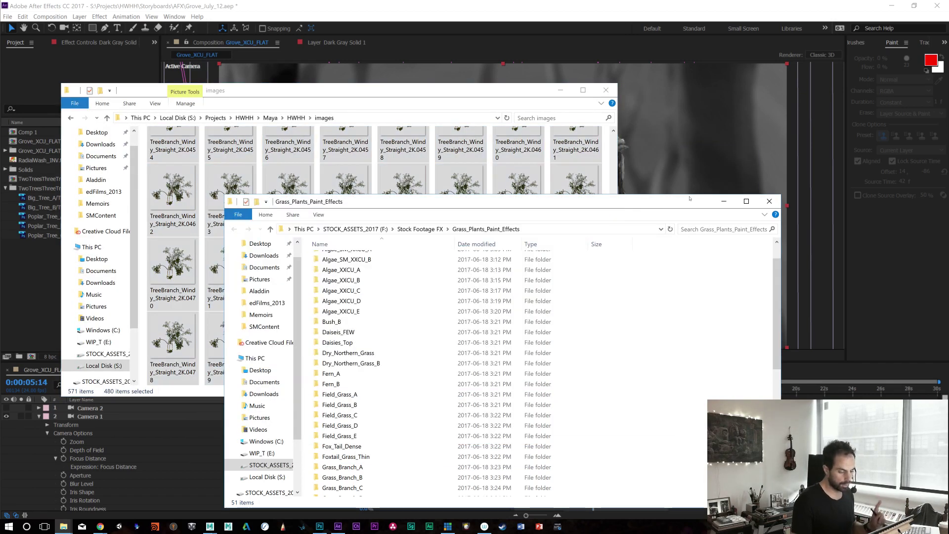
pyautogui.moveTo(678, 202); pyautogui.dragTo(797, 147)
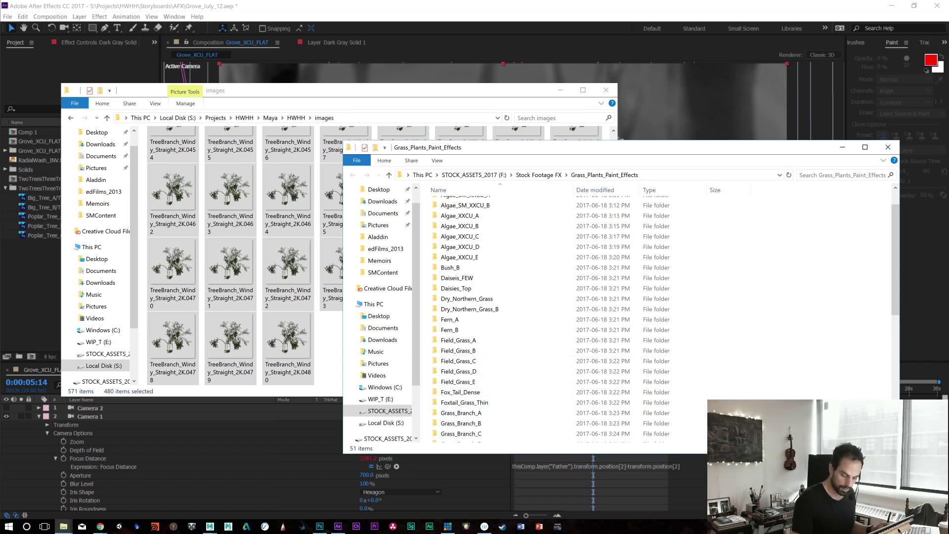
# Step: Create a new folder named Tree_Branch_Windy_Straight_2K inside Grass_Plants_Paint_Effects
pyautogui.rightClick(719, 242)
pyautogui.moveTo(741, 383)
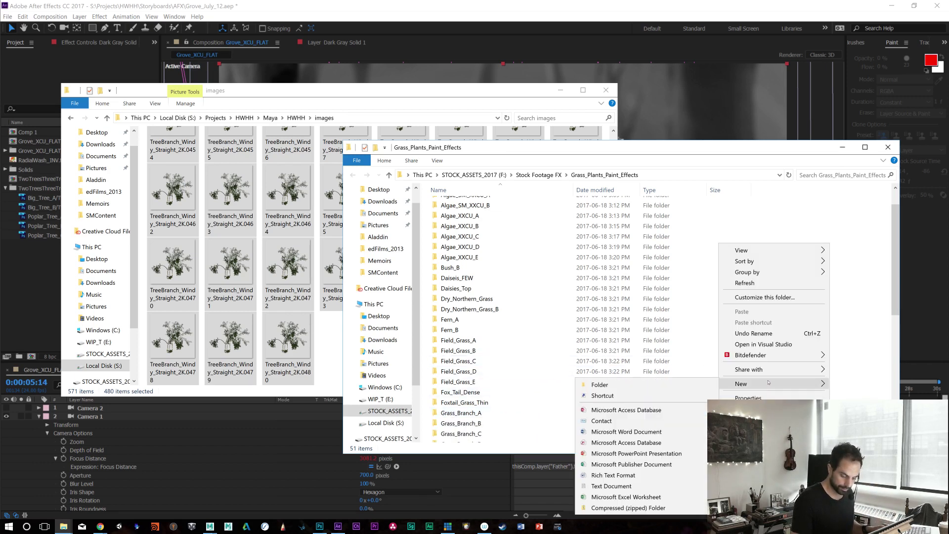
pyautogui.click(639, 386)
pyautogui.write('Tree_Branch_Windy_')
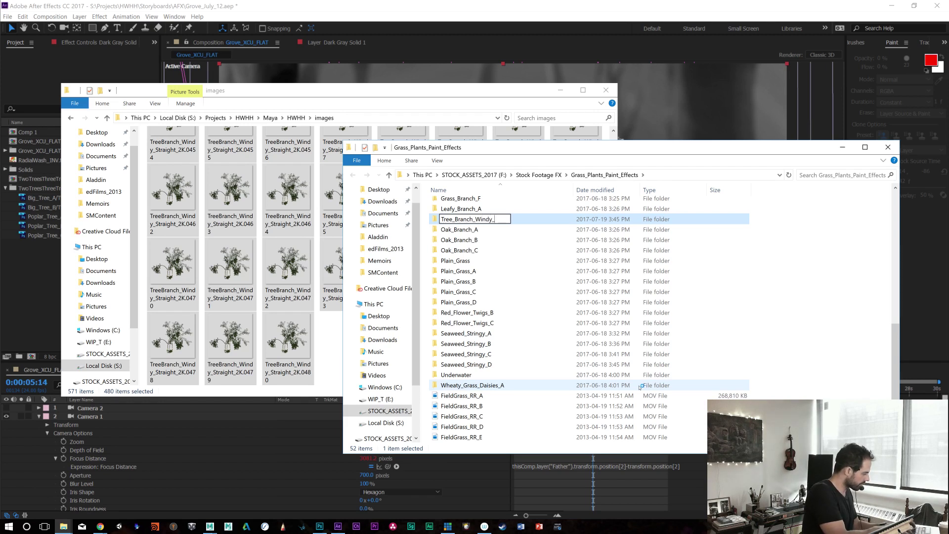
pyautogui.write('Straight')
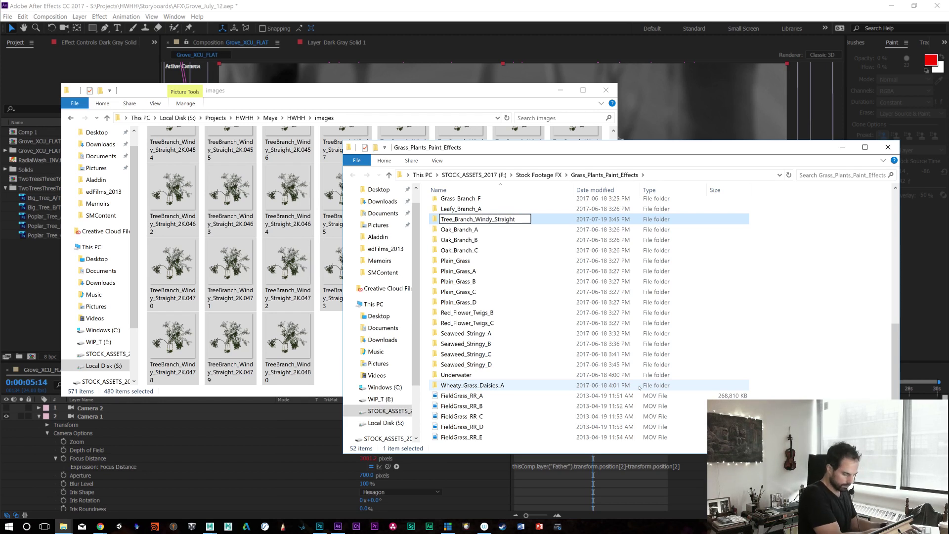
pyautogui.write('_2K')
pyautogui.press('Return')
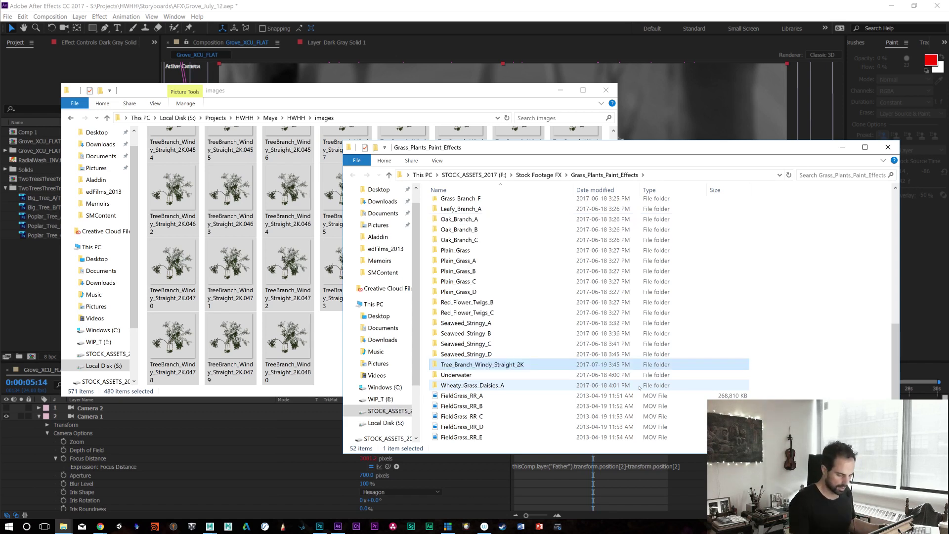
# Step: Copy the 480 TreeBranch frames into the new folder and permanently delete them from images
pyautogui.doubleClick(481, 364)
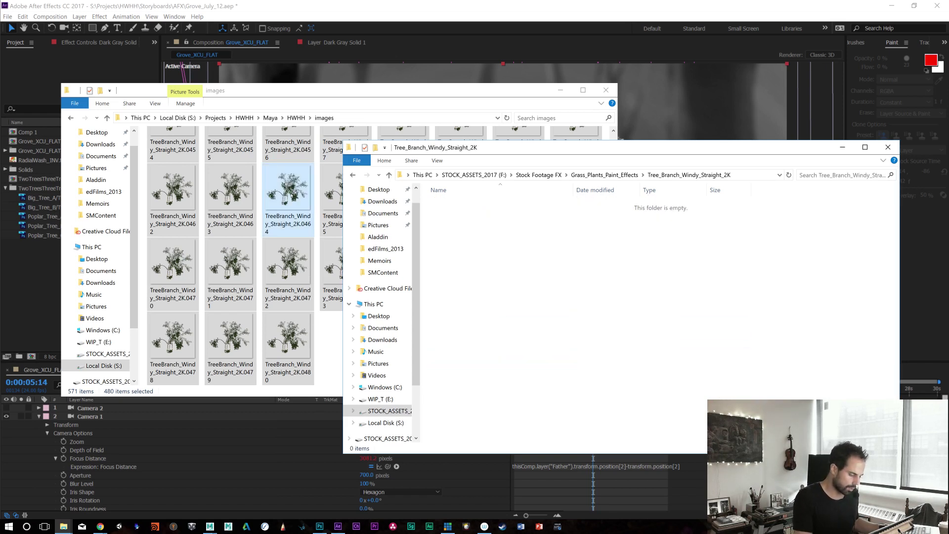
pyautogui.moveTo(276, 190); pyautogui.dragTo(519, 272)
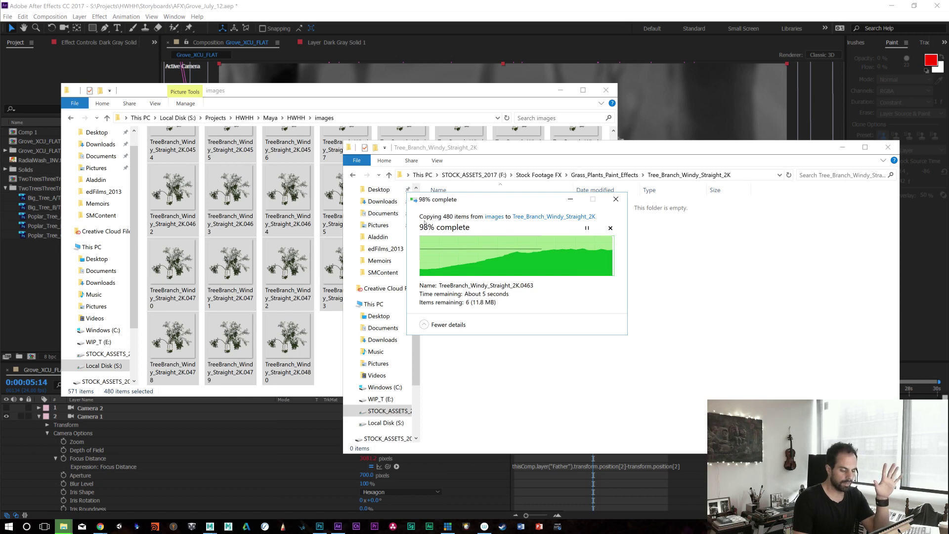
pyautogui.click(387, 96)
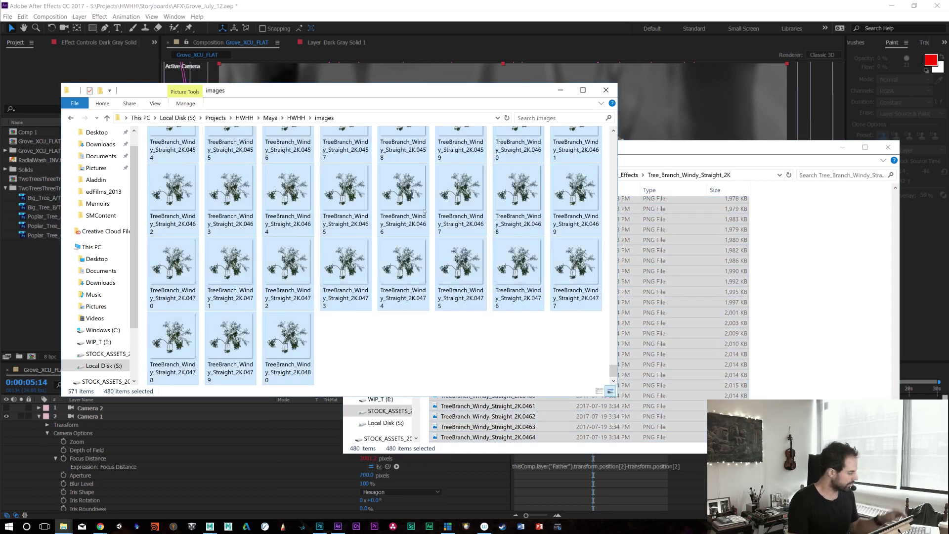
pyautogui.hotkey('shift', 'Delete')
pyautogui.click(510, 272)
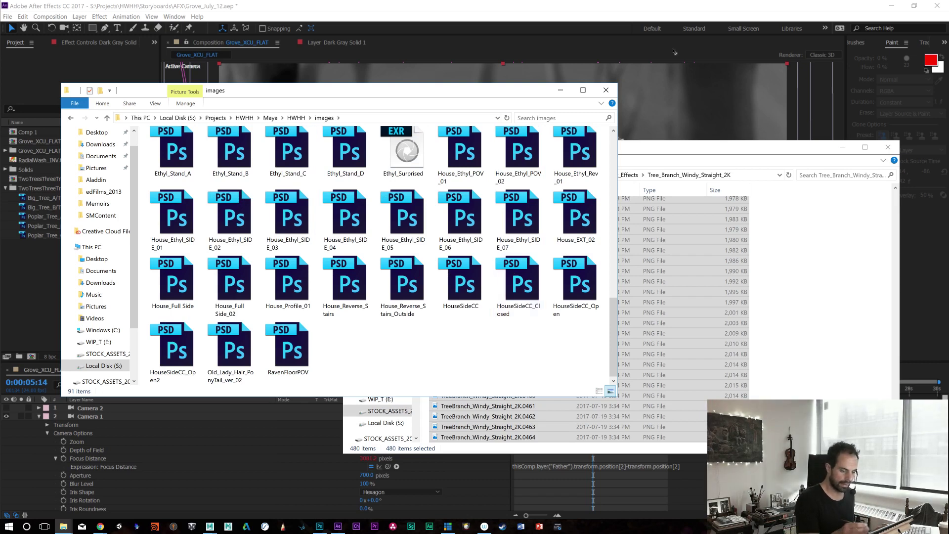
pyautogui.click(669, 9)
# Step: Import the Tree_Branch_Windy_Straight_2K PNG frames into the project as an image sequence
pyautogui.doubleClick(52, 317)
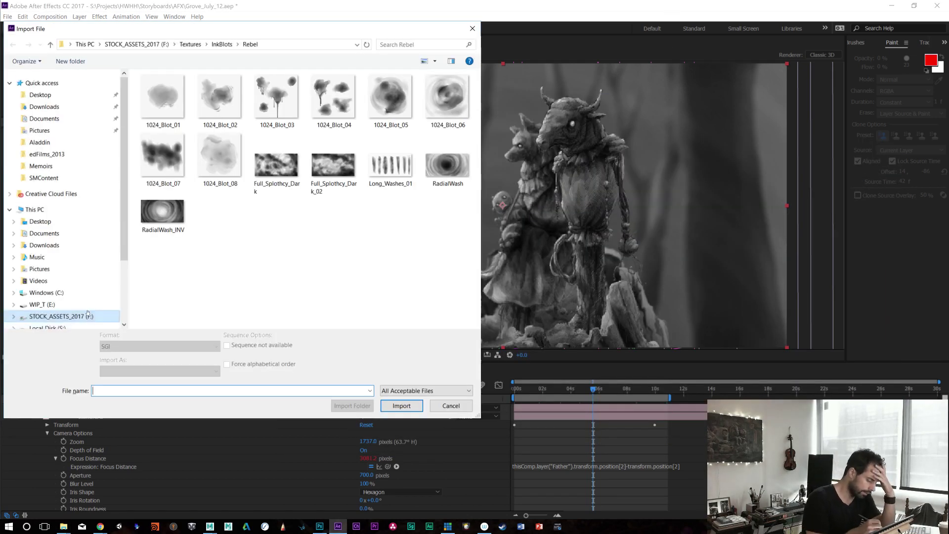
pyautogui.click(86, 316)
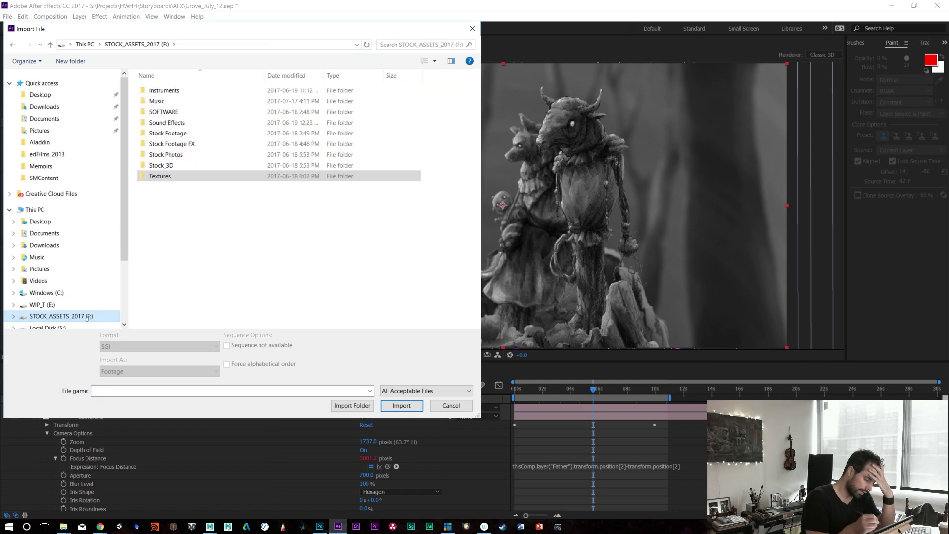
pyautogui.doubleClick(187, 140)
pyautogui.moveTo(473, 213); pyautogui.dragTo(472, 273)
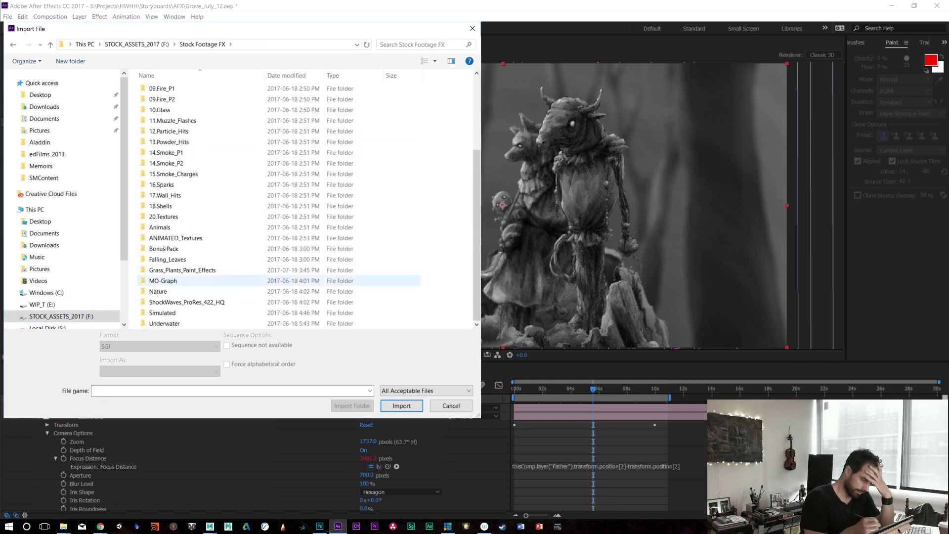
pyautogui.doubleClick(195, 270)
pyautogui.moveTo(475, 180); pyautogui.dragTo(465, 317)
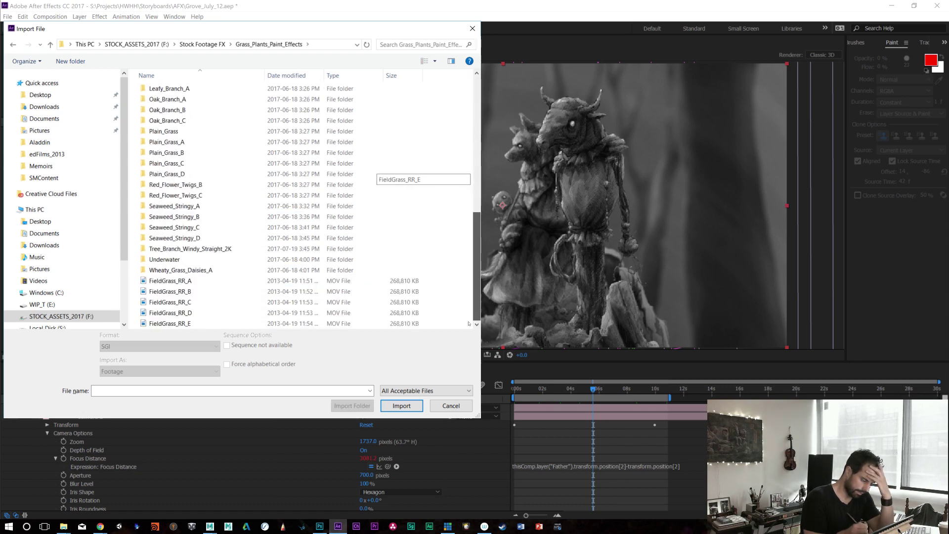
pyautogui.doubleClick(217, 248)
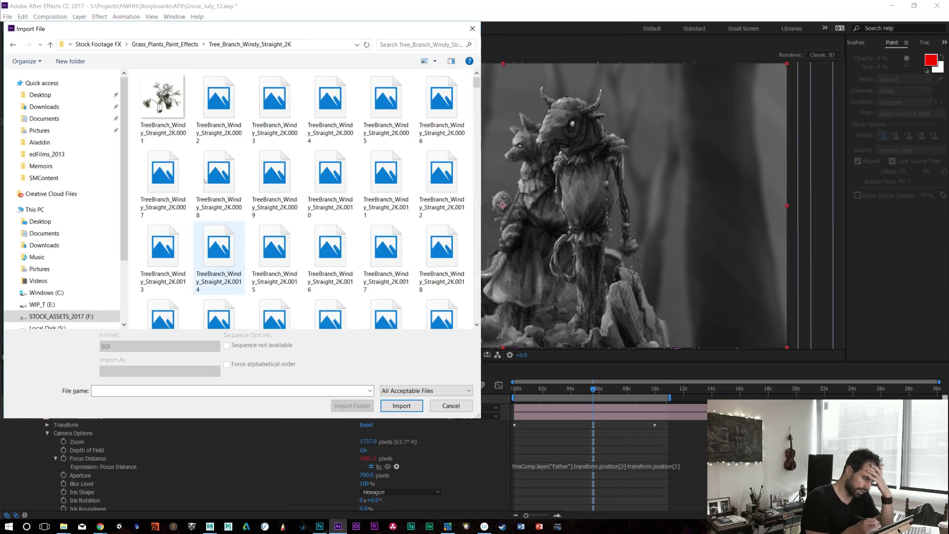
pyautogui.doubleClick(174, 106)
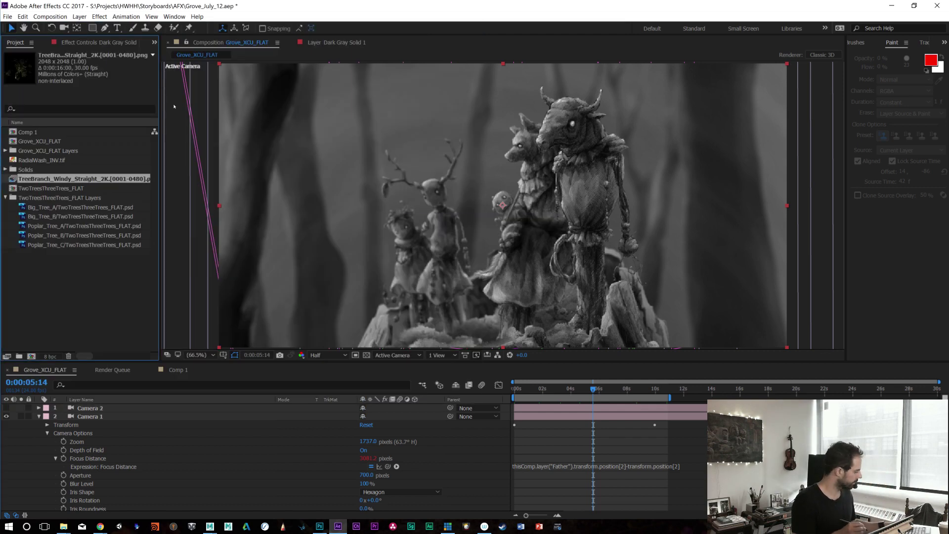
# Step: Interpret the footage at 24 fps with premultiplied alpha and make a composition from it
pyautogui.hotkey('ctrl', 'alt', 'g')
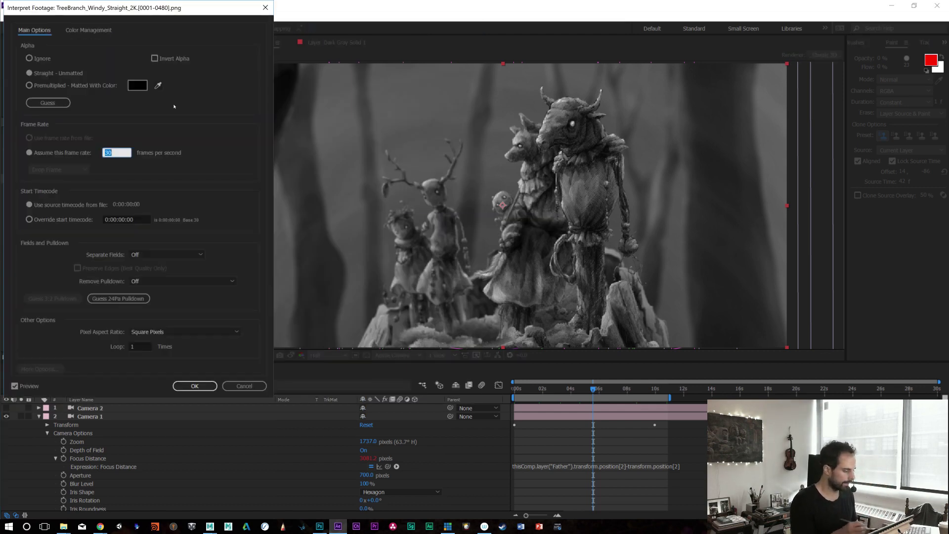
pyautogui.write('24')
pyautogui.press('Return')
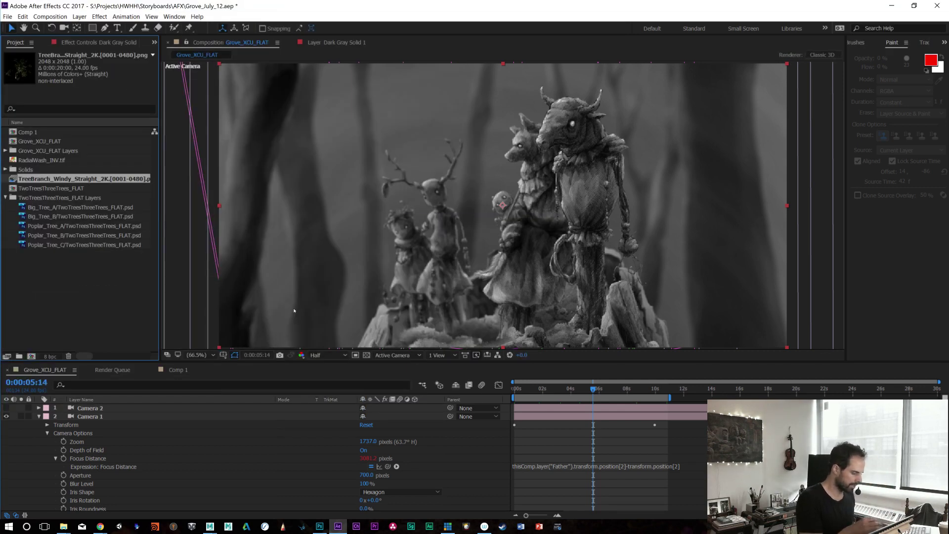
pyautogui.hotkey('ctrl', 'alt', 'g')
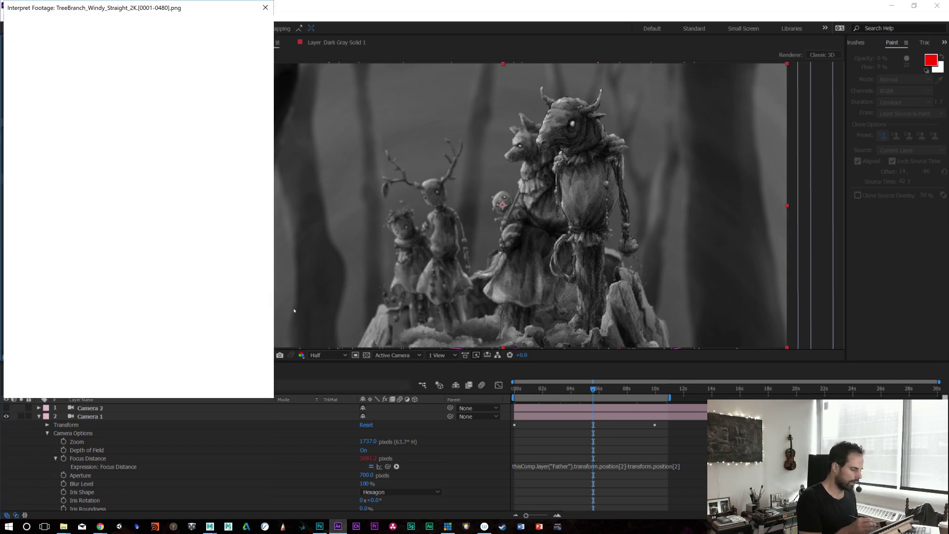
pyautogui.click(50, 103)
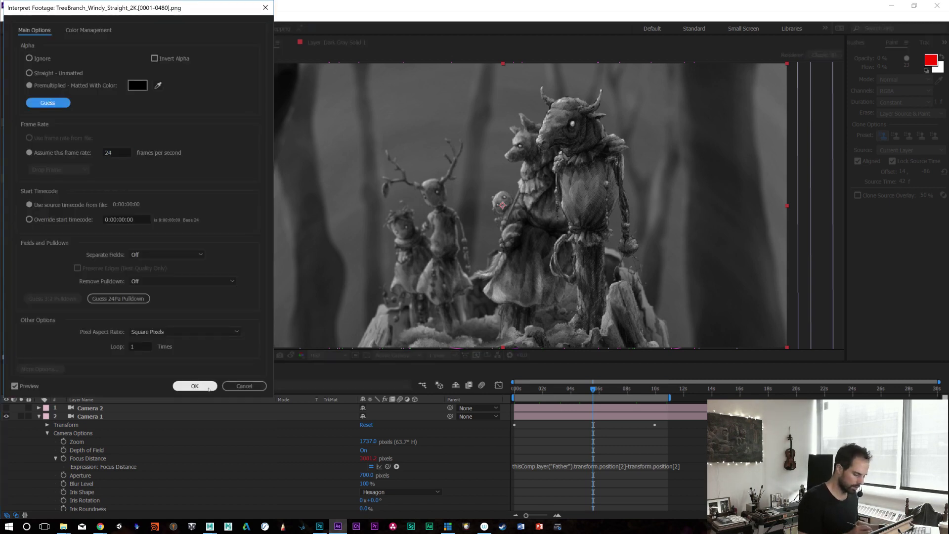
pyautogui.press('Return')
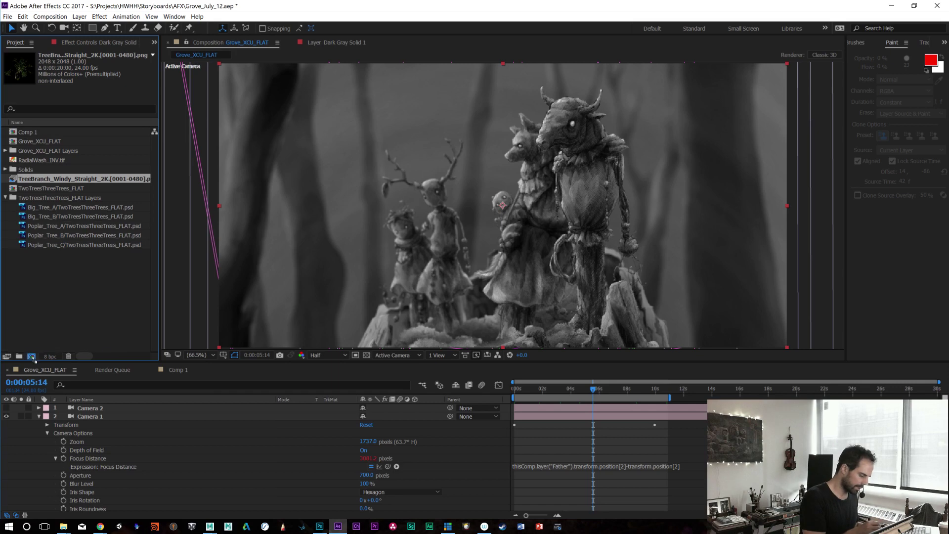
pyautogui.click(31, 356)
# Step: Preview the tree animation from about 0:00:02:13 with the viewer magnified
pyautogui.click(552, 389)
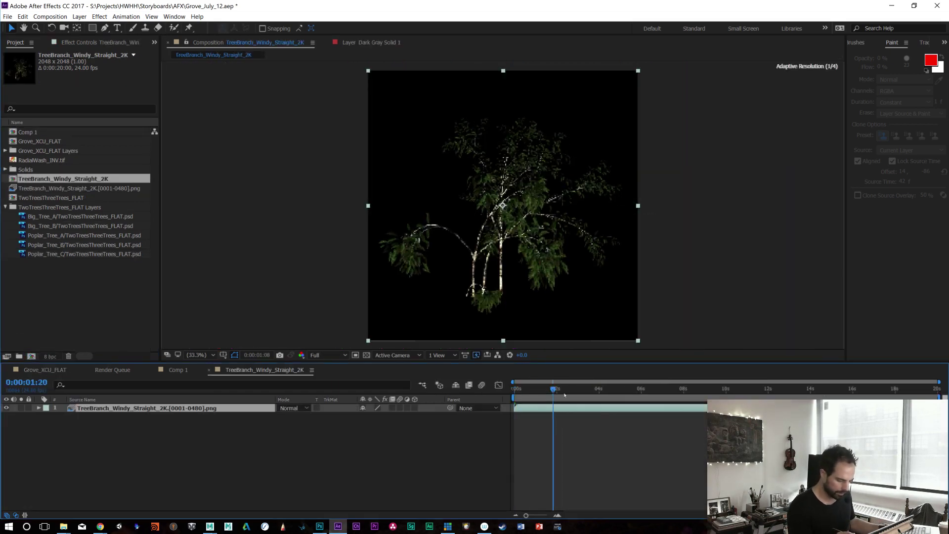
pyautogui.moveTo(565, 394)
pyautogui.mouseDown()
pyautogui.moveTo(618, 394)
pyautogui.moveTo(566, 396)
pyautogui.mouseUp()
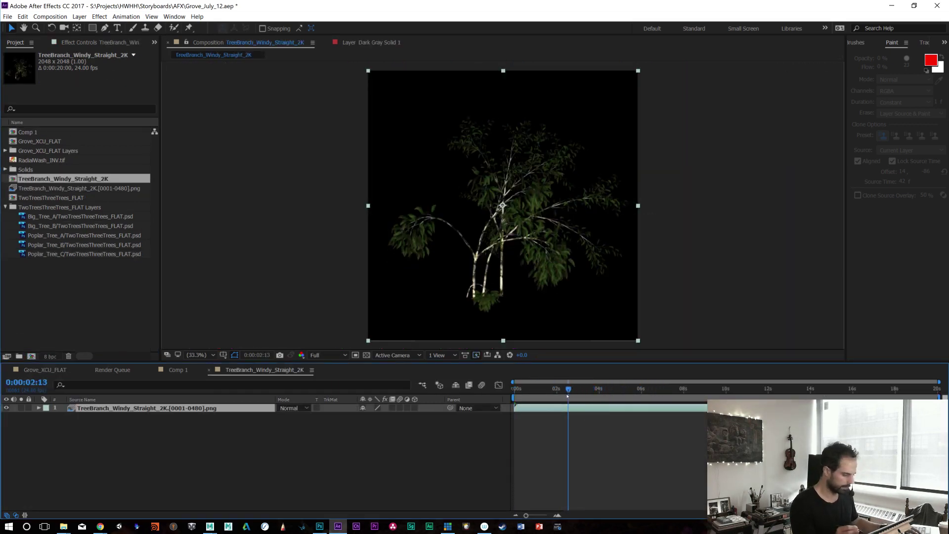
pyautogui.press('/')
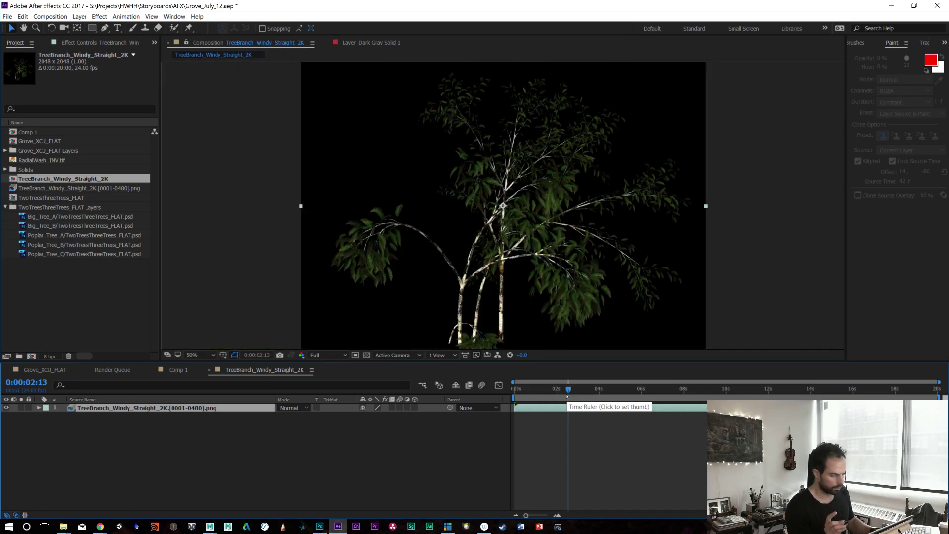
pyautogui.press('space')
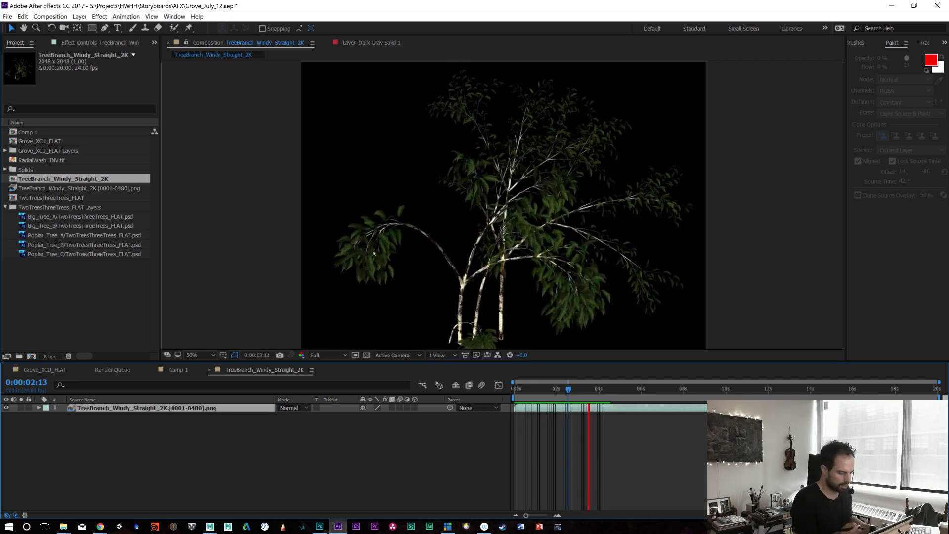
pyautogui.press('space')
pyautogui.click(141, 437)
pyautogui.click(149, 409)
pyautogui.press('.')
# Step: Scrub to 0:00:09:01 while zooming in on the branches, then return to 100%
pyautogui.moveTo(576, 389); pyautogui.dragTo(935, 405)
pyautogui.press(',')
pyautogui.press('.')
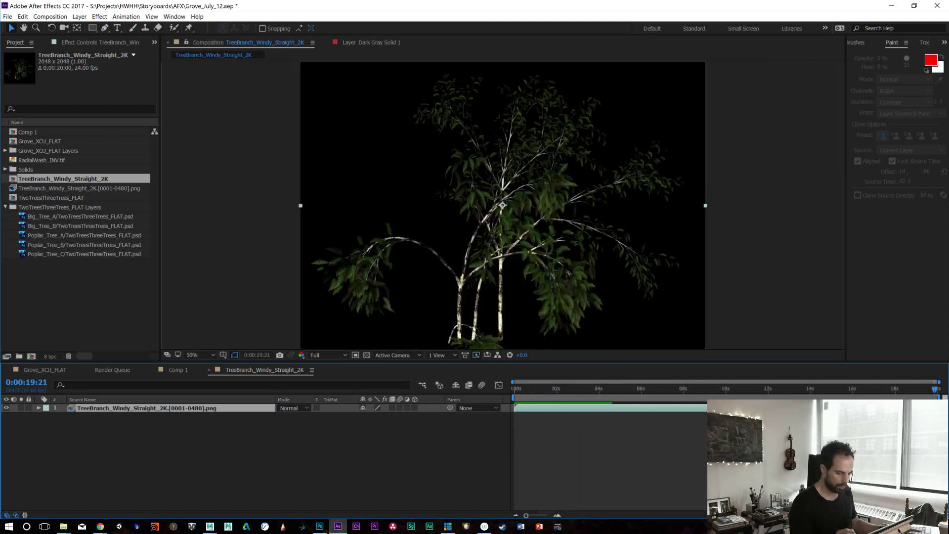
pyautogui.press('.')
pyautogui.press('.')
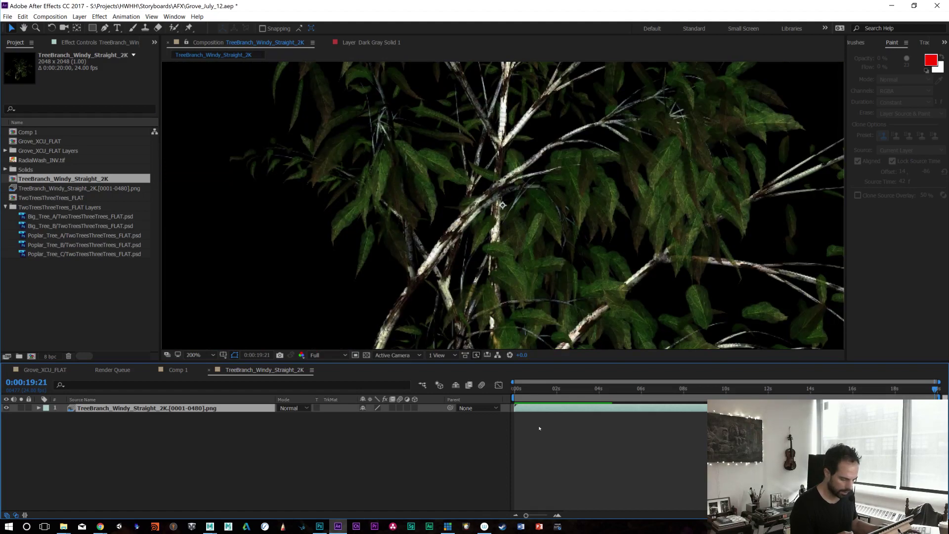
pyautogui.moveTo(533, 391); pyautogui.dragTo(712, 397)
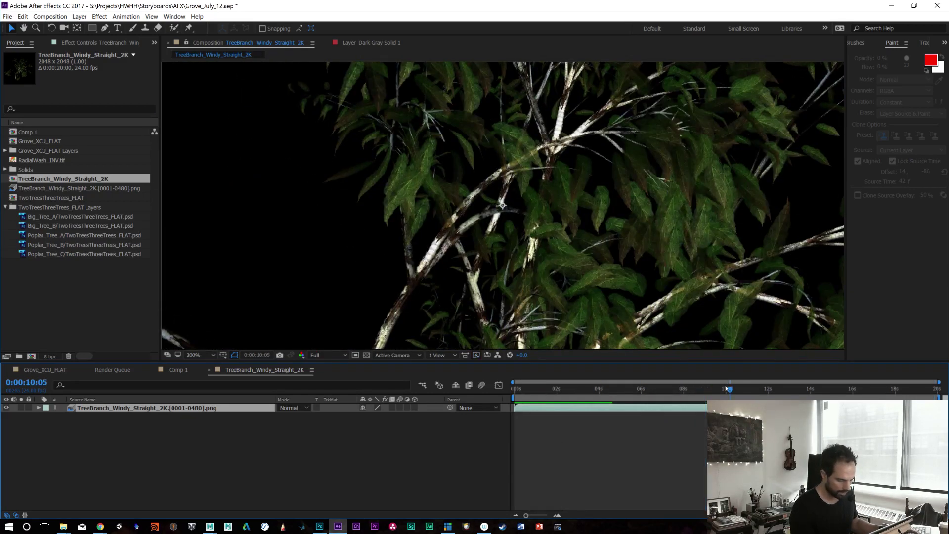
pyautogui.press(',')
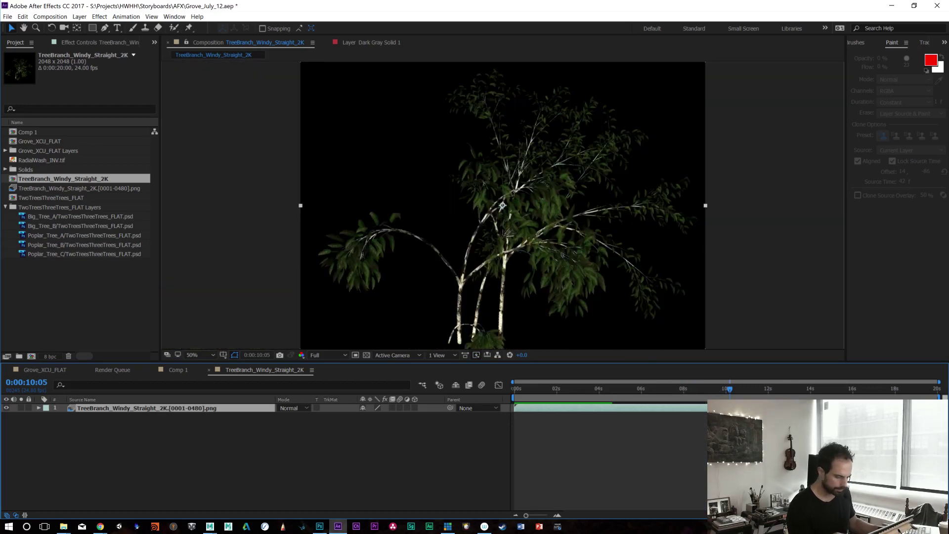
# Step: Save, return to about 2 seconds, collapse TwoTreesThreeTrees_FLAT Layers, and show the tree's Effect Controls
pyautogui.hotkey('ctrl', 's')
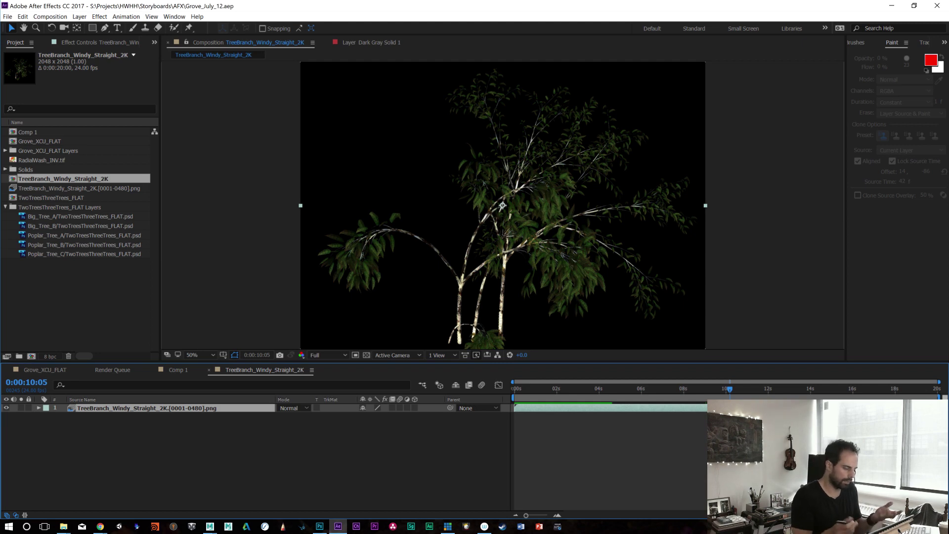
pyautogui.moveTo(729, 388); pyautogui.dragTo(568, 389)
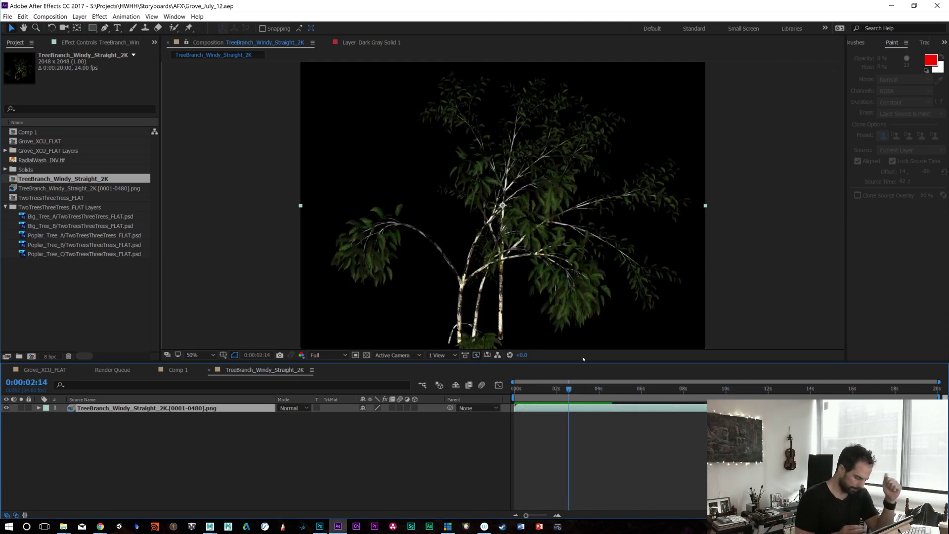
pyautogui.click(43, 295)
pyautogui.click(6, 208)
pyautogui.click(141, 408)
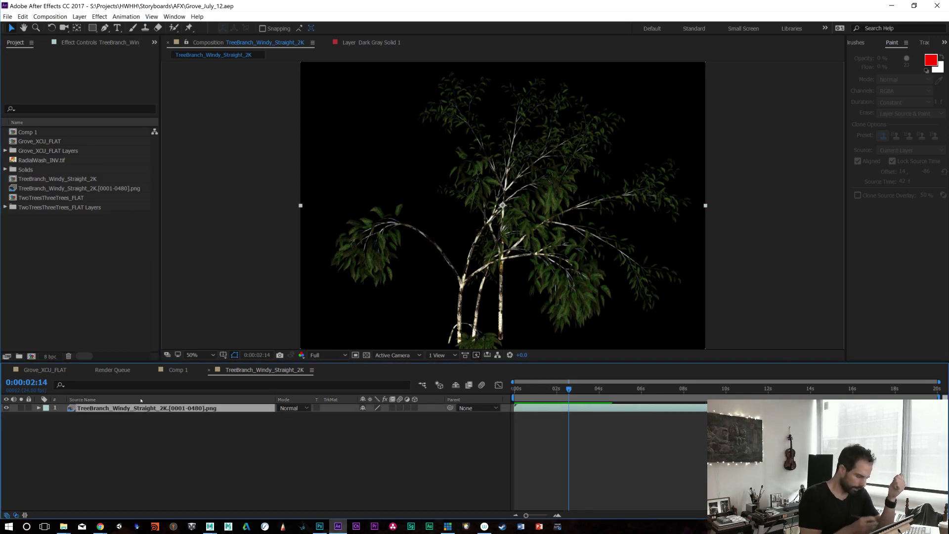
pyautogui.click(75, 43)
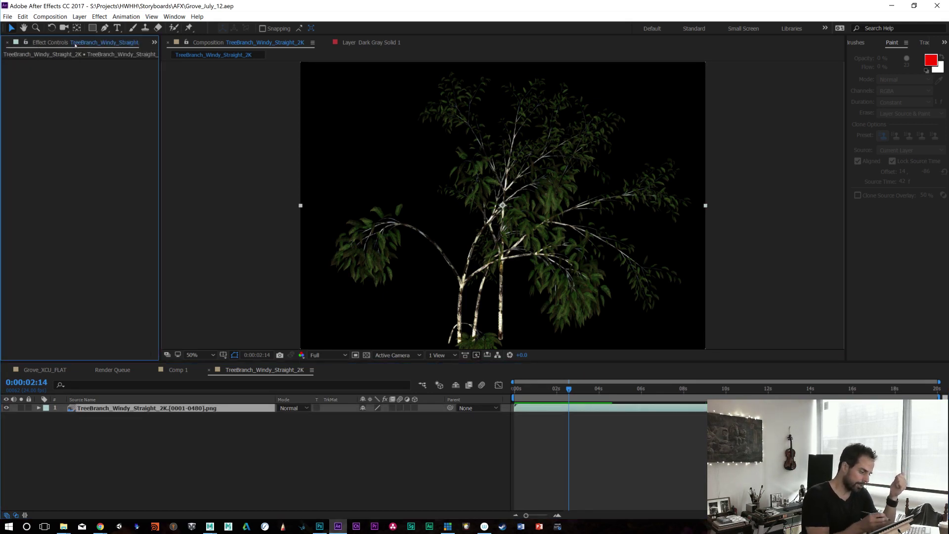
# Step: Apply Generate > Gradient Ramp to the tree layer, zoom to 200%, and duplicate the layer
pyautogui.rightClick(87, 206)
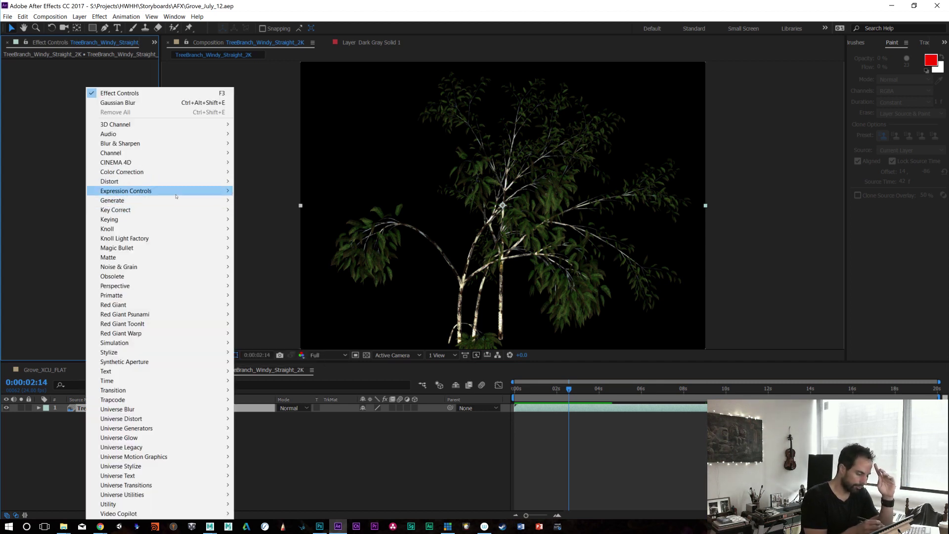
pyautogui.moveTo(175, 201)
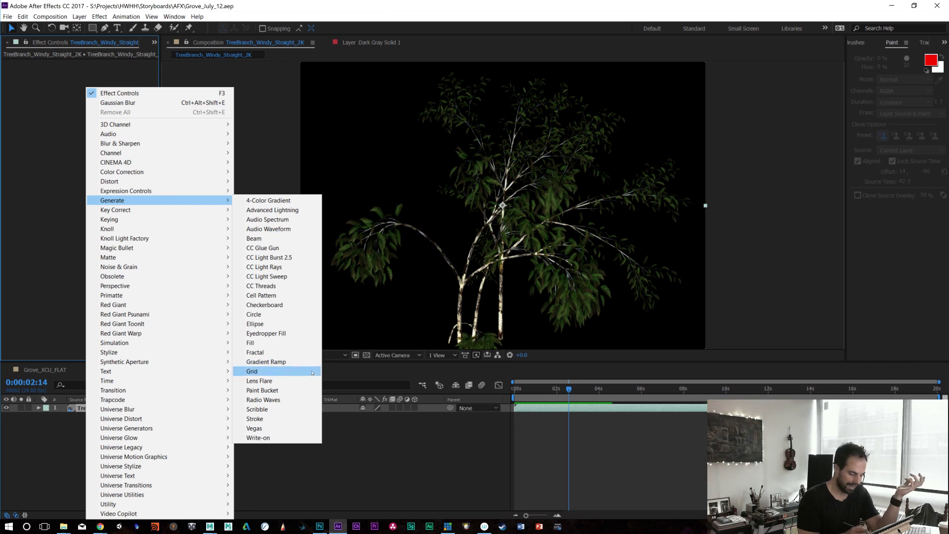
pyautogui.click(266, 362)
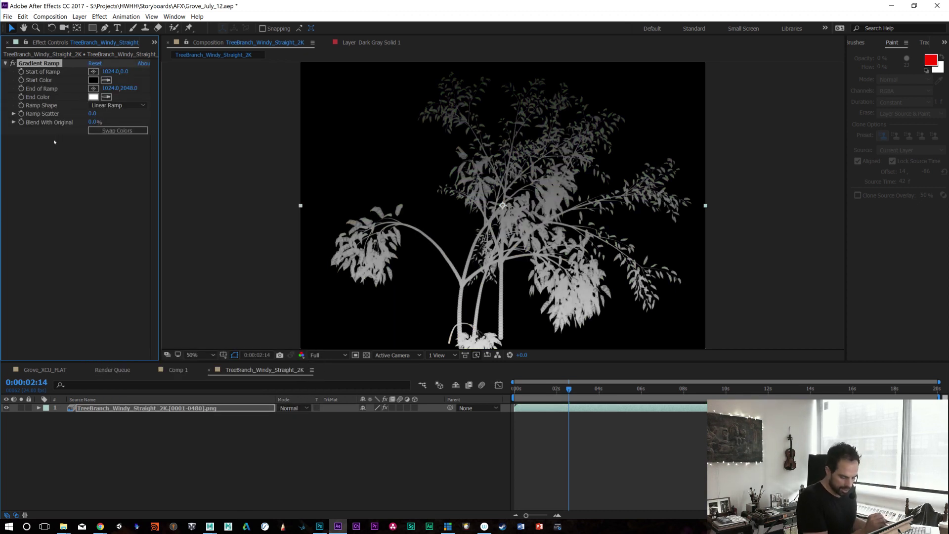
pyautogui.press('.')
pyautogui.press('.')
pyautogui.press('.')
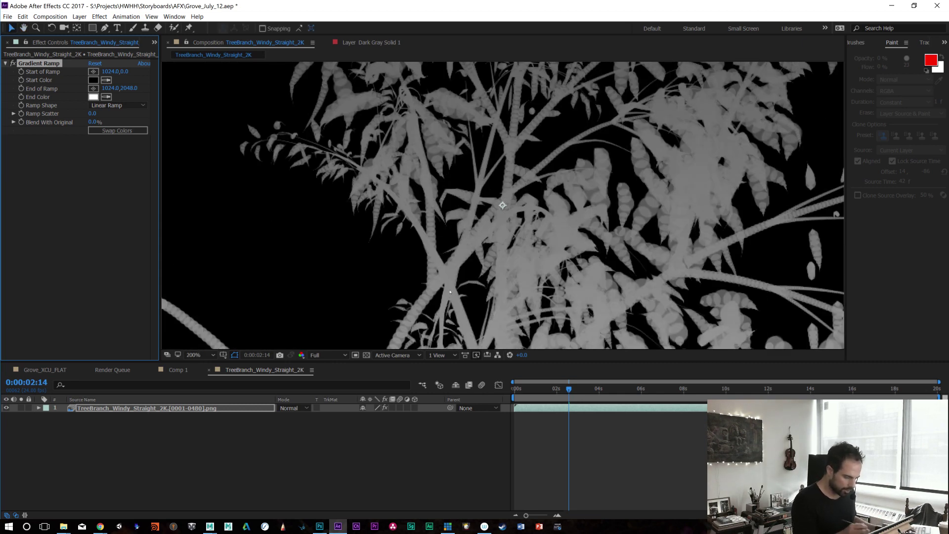
pyautogui.click(143, 408)
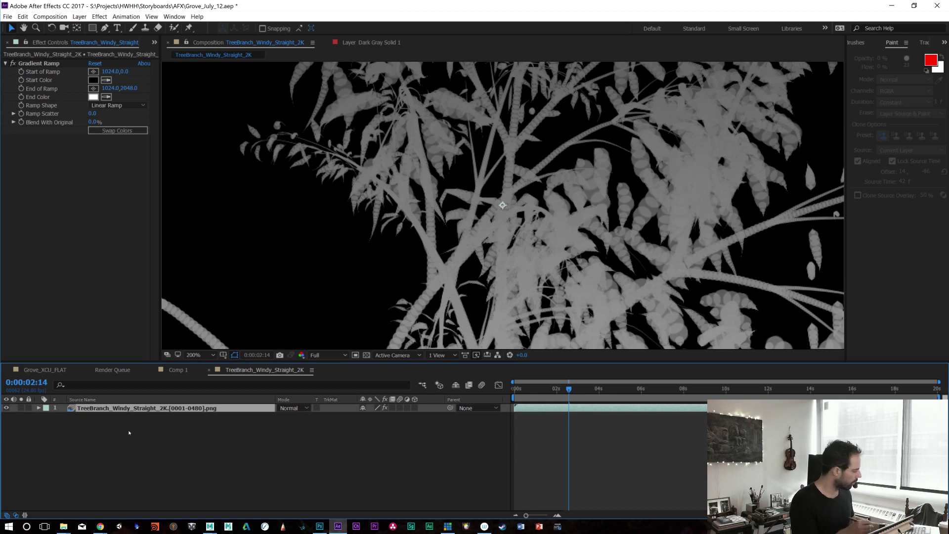
pyautogui.hotkey('ctrl', 'd')
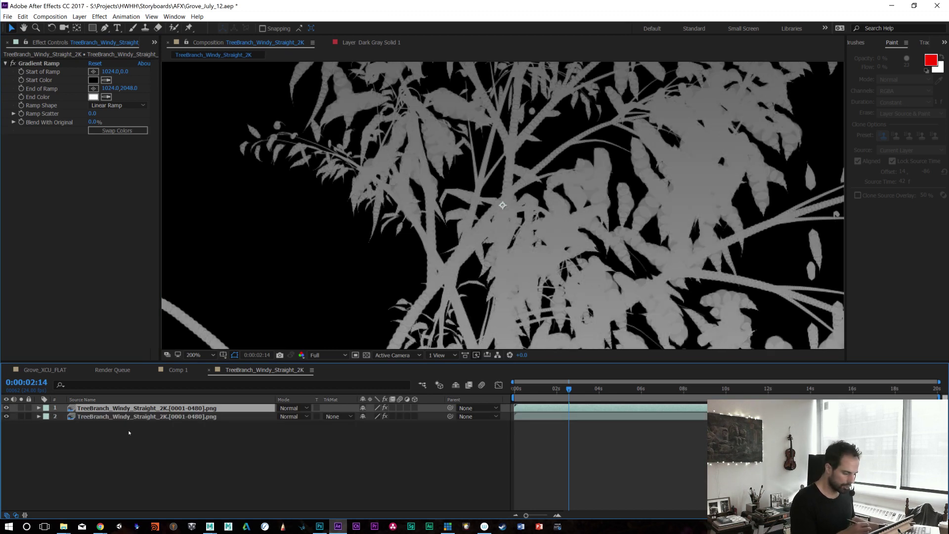
# Step: Duplicate the tree layer so there are exactly three copies
pyautogui.hotkey('ctrl', 'd')
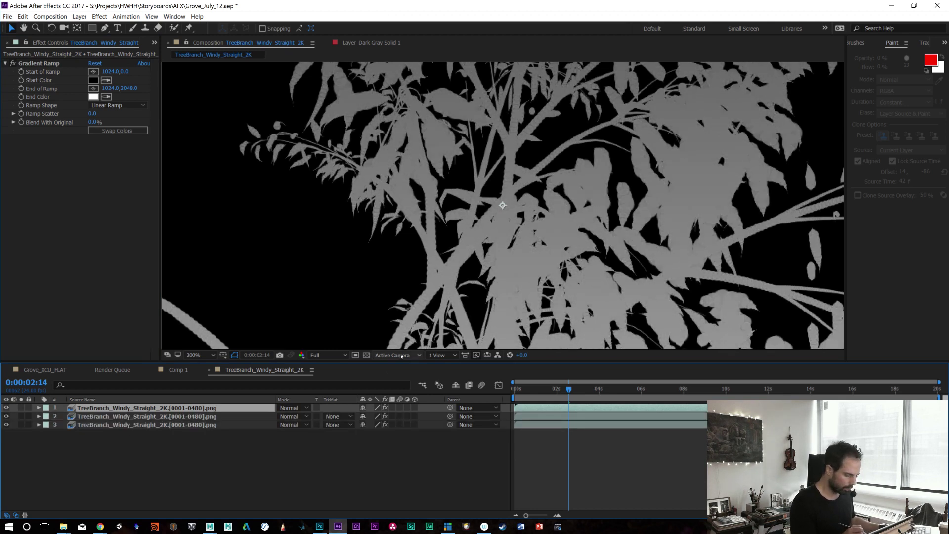
pyautogui.hotkey('ctrl', 'd')
pyautogui.hotkey('ctrl', 'z')
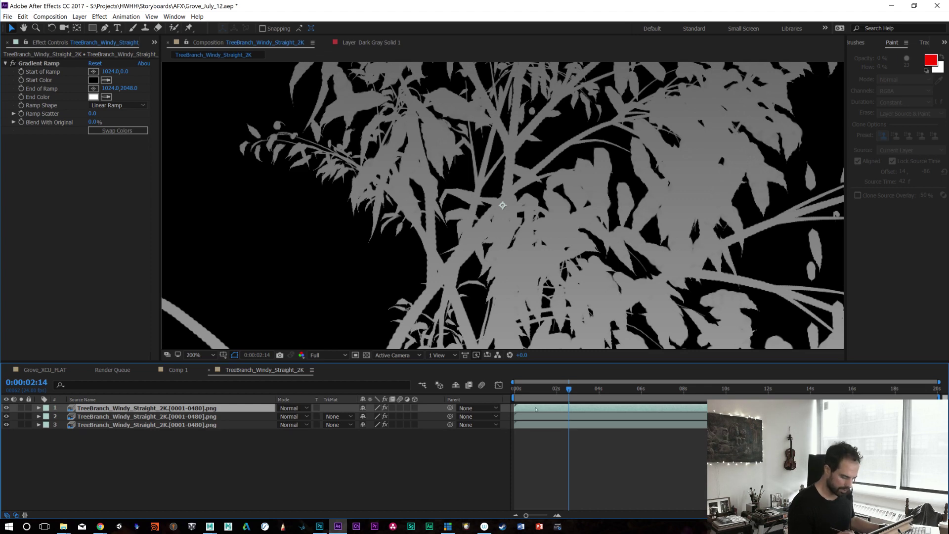
# Step: Preview the animation from about 2.6 seconds, then return to the first frame
pyautogui.moveTo(530, 390); pyautogui.dragTo(514, 390)
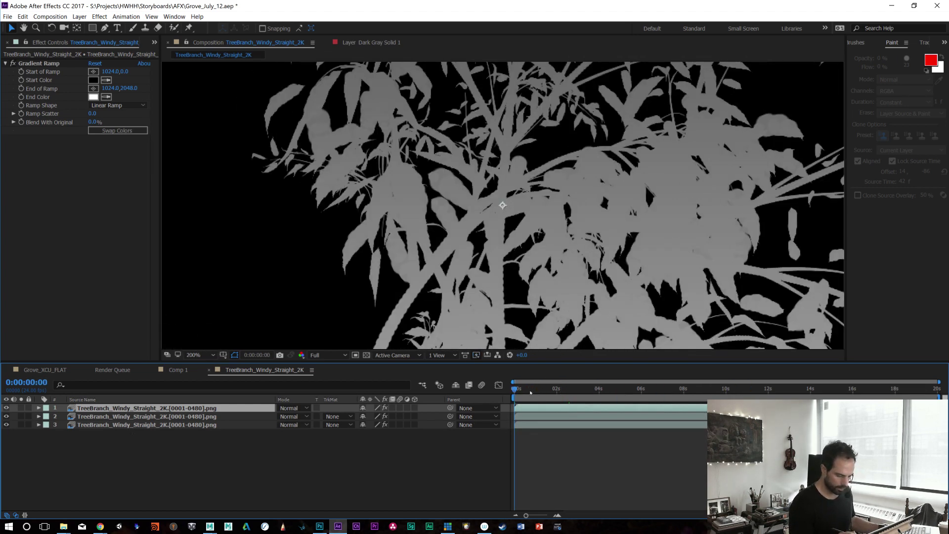
pyautogui.click(565, 381)
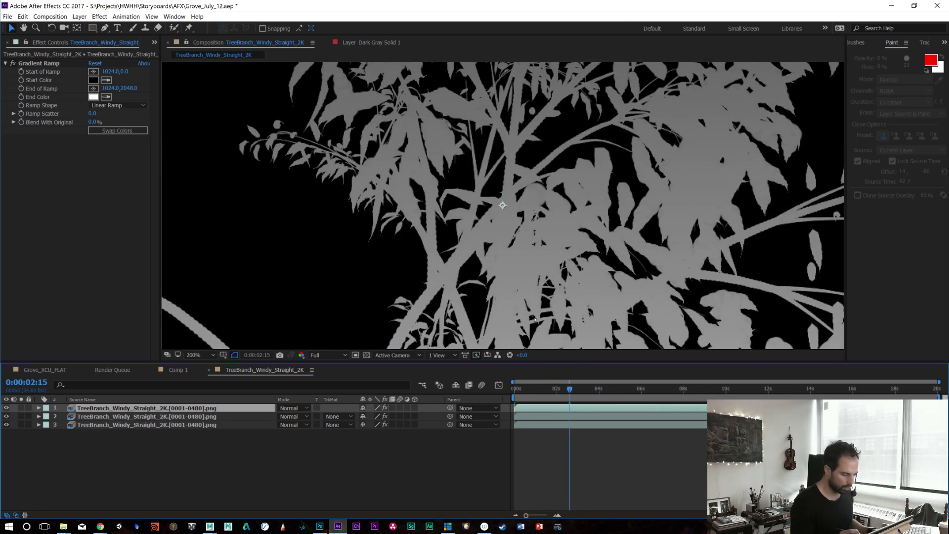
pyautogui.press('space')
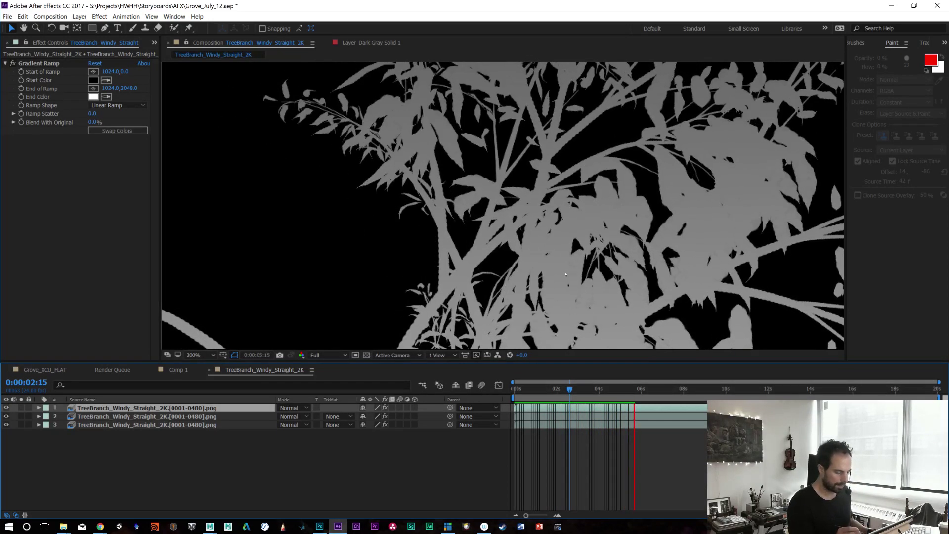
pyautogui.press('space')
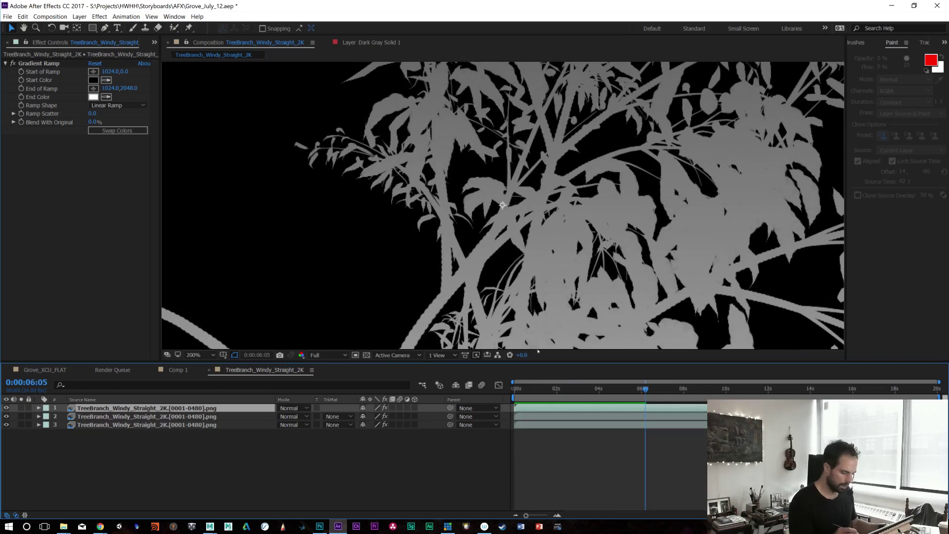
pyautogui.press(',')
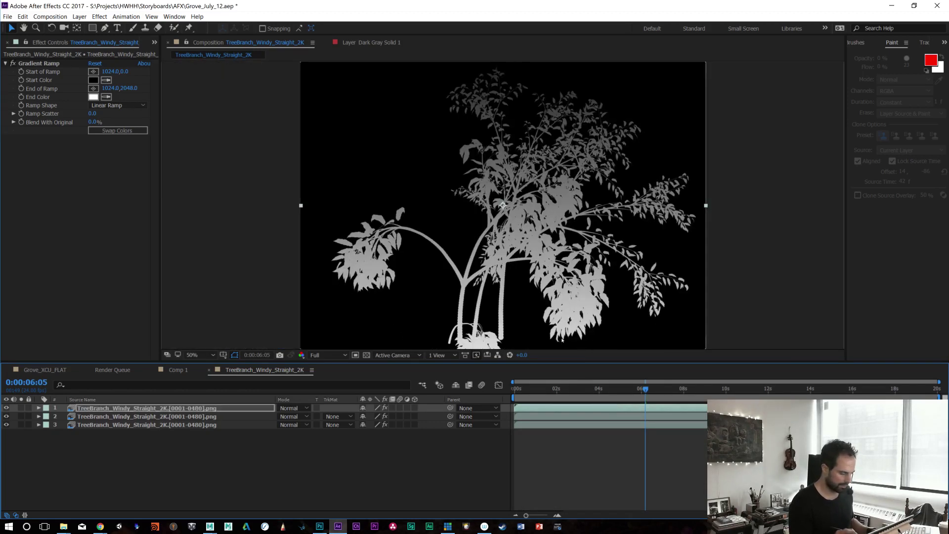
pyautogui.press('space')
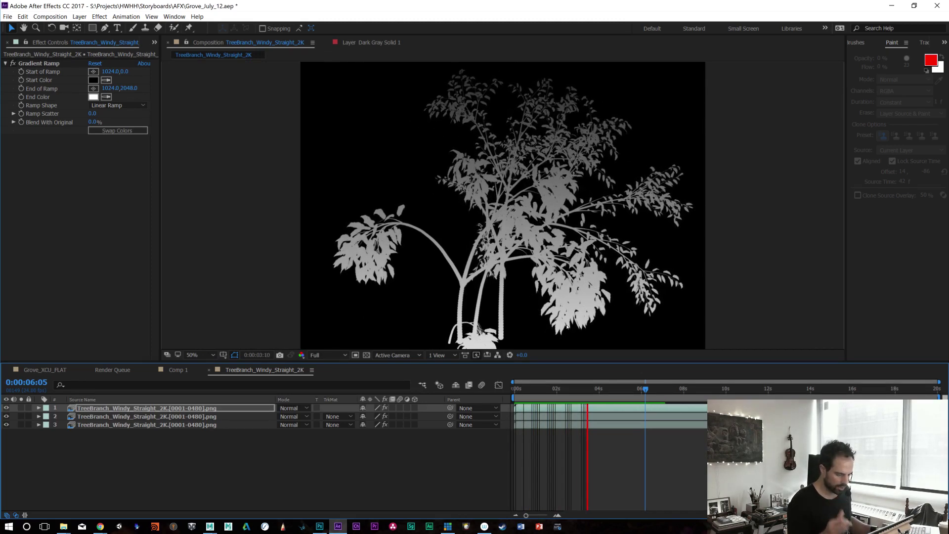
pyautogui.click(595, 390)
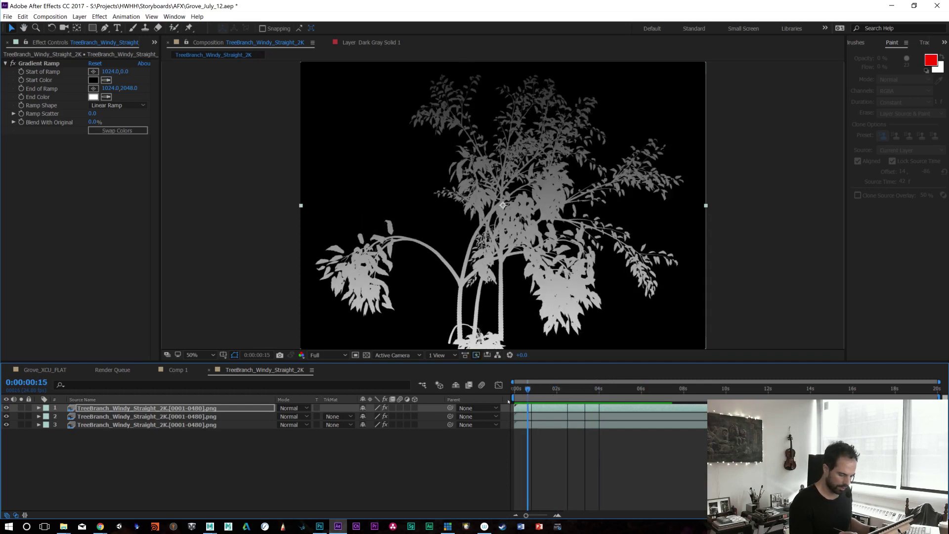
pyautogui.press('Home')
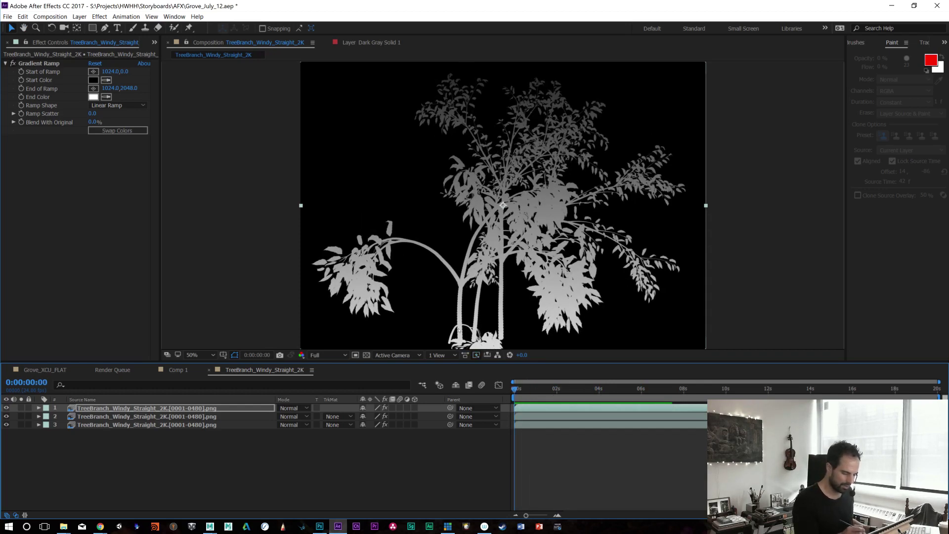
# Step: Delete the Gradient Ramp effect from each of the three tree layers
pyautogui.press('Escape')
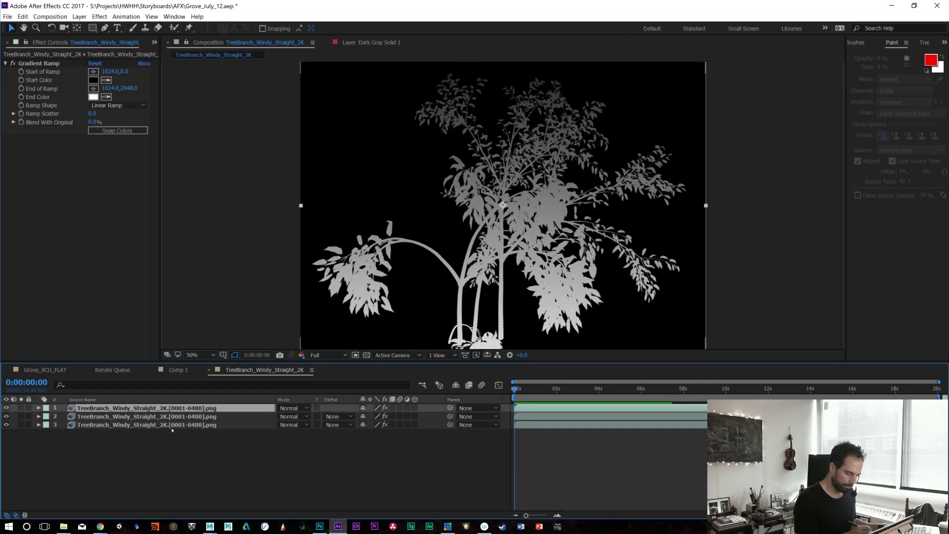
pyautogui.keyDown('shift'); pyautogui.click(176, 425); pyautogui.keyUp('shift')
pyautogui.click(51, 133)
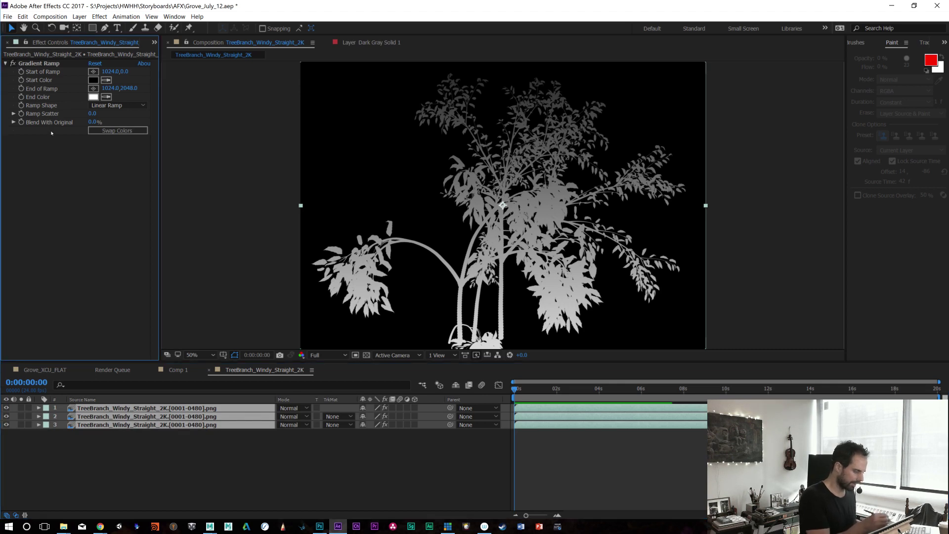
pyautogui.click(40, 63)
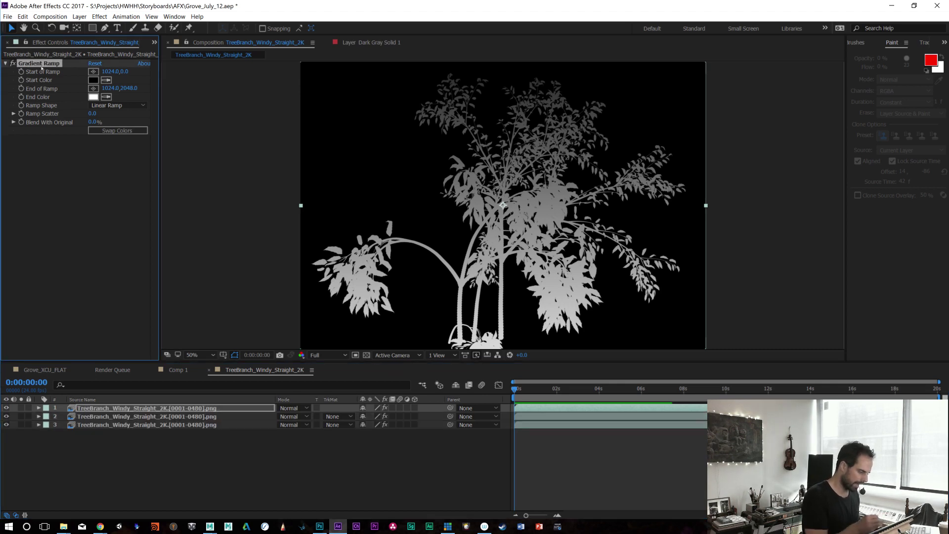
pyautogui.press('Delete')
pyautogui.click(135, 416)
pyautogui.click(39, 63)
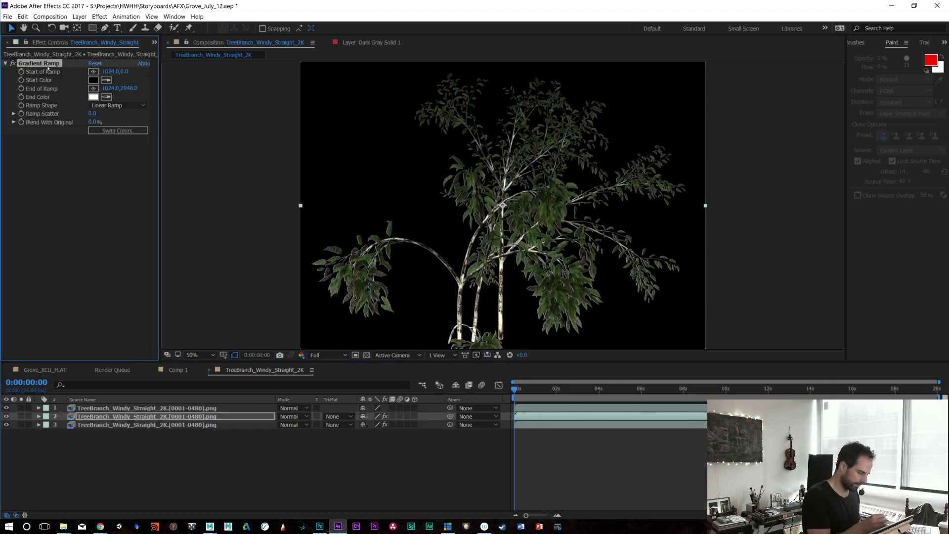
pyautogui.press('Delete')
pyautogui.click(112, 424)
pyautogui.click(33, 63)
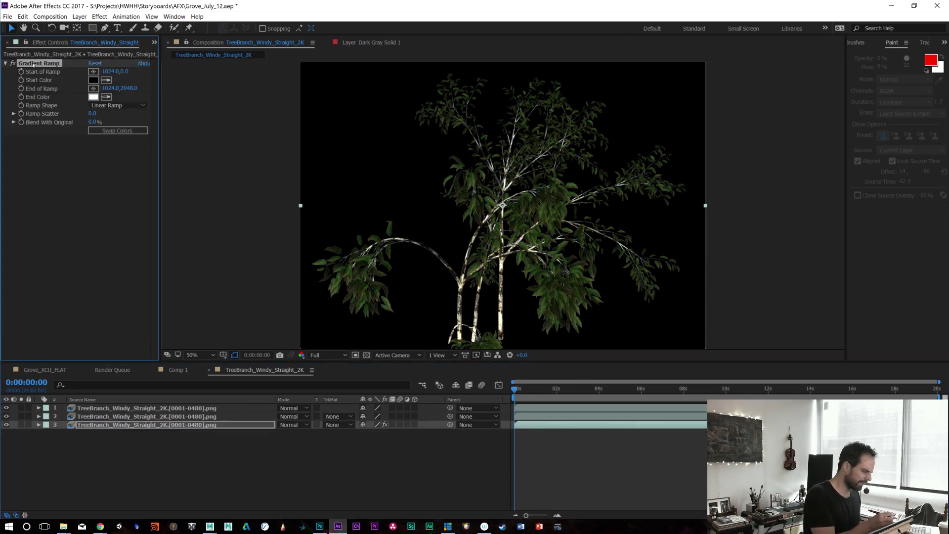
pyautogui.press('Delete')
pyautogui.click(153, 44)
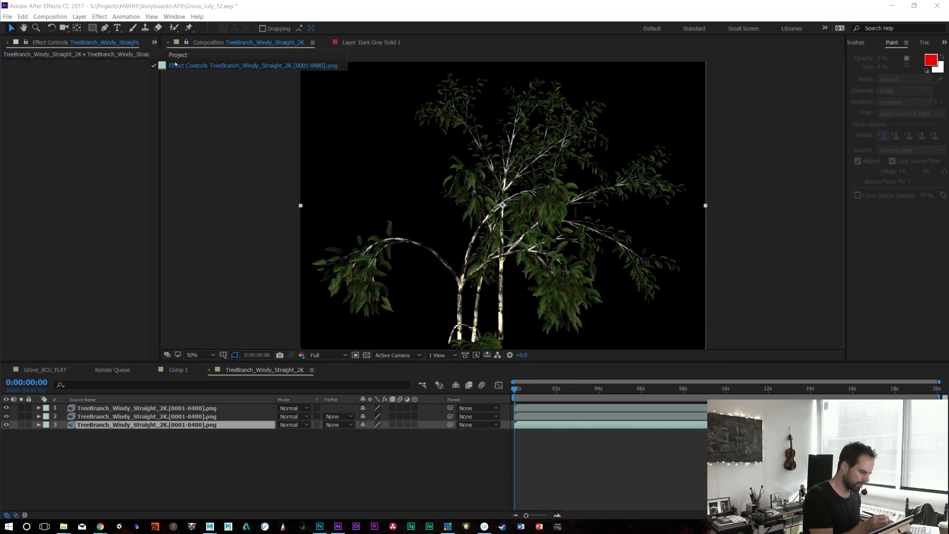
# Step: Nest the TreeBranch_Windy_Straight_2K comp inside a new composition
pyautogui.click(181, 56)
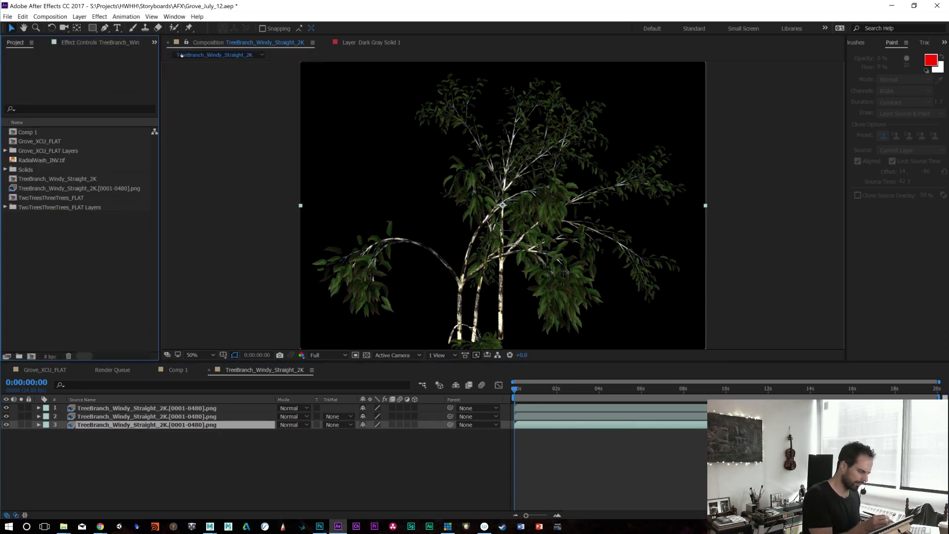
pyautogui.click(64, 179)
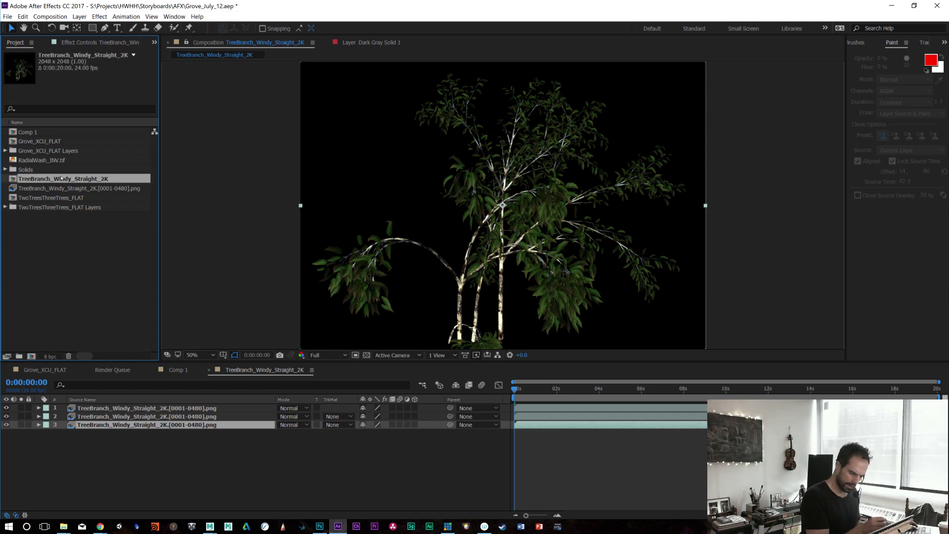
pyautogui.moveTo(32, 357); pyautogui.dragTo(33, 356)
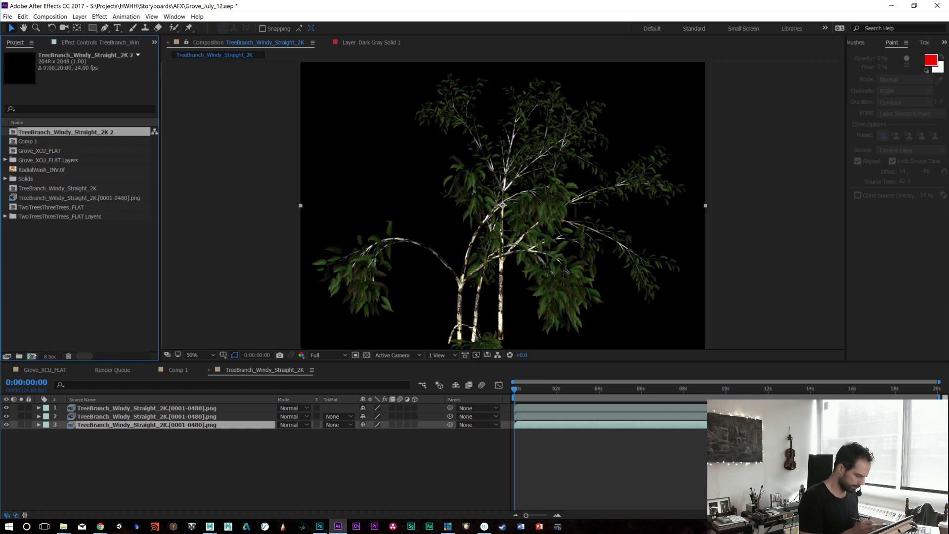
# Step: Apply Generate > Gradient Ramp to the tree layer, turning it into a grey silhouette
pyautogui.rightClick(133, 410)
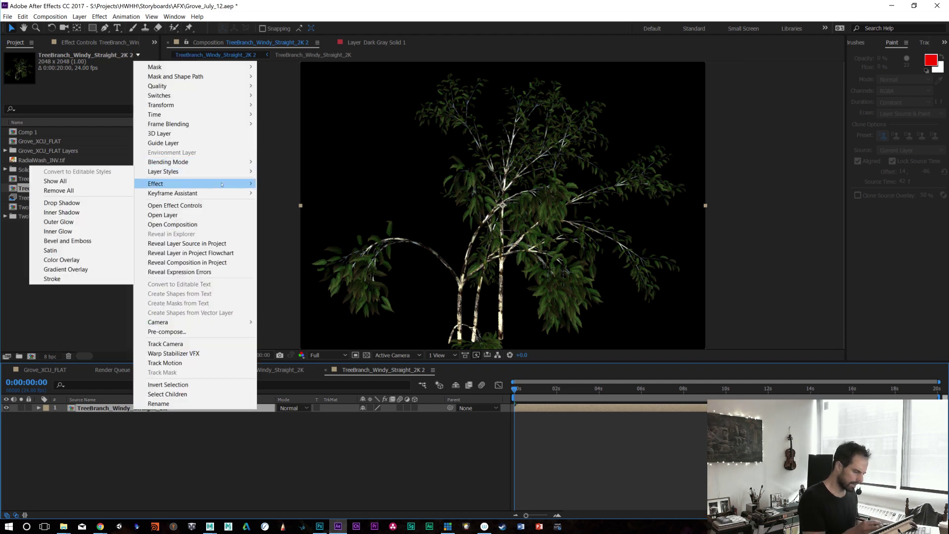
pyautogui.moveTo(220, 183)
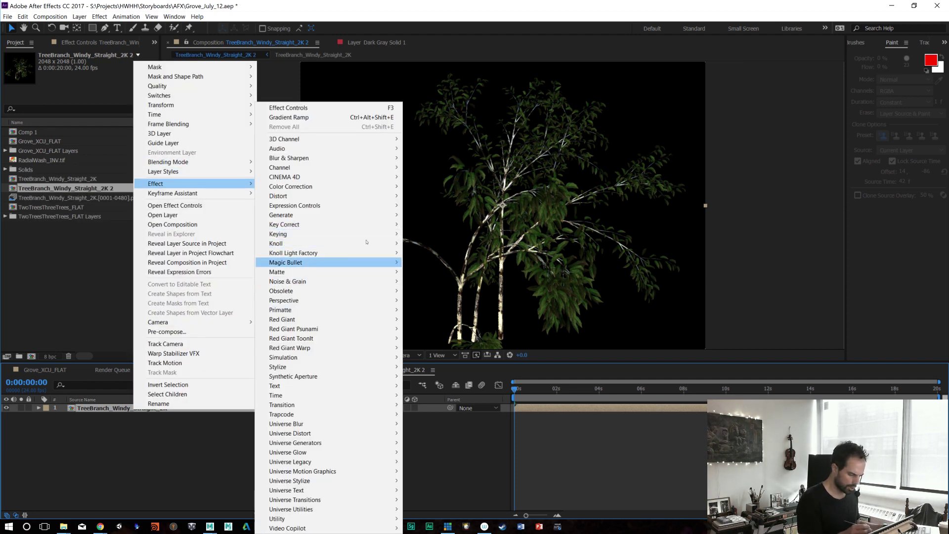
pyautogui.moveTo(374, 217)
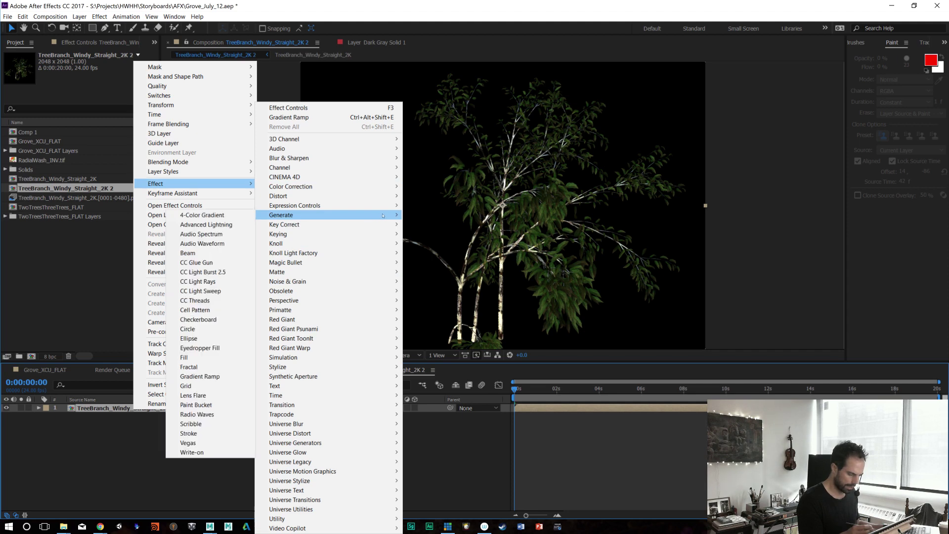
pyautogui.click(218, 376)
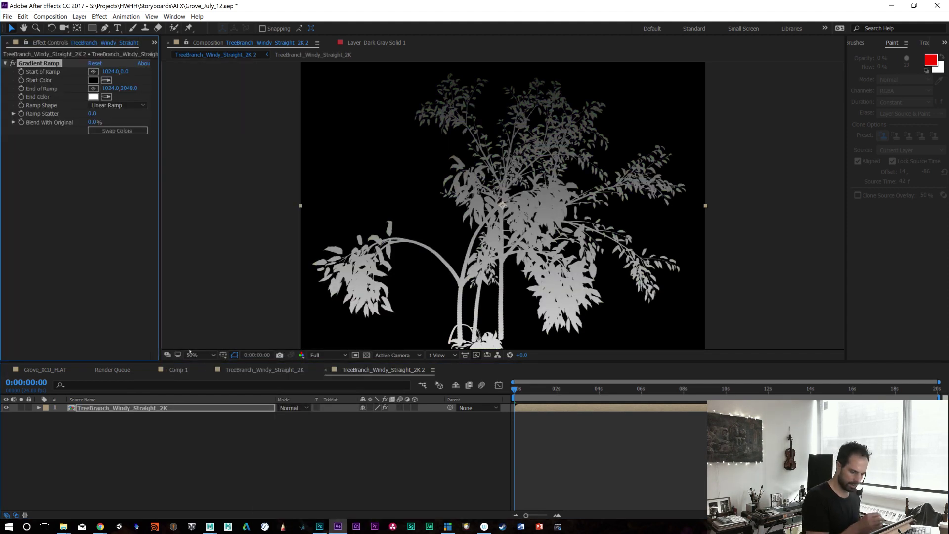
# Step: Move the ramp start to the tree's base (816,1922) and the end above the treetop (1428,44)
pyautogui.moveTo(525, 184); pyautogui.dragTo(519, 163)
pyautogui.click(94, 73)
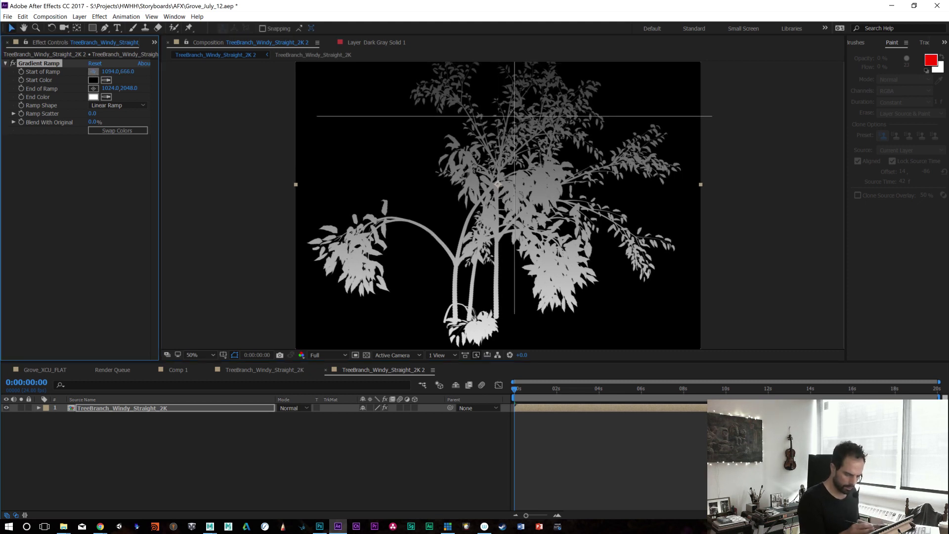
pyautogui.click(513, 107)
pyautogui.press('space')
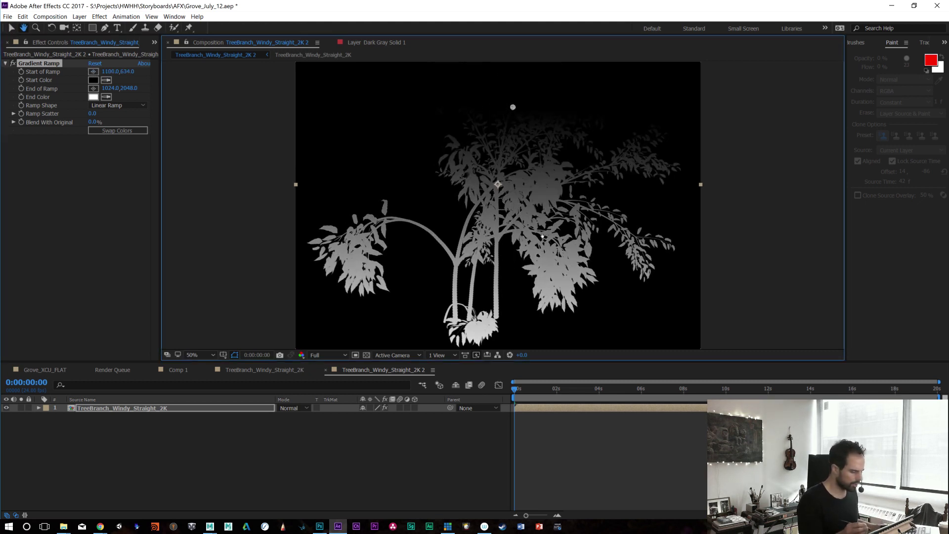
pyautogui.press(',')
pyautogui.press(',')
pyautogui.moveTo(508, 157); pyautogui.dragTo(541, 120)
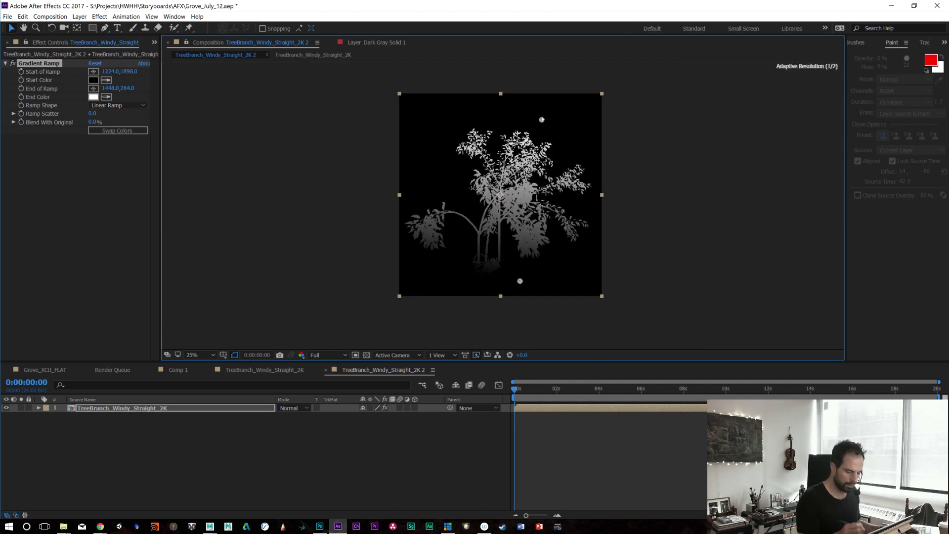
pyautogui.moveTo(519, 281); pyautogui.dragTo(479, 282)
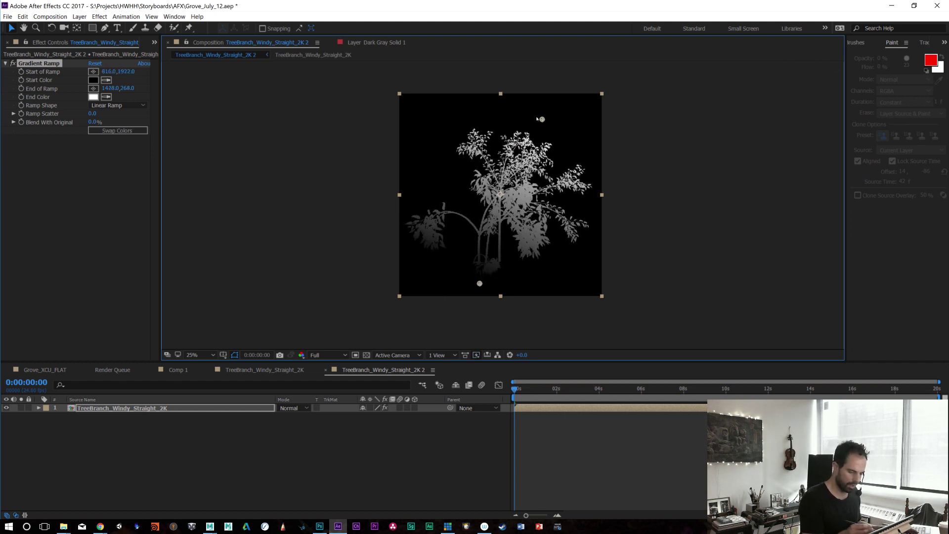
pyautogui.moveTo(530, 111)
pyautogui.mouseDown()
pyautogui.moveTo(544, 88)
pyautogui.moveTo(540, 97)
pyautogui.mouseUp()
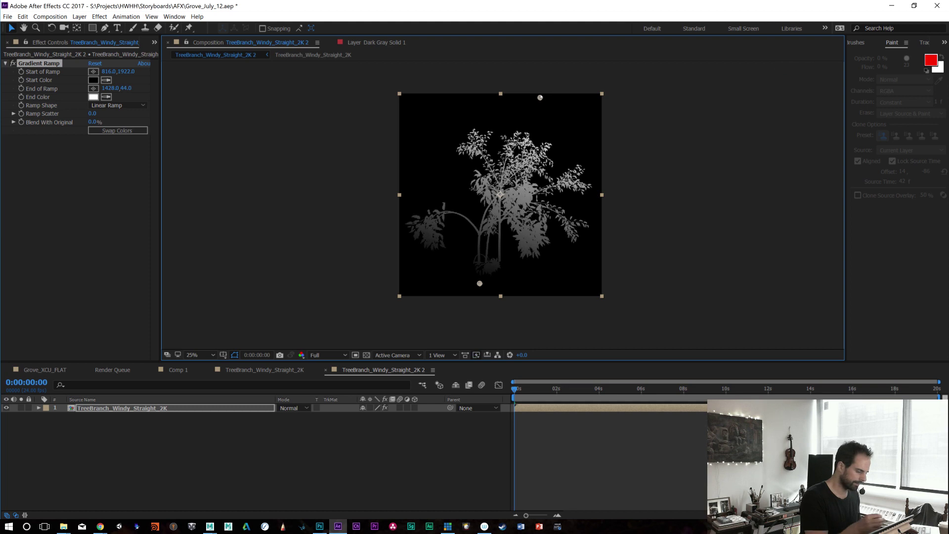
pyautogui.click(93, 97)
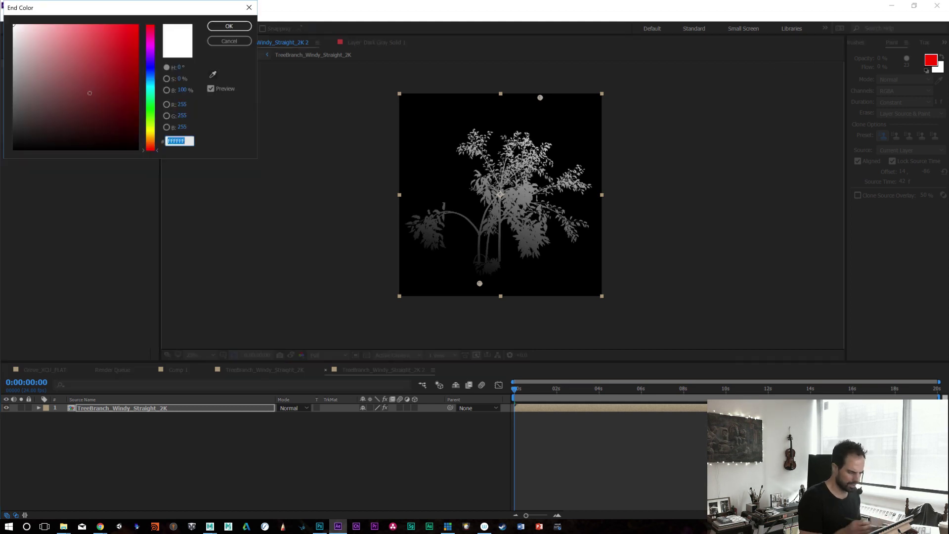
# Step: Give the ramp a yellow end colour and a muted teal start colour
pyautogui.moveTo(151, 124); pyautogui.dragTo(151, 131)
pyautogui.click(124, 28)
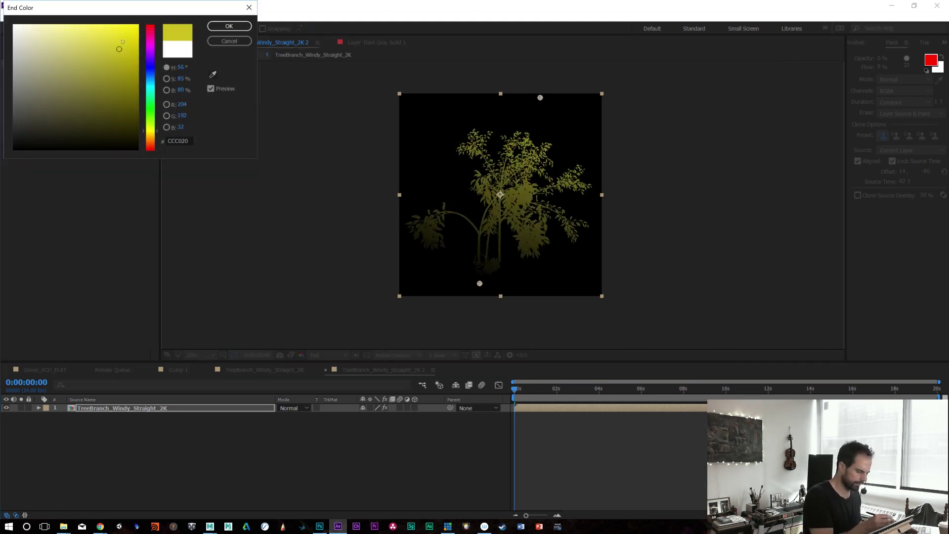
pyautogui.click(123, 37)
pyautogui.click(229, 25)
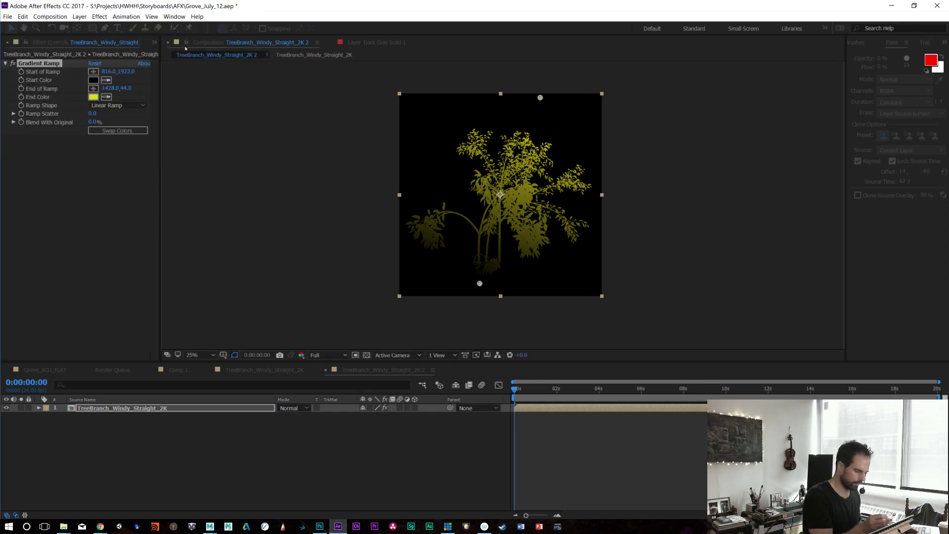
pyautogui.click(93, 81)
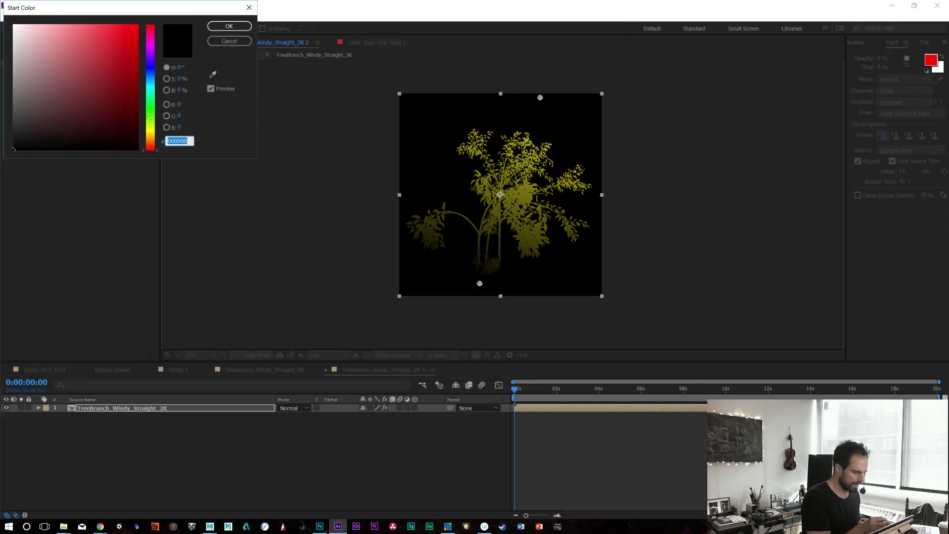
pyautogui.click(151, 114)
pyautogui.click(117, 109)
pyautogui.click(77, 111)
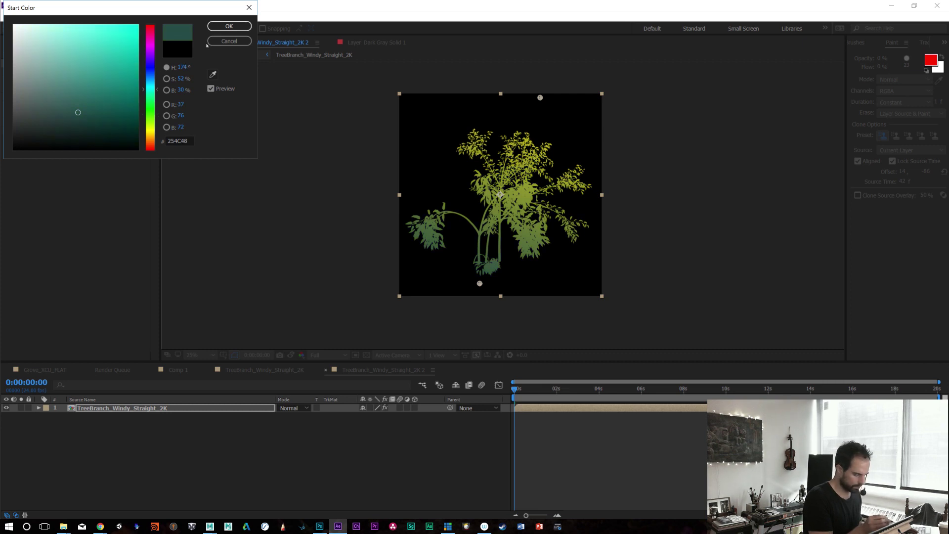
pyautogui.click(229, 27)
# Step: Change the end colour to mid green 5E8532 and fine-tune the ramp end and start points
pyautogui.click(93, 97)
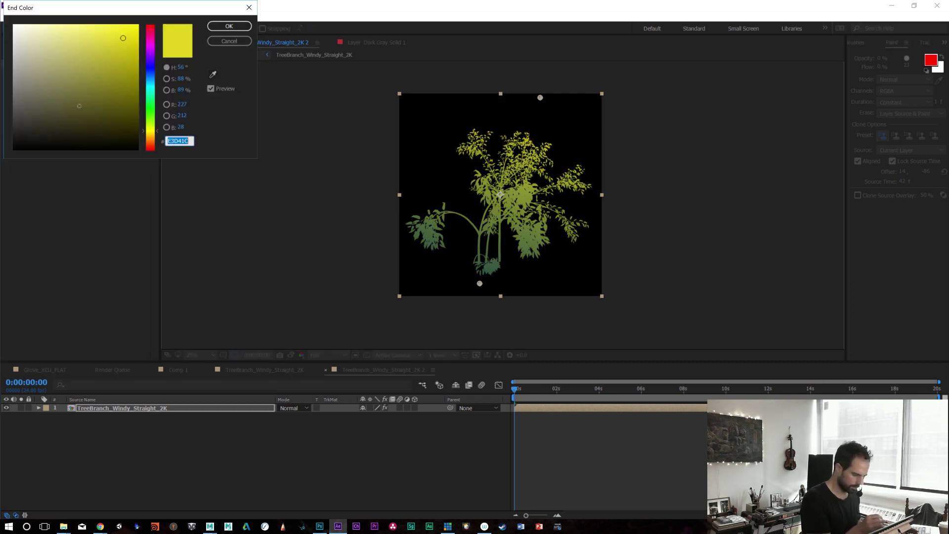
pyautogui.click(149, 119)
pyautogui.click(90, 84)
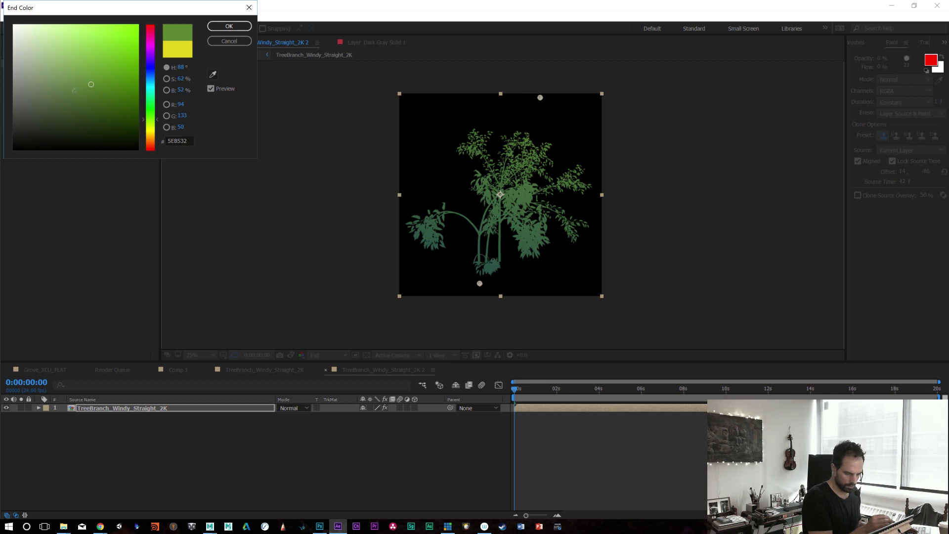
pyautogui.click(220, 28)
pyautogui.moveTo(540, 97); pyautogui.dragTo(581, 74)
pyautogui.moveTo(479, 283); pyautogui.dragTo(487, 278)
# Step: Darken the start colour to near-black teal 122523 and check it at several zoom levels
pyautogui.click(97, 81)
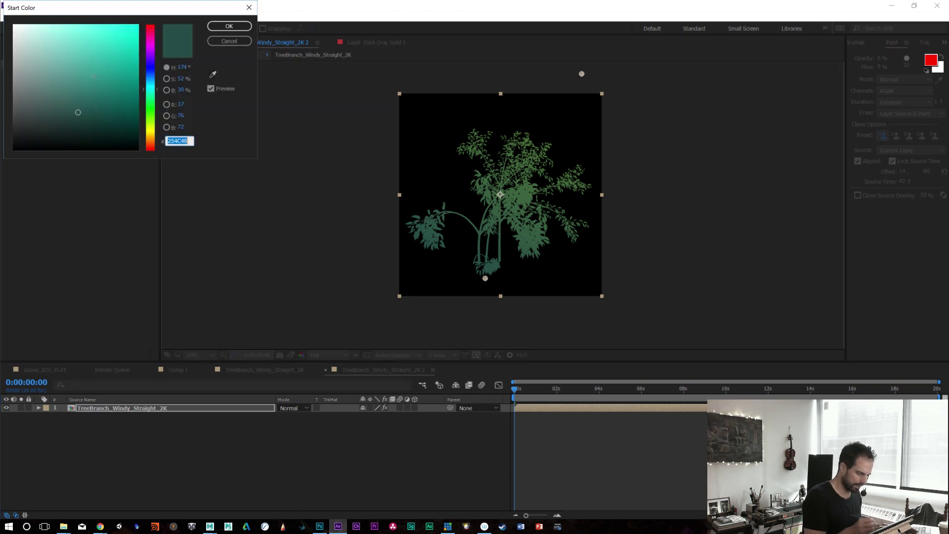
pyautogui.click(76, 129)
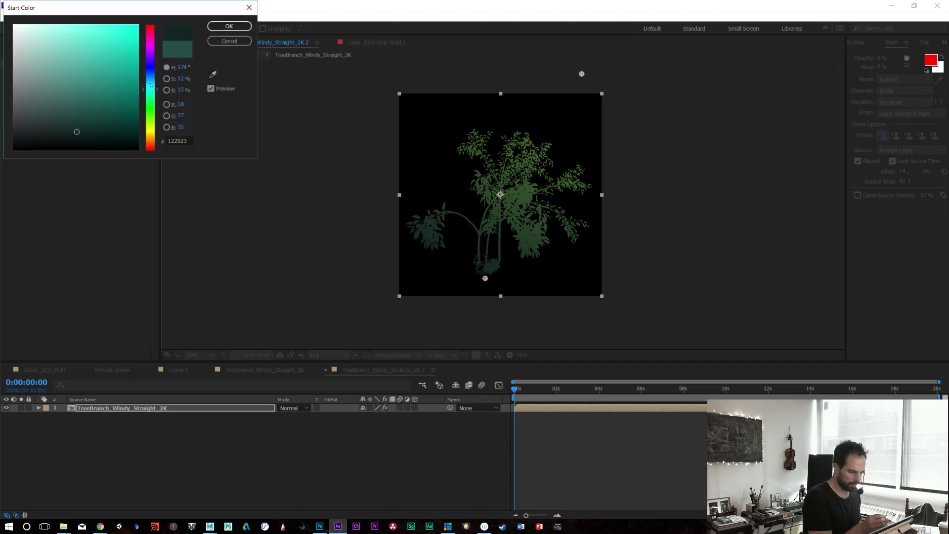
pyautogui.click(229, 26)
pyautogui.press('.')
pyautogui.press('.')
pyautogui.press(',')
pyautogui.press(',')
pyautogui.press(',')
pyautogui.press(',')
pyautogui.press('.')
pyautogui.press('.')
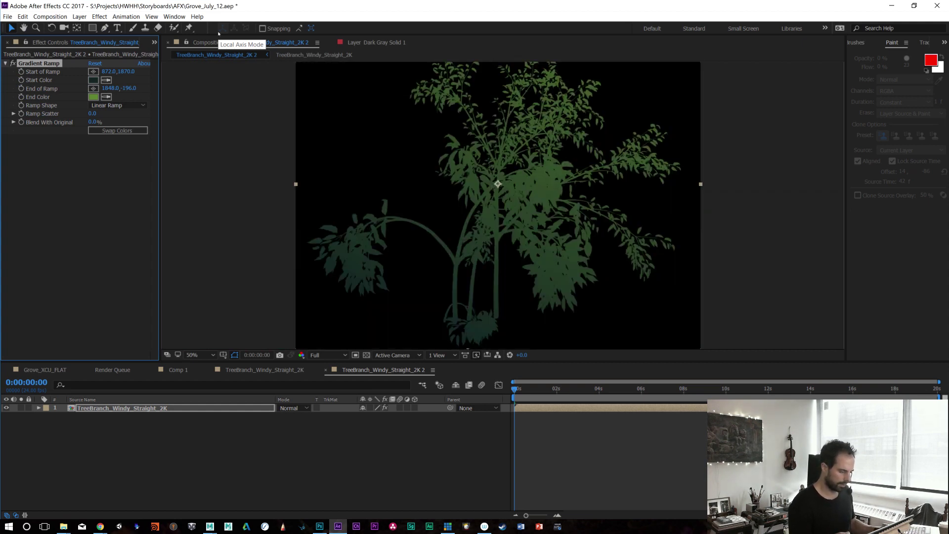
# Step: Add Adjustment Layer 1 above the tree with Effect > Time > Posterize Time, then preview the animation
pyautogui.click(114, 408)
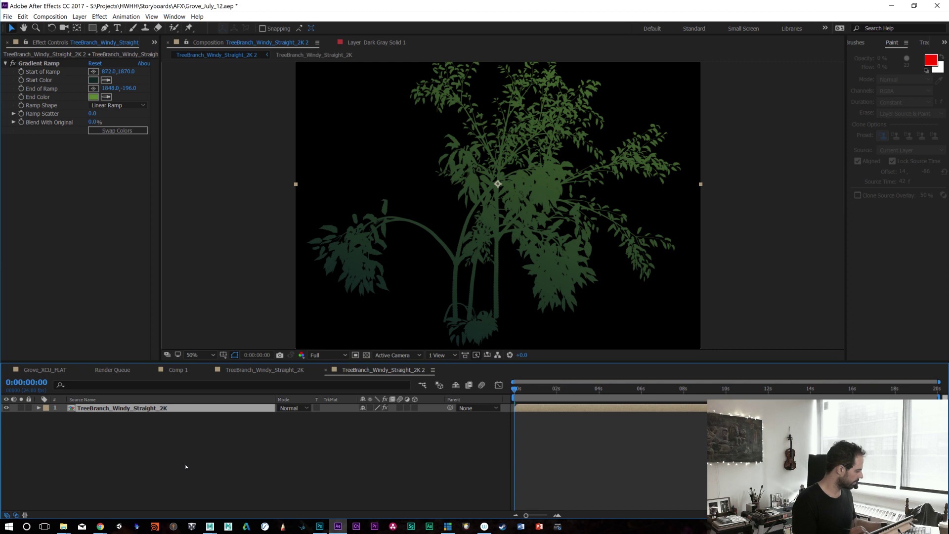
pyautogui.hotkey('ctrl', 'alt', 'y')
pyautogui.rightClick(74, 237)
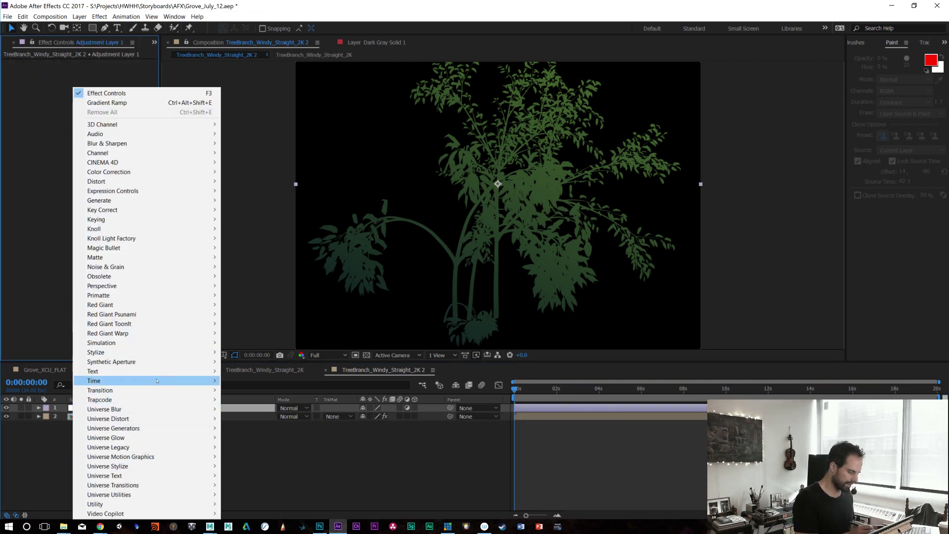
pyautogui.moveTo(157, 381)
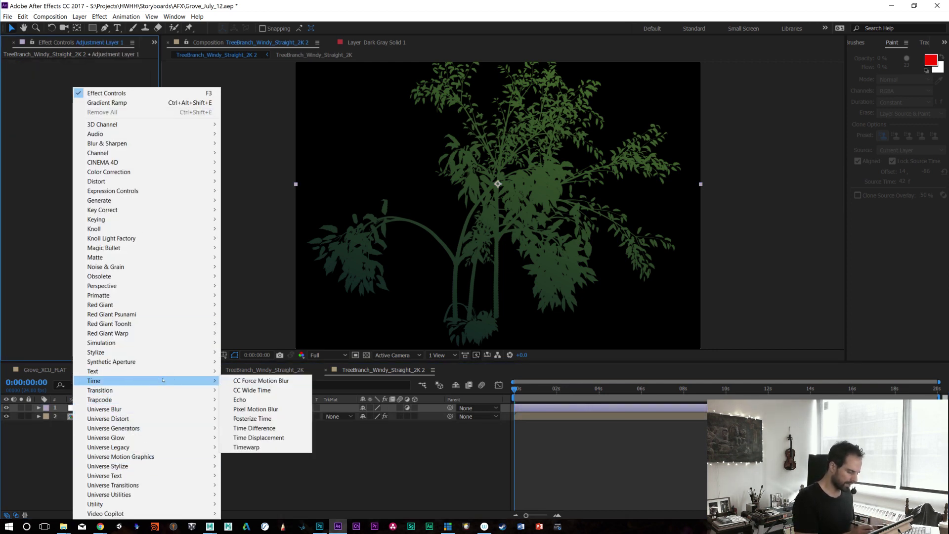
pyautogui.click(269, 419)
pyautogui.click(94, 72)
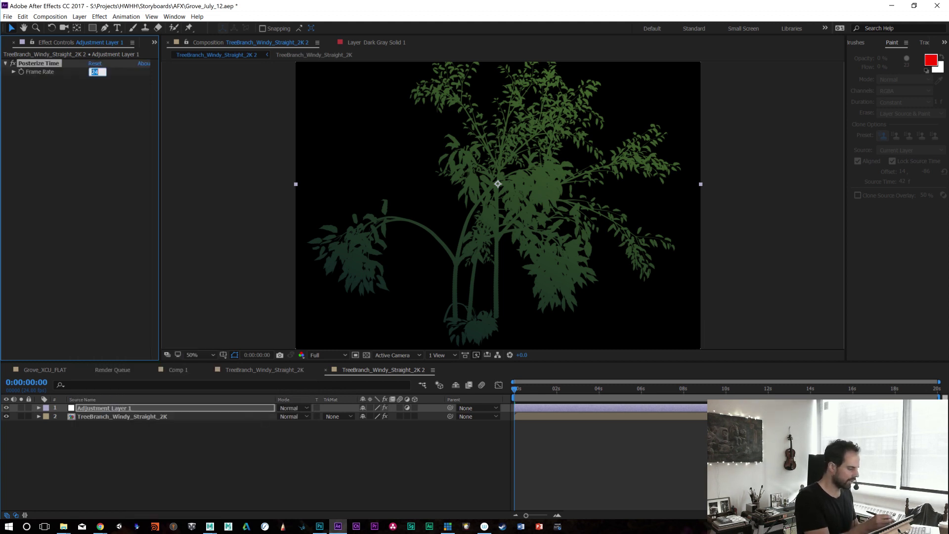
pyautogui.press('space')
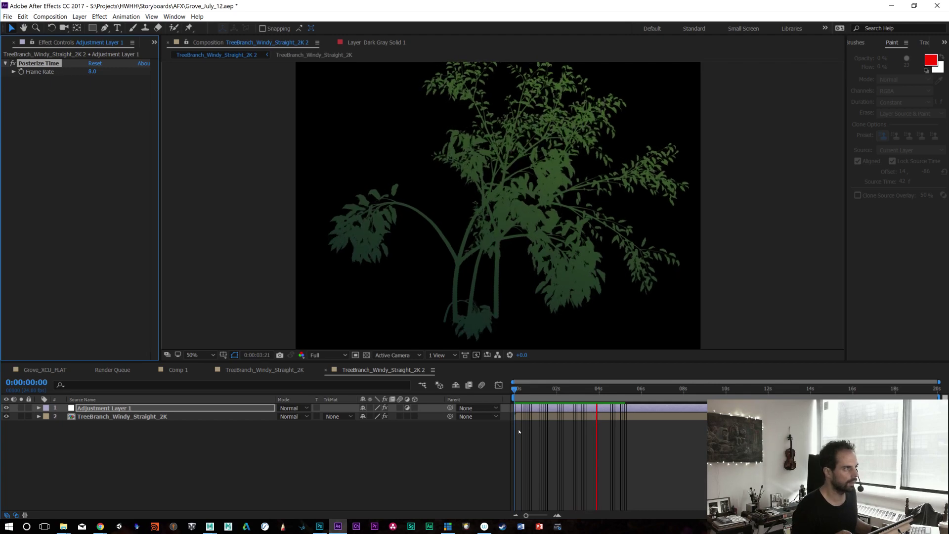
pyautogui.press('space')
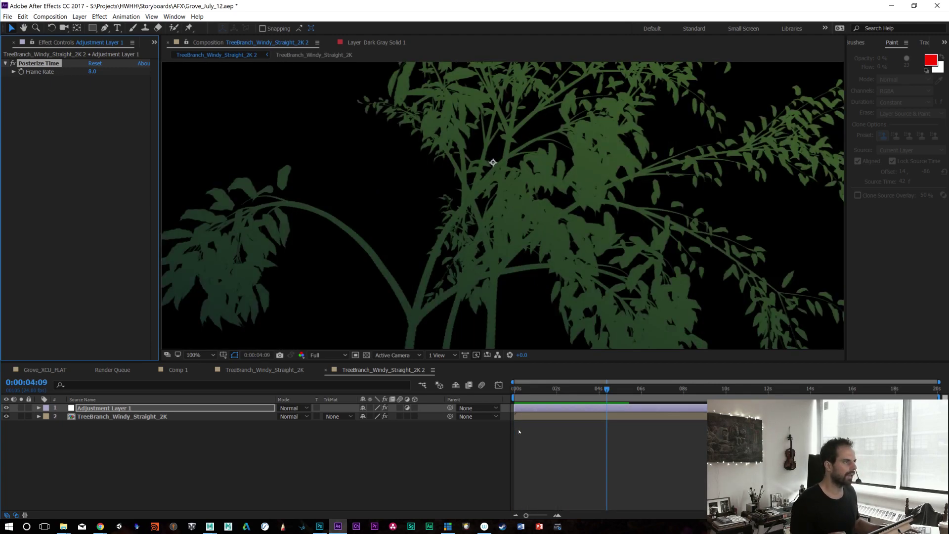
# Step: Replay the posterized tree animation preview several times
pyautogui.press('space')
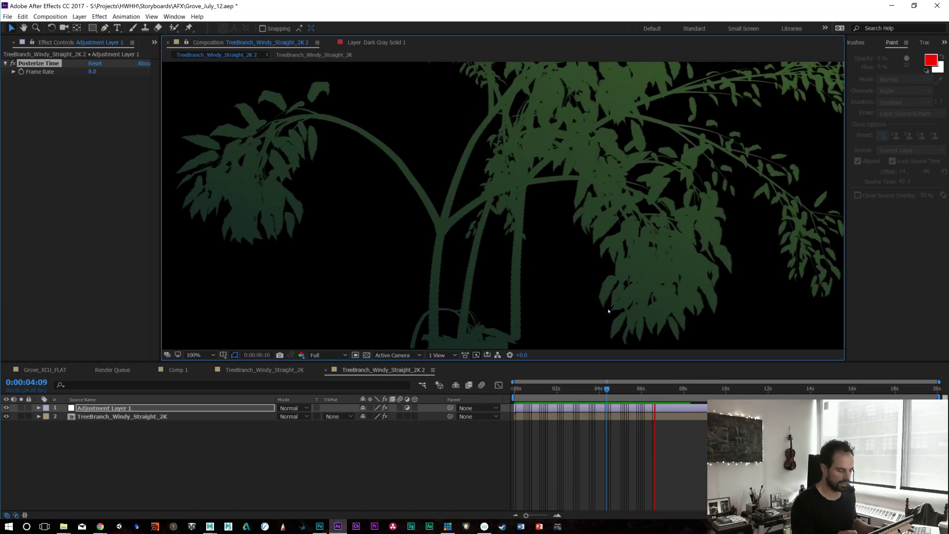
pyautogui.press('space')
pyautogui.press('space')
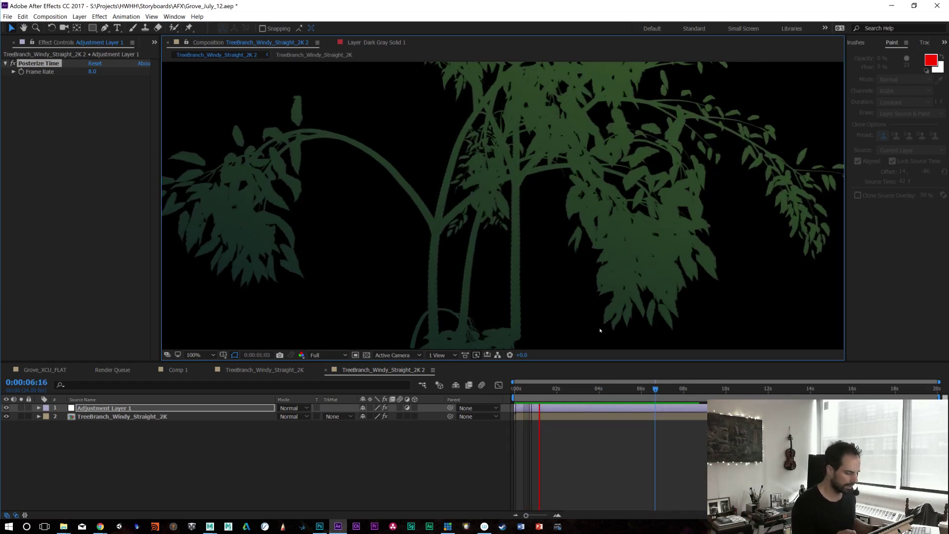
pyautogui.press('space')
pyautogui.press(',')
pyautogui.press(',')
pyautogui.press(',')
pyautogui.press(',')
pyautogui.press('.')
pyautogui.press('.')
pyautogui.press('space')
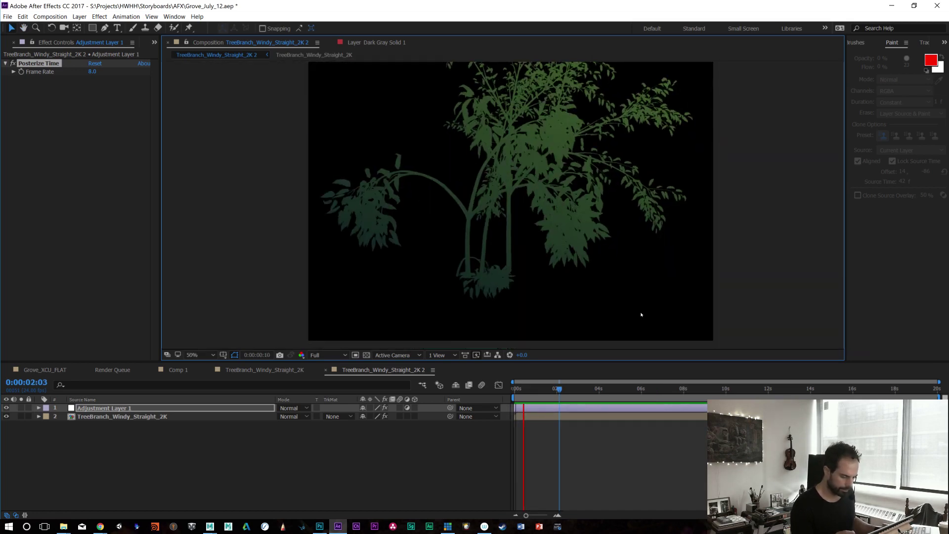
pyautogui.press('space')
# Step: Try Posterize Time frame rates of 4 and then 6, previewing each
pyautogui.click(92, 72)
pyautogui.write('4')
pyautogui.press('Return')
pyautogui.press('space')
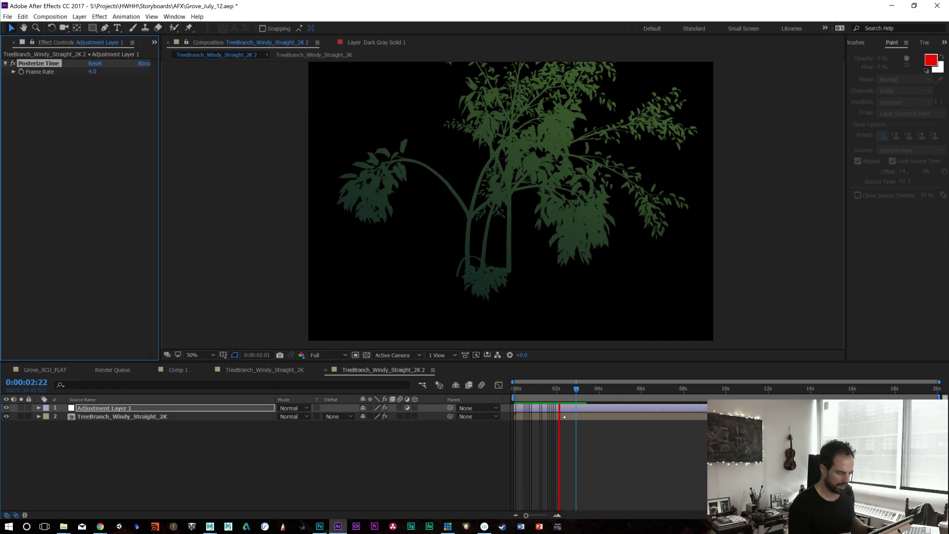
pyautogui.click(92, 71)
pyautogui.write('6')
pyautogui.press('Return')
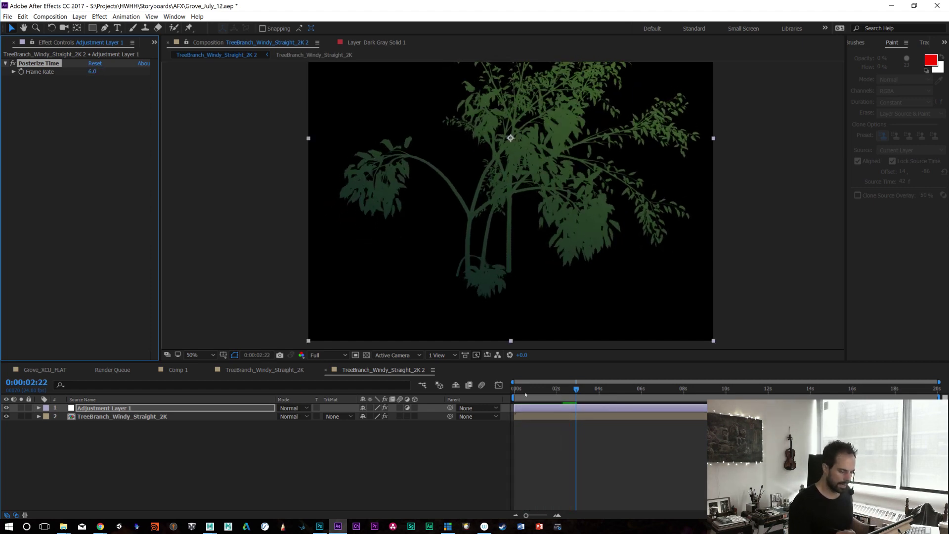
pyautogui.press('space')
pyautogui.press('space')
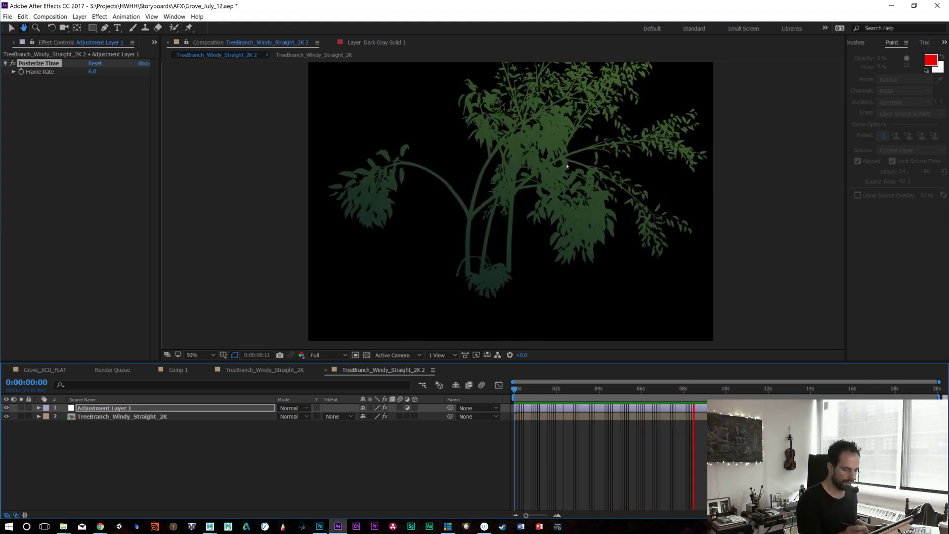
pyautogui.press('space')
# Step: Set the Posterize Time frame rate to 8 and bring Maya to the front
pyautogui.click(91, 72)
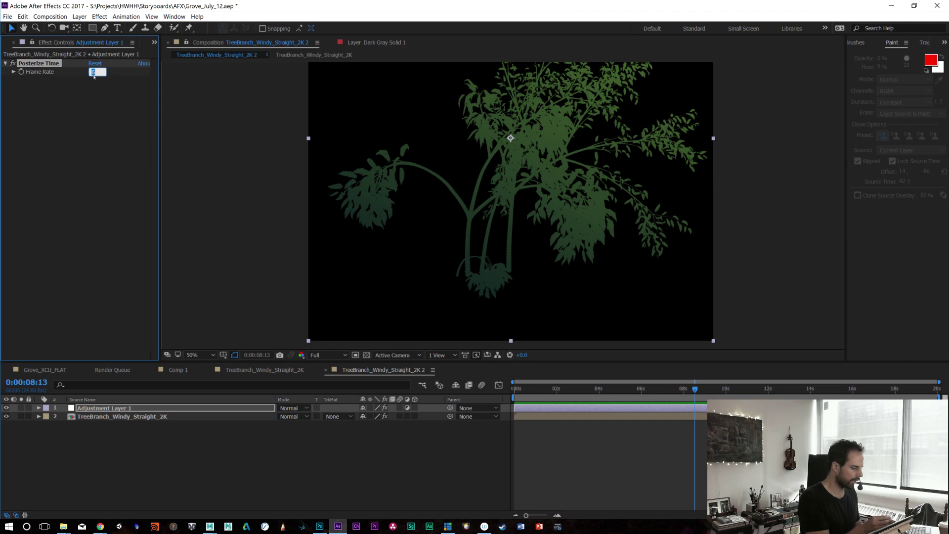
pyautogui.write('8')
pyautogui.press('Return')
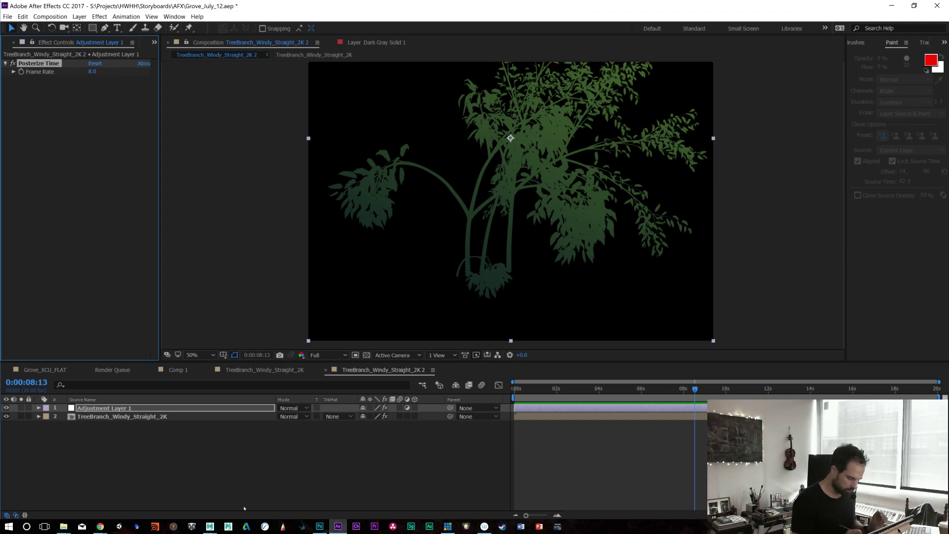
pyautogui.moveTo(209, 525)
pyautogui.click(269, 487)
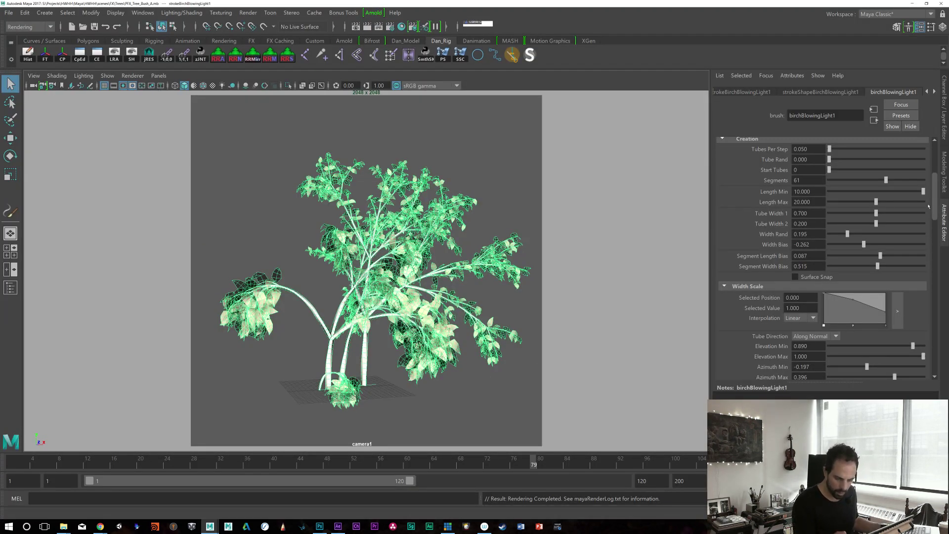
# Step: Set the birch brush profile to Softness 0 and Stamp Density 10, then render the current frame
pyautogui.scroll(5, 929, 207)
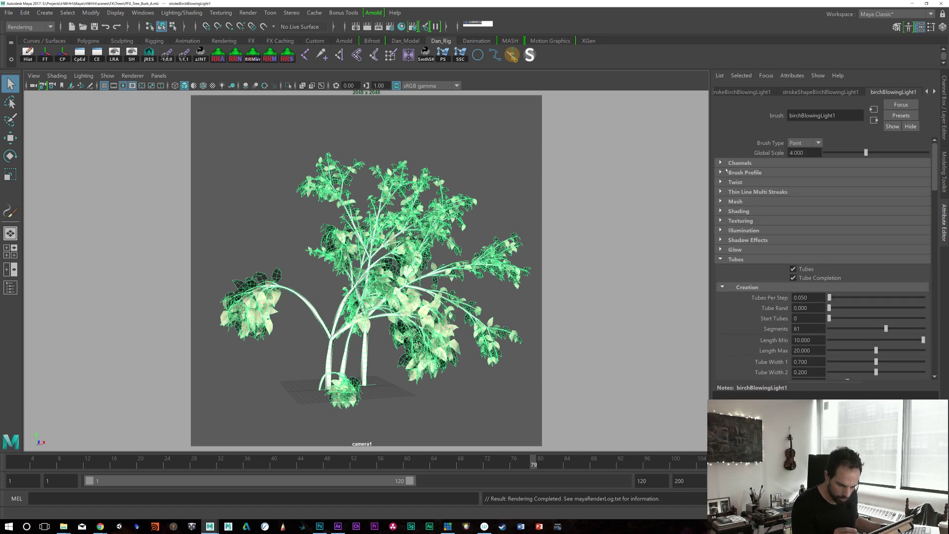
pyautogui.click(720, 172)
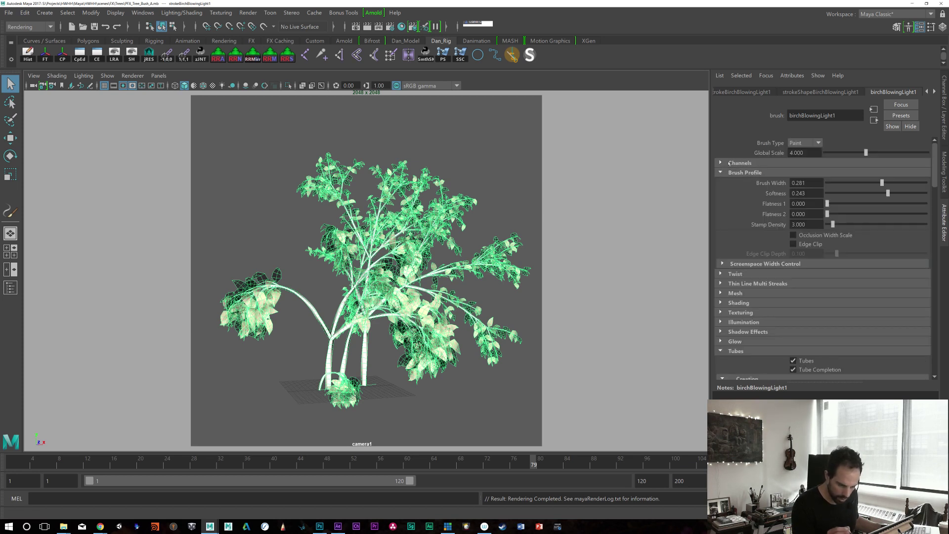
pyautogui.moveTo(887, 193); pyautogui.dragTo(818, 196)
pyautogui.click(814, 192)
pyautogui.write('0')
pyautogui.press('Return')
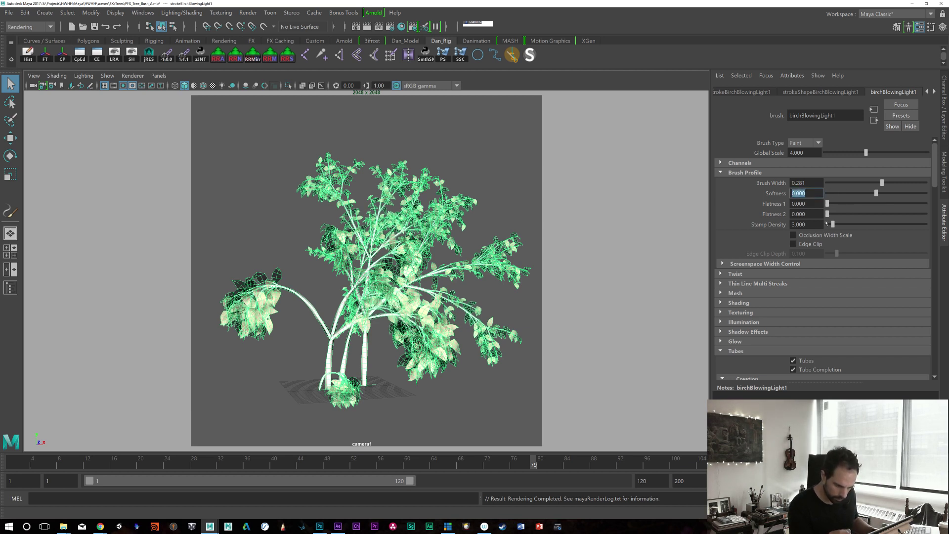
pyautogui.click(806, 224)
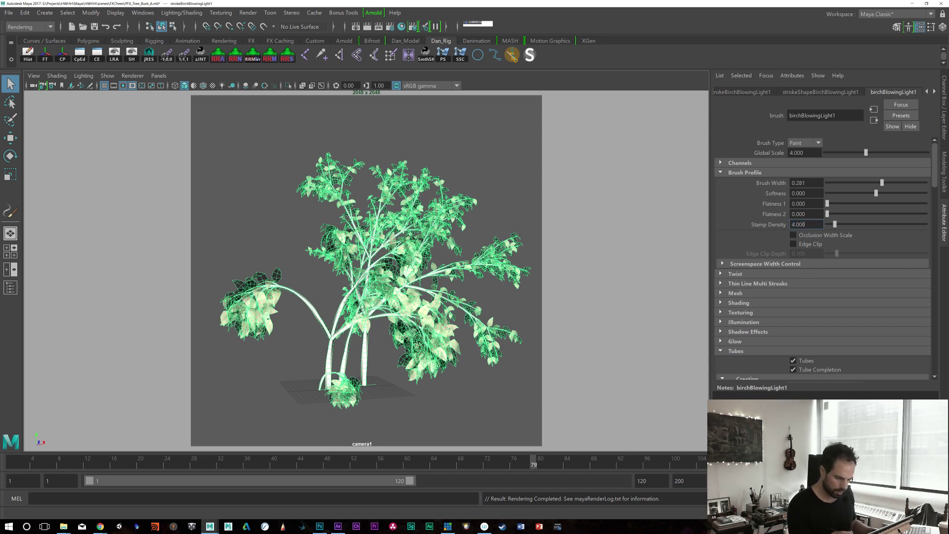
pyautogui.write('10')
pyautogui.press('Return')
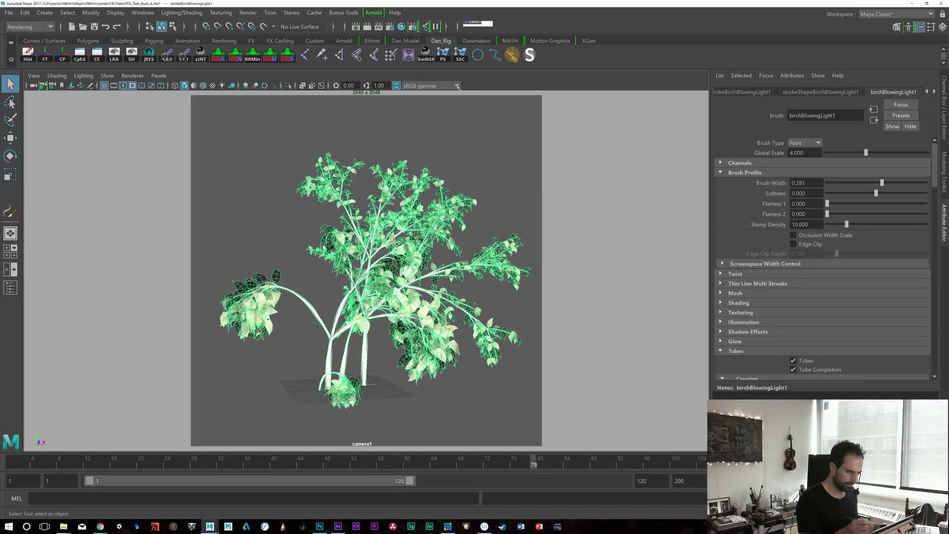
pyautogui.click(367, 26)
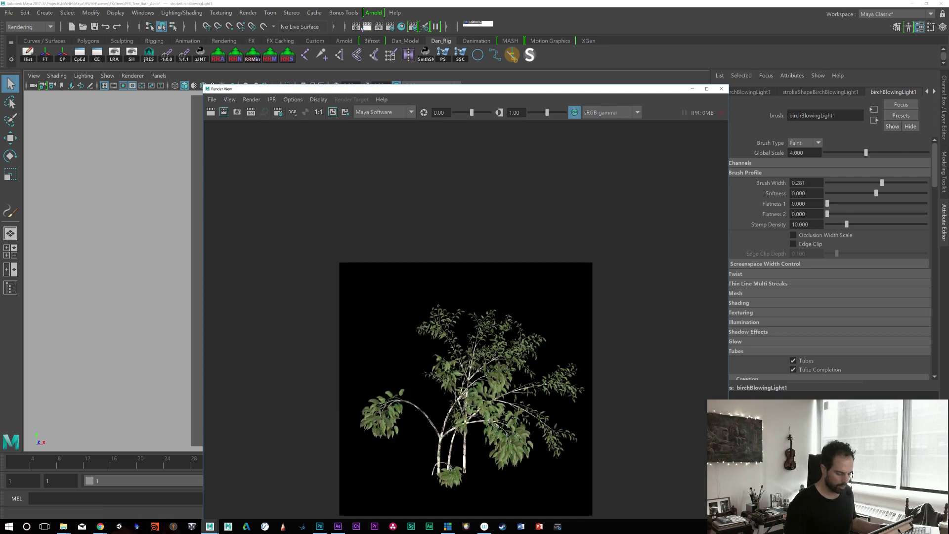
# Step: Maximize the Render View, zoom in to inspect the birch render, then close it
pyautogui.moveTo(560, 92); pyautogui.dragTo(511, 17)
pyautogui.click(659, 11)
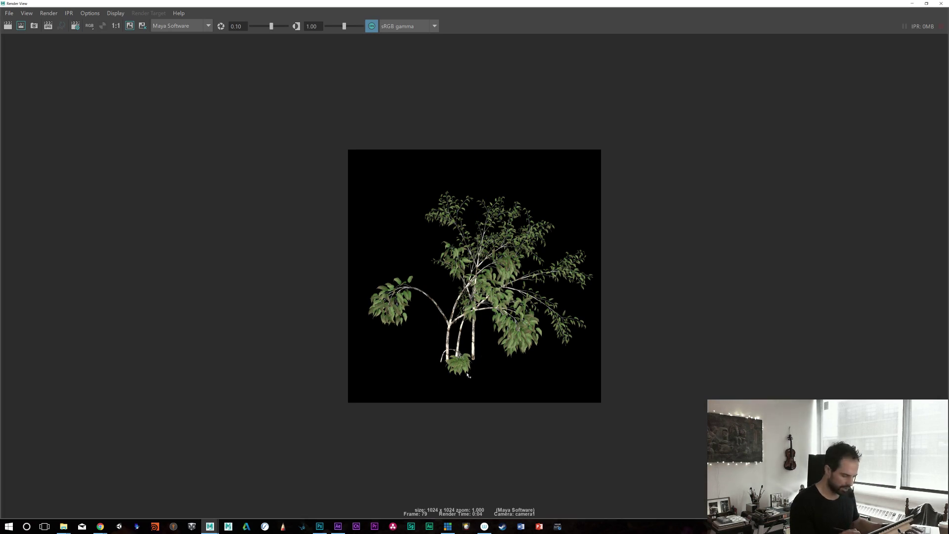
pyautogui.scroll(5, 474, 364)
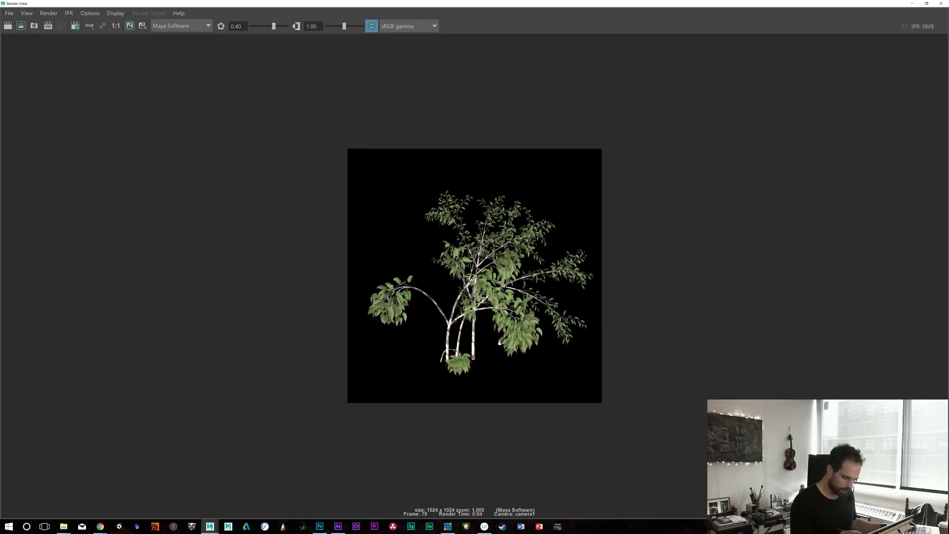
pyautogui.scroll(3, 660, 340)
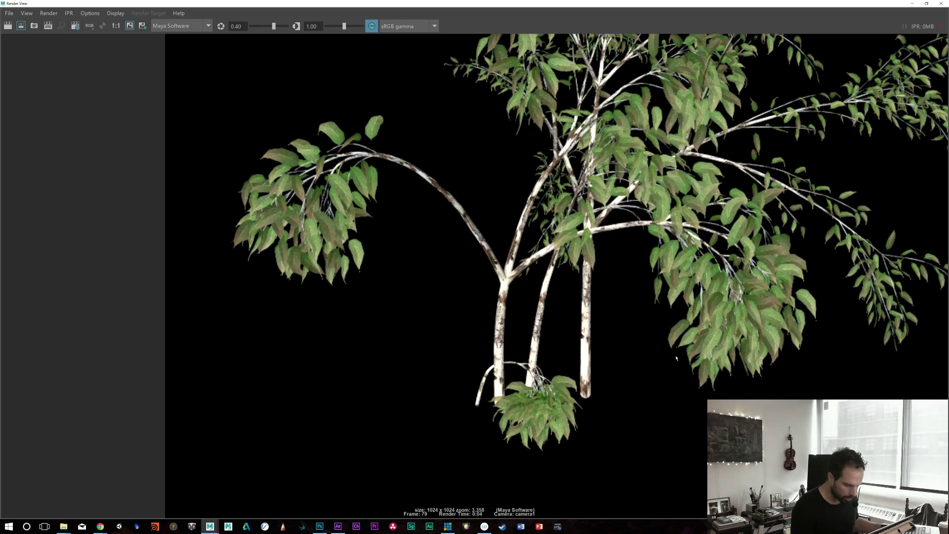
pyautogui.scroll(1, 550, 332)
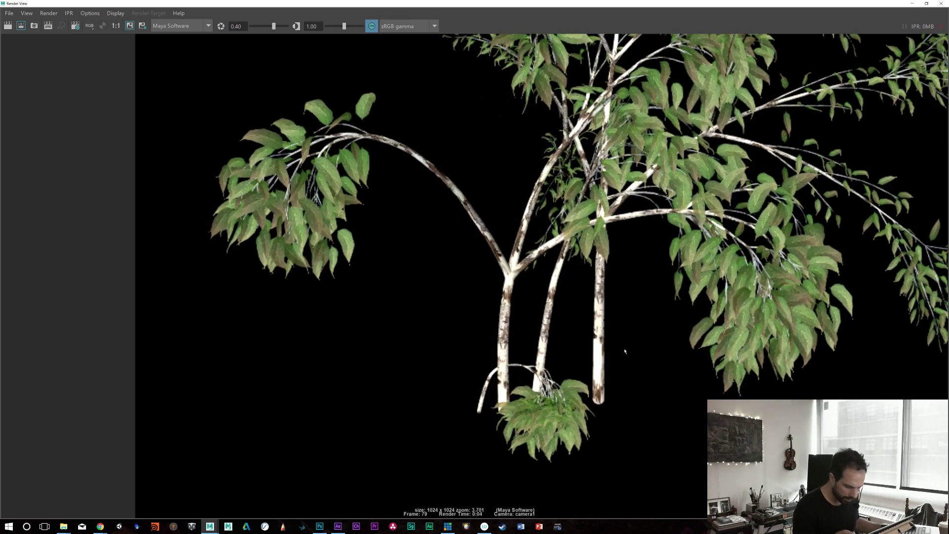
pyautogui.scroll(-3, 686, 335)
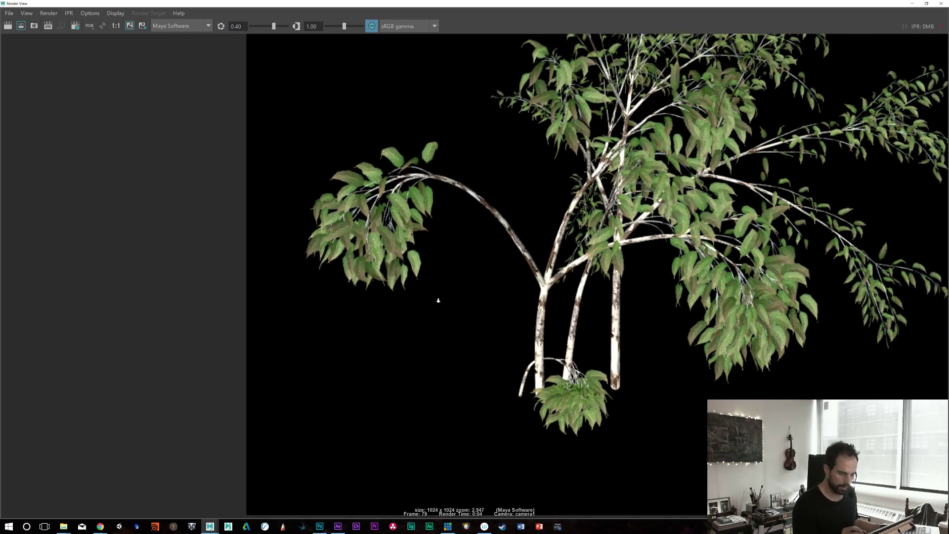
pyautogui.click(939, 4)
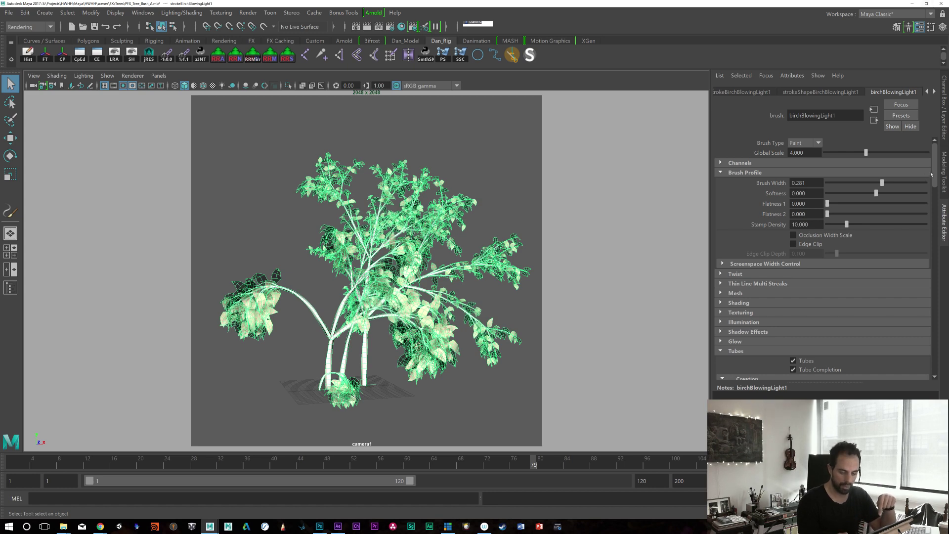
# Step: Lower the birch brush Turbulence to 0.2
pyautogui.scroll(-15, 924, 347)
pyautogui.scroll(-4, 923, 348)
pyautogui.scroll(4, 924, 353)
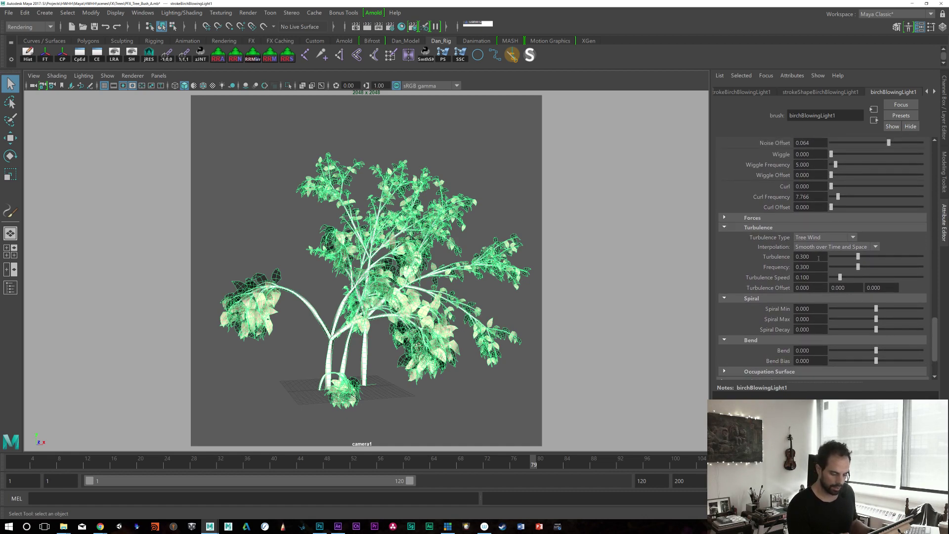
pyautogui.click(816, 256)
pyautogui.write('.2')
pyautogui.press('Return')
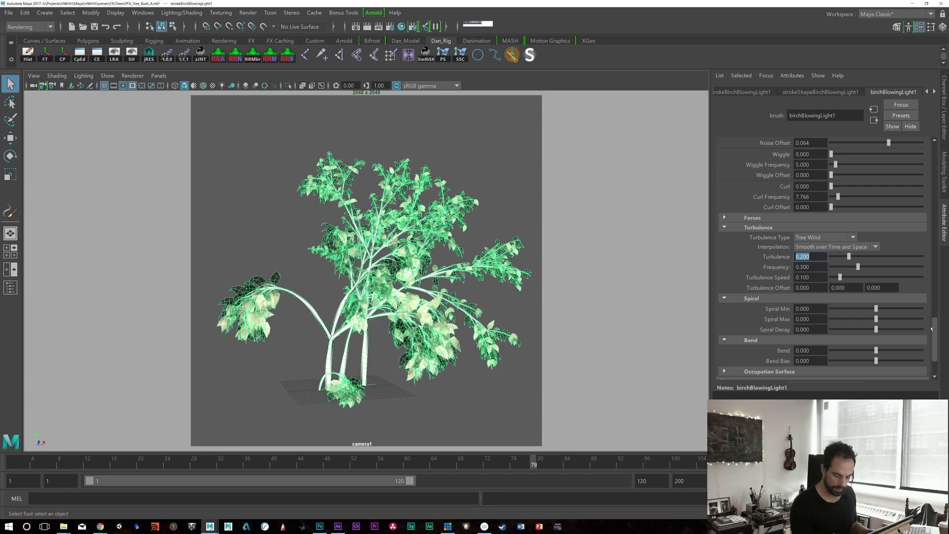
# Step: Expand the Leaves section and scroll down to the Leaf Curl settings
pyautogui.moveTo(932, 291); pyautogui.dragTo(932, 266)
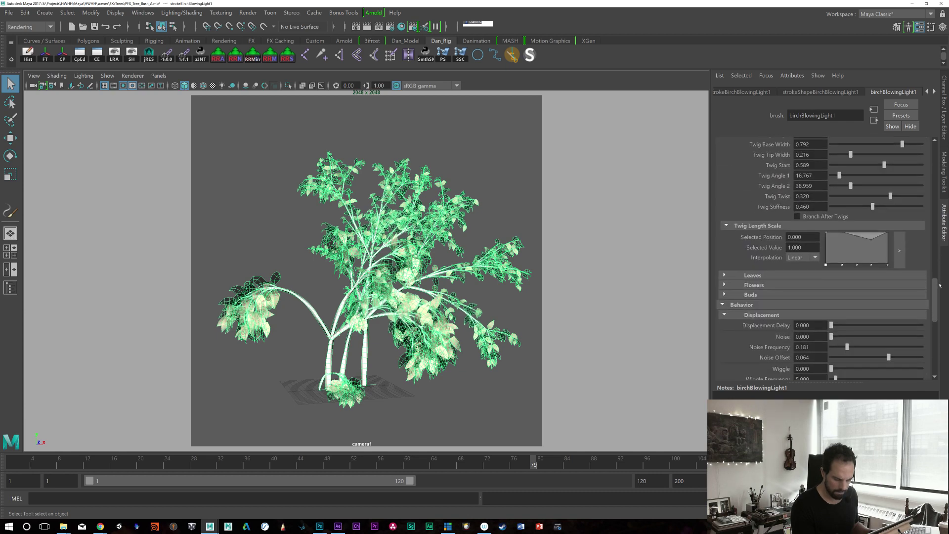
pyautogui.click(725, 316)
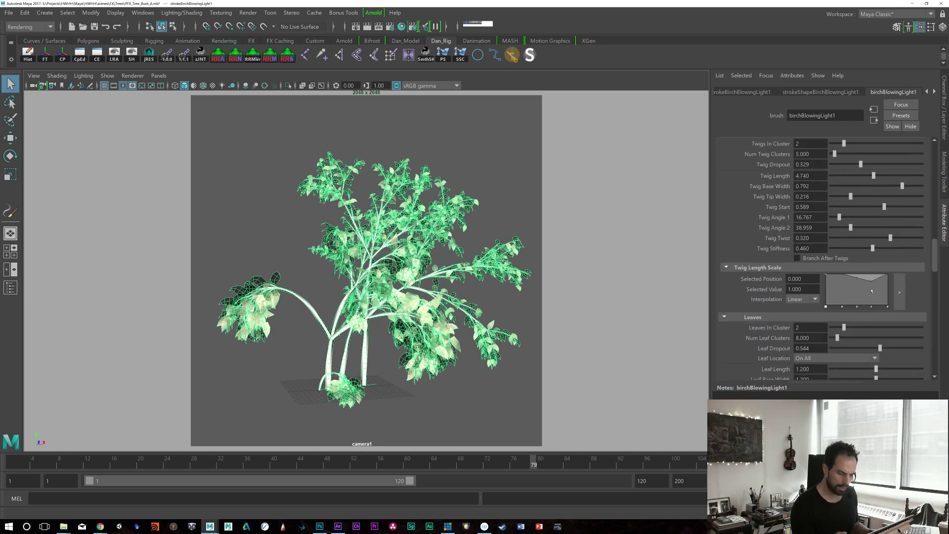
pyautogui.moveTo(931, 265); pyautogui.dragTo(932, 267)
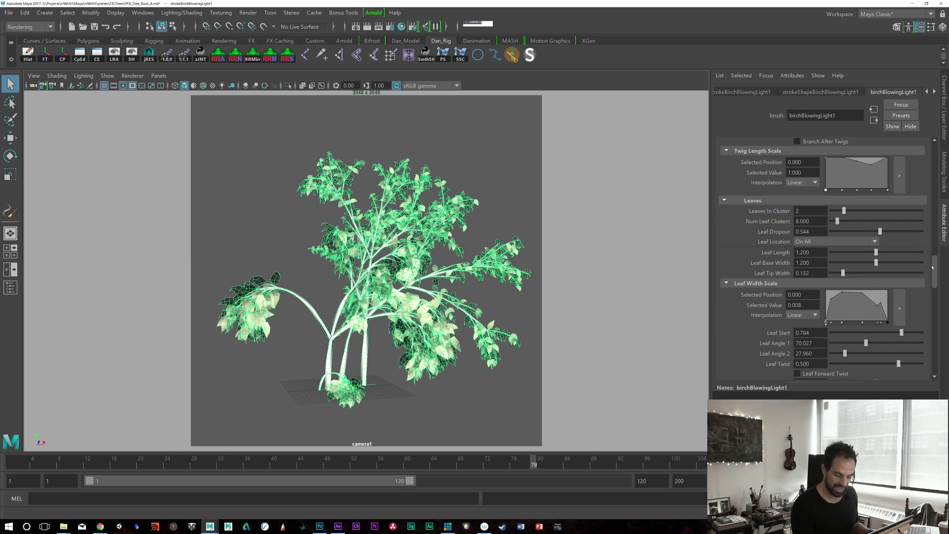
pyautogui.moveTo(934, 279); pyautogui.dragTo(934, 291)
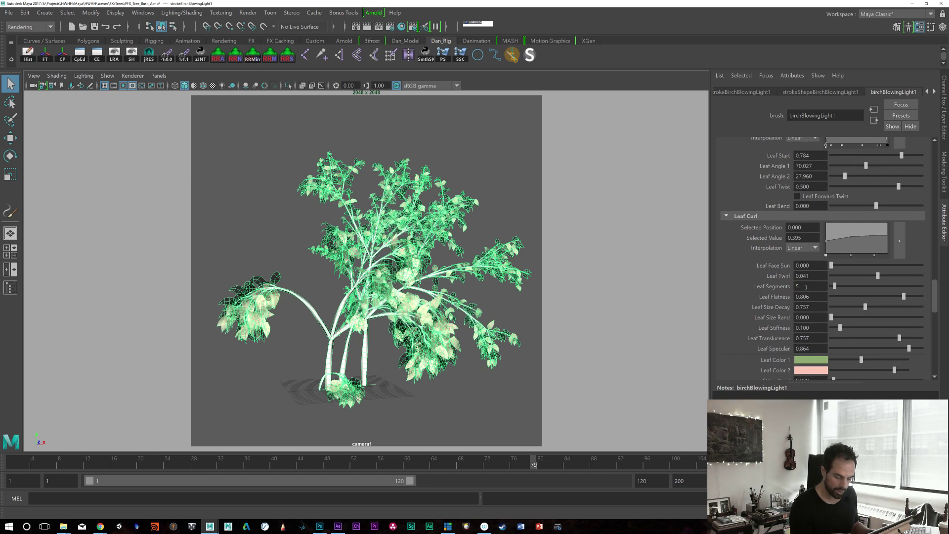
pyautogui.moveTo(931, 293); pyautogui.dragTo(937, 268)
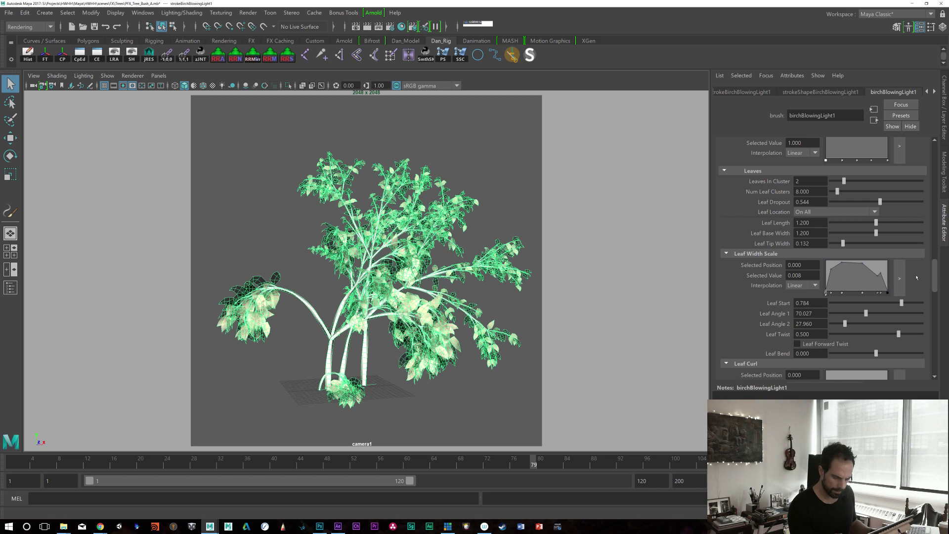
pyautogui.scroll(-3, 932, 278)
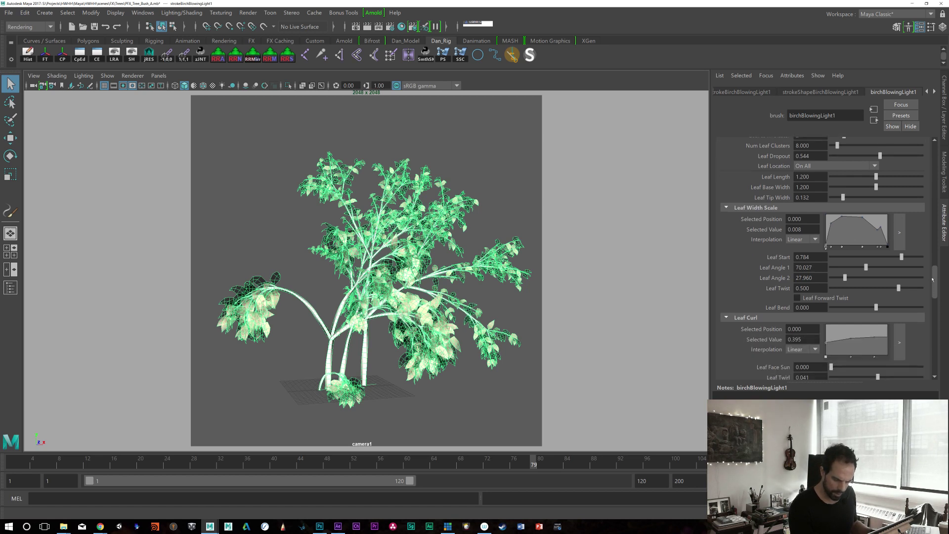
pyautogui.scroll(-8, 932, 280)
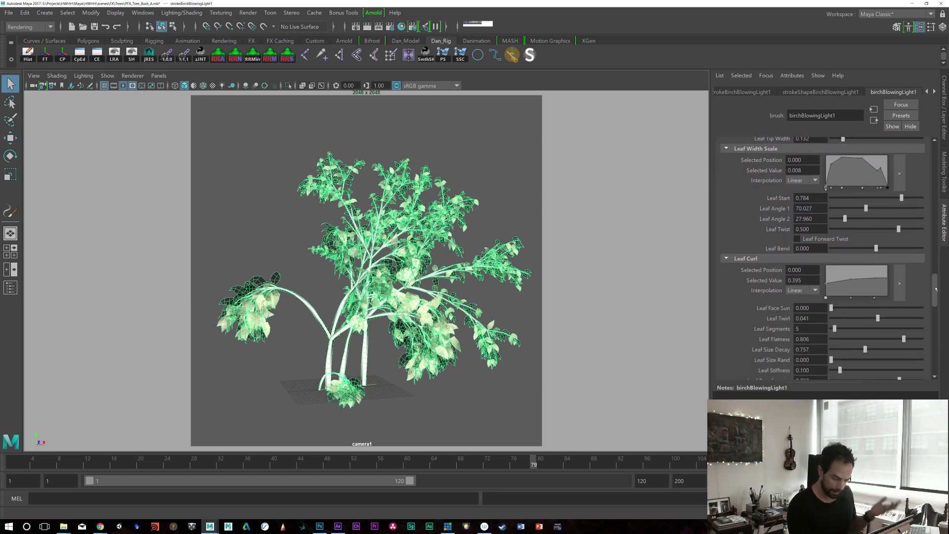
pyautogui.scroll(-2, 937, 297)
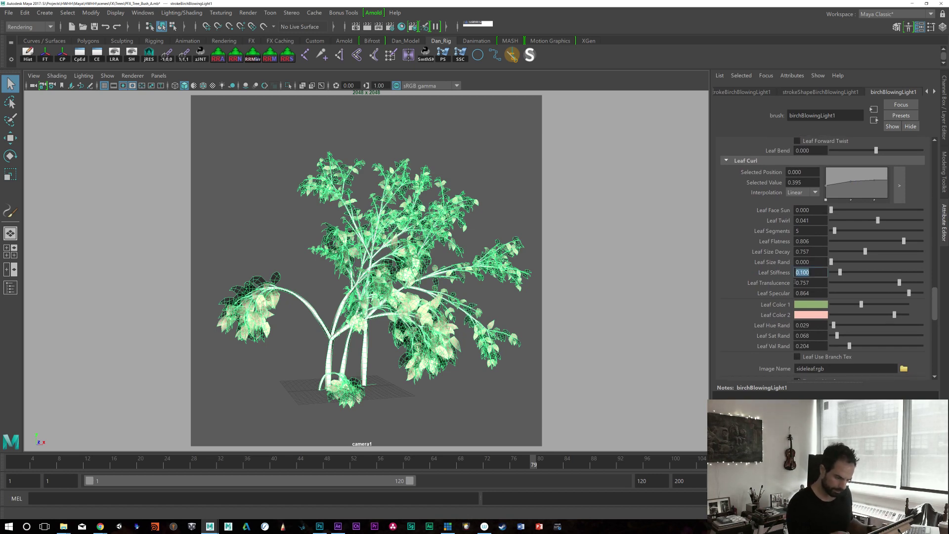
# Step: Try Leaf Stiffness 0.5 and 0.2, settle on 0.3, and play the wind animation from frame one
pyautogui.write('.5')
pyautogui.press('Return')
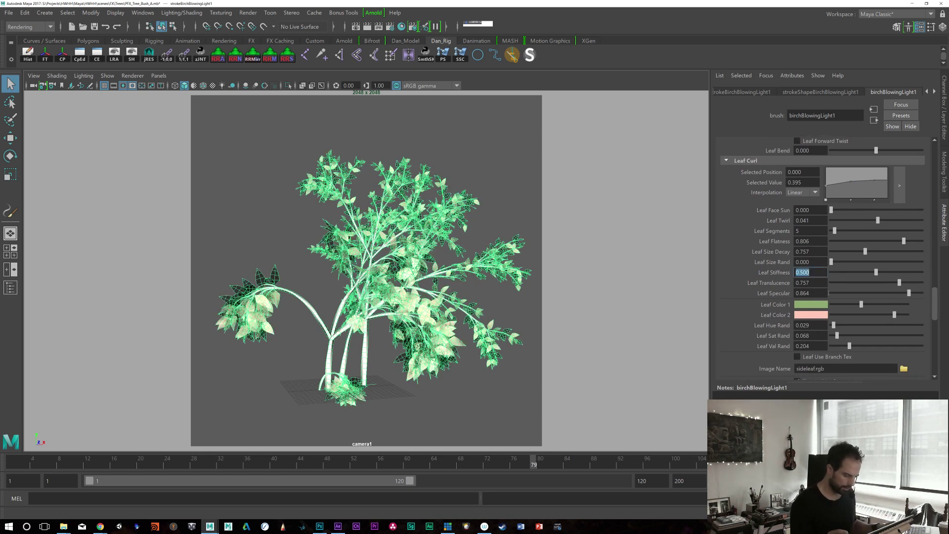
pyautogui.write('.2')
pyautogui.press('Return')
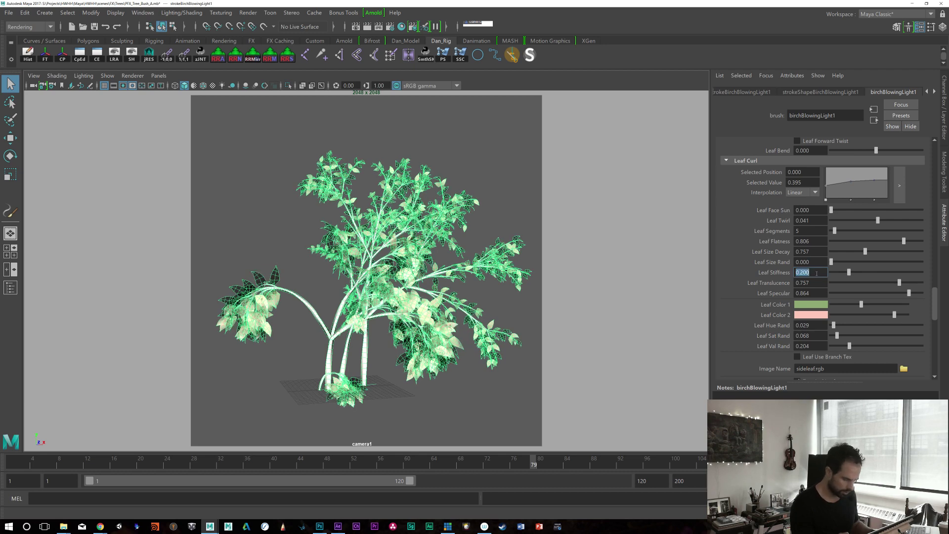
pyautogui.write('.3')
pyautogui.press('Return')
pyautogui.hotkey('alt', 'shift', 'v')
pyautogui.hotkey('alt', 'v')
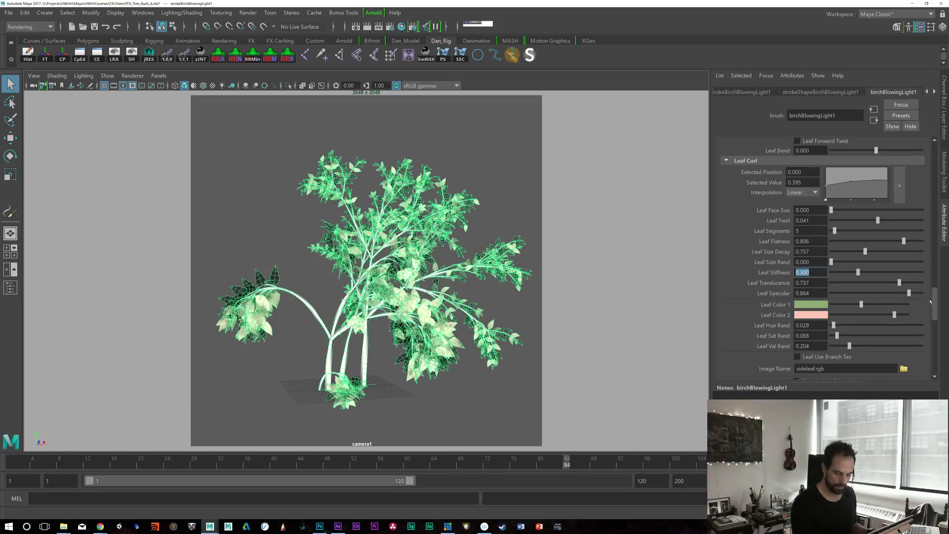
# Step: Raise the turbulence Frequency to 0.6, preview the wind animation, then scroll back to Leaf Curl
pyautogui.scroll(-10, 925, 353)
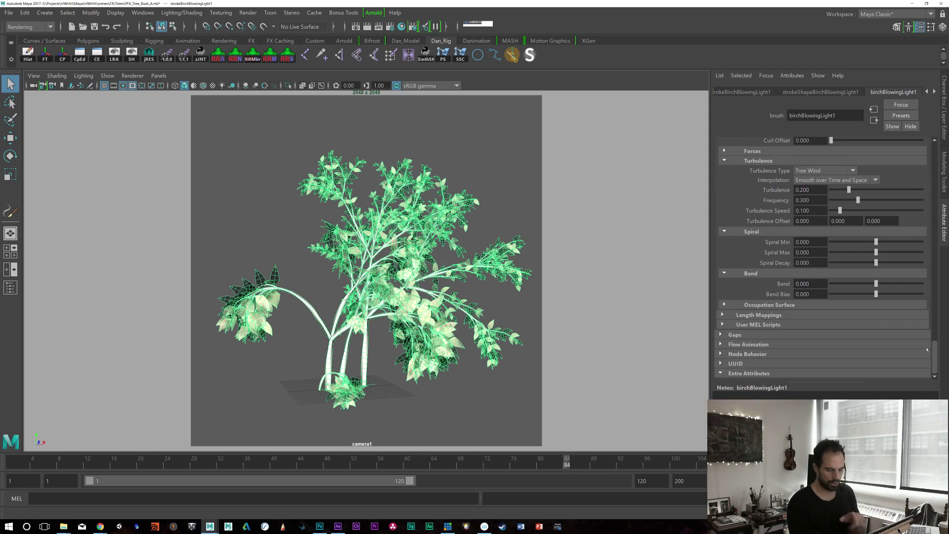
pyautogui.scroll(2, 919, 336)
pyautogui.doubleClick(808, 235)
pyautogui.write('0.6')
pyautogui.press('Return')
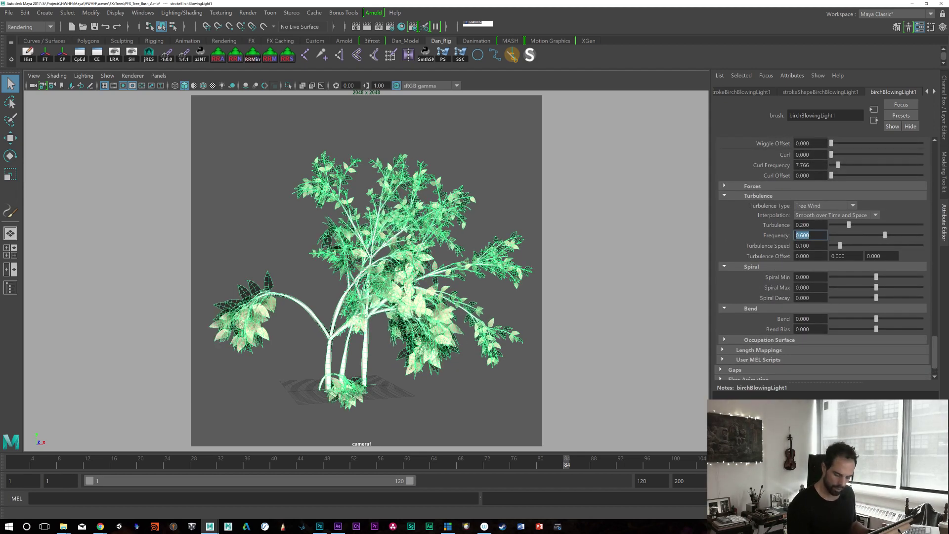
pyautogui.click(761, 461)
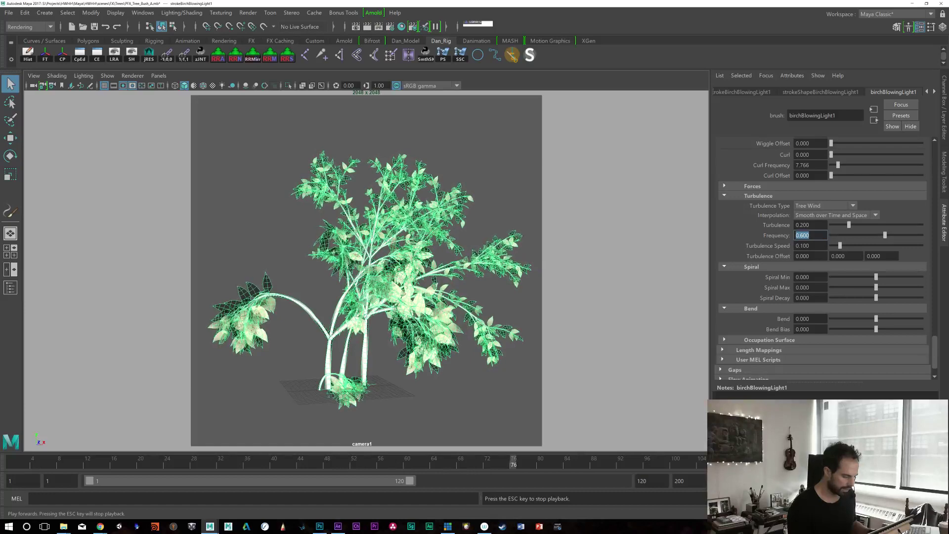
pyautogui.press('Escape')
pyautogui.scroll(5, 935, 317)
pyautogui.moveTo(935, 317); pyautogui.dragTo(922, 296)
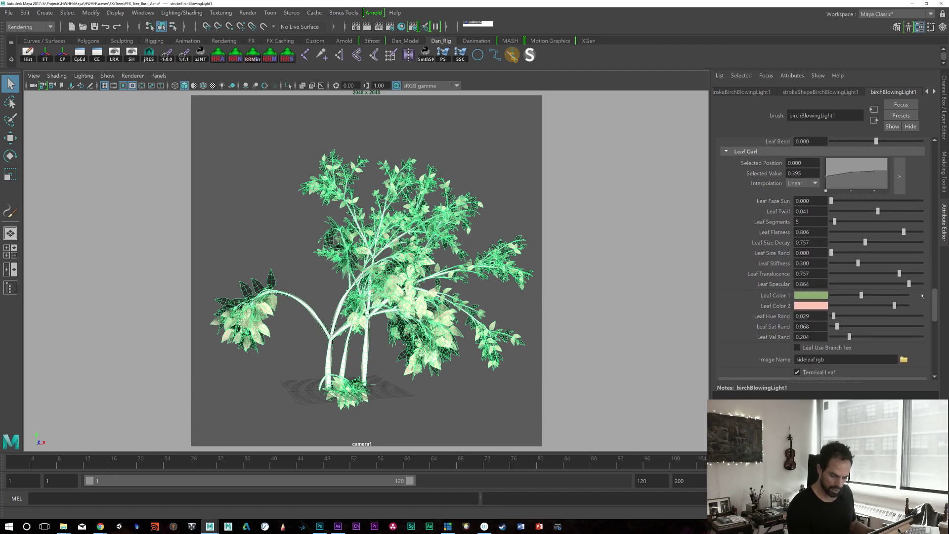
# Step: Set Leaf Stiffness to 0.1 and Leaf Segments to 1, then 2, and preview the animation
pyautogui.doubleClick(818, 262)
pyautogui.write('0.1')
pyautogui.press('Return')
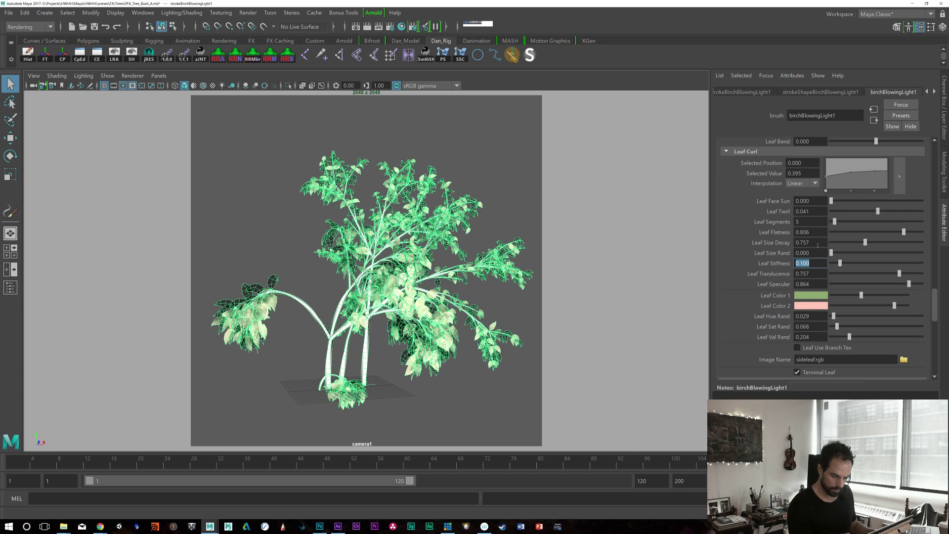
pyautogui.doubleClick(805, 222)
pyautogui.write('1')
pyautogui.press('Return')
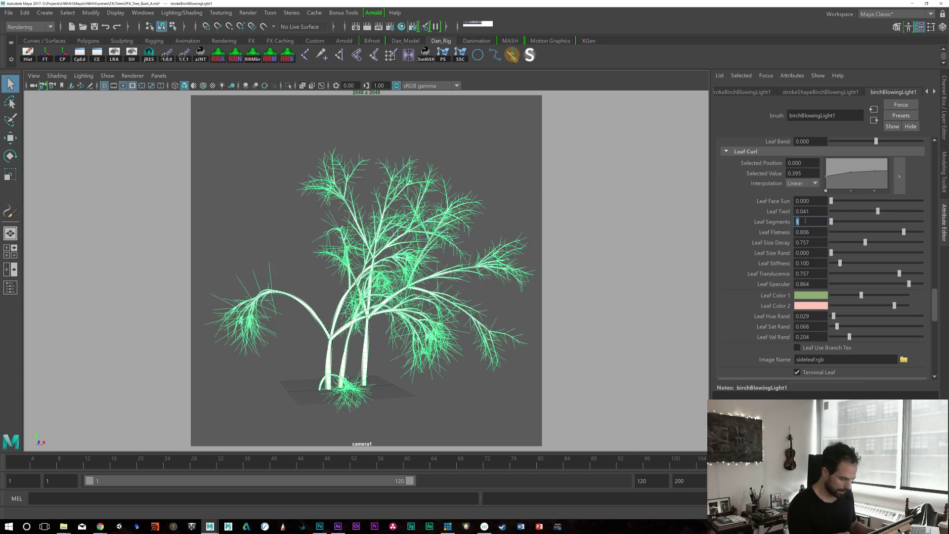
pyautogui.write('2')
pyautogui.press('Return')
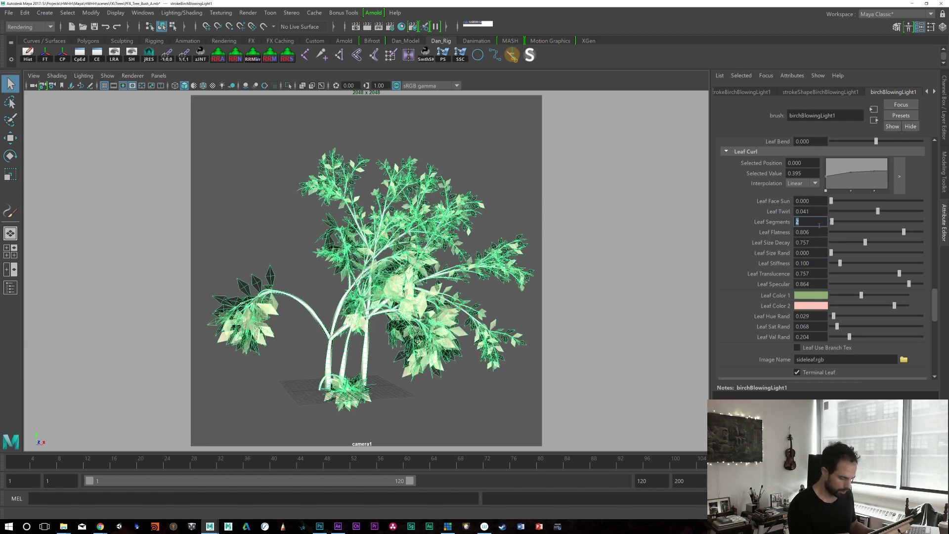
pyautogui.click(752, 461)
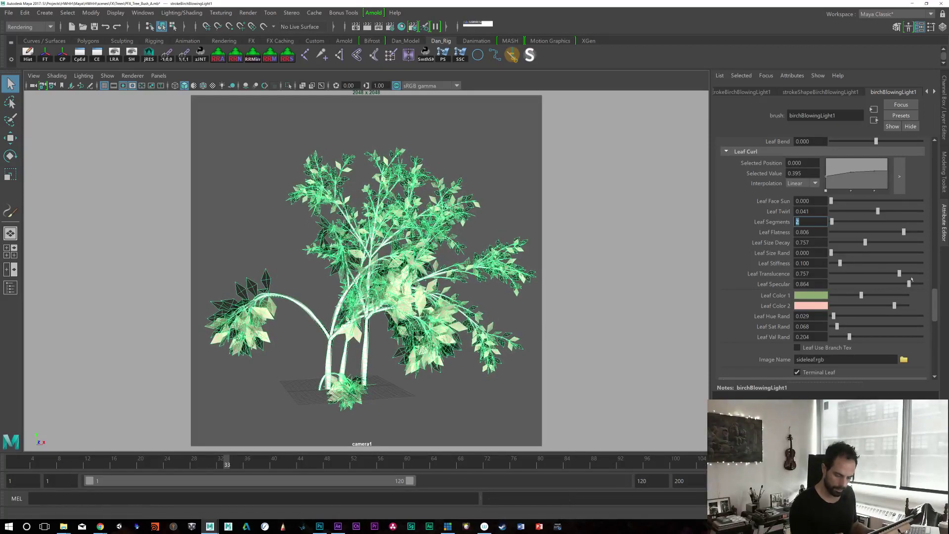
# Step: Drop Leaf Stiffness to 0 and replay the wind animation from the start
pyautogui.click(810, 264)
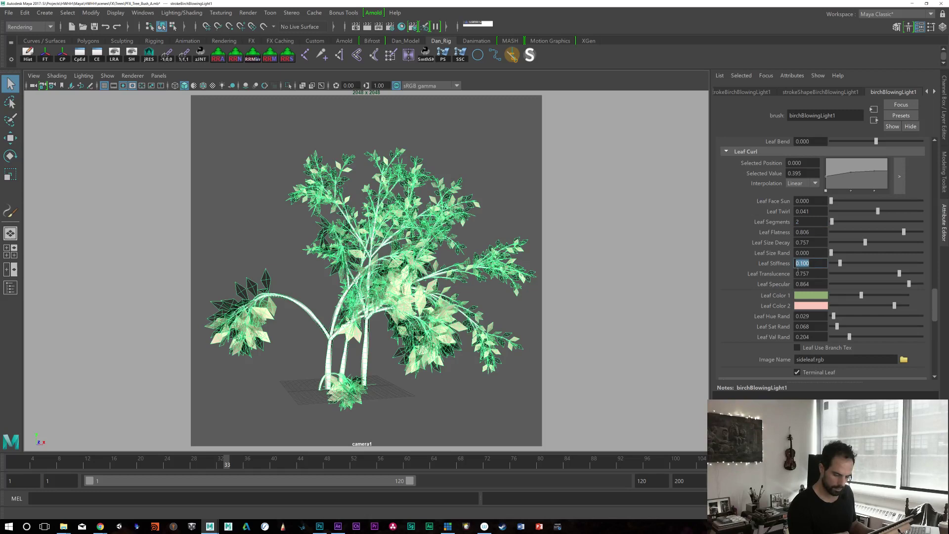
pyautogui.write('0')
pyautogui.press('Return')
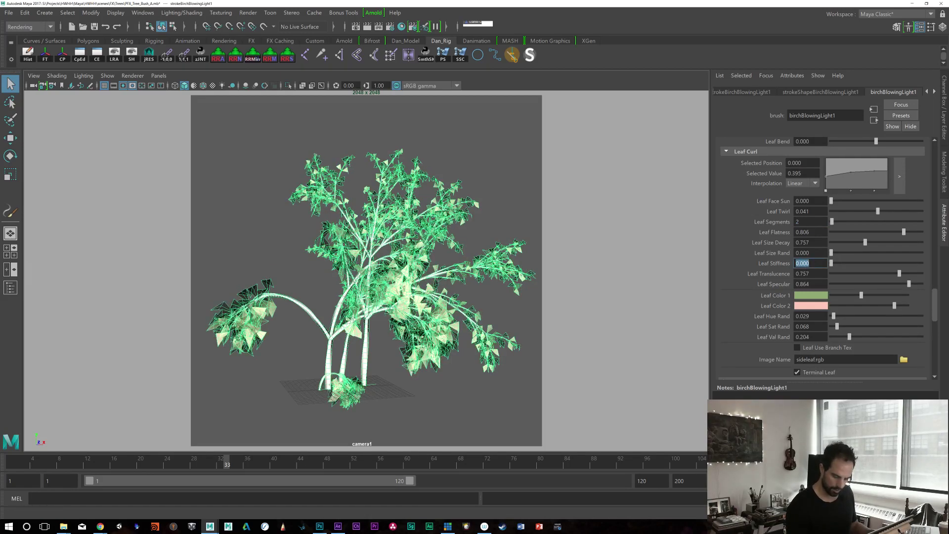
pyautogui.hotkey('alt', 'shift', 'v')
pyautogui.hotkey('alt', 'v')
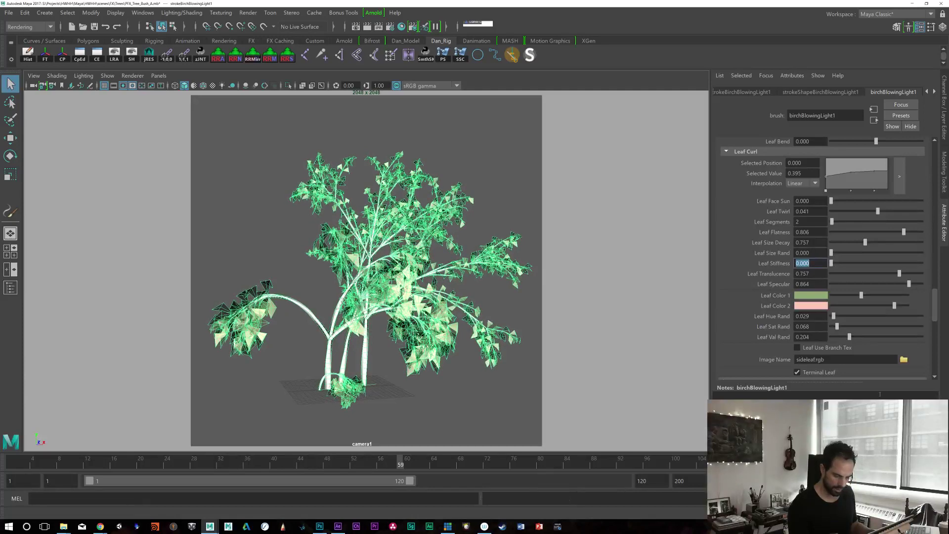
# Step: Set Leaf Stiffness to 0.05, replay and stop the animation, then render the current frame
pyautogui.doubleClick(803, 263)
pyautogui.write('0')
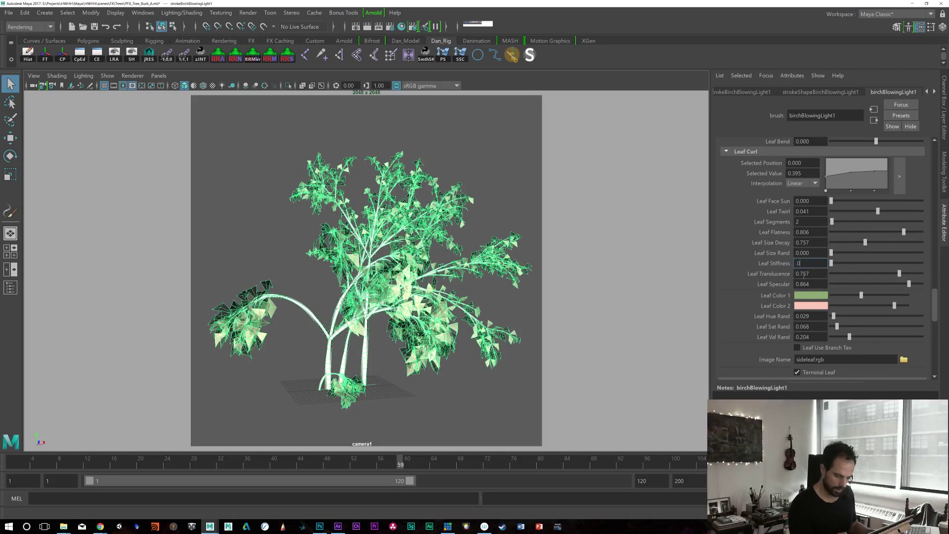
pyautogui.write('.05')
pyautogui.press('Return')
pyautogui.hotkey('alt', 'shift', 'v')
pyautogui.hotkey('alt', 'v')
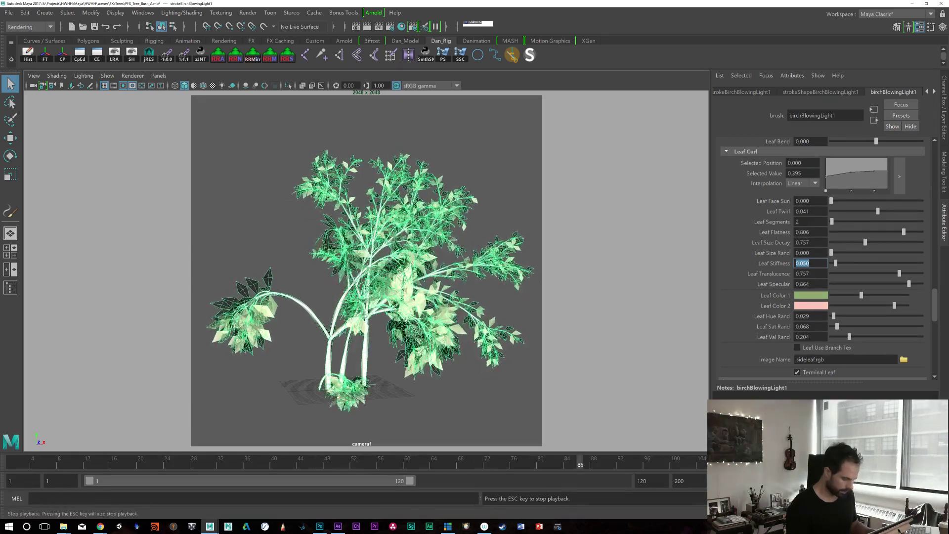
pyautogui.press('Escape')
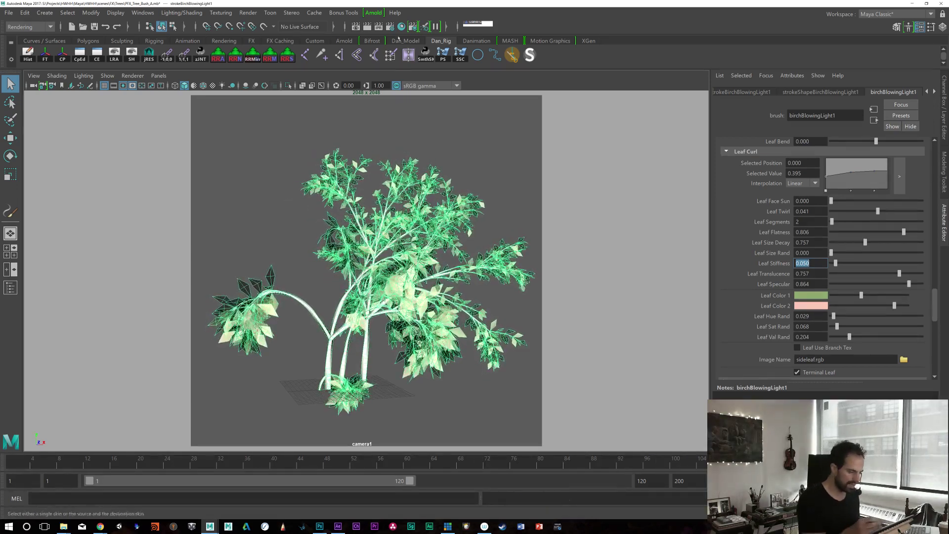
pyautogui.click(366, 26)
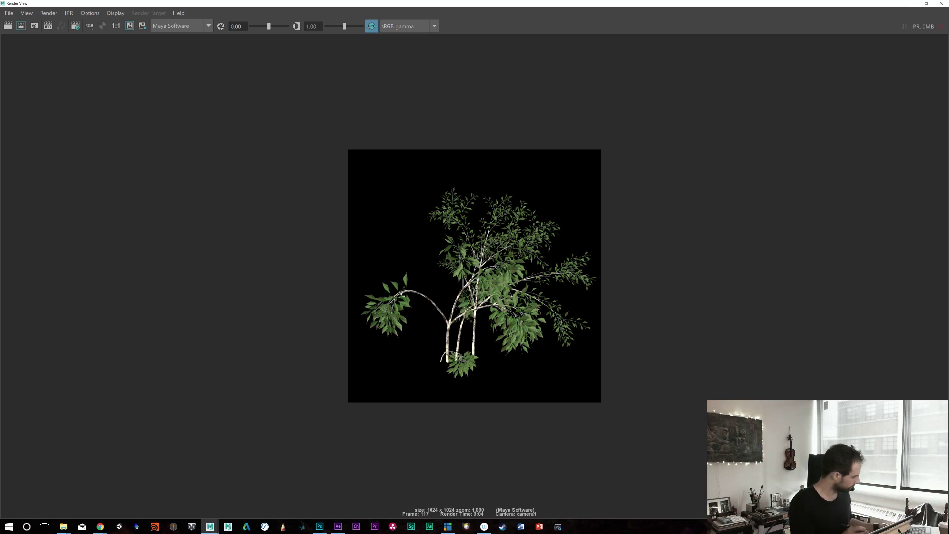
# Step: Zoom into the test render to inspect it, then close Render View
pyautogui.scroll(5, 404, 290)
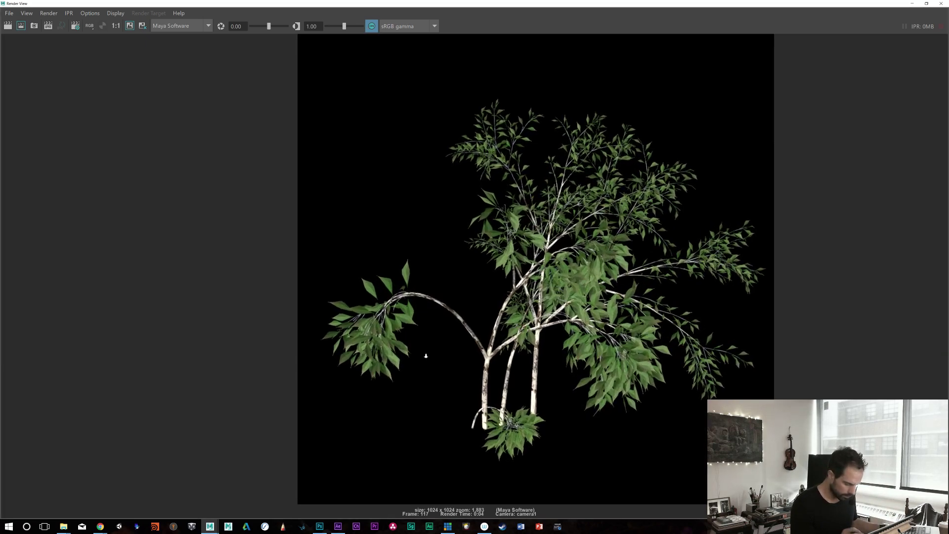
pyautogui.scroll(2, 426, 355)
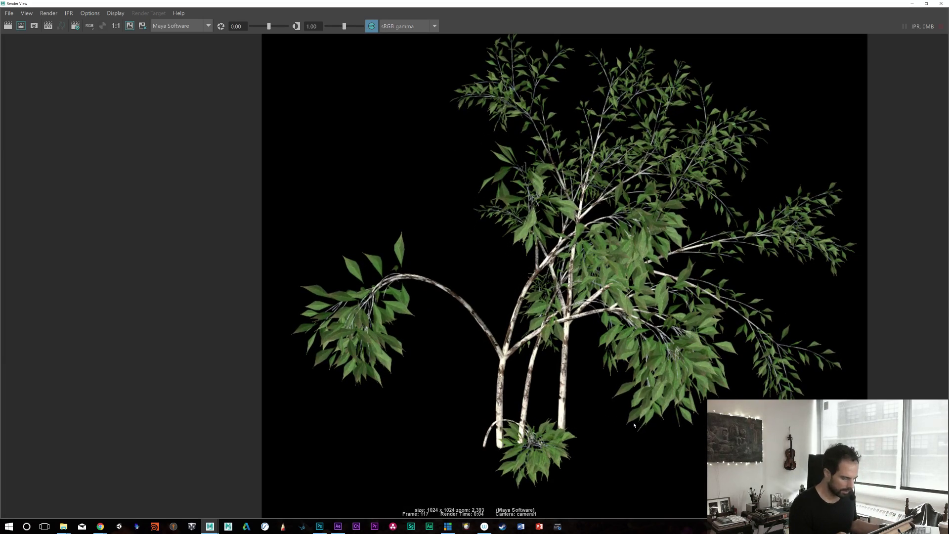
pyautogui.click(939, 4)
# Step: Set the birch brush's Leaf Segments to 3
pyautogui.click(811, 221)
pyautogui.write('3')
pyautogui.press('Return')
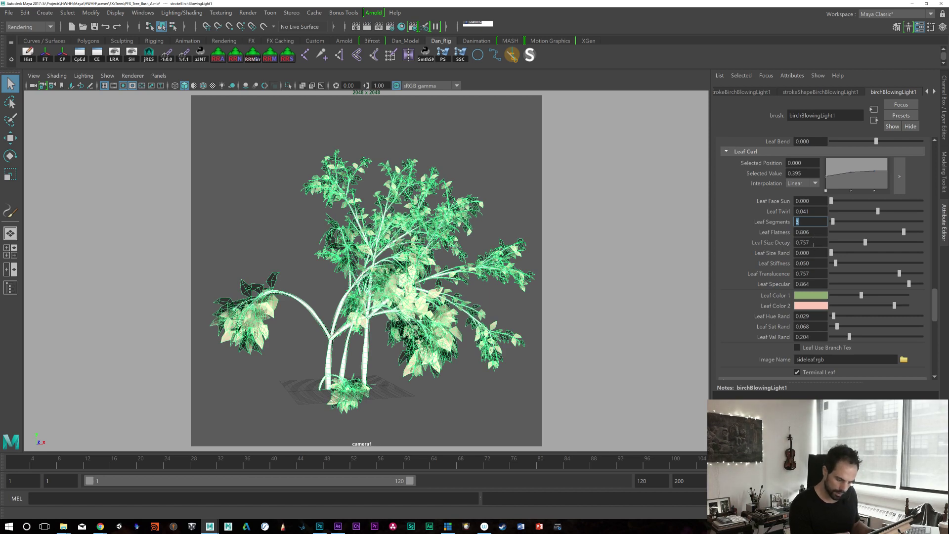
# Step: Lower Leaf Flatness to about 0.71, set Leaf Segments to 5 and Leaf Stiffness to 1
pyautogui.moveTo(903, 232)
pyautogui.mouseDown()
pyautogui.moveTo(930, 232)
pyautogui.moveTo(893, 229)
pyautogui.moveTo(918, 232)
pyautogui.moveTo(897, 235)
pyautogui.moveTo(909, 231)
pyautogui.mouseUp()
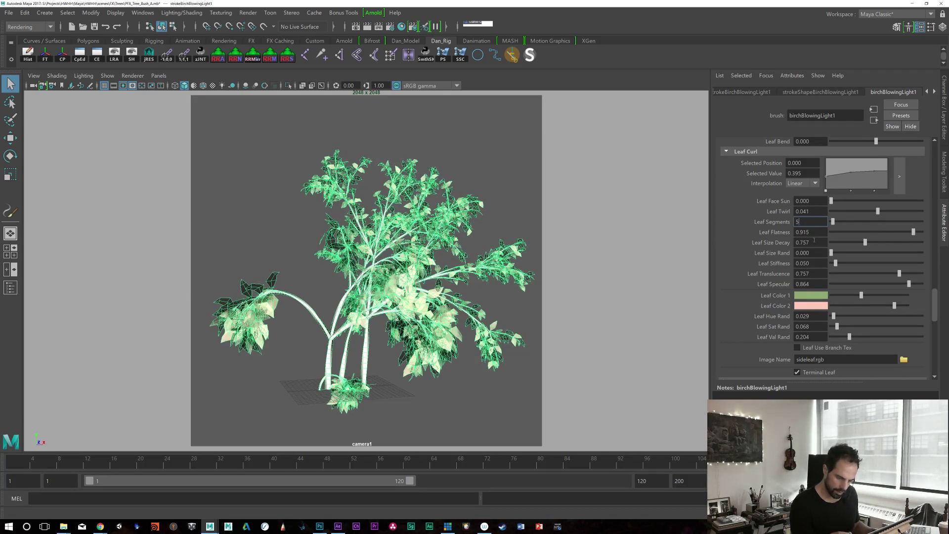
pyautogui.write('5')
pyautogui.press('Return')
pyautogui.click(812, 263)
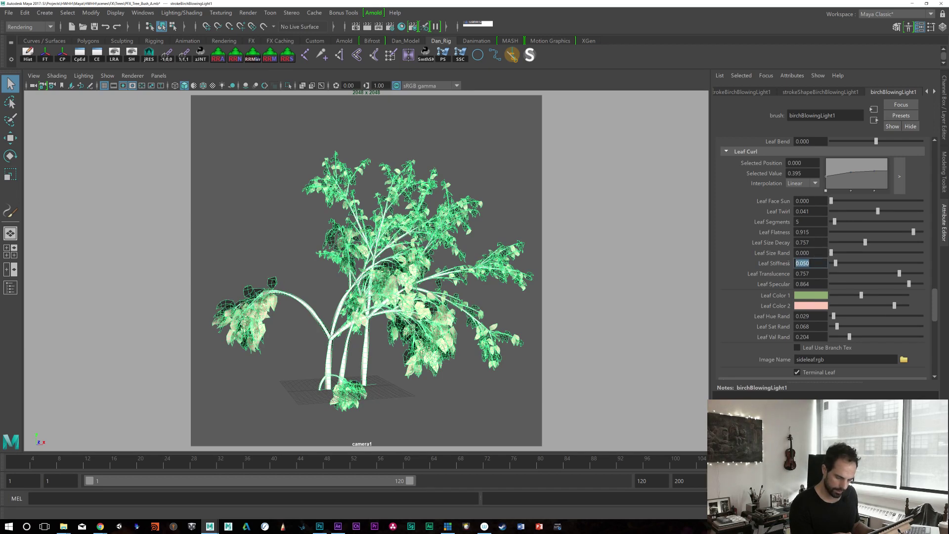
pyautogui.write('1')
pyautogui.press('Return')
# Step: Try Leaf Stiffness 0.1 and 0.5, settle on 0.3, reduce Leaf Flatness to about 0.53, and render
pyautogui.write('0.1')
pyautogui.press('Return')
pyautogui.press('BackSpace')
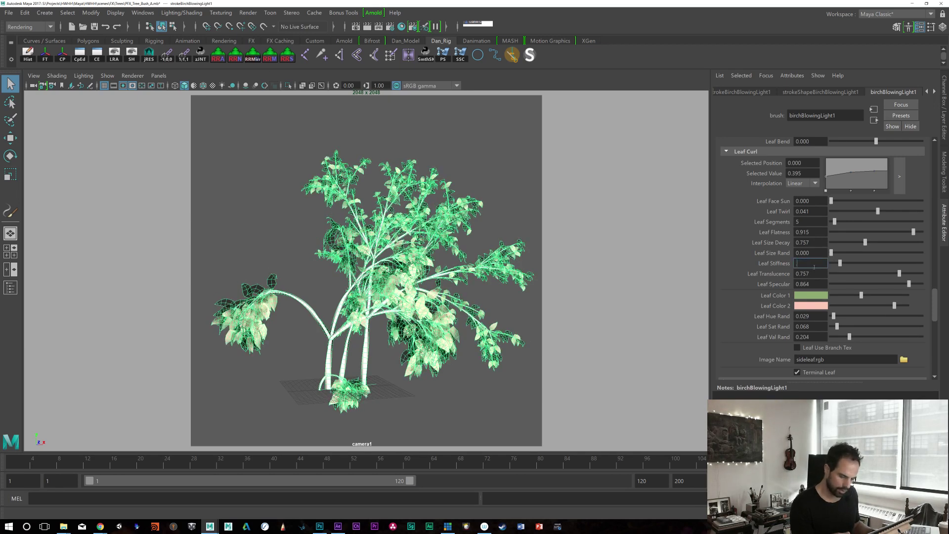
pyautogui.press('Return')
pyautogui.write('.3')
pyautogui.press('Return')
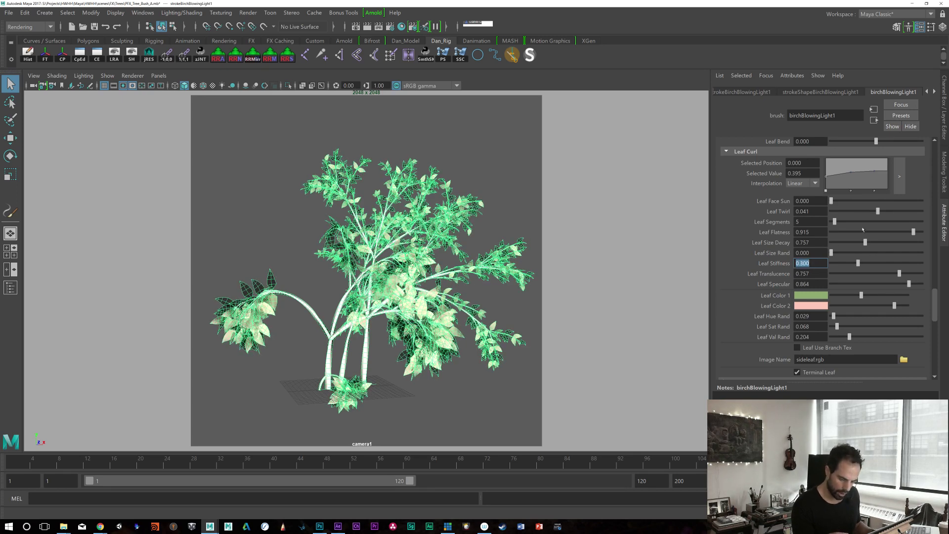
pyautogui.moveTo(910, 231); pyautogui.dragTo(878, 231)
pyautogui.click(367, 26)
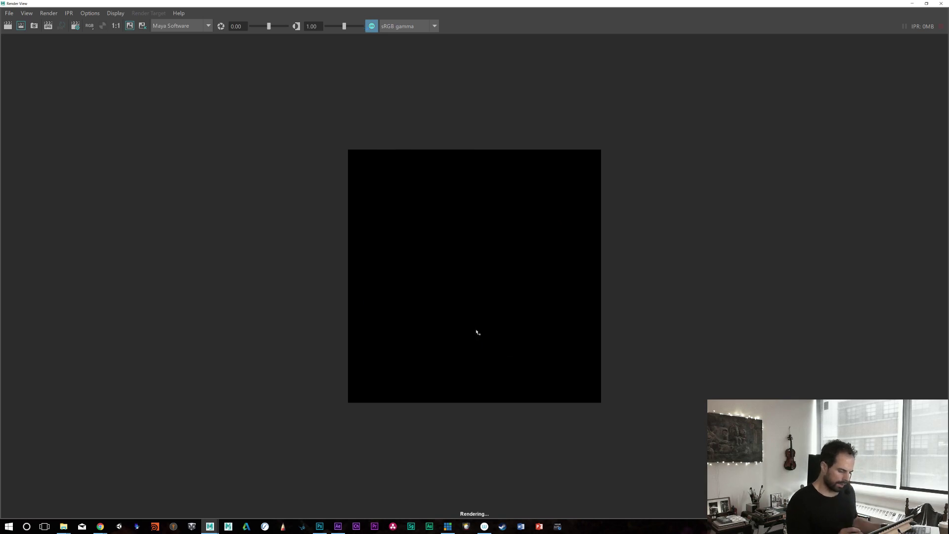
pyautogui.scroll(4, 539, 351)
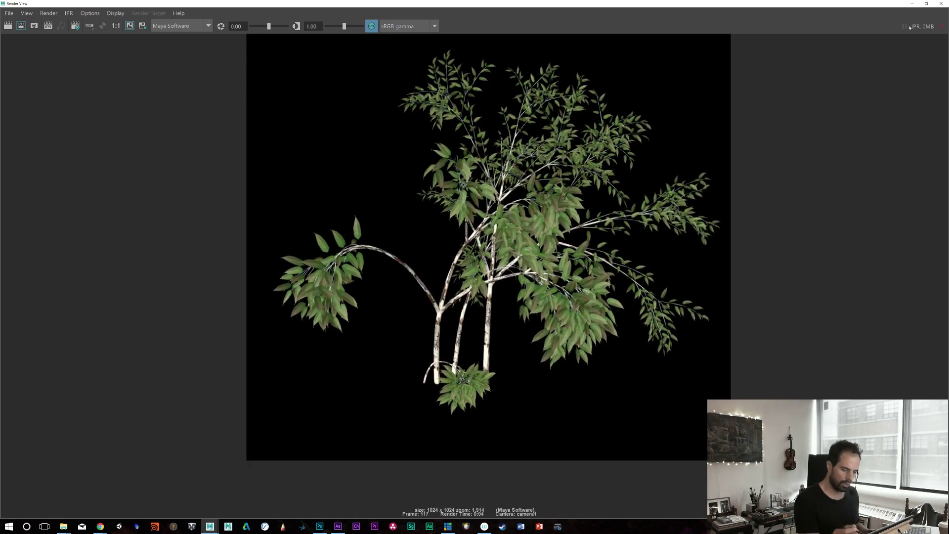
pyautogui.click(936, 4)
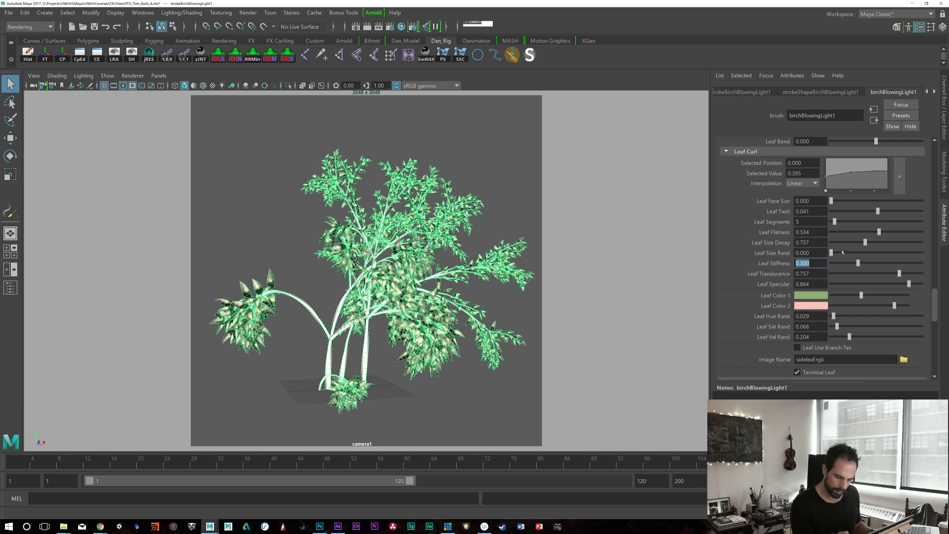
# Step: Raise Leaf Size Rand and increase Leaf Flatness to 0.811, then scroll down to Turbulence
pyautogui.moveTo(831, 252); pyautogui.dragTo(860, 252)
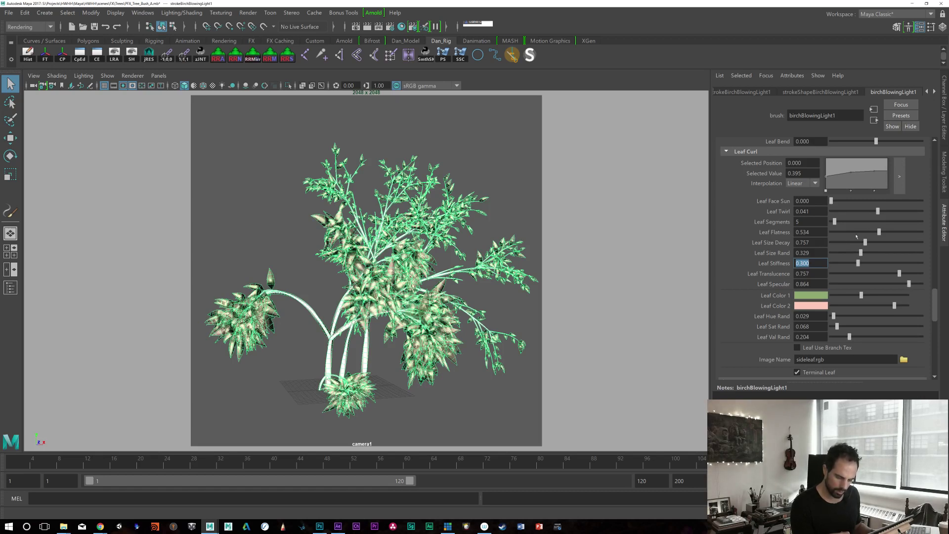
pyautogui.moveTo(879, 232); pyautogui.dragTo(901, 232)
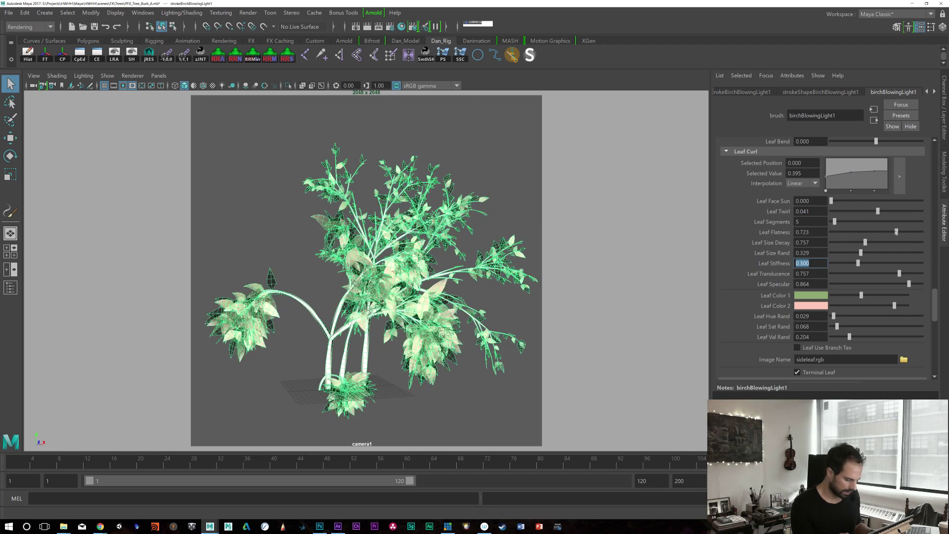
pyautogui.moveTo(892, 234); pyautogui.dragTo(902, 233)
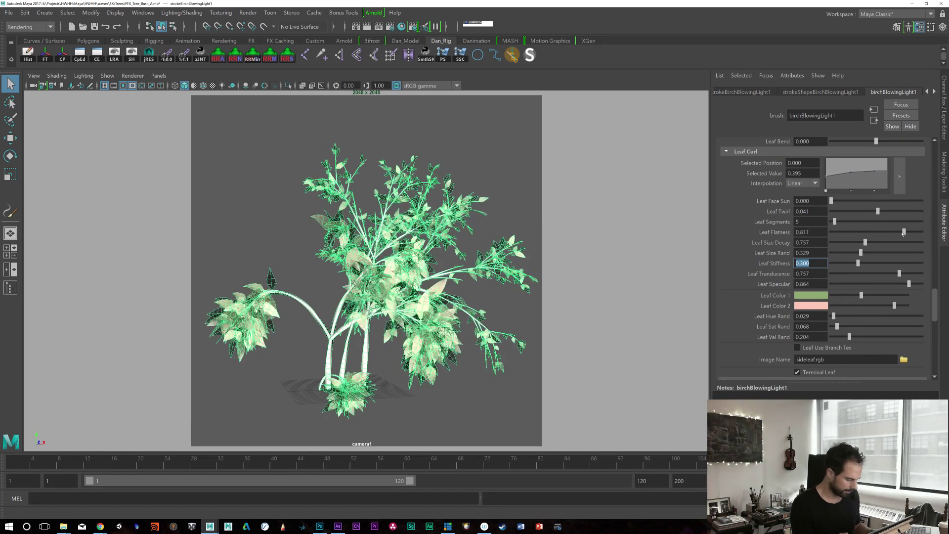
pyautogui.moveTo(933, 296); pyautogui.dragTo(931, 354)
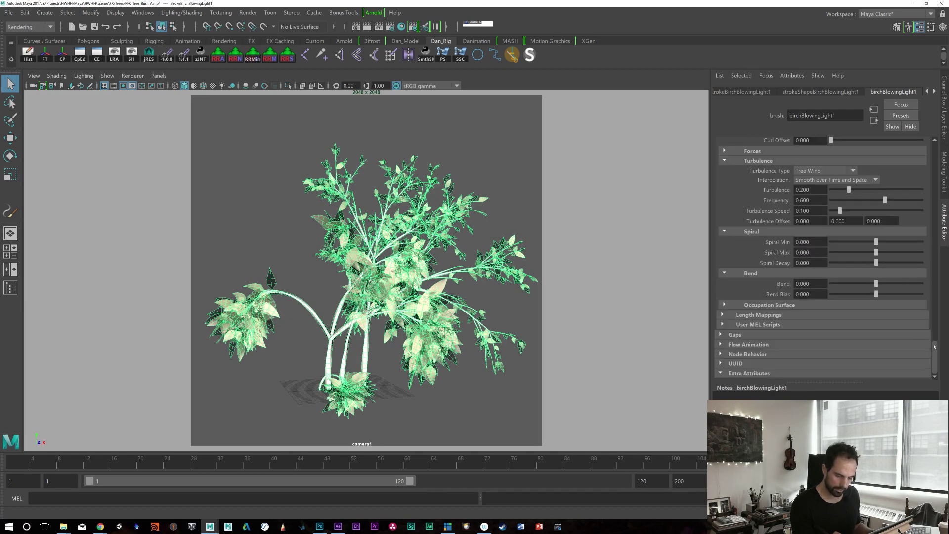
# Step: Set Turbulence Frequency to 1 and play the wind animation
pyautogui.moveTo(935, 342); pyautogui.dragTo(934, 336)
pyautogui.doubleClick(816, 211)
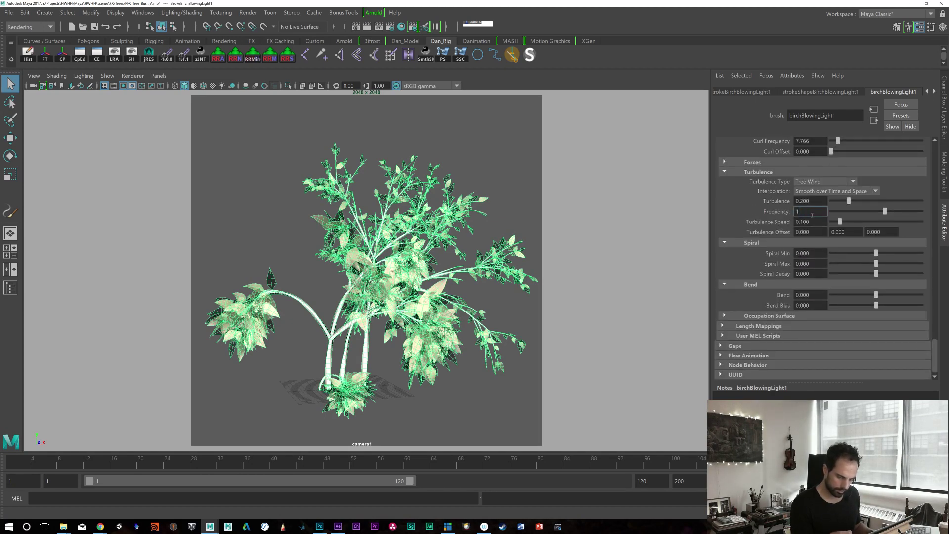
pyautogui.write('1')
pyautogui.press('Return')
pyautogui.hotkey('alt', 'v')
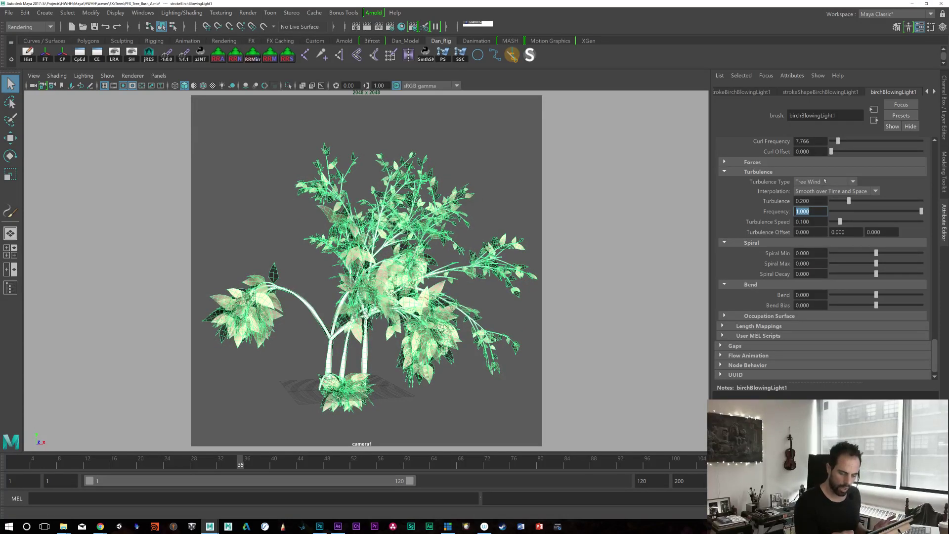
# Step: Change Turbulence Type from Tree Wind to Grass Wind and replay the animation
pyautogui.click(824, 181)
pyautogui.click(824, 237)
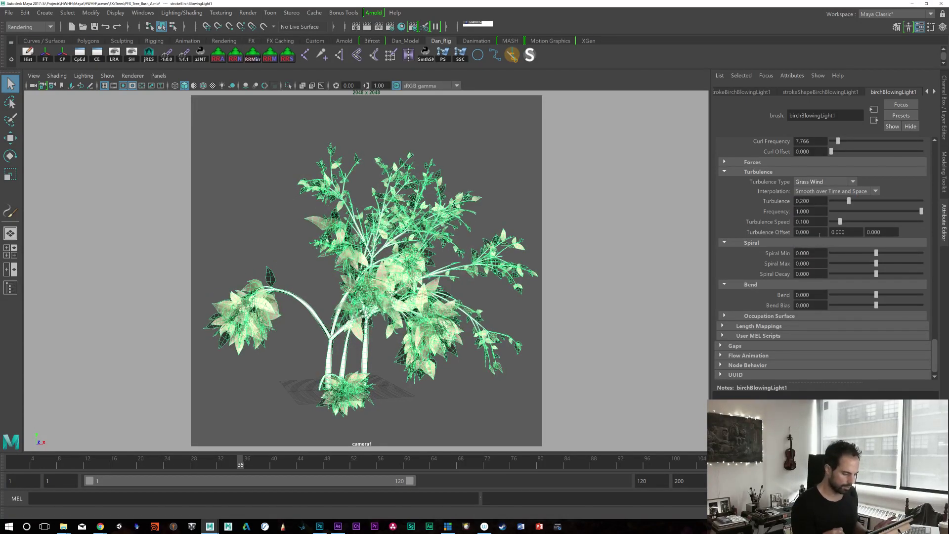
pyautogui.click(756, 462)
pyautogui.click(810, 462)
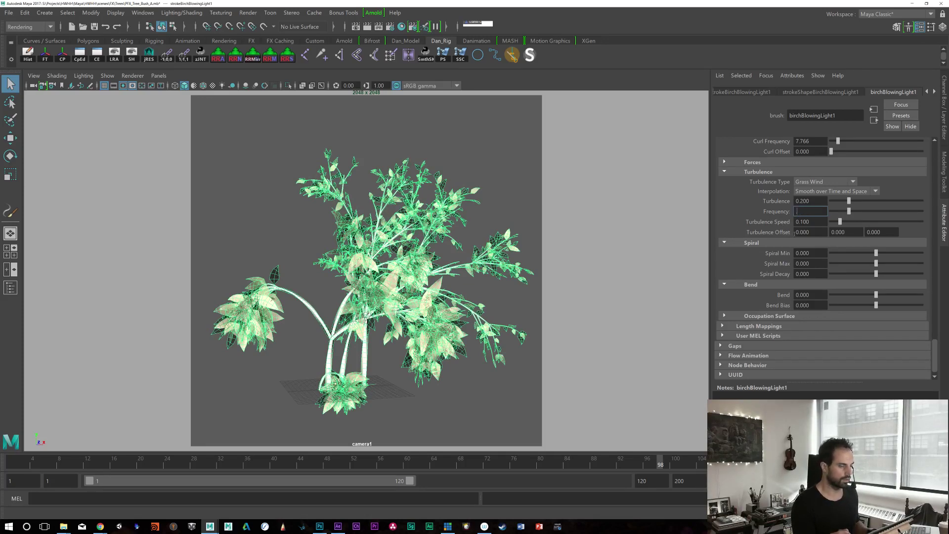
pyautogui.hotkey('alt', 'v')
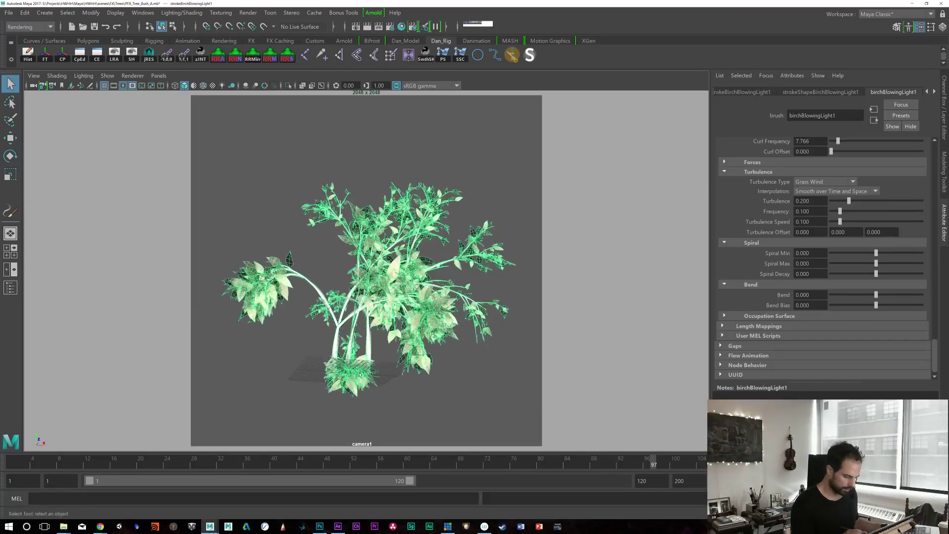
# Step: Replay the wind animation at Frequency 0.1 and Turbulence 0.15, then render the current frame
pyautogui.scroll(2, 393, 374)
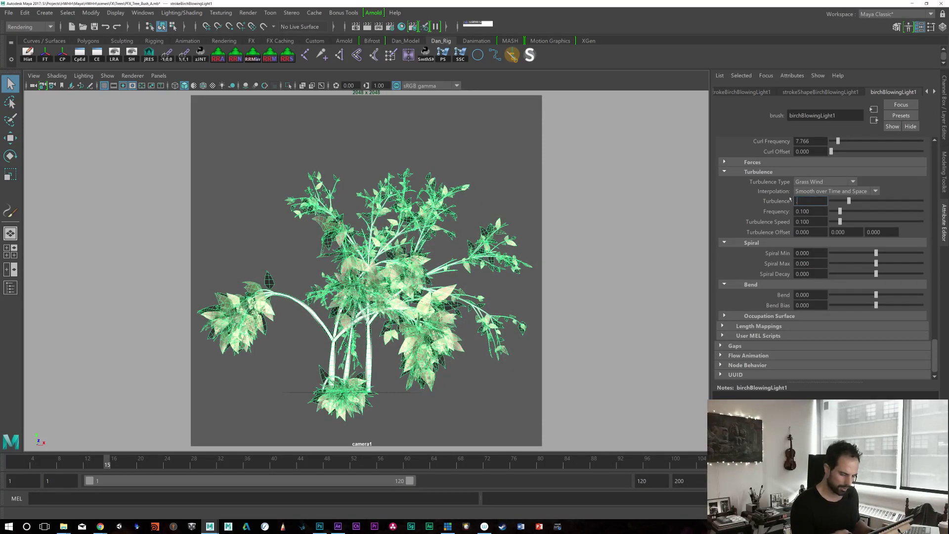
pyautogui.hotkey('alt', 'v')
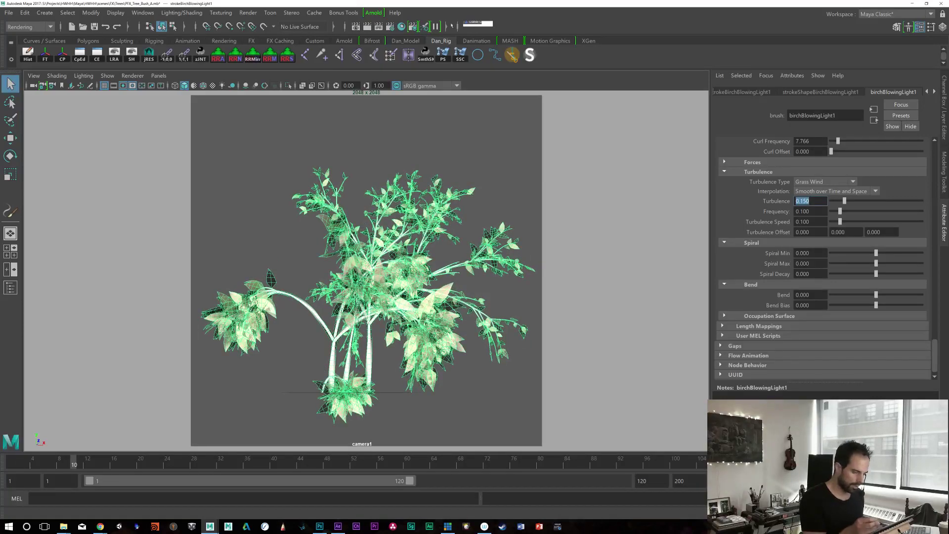
pyautogui.click(367, 26)
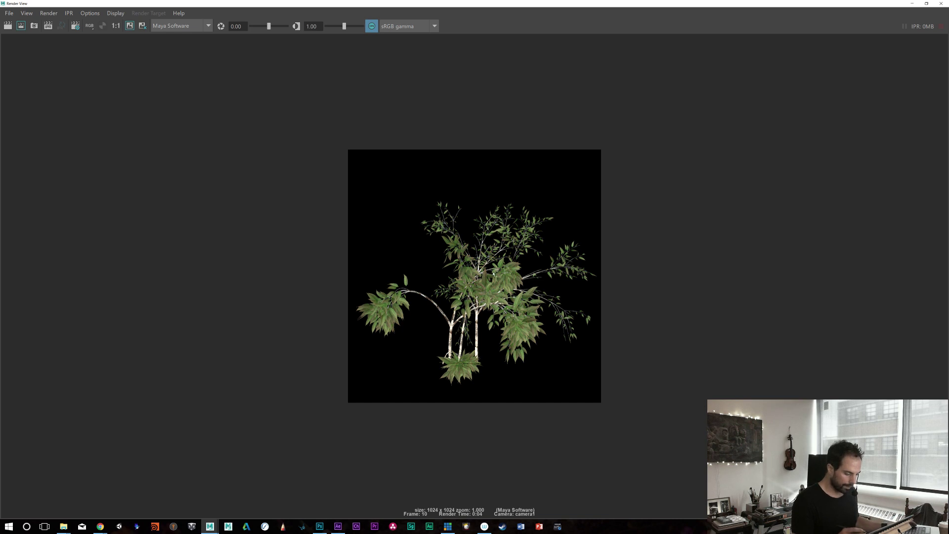
# Step: Zoom into the finished render, then close Render View
pyautogui.scroll(5, 796, 265)
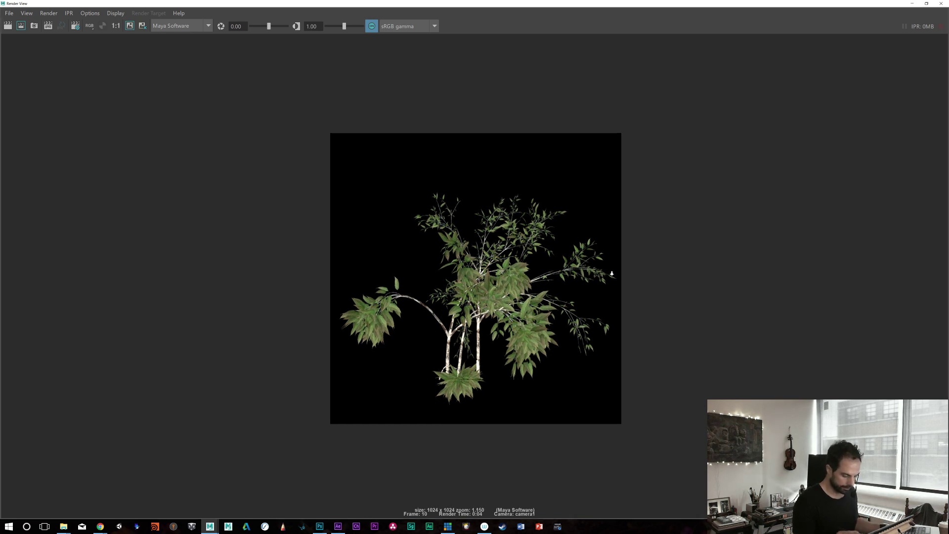
pyautogui.scroll(1, 796, 266)
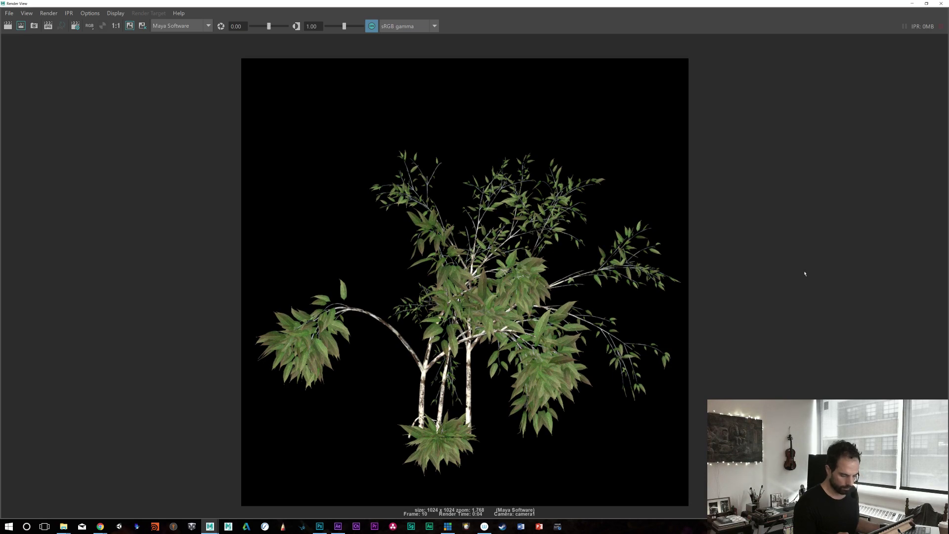
pyautogui.click(938, 4)
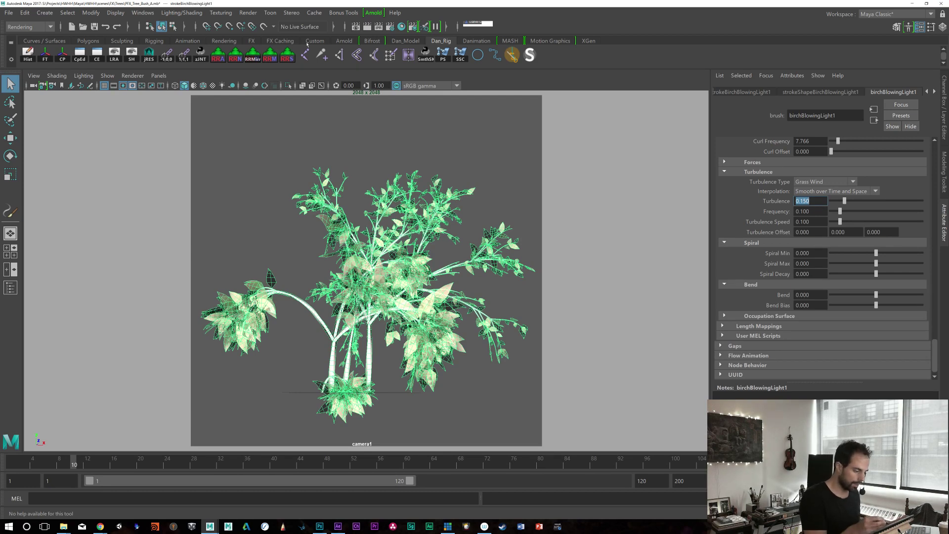
# Step: Save the scene, start a Batch Render of the tree animation, and minimize Maya
pyautogui.hotkey('ctrl', 's')
pyautogui.press('space')
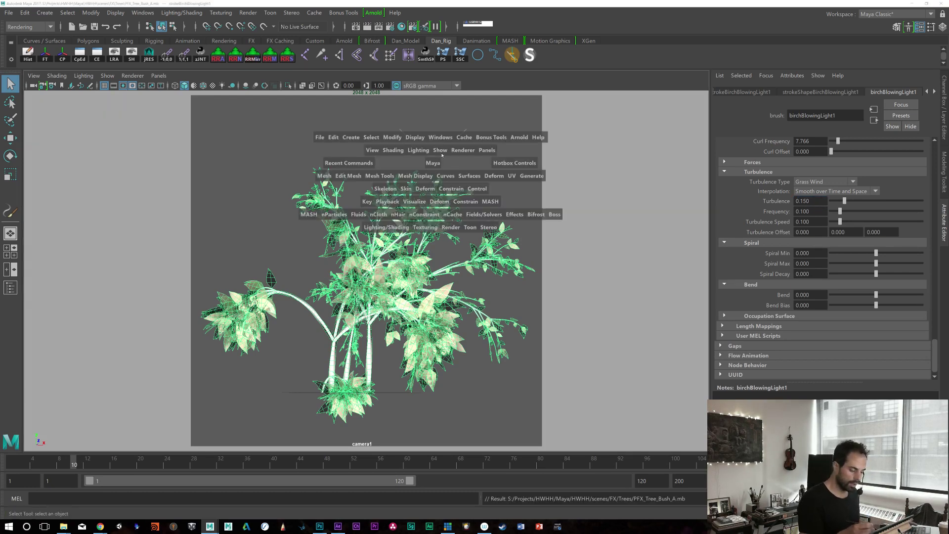
pyautogui.click(453, 228)
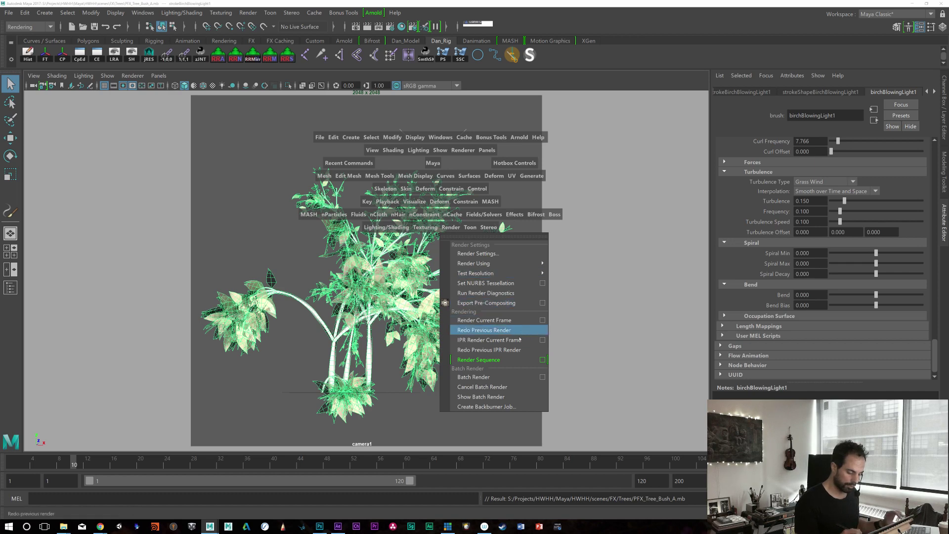
pyautogui.click(506, 377)
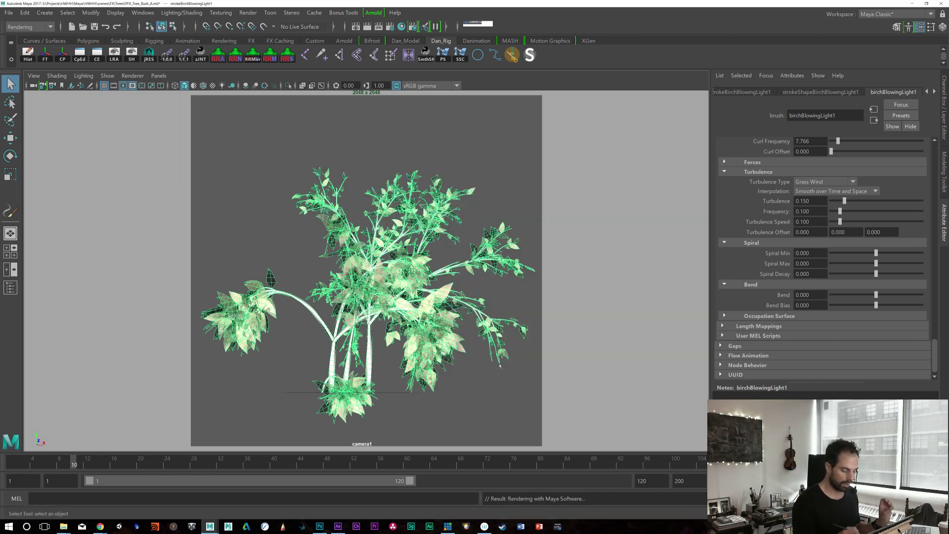
pyautogui.click(915, 4)
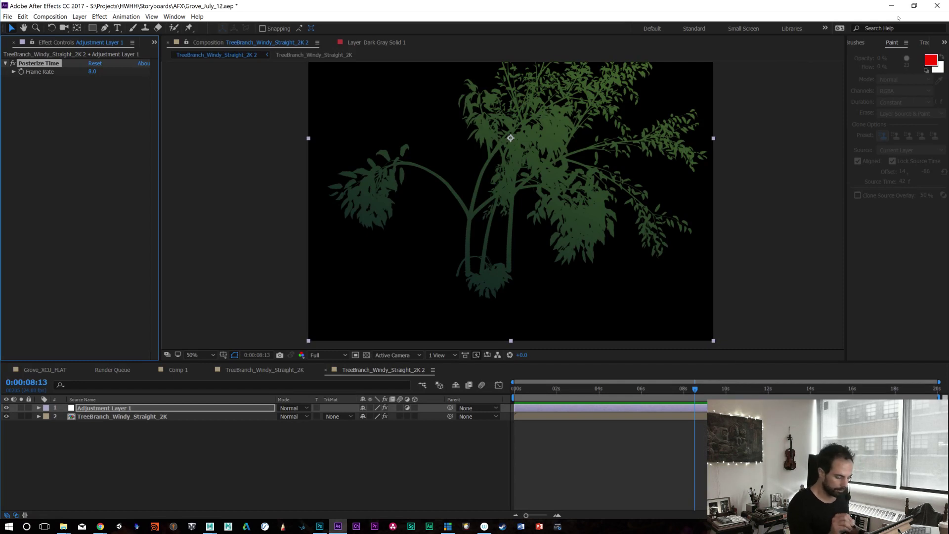
# Step: Open the TreeBranch_Windy_Straight_2K precomp and delete the two duplicate PNG sequence layers
pyautogui.click(586, 389)
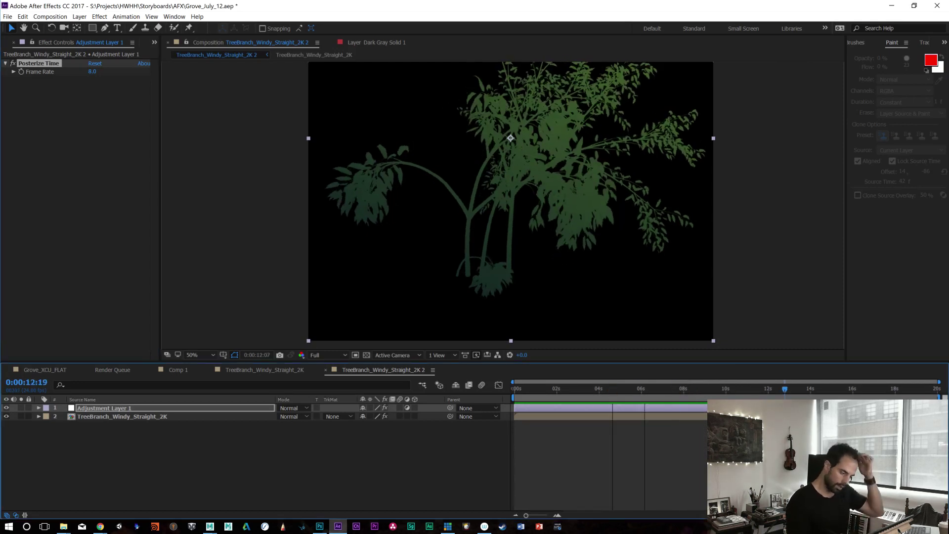
pyautogui.doubleClick(114, 416)
pyautogui.click(108, 409)
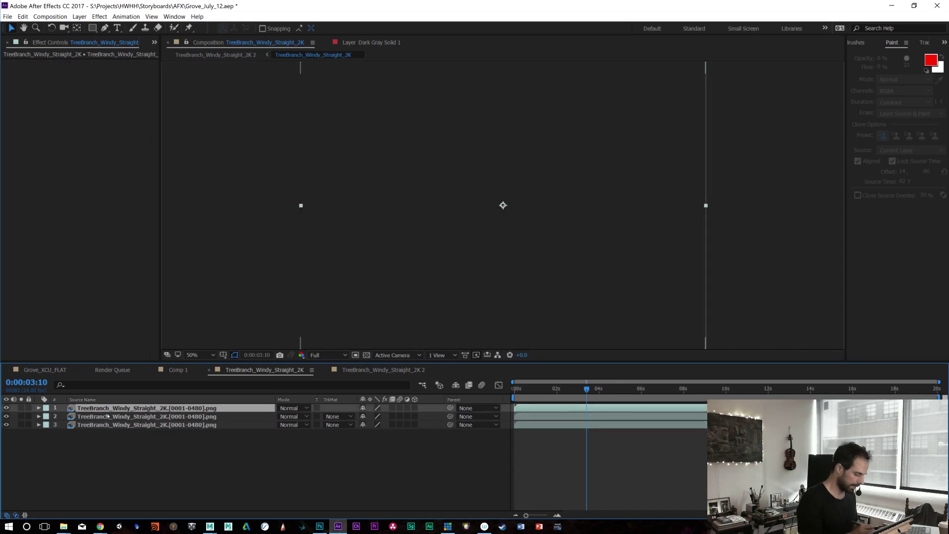
pyautogui.press('Delete')
pyautogui.click(109, 409)
pyautogui.press('Delete')
# Step: Move the time to 0:00:02:06 and view the comp at 100%
pyautogui.moveTo(559, 390); pyautogui.dragTo(564, 385)
pyautogui.press('/')
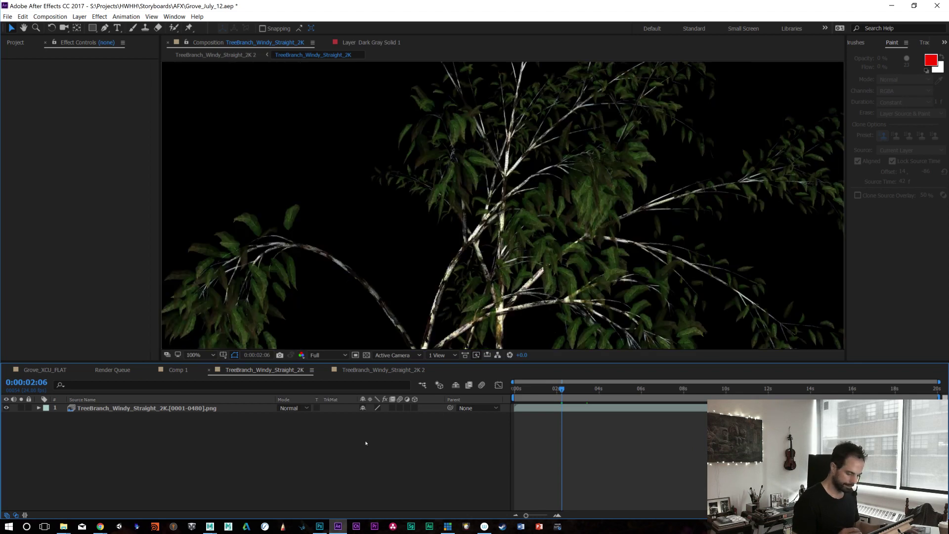
pyautogui.scroll(1, 466, 194)
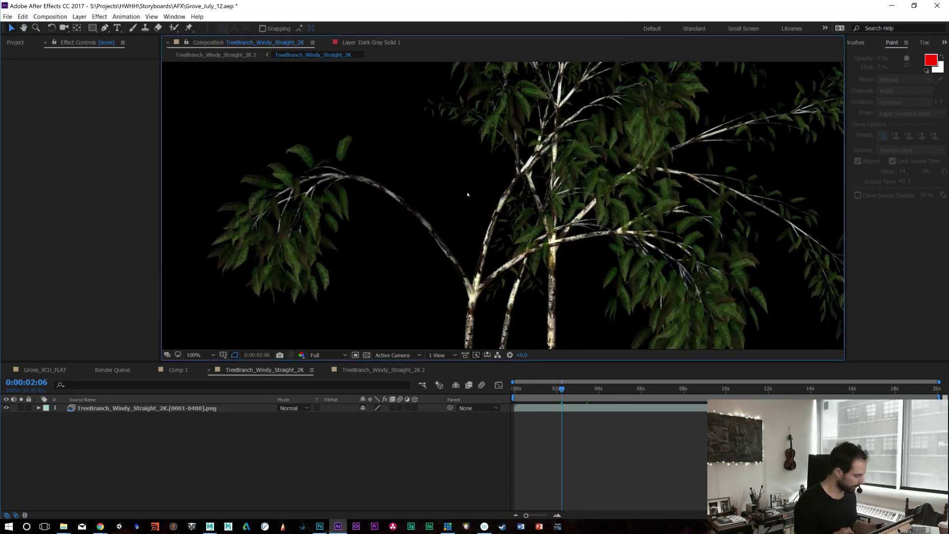
pyautogui.scroll(-1, 534, 333)
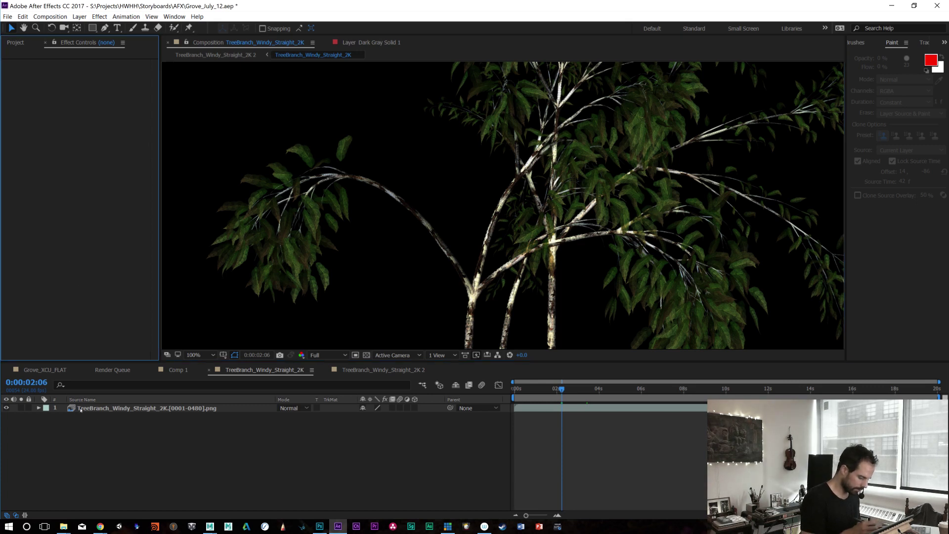
# Step: Apply a Generate > Fill effect to the tree layer, turning it solid red
pyautogui.click(100, 407)
pyautogui.rightClick(67, 222)
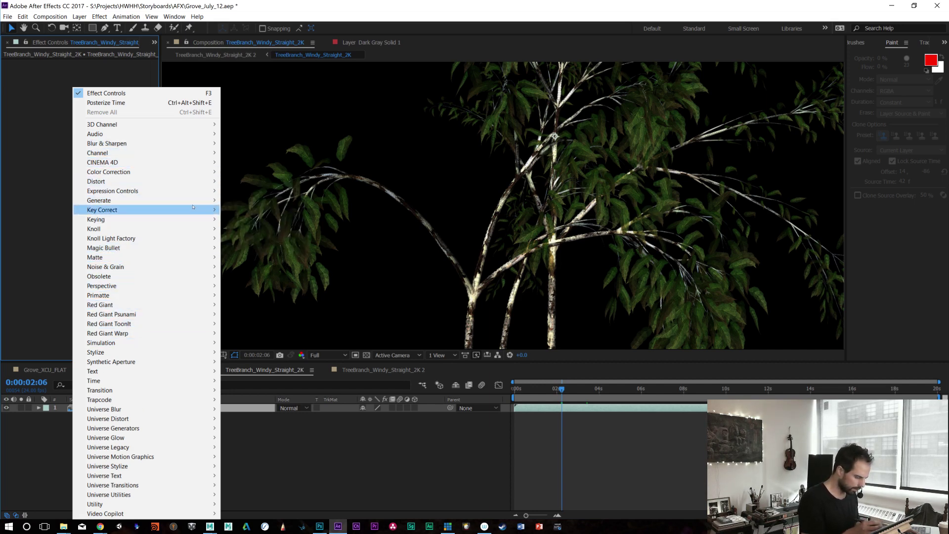
pyautogui.moveTo(183, 200)
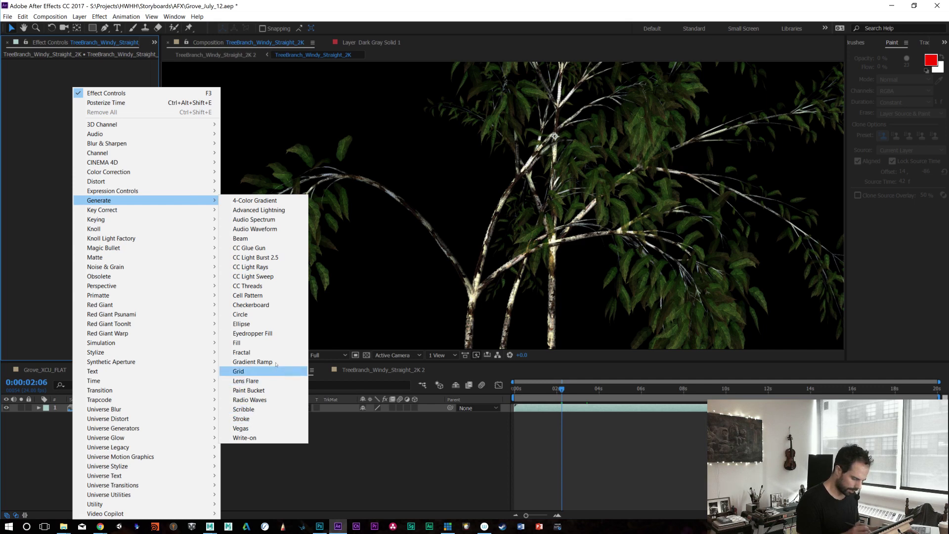
pyautogui.click(238, 343)
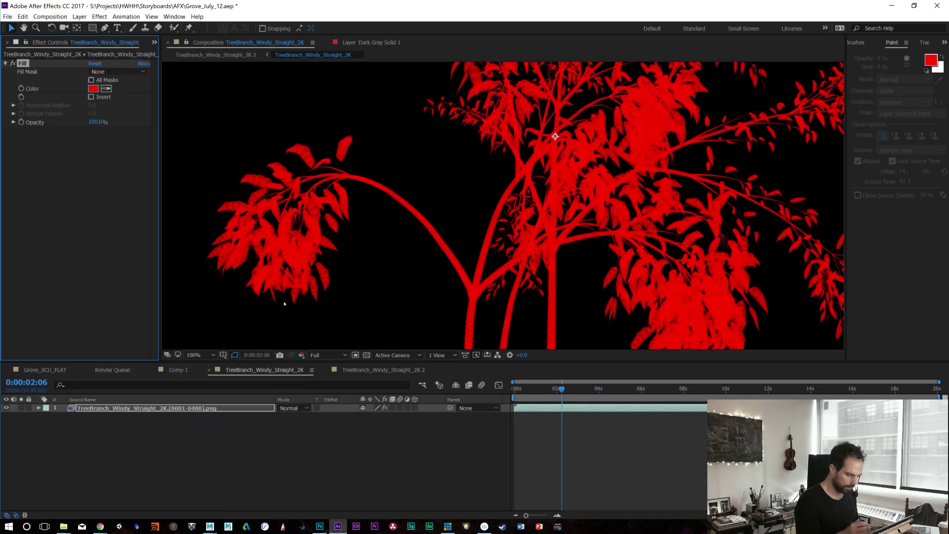
# Step: Zoom the comp to 200%, pan across the branches, and add a Channel > Arithmetic effect
pyautogui.press('.')
pyautogui.moveTo(429, 279); pyautogui.dragTo(440, 242)
pyautogui.rightClick(74, 217)
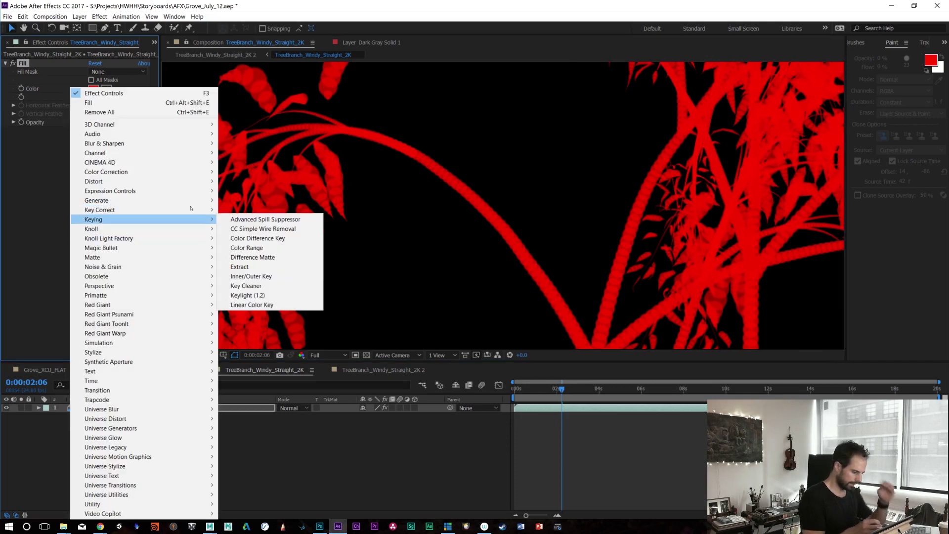
pyautogui.moveTo(199, 152)
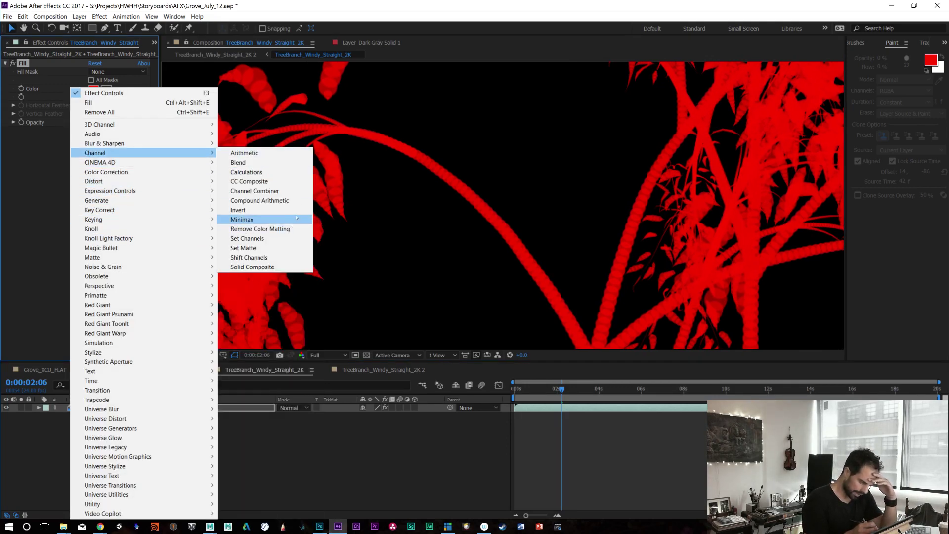
pyautogui.click(244, 153)
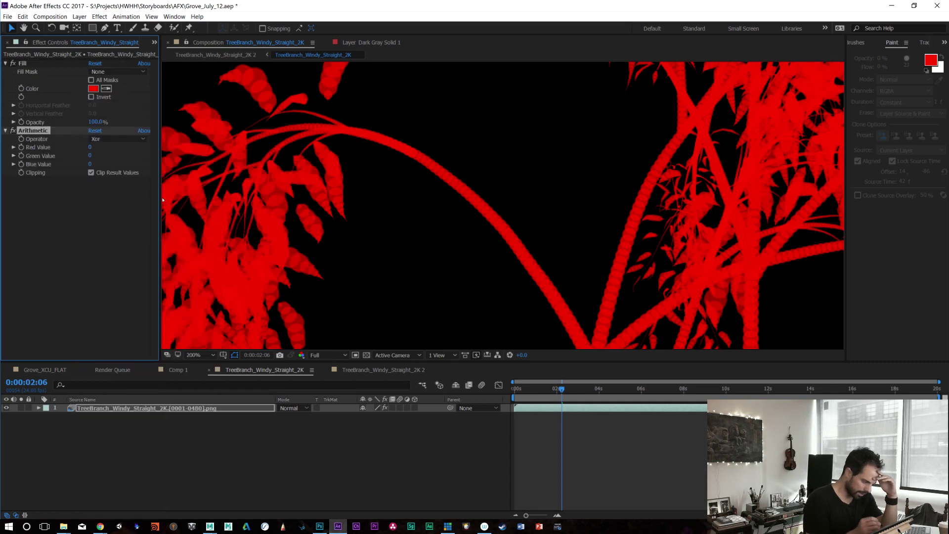
# Step: Remove the Arithmetic effect, then add and delete an Alpha Ramp effect on the tree layer
pyautogui.moveTo(113, 144); pyautogui.dragTo(75, 138)
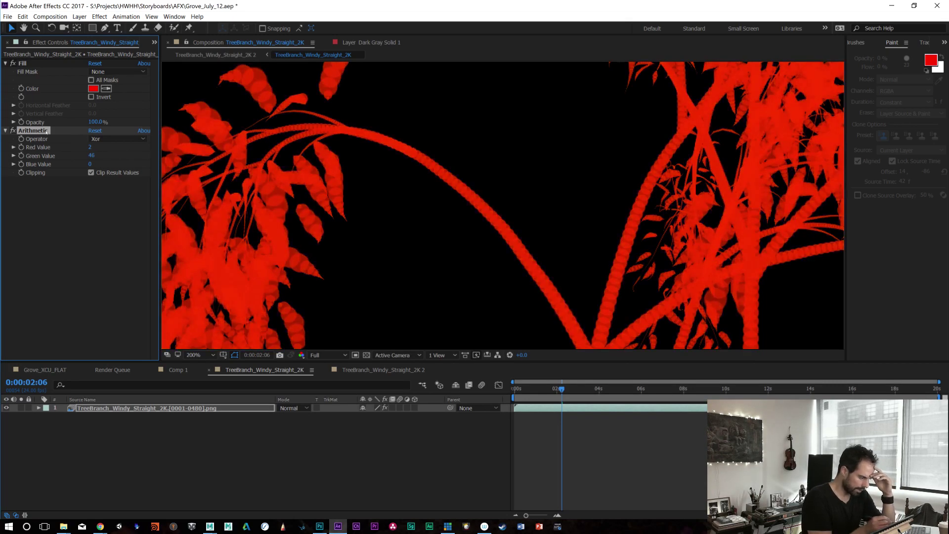
pyautogui.press('Delete')
pyautogui.rightClick(84, 88)
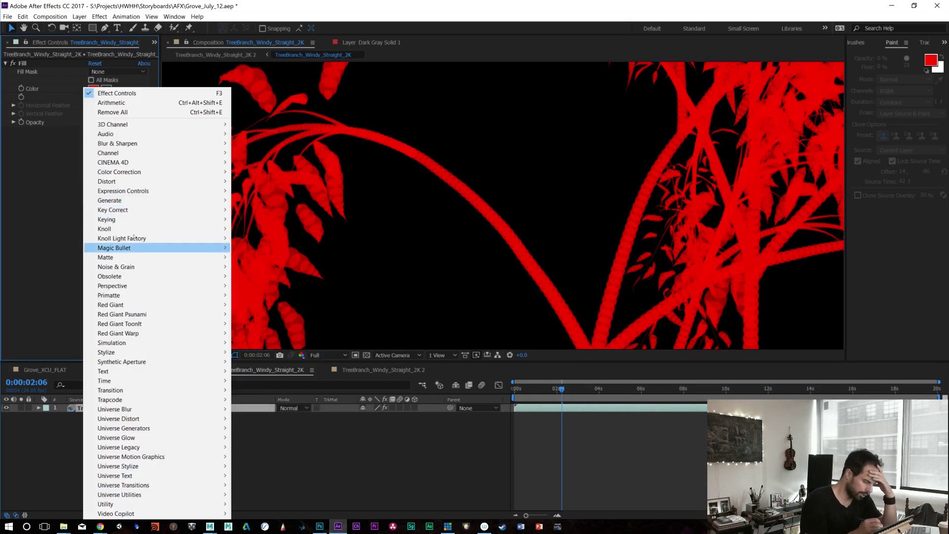
pyautogui.moveTo(211, 209)
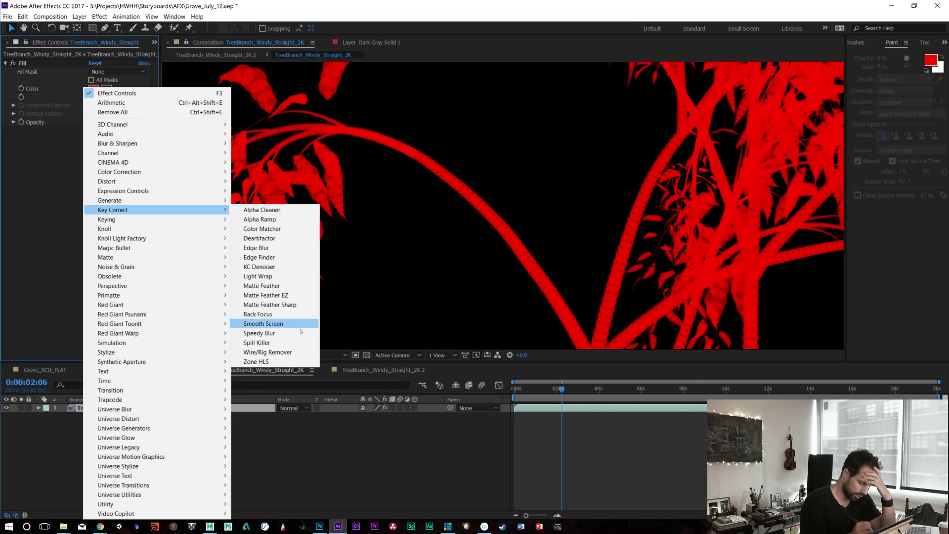
pyautogui.click(287, 220)
pyautogui.click(35, 130)
pyautogui.press('Delete')
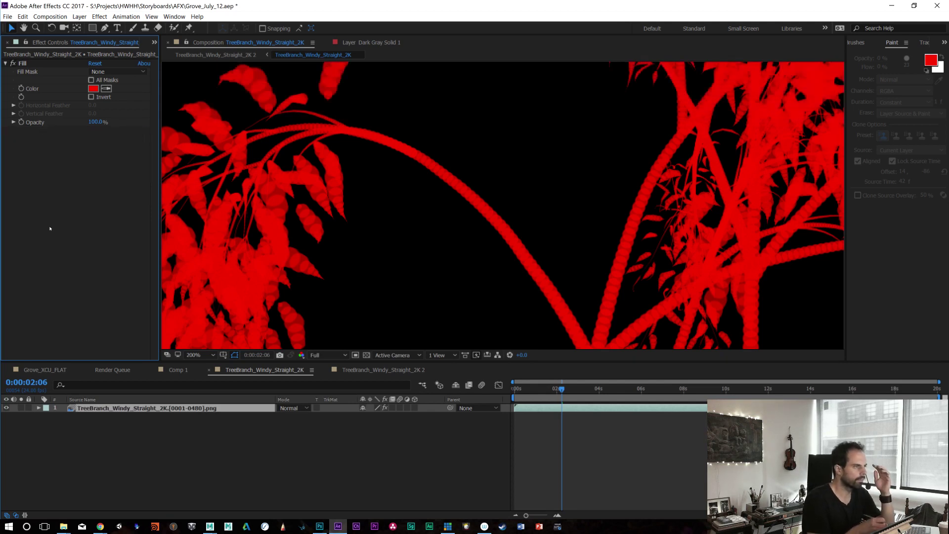
# Step: Try a Levels gamma adjustment, switch off the Fill effect, then delete Levels
pyautogui.rightClick(85, 258)
pyautogui.moveTo(142, 229)
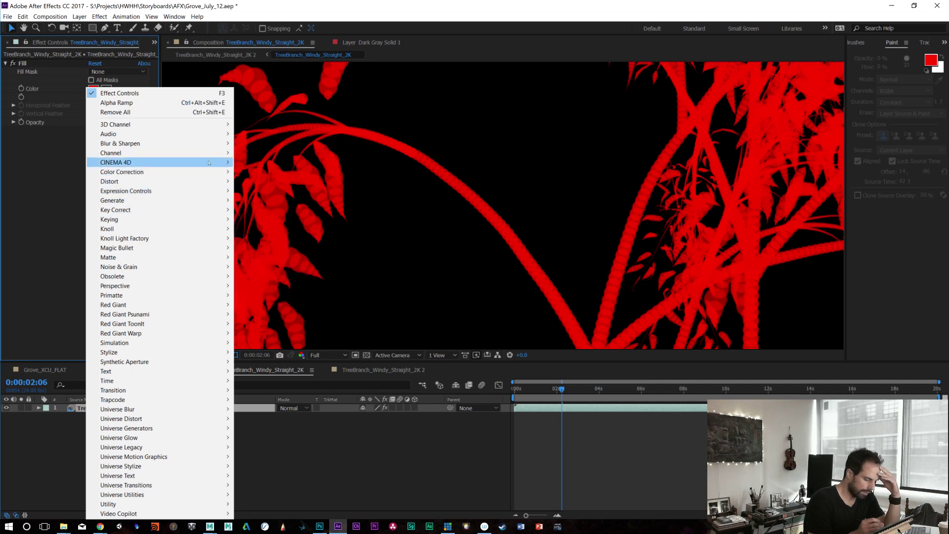
pyautogui.moveTo(222, 171)
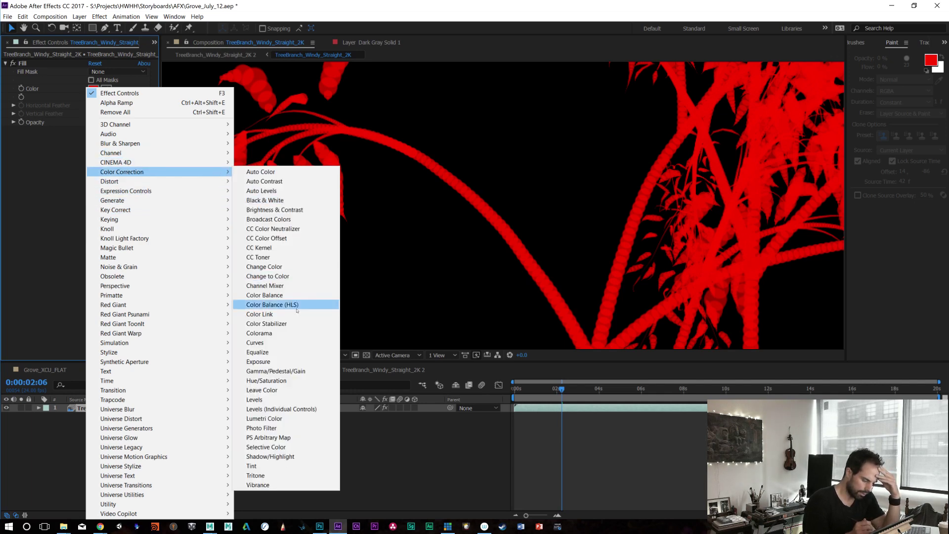
pyautogui.click(297, 399)
pyautogui.moveTo(92, 187); pyautogui.dragTo(113, 186)
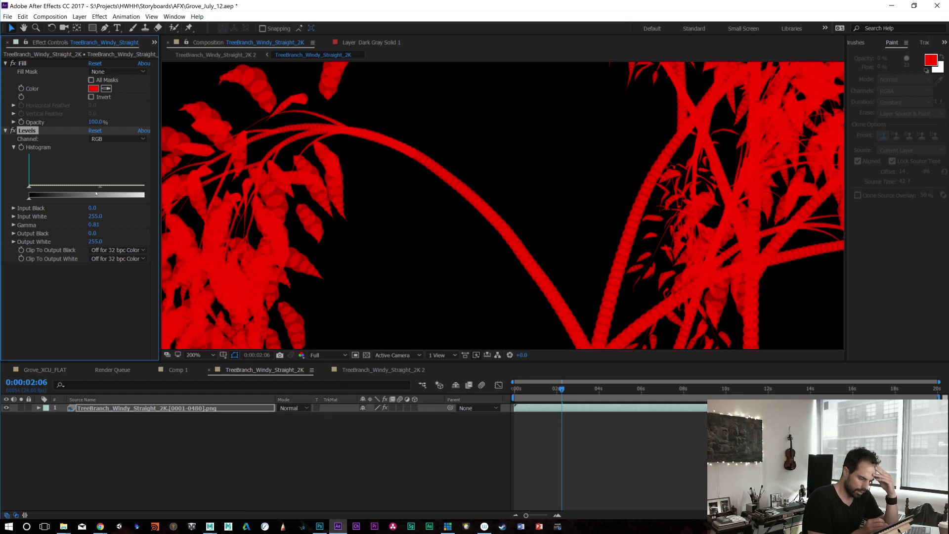
pyautogui.click(13, 63)
pyautogui.moveTo(96, 187); pyautogui.dragTo(36, 192)
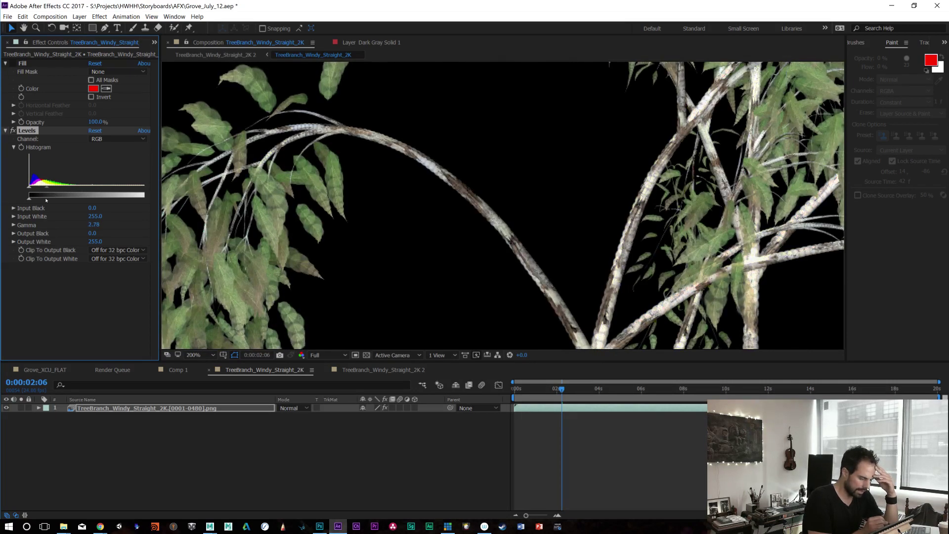
pyautogui.click(27, 130)
pyautogui.press('Delete')
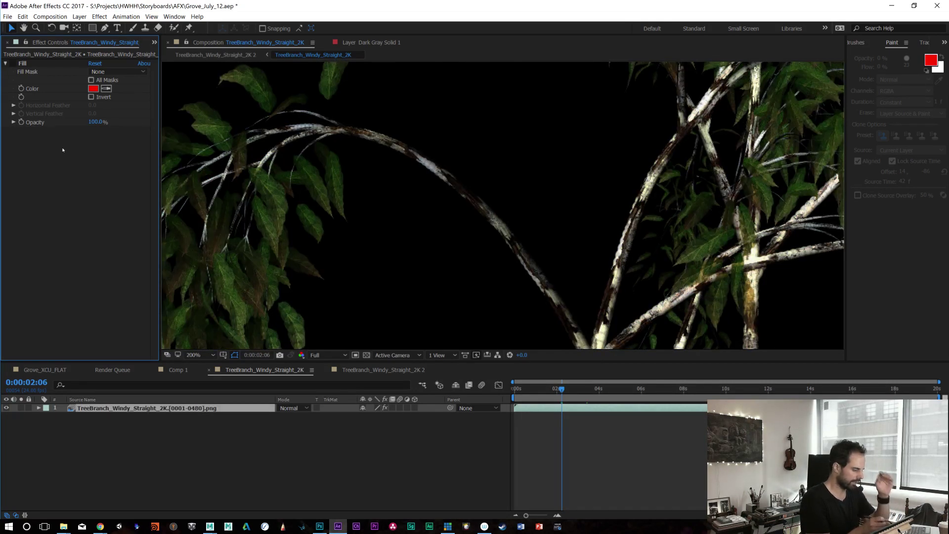
# Step: Add Levels to the tree layer on the Alpha channel: gamma 1.29, output black 132.0
pyautogui.click(79, 16)
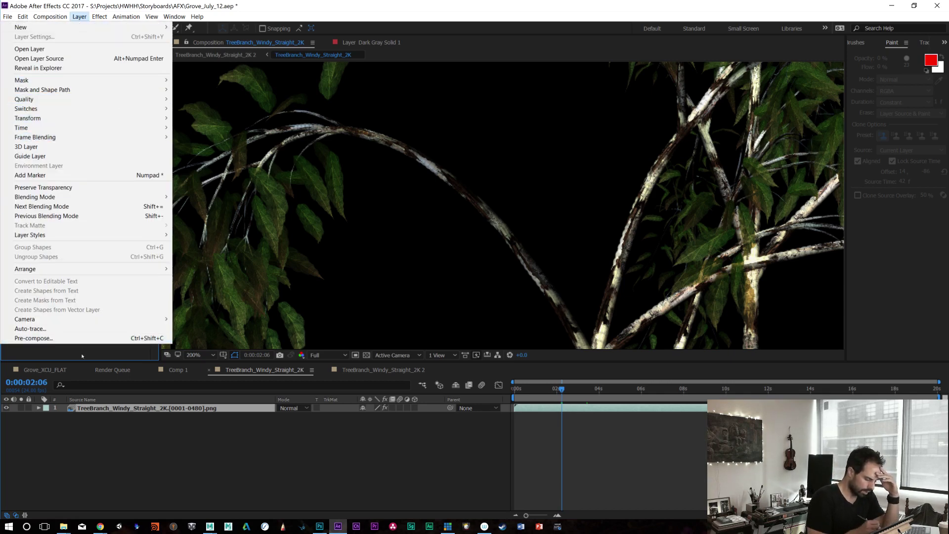
pyautogui.press('Escape')
pyautogui.rightClick(79, 89)
pyautogui.moveTo(208, 172)
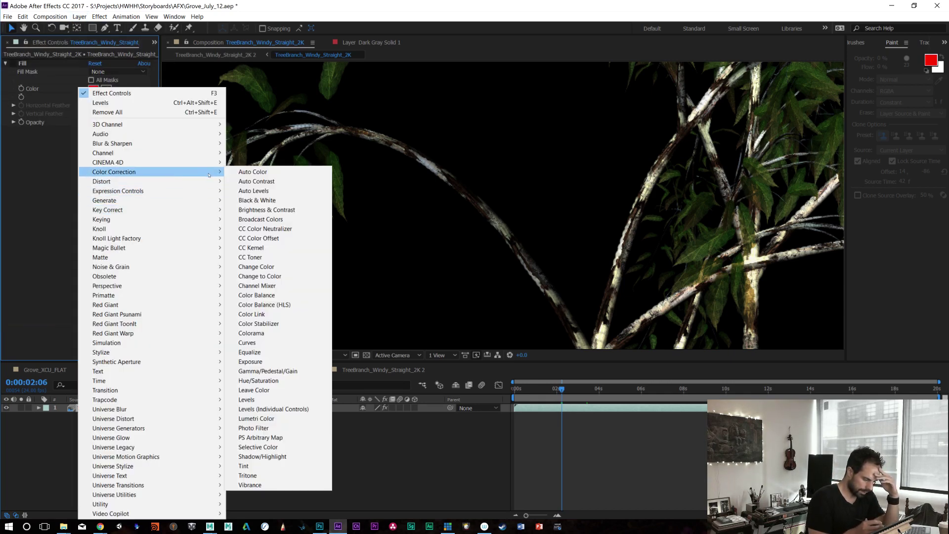
pyautogui.click(268, 399)
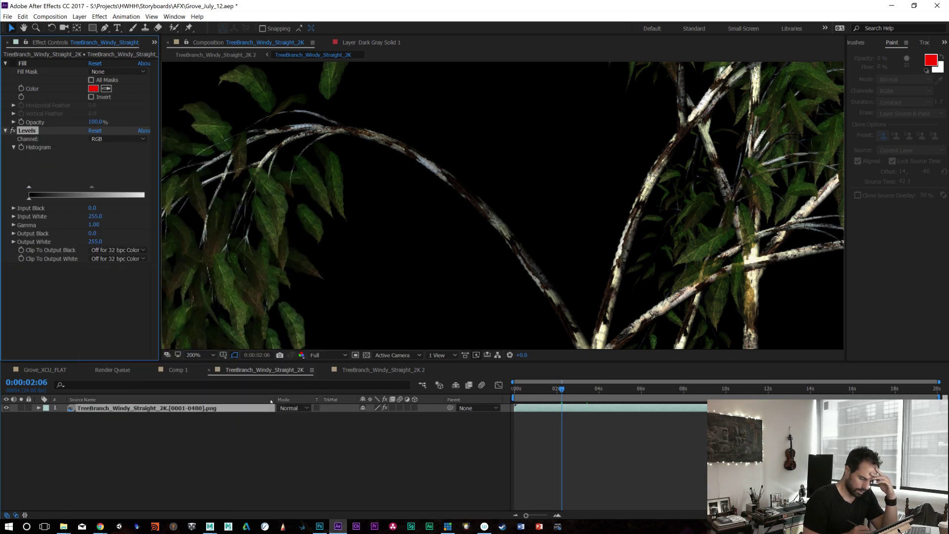
pyautogui.click(128, 138)
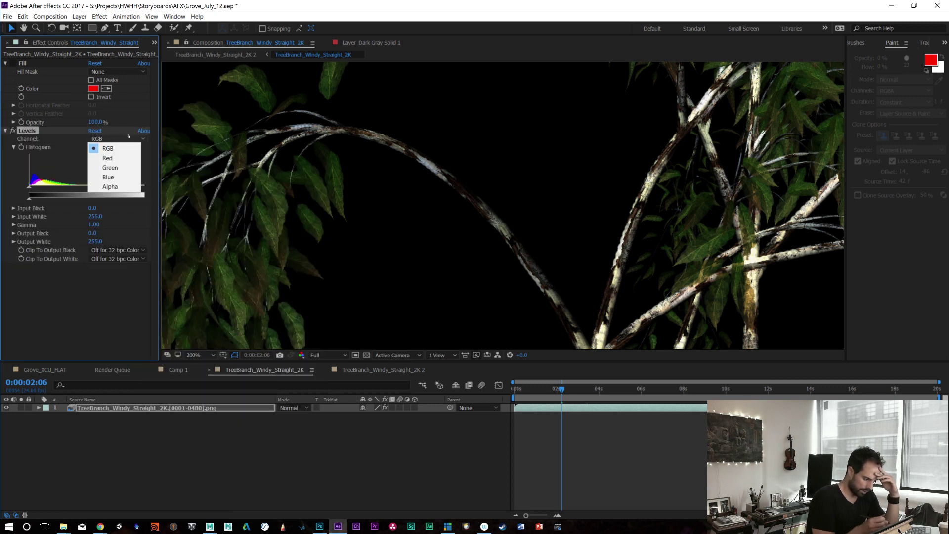
pyautogui.click(110, 186)
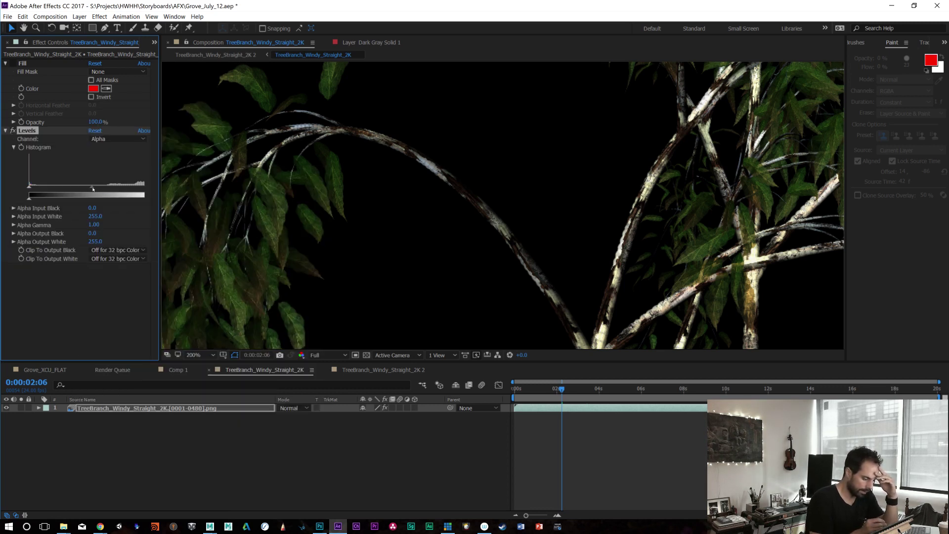
pyautogui.moveTo(92, 188)
pyautogui.mouseDown()
pyautogui.moveTo(138, 187)
pyautogui.moveTo(80, 195)
pyautogui.mouseUp()
pyautogui.moveTo(159, 200)
pyautogui.mouseDown()
pyautogui.moveTo(209, 200)
pyautogui.moveTo(106, 193)
pyautogui.moveTo(164, 188)
pyautogui.mouseUp()
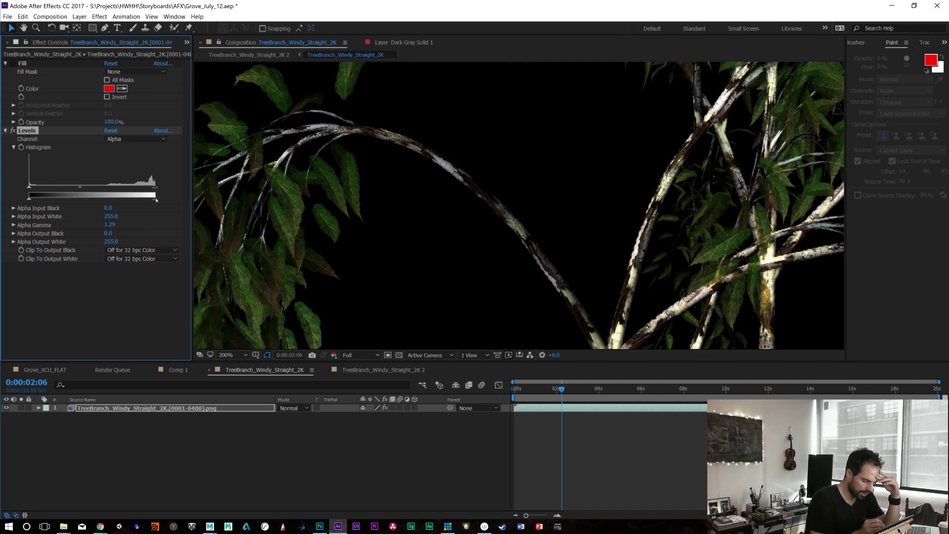
pyautogui.moveTo(29, 197); pyautogui.dragTo(94, 199)
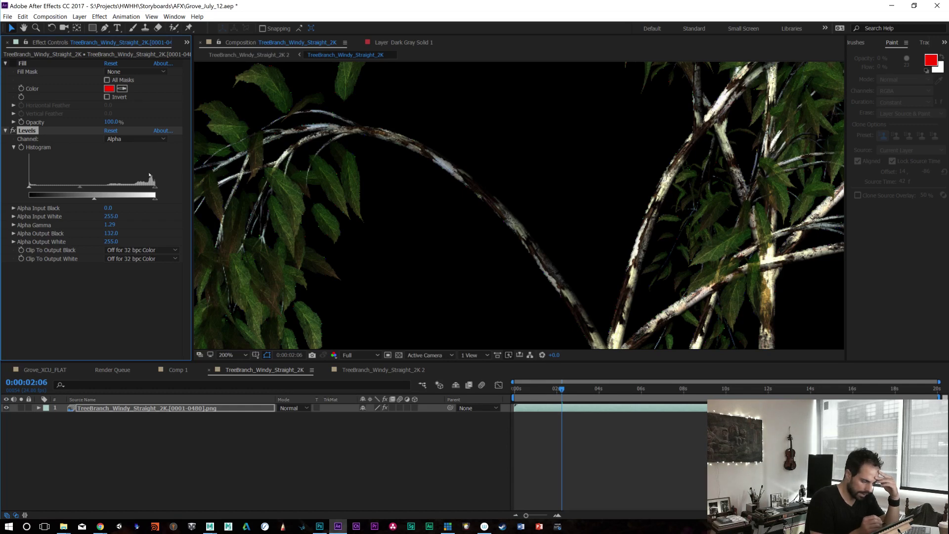
# Step: Re-enable Fill below Levels; set Alpha Output Black 0, Gamma 1.10, Input White 105.0
pyautogui.click(13, 63)
pyautogui.click(23, 64)
pyautogui.moveTo(23, 65); pyautogui.dragTo(47, 313)
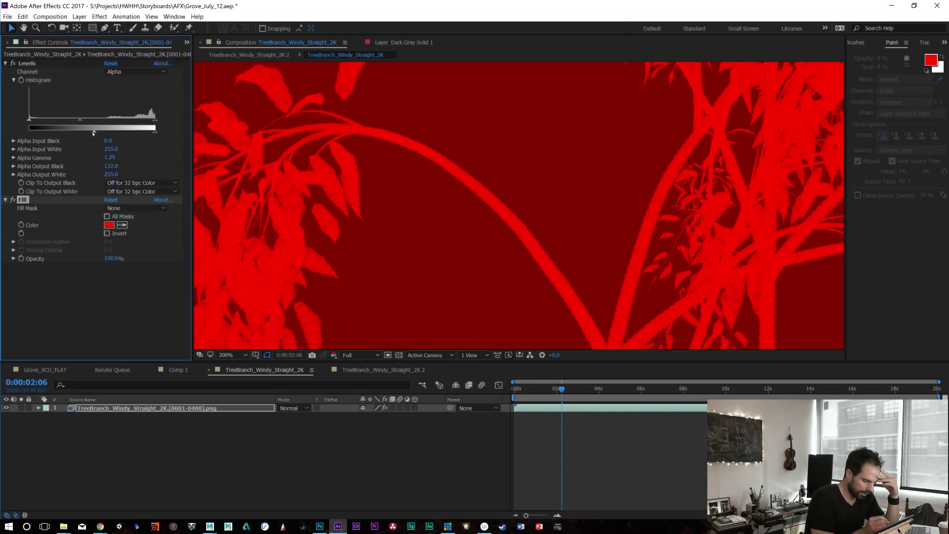
pyautogui.moveTo(93, 132); pyautogui.dragTo(29, 132)
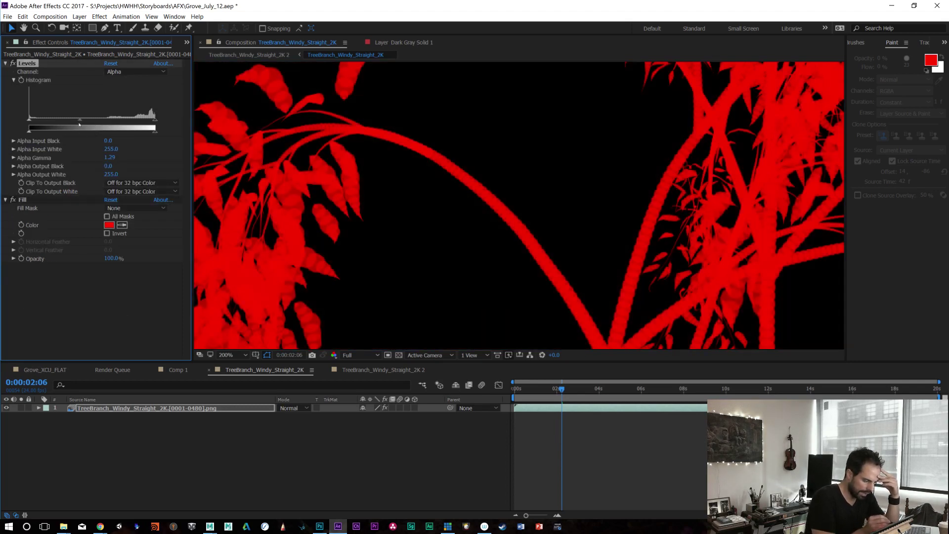
pyautogui.moveTo(88, 120); pyautogui.dragTo(62, 120)
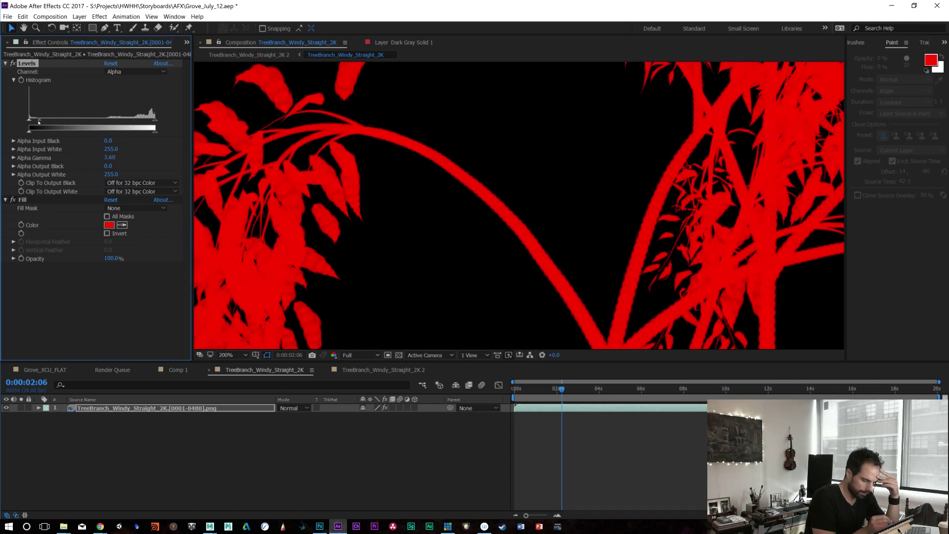
pyautogui.moveTo(147, 122); pyautogui.dragTo(53, 121)
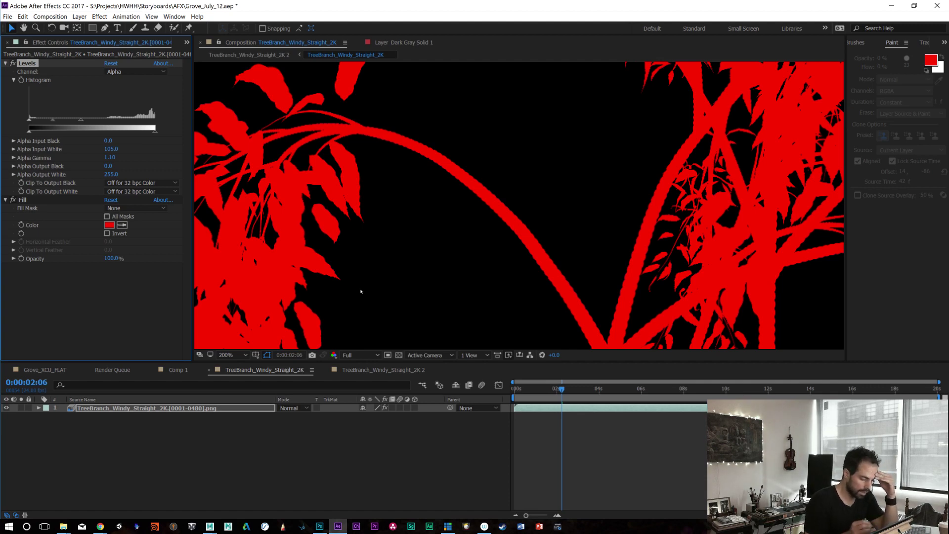
# Step: Preview the tree with Fill off, then switch to the TreeBranch_Windy_Straight_2K 2 comp
pyautogui.moveTo(537, 388); pyautogui.dragTo(599, 389)
pyautogui.click(682, 389)
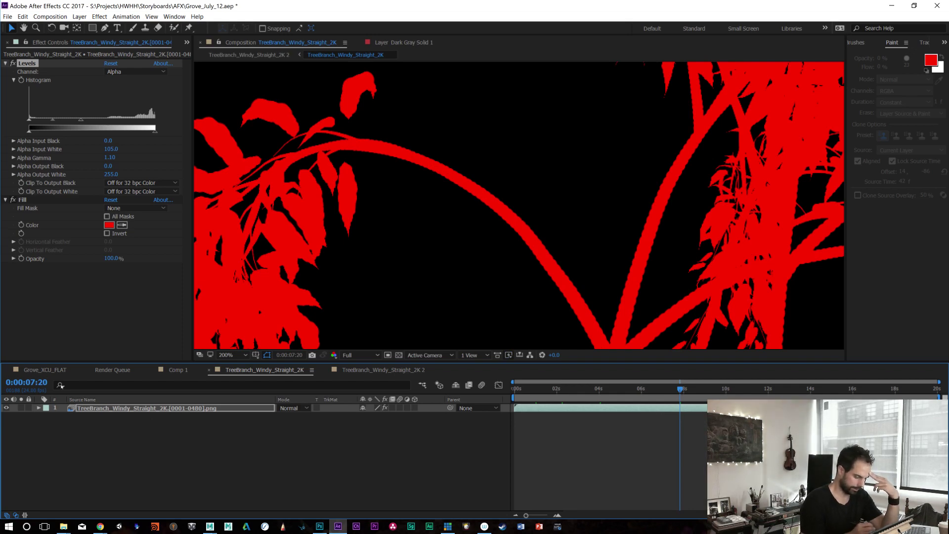
pyautogui.click(12, 200)
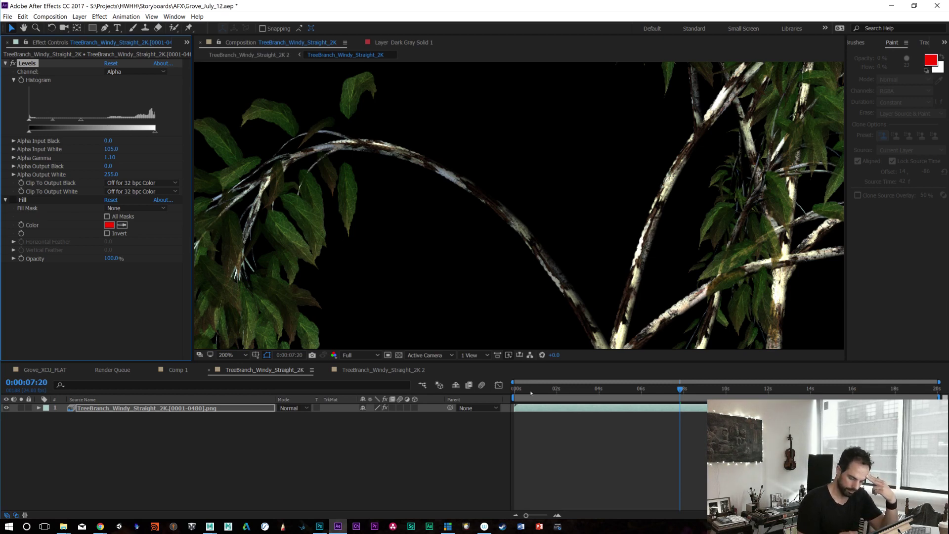
pyautogui.press('space')
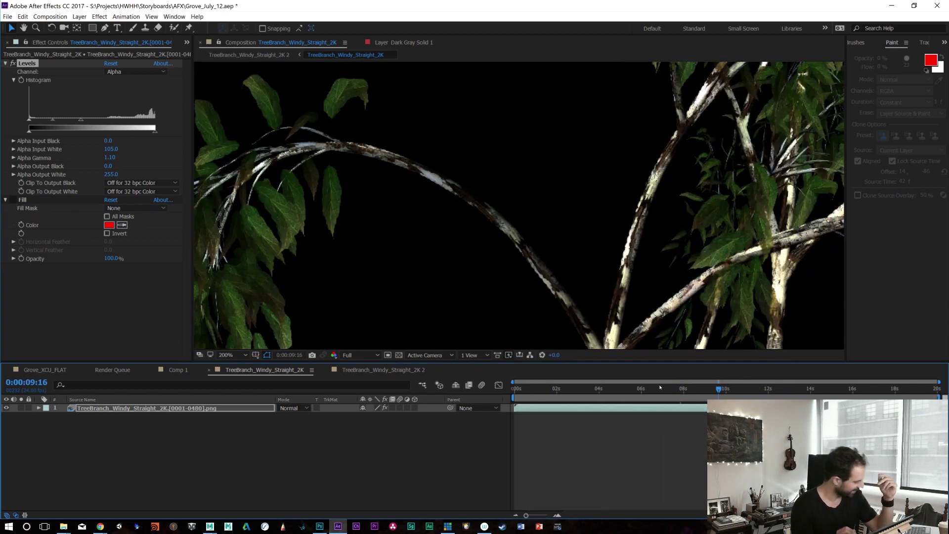
pyautogui.press(',')
pyautogui.moveTo(672, 390); pyautogui.dragTo(615, 405)
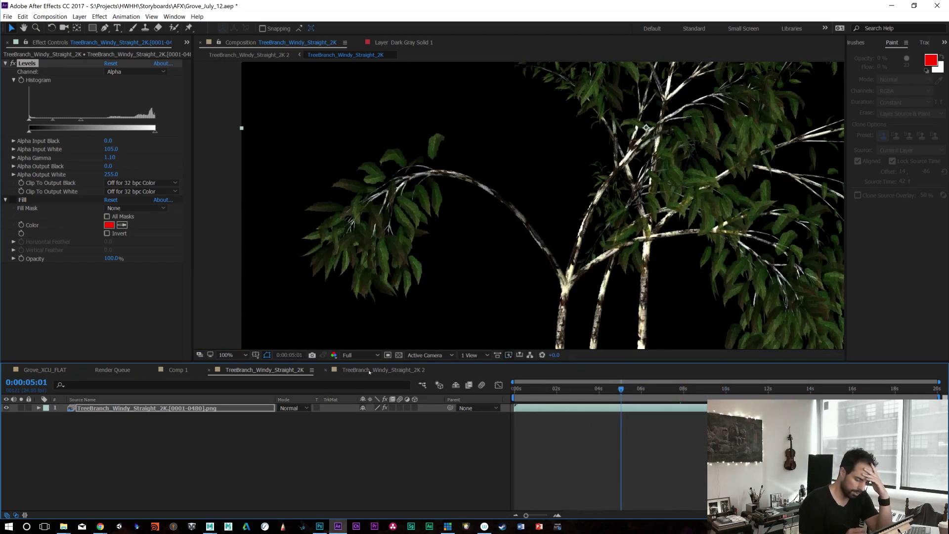
pyautogui.click(368, 370)
pyautogui.moveTo(538, 389); pyautogui.dragTo(601, 390)
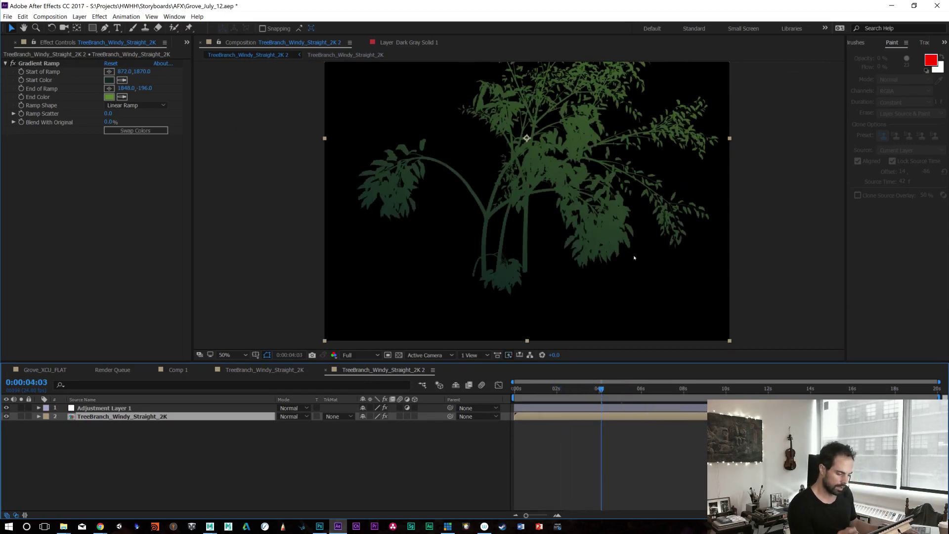
# Step: Pan the viewer, zoom to 100%, and preview the green silhouette animation
pyautogui.press('h')
pyautogui.moveTo(614, 214); pyautogui.dragTo(597, 280)
pyautogui.press('v')
pyautogui.press('.')
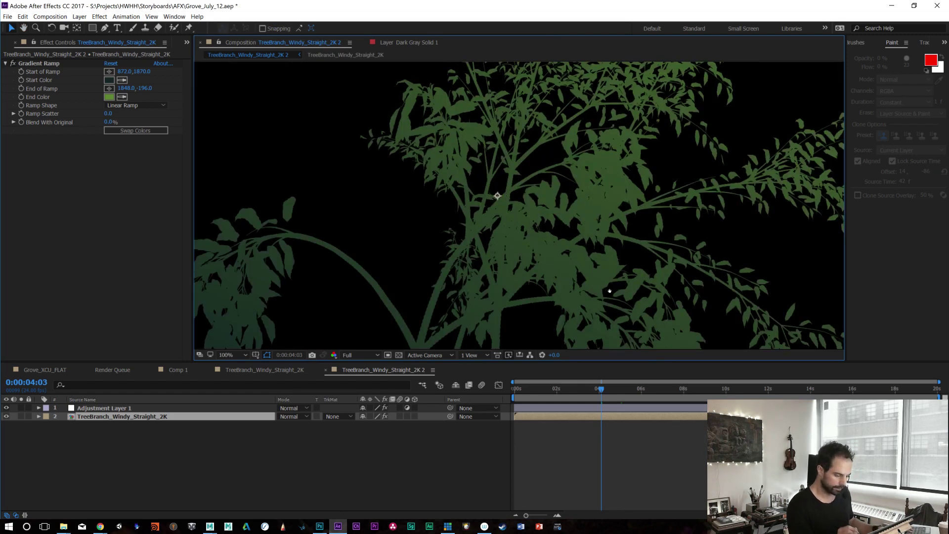
pyautogui.press('space')
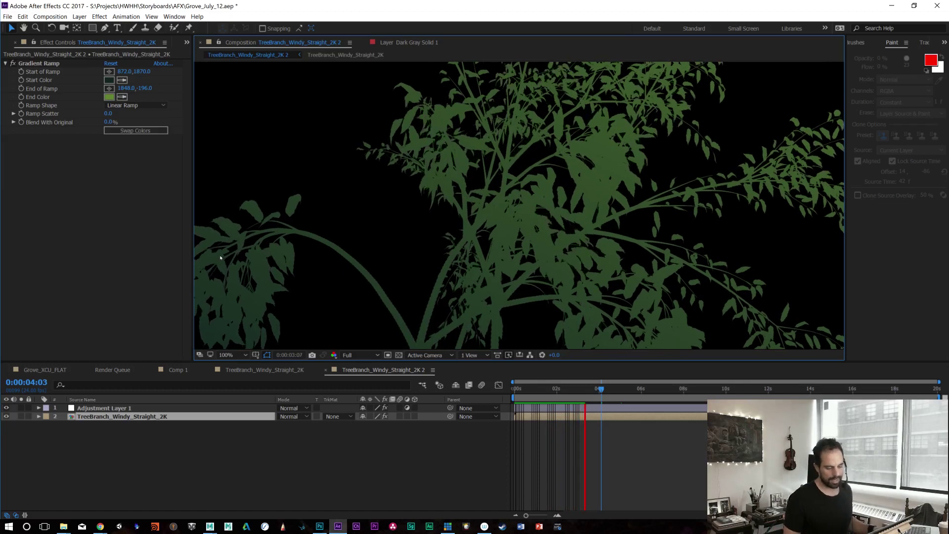
pyautogui.press('space')
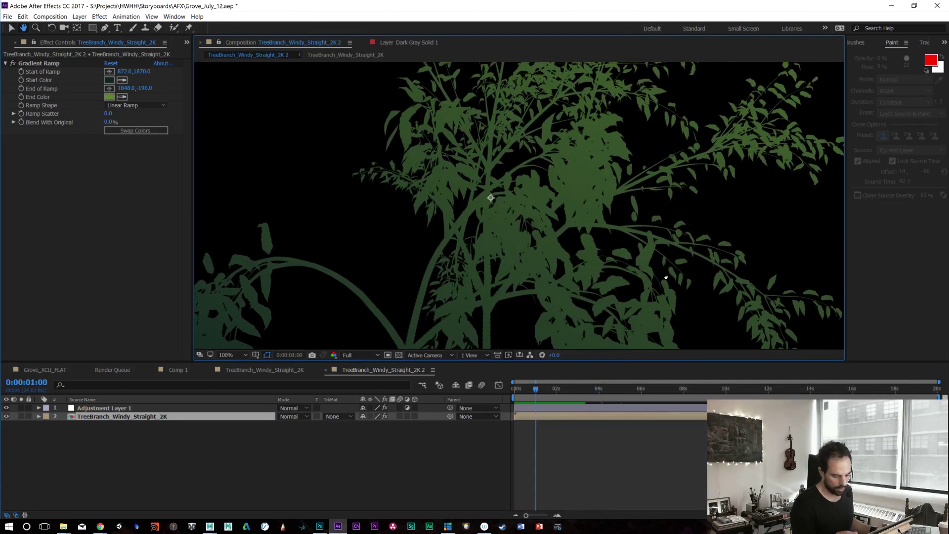
# Step: Preview the silhouette again, save the project, and bring the OLM news page forward
pyautogui.moveTo(665, 277); pyautogui.dragTo(639, 289)
pyautogui.scroll(-2, 634, 334)
pyautogui.press('space')
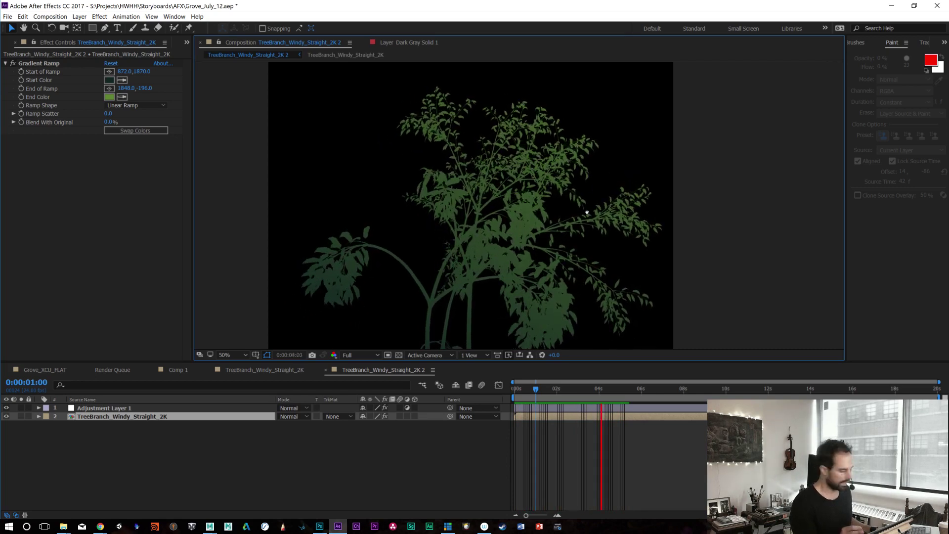
pyautogui.scroll(2, 587, 212)
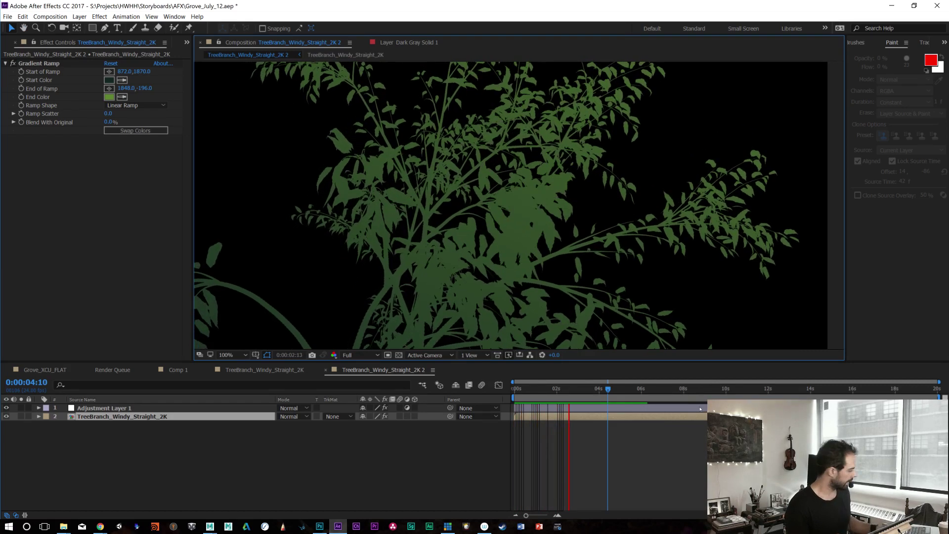
pyautogui.hotkey('ctrl', 's')
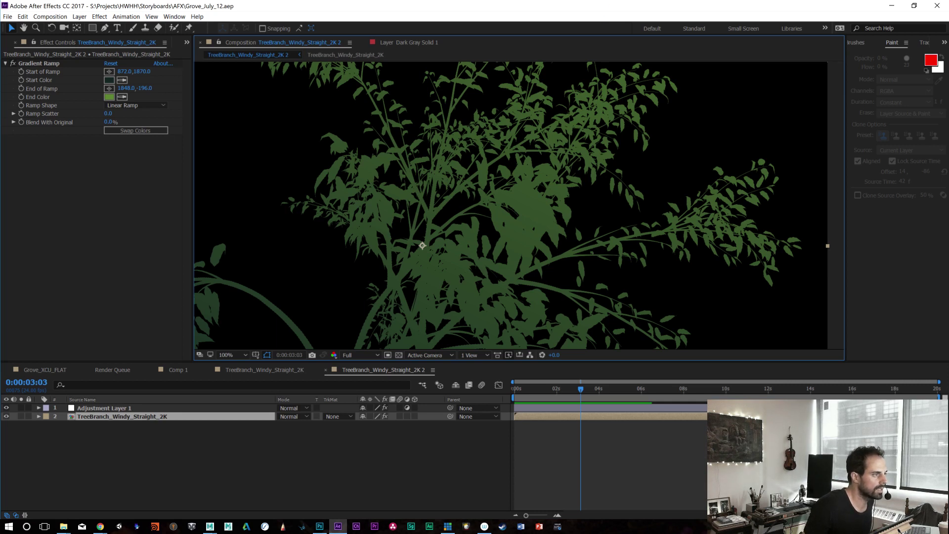
pyautogui.hotkey('alt', 'Tab')
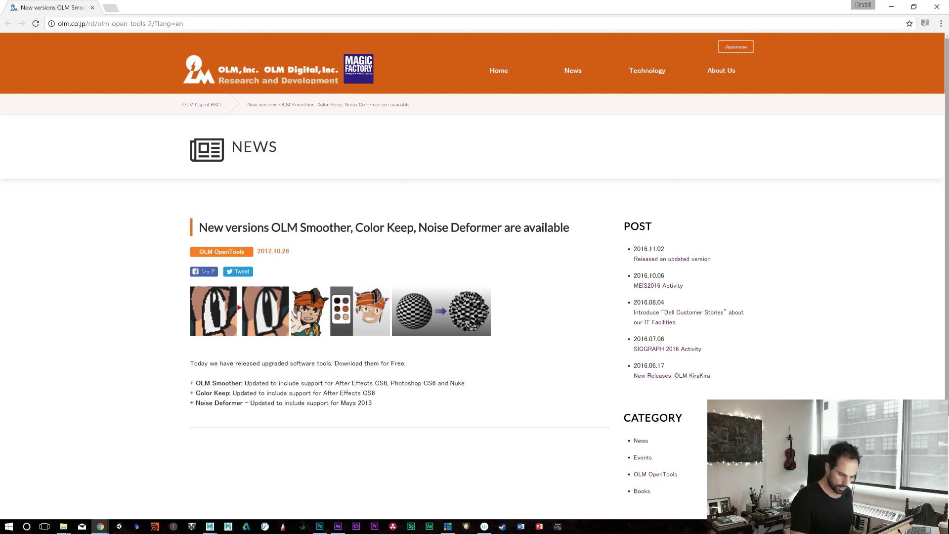
# Step: Scroll the OLM page, minimize Chrome, and scrub through the tree animation
pyautogui.scroll(-3, 927, 153)
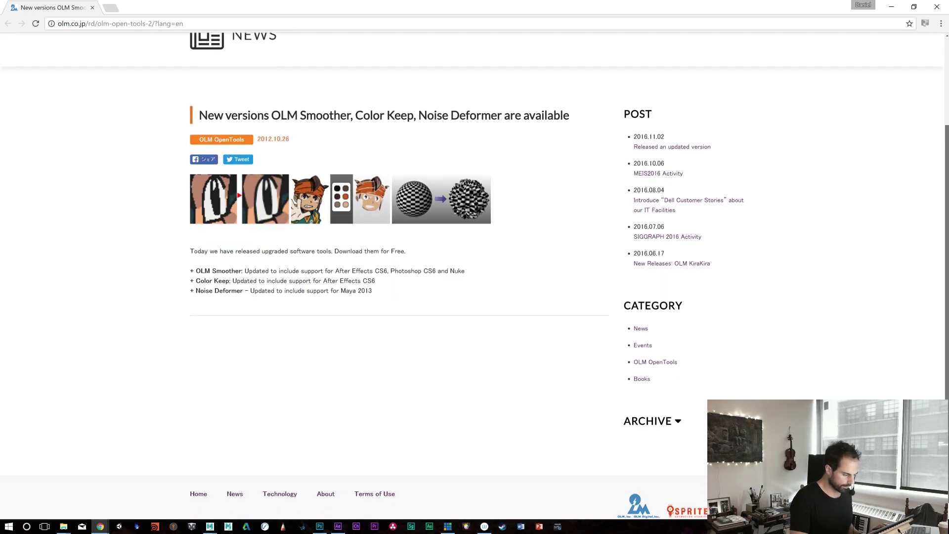
pyautogui.scroll(3, 927, 153)
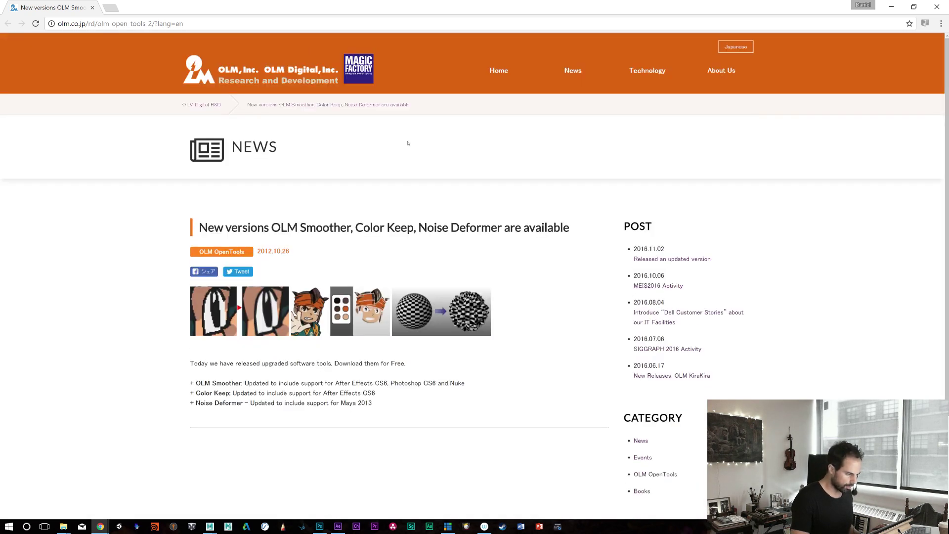
pyautogui.click(892, 9)
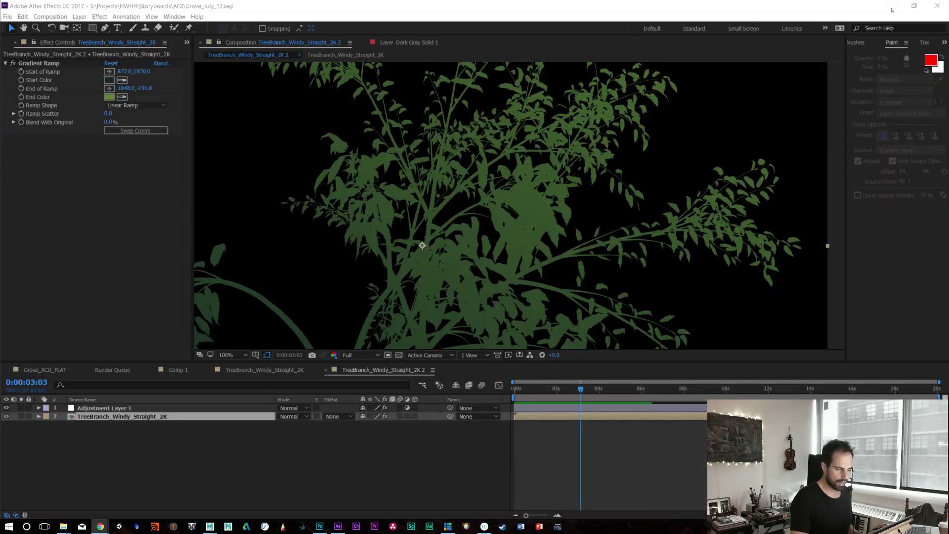
pyautogui.moveTo(586, 394); pyautogui.dragTo(554, 395)
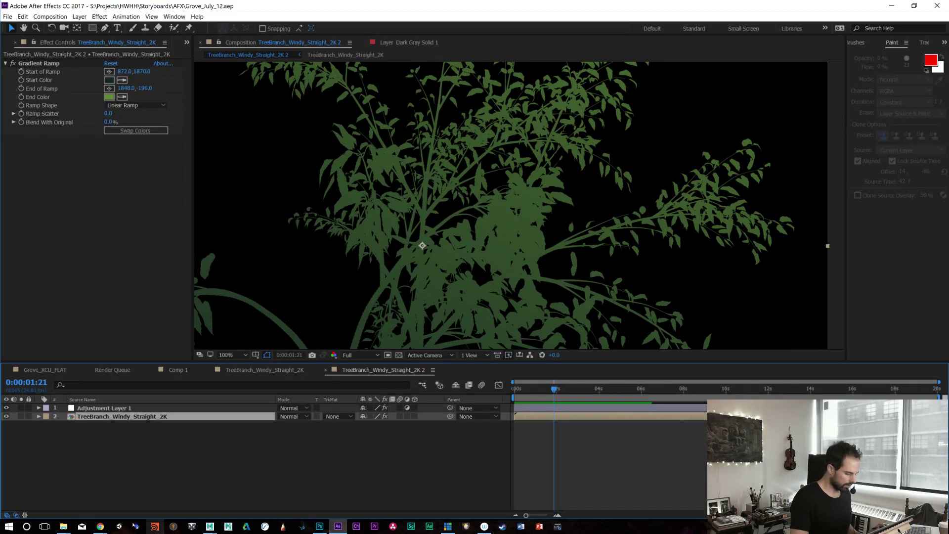
# Step: Reopen the OLM news page, reload the article, then minimize Chrome again
pyautogui.click(101, 526)
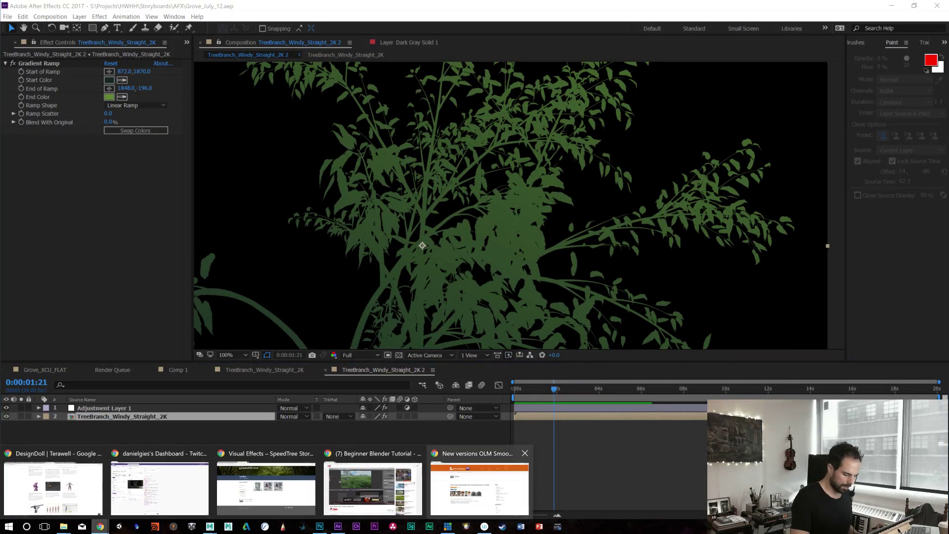
pyautogui.click(466, 498)
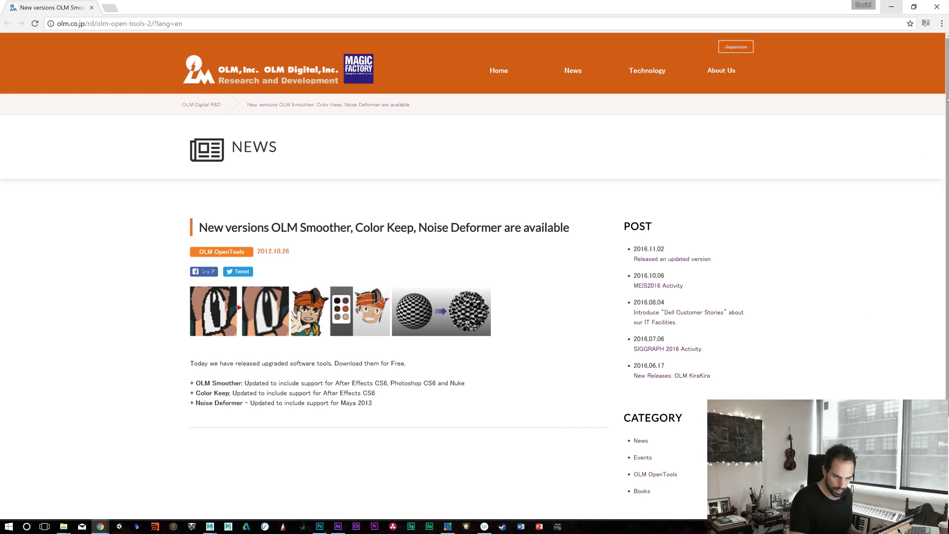
pyautogui.scroll(-1, 937, 101)
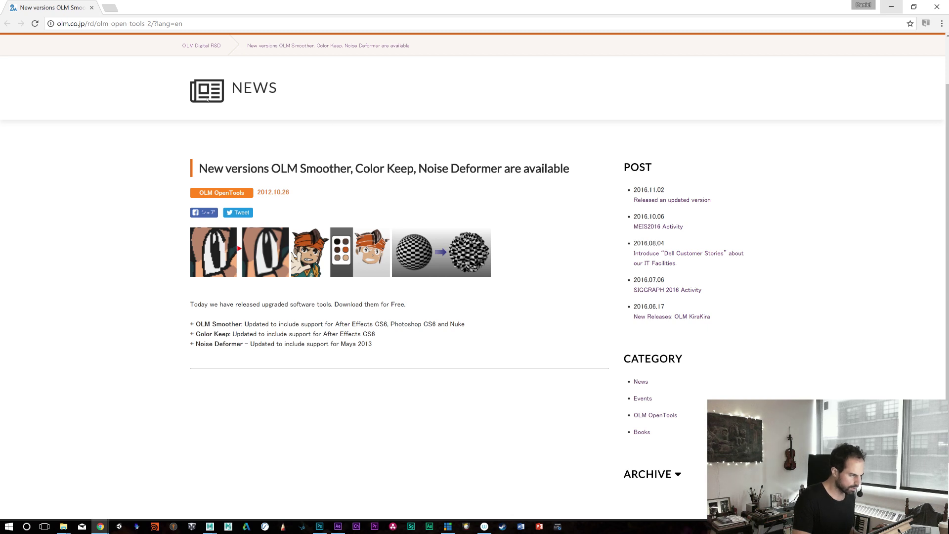
pyautogui.click(278, 49)
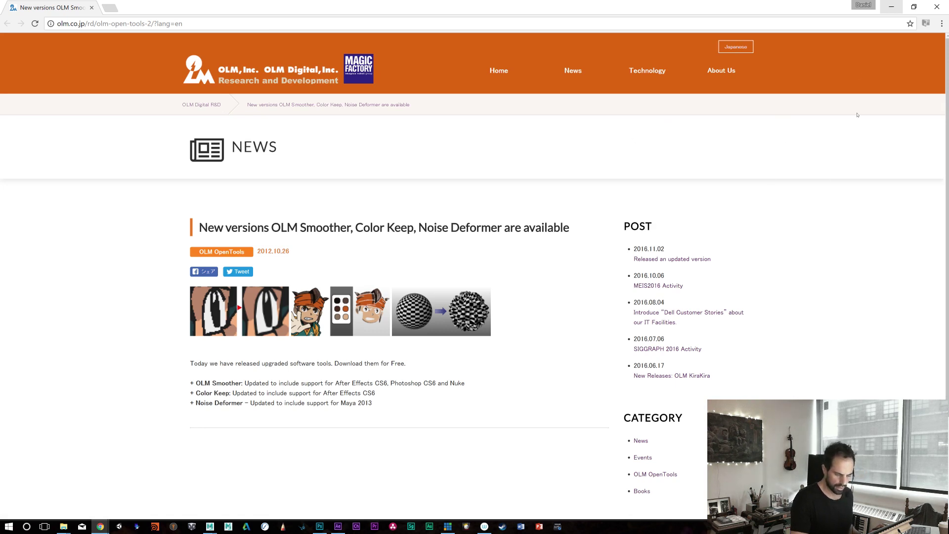
pyautogui.click(891, 7)
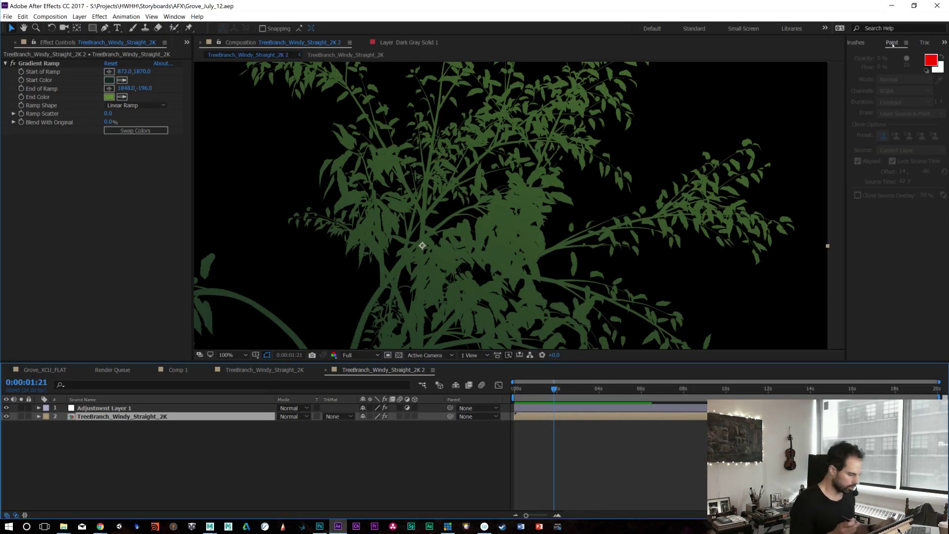
# Step: Set the time to 0:00:01:05 and open the import window from the Project panel
pyautogui.moveTo(551, 391); pyautogui.dragTo(539, 389)
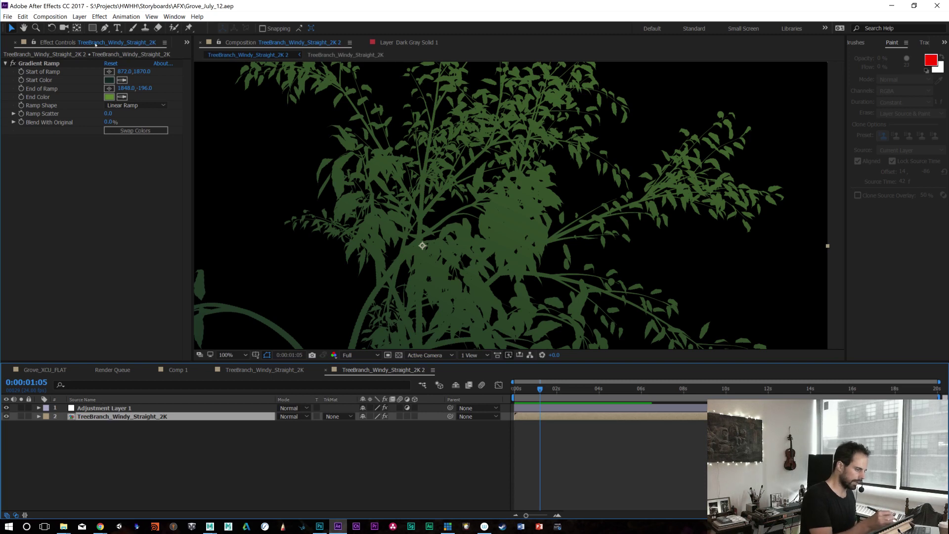
pyautogui.click(186, 43)
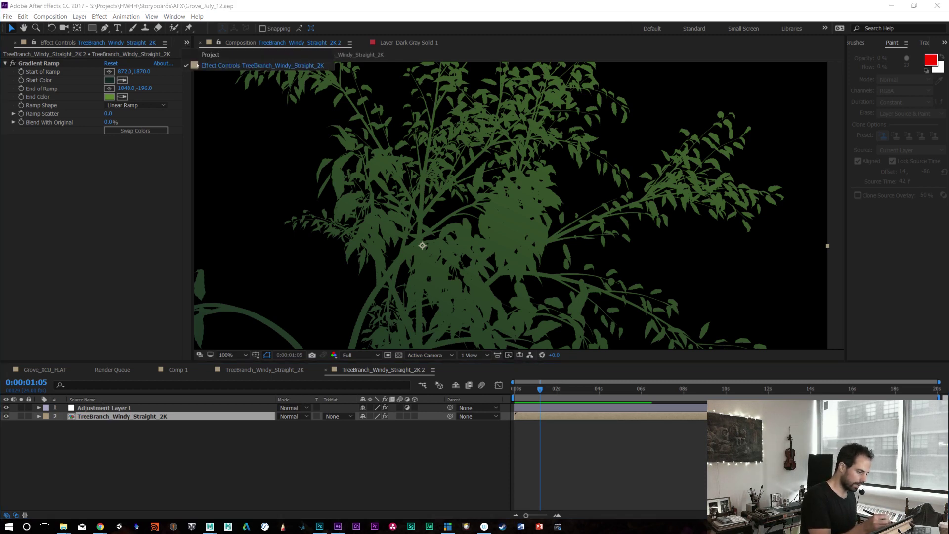
pyautogui.click(191, 55)
pyautogui.click(41, 231)
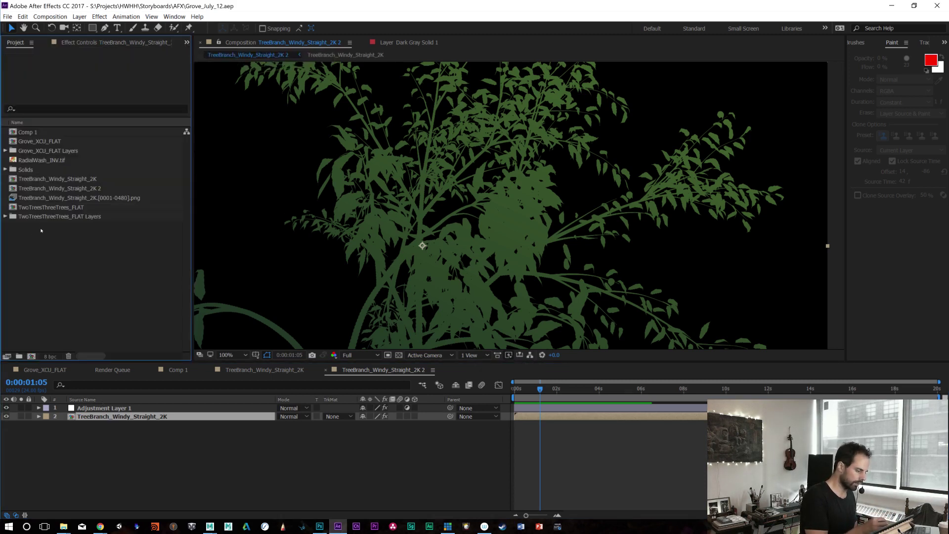
pyautogui.doubleClick(39, 298)
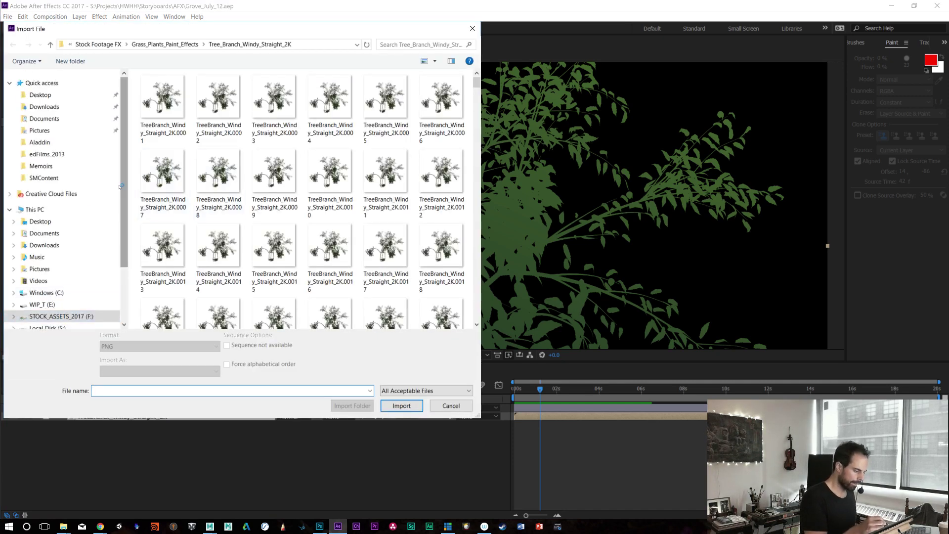
# Step: Browse STOCK_ASSETS_2017 > Textures and look through the InkBlots texture folders
pyautogui.moveTo(123, 201); pyautogui.dragTo(124, 240)
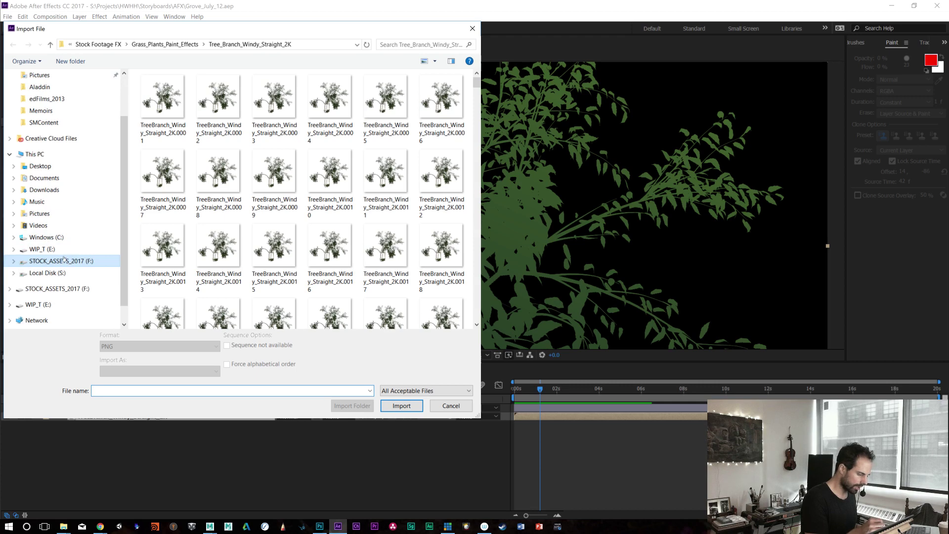
pyautogui.click(64, 258)
pyautogui.click(165, 176)
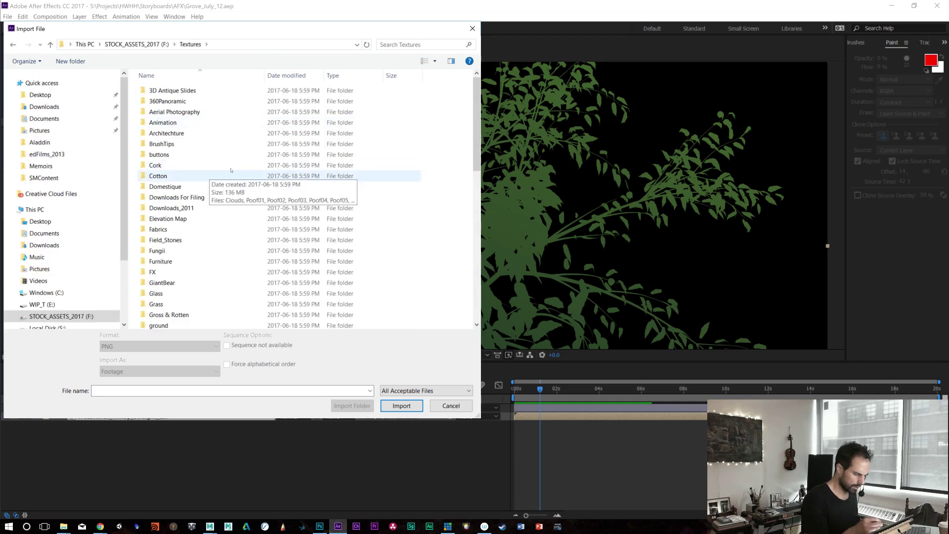
pyautogui.moveTo(468, 108); pyautogui.dragTo(467, 152)
pyautogui.doubleClick(207, 215)
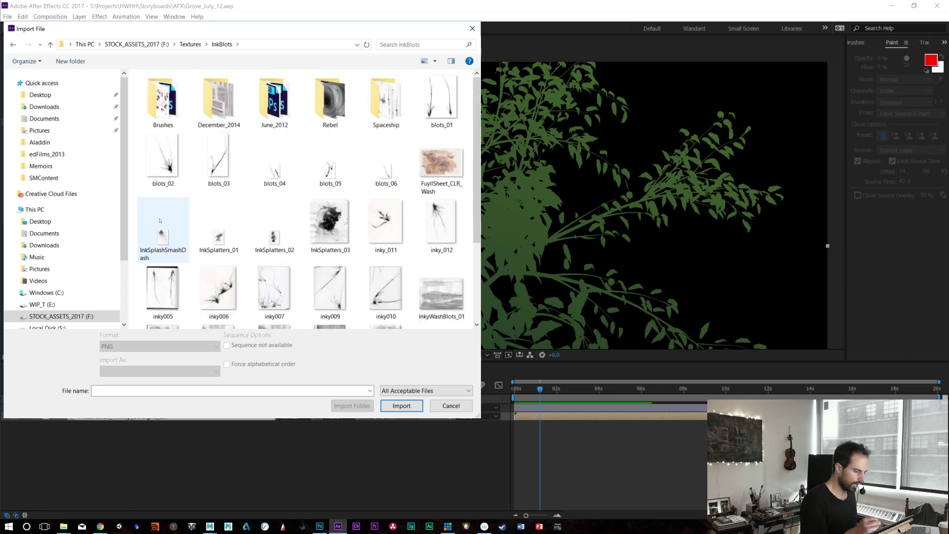
pyautogui.click(446, 165)
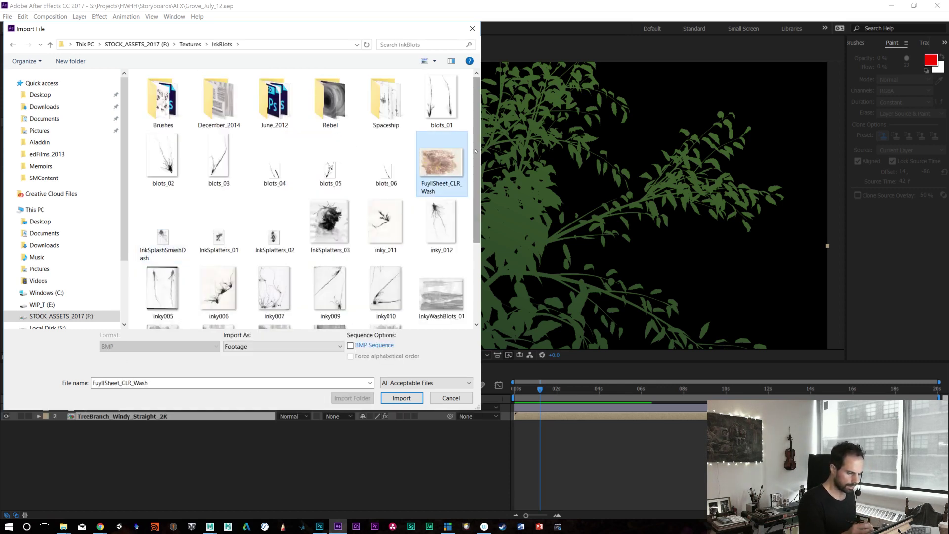
pyautogui.moveTo(477, 152); pyautogui.dragTo(478, 158)
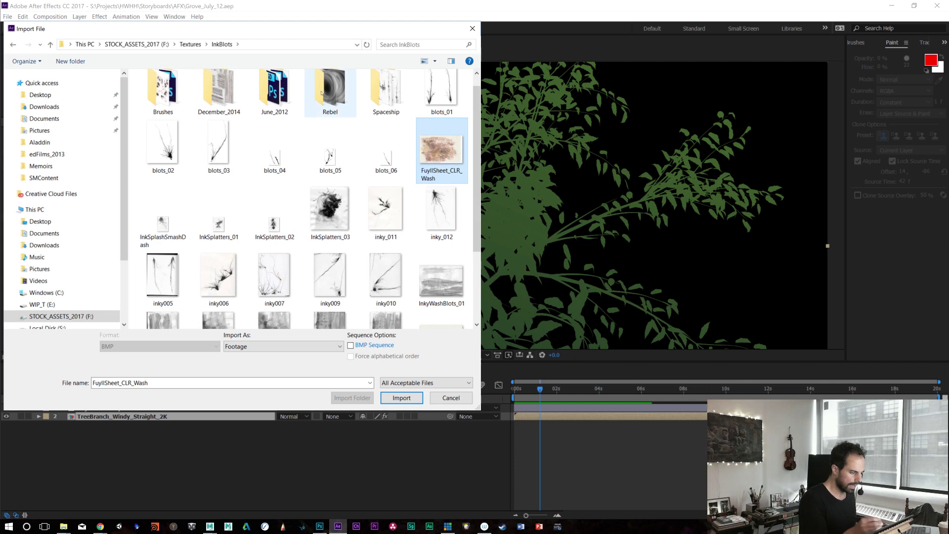
pyautogui.doubleClick(327, 93)
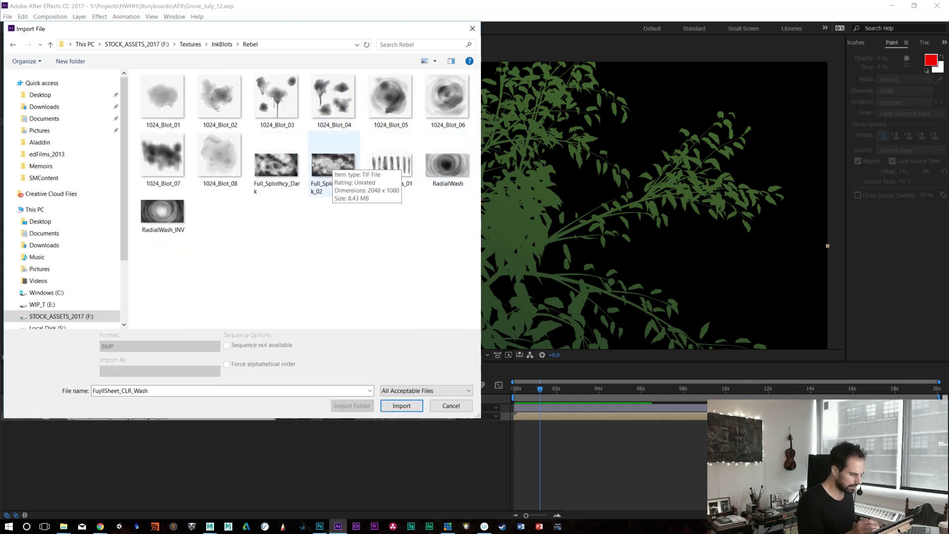
pyautogui.click(222, 44)
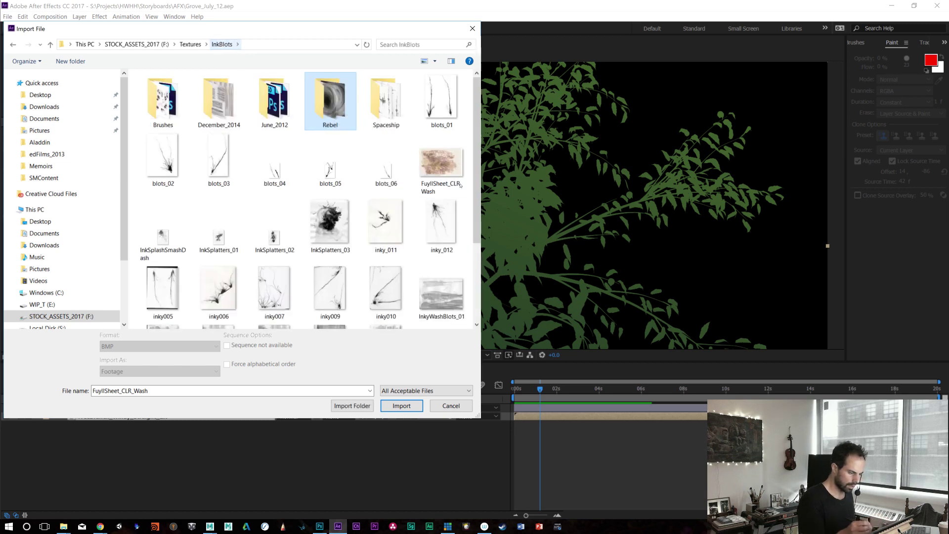
# Step: Import BlueTexturedWash_MED from the Textures > WaterColourSheets folder
pyautogui.scroll(-1, 447, 129)
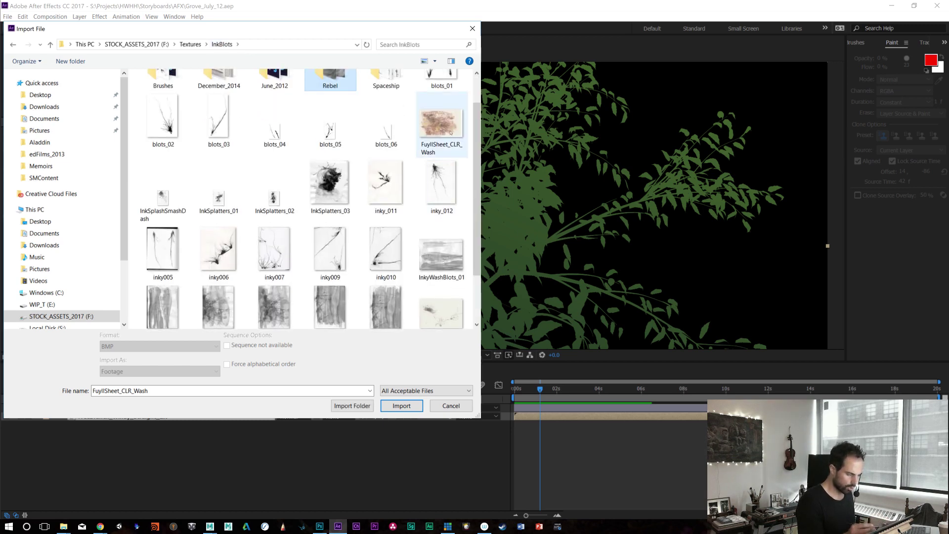
pyautogui.scroll(-2, 473, 276)
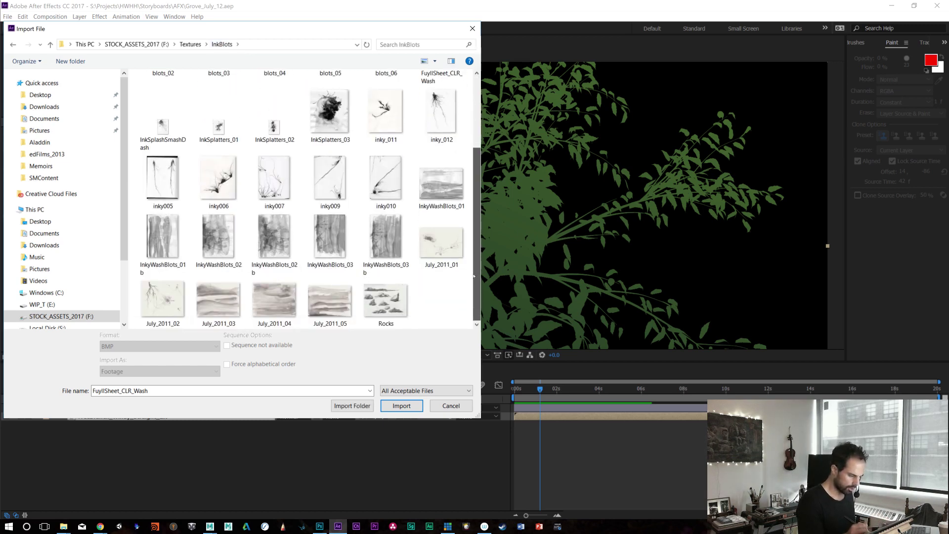
pyautogui.scroll(3, 473, 272)
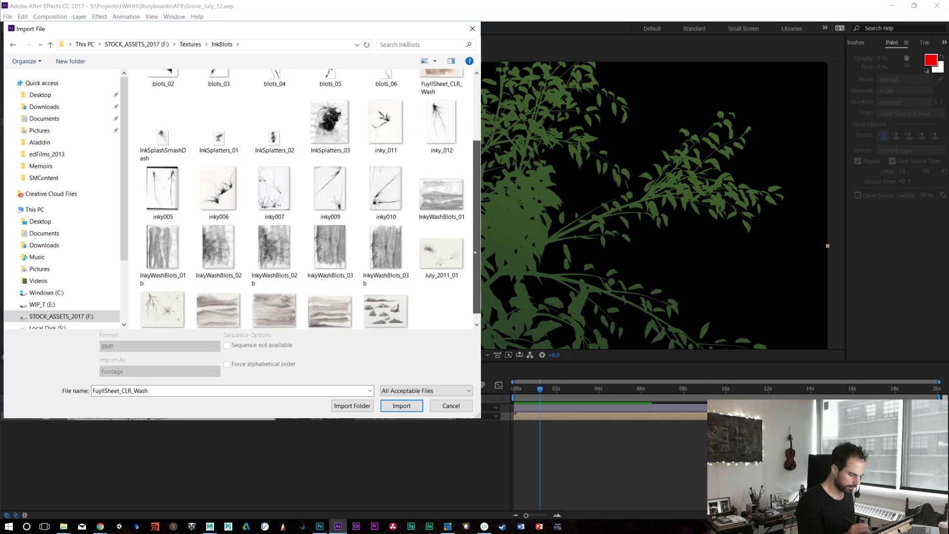
pyautogui.hotkey('alt', 'Up')
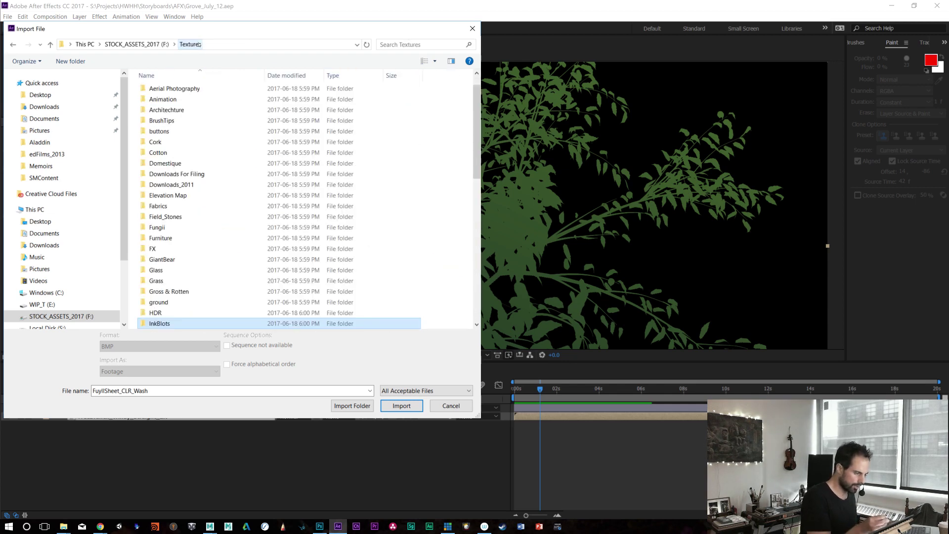
pyautogui.moveTo(469, 181); pyautogui.dragTo(466, 301)
pyautogui.doubleClick(179, 287)
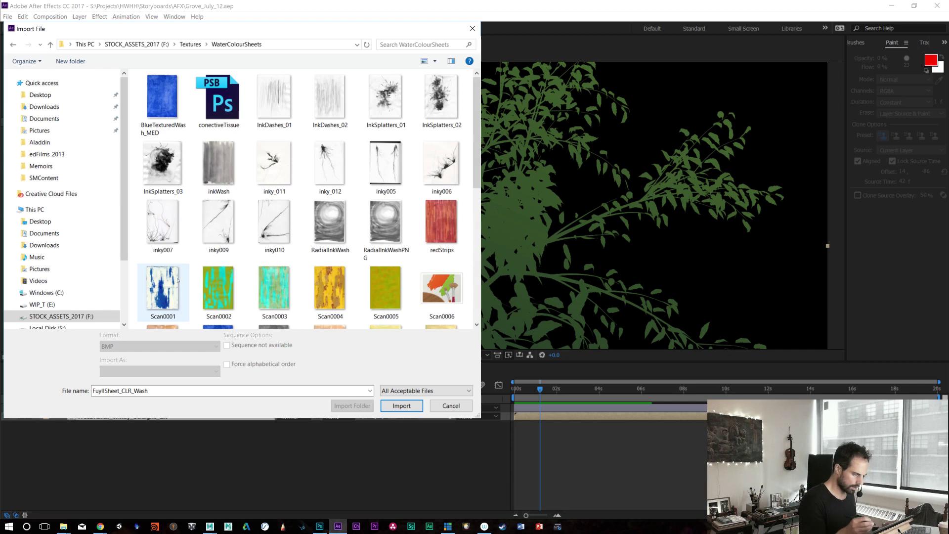
pyautogui.doubleClick(163, 97)
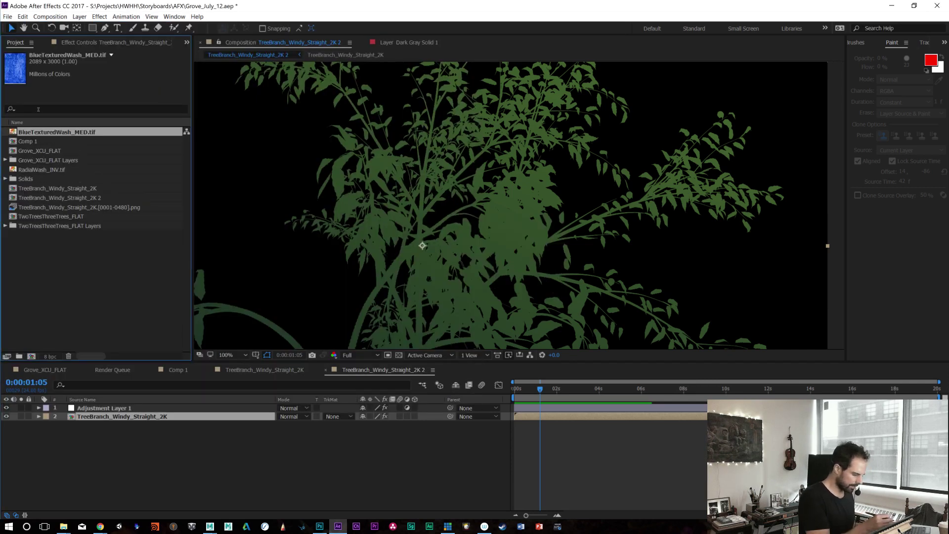
# Step: Add BlueTexturedWash_MED.tif to the comp, scale it up, and start a Rotation expression
pyautogui.moveTo(48, 144); pyautogui.dragTo(134, 422)
pyautogui.press(',')
pyautogui.press(',')
pyautogui.press(',')
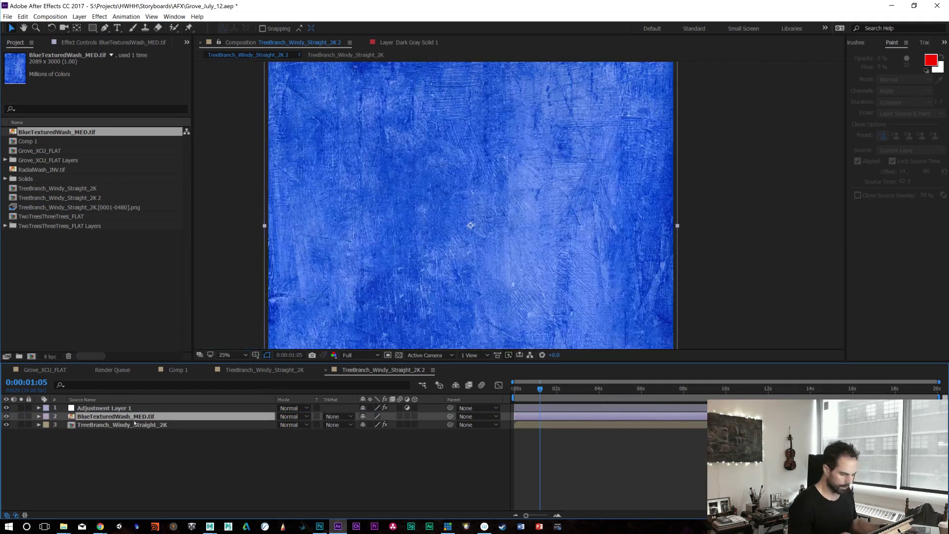
pyautogui.keyDown('ctrl'); pyautogui.moveTo(558, 212); pyautogui.dragTo(581, 215); pyautogui.keyUp('ctrl')
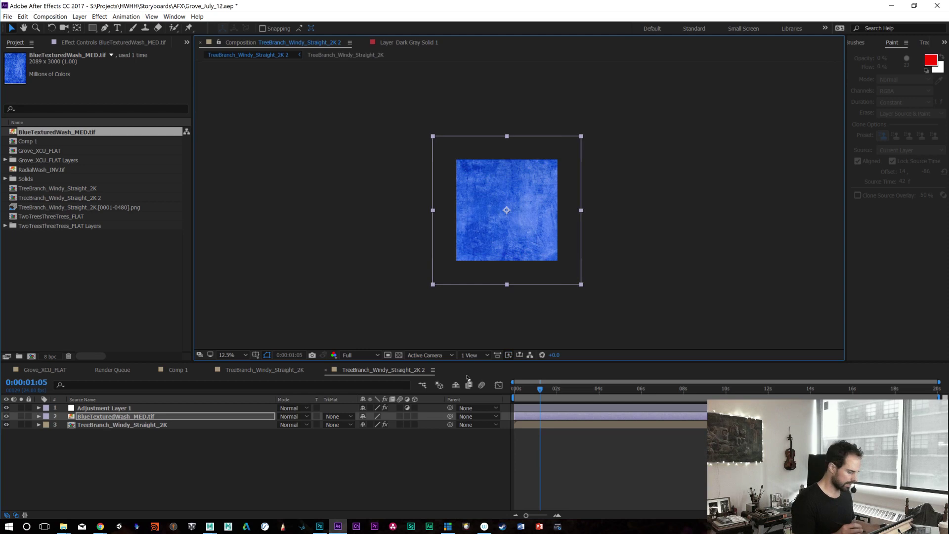
pyautogui.press('r')
pyautogui.keyDown('alt'); pyautogui.click(63, 424); pyautogui.keyUp('alt')
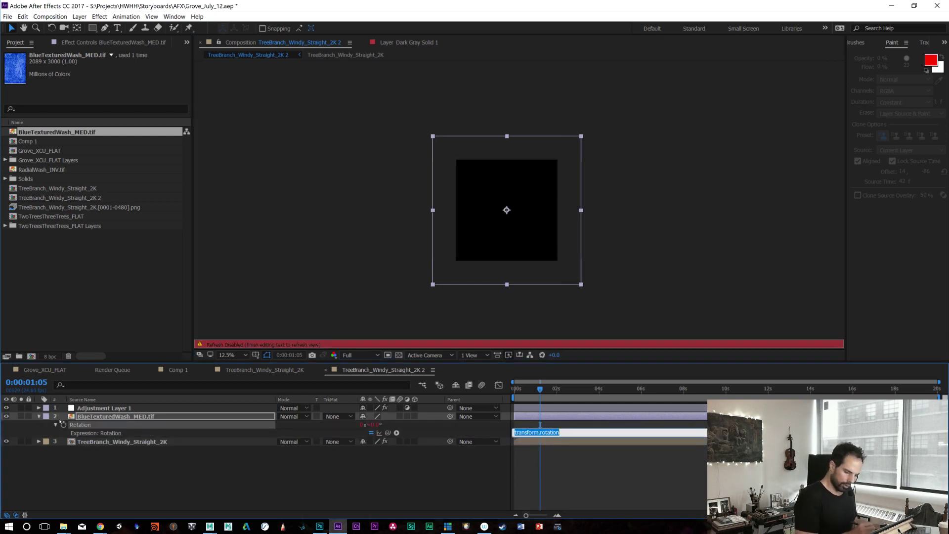
# Step: Enter wiggle(720,12); as the texture's Rotation expression and scrub to preview it
pyautogui.write('wiggle')
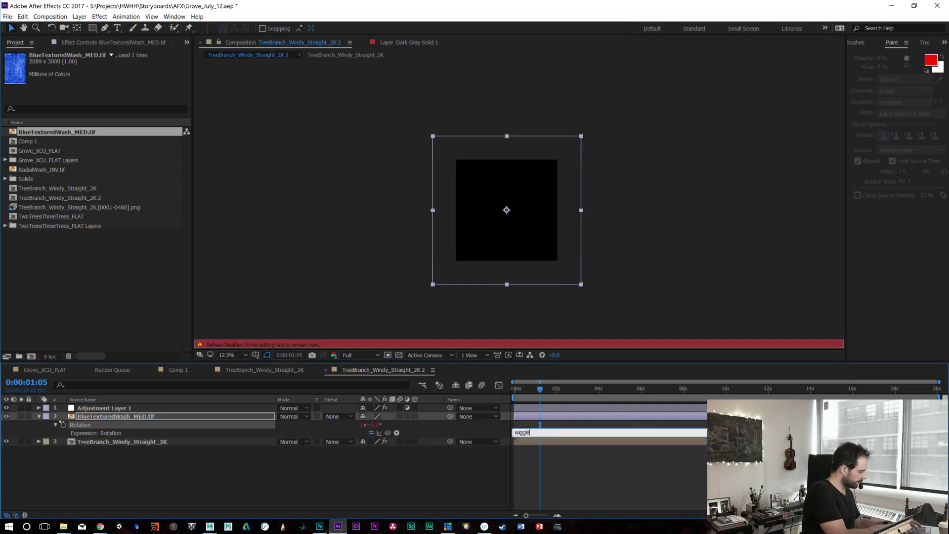
pyautogui.write('(720')
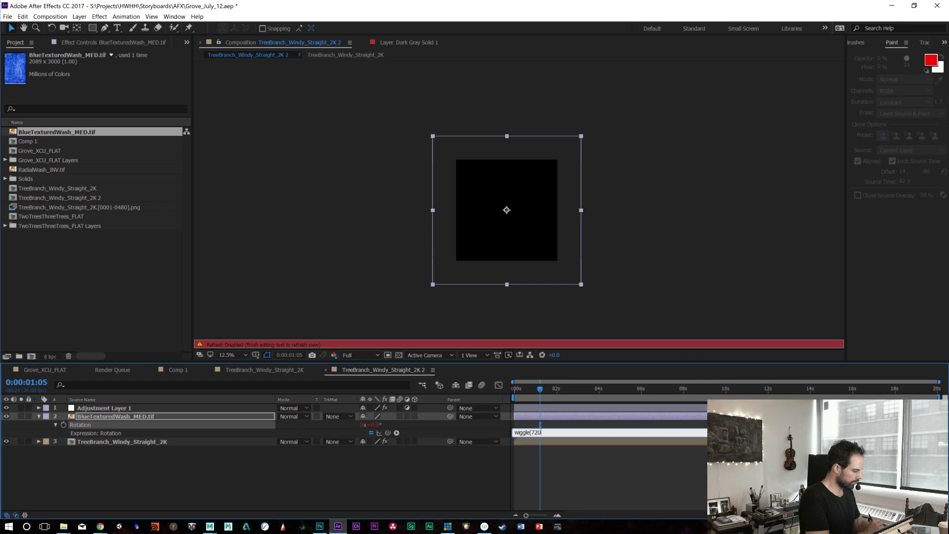
pyautogui.write('*12')
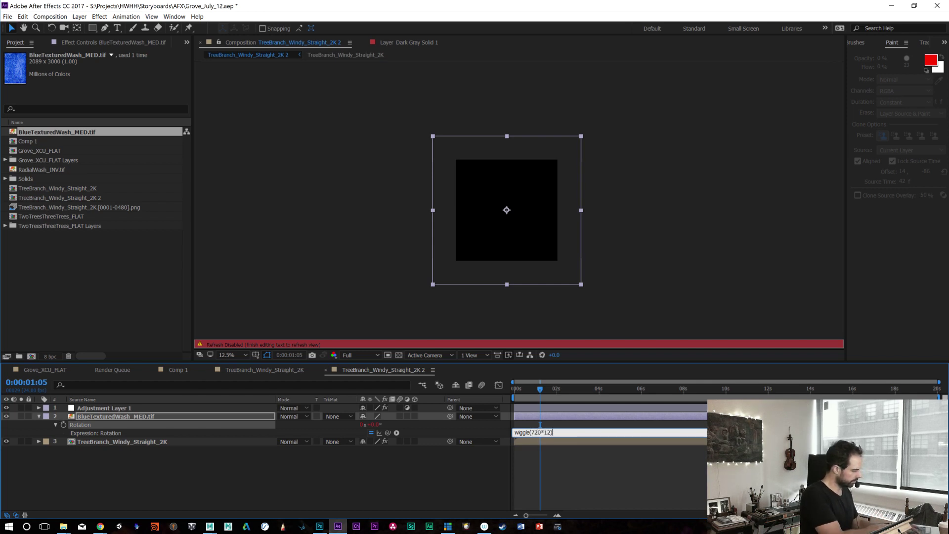
pyautogui.write(');')
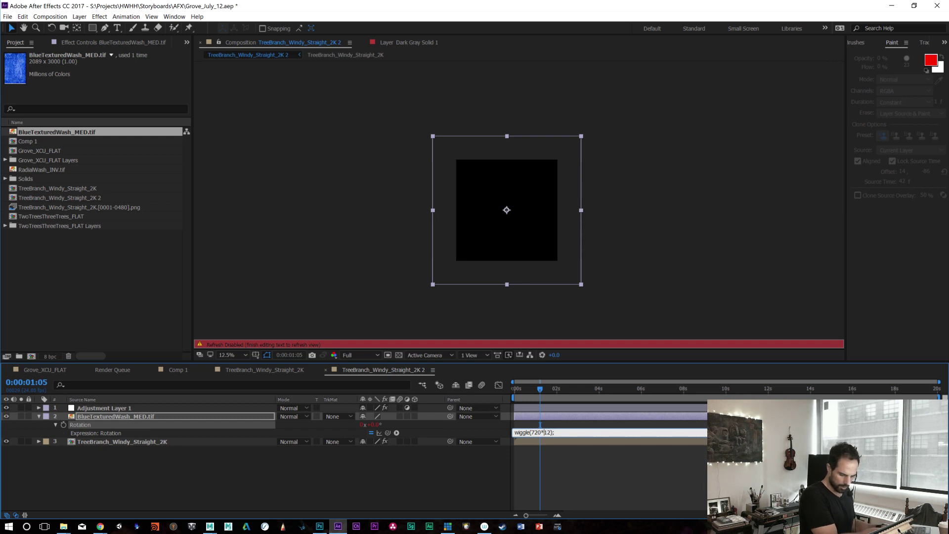
pyautogui.press('BackSpace')
pyautogui.write(',')
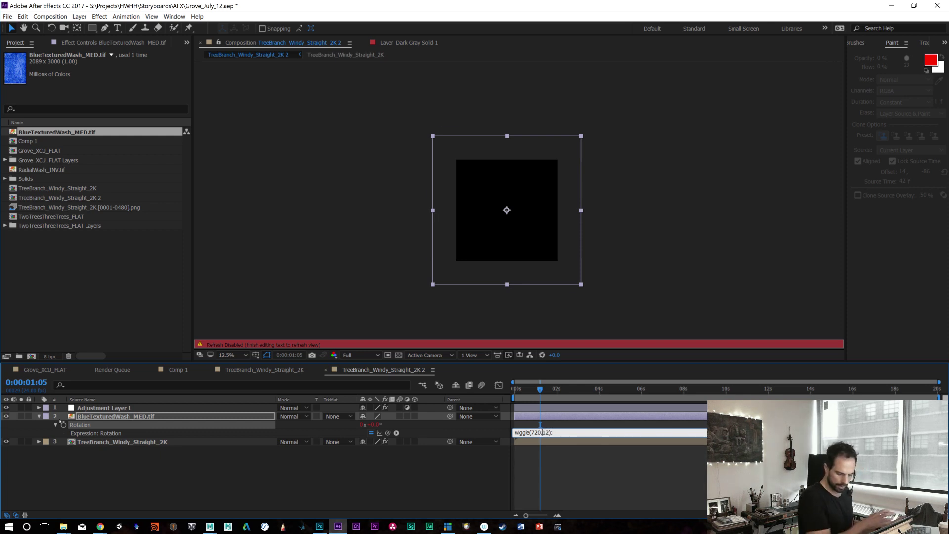
pyautogui.click(60, 423)
pyautogui.moveTo(546, 388); pyautogui.dragTo(497, 419)
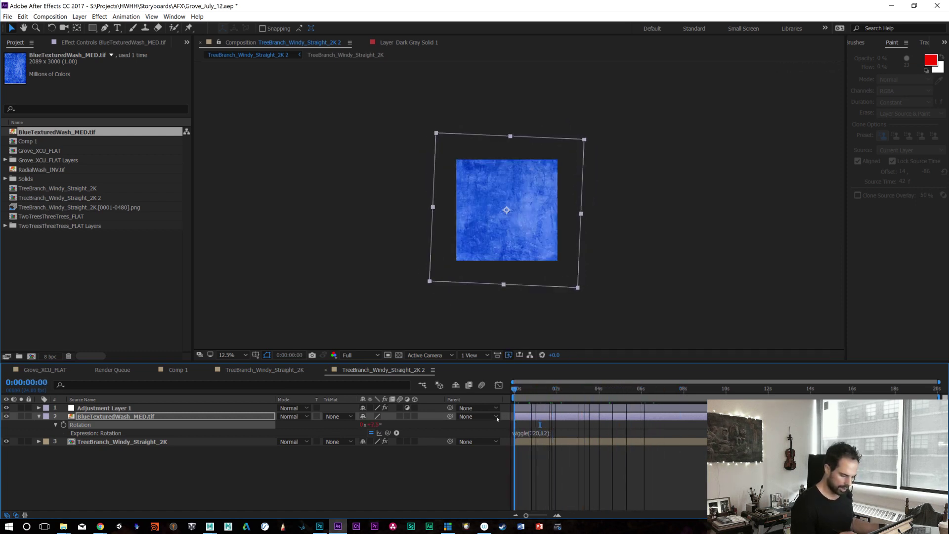
# Step: Try a wiggle amplitude of 500 in the Rotation expression and preview it
pyautogui.click(533, 432)
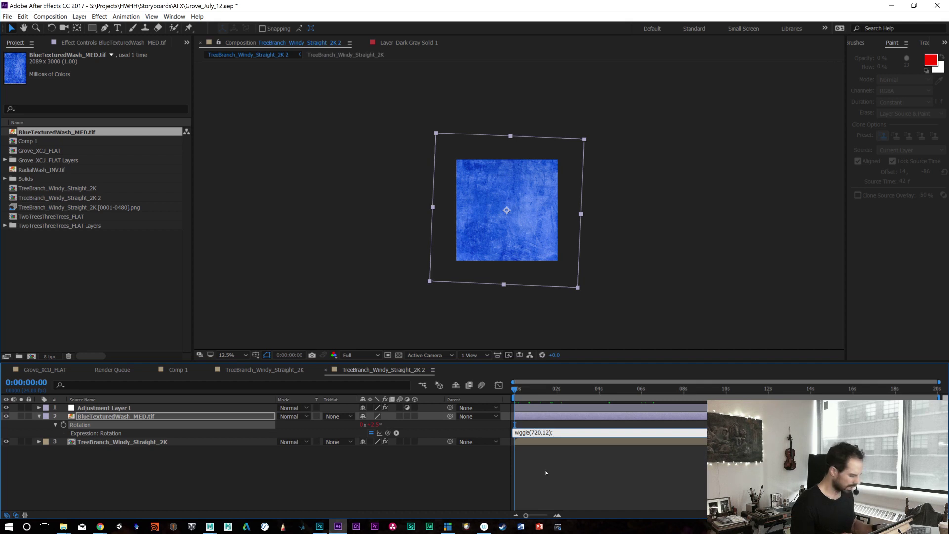
pyautogui.moveTo(514, 393); pyautogui.dragTo(540, 390)
pyautogui.click(538, 433)
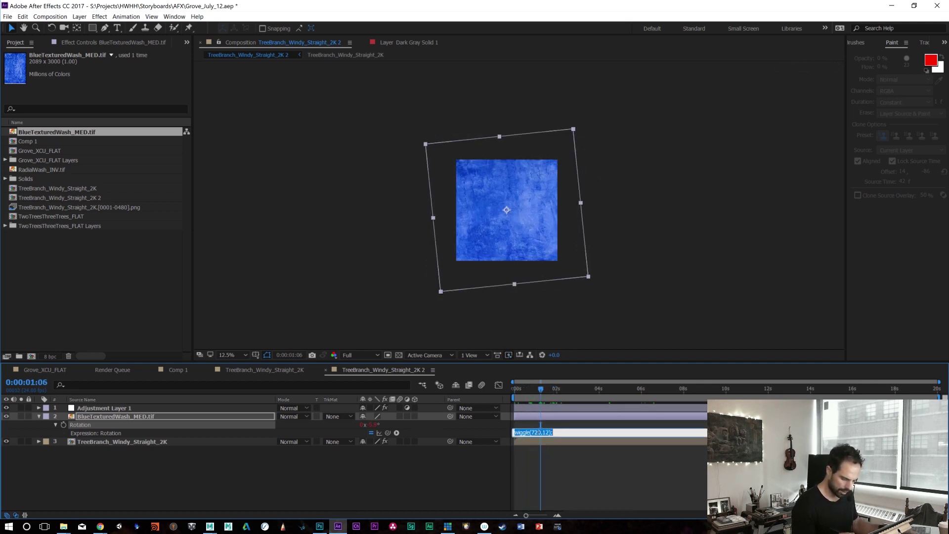
pyautogui.press('BackSpace')
pyautogui.press('BackSpace')
pyautogui.press('BackSpace')
pyautogui.press('BackSpace')
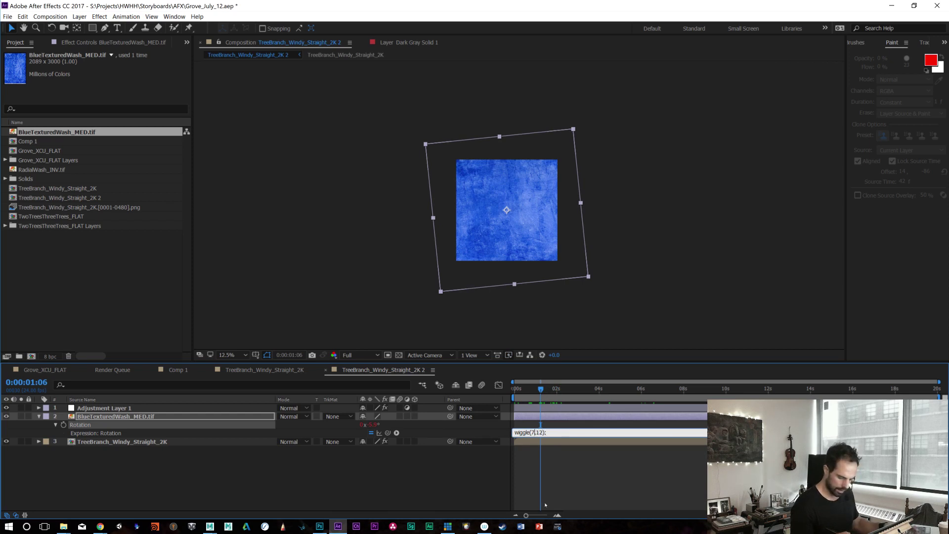
pyautogui.write('500,')
pyautogui.press('KP_Enter')
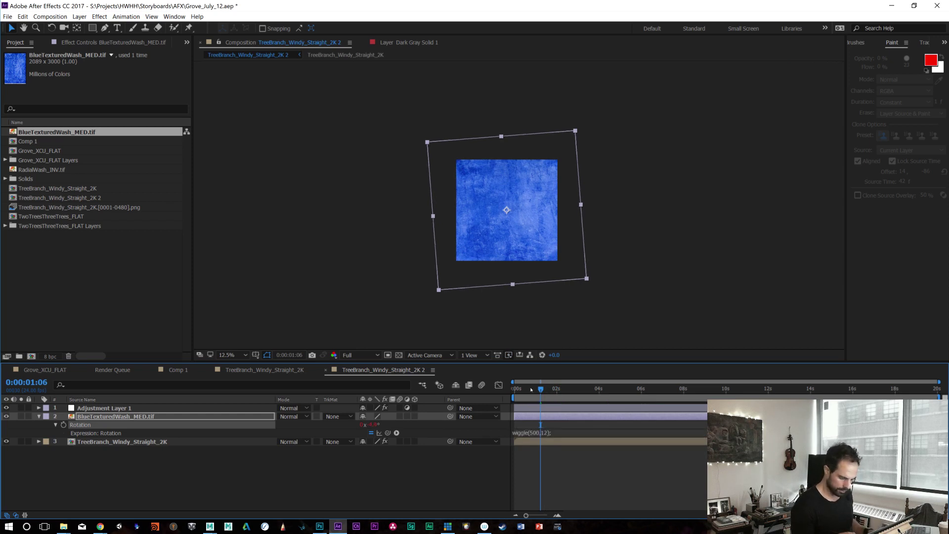
pyautogui.click(532, 390)
pyautogui.moveTo(532, 390); pyautogui.dragTo(537, 390)
# Step: Try amplitude 1200, then restore the wiggle amplitude to 720
pyautogui.click(538, 433)
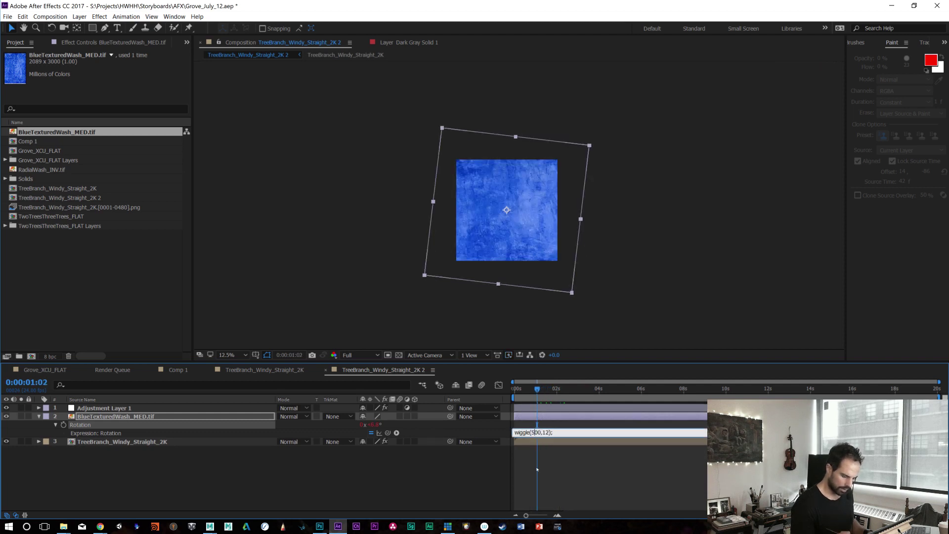
pyautogui.doubleClick(549, 433)
pyautogui.write('1200')
pyautogui.moveTo(536, 389); pyautogui.dragTo(548, 399)
pyautogui.click(549, 433)
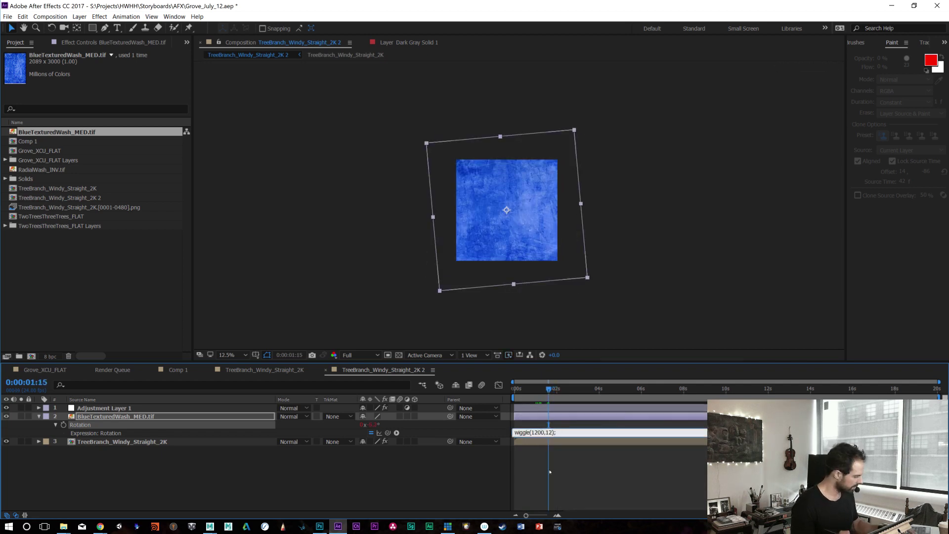
pyautogui.press('BackSpace')
pyautogui.press('BackSpace')
pyautogui.press('BackSpace')
pyautogui.press('BackSpace')
pyautogui.write('720')
pyautogui.press('KP_Enter')
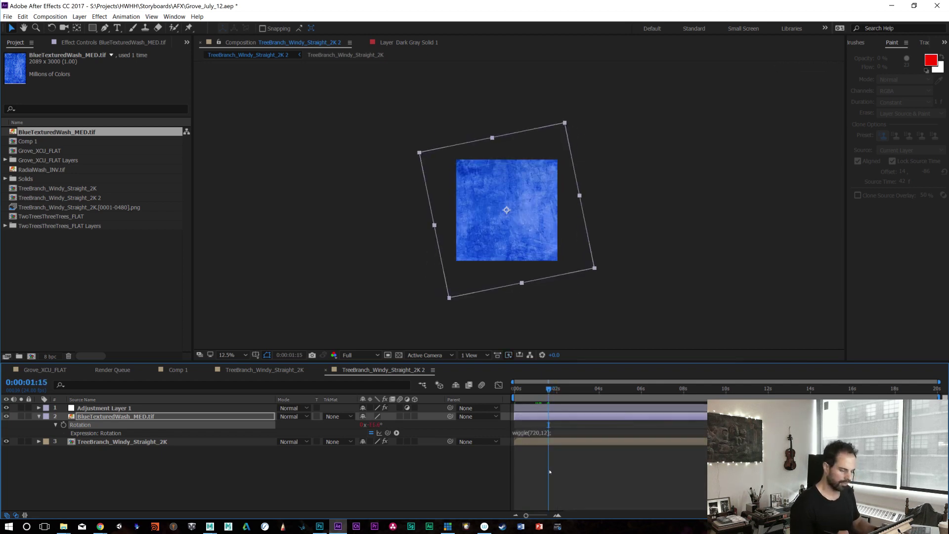
pyautogui.moveTo(532, 393); pyautogui.dragTo(535, 398)
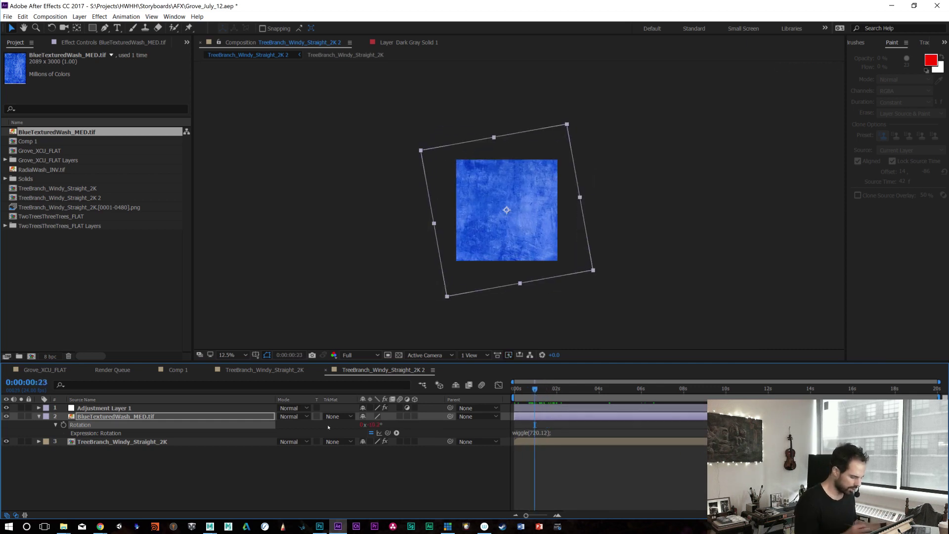
# Step: Keyframe Rotation at 0s and set it to 30 at 0:00:19:23
pyautogui.press('Home')
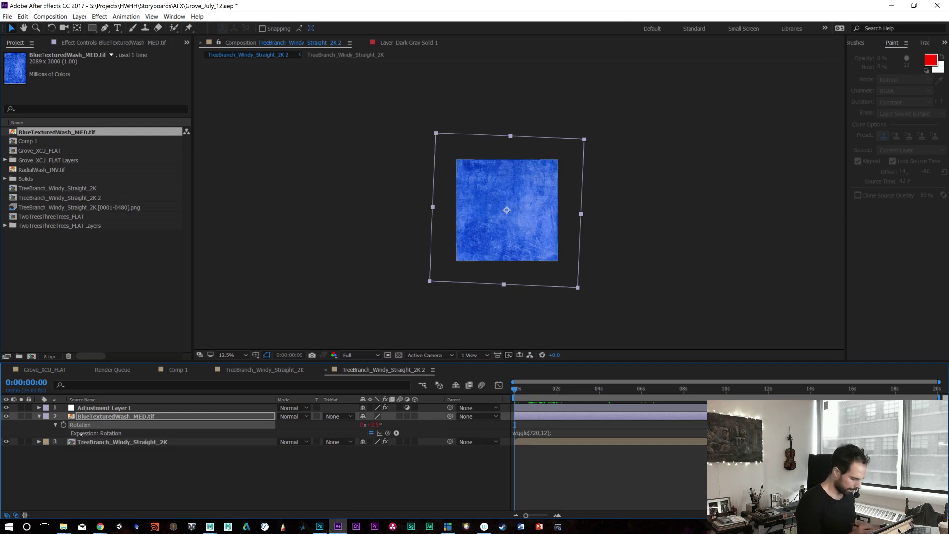
pyautogui.click(526, 434)
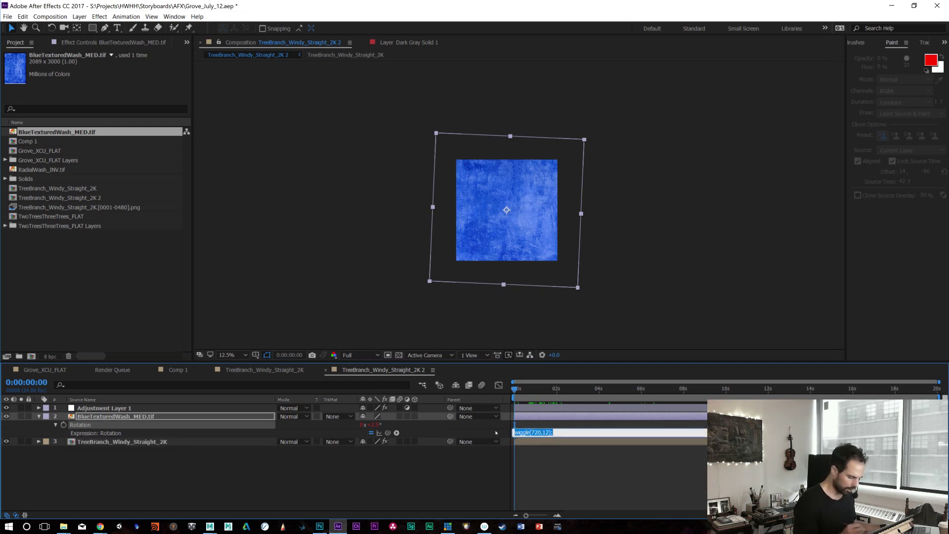
pyautogui.click(63, 425)
pyautogui.moveTo(531, 388); pyautogui.dragTo(936, 388)
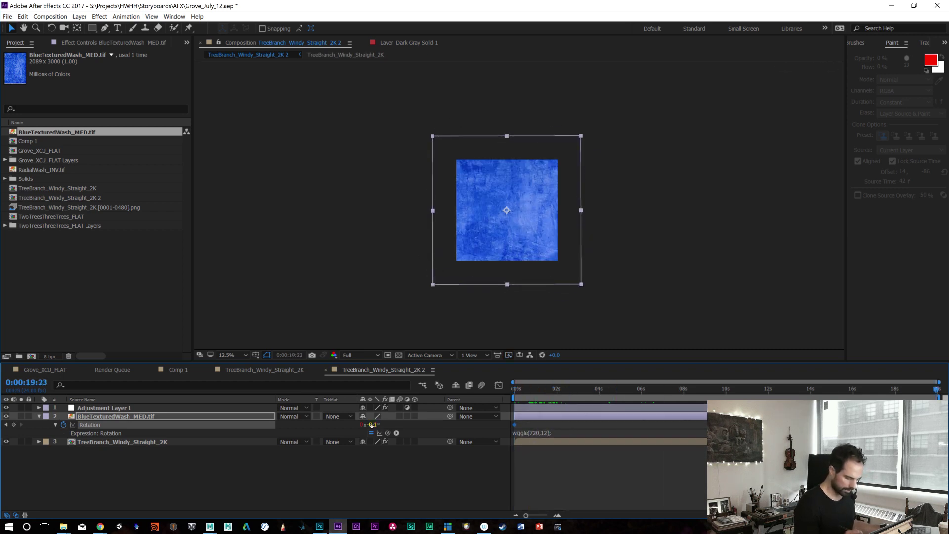
pyautogui.click(363, 424)
pyautogui.write('30')
pyautogui.press('Return')
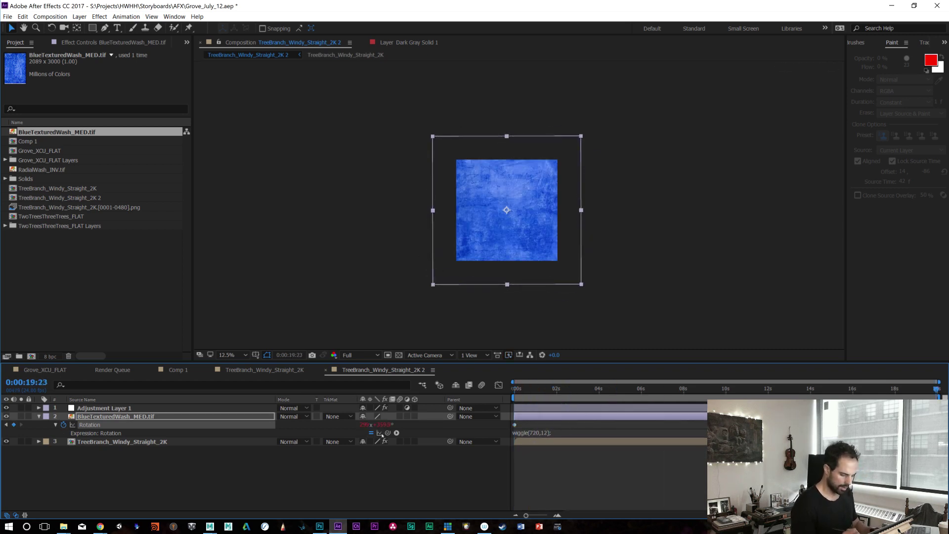
pyautogui.moveTo(524, 388)
pyautogui.mouseDown()
pyautogui.moveTo(581, 389)
pyautogui.moveTo(514, 389)
pyautogui.mouseUp()
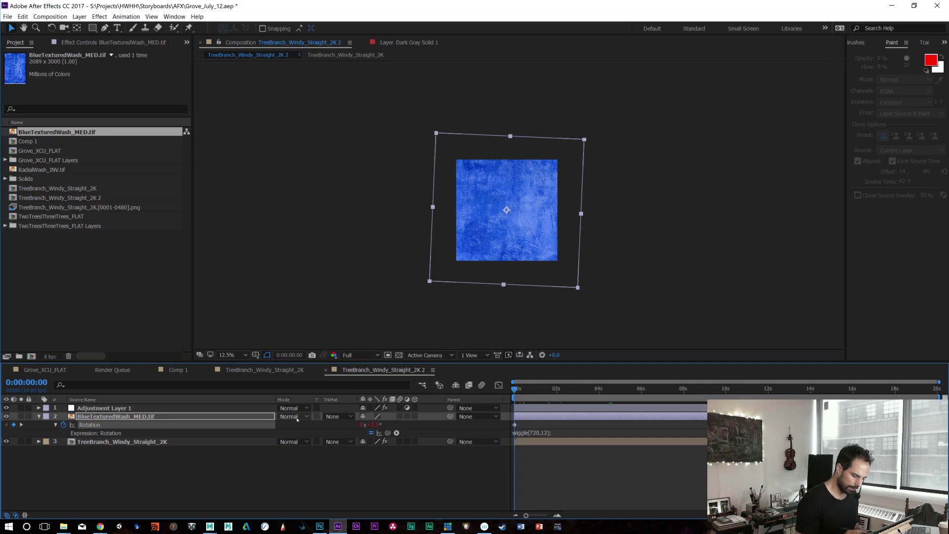
pyautogui.click(103, 443)
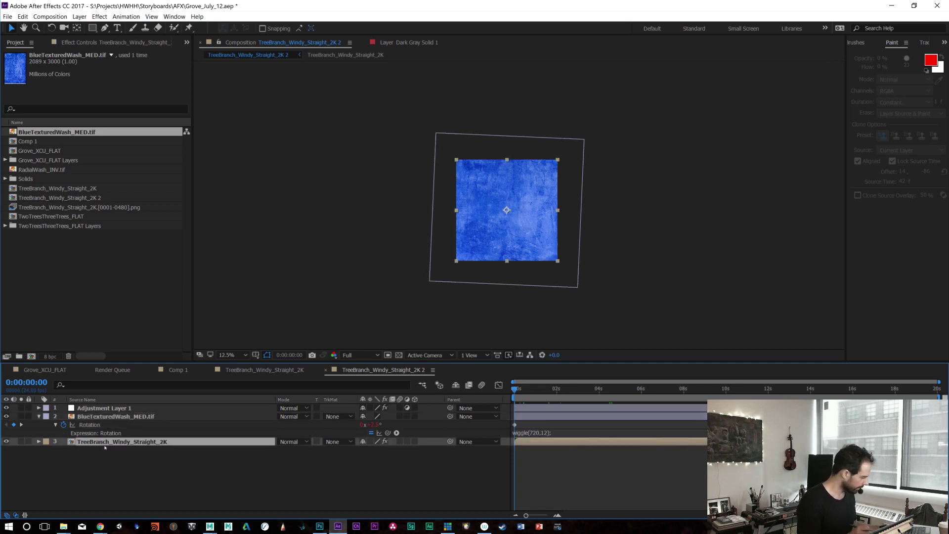
# Step: Duplicate the tree layer above the texture and set the texture's TrkMat to Alpha Matte
pyautogui.hotkey('ctrl', 'd')
pyautogui.moveTo(108, 442); pyautogui.dragTo(109, 414)
pyautogui.click(349, 425)
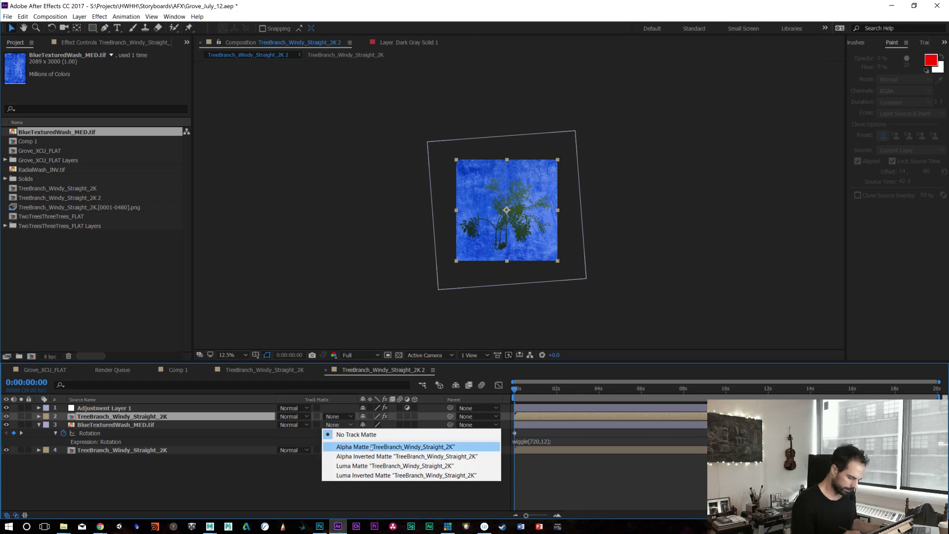
pyautogui.click(366, 441)
# Step: Shift the blue texture lower in the frame, preview the composite, then switch to Chrome
pyautogui.press('.')
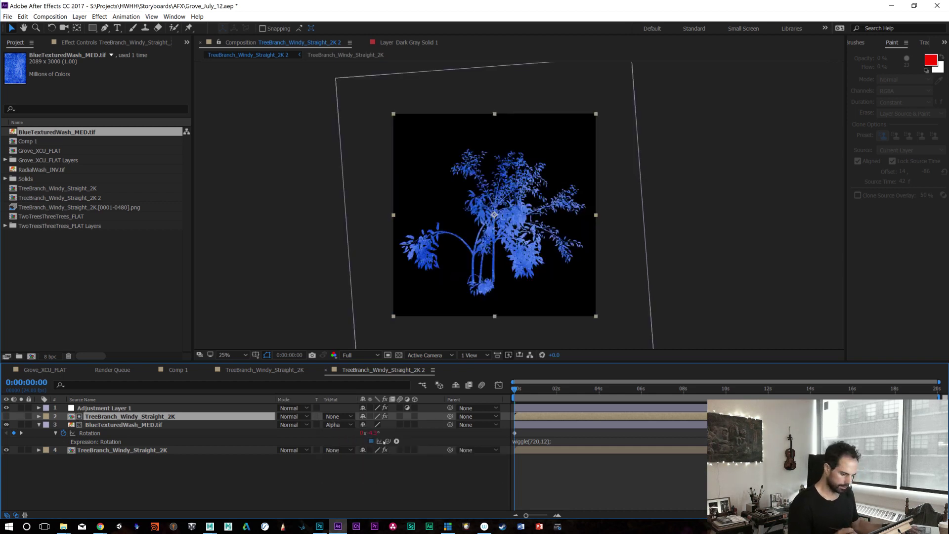
pyautogui.press('.')
pyautogui.press(',')
pyautogui.click(624, 152)
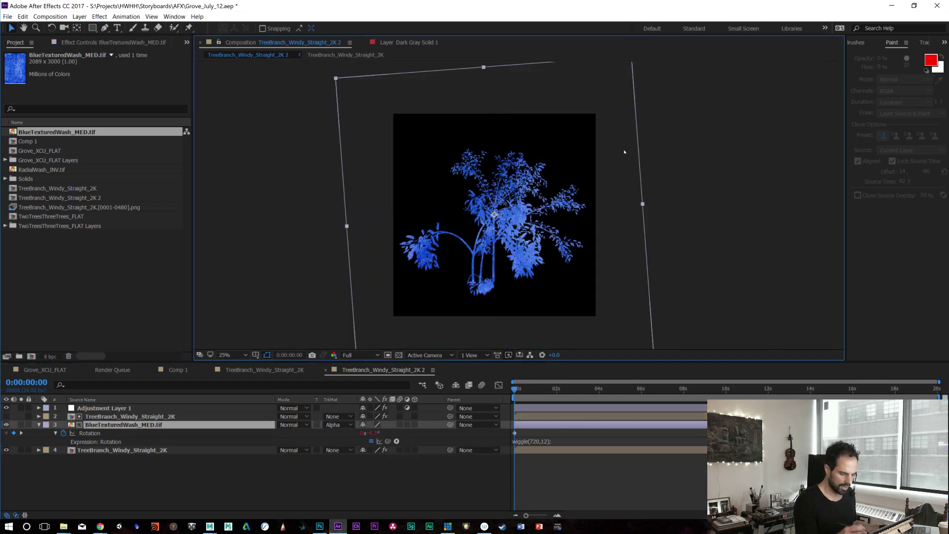
pyautogui.moveTo(624, 149); pyautogui.dragTo(623, 208)
pyautogui.press('space')
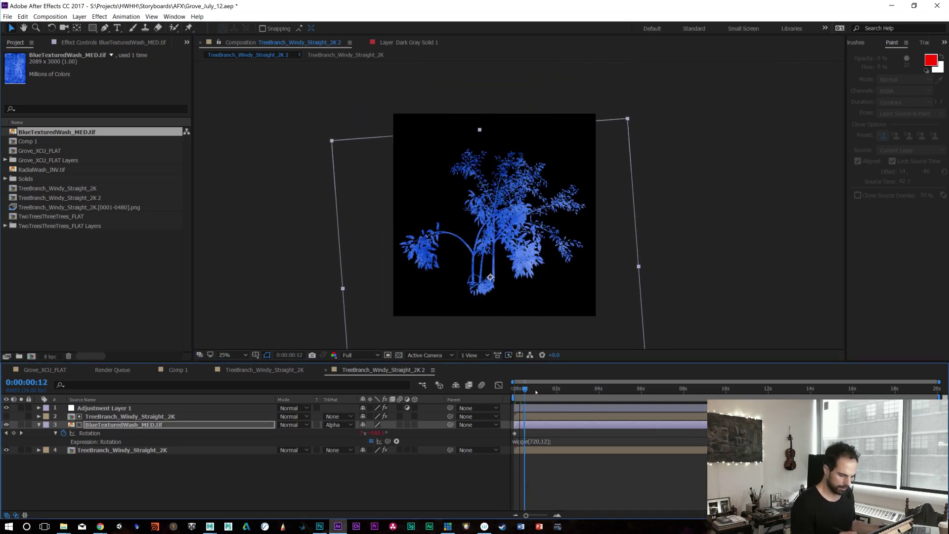
pyautogui.moveTo(573, 398); pyautogui.dragTo(579, 397)
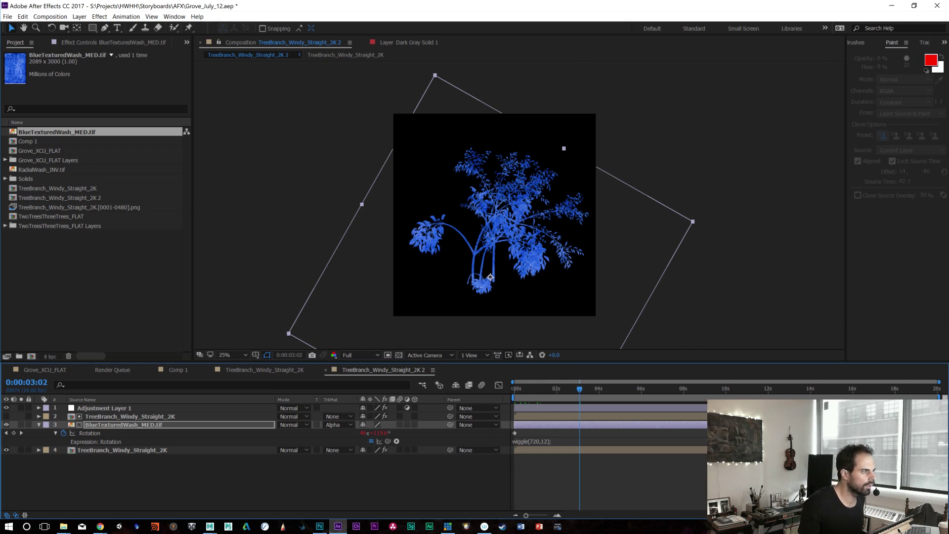
pyautogui.hotkey('alt', 'Tab')
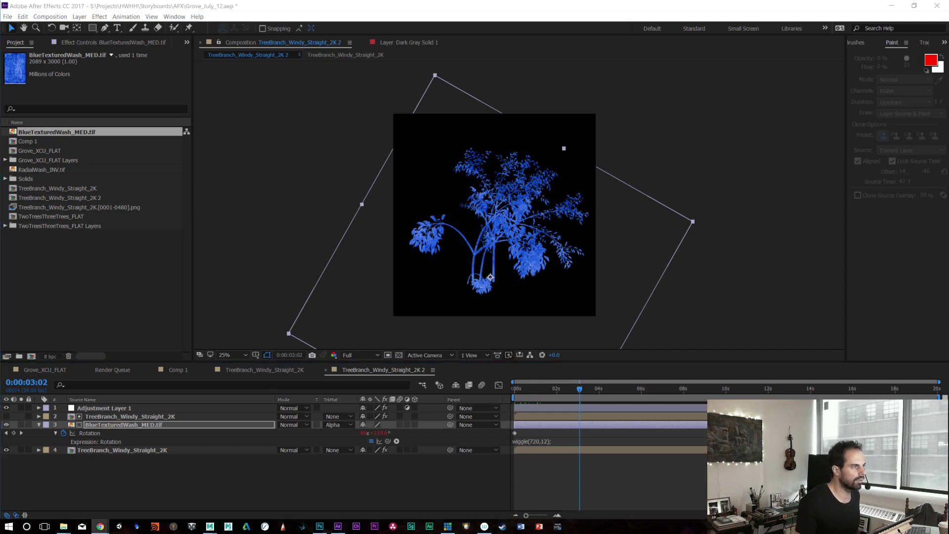
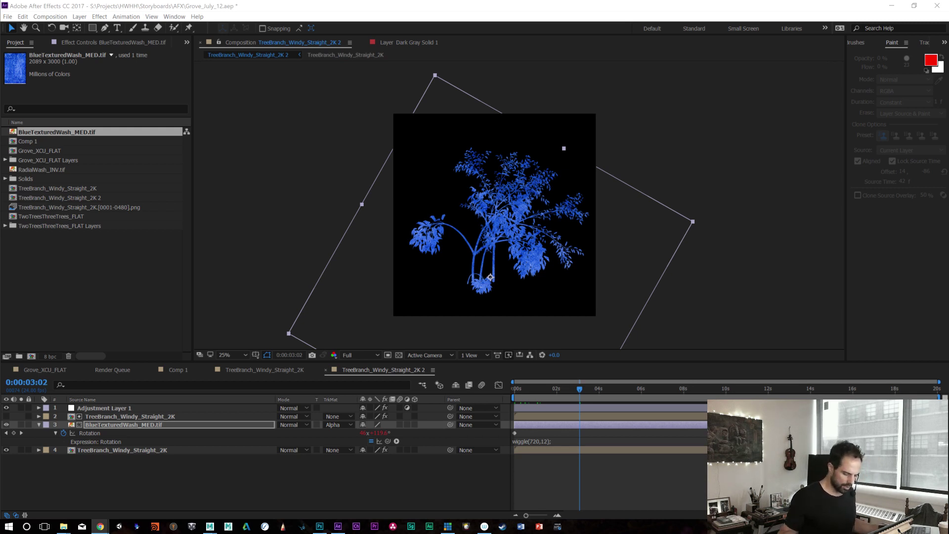
# Step: Remove the wiggle expression and keyframe animation from the texture layer's Rotation
pyautogui.click(539, 441)
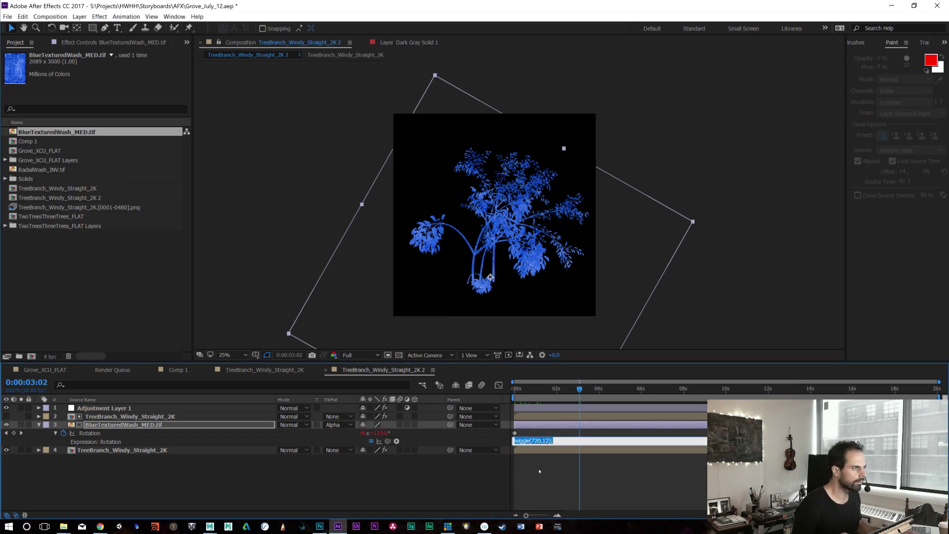
pyautogui.click(128, 481)
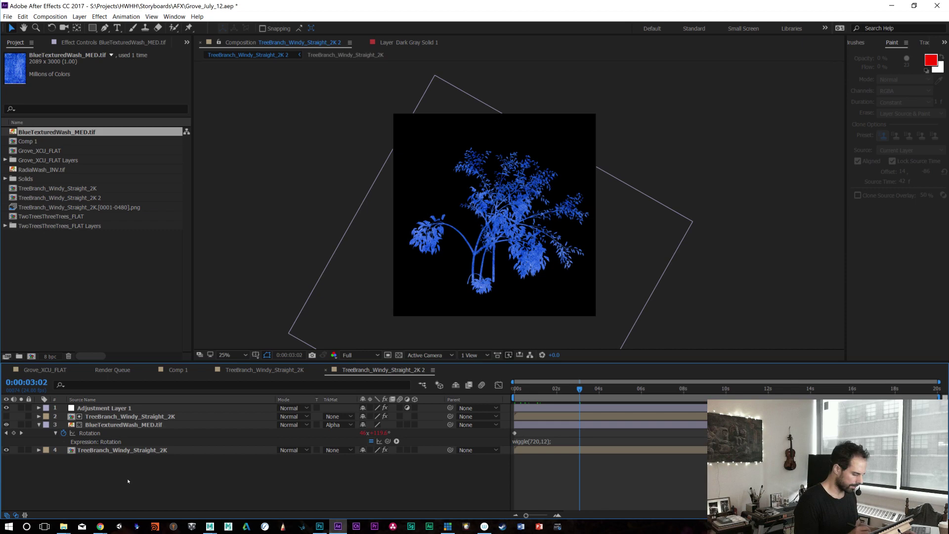
pyautogui.click(122, 424)
pyautogui.press('.')
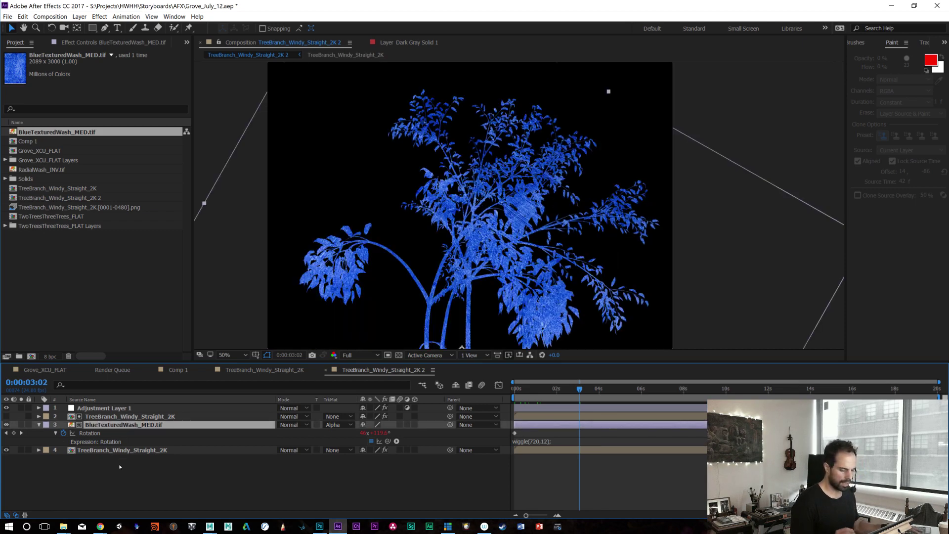
pyautogui.moveTo(627, 293); pyautogui.dragTo(657, 204)
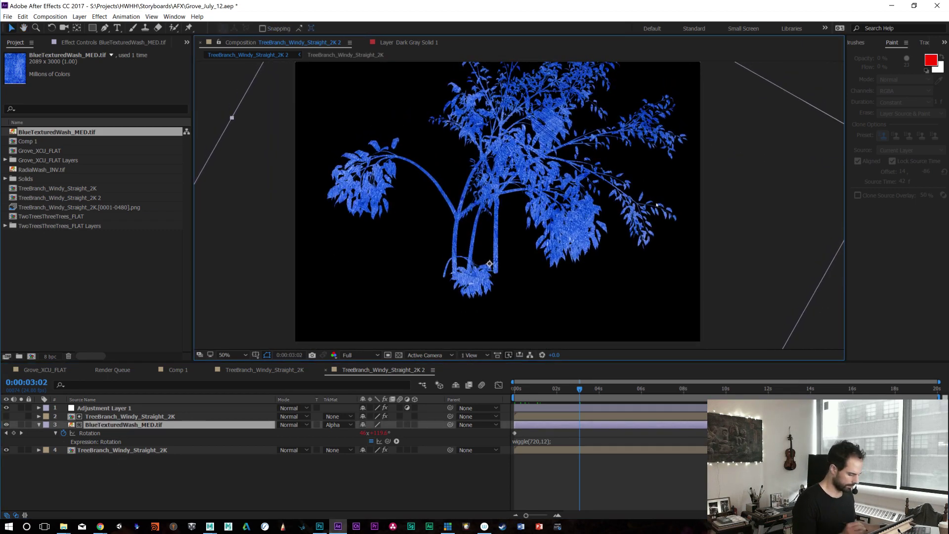
pyautogui.click(64, 433)
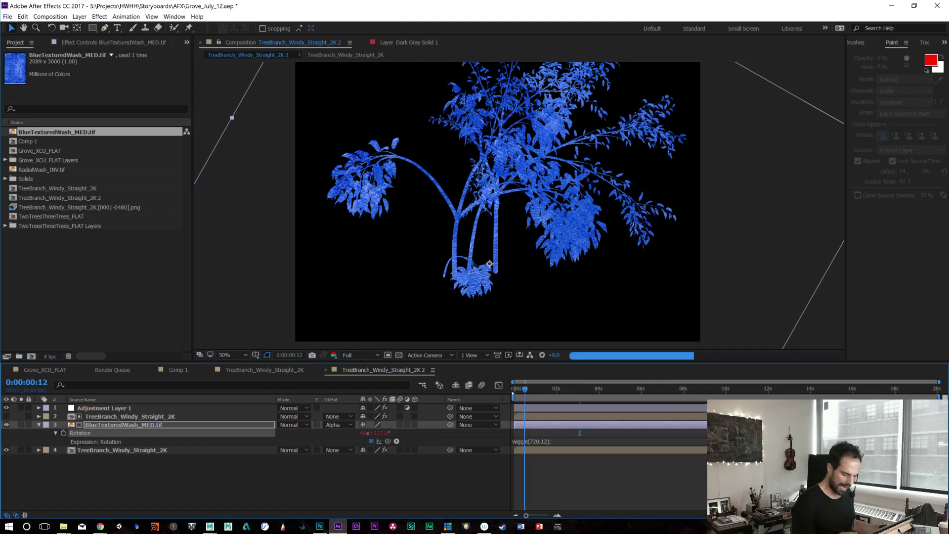
pyautogui.click(517, 392)
pyautogui.click(543, 441)
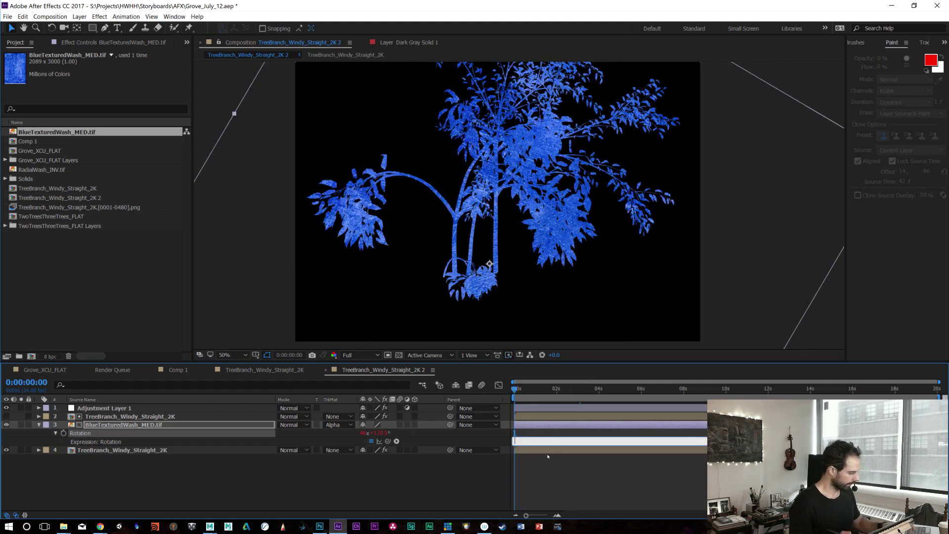
pyautogui.click(548, 451)
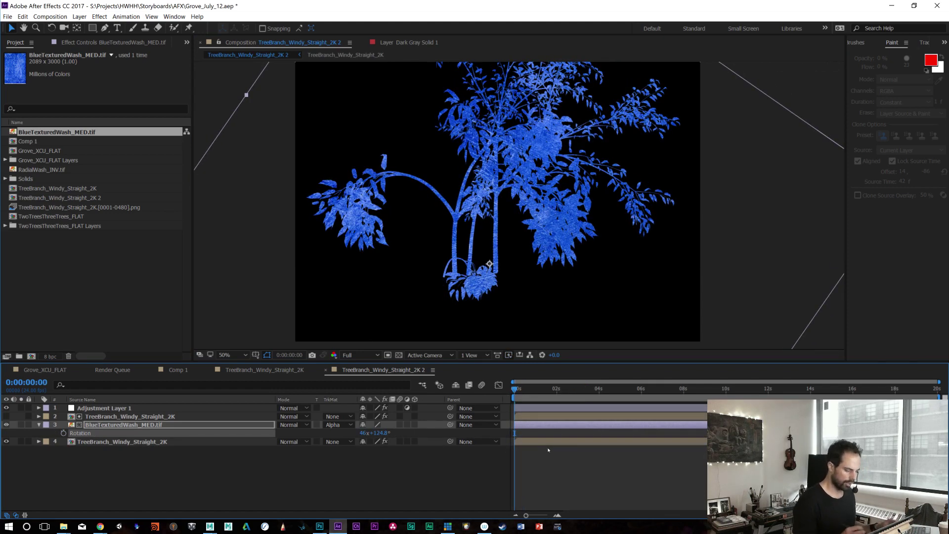
# Step: Set the texture layer's Rotation to 0x+0.0° and reveal its Scale property
pyautogui.click(379, 433)
pyautogui.write('0')
pyautogui.press('Return')
pyautogui.click(364, 433)
pyautogui.write('0')
pyautogui.press('Return')
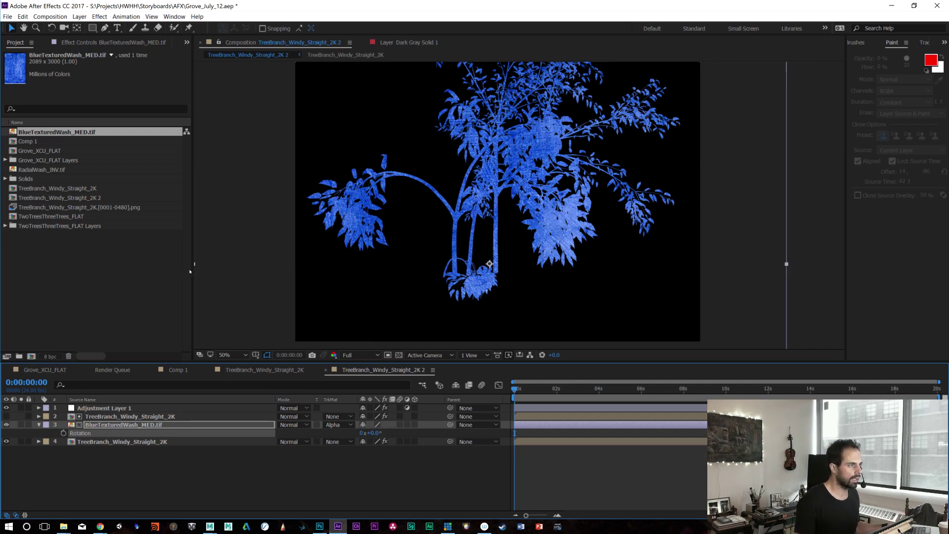
pyautogui.hotkey('alt', 'Tab')
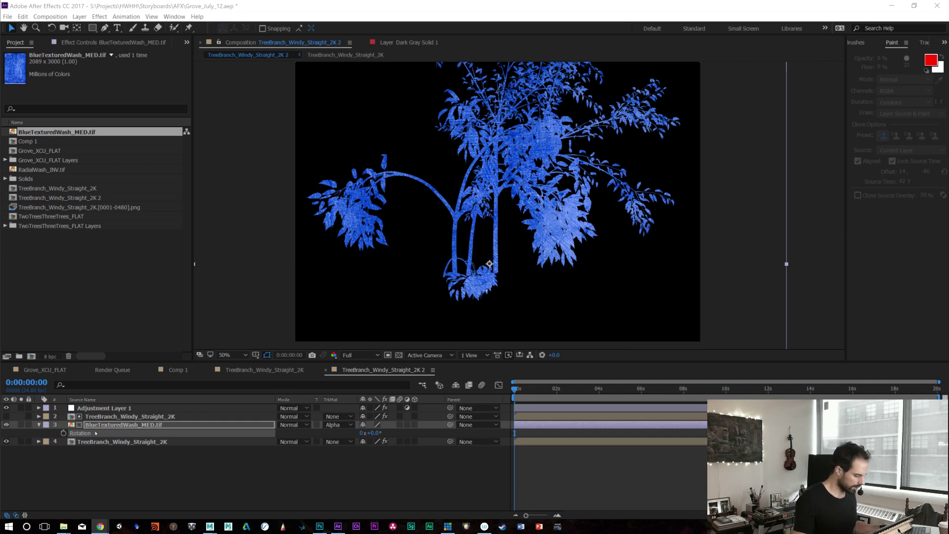
pyautogui.hotkey('shift', 's')
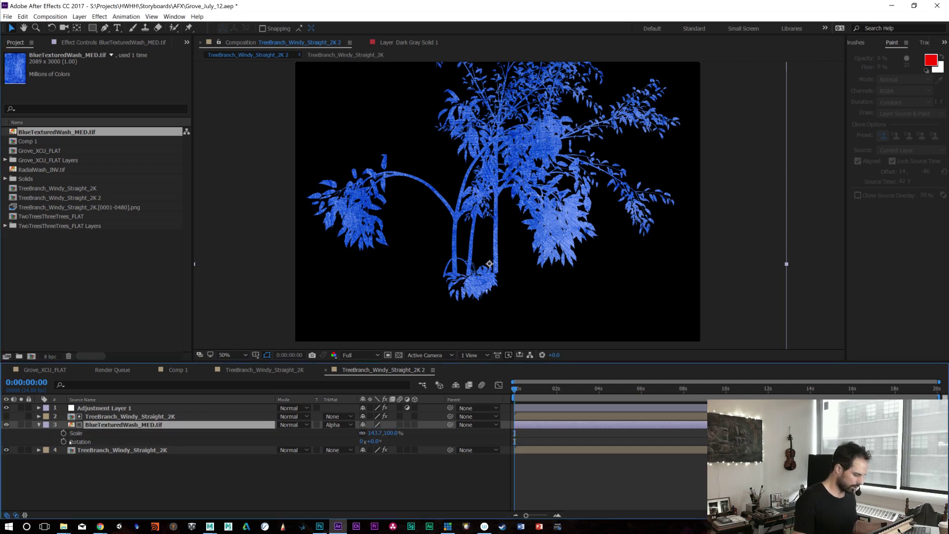
# Step: Paste the random-flip expression into the texture layer's Scale
pyautogui.keyDown('alt'); pyautogui.click(63, 433); pyautogui.keyUp('alt')
pyautogui.hotkey('ctrl', 'v')
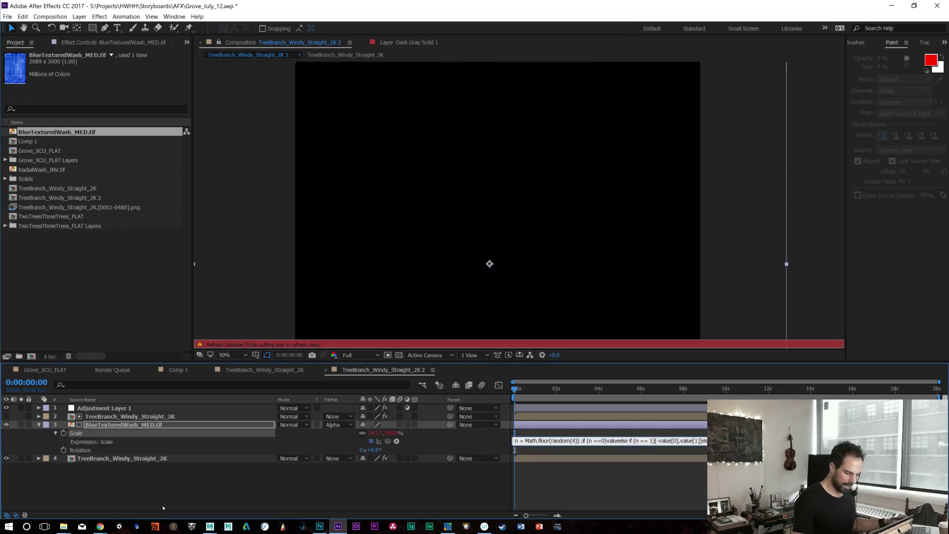
pyautogui.click(634, 448)
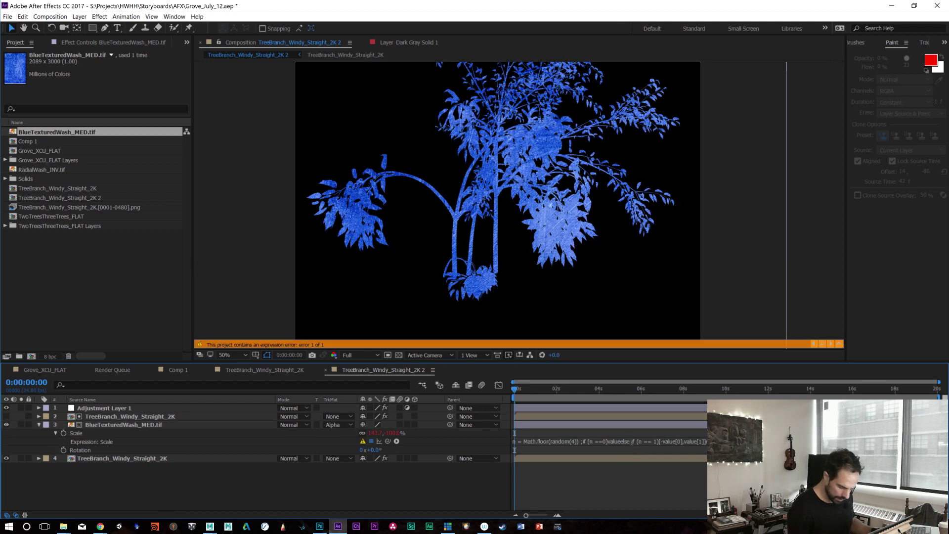
# Step: Break the Scale expression into separate, indented lines for each if/else branch
pyautogui.click(632, 442)
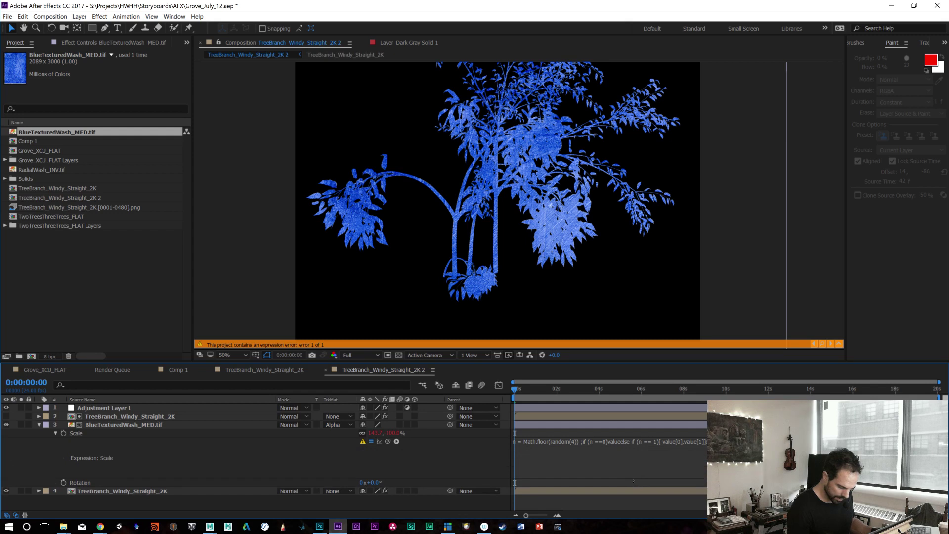
pyautogui.click(622, 440)
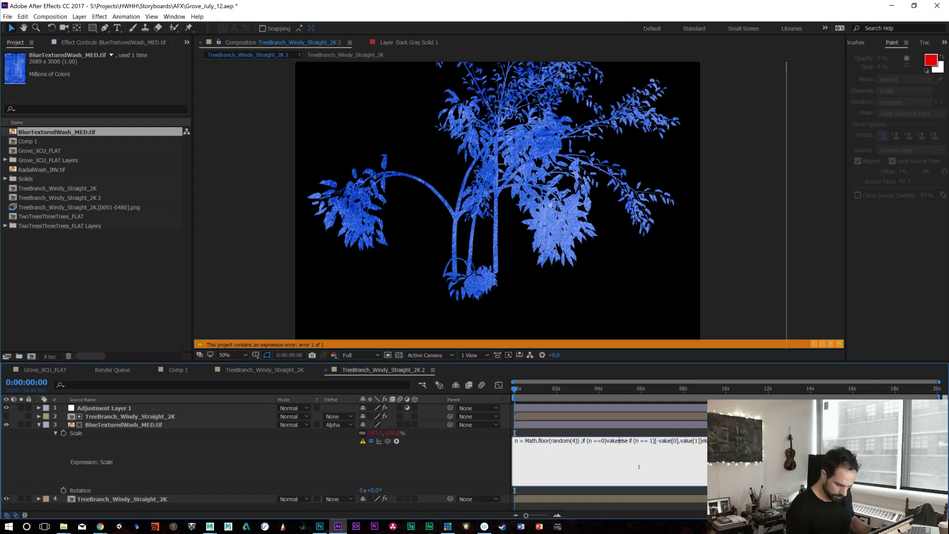
pyautogui.press('Return')
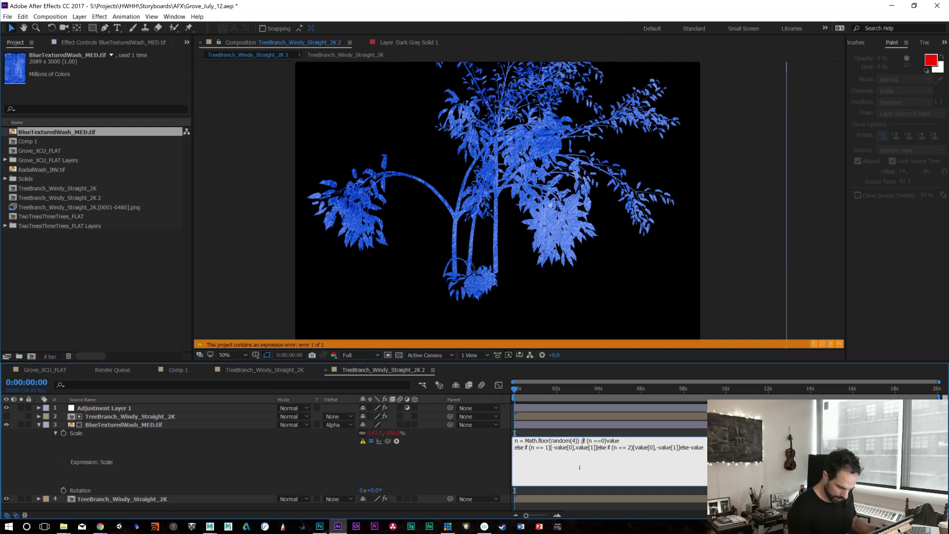
pyautogui.press('Return')
pyautogui.press('Tab')
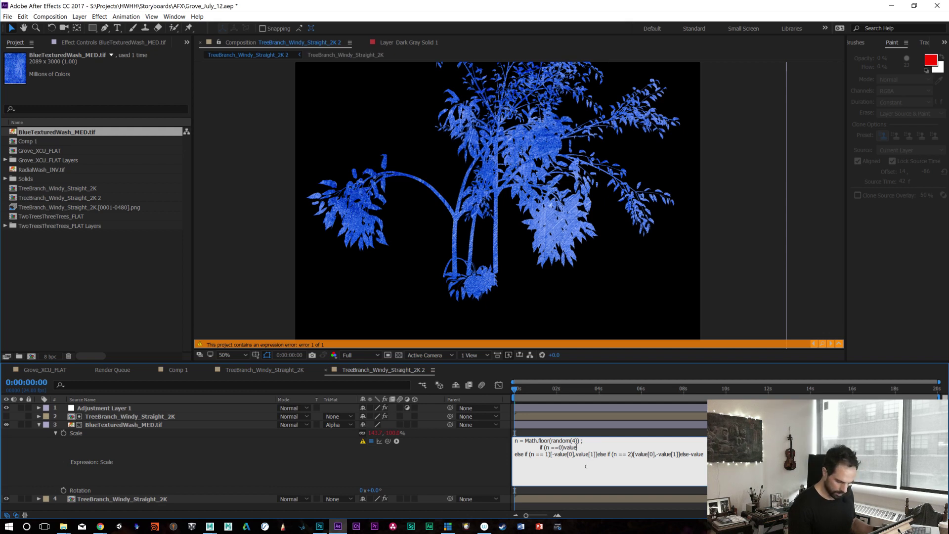
pyautogui.write(';')
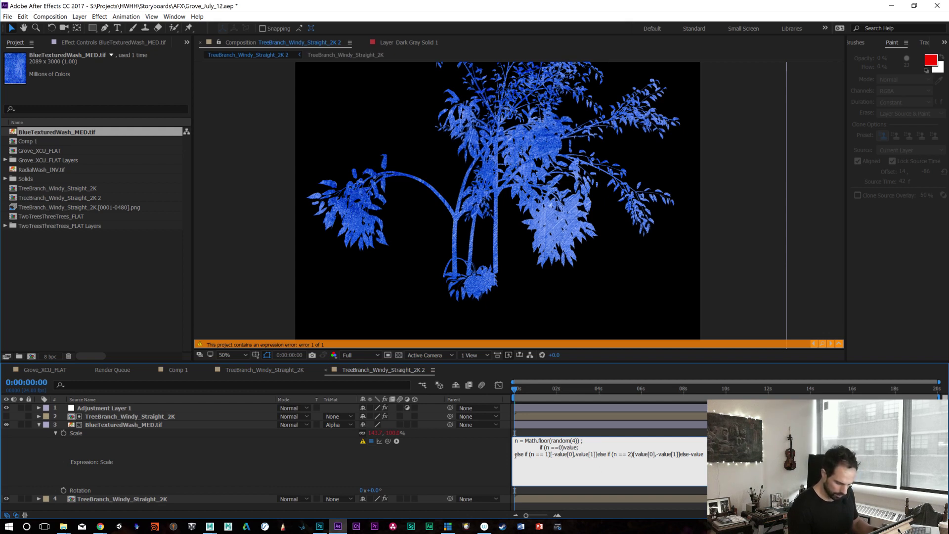
pyautogui.press('Return')
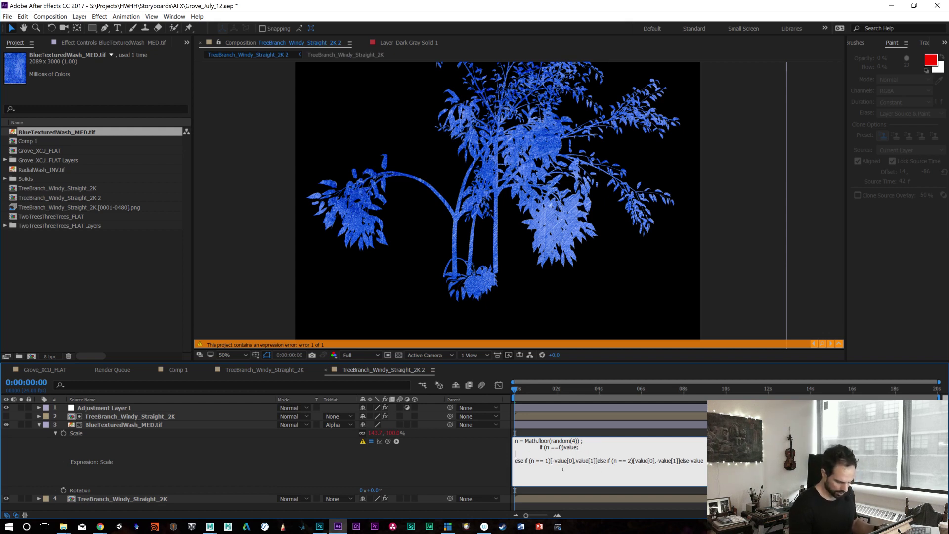
pyautogui.press('Delete')
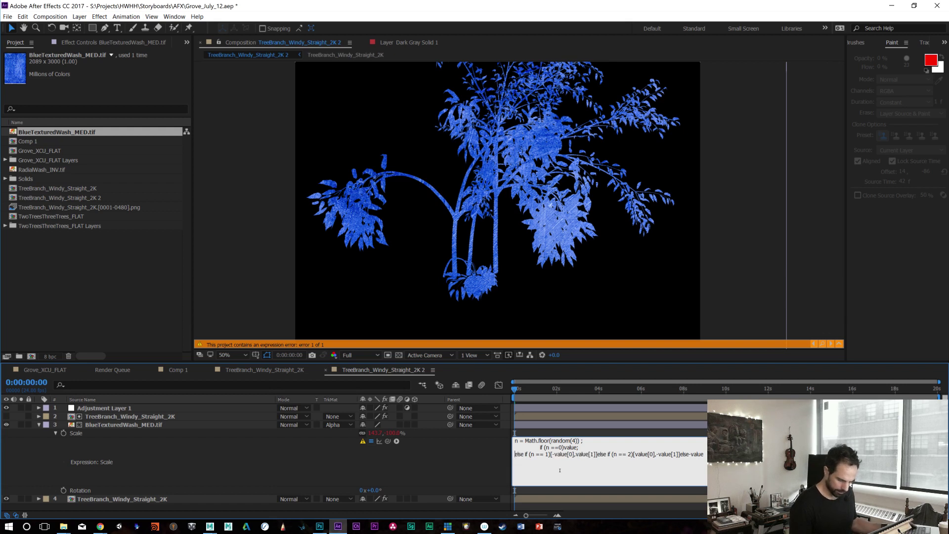
pyautogui.press('Tab')
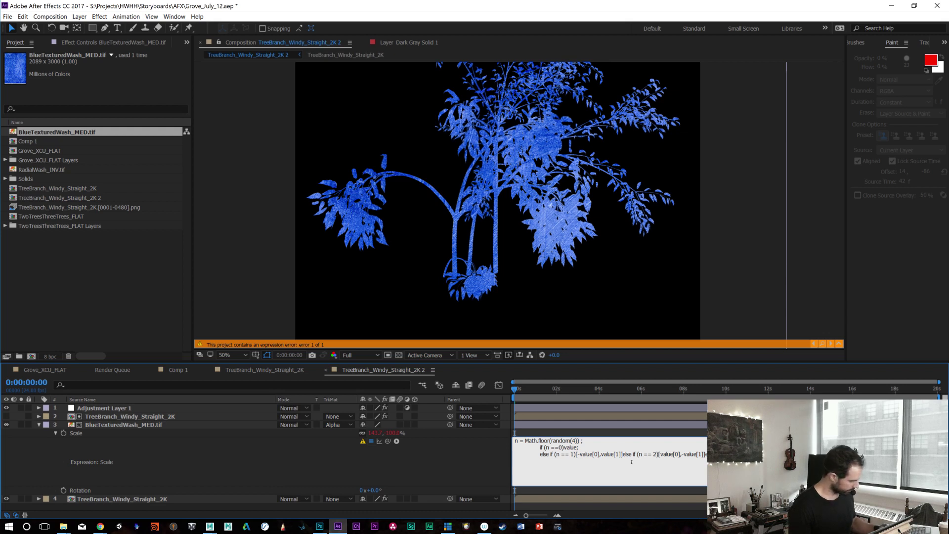
pyautogui.press('Return')
pyautogui.press('Tab')
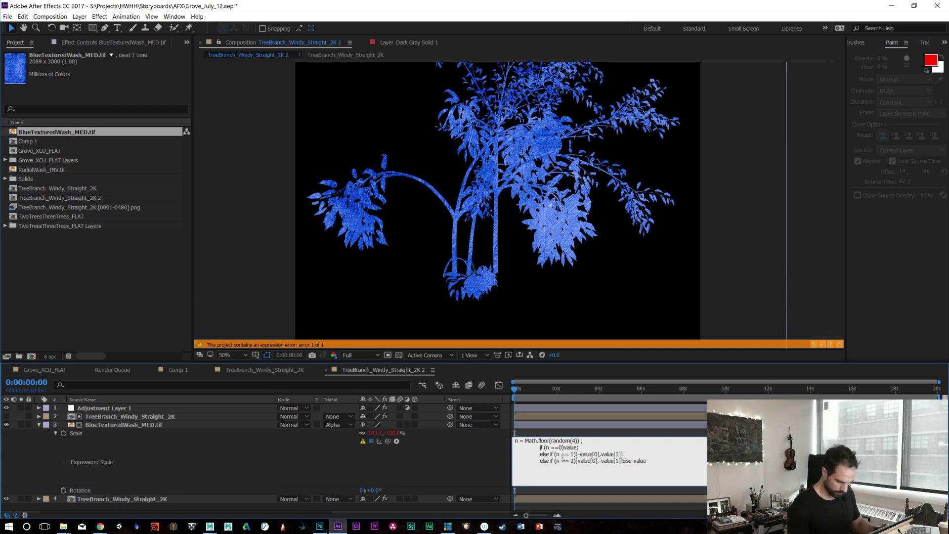
pyautogui.press('KP_Enter')
# Step: Remove the indents from the if, n == 1 and n == 2 lines of the Scale expression
pyautogui.click(528, 446)
pyautogui.click(529, 446)
pyautogui.press('BackSpace')
pyautogui.click(531, 454)
pyautogui.press('BackSpace')
pyautogui.press('Down')
pyautogui.press('Delete')
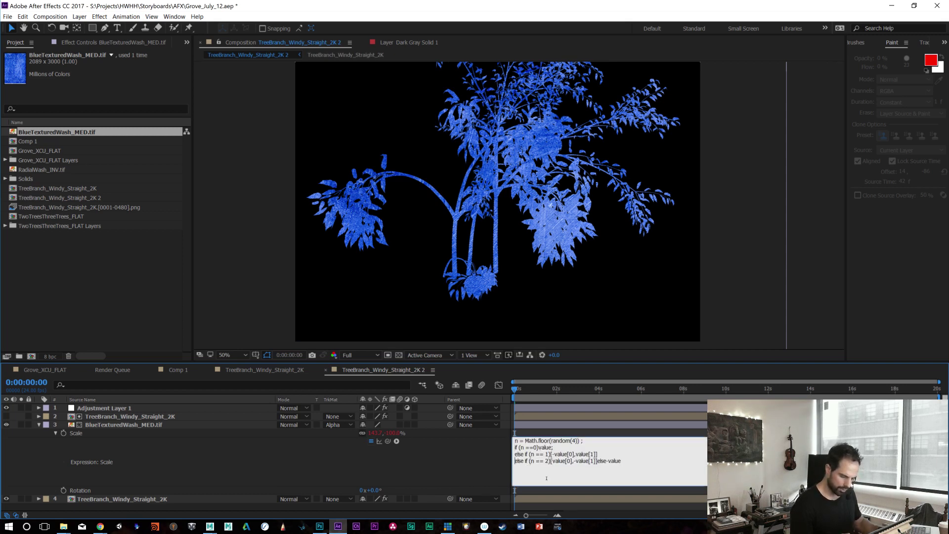
# Step: Try wrapping the n == 0 branch's value; in braces, then delete the stray brace
pyautogui.click(520, 501)
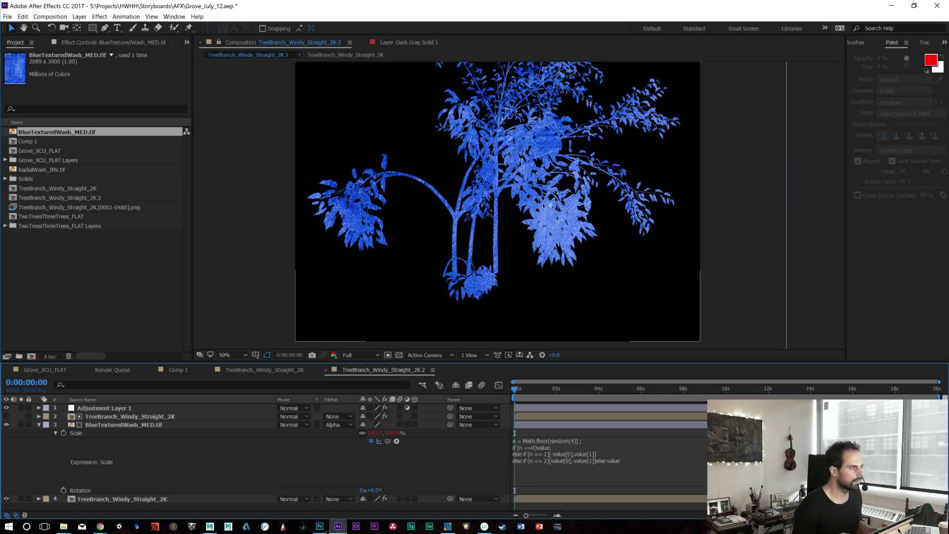
pyautogui.click(518, 451)
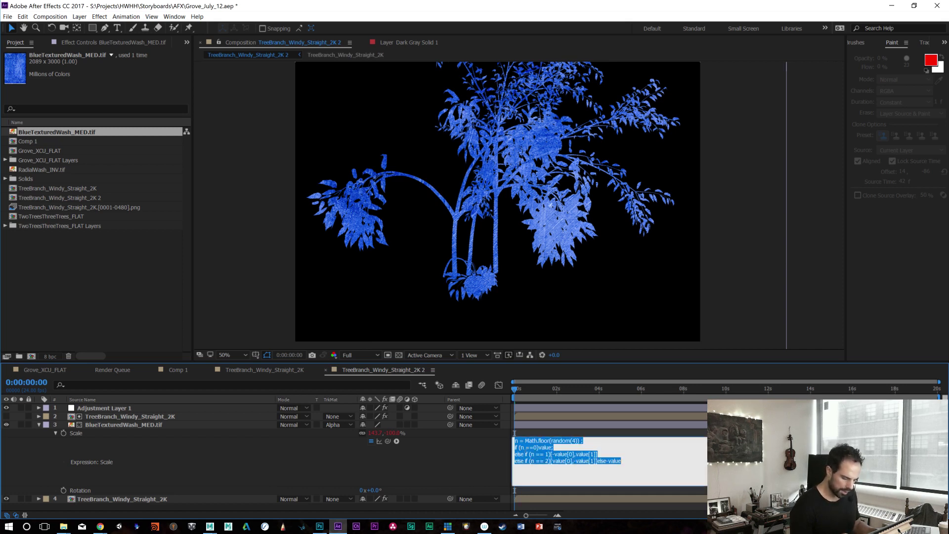
pyautogui.click(519, 447)
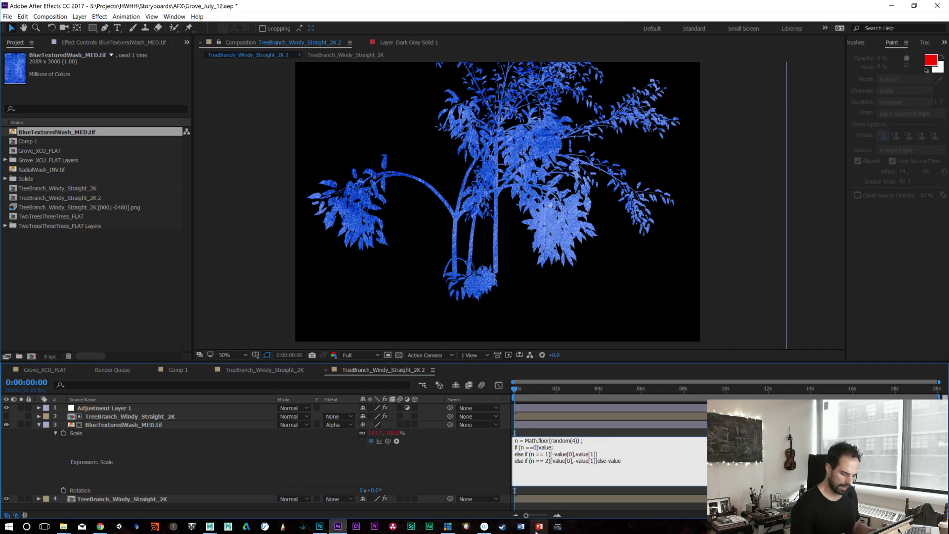
pyautogui.click(539, 447)
pyautogui.write('{')
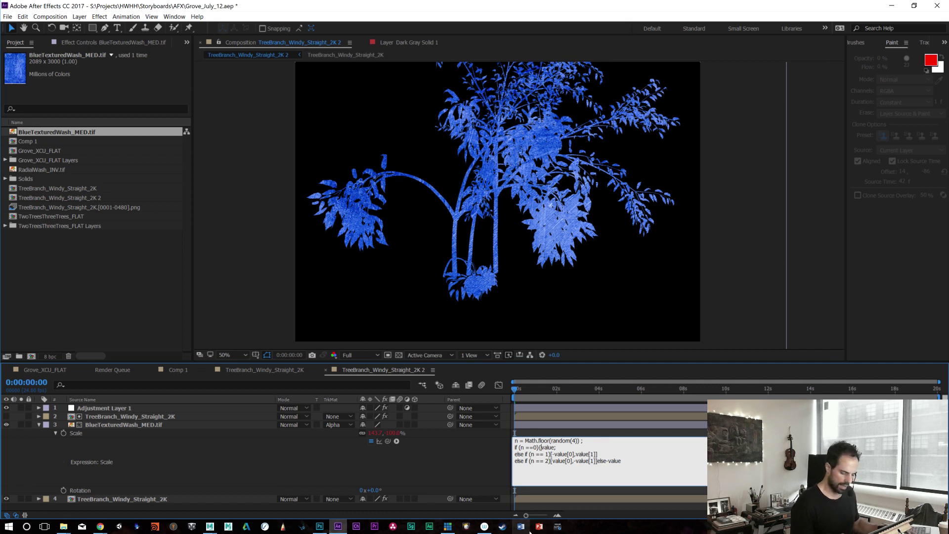
pyautogui.press('Return')
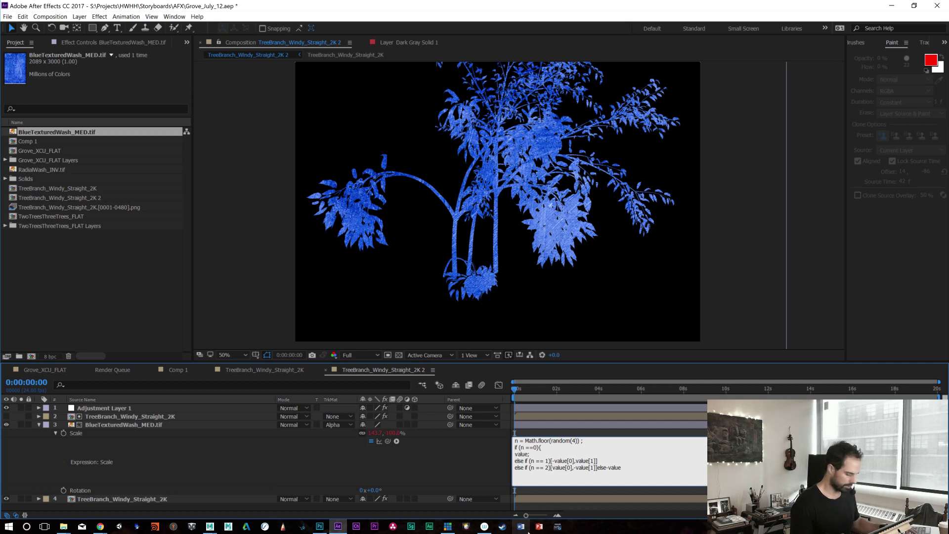
pyautogui.press('Tab')
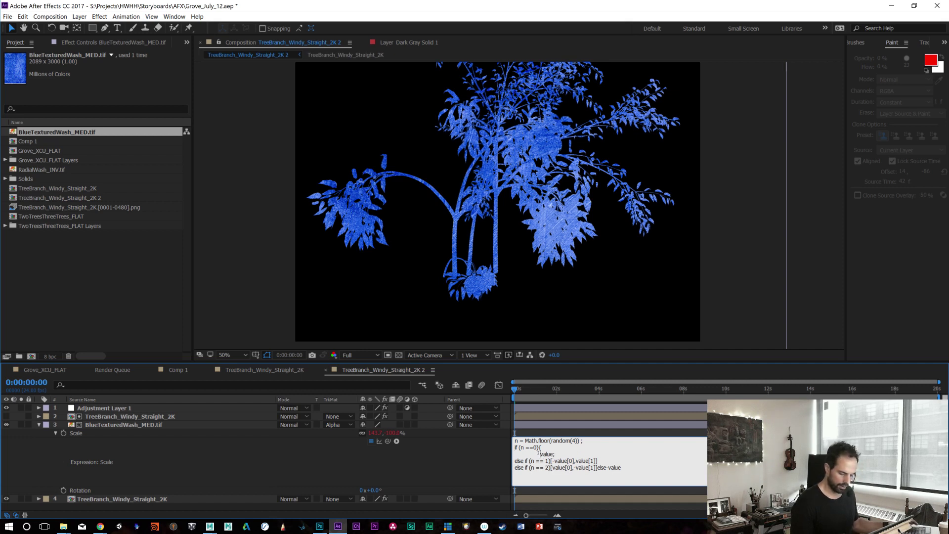
pyautogui.press('Return')
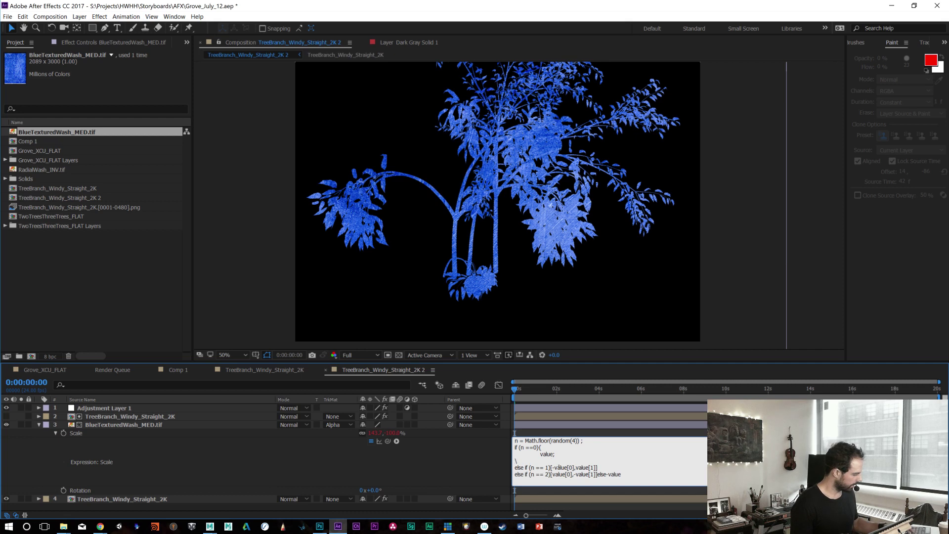
pyautogui.write('}')
pyautogui.press('Delete')
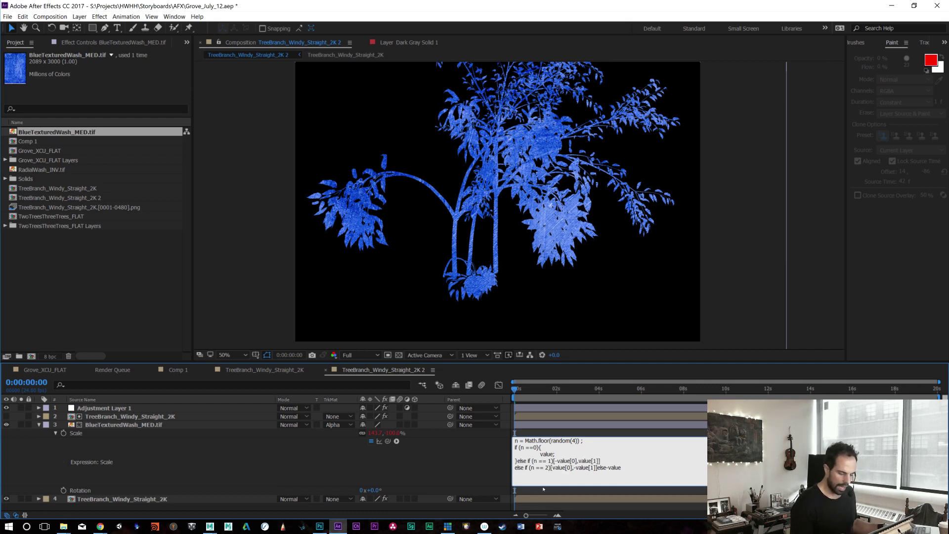
pyautogui.press('BackSpace')
pyautogui.press('BackSpace')
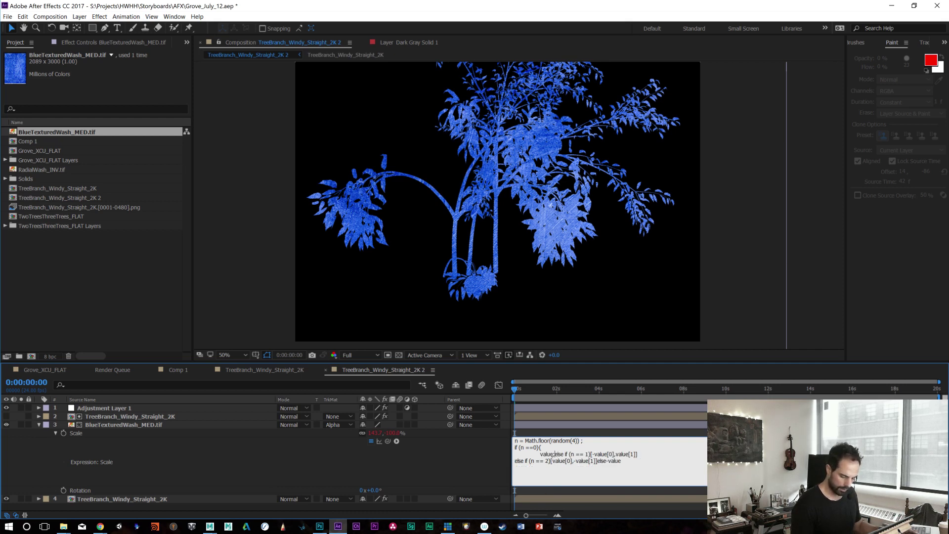
# Step: Put the n == 1 clause and final else-value on their own lines, then preview
pyautogui.press('Return')
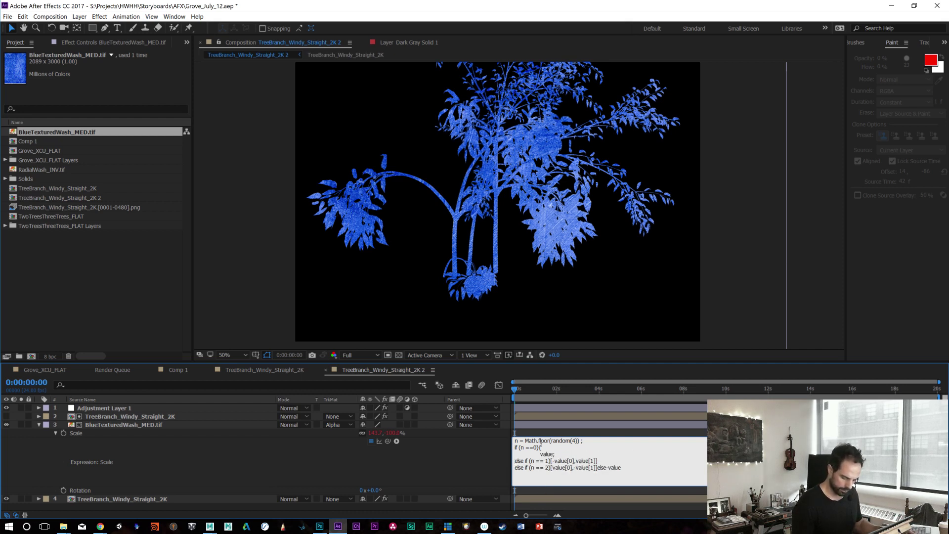
pyautogui.press('Up')
pyautogui.press('BackSpace')
pyautogui.press('BackSpace')
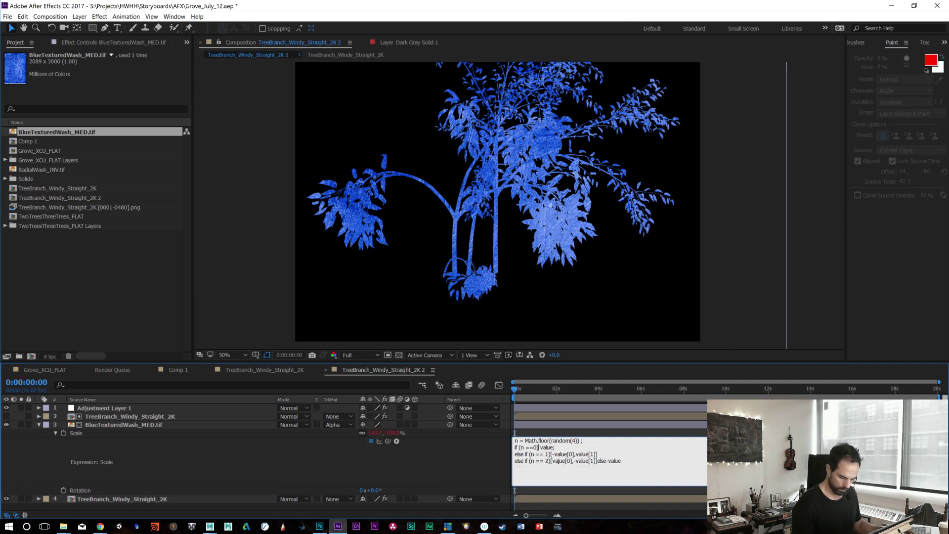
pyautogui.press('Delete')
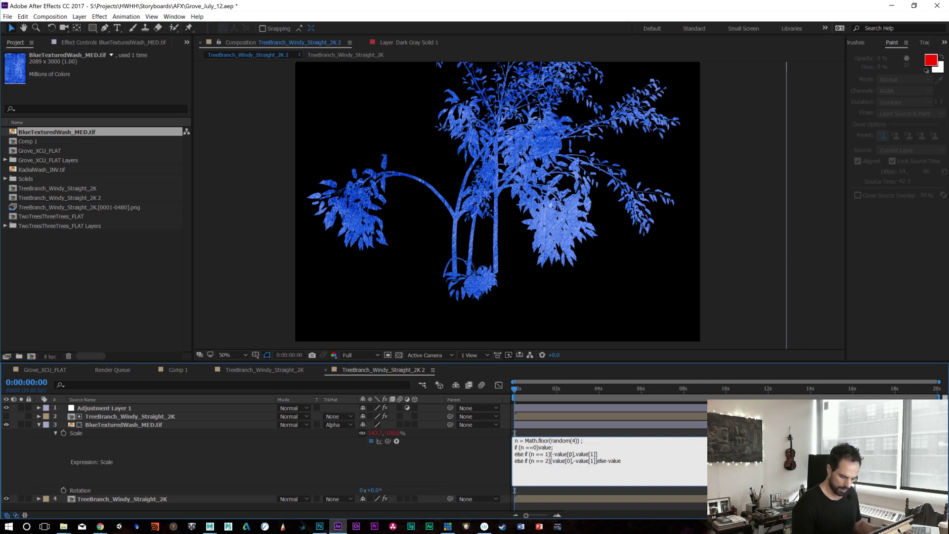
pyautogui.click(600, 454)
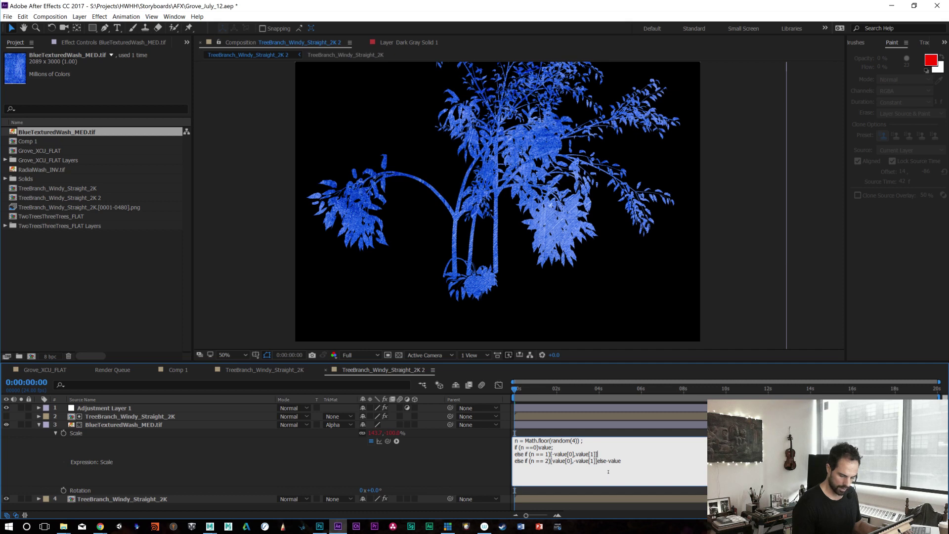
pyautogui.press('Return')
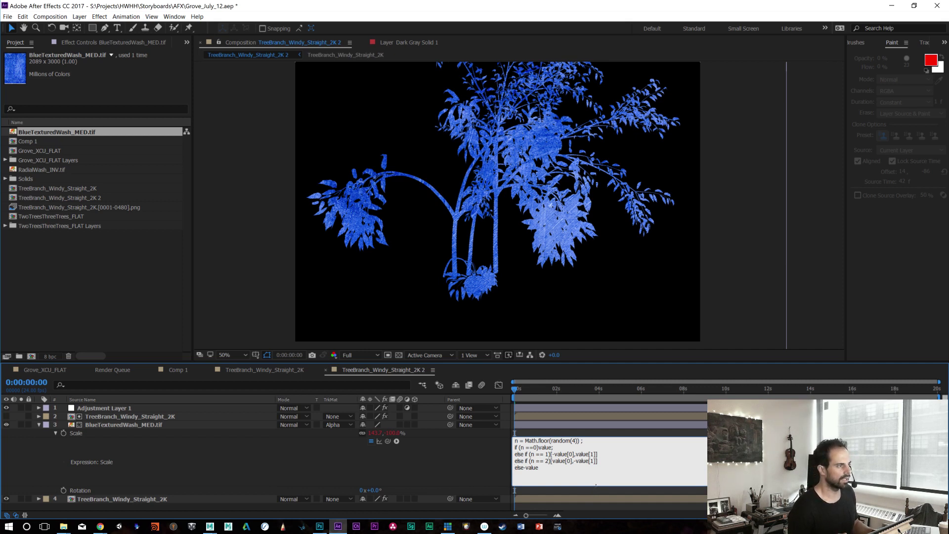
pyautogui.press('KP_Enter')
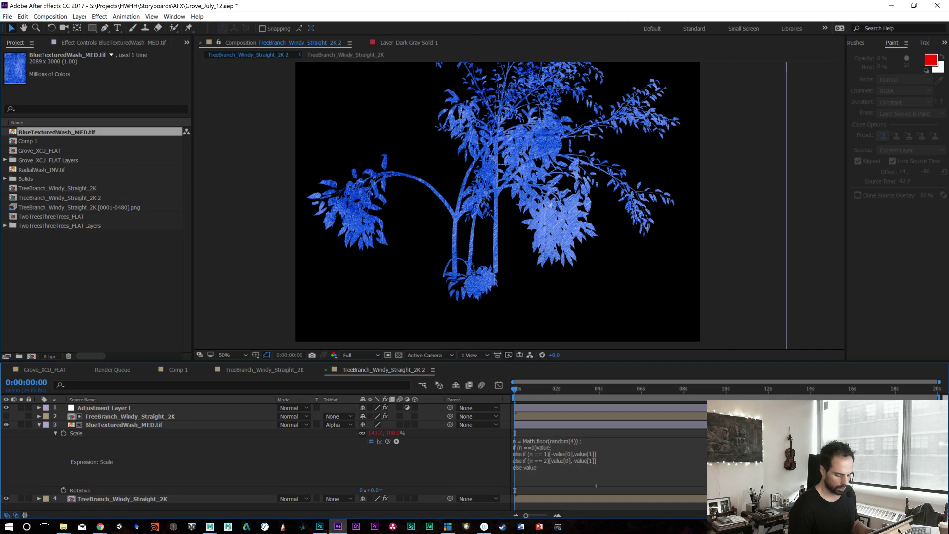
pyautogui.click(522, 388)
pyautogui.press('space')
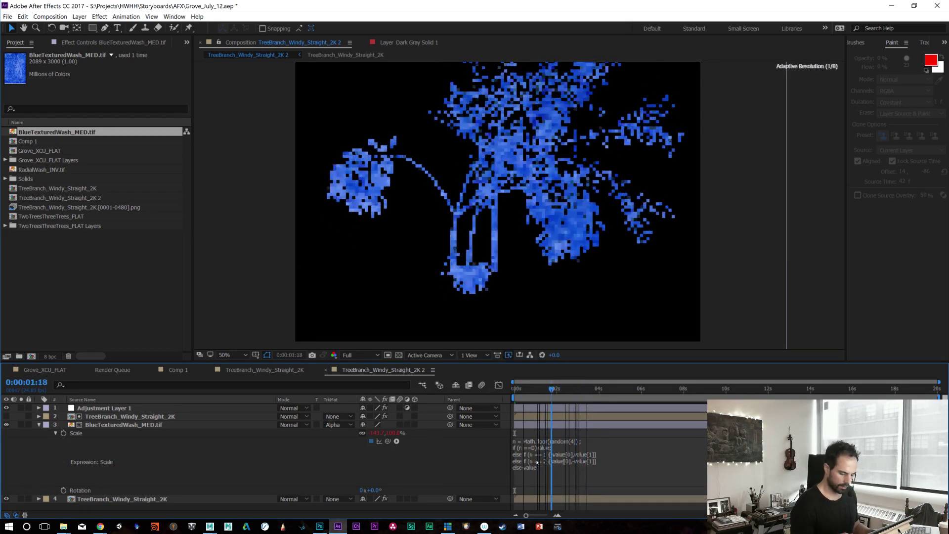
# Step: Join the n == 1, n == 2 and else clauses onto line 2 of the Scale expression
pyautogui.click(567, 447)
pyautogui.click(569, 447)
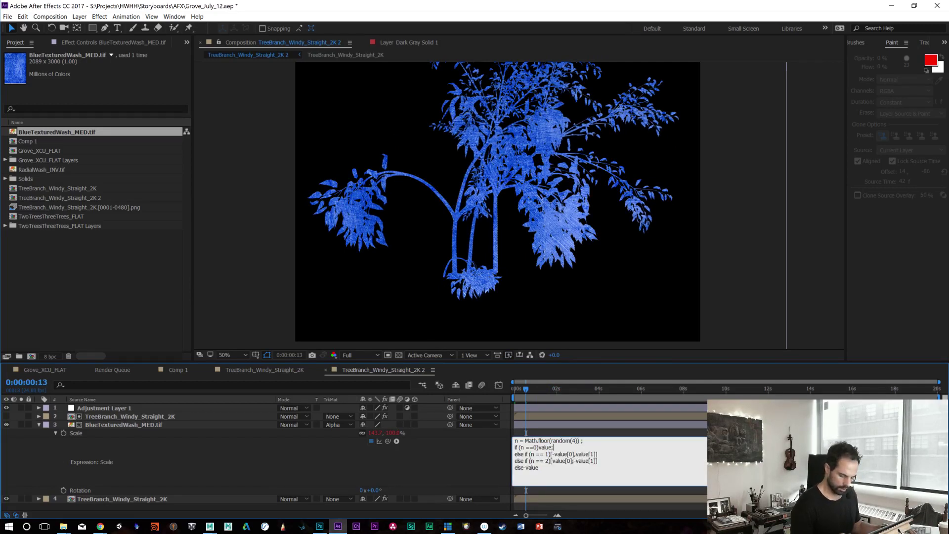
pyautogui.press('Delete')
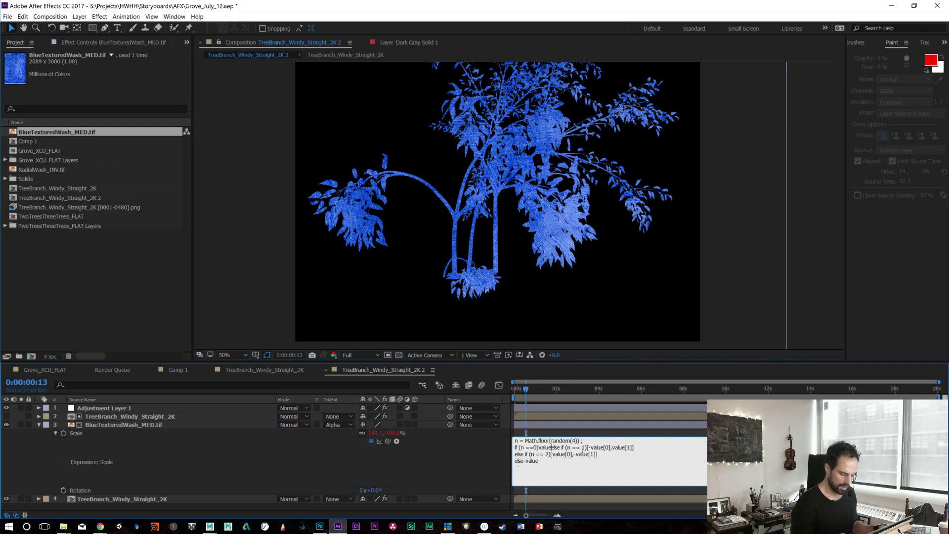
pyautogui.press('KP_Enter')
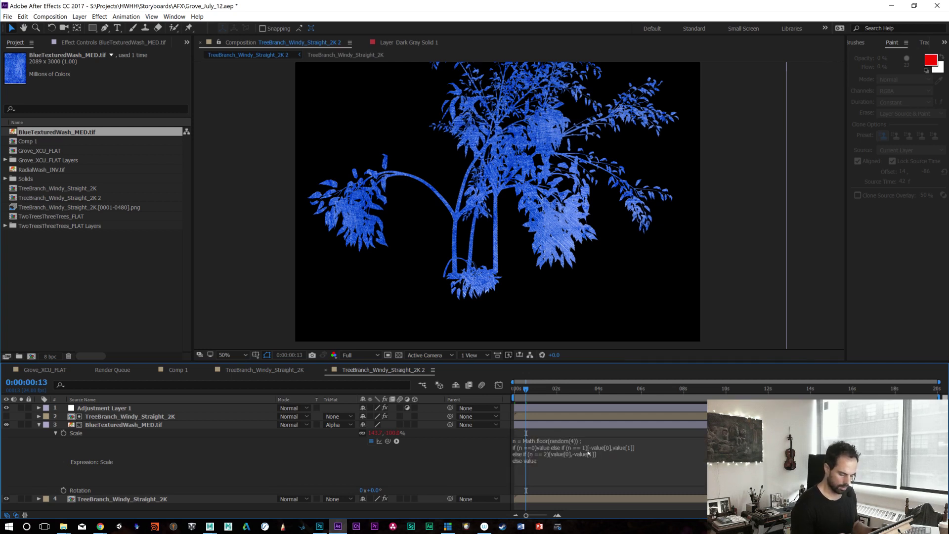
pyautogui.click(588, 453)
pyautogui.click(636, 448)
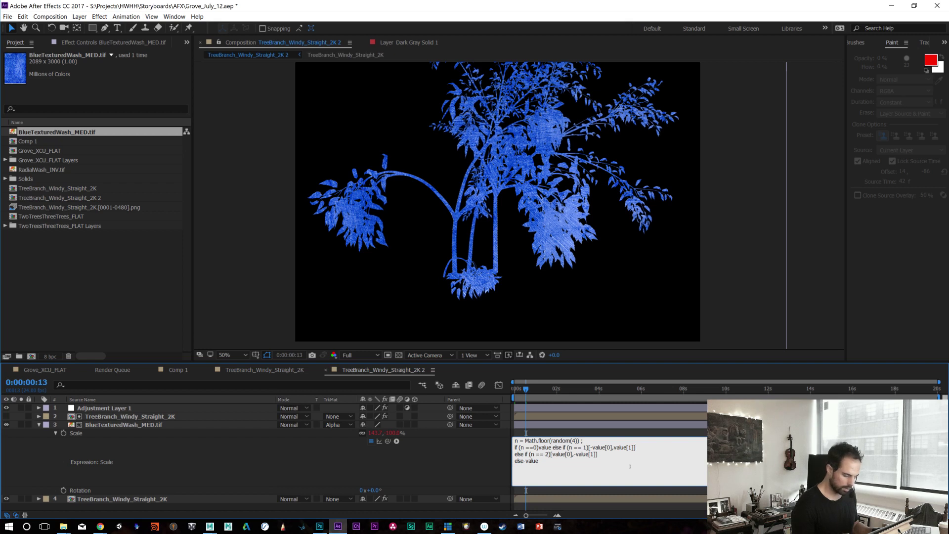
pyautogui.press('Delete')
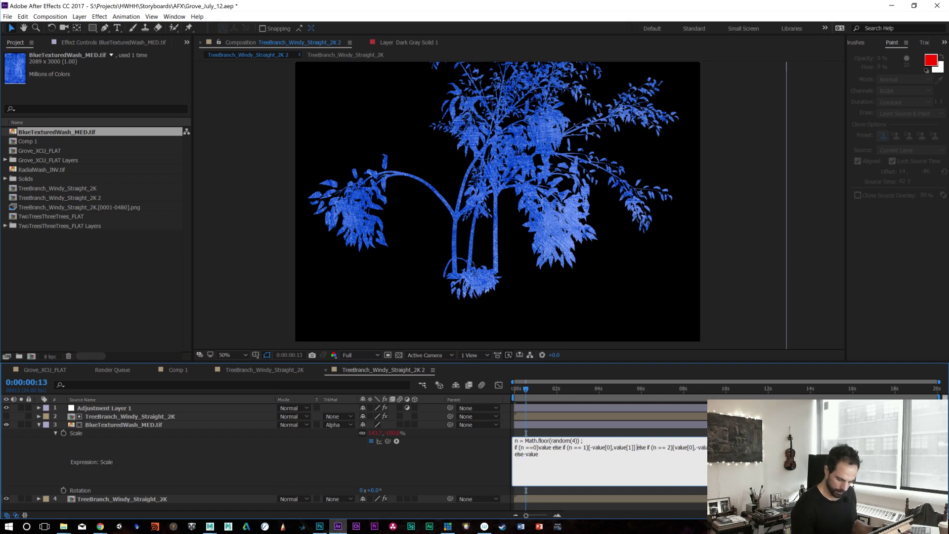
pyautogui.press('Delete')
pyautogui.press('KP_Enter')
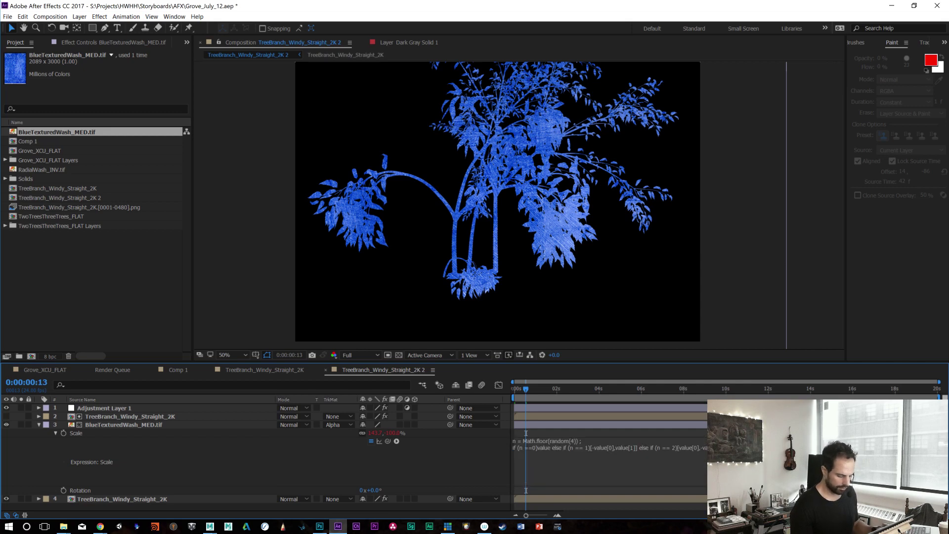
# Step: Preview the condensed Scale expression and move the time back to 0:00:00:21
pyautogui.press('space')
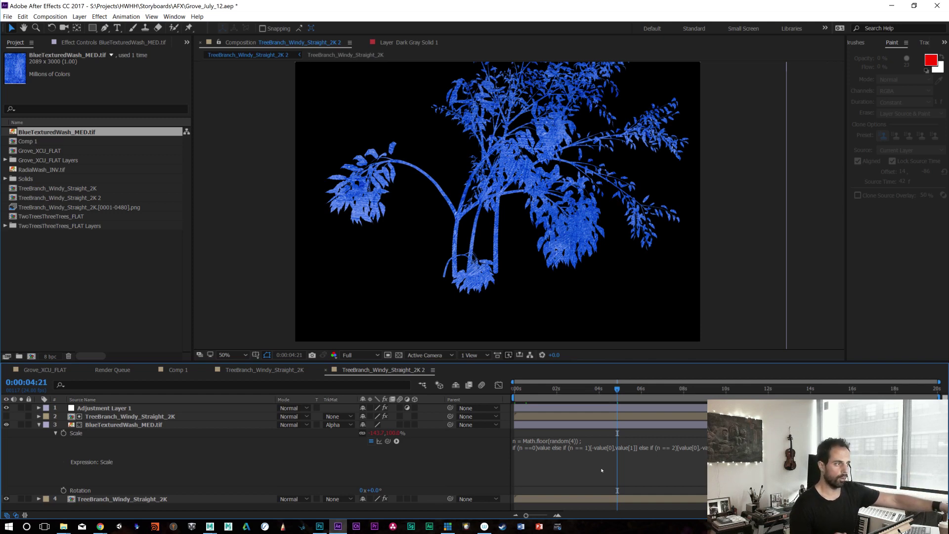
pyautogui.moveTo(616, 388); pyautogui.dragTo(551, 386)
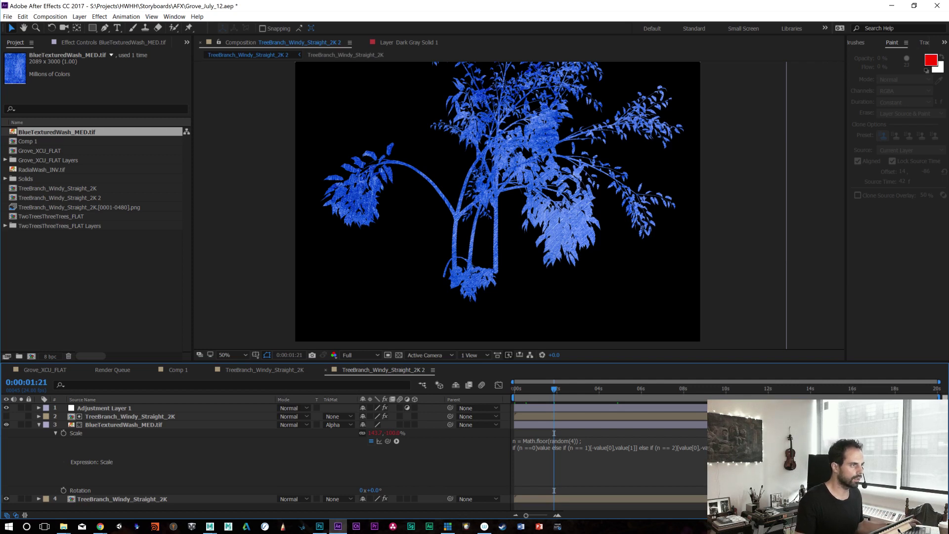
pyautogui.hotkey('alt', 'Tab')
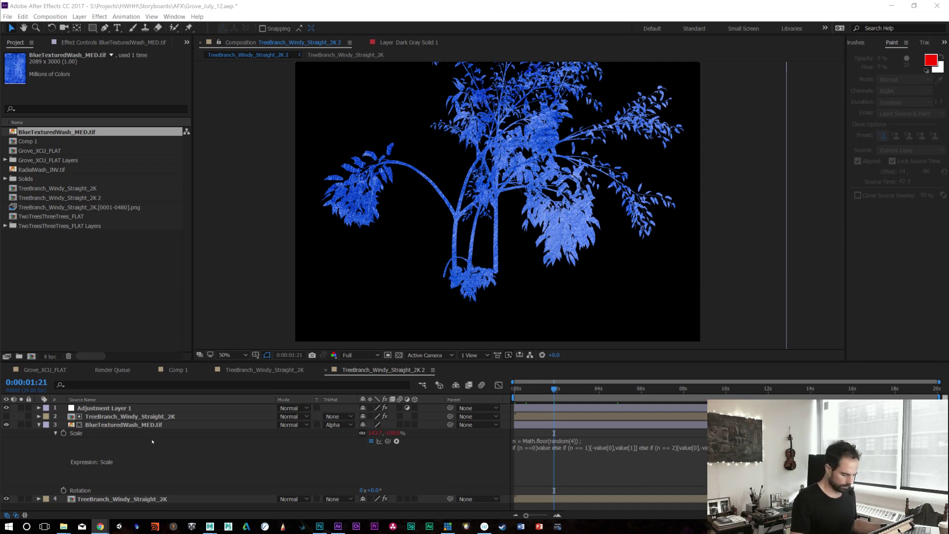
# Step: Paste the Math.floor(random(3)) rotation expression into Rotation, fix its error, and commit it
pyautogui.keyDown('alt'); pyautogui.click(64, 490); pyautogui.keyUp('alt')
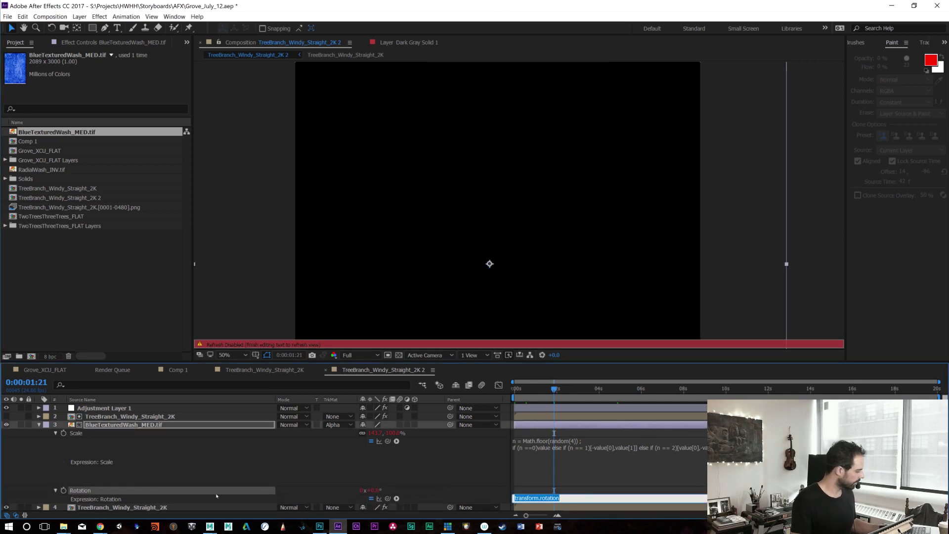
pyautogui.hotkey('ctrl', 'v')
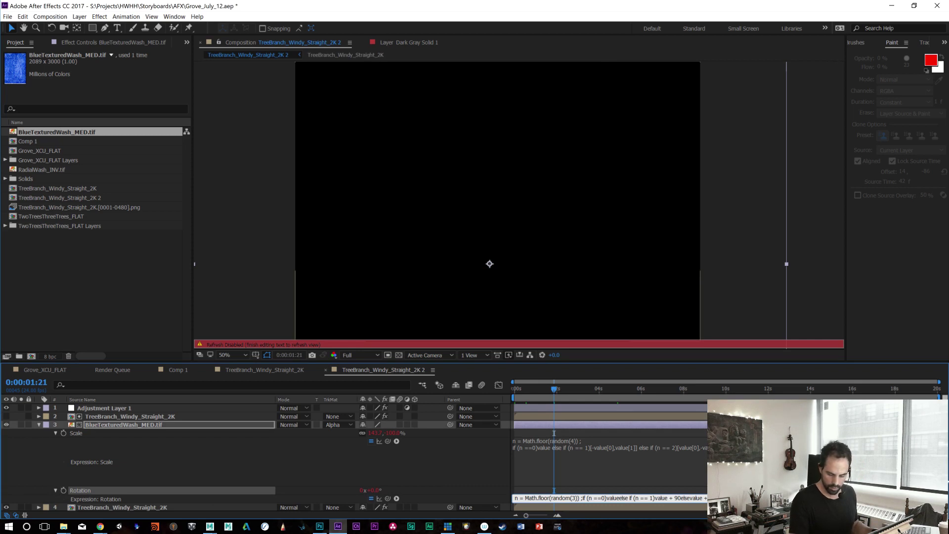
pyautogui.press('KP_Enter')
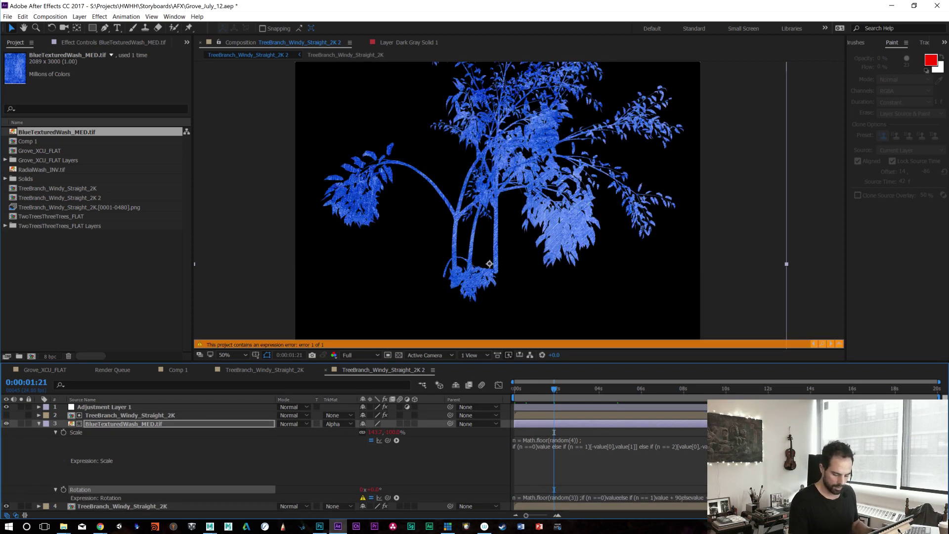
pyautogui.click(681, 498)
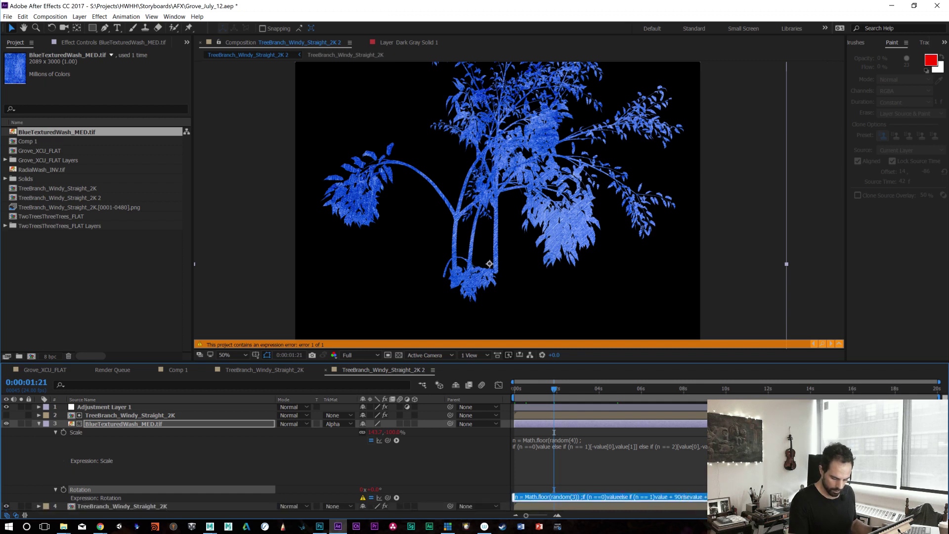
pyautogui.press('Left')
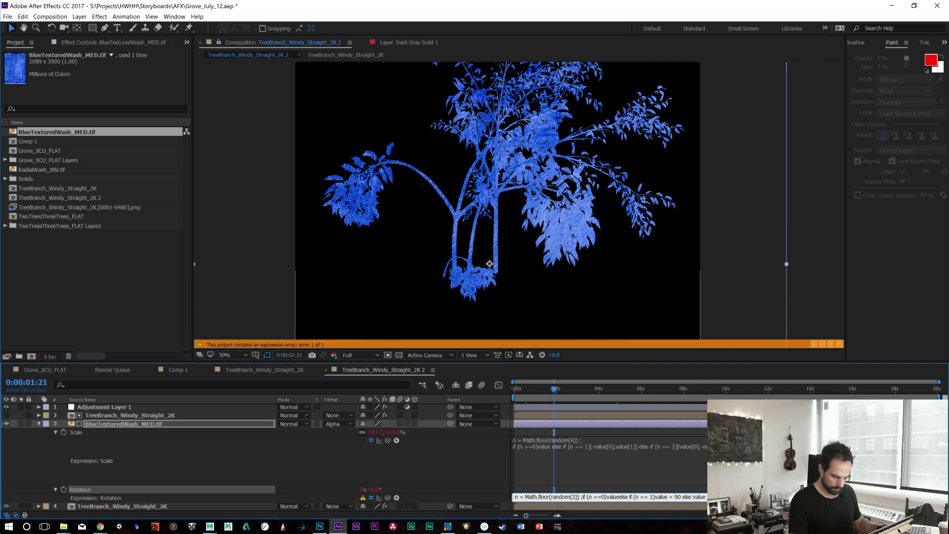
pyautogui.press('KP_Enter')
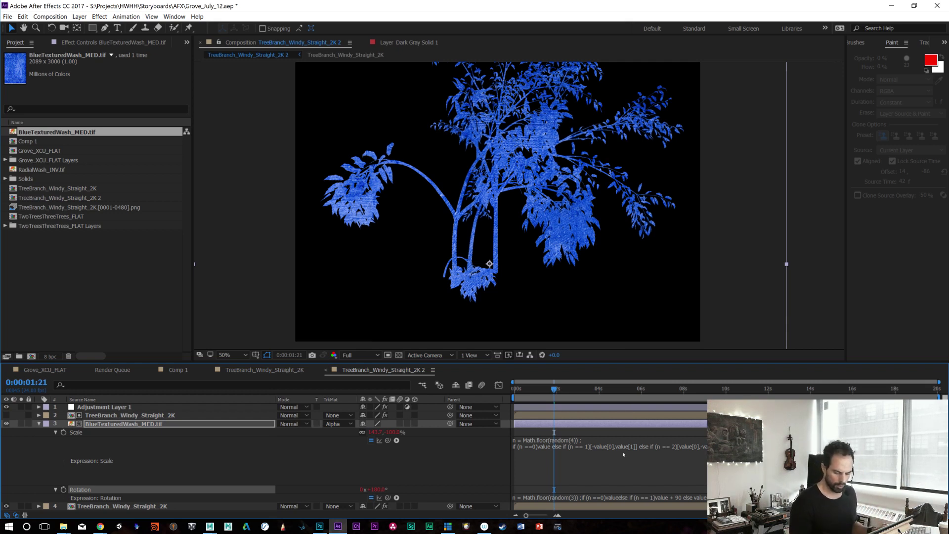
pyautogui.click(593, 445)
pyautogui.click(555, 446)
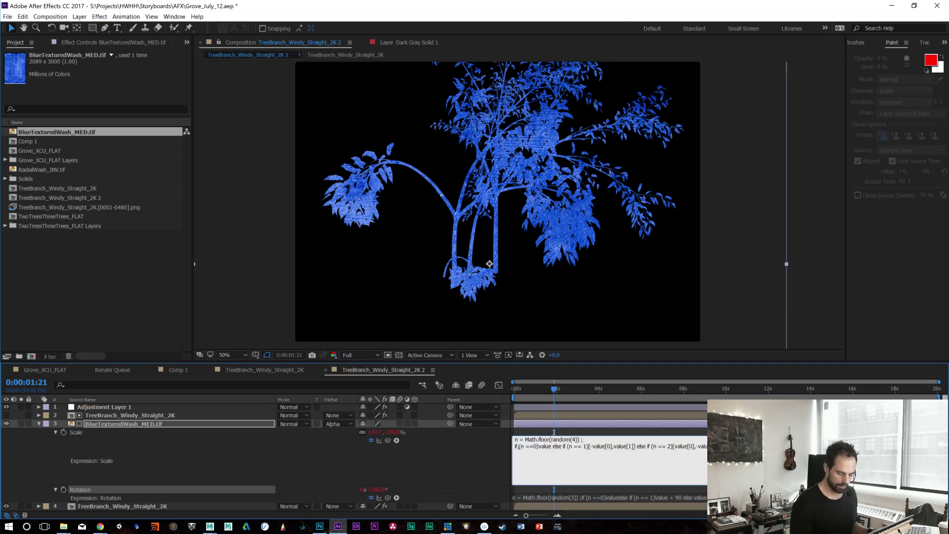
pyautogui.moveTo(544, 446); pyautogui.dragTo(707, 446)
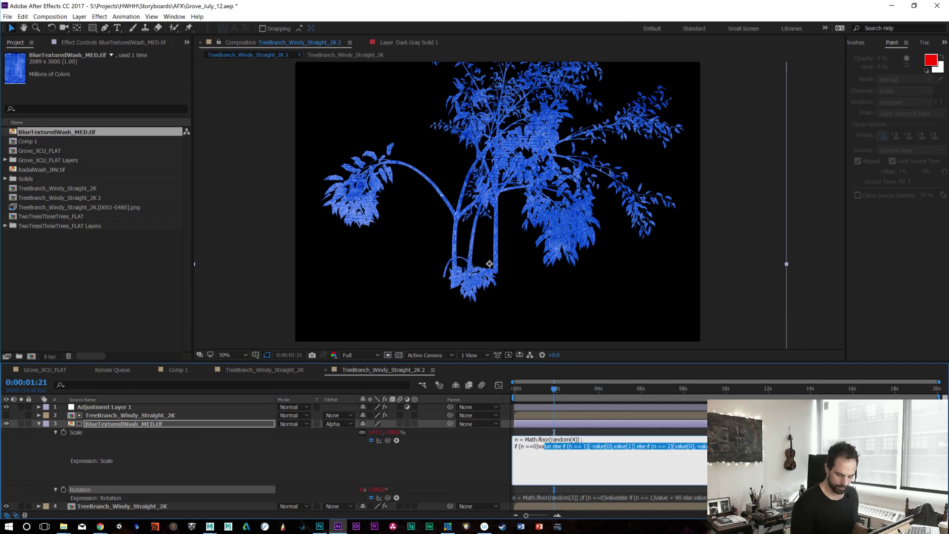
pyautogui.press('Right')
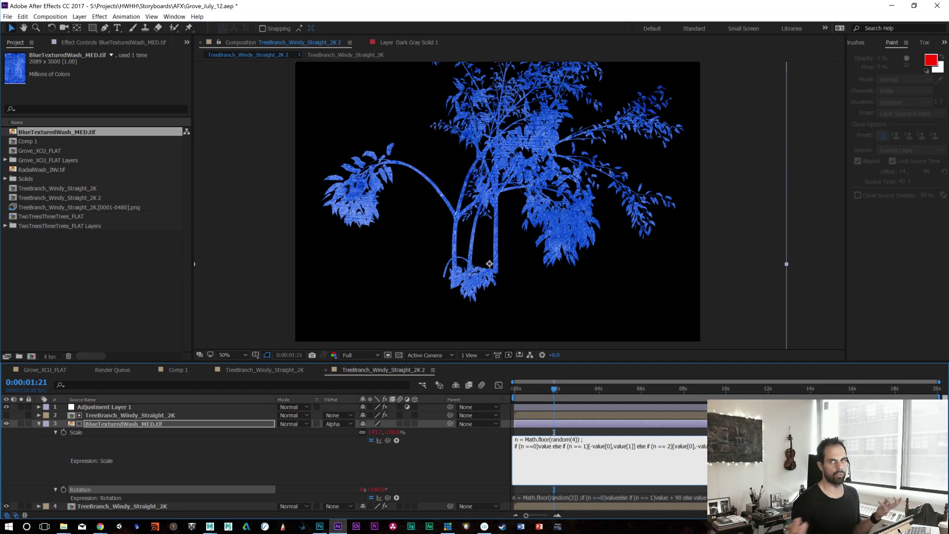
pyautogui.press('KP_Enter')
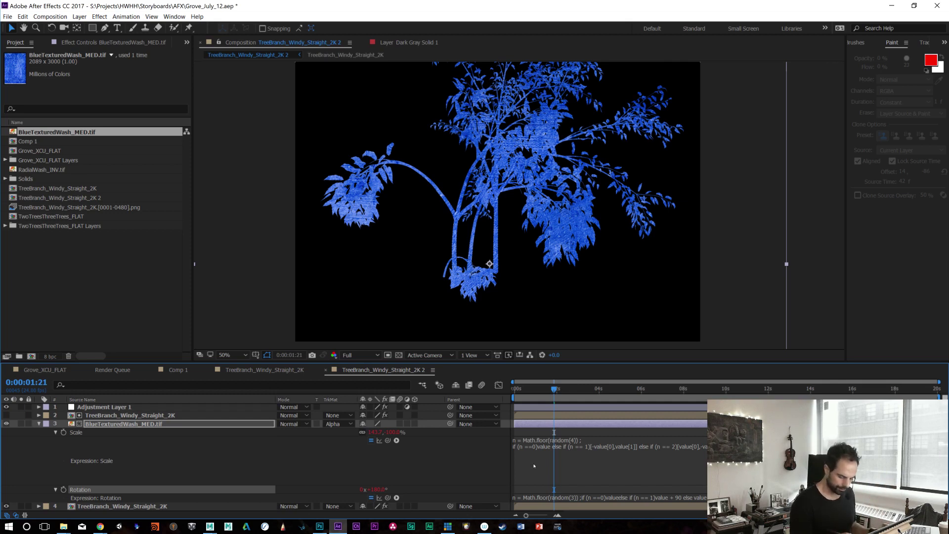
pyautogui.moveTo(554, 389)
pyautogui.mouseDown()
pyautogui.moveTo(534, 409)
pyautogui.moveTo(532, 397)
pyautogui.moveTo(570, 390)
pyautogui.mouseUp()
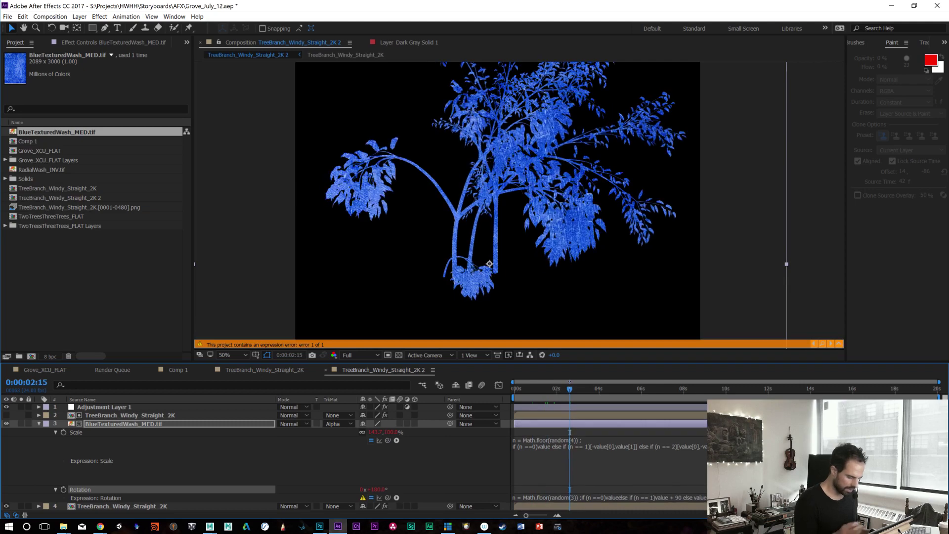
# Step: Empty the disk cache
pyautogui.click(23, 16)
pyautogui.moveTo(105, 204)
pyautogui.click(197, 200)
pyautogui.click(514, 275)
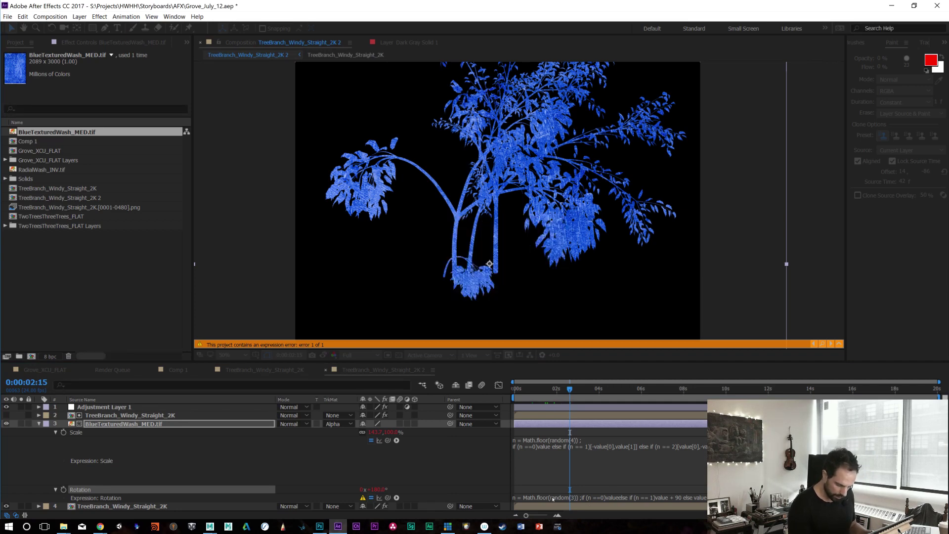
# Step: Move the Rotation expression's if/else chain onto a second line after random(3));
pyautogui.click(580, 497)
pyautogui.click(584, 497)
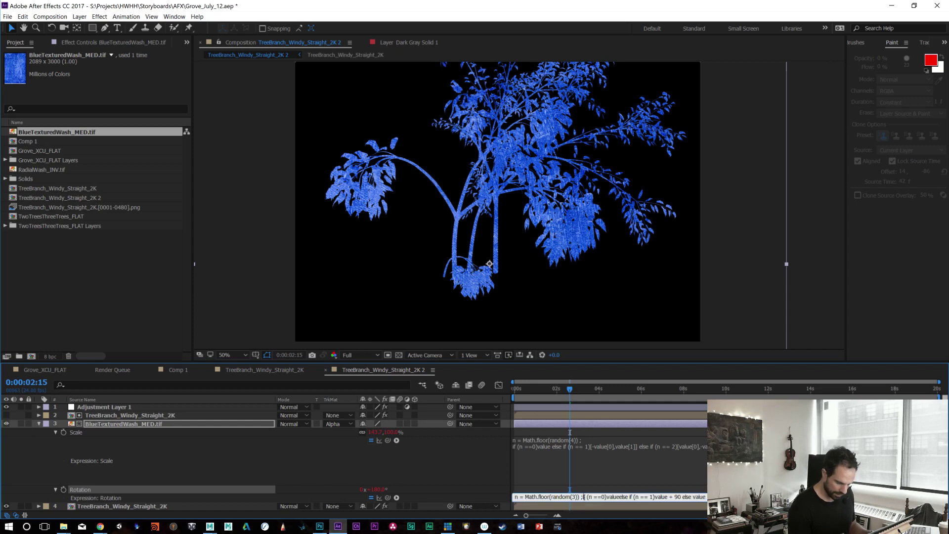
pyautogui.press('Return')
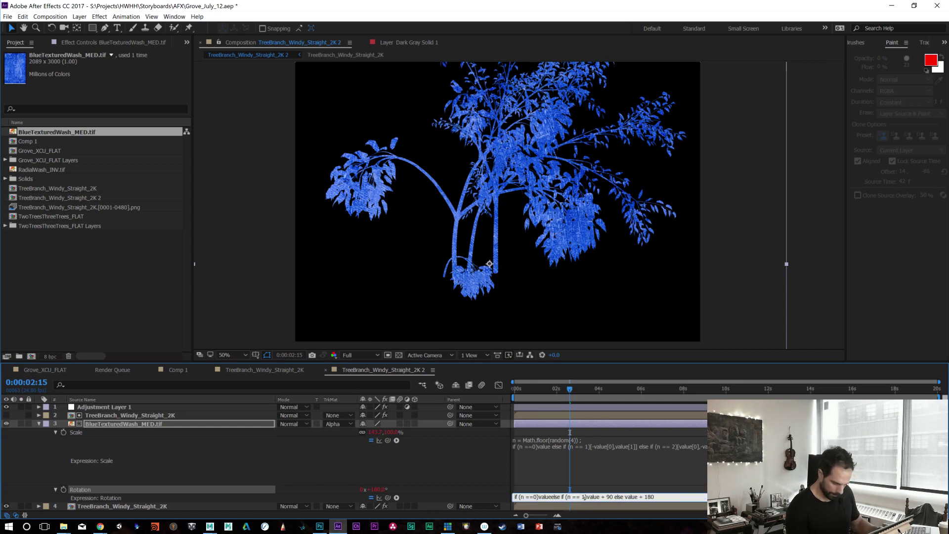
pyautogui.click(585, 501)
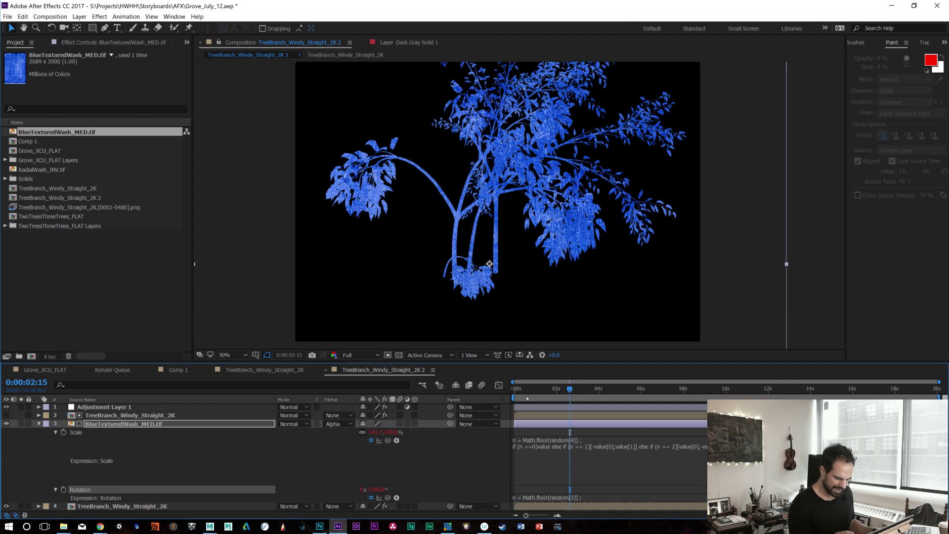
pyautogui.press('pagedown')
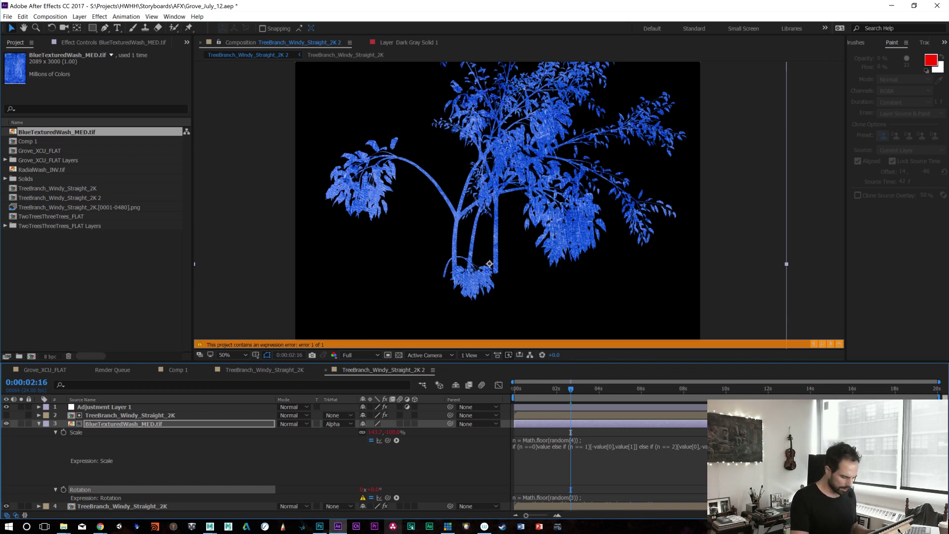
pyautogui.click(445, 527)
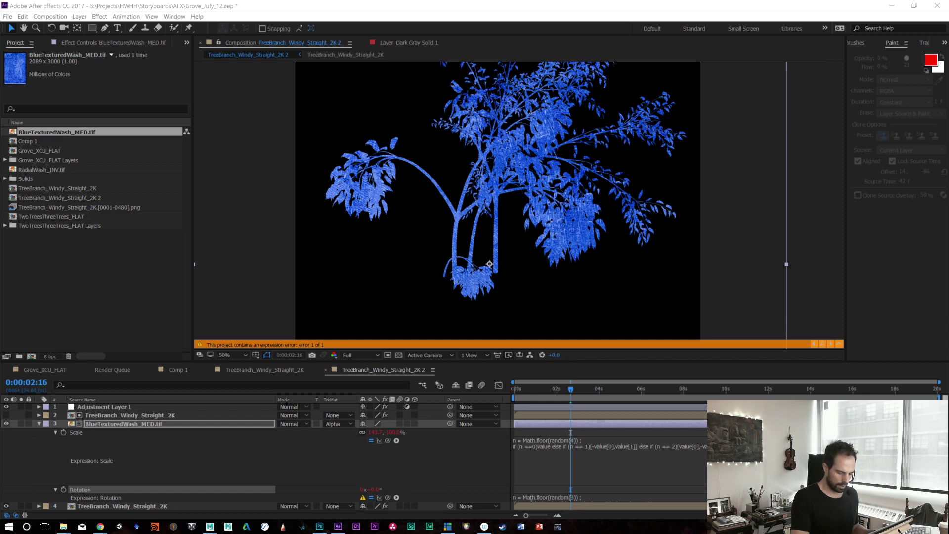
# Step: Add spaces between value and each else clause in the Rotation expression
pyautogui.click(570, 496)
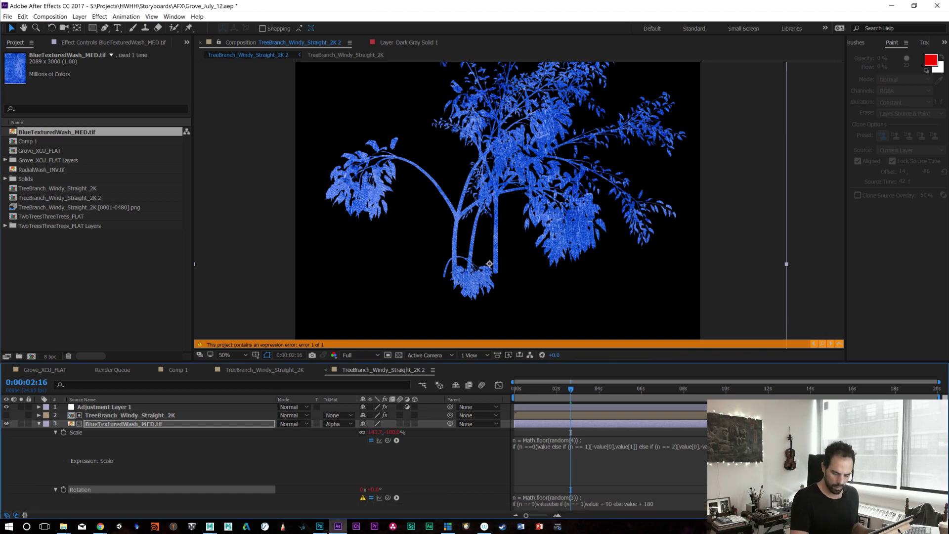
pyautogui.scroll(-2, 257, 454)
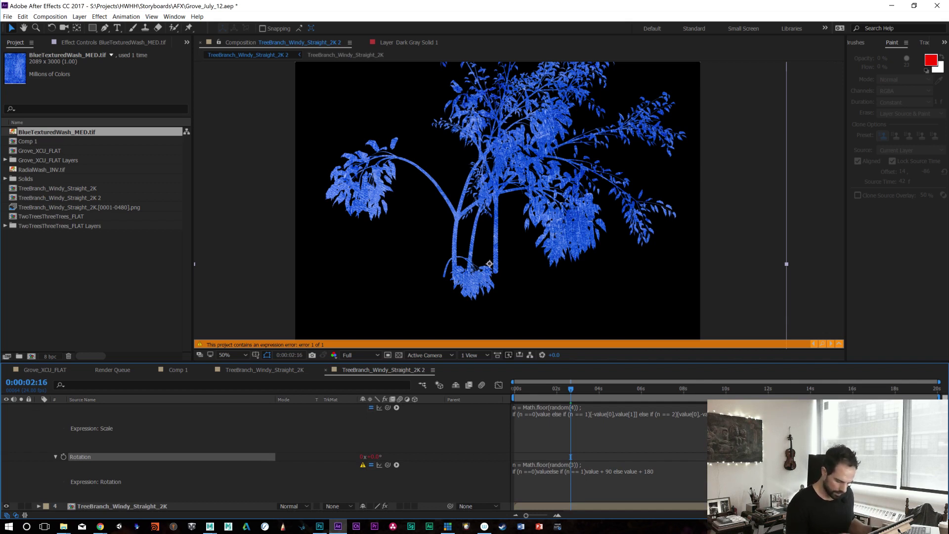
pyautogui.click(549, 472)
pyautogui.click(552, 471)
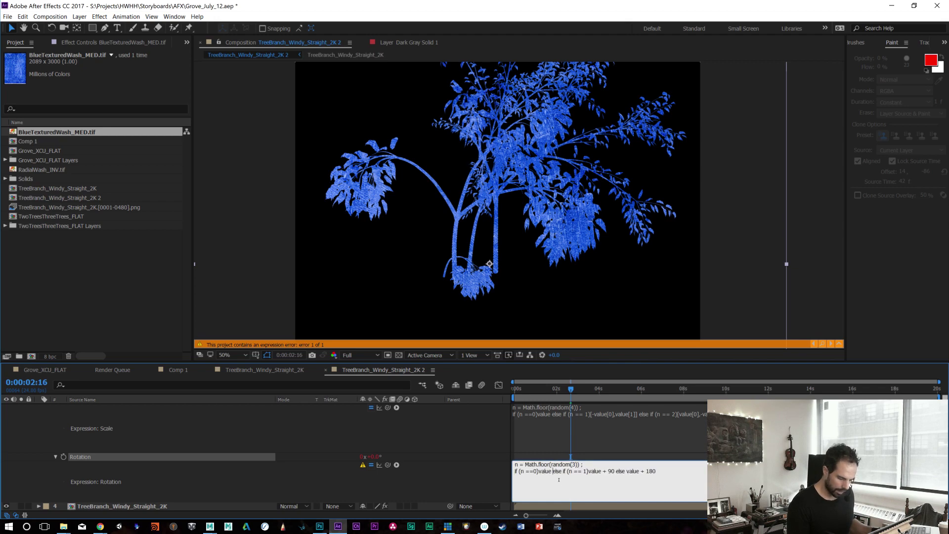
pyautogui.press('KP_Enter')
pyautogui.press('space')
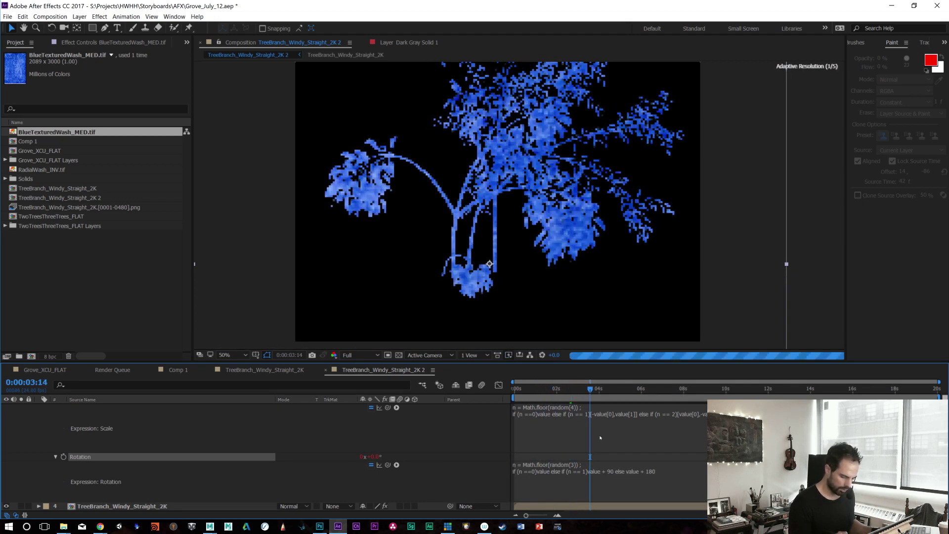
pyautogui.moveTo(612, 388); pyautogui.dragTo(672, 390)
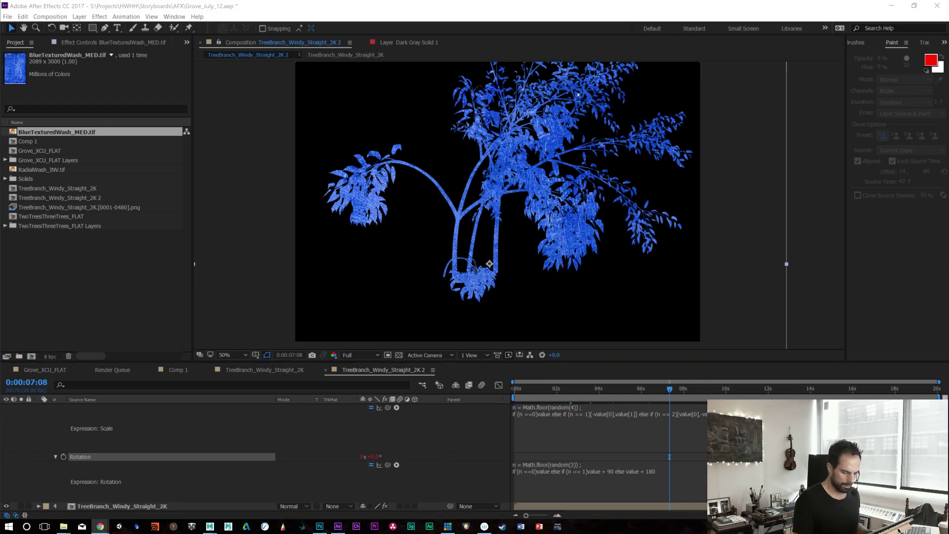
pyautogui.moveTo(558, 398)
pyautogui.mouseDown()
pyautogui.moveTo(581, 397)
pyautogui.moveTo(560, 396)
pyautogui.mouseUp()
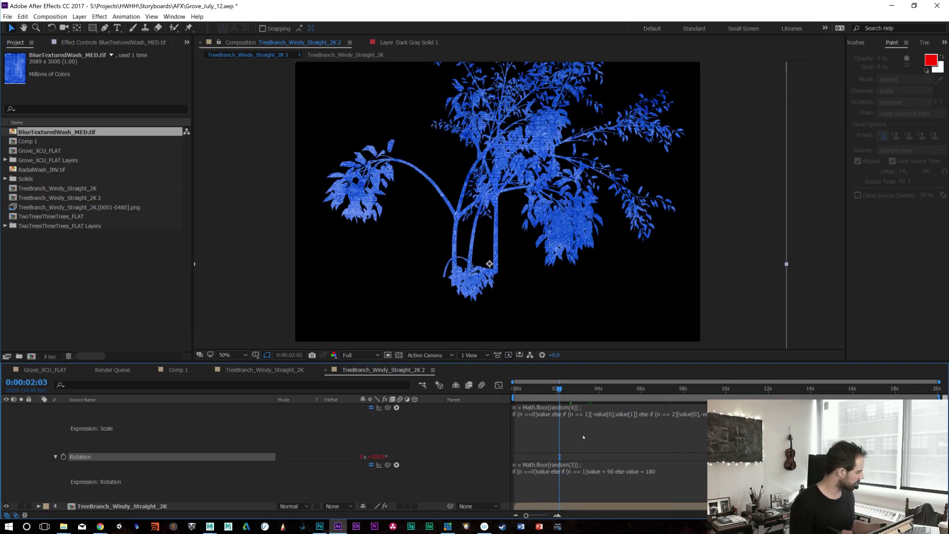
pyautogui.moveTo(590, 361)
pyautogui.mouseDown()
pyautogui.moveTo(592, 326)
pyautogui.moveTo(593, 356)
pyautogui.mouseUp()
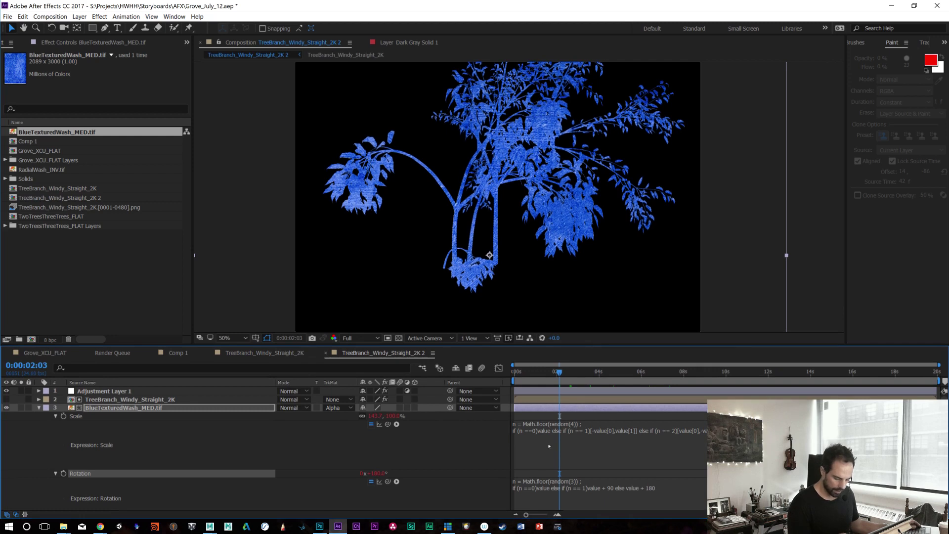
# Step: Inspect the Scale expression's second line and commit it unchanged
pyautogui.click(524, 430)
pyautogui.click(518, 424)
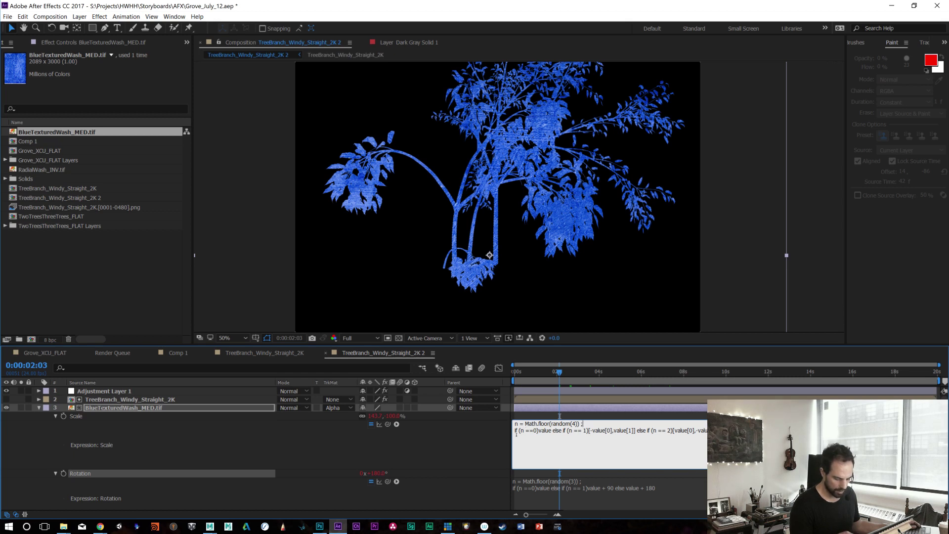
pyautogui.moveTo(517, 431); pyautogui.dragTo(711, 430)
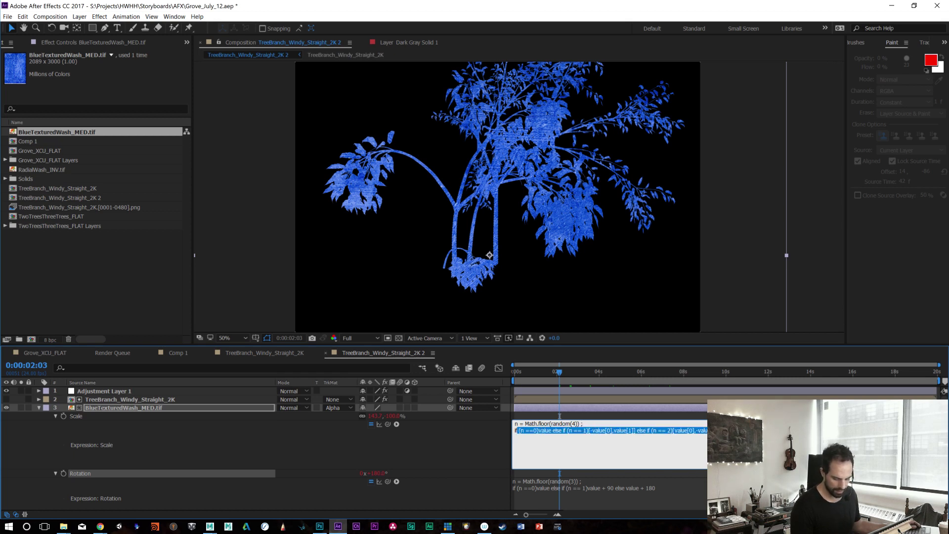
pyautogui.click(642, 430)
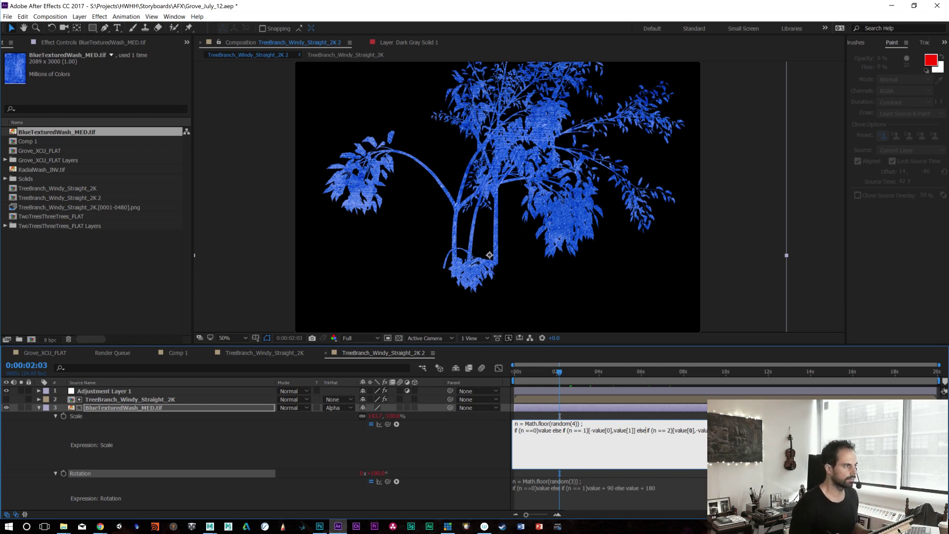
pyautogui.press('KP_Enter')
pyautogui.scroll(-1, 257, 444)
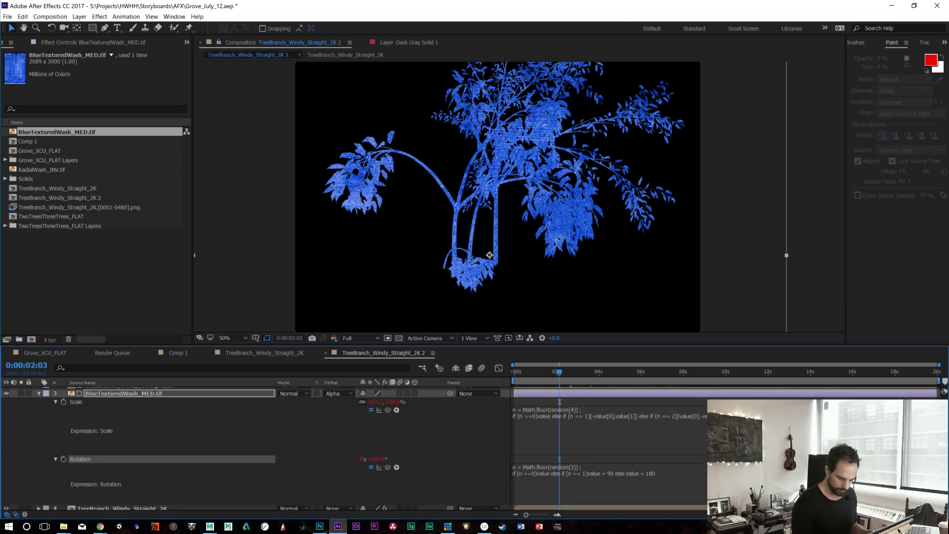
# Step: Remove the stray space in the Rotation expression, add a semicolon after value + 180, and scrub to check
pyautogui.click(577, 472)
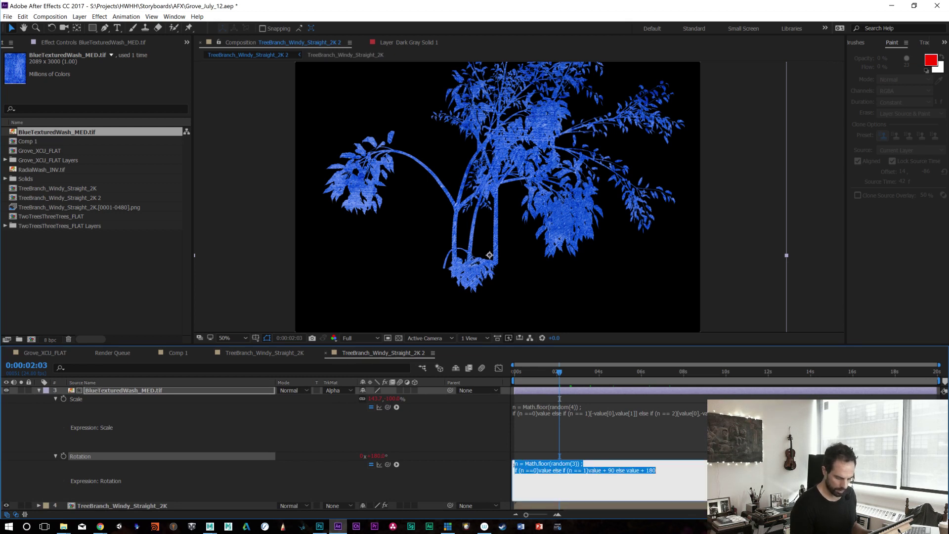
pyautogui.click(584, 463)
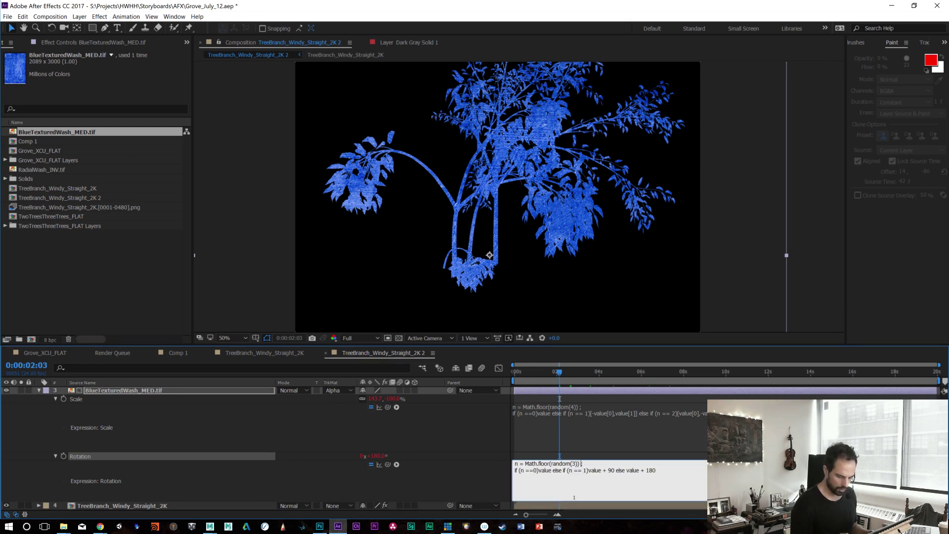
pyautogui.click(517, 470)
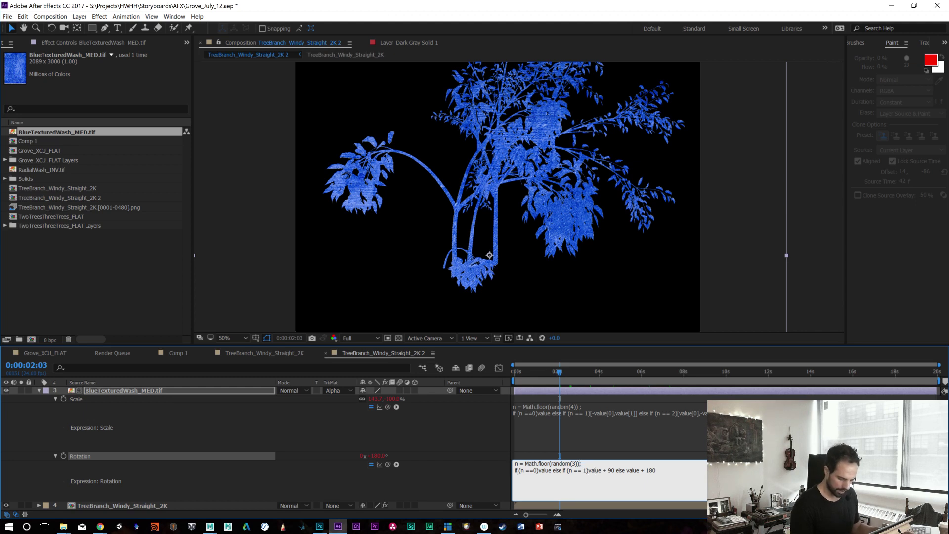
pyautogui.click(553, 470)
pyautogui.press('BackSpace')
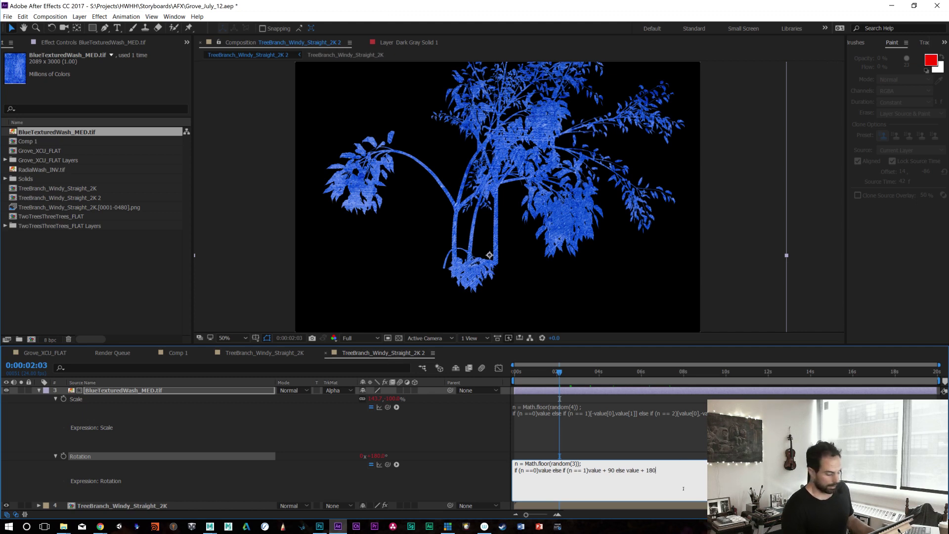
pyautogui.write(';')
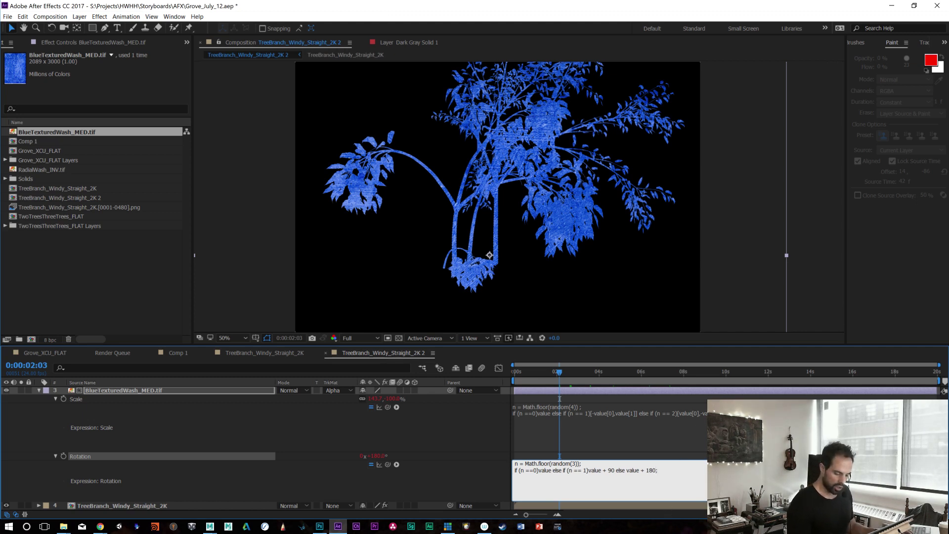
pyautogui.click(608, 425)
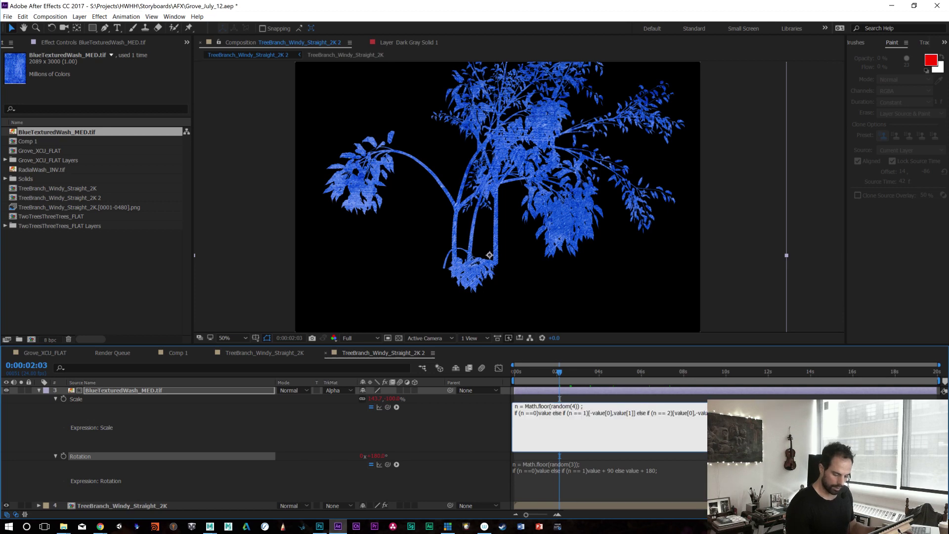
pyautogui.press('KP_Enter')
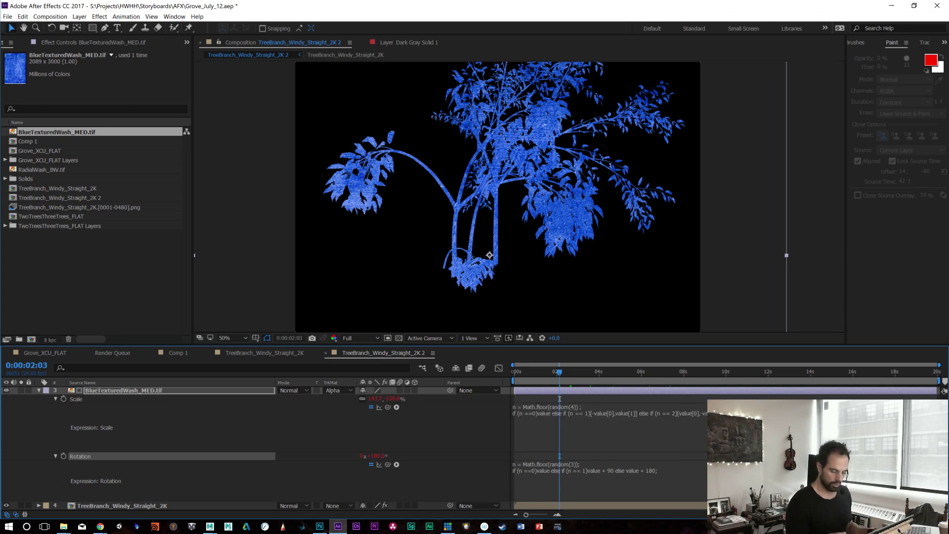
pyautogui.moveTo(561, 373); pyautogui.dragTo(596, 442)
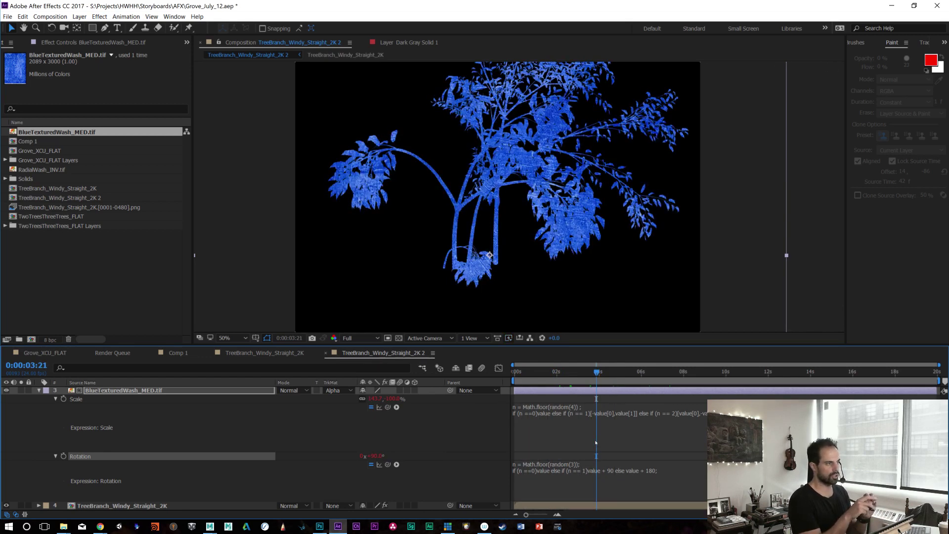
pyautogui.moveTo(597, 376); pyautogui.dragTo(561, 407)
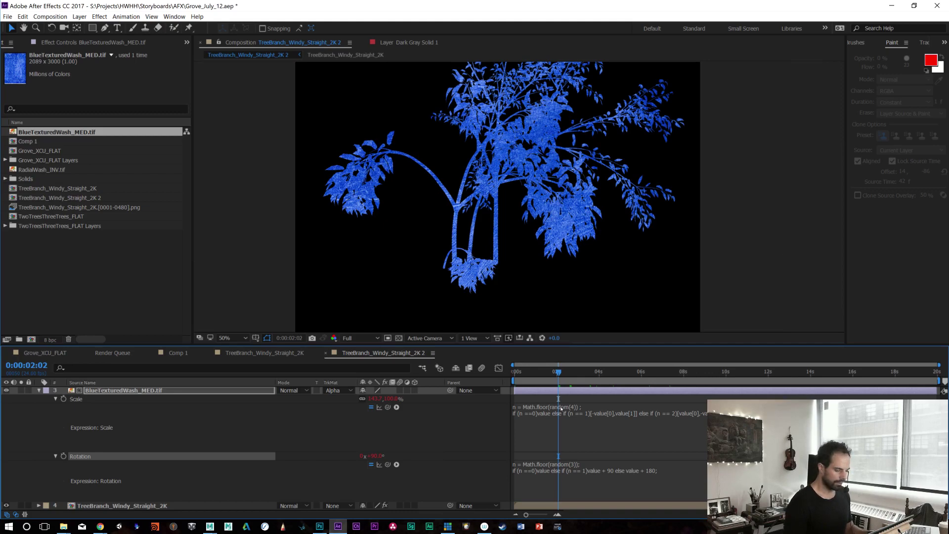
# Step: Play back and scrub the tree animation from 0 to 7 seconds, then collapse Scale
pyautogui.press('space')
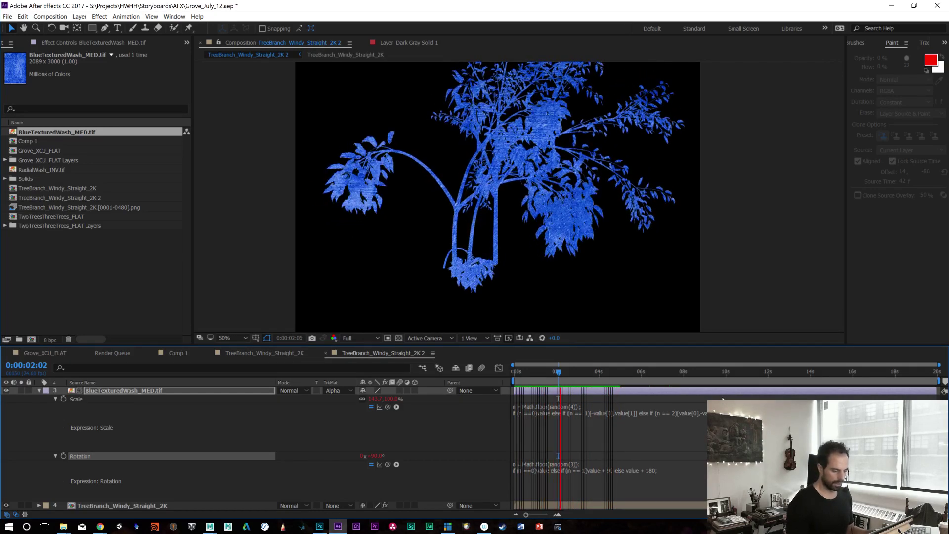
pyautogui.press('space')
pyautogui.moveTo(575, 372); pyautogui.dragTo(544, 371)
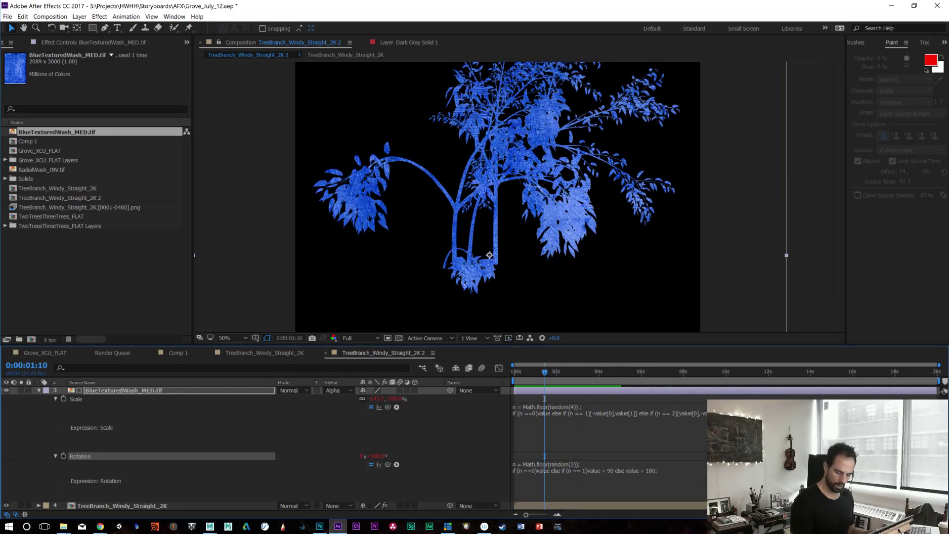
pyautogui.scroll(1, 98, 420)
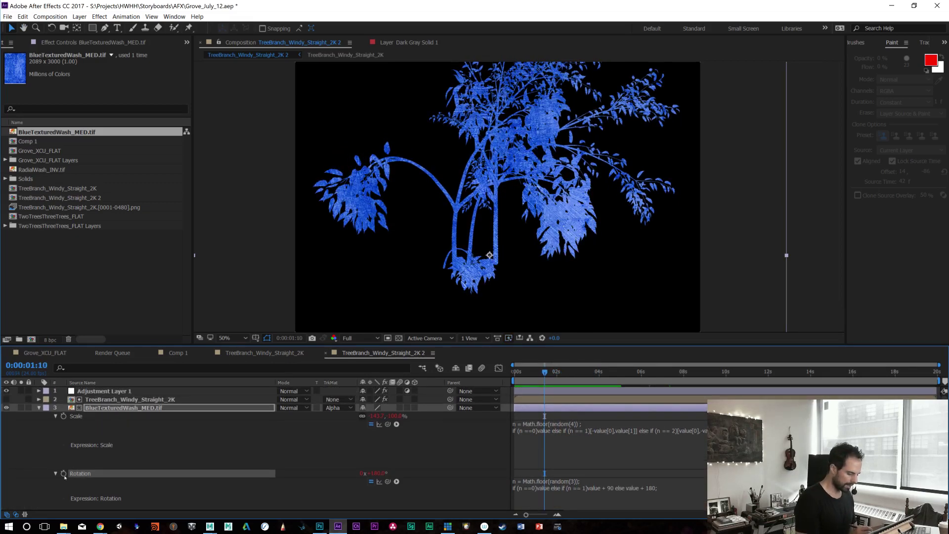
pyautogui.press('Home')
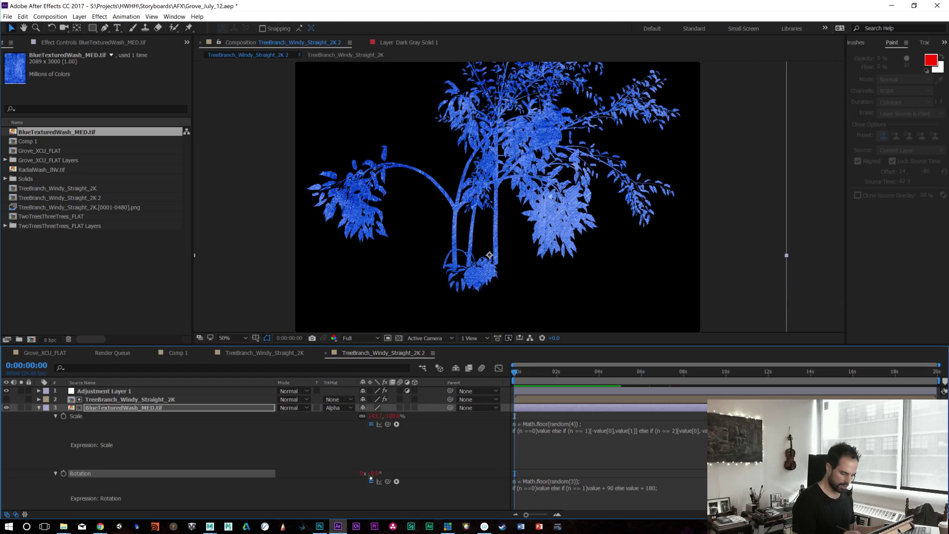
pyautogui.moveTo(515, 371)
pyautogui.mouseDown()
pyautogui.moveTo(599, 372)
pyautogui.moveTo(512, 381)
pyautogui.mouseUp()
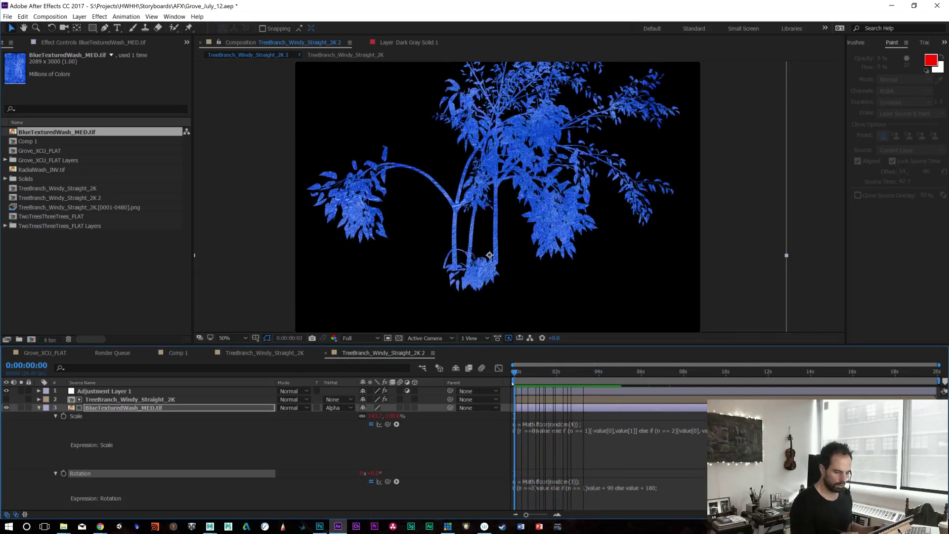
pyautogui.press('space')
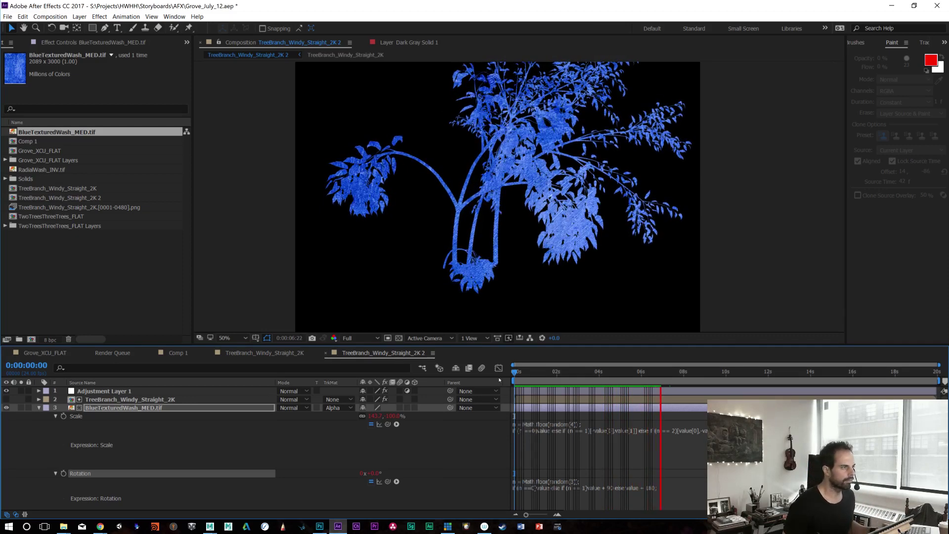
pyautogui.press('space')
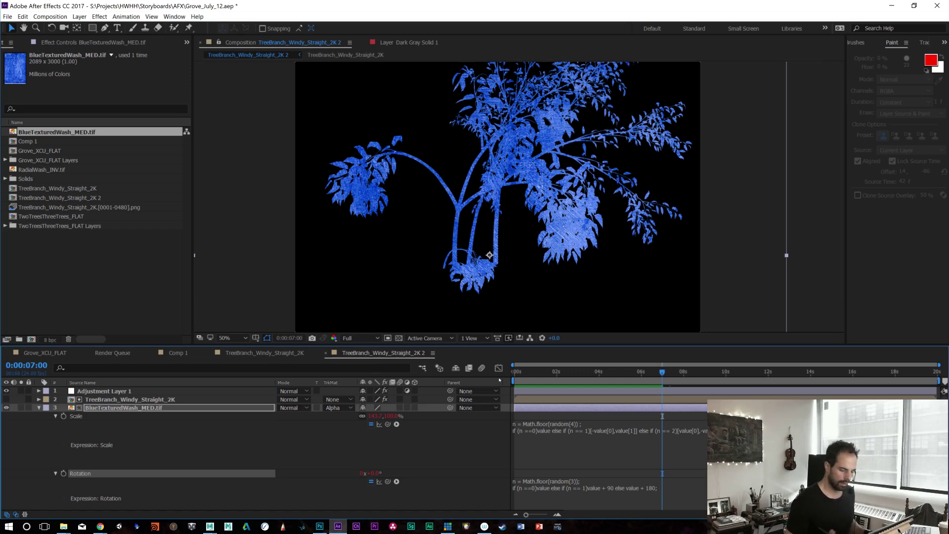
pyautogui.moveTo(562, 367); pyautogui.dragTo(509, 373)
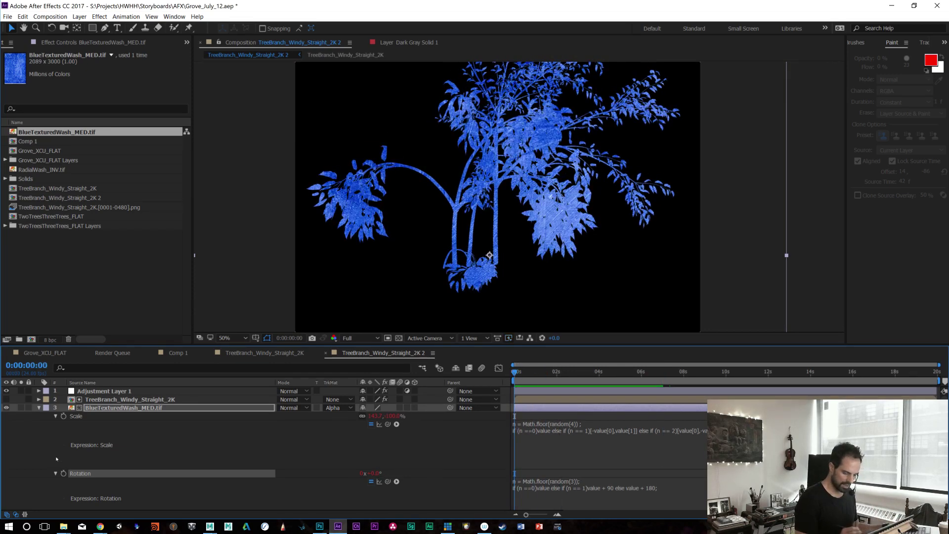
pyautogui.click(56, 416)
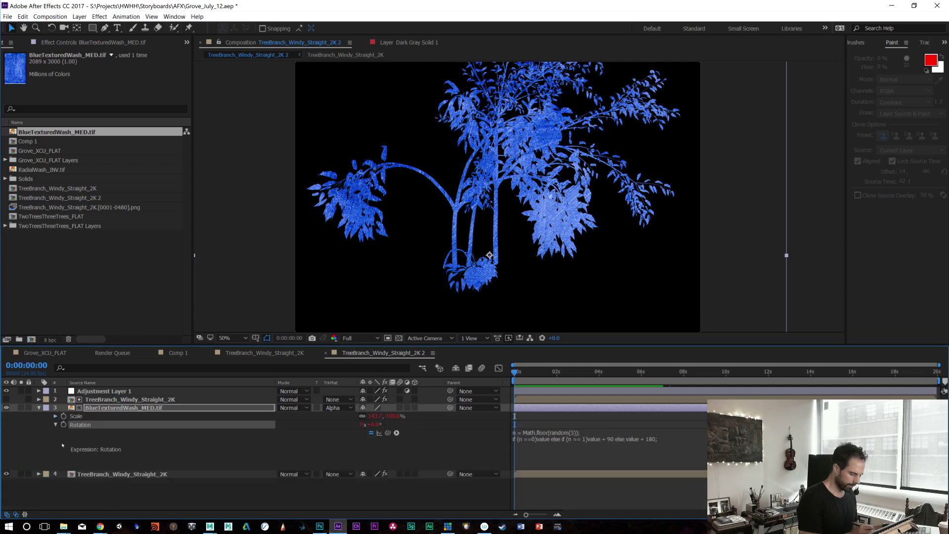
pyautogui.click(64, 424)
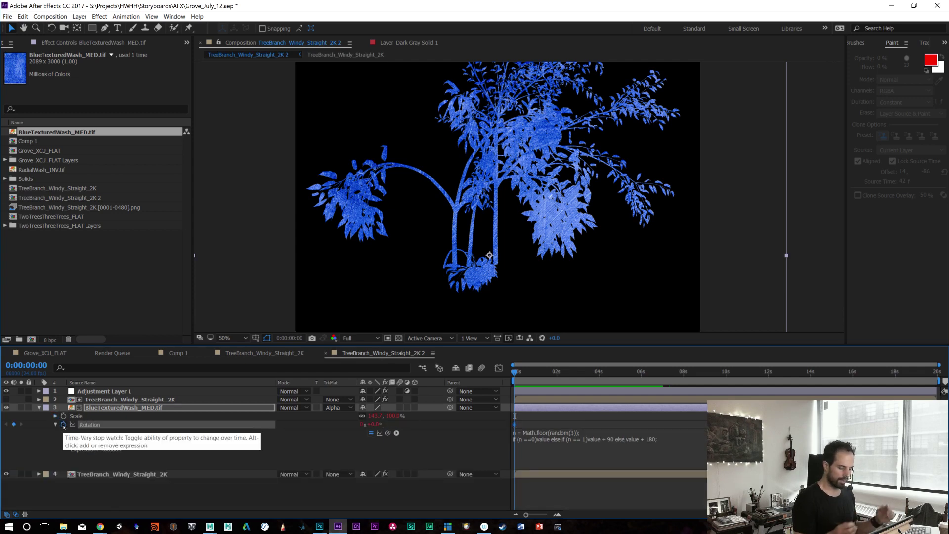
pyautogui.click(589, 372)
pyautogui.moveTo(590, 415); pyautogui.dragTo(937, 415)
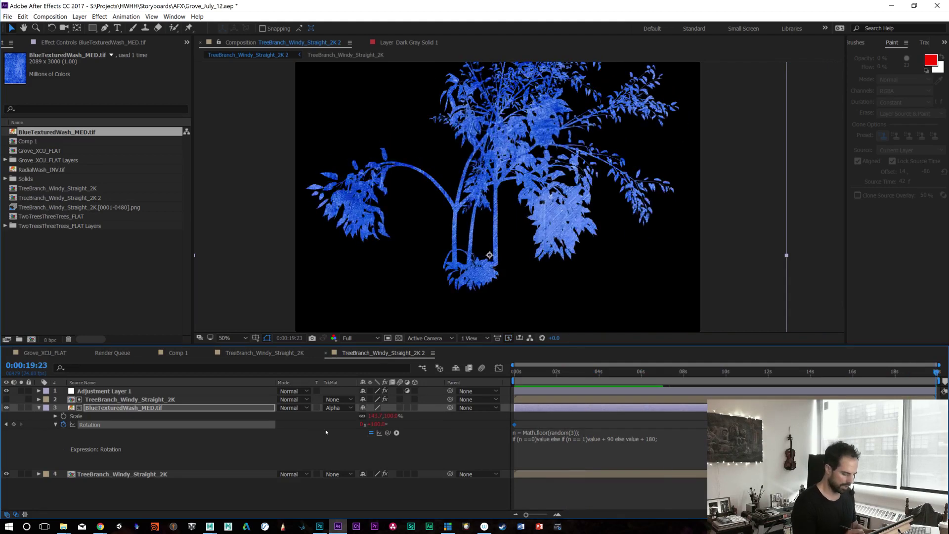
pyautogui.click(363, 424)
pyautogui.write('1000')
pyautogui.press('Return')
pyautogui.press('Home')
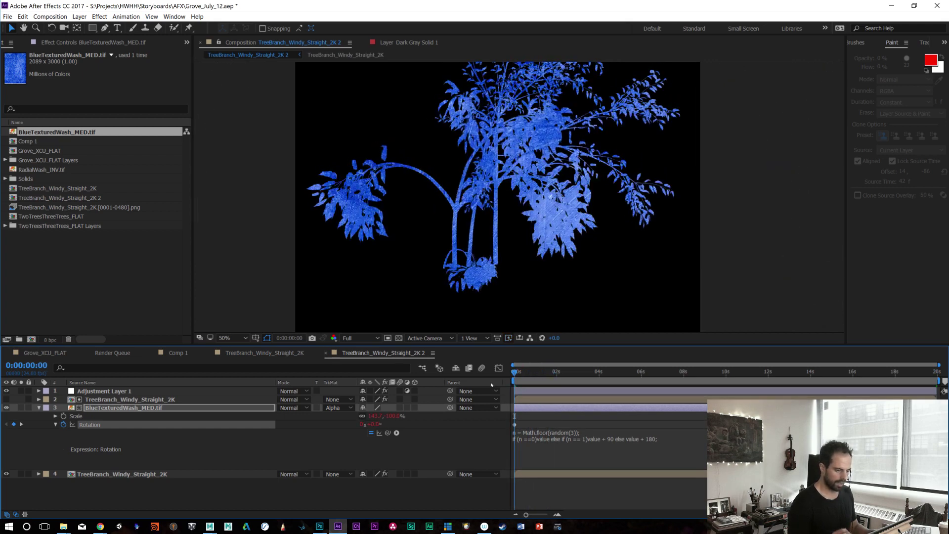
pyautogui.press('space')
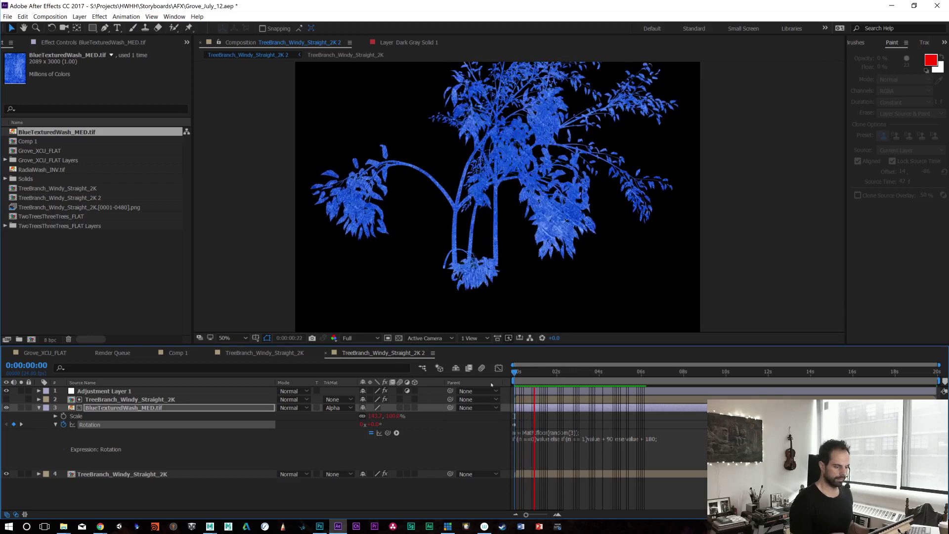
pyautogui.press('space')
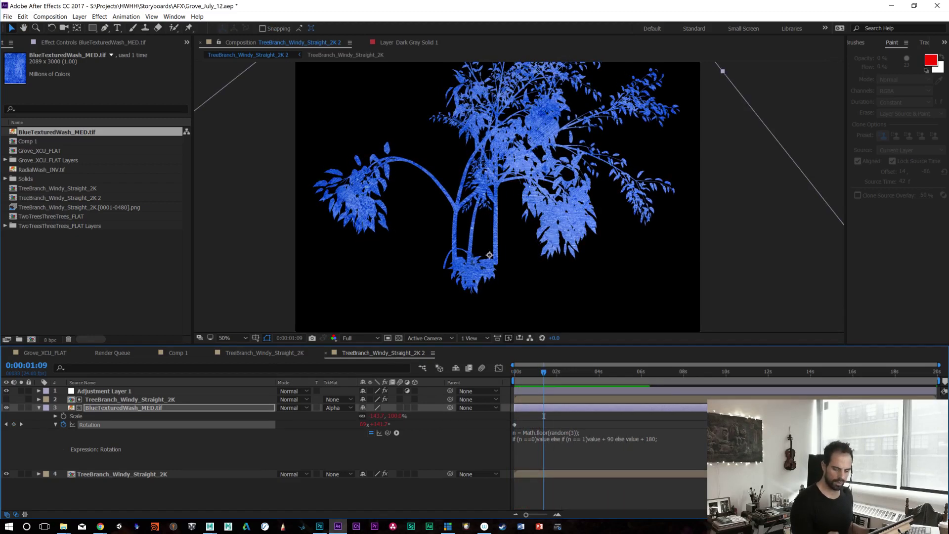
pyautogui.press('space')
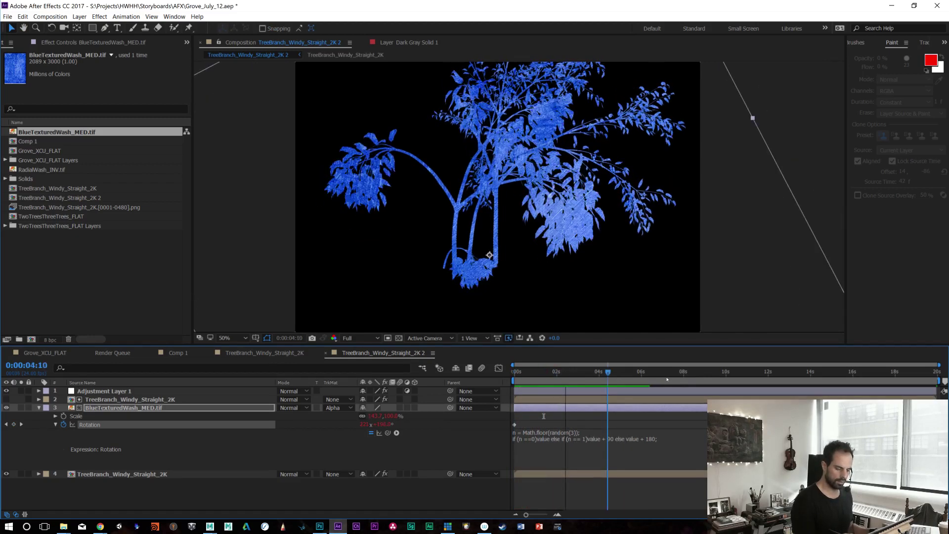
# Step: Put each if, else if and else case of the Rotation expression on its own line
pyautogui.click(514, 416)
pyautogui.click(552, 438)
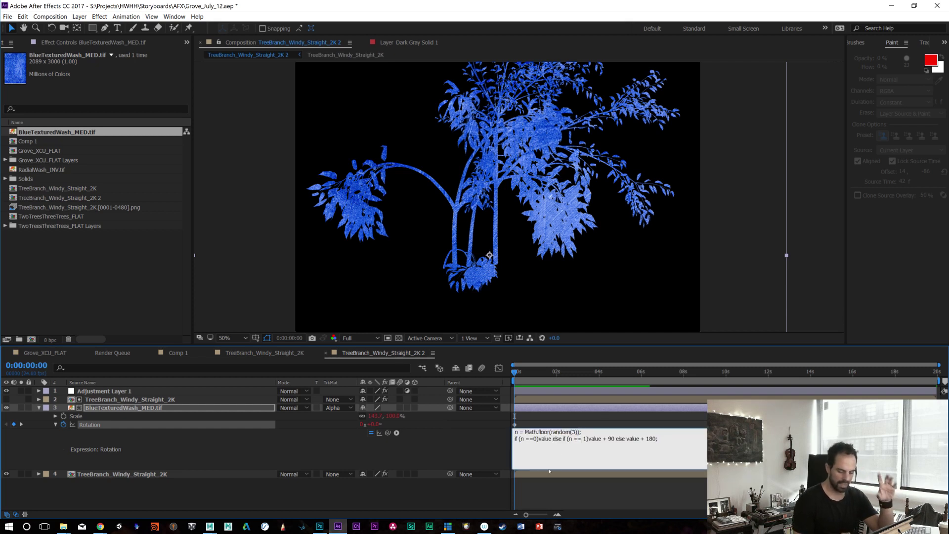
pyautogui.press('BackSpace')
pyautogui.press('Return')
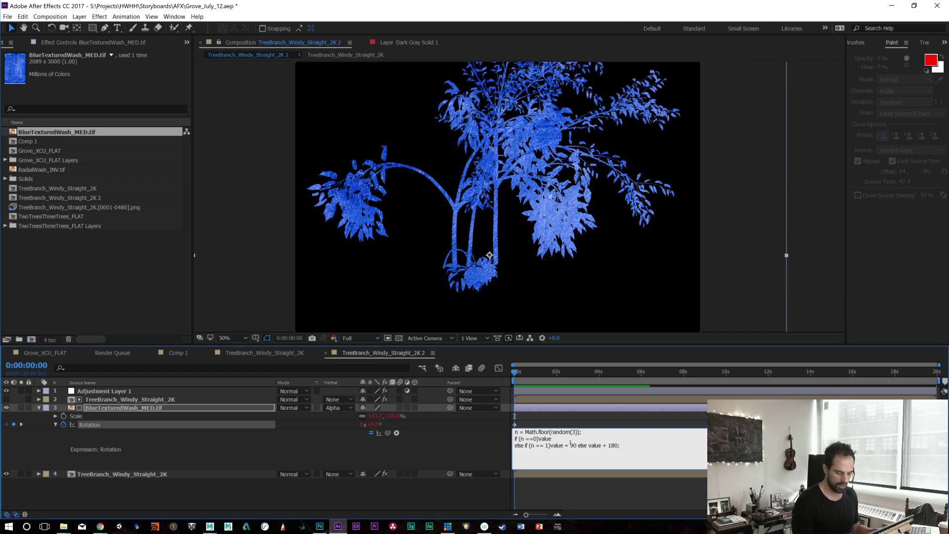
pyautogui.press('BackSpace')
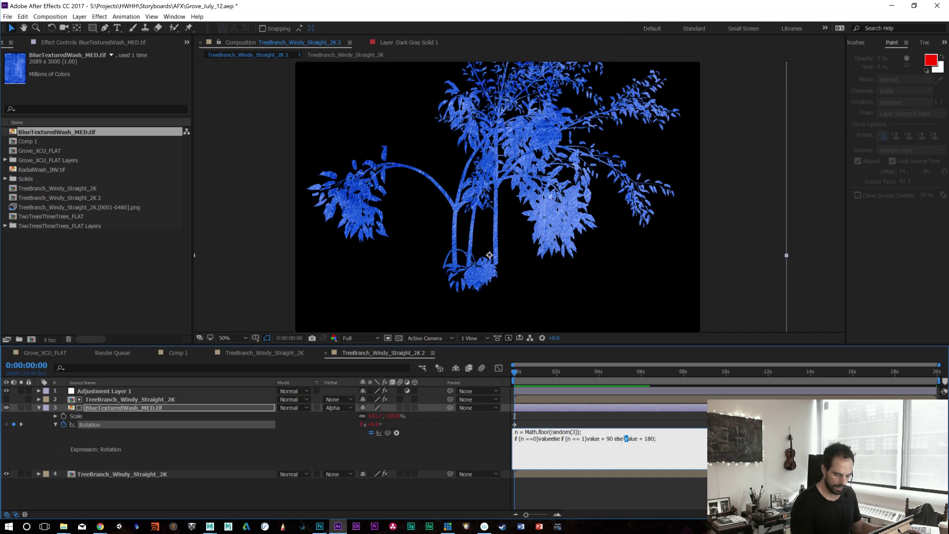
pyautogui.press('BackSpace')
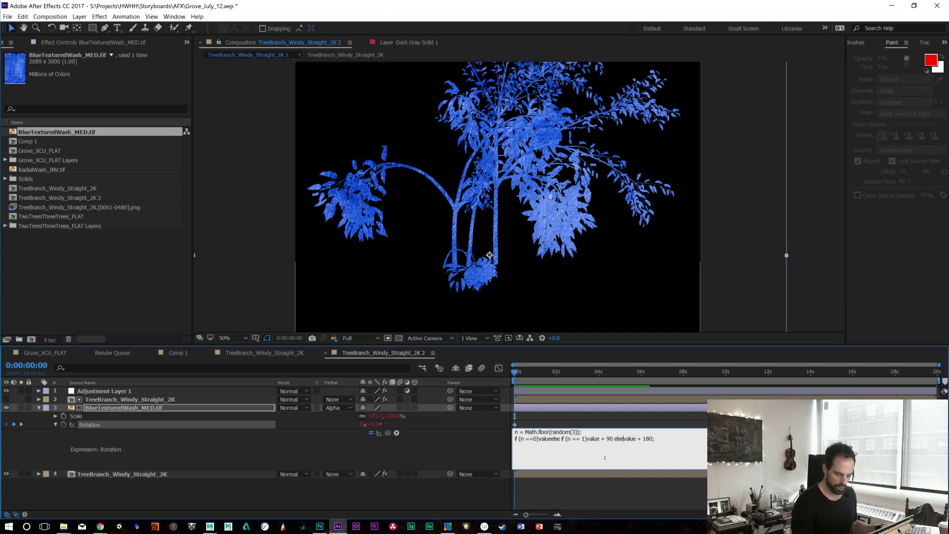
pyautogui.click(613, 464)
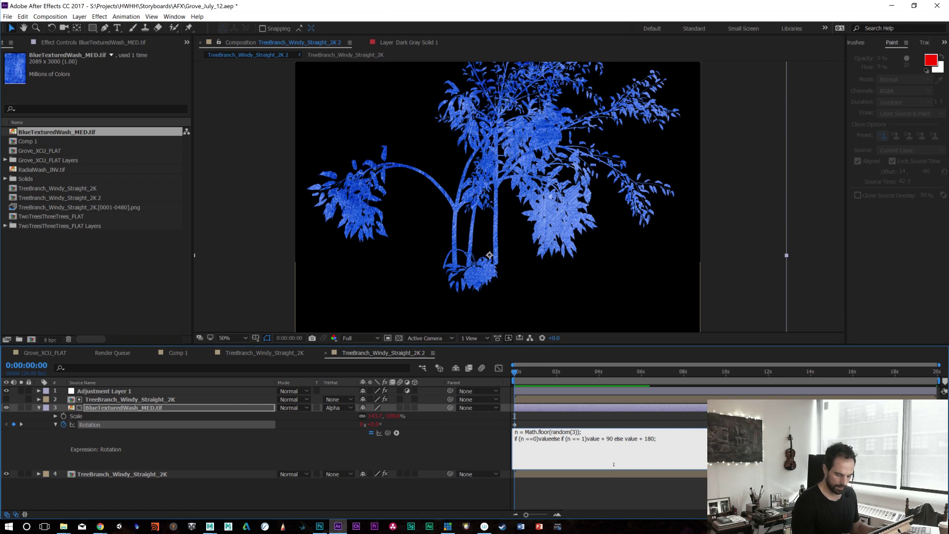
pyautogui.press('Return')
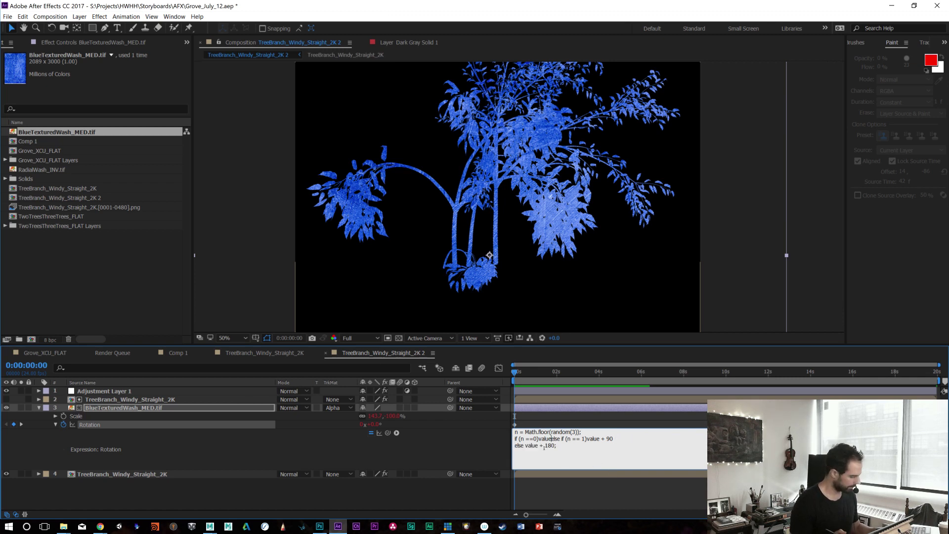
pyautogui.press('Return')
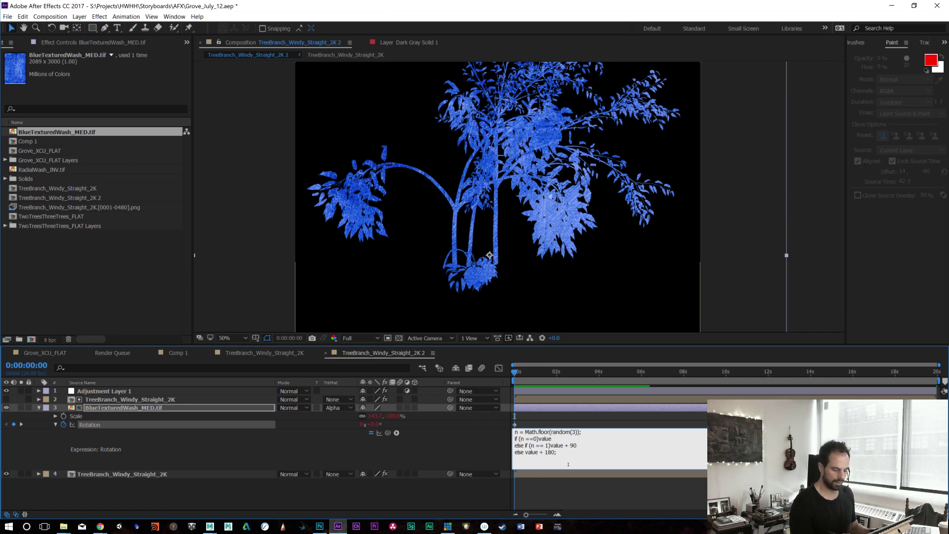
pyautogui.press('KP_Enter')
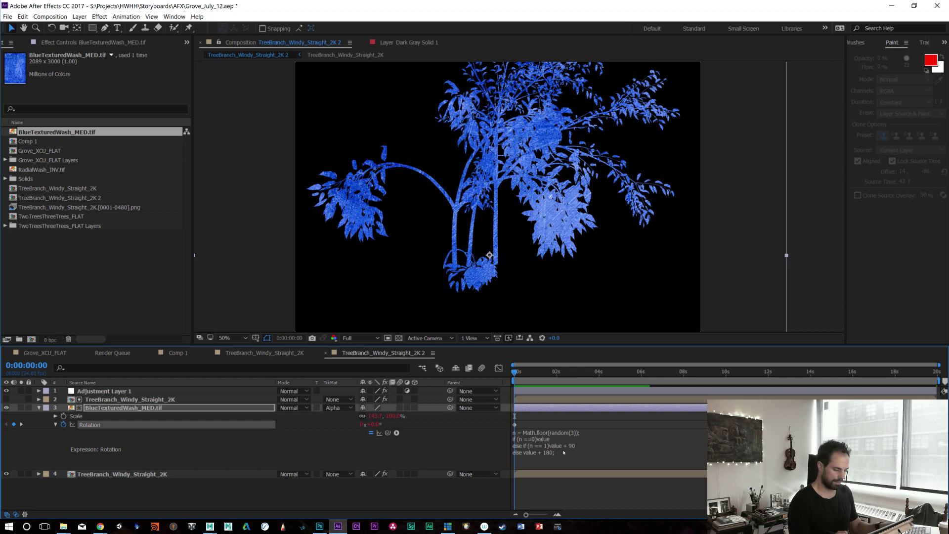
# Step: Preview the randomized texture rotation and reveal the Scale expression
pyautogui.press('space')
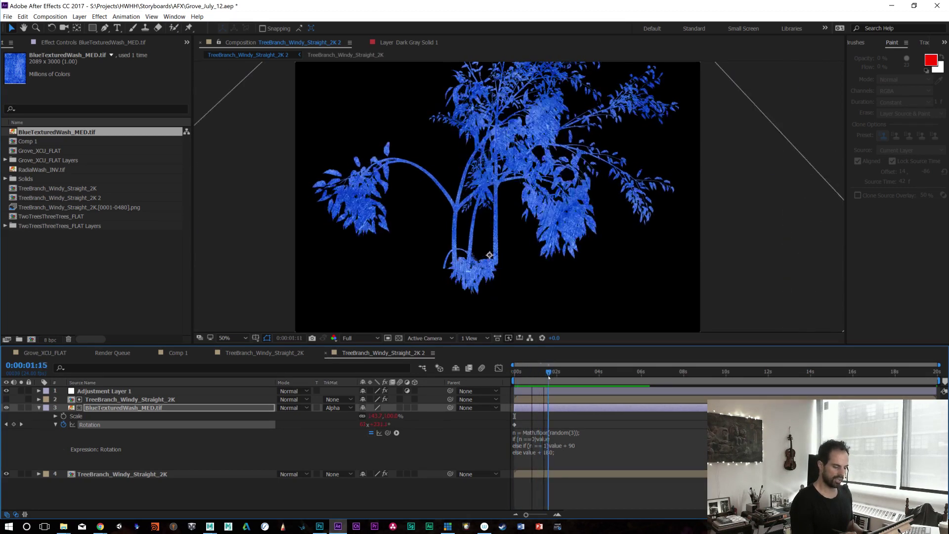
pyautogui.press('space')
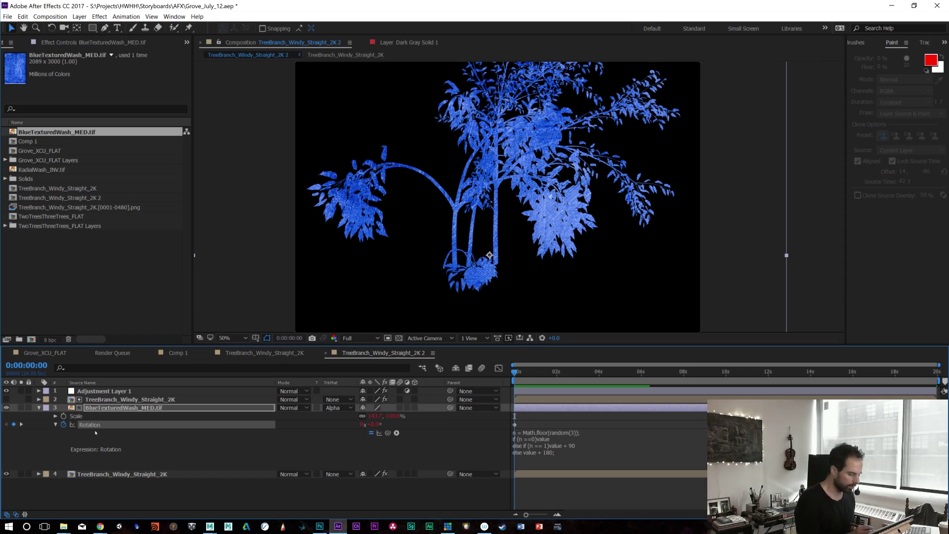
pyautogui.click(57, 416)
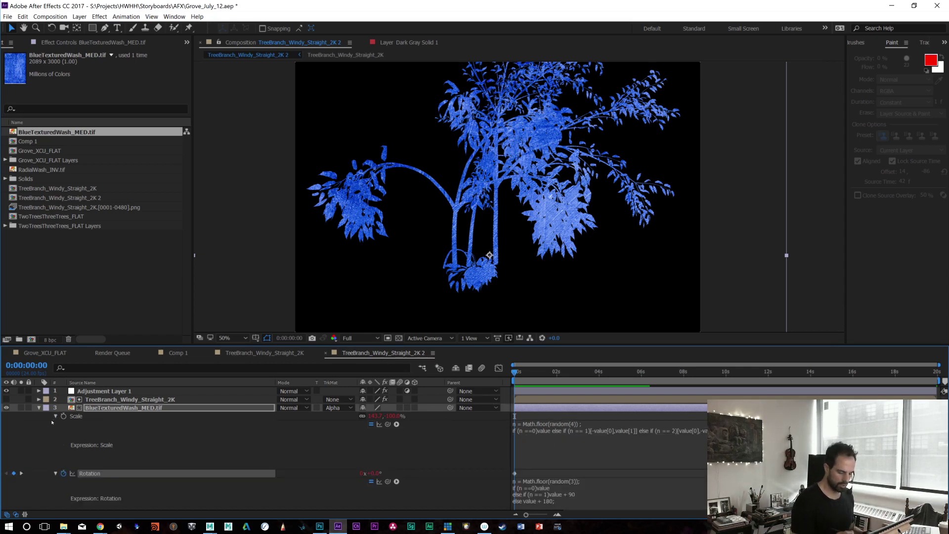
# Step: Break the texture's Scale expression so each else case starts on its own line
pyautogui.click(562, 431)
pyautogui.click(562, 431)
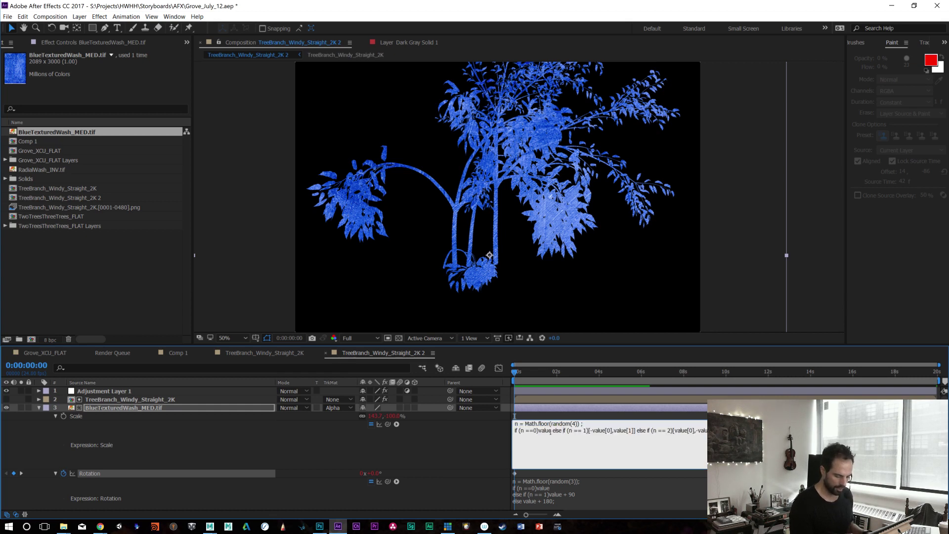
pyautogui.press('Left')
pyautogui.press('Left')
pyautogui.press('Left')
pyautogui.press('Left')
pyautogui.press('Left')
pyautogui.press('Return')
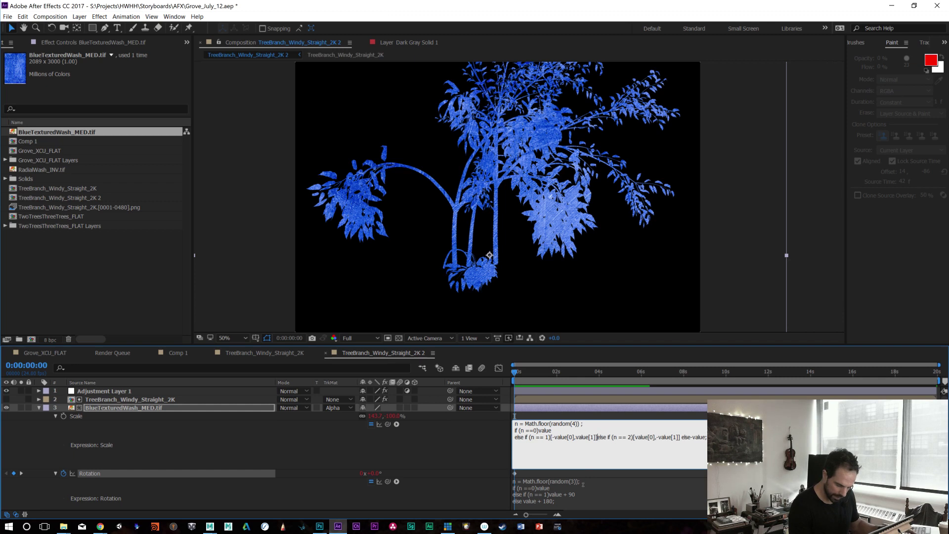
pyautogui.press('Return')
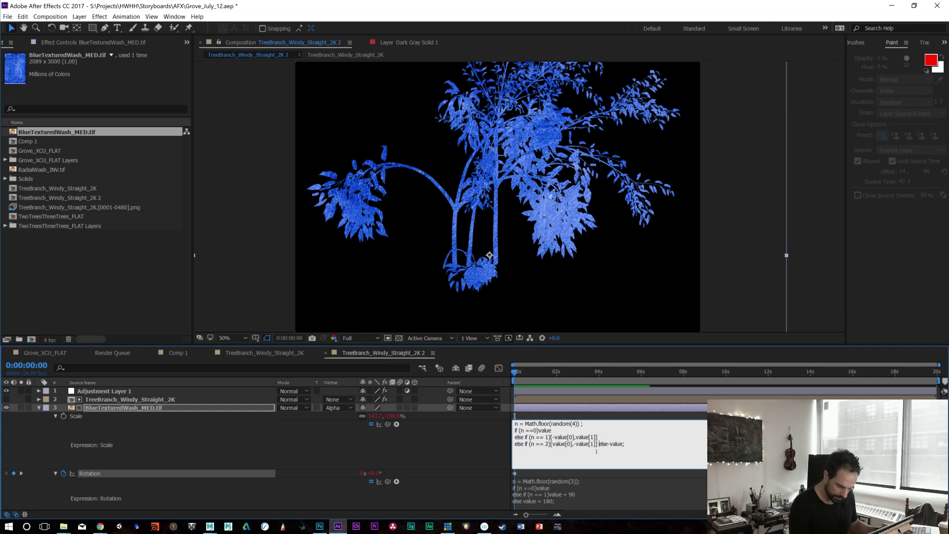
pyautogui.press('Return')
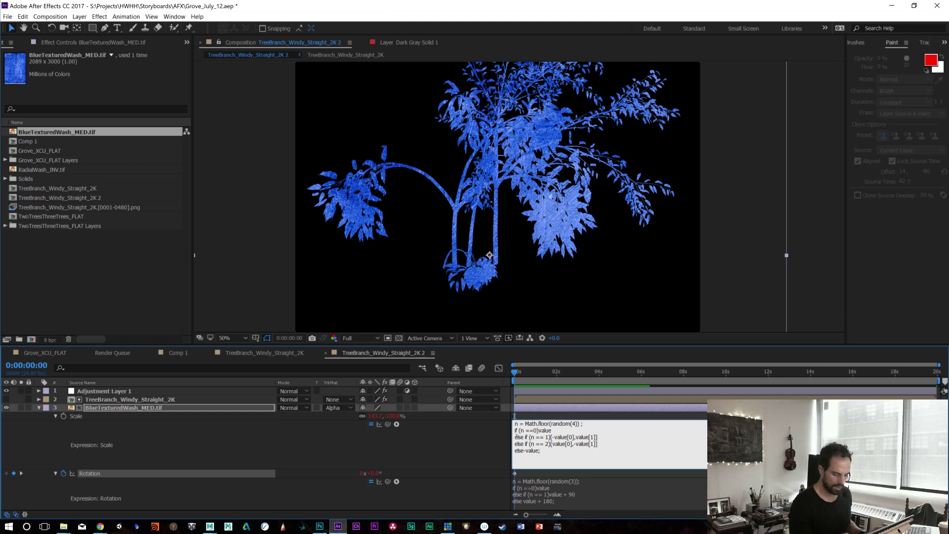
# Step: Commit the edited Scale expression and preview the randomly flipped texture from the start
pyautogui.click(612, 447)
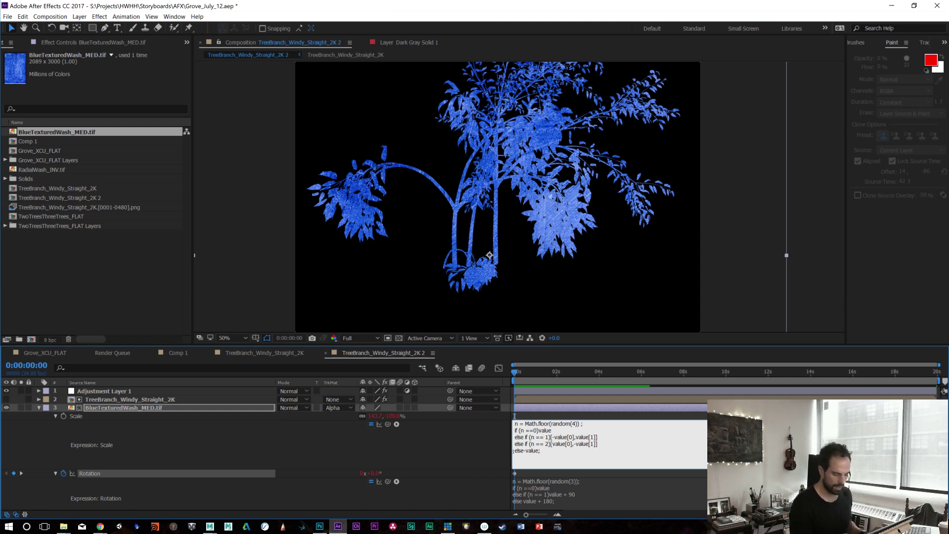
pyautogui.moveTo(485, 526)
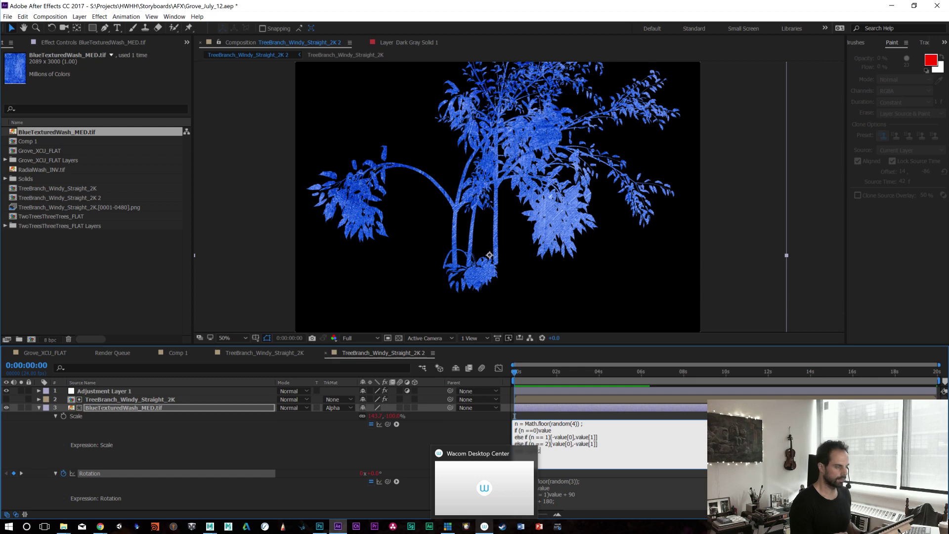
pyautogui.click(514, 416)
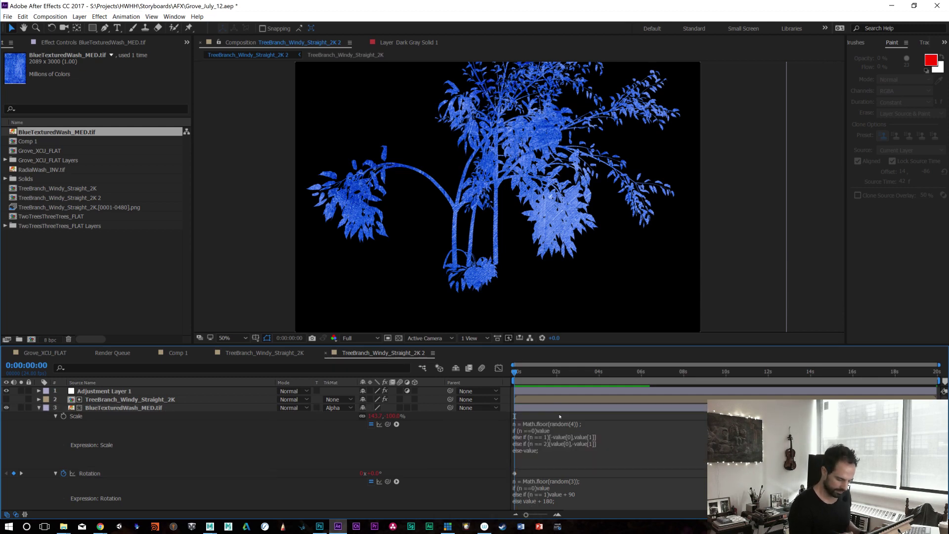
pyautogui.click(534, 371)
pyautogui.press('Home')
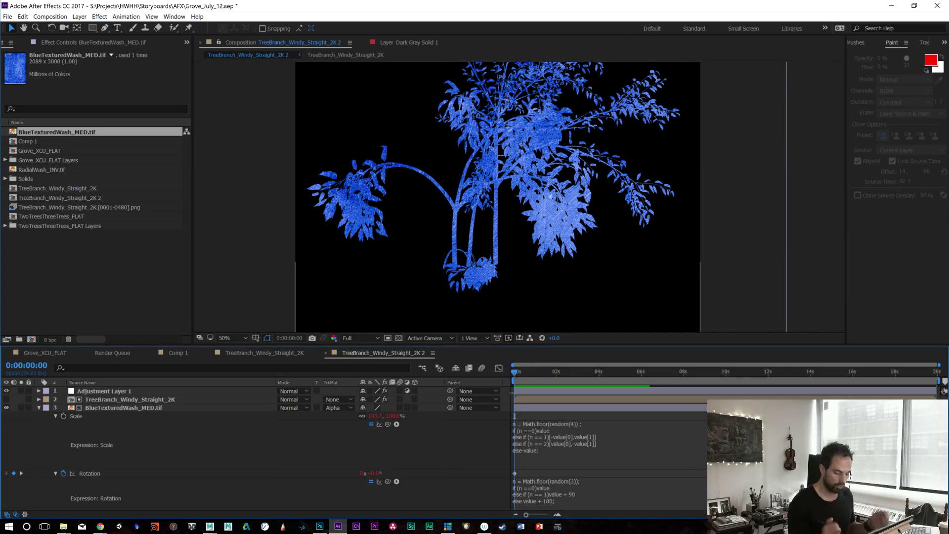
pyautogui.press('space')
pyautogui.press('space')
pyautogui.press('space')
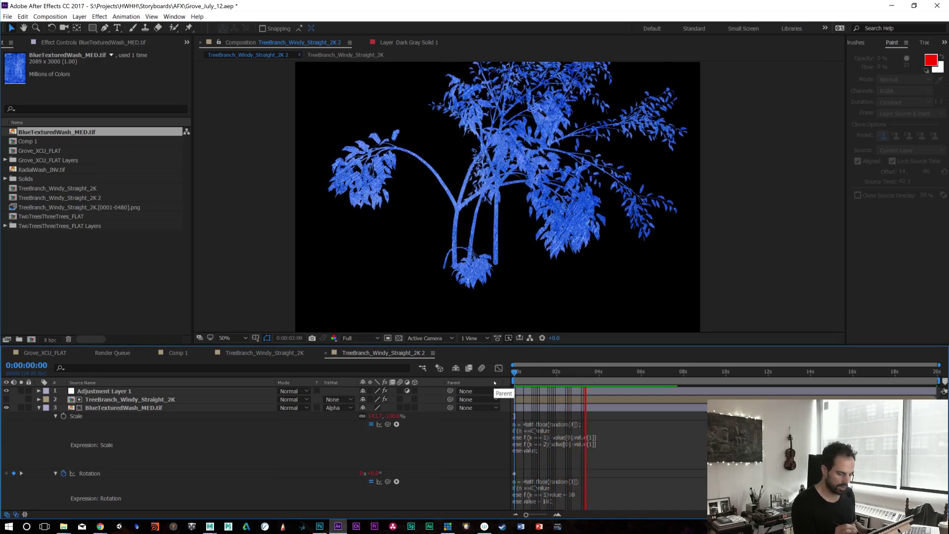
# Step: Stop the preview, undo the accidental duplicate texture layer, and collapse its properties
pyautogui.press('space')
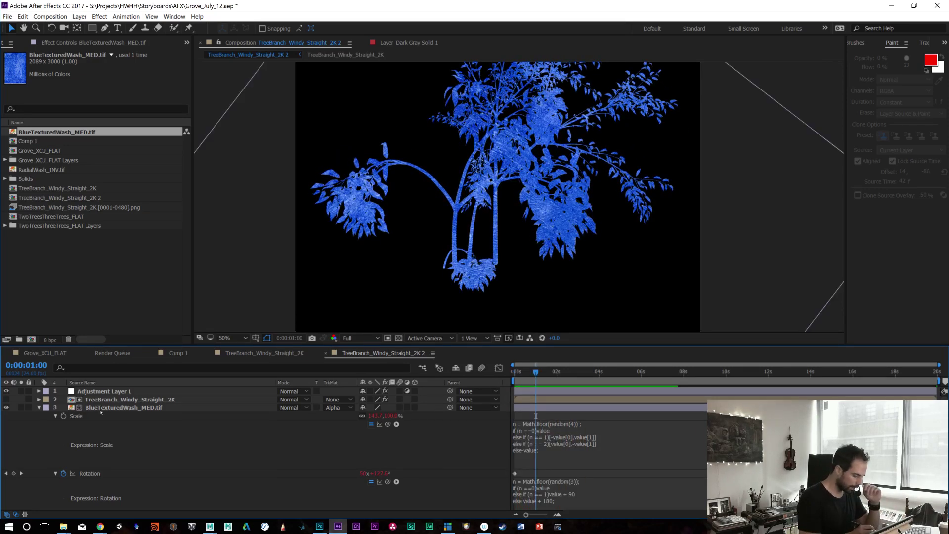
pyautogui.click(101, 408)
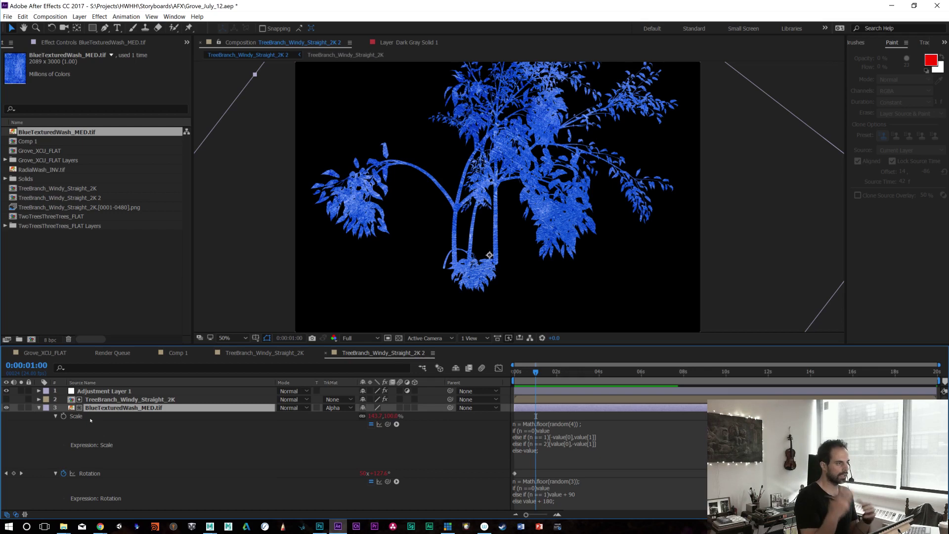
pyautogui.click(130, 399)
pyautogui.click(130, 408)
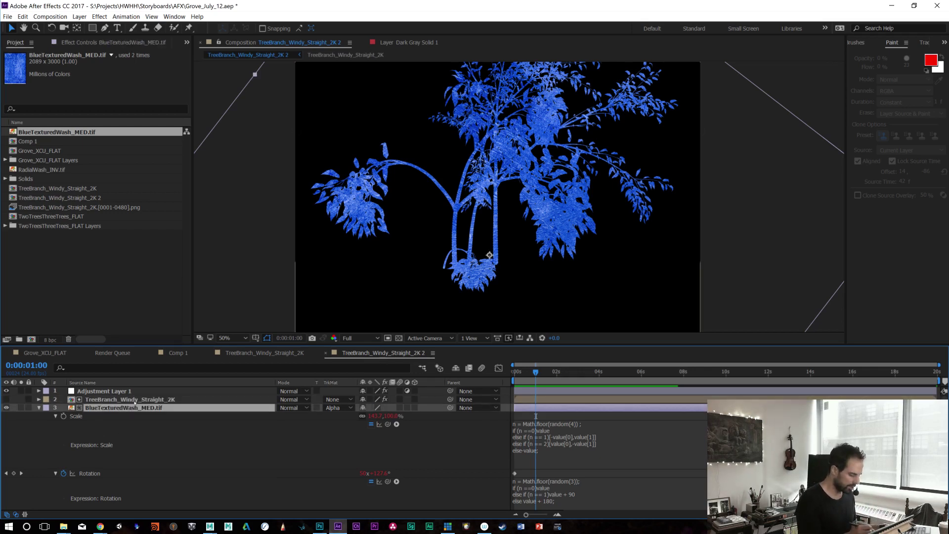
pyautogui.hotkey('ctrl', 'd')
pyautogui.hotkey('ctrl', 'z')
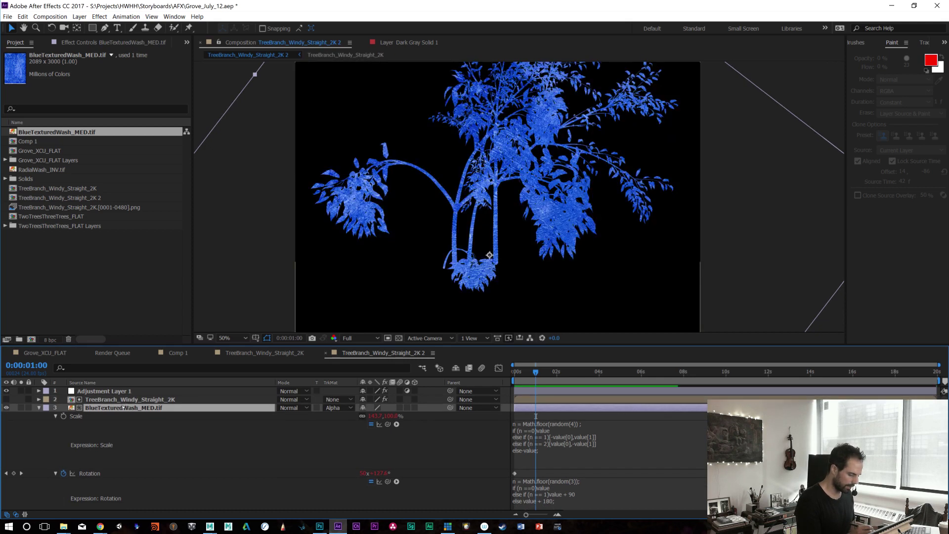
pyautogui.click(39, 408)
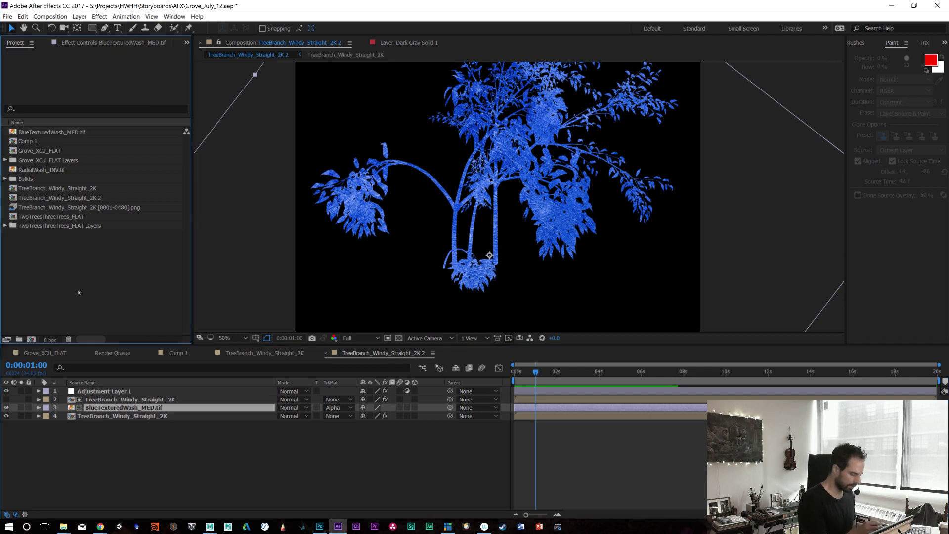
# Step: Start a new composition sized 2048 px wide
pyautogui.click(31, 340)
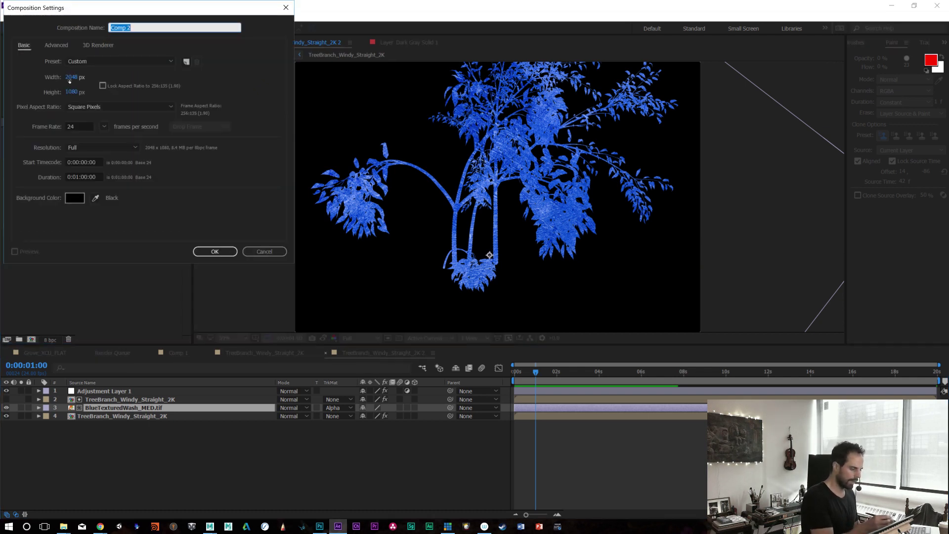
pyautogui.click(70, 77)
pyautogui.press('Tab')
pyautogui.write('2048')
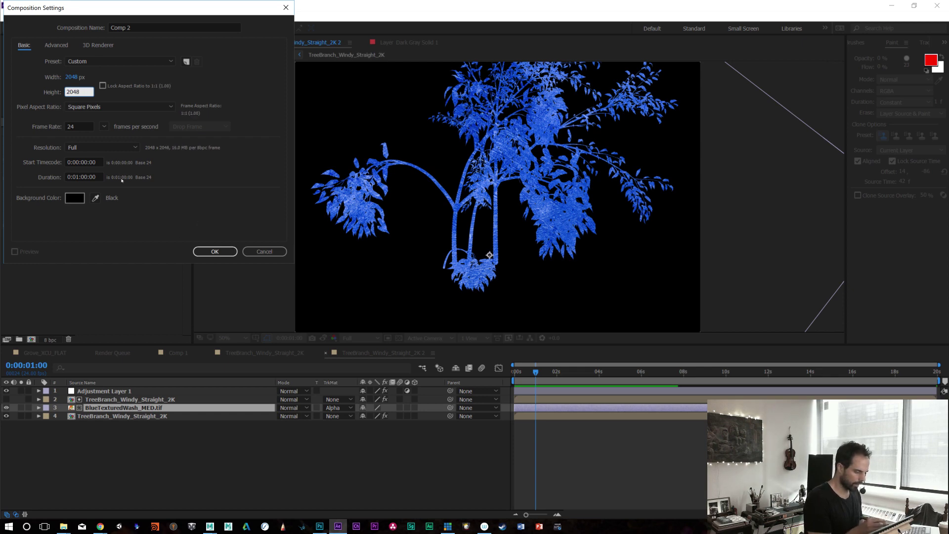
# Step: Create the 2048 × 2048 comp and rename Comp 2 to ANIM_TXTRE in the Project panel
pyautogui.click(215, 251)
pyautogui.click(29, 149)
pyautogui.press('Return')
pyautogui.write('TXTRE')
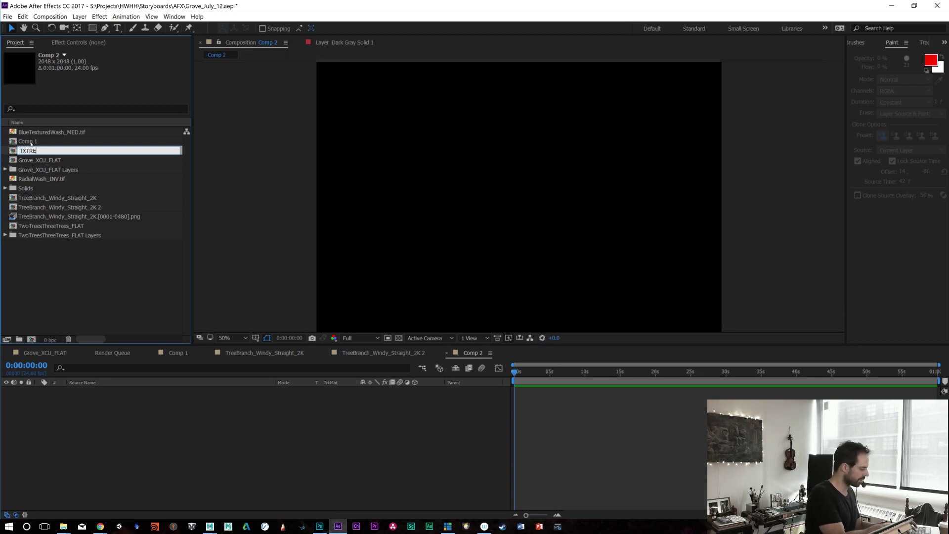
pyautogui.write('ANIM_')
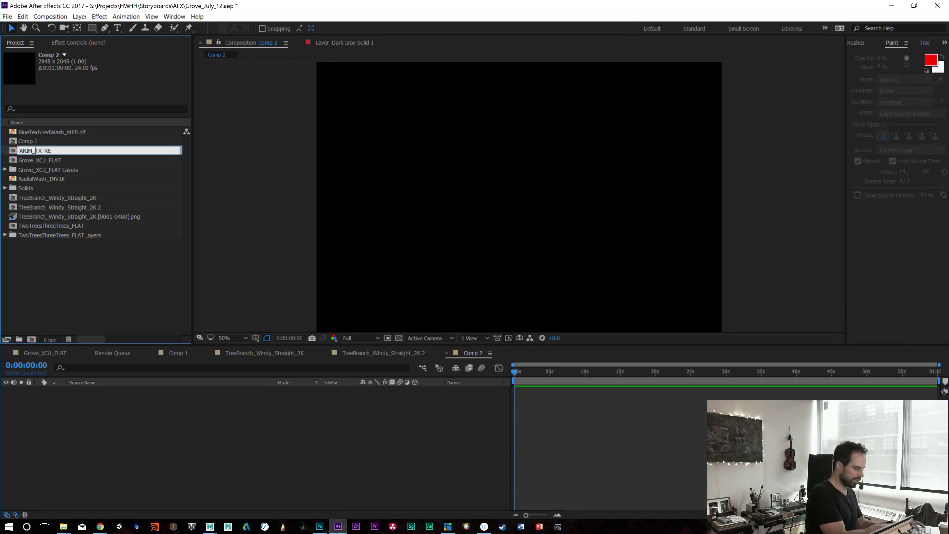
pyautogui.press('Return')
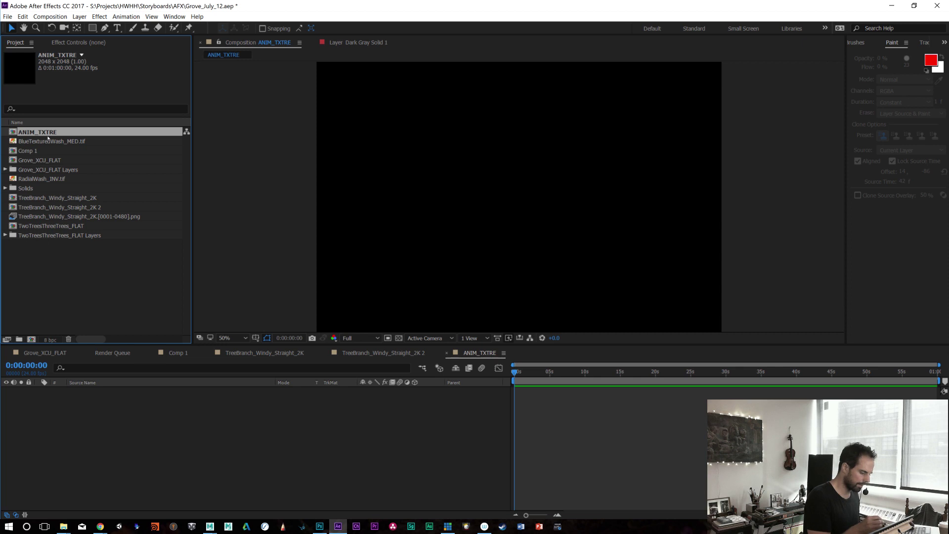
pyautogui.click(39, 179)
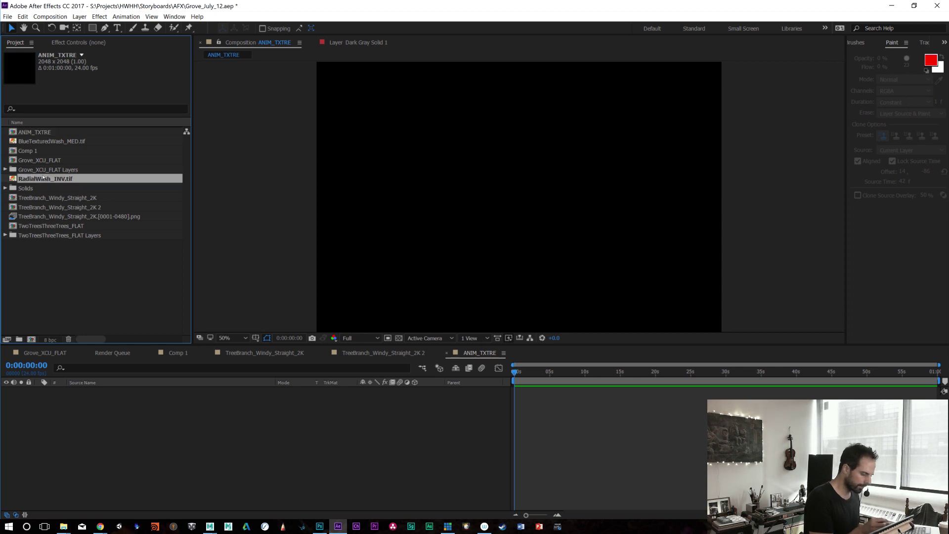
# Step: In TreeBranch_Windy_Straight_2K 2, delete the matte tree layer and set the texture's TrkMat to None
pyautogui.click(51, 142)
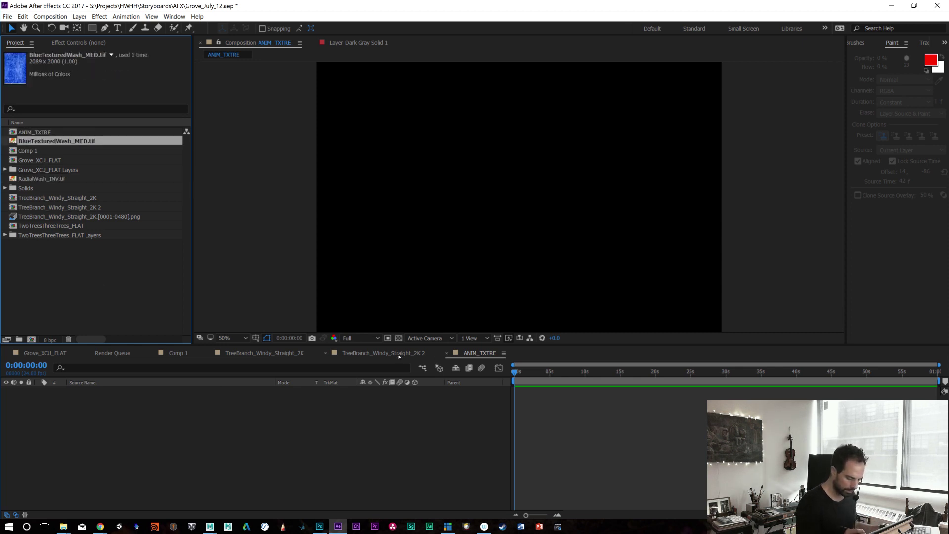
pyautogui.click(400, 354)
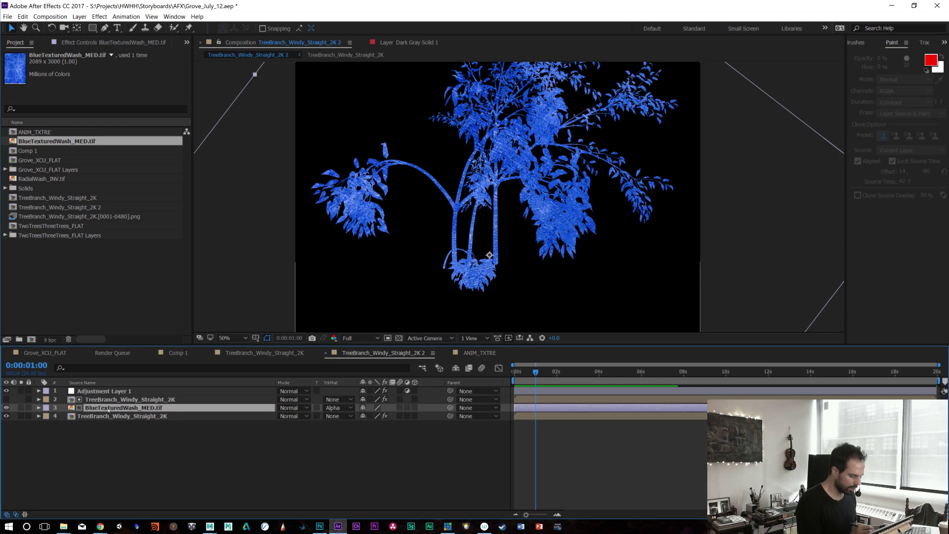
pyautogui.moveTo(524, 371)
pyautogui.mouseDown()
pyautogui.moveTo(598, 372)
pyautogui.moveTo(518, 371)
pyautogui.mouseUp()
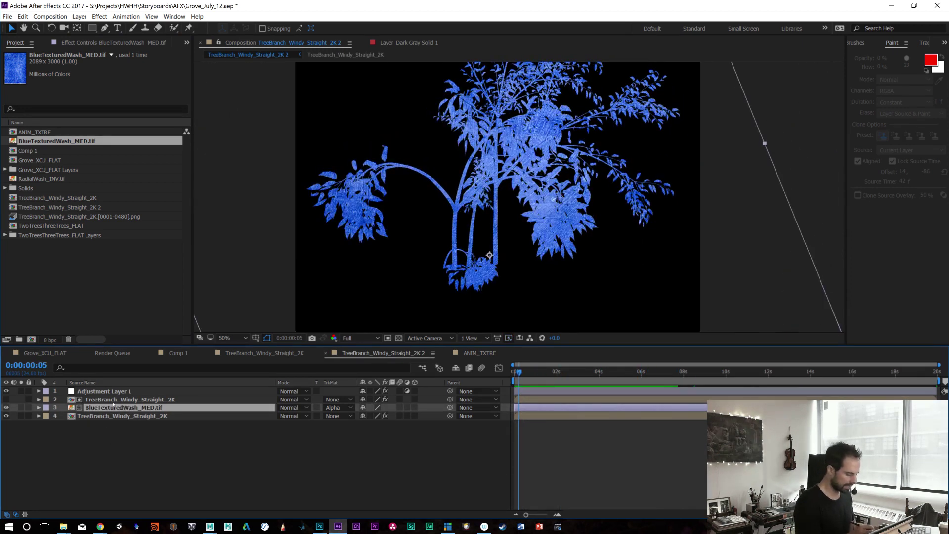
pyautogui.click(113, 402)
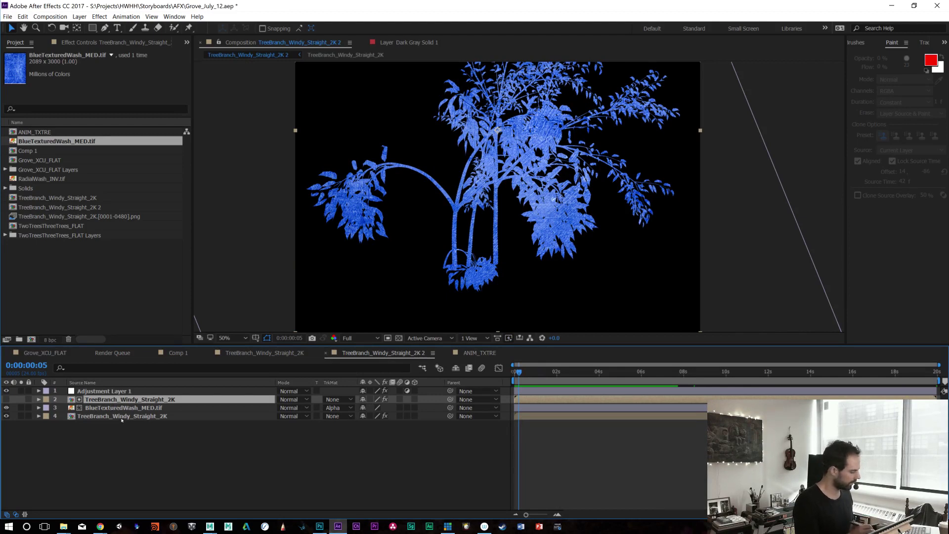
pyautogui.press('Delete')
pyautogui.click(119, 400)
pyautogui.click(115, 391)
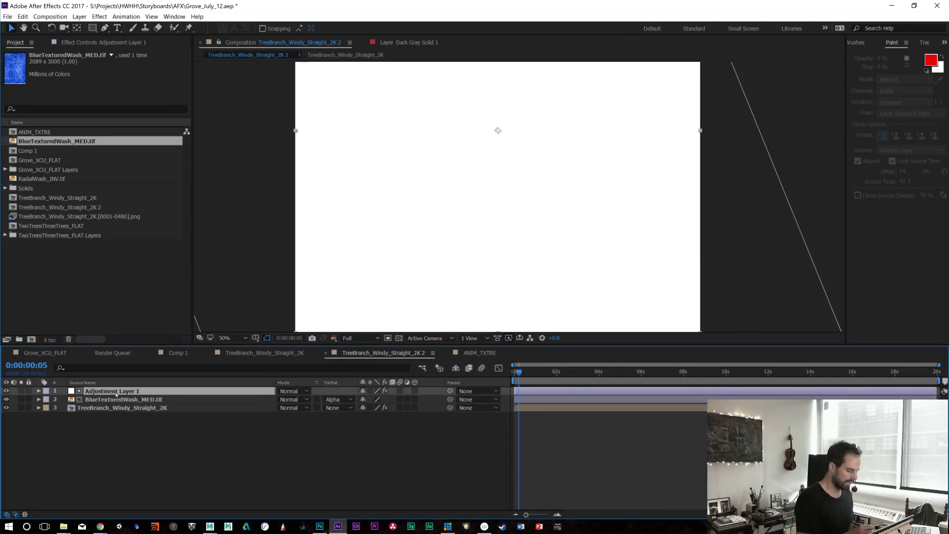
pyautogui.click(339, 399)
pyautogui.click(348, 408)
# Step: Add BlueTexturedWash_MED.tif as a layer in ANIM_TXTRE and zoom out to see it
pyautogui.click(98, 402)
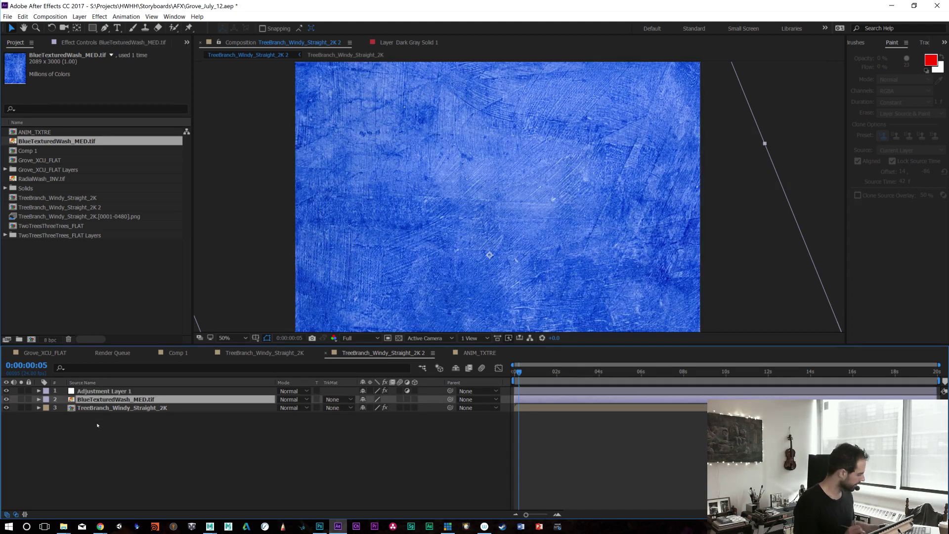
pyautogui.click(478, 353)
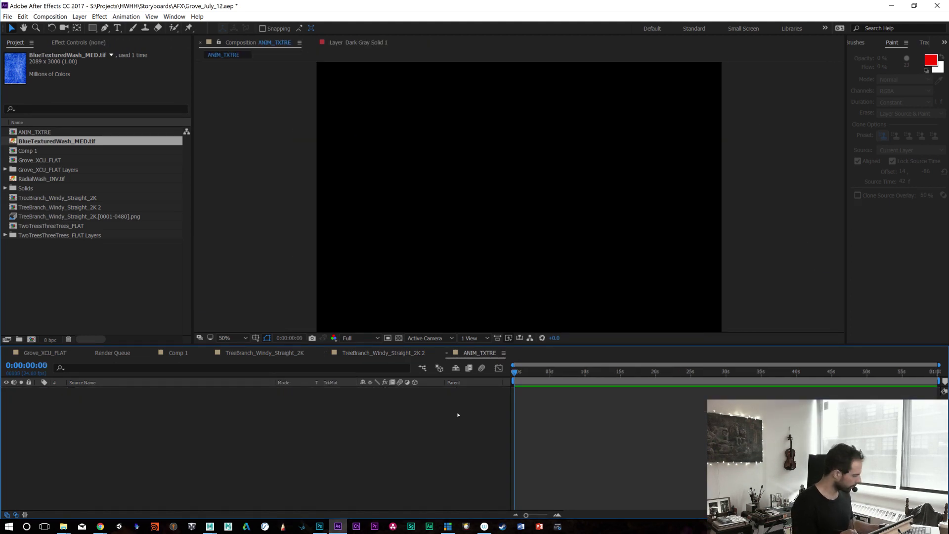
pyautogui.hotkey('ctrl', '/')
pyautogui.press(',')
pyautogui.press(',')
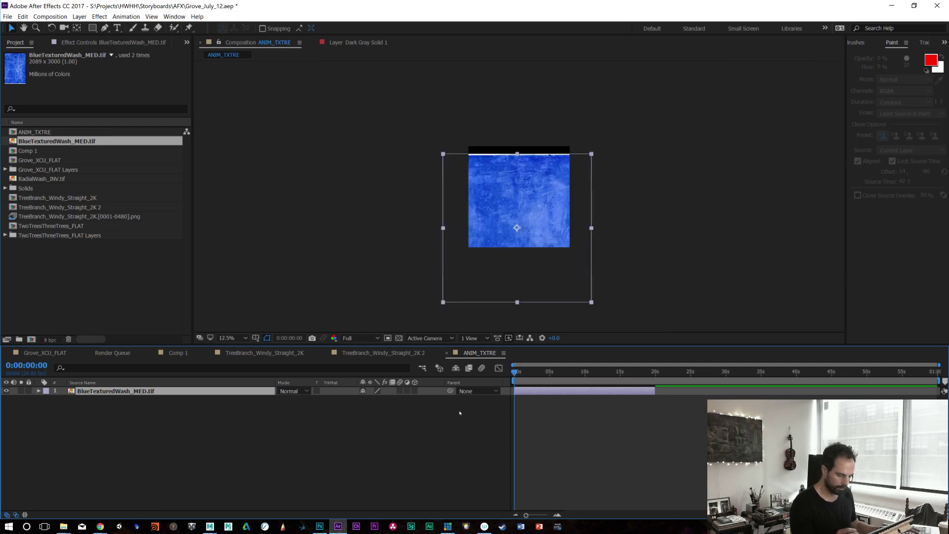
# Step: Drag the BlueTexturedWash layer upward until it covers the top of the square frame
pyautogui.moveTo(548, 234); pyautogui.dragTo(548, 206)
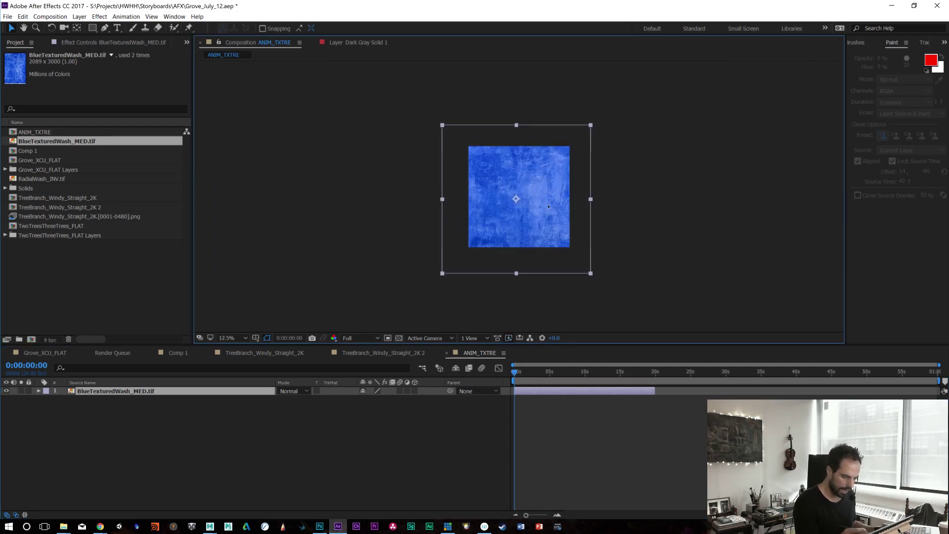
pyautogui.press('Return')
pyautogui.moveTo(529, 373); pyautogui.dragTo(586, 372)
pyautogui.moveTo(535, 228); pyautogui.dragTo(536, 203)
pyautogui.moveTo(534, 372); pyautogui.dragTo(514, 372)
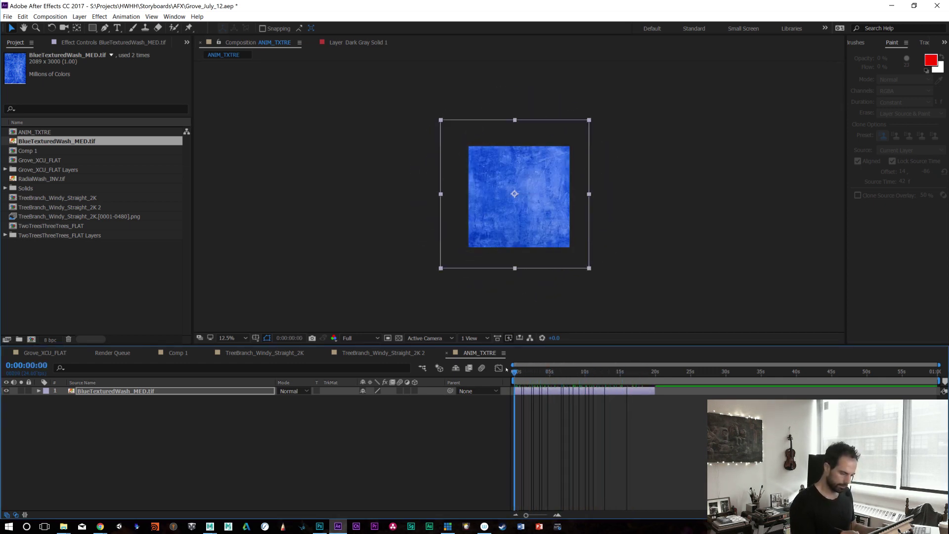
pyautogui.click(534, 222)
pyautogui.moveTo(533, 224); pyautogui.dragTo(531, 226)
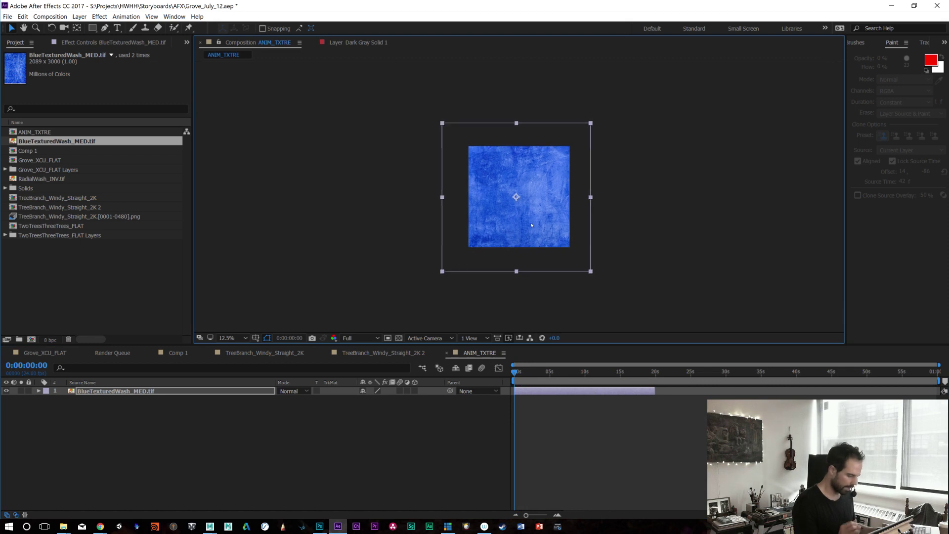
pyautogui.click(97, 394)
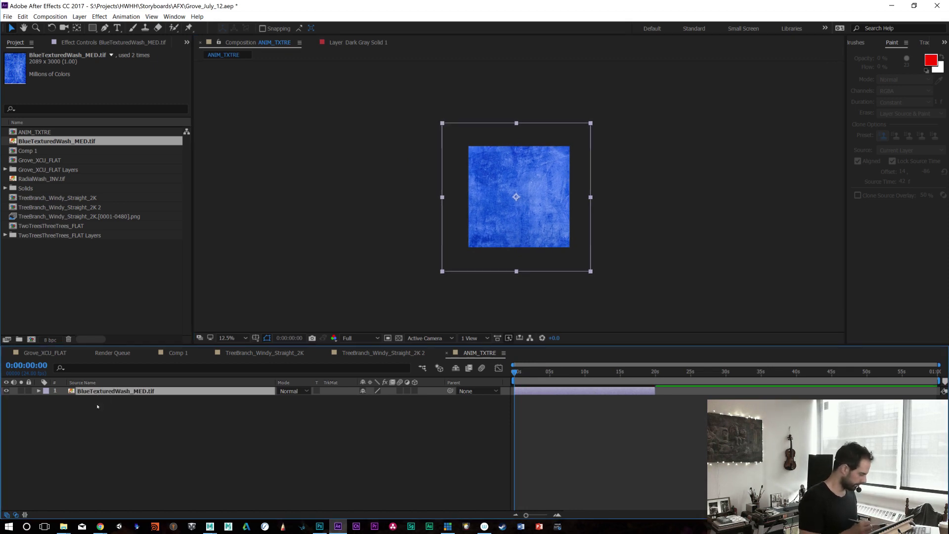
# Step: Duplicate the texture layer, set the top copy to 50% Opacity, and extend both to comp end
pyautogui.hotkey('ctrl', 'd')
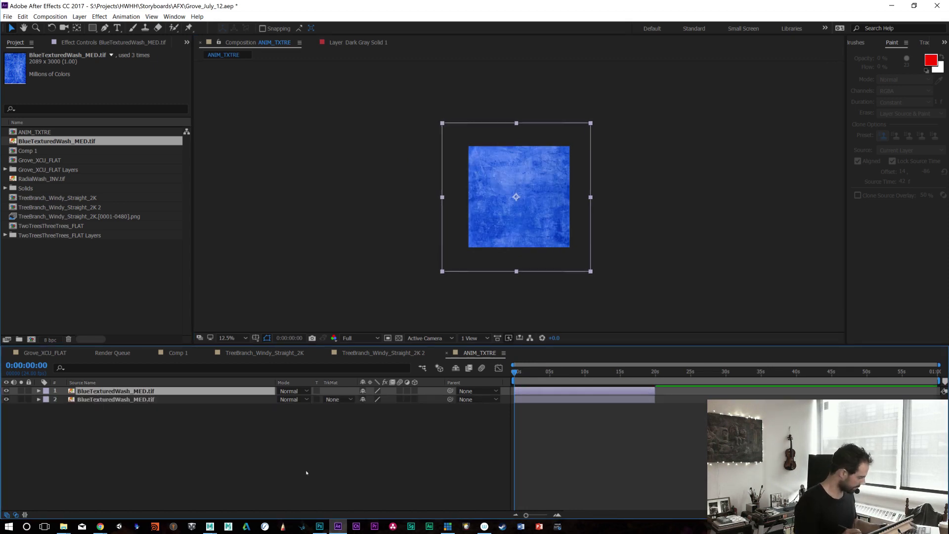
pyautogui.press('t')
pyautogui.write('50')
pyautogui.press('Return')
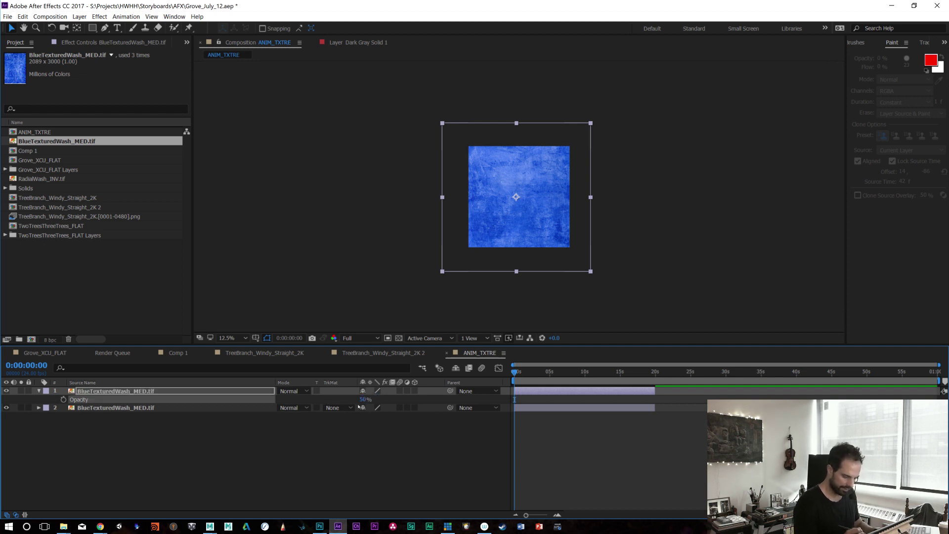
pyautogui.moveTo(663, 373); pyautogui.dragTo(936, 371)
pyautogui.hotkey('ctrl', 'a')
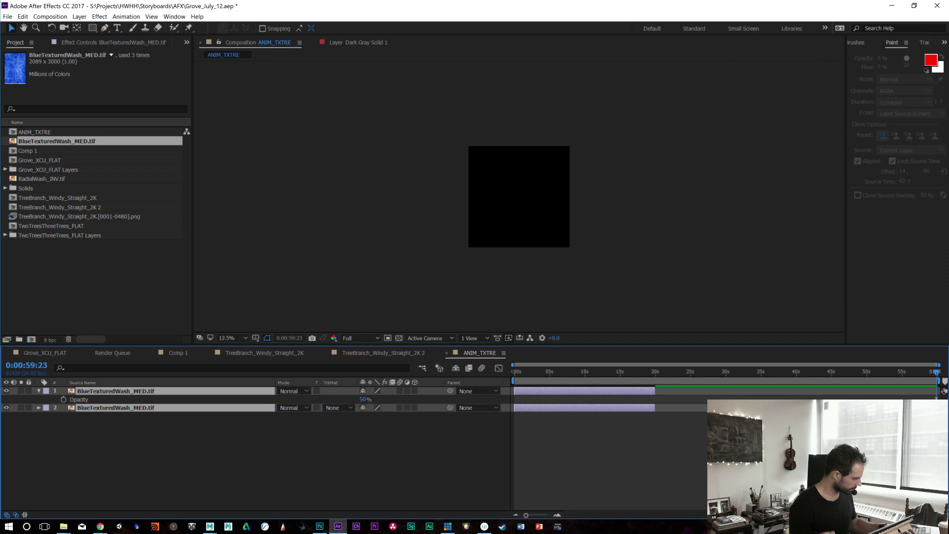
pyautogui.hotkey('alt', ']')
pyautogui.moveTo(627, 374); pyautogui.dragTo(515, 373)
pyautogui.press('.')
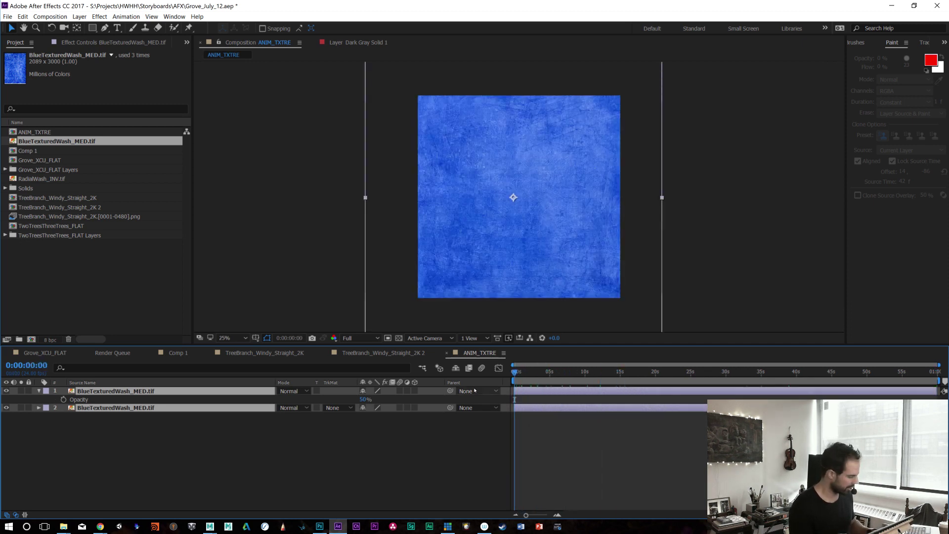
pyautogui.press('space')
pyautogui.press('space')
# Step: Offset the top copy down-left and the lower copy up-right, then preview the result
pyautogui.click(688, 232)
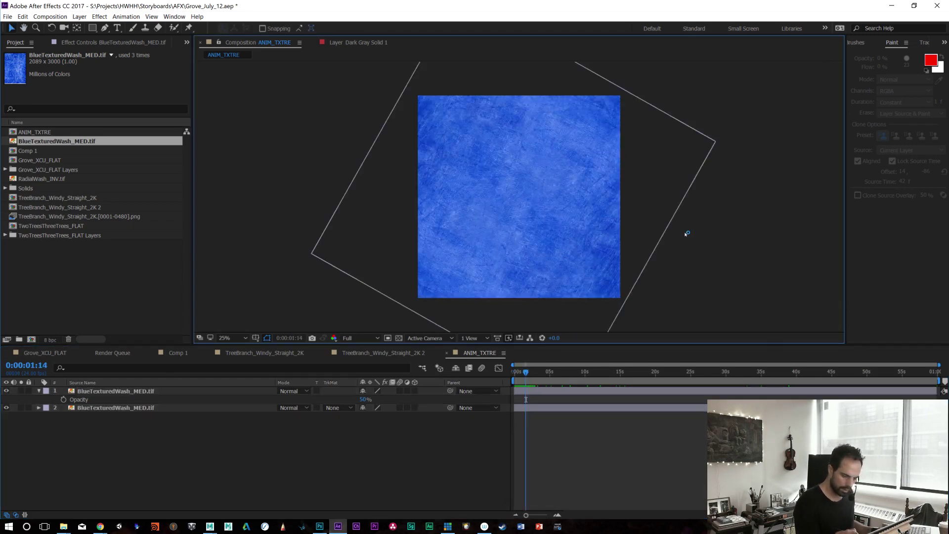
pyautogui.moveTo(654, 162); pyautogui.dragTo(646, 202)
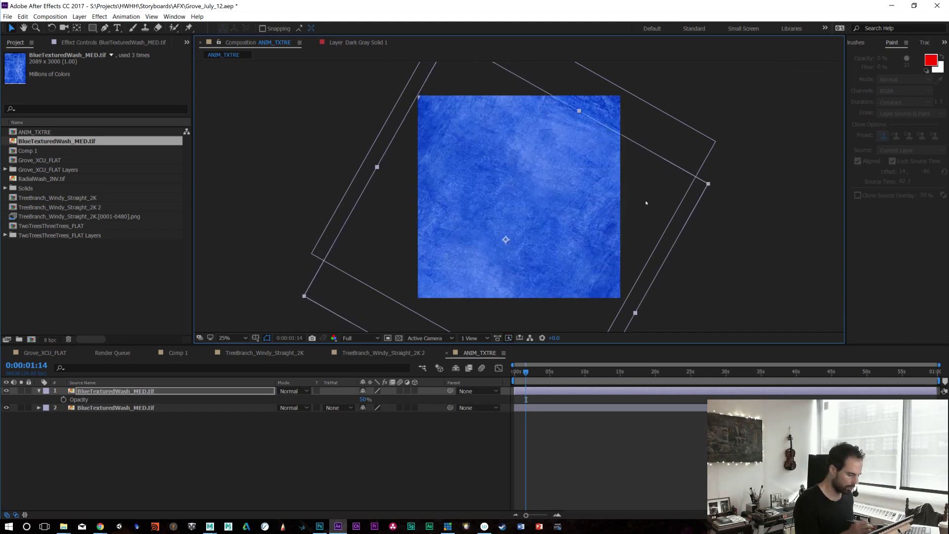
pyautogui.click(121, 408)
pyautogui.moveTo(671, 152); pyautogui.dragTo(684, 105)
pyautogui.press('space')
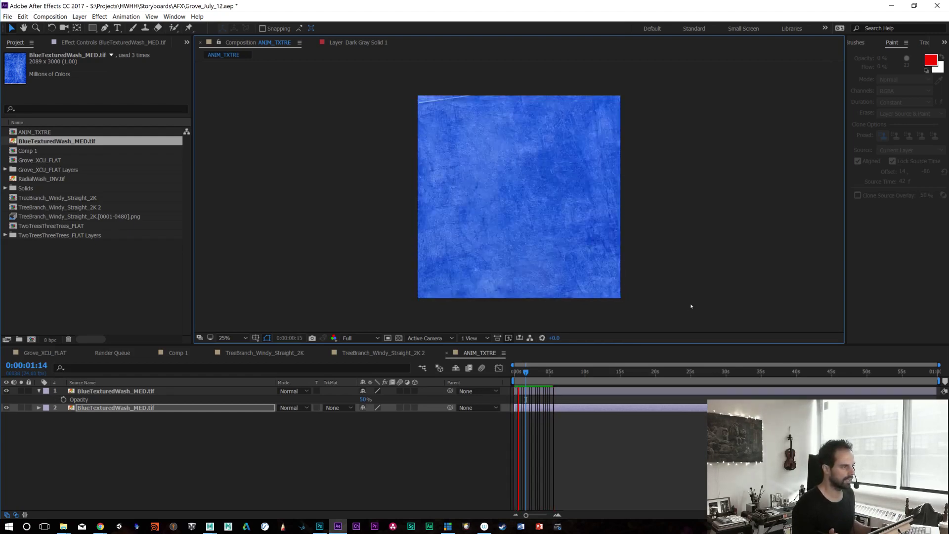
pyautogui.press('space')
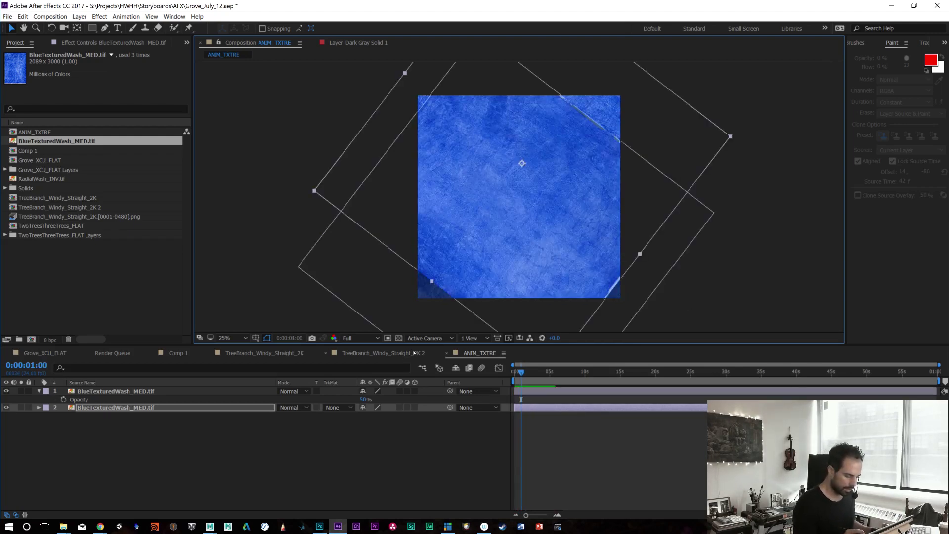
pyautogui.click(413, 354)
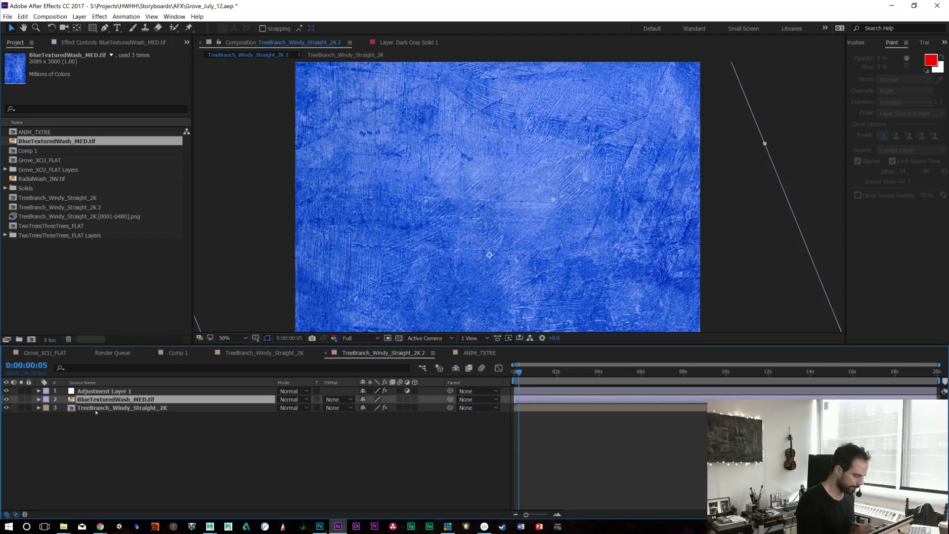
# Step: Replace the still texture with ANIM_TXTRE, alpha-matted by a duplicate tree layer placed above it
pyautogui.press('Delete')
pyautogui.moveTo(38, 132); pyautogui.dragTo(107, 402)
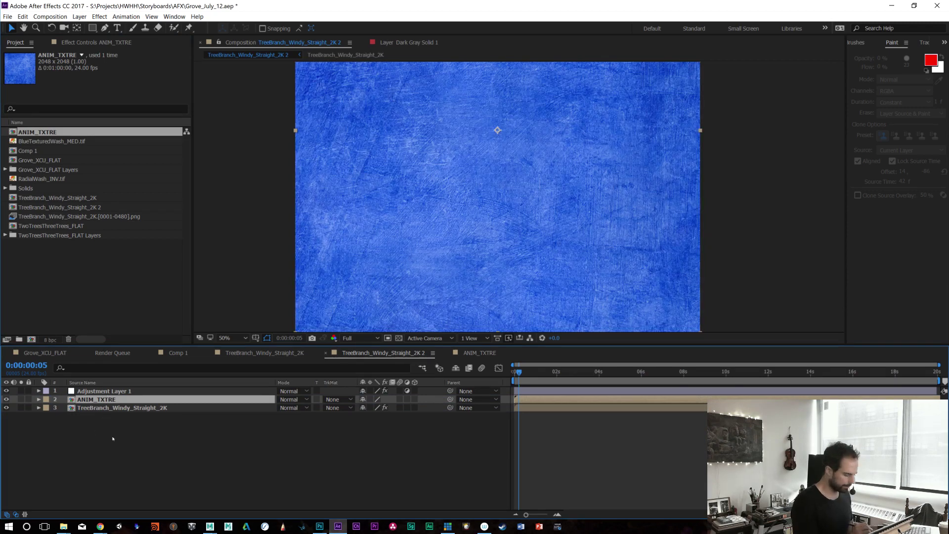
pyautogui.click(96, 407)
pyautogui.hotkey('ctrl', 'd')
pyautogui.moveTo(96, 408); pyautogui.dragTo(98, 399)
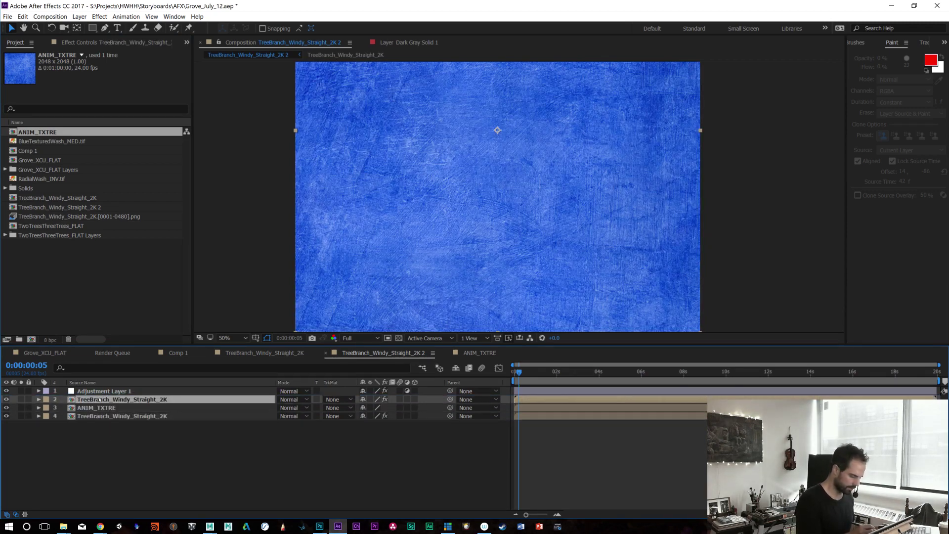
pyautogui.click(338, 407)
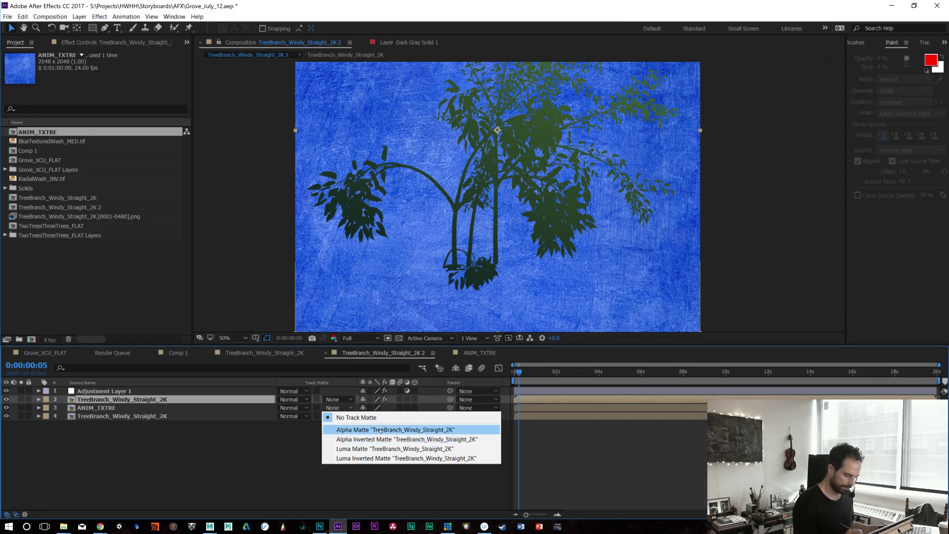
pyautogui.click(376, 430)
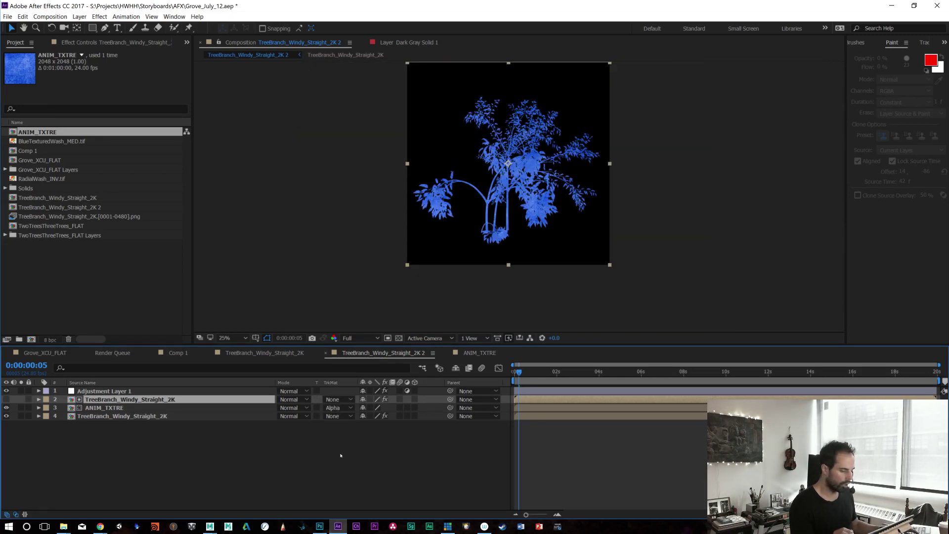
pyautogui.click(105, 408)
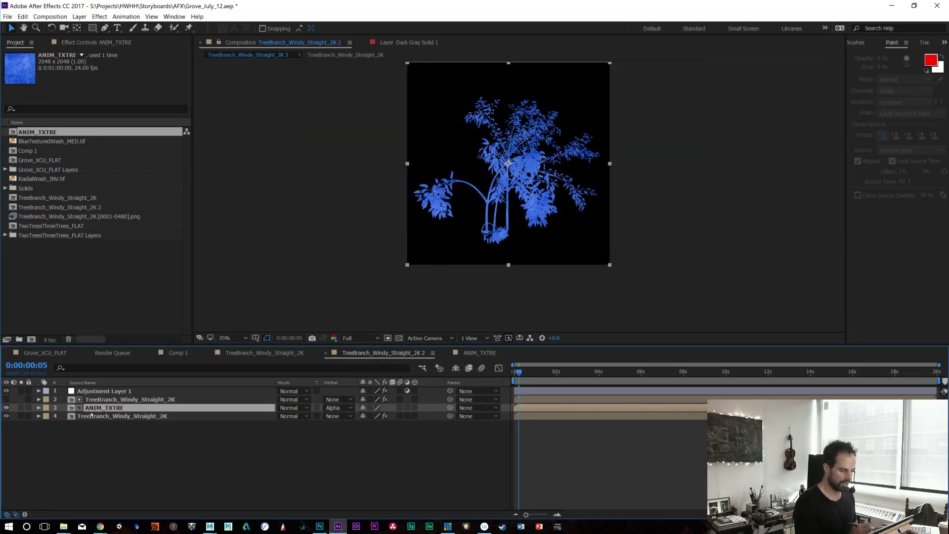
# Step: Apply Set Matte to ANIM_TXTRE and set its TrkMat to None
pyautogui.click(92, 42)
pyautogui.rightClick(80, 87)
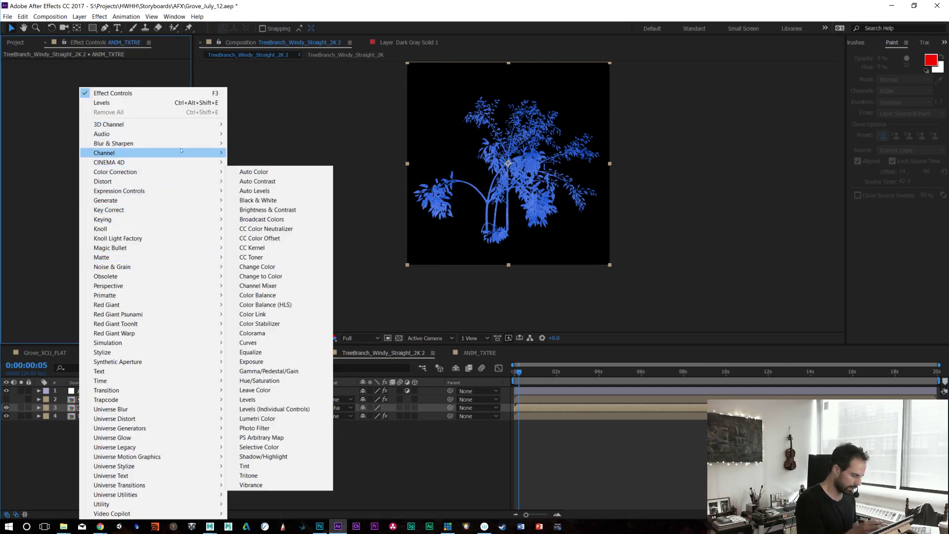
pyautogui.moveTo(163, 153)
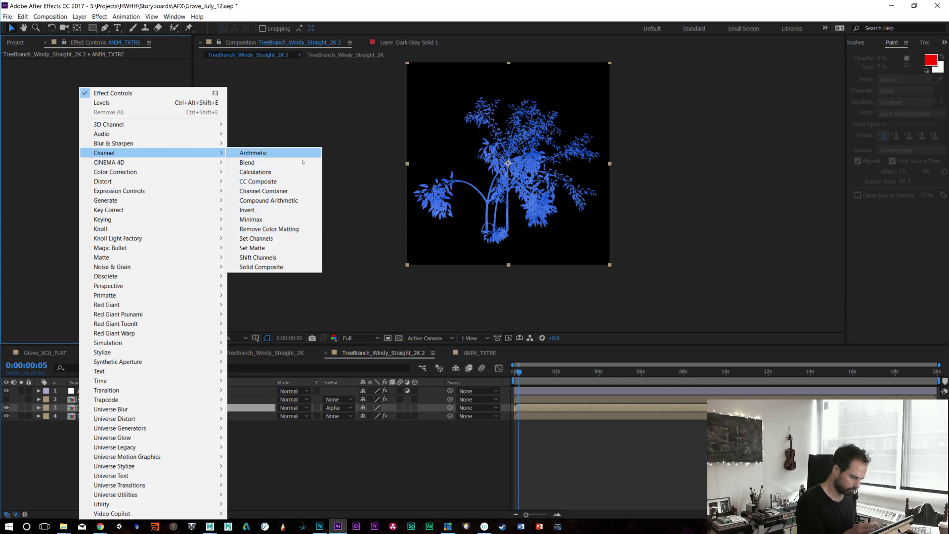
pyautogui.click(285, 252)
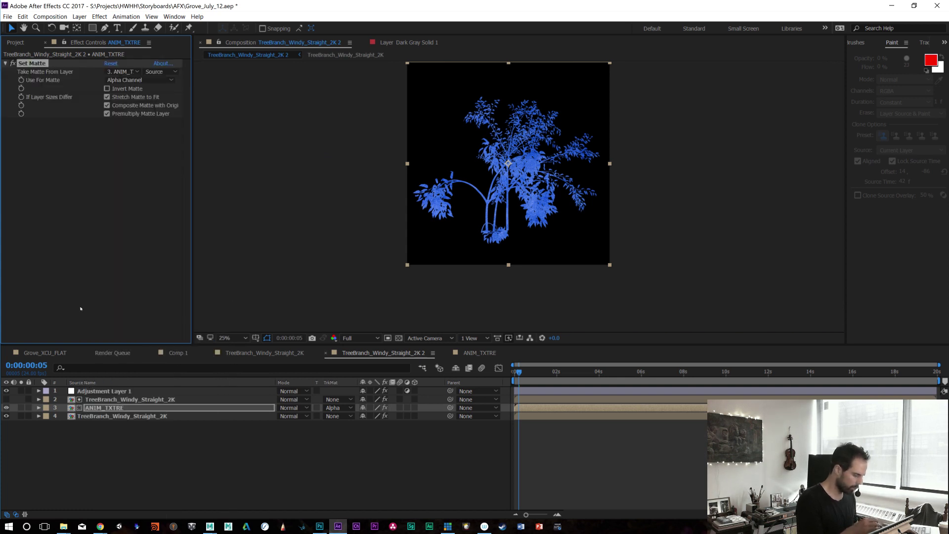
pyautogui.click(6, 407)
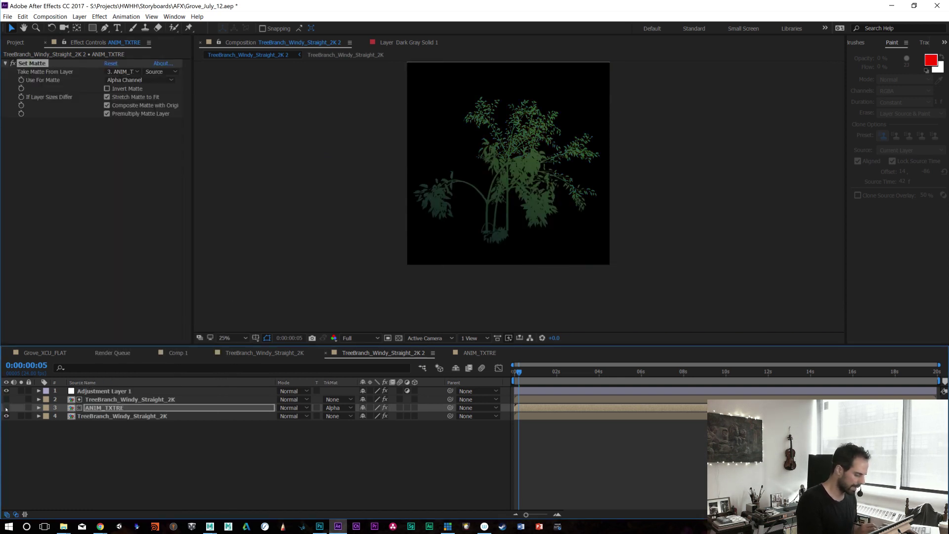
pyautogui.click(6, 407)
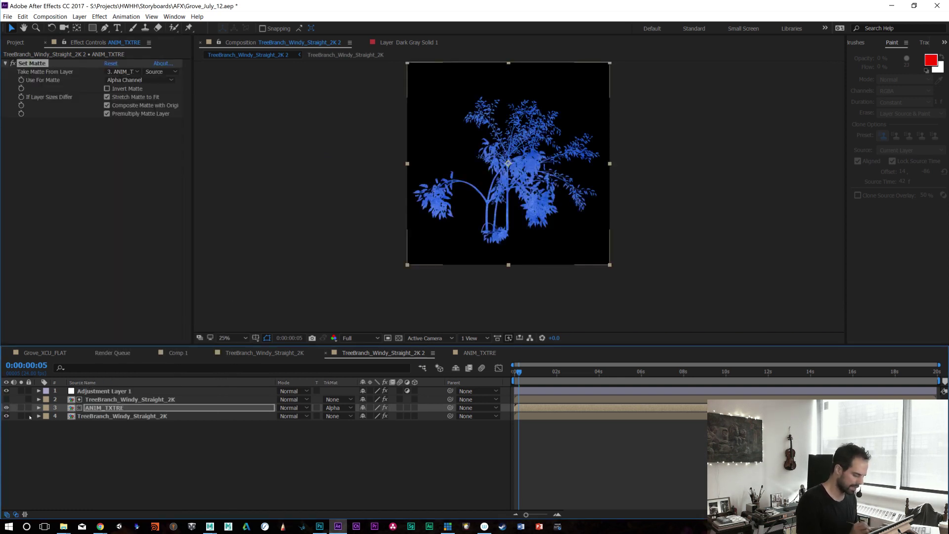
pyautogui.click(344, 407)
pyautogui.click(357, 416)
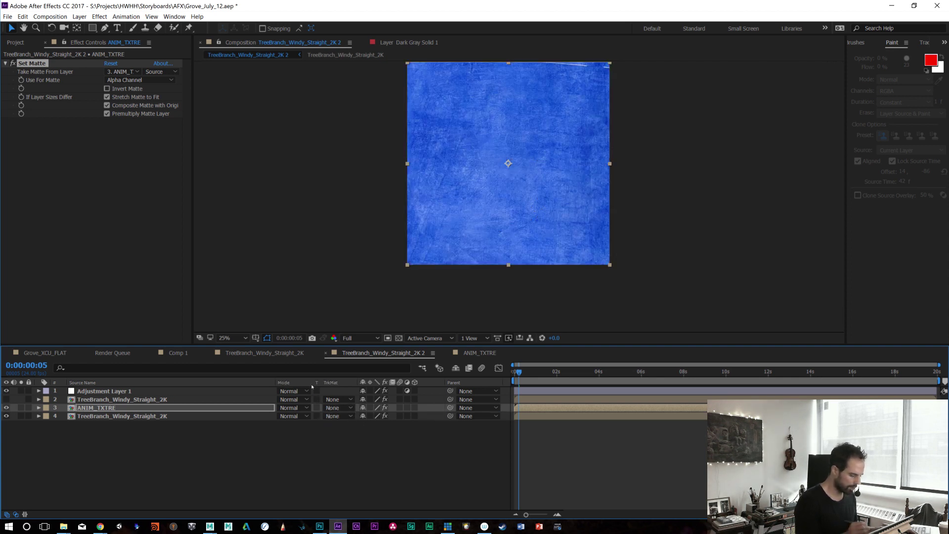
# Step: Set Matte to take the alpha channel from layer 2. TreeBranch, then preview at 50%
pyautogui.click(129, 81)
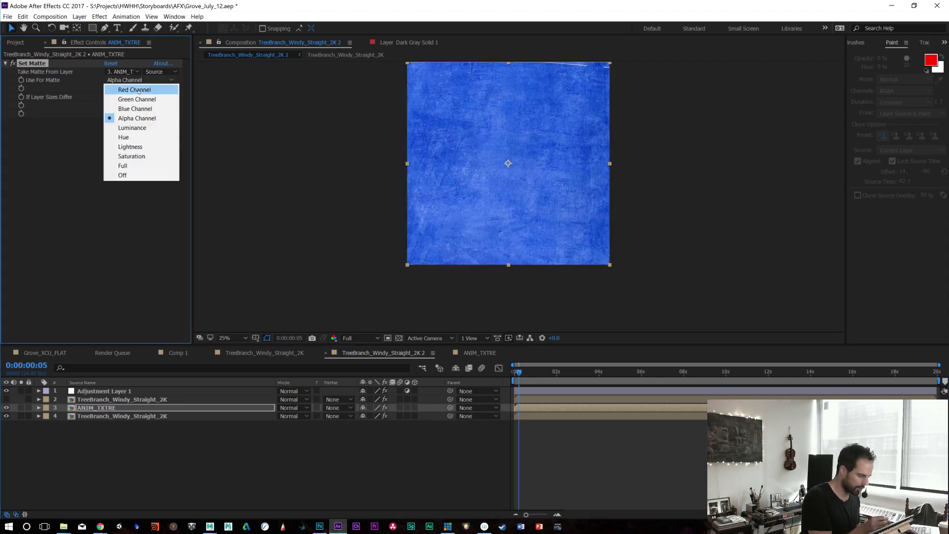
pyautogui.click(82, 196)
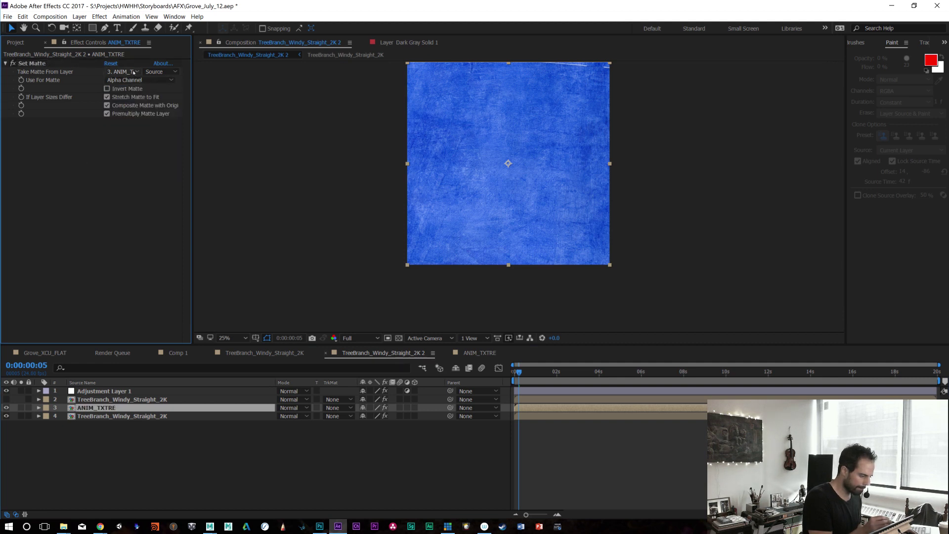
pyautogui.click(134, 72)
pyautogui.click(141, 102)
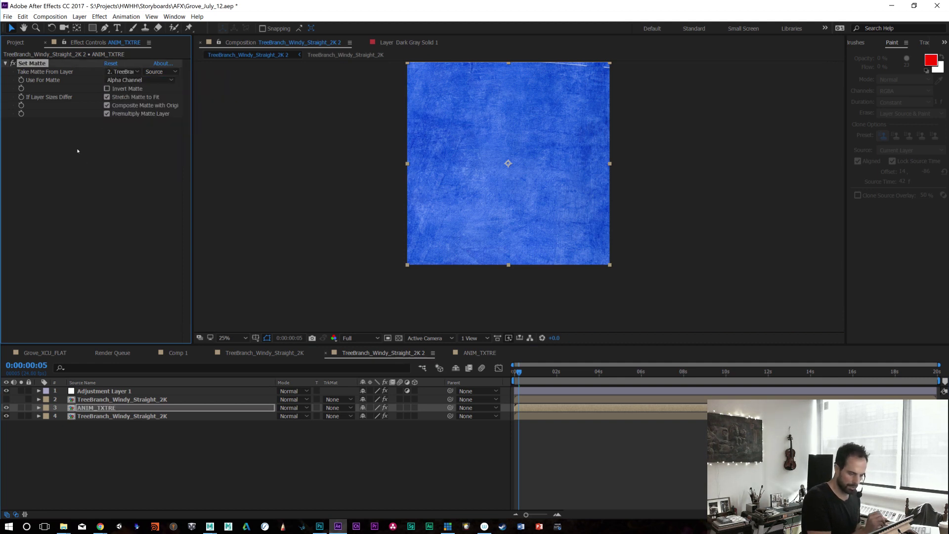
pyautogui.moveTo(519, 371)
pyautogui.mouseDown()
pyautogui.moveTo(585, 371)
pyautogui.moveTo(517, 371)
pyautogui.mouseUp()
pyautogui.press('.')
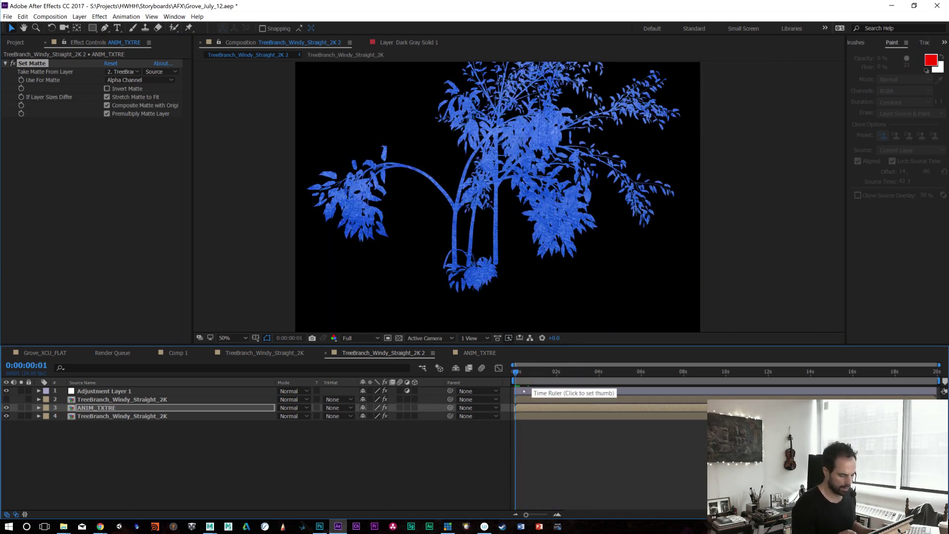
pyautogui.press('space')
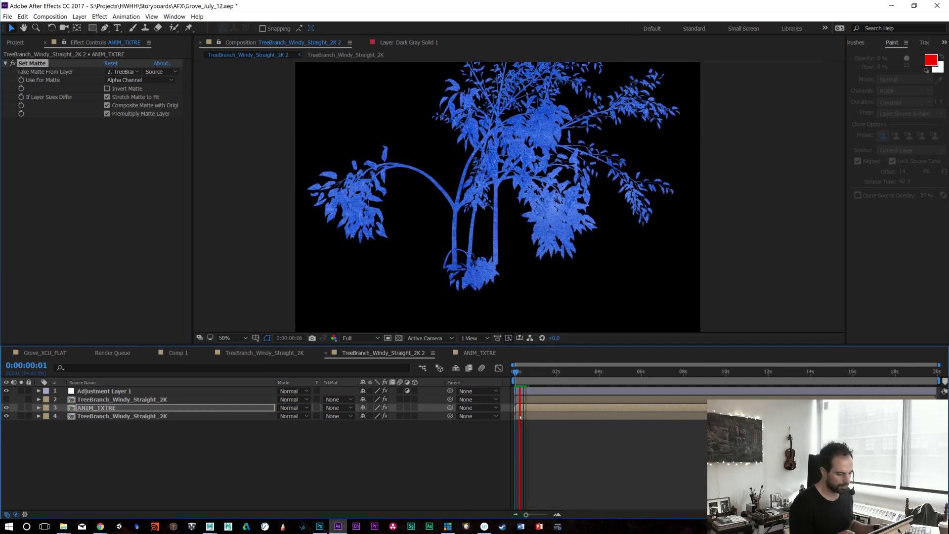
pyautogui.click(179, 419)
pyautogui.click(123, 400)
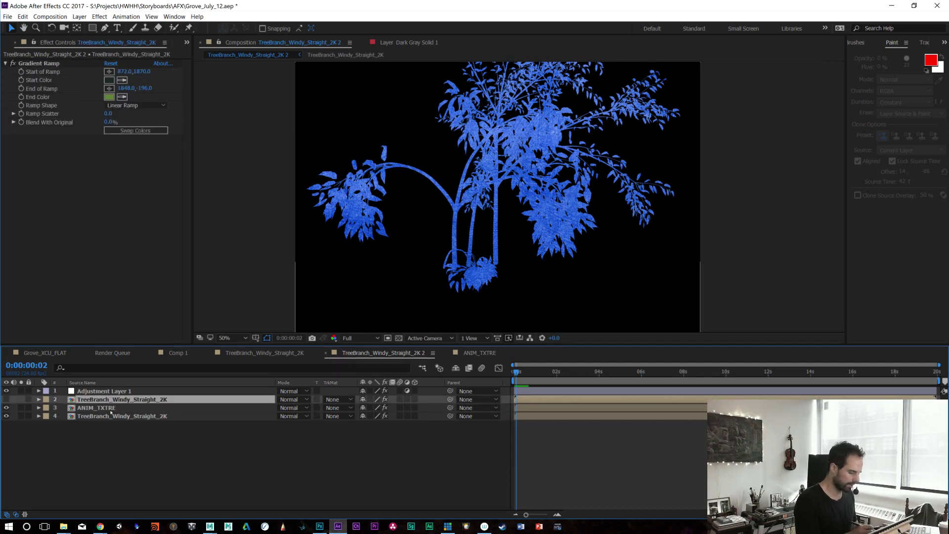
# Step: Delete the Set Matte effect and try Alpha Matte as ANIM_TXTRE's track matte
pyautogui.hotkey('ctrl', 'Down')
pyautogui.click(31, 64)
pyautogui.press('Delete')
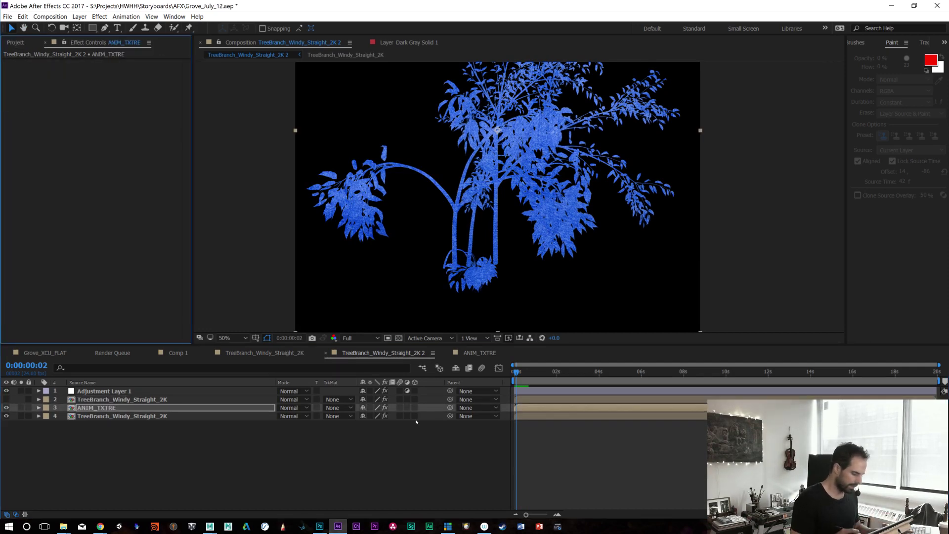
pyautogui.click(346, 408)
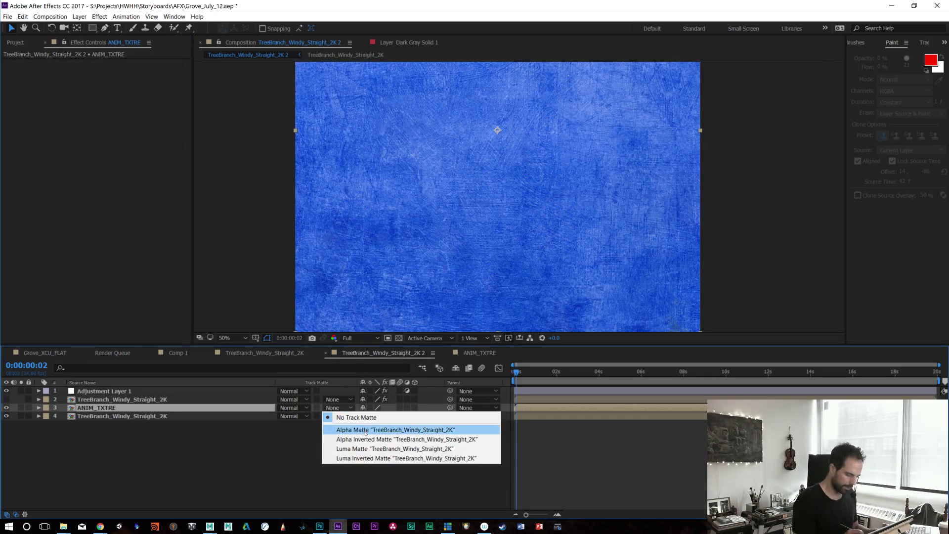
pyautogui.click(366, 430)
pyautogui.moveTo(533, 374); pyautogui.dragTo(548, 390)
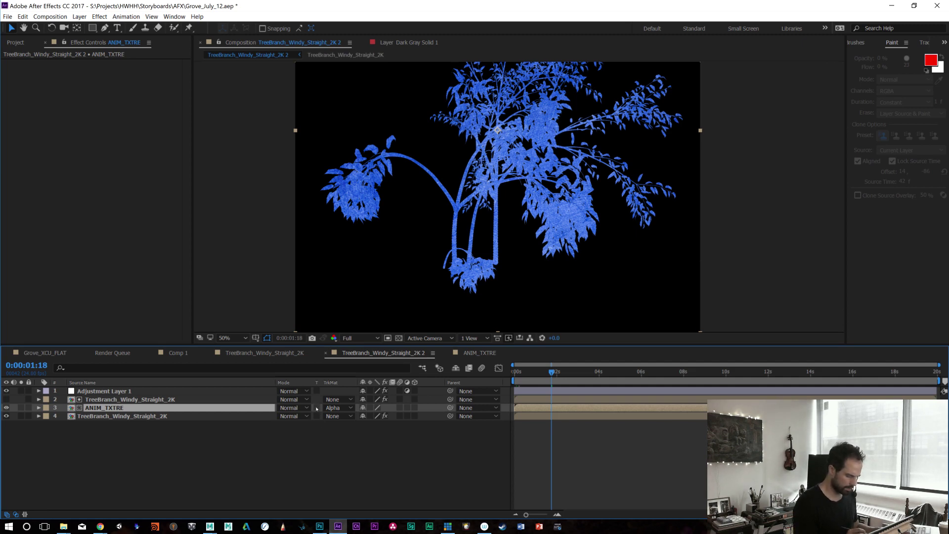
pyautogui.moveTo(526, 370)
pyautogui.mouseDown()
pyautogui.moveTo(595, 372)
pyautogui.moveTo(532, 372)
pyautogui.mouseUp()
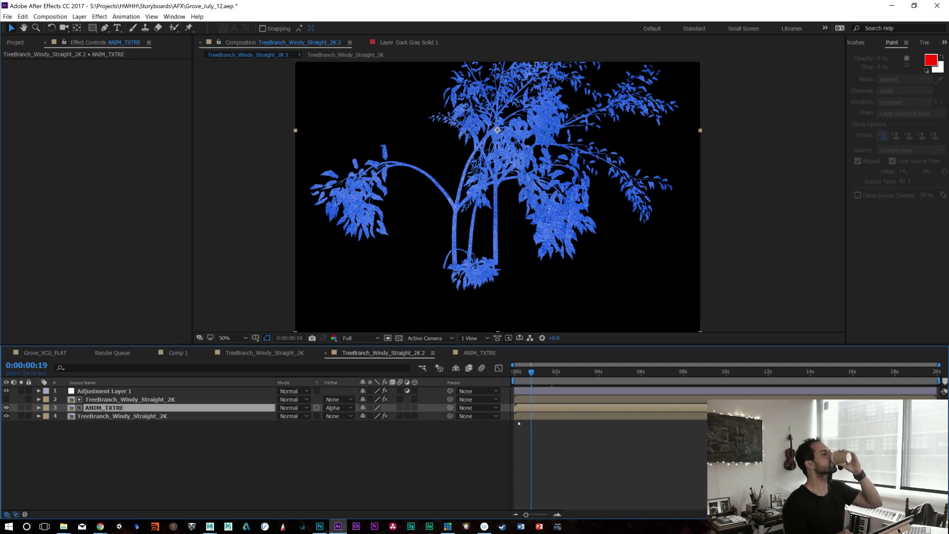
# Step: Set ANIM_TXTRE's TrkMat back to None and rely on Preserve Transparency instead
pyautogui.click(337, 408)
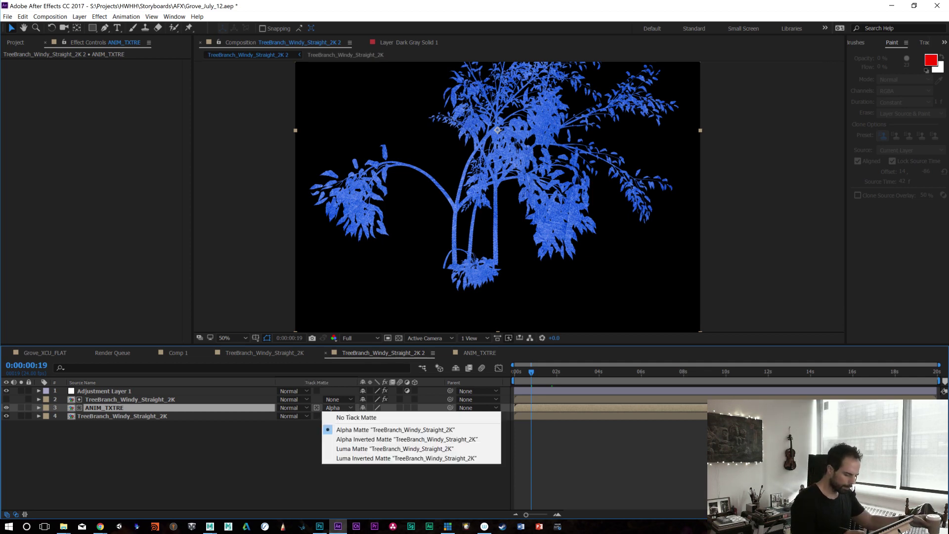
pyautogui.click(351, 420)
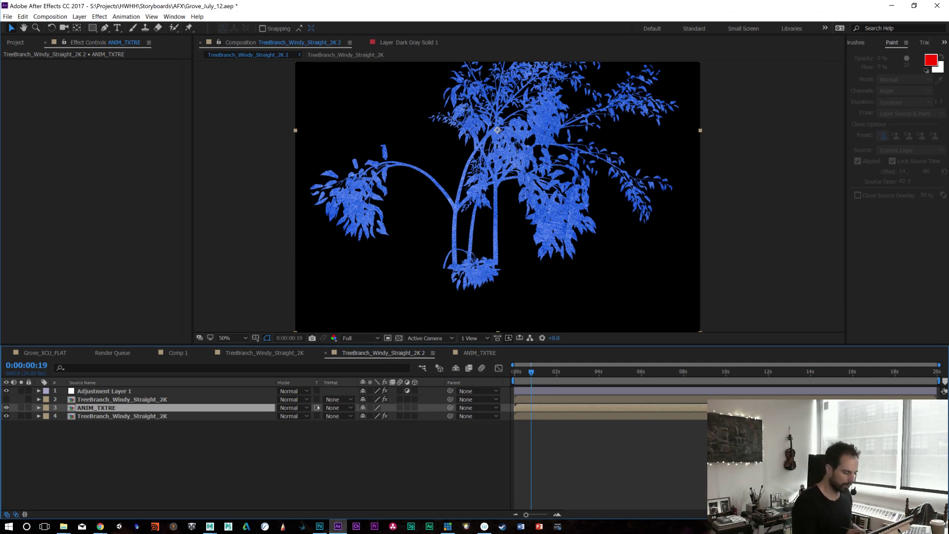
pyautogui.click(316, 408)
pyautogui.click(316, 408)
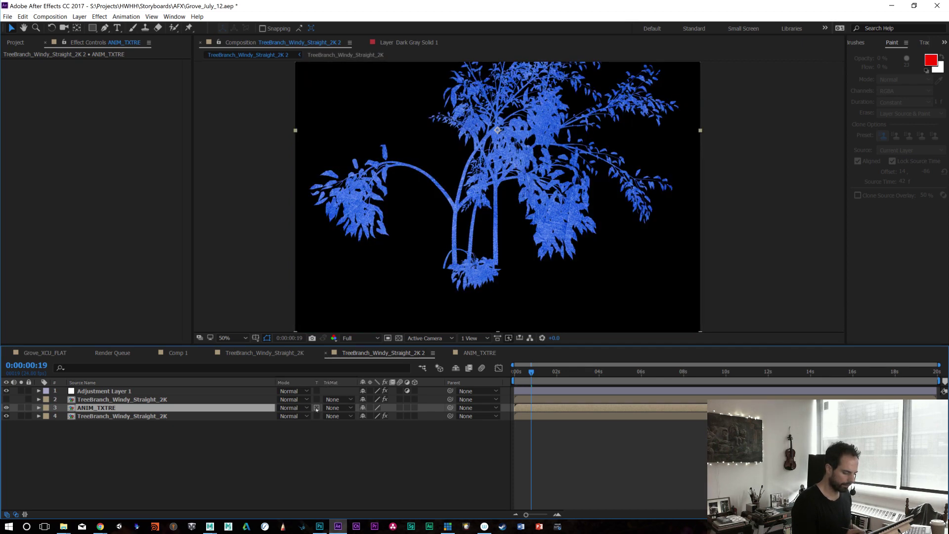
pyautogui.click(316, 408)
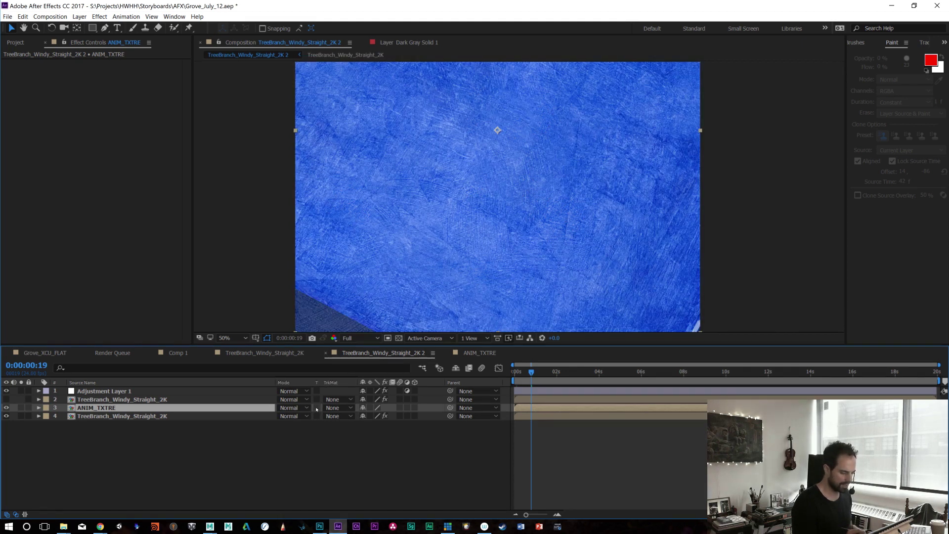
pyautogui.click(316, 408)
pyautogui.click(316, 408)
pyautogui.click(336, 407)
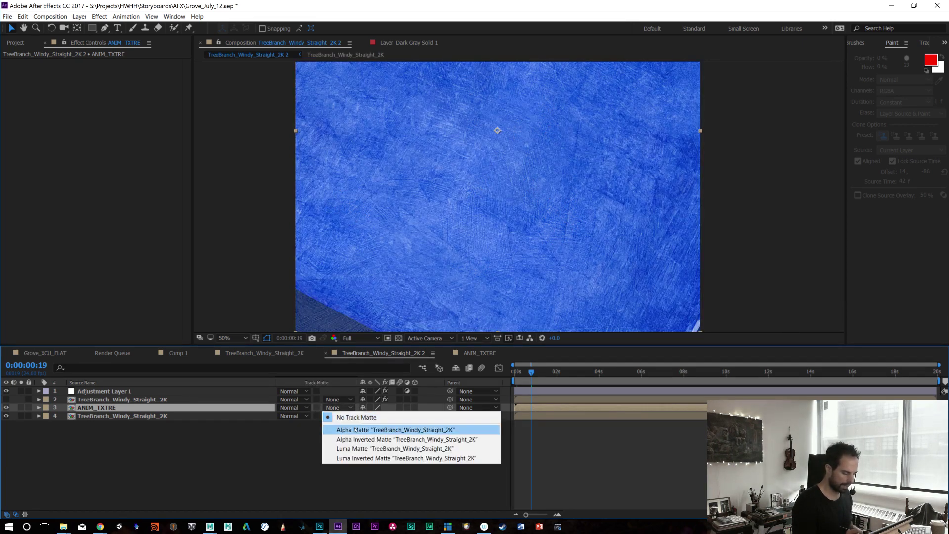
pyautogui.click(316, 408)
pyautogui.moveTo(545, 374); pyautogui.dragTo(520, 374)
pyautogui.click(149, 399)
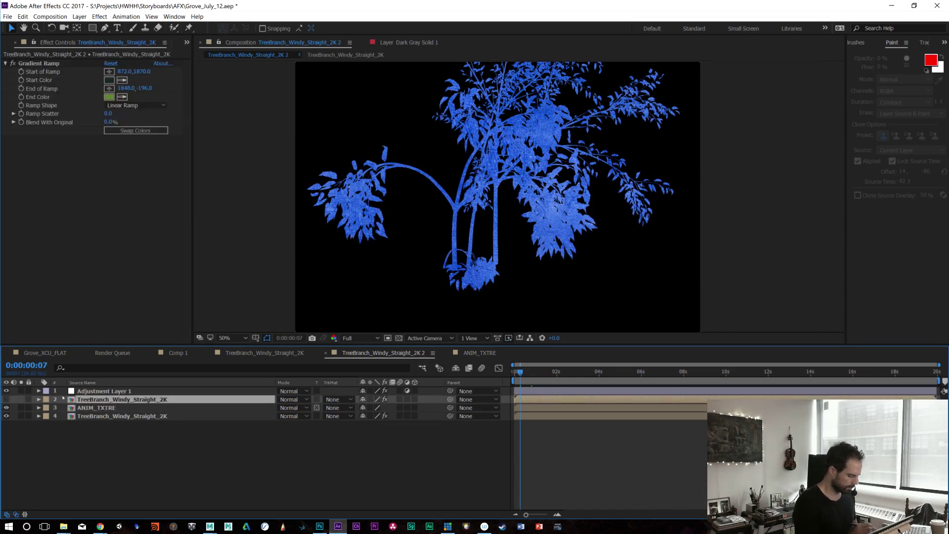
pyautogui.press('space')
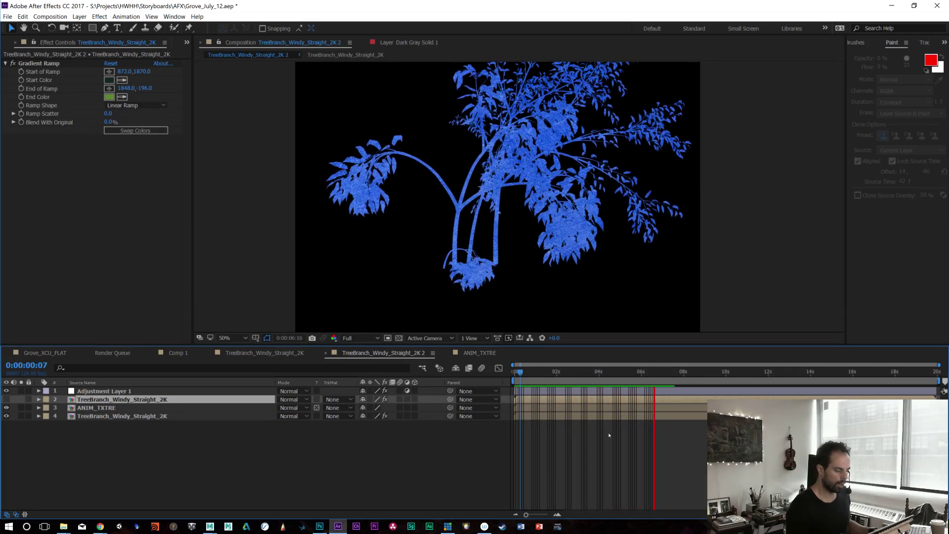
pyautogui.press('space')
pyautogui.moveTo(524, 372); pyautogui.dragTo(563, 390)
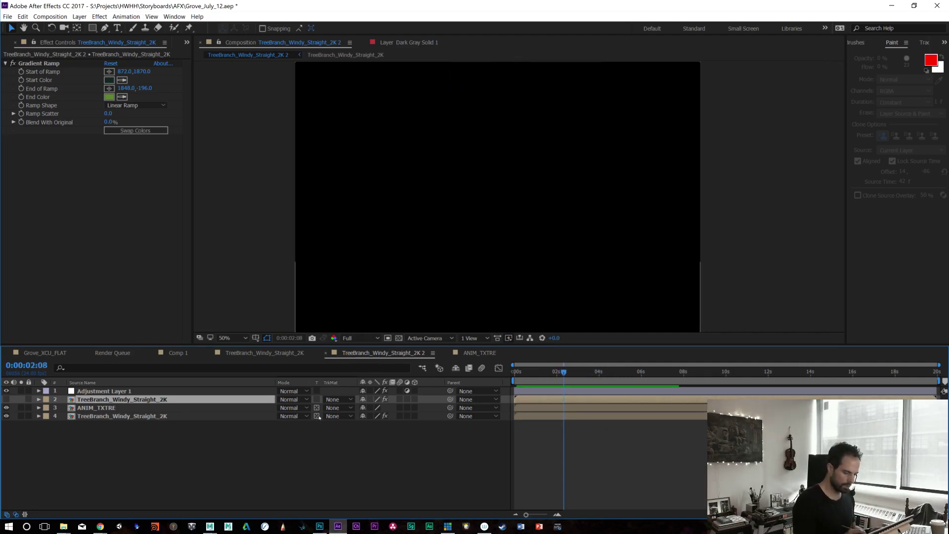
# Step: Try RadialWash_INV.tif in the tree comp, repositioning it, then delete it again
pyautogui.click(186, 42)
pyautogui.click(208, 55)
pyautogui.moveTo(47, 179); pyautogui.dragTo(123, 492)
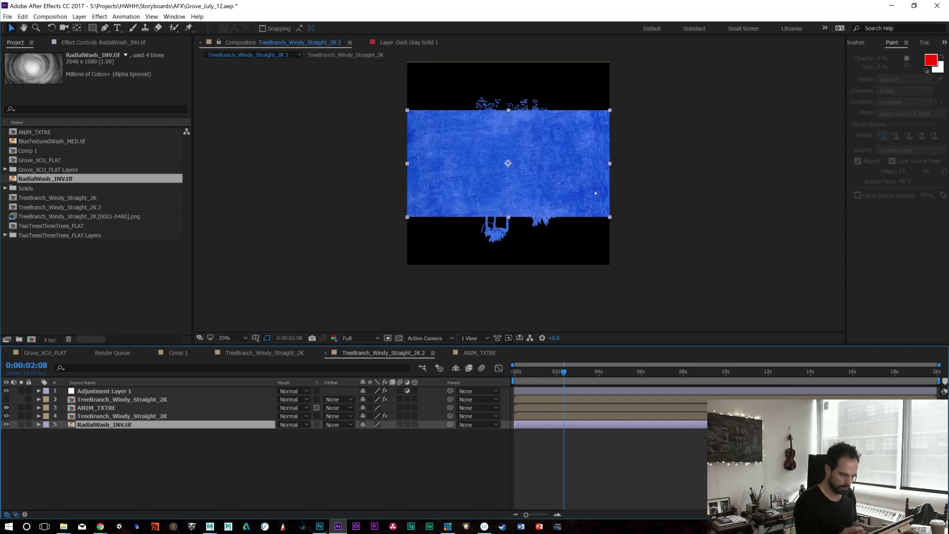
pyautogui.press('.')
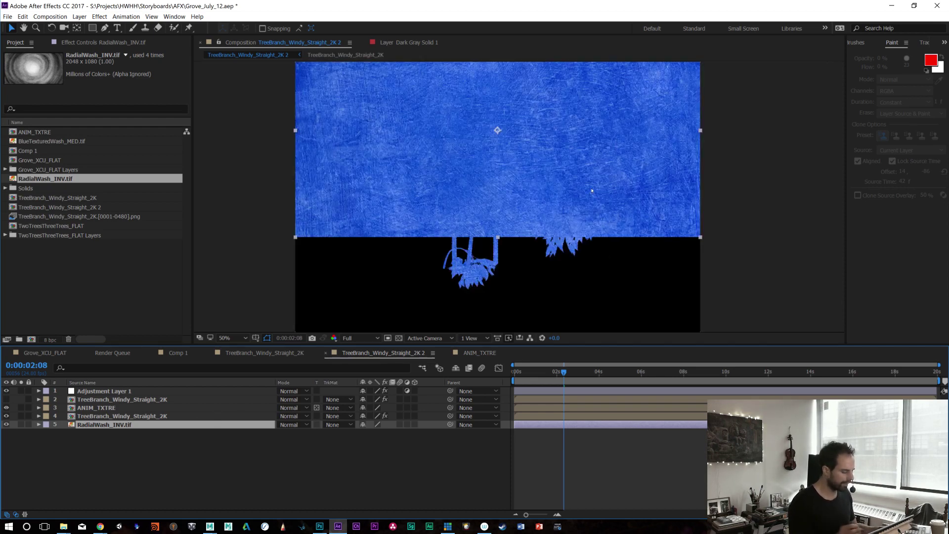
pyautogui.click(103, 437)
pyautogui.click(103, 424)
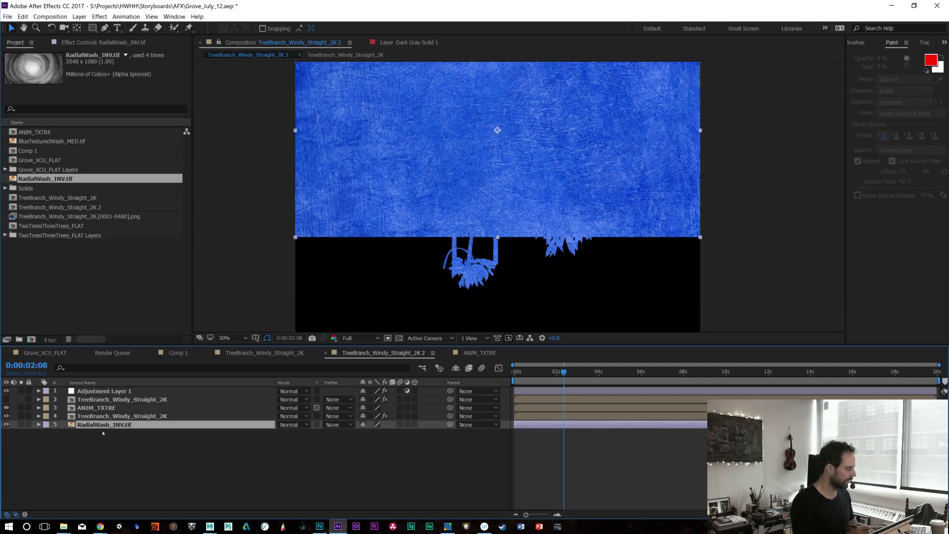
pyautogui.press('Delete')
pyautogui.moveTo(67, 182); pyautogui.dragTo(125, 410)
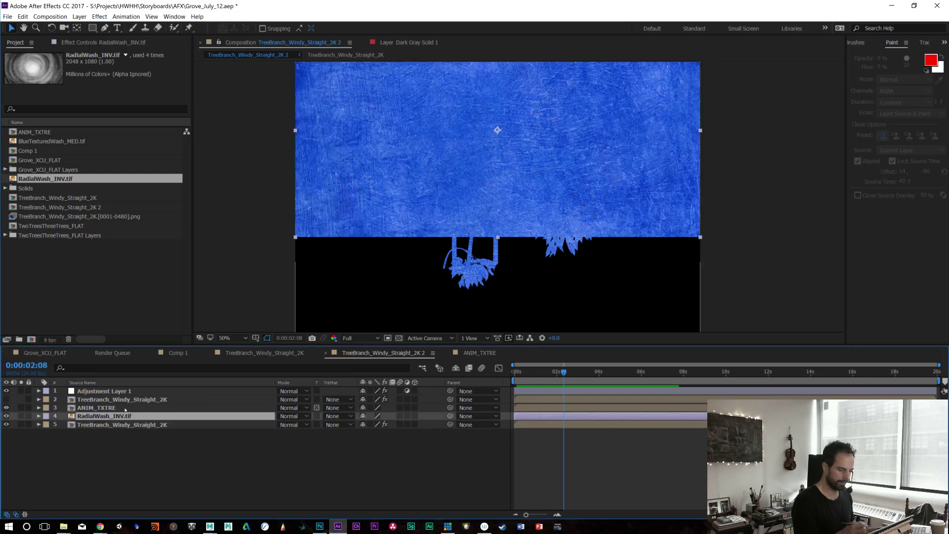
pyautogui.moveTo(698, 185); pyautogui.dragTo(717, 242)
pyautogui.moveTo(651, 273); pyautogui.dragTo(562, 270)
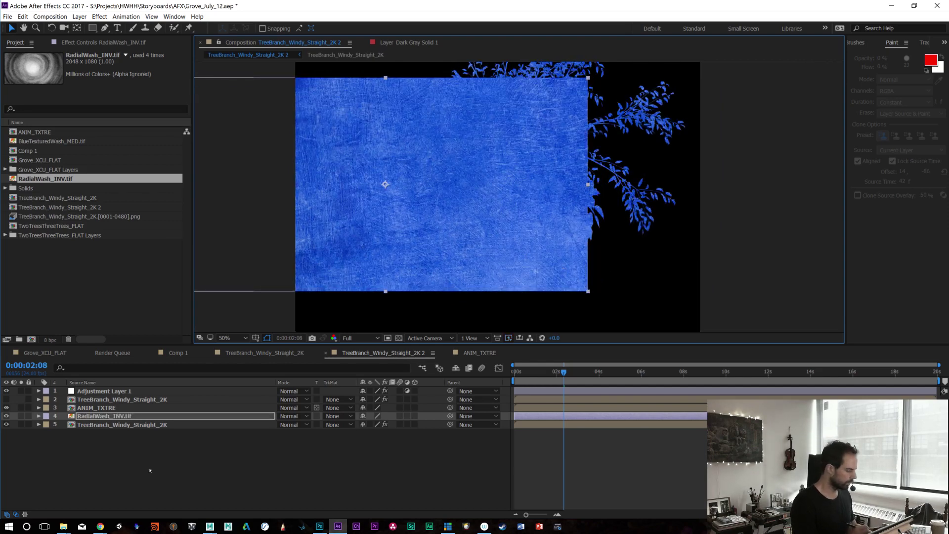
pyautogui.press('Delete')
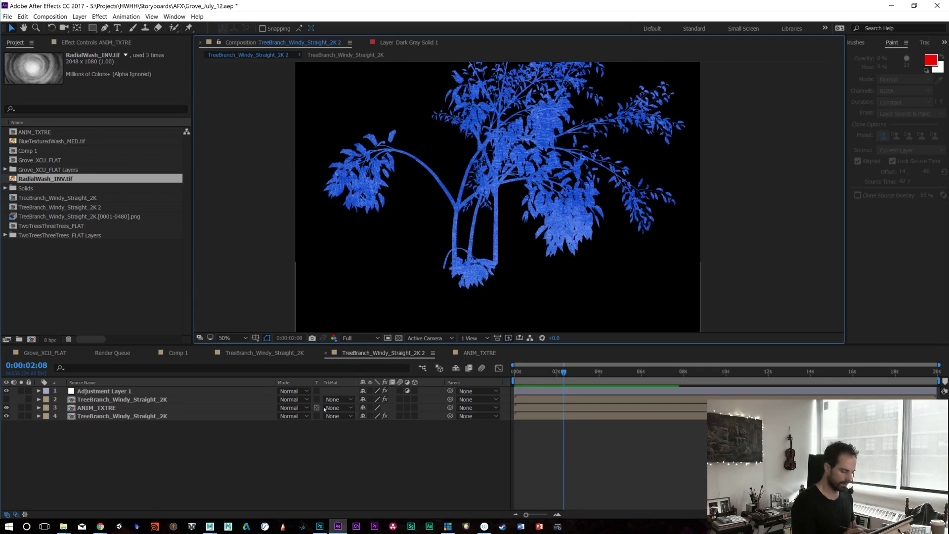
pyautogui.press('space')
pyautogui.press('Home')
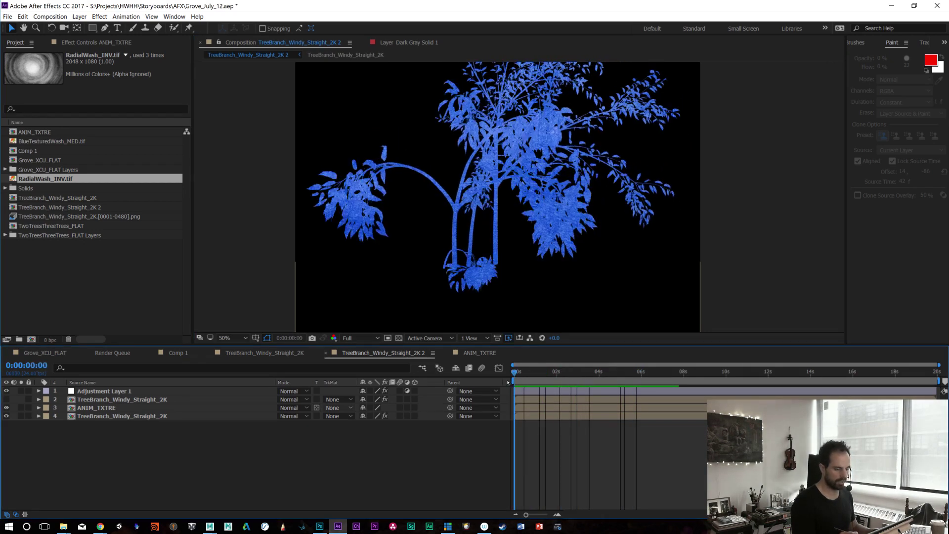
pyautogui.press('space')
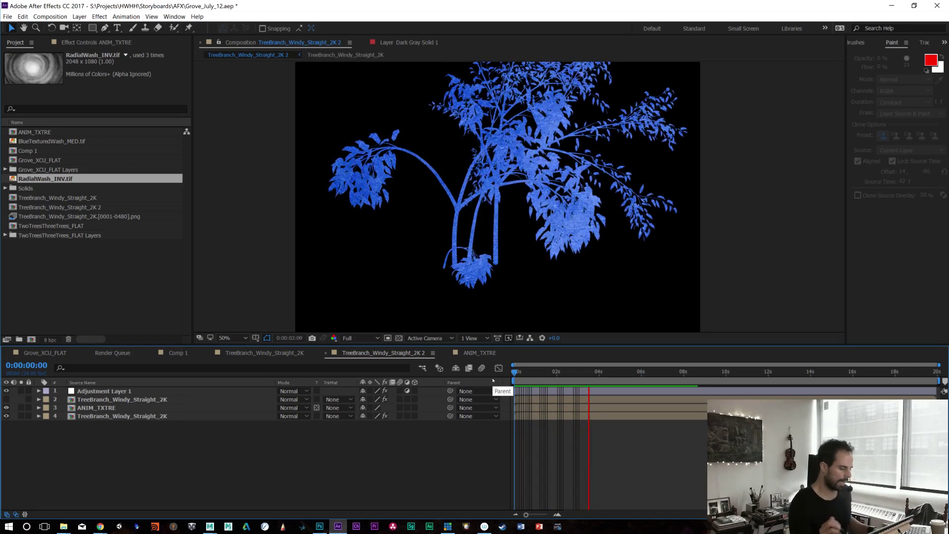
pyautogui.press('space')
pyautogui.scroll(2, 609, 228)
pyautogui.scroll(-2, 609, 228)
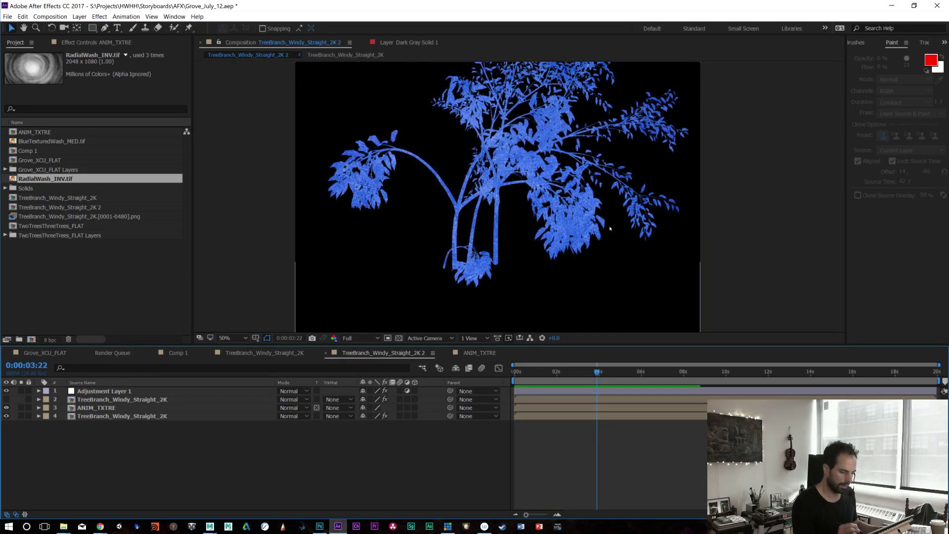
pyautogui.moveTo(636, 203); pyautogui.dragTo(635, 246)
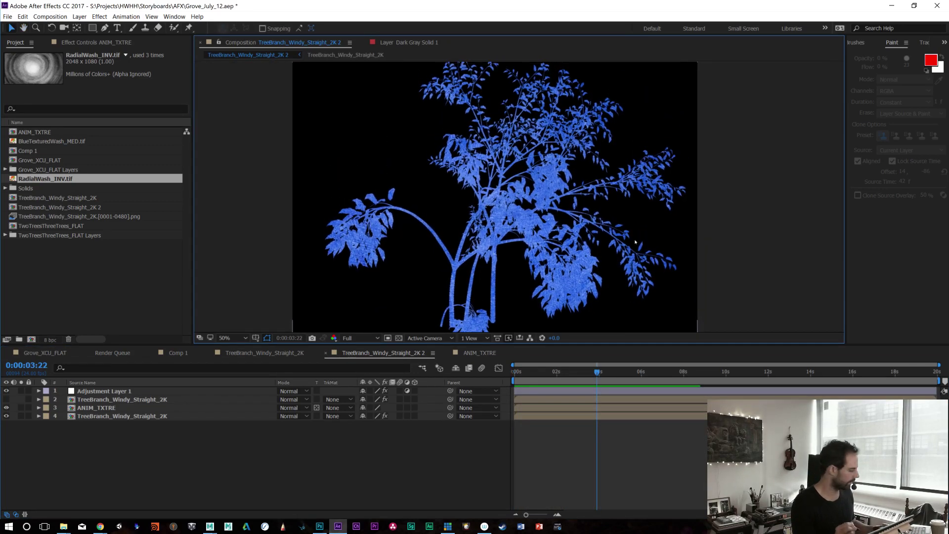
pyautogui.press('space')
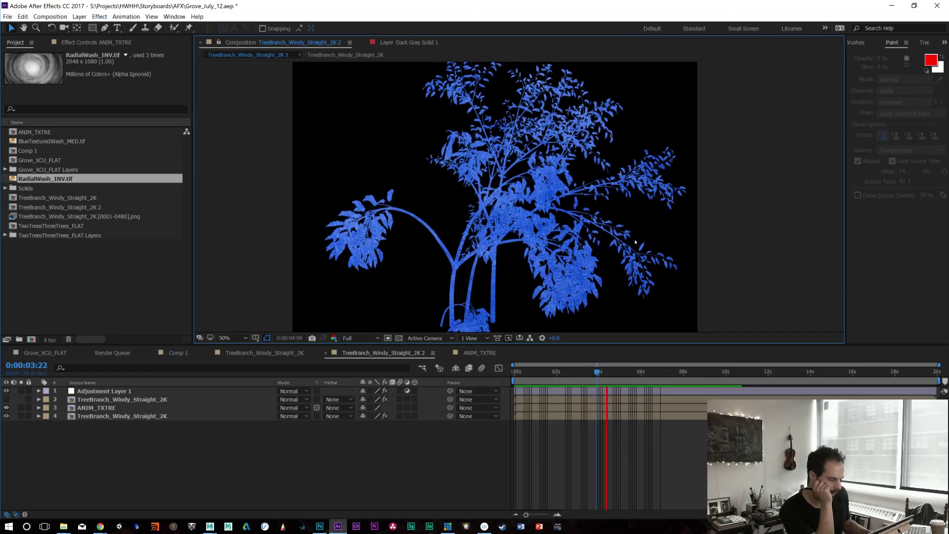
pyautogui.press('space')
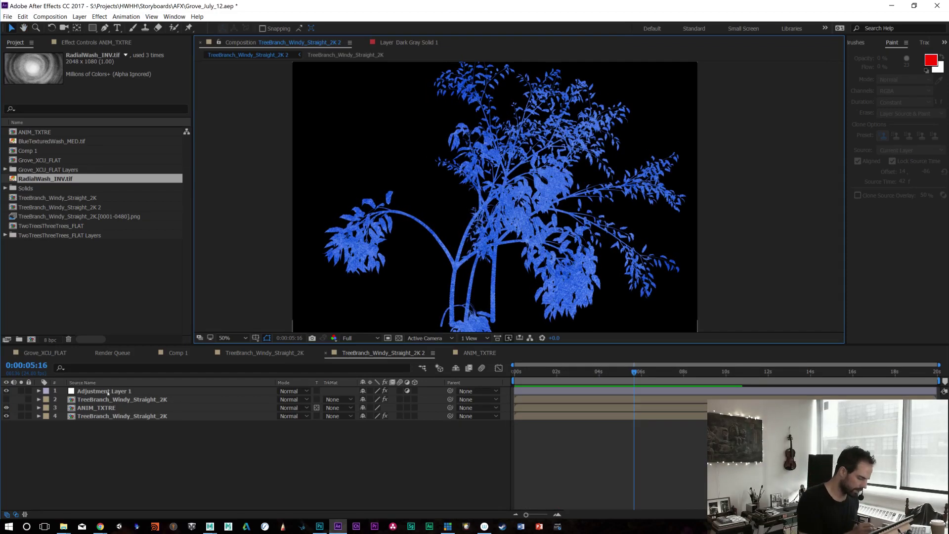
# Step: Check Adjustment Layer 1's Posterize Time at 8.0 and preview the choppy motion at 100%
pyautogui.click(108, 392)
pyautogui.click(91, 43)
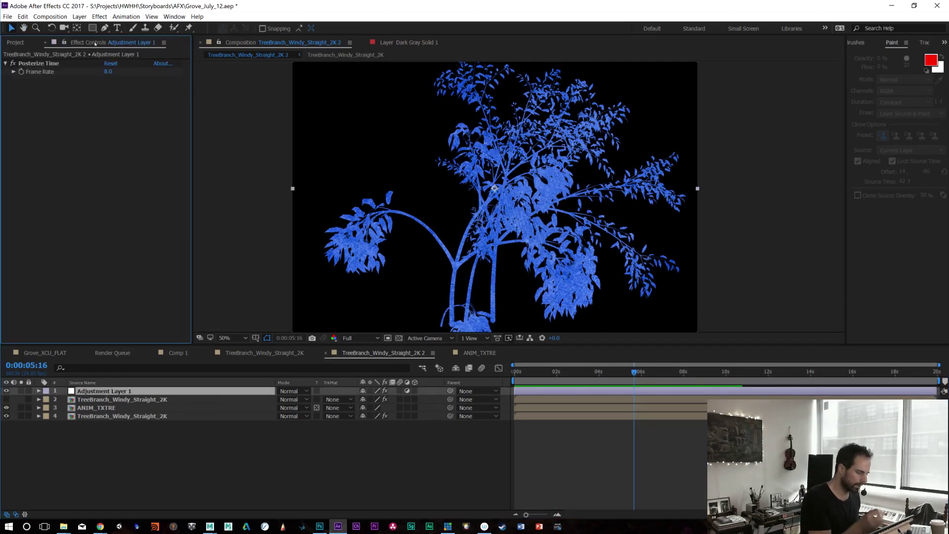
pyautogui.press('space')
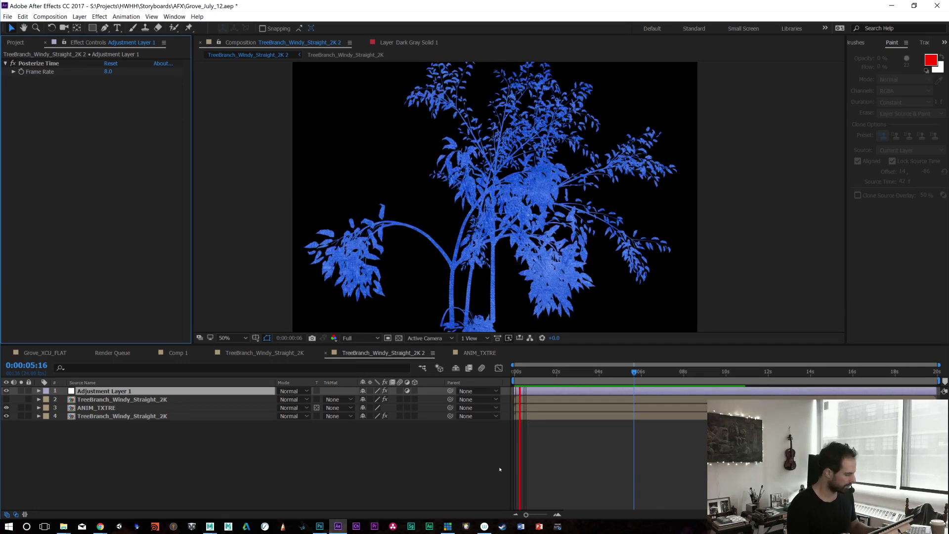
pyautogui.press('space')
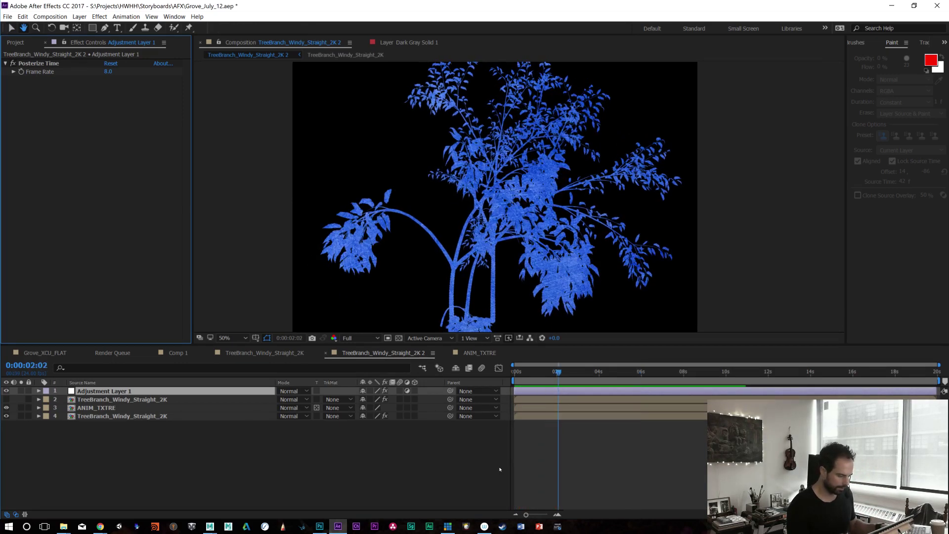
pyautogui.press('pagedown')
pyautogui.press('pagedown')
pyautogui.press('pagedown')
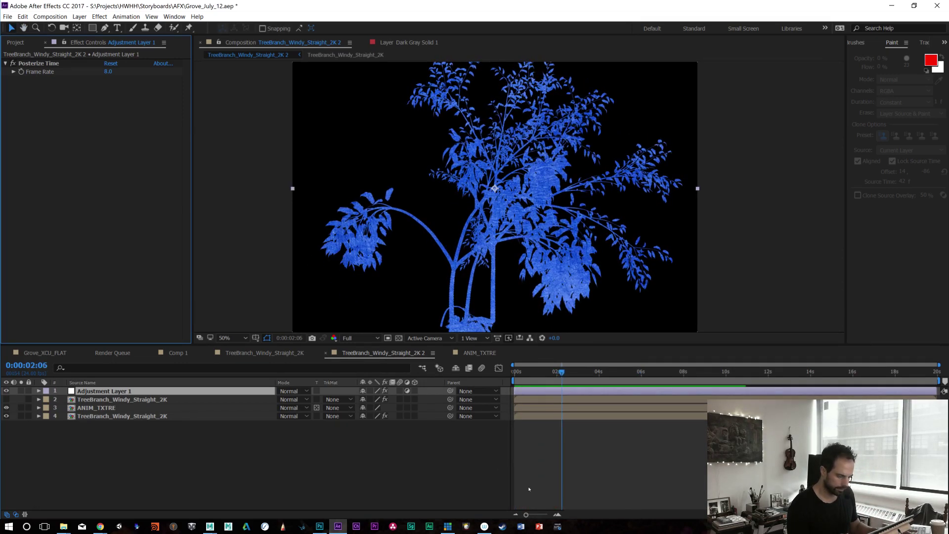
pyautogui.press('.')
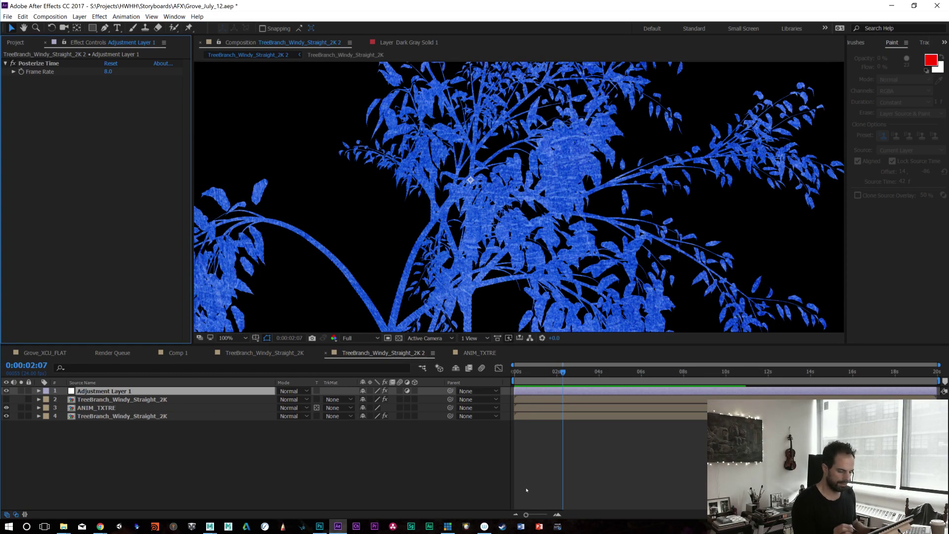
pyautogui.press('space')
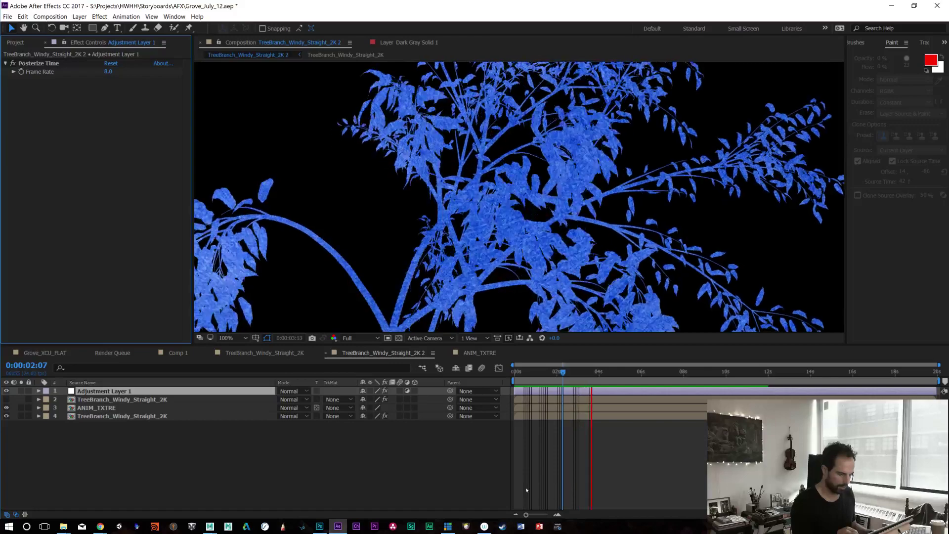
pyautogui.press(',')
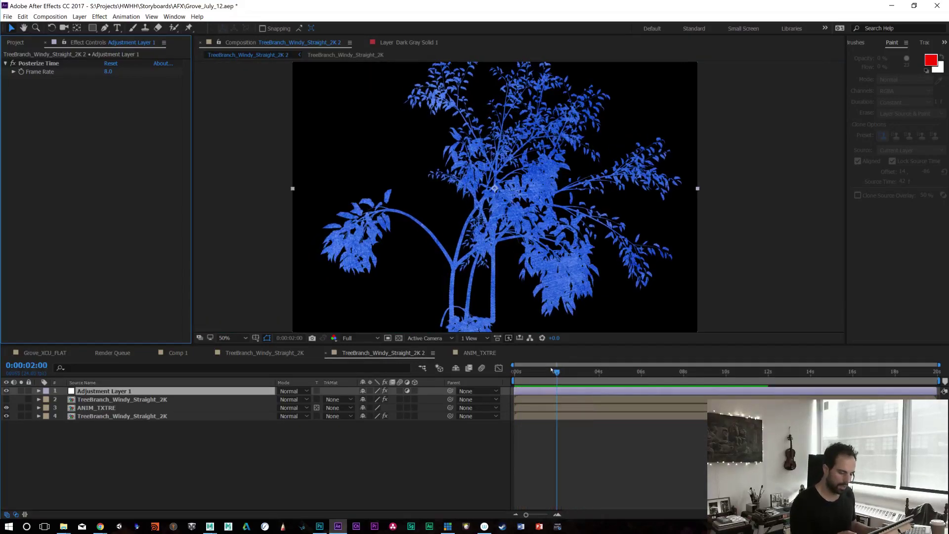
pyautogui.click(509, 371)
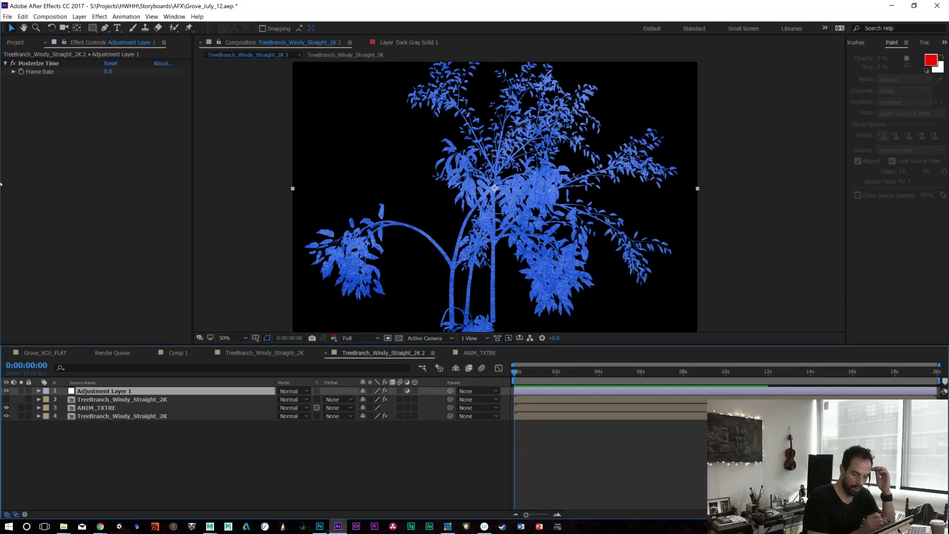
pyautogui.rightClick(85, 150)
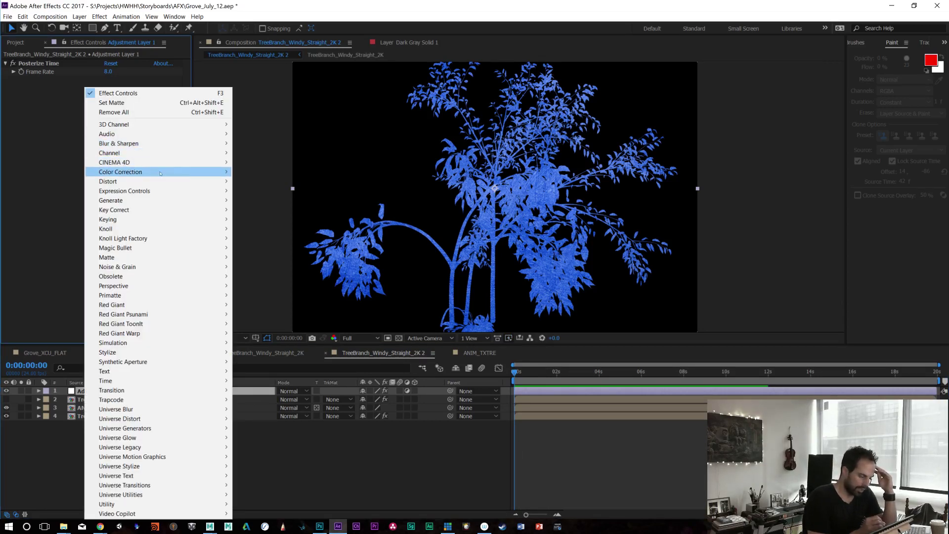
# Step: Add a Displacement Map effect to Adjustment Layer 1 with ANIM_TXTRE as the map layer
pyautogui.moveTo(169, 160)
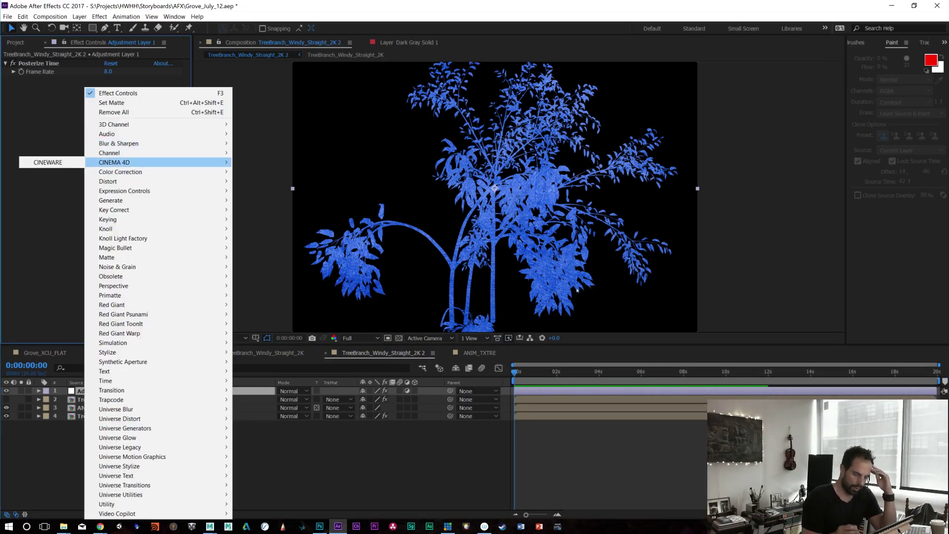
pyautogui.moveTo(160, 180)
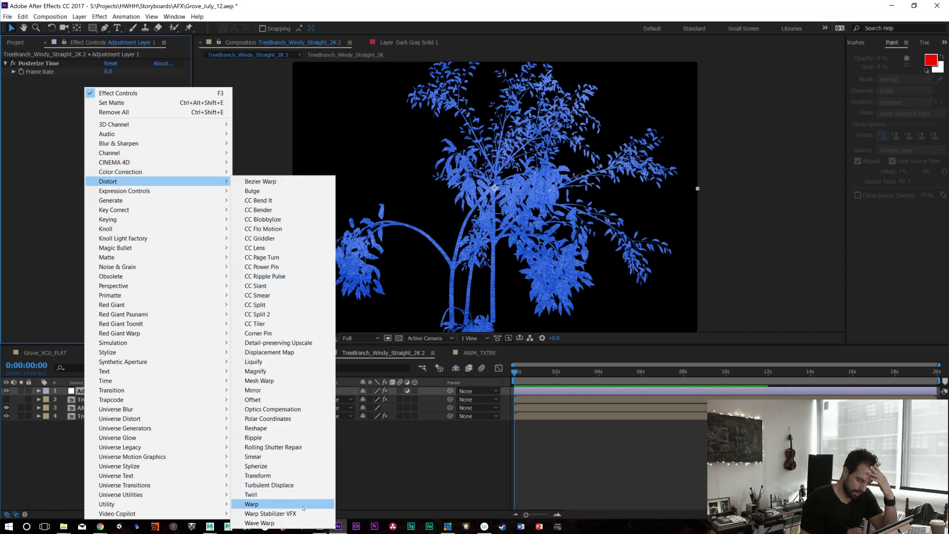
pyautogui.click(296, 352)
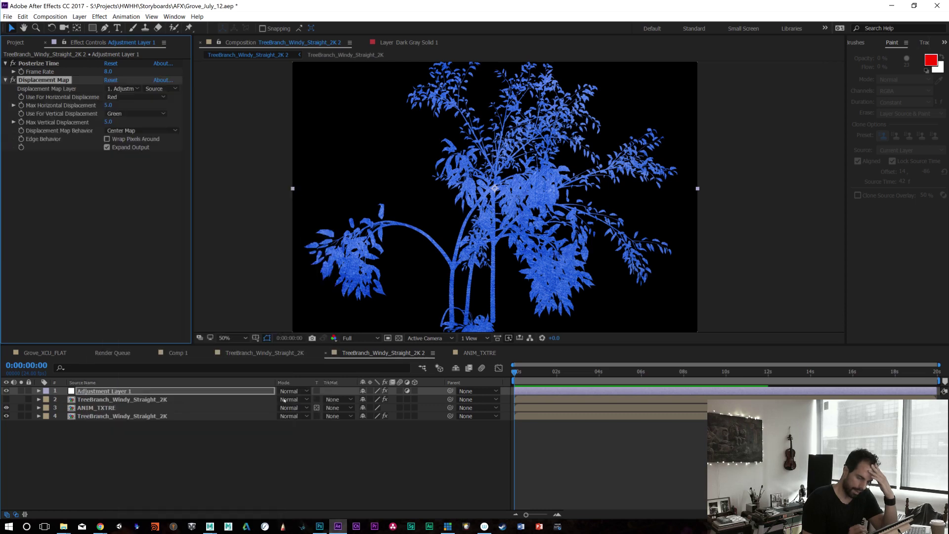
pyautogui.click(123, 88)
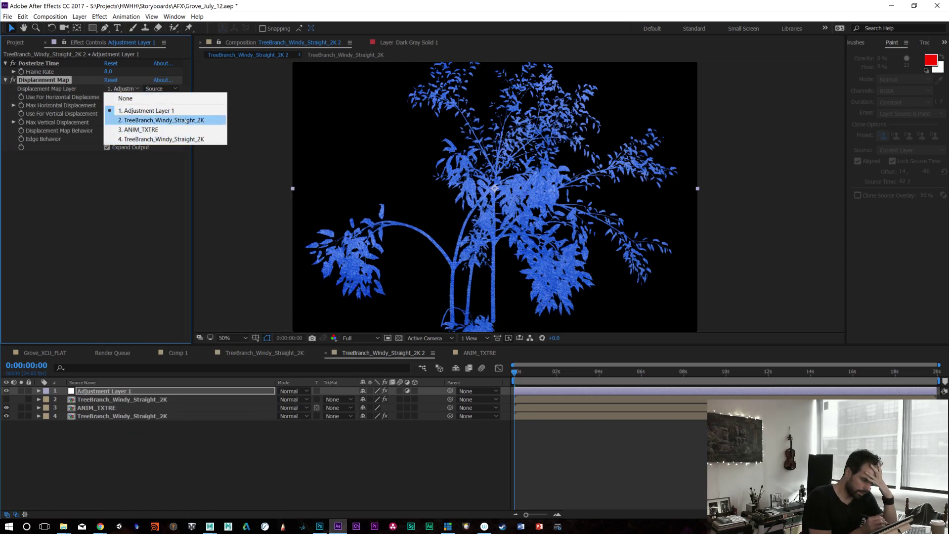
pyautogui.click(163, 129)
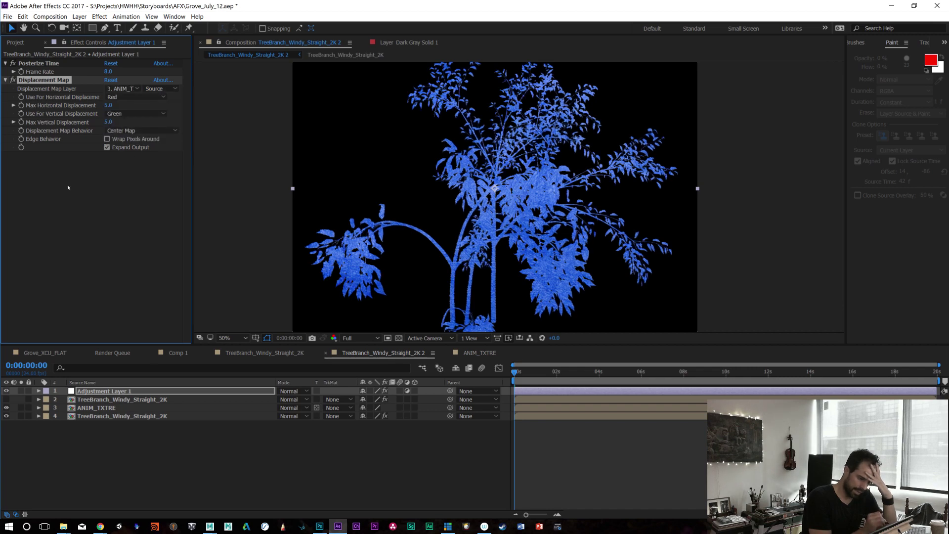
# Step: Preview the displaced branch magnified to 100%, panned to show the foliage
pyautogui.click(518, 374)
pyautogui.press('space')
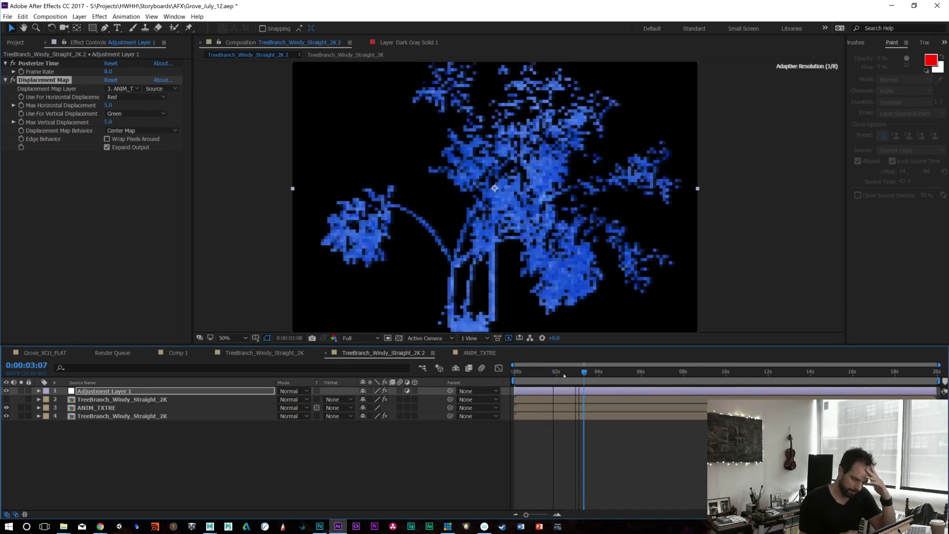
pyautogui.press('.')
pyautogui.moveTo(468, 197); pyautogui.dragTo(461, 269)
pyautogui.press('v')
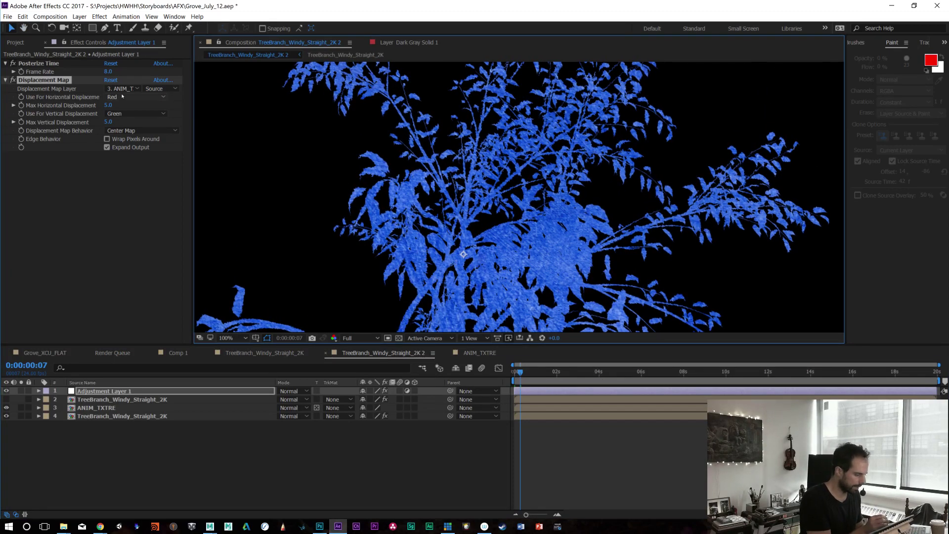
# Step: Set Max Horizontal and Vertical Displacement to 10.0, leaving the map behaviour unchanged
pyautogui.click(108, 105)
pyautogui.write('10')
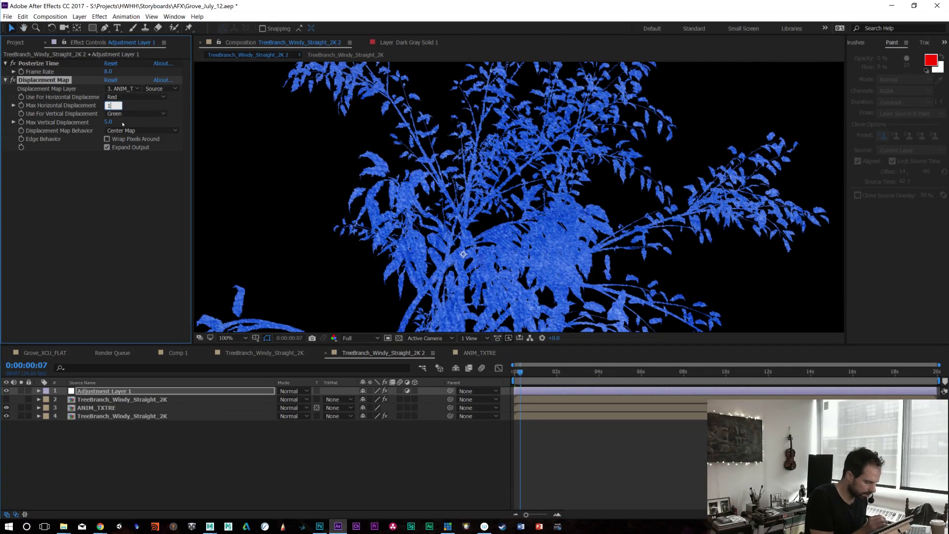
pyautogui.press('Tab')
pyautogui.write('10')
pyautogui.press('Return')
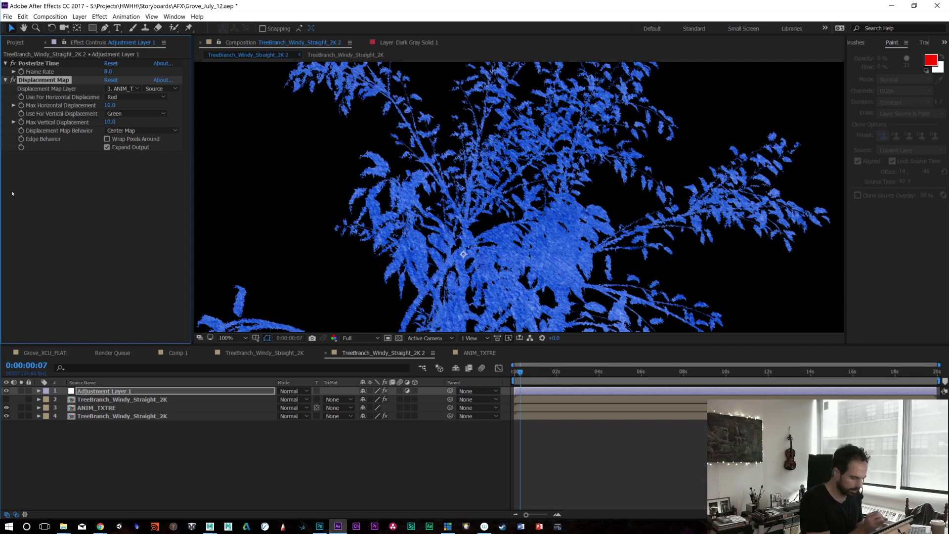
pyautogui.click(140, 131)
pyautogui.click(118, 241)
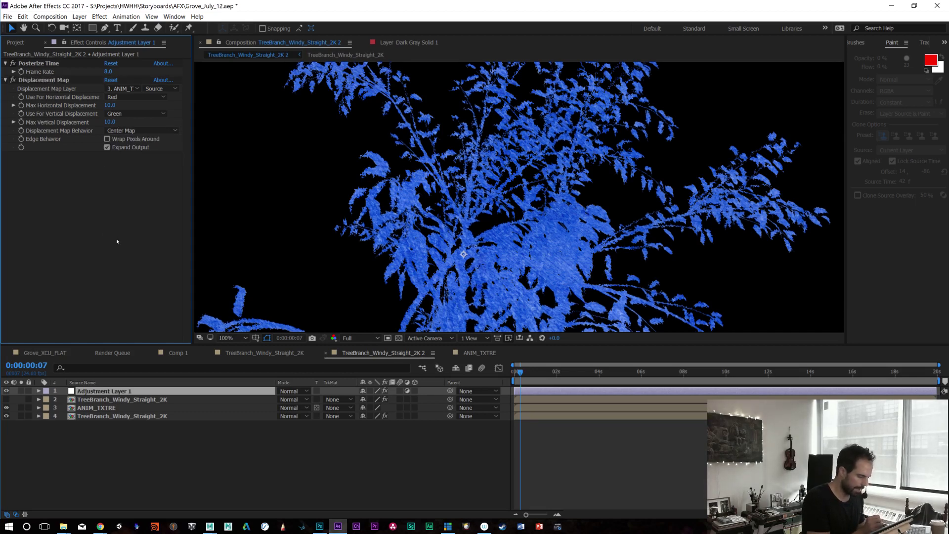
# Step: Preview the displacement from about 3 seconds, then return to the project list
pyautogui.click(106, 147)
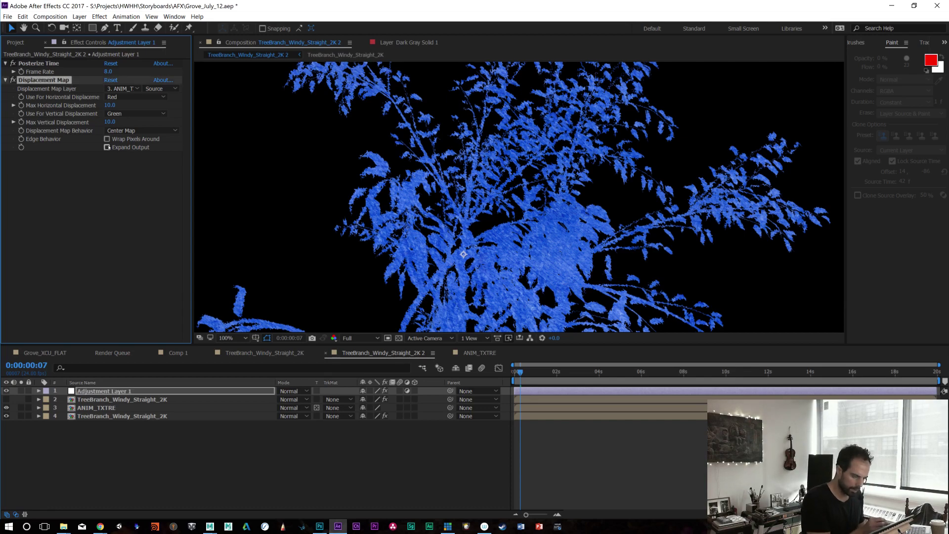
pyautogui.moveTo(539, 377); pyautogui.dragTo(588, 377)
pyautogui.press('space')
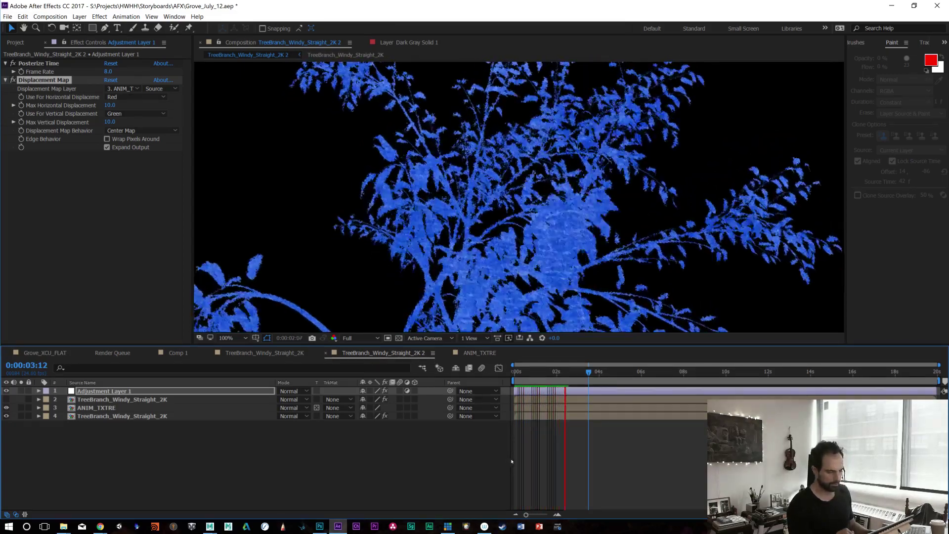
pyautogui.press('space')
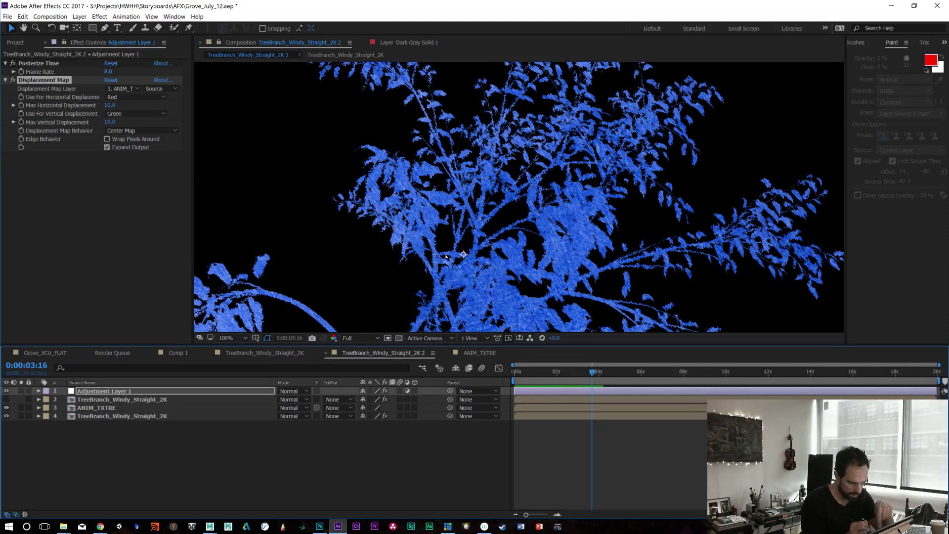
pyautogui.click(23, 44)
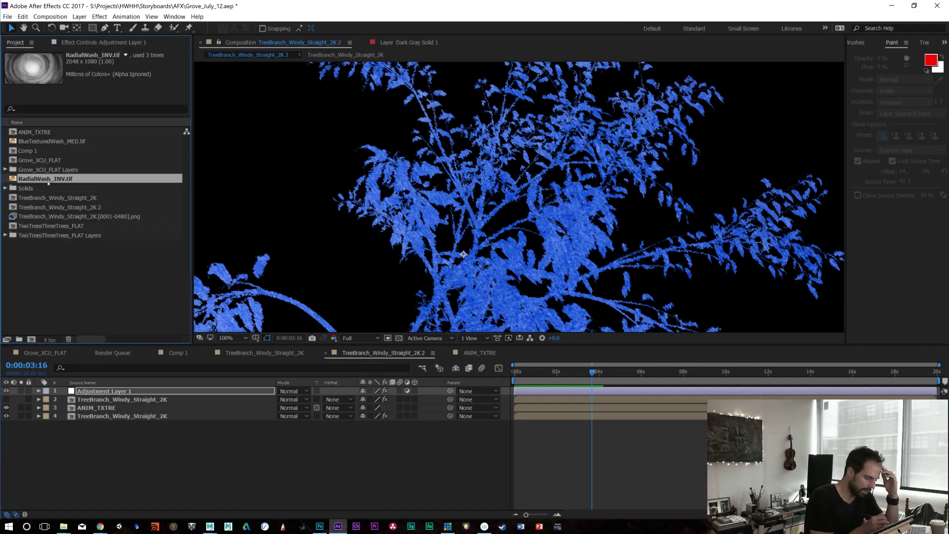
# Step: Create a Textures folder holding ANIM_TXTRE and RadialWash_INV.tif
pyautogui.click(50, 133)
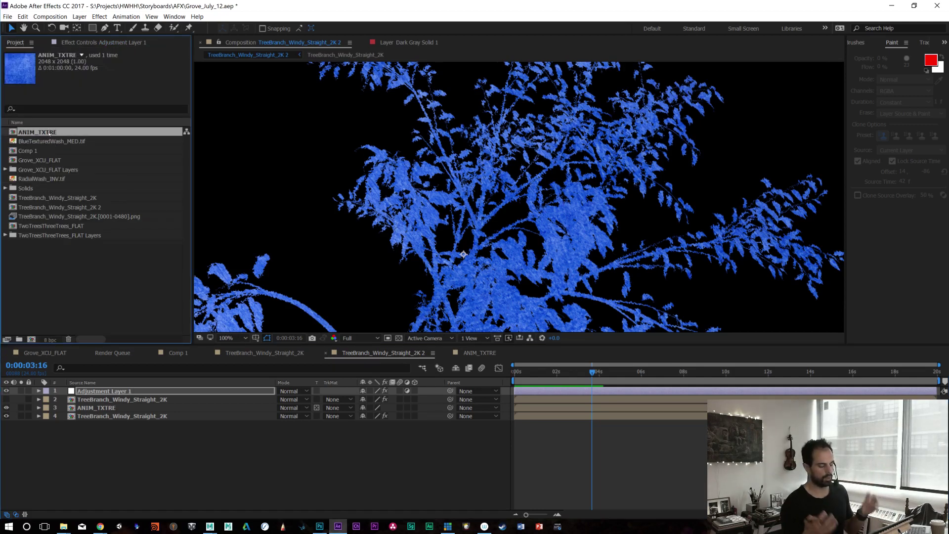
pyautogui.click(96, 408)
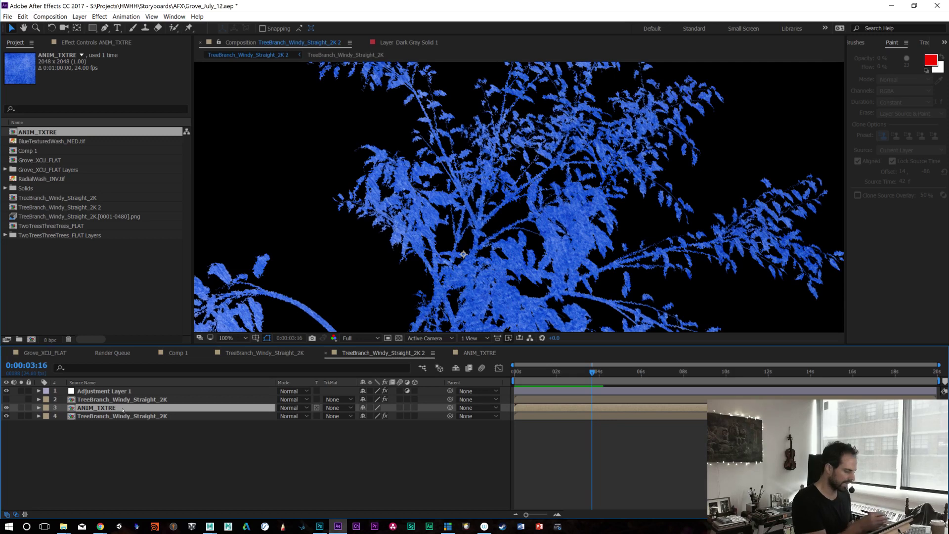
pyautogui.click(59, 280)
pyautogui.click(19, 340)
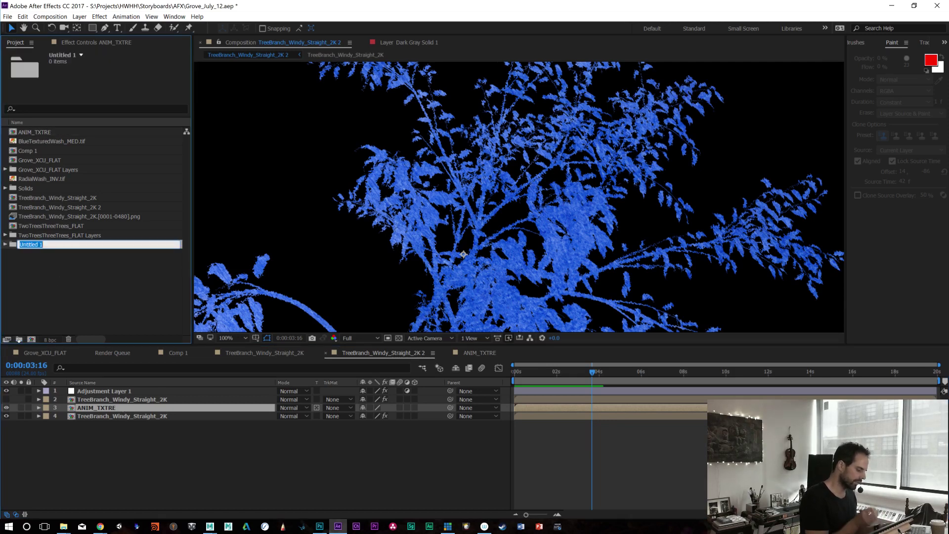
pyautogui.write('Textures')
pyautogui.press('Return')
pyautogui.moveTo(34, 132); pyautogui.dragTo(40, 186)
pyautogui.click(4, 188)
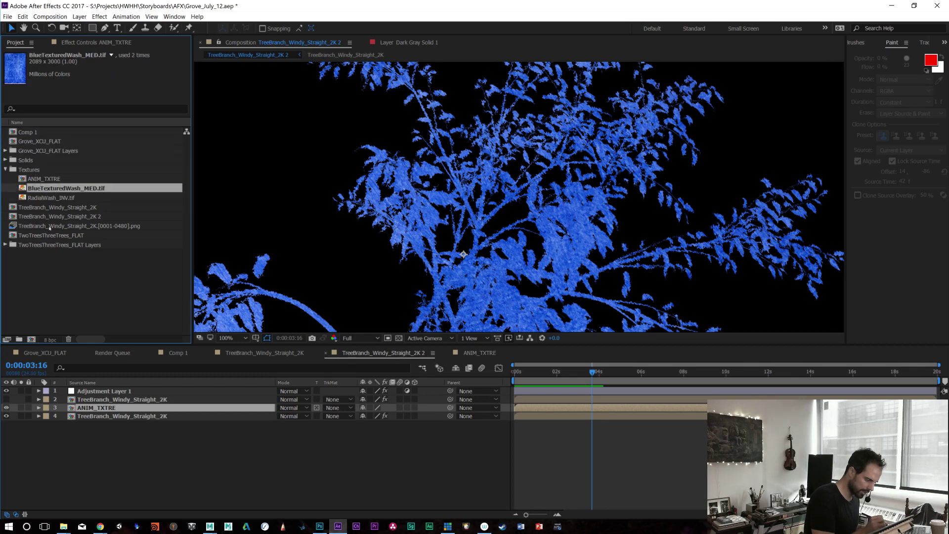
pyautogui.click(21, 170)
pyautogui.click(33, 285)
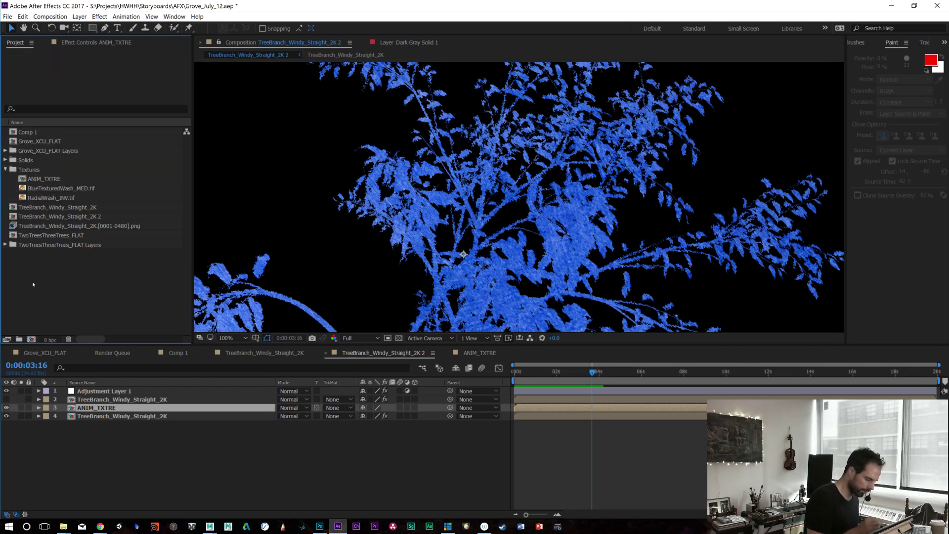
# Step: Create a PFX folder and move the three TreeBranch_Windy_Straight_2K items into it
pyautogui.click(19, 339)
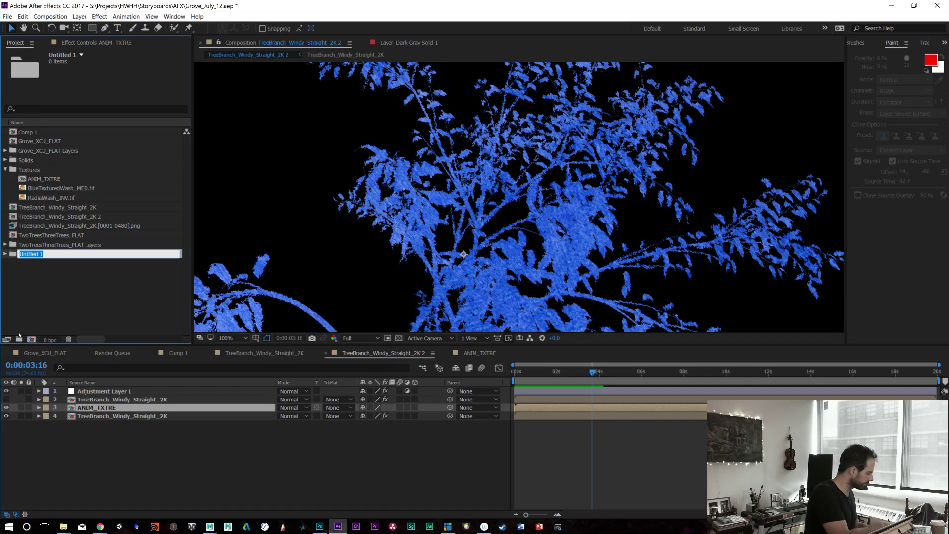
pyautogui.write('P')
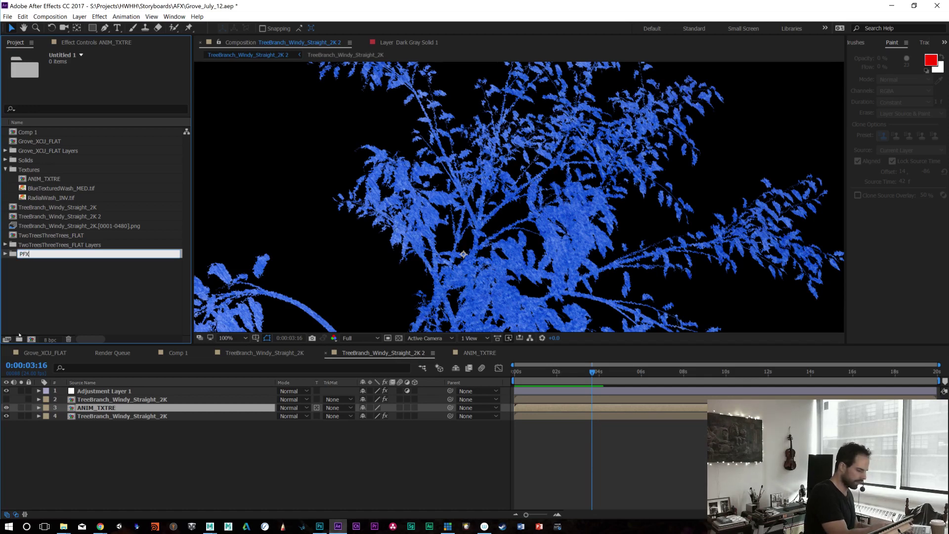
pyautogui.write('FX')
pyautogui.press('Return')
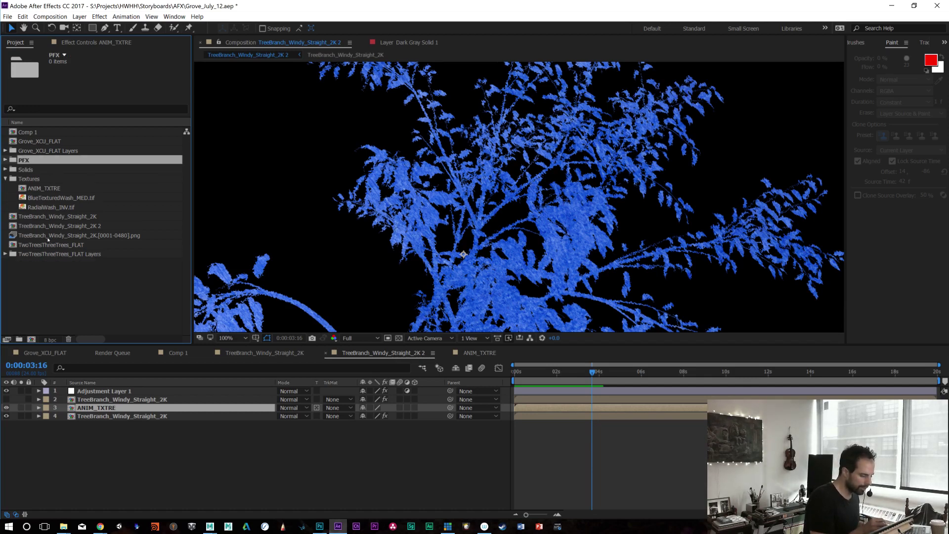
pyautogui.click(48, 236)
pyautogui.keyDown('shift'); pyautogui.click(52, 218); pyautogui.keyUp('shift')
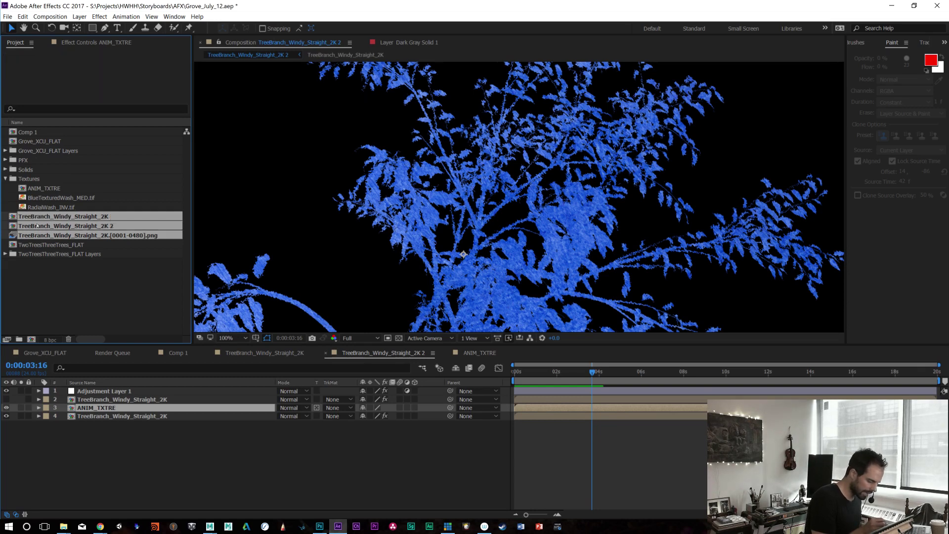
pyautogui.moveTo(44, 188); pyautogui.dragTo(23, 168)
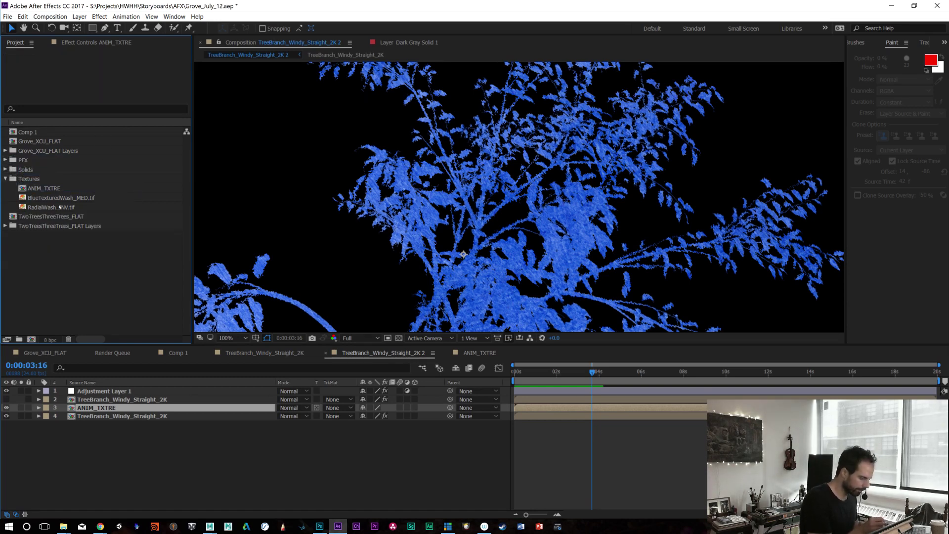
pyautogui.click(6, 159)
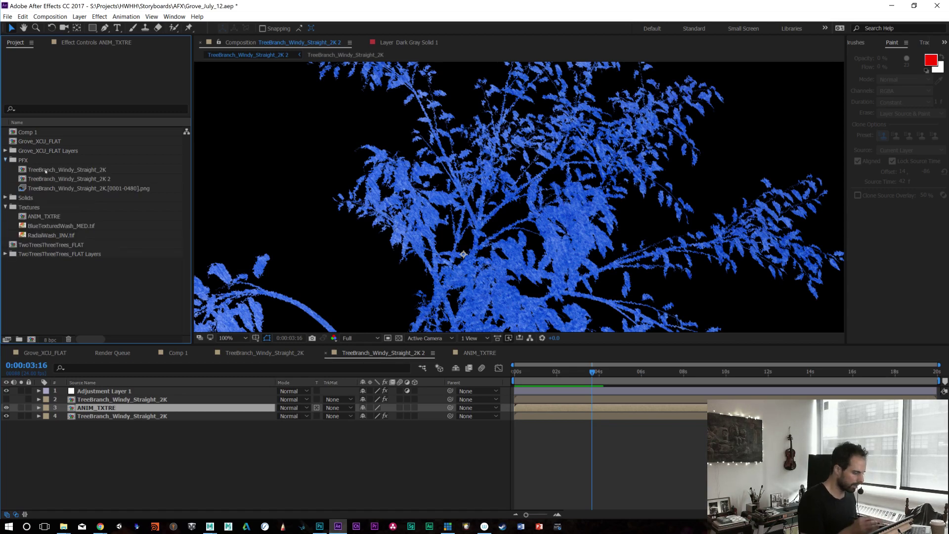
# Step: Duplicate the ANIM_TXTRE comp, rename the copy ANIM_TXTRE_BLUR, and open it
pyautogui.click(52, 217)
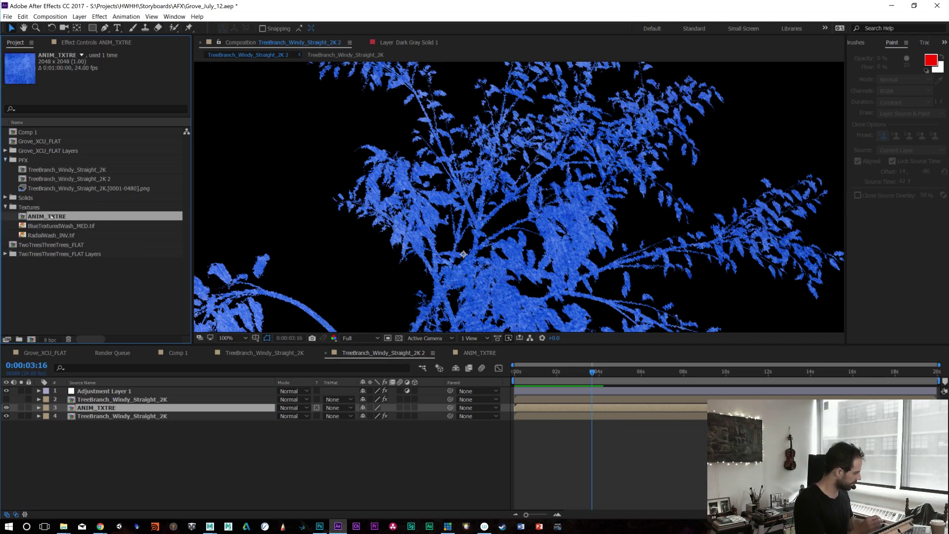
pyautogui.hotkey('ctrl', 'd')
pyautogui.press('Return')
pyautogui.doubleClick(99, 224)
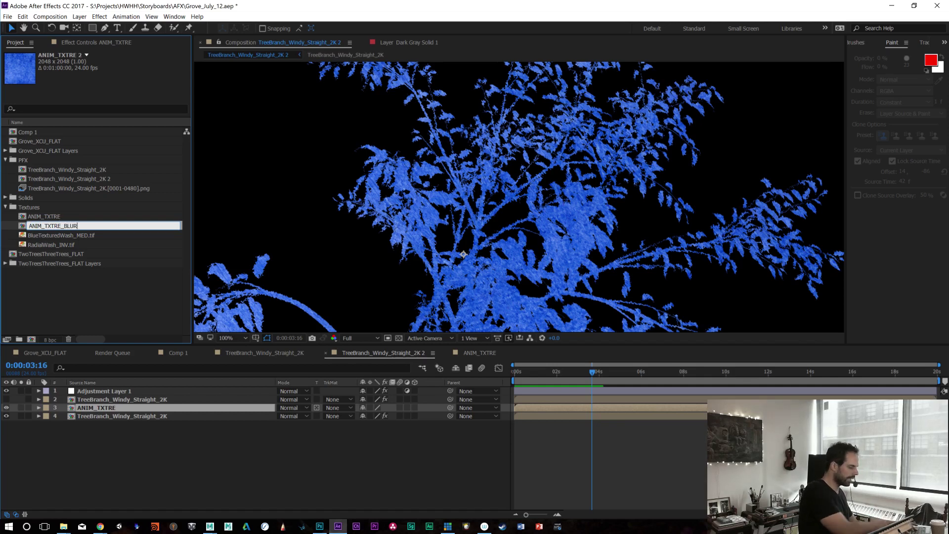
pyautogui.press('Return')
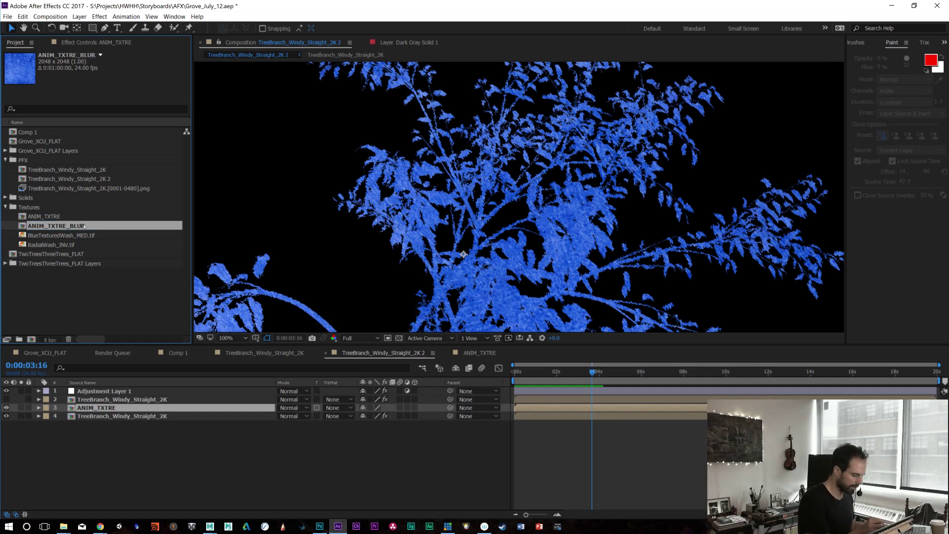
pyautogui.doubleClick(83, 226)
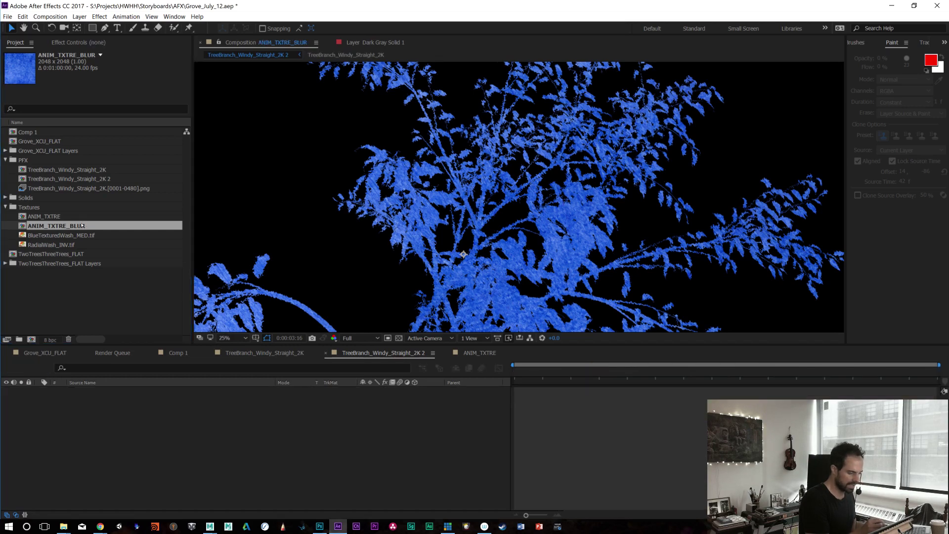
# Step: Add an adjustment layer above BlueTexturedWash with a Gaussian Blur effect
pyautogui.click(539, 375)
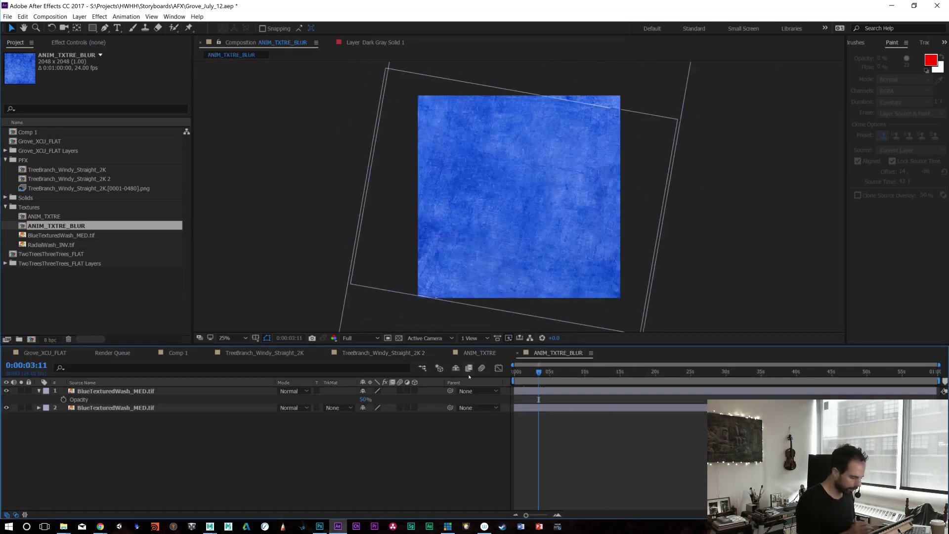
pyautogui.click(100, 391)
pyautogui.hotkey('ctrl', 'alt', 'y')
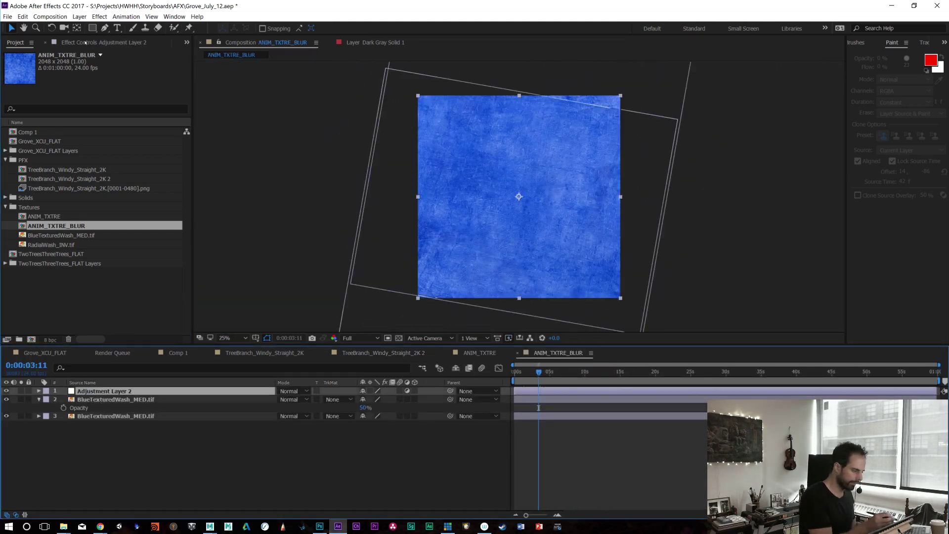
pyautogui.click(85, 42)
pyautogui.rightClick(73, 88)
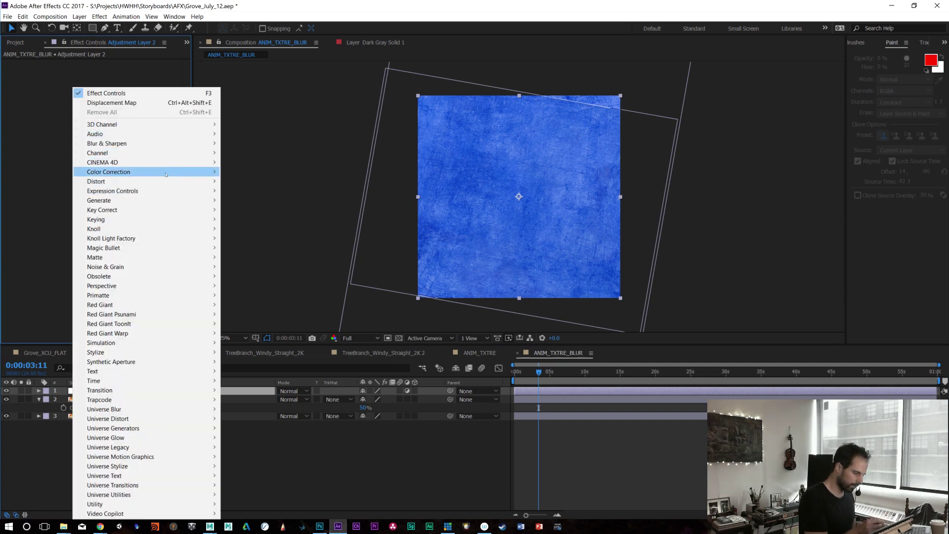
pyautogui.moveTo(177, 143)
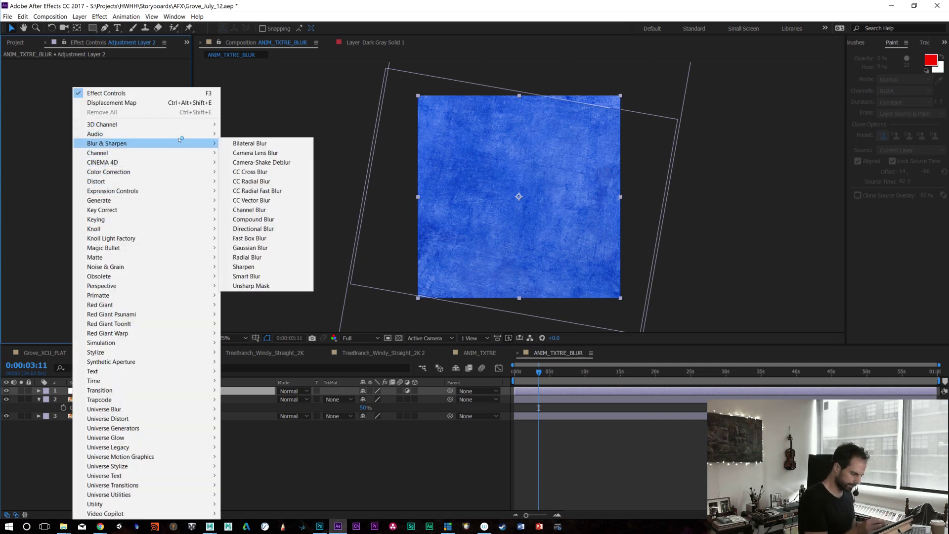
pyautogui.click(270, 248)
# Step: Set Blurriness to 40 and preview the blurred texture around 0:00:23:12
pyautogui.click(111, 72)
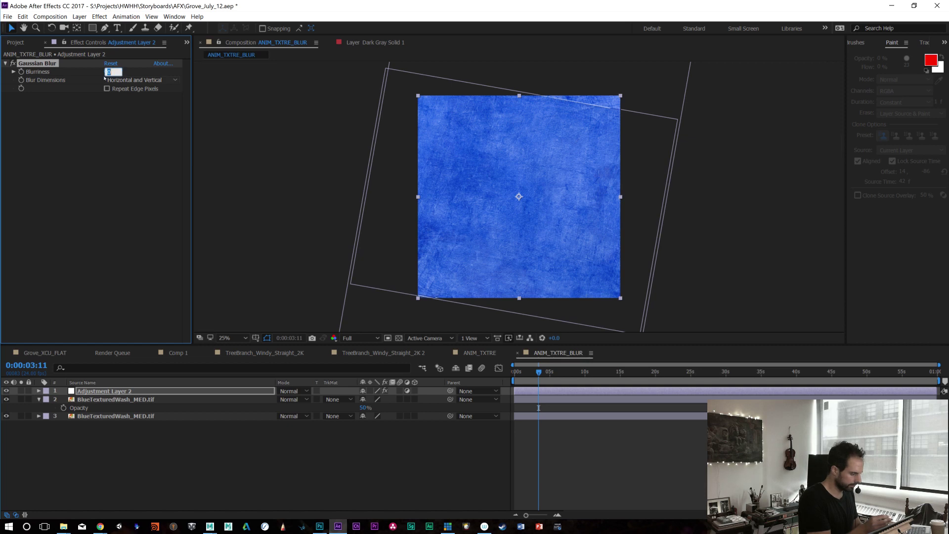
pyautogui.press('Return')
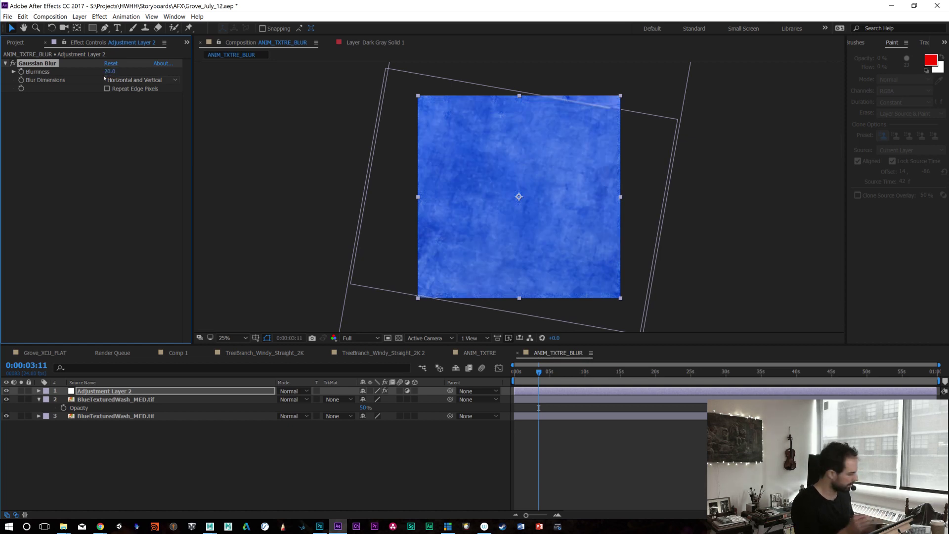
pyautogui.press('.')
pyautogui.press('.')
pyautogui.click(110, 71)
pyautogui.write('40')
pyautogui.press('Return')
pyautogui.moveTo(538, 372); pyautogui.dragTo(678, 377)
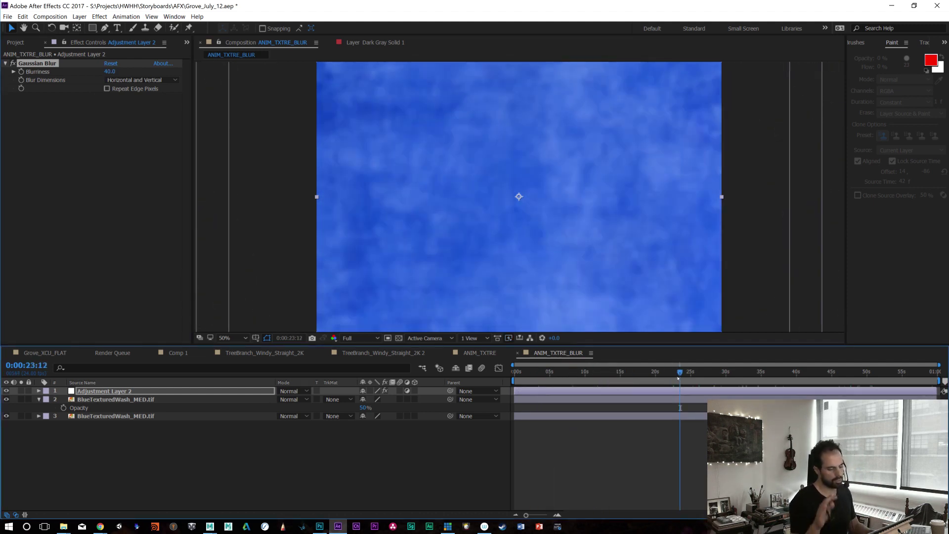
pyautogui.press('space')
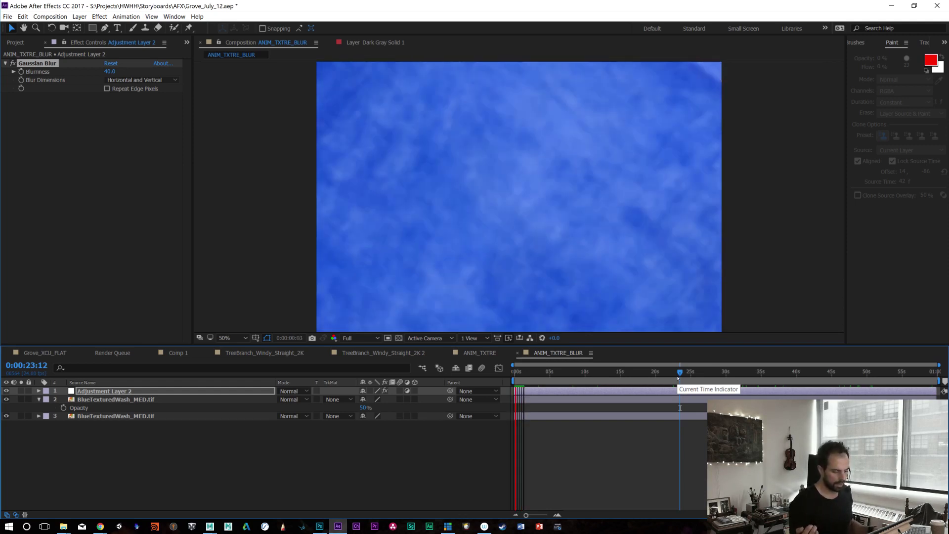
pyautogui.press('space')
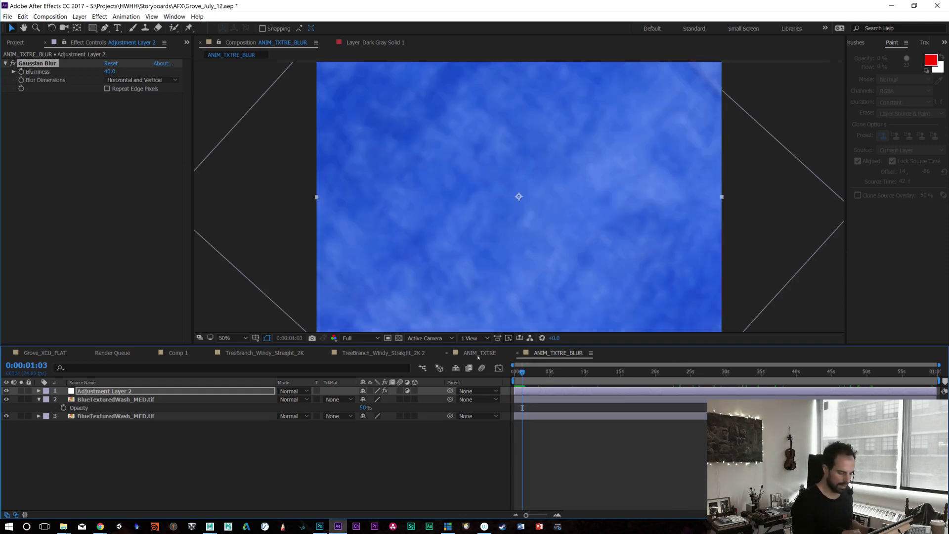
pyautogui.click(383, 352)
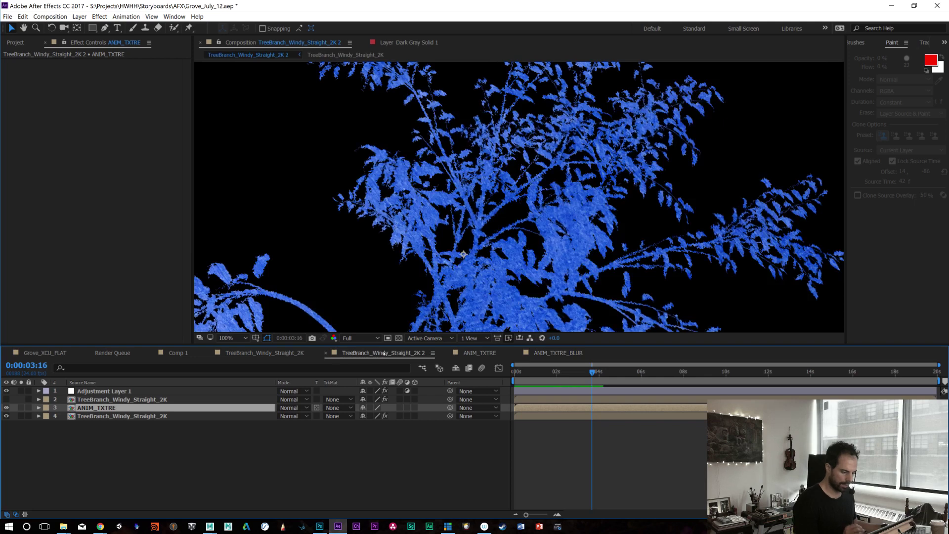
# Step: Add ANIM_TXTRE_BLUR to the tree comp as a hidden layer and make it the Displacement Map source
pyautogui.click(16, 43)
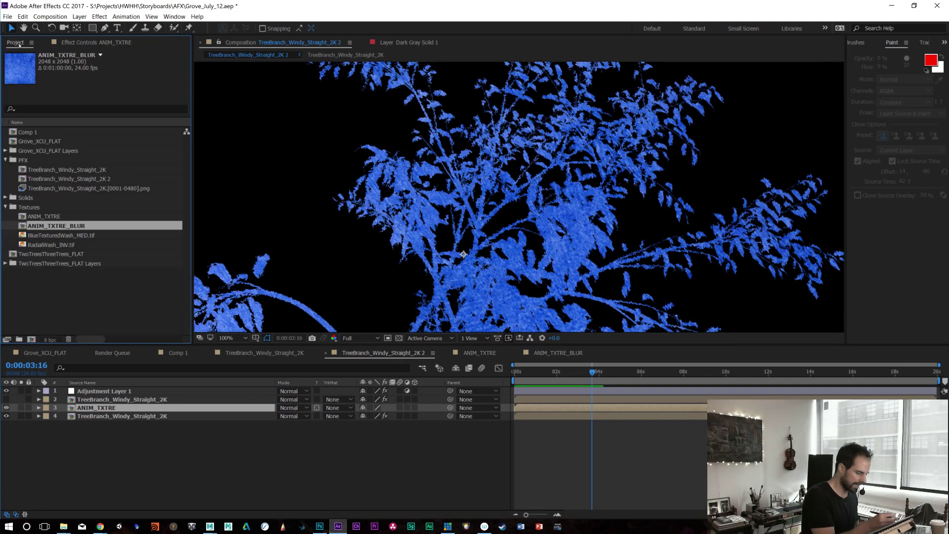
pyautogui.moveTo(73, 228); pyautogui.dragTo(3, 400)
pyautogui.click(6, 399)
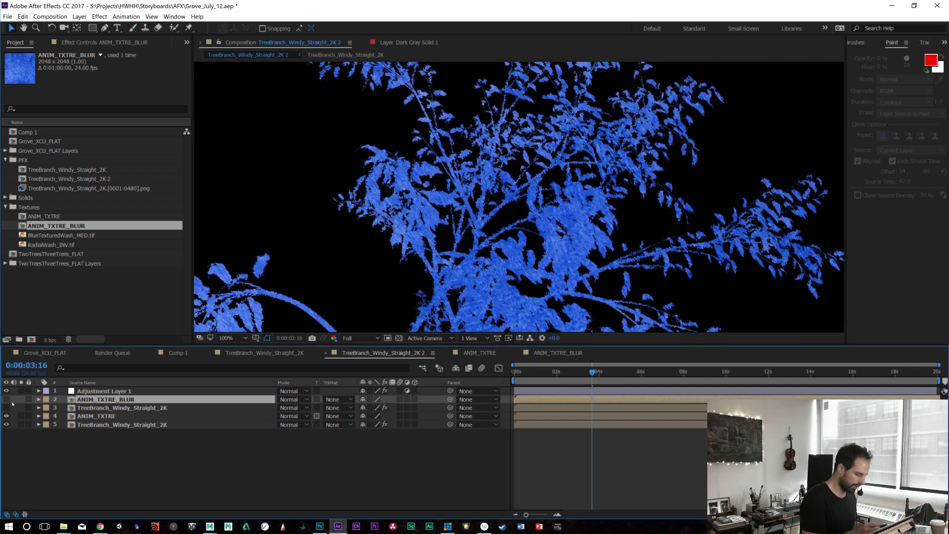
pyautogui.click(101, 416)
pyautogui.click(106, 390)
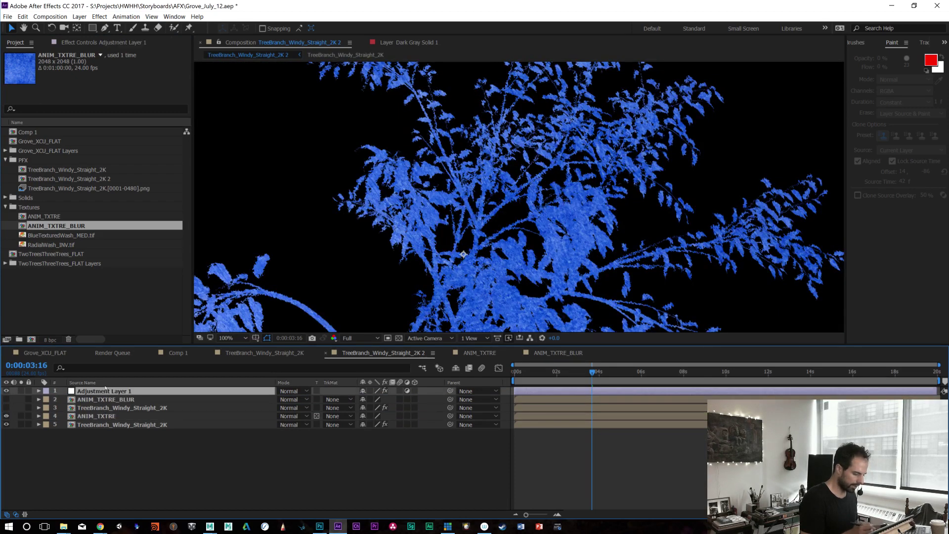
pyautogui.click(82, 44)
pyautogui.click(137, 89)
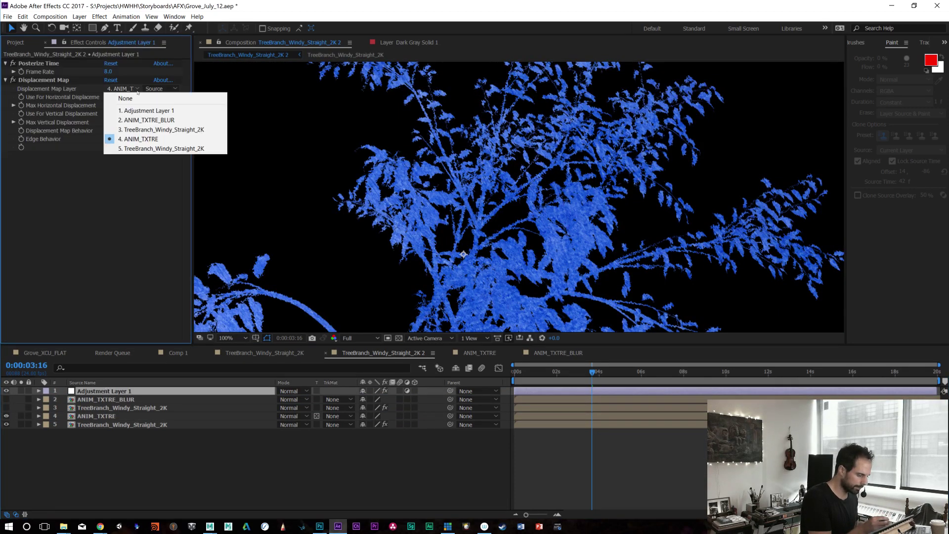
pyautogui.click(143, 120)
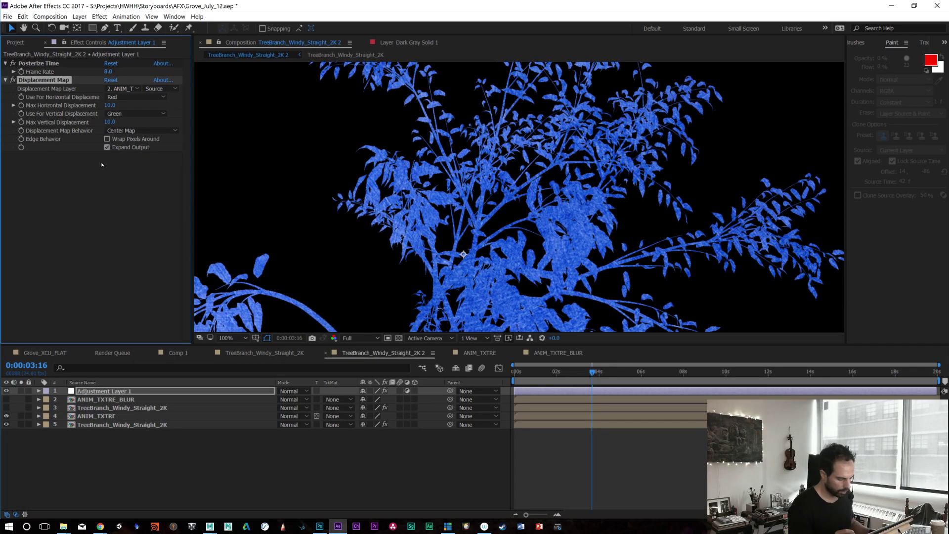
# Step: Move Posterize Time below Displacement Map and preview the displaced branches
pyautogui.press('pageup')
pyautogui.press('pageup')
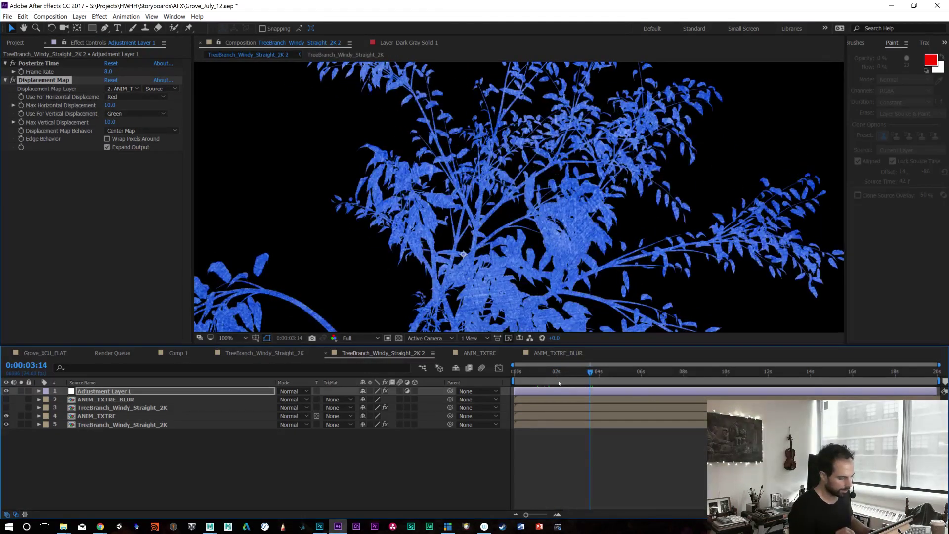
pyautogui.press('space')
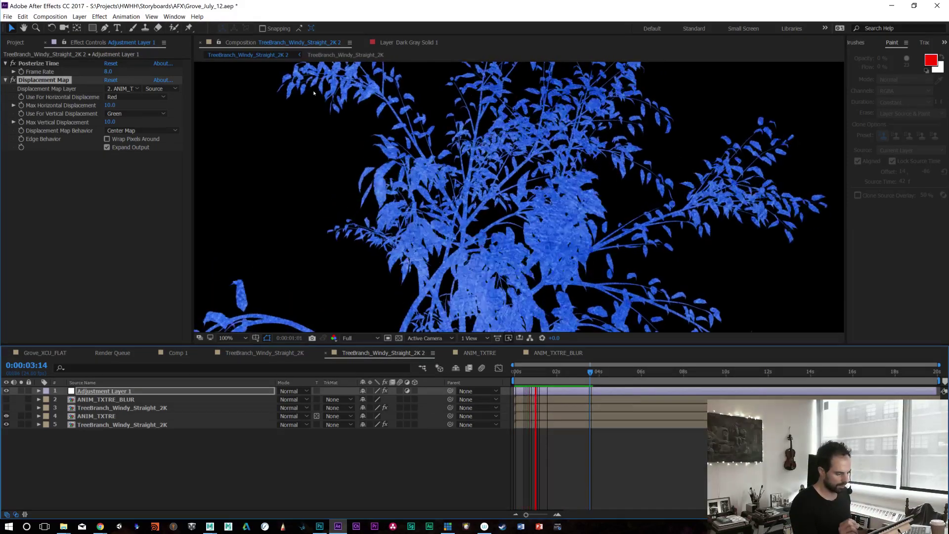
pyautogui.press('space')
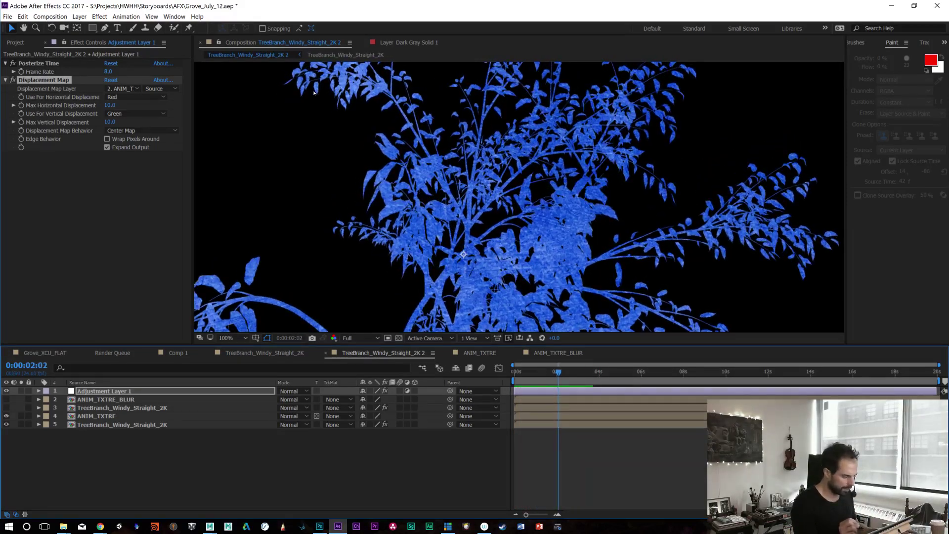
pyautogui.press('pagedown')
pyautogui.press('pagedown')
pyautogui.moveTo(39, 63); pyautogui.dragTo(41, 213)
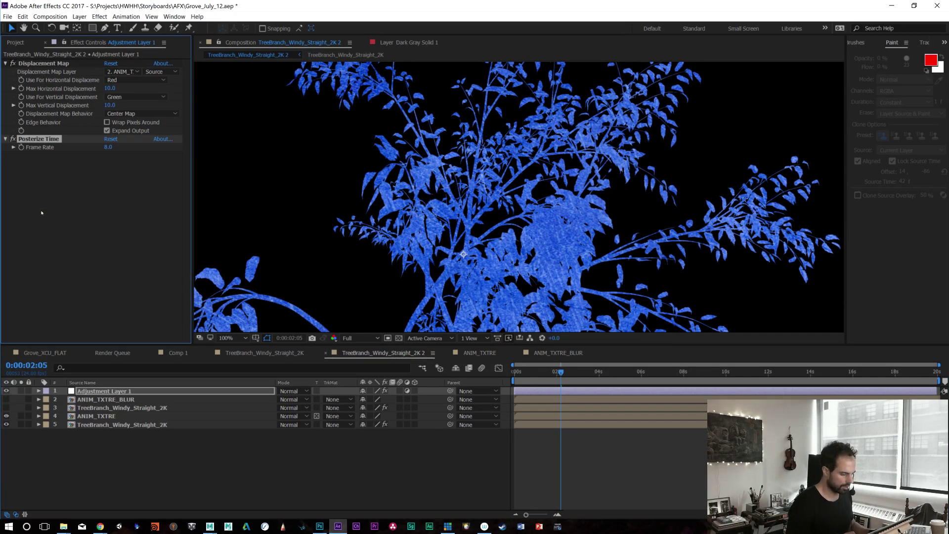
pyautogui.press('space')
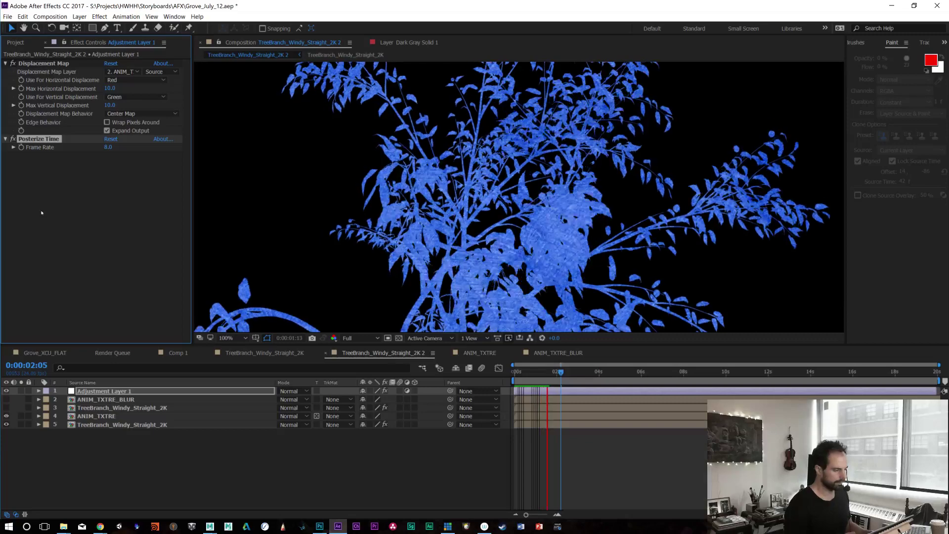
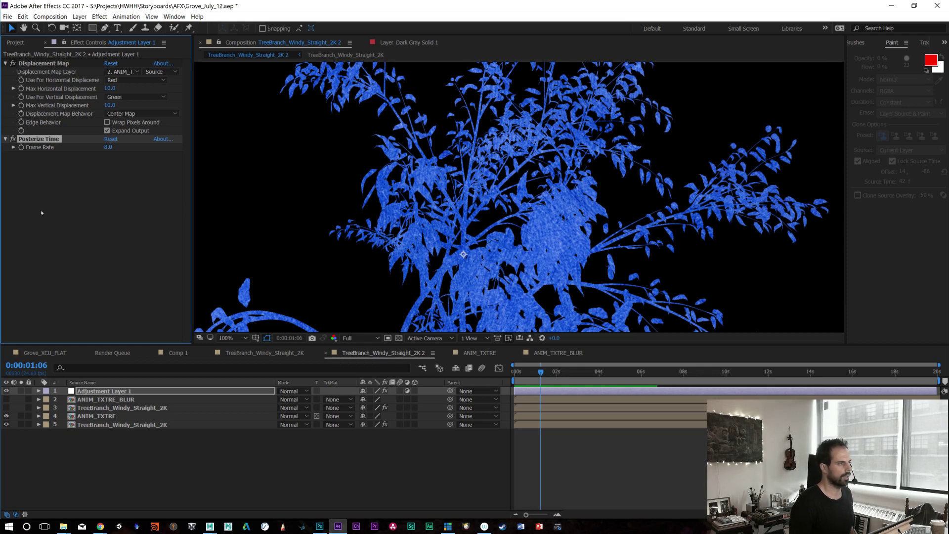
# Step: Keep the ANIM_TXTRE texture inside the branch shapes and preview the full-frame animation
pyautogui.click(316, 416)
pyautogui.click(316, 415)
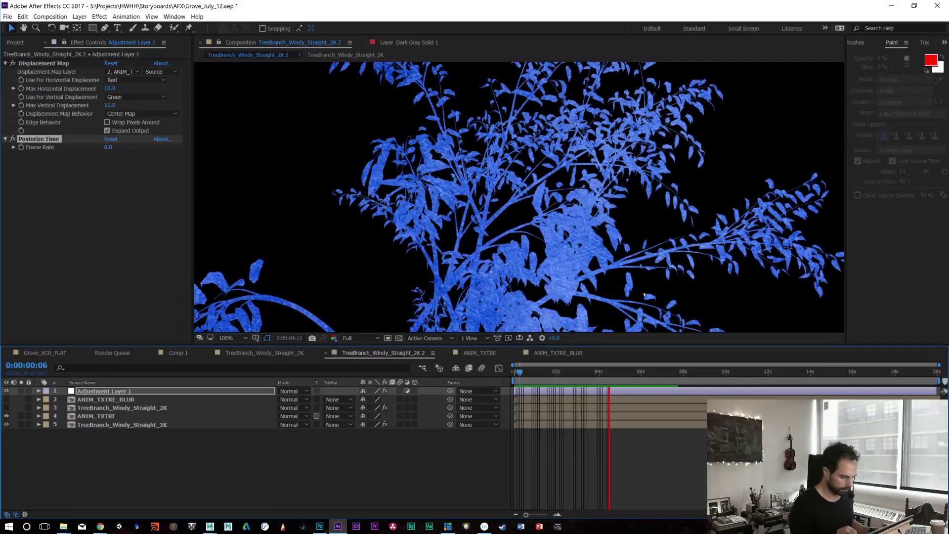
pyautogui.press('space')
pyautogui.press(',')
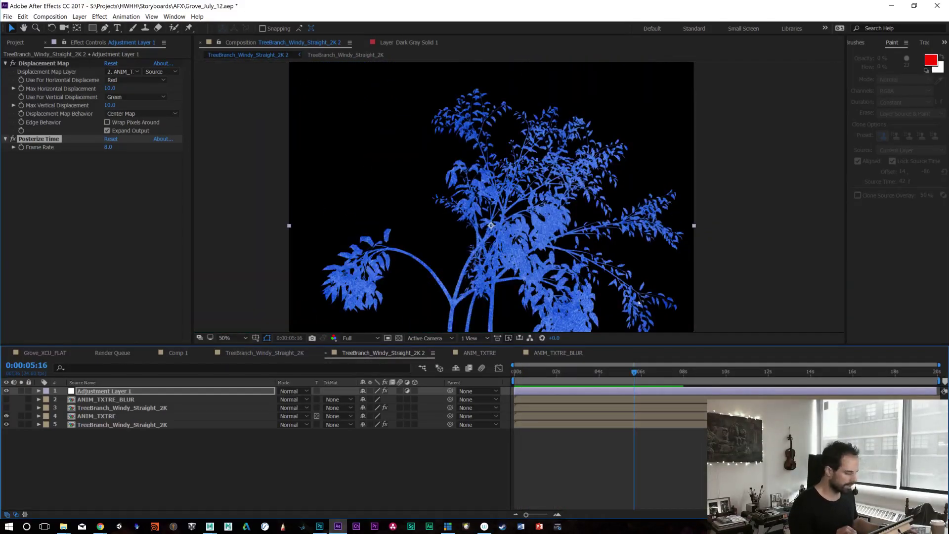
pyautogui.press('space')
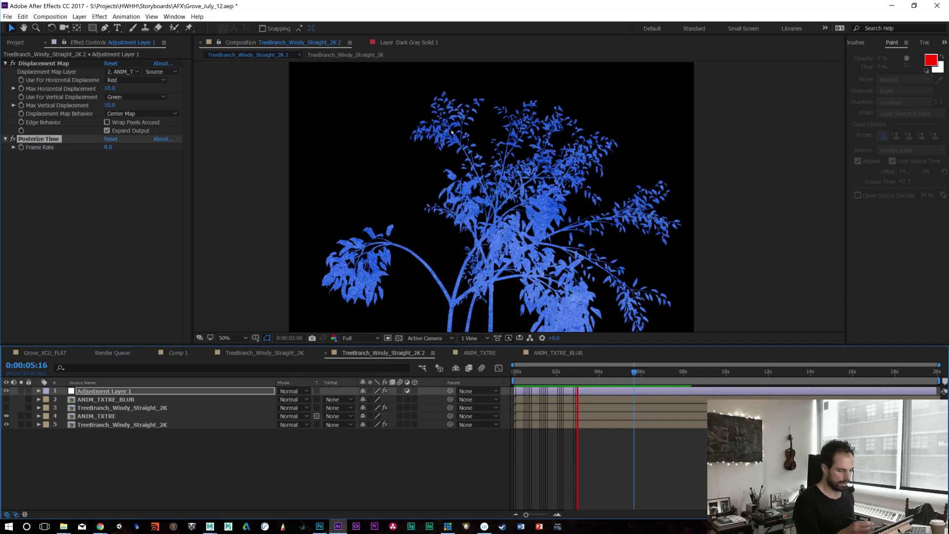
pyautogui.press('space')
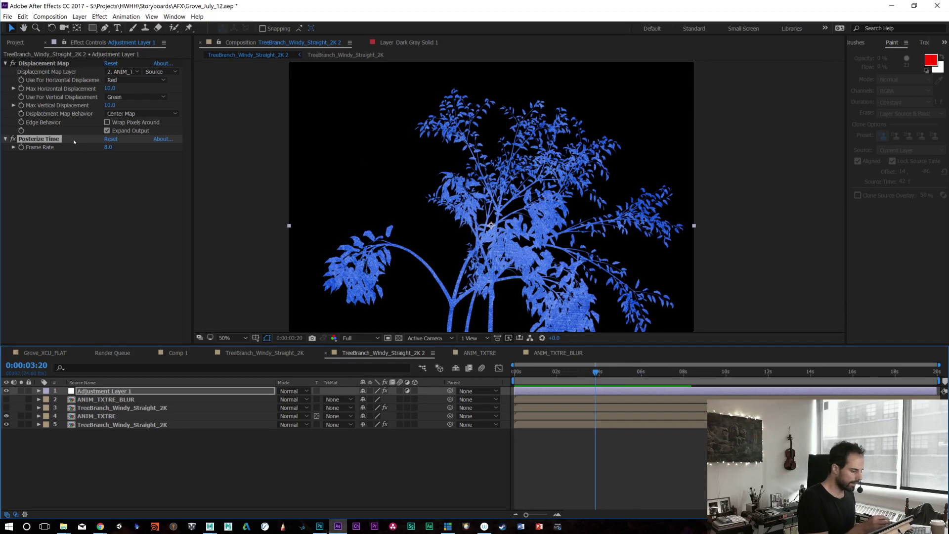
pyautogui.press('.')
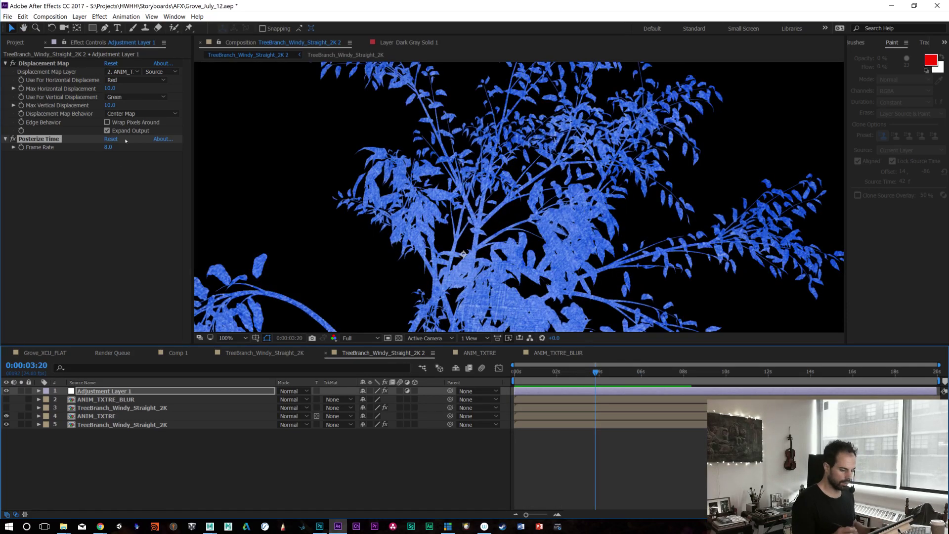
pyautogui.moveTo(528, 375); pyautogui.dragTo(565, 377)
# Step: Lower ANIM_TXTRE_BLUR's Gaussian Blur Blurriness to 20 and preview TreeBranch_Windy_Straight_2K 2
pyautogui.click(547, 354)
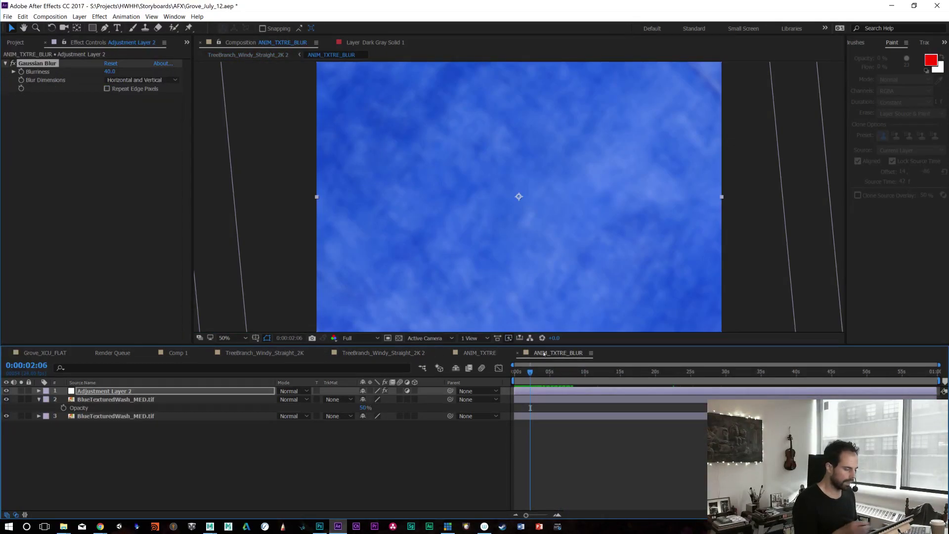
pyautogui.click(110, 71)
pyautogui.write('20')
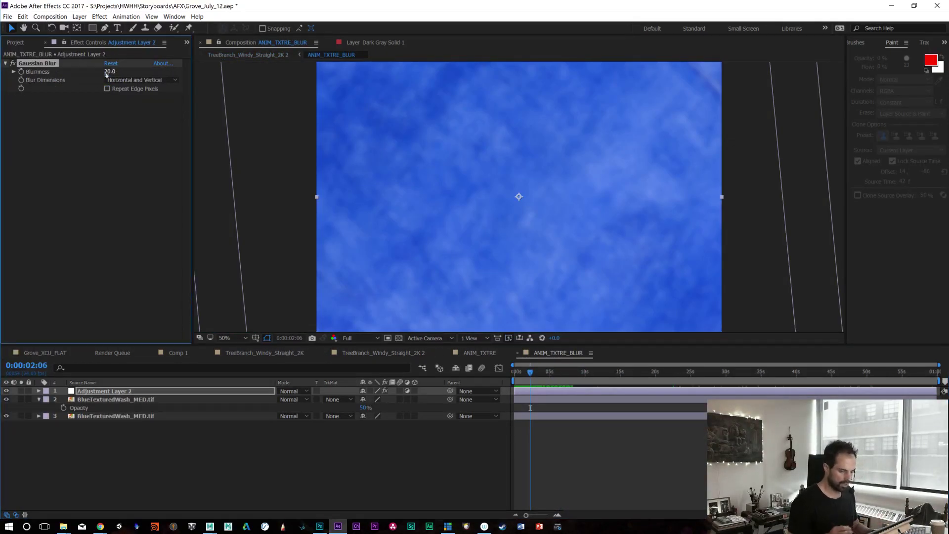
pyautogui.press('Return')
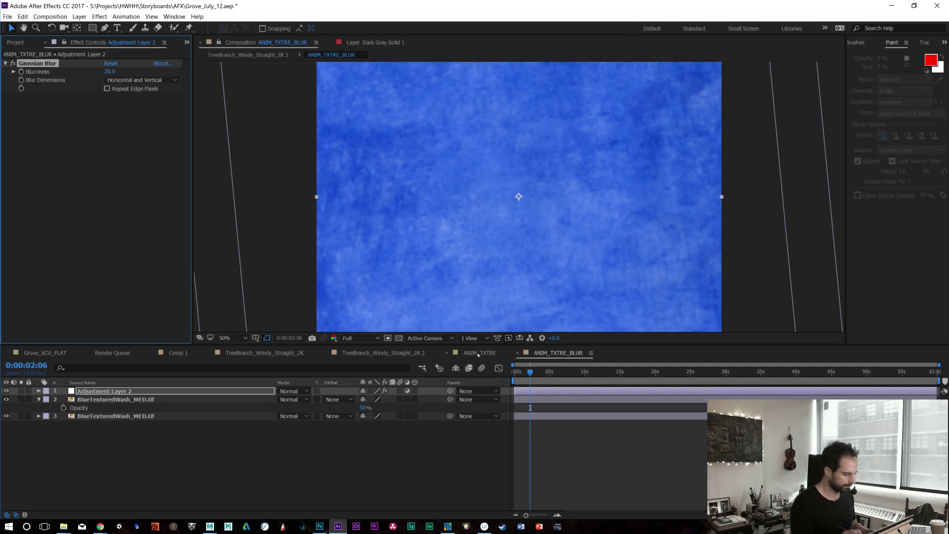
pyautogui.click(381, 353)
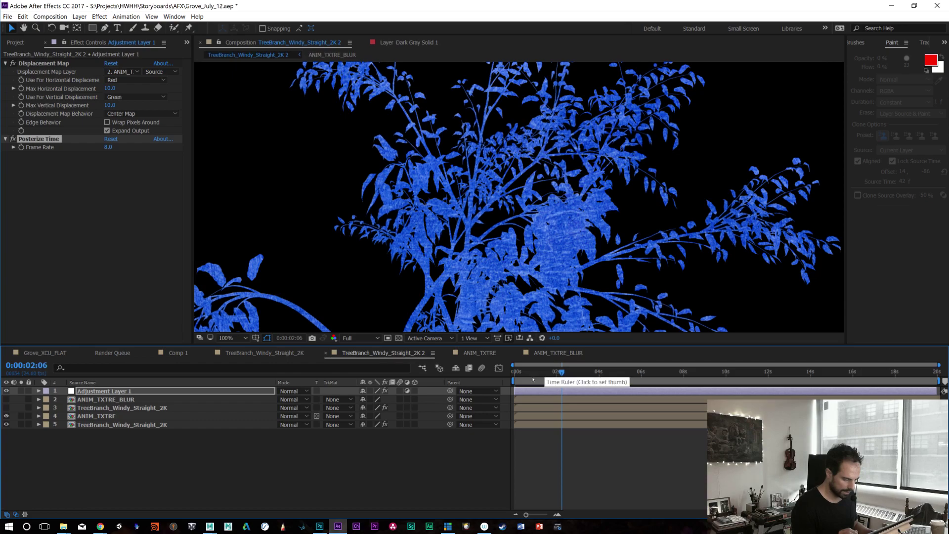
pyautogui.press('space')
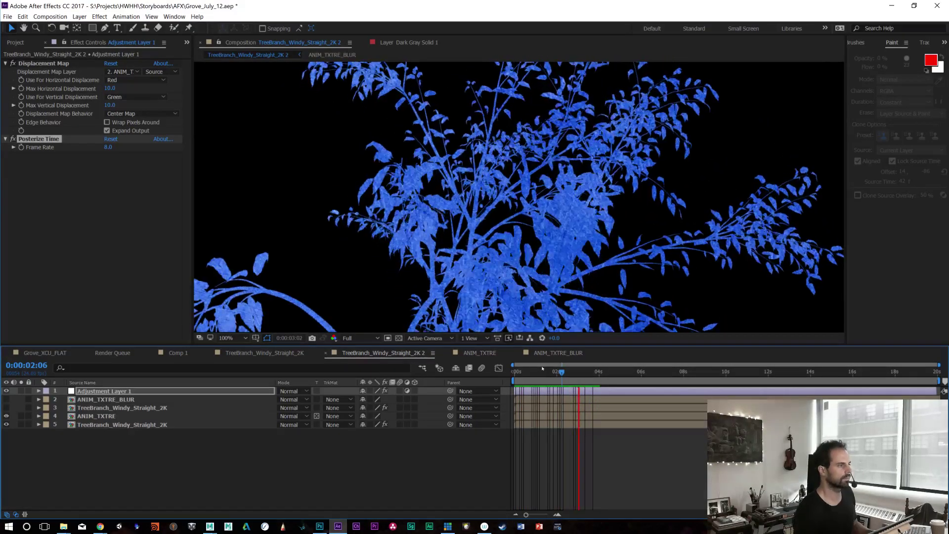
pyautogui.click(518, 371)
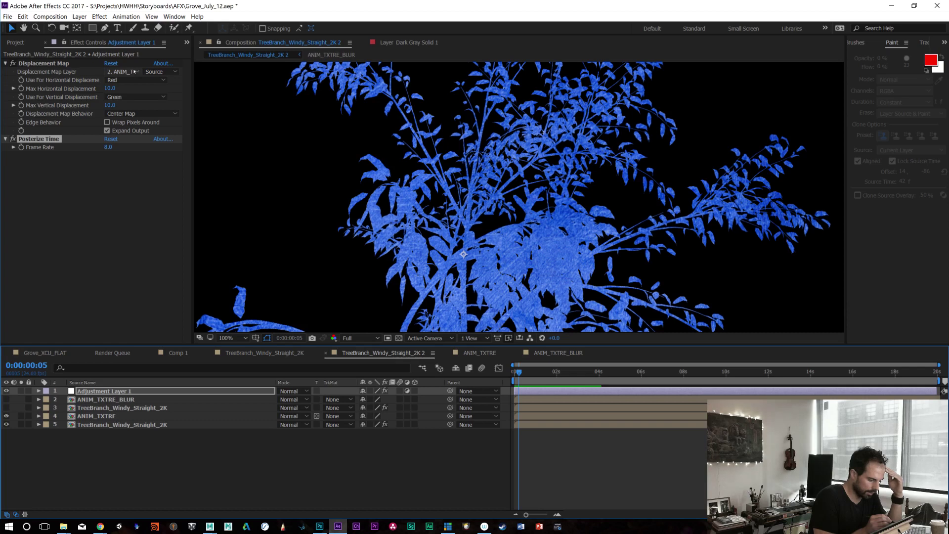
pyautogui.click(134, 72)
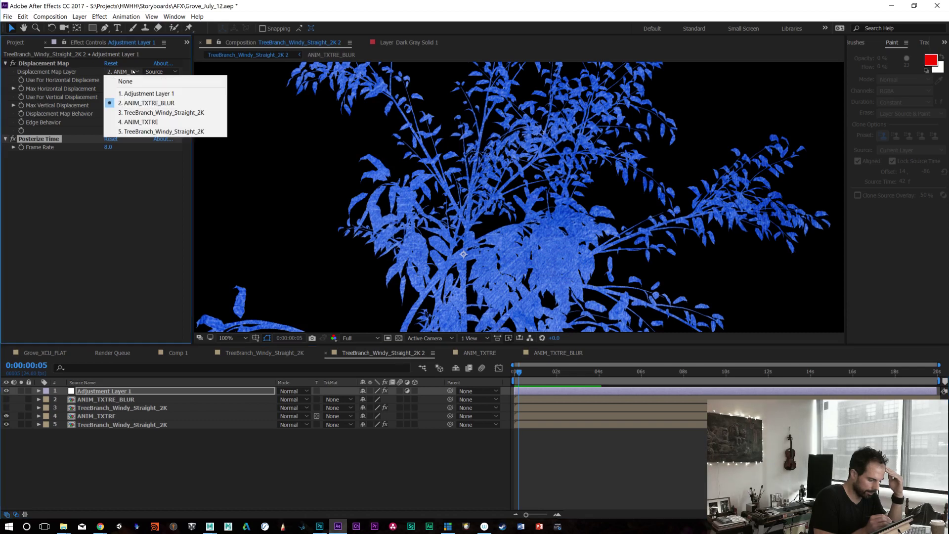
pyautogui.click(159, 103)
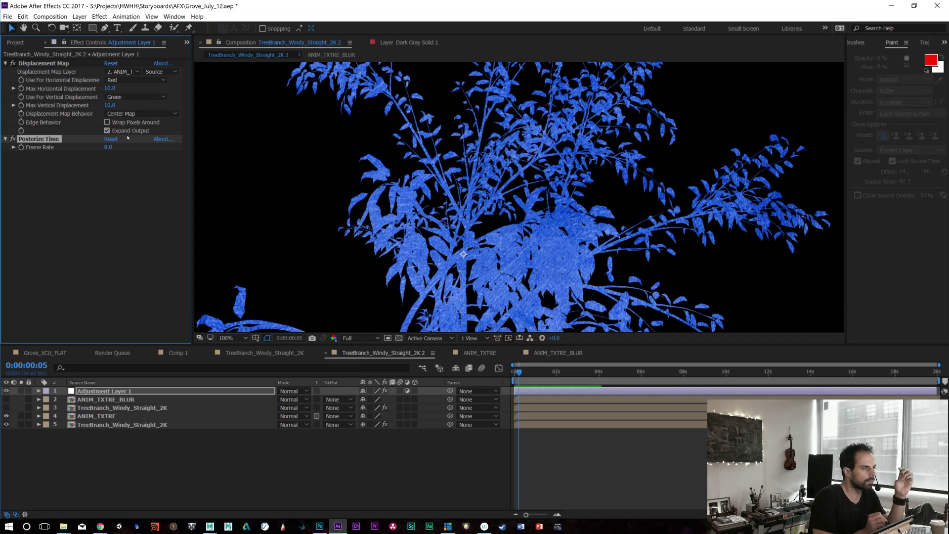
pyautogui.click(104, 390)
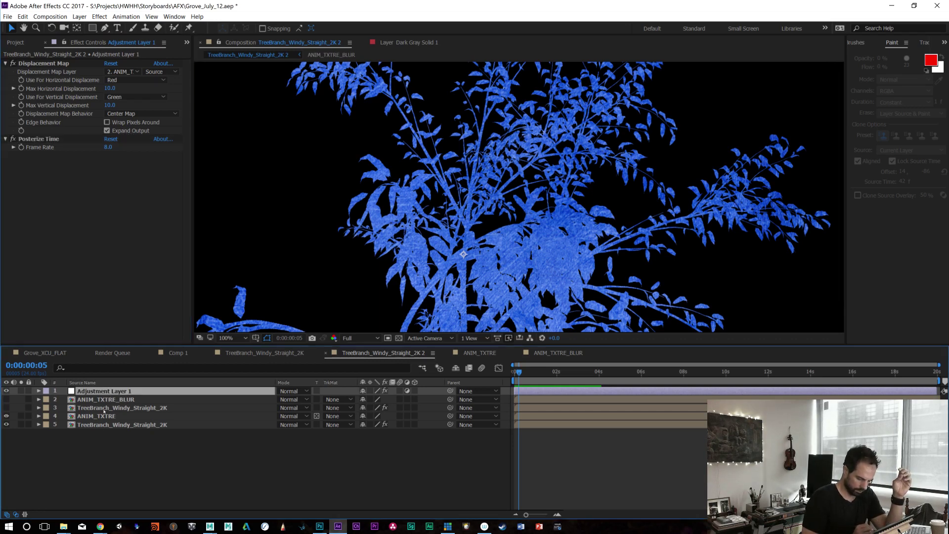
pyautogui.click(118, 399)
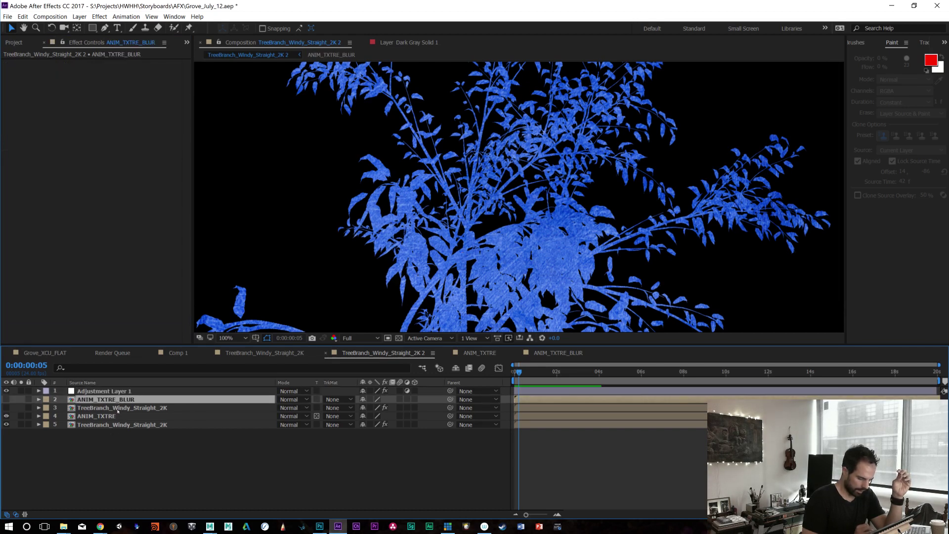
pyautogui.click(120, 410)
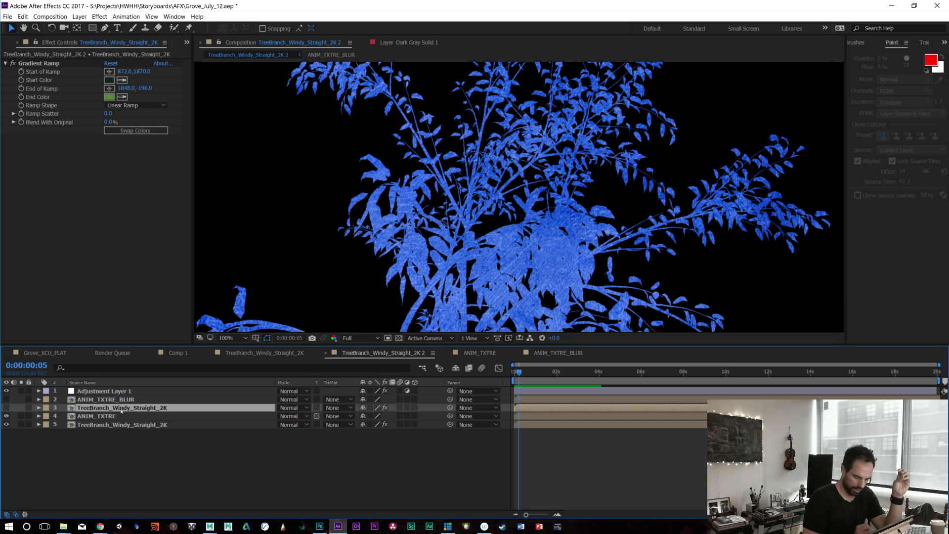
pyautogui.click(100, 399)
pyautogui.hotkey('ctrl', 'Up')
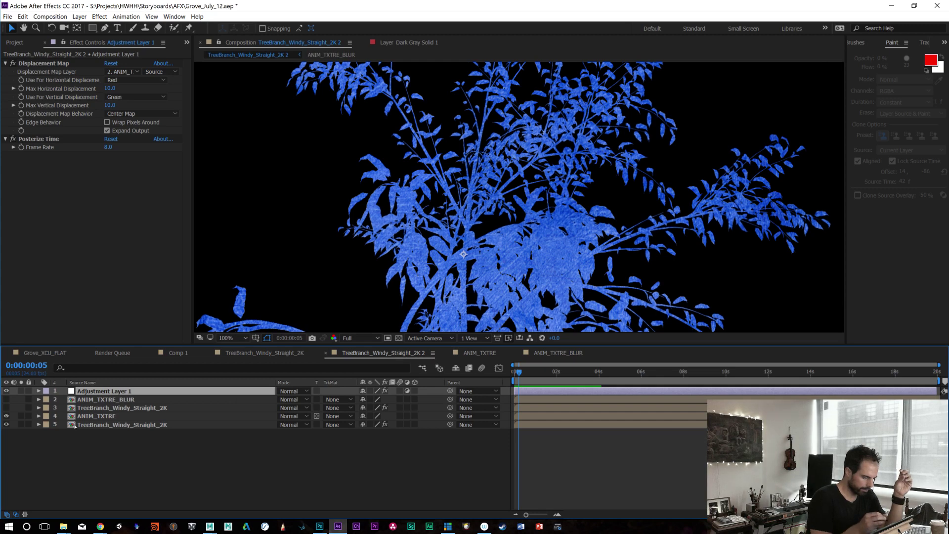
pyautogui.click(175, 72)
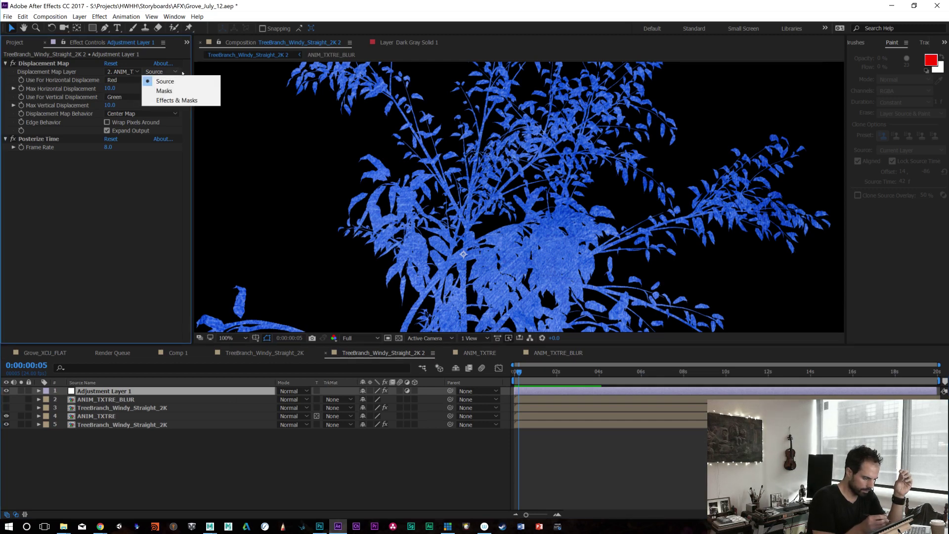
pyautogui.click(189, 100)
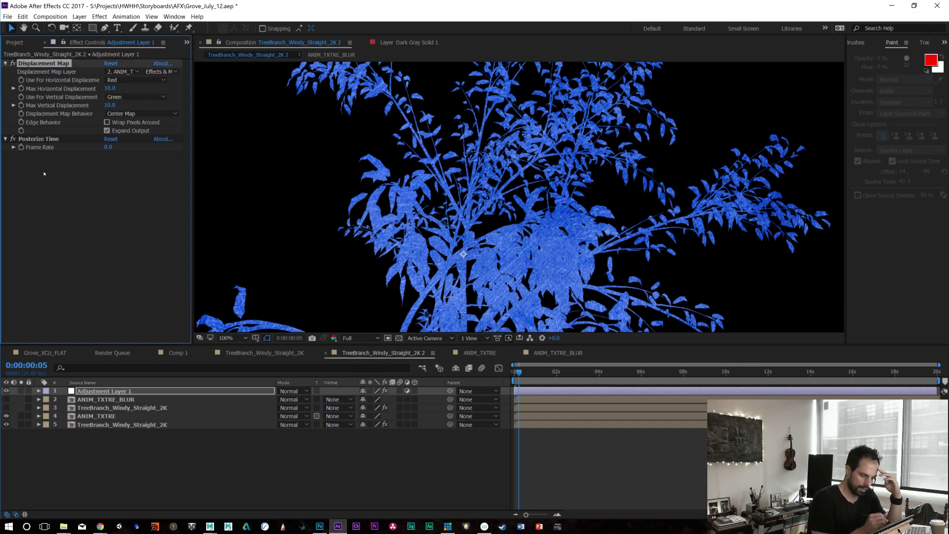
pyautogui.click(155, 73)
pyautogui.click(156, 81)
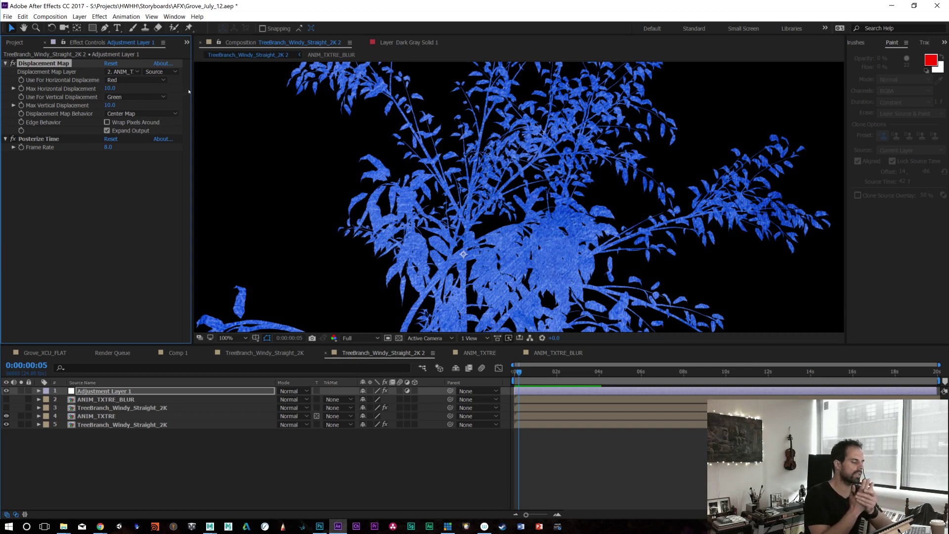
pyautogui.click(196, 449)
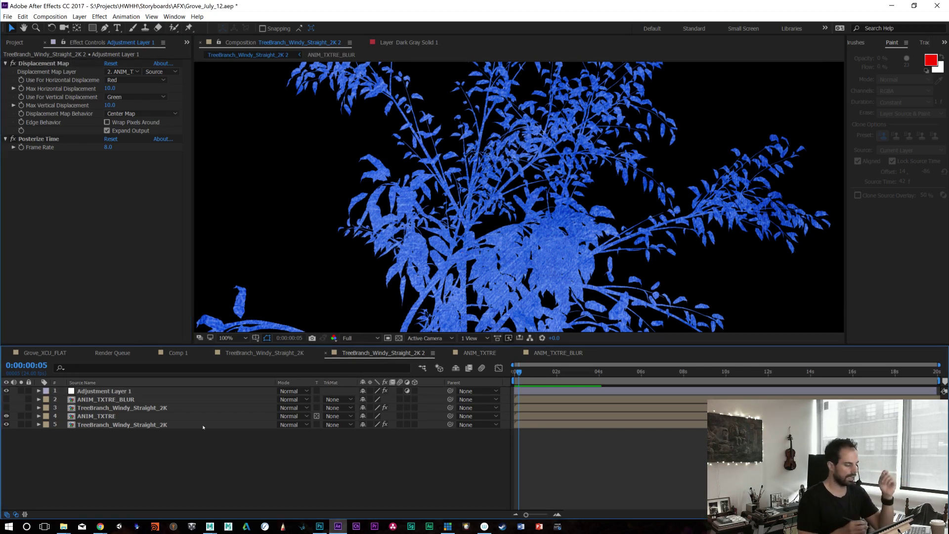
pyautogui.click(125, 399)
pyautogui.click(118, 408)
pyautogui.click(118, 401)
pyautogui.click(116, 409)
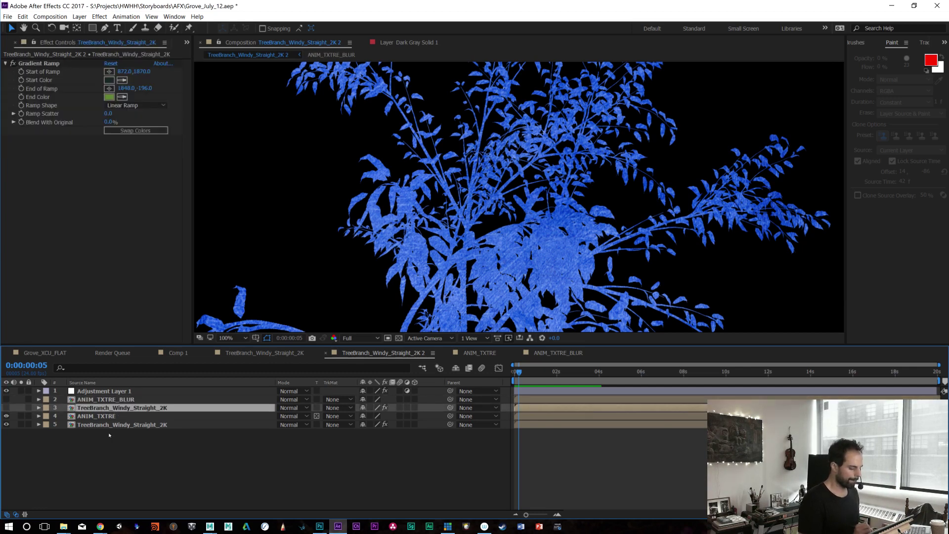
pyautogui.click(111, 416)
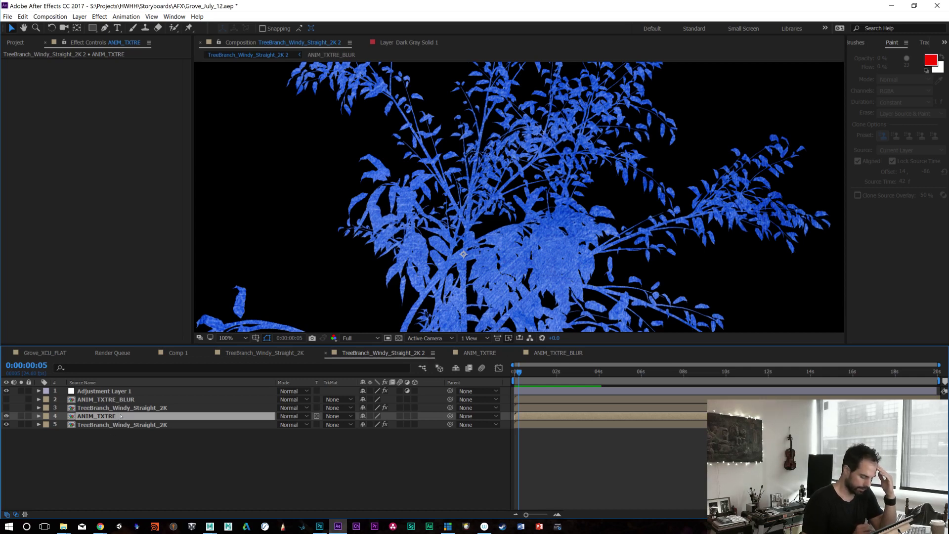
pyautogui.hotkey('ctrl', 'Up')
pyautogui.press('space')
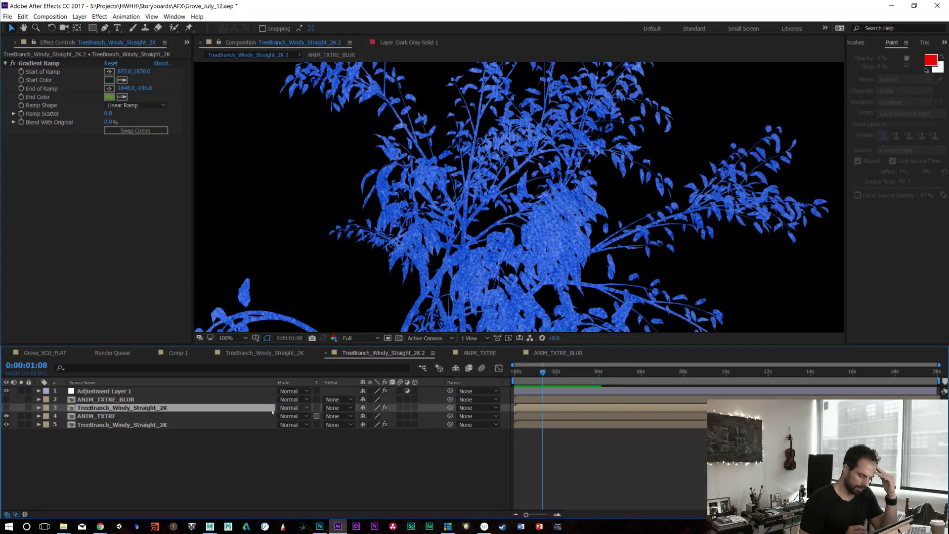
pyautogui.click(95, 417)
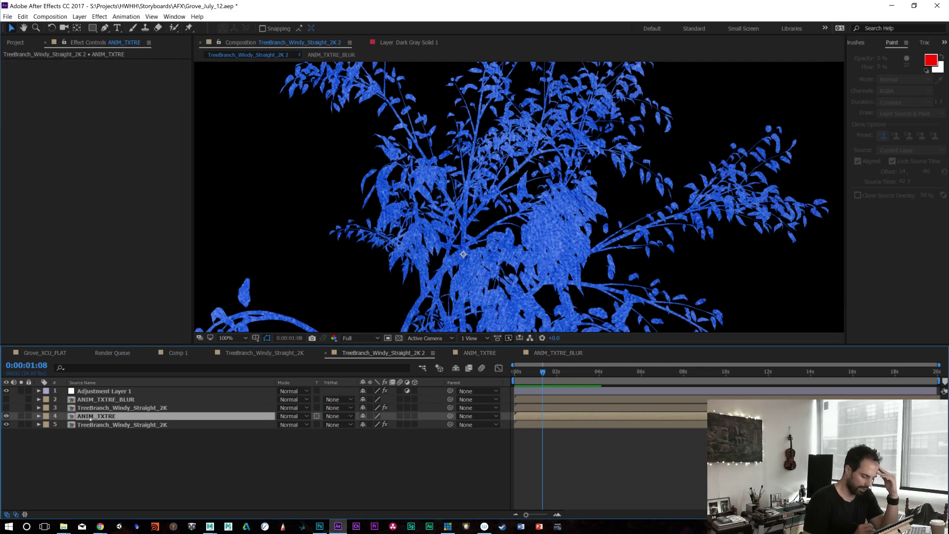
# Step: Check ANIM_TXTRE_BLUR's Gaussian Blur and apply the same 20 blur to the ANIM_TXTRE layer
pyautogui.click(557, 352)
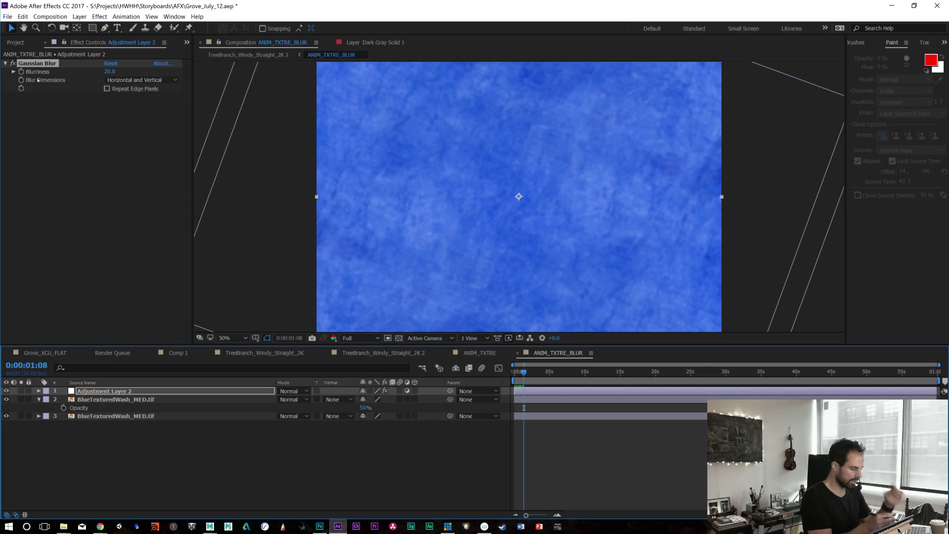
pyautogui.click(45, 63)
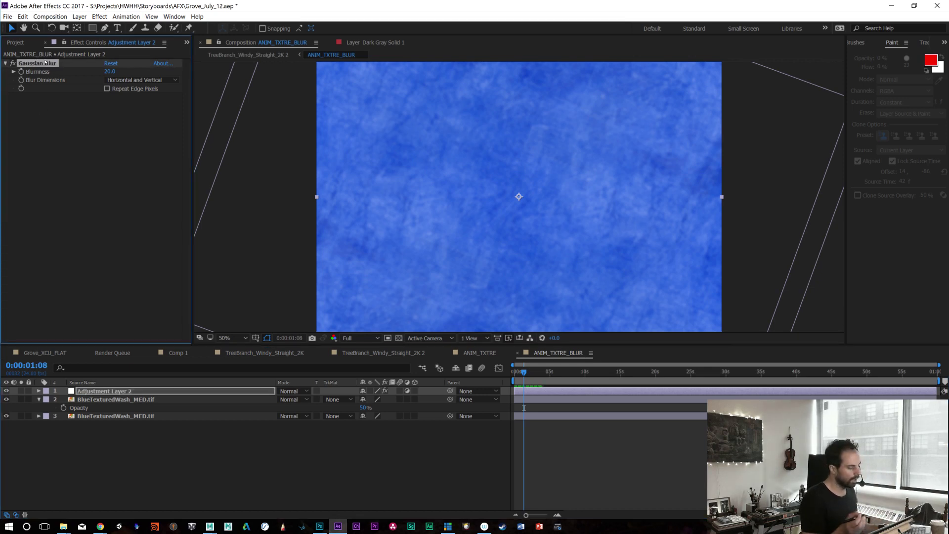
pyautogui.click(479, 353)
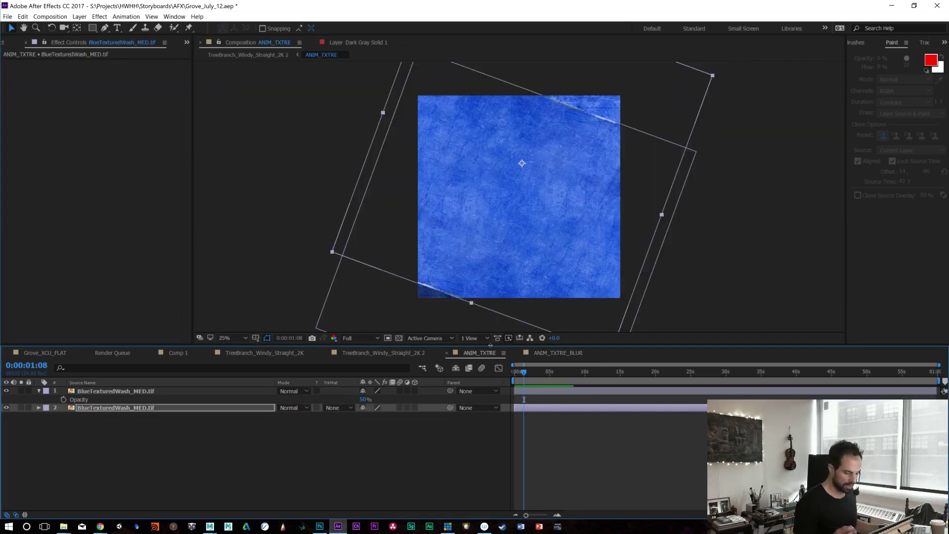
pyautogui.click(390, 354)
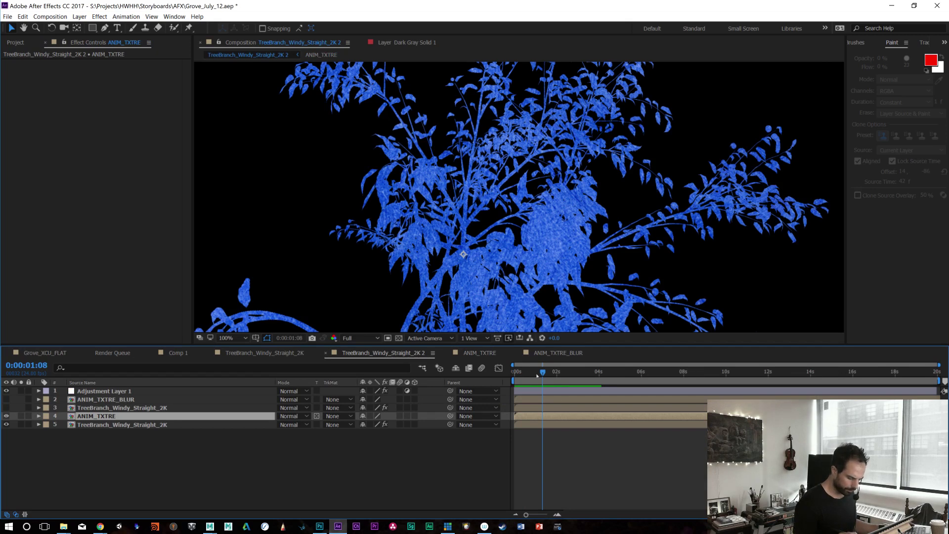
pyautogui.click(528, 374)
pyautogui.hotkey('ctrl', 'alt', 'shift', 'e')
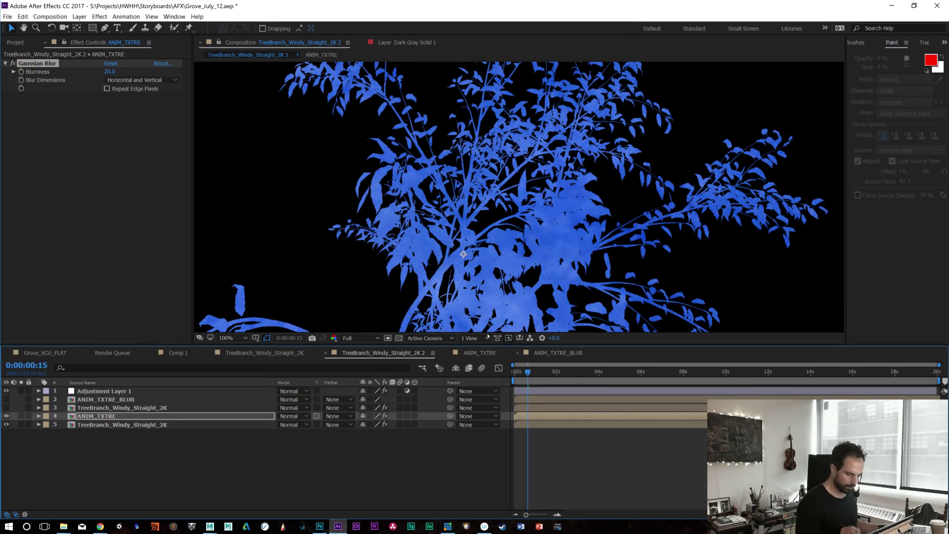
# Step: Select Adjustment Layer 1 and bring up its Displacement Map Layer choices
pyautogui.click(105, 399)
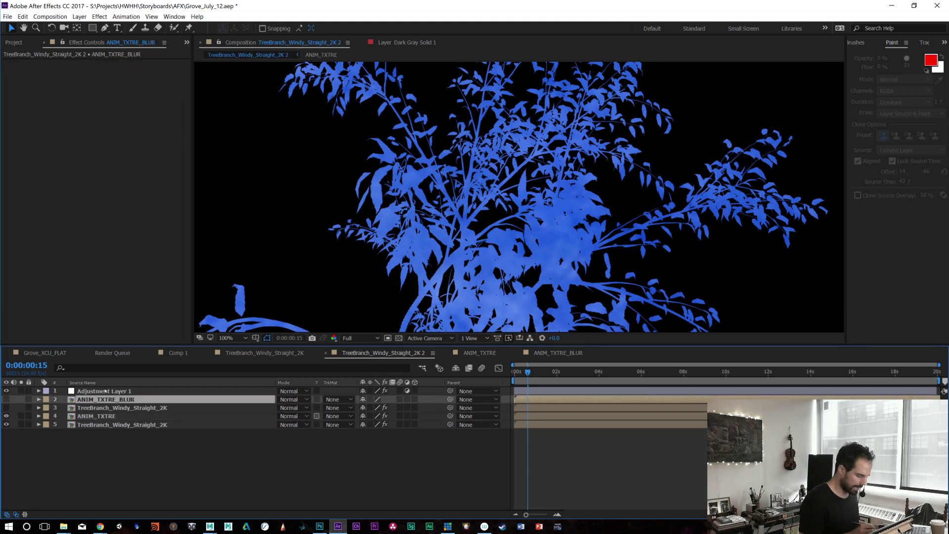
pyautogui.click(105, 390)
pyautogui.click(128, 71)
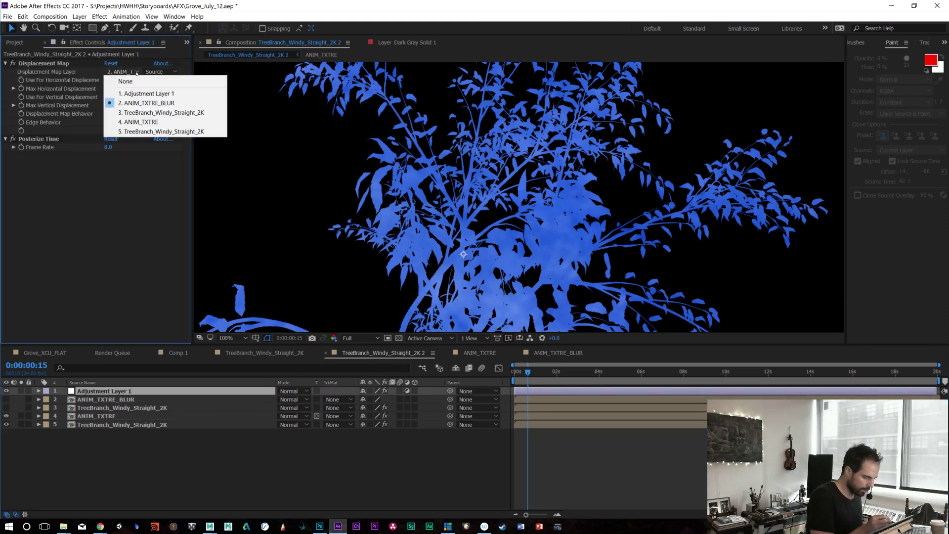
# Step: Try ANIM_TXTRE with Effects & Masks as the displacement map and preview the result
pyautogui.click(157, 122)
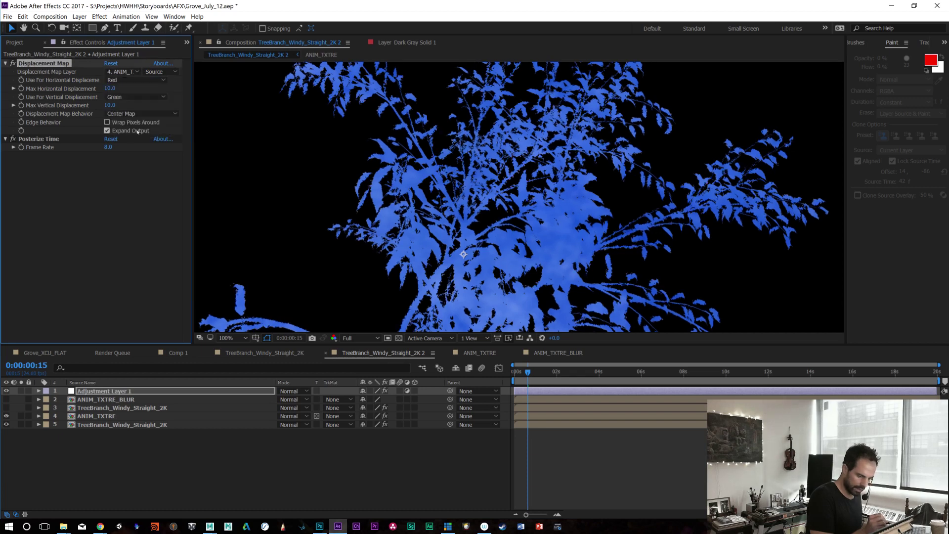
pyautogui.click(157, 72)
pyautogui.click(194, 101)
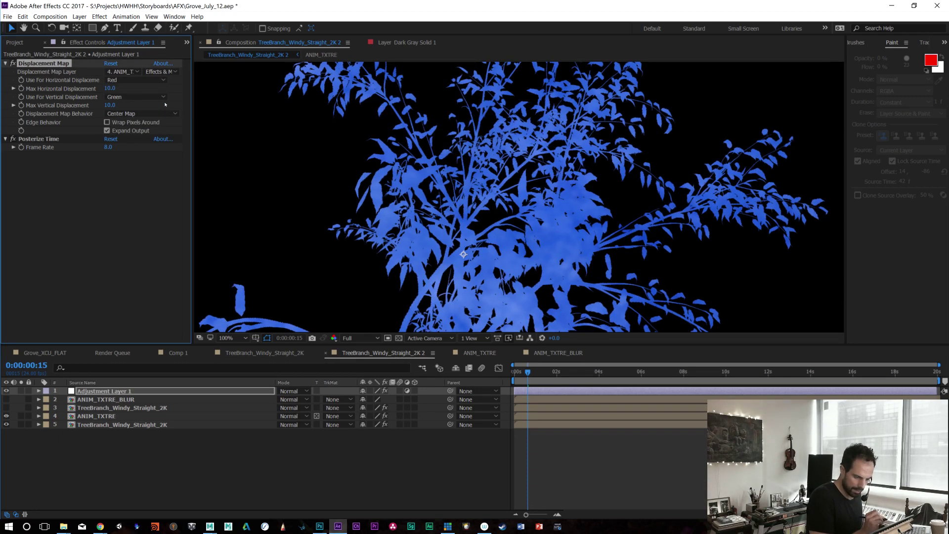
pyautogui.press('space')
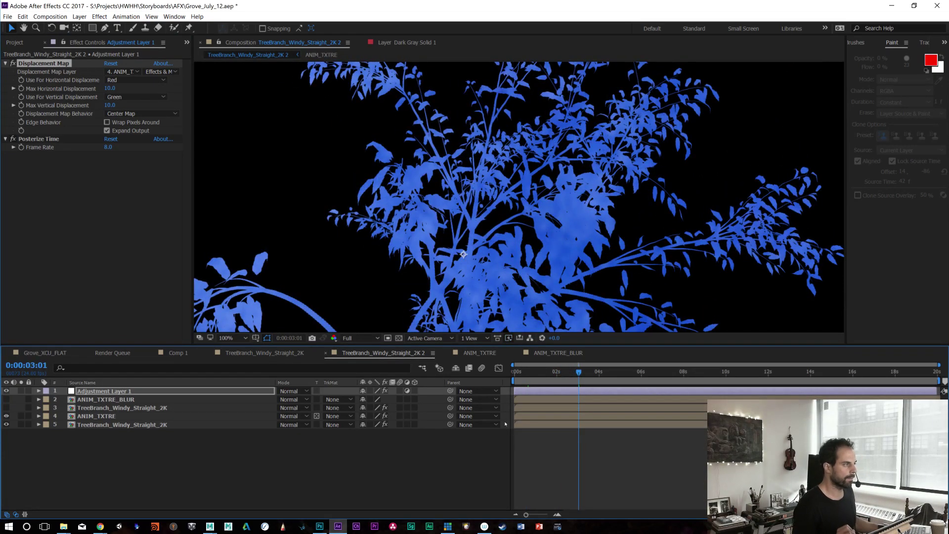
pyautogui.press('space')
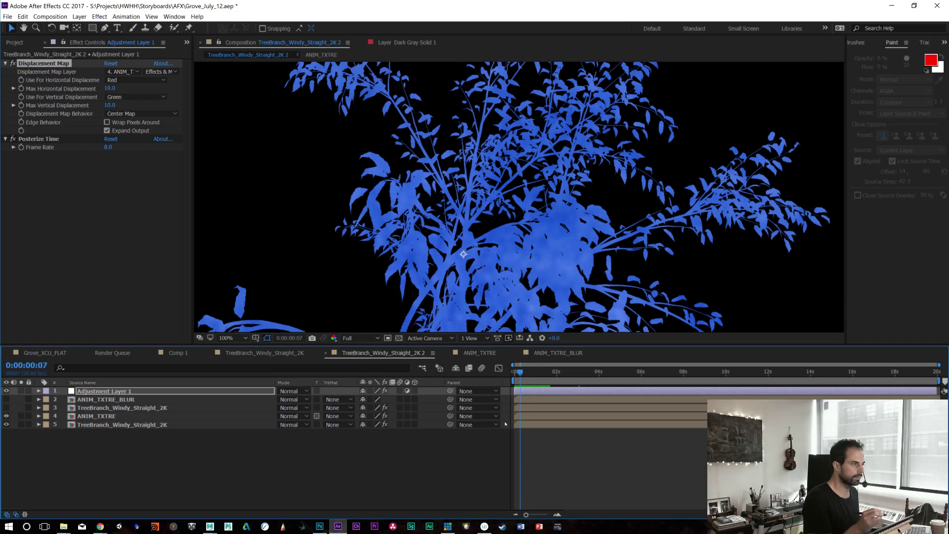
# Step: Delete the Gaussian Blur from the ANIM_TXTRE layer
pyautogui.click(65, 200)
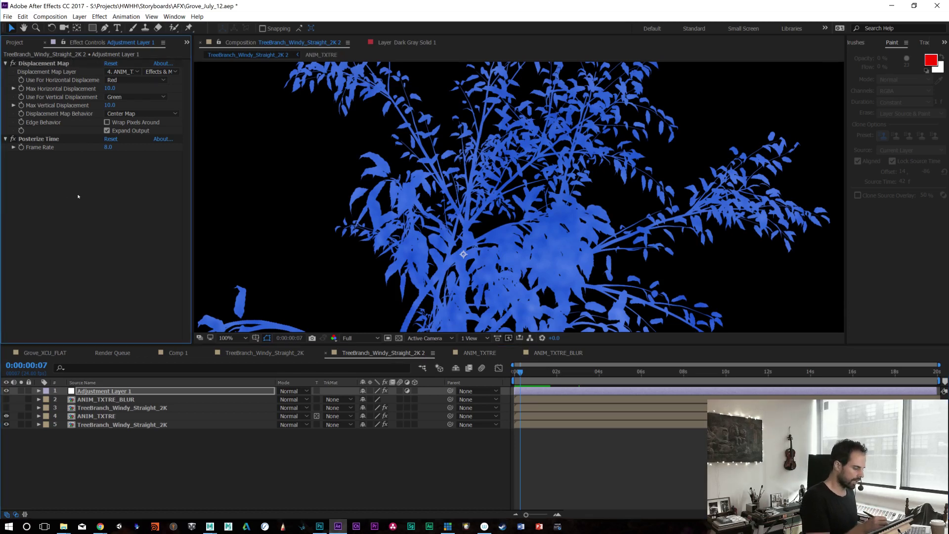
pyautogui.click(112, 416)
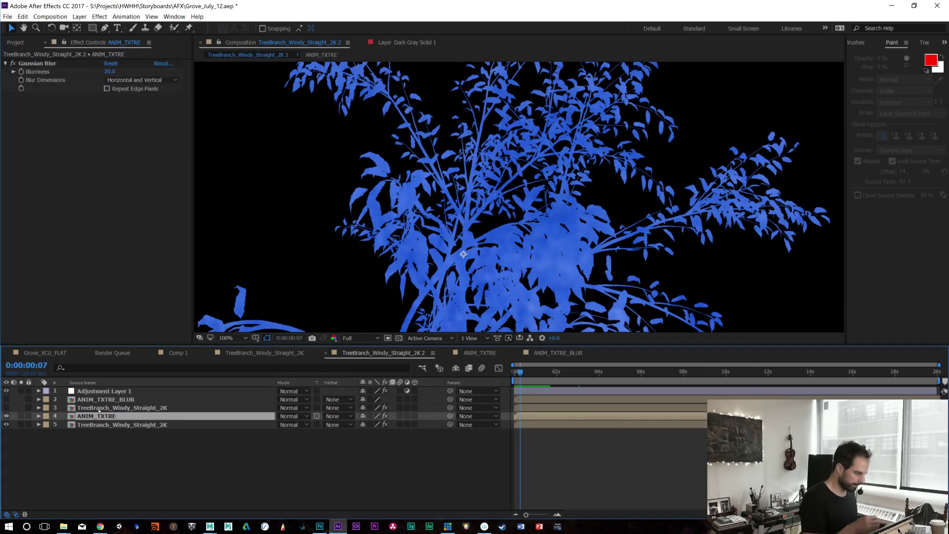
pyautogui.click(46, 64)
pyautogui.press('Delete')
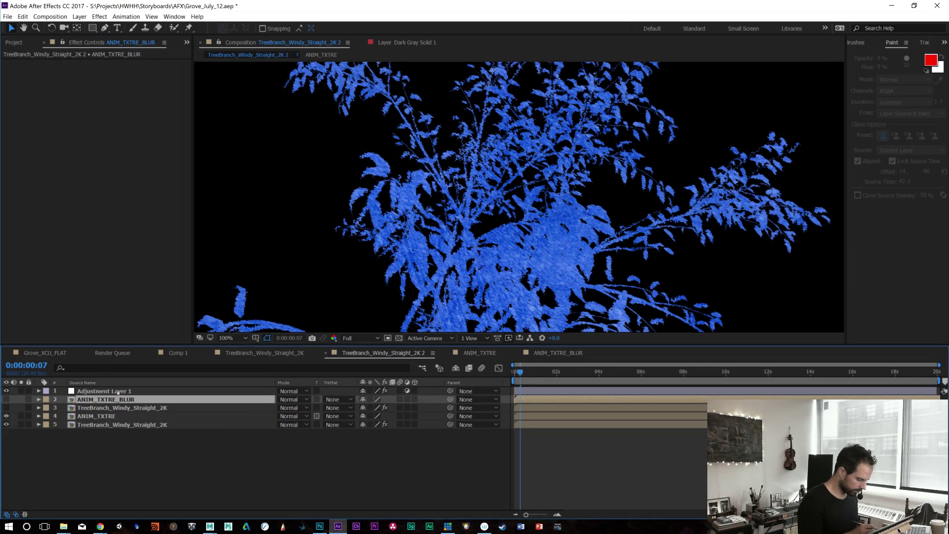
# Step: Set Adjustment Layer 1's Displacement Map Layer to ANIM_TXTRE_BLUR with Source, and preview
pyautogui.click(108, 391)
pyautogui.click(170, 72)
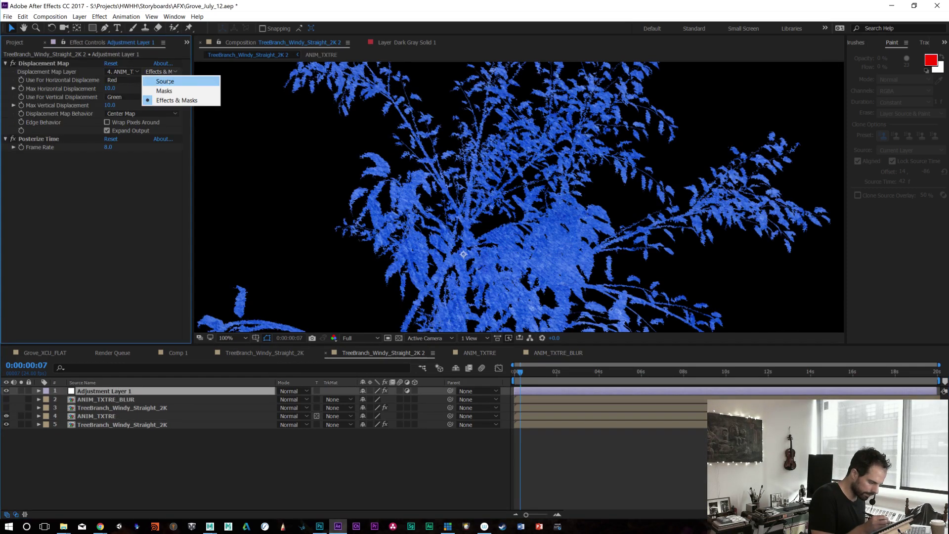
pyautogui.click(165, 81)
pyautogui.click(122, 72)
pyautogui.click(144, 103)
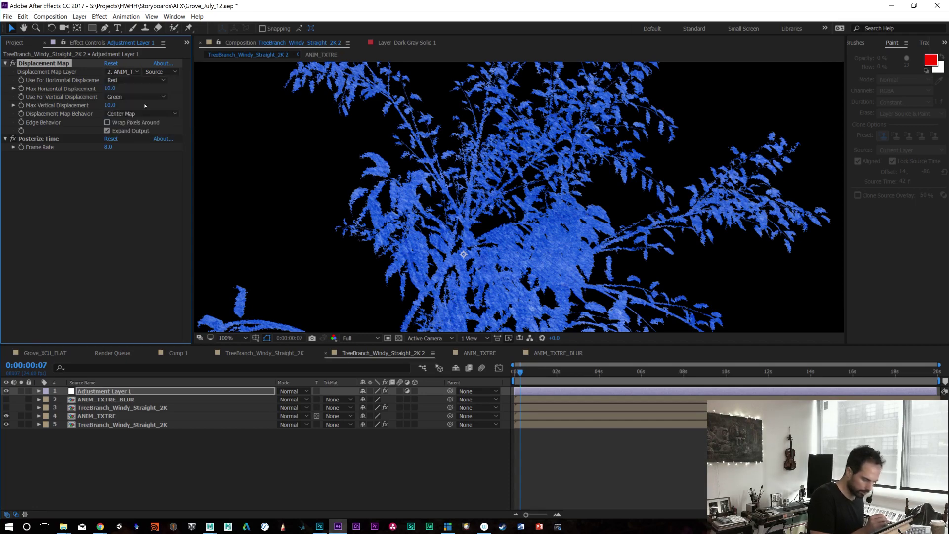
pyautogui.press('space')
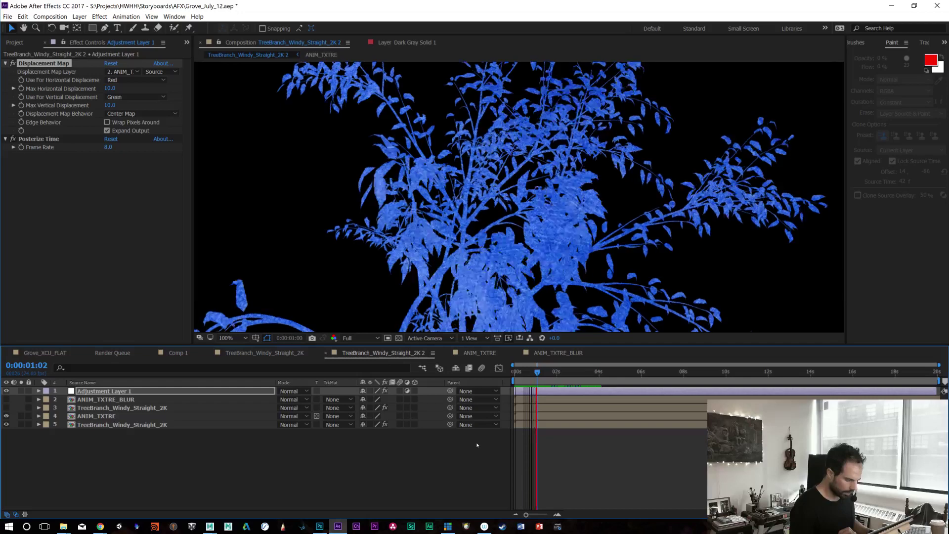
pyautogui.press('space')
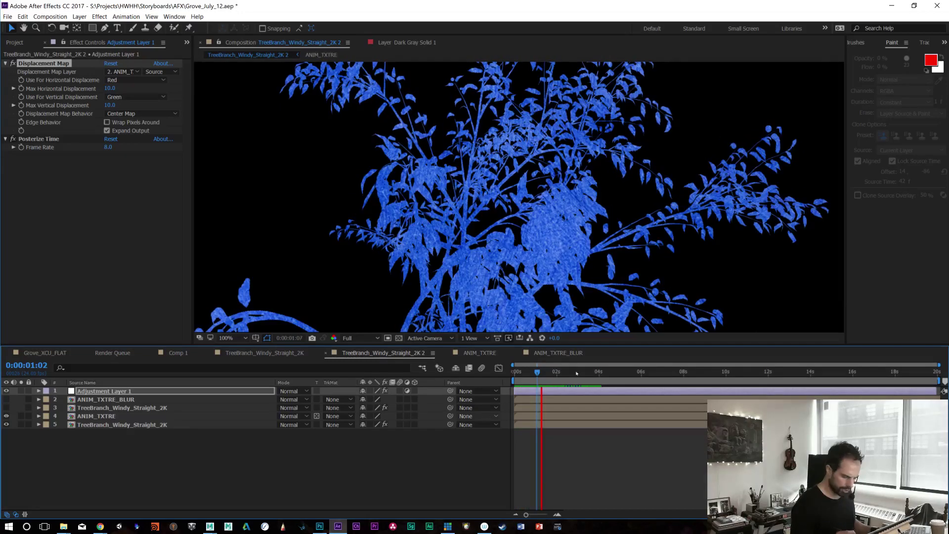
# Step: Drop ANIM_TXTRE_BLUR's Blurriness to 15 and preview the displaced branches in TreeBranch_Windy_Straight_2K 2
pyautogui.click(558, 352)
pyautogui.click(110, 71)
pyautogui.write('15')
pyautogui.press('Return')
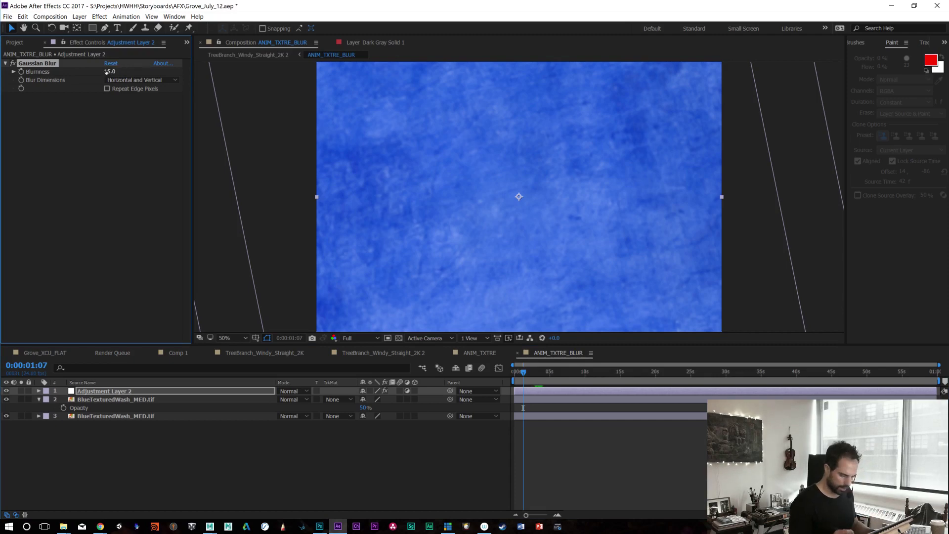
pyautogui.click(478, 353)
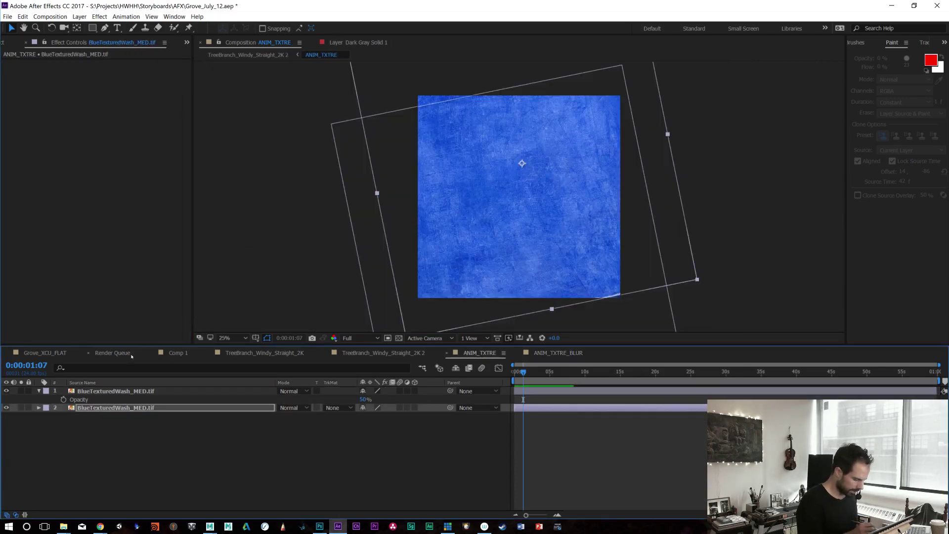
pyautogui.click(383, 353)
pyautogui.press('space')
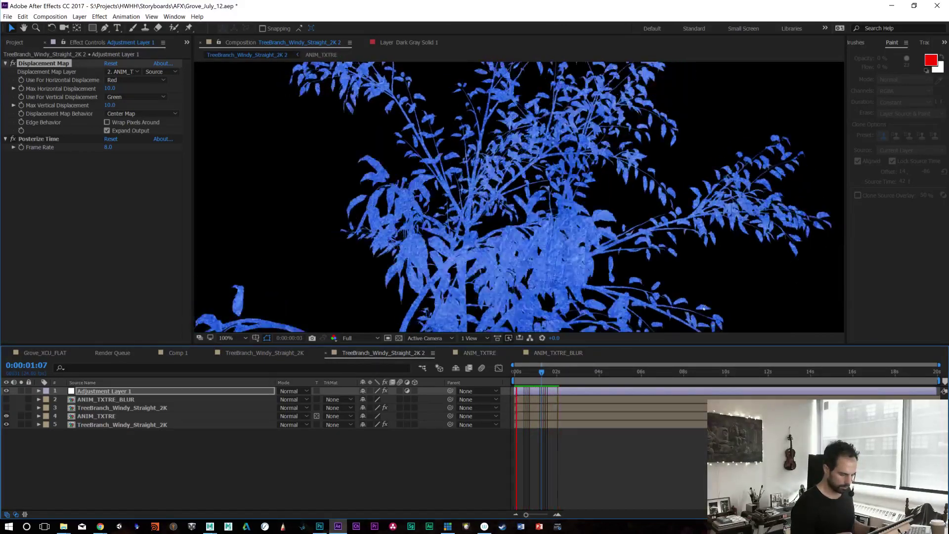
pyautogui.press('space')
pyautogui.click(113, 416)
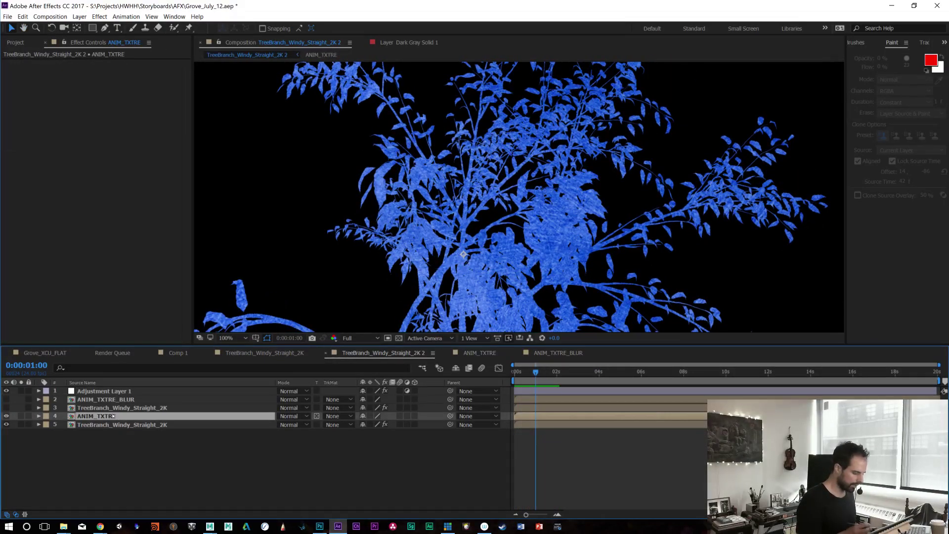
# Step: Set the ANIM_TXTRE layer's blending mode to Overlay
pyautogui.click(346, 415)
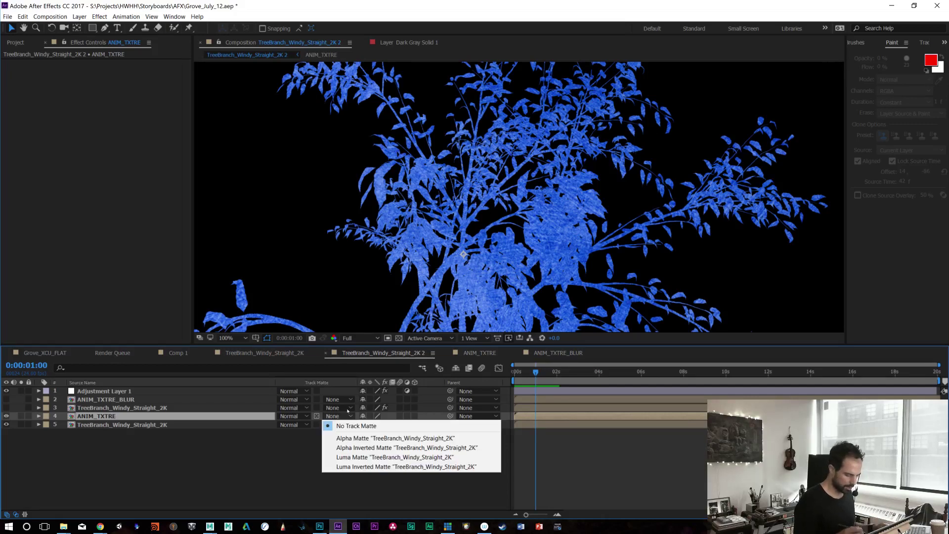
pyautogui.click(293, 416)
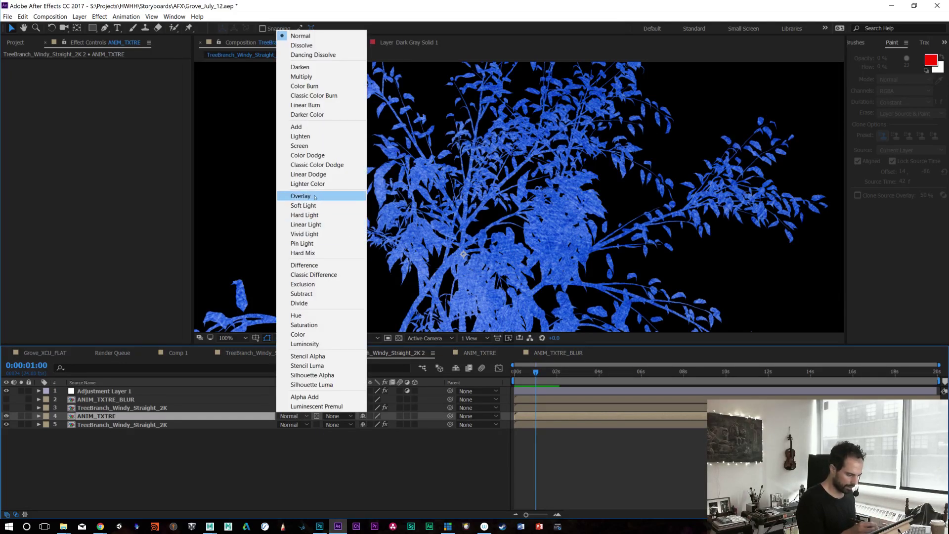
pyautogui.click(296, 194)
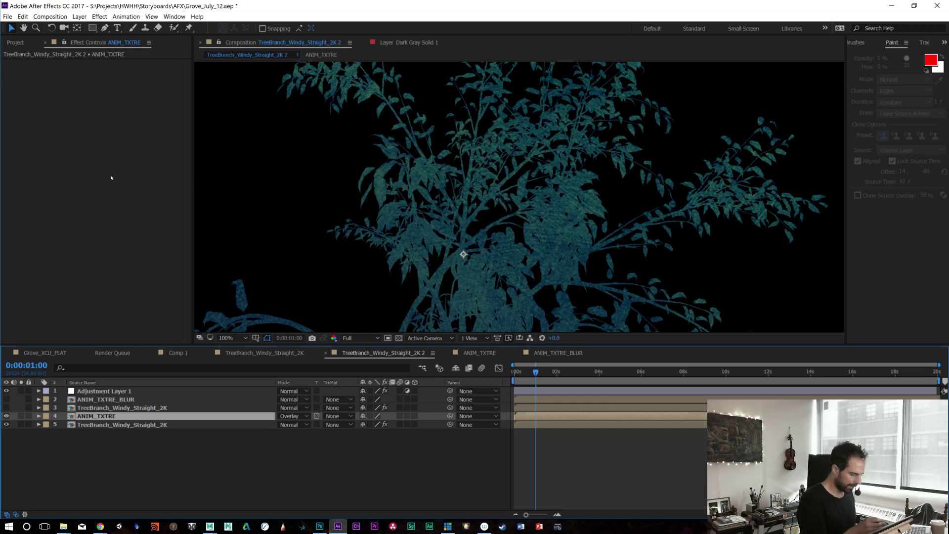
# Step: Apply a Color Correction > Tint to ANIM_TXTRE and preview the green branches at 100%
pyautogui.rightClick(104, 88)
pyautogui.moveTo(149, 172)
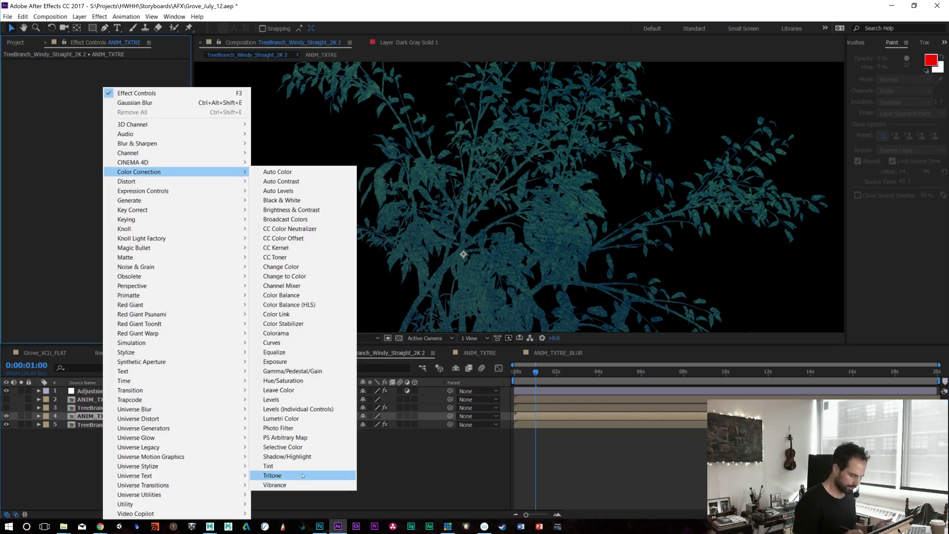
pyautogui.click(298, 467)
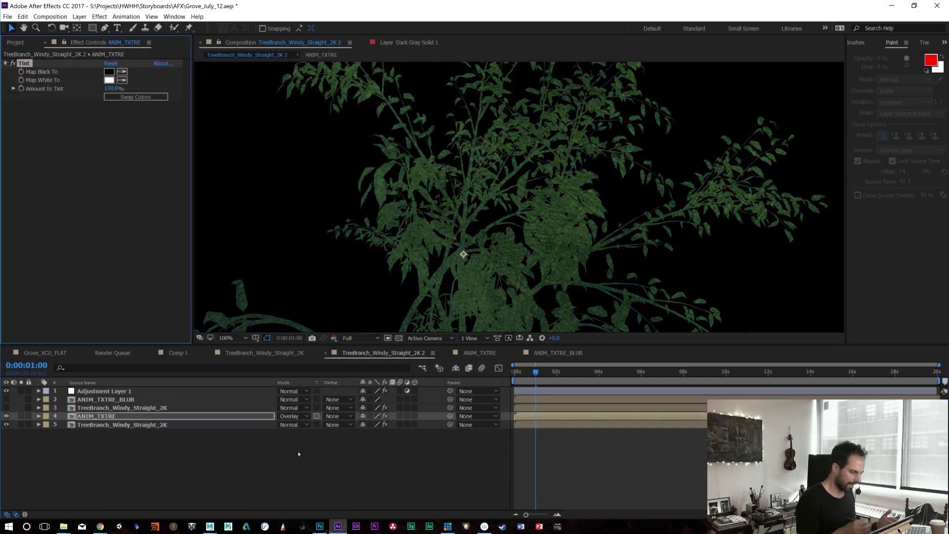
pyautogui.press('space')
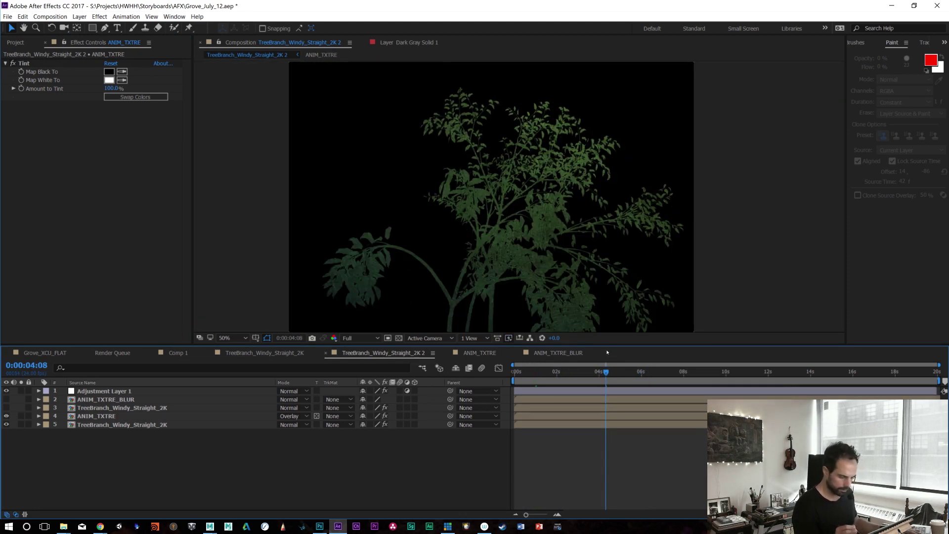
pyautogui.press('/')
pyautogui.press('space')
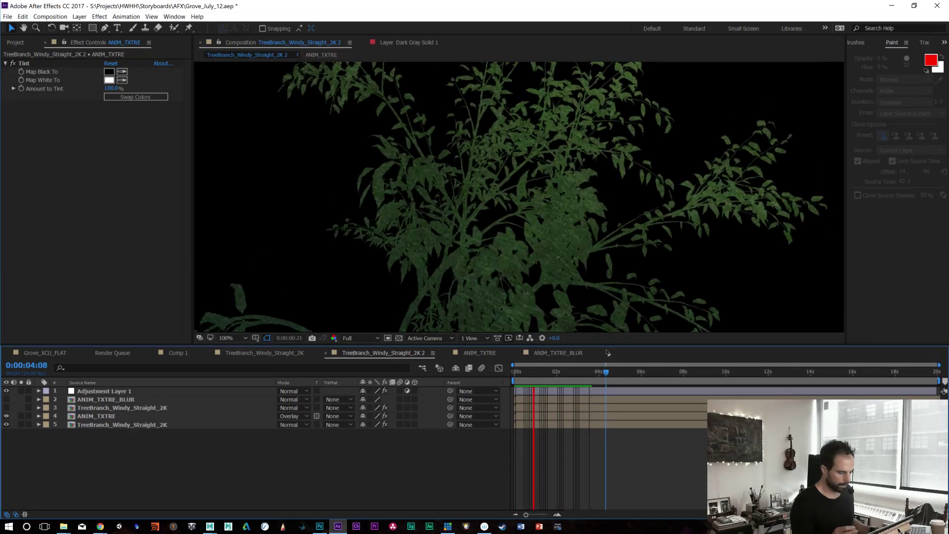
# Step: Save the project after previewing the tinted branches at 50% zoom
pyautogui.press('space')
pyautogui.press(',')
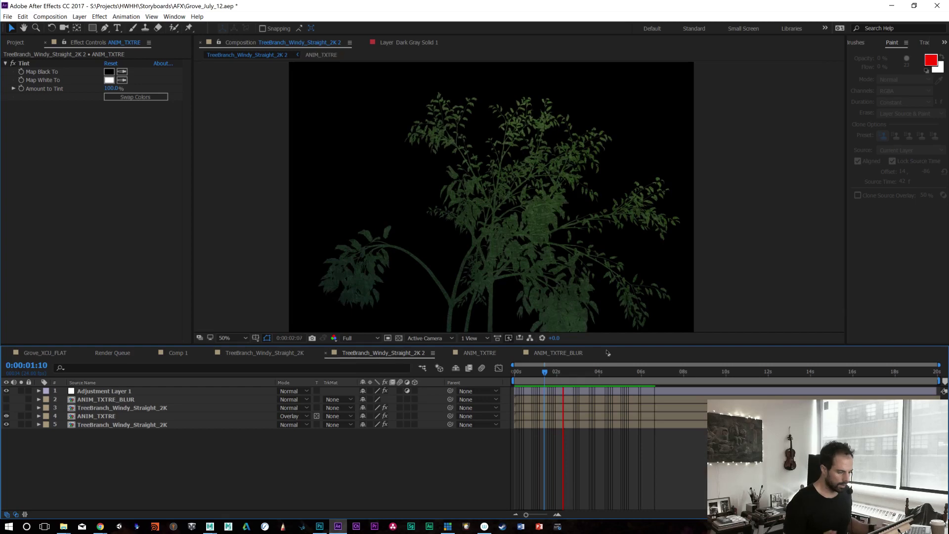
pyautogui.press('space')
pyautogui.hotkey('ctrl', 's')
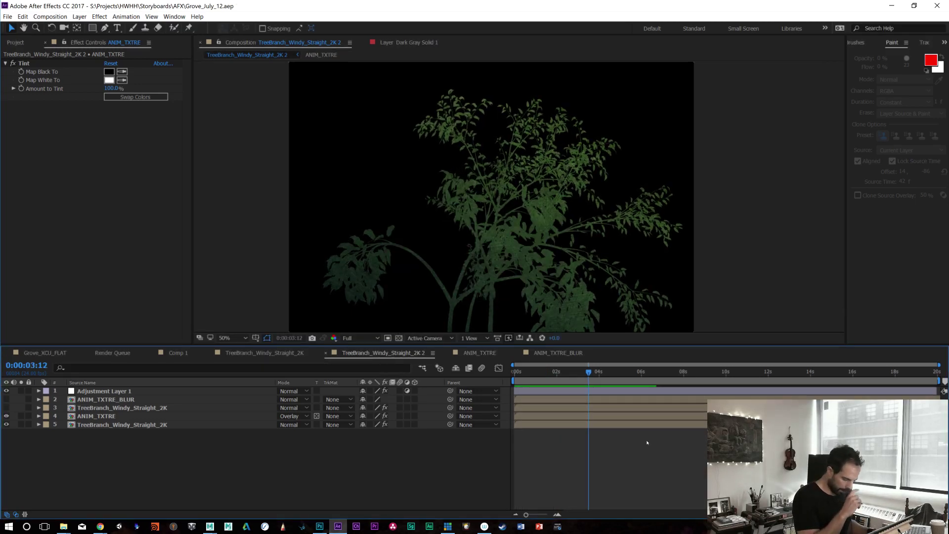
# Step: Close the ANIM_TXTRE and ANIM_TXTRE_BLUR tabs and switch to TreeBranch_Windy_Straight_2K
pyautogui.click(104, 416)
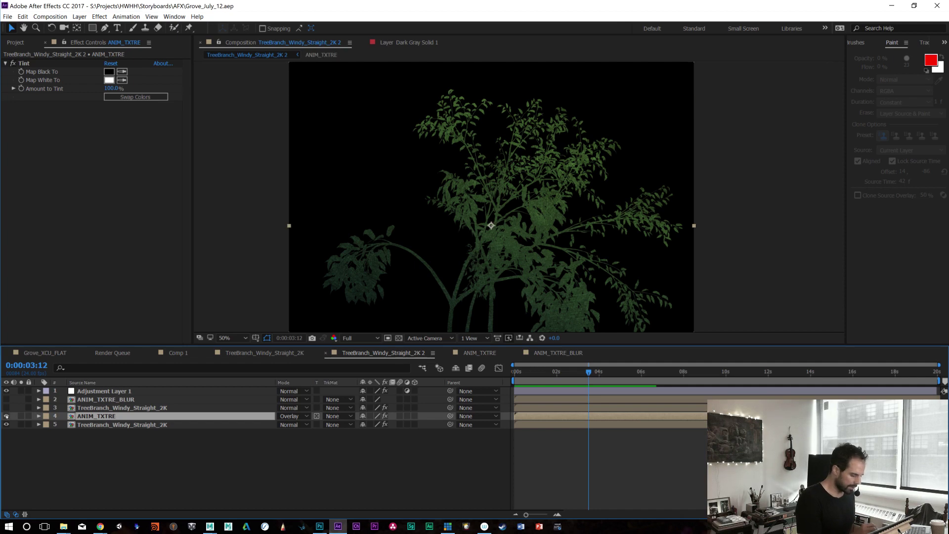
pyautogui.click(477, 353)
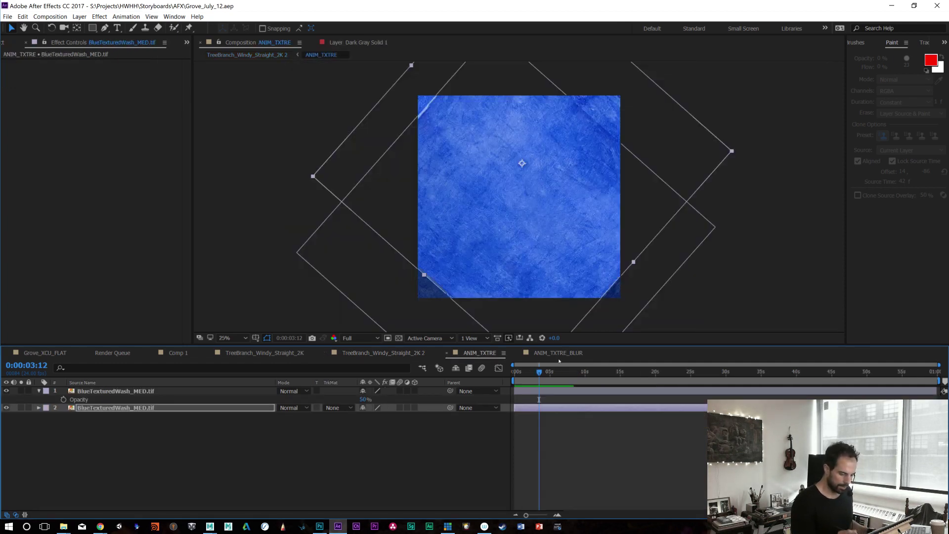
pyautogui.click(448, 353)
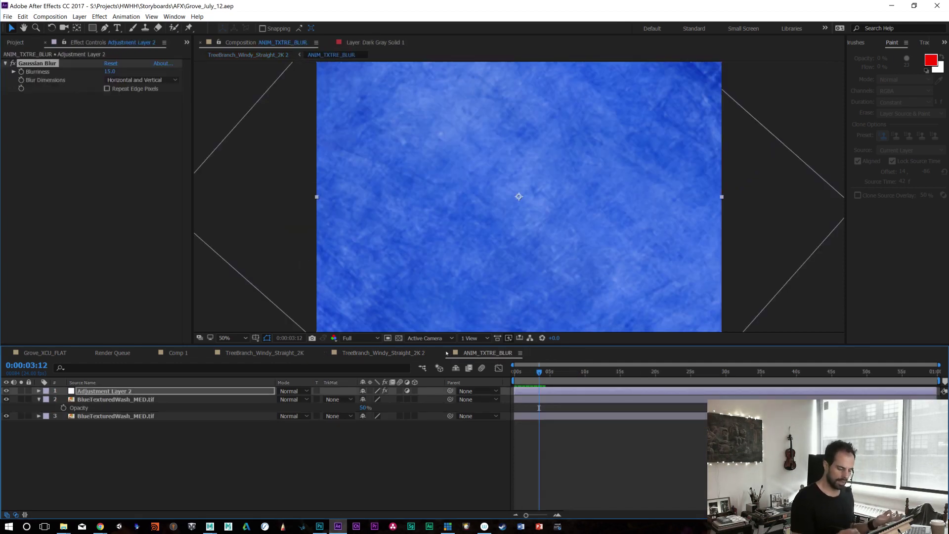
pyautogui.click(447, 353)
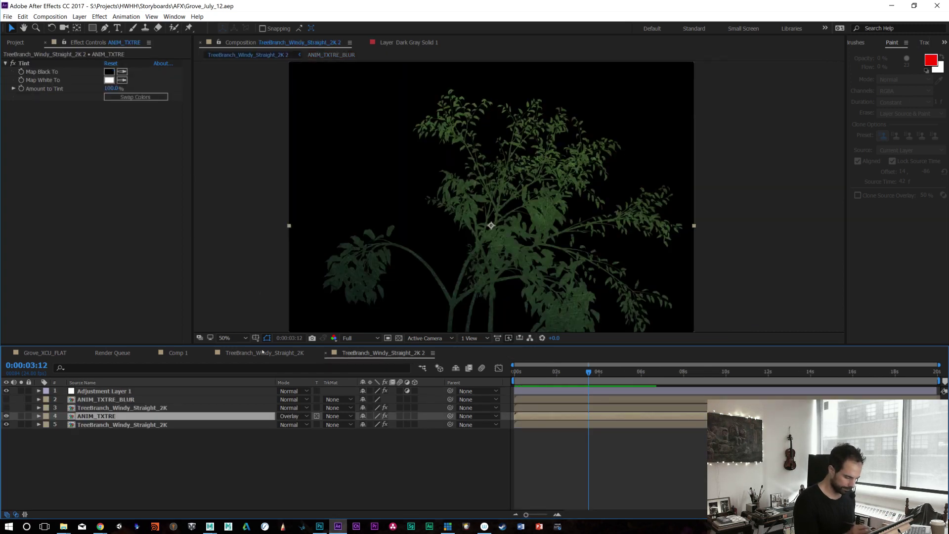
pyautogui.click(262, 352)
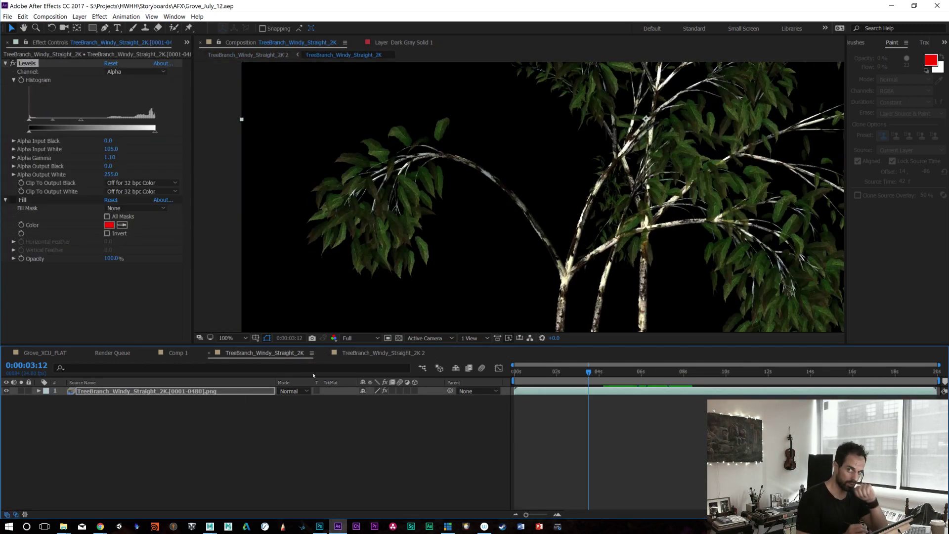
# Step: Close the TreeBranch_Windy_Straight_2K and Comp 1 tabs and show Grove_XCU_FLAT from frame 0
pyautogui.click(210, 353)
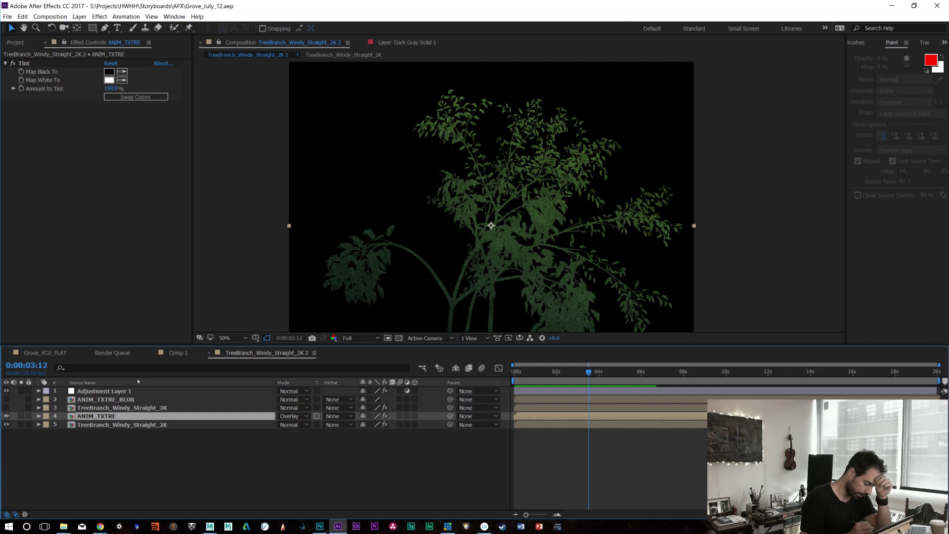
pyautogui.click(174, 353)
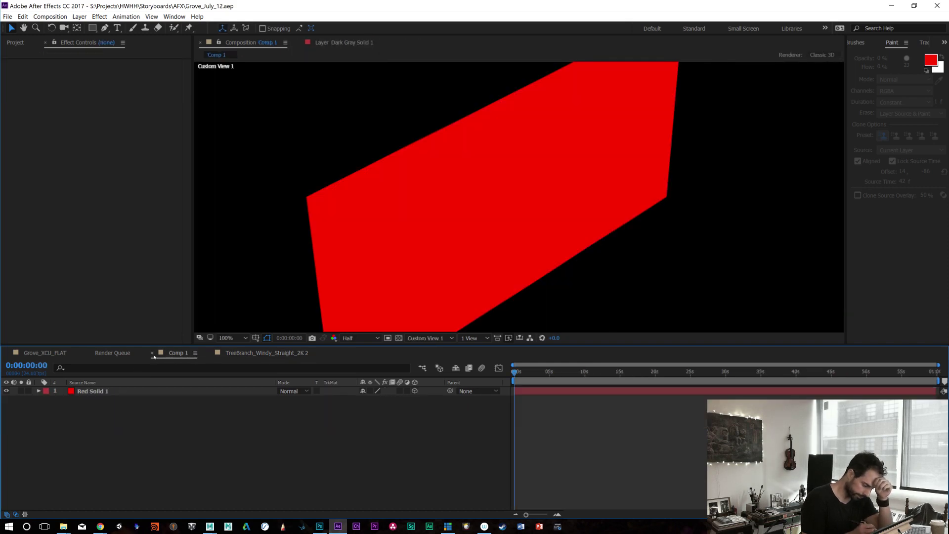
pyautogui.click(152, 353)
pyautogui.click(43, 352)
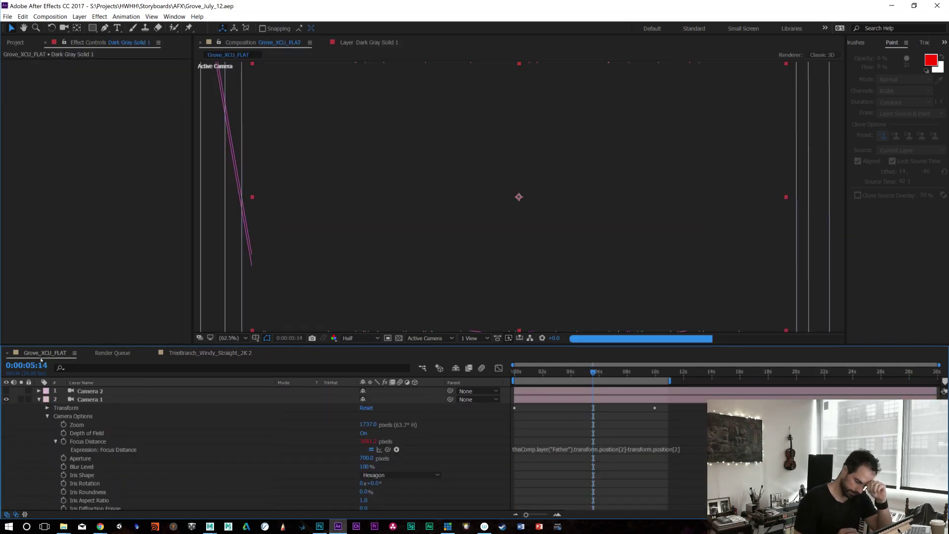
pyautogui.click(535, 372)
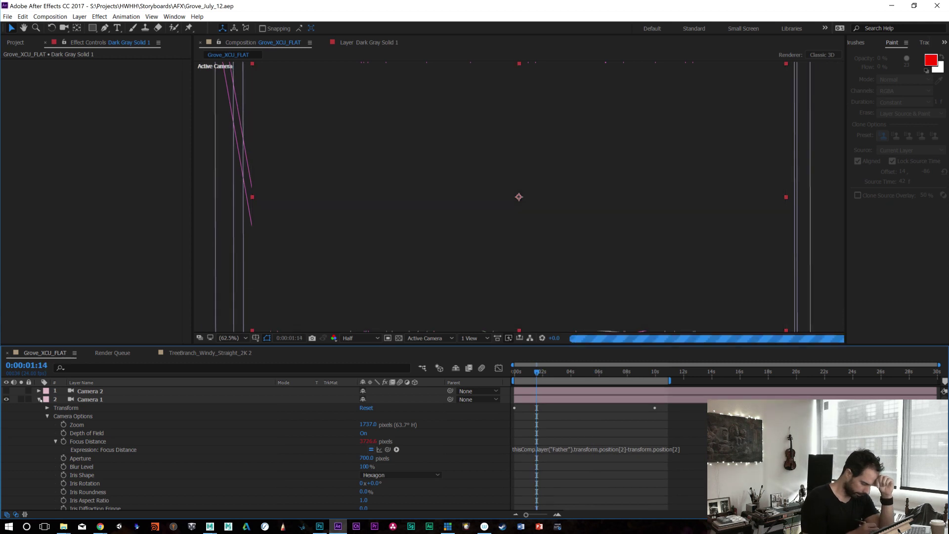
pyautogui.click(37, 399)
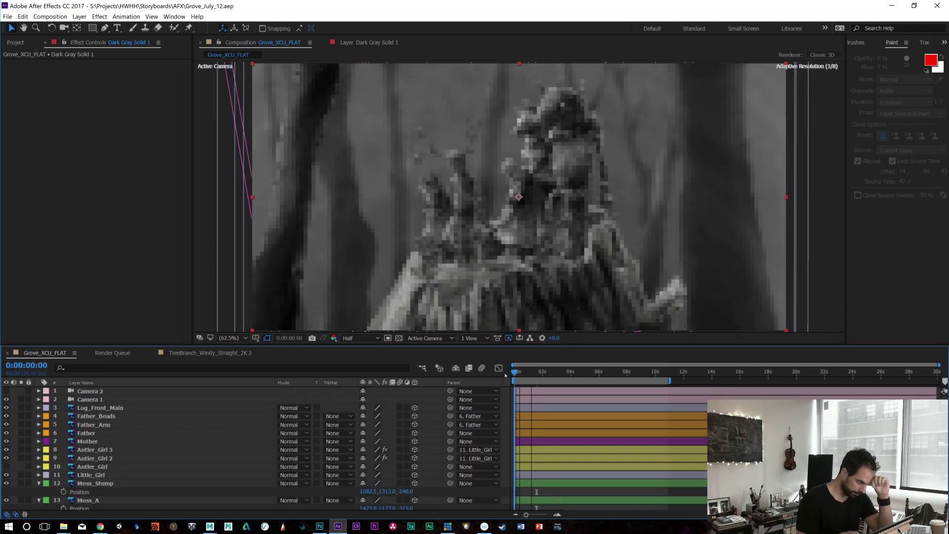
pyautogui.press('Home')
pyautogui.click(17, 43)
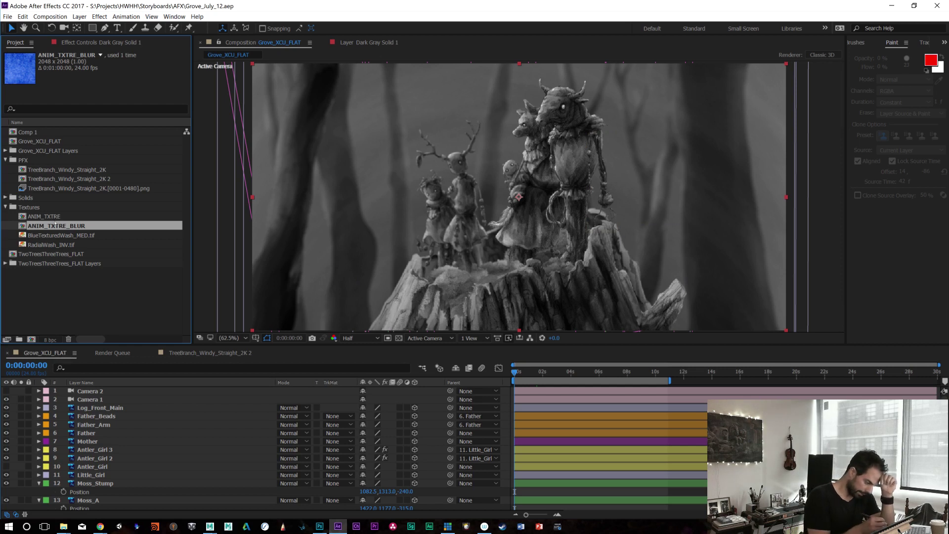
# Step: Rename TreeBranch_Windy_Straight_2K 2 to TreeBranch_Windy_Straight_TXTRED and add it to the Grove_XCU_FLAT timeline
pyautogui.click(56, 216)
pyautogui.click(79, 179)
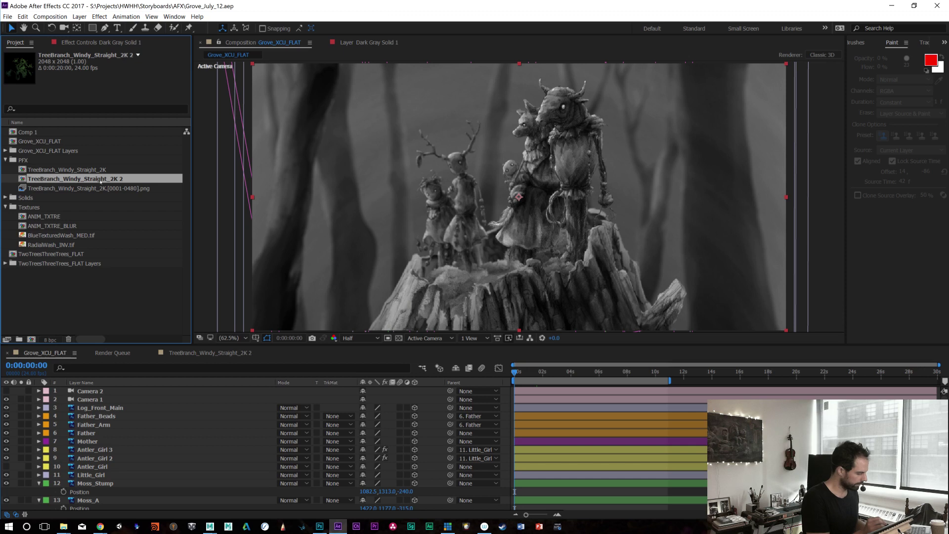
pyautogui.press('Return')
pyautogui.moveTo(101, 179); pyautogui.dragTo(131, 176)
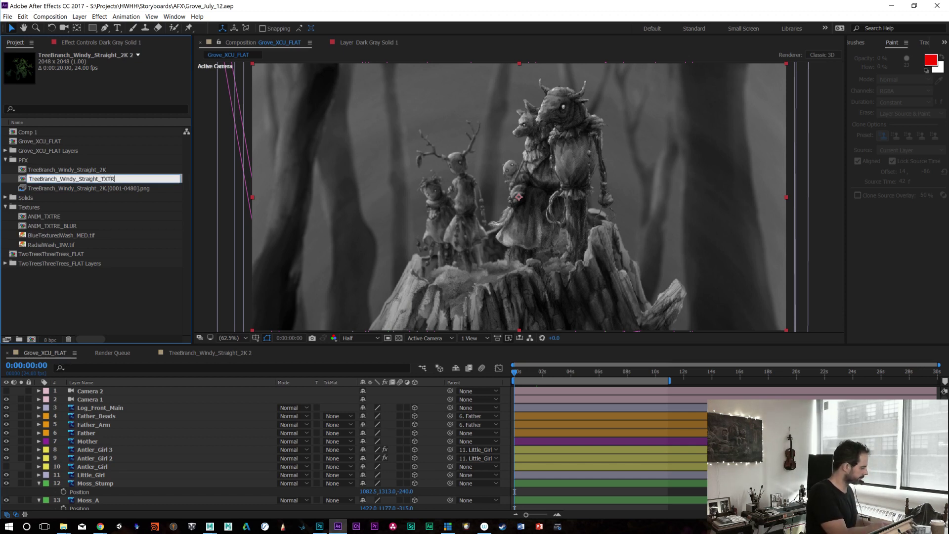
pyautogui.write('TXTRED')
pyautogui.press('Return')
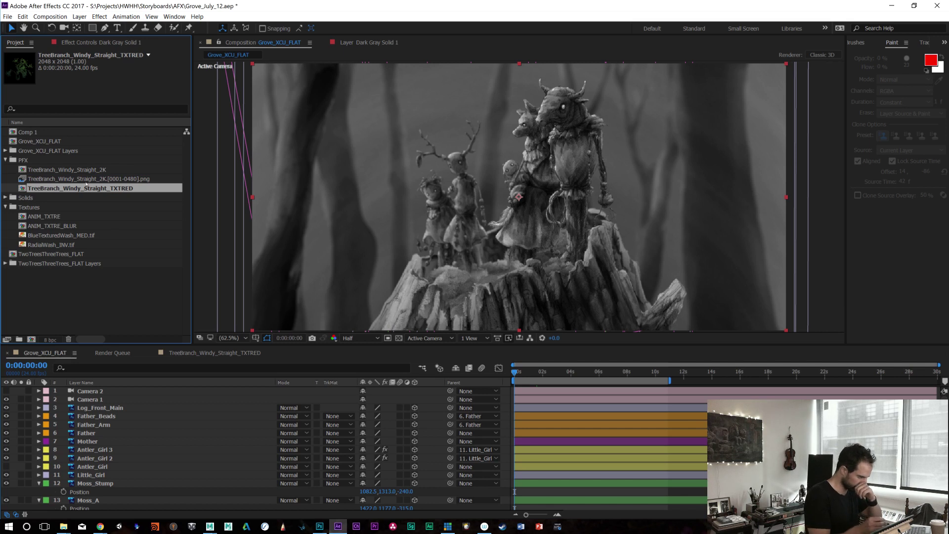
pyautogui.moveTo(111, 313); pyautogui.dragTo(140, 407)
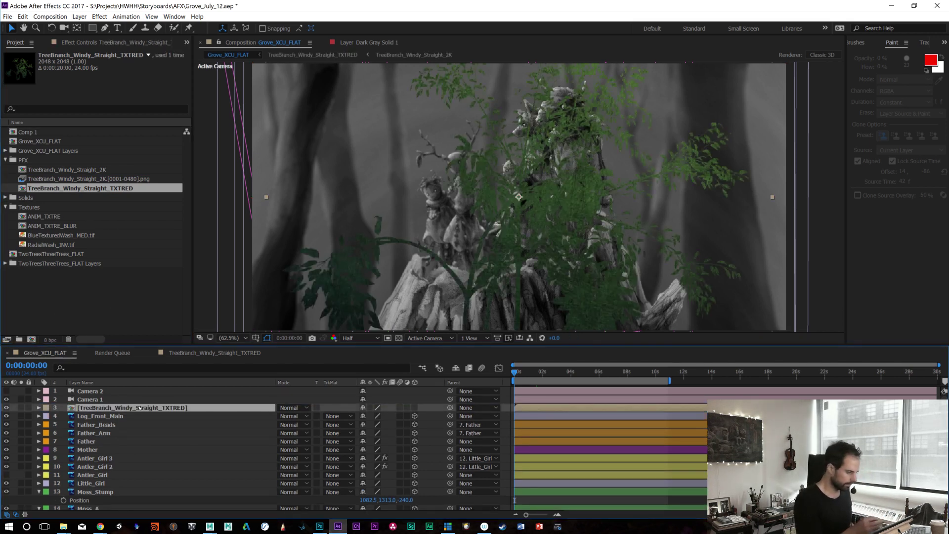
# Step: Move the Tint effect from ANIM_TXTRE onto Adjustment Layer 1 so the branches turn grey
pyautogui.click(72, 43)
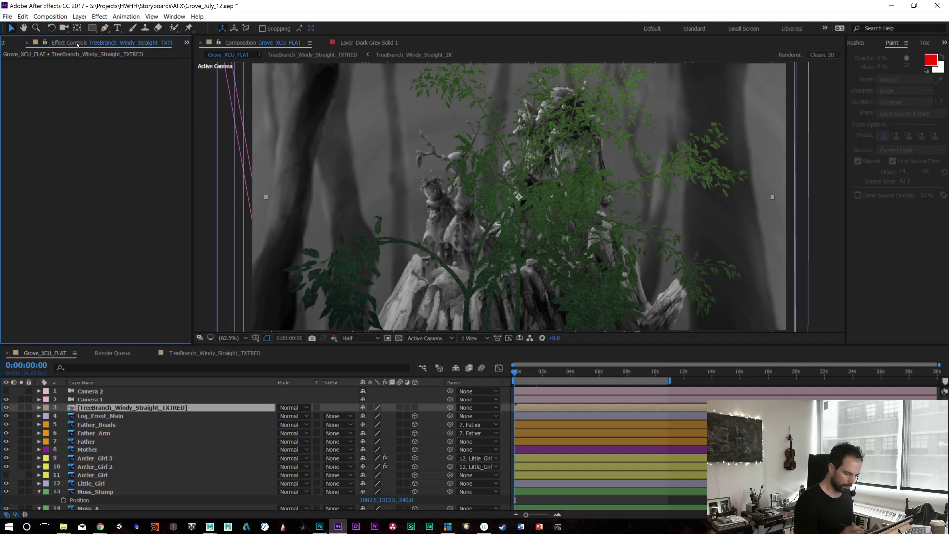
pyautogui.click(218, 353)
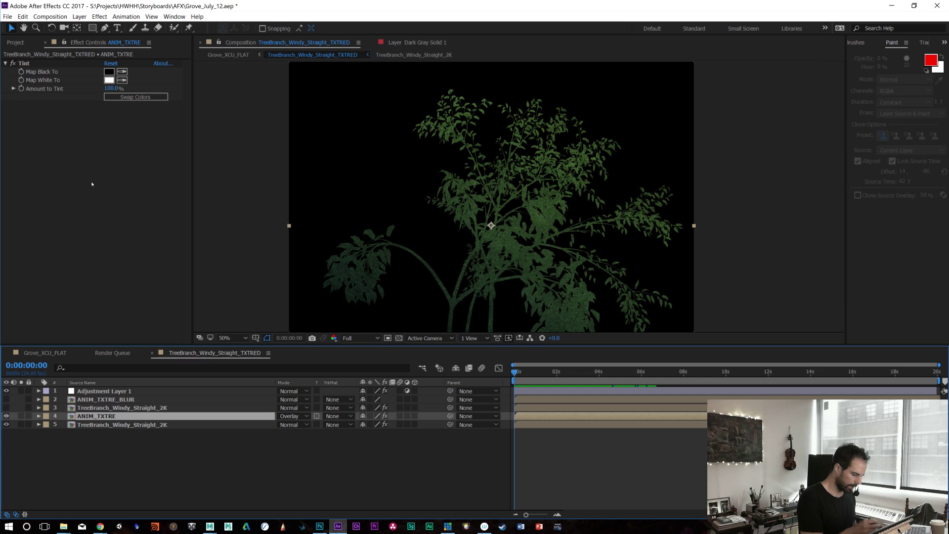
pyautogui.click(24, 63)
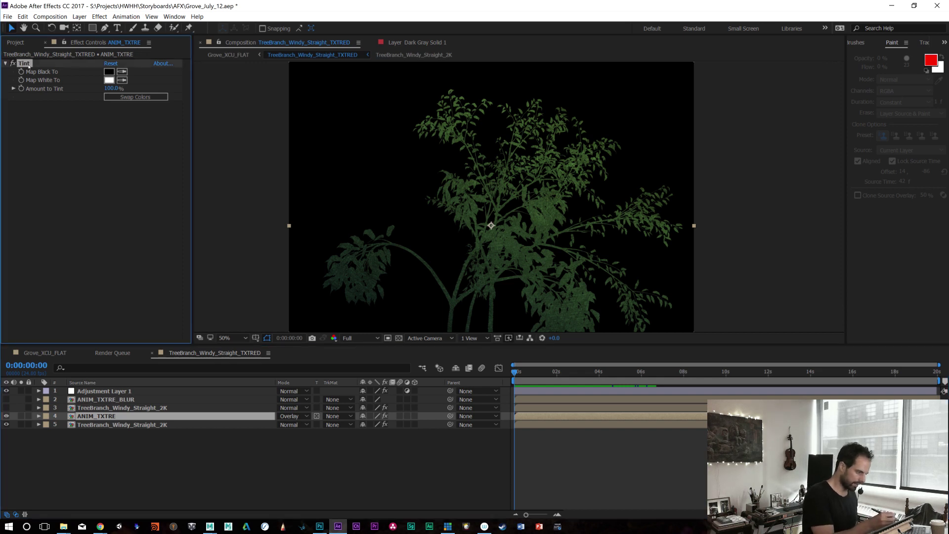
pyautogui.press('Delete')
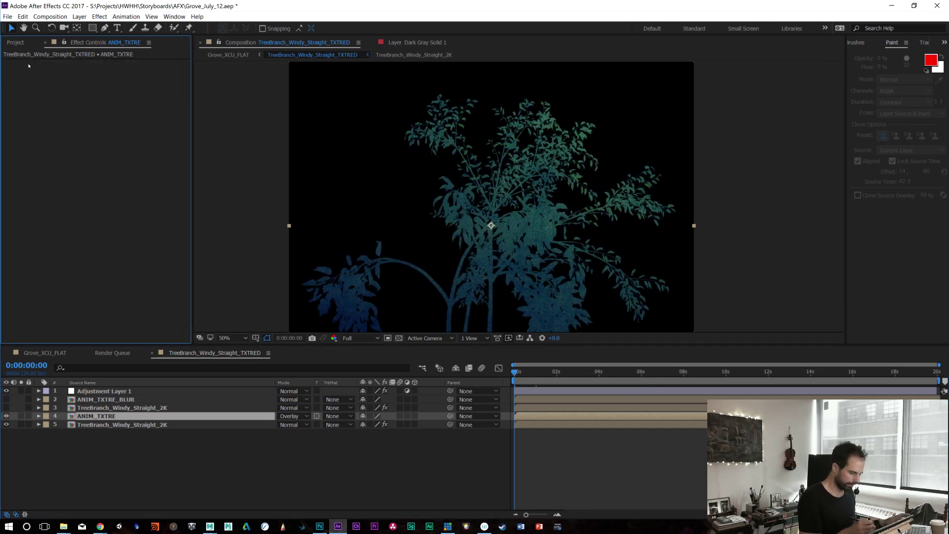
pyautogui.click(112, 390)
pyautogui.hotkey('ctrl', 'v')
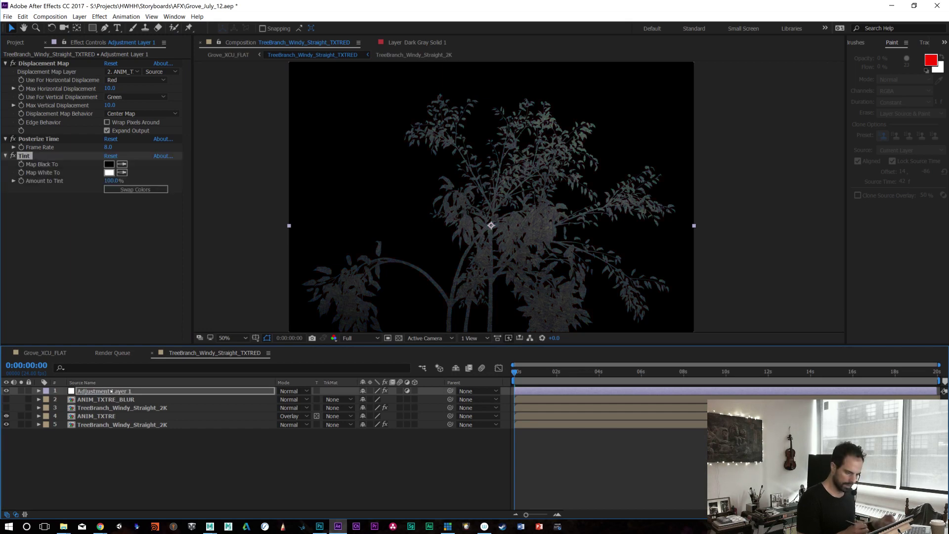
pyautogui.moveTo(531, 376); pyautogui.dragTo(630, 388)
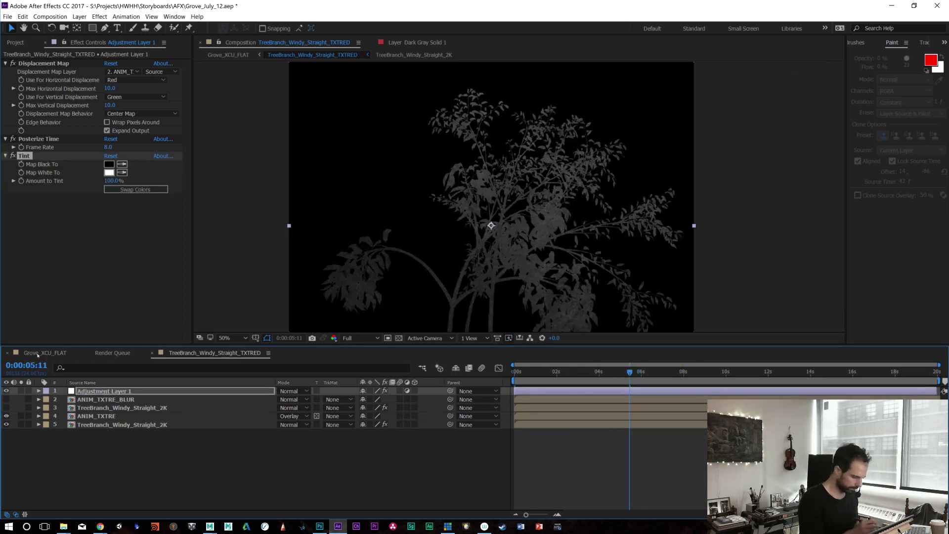
pyautogui.click(60, 352)
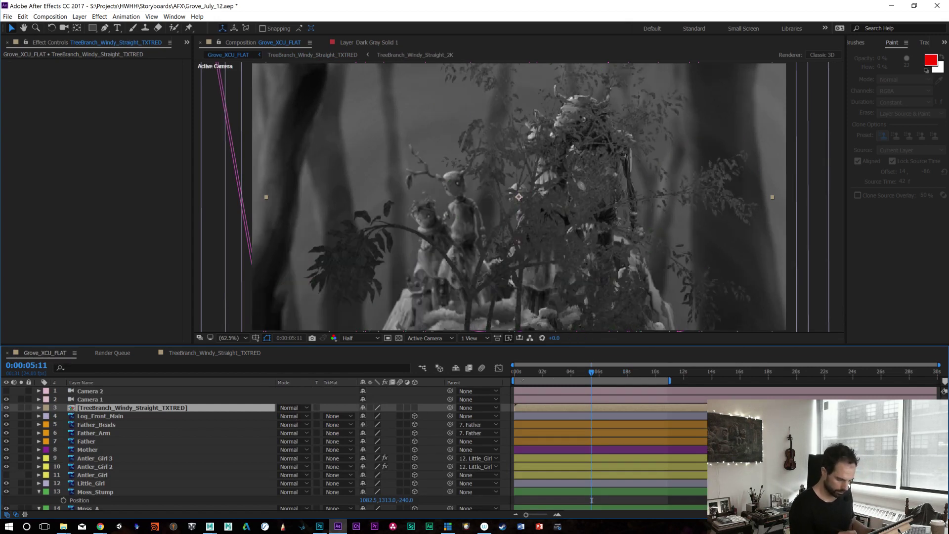
# Step: Make the TXTRED branch layer 3D and scale it up to 217%
pyautogui.press('pageup')
pyautogui.press('pageup')
pyautogui.press('pageup')
pyautogui.press('pageup')
pyautogui.press('pageup')
pyautogui.press('pageup')
pyautogui.press('pageup')
pyautogui.press('pageup')
pyautogui.press('pageup')
pyautogui.press('pageup')
pyautogui.press('pageup')
pyautogui.press('pageup')
pyautogui.press('pageup')
pyautogui.press('pageup')
pyautogui.press('pageup')
pyautogui.press('pageup')
pyautogui.press('pageup')
pyautogui.press('pageup')
pyautogui.press('pageup')
pyautogui.press('pageup')
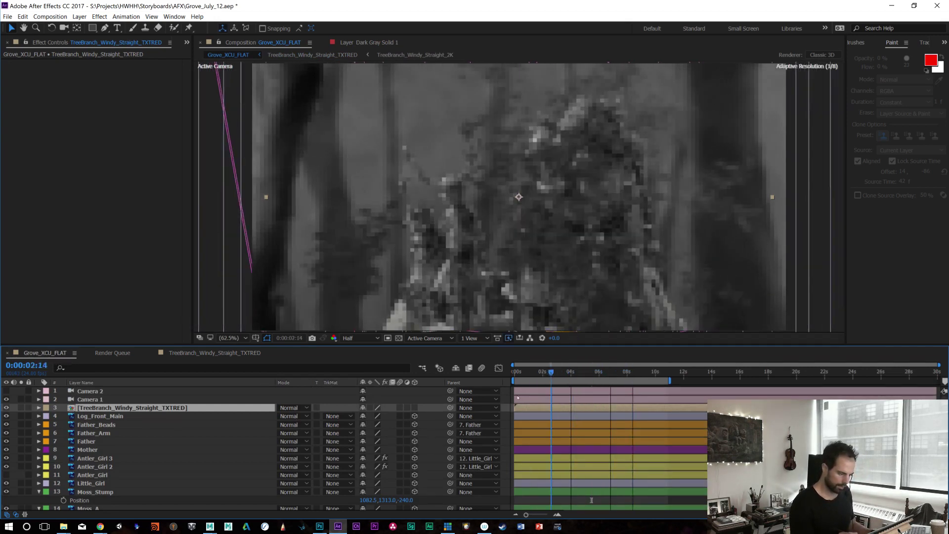
pyautogui.press('pageup')
pyautogui.press('pageup')
pyautogui.press('pageup')
pyautogui.press('pageup')
pyautogui.press('pageup')
pyautogui.press('pageup')
pyautogui.press('pageup')
pyautogui.press('pageup')
pyautogui.press('pageup')
pyautogui.press('pageup')
pyautogui.press('pageup')
pyautogui.press('pageup')
pyautogui.press('pageup')
pyautogui.press('pageup')
pyautogui.press('pageup')
pyautogui.press('pageup')
pyautogui.press('pageup')
pyautogui.press('pageup')
pyautogui.press('pageup')
pyautogui.press('pageup')
pyautogui.click(415, 407)
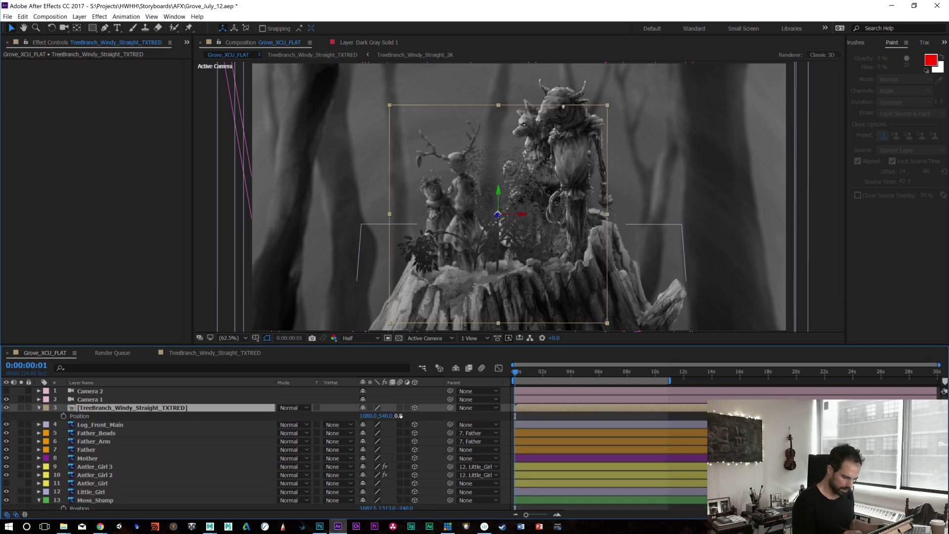
pyautogui.press('p')
pyautogui.press('s')
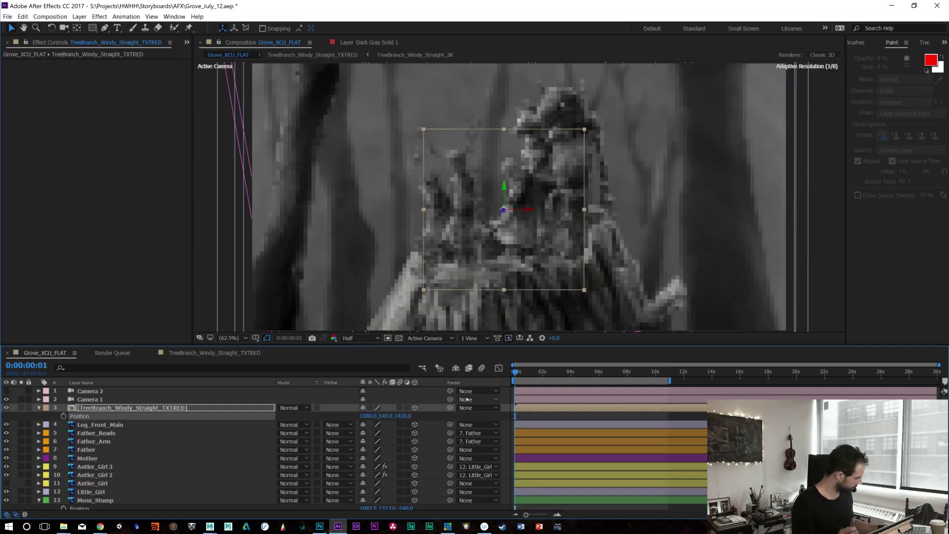
pyautogui.moveTo(374, 415); pyautogui.dragTo(449, 403)
# Step: Darken the branches by applying Curves with a lowered midpoint
pyautogui.rightClick(70, 130)
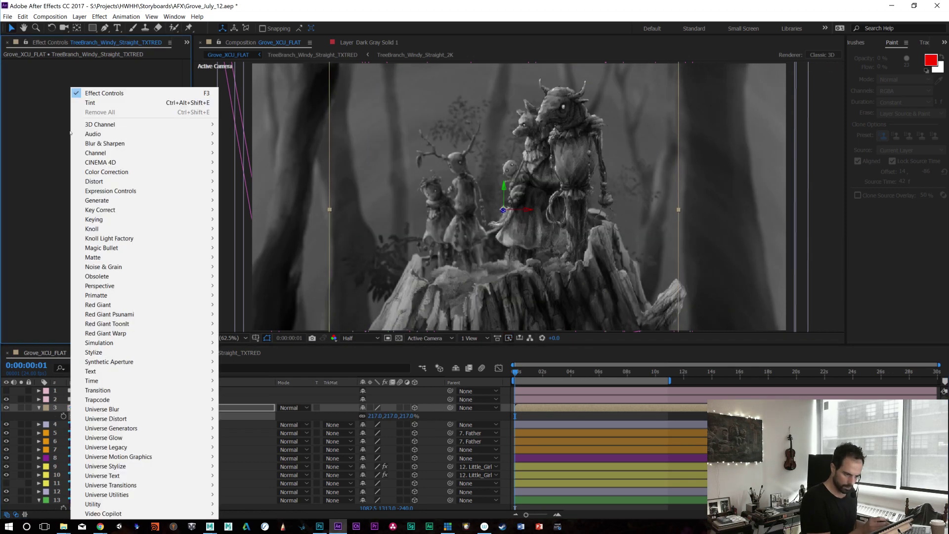
pyautogui.moveTo(158, 171)
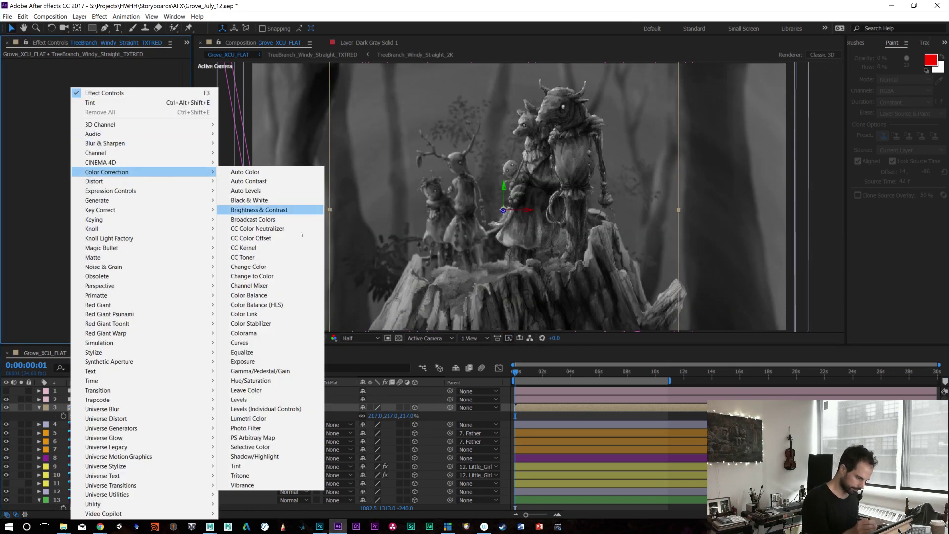
pyautogui.click(272, 344)
pyautogui.moveTo(85, 164); pyautogui.dragTo(91, 181)
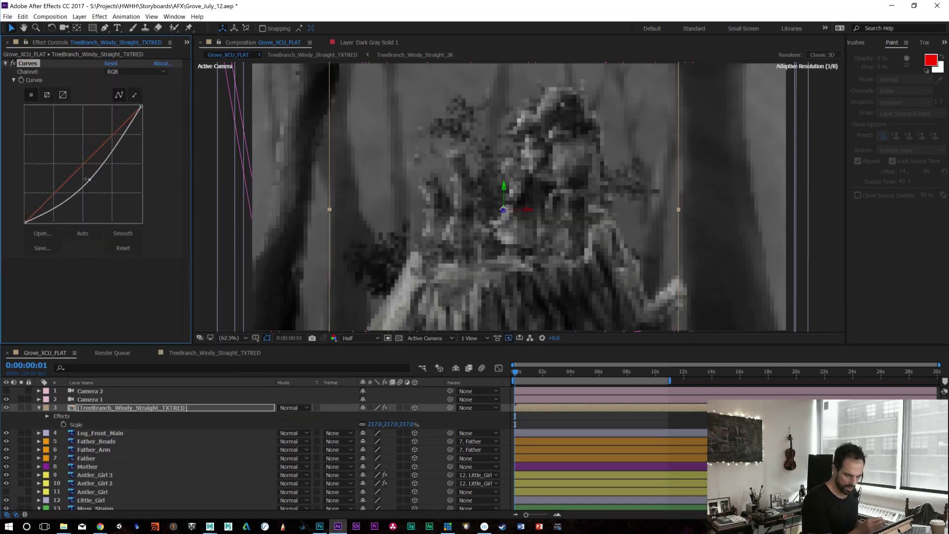
# Step: Position the branch layer left of the figures at 448, 810, -1670
pyautogui.press('p')
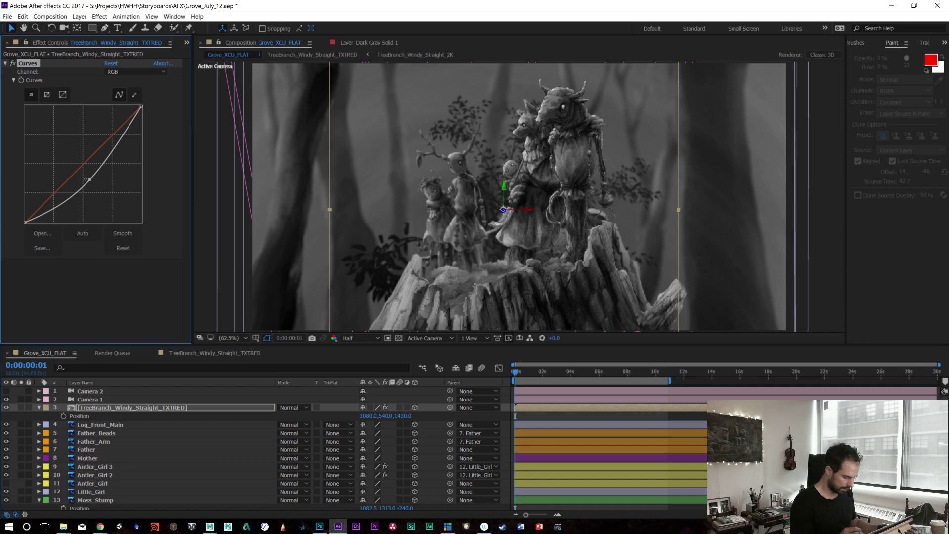
pyautogui.moveTo(371, 415); pyautogui.dragTo(456, 410)
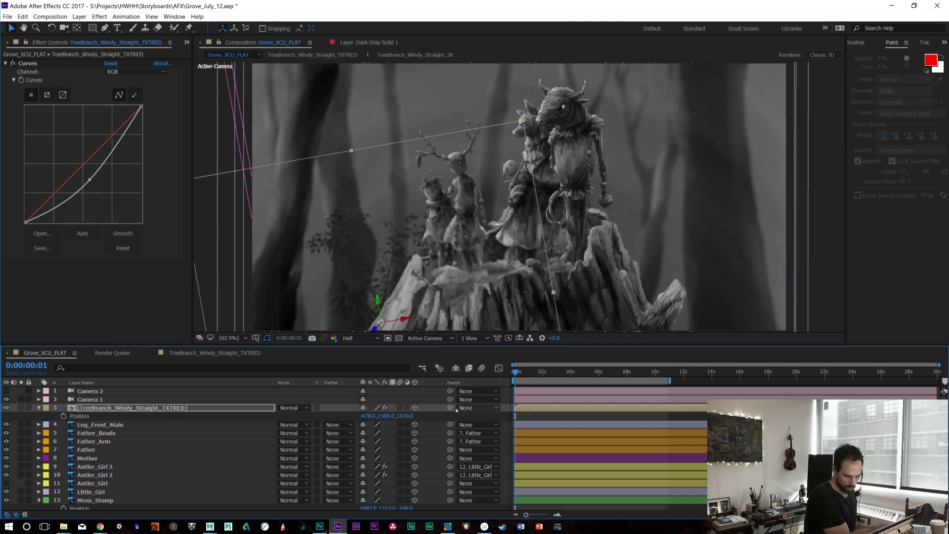
pyautogui.press('KP_Add')
pyautogui.press('KP_Add')
pyautogui.press('KP_Add')
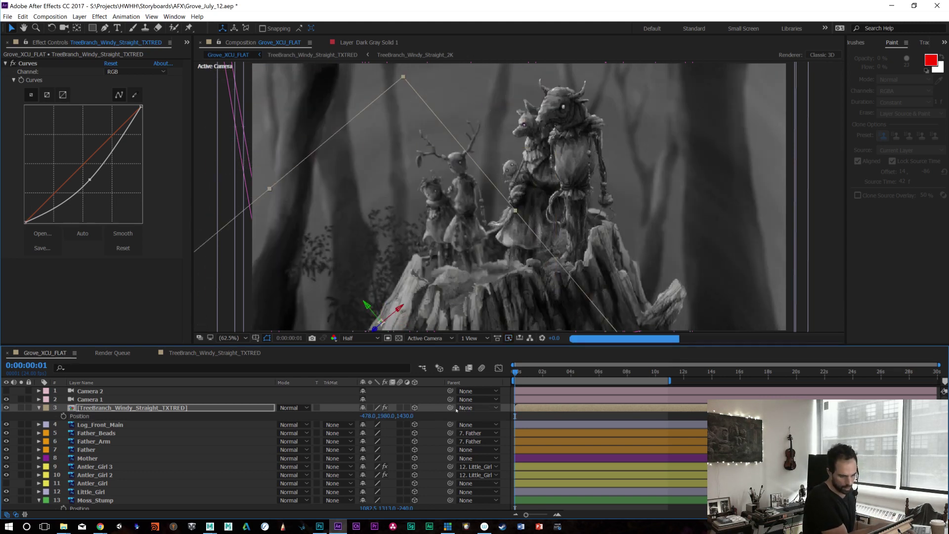
pyautogui.press('KP_Add')
pyautogui.press('KP_Add')
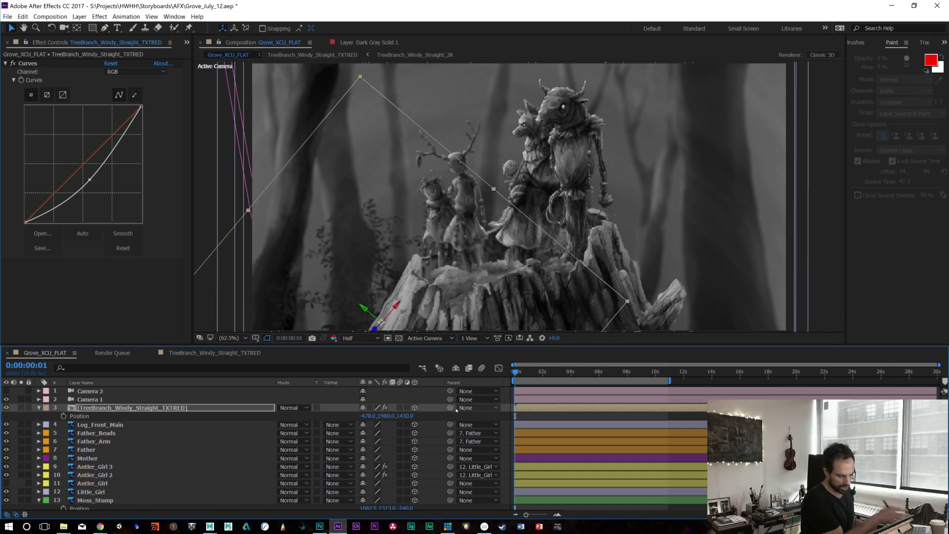
pyautogui.moveTo(366, 416); pyautogui.dragTo(414, 418)
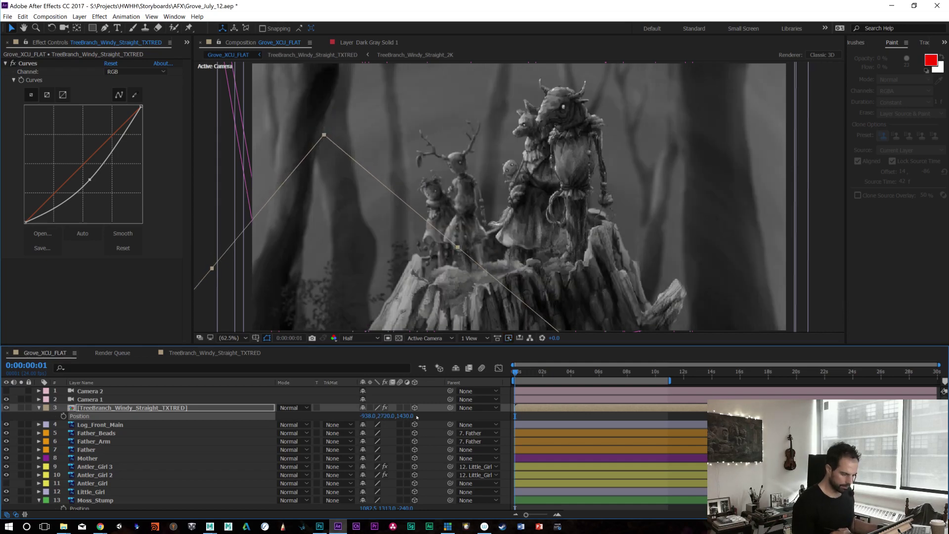
pyautogui.moveTo(389, 416); pyautogui.dragTo(360, 416)
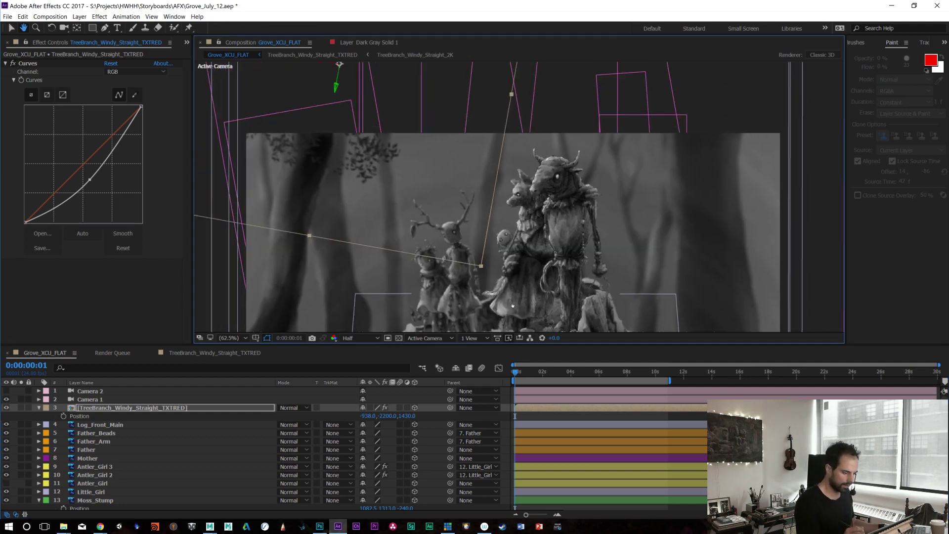
pyautogui.moveTo(407, 416); pyautogui.dragTo(456, 415)
pyautogui.moveTo(368, 416); pyautogui.dragTo(277, 416)
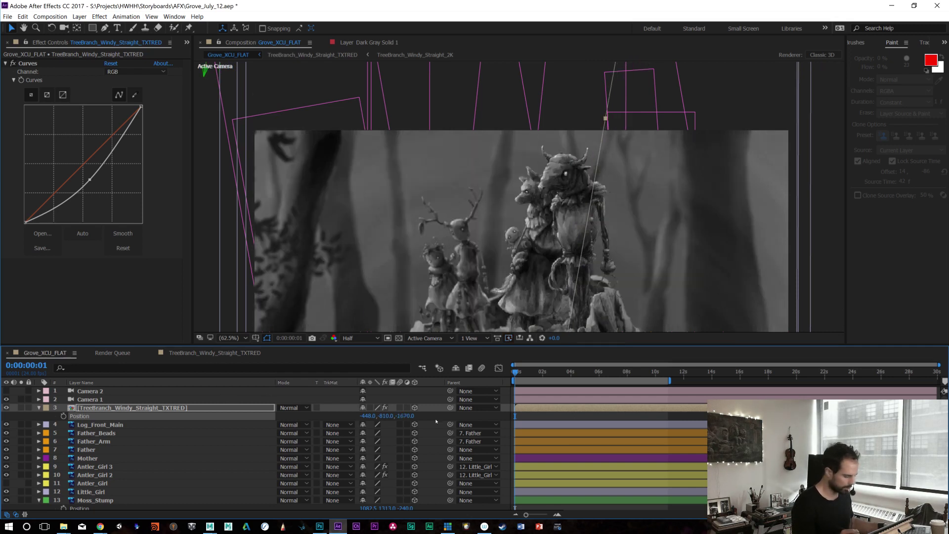
# Step: Set the TXTRED branch layer's Scale to 125%
pyautogui.press('s')
pyautogui.click(406, 415)
pyautogui.write('10')
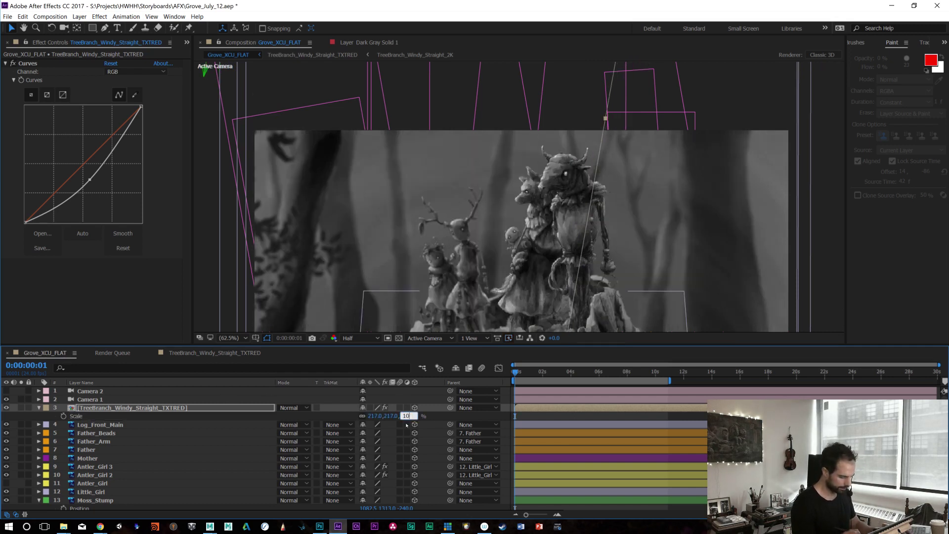
pyautogui.write('0')
pyautogui.press('Return')
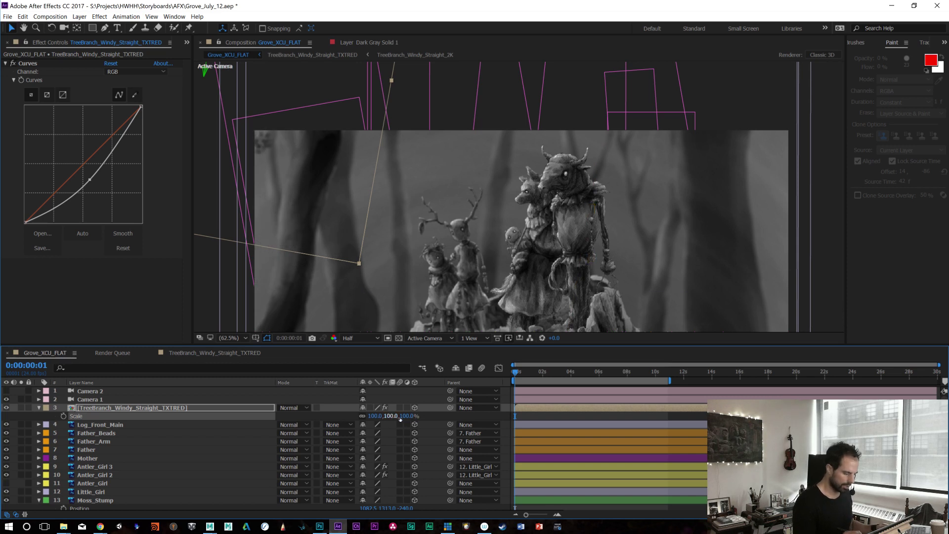
pyautogui.write('125')
pyautogui.press('Return')
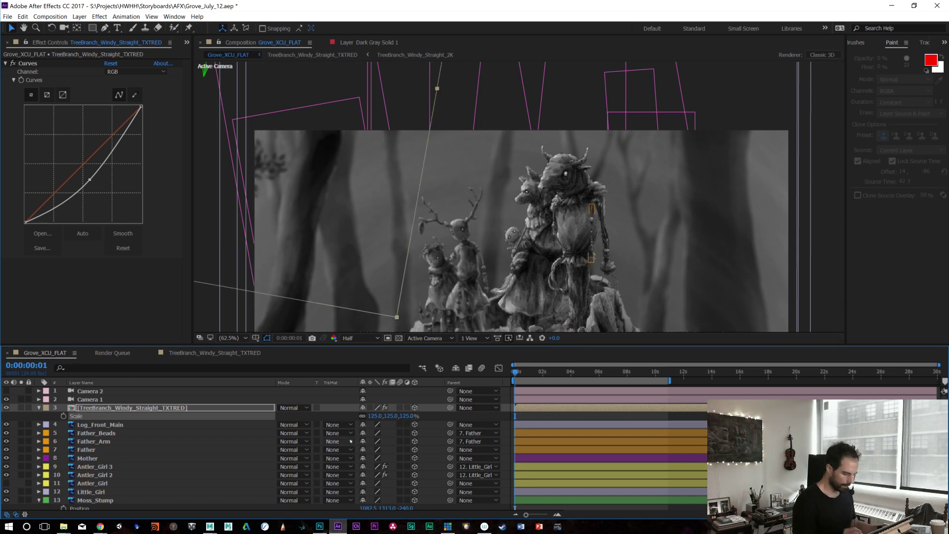
# Step: Move the branch layer to 282, -710, -1670 and preview the animation
pyautogui.press('p')
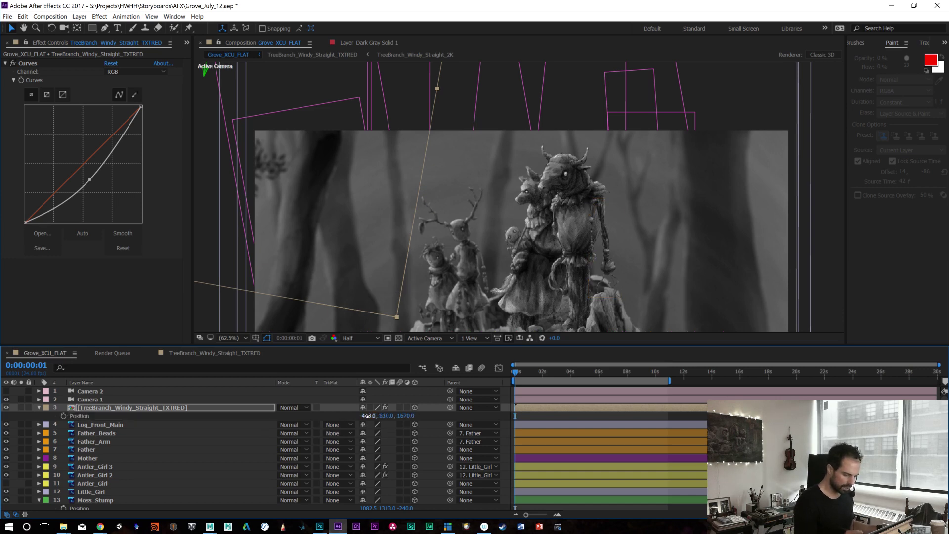
pyautogui.moveTo(403, 416)
pyautogui.mouseDown()
pyautogui.moveTo(441, 411)
pyautogui.moveTo(409, 407)
pyautogui.mouseUp()
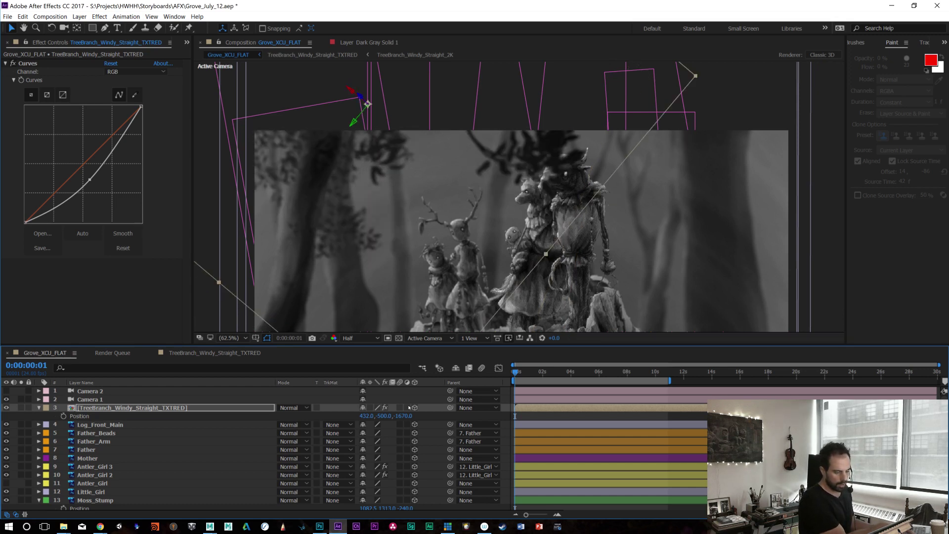
pyautogui.moveTo(385, 417); pyautogui.dragTo(357, 413)
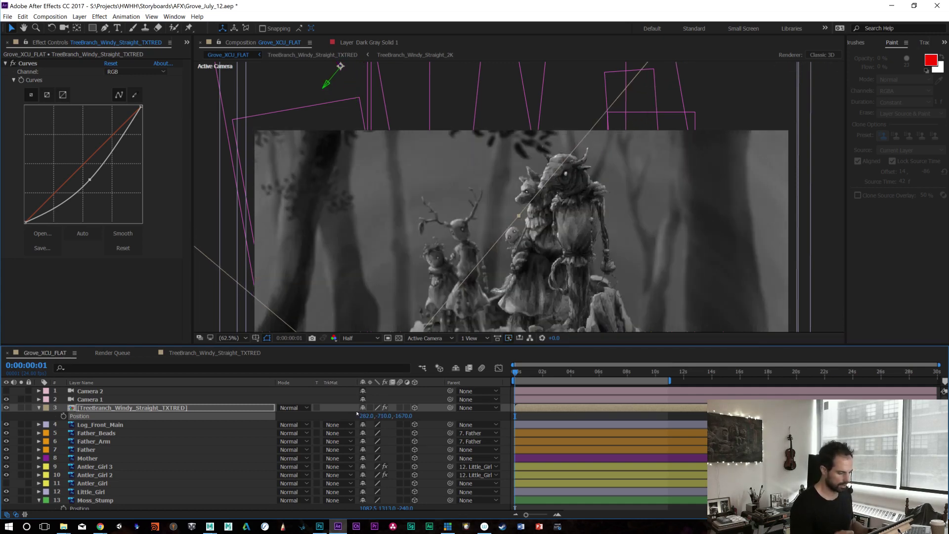
pyautogui.press('space')
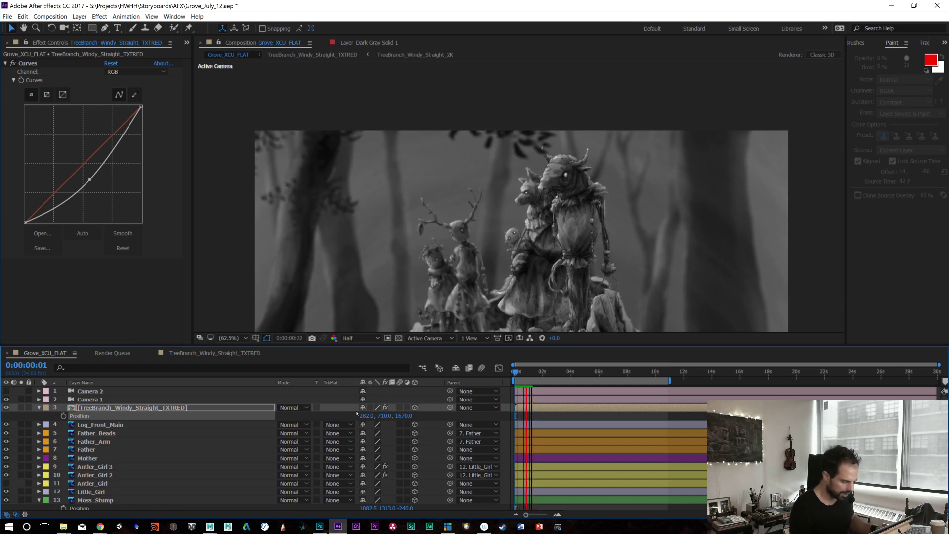
pyautogui.press('`')
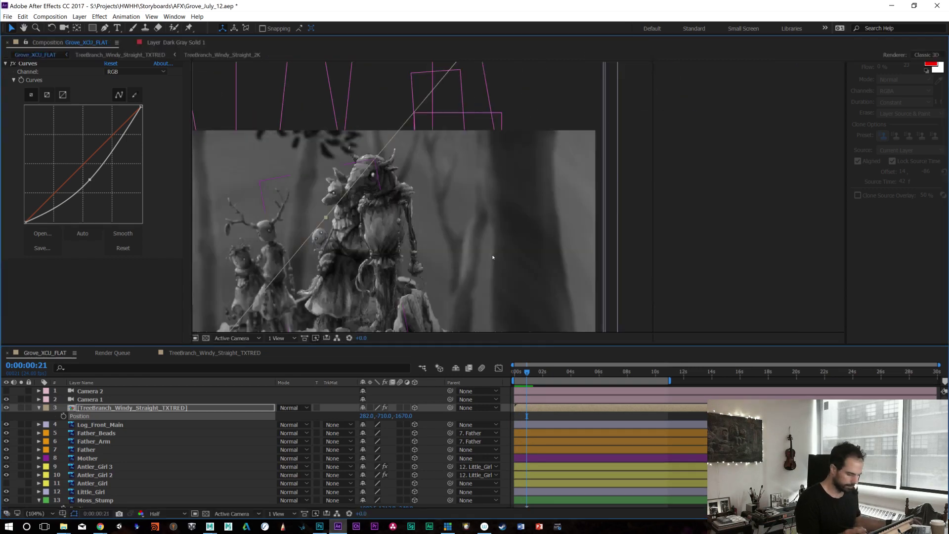
# Step: Duplicate the tree branch layer with Ctrl+D
pyautogui.press('/')
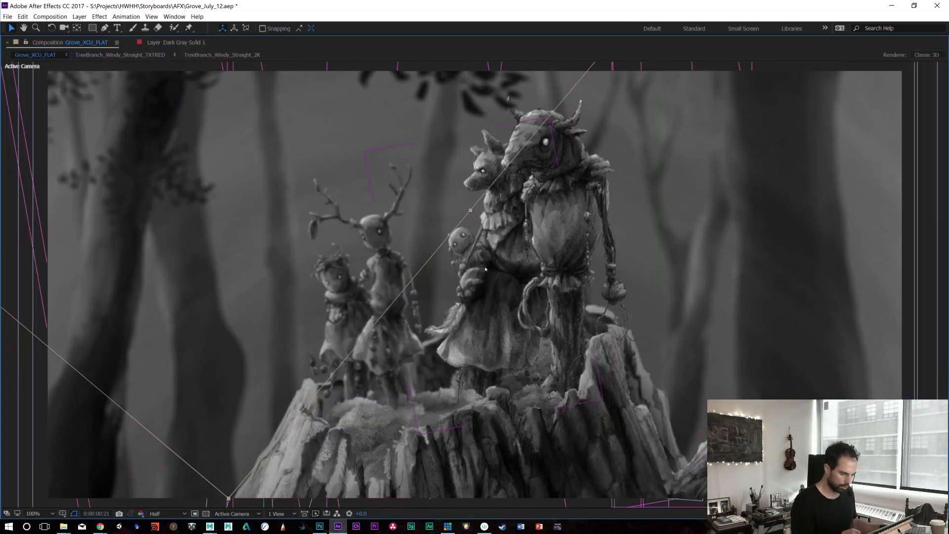
pyautogui.press('`')
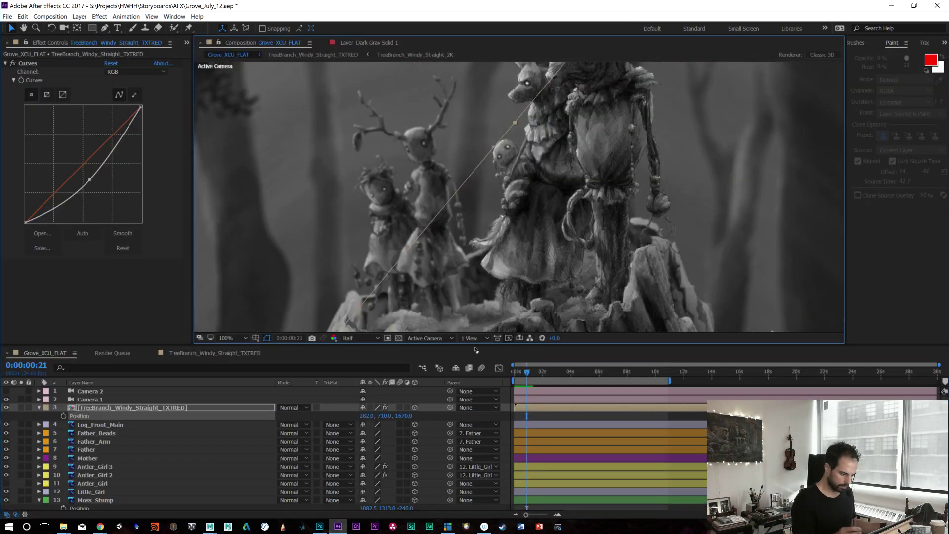
pyautogui.press(',')
pyautogui.press(',')
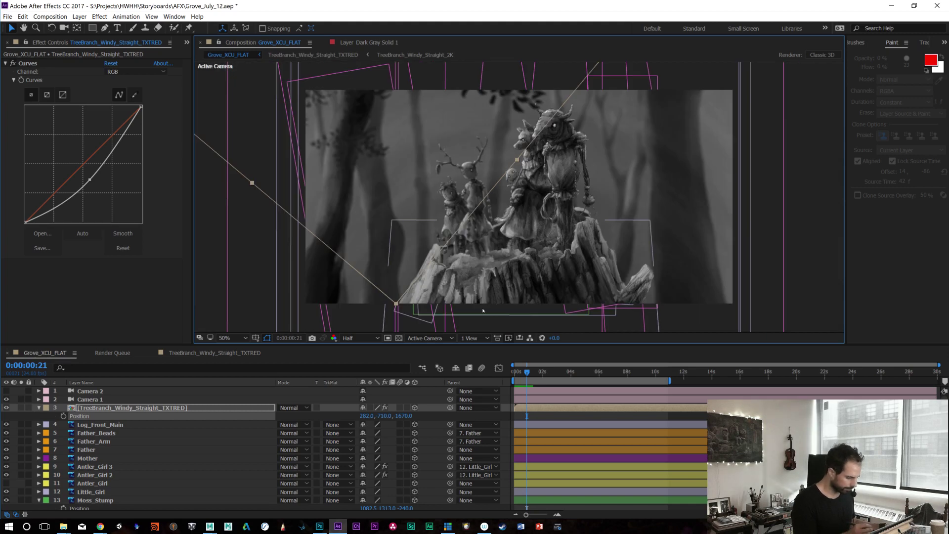
pyautogui.click(131, 412)
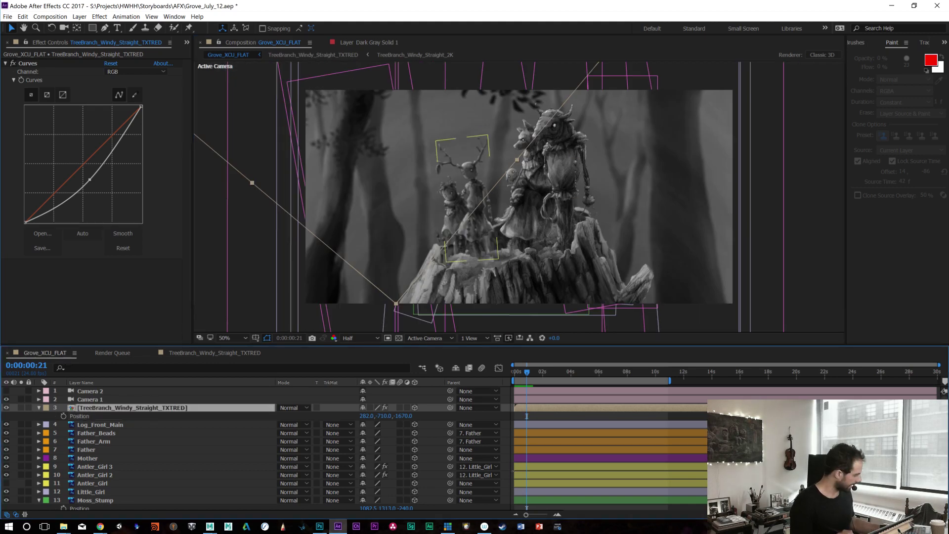
pyautogui.hotkey('ctrl', 'd')
# Step: Move the top branch copy back and up to 199, -597, -2110
pyautogui.moveTo(401, 417); pyautogui.dragTo(421, 405)
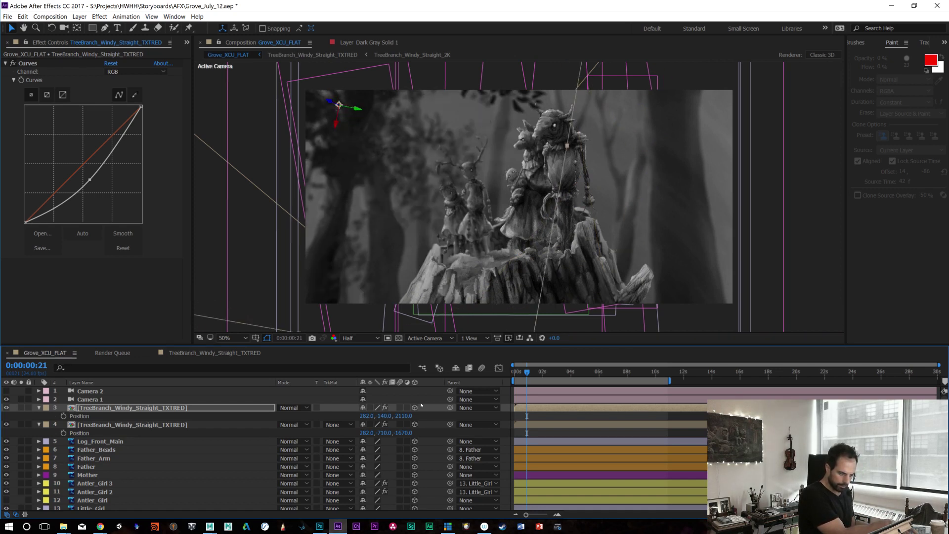
pyautogui.moveTo(386, 416); pyautogui.dragTo(164, 417)
pyautogui.moveTo(366, 416); pyautogui.dragTo(334, 411)
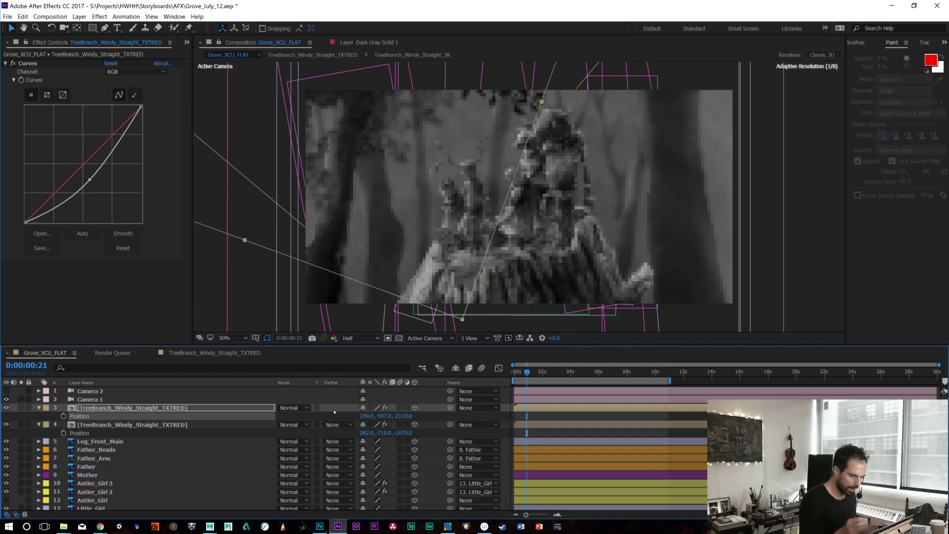
# Step: Pull the copy's Curves highlights and midpoint down to darken it
pyautogui.moveTo(140, 107); pyautogui.dragTo(152, 148)
pyautogui.moveTo(89, 180); pyautogui.dragTo(98, 200)
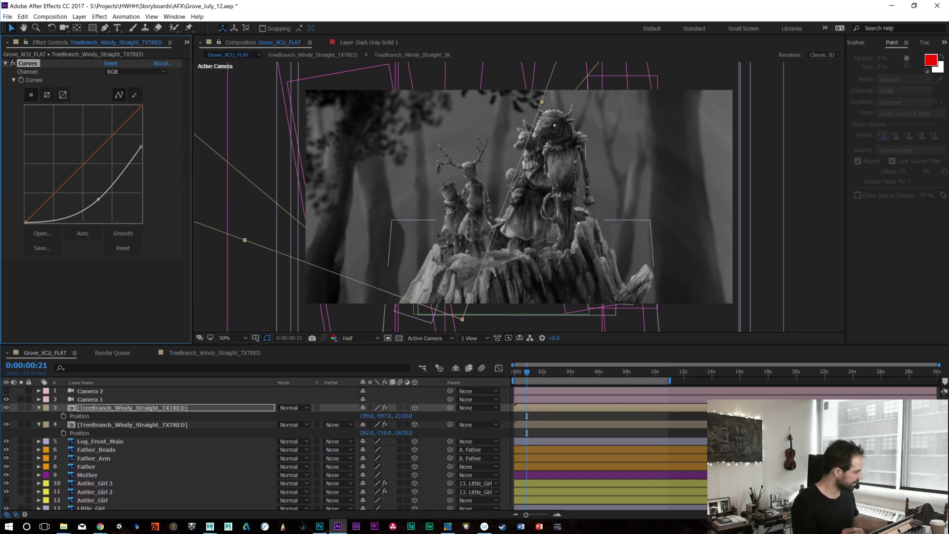
pyautogui.press('`')
# Step: Play a full-screen preview of the two-branch scene, then stop it
pyautogui.press('.')
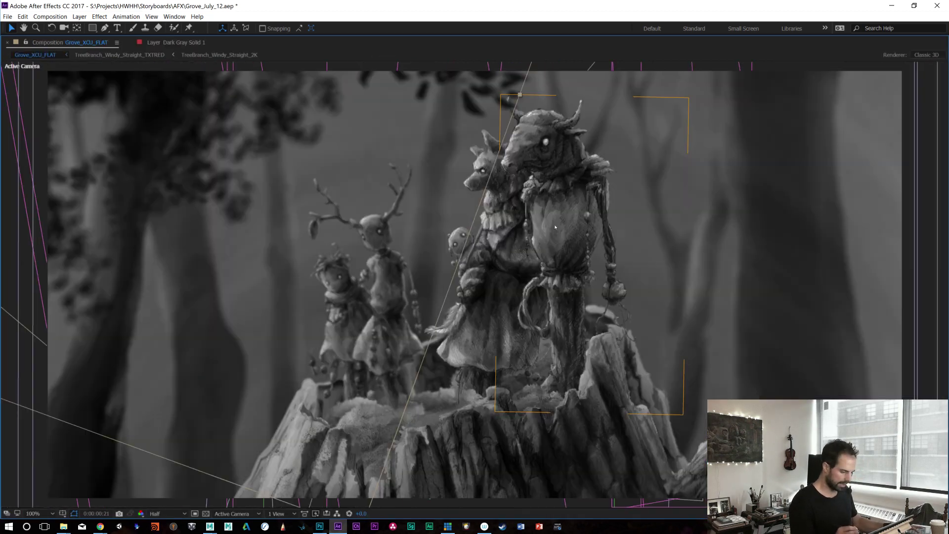
pyautogui.press('`')
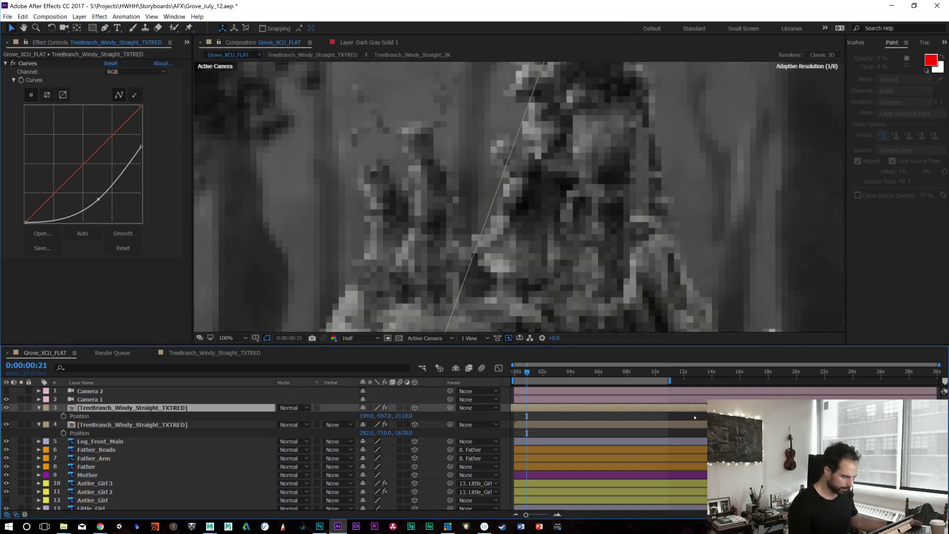
pyautogui.press('`')
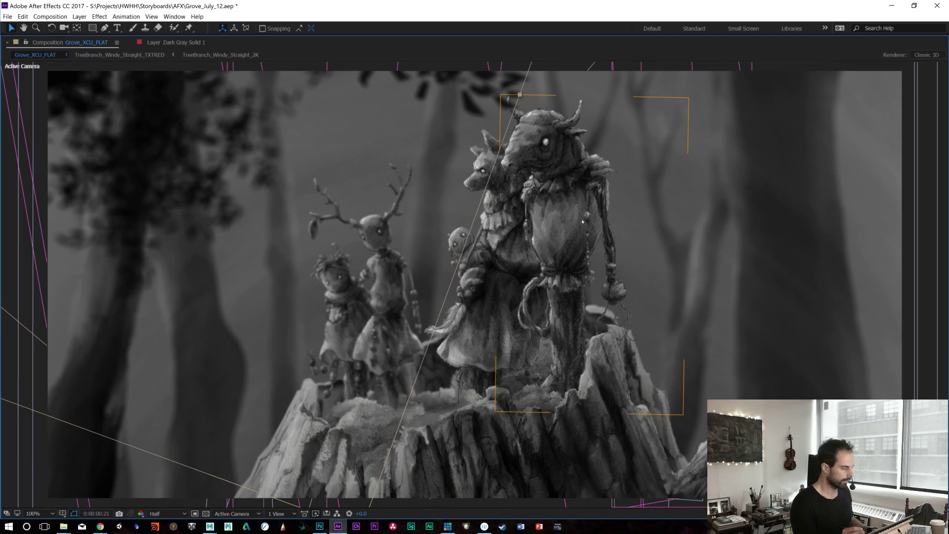
pyautogui.press('space')
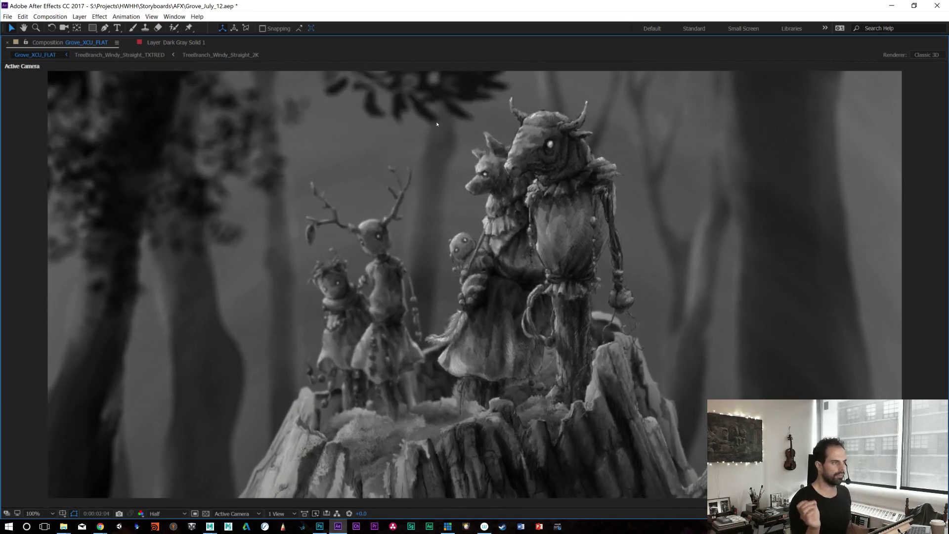
pyautogui.press('space')
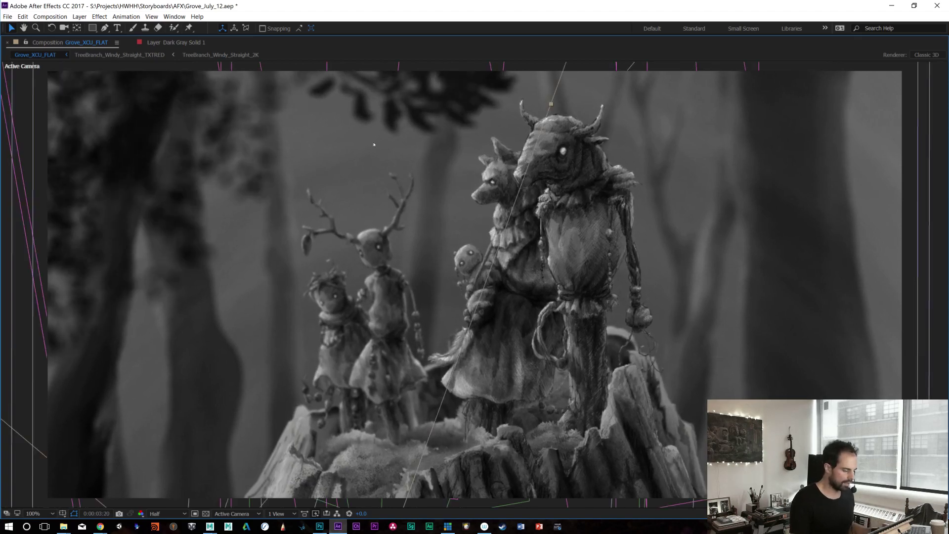
# Step: Restore the panel layout and switch to Maya's birch stroke scene
pyautogui.press('`')
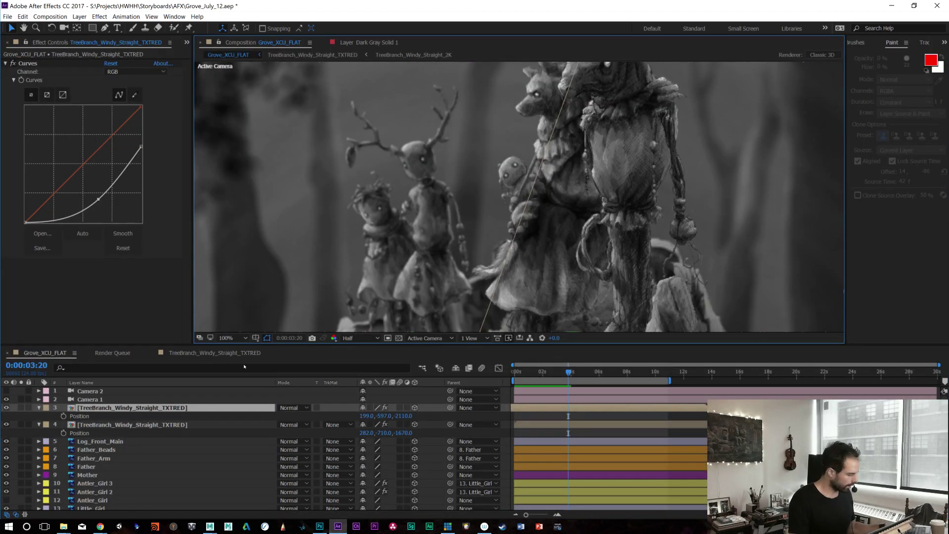
pyautogui.press(',')
pyautogui.press(',')
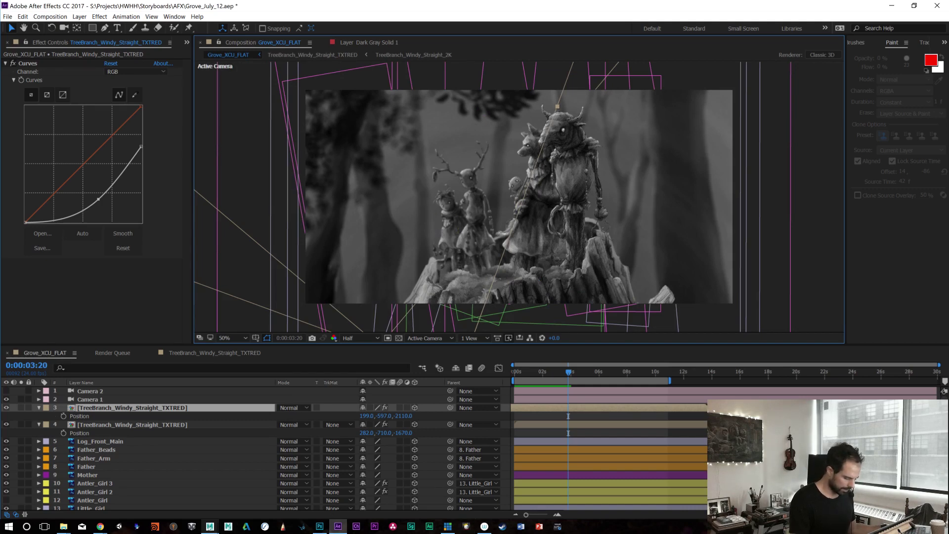
pyautogui.moveTo(209, 526)
pyautogui.click(252, 496)
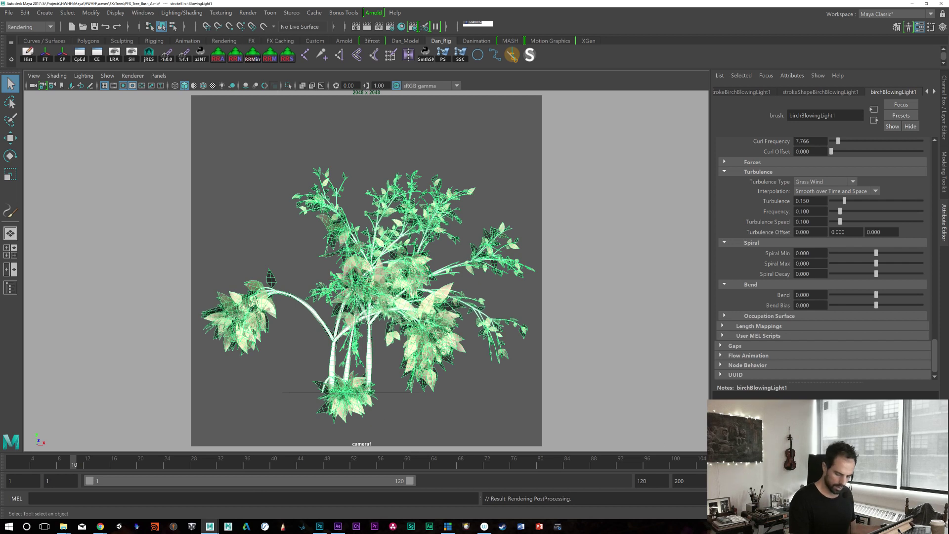
# Step: Open Maya's Script Editor, then return to the Grove_XCU_FLAT comp in After Effects
pyautogui.click(943, 498)
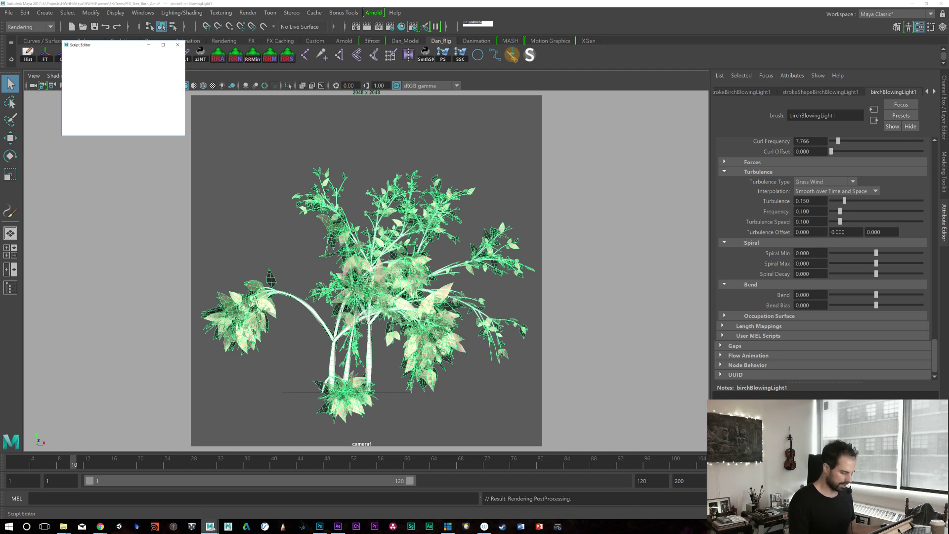
pyautogui.moveTo(211, 526)
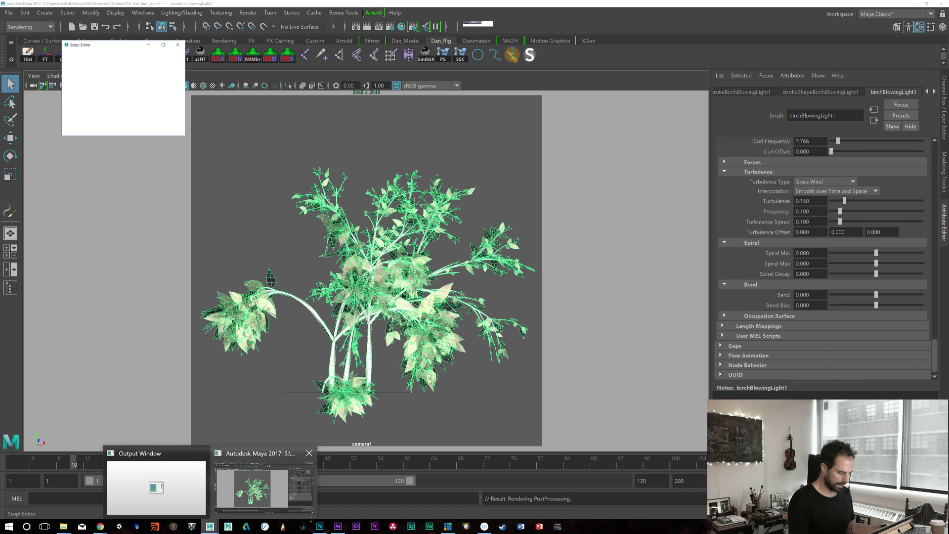
pyautogui.click(337, 527)
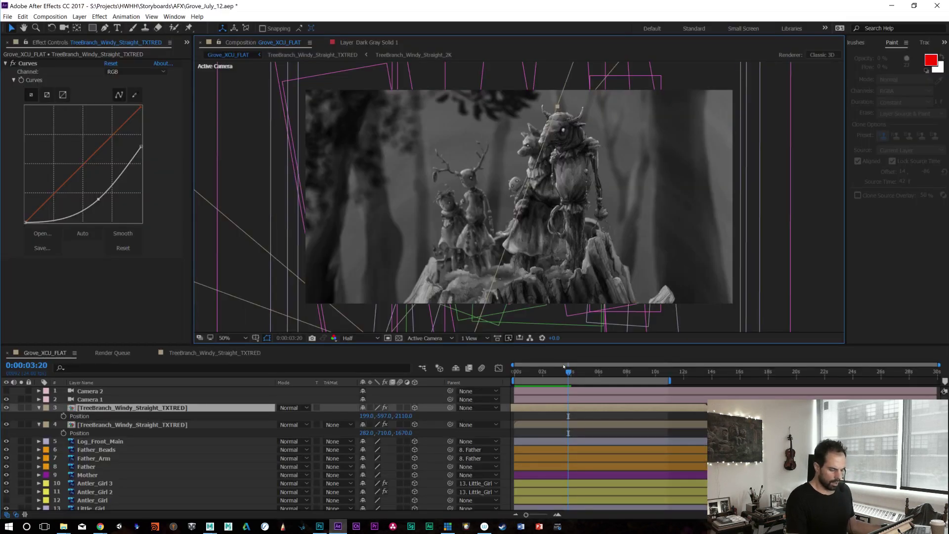
# Step: Lower the top branch copy at 0:00:02:12, then duplicate it below with neutral Curves
pyautogui.moveTo(564, 365); pyautogui.dragTo(549, 366)
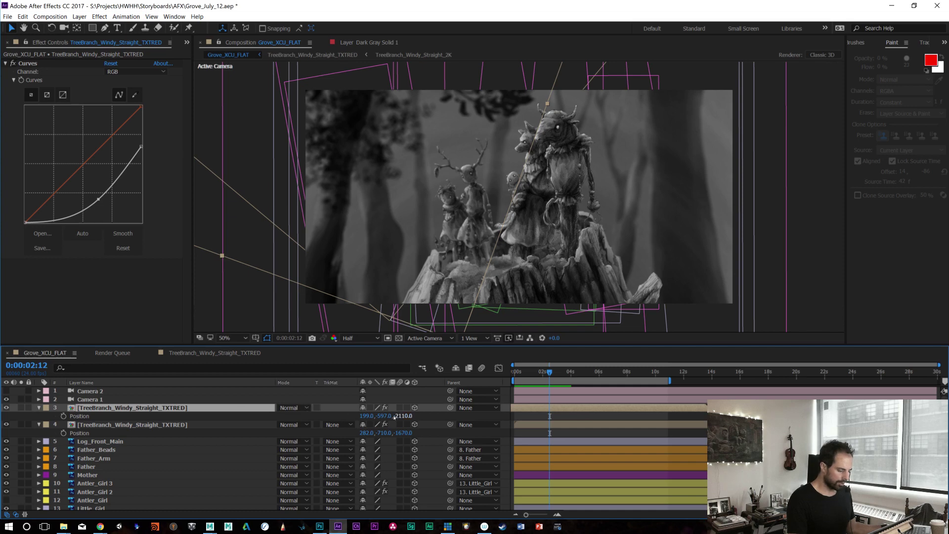
pyautogui.moveTo(383, 417); pyautogui.dragTo(354, 433)
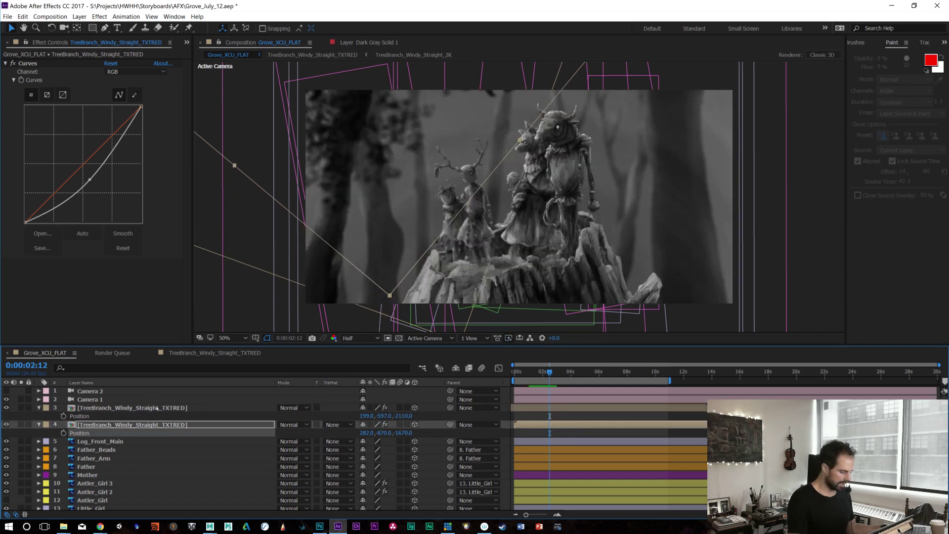
pyautogui.click(158, 408)
pyautogui.hotkey('ctrl', 'd')
pyautogui.moveTo(165, 413); pyautogui.dragTo(180, 447)
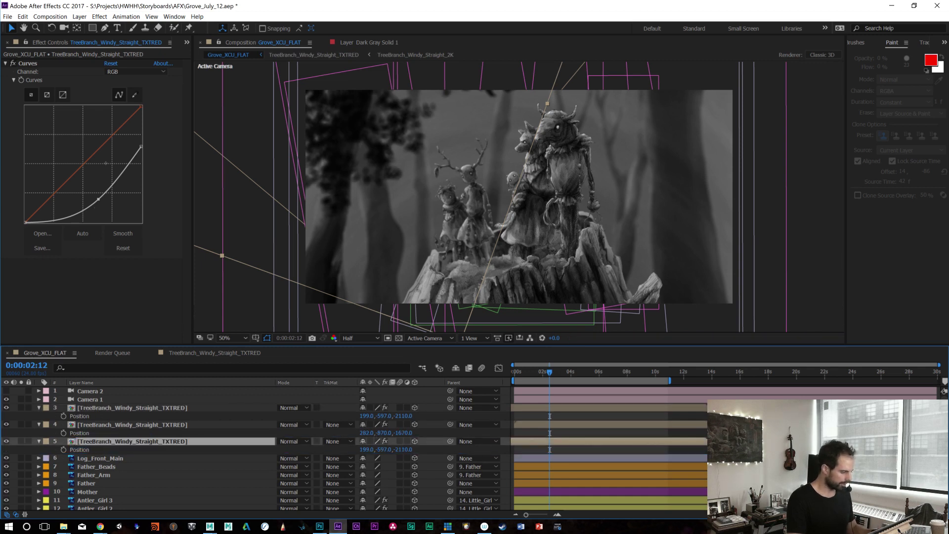
pyautogui.click(111, 63)
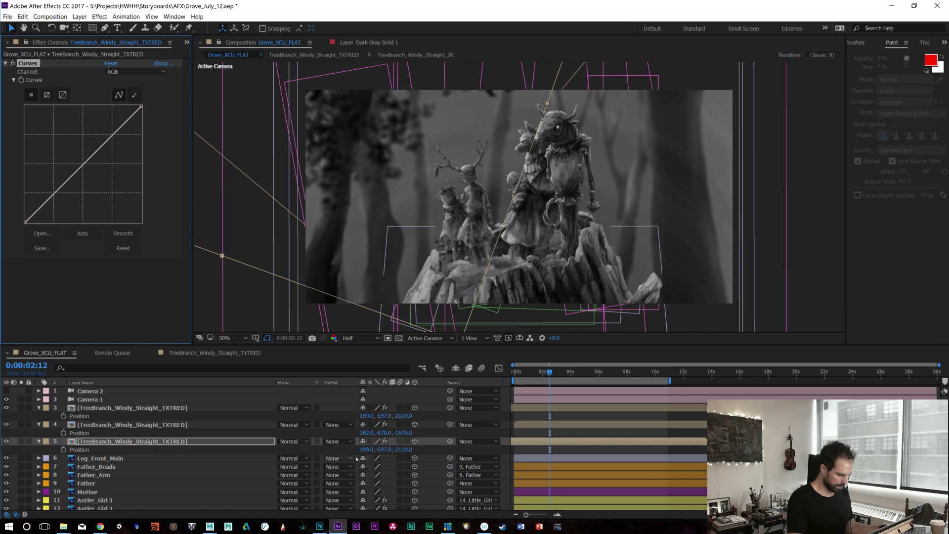
# Step: Enlarge the new branch copy and push it far right to 4002, 2553, 4190
pyautogui.moveTo(403, 449); pyautogui.dragTo(495, 440)
pyautogui.moveTo(387, 449); pyautogui.dragTo(481, 441)
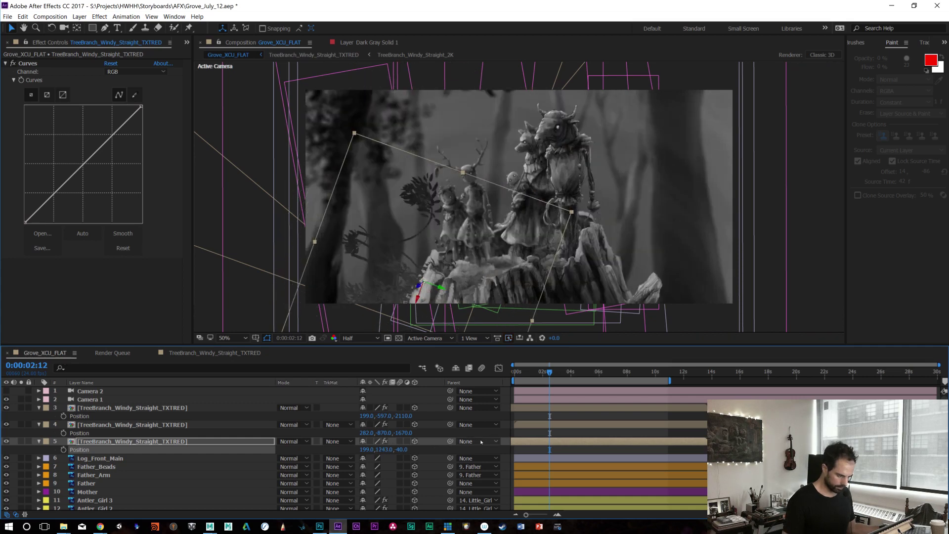
pyautogui.moveTo(401, 449); pyautogui.dragTo(587, 432)
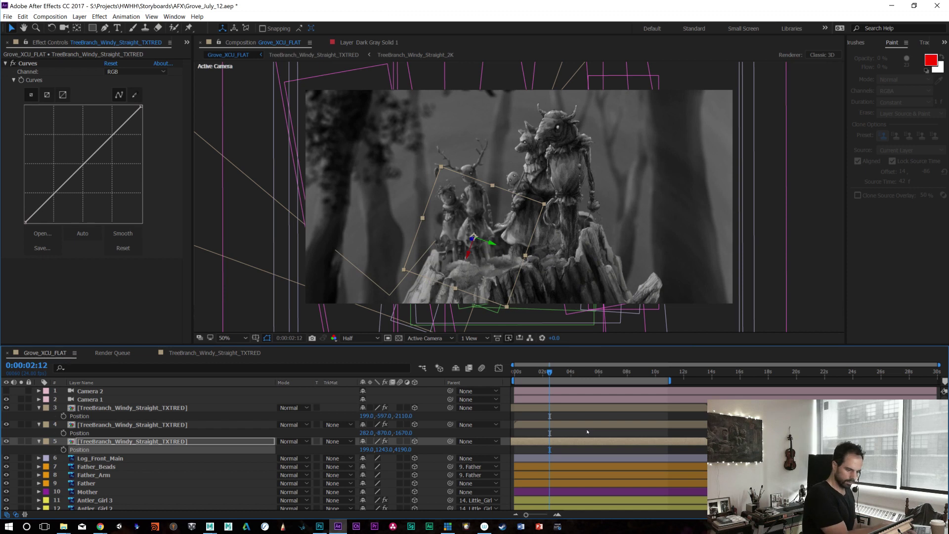
pyautogui.hotkey('ctrl', 'z')
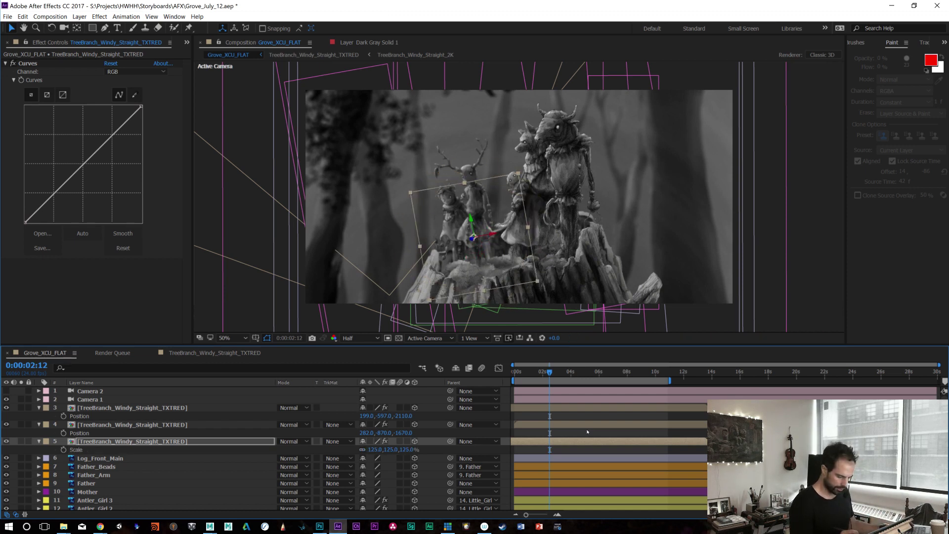
pyautogui.press('s')
pyautogui.moveTo(405, 449); pyautogui.dragTo(469, 449)
pyautogui.press('p')
pyautogui.moveTo(366, 449); pyautogui.dragTo(442, 450)
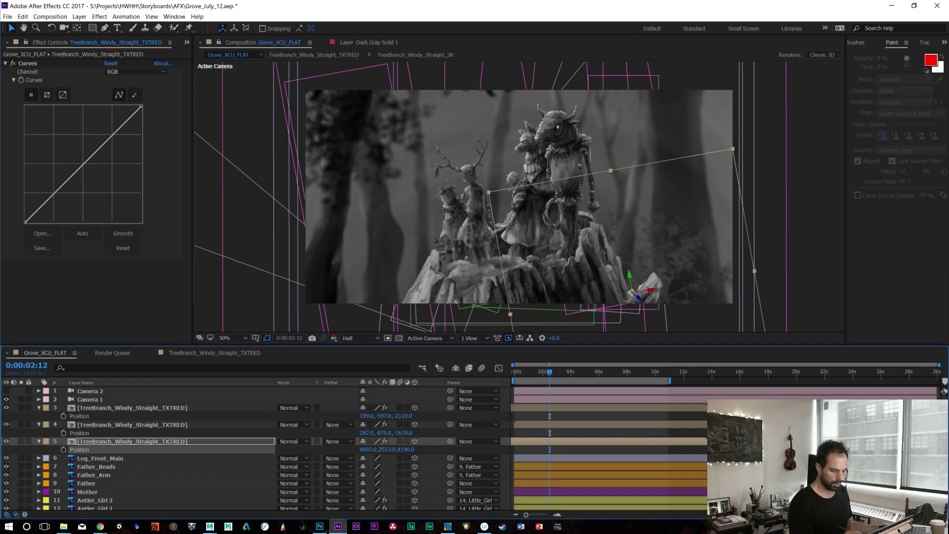
pyautogui.hotkey('alt', 'Tab')
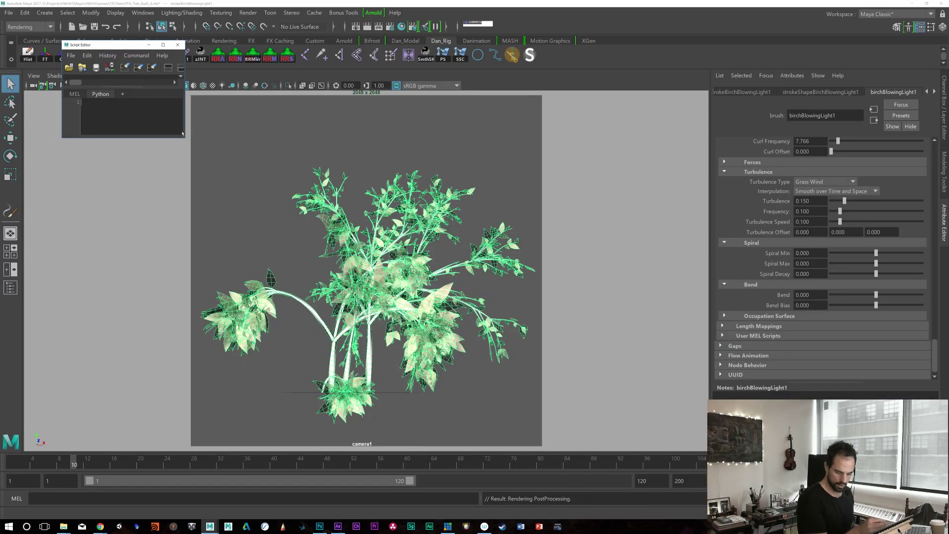
# Step: Deselect the birch stroke and enlarge the Script Editor to read the frame 455 render log
pyautogui.hotkey('ctrl', 'z')
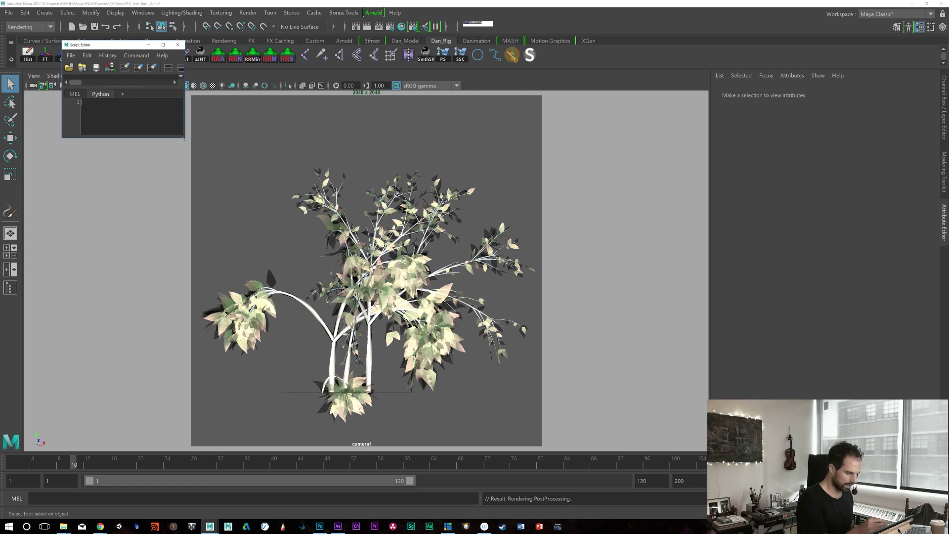
pyautogui.moveTo(184, 138); pyautogui.dragTo(491, 362)
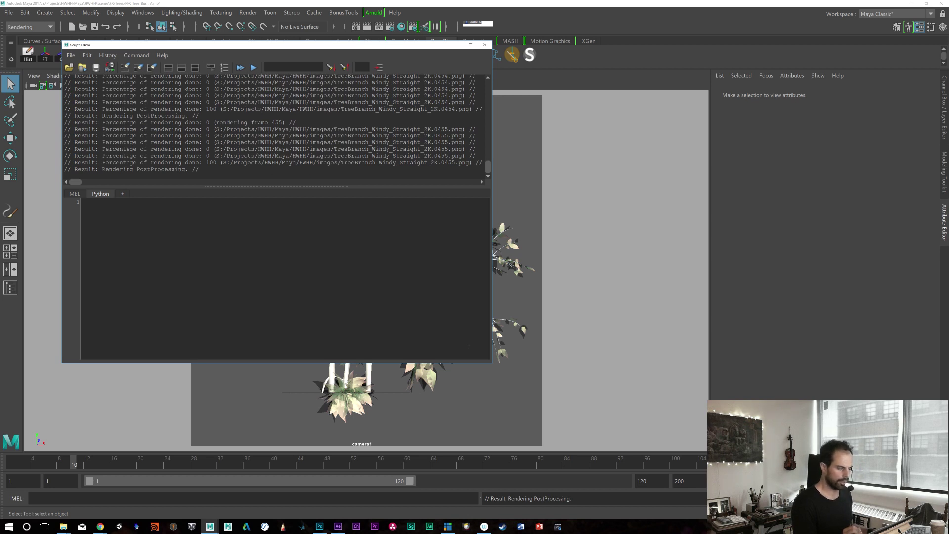
pyautogui.click(910, 4)
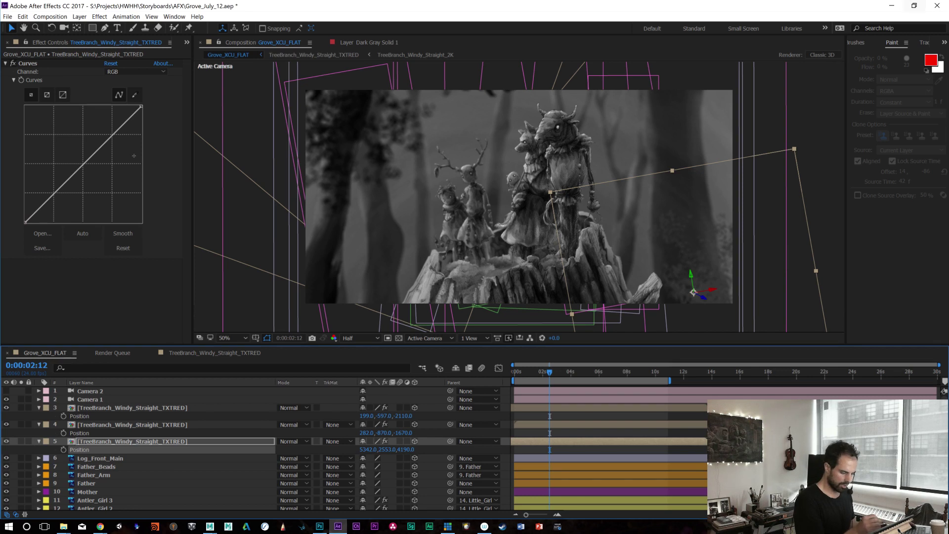
# Step: Darken branch layer 5 with Curves and set its Scale to 400%
pyautogui.click(153, 443)
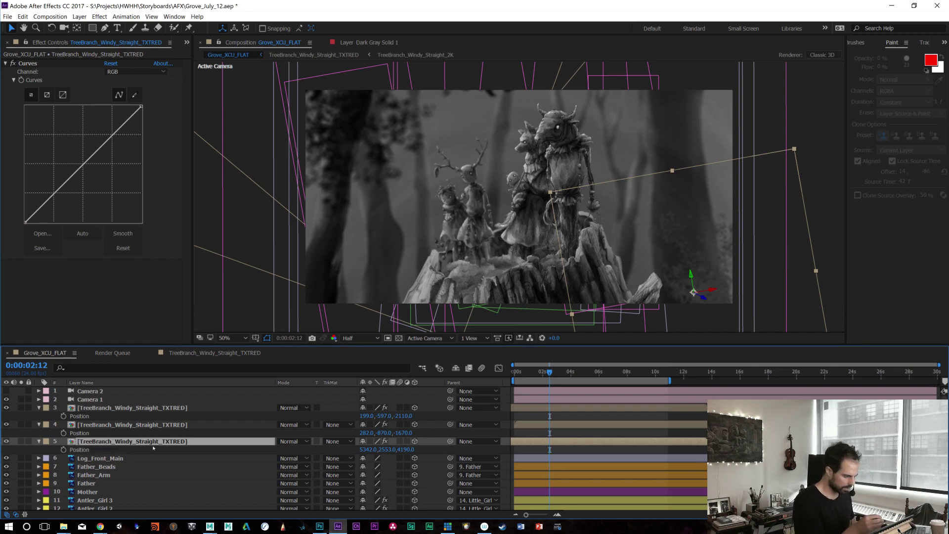
pyautogui.moveTo(141, 107); pyautogui.dragTo(142, 131)
pyautogui.moveTo(77, 178); pyautogui.dragTo(82, 191)
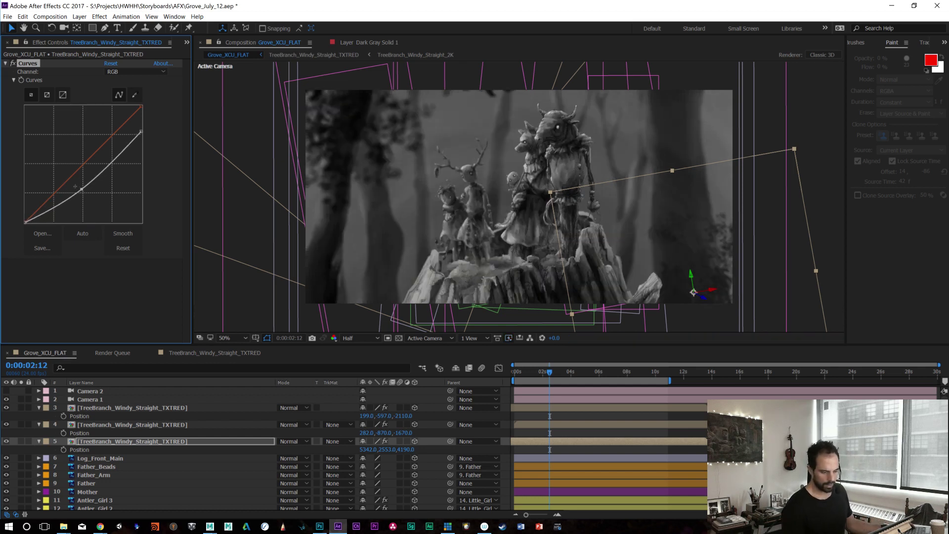
pyautogui.press('s')
pyautogui.click(407, 449)
pyautogui.press('Return')
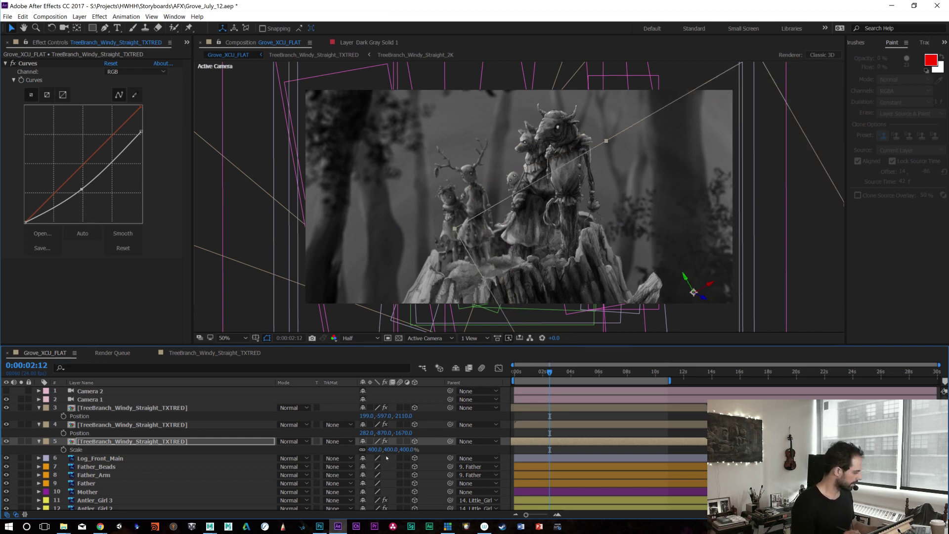
# Step: Reposition the enlarged branch around the figures, checking it in a maximized viewer
pyautogui.press('p')
pyautogui.moveTo(386, 449)
pyautogui.mouseDown()
pyautogui.moveTo(420, 449)
pyautogui.moveTo(400, 450)
pyautogui.mouseUp()
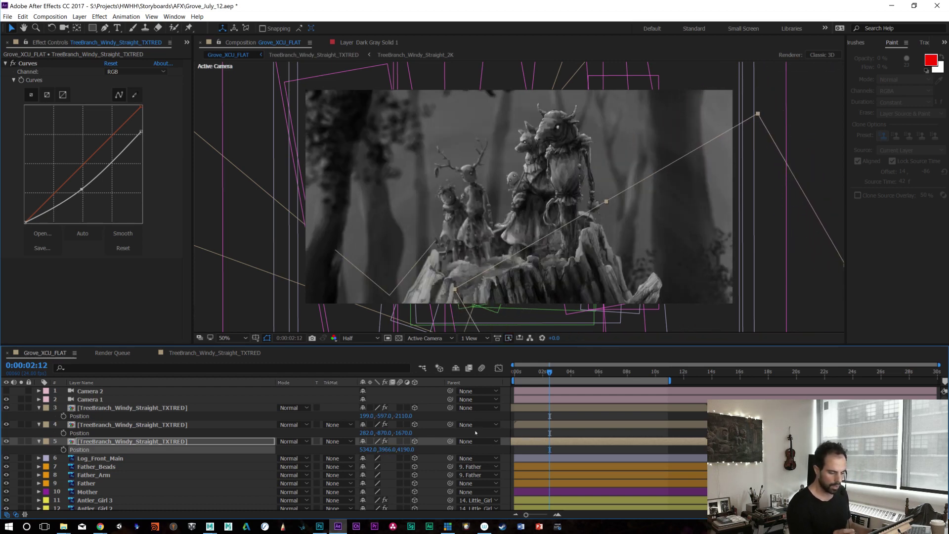
pyautogui.press('`')
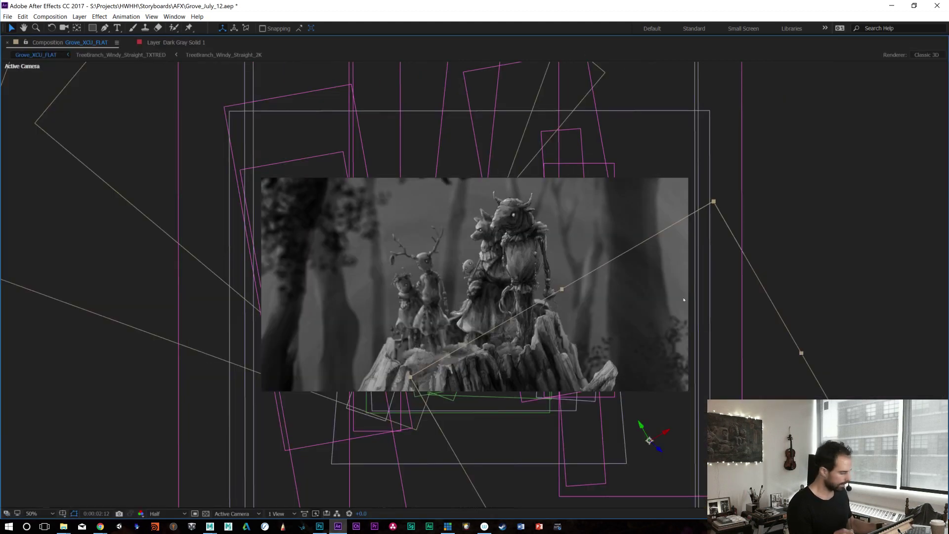
pyautogui.press('.')
pyautogui.press(',')
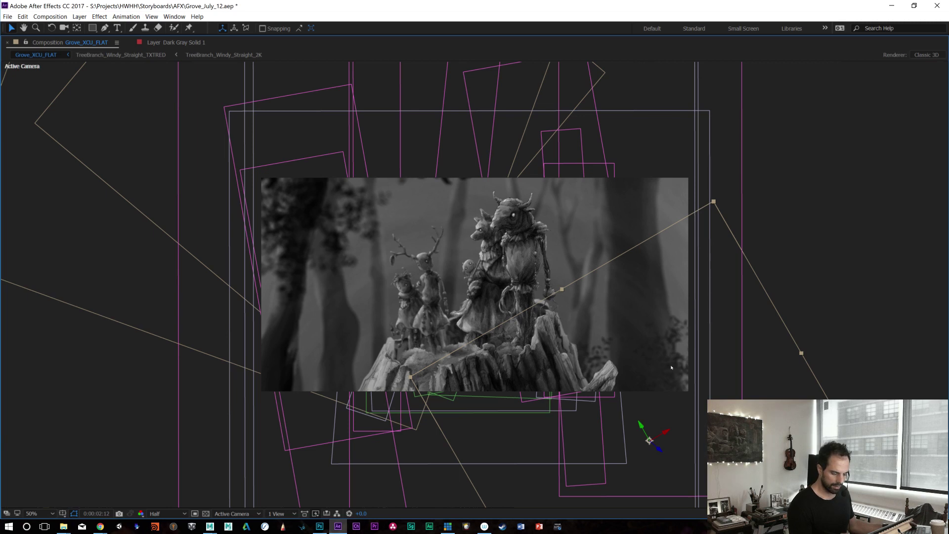
pyautogui.moveTo(679, 349); pyautogui.dragTo(657, 367)
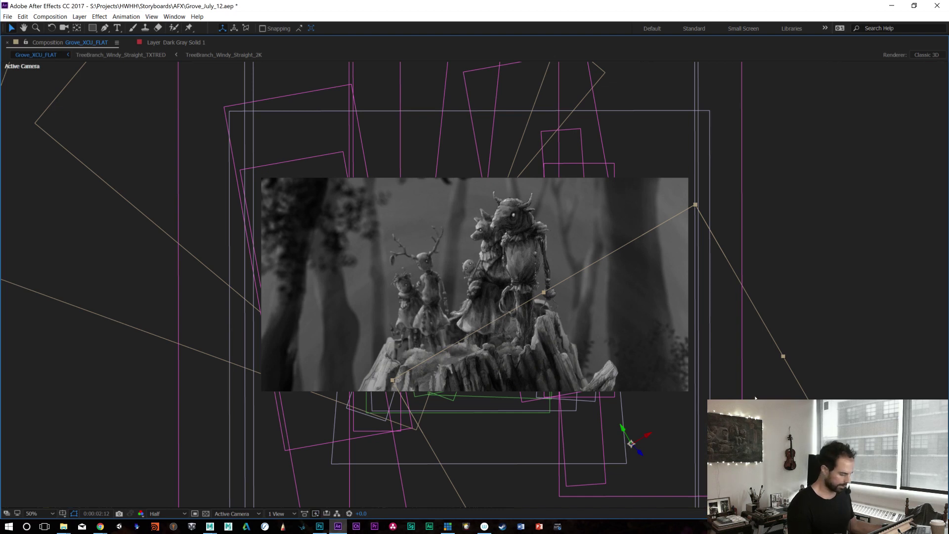
pyautogui.press('`')
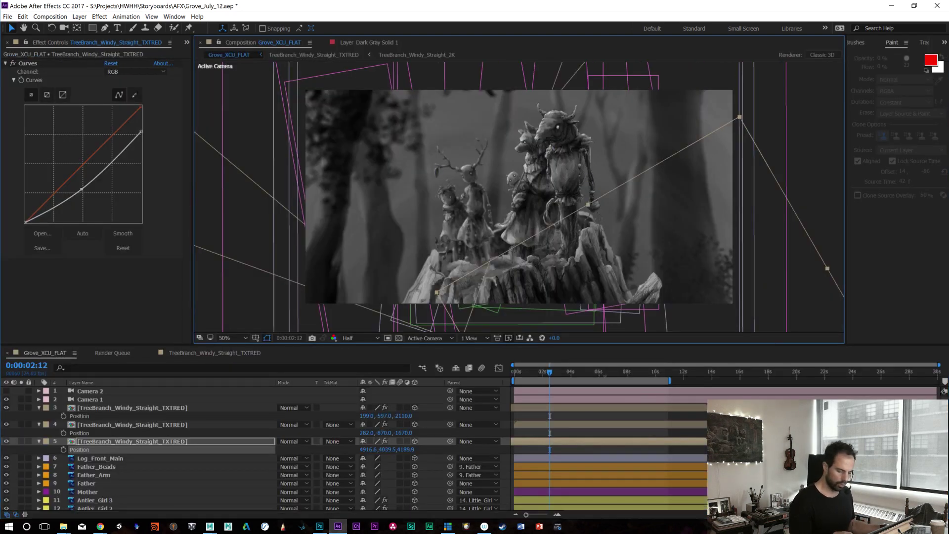
# Step: Shift the branch earlier in time and duplicate it at a different Z depth (3863.9 vs 4189.9)
pyautogui.moveTo(695, 440); pyautogui.dragTo(676, 440)
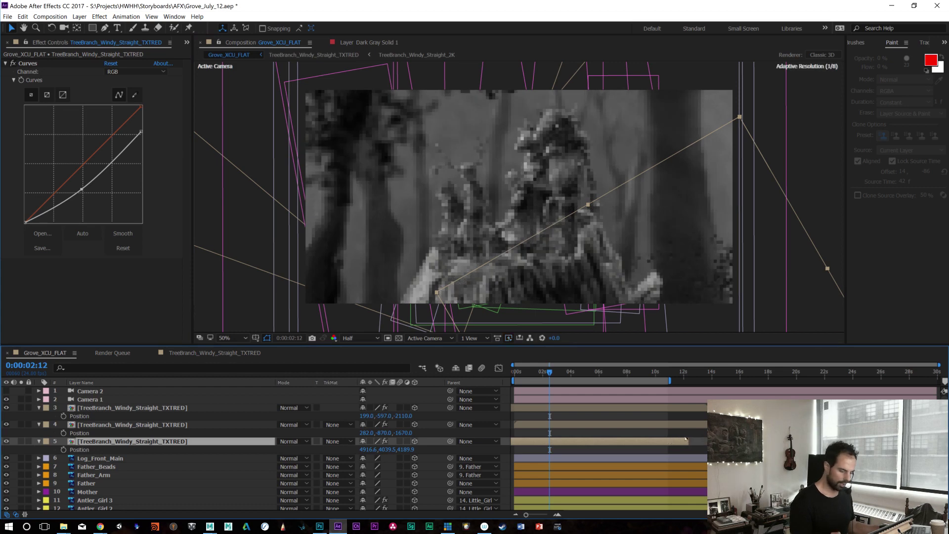
pyautogui.hotkey('ctrl', 'd')
pyautogui.moveTo(402, 451); pyautogui.dragTo(387, 449)
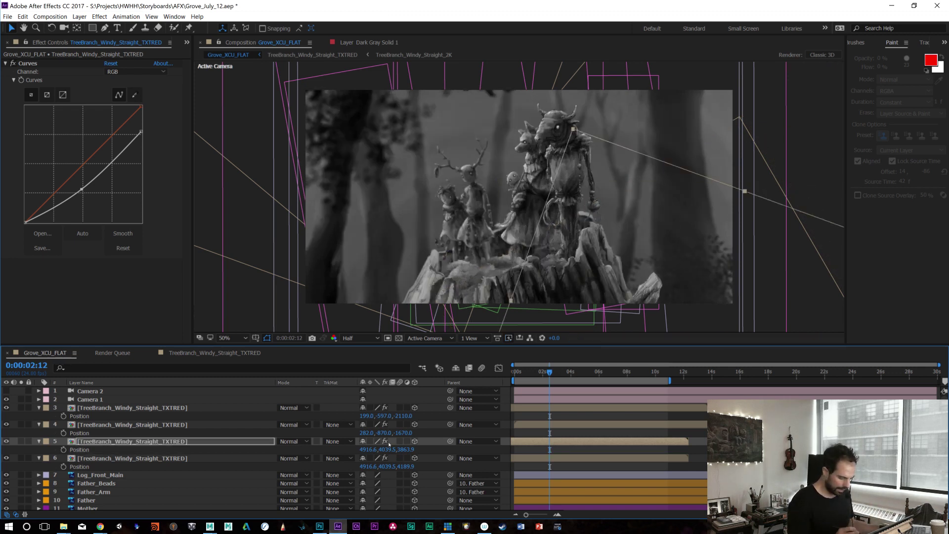
# Step: Adjust the branch's vertical position and retune the darkening curve on layer 5
pyautogui.moveTo(382, 449); pyautogui.dragTo(296, 461)
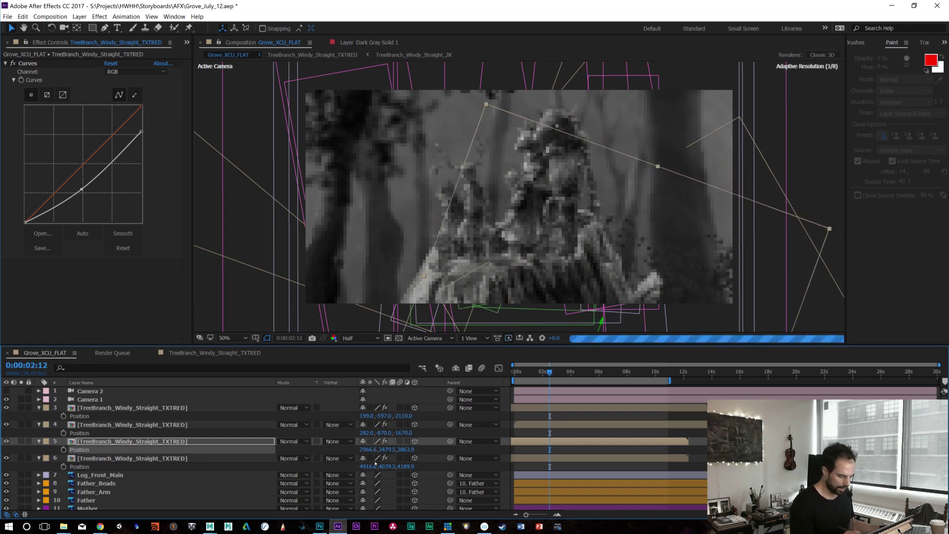
pyautogui.moveTo(386, 450)
pyautogui.mouseDown()
pyautogui.moveTo(368, 452)
pyautogui.moveTo(395, 437)
pyautogui.mouseUp()
pyautogui.moveTo(82, 189); pyautogui.dragTo(79, 183)
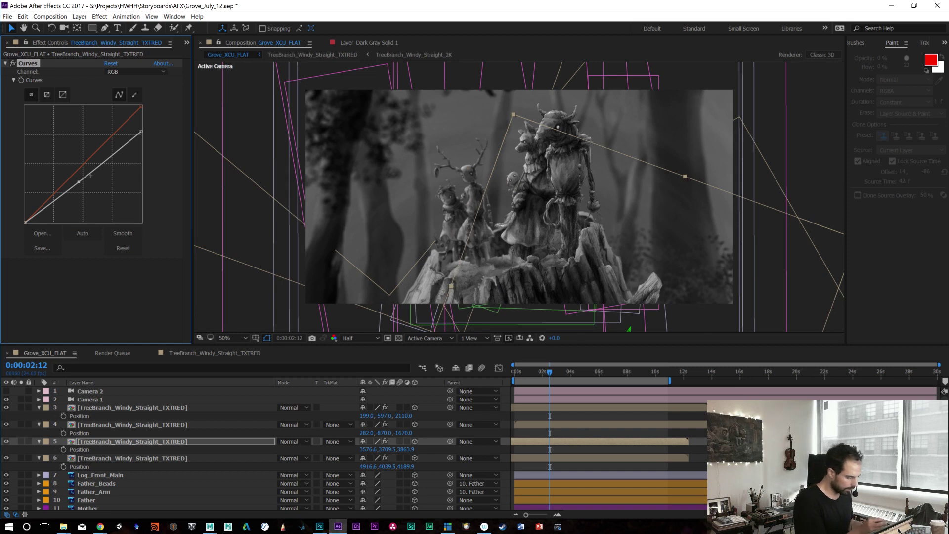
pyautogui.moveTo(388, 449); pyautogui.dragTo(363, 447)
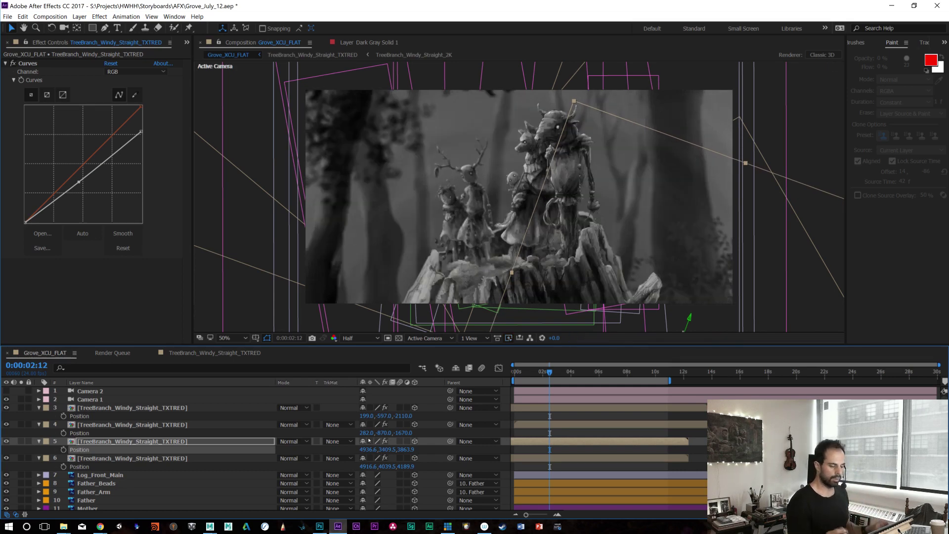
pyautogui.moveTo(549, 372); pyautogui.dragTo(514, 381)
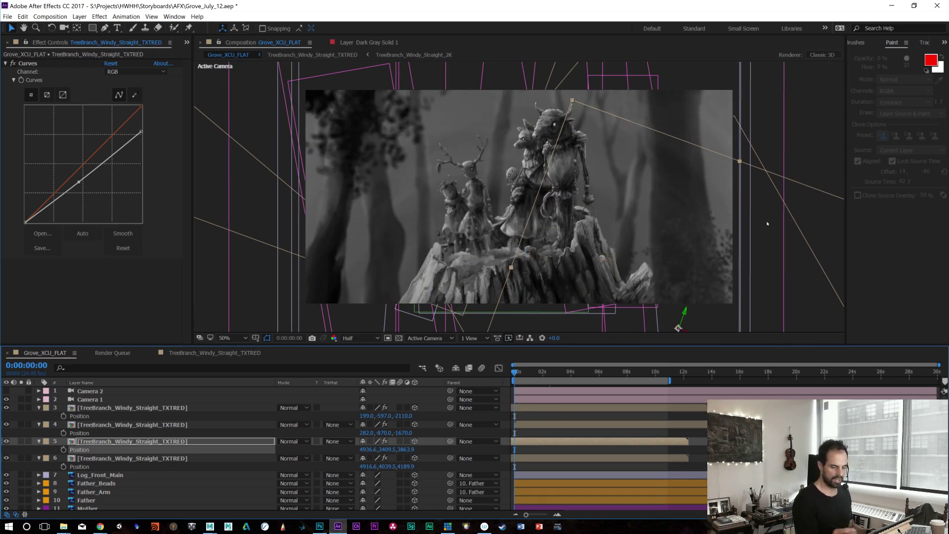
pyautogui.click(133, 441)
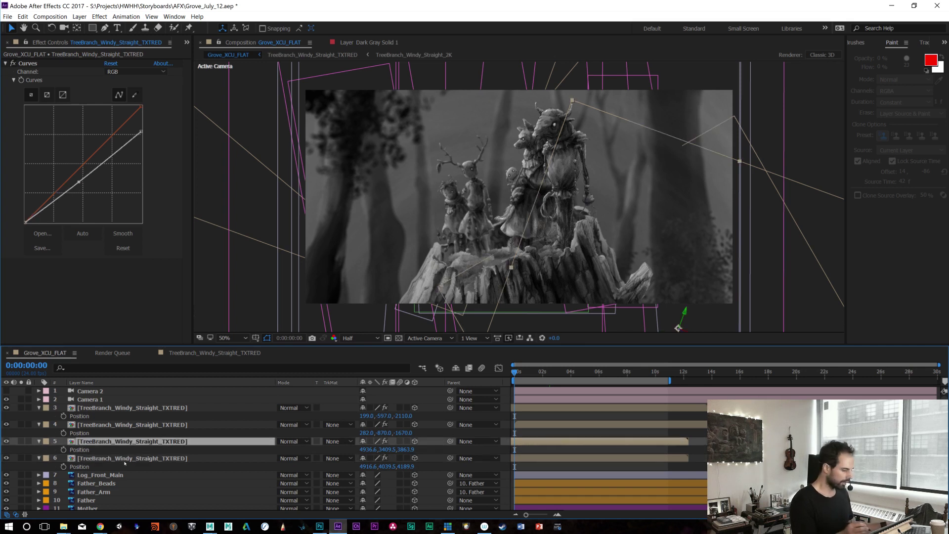
pyautogui.moveTo(78, 182); pyautogui.dragTo(74, 185)
# Step: Inspect the scene full screen at 100% with 3D guides hidden, then return to frame one
pyautogui.press('`')
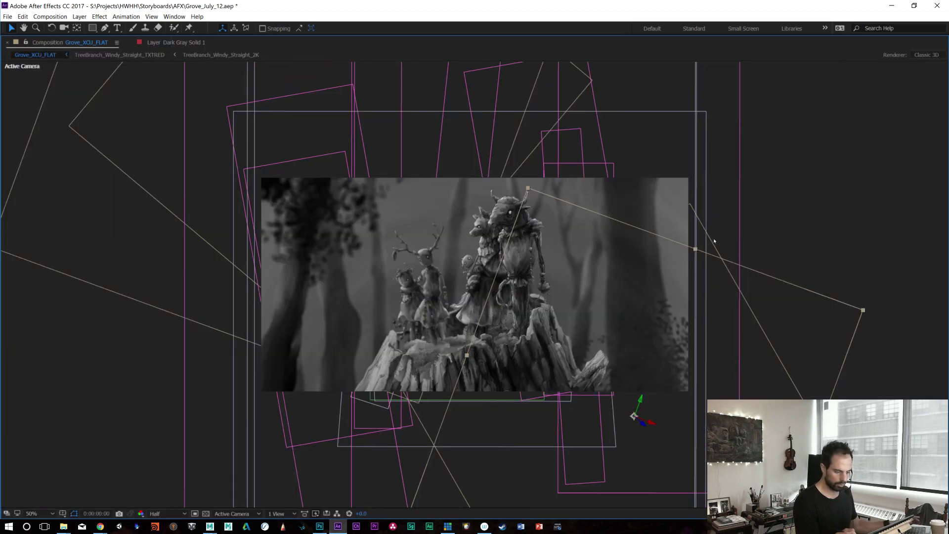
pyautogui.press('/')
pyautogui.hotkey('ctrl', 'shift', 'h')
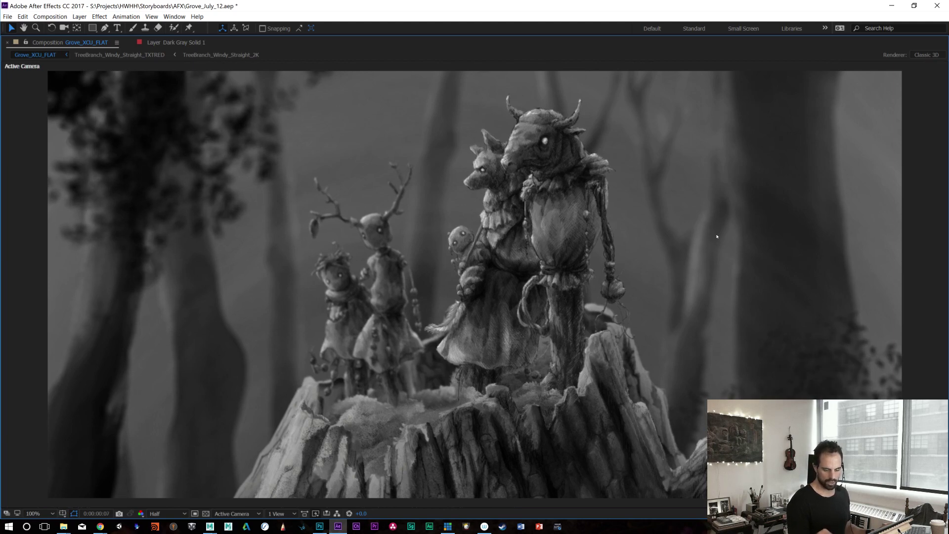
pyautogui.hotkey('ctrl', 'shift', 'h')
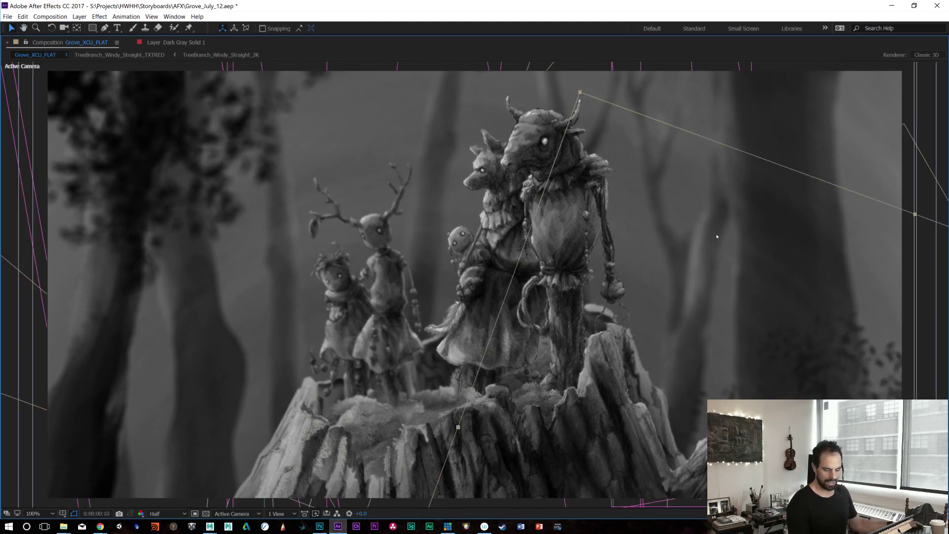
pyautogui.press('`')
pyautogui.click(533, 373)
pyautogui.press('Home')
pyautogui.press(',')
pyautogui.press(',')
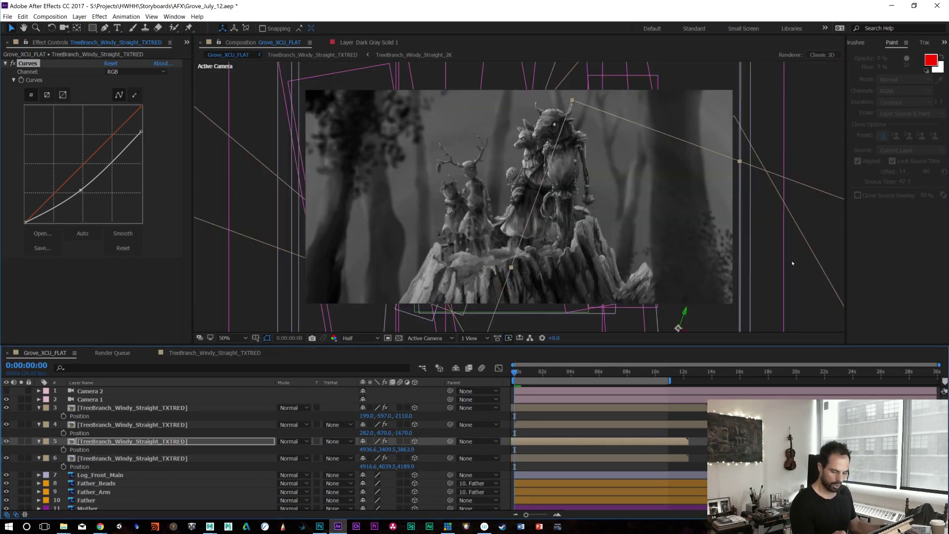
# Step: Lower both branch layers together around the figures and preview the scene full screen
pyautogui.keyDown('shift'); pyautogui.click(146, 459); pyautogui.keyUp('shift')
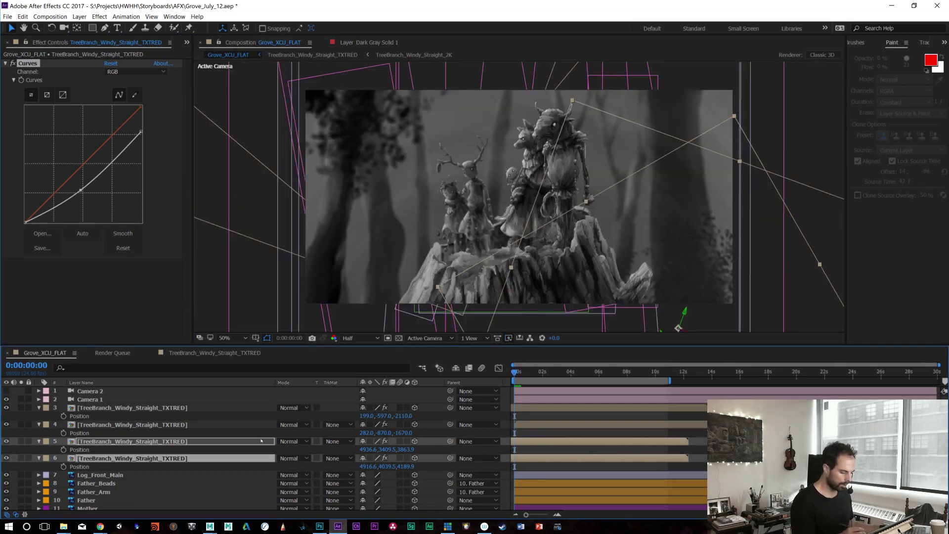
pyautogui.click(161, 441)
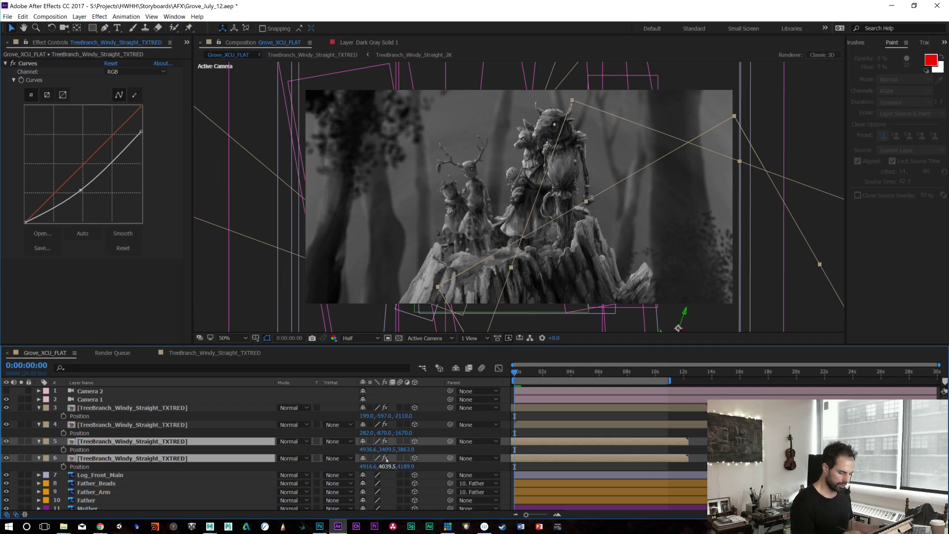
pyautogui.moveTo(387, 449); pyautogui.dragTo(478, 449)
pyautogui.press('F2')
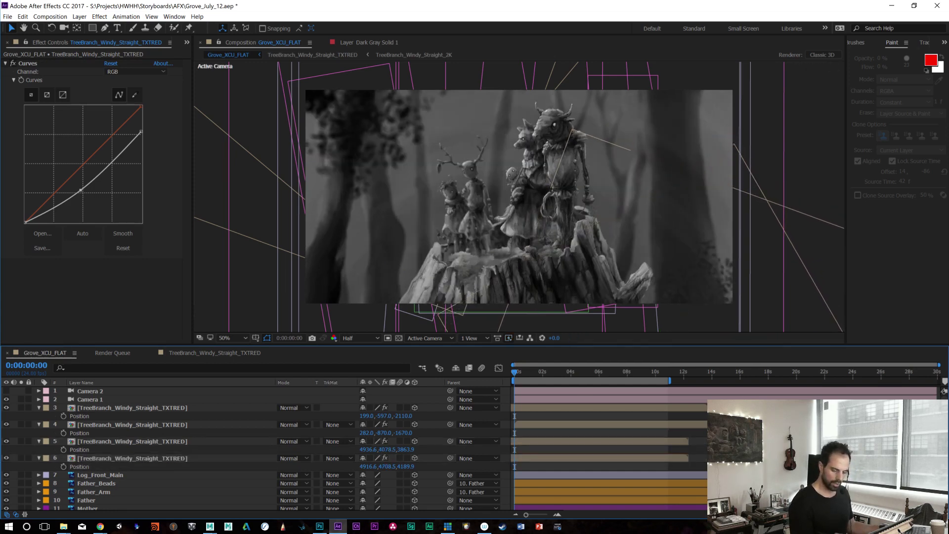
pyautogui.press('`')
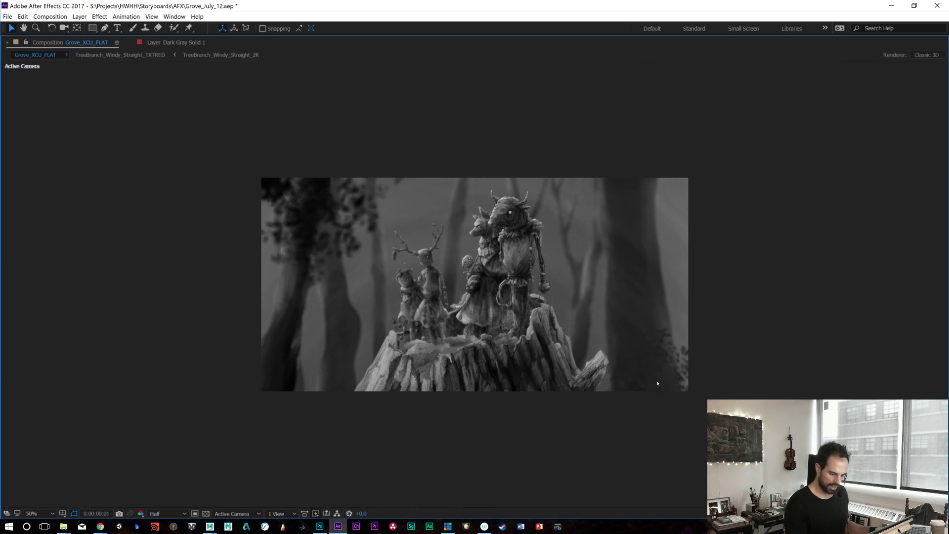
pyautogui.press('space')
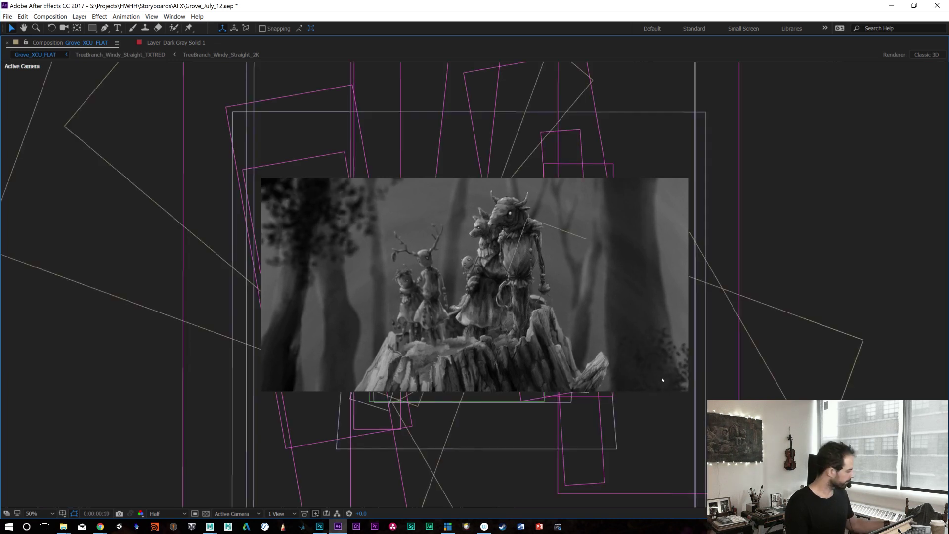
pyautogui.press('`')
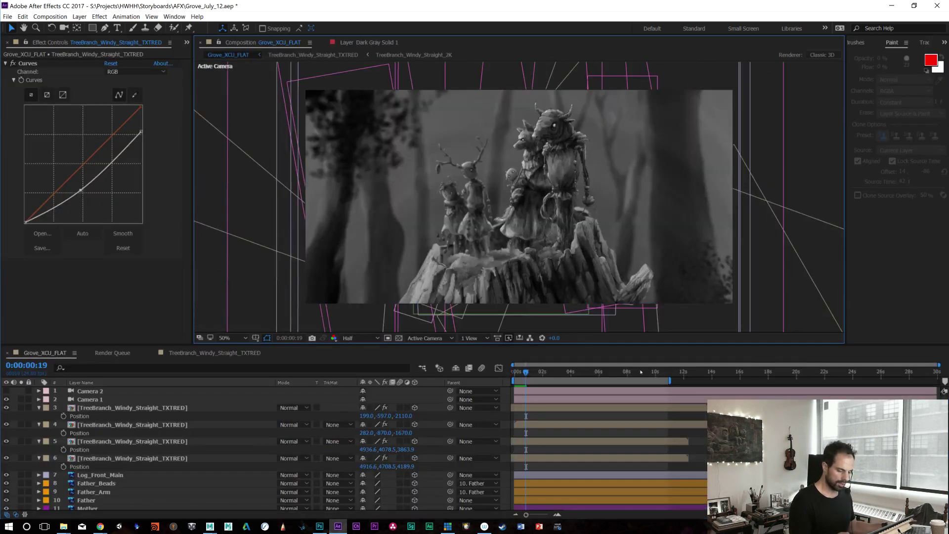
# Step: Delete the two extra TreeBranch layers 5 and 6
pyautogui.click(97, 441)
pyautogui.keyDown('shift'); pyautogui.click(105, 458); pyautogui.keyUp('shift')
pyautogui.press('Delete')
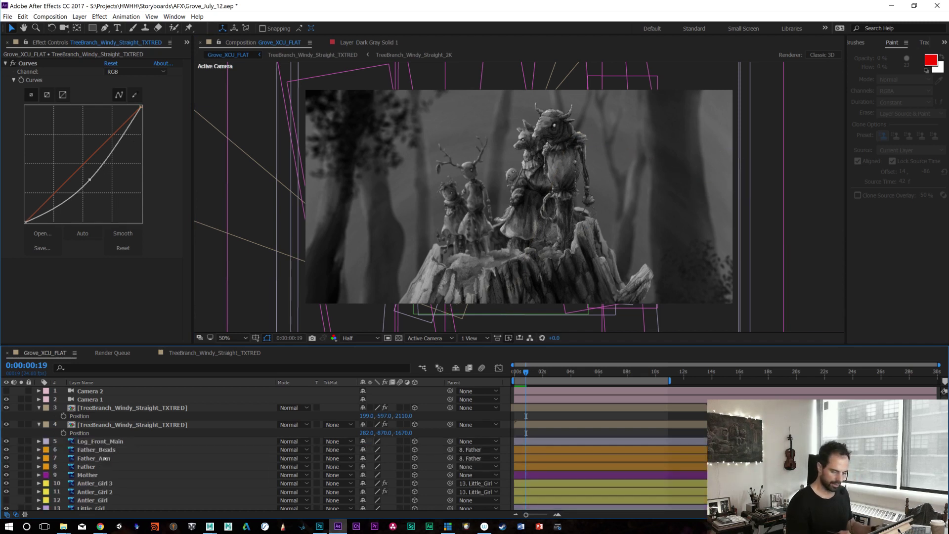
pyautogui.hotkey('ctrl', 'z')
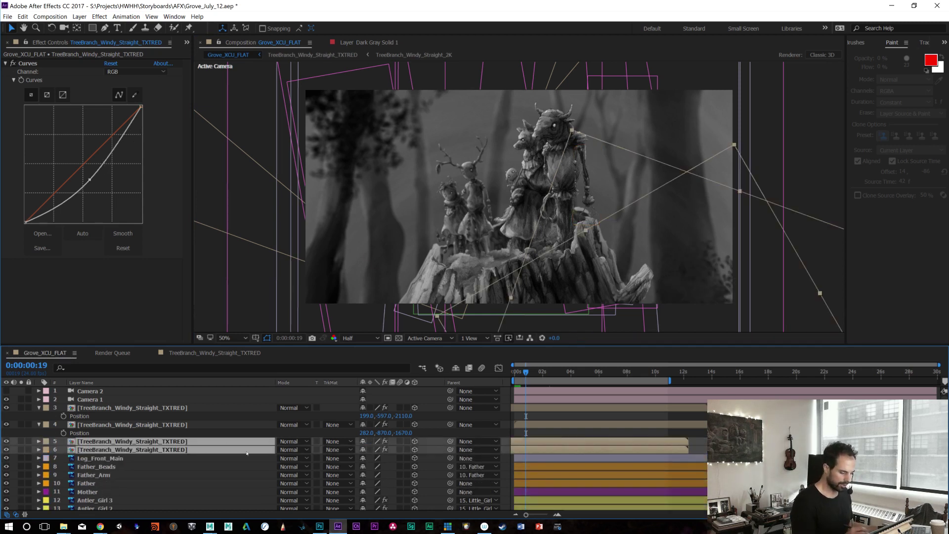
pyautogui.press('Delete')
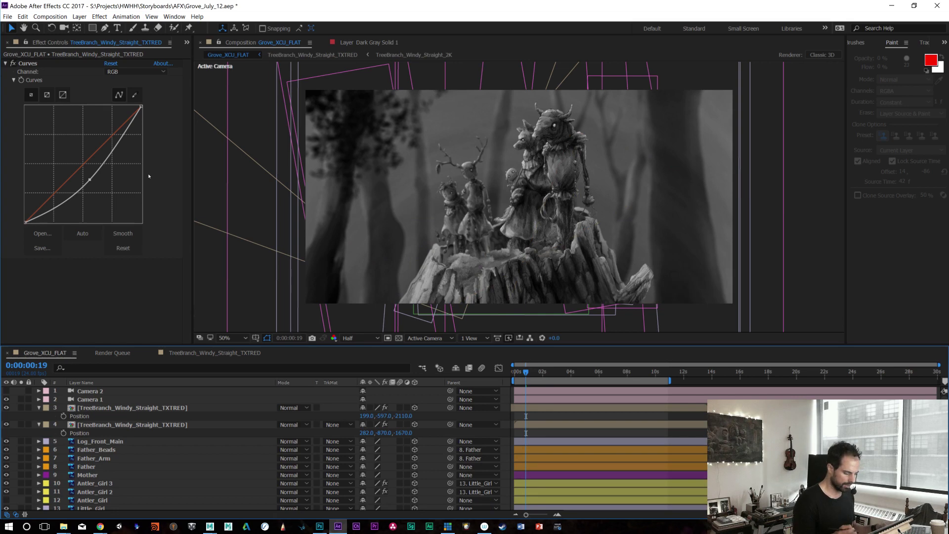
# Step: Duplicate the lower branch layer at 282, -870, -1670
pyautogui.press('`')
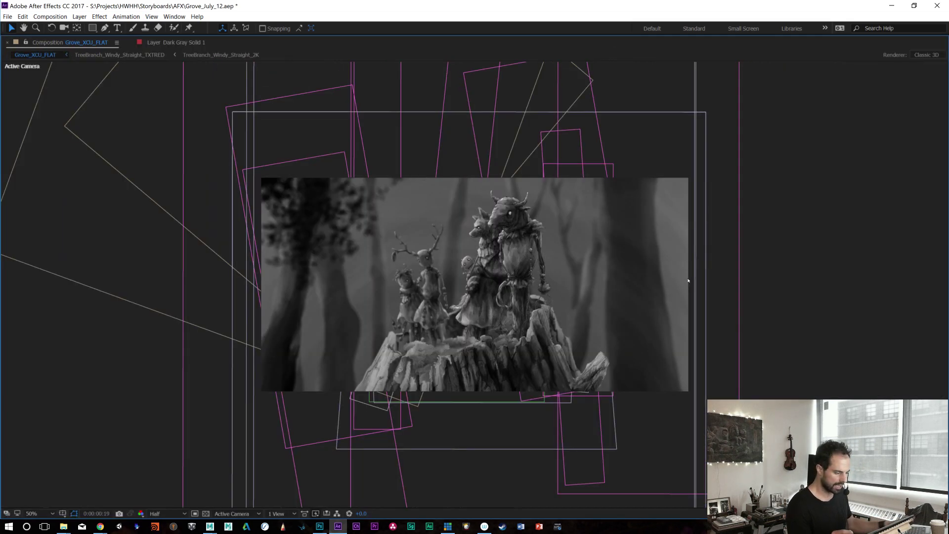
pyautogui.press('`')
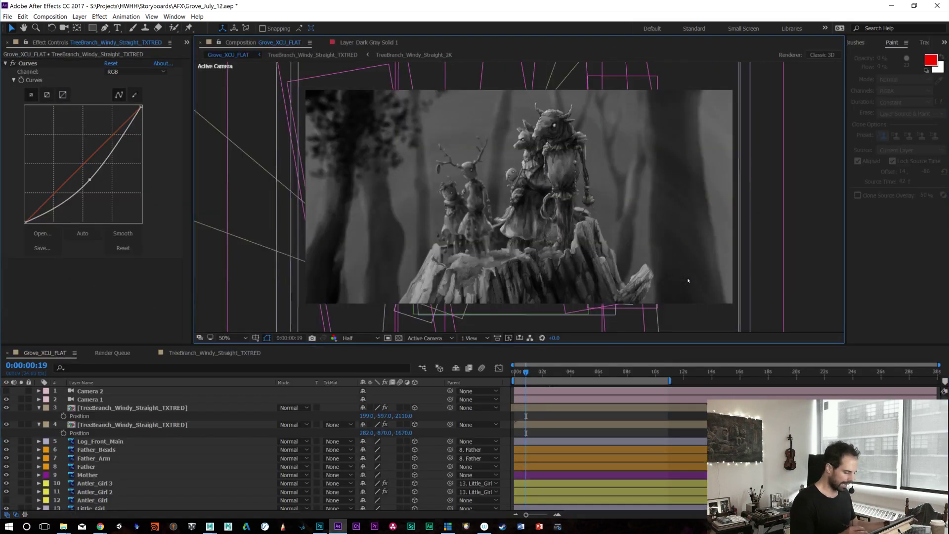
pyautogui.click(170, 428)
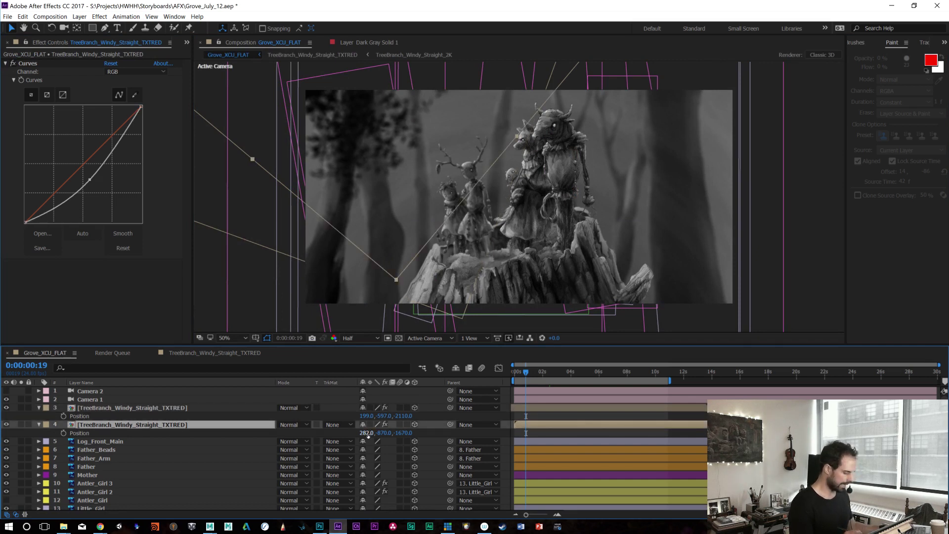
pyautogui.hotkey('ctrl', 'd')
# Step: Move the branch duplicate to 2312, -210, -2760
pyautogui.press('p')
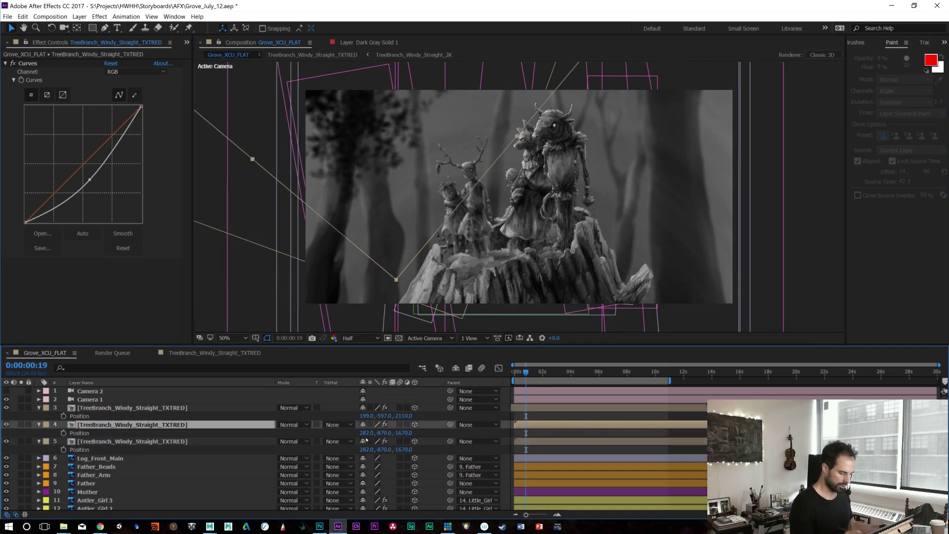
pyautogui.moveTo(366, 433); pyautogui.dragTo(474, 433)
pyautogui.moveTo(610, 426); pyautogui.dragTo(481, 428)
pyautogui.moveTo(391, 433)
pyautogui.mouseDown()
pyautogui.moveTo(410, 432)
pyautogui.moveTo(395, 433)
pyautogui.mouseUp()
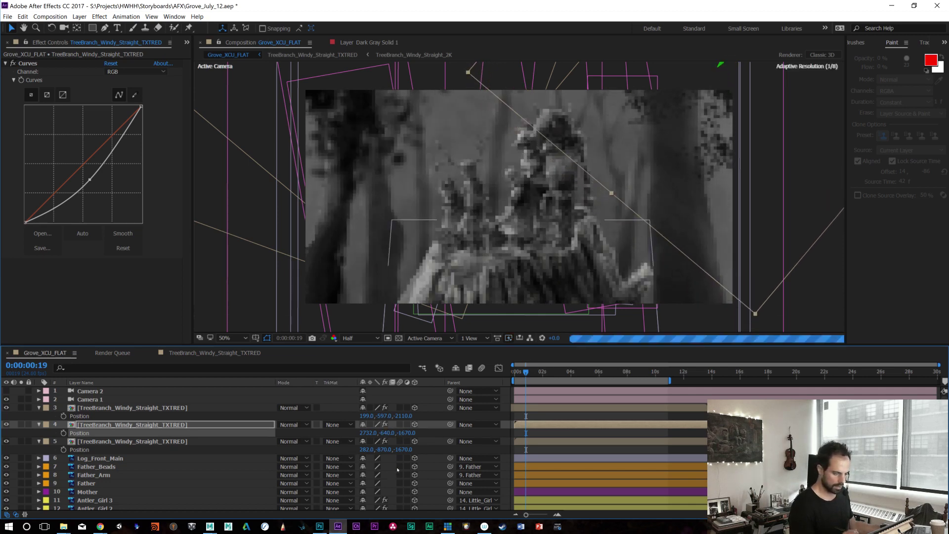
pyautogui.moveTo(404, 433); pyautogui.dragTo(381, 433)
pyautogui.keyDown('shift'); pyautogui.moveTo(387, 432); pyautogui.dragTo(406, 426); pyautogui.keyUp('shift')
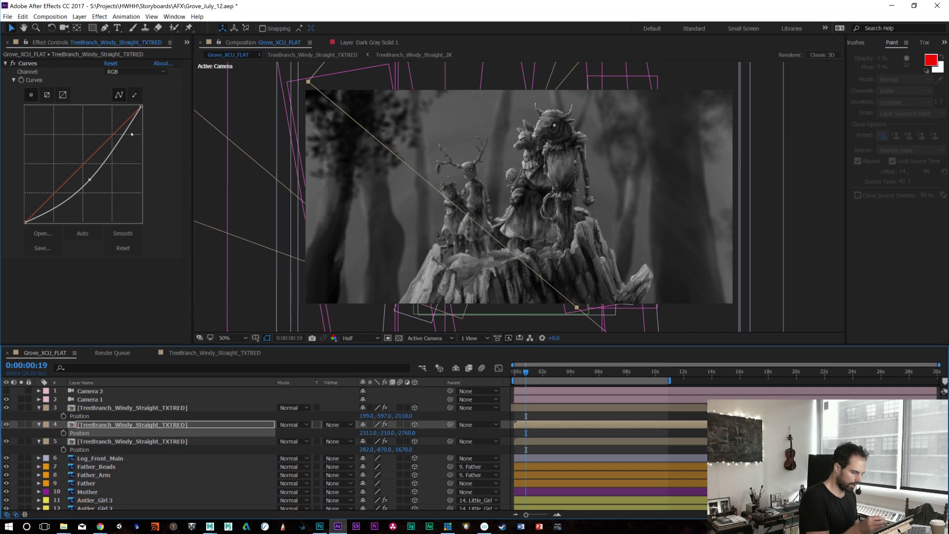
# Step: Remove the copy's Curves bend point and lower the curve's top to darken it
pyautogui.click(81, 180)
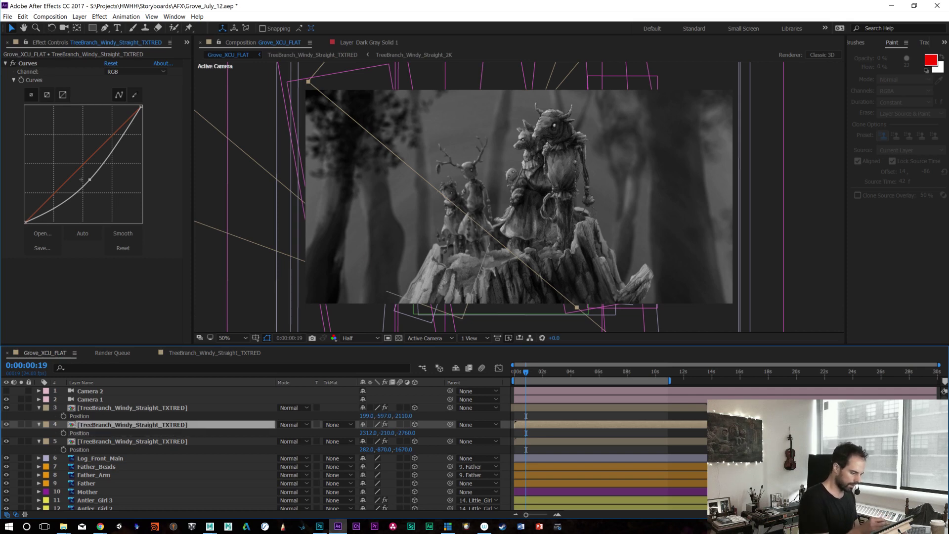
pyautogui.moveTo(89, 179); pyautogui.dragTo(148, 197)
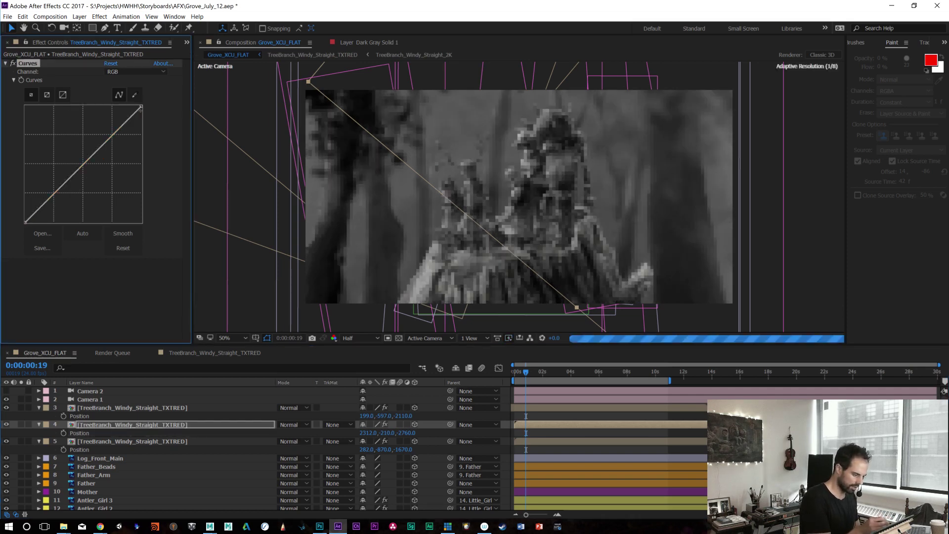
pyautogui.moveTo(141, 109); pyautogui.dragTo(156, 183)
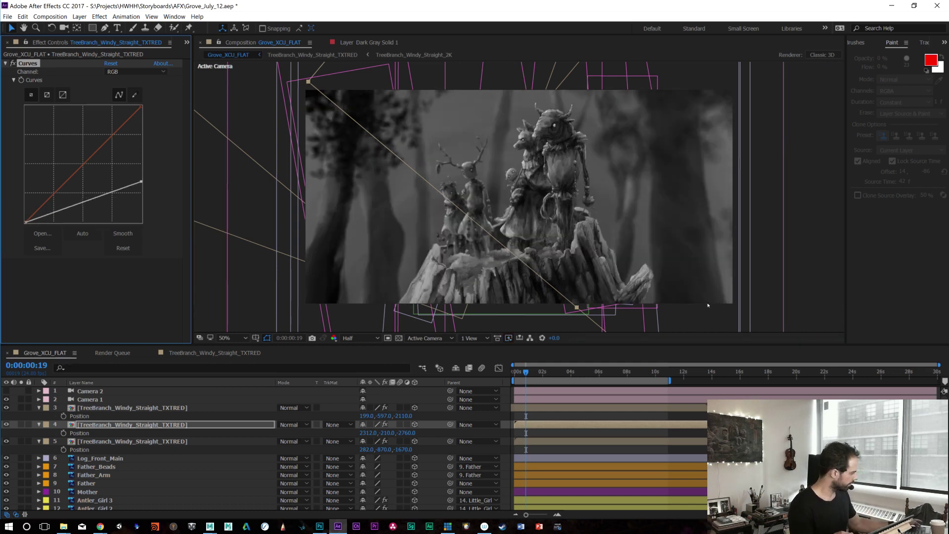
# Step: Preview the scene full screen and shift the branch copy's timing earlier
pyautogui.press('`')
pyautogui.press('space')
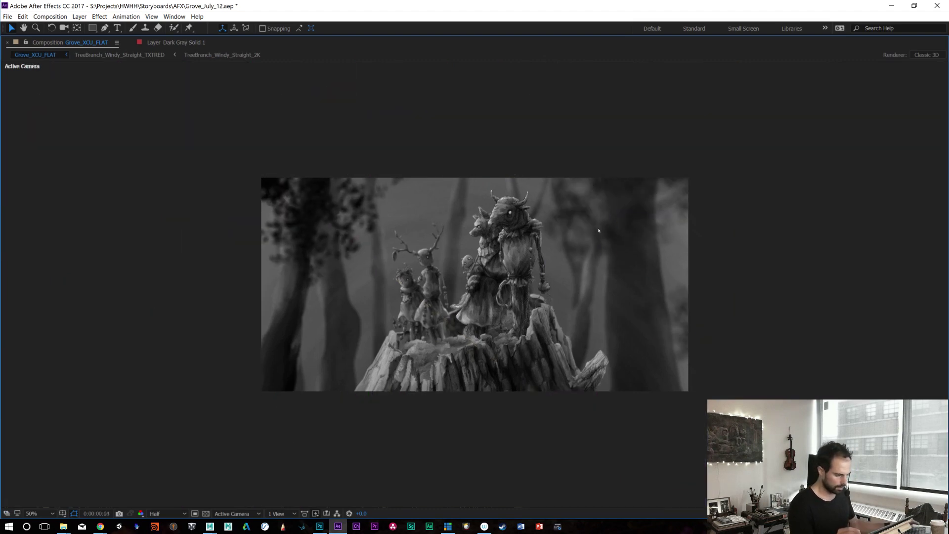
pyautogui.press('space')
pyautogui.press('`')
pyautogui.moveTo(654, 426); pyautogui.dragTo(611, 430)
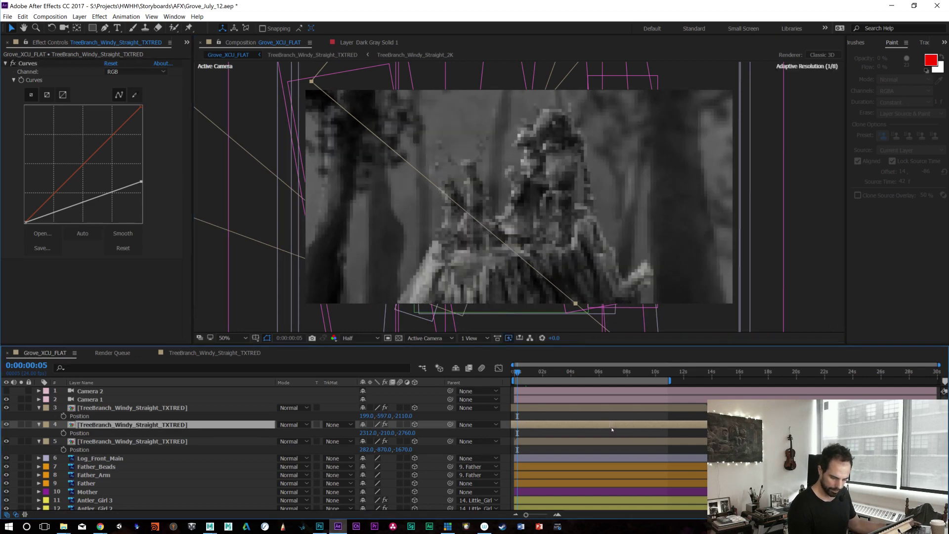
# Step: Open the TreeBranch_Windy_Straight_TXTRED precomp, then the ANIM_TXTRE comp, and scrub its texture
pyautogui.doubleClick(146, 443)
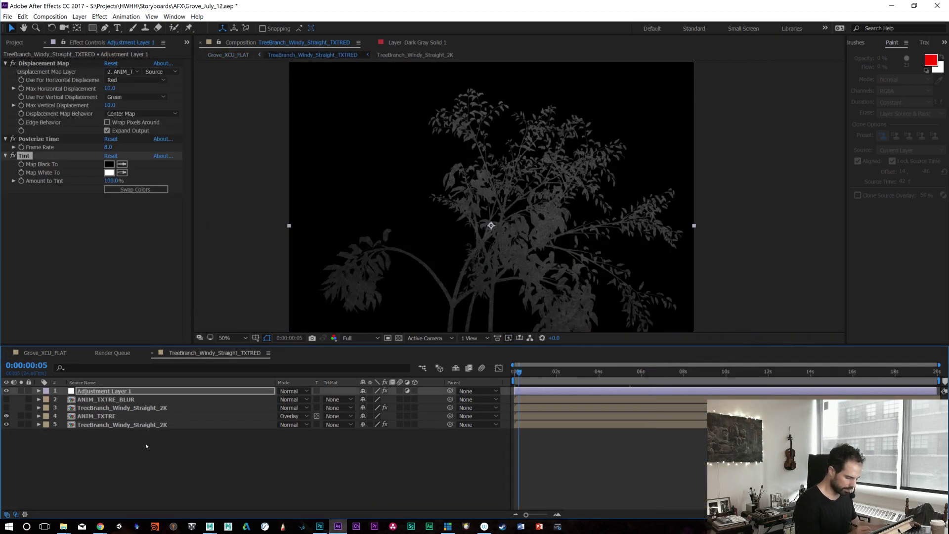
pyautogui.click(632, 379)
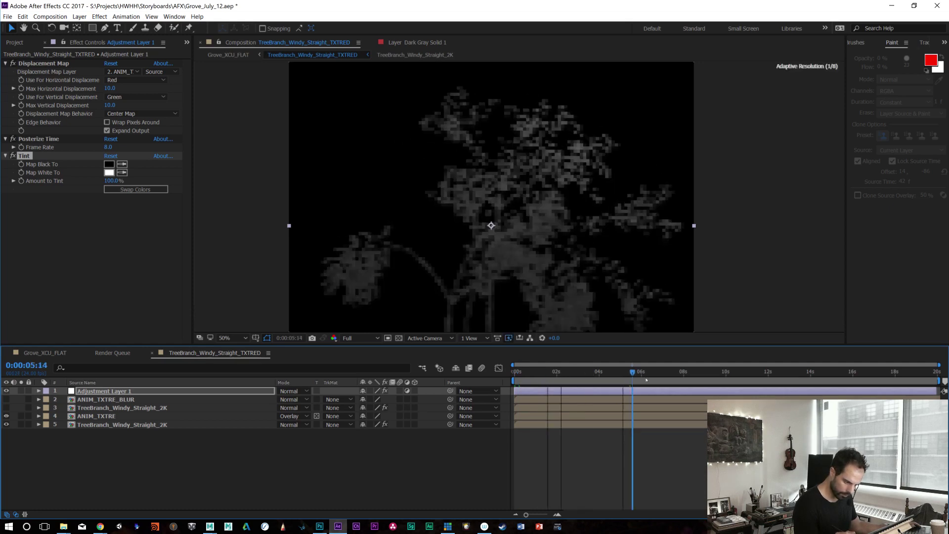
pyautogui.press('space')
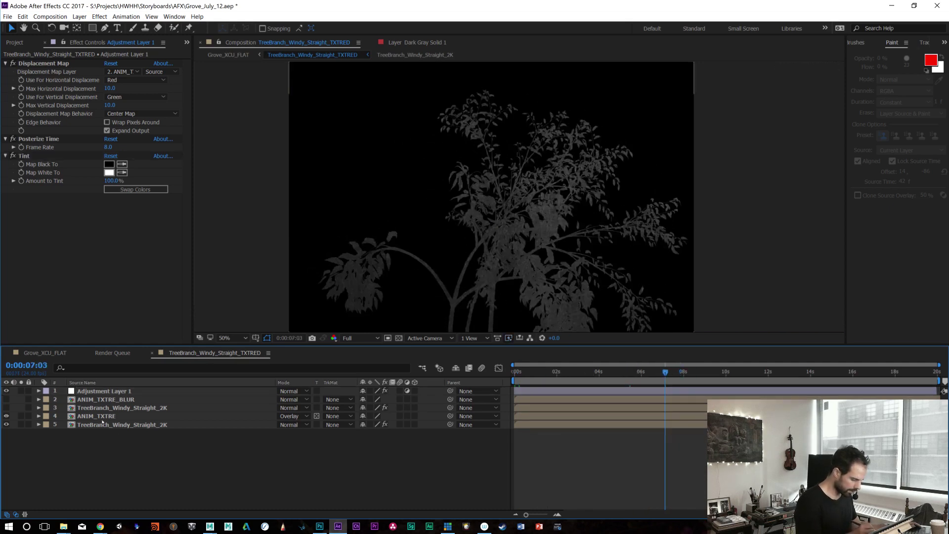
pyautogui.doubleClick(102, 416)
pyautogui.moveTo(560, 361); pyautogui.dragTo(545, 390)
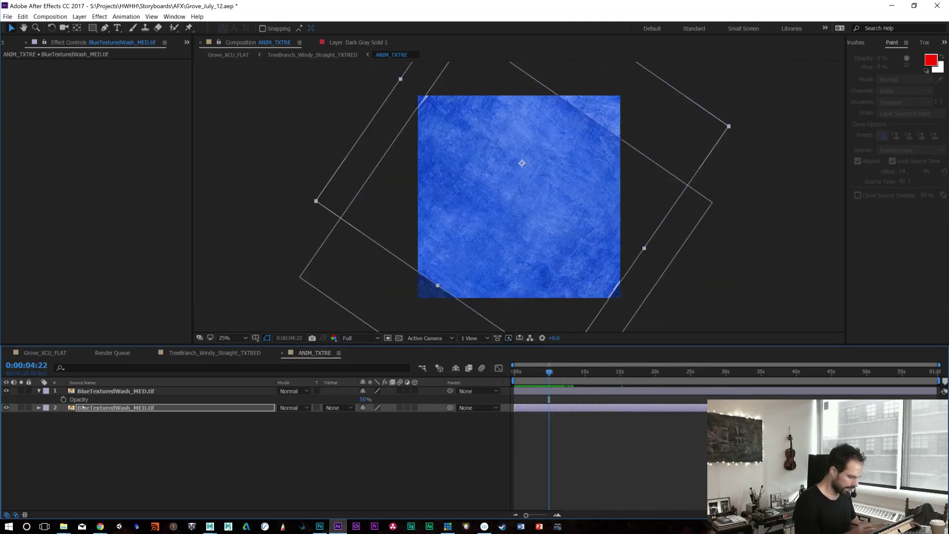
# Step: Add a new adjustment layer above the ANIM_TXTRE textures and apply the Tint effect
pyautogui.hotkey('ctrl', 'alt', 'y')
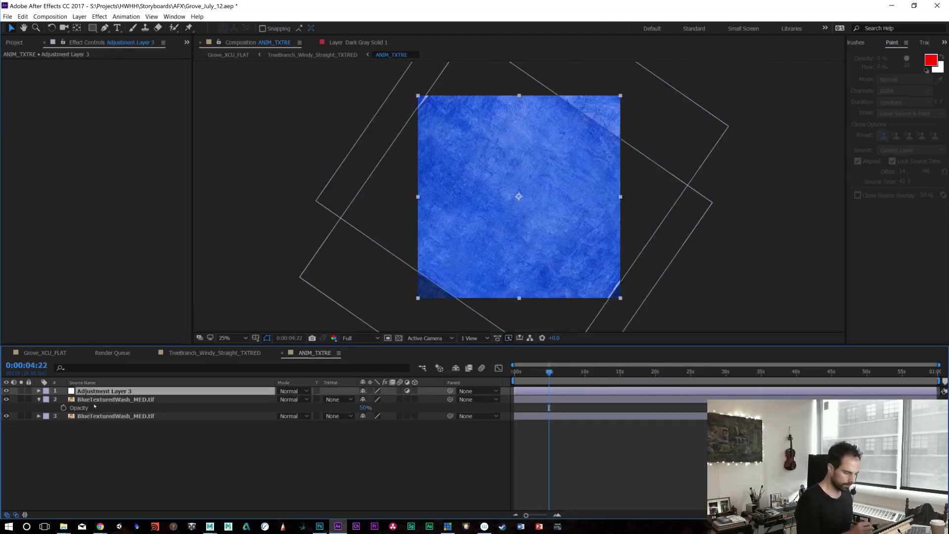
pyautogui.rightClick(69, 156)
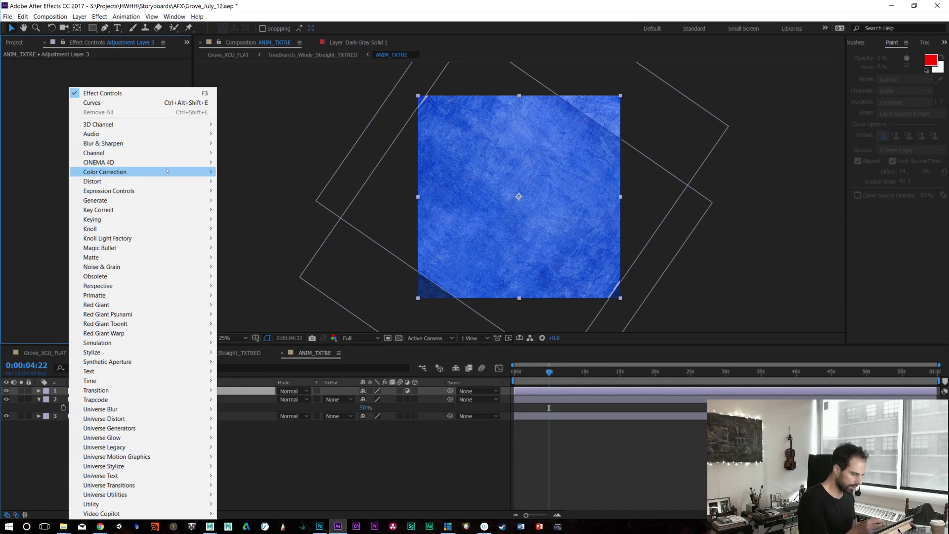
pyautogui.moveTo(170, 171)
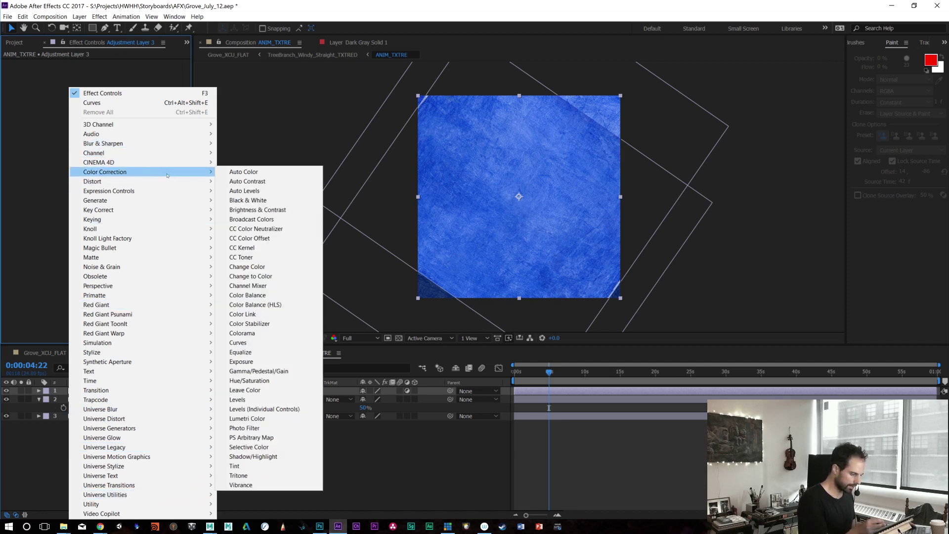
pyautogui.click(243, 465)
# Step: Set Tint's Map Black To a dark grey and Map White To a mid grey
pyautogui.click(109, 72)
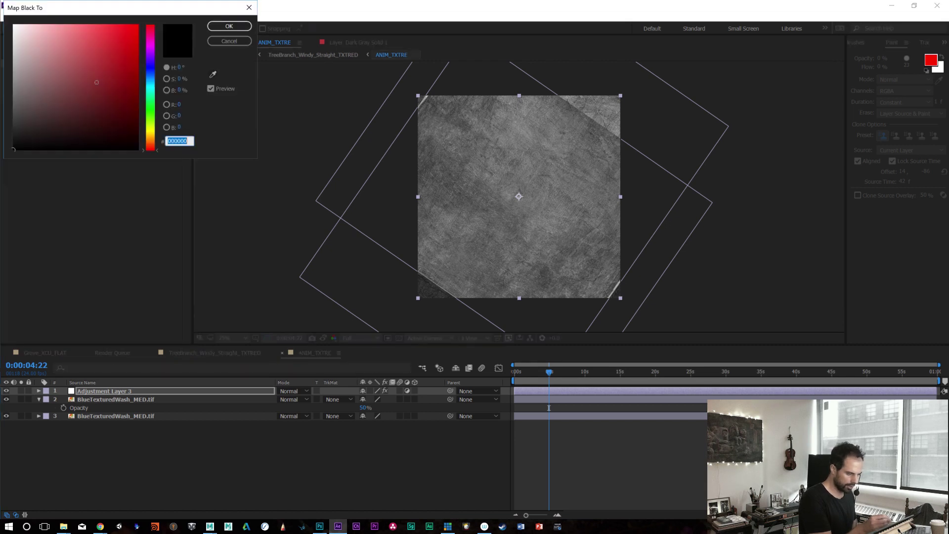
pyautogui.moveTo(23, 99)
pyautogui.mouseDown()
pyautogui.moveTo(10, 96)
pyautogui.moveTo(5, 108)
pyautogui.mouseUp()
pyautogui.click(229, 25)
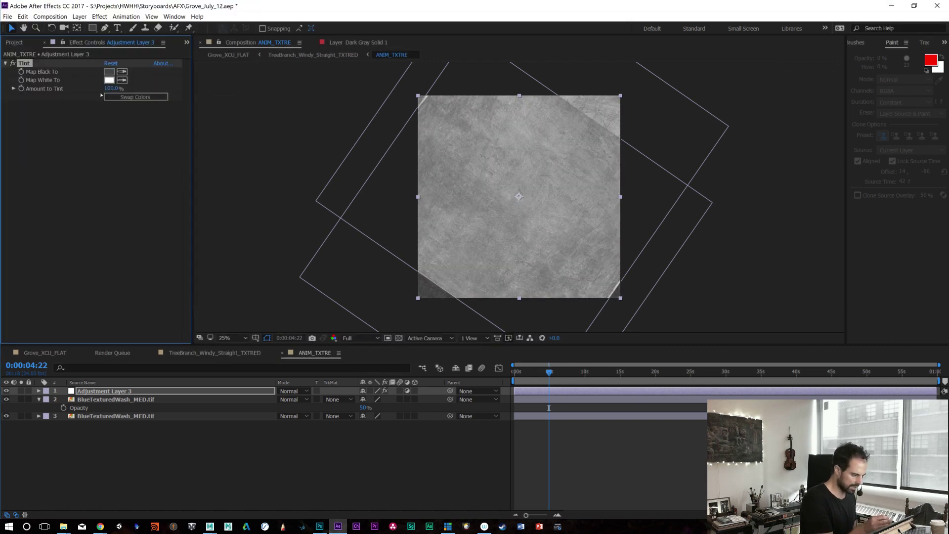
pyautogui.click(109, 80)
pyautogui.moveTo(14, 43)
pyautogui.mouseDown()
pyautogui.moveTo(13, 89)
pyautogui.moveTo(13, 73)
pyautogui.mouseUp()
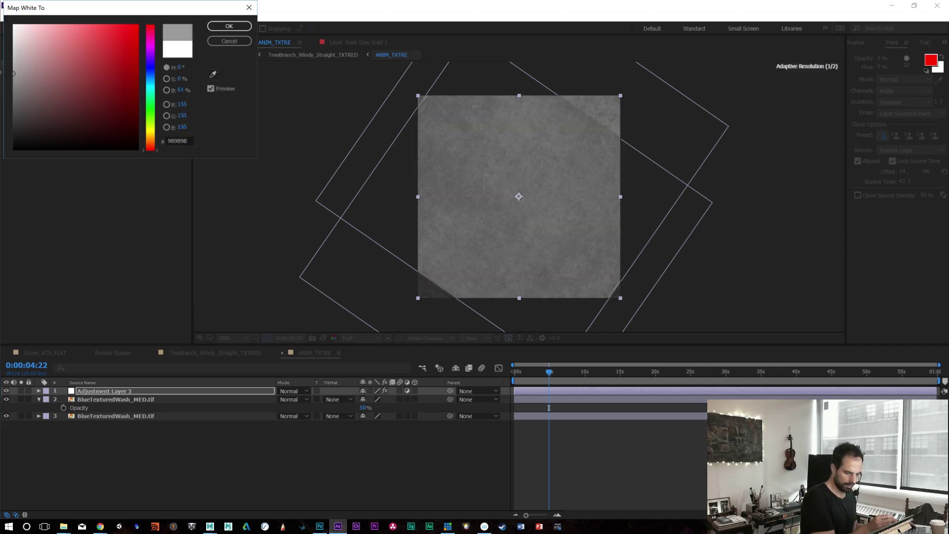
pyautogui.click(229, 26)
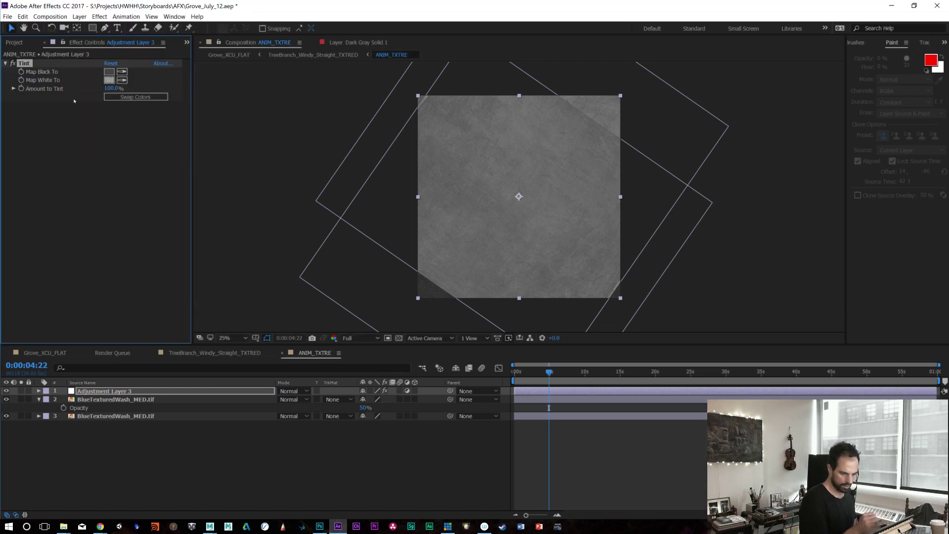
# Step: Check the tint later in the animation and lighten the Map Black To grey further
pyautogui.moveTo(535, 385); pyautogui.dragTo(633, 385)
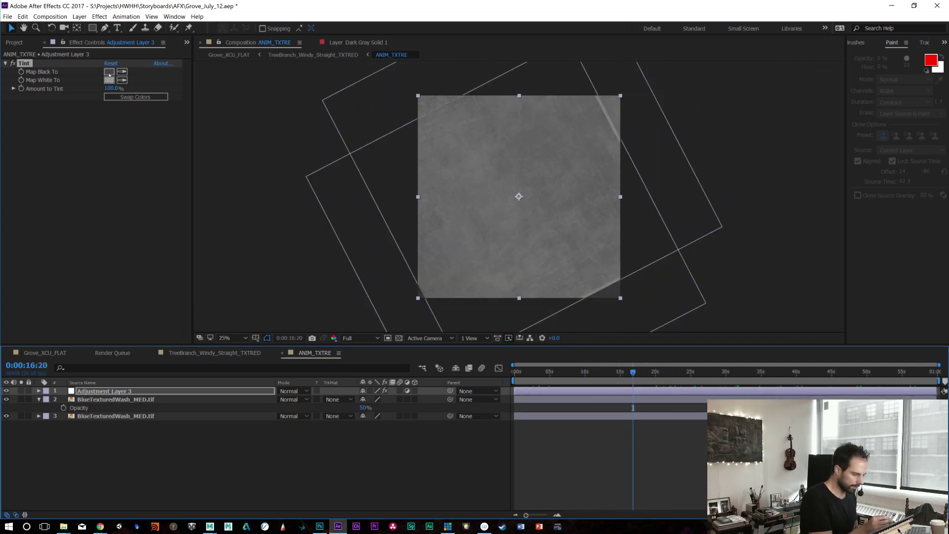
pyautogui.click(108, 72)
pyautogui.moveTo(12, 96); pyautogui.dragTo(2, 101)
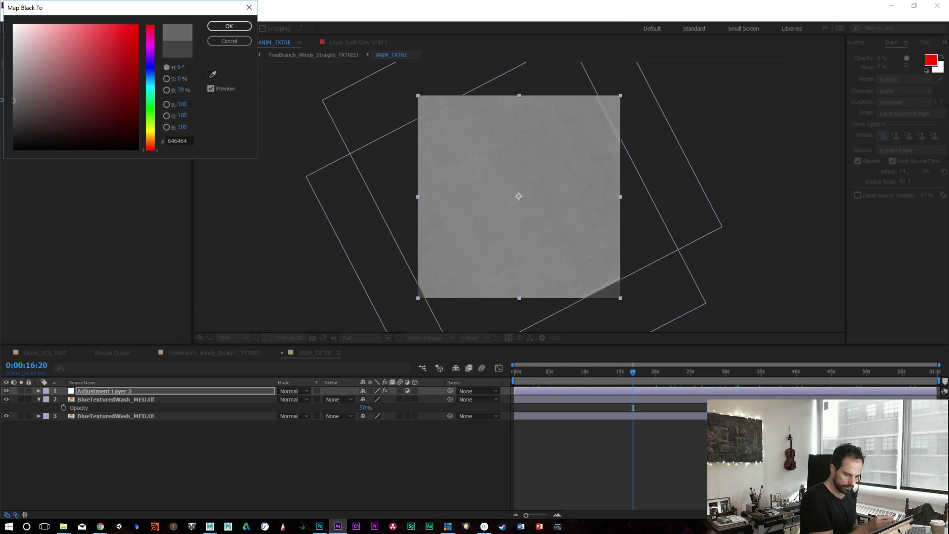
pyautogui.click(229, 26)
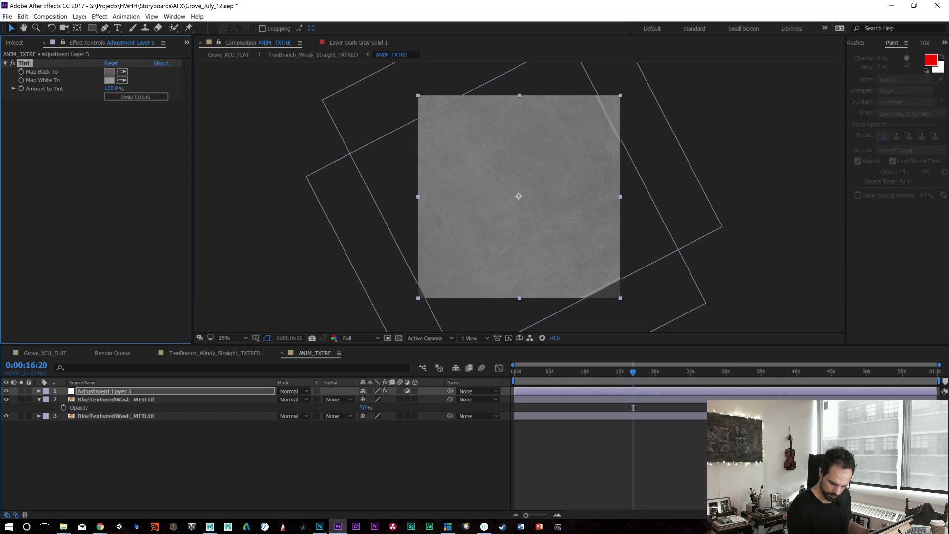
pyautogui.moveTo(615, 375); pyautogui.dragTo(501, 377)
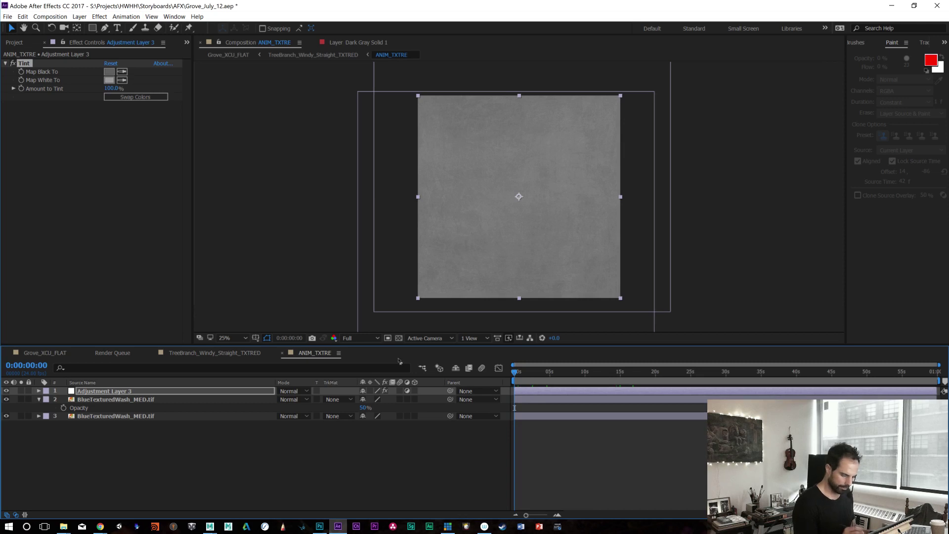
pyautogui.click(194, 354)
# Step: Set Adjustment Layer 1's Displacement Map Max Horizontal and Vertical Displacement both to 20
pyautogui.moveTo(532, 366); pyautogui.dragTo(554, 377)
pyautogui.click(103, 391)
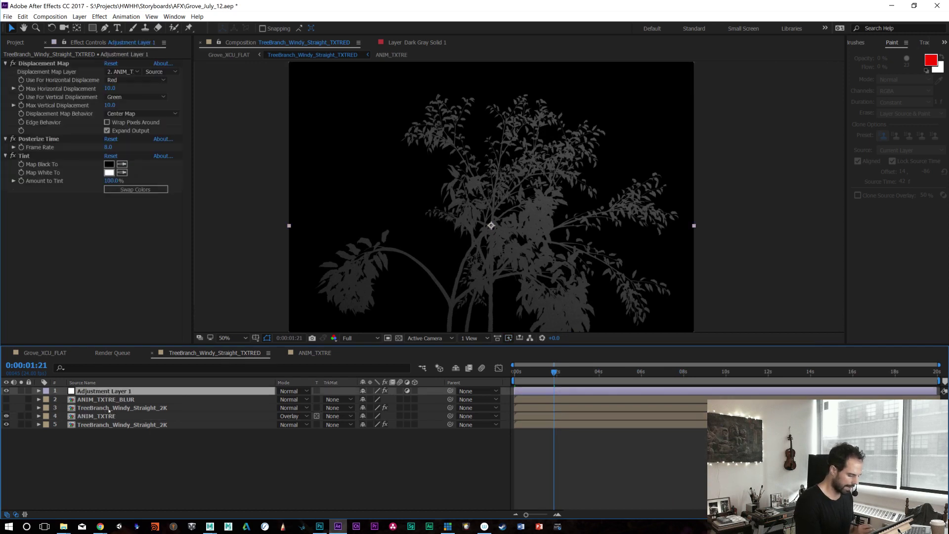
pyautogui.click(109, 88)
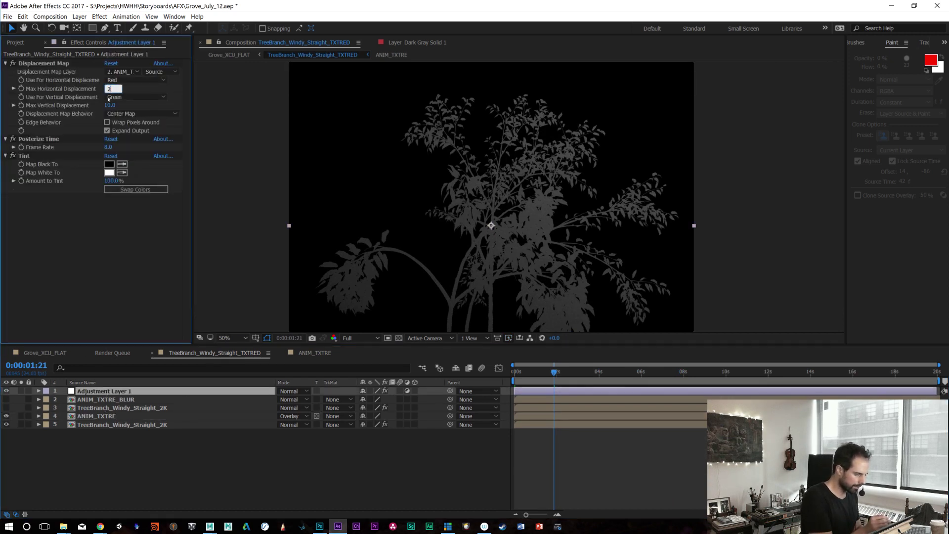
pyautogui.write('20')
pyautogui.press('Return')
pyautogui.click(108, 105)
pyautogui.write('20')
pyautogui.press('Return')
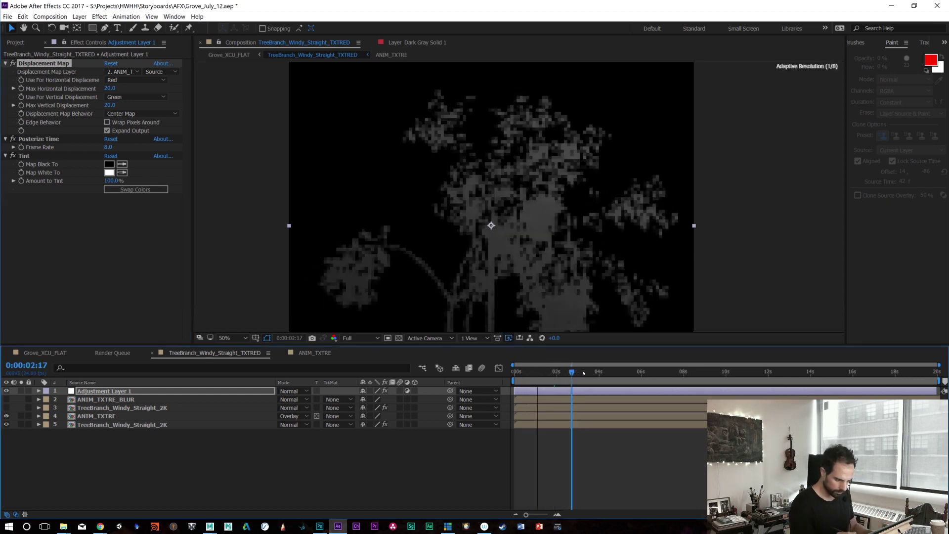
pyautogui.click(45, 352)
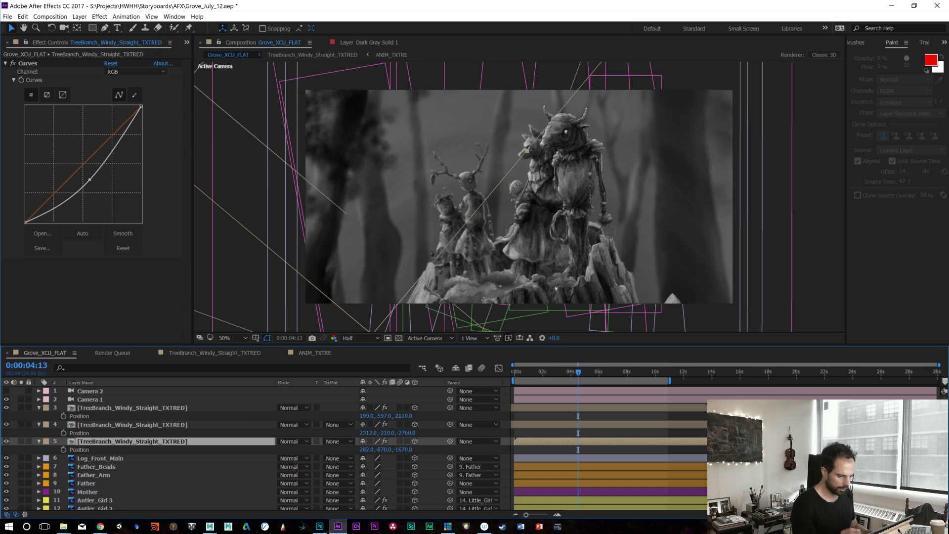
# Step: Play a Spacebar preview of Grove_XCU_FLAT from its first frame
pyautogui.press('space')
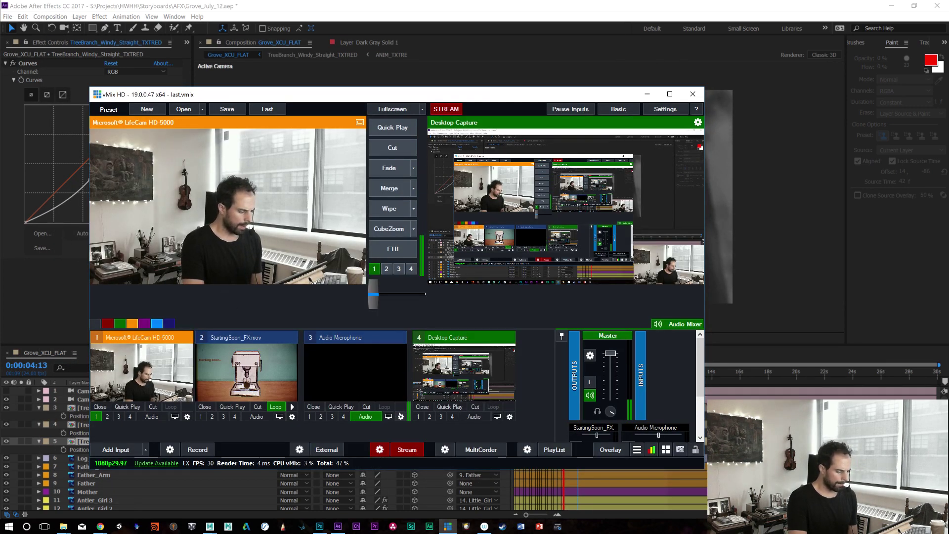
# Step: Check the vMix stream status log, close the streaming settings, and minimize vMix
pyautogui.click(380, 450)
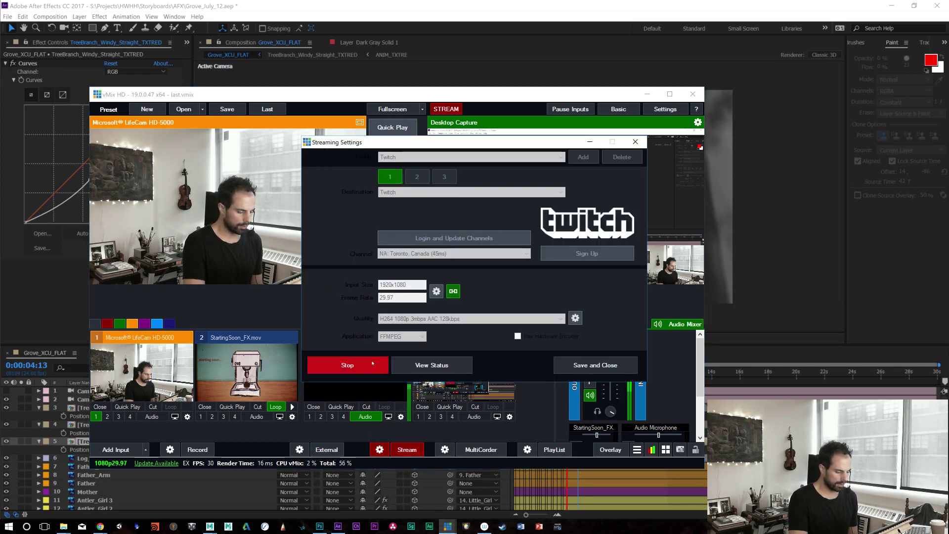
pyautogui.click(405, 365)
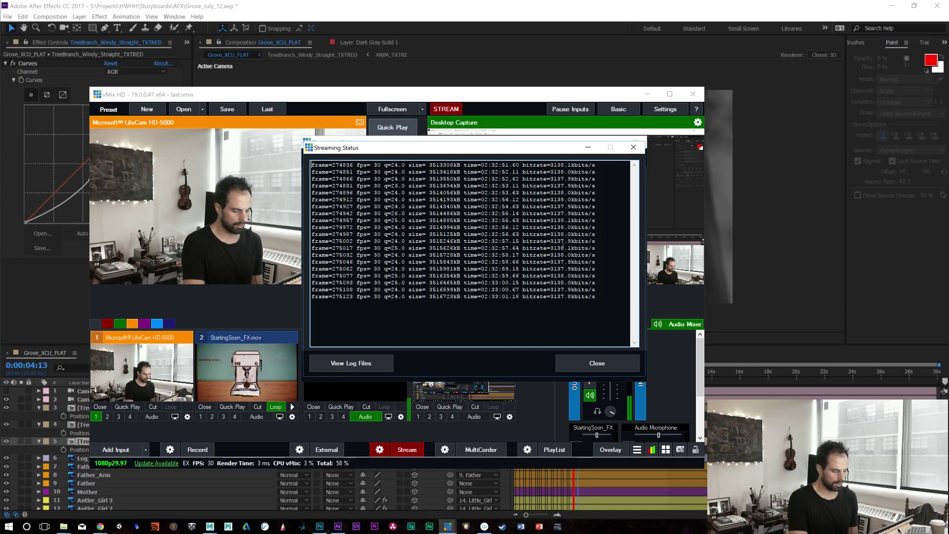
pyautogui.click(633, 146)
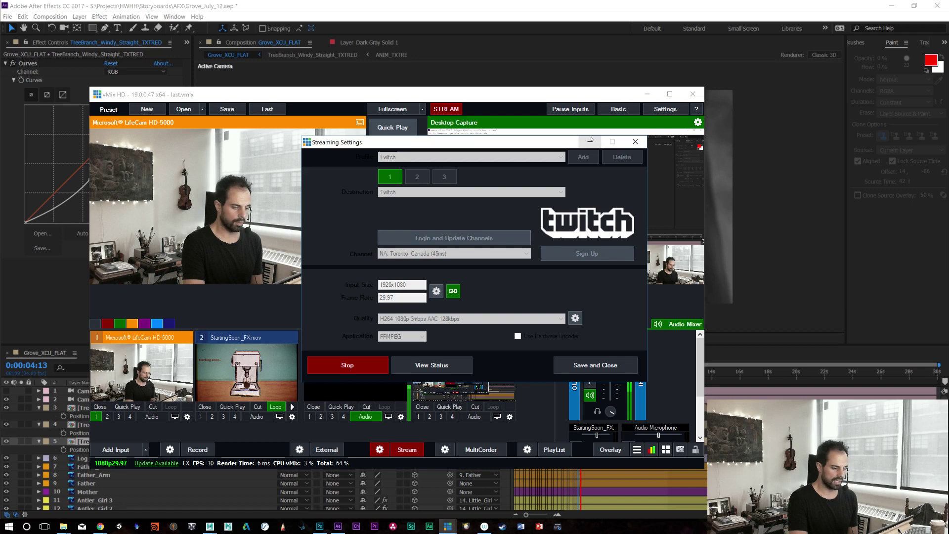
pyautogui.click(634, 142)
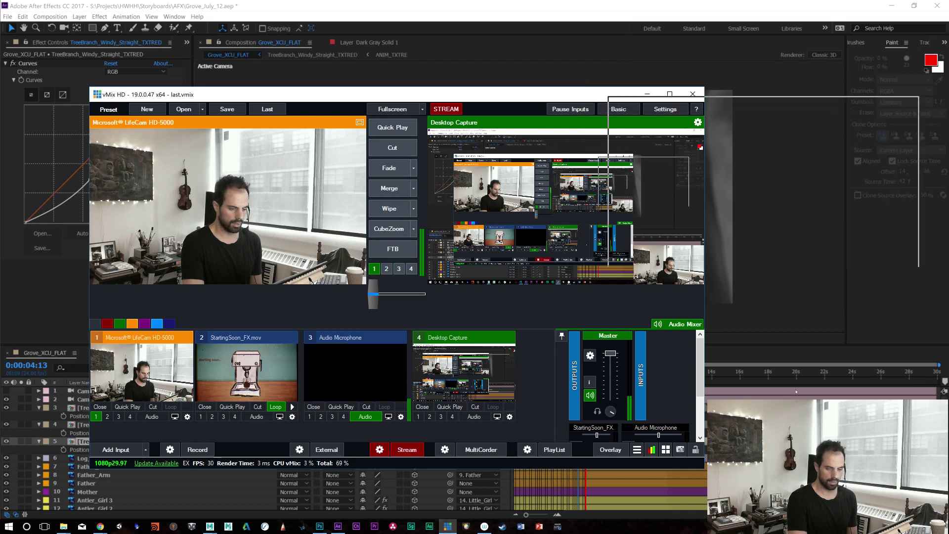
pyautogui.click(787, 24)
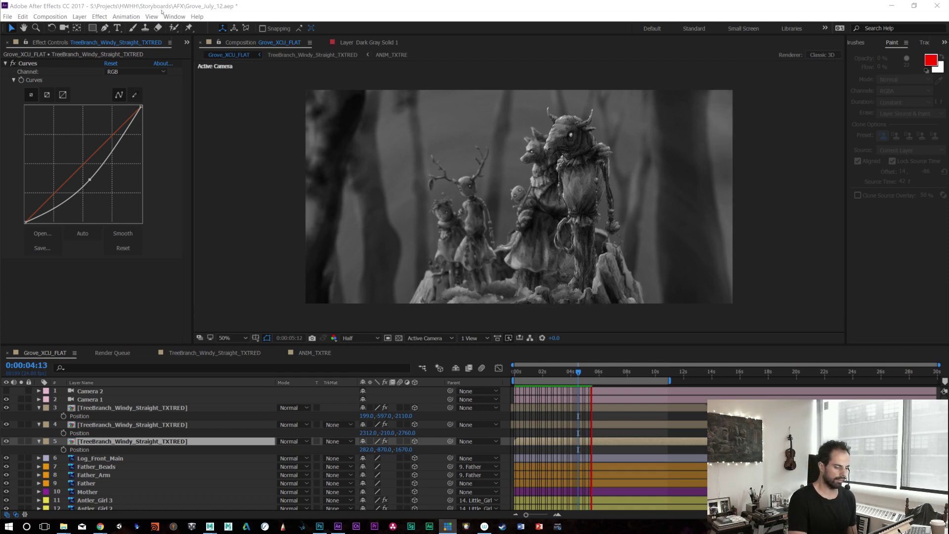
# Step: Preview Grove_XCU_FLAT in a maximized viewer at 100%, then open TreeBranch_Windy_Straight_TXTRED
pyautogui.click(474, 11)
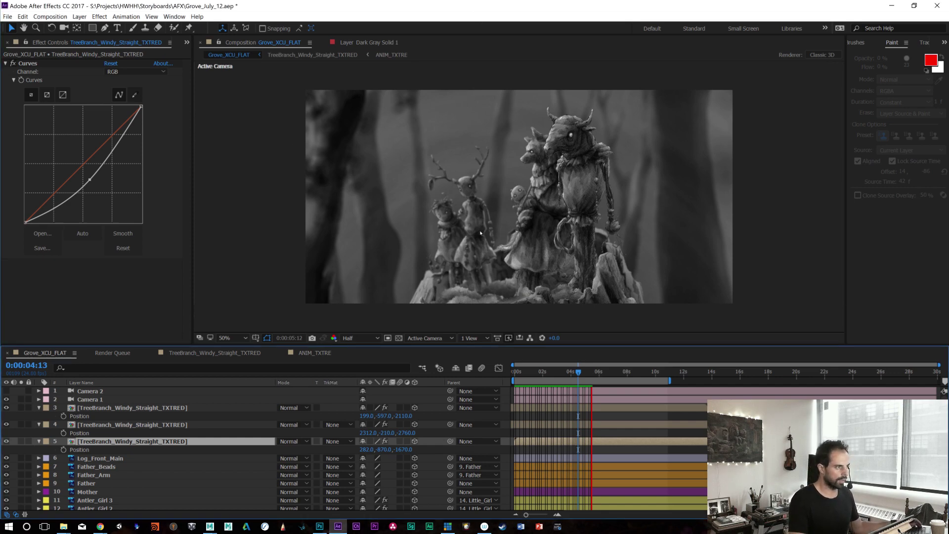
pyautogui.press('`')
pyautogui.press('/')
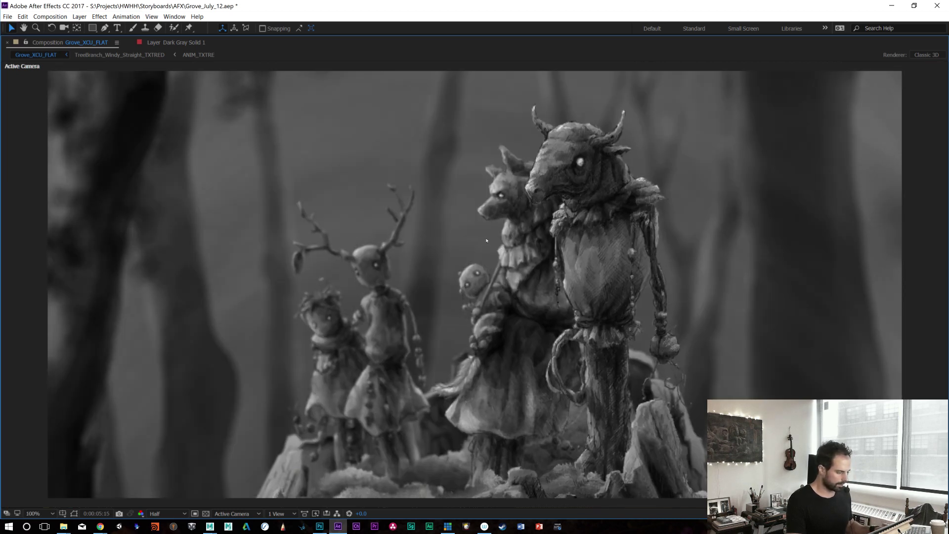
pyautogui.press('space')
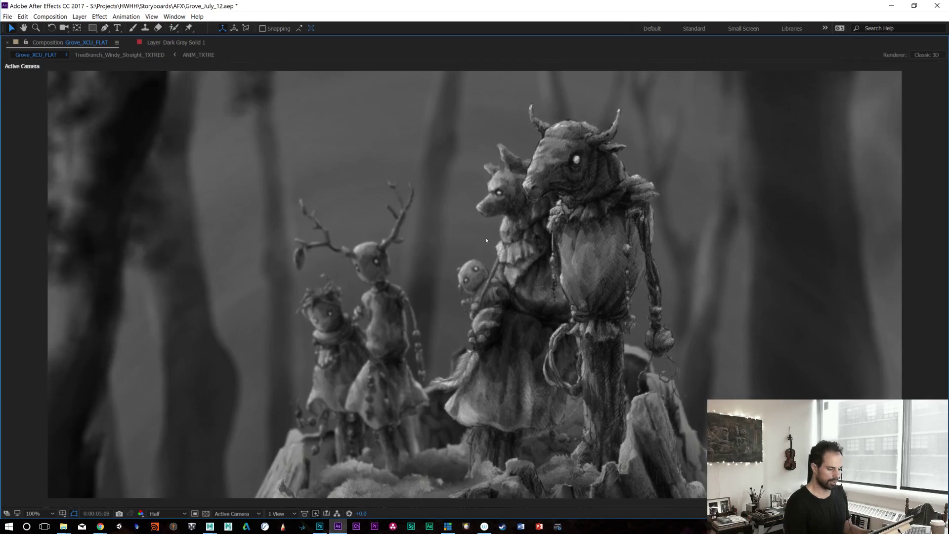
pyautogui.press('space')
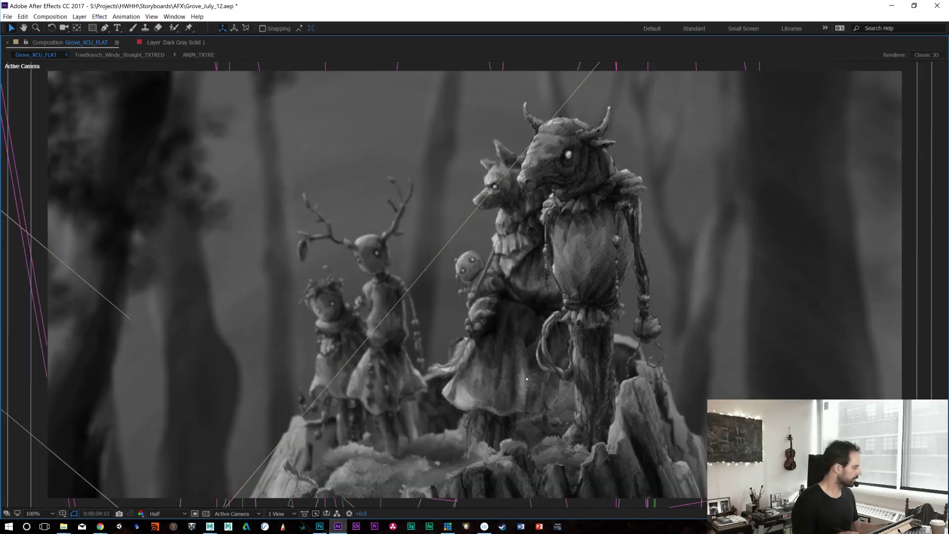
pyautogui.press('`')
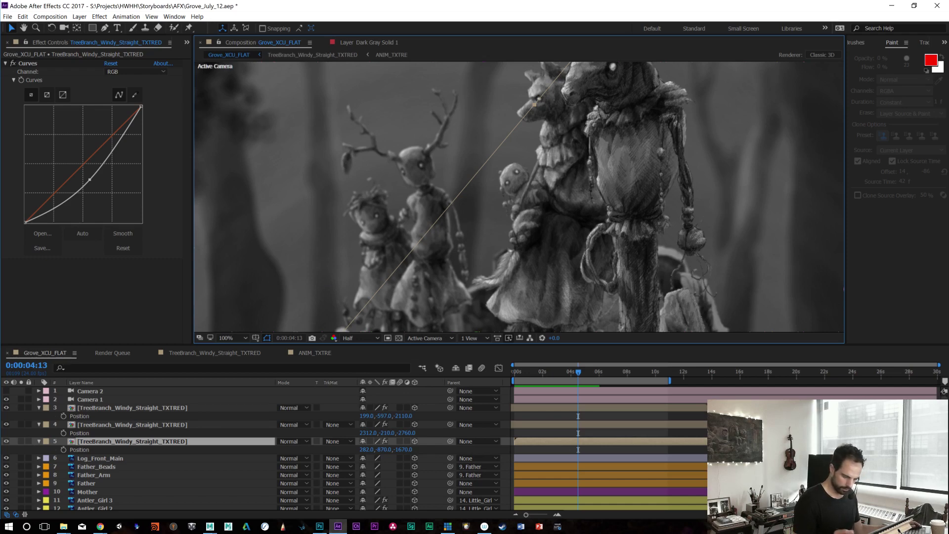
pyautogui.click(250, 354)
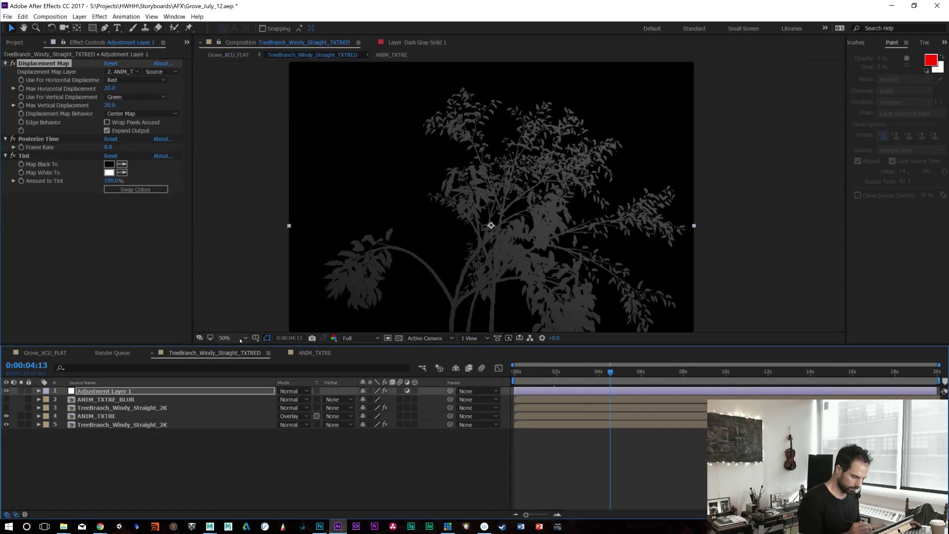
# Step: Turn off Displacement Map, then show Grove_XCU_FLAT maximized without guides at its first frame
pyautogui.click(13, 63)
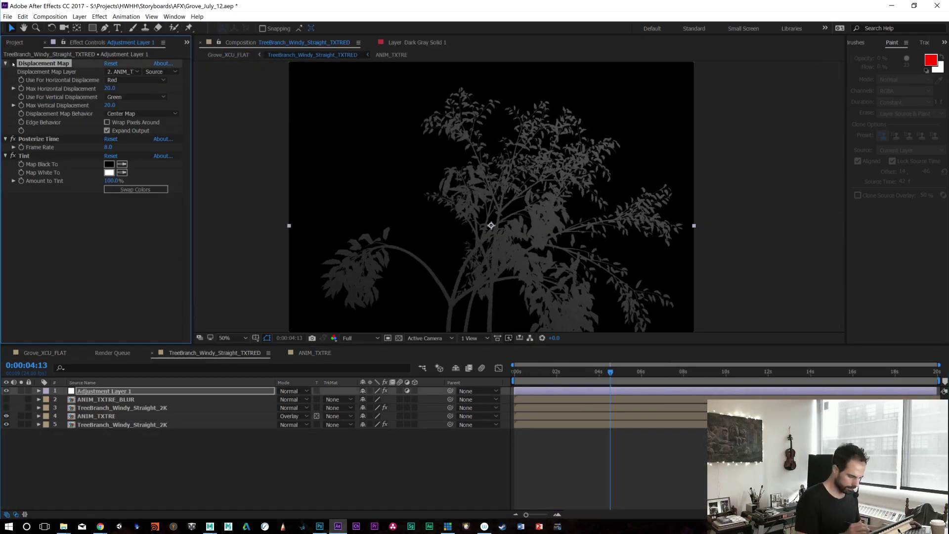
pyautogui.click(57, 354)
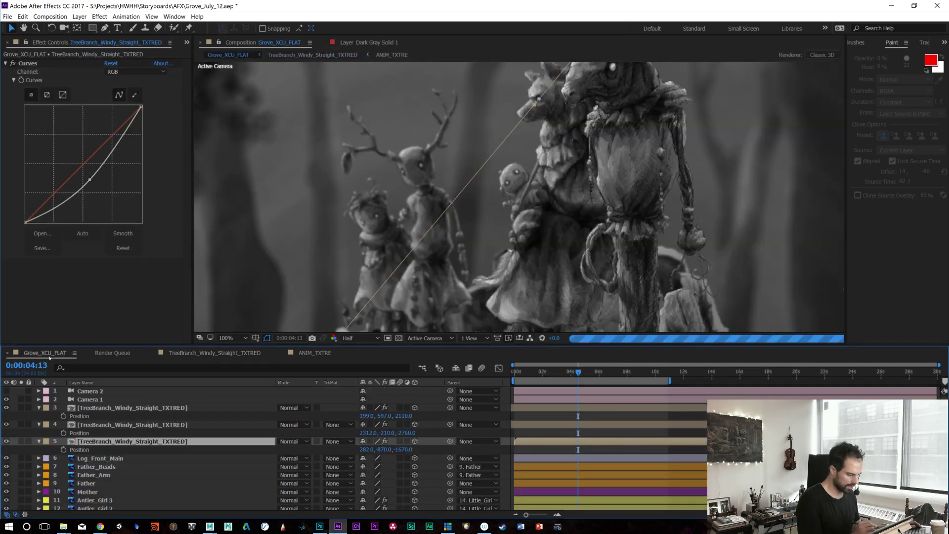
pyautogui.press('`')
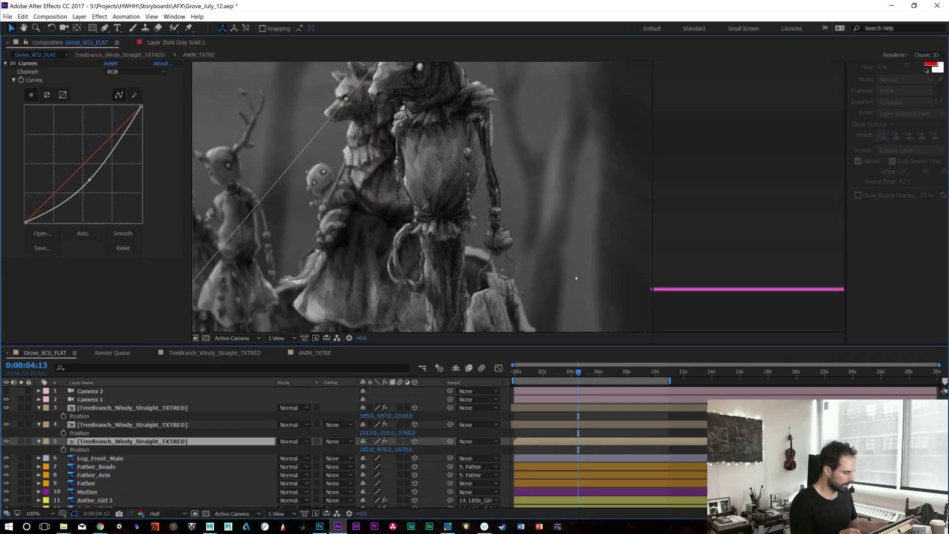
pyautogui.hotkey('ctrl', 'shift', 'h')
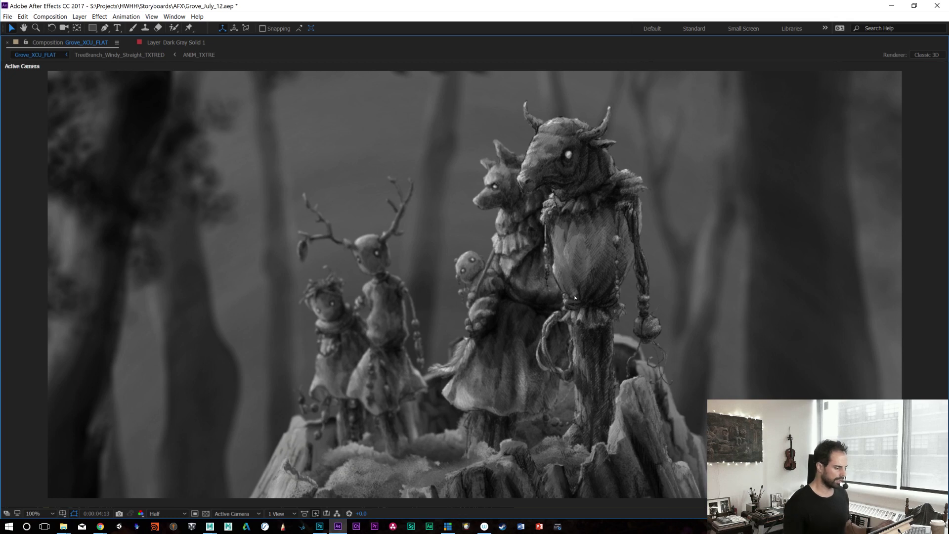
pyautogui.press('Home')
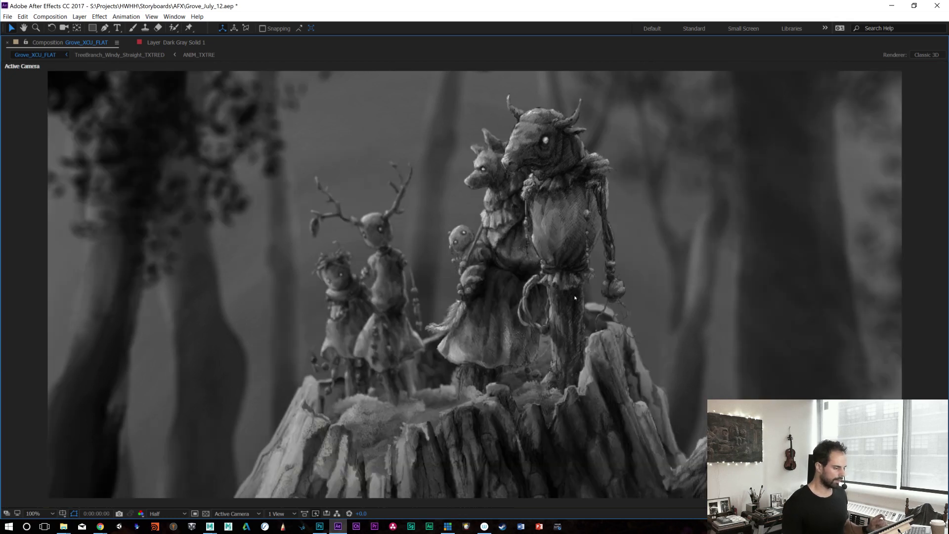
# Step: Step frame by frame through the first two seconds to check the branch motion
pyautogui.press('pagedown')
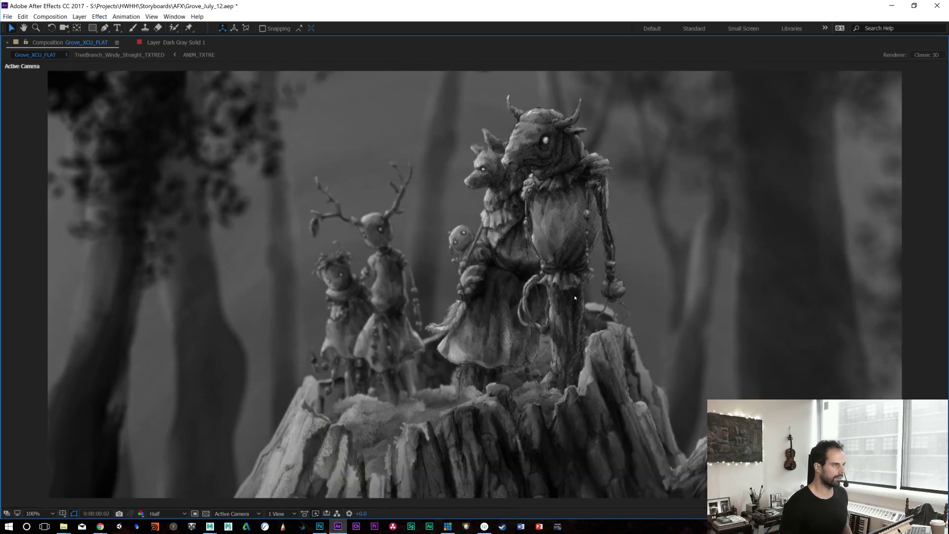
pyautogui.press('pagedown')
pyautogui.press('pagedown')
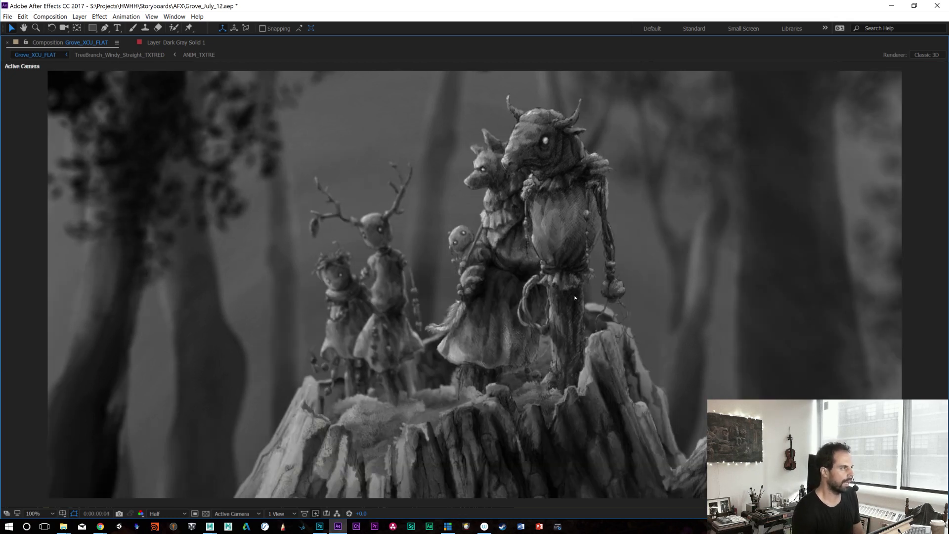
pyautogui.press('pagedown')
pyautogui.press('pagedown')
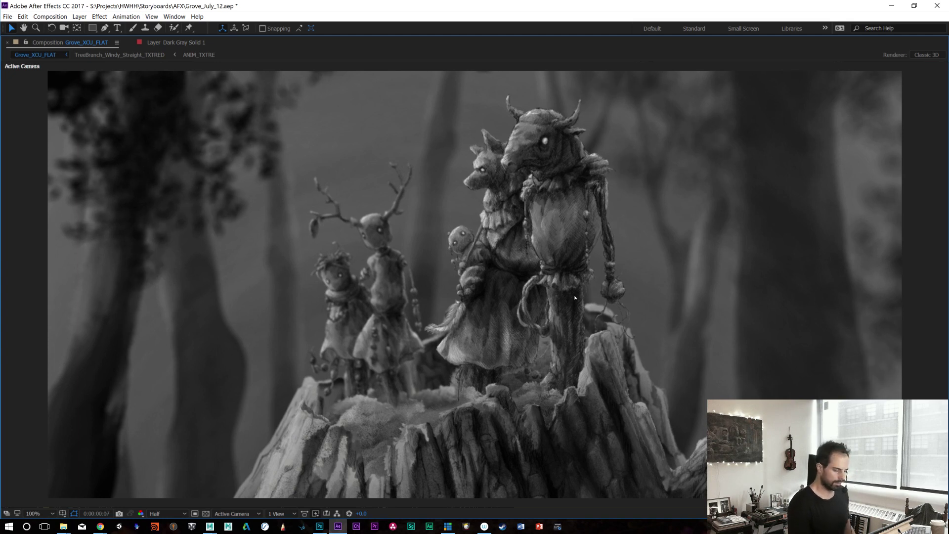
pyautogui.press('pagedown')
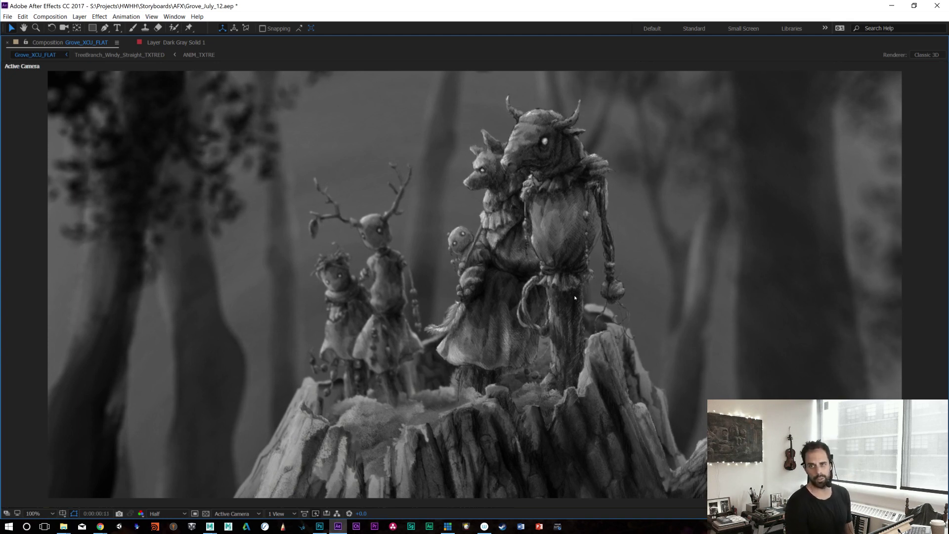
pyautogui.press('pagedown')
pyautogui.press('pagedown')
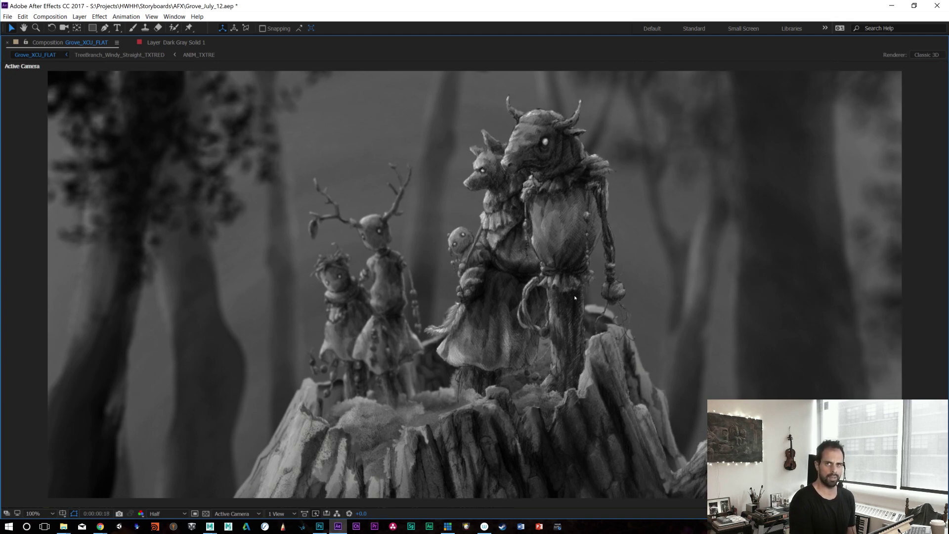
pyautogui.press('pagedown')
pyautogui.press('pagedown')
pyautogui.press('pagedown')
pyautogui.press('pagedown')
pyautogui.press('pagedown')
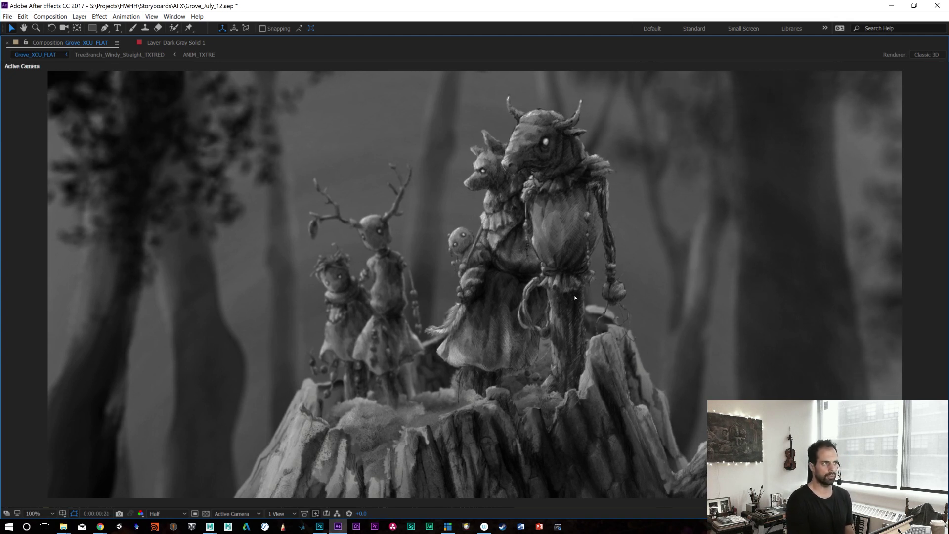
pyautogui.press('pagedown')
pyautogui.press('pagedown')
pyautogui.press('pagedown')
pyautogui.press('pagedown')
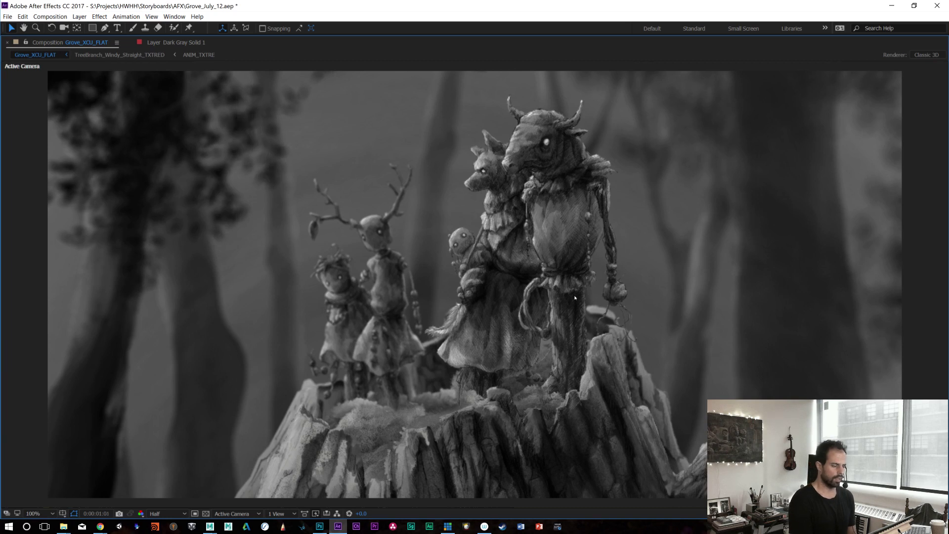
pyautogui.press('pagedown')
pyautogui.press('pagedown')
pyautogui.press('pagedown')
pyautogui.press('pagedown')
pyautogui.press('pagedown')
pyautogui.press('pagedown')
pyautogui.press('pagedown')
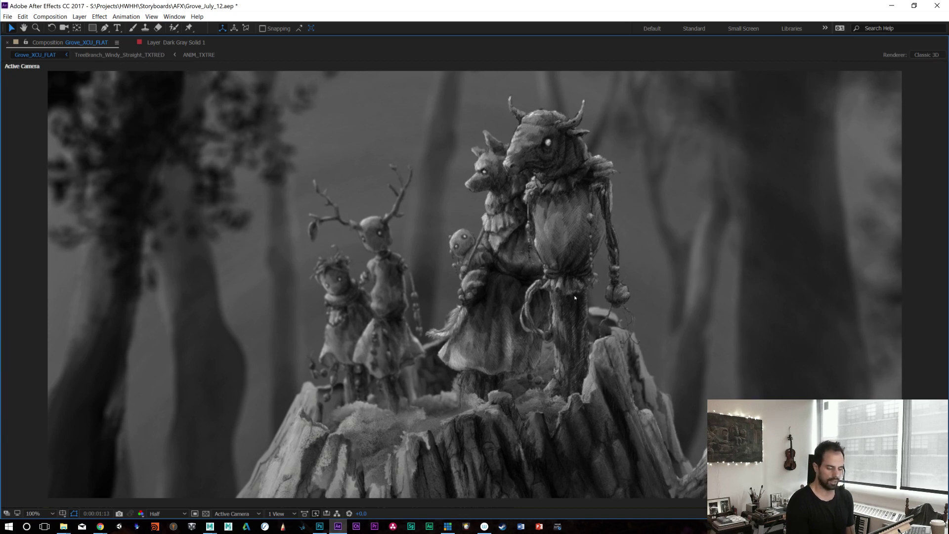
pyautogui.press('pagedown')
pyautogui.press('pagedown')
pyautogui.press('pagedown')
pyautogui.press('pagedown')
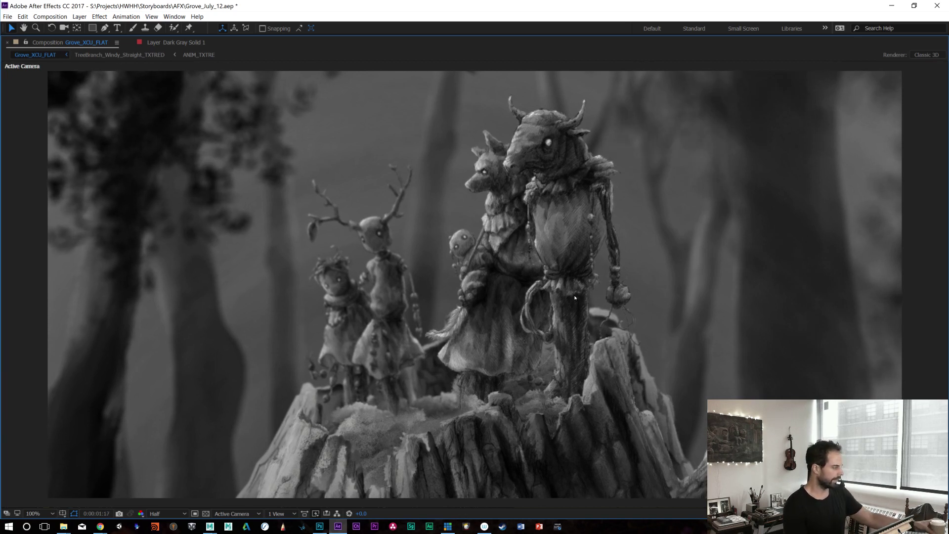
pyautogui.press('pagedown')
pyautogui.press('pagedown')
pyautogui.press('pagedown')
pyautogui.press('pagedown')
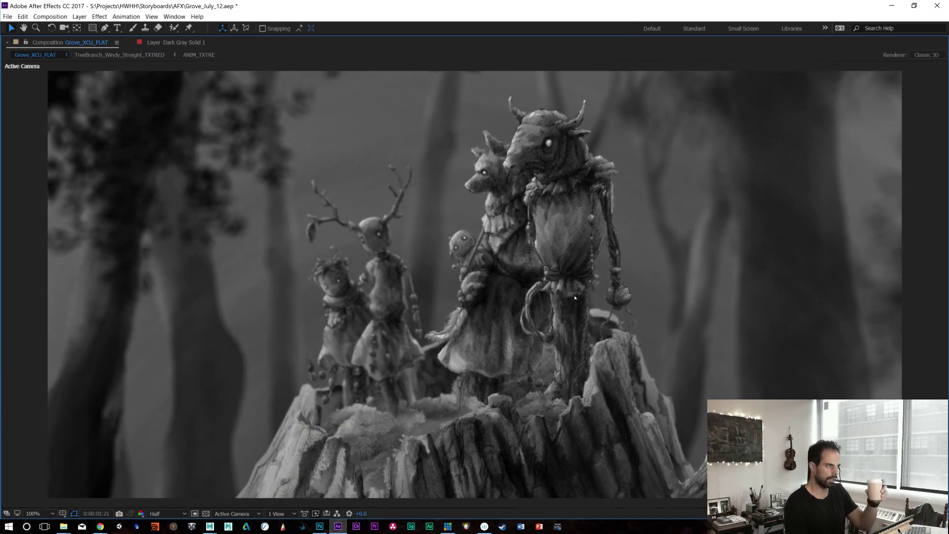